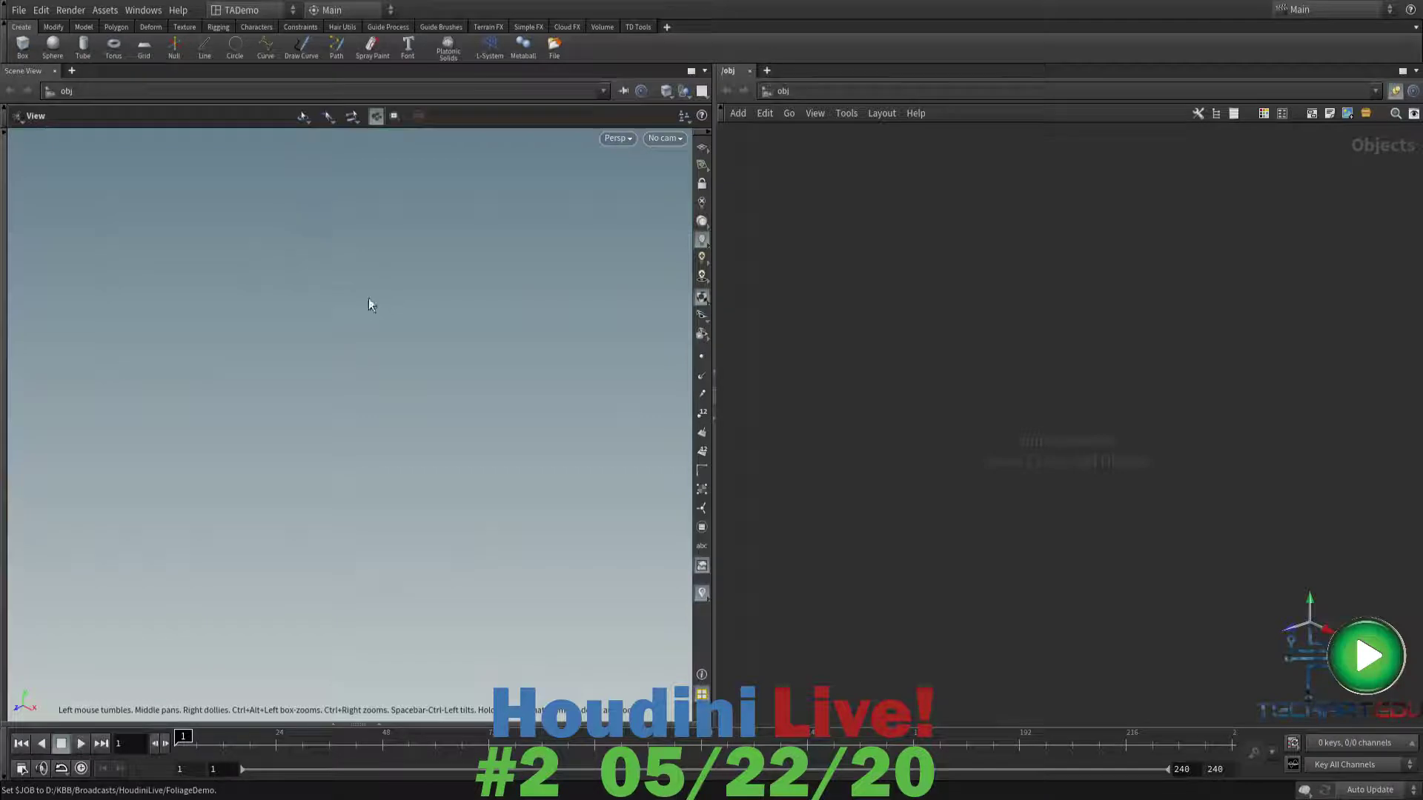
- Save the scene as SimpleTree_01.hip and create a geometry object named SimpleTree in the object network
{"action": "key", "text": "ctrl+s"}
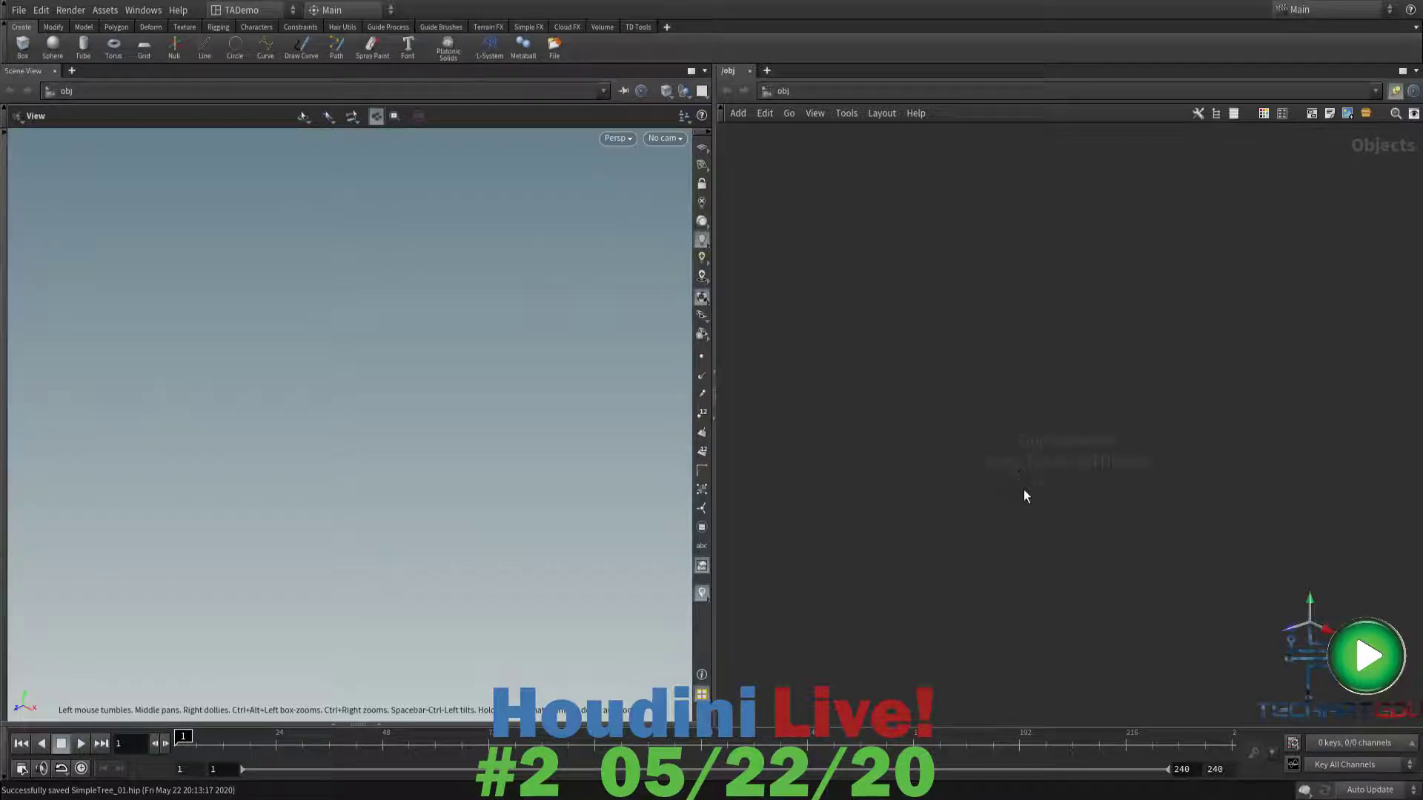
{"action": "key", "text": "Tab"}
{"action": "type", "text": "geo"}
{"action": "key", "text": "Return"}
{"action": "left_click", "coordinate": [919, 375]}
{"action": "double_click", "coordinate": [980, 375]}
{"action": "double_click", "coordinate": [980, 375]}
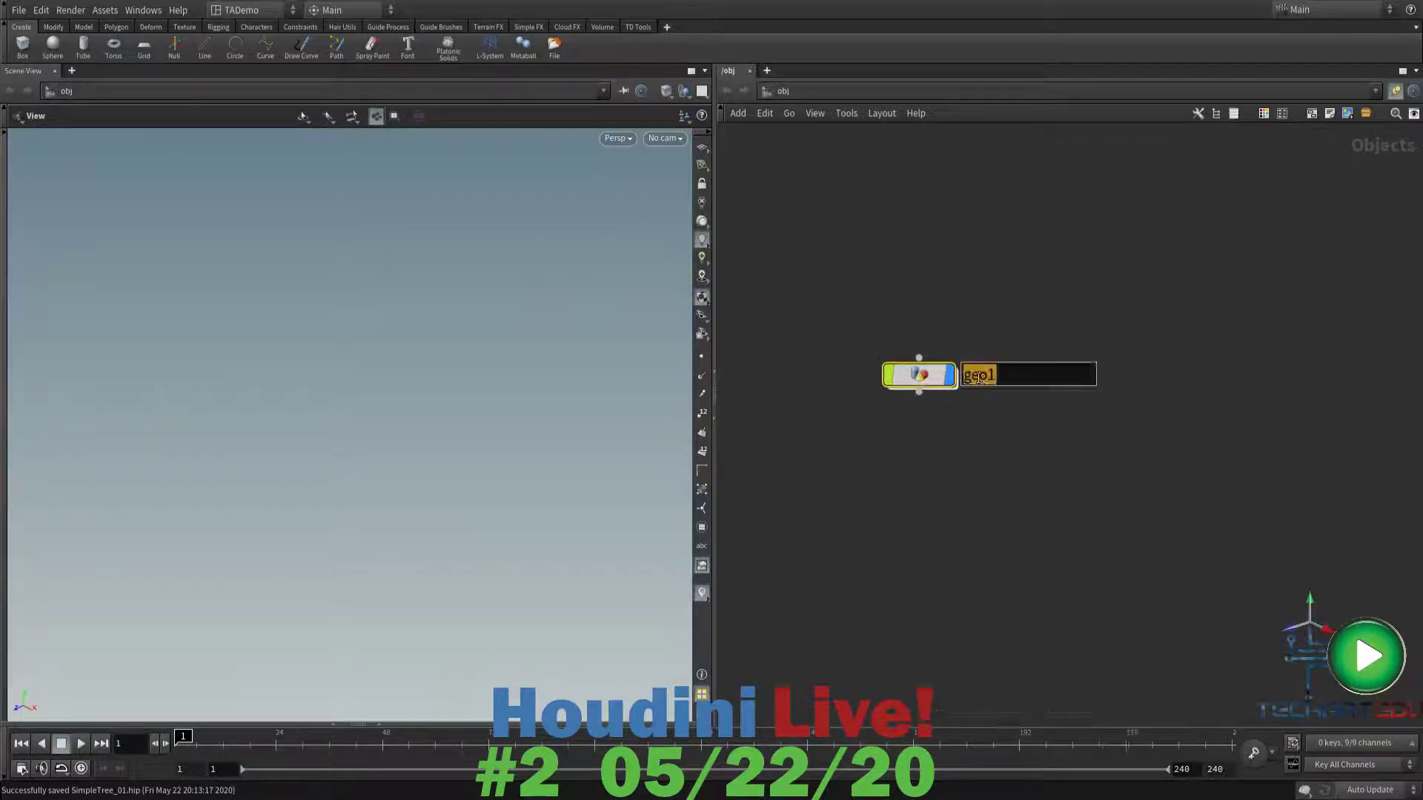
{"action": "type", "text": "Simple"}
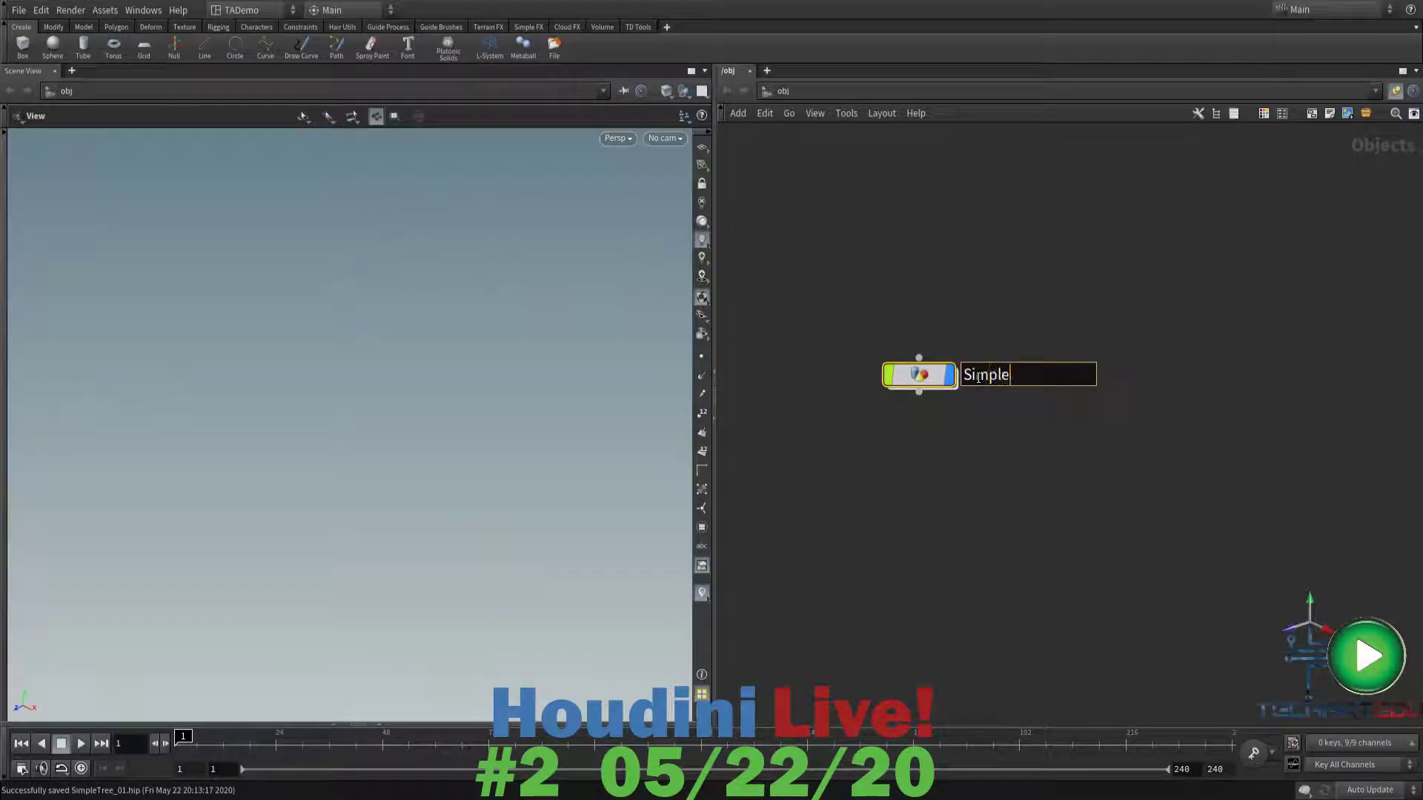
{"action": "type", "text": "Tree"}
{"action": "key", "text": "Return"}
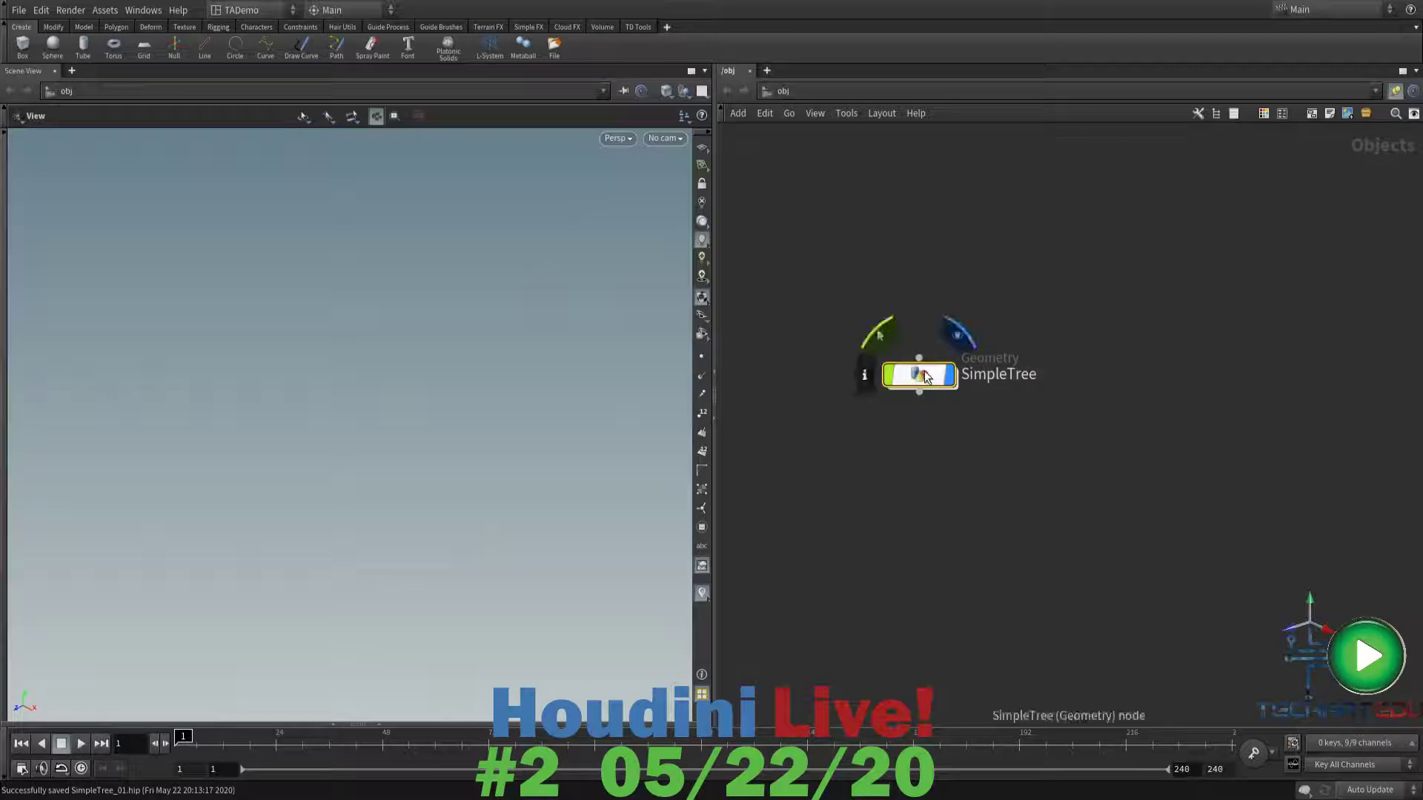
{"action": "left_click_drag", "start_coordinate": [923, 372], "coordinate": [875, 350]}
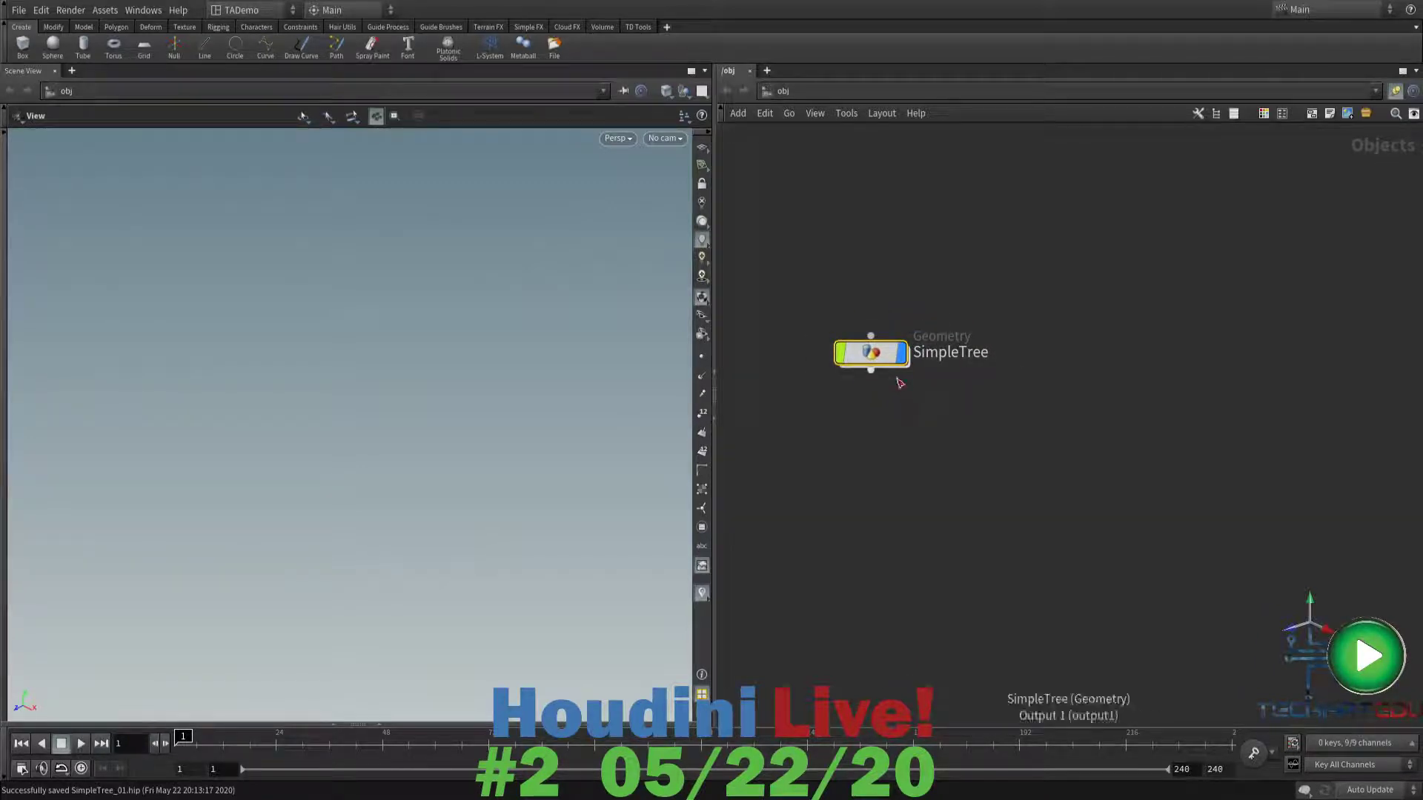
- Add a Line node inside the SimpleTree object and show the reference grid in the viewport
{"action": "double_click", "coordinate": [878, 351]}
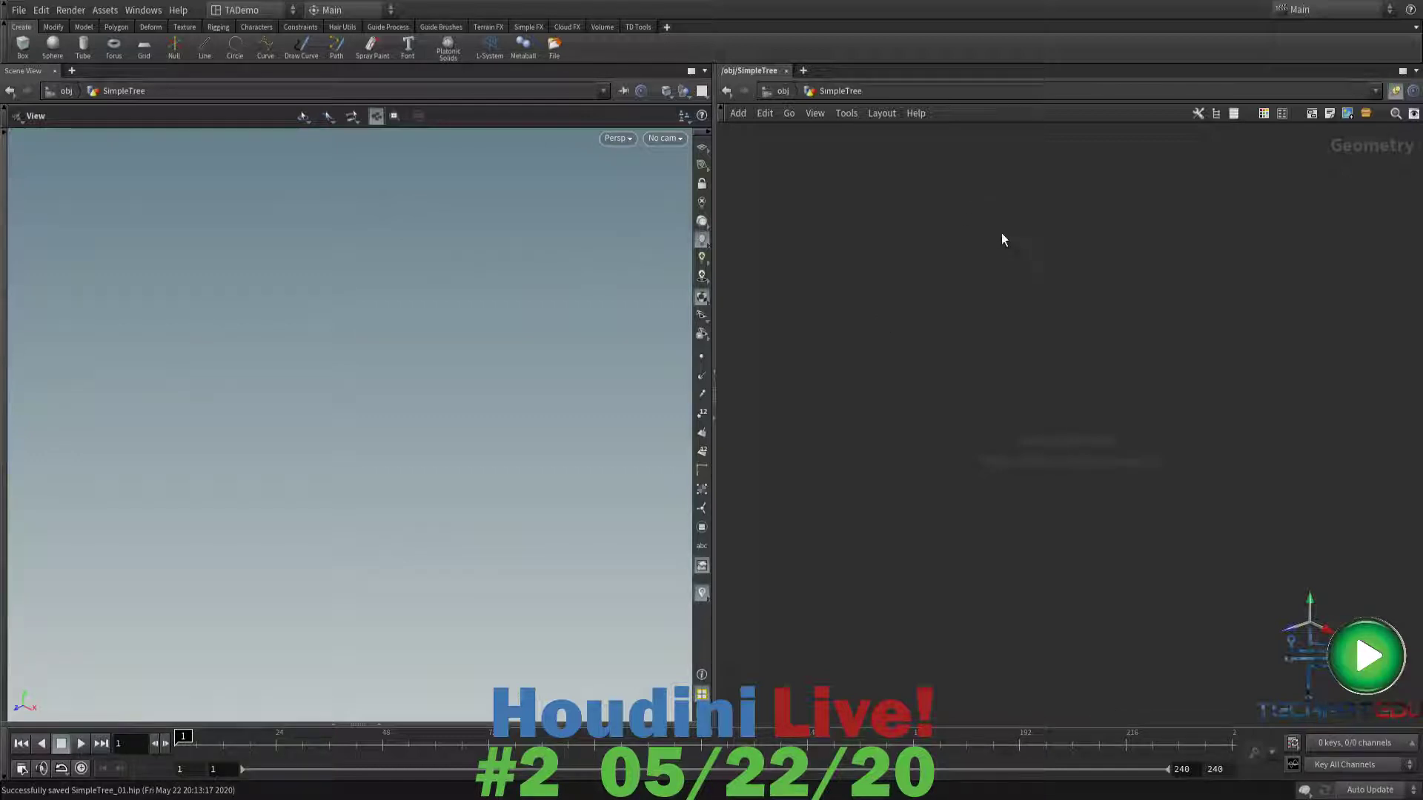
{"action": "key", "text": "Tab"}
{"action": "type", "text": "line"}
{"action": "key", "text": "Return"}
{"action": "left_click", "coordinate": [968, 393]}
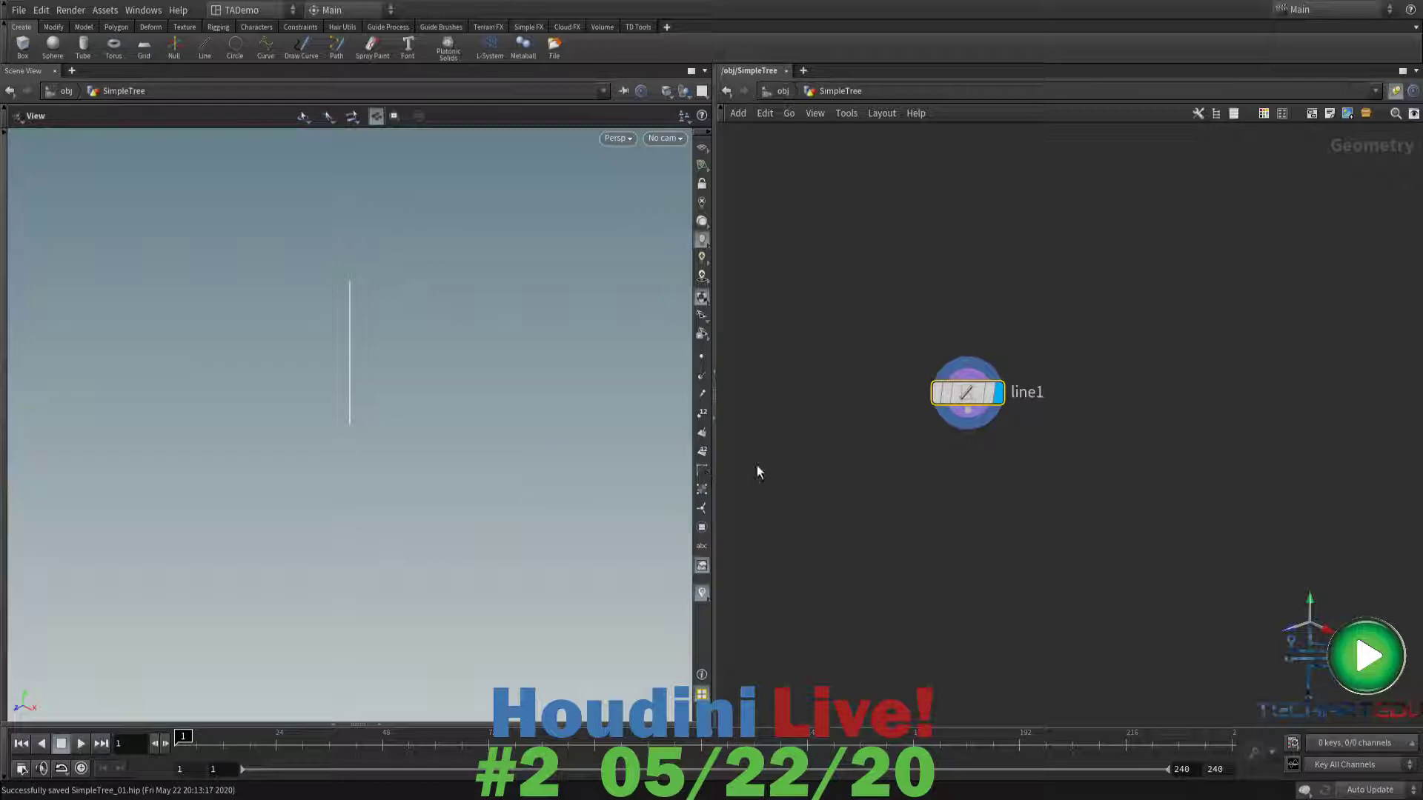
{"action": "key", "text": "shift+g"}
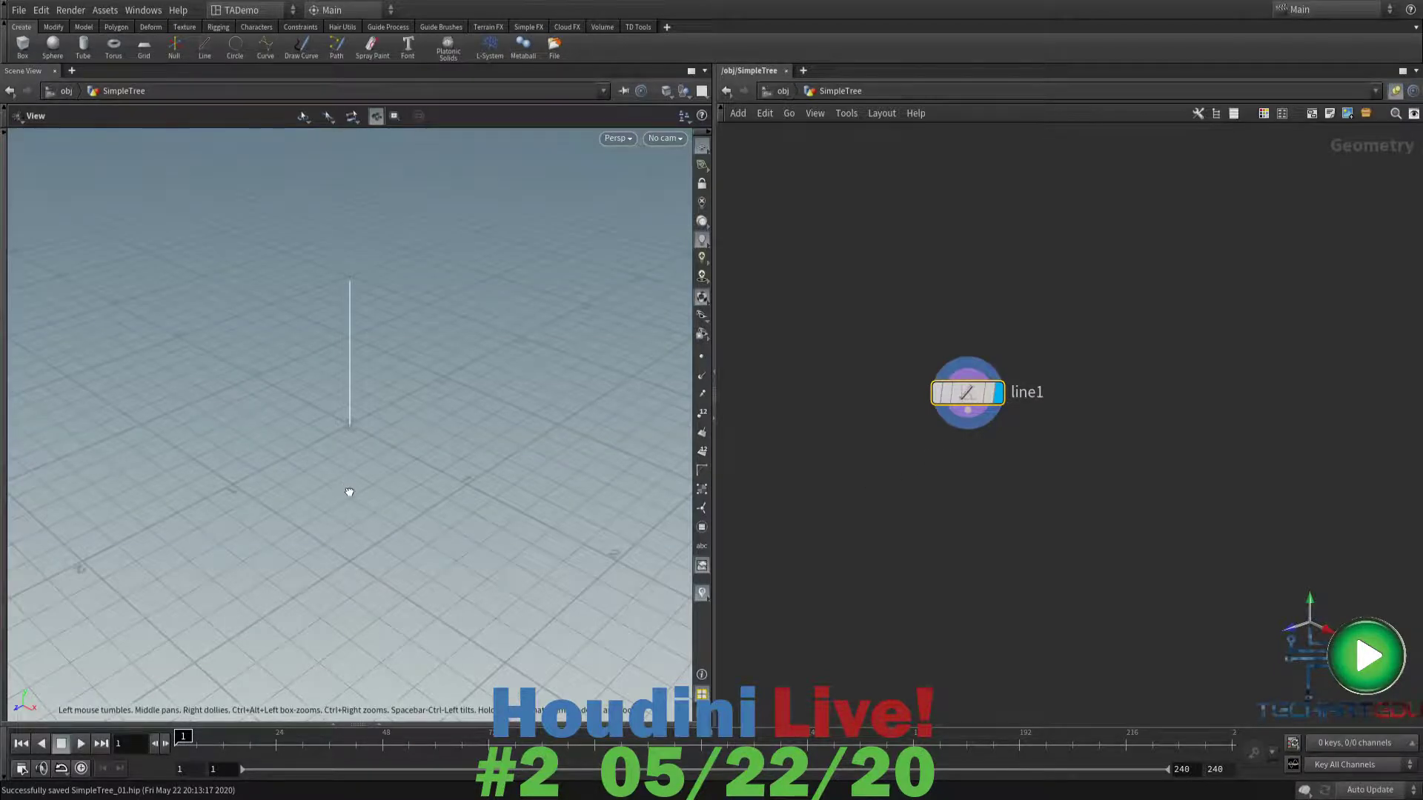
{"action": "left_click_drag", "start_coordinate": [349, 492], "coordinate": [400, 464]}
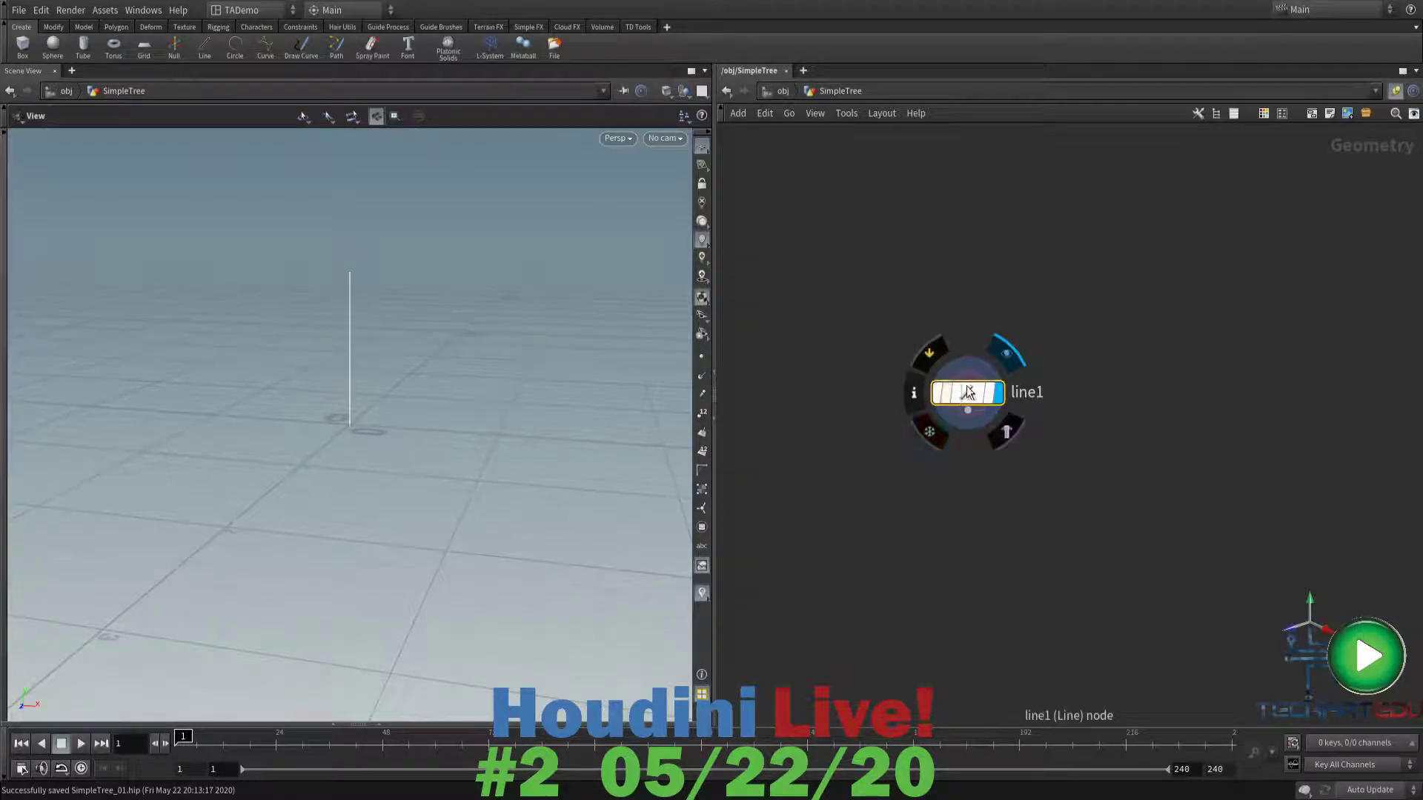
- Set the line's length to 2 and turn on point display in the viewport
{"action": "key", "text": "p"}
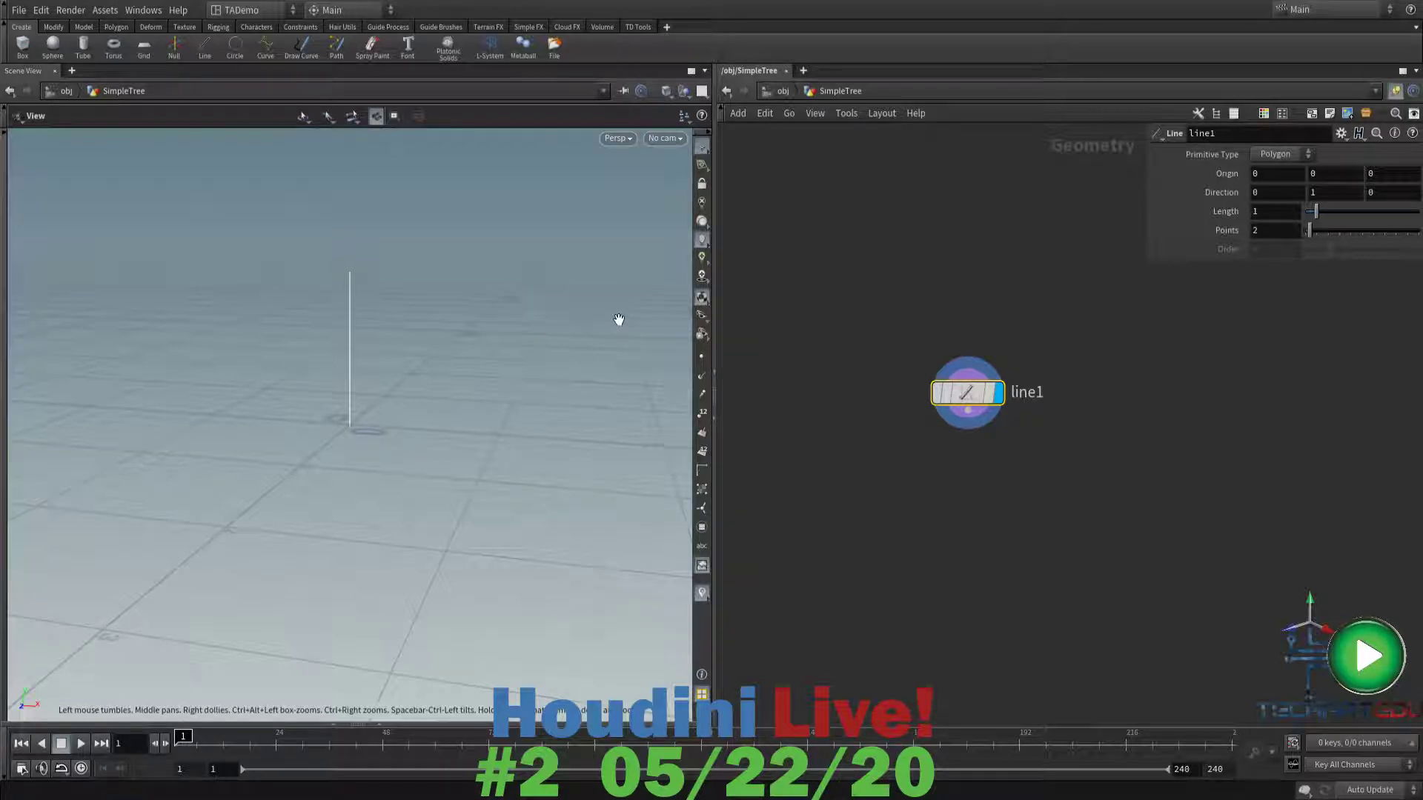
{"action": "left_click", "coordinate": [1269, 215]}
{"action": "key", "text": "Return"}
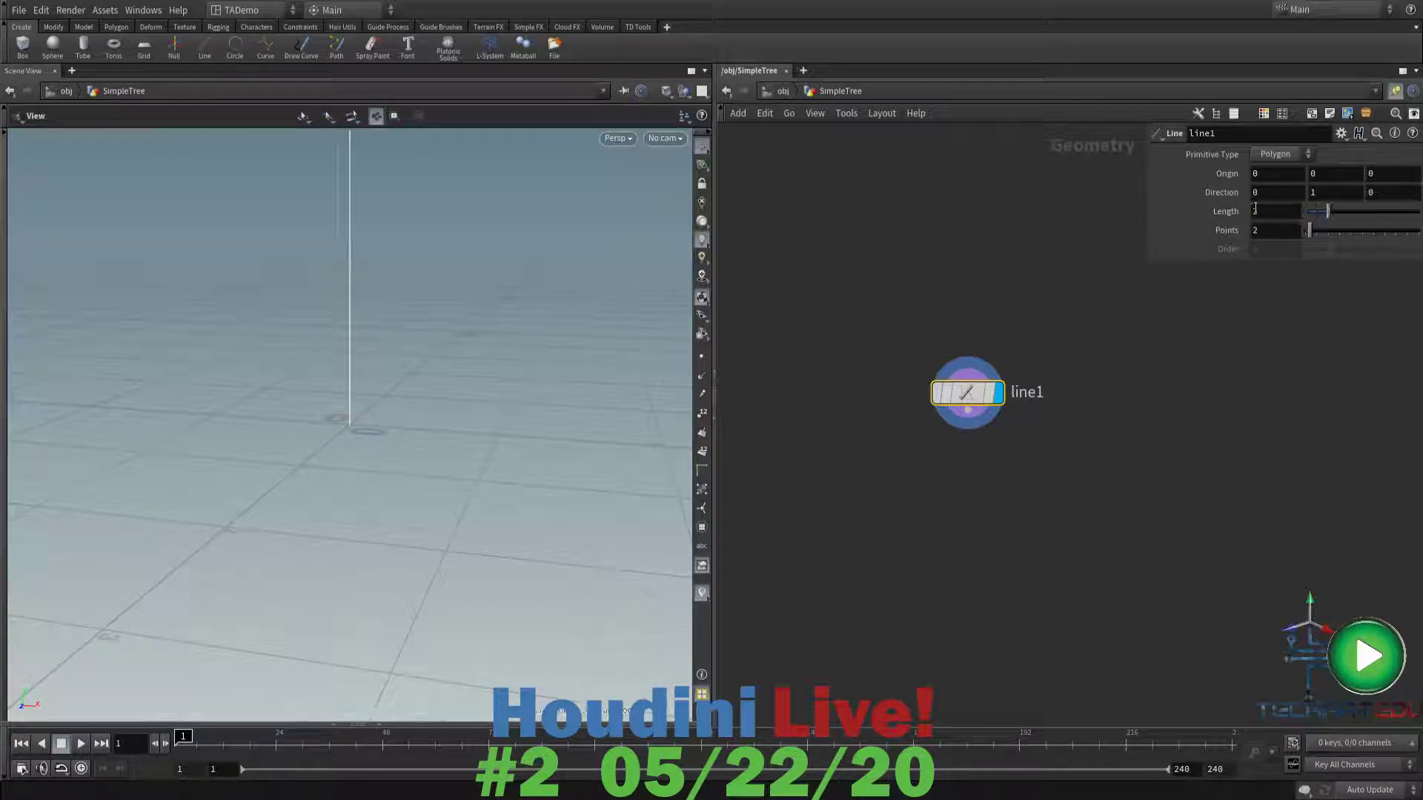
{"action": "scroll", "coordinate": [474, 285], "scroll_direction": "down", "scroll_amount": 4}
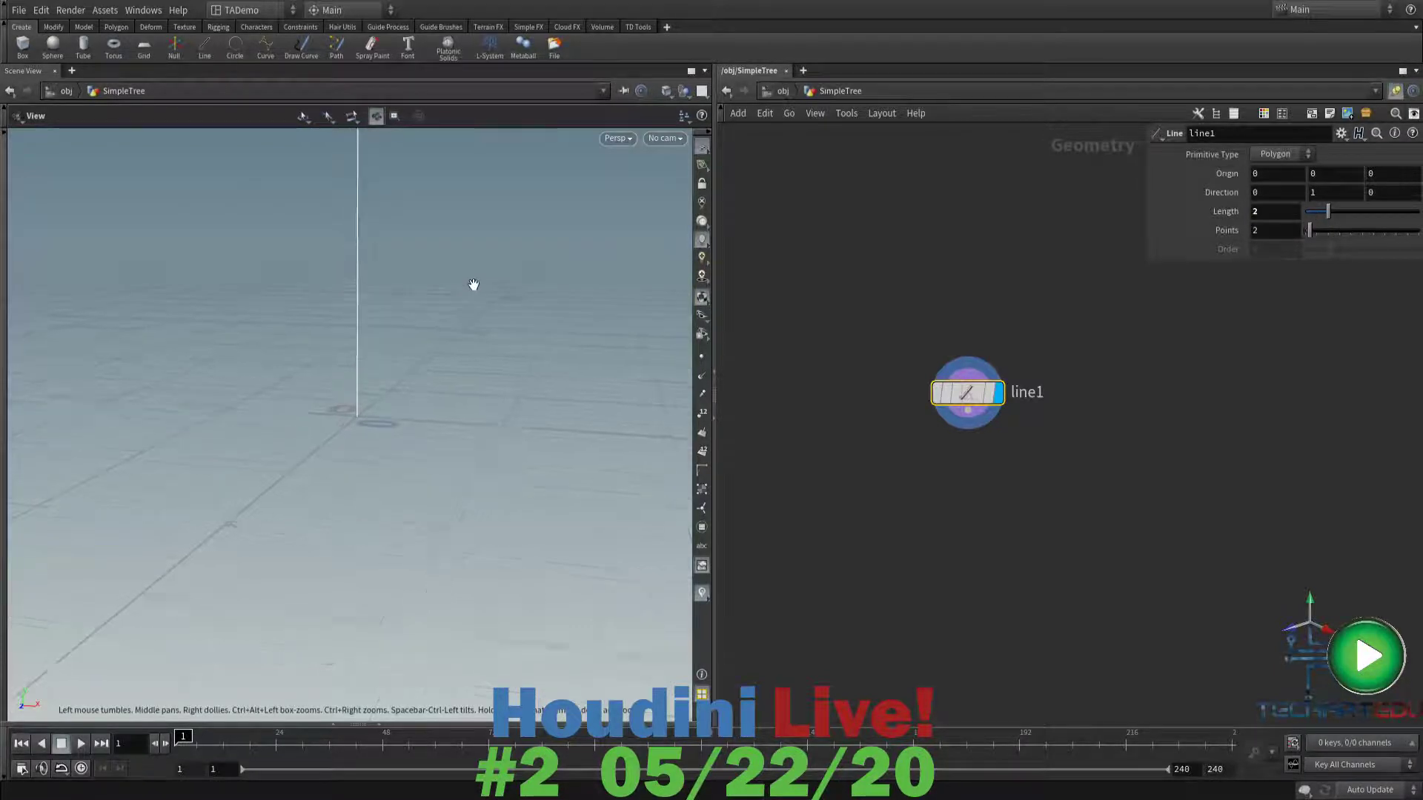
{"action": "middle_click_drag", "start_coordinate": [477, 277], "coordinate": [437, 364]}
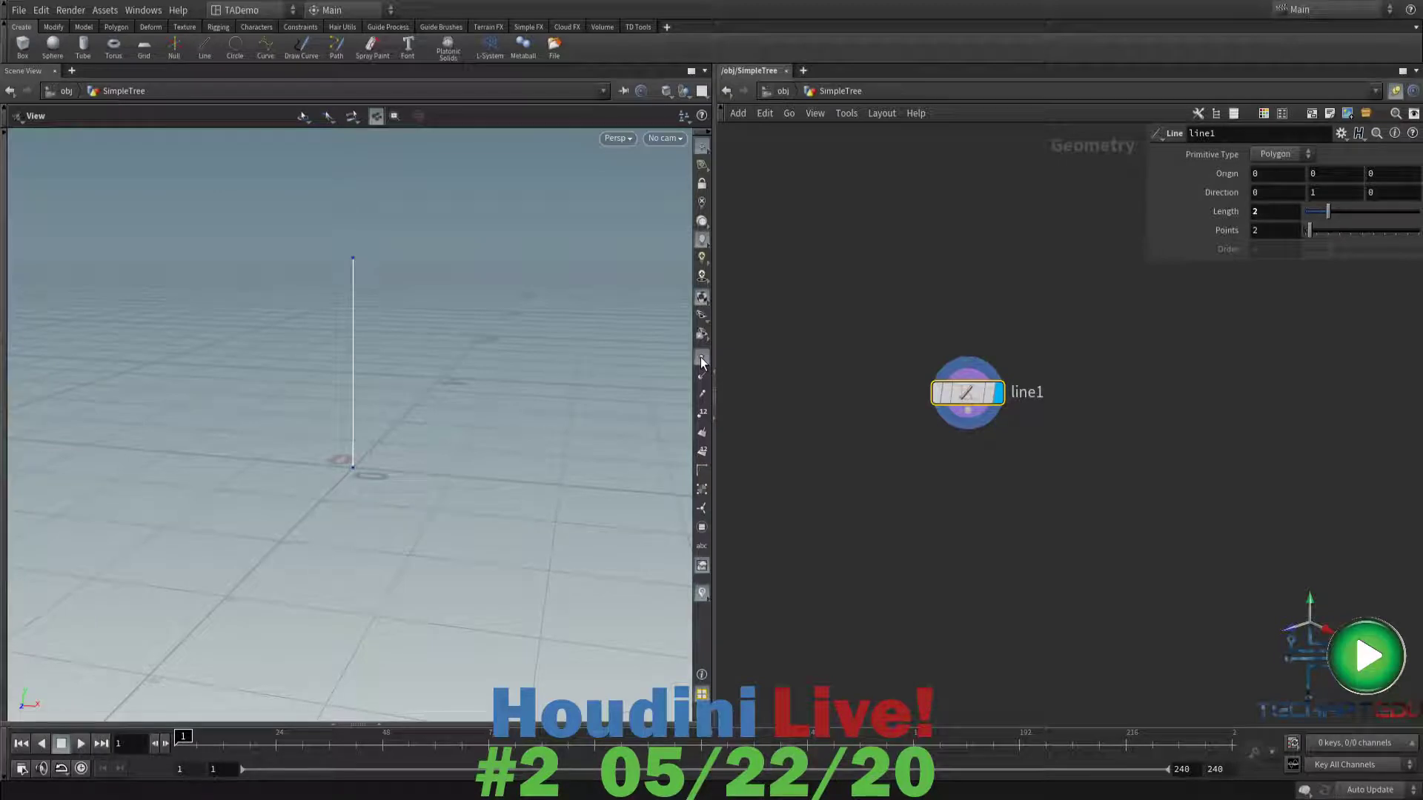
- Set the line's number of points to 5 and shift its node upward in the network
{"action": "mouse_move", "coordinate": [435, 441]}
{"action": "middle_mouse_down"}
{"action": "mouse_move", "coordinate": [429, 385]}
{"action": "mouse_move", "coordinate": [451, 441]}
{"action": "middle_mouse_up"}
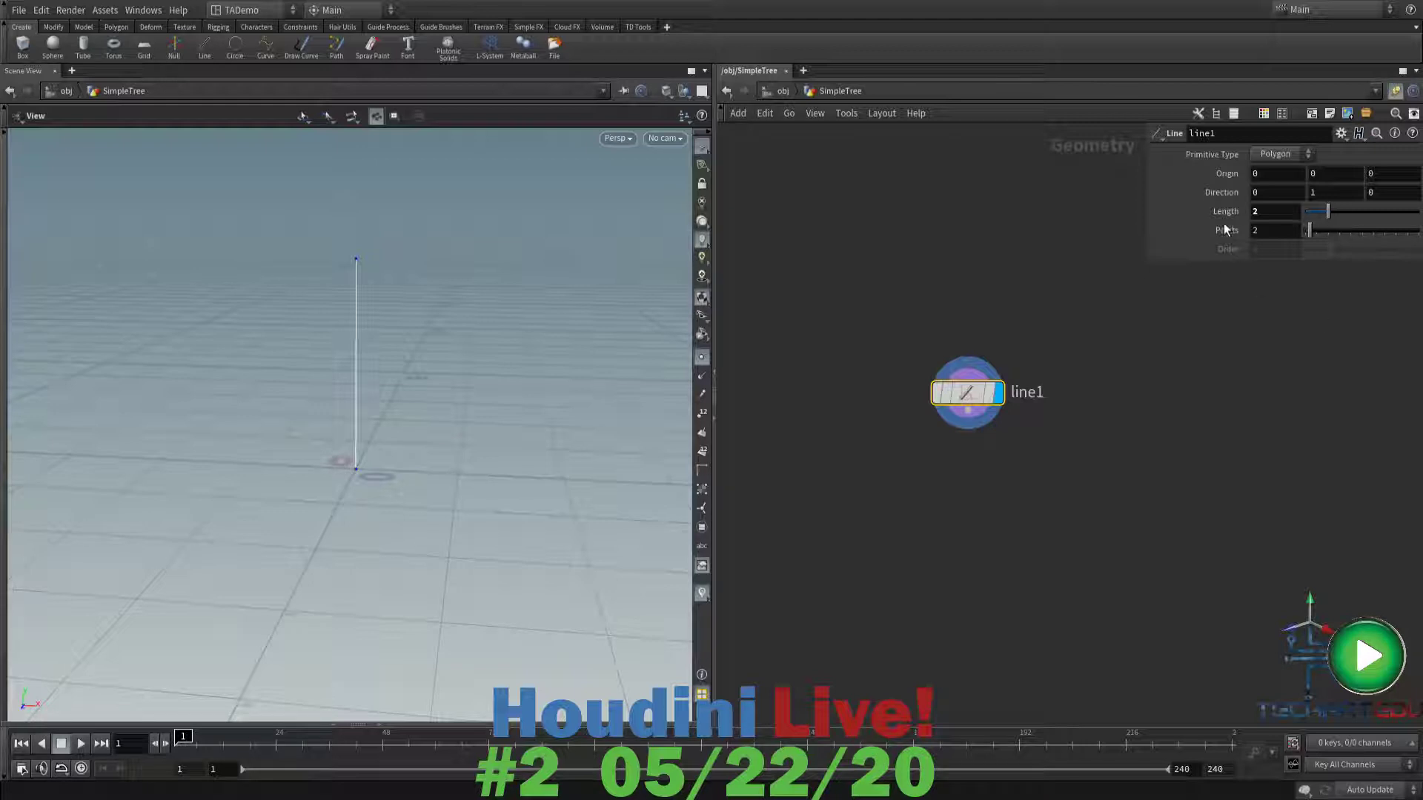
{"action": "left_click", "coordinate": [1268, 233]}
{"action": "key", "text": "Return"}
{"action": "left_click_drag", "start_coordinate": [963, 393], "coordinate": [958, 327]}
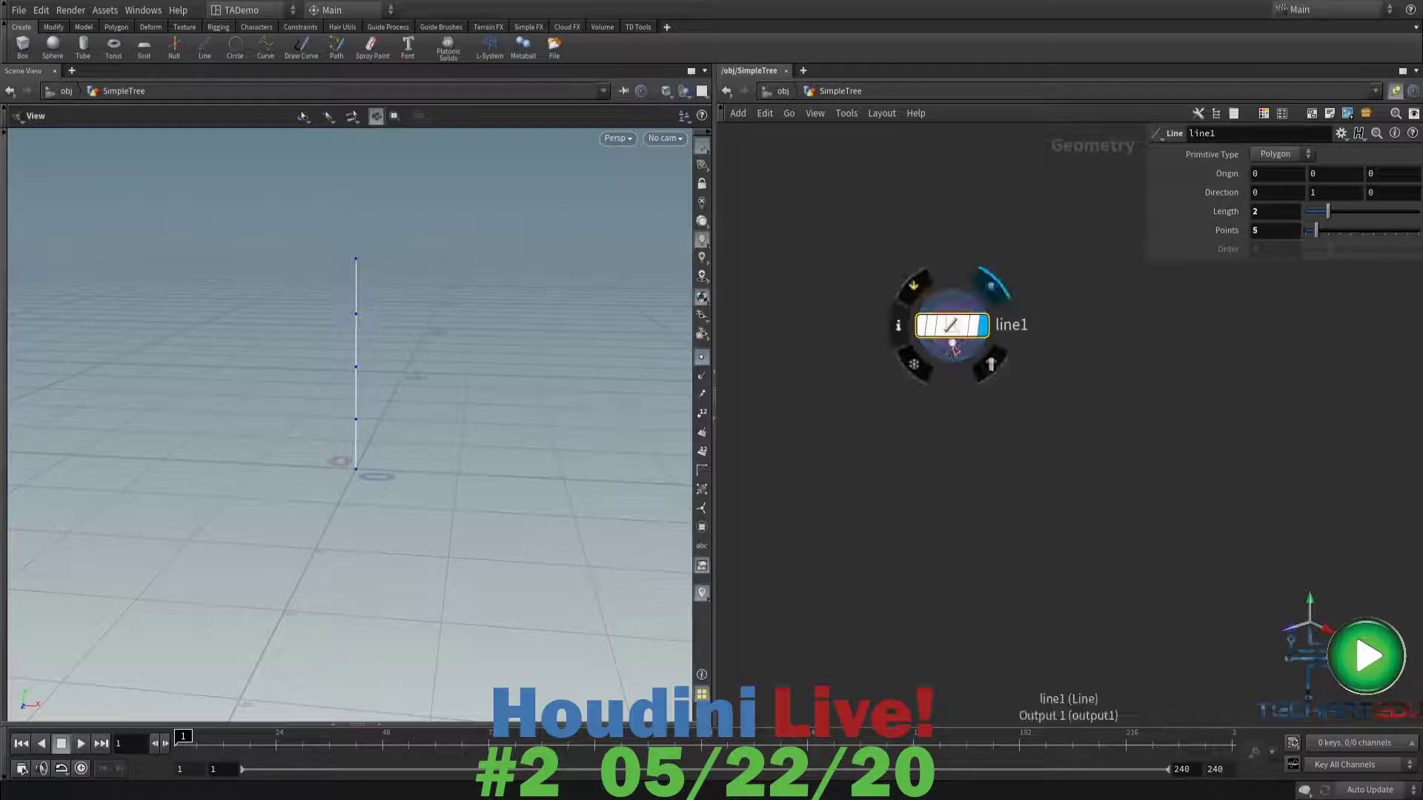
- Connect a Point Jitter node below the line, display its result and set its scale to 0.2
{"action": "left_click_drag", "start_coordinate": [971, 370], "coordinate": [977, 410]}
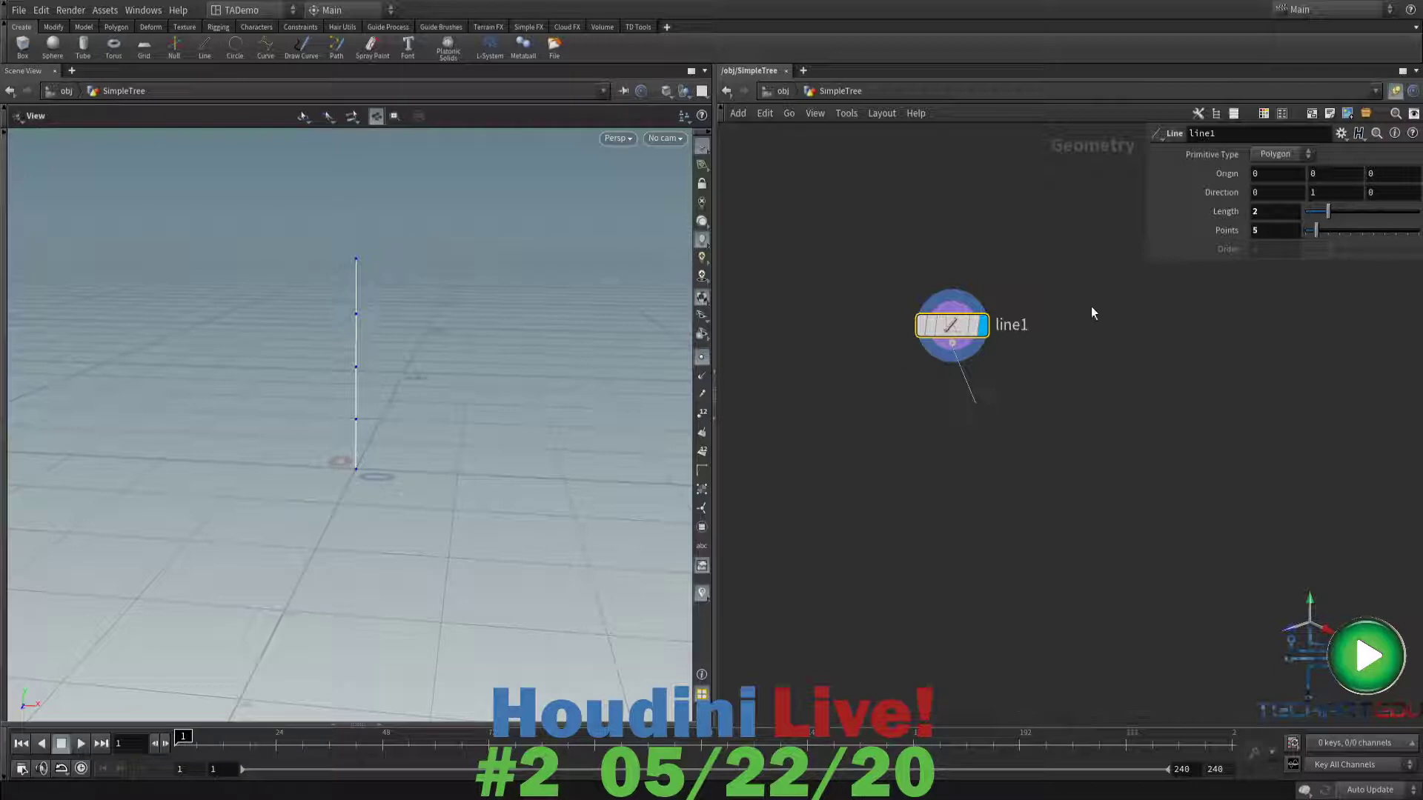
{"action": "left_click", "coordinate": [1122, 290]}
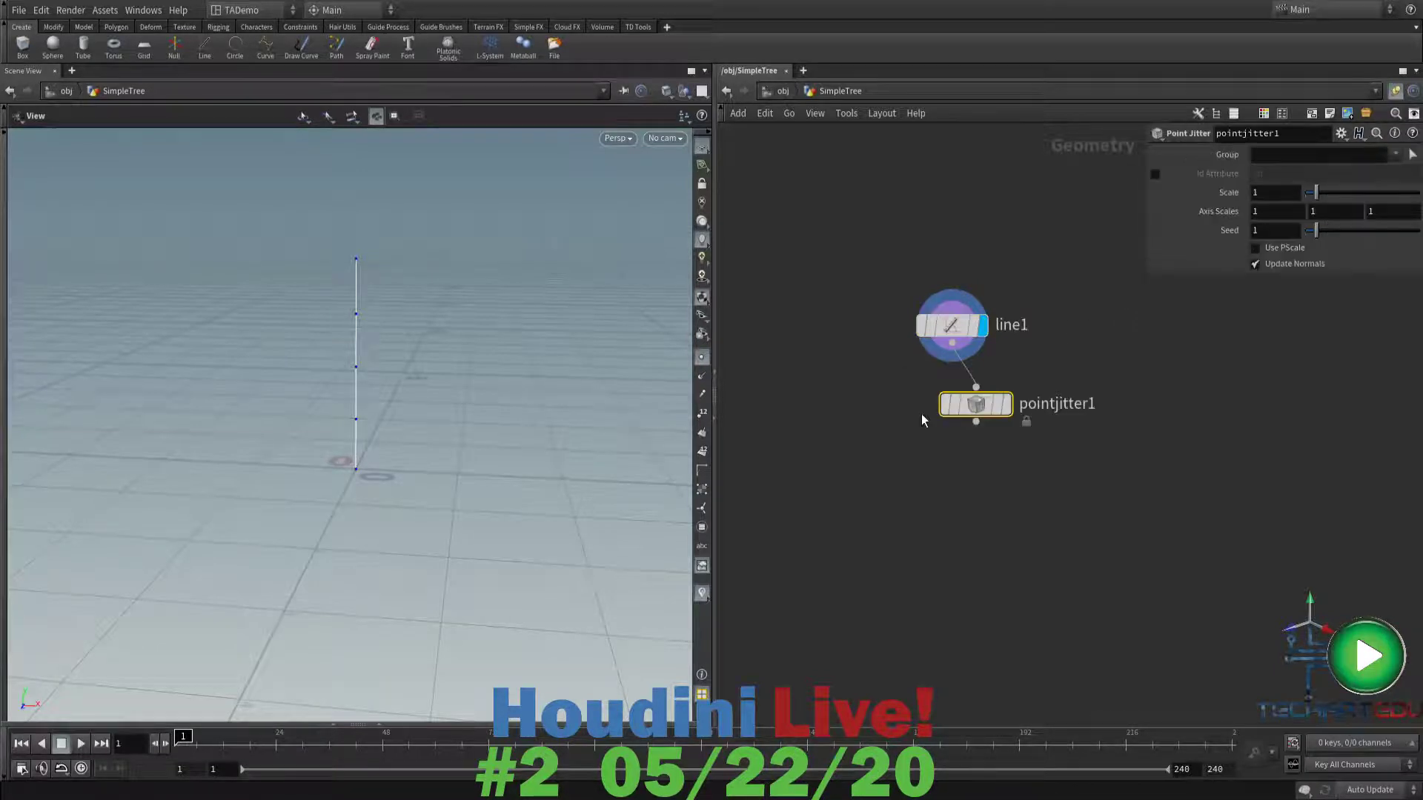
{"action": "left_click_drag", "start_coordinate": [974, 405], "coordinate": [947, 404]}
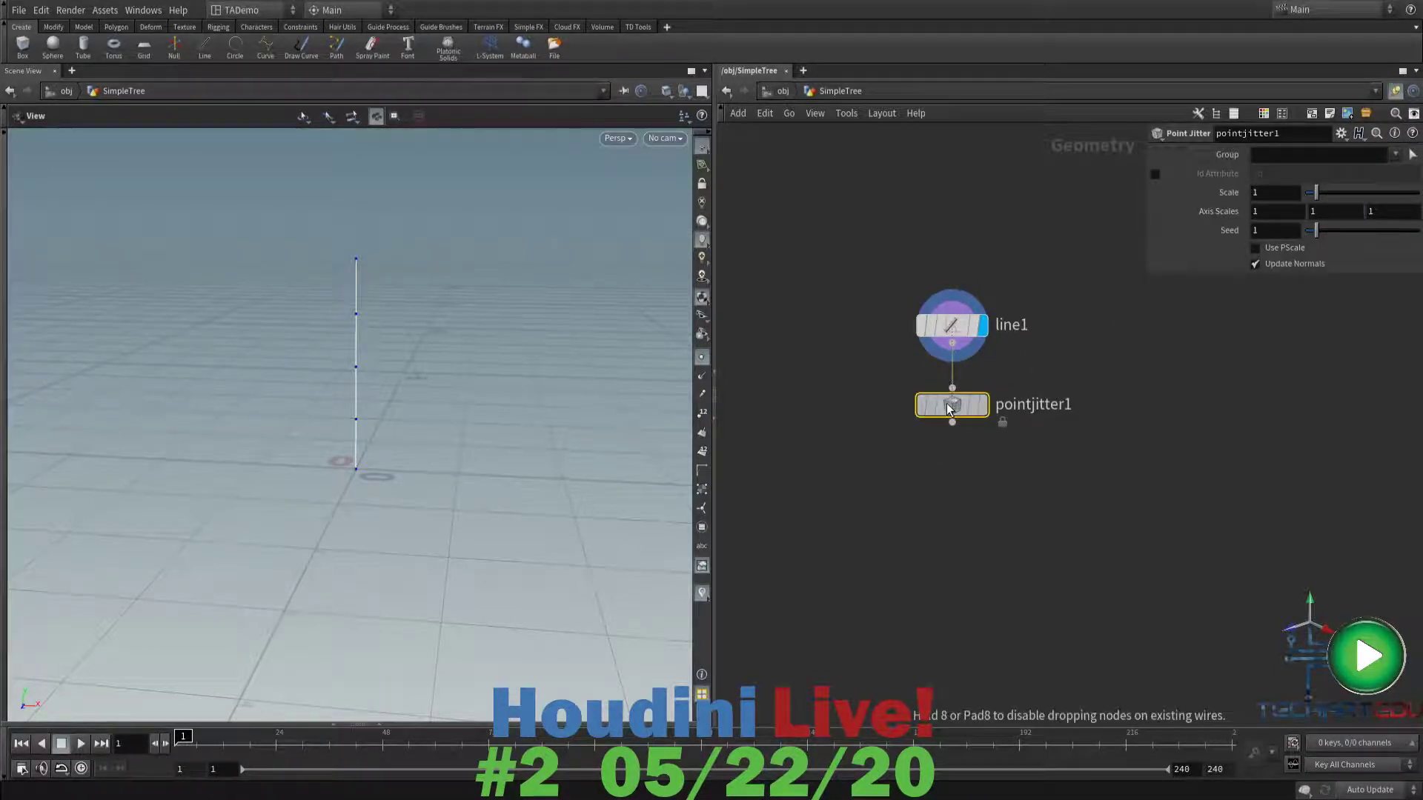
{"action": "left_click", "coordinate": [984, 407]}
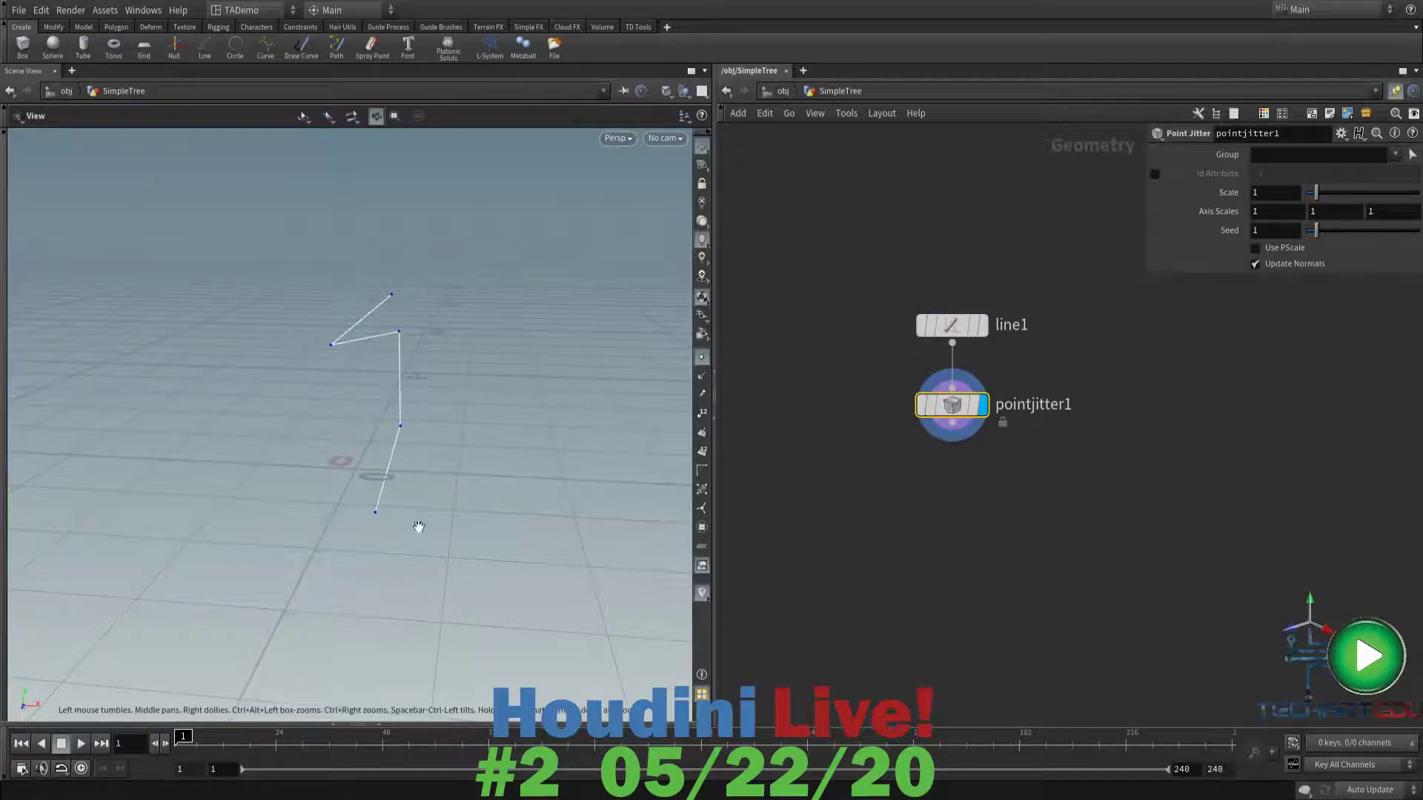
{"action": "left_click_drag", "start_coordinate": [286, 482], "coordinate": [335, 510]}
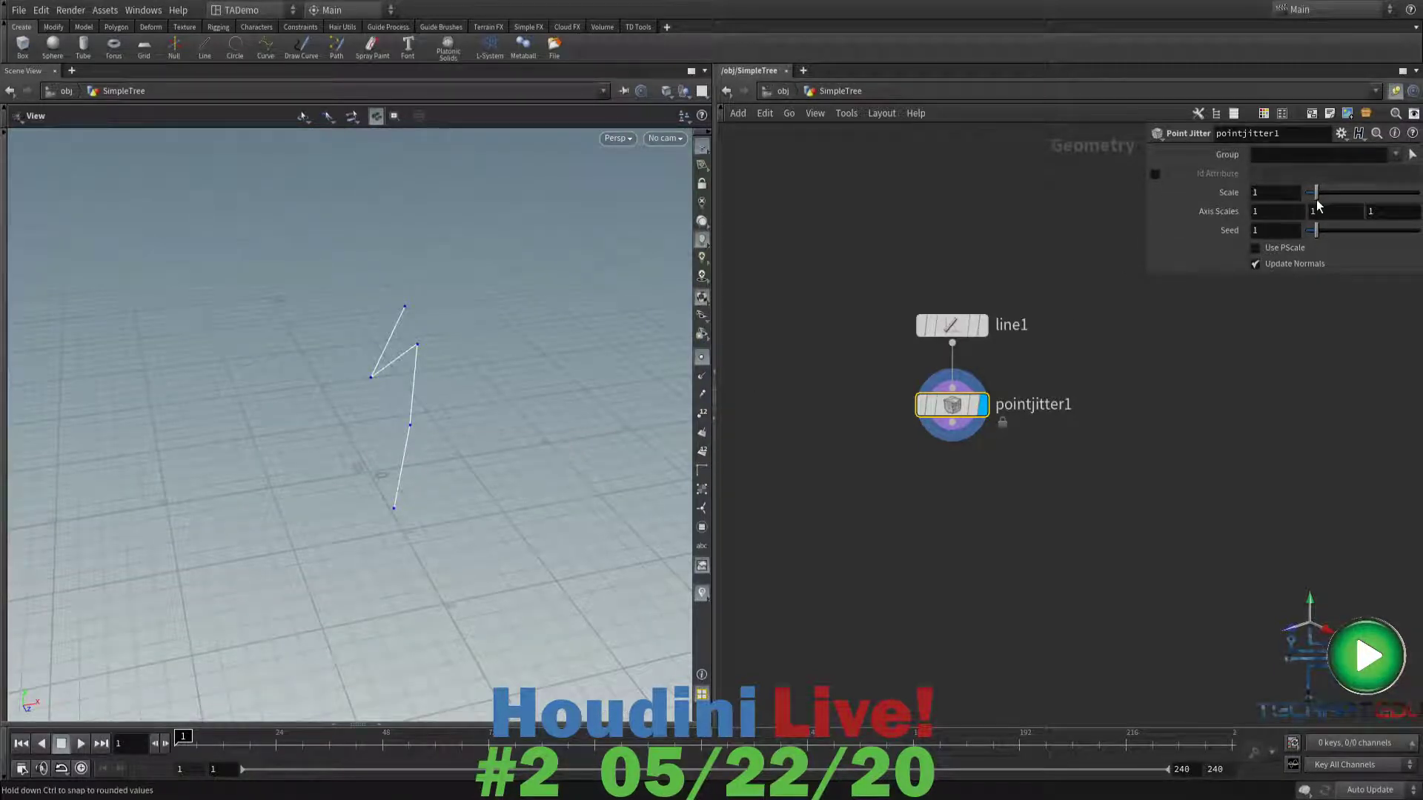
{"action": "left_click_drag", "start_coordinate": [1319, 197], "coordinate": [1308, 198]}
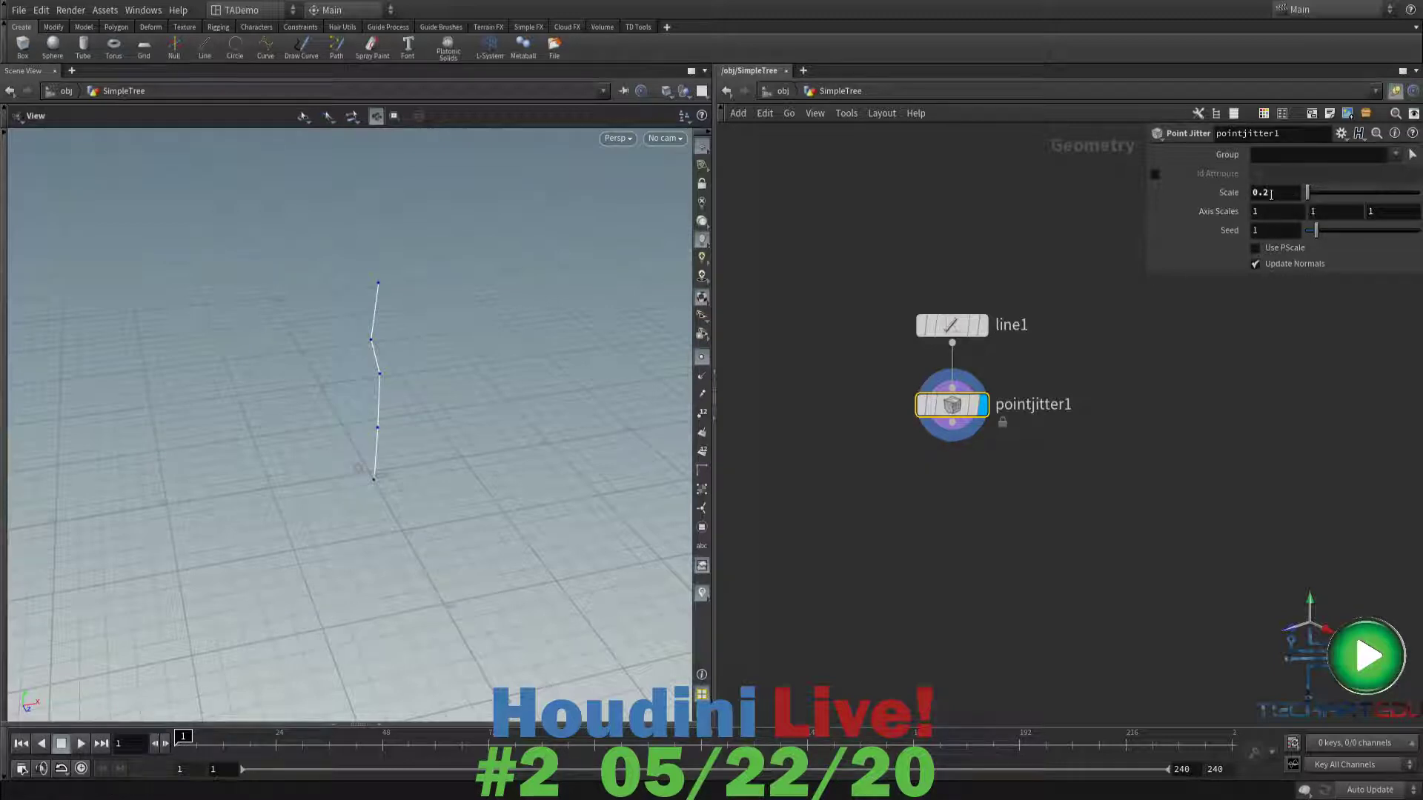
{"action": "mouse_move", "coordinate": [445, 492]}
{"action": "left_mouse_down"}
{"action": "mouse_move", "coordinate": [504, 518]}
{"action": "mouse_move", "coordinate": [464, 482]}
{"action": "left_mouse_up"}
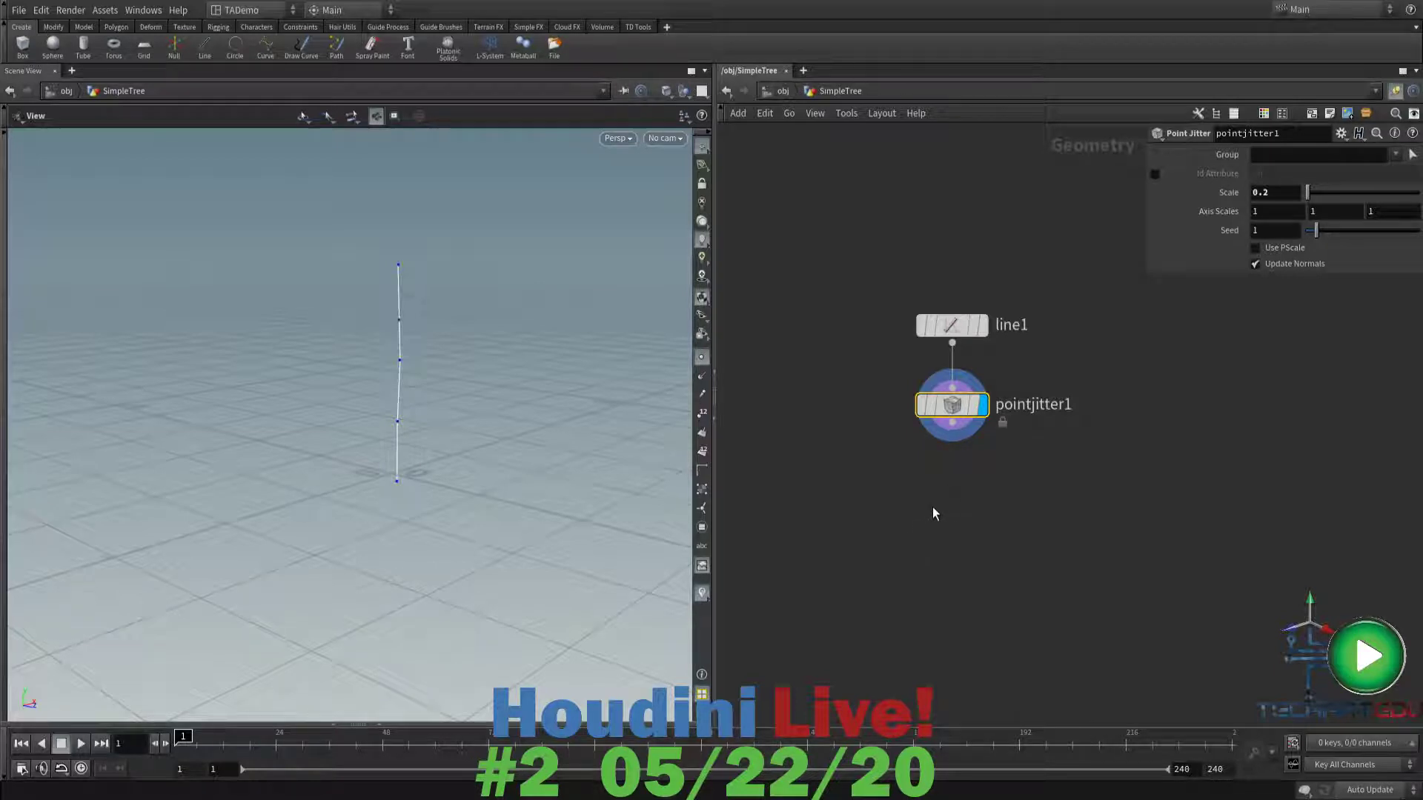
- Insert a Group by Range node between the line and the Point Jitter node
{"action": "left_click_drag", "start_coordinate": [958, 409], "coordinate": [957, 526]}
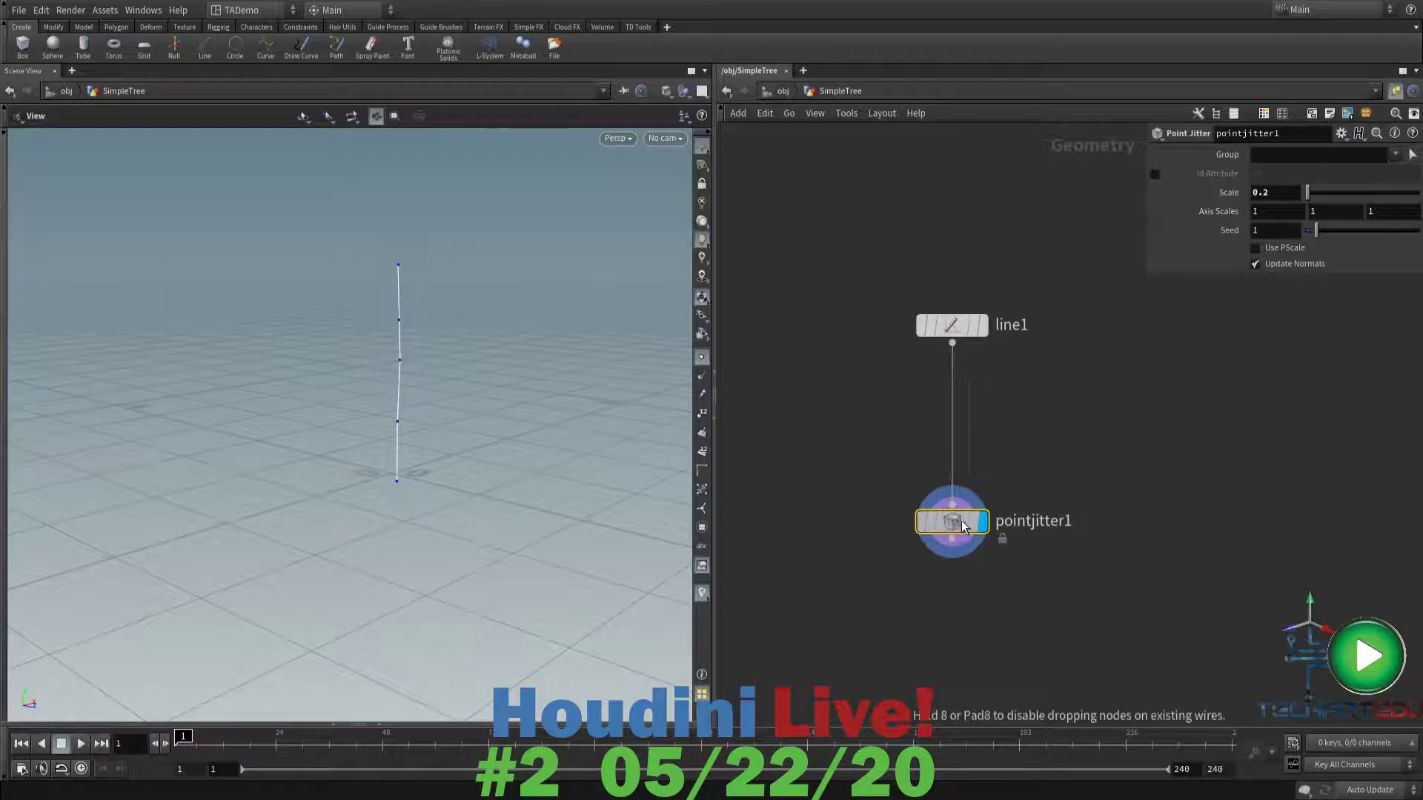
{"action": "left_click", "coordinate": [956, 344]}
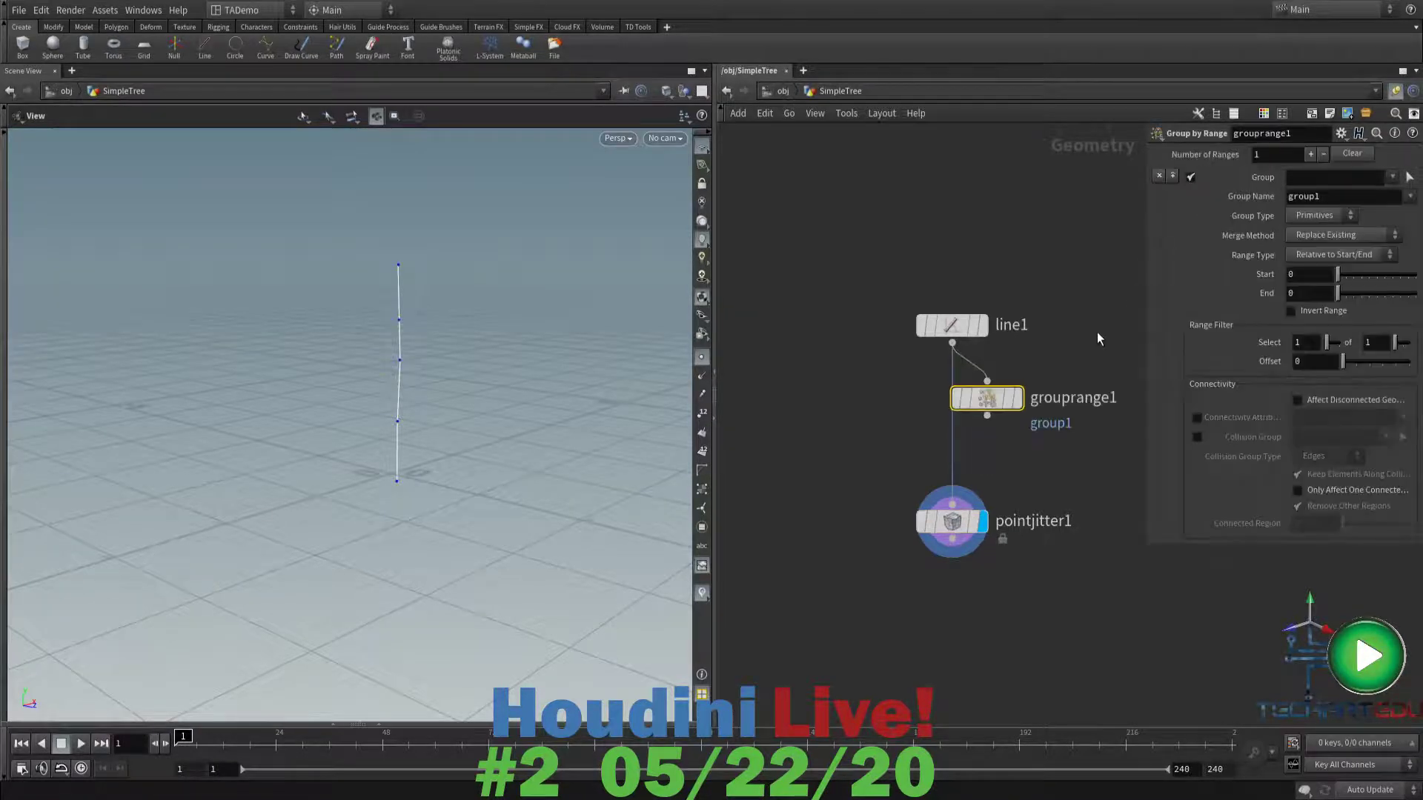
{"action": "left_click_drag", "start_coordinate": [993, 406], "coordinate": [954, 400]}
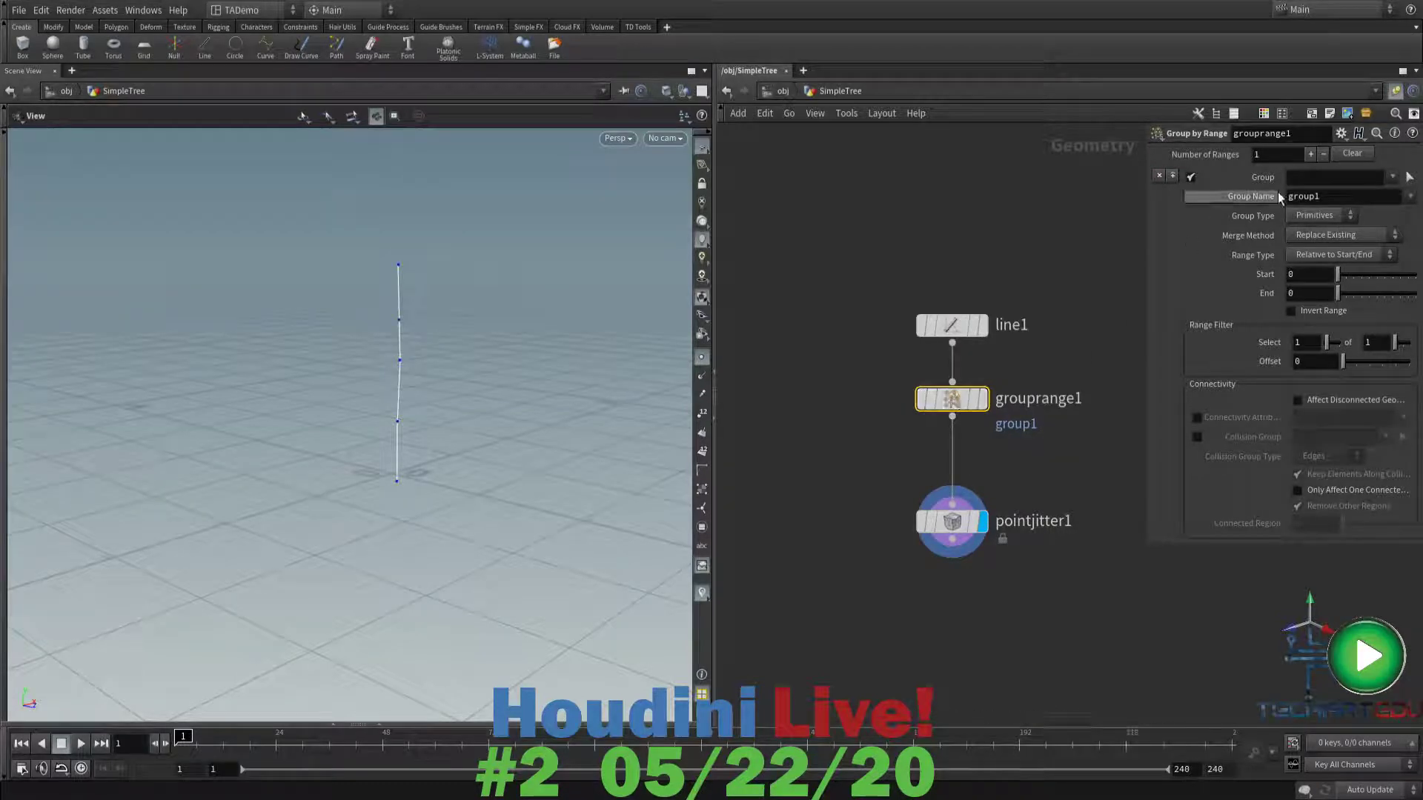
- Name the range group trunkGroup and set its group type to Points
{"action": "left_click_drag", "start_coordinate": [1328, 195], "coordinate": [1268, 205]}
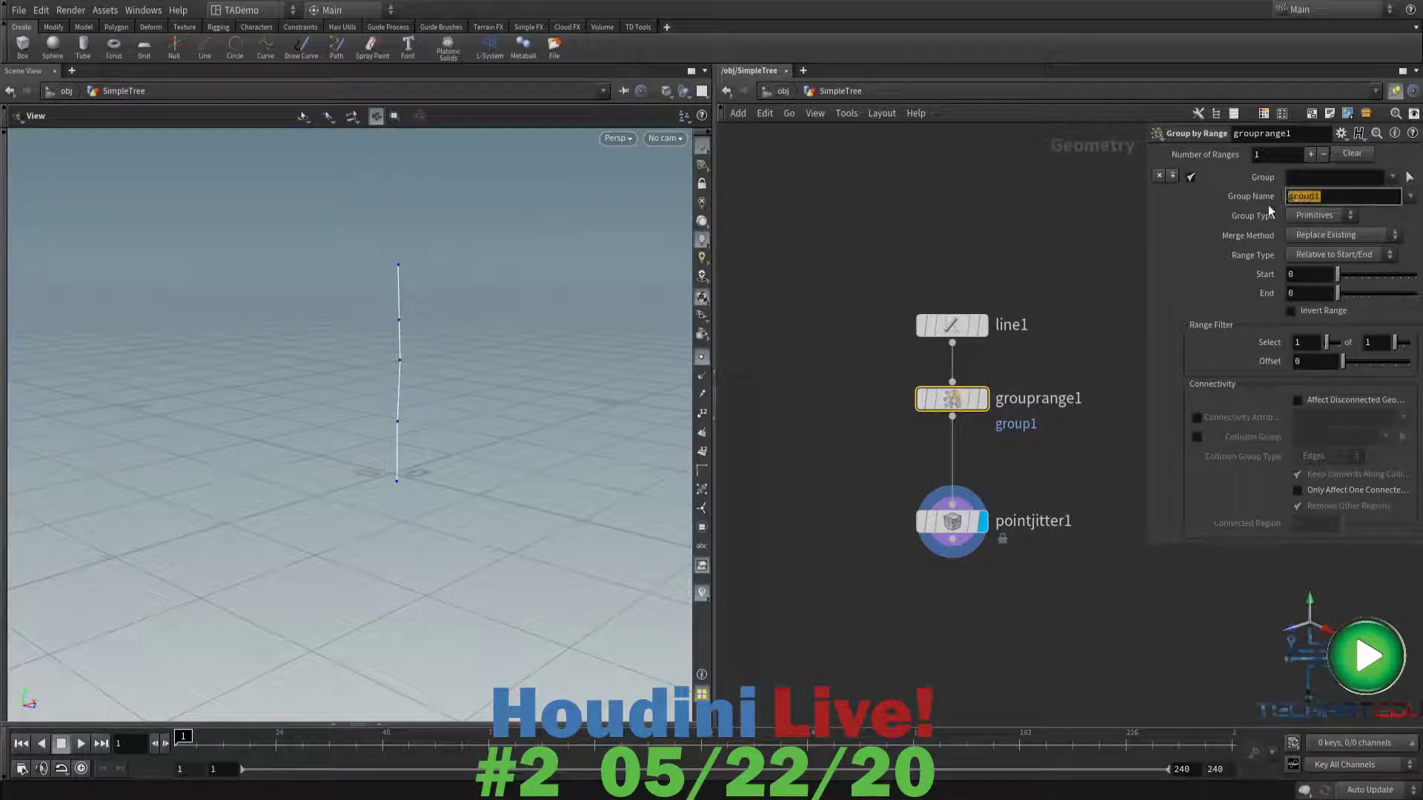
{"action": "type", "text": "trun"}
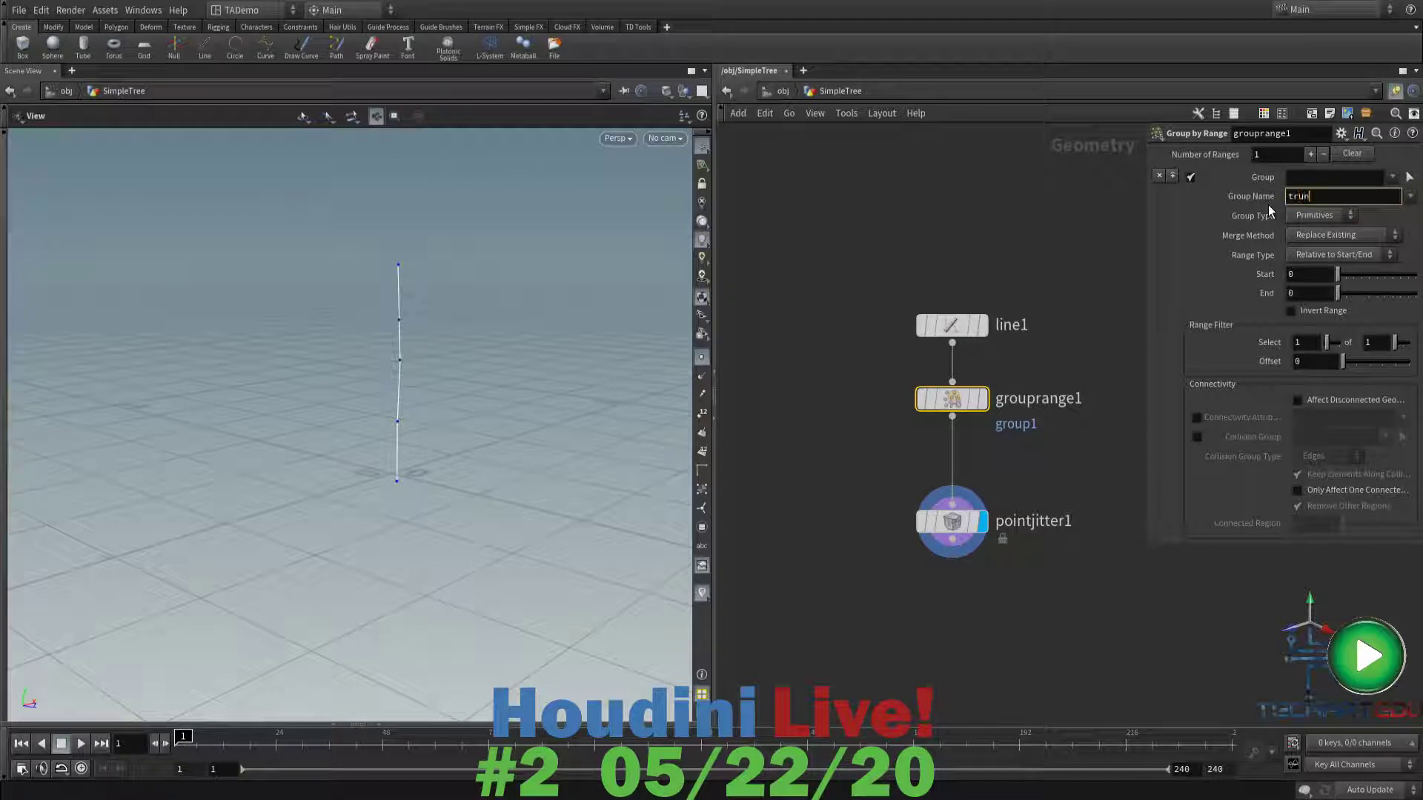
{"action": "type", "text": "kGroup"}
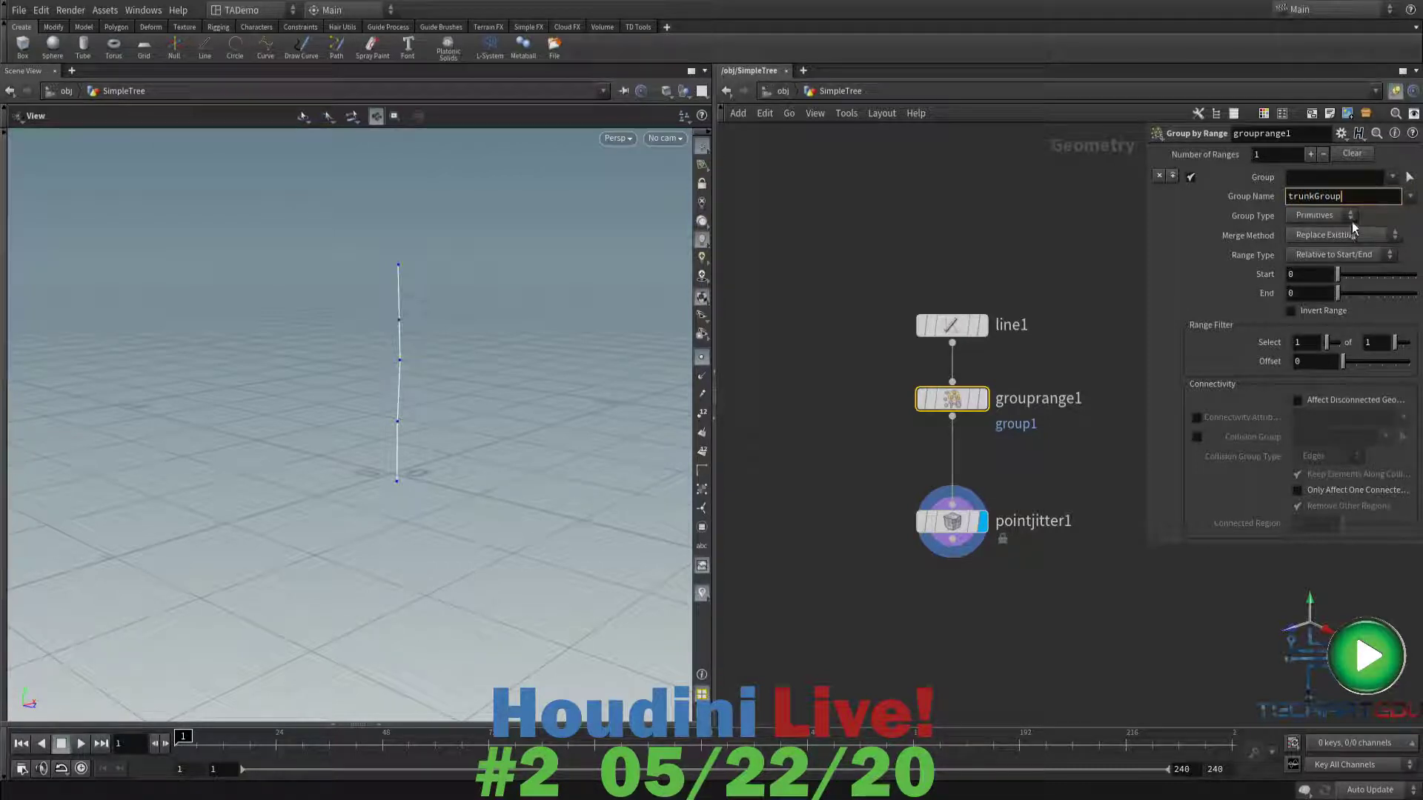
{"action": "key", "text": "Tab"}
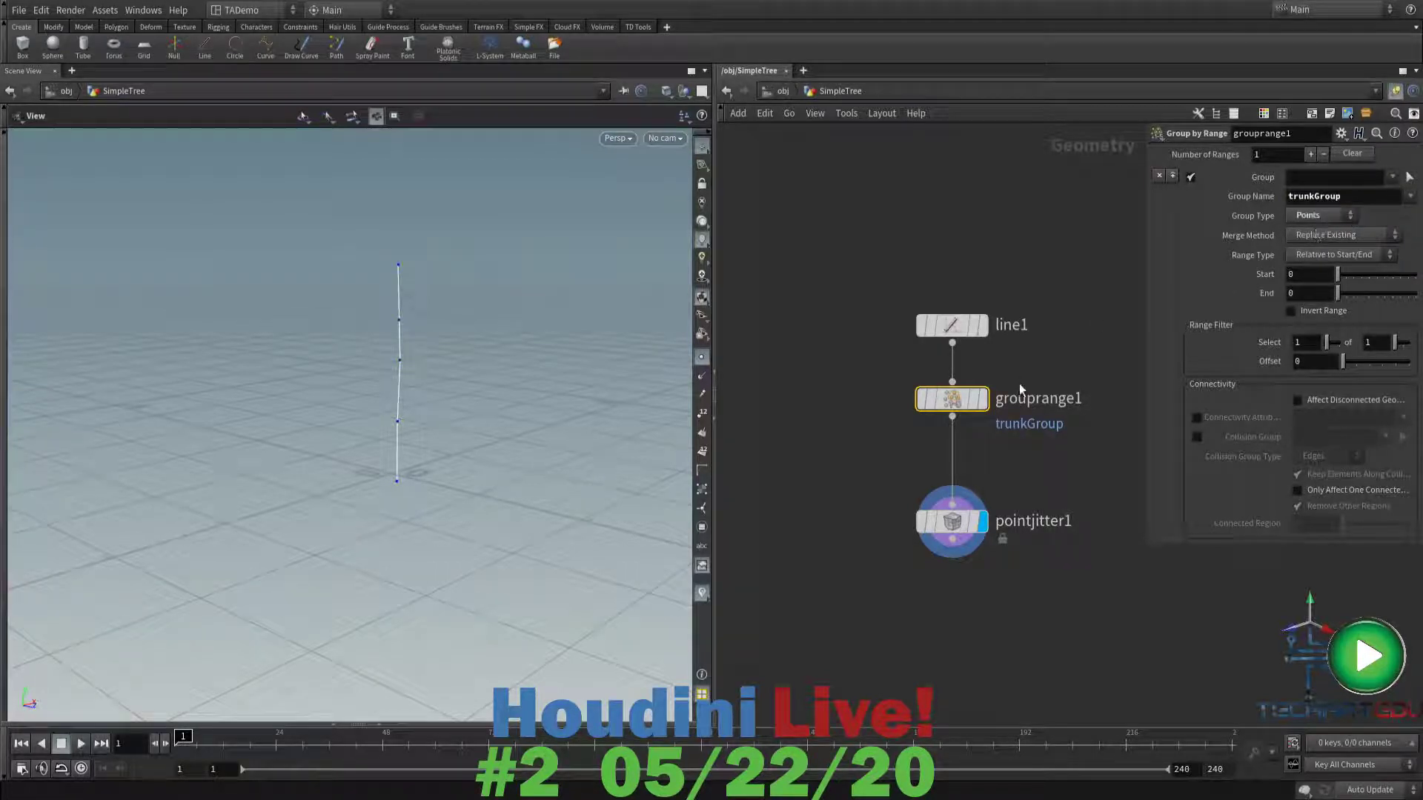
- Display the Group by Range result and set its range start to 1 to exclude the line's base point
{"action": "left_click", "coordinate": [980, 400]}
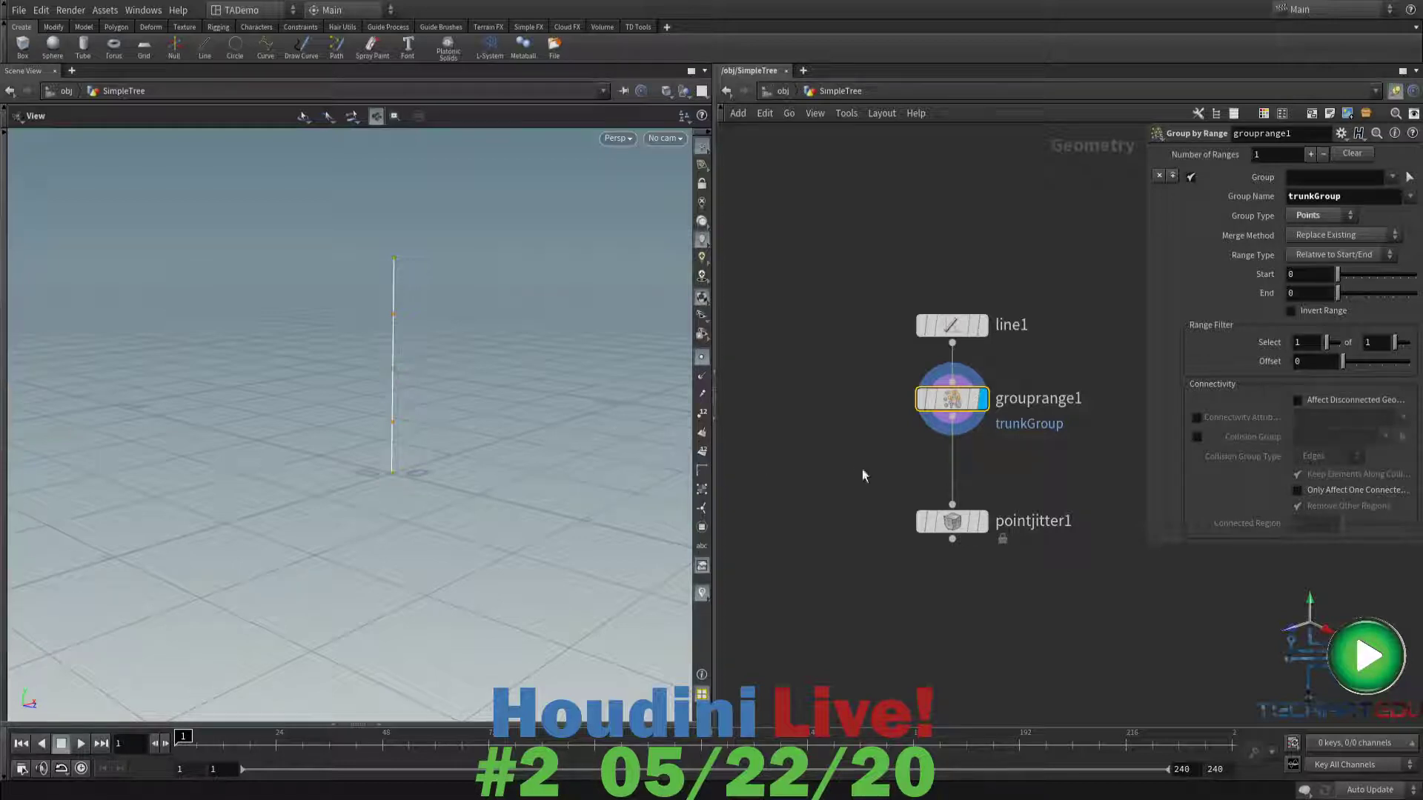
{"action": "left_click", "coordinate": [1312, 273]}
{"action": "type", "text": "1"}
{"action": "key", "text": "Return"}
- Restrict the displayed Point Jitter to trunkGroup and set its scale to 0.52
{"action": "mouse_move", "coordinate": [956, 521]}
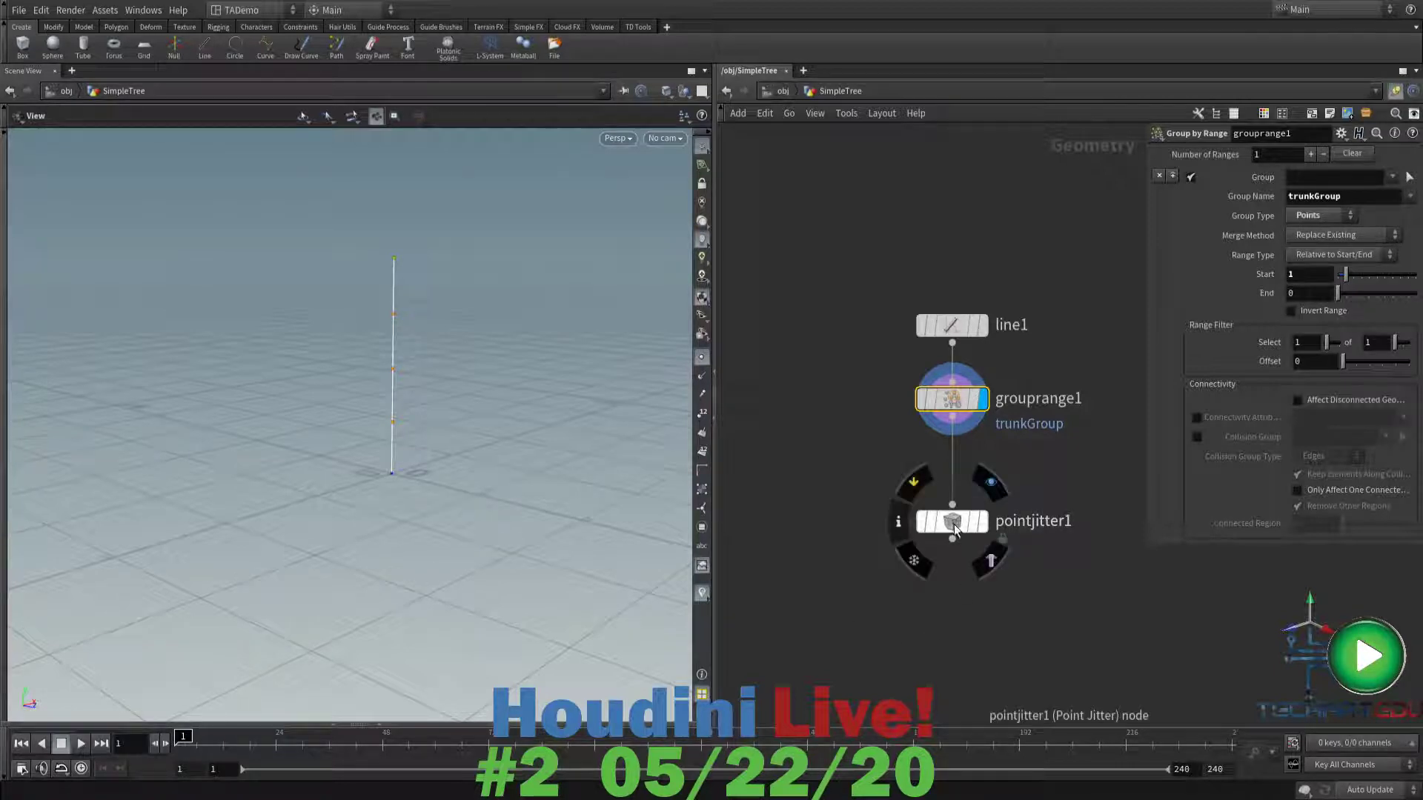
{"action": "left_click", "coordinate": [954, 523]}
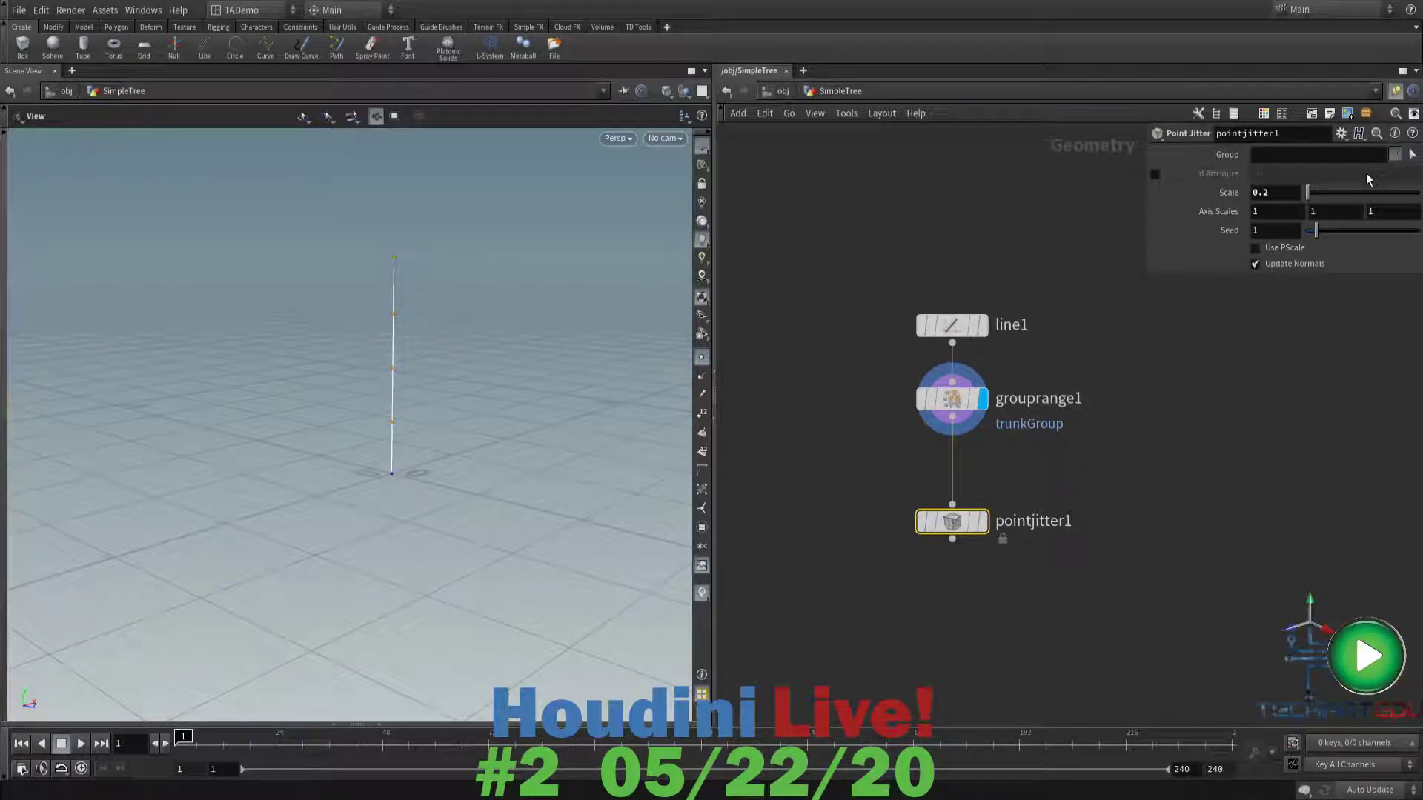
{"action": "left_click", "coordinate": [1353, 188]}
{"action": "left_click", "coordinate": [982, 523]}
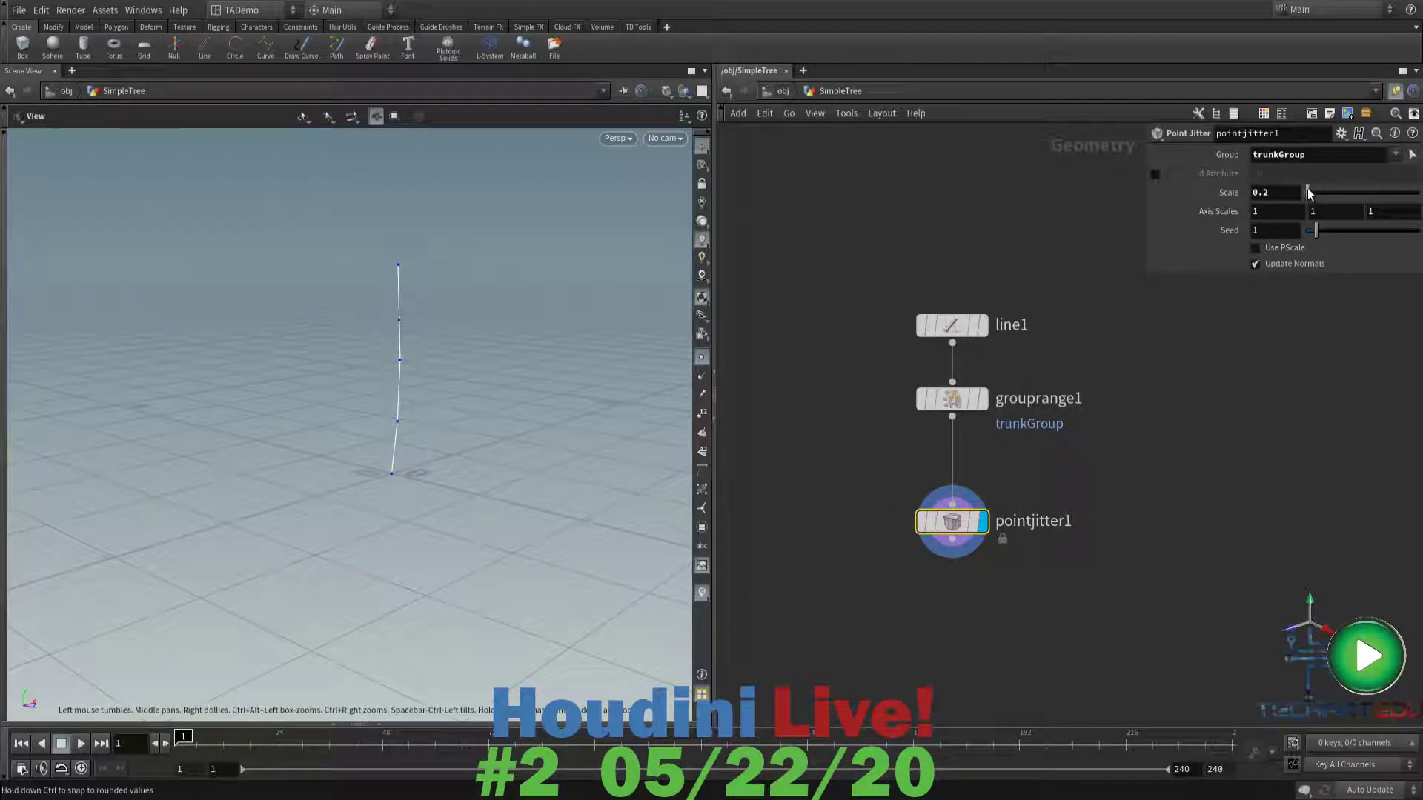
{"action": "left_click_drag", "start_coordinate": [1308, 192], "coordinate": [1311, 193]}
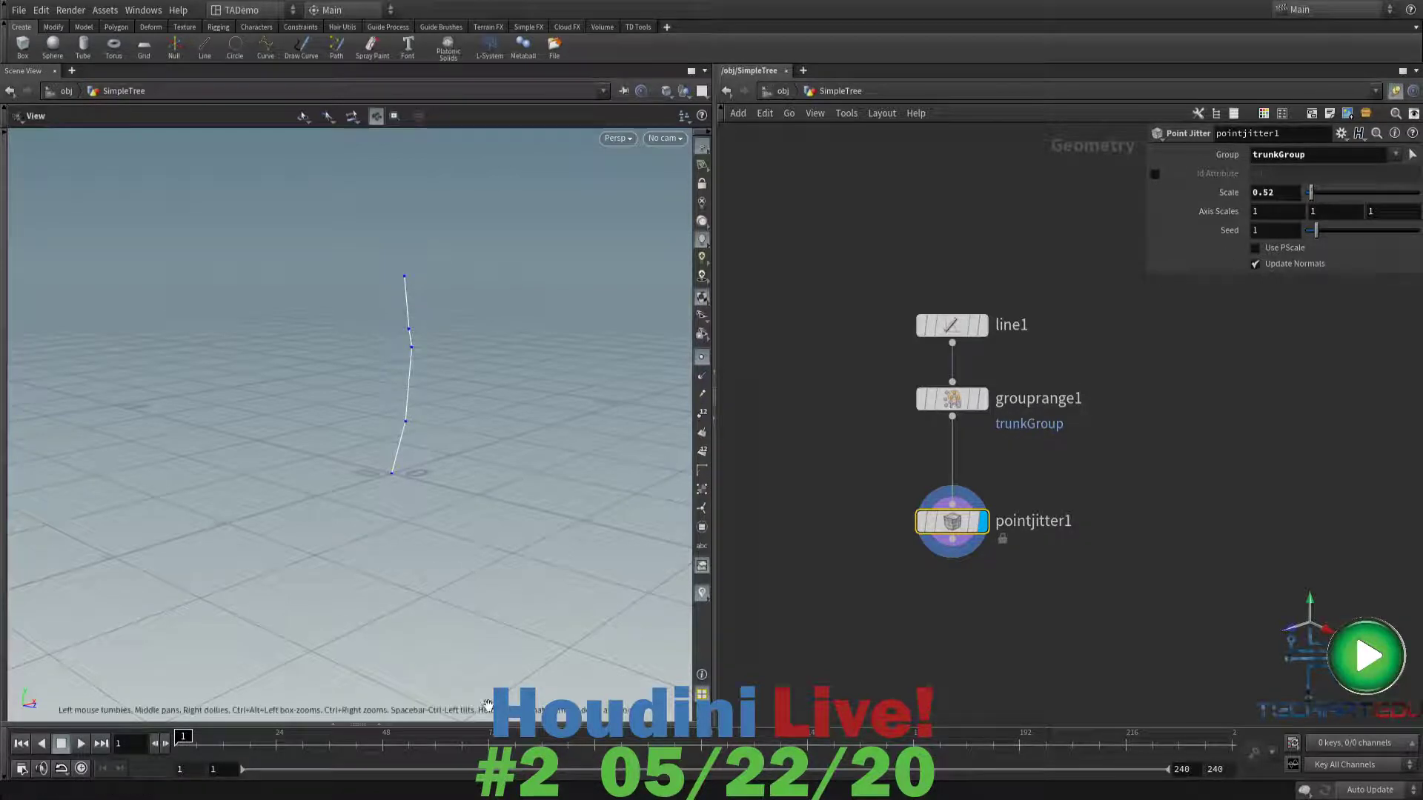
{"action": "left_click_drag", "start_coordinate": [465, 355], "coordinate": [374, 371]}
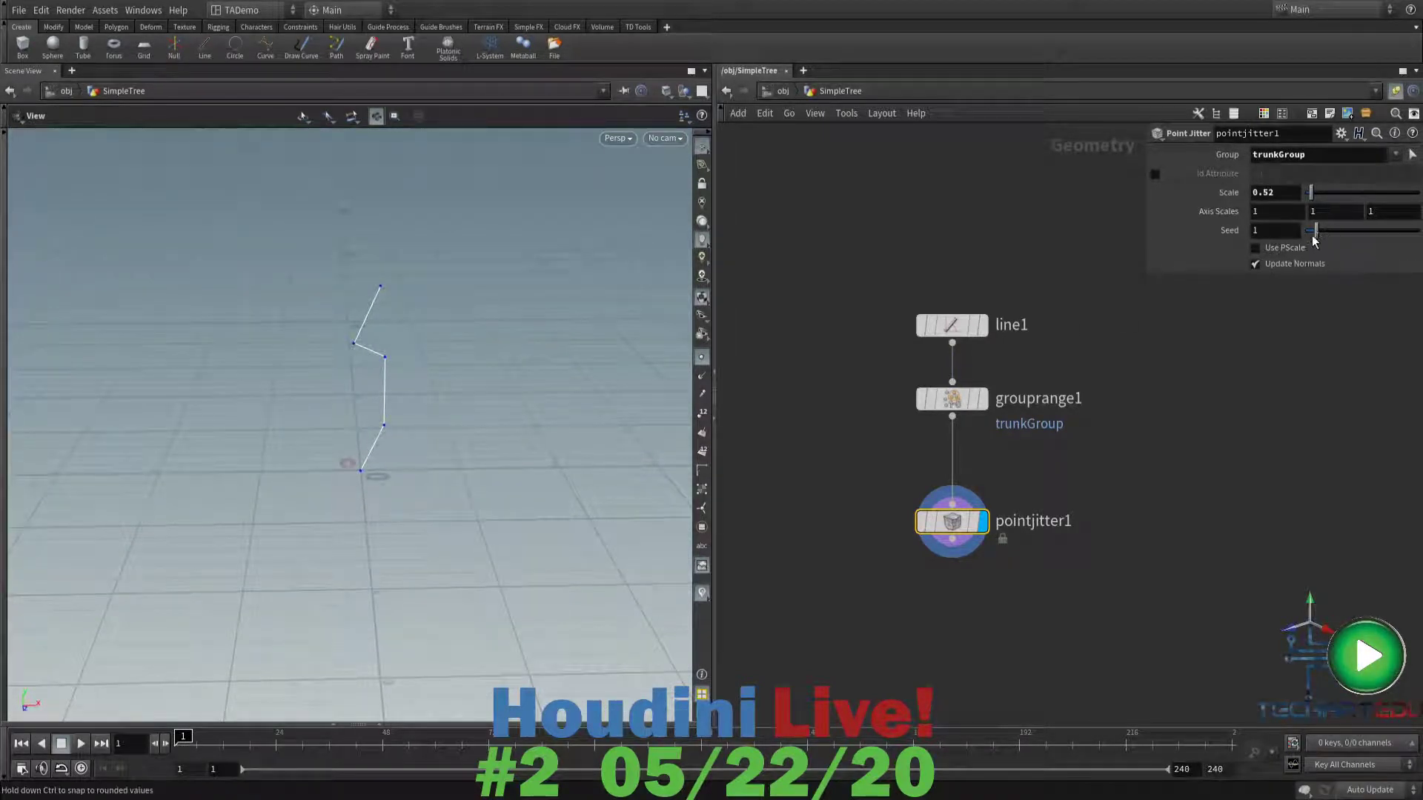
{"action": "left_click_drag", "start_coordinate": [1319, 235], "coordinate": [1325, 234]}
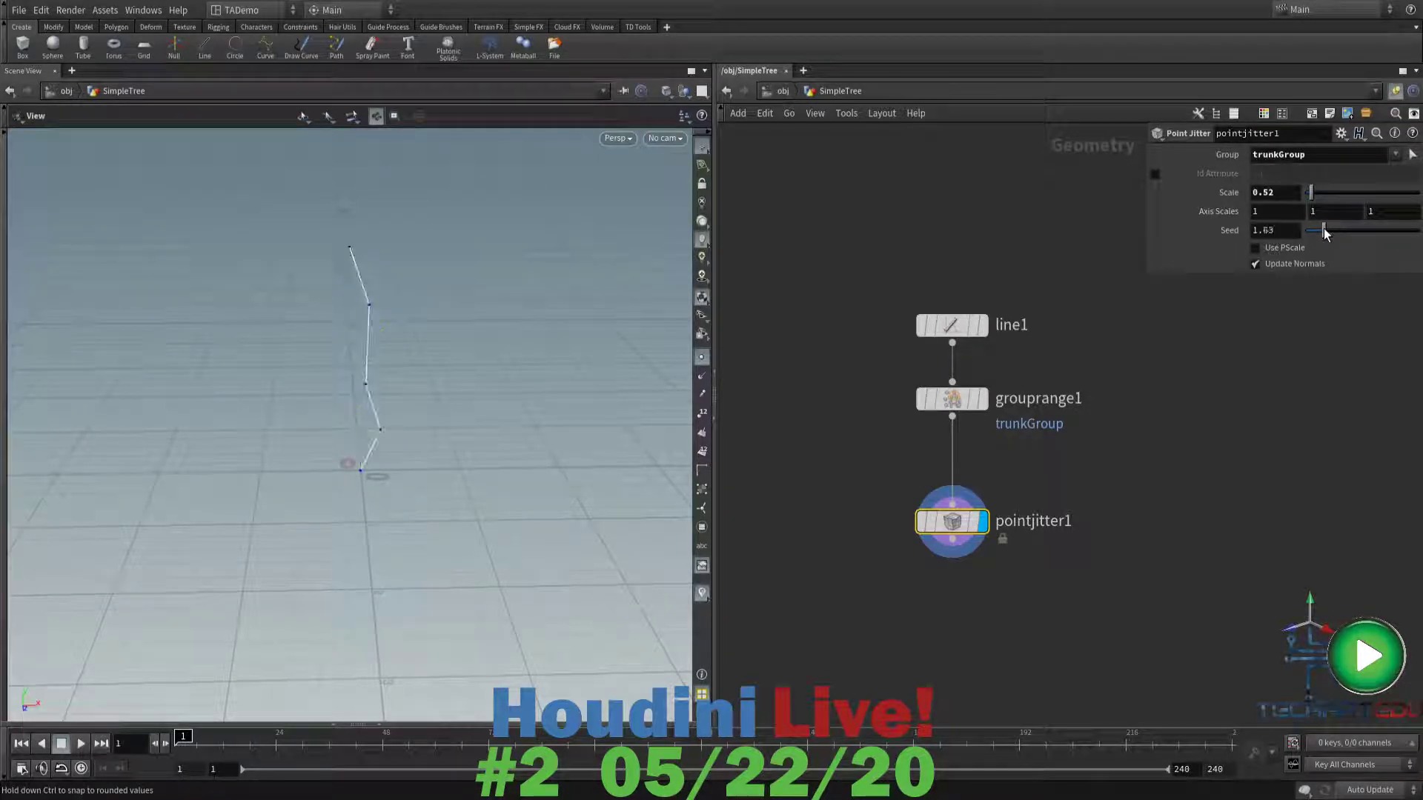
{"action": "left_click_drag", "start_coordinate": [385, 438], "coordinate": [332, 392]}
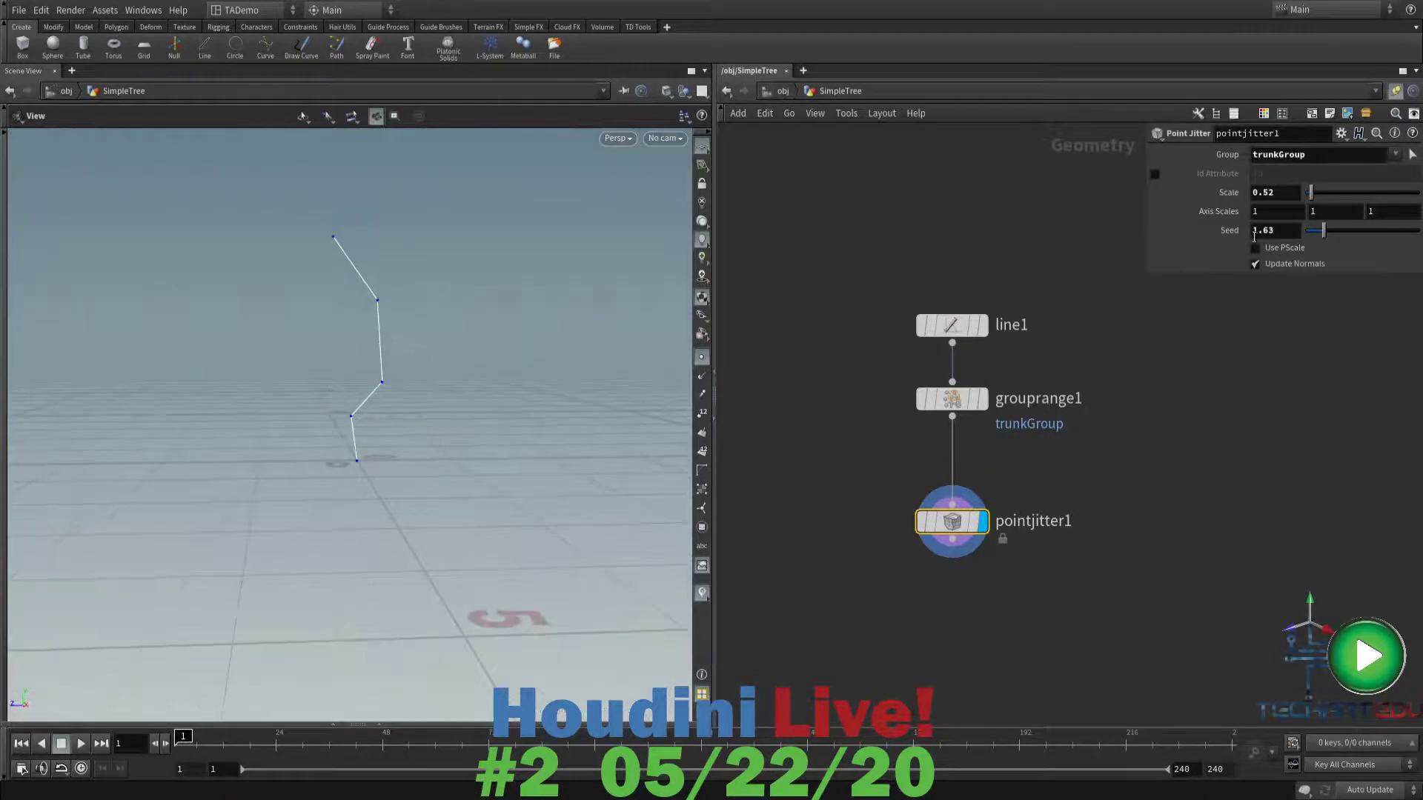
{"action": "middle_click_drag", "start_coordinate": [1267, 275], "coordinate": [1281, 277]}
{"action": "left_click_drag", "start_coordinate": [623, 359], "coordinate": [403, 407]}
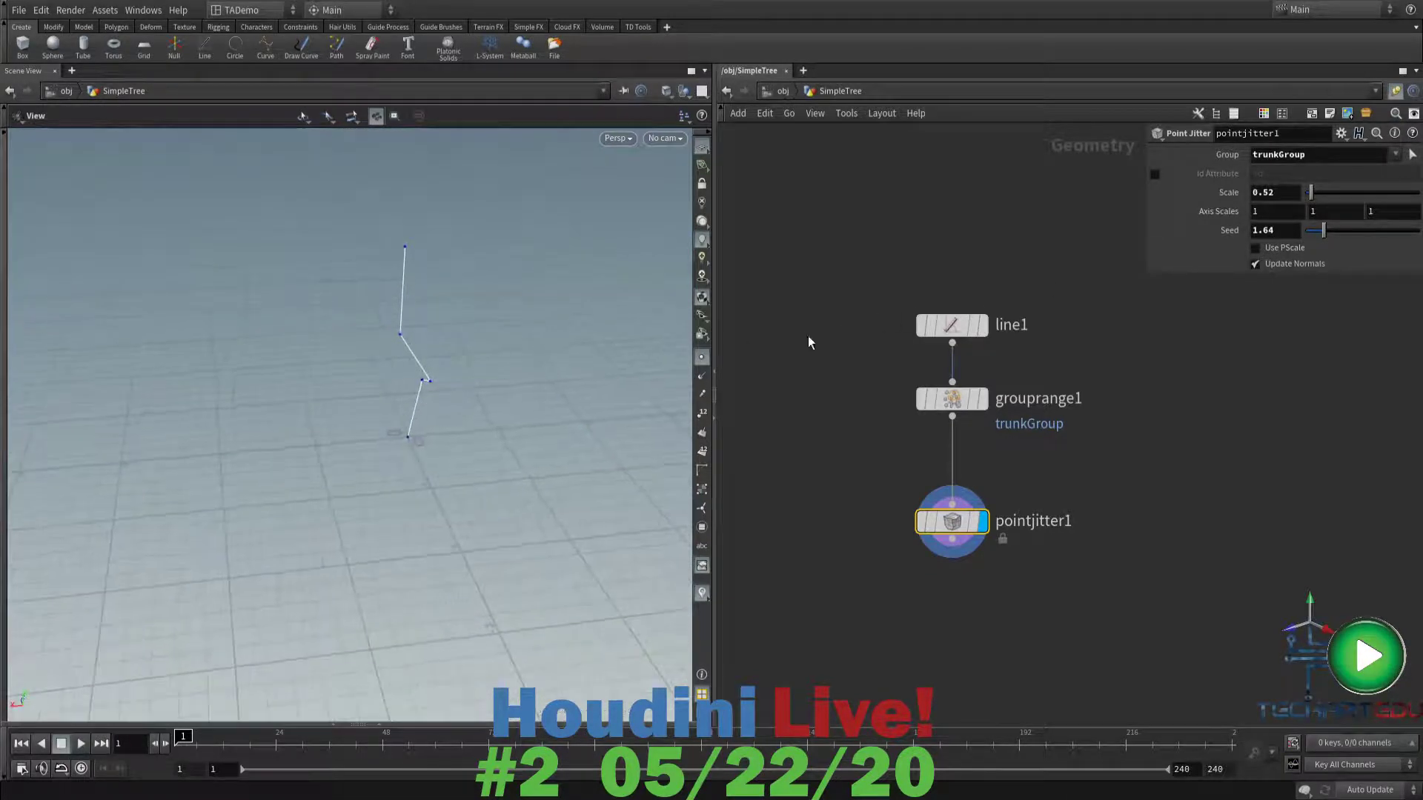
{"action": "key", "text": "ctrl+z"}
{"action": "key", "text": "ctrl+z"}
{"action": "key", "text": "ctrl+z"}
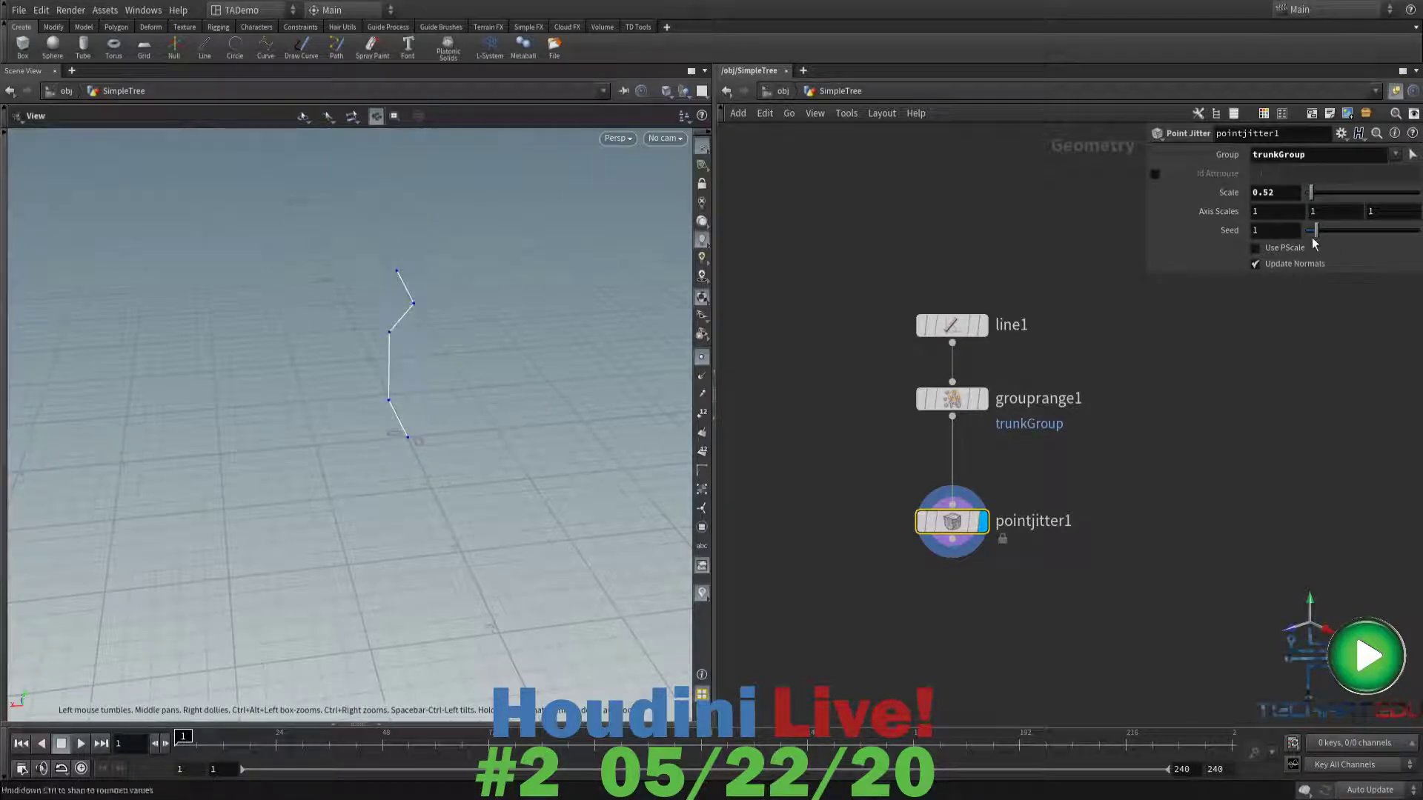
- Set the Point Jitter seed to 1.007 to vary the trunk's shape
{"action": "middle_click_drag", "start_coordinate": [1290, 289], "coordinate": [1317, 293]}
{"action": "middle_click_drag", "start_coordinate": [1321, 292], "coordinate": [1338, 296]}
{"action": "left_click_drag", "start_coordinate": [518, 413], "coordinate": [566, 394]}
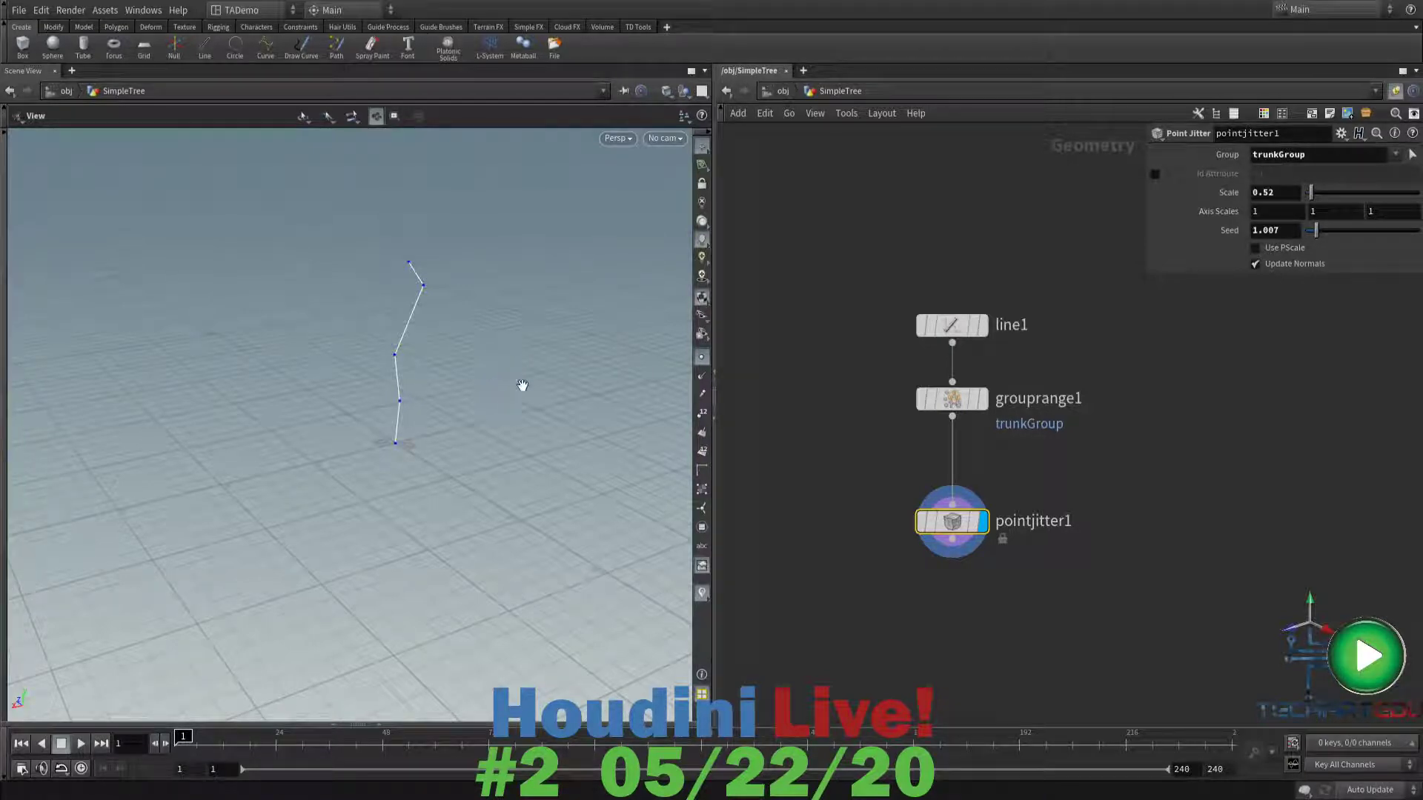
- Move the Point Jitter node closer to the range group, then append and display a Resample node aligned beneath it
{"action": "left_click_drag", "start_coordinate": [956, 523], "coordinate": [955, 461]}
{"action": "mouse_move", "coordinate": [955, 460]}
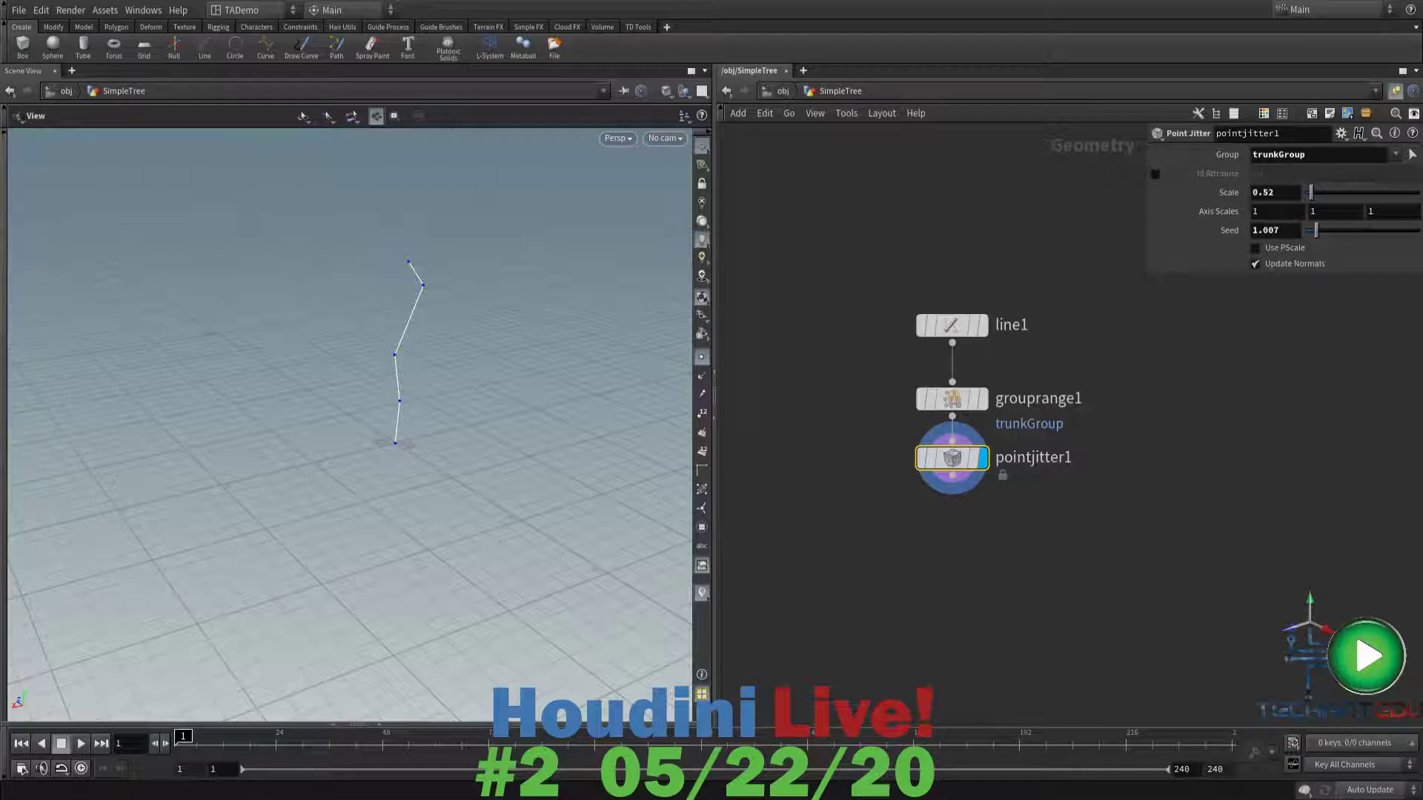
{"action": "left_click", "coordinate": [952, 478]}
{"action": "left_click", "coordinate": [1091, 200]}
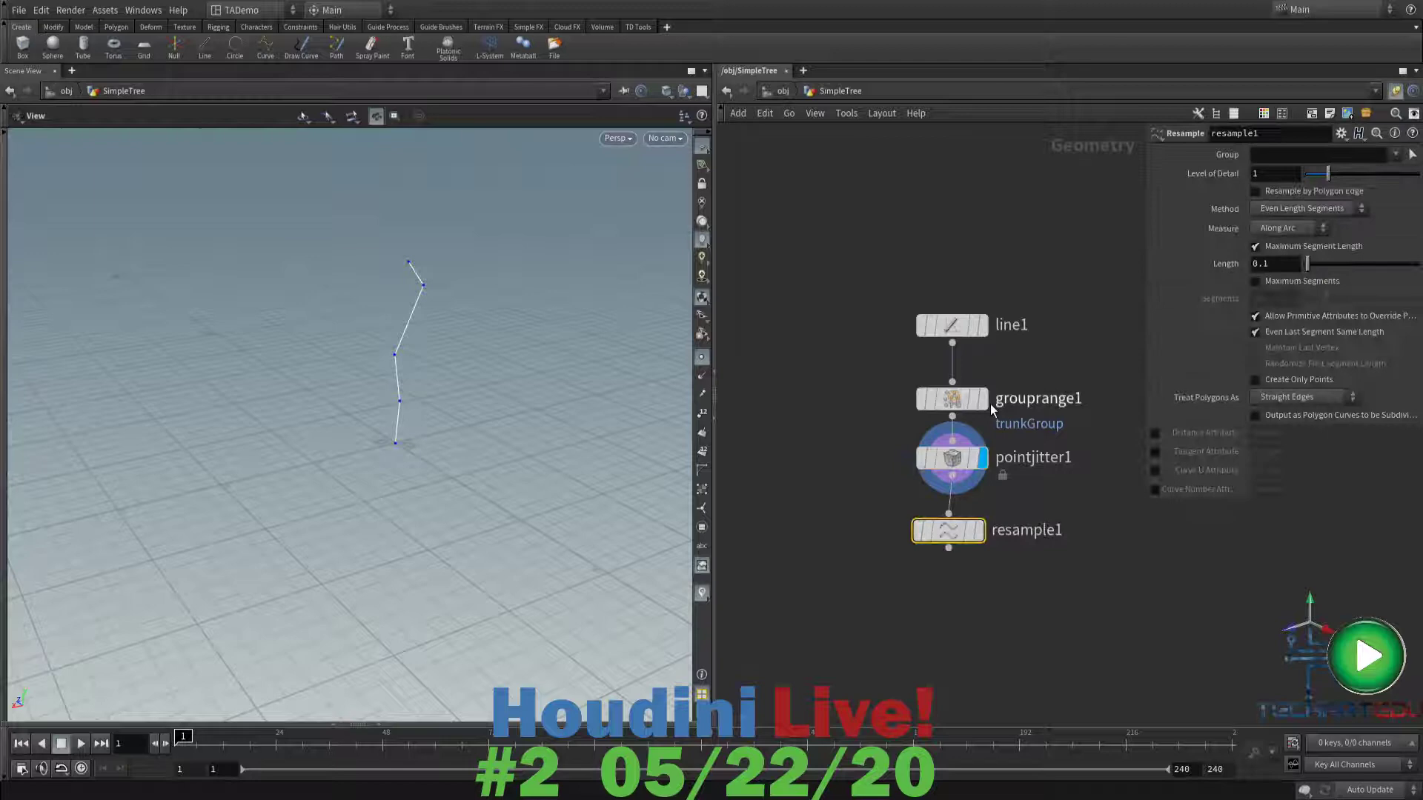
{"action": "left_click", "coordinate": [978, 533]}
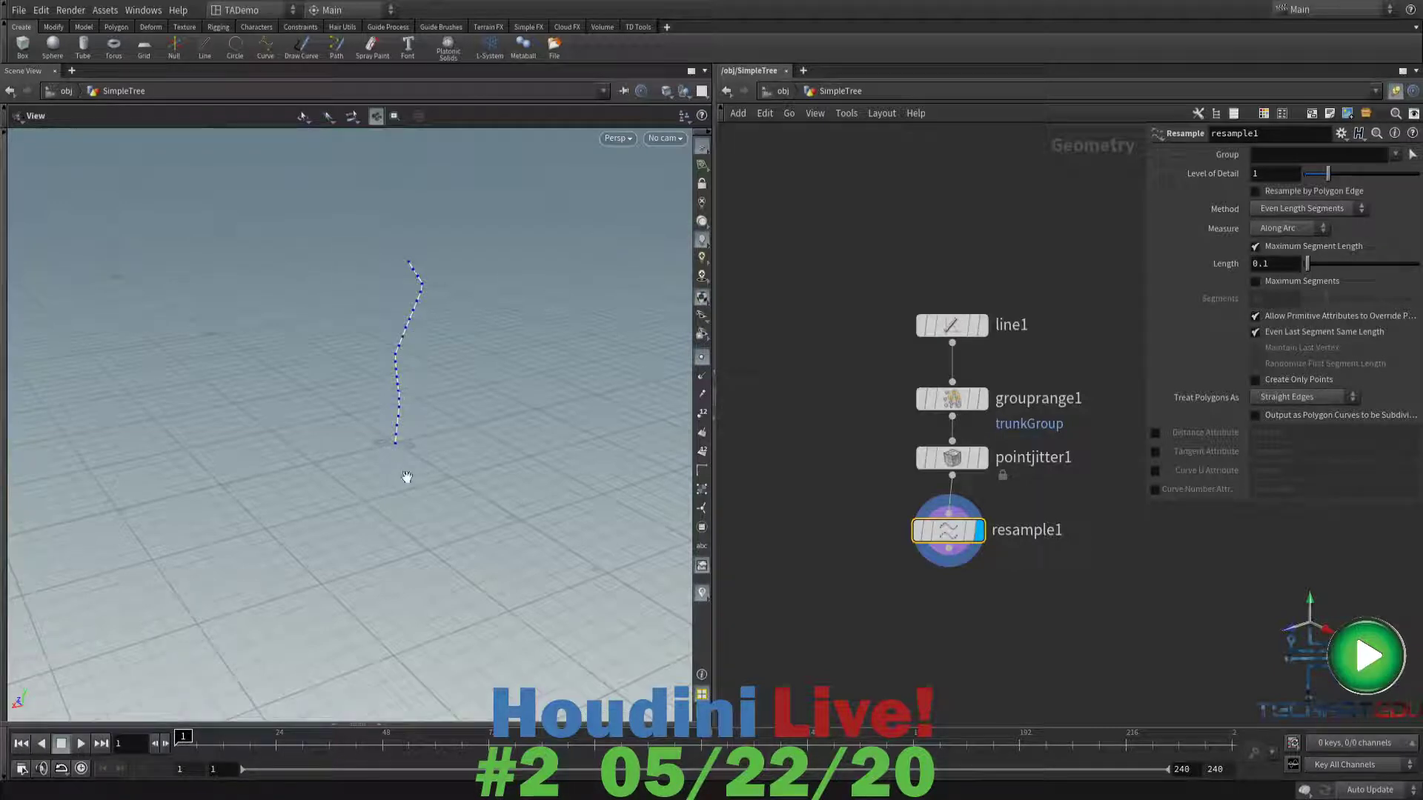
{"action": "mouse_move", "coordinate": [951, 539]}
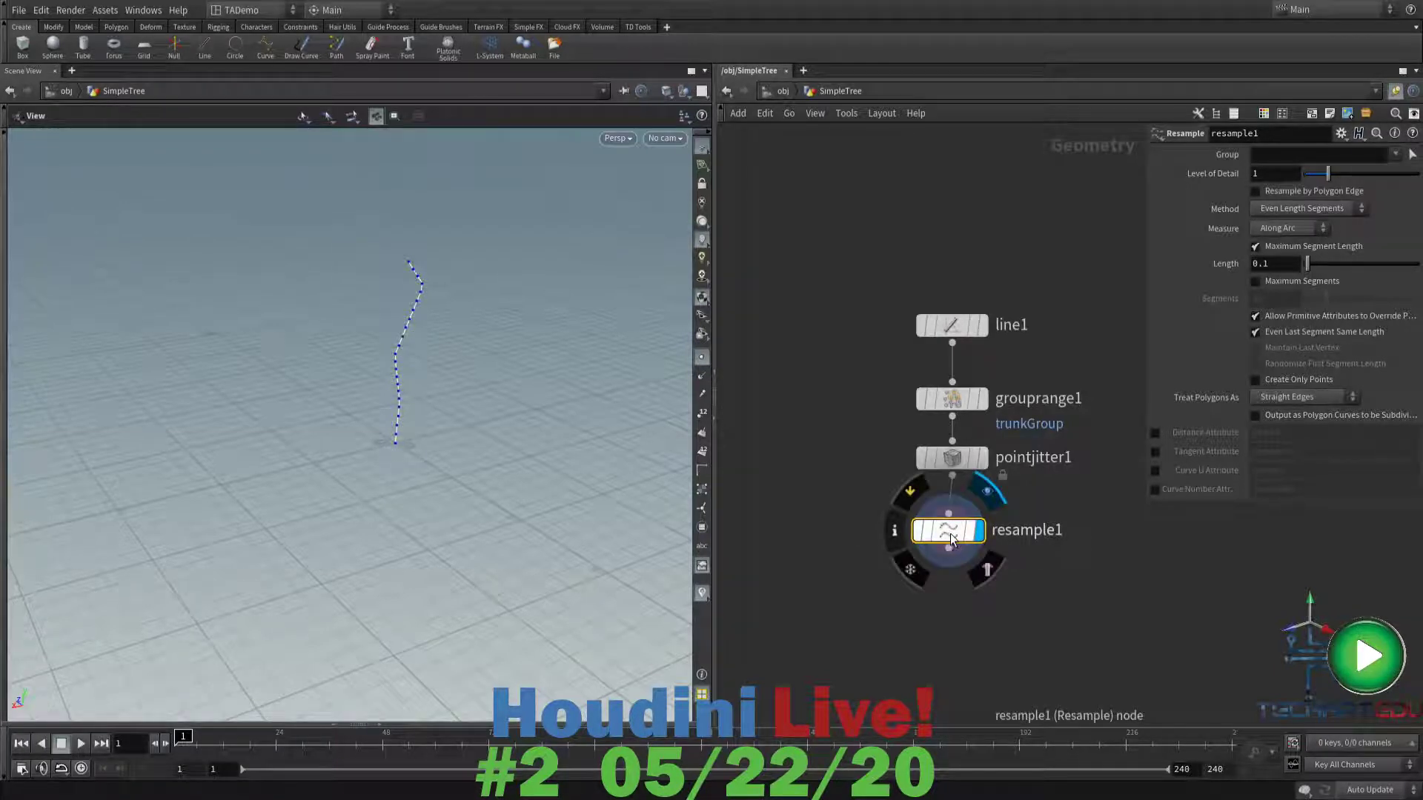
{"action": "left_click_drag", "start_coordinate": [954, 537], "coordinate": [957, 532]}
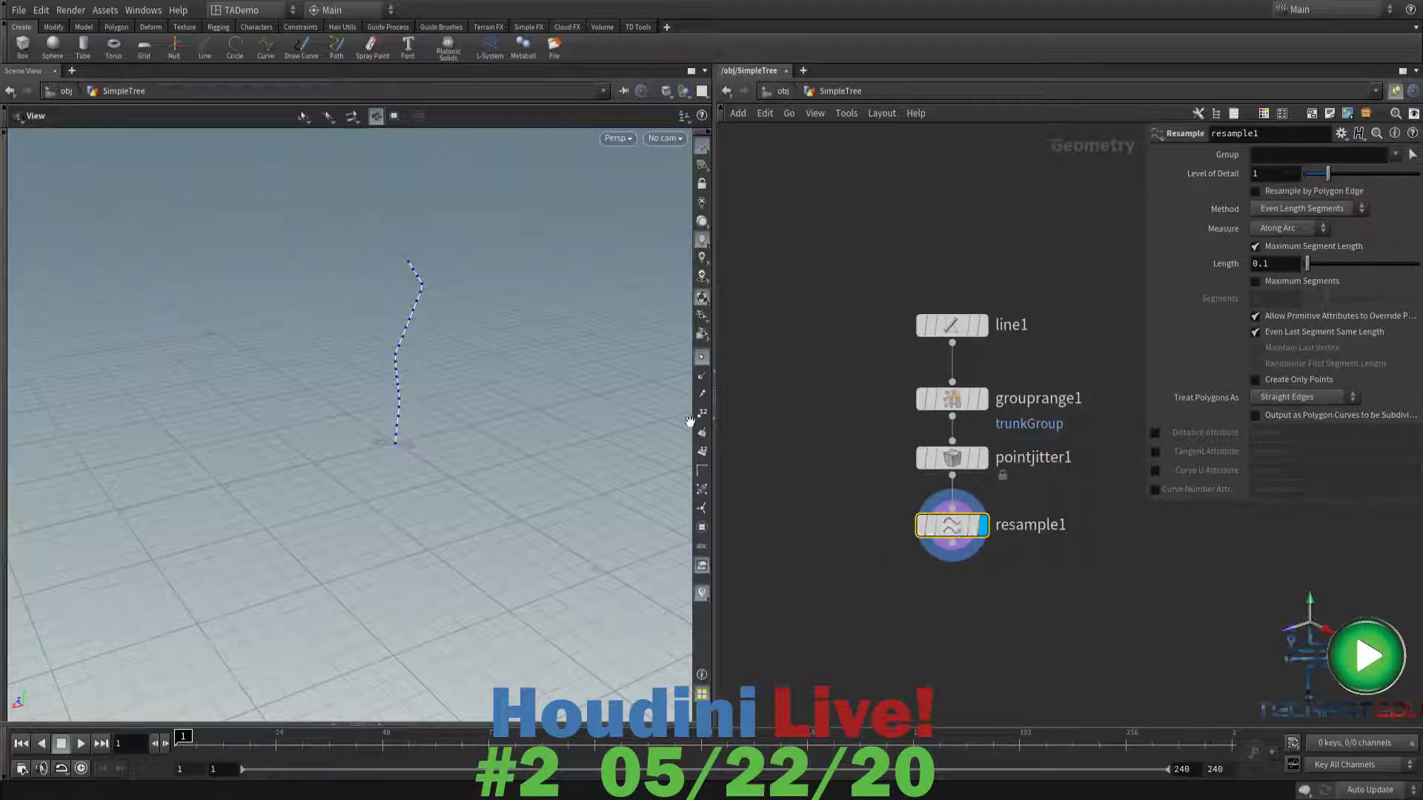
- Append a PolyWire node to the Resample node, align it beneath, and display its result
{"action": "left_click", "coordinate": [954, 545]}
{"action": "left_click", "coordinate": [1064, 442]}
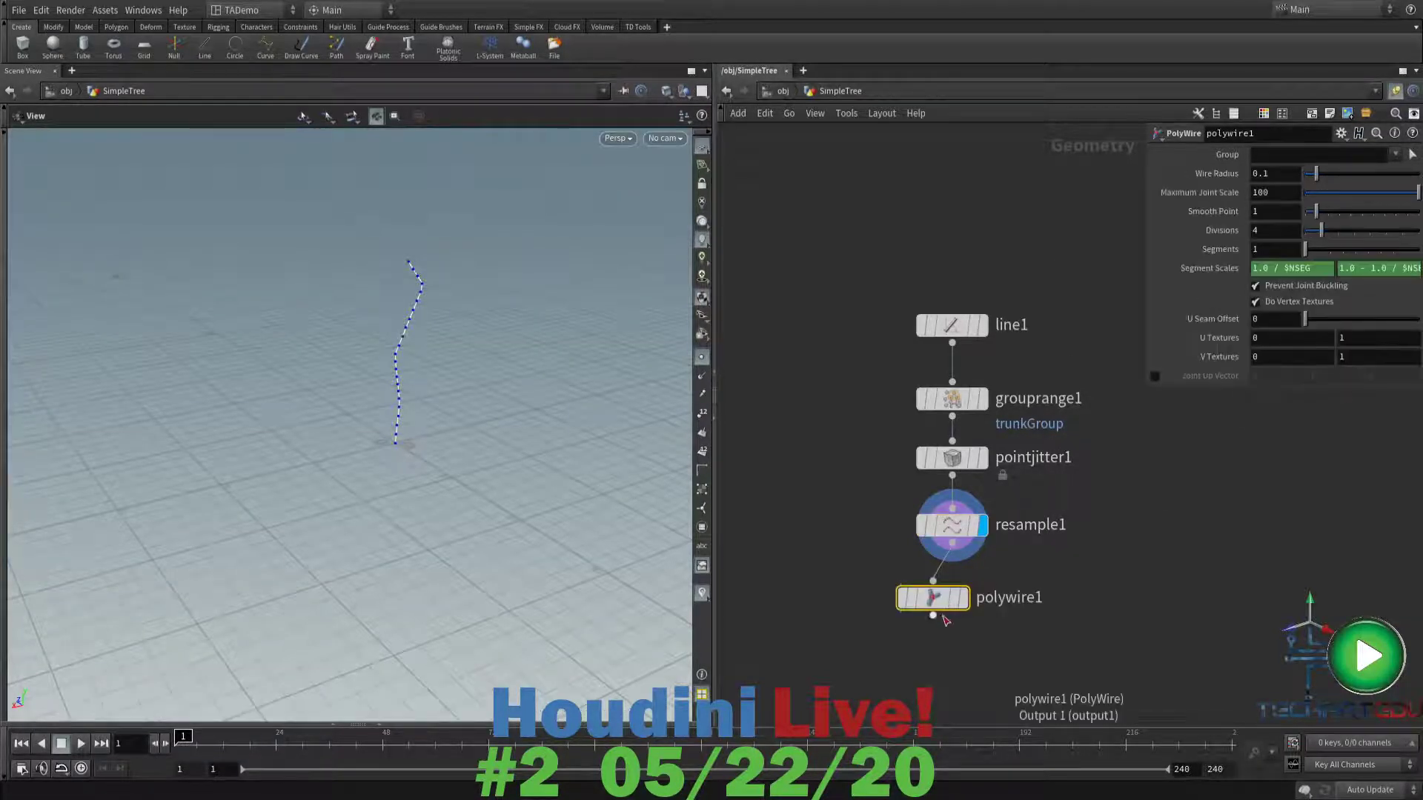
{"action": "left_click_drag", "start_coordinate": [939, 601], "coordinate": [961, 606]}
{"action": "left_click", "coordinate": [982, 597]}
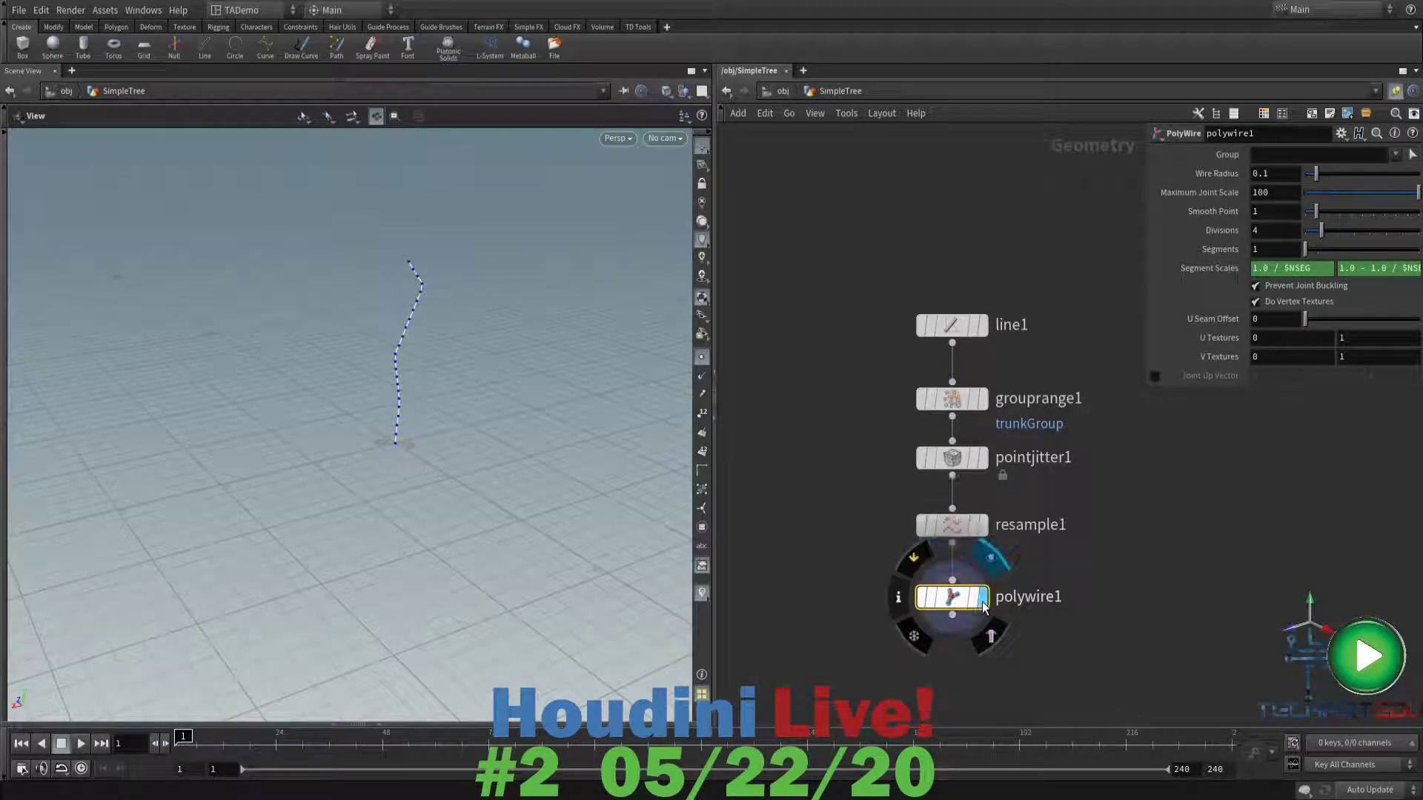
{"action": "left_click_drag", "start_coordinate": [518, 324], "coordinate": [588, 314]}
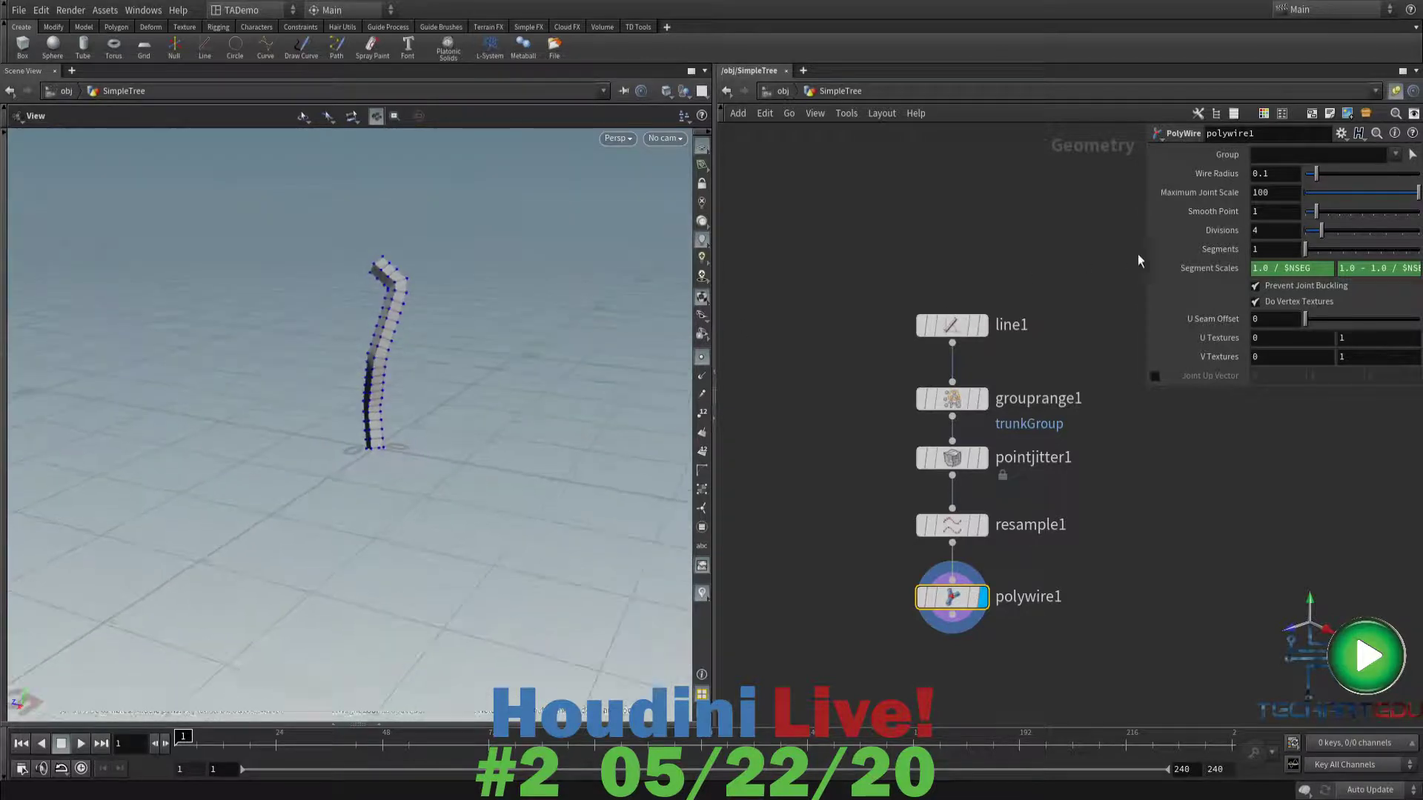
- Set the PolyWire divisions to 8 for a rounder trunk
{"action": "left_click", "coordinate": [1287, 229]}
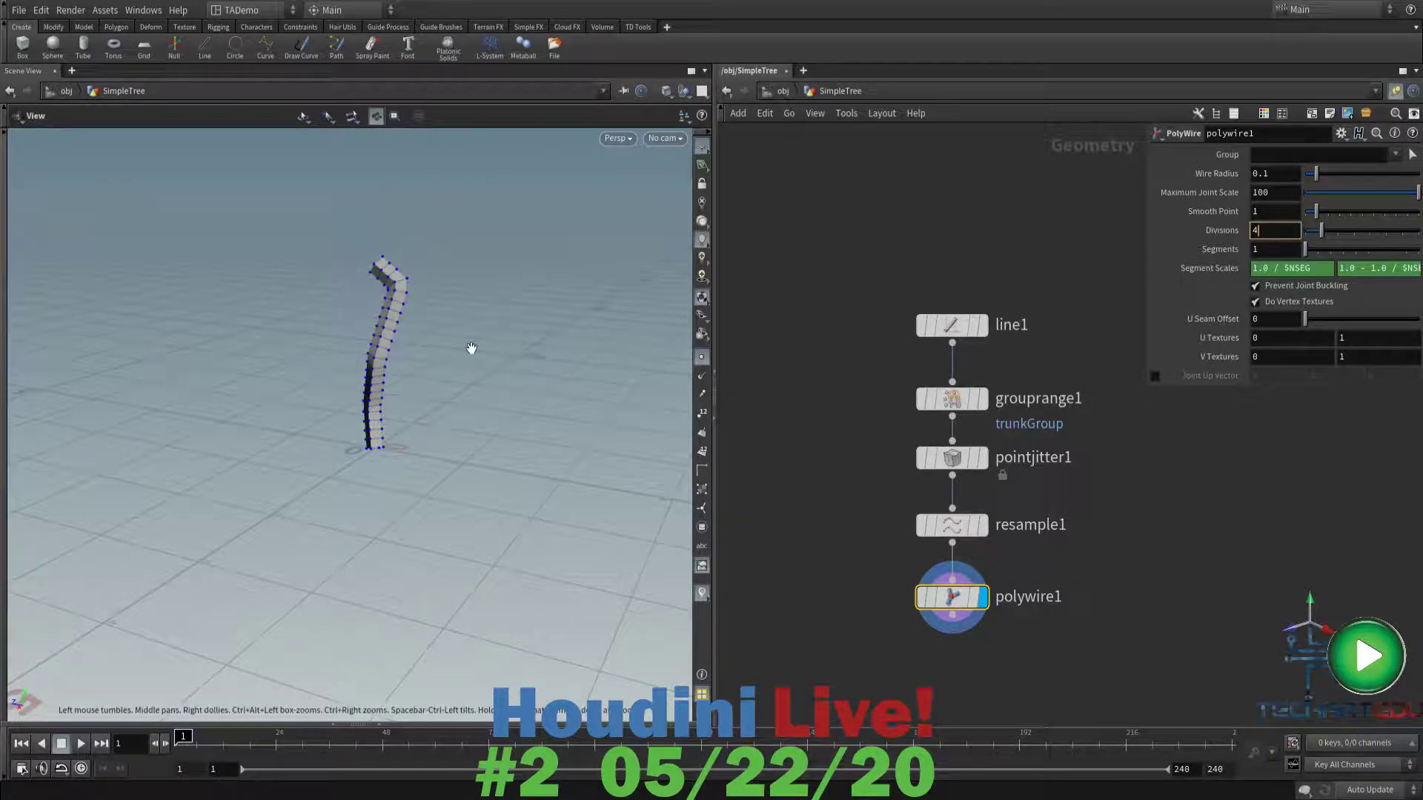
{"action": "left_click_drag", "start_coordinate": [420, 359], "coordinate": [467, 397]}
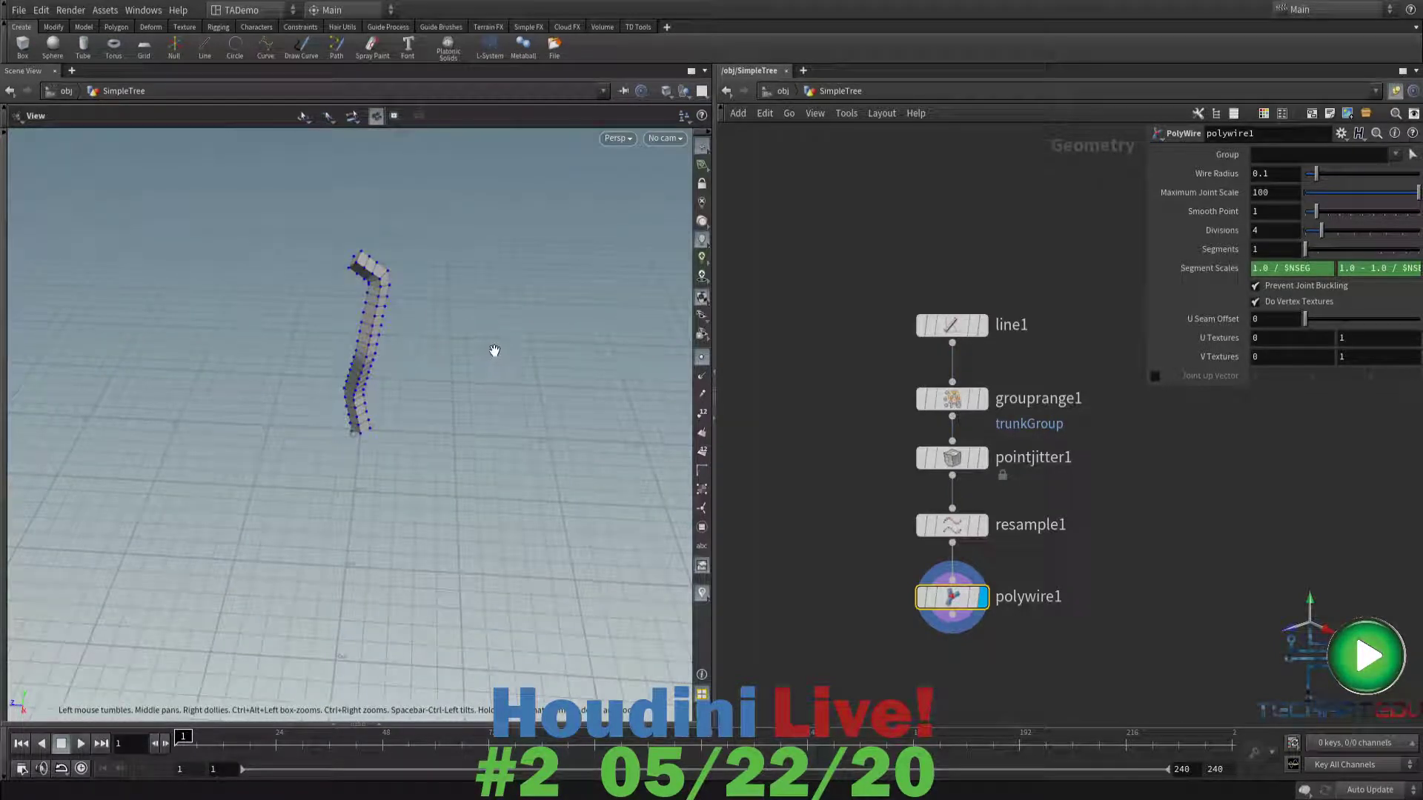
{"action": "left_click", "coordinate": [1263, 230]}
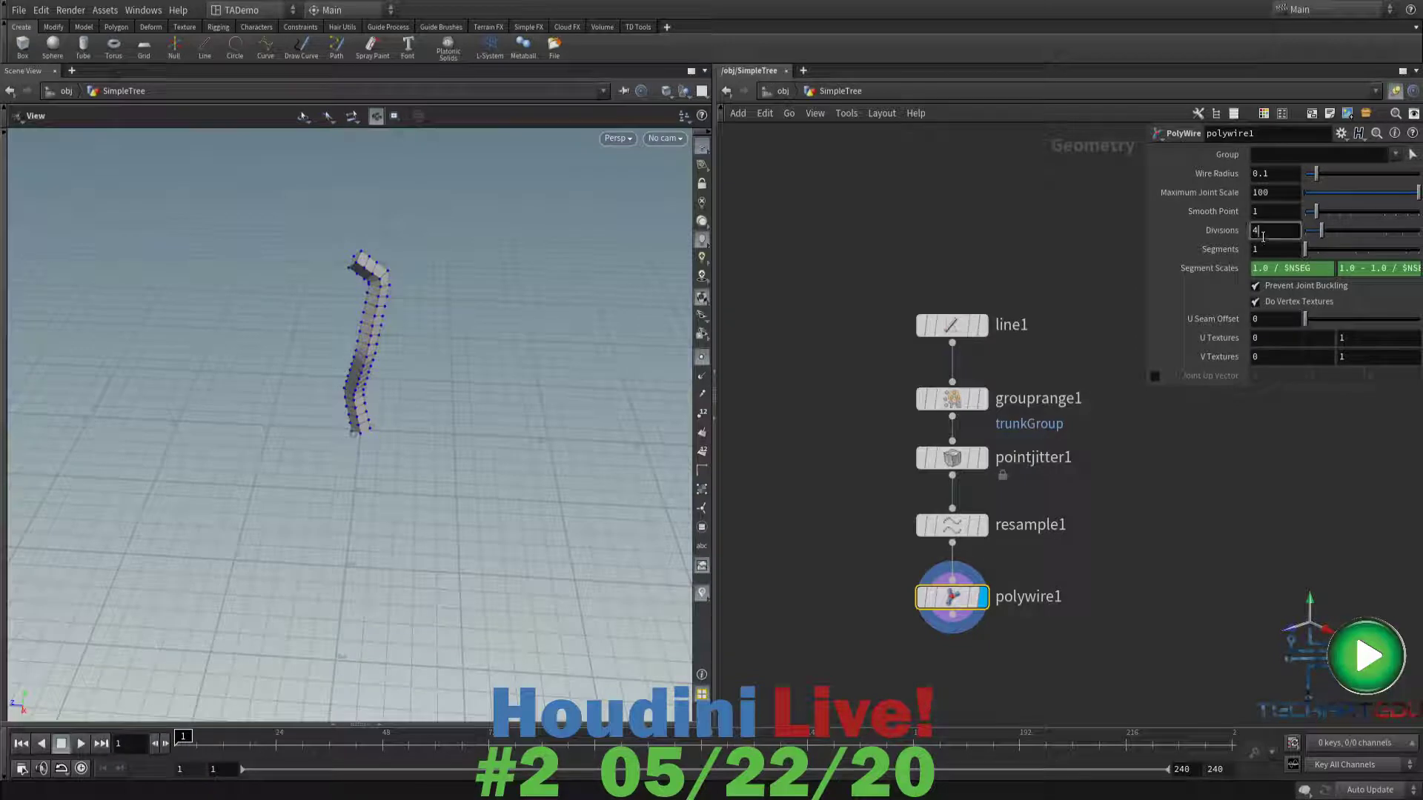
{"action": "key", "text": "BackSpace"}
{"action": "type", "text": "8"}
{"action": "key", "text": "Return"}
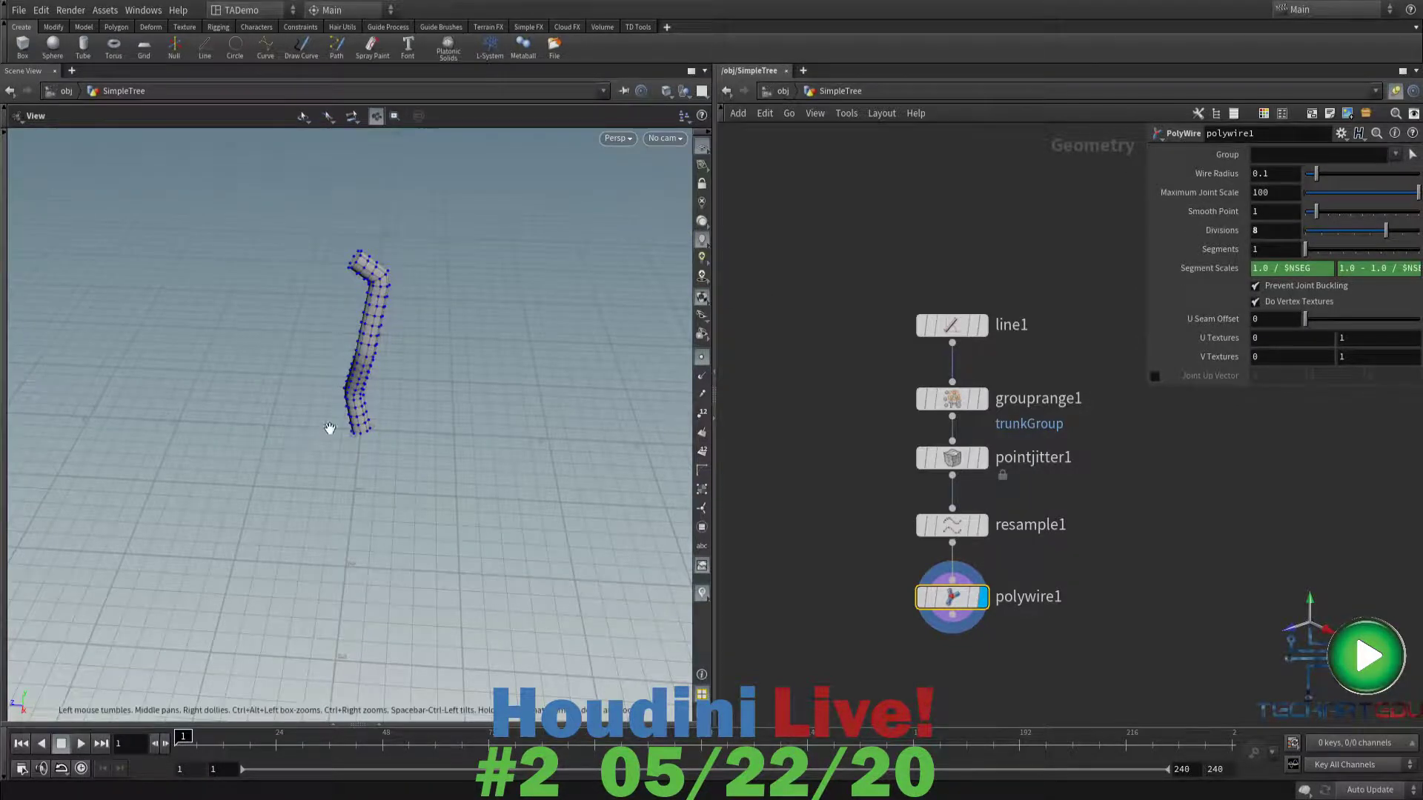
{"action": "left_click_drag", "start_coordinate": [436, 382], "coordinate": [391, 368]}
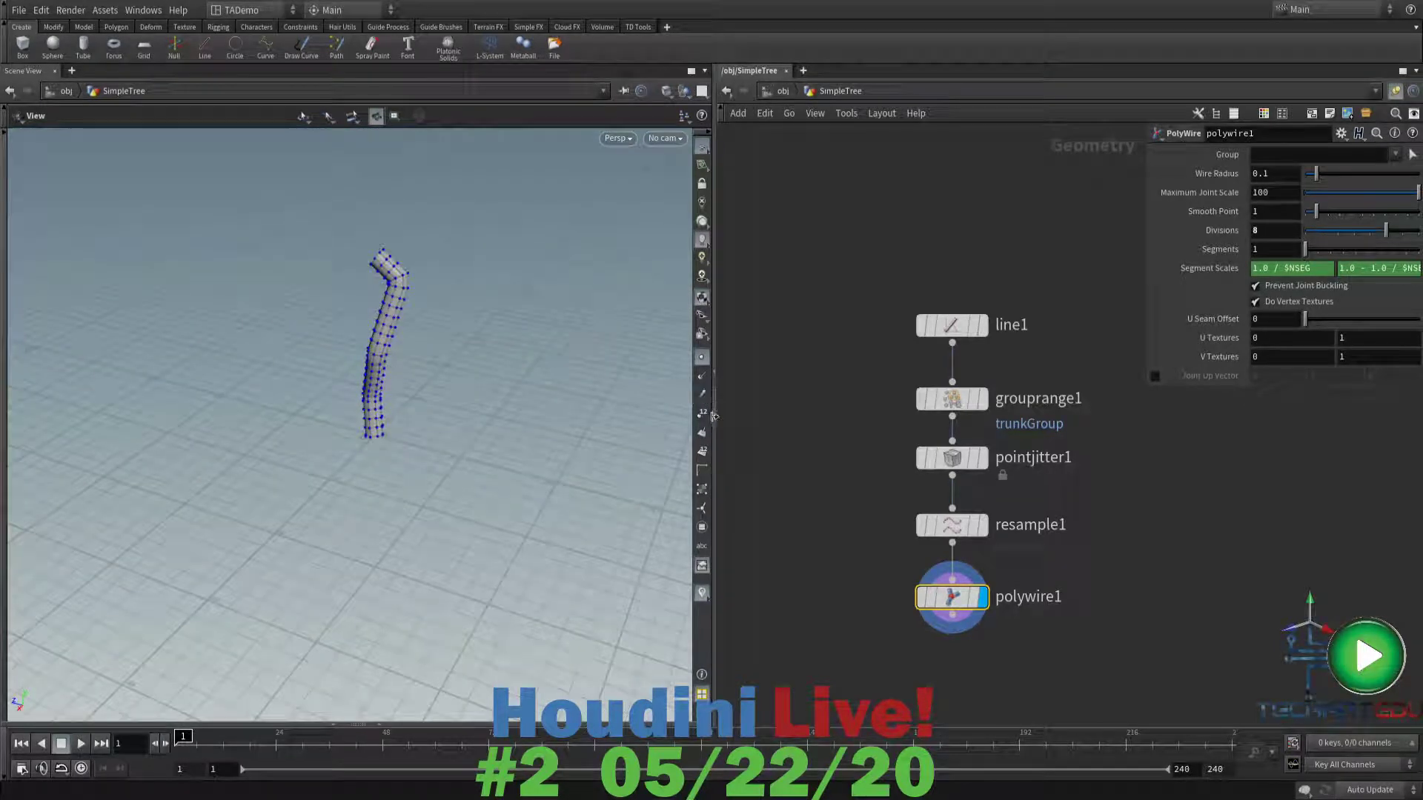
- Turn off point display in the viewport and inspect the trunk mesh from other angles
{"action": "left_click", "coordinate": [702, 358]}
{"action": "left_click_drag", "start_coordinate": [461, 371], "coordinate": [397, 456]}
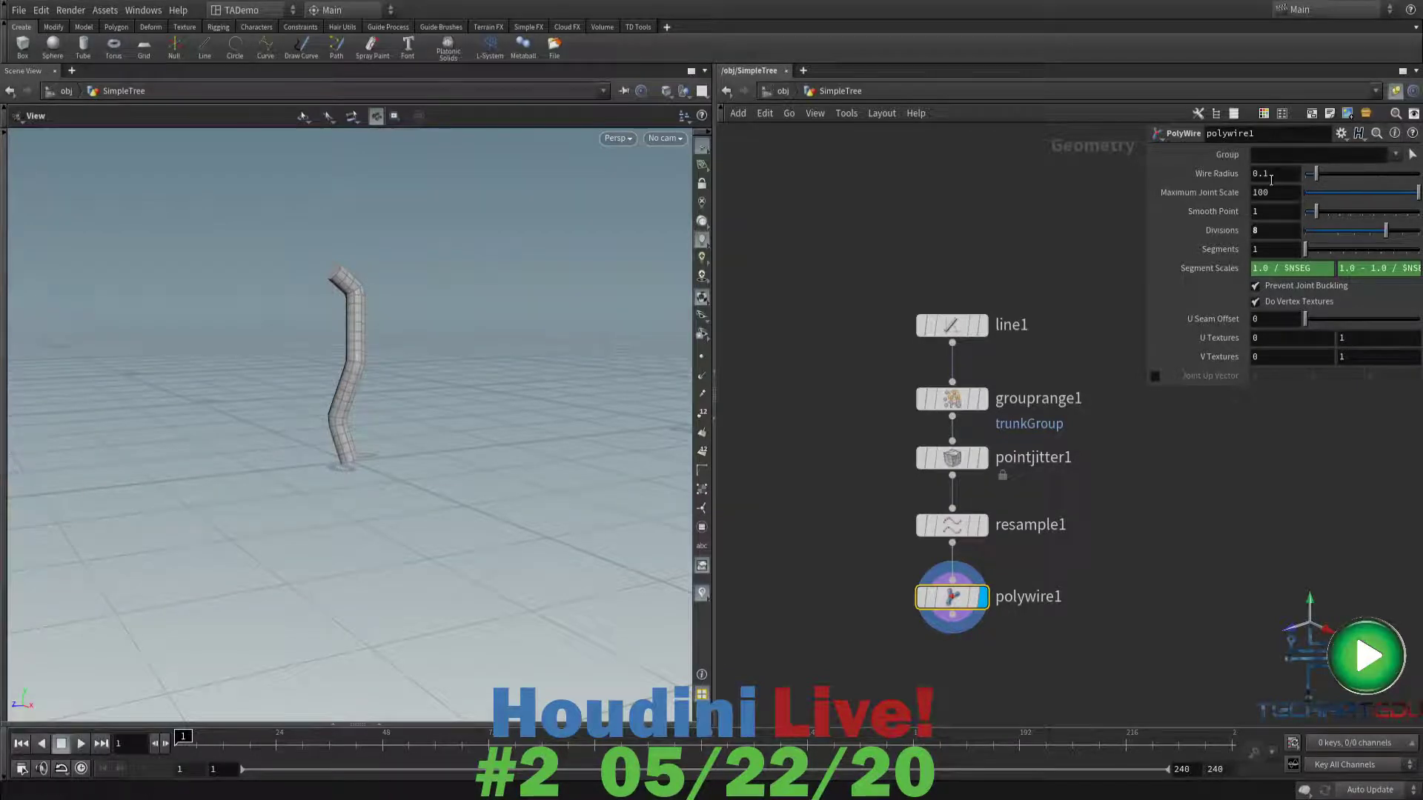
{"action": "left_click_drag", "start_coordinate": [501, 375], "coordinate": [472, 392]}
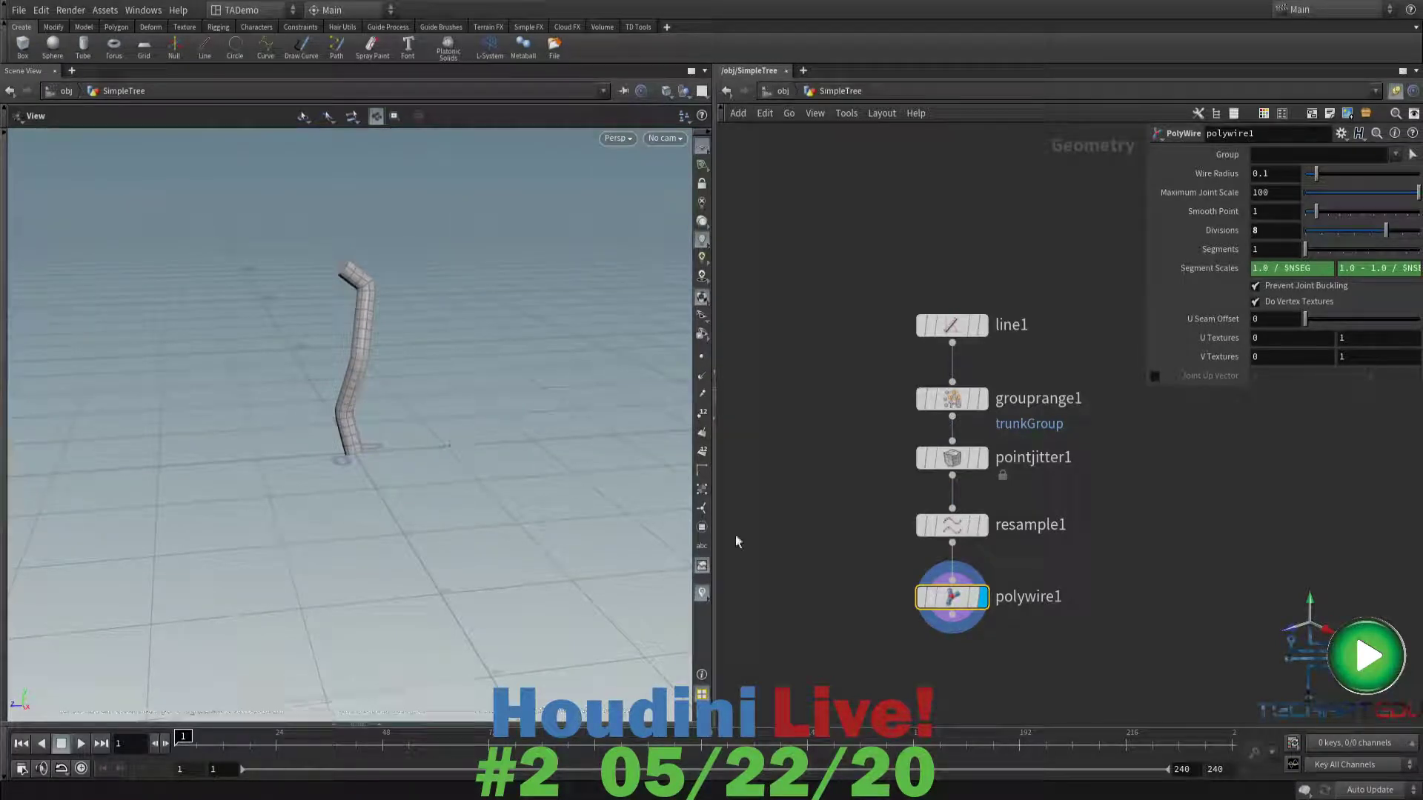
- Append a Color node to the PolyWire node, align it beneath, and display its result
{"action": "middle_click_drag", "start_coordinate": [819, 547], "coordinate": [819, 403]}
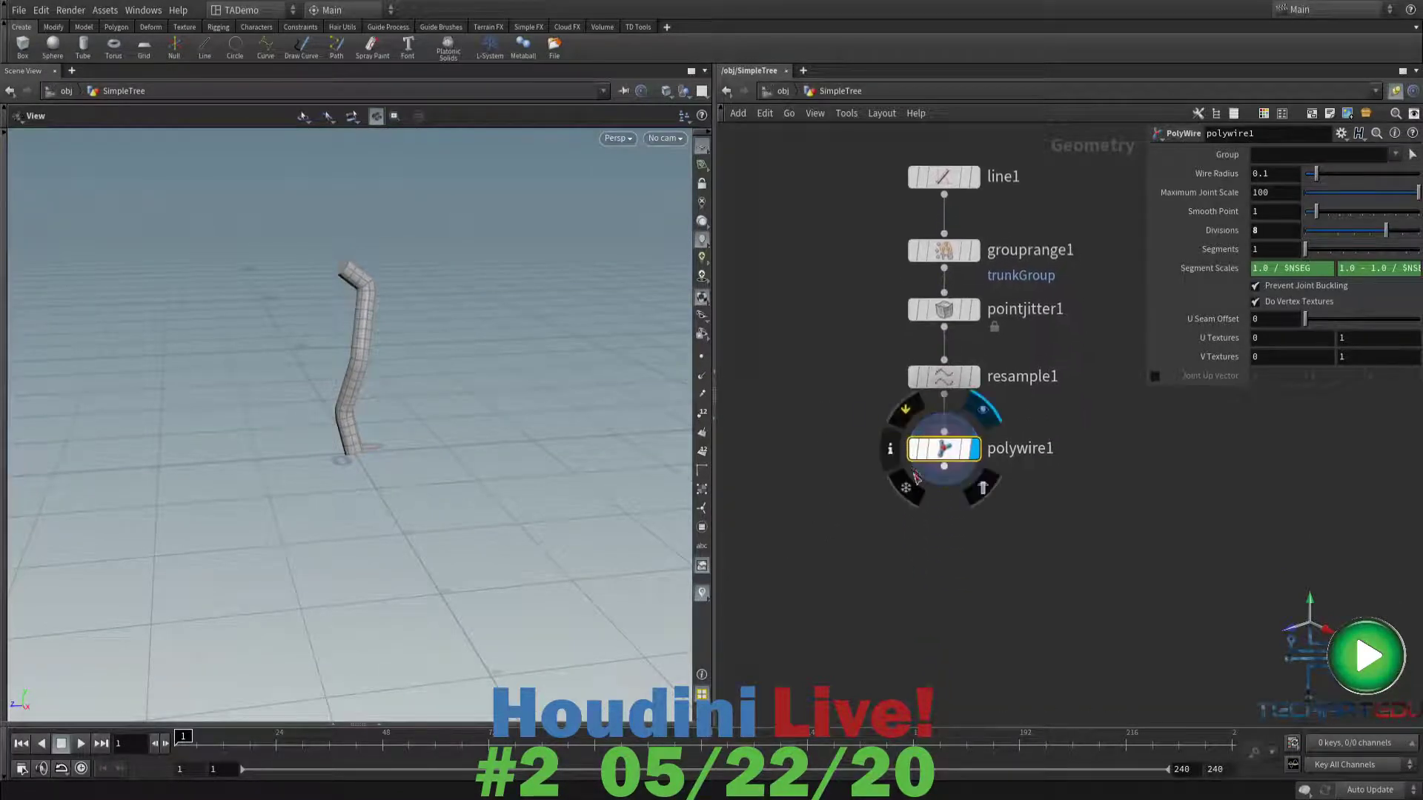
{"action": "left_click", "coordinate": [945, 467]}
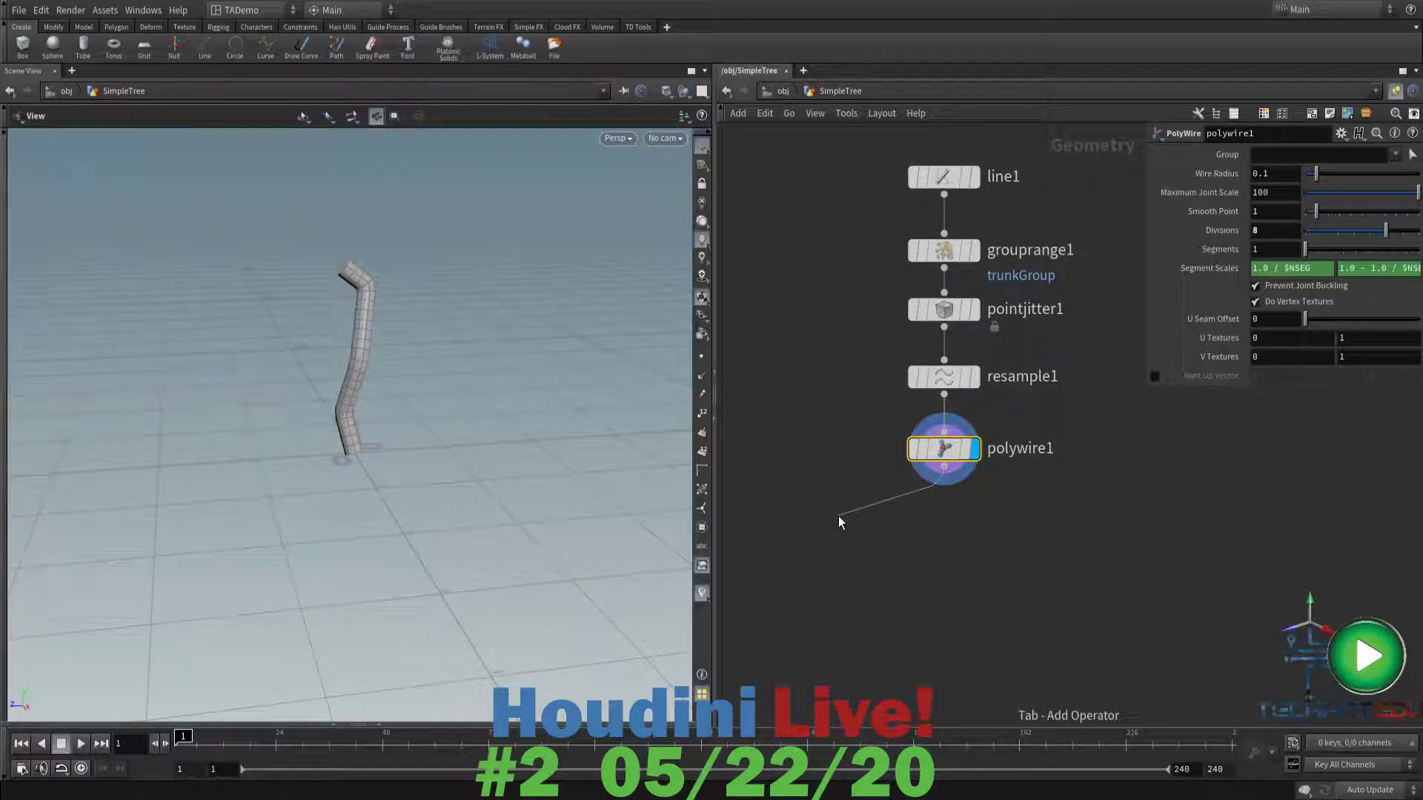
{"action": "key", "text": "Tab"}
{"action": "left_click", "coordinate": [962, 179]}
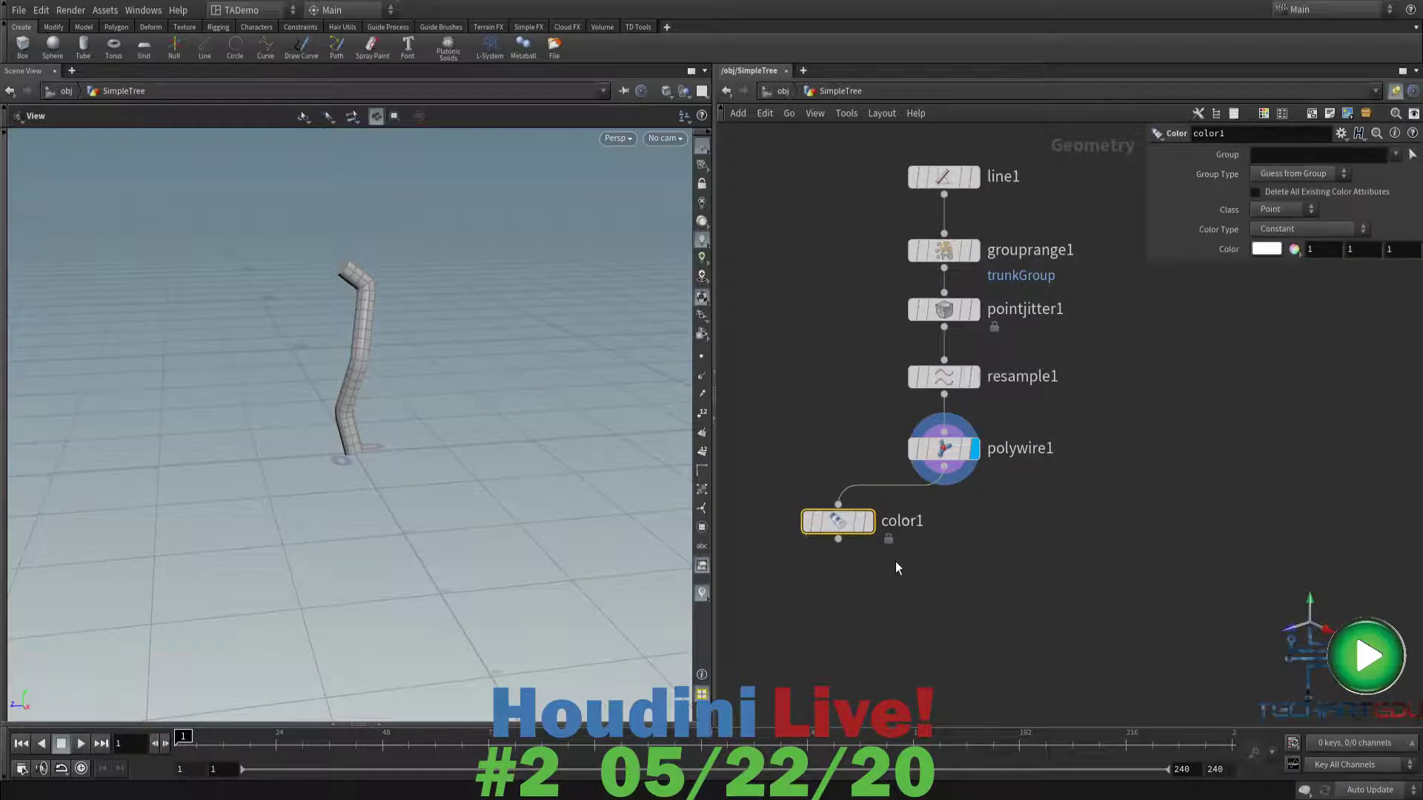
{"action": "left_click_drag", "start_coordinate": [848, 518], "coordinate": [942, 527]}
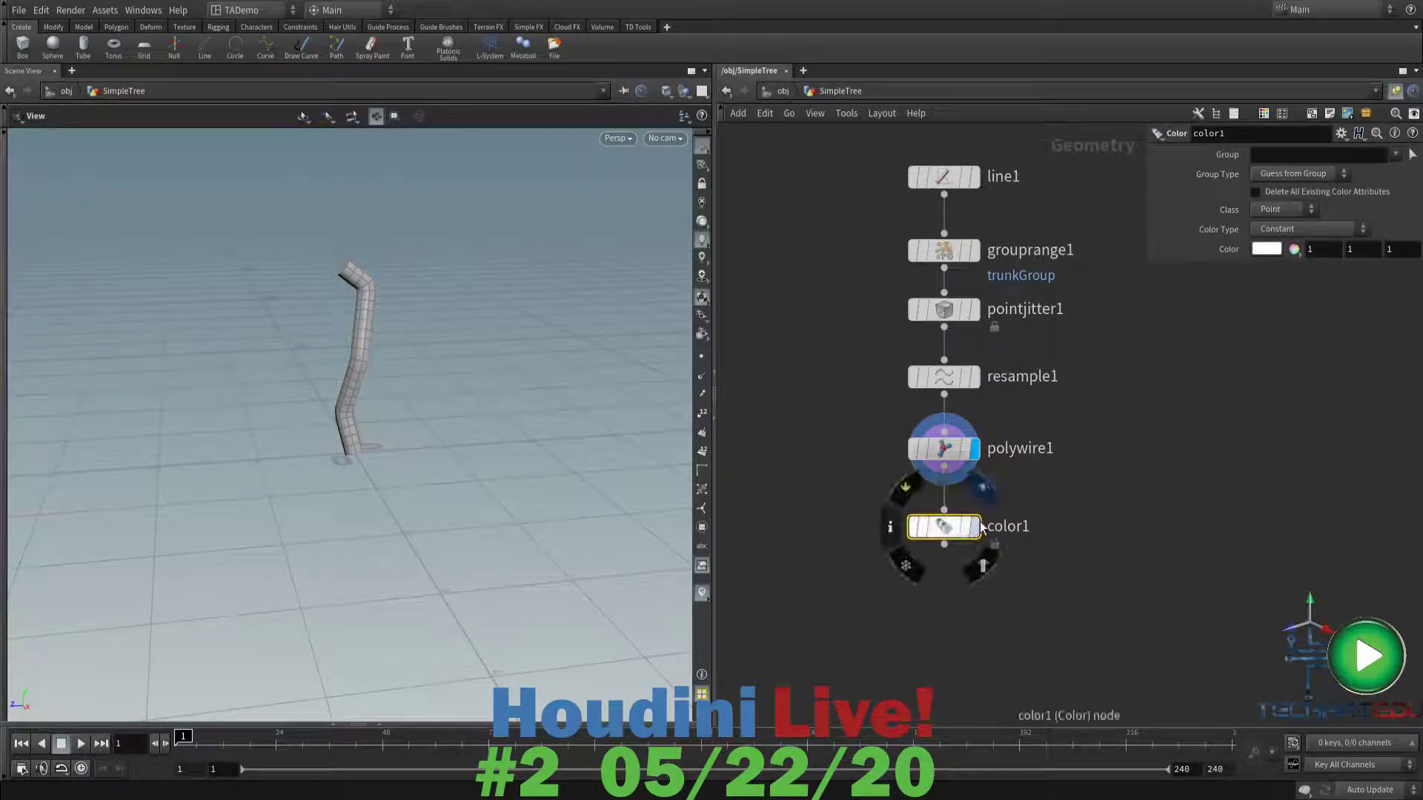
{"action": "left_click", "coordinate": [973, 527]}
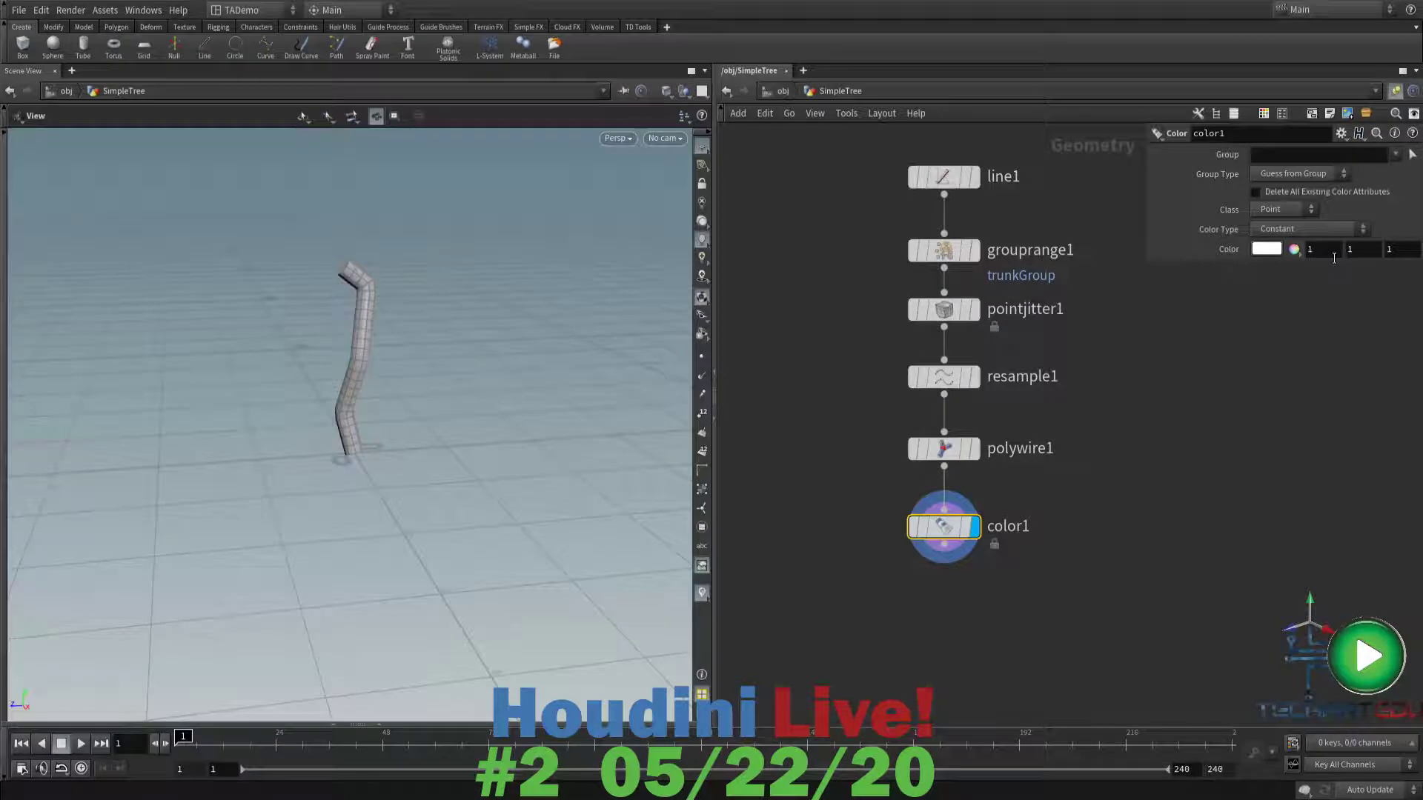
- Color the trunk dark brown using RGB values of 0.1, 0.05 and 0
{"action": "left_click", "coordinate": [1334, 257]}
{"action": "type", "text": ".1"}
{"action": "key", "text": "Tab"}
{"action": "type", "text": ".05"}
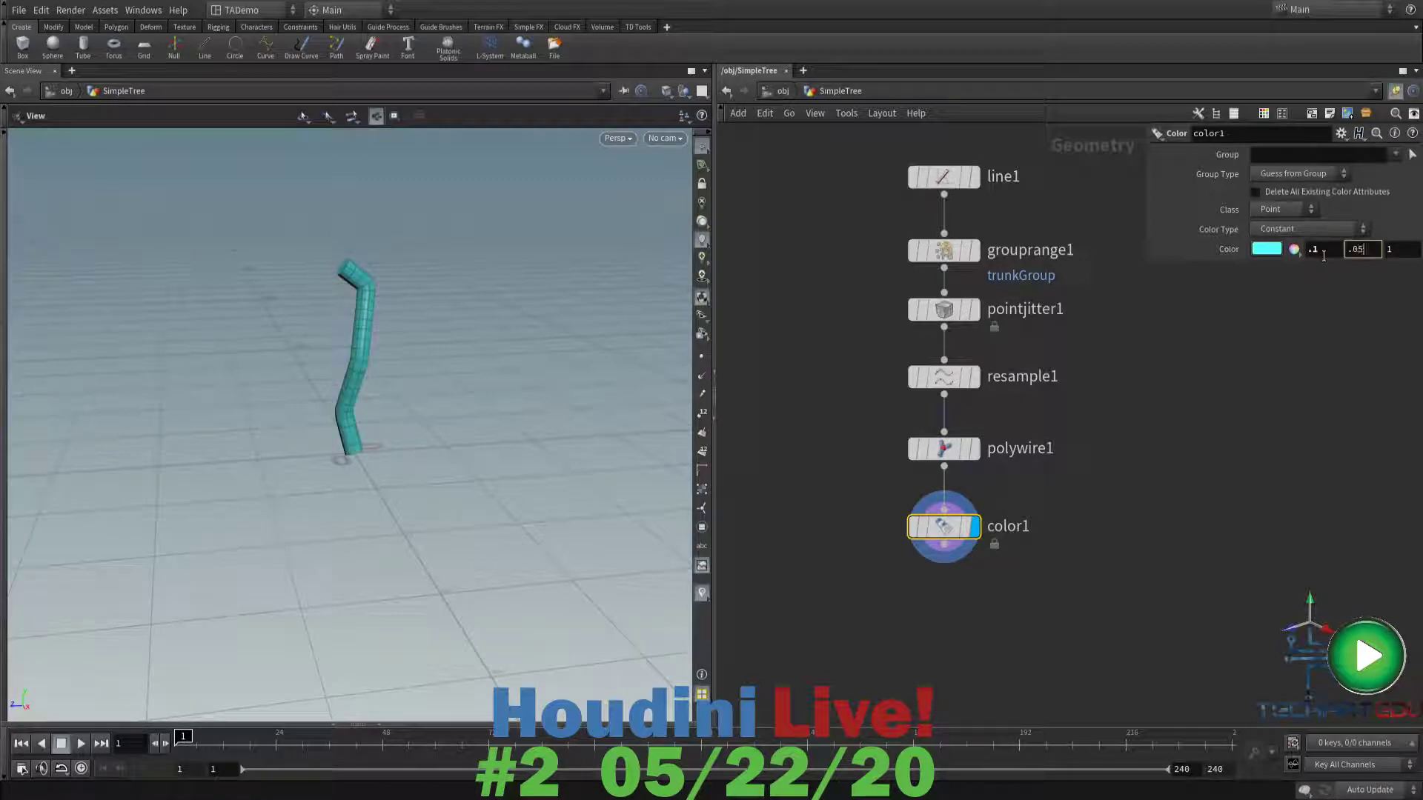
{"action": "key", "text": "Tab"}
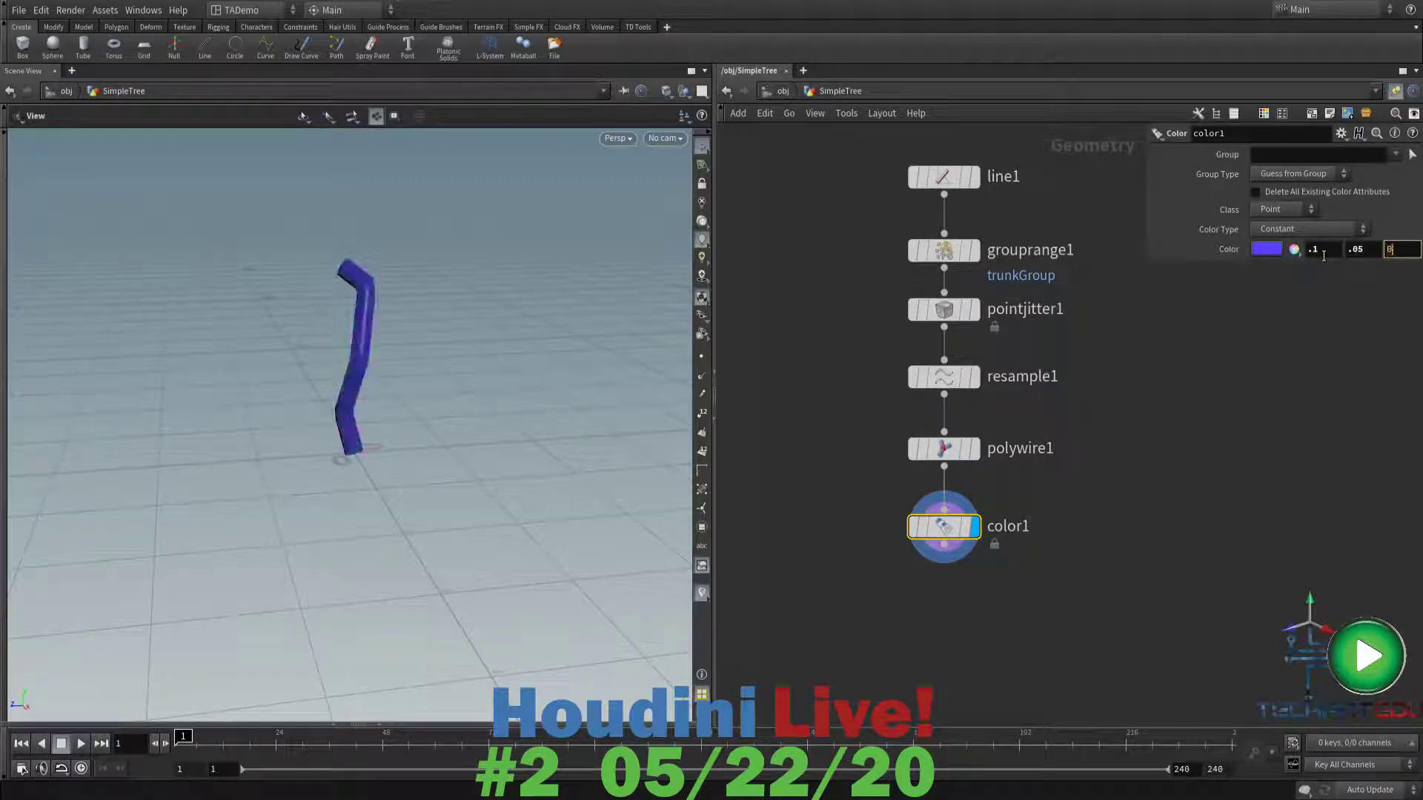
{"action": "type", "text": "0"}
{"action": "key", "text": "Tab"}
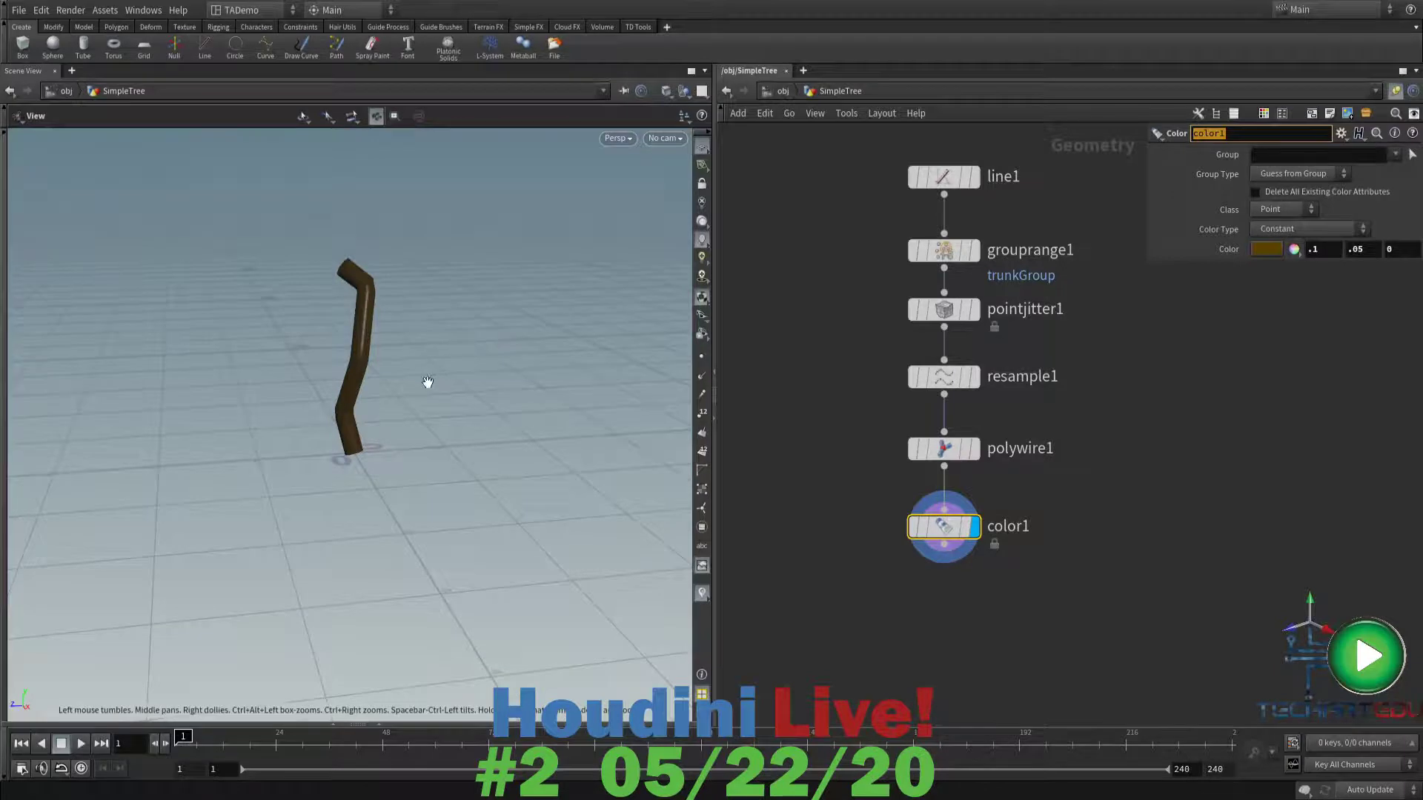
{"action": "mouse_move", "coordinate": [427, 382]}
{"action": "left_mouse_down"}
{"action": "mouse_move", "coordinate": [480, 401]}
{"action": "mouse_move", "coordinate": [426, 384]}
{"action": "left_mouse_up"}
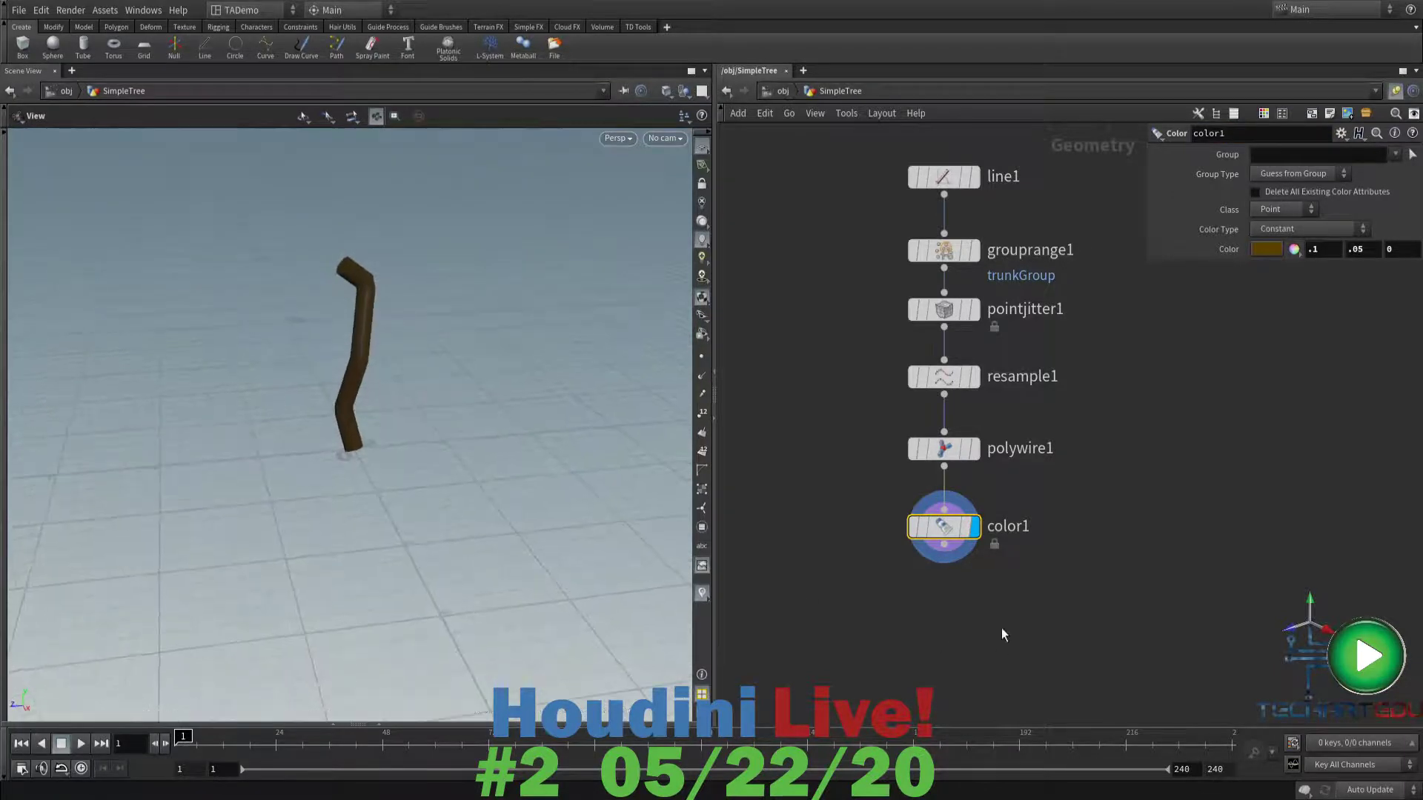
- Move the Color node closer to PolyWire, then append an Output node aligned beneath it and display it
{"action": "mouse_move", "coordinate": [957, 524]}
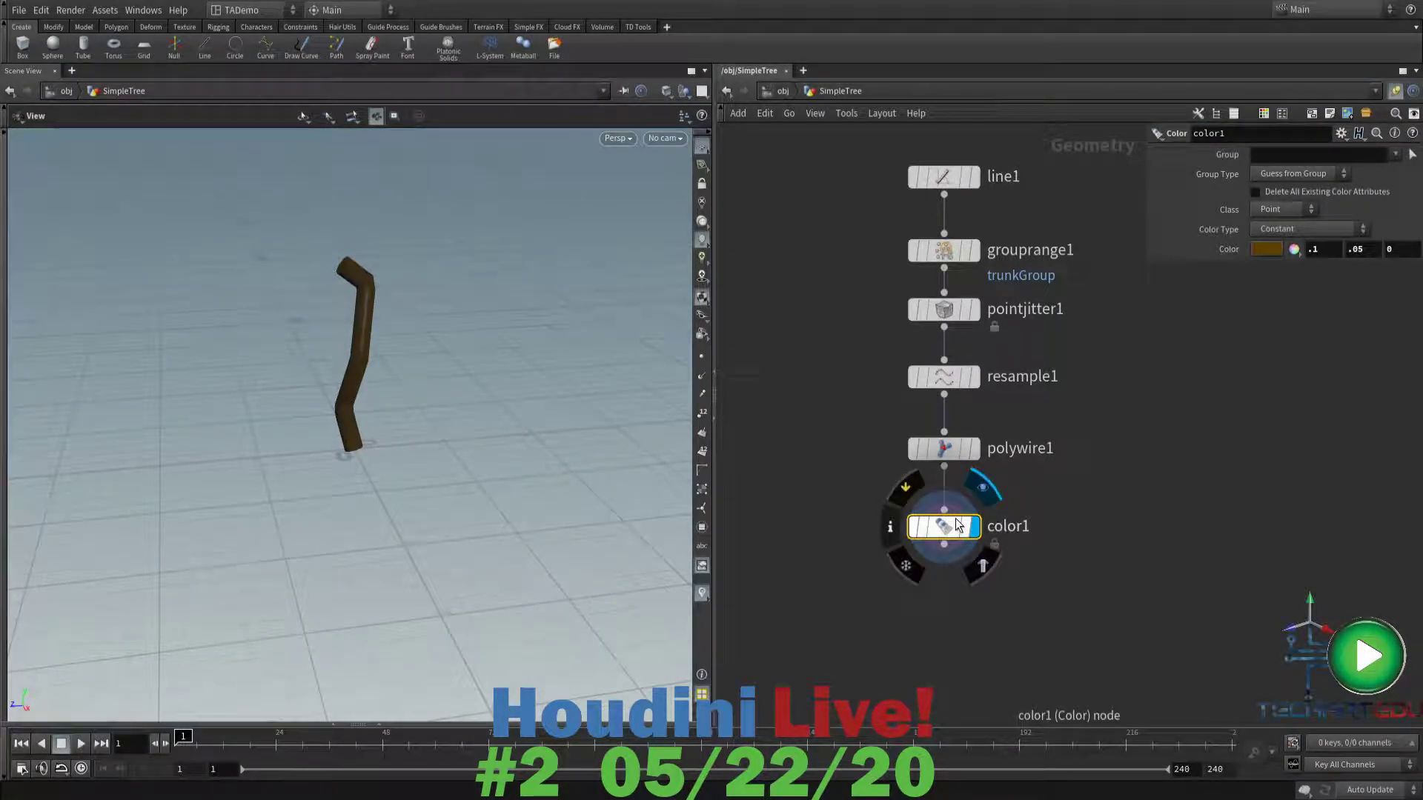
{"action": "left_click_drag", "start_coordinate": [956, 523], "coordinate": [963, 622]}
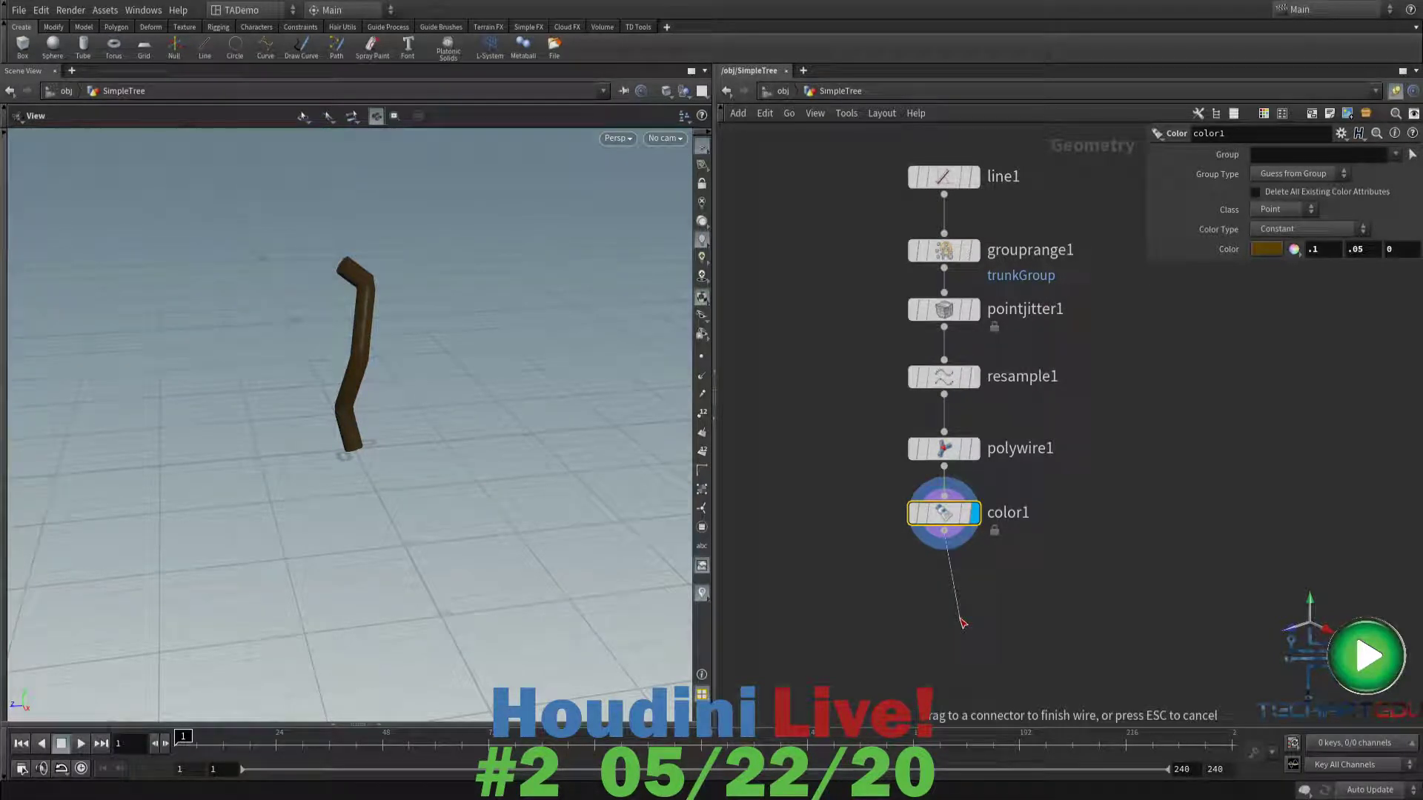
{"action": "left_click_drag", "start_coordinate": [960, 619], "coordinate": [960, 620]}
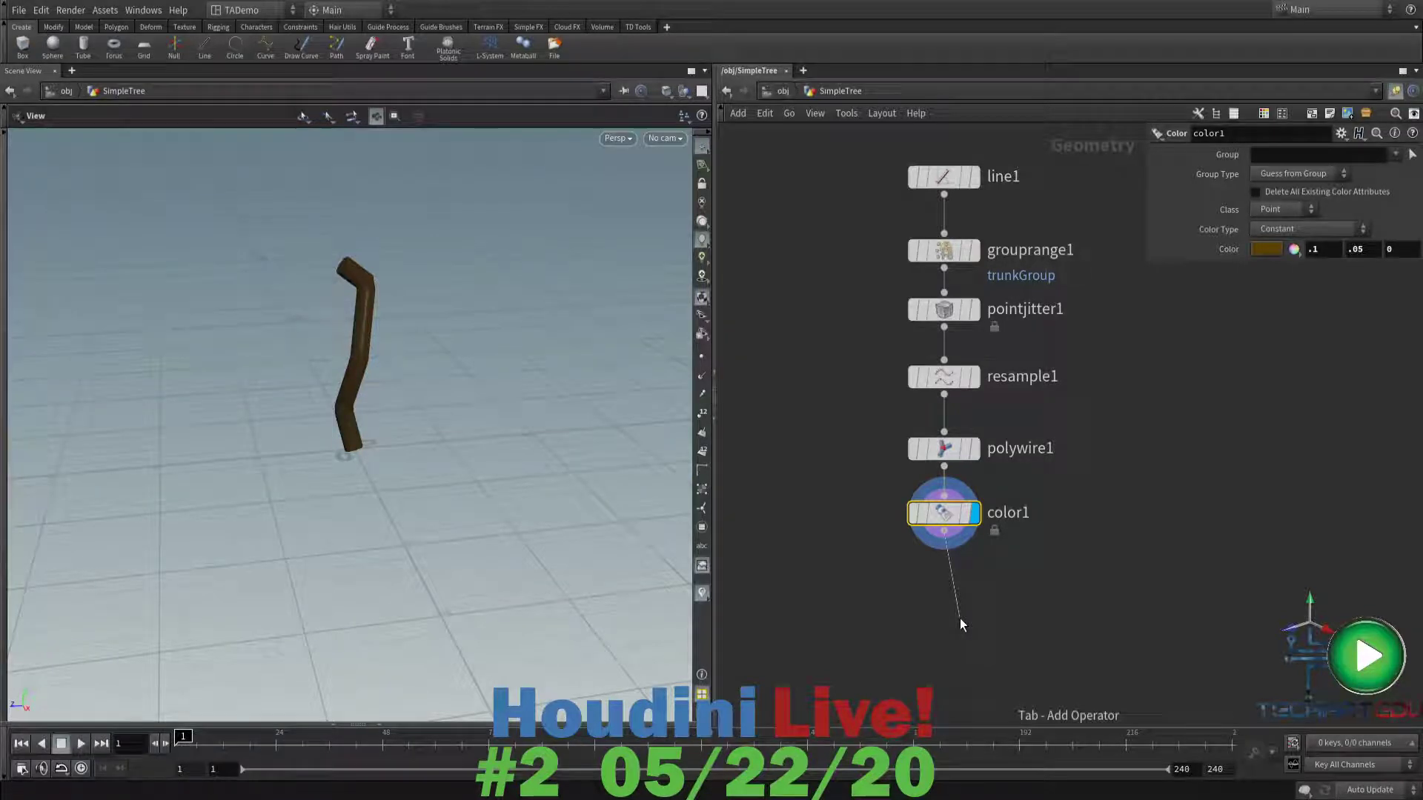
{"action": "left_click", "coordinate": [1089, 153]}
{"action": "left_click_drag", "start_coordinate": [967, 616], "coordinate": [953, 617]}
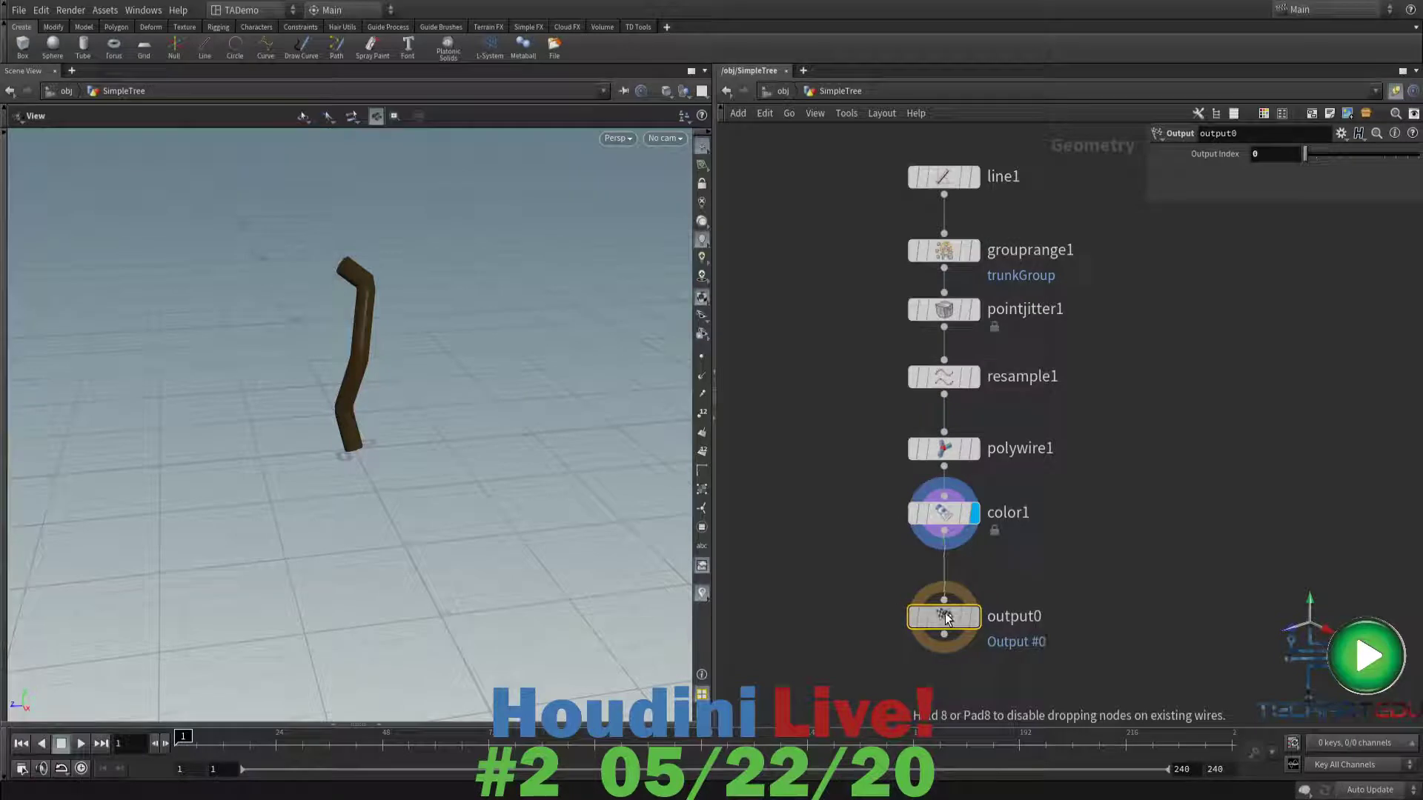
{"action": "left_click", "coordinate": [972, 621]}
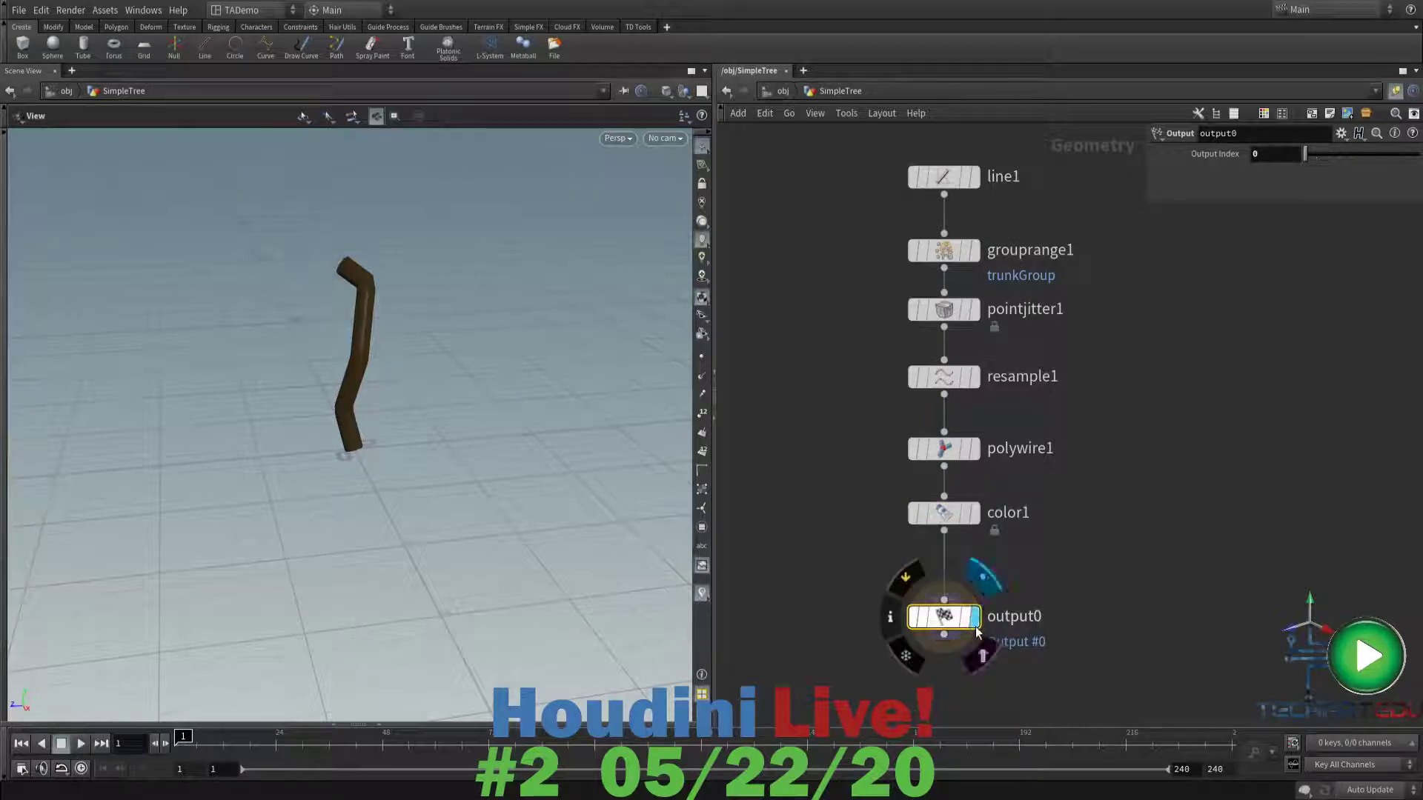
{"action": "left_click_drag", "start_coordinate": [952, 619], "coordinate": [956, 624]}
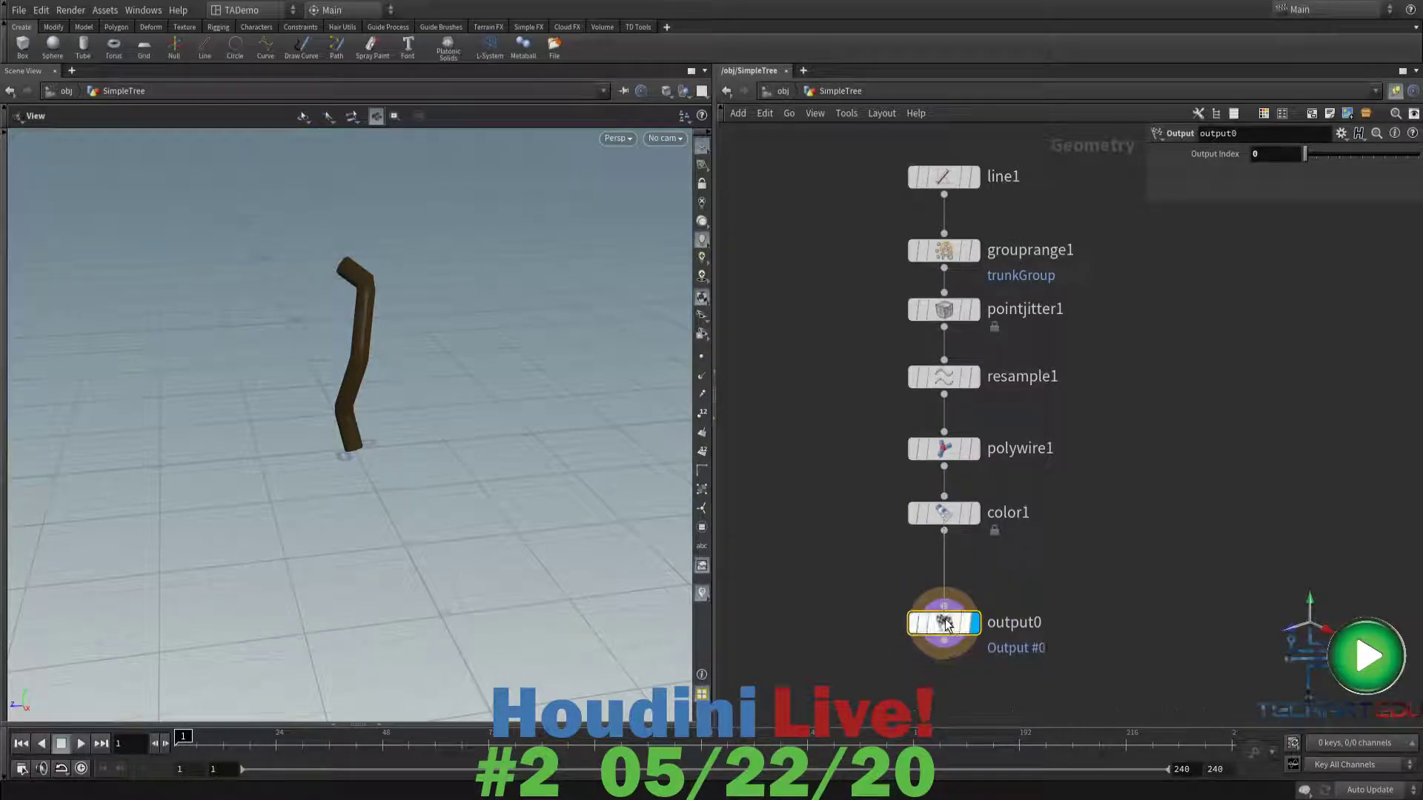
- Color the Output node green and give it a spiky starburst shape
{"action": "mouse_move", "coordinate": [961, 639]}
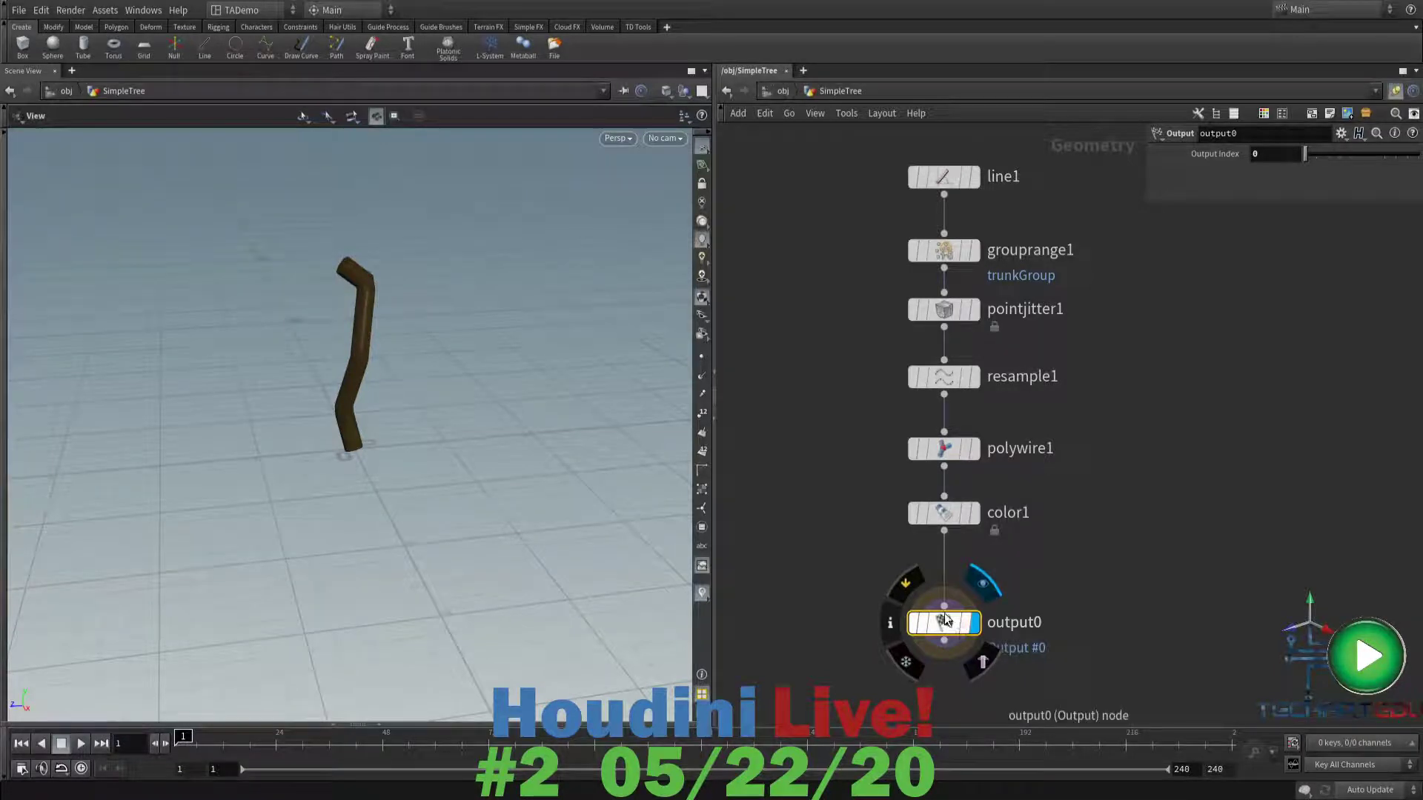
{"action": "key", "text": "c"}
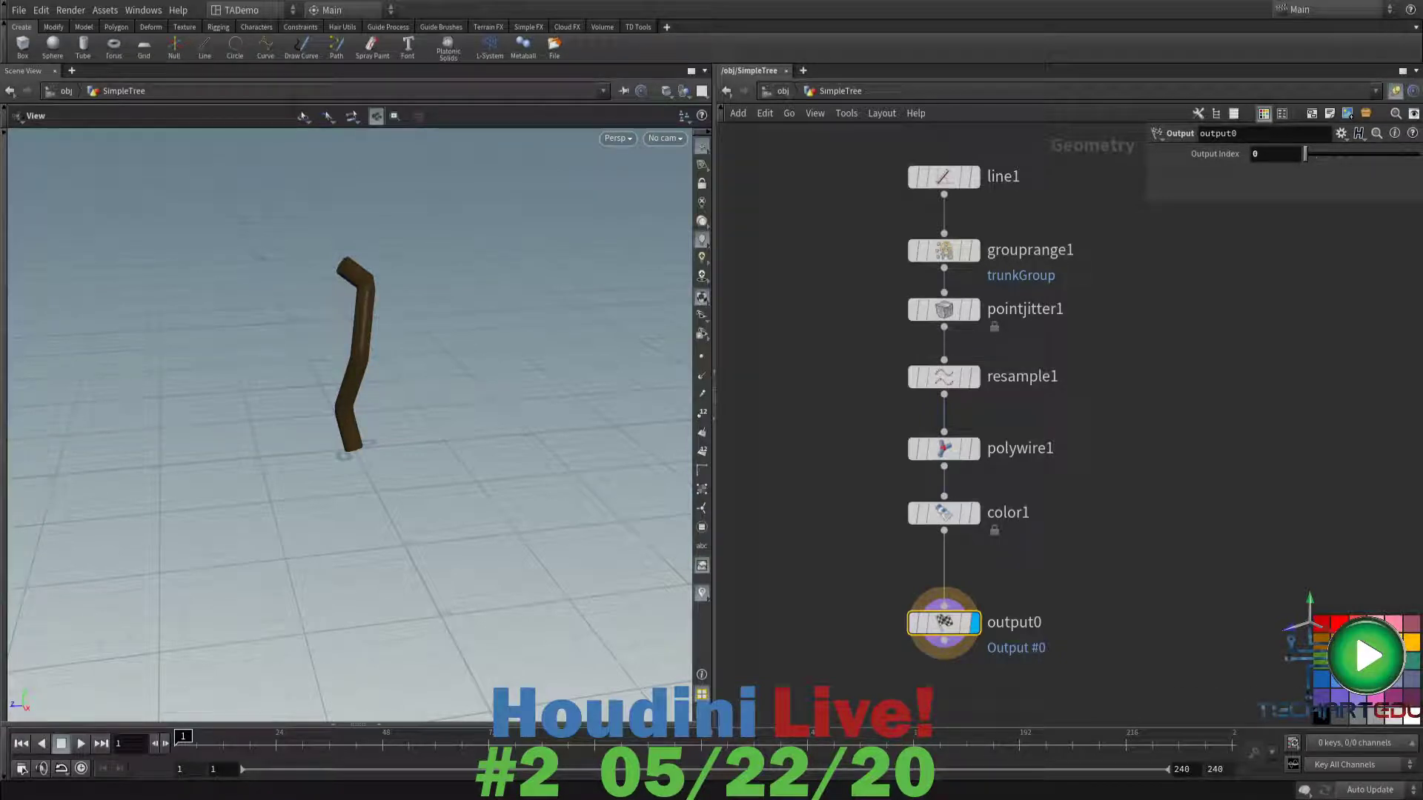
{"action": "left_click", "coordinate": [1341, 660]}
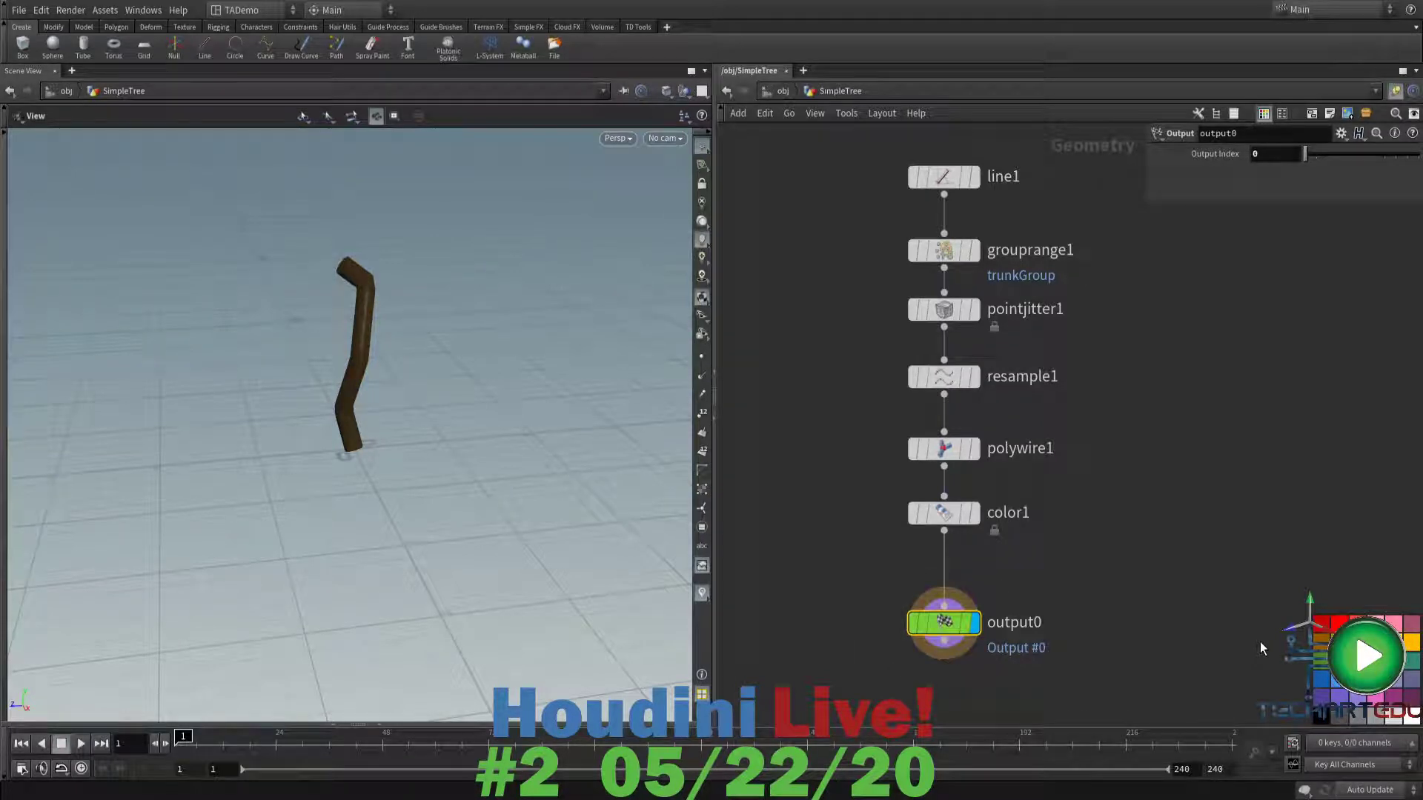
{"action": "key", "text": "c"}
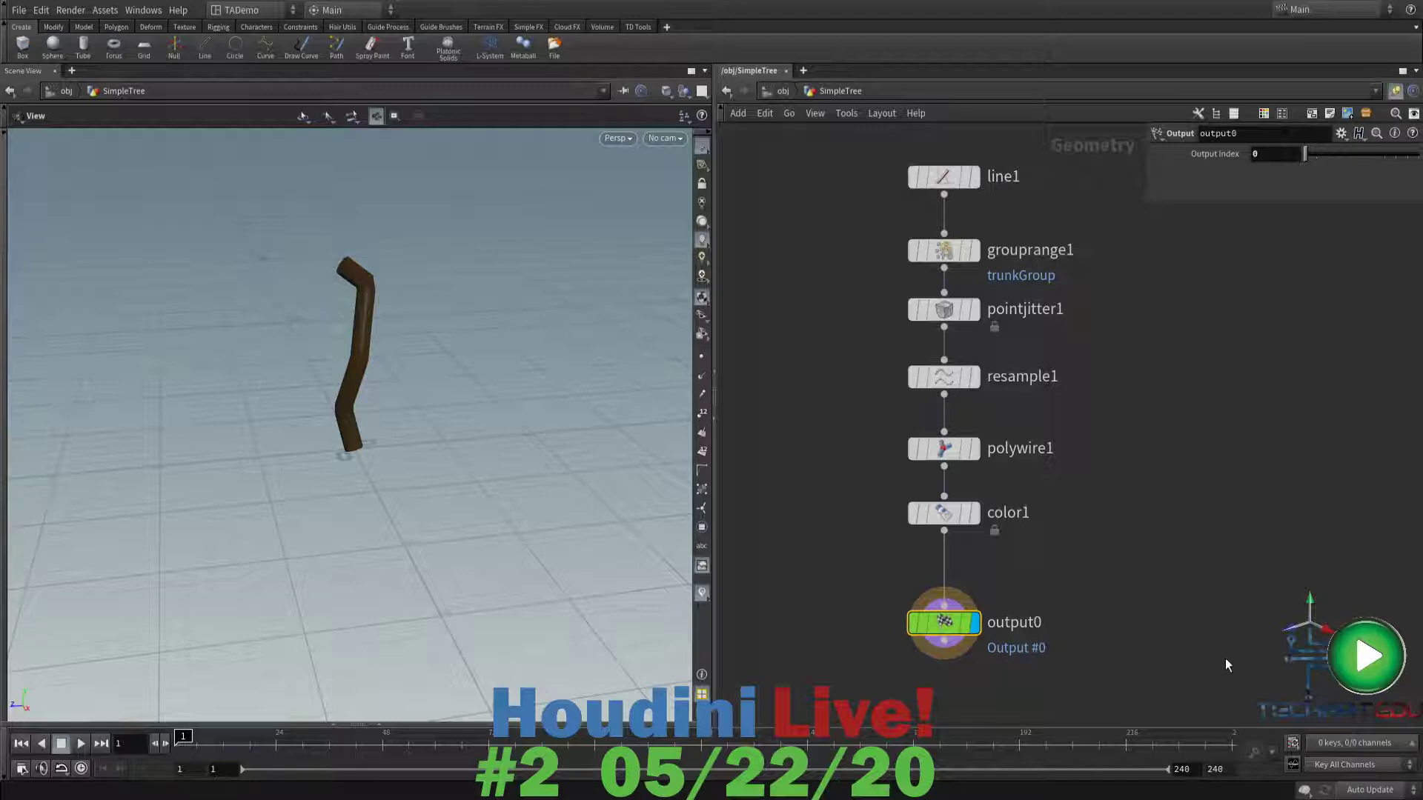
{"action": "key", "text": "z"}
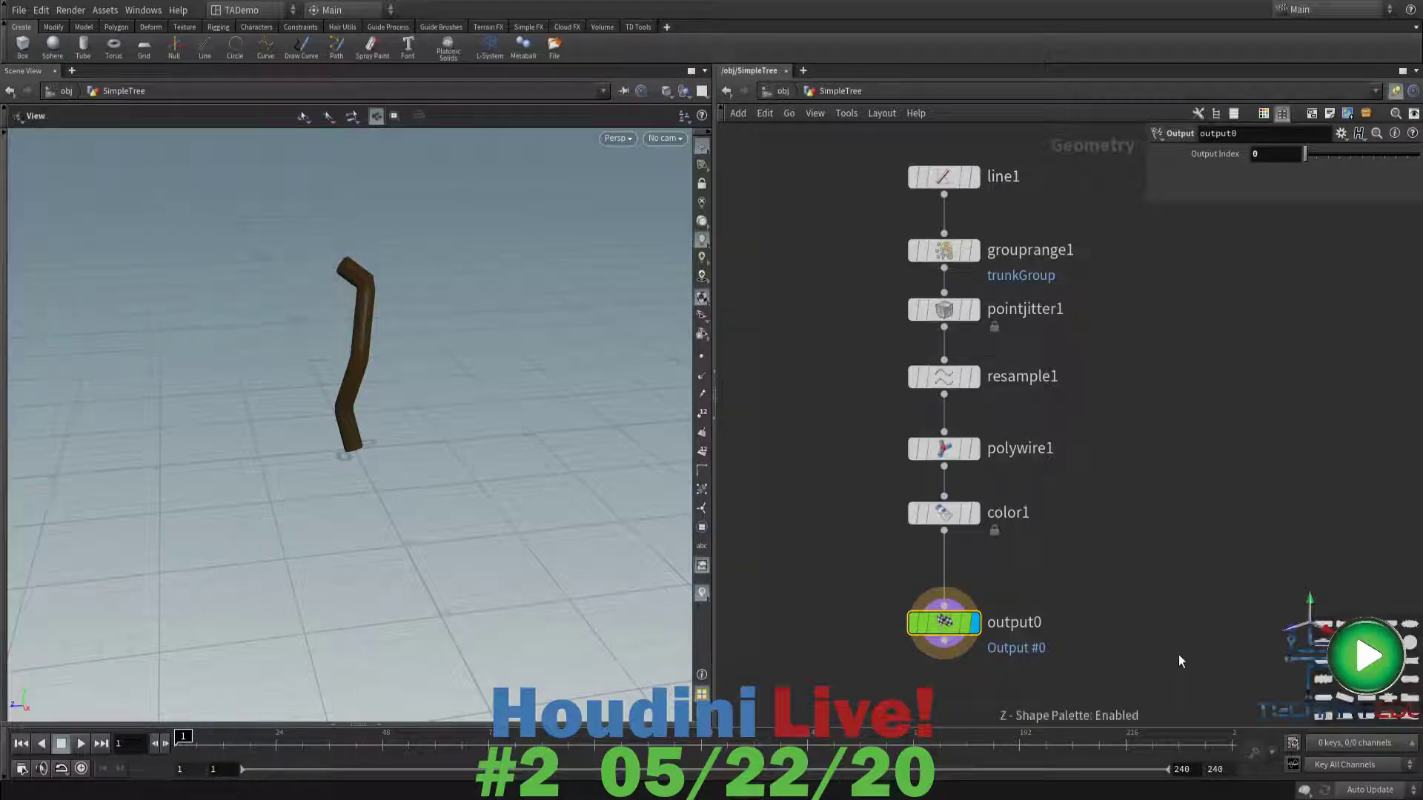
{"action": "key", "text": "z"}
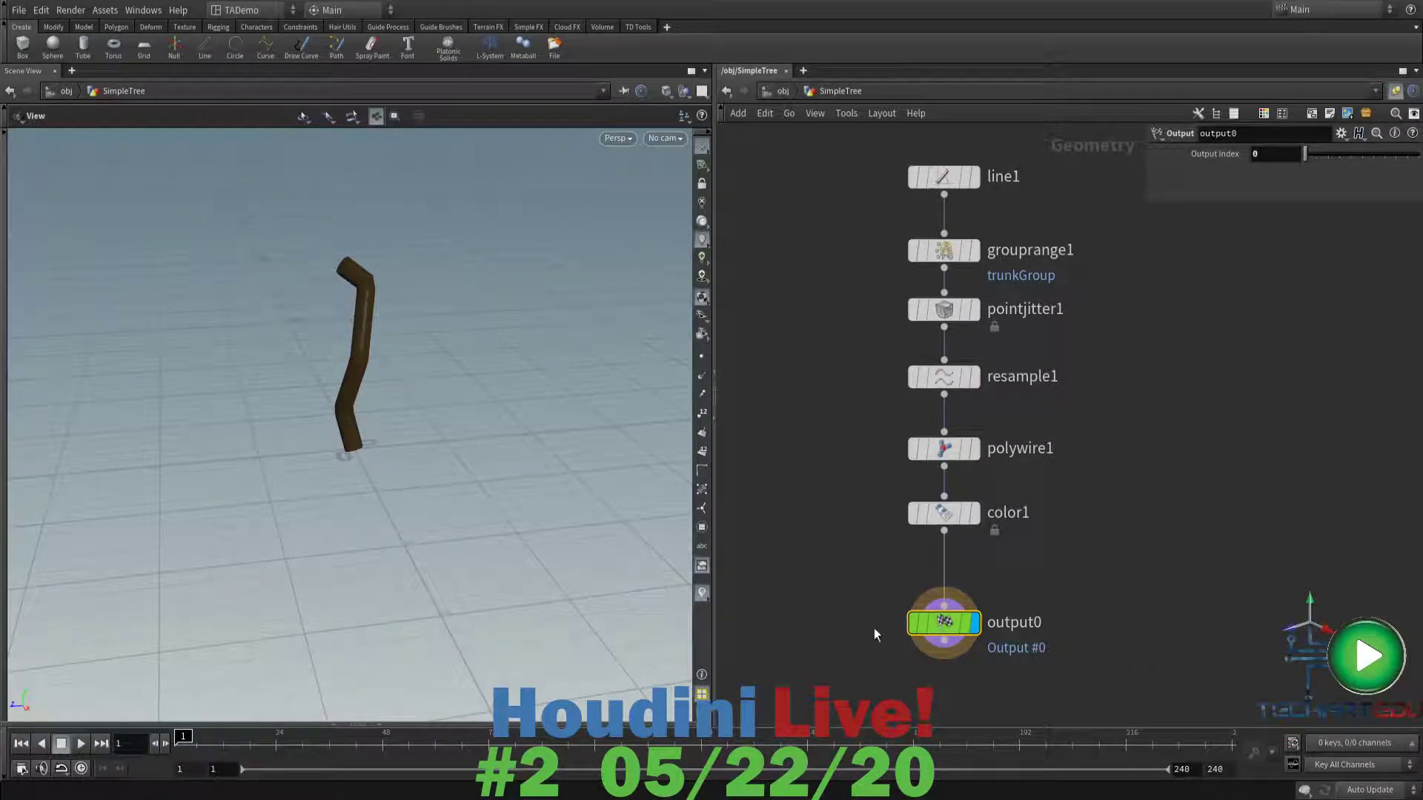
{"action": "mouse_move", "coordinate": [960, 636]}
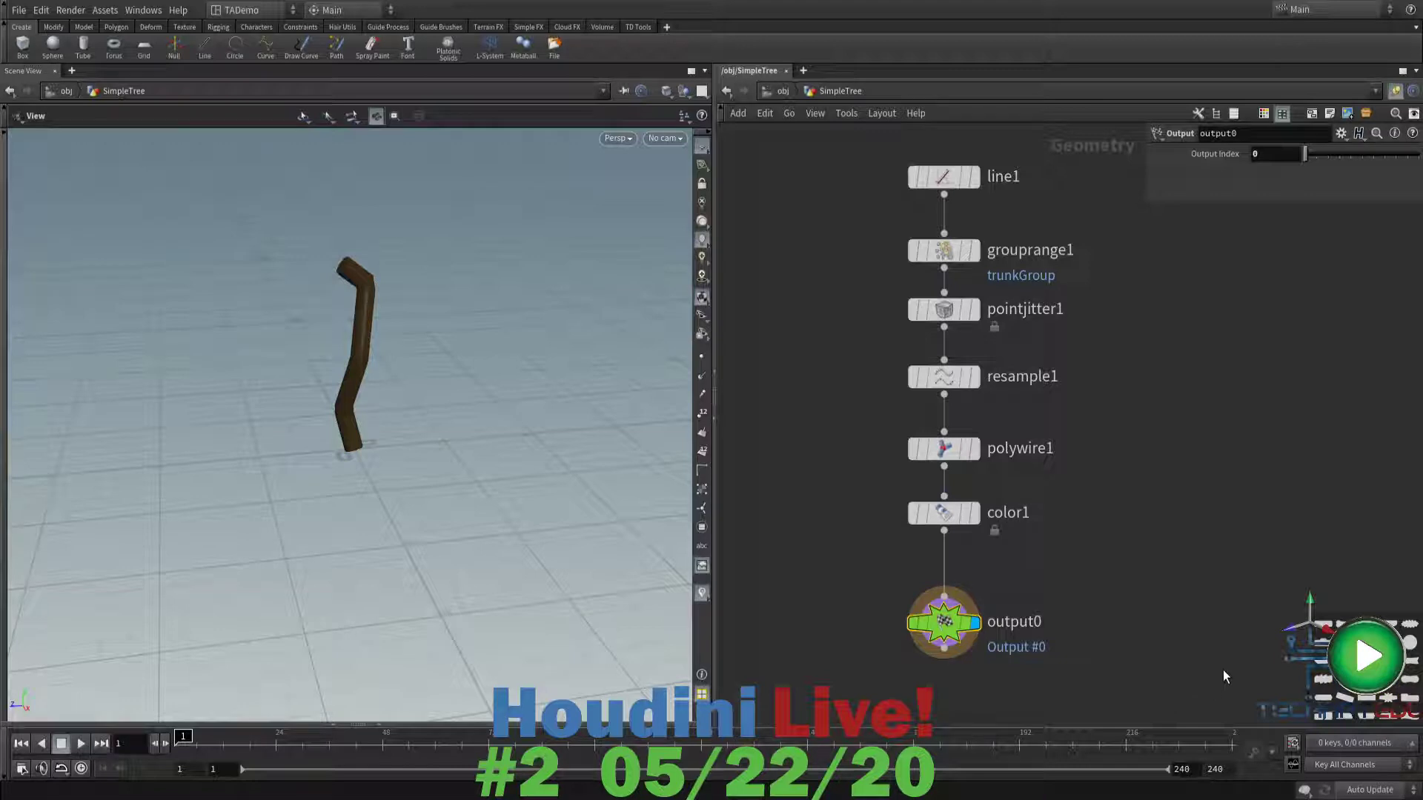
{"action": "key", "text": "z"}
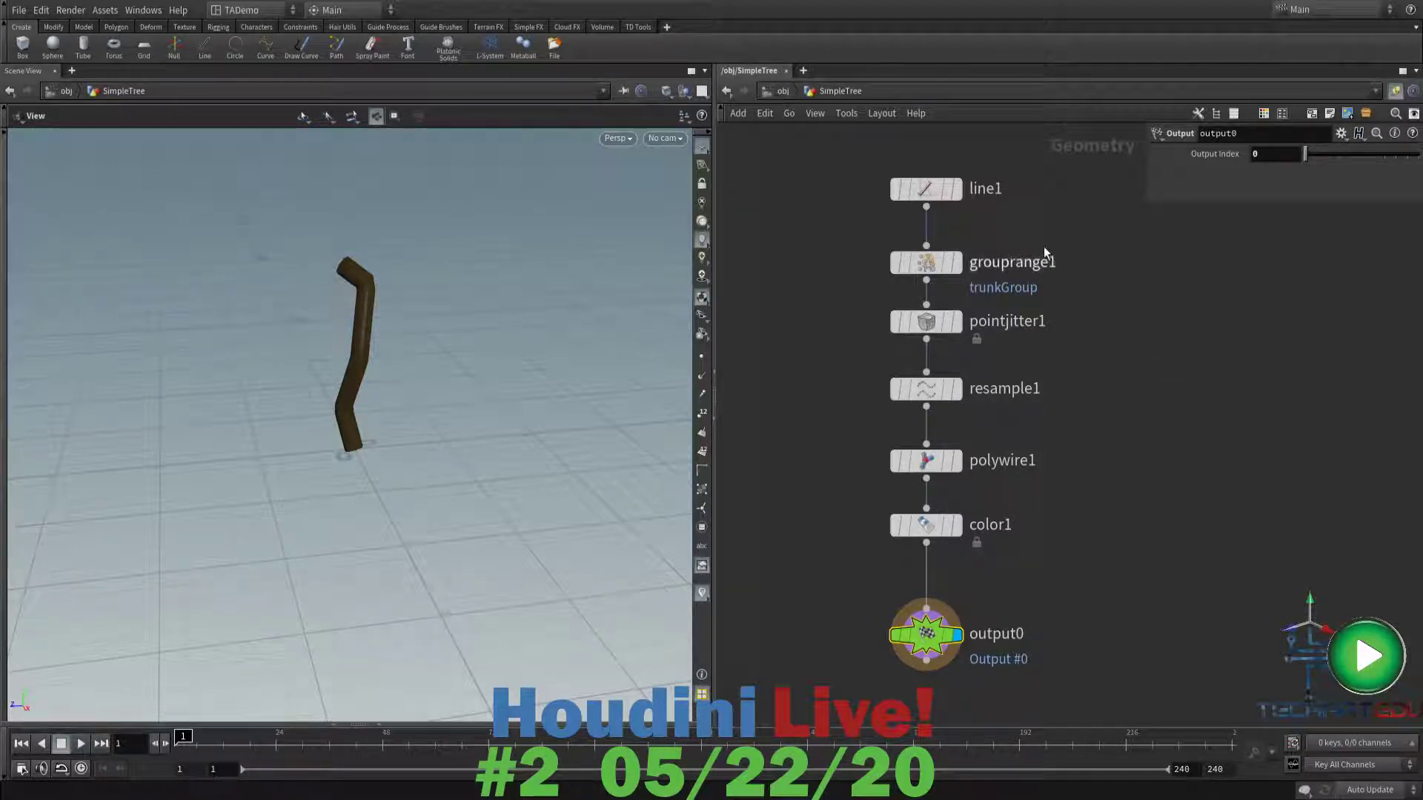
- Color the Line node at the start of the chain yellow
{"action": "mouse_move", "coordinate": [922, 189]}
{"action": "left_click", "coordinate": [923, 191]}
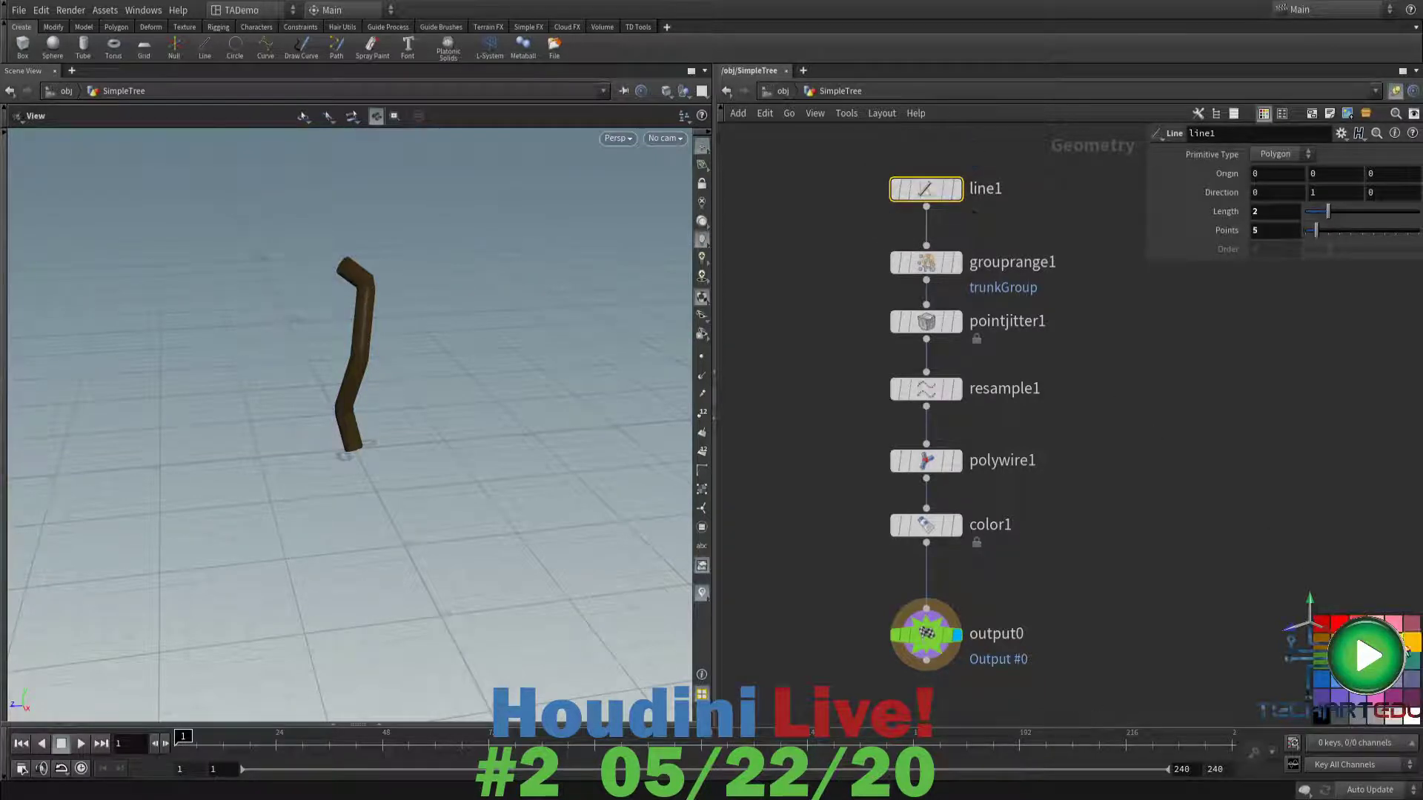
{"action": "left_click", "coordinate": [1378, 643]}
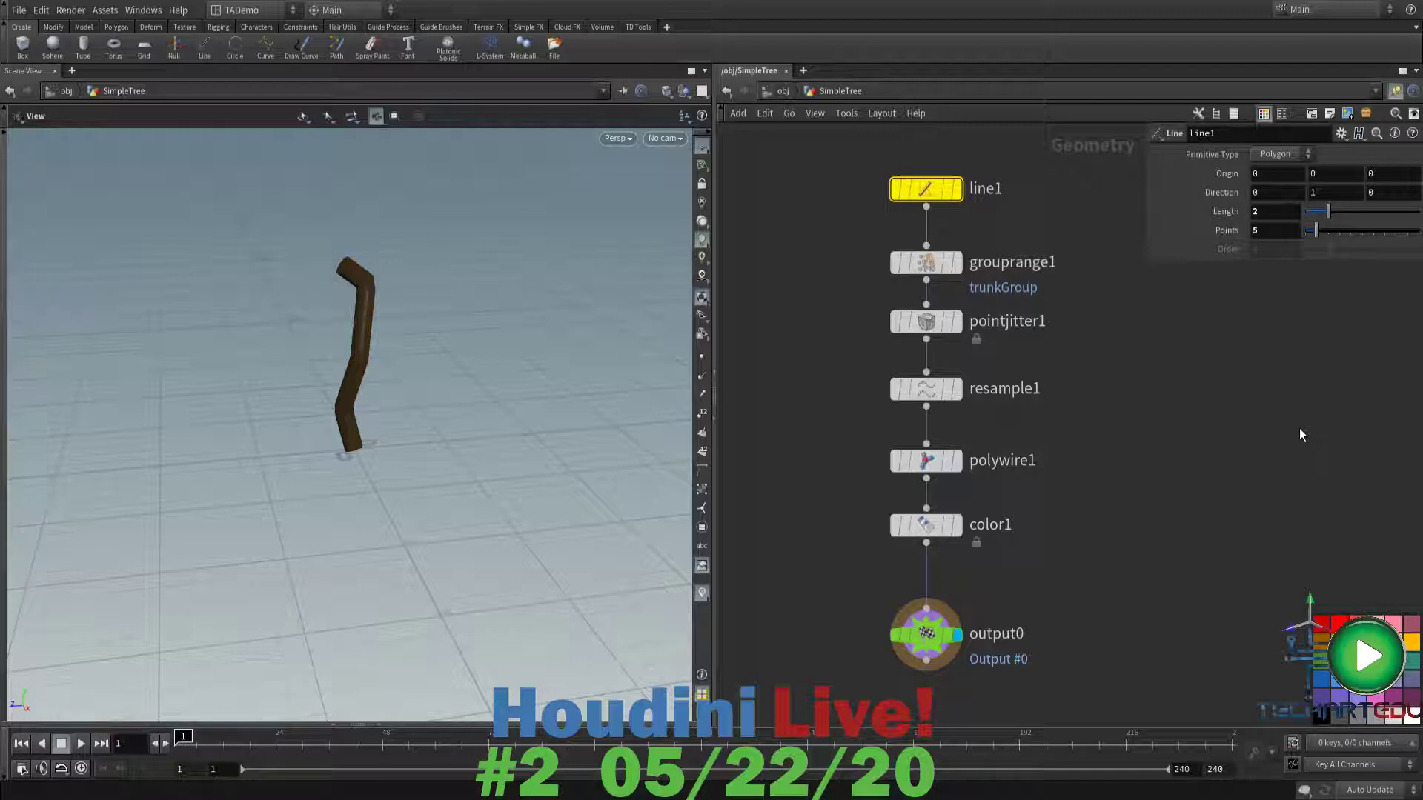
{"action": "key", "text": "c"}
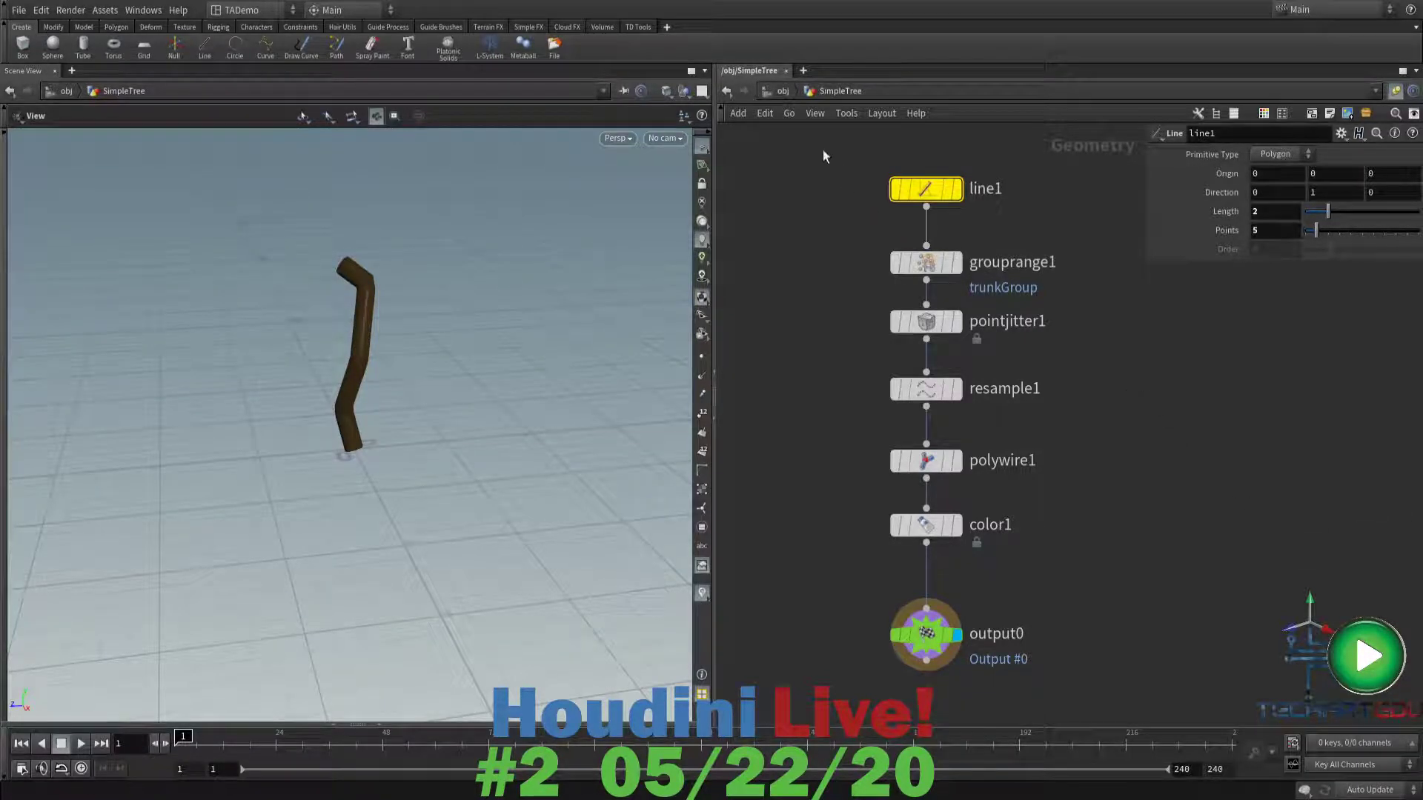
- Enclose all nodes from the Line through the Color node in a network box titled Trunk Network
{"action": "left_click_drag", "start_coordinate": [823, 149], "coordinate": [1065, 570]}
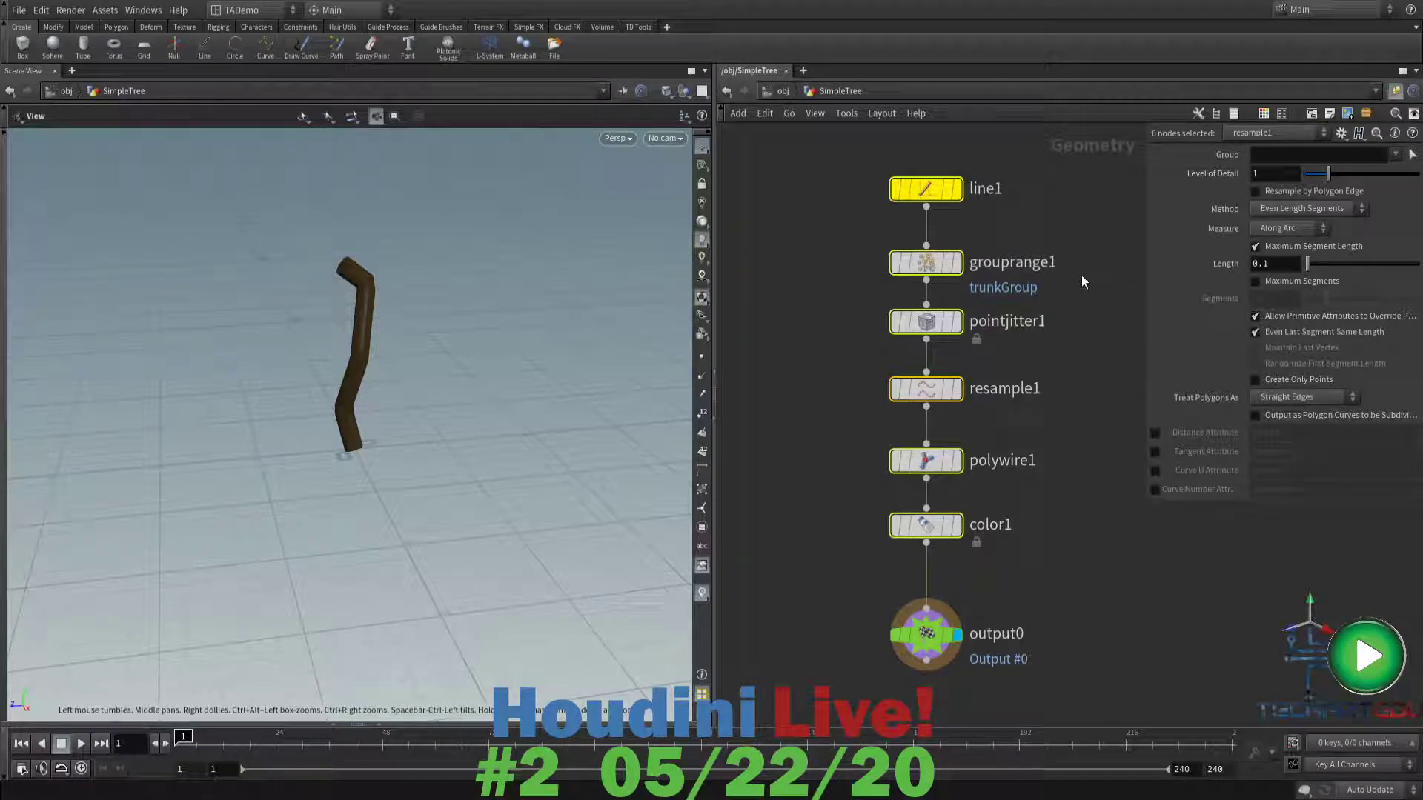
{"action": "key", "text": "shift+o"}
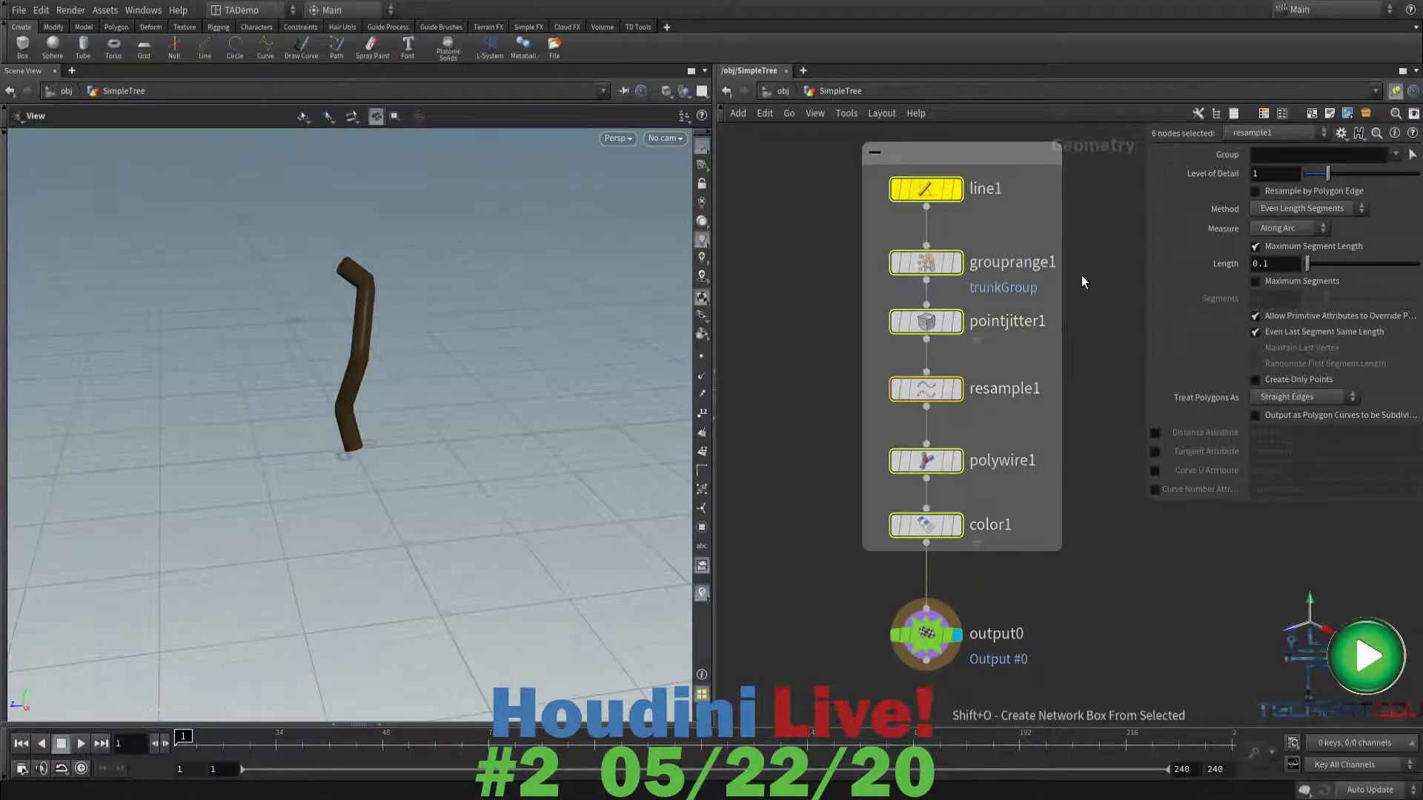
{"action": "double_click", "coordinate": [979, 150]}
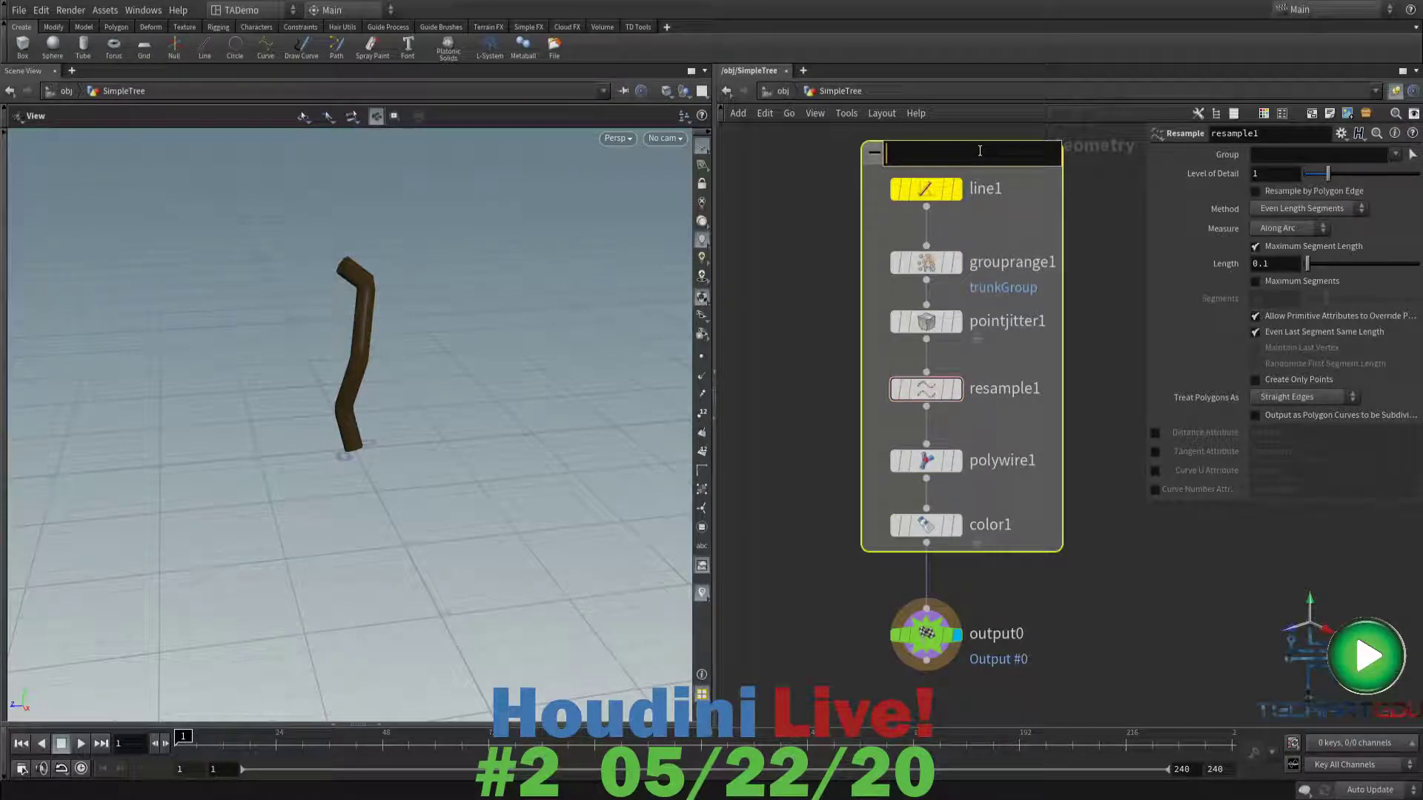
{"action": "type", "text": "Trunk Net"}
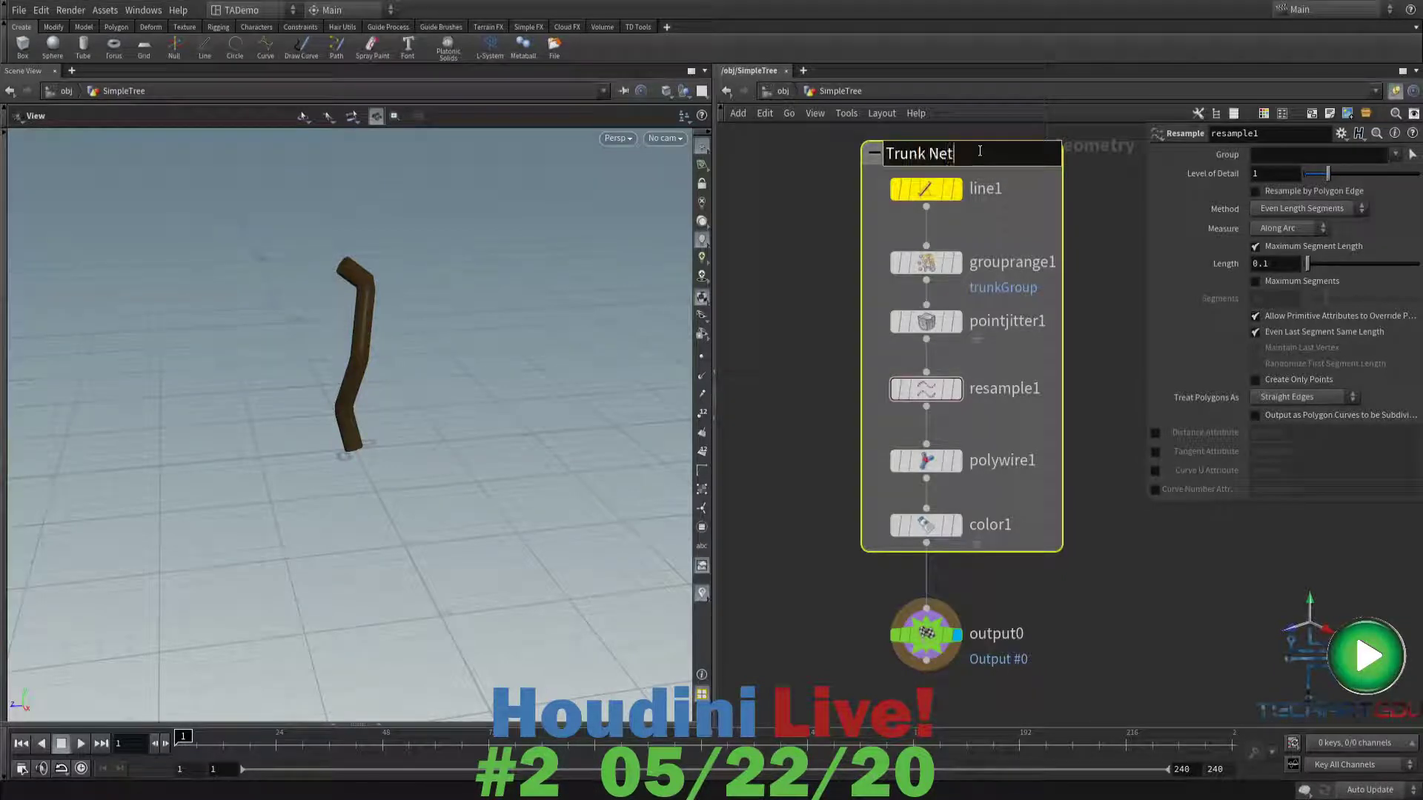
{"action": "type", "text": "work"}
{"action": "key", "text": "Return"}
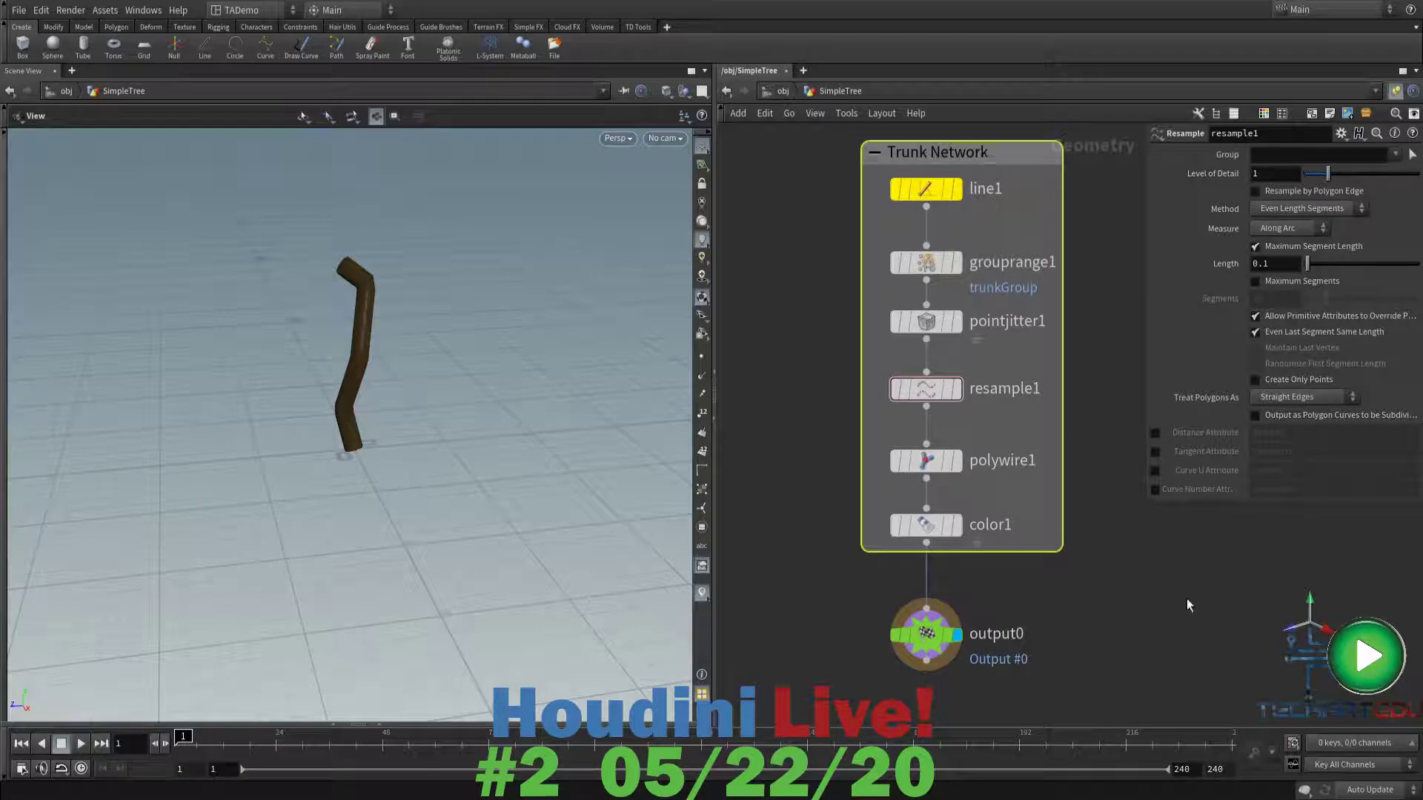
{"action": "left_click", "coordinate": [1219, 652]}
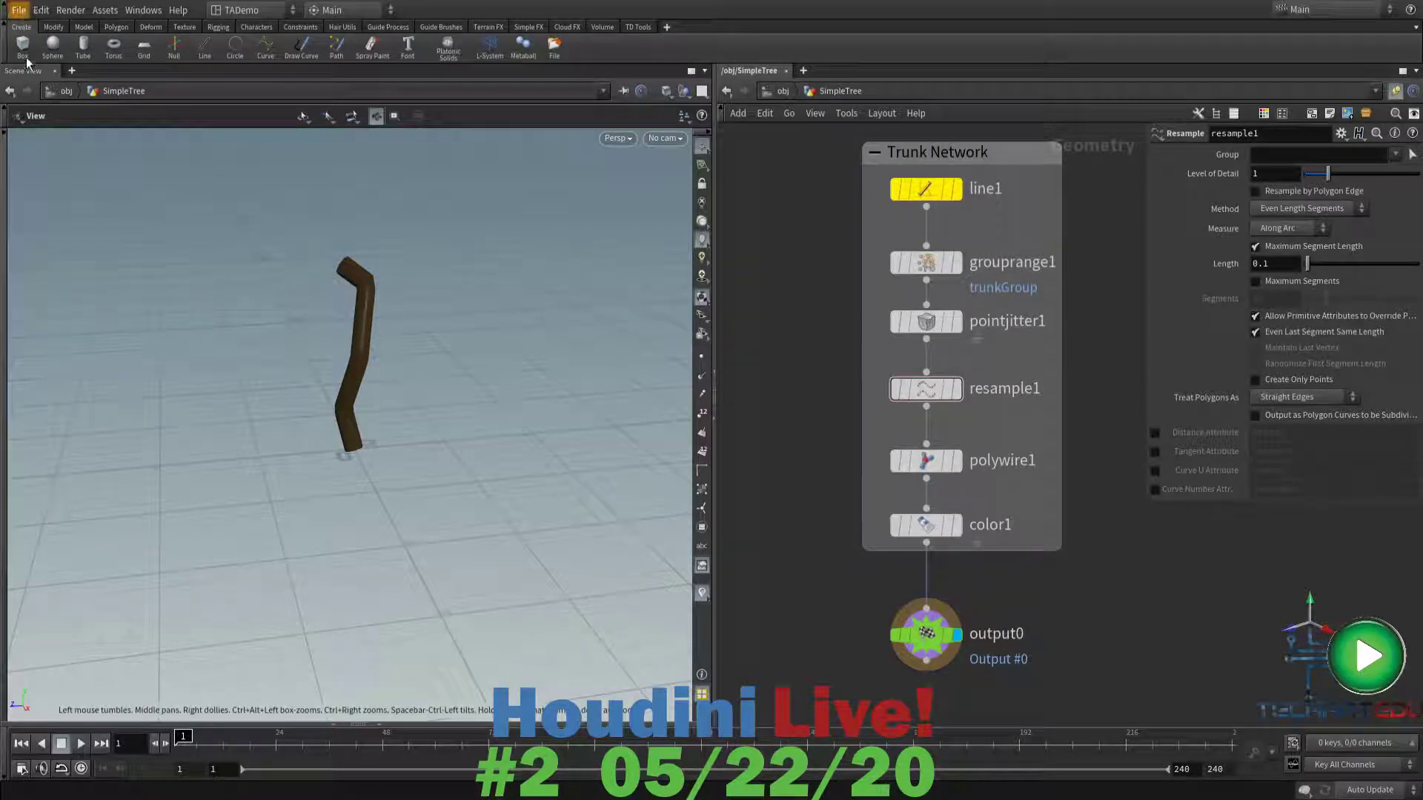
- Save the scene file and widen the network editor at the viewport's expense
{"action": "key", "text": "ctrl+s"}
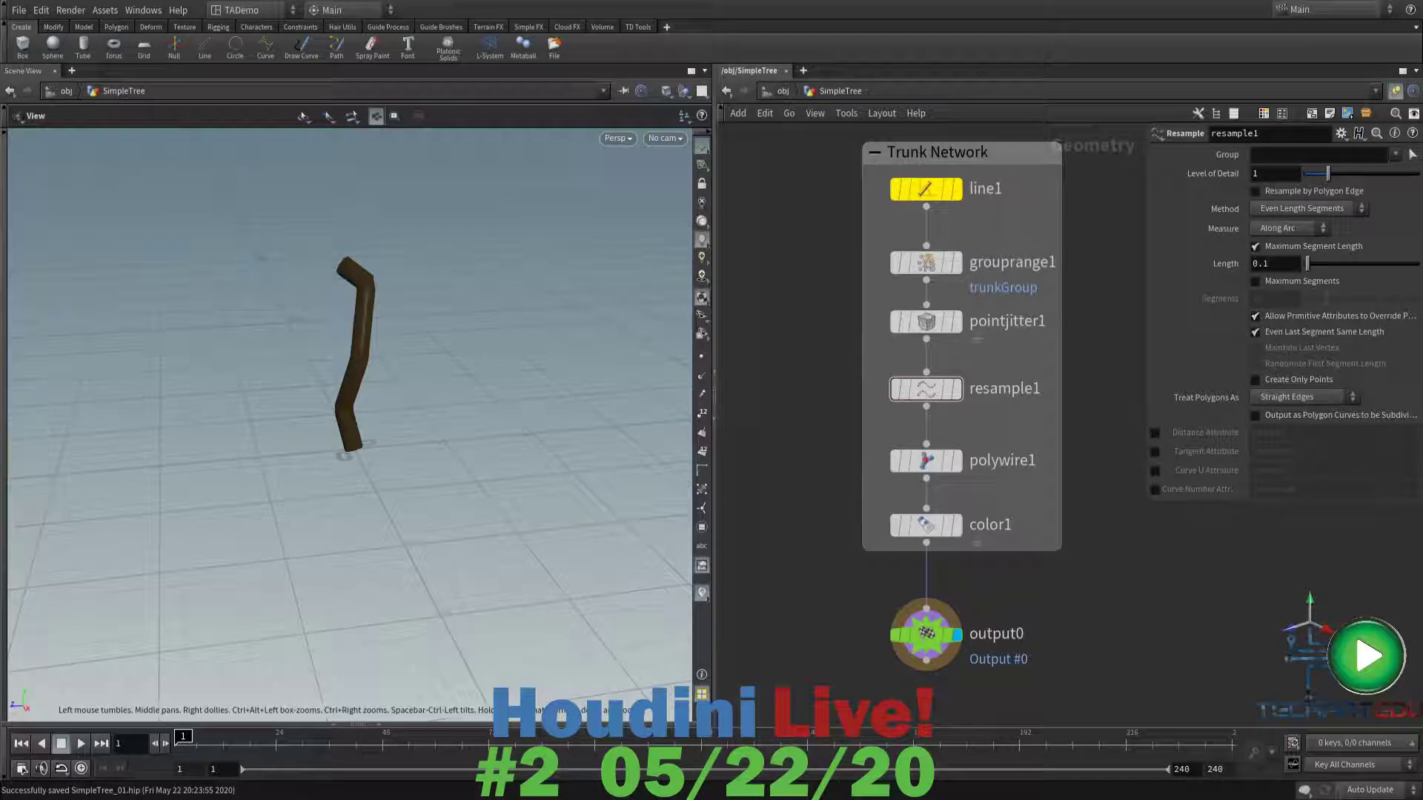
{"action": "left_click_drag", "start_coordinate": [714, 553], "coordinate": [589, 553]}
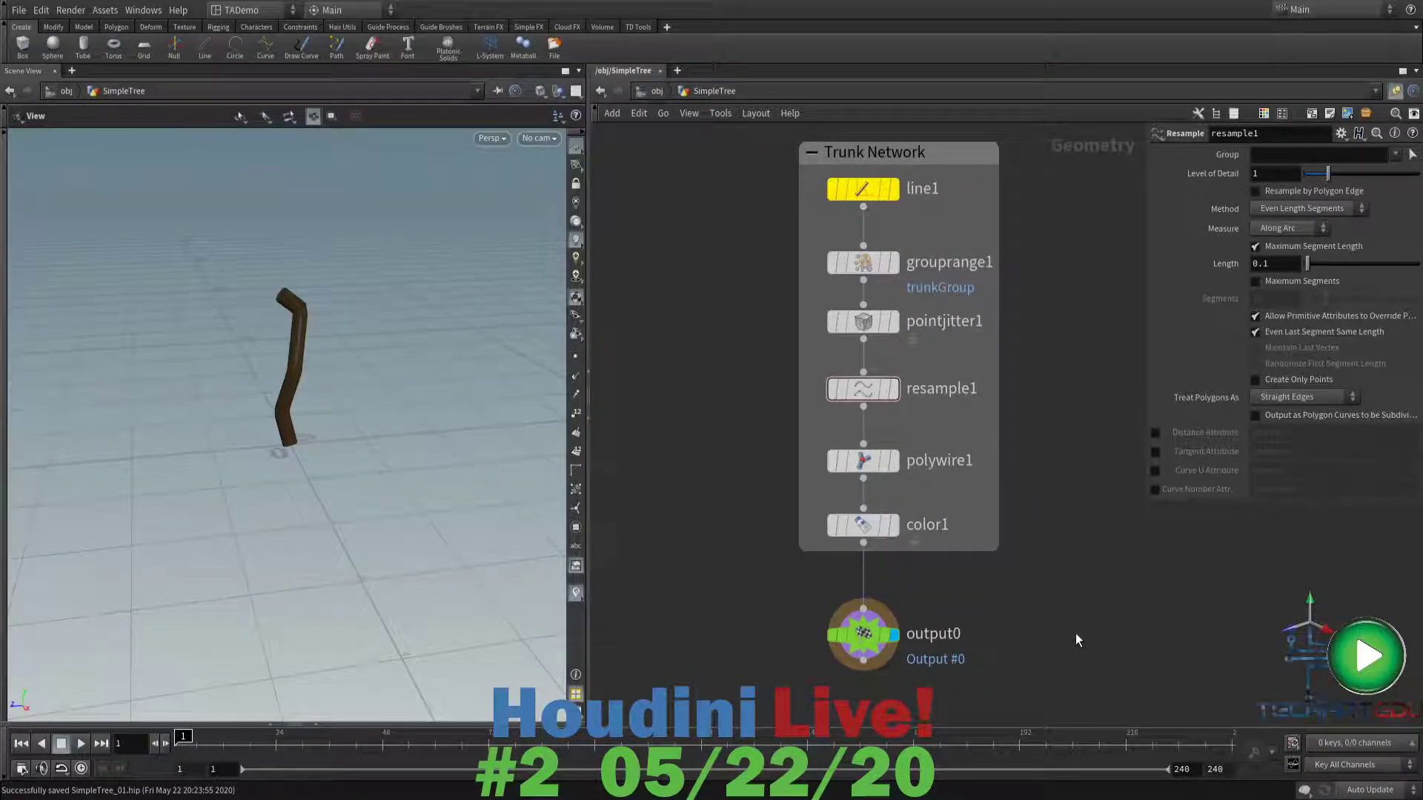
- Go up to the object level and reposition the SimpleTree node in the network
{"action": "key", "text": "u"}
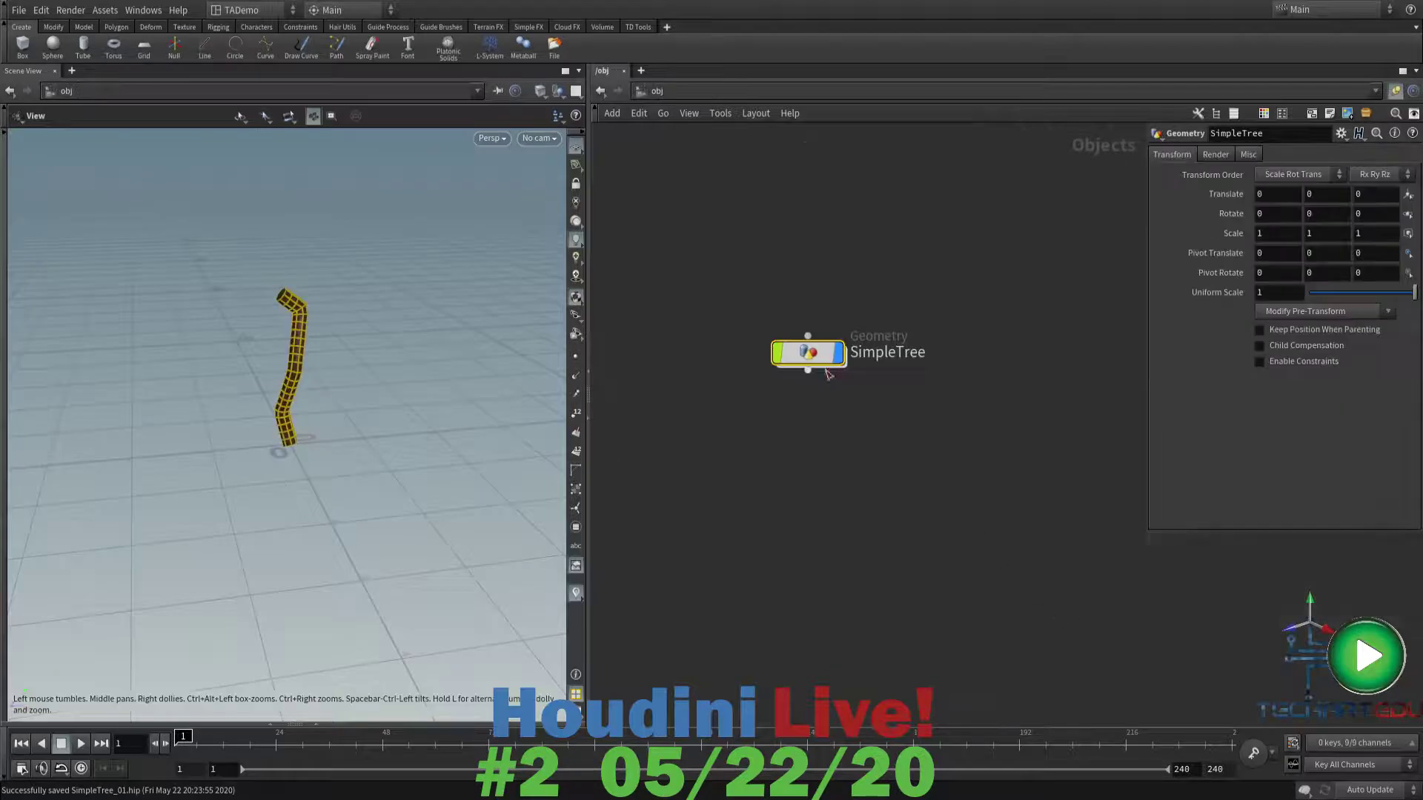
{"action": "left_click_drag", "start_coordinate": [795, 363], "coordinate": [870, 287]}
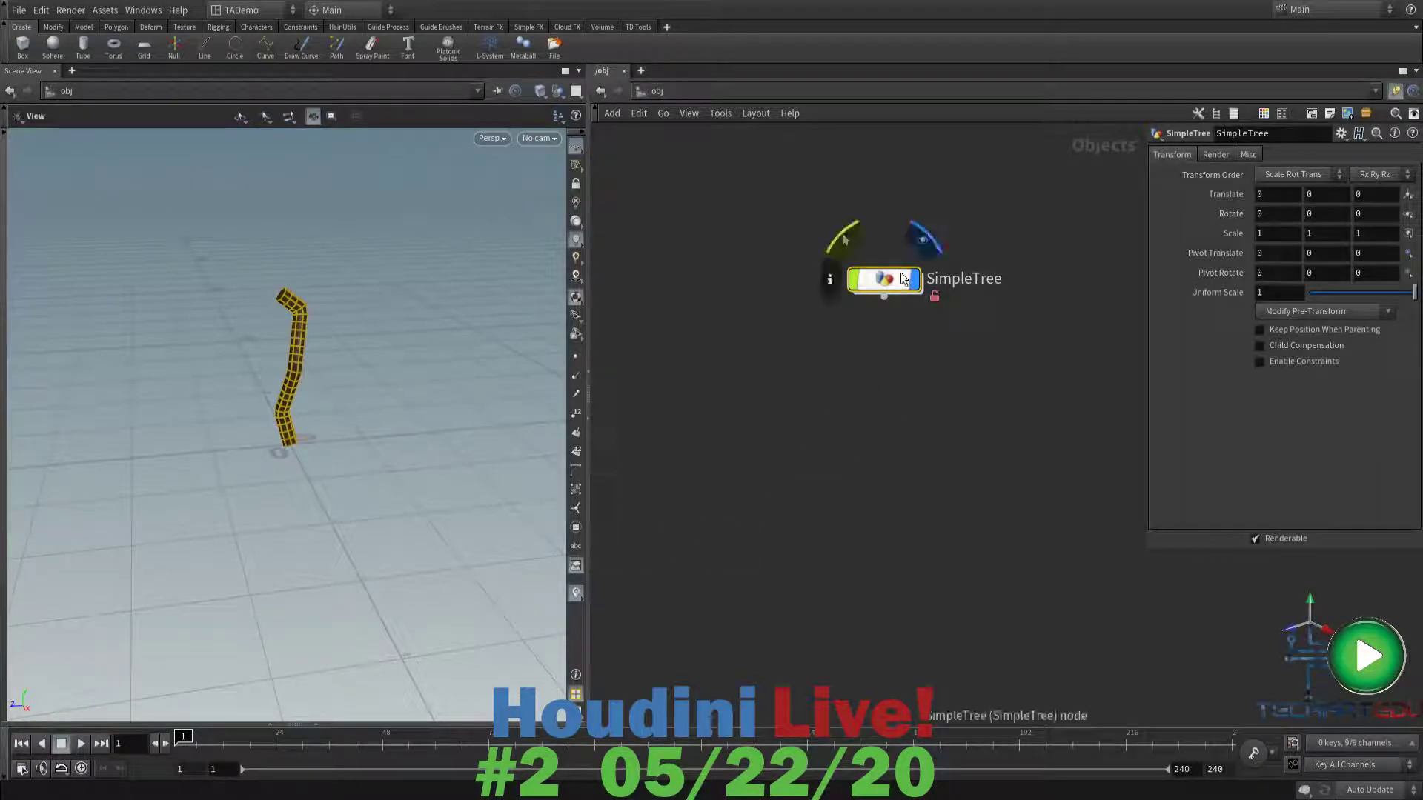
{"action": "left_click_drag", "start_coordinate": [899, 276], "coordinate": [950, 252]}
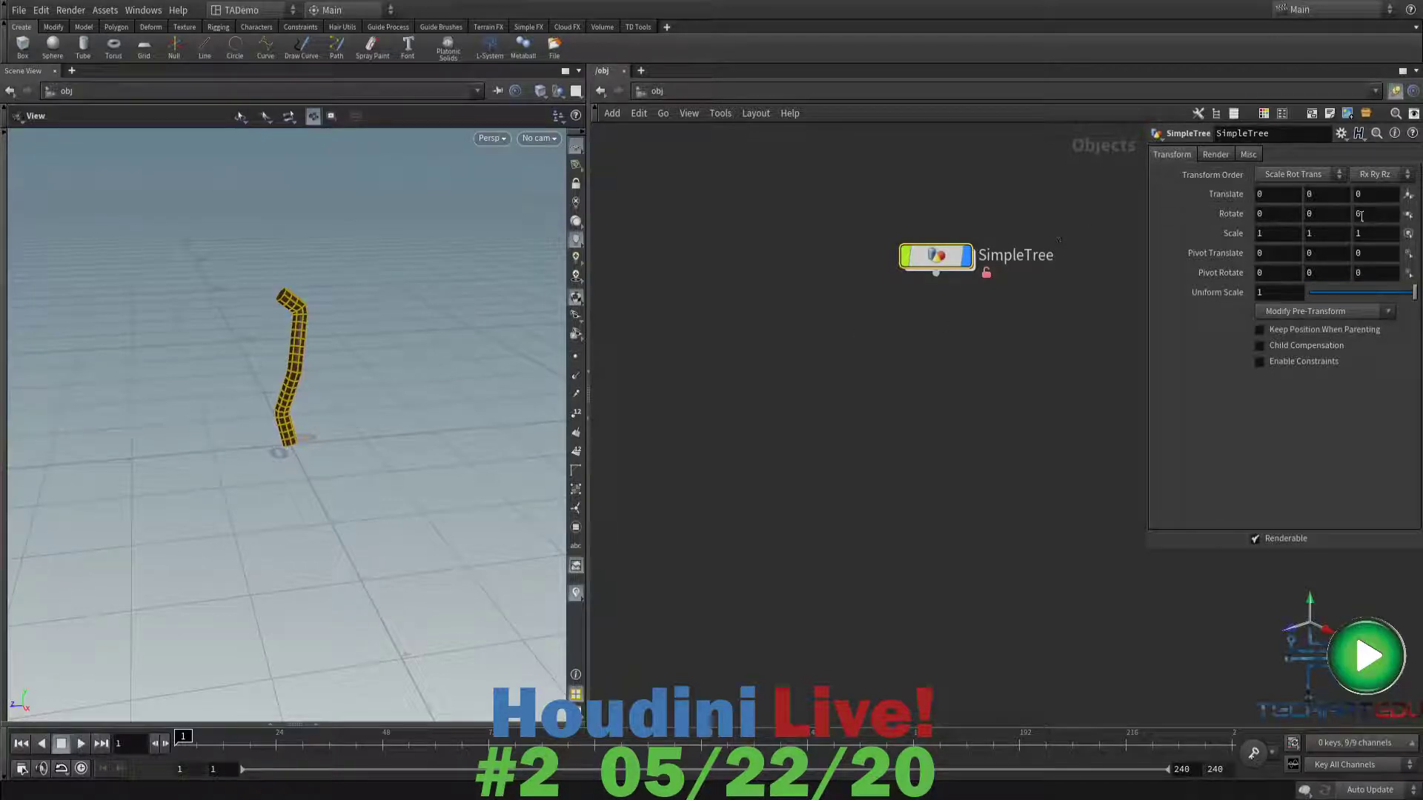
- Review the SimpleTree asset's Render and Misc parameters, then return to its Transform parameters
{"action": "left_click", "coordinate": [1223, 155]}
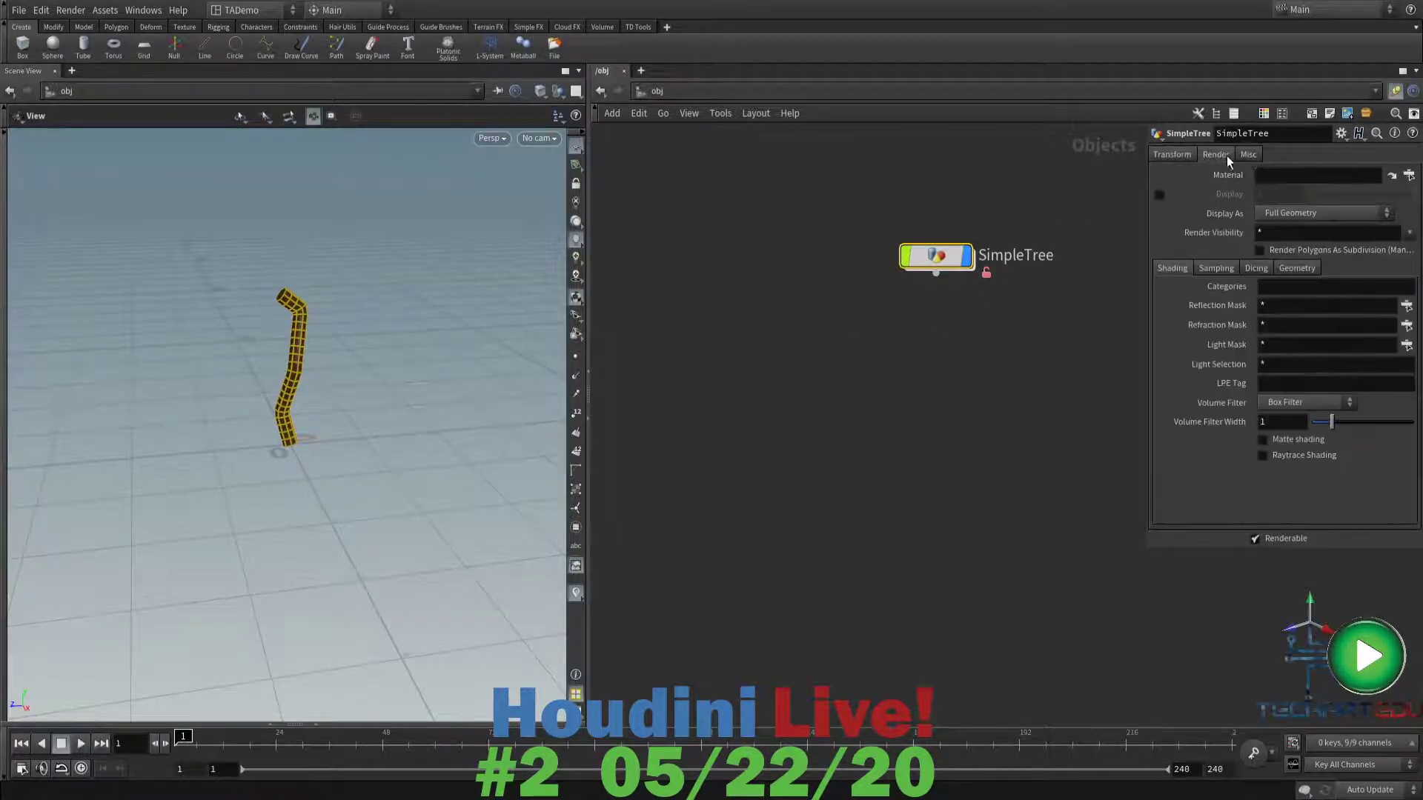
{"action": "left_click", "coordinate": [1251, 154]}
{"action": "left_click", "coordinate": [1178, 154]}
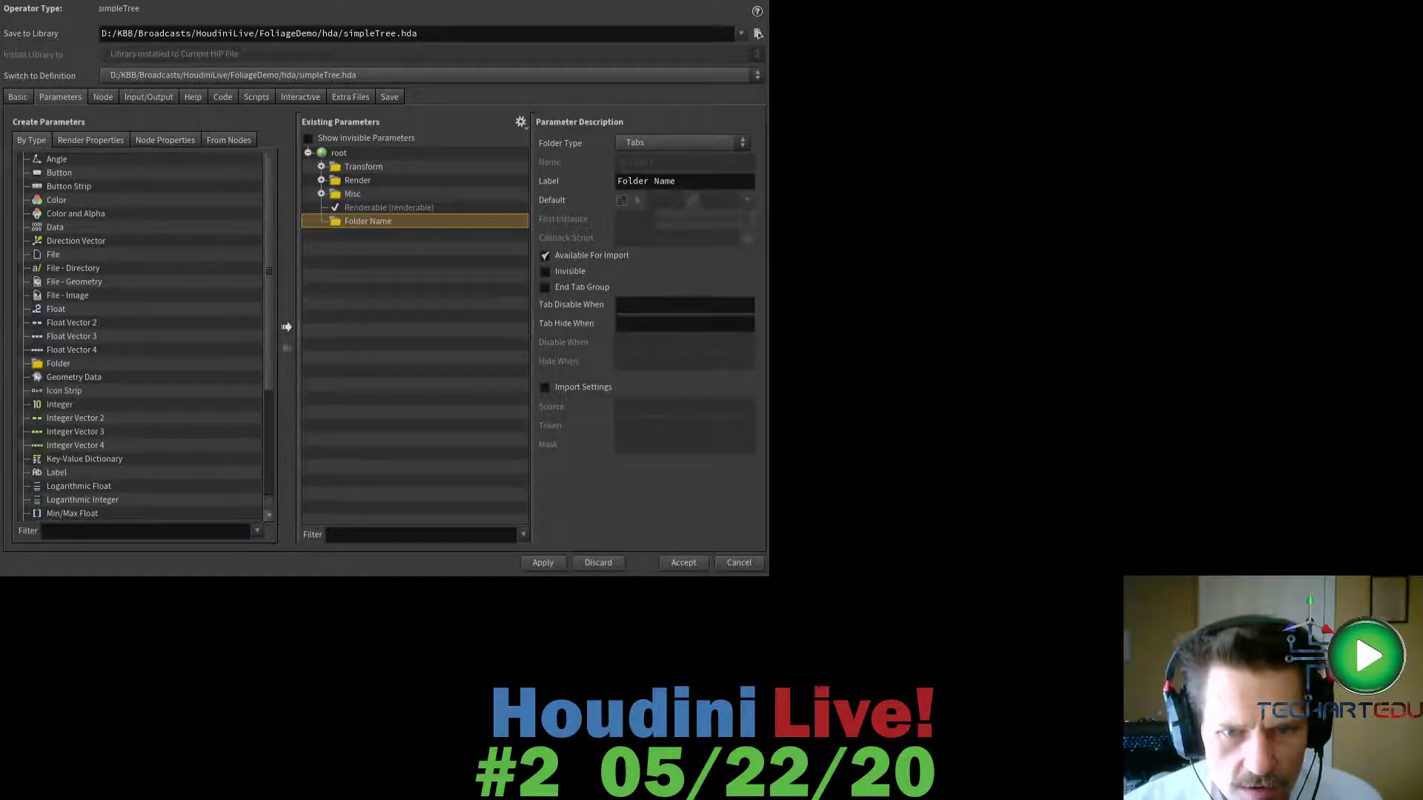
- In OBS, confirm the Display Capture properties with Display 1 as the source and minimize OBS to return to Houdini
{"action": "left_click", "coordinate": [795, 490]}
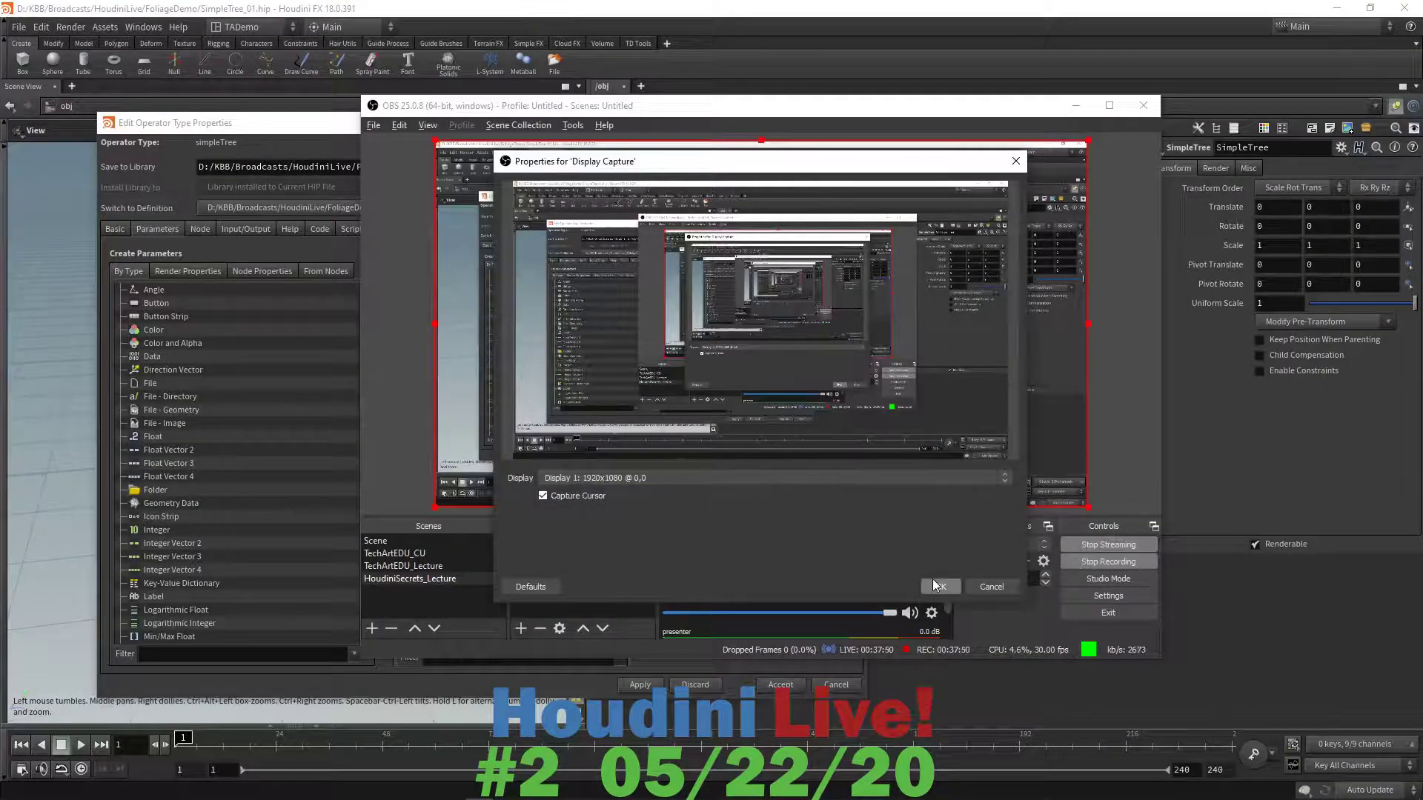
{"action": "left_click", "coordinate": [939, 587]}
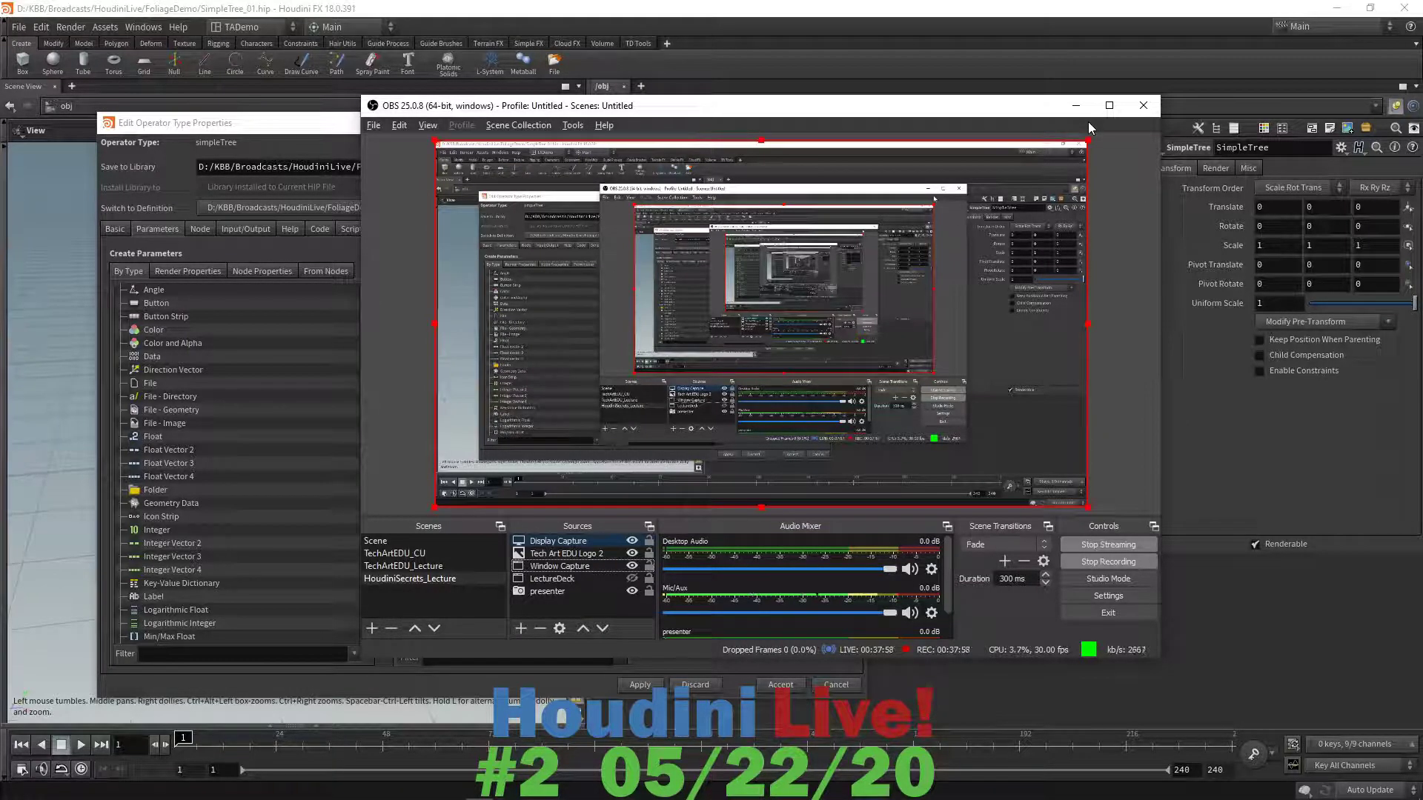
{"action": "left_click", "coordinate": [1075, 105]}
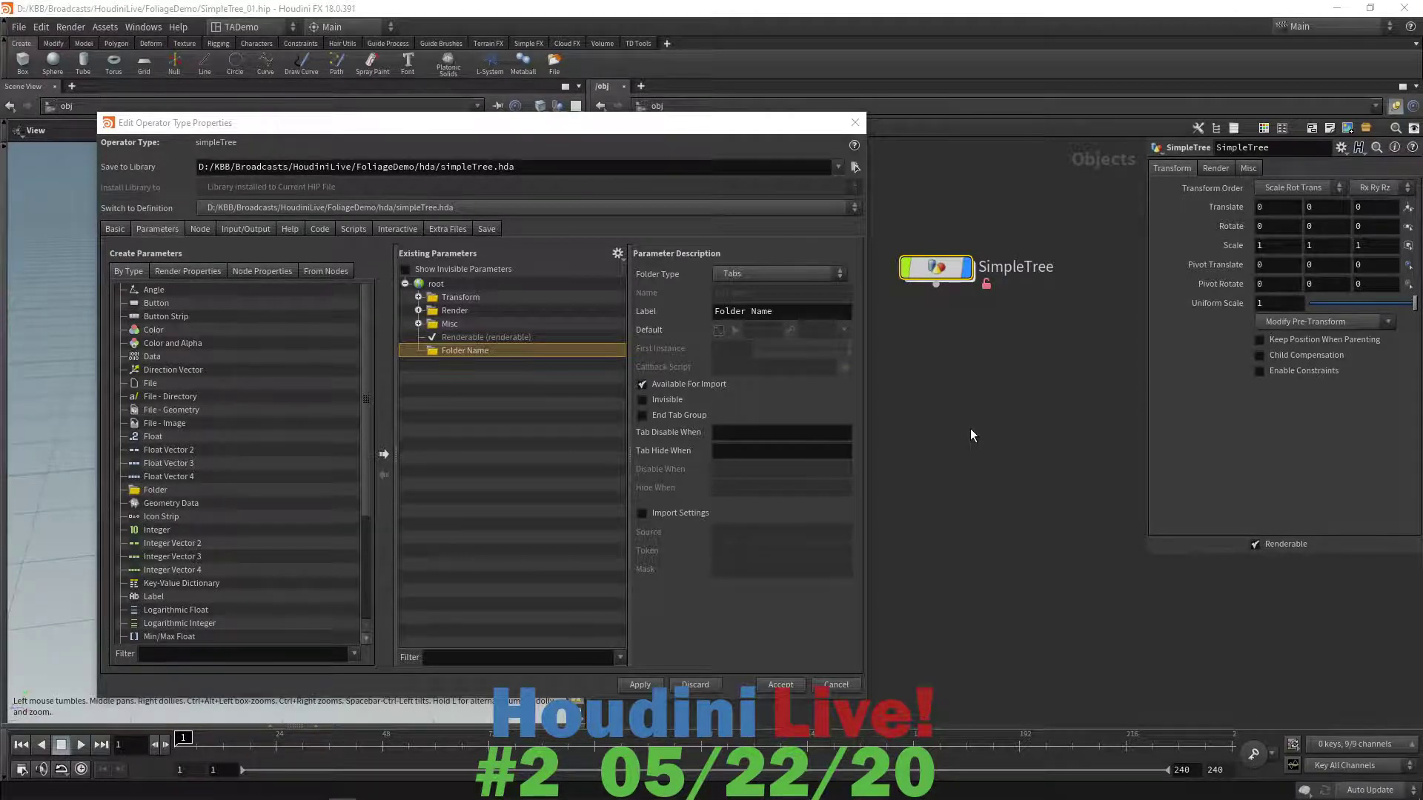
- Reposition the operator type properties window and delete the Folder Name folder from the asset's existing parameters
{"action": "left_click_drag", "start_coordinate": [706, 130], "coordinate": [767, 127]}
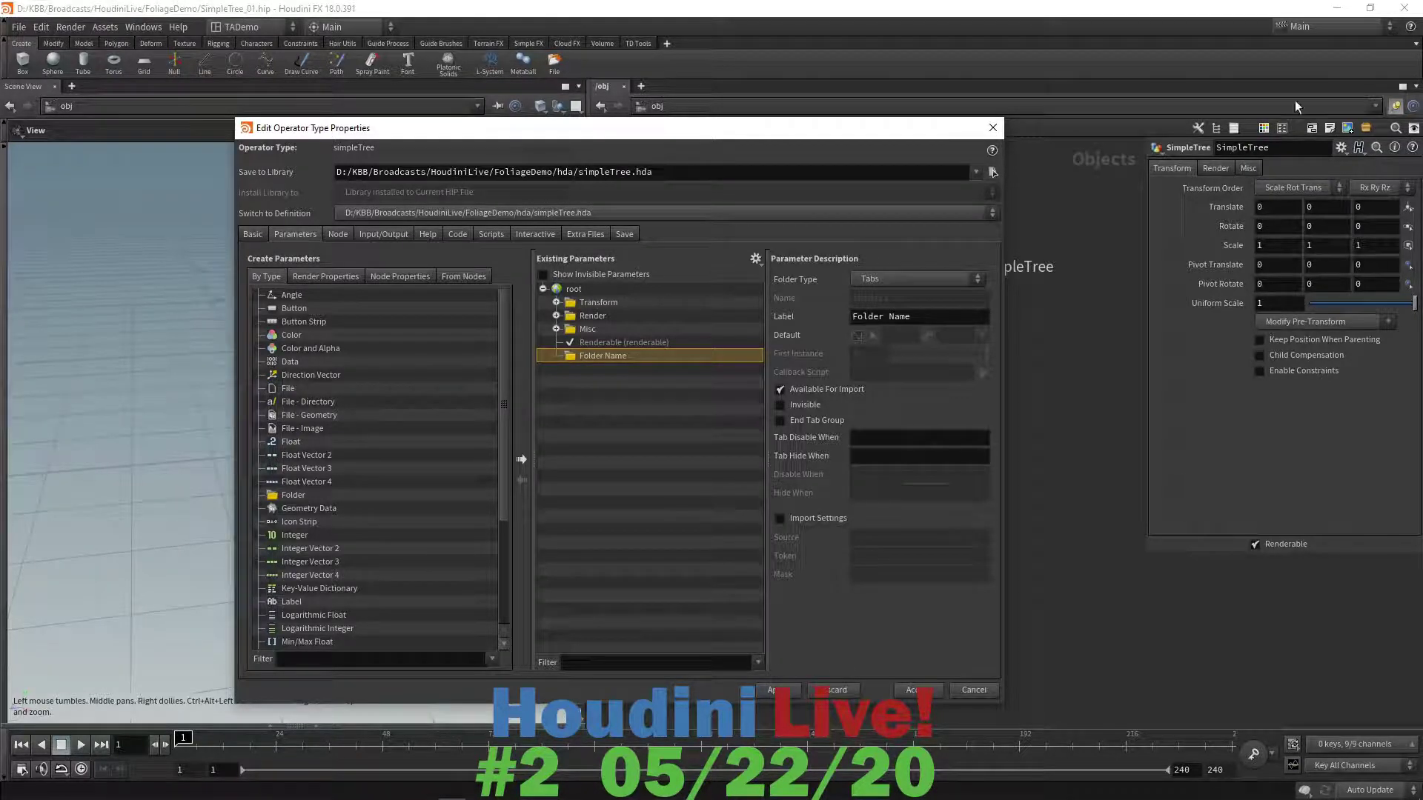
{"action": "left_click_drag", "start_coordinate": [447, 139], "coordinate": [405, 120]}
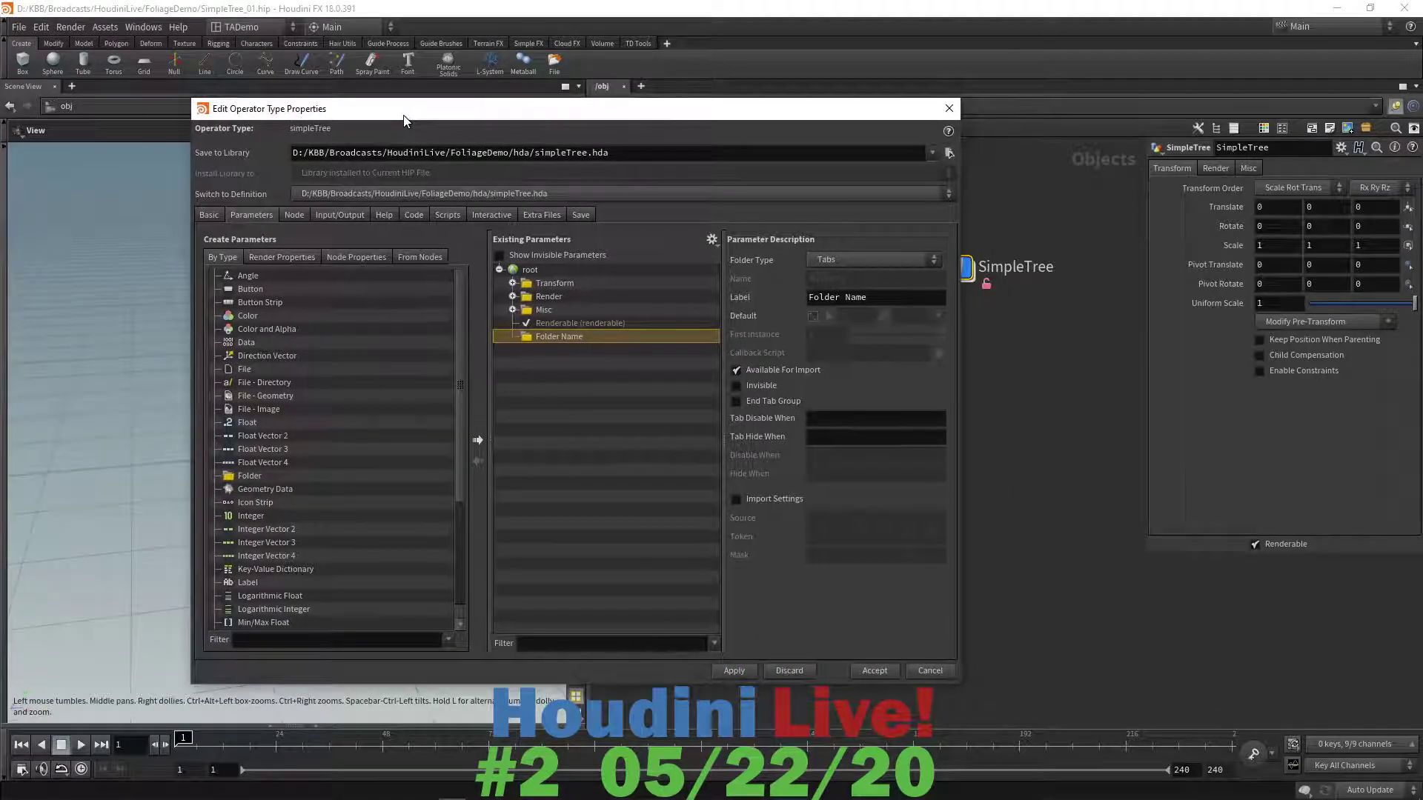
{"action": "left_click", "coordinate": [208, 215]}
{"action": "left_click", "coordinate": [252, 215]}
{"action": "left_click", "coordinate": [557, 327]}
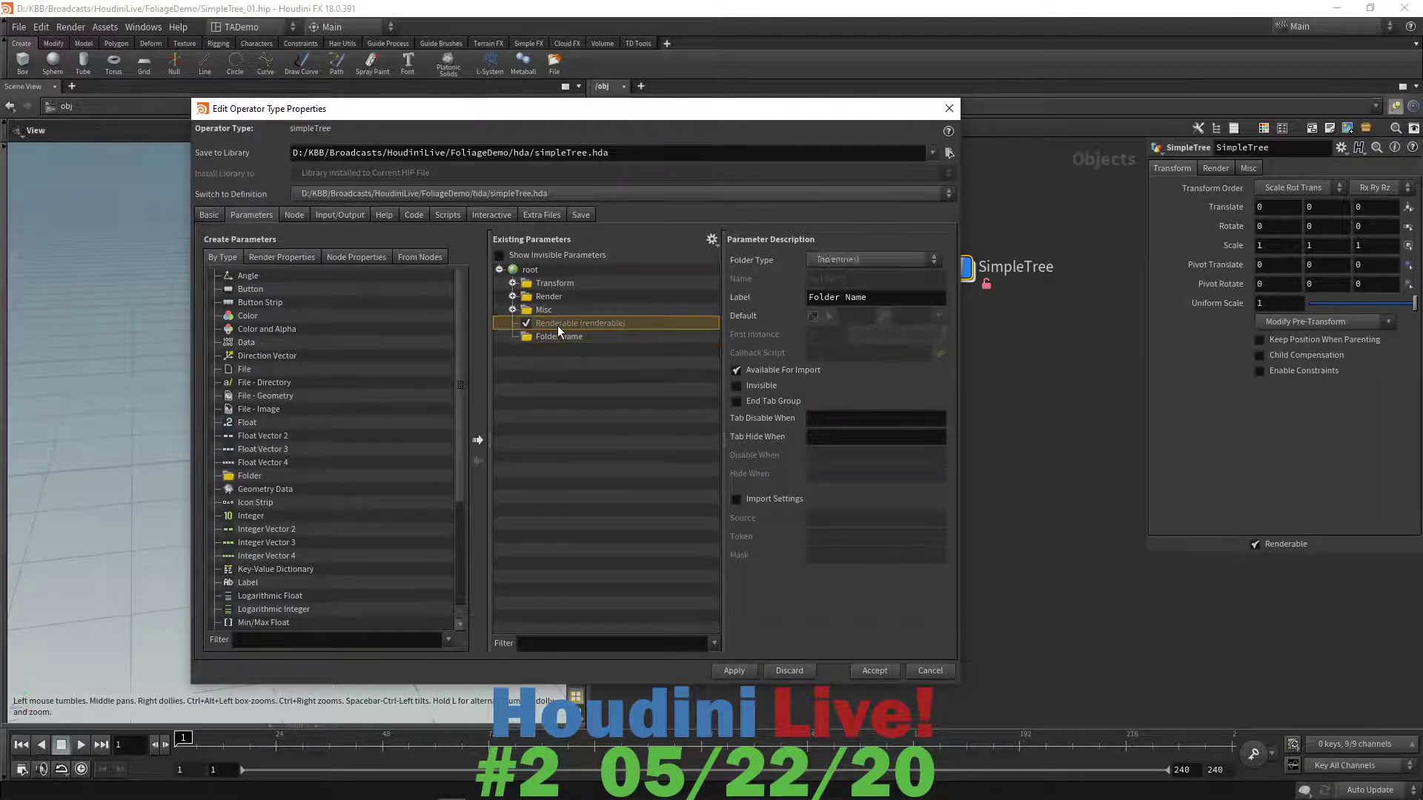
{"action": "left_click", "coordinate": [558, 336]}
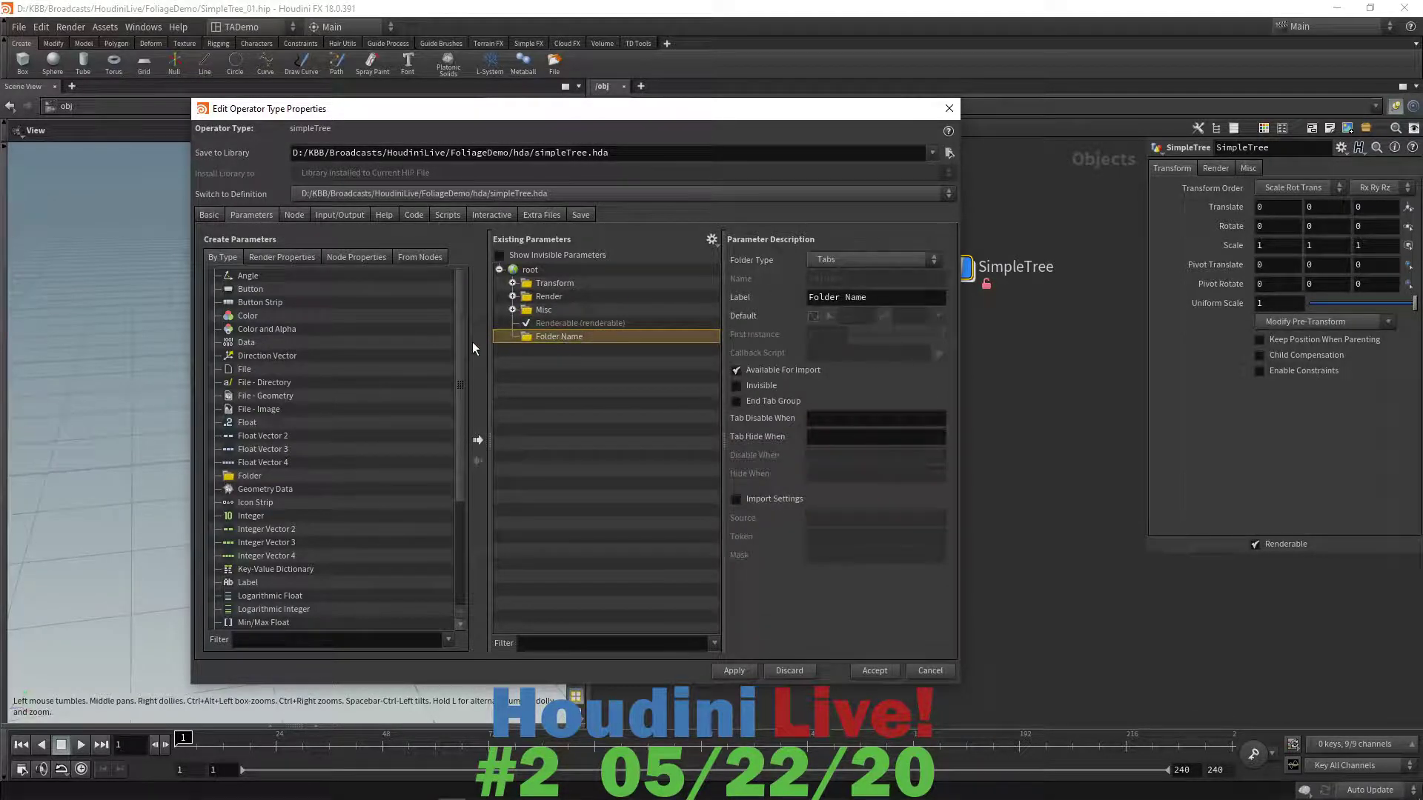
{"action": "left_click", "coordinate": [539, 310]}
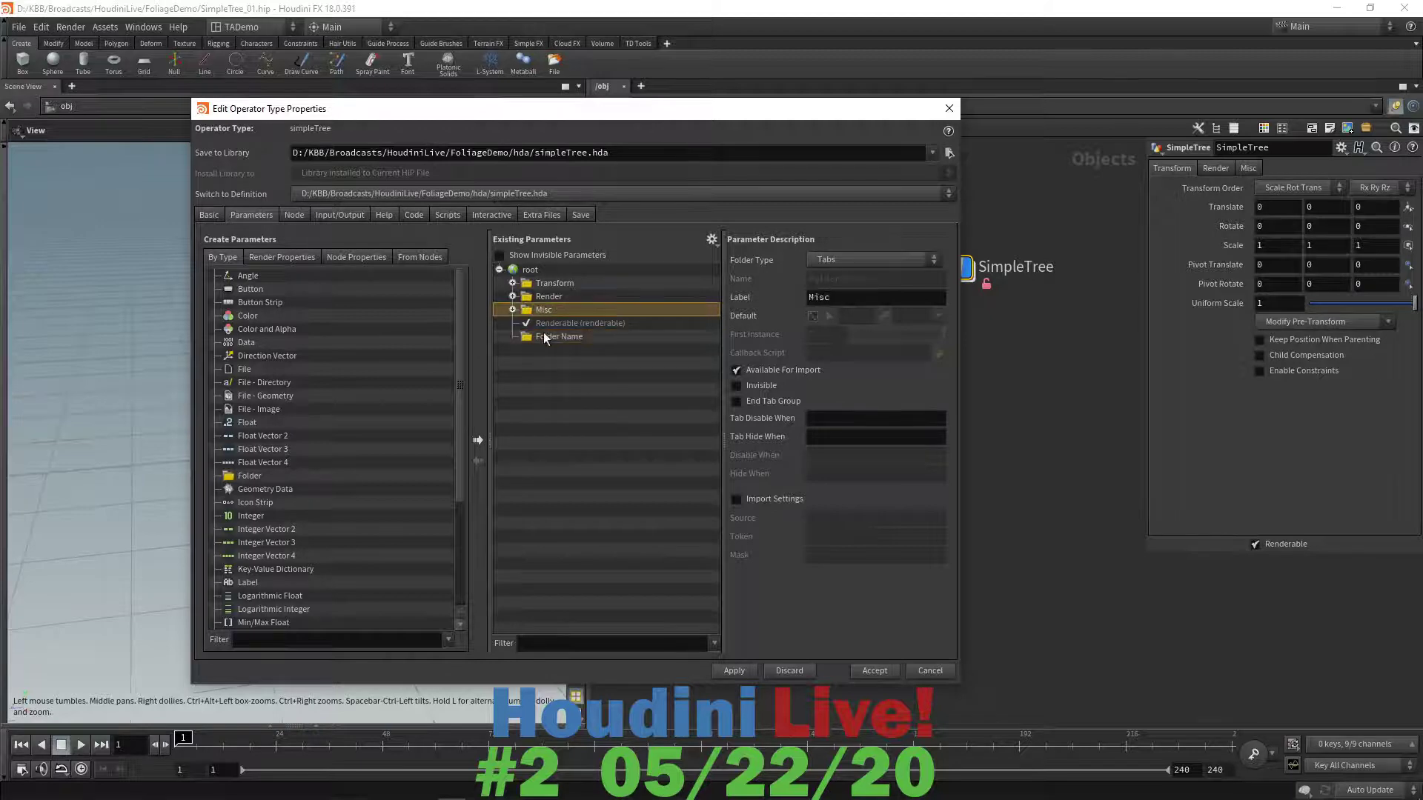
{"action": "left_click", "coordinate": [549, 333]}
{"action": "key", "text": "Delete"}
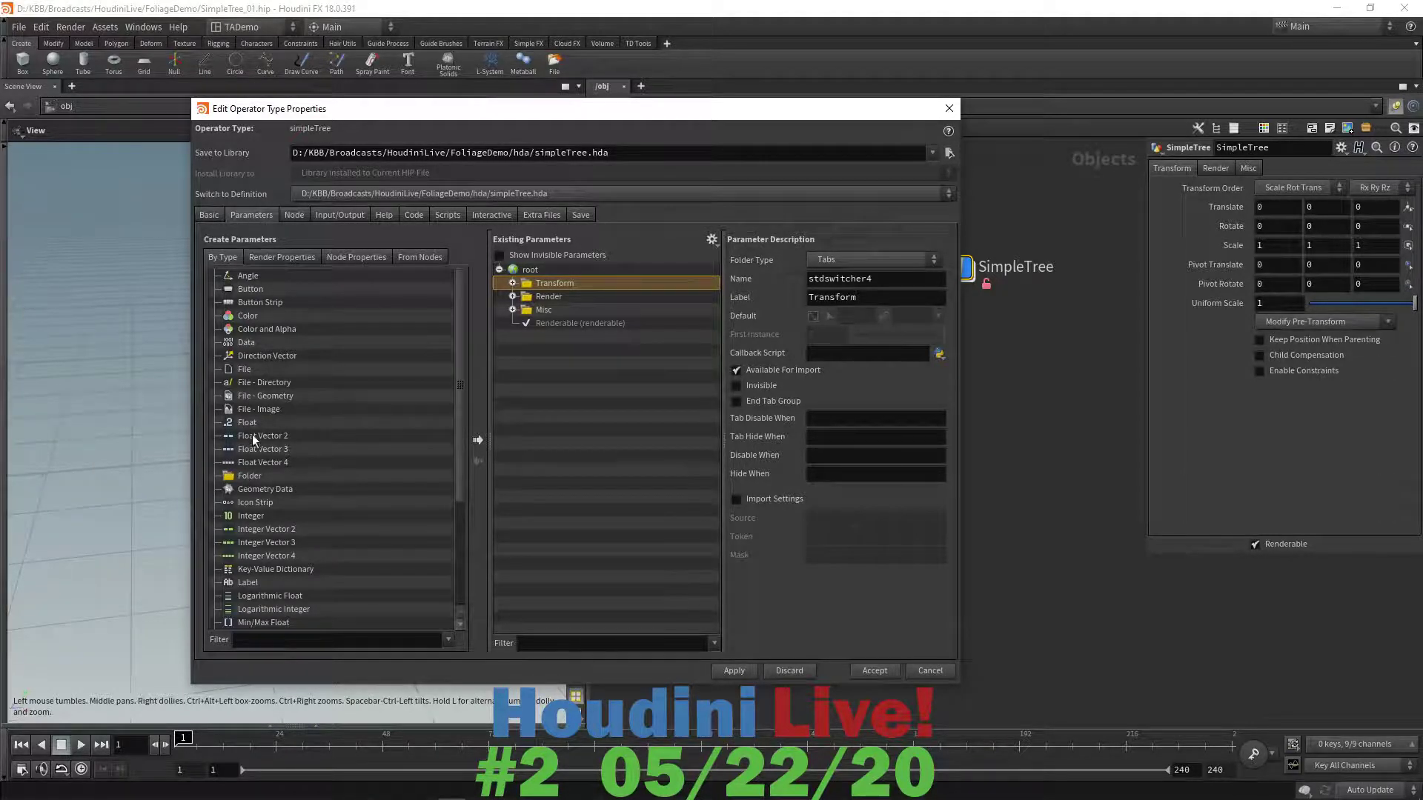
- Add a new tabs folder to the asset's existing parameters and label it SimpleTree
{"action": "left_click_drag", "start_coordinate": [249, 476], "coordinate": [525, 277]}
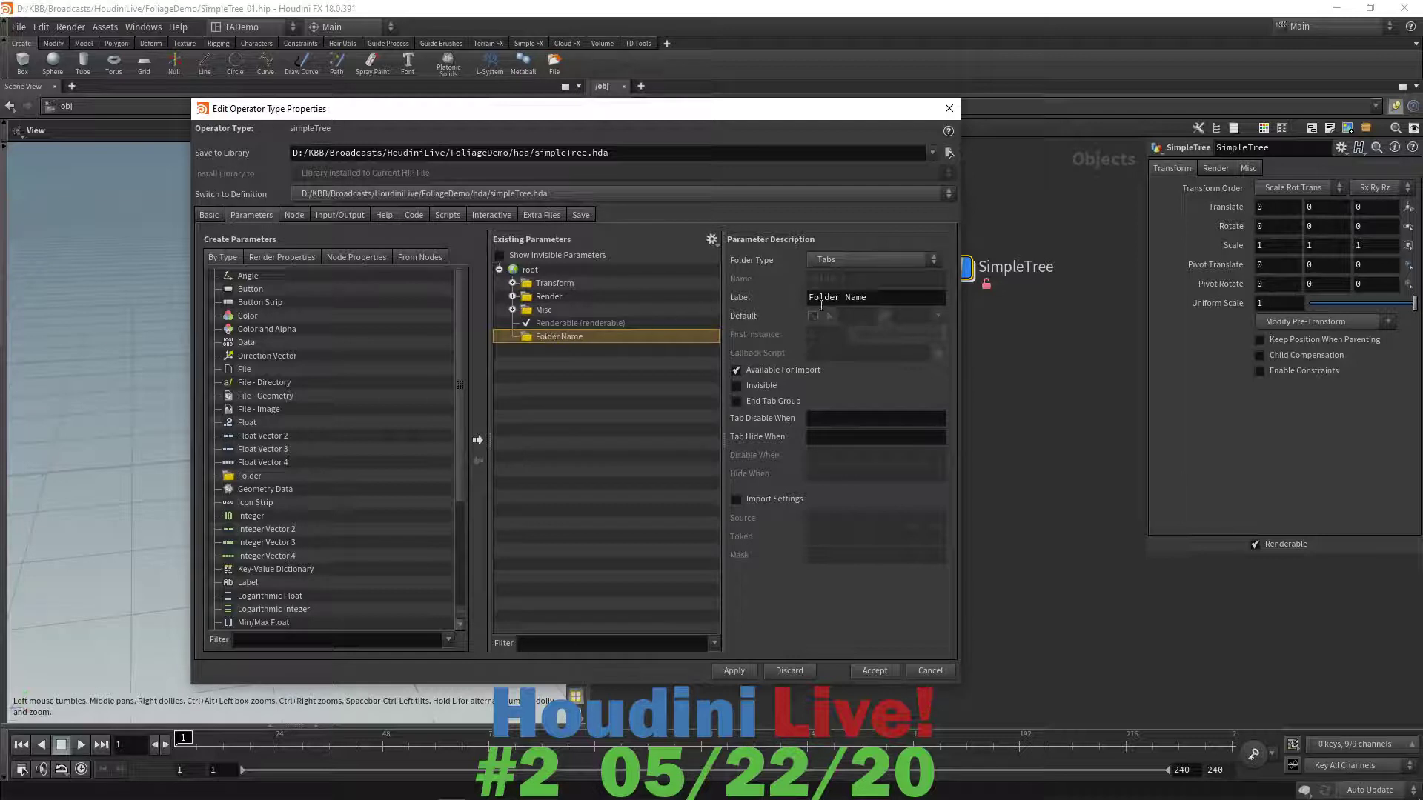
{"action": "double_click", "coordinate": [695, 335]}
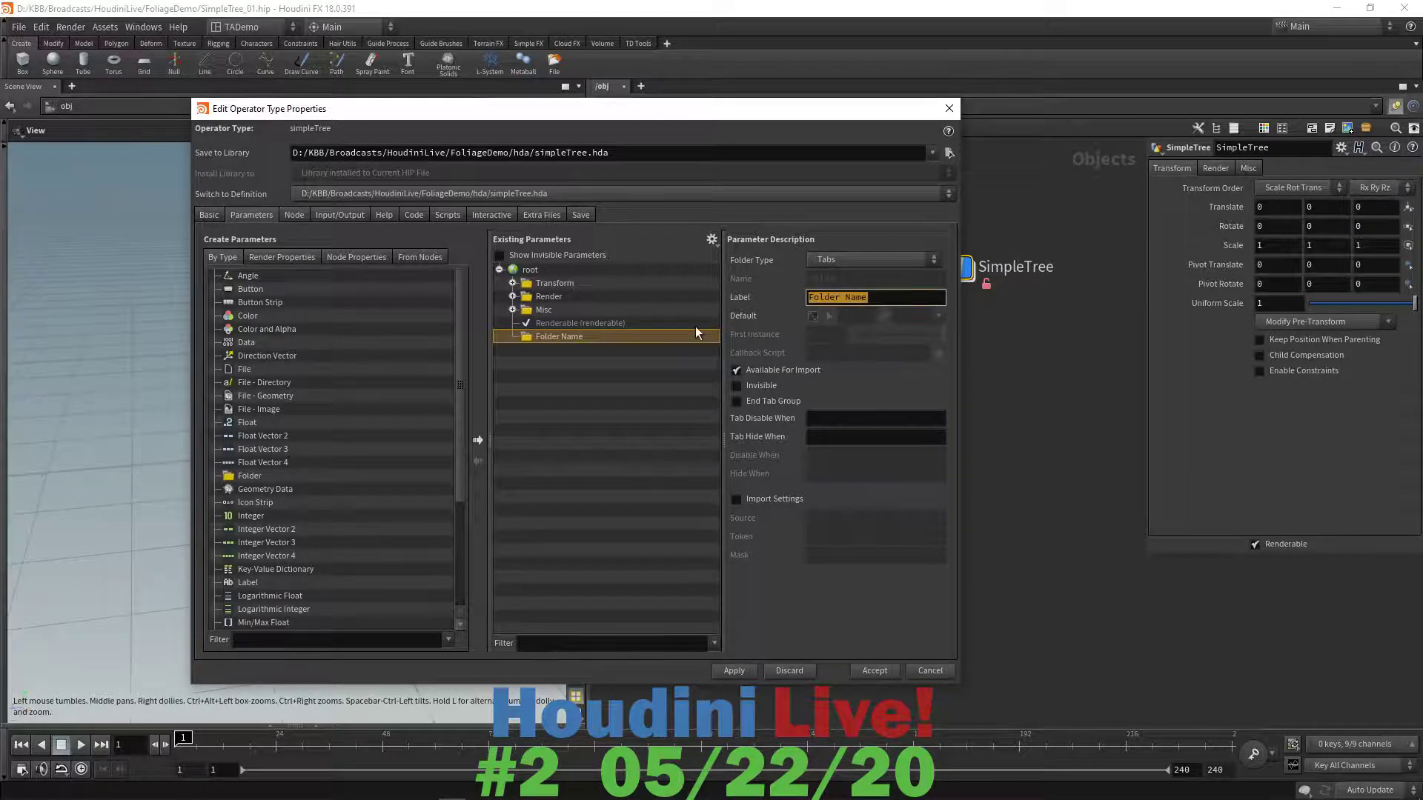
{"action": "type", "text": "Simple"}
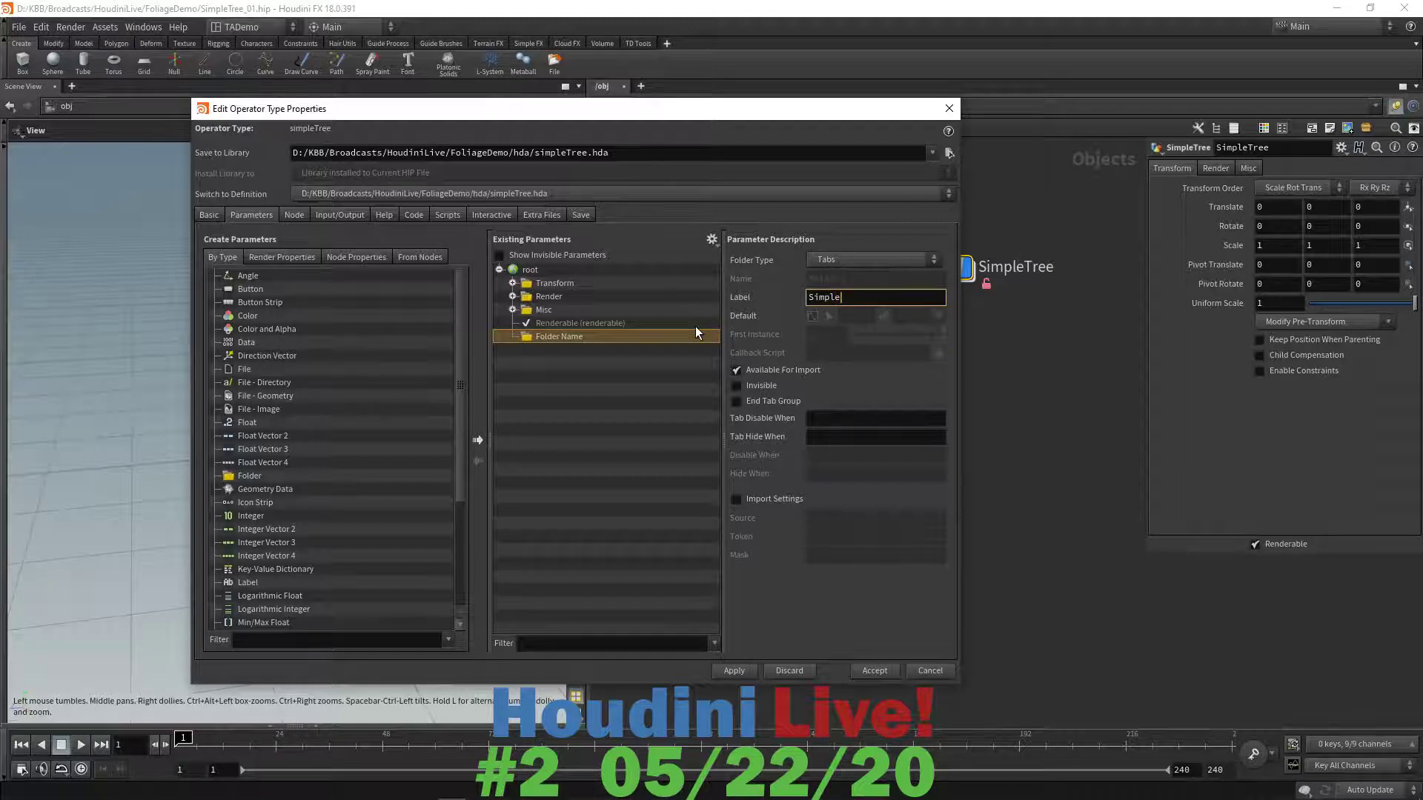
{"action": "type", "text": "Tree"}
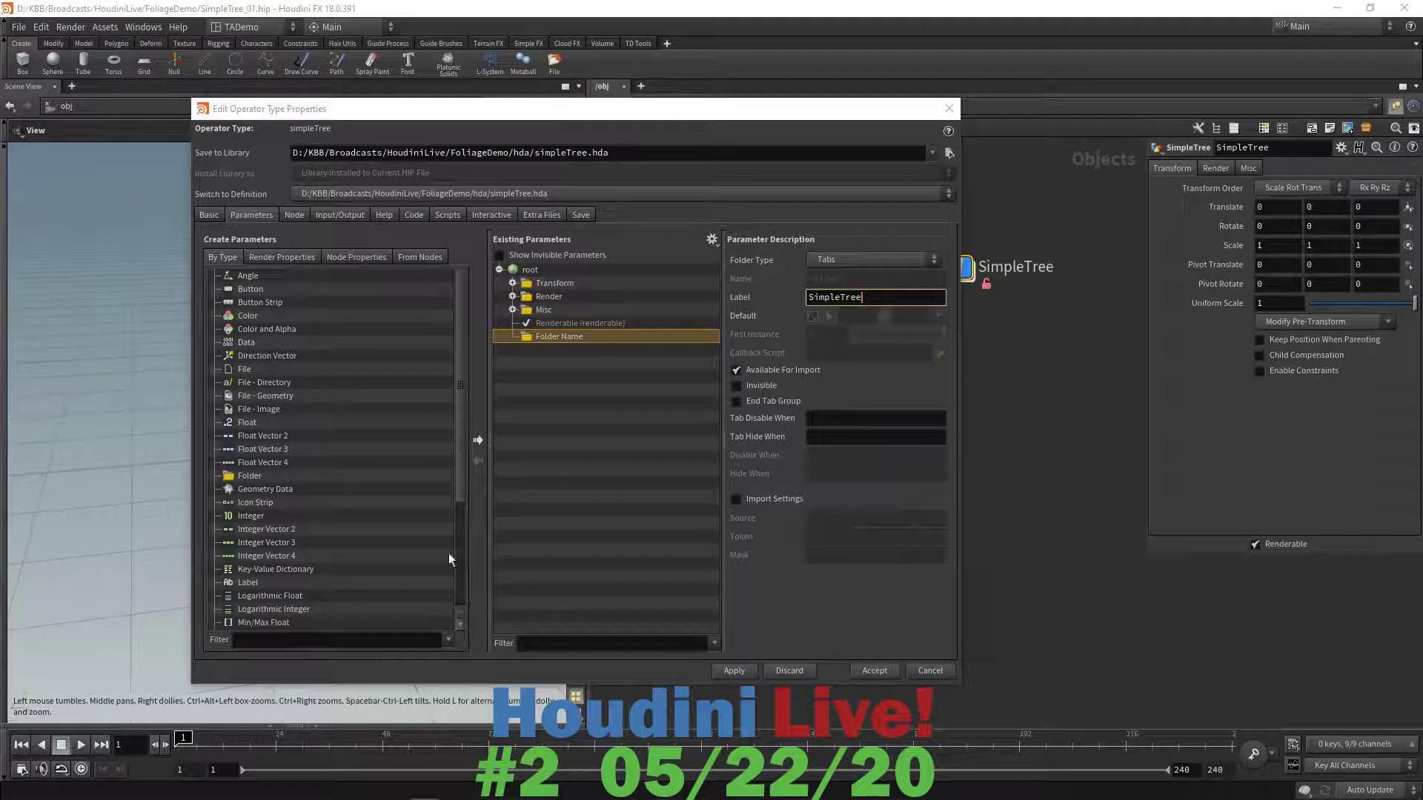
- Add a Label parameter inside the SimpleTree folder with the label Tree Control and the name treecontrol
{"action": "left_click_drag", "start_coordinate": [459, 404], "coordinate": [466, 539]}
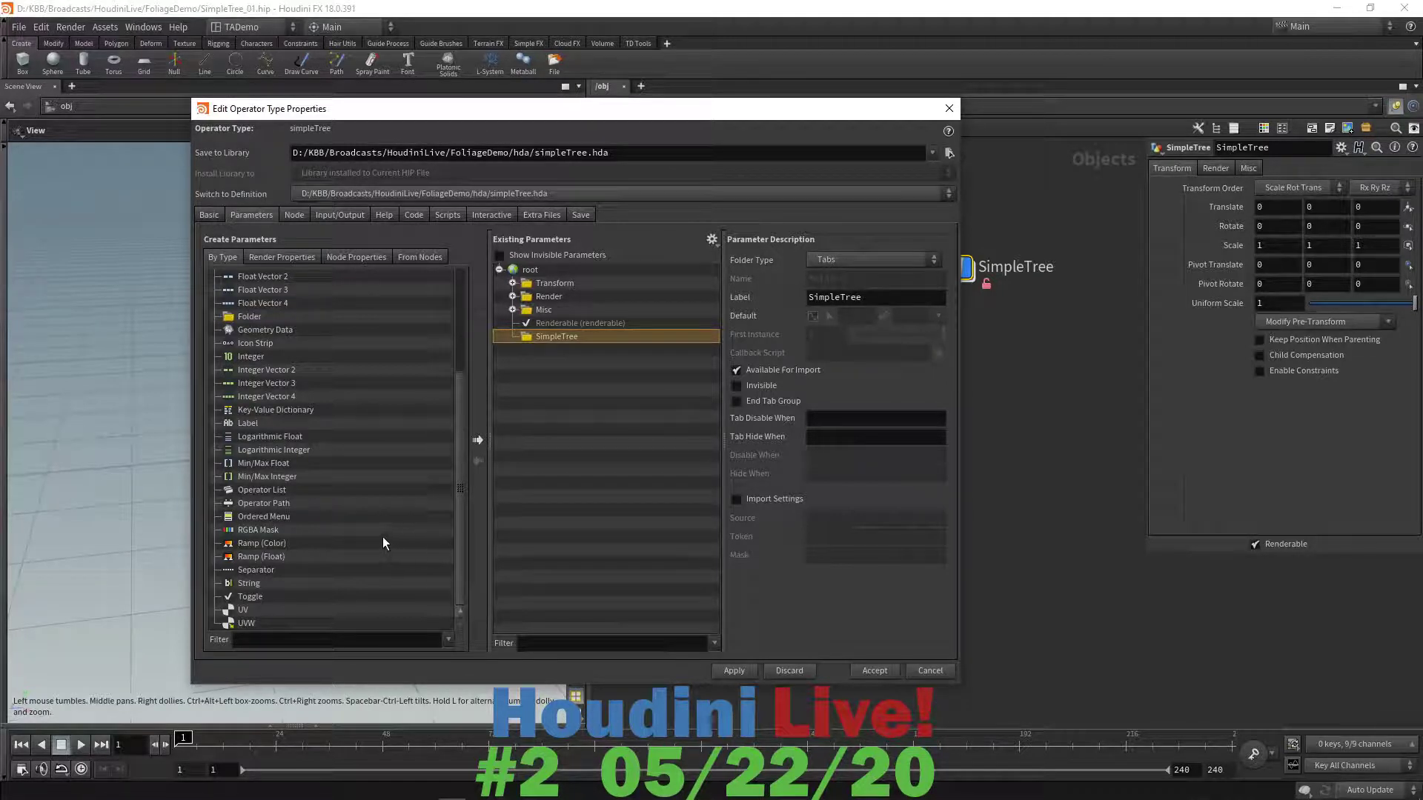
{"action": "left_click_drag", "start_coordinate": [239, 425], "coordinate": [565, 345]}
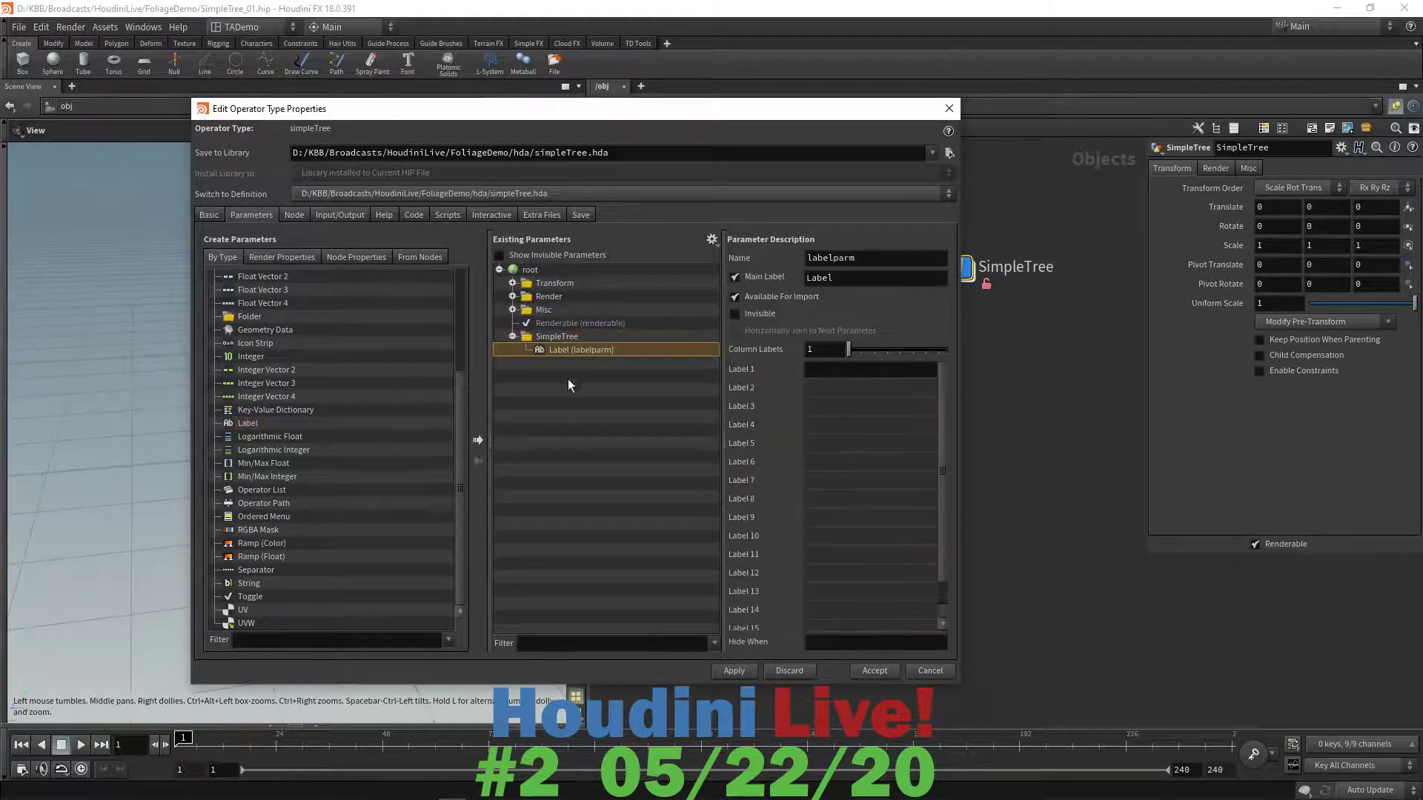
{"action": "double_click", "coordinate": [852, 280]}
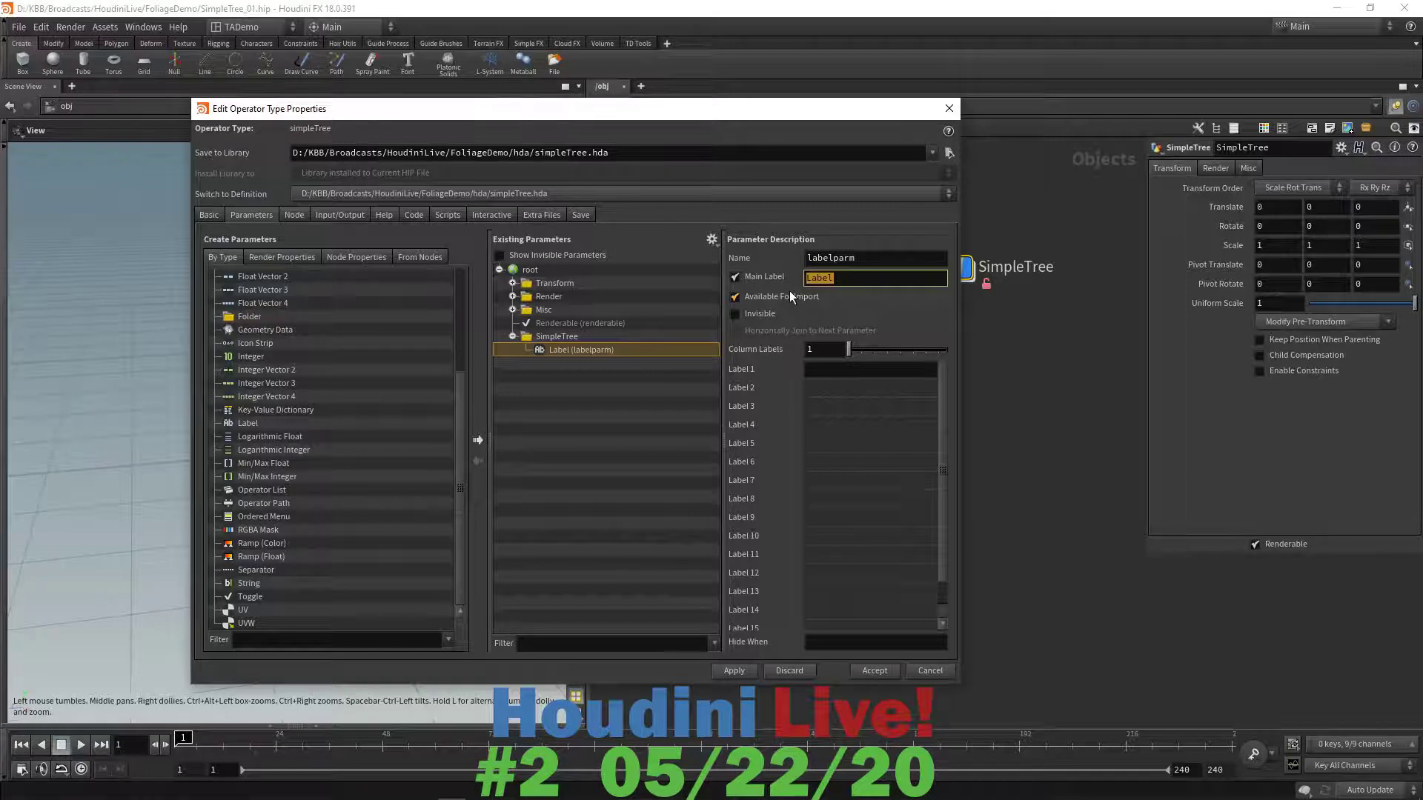
{"action": "type", "text": "Tree Control"}
{"action": "key", "text": "shift+Tab"}
{"action": "type", "text": "tre"}
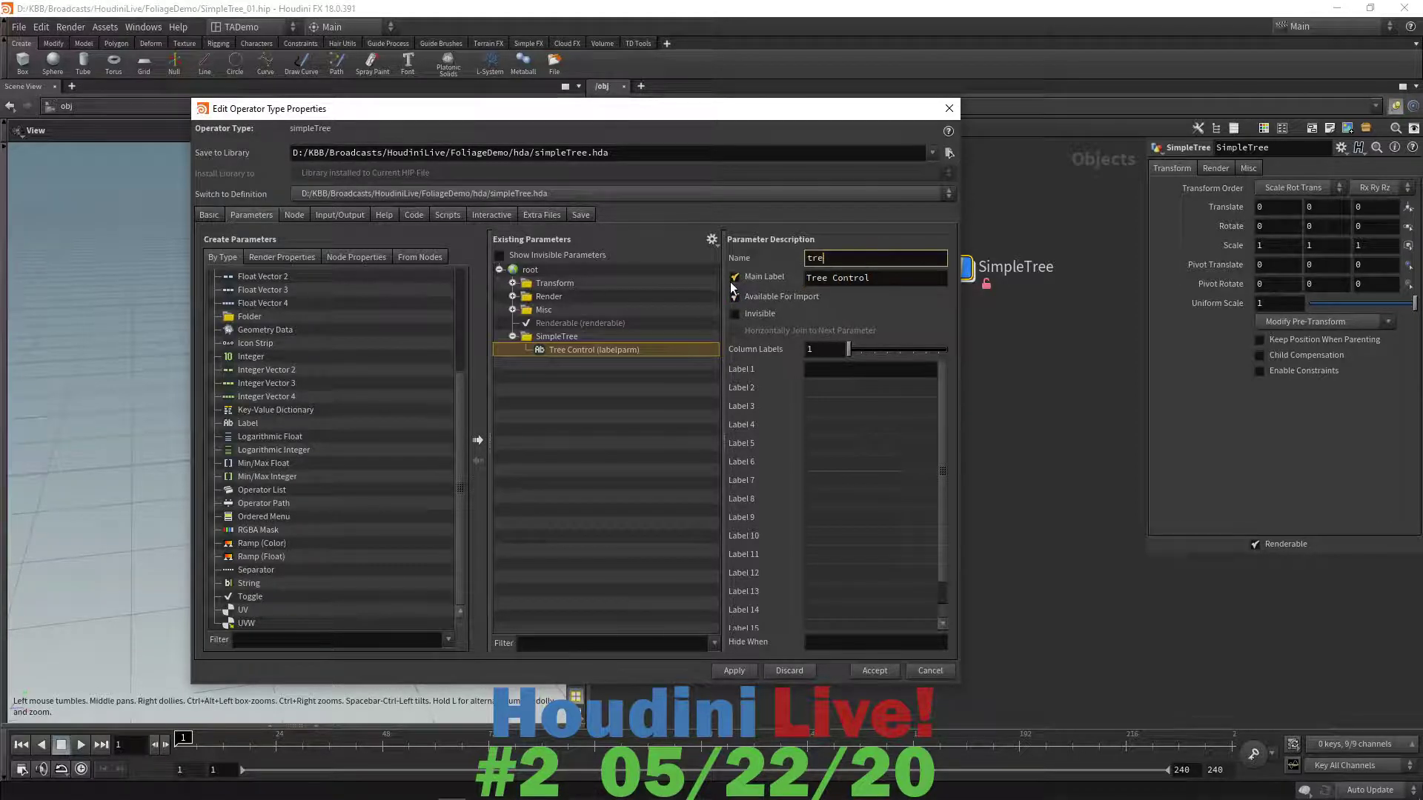
{"action": "type", "text": "econtrol"}
- Set the Tree Control parameter's Label 1 to Globals and apply the asset changes, leaving modified instances unchanged
{"action": "left_click", "coordinate": [851, 370]}
{"action": "type", "text": "Globals"}
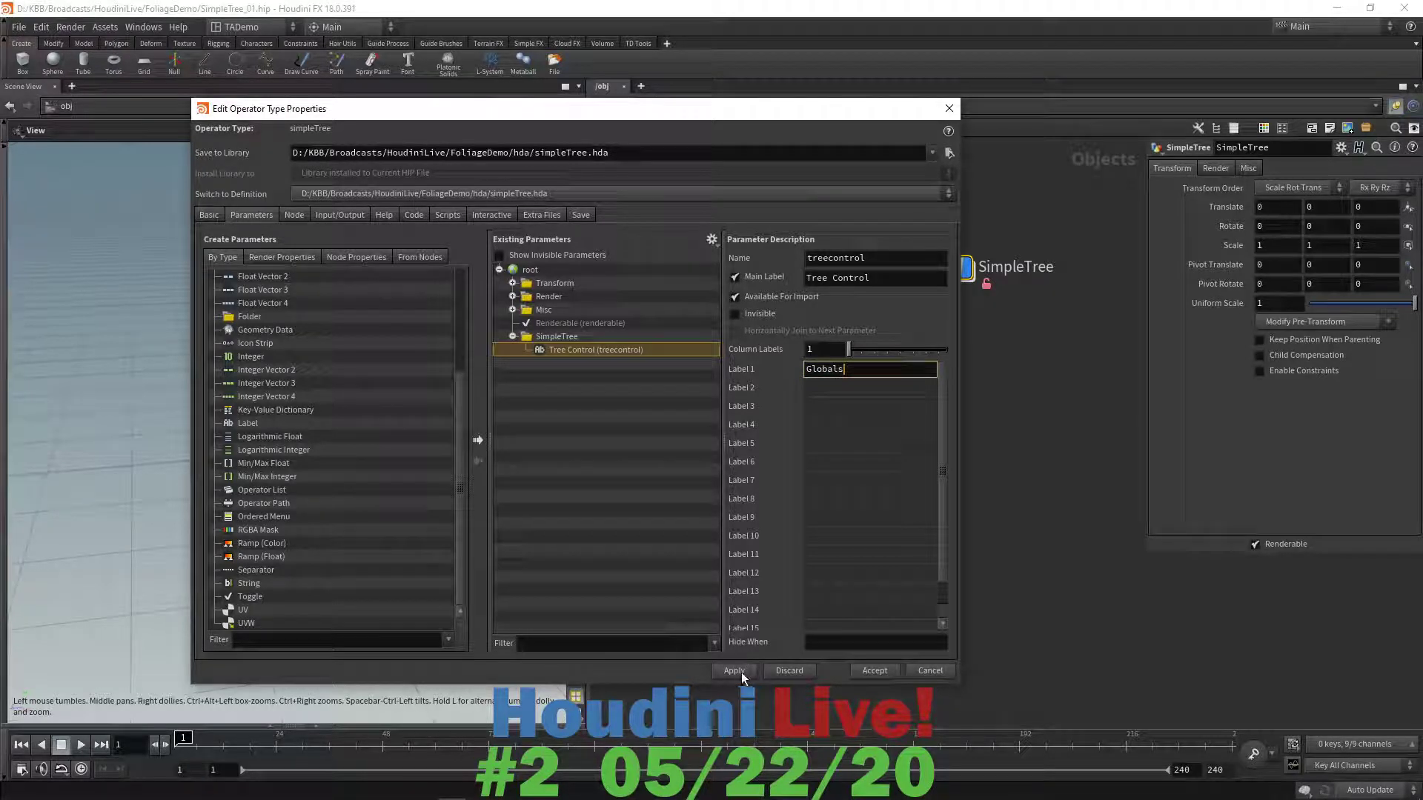
{"action": "left_click", "coordinate": [734, 671]}
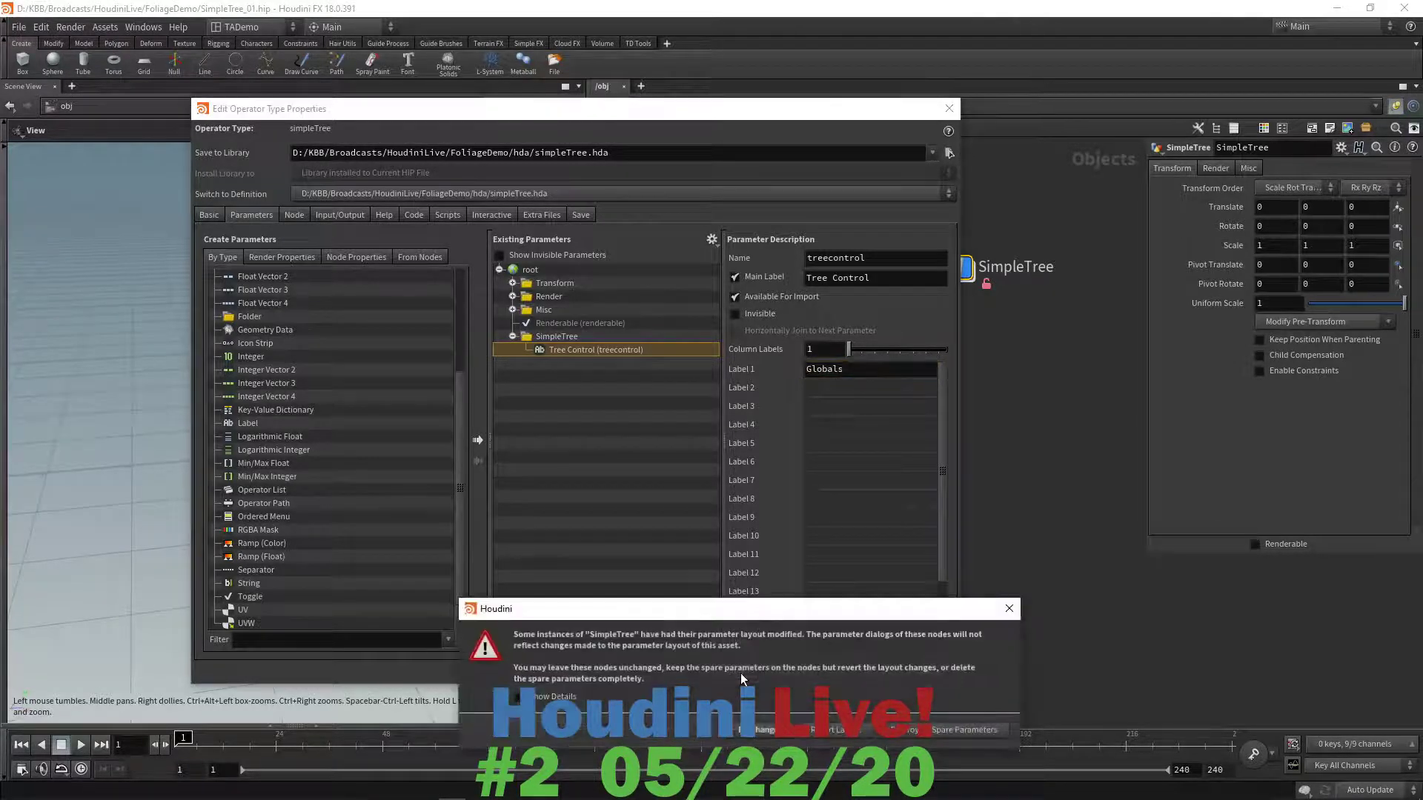
{"action": "left_click", "coordinate": [772, 735]}
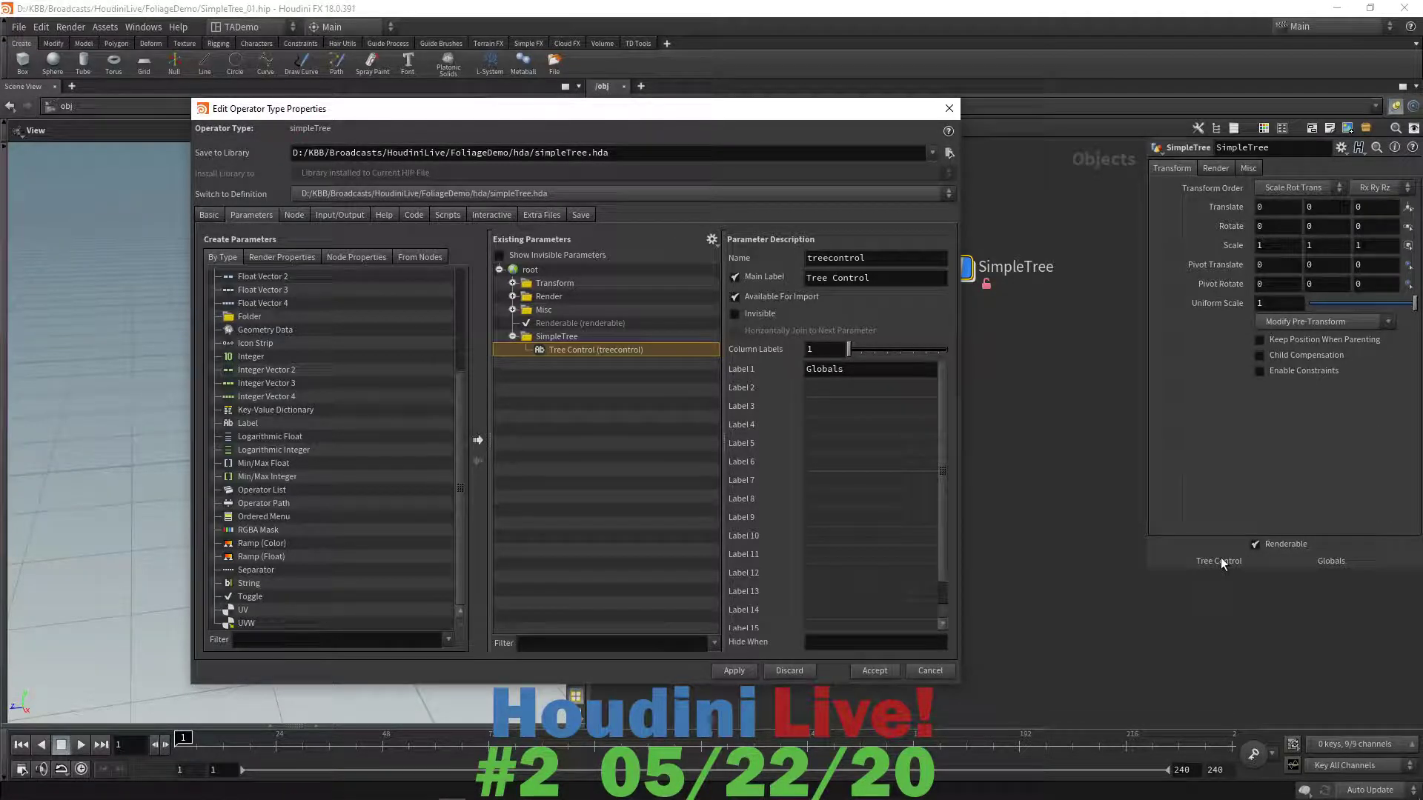
{"action": "key", "text": "alt+Tab"}
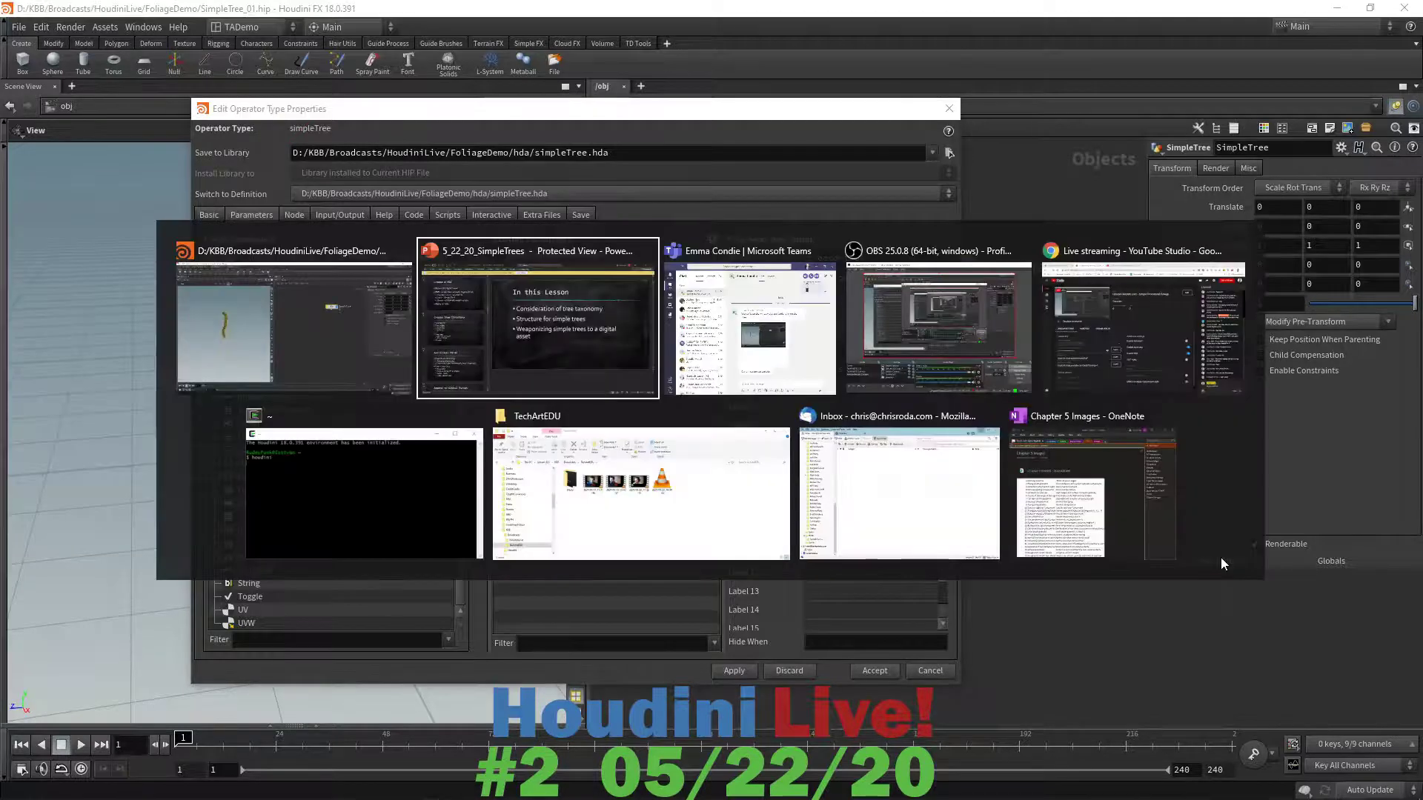
{"action": "key", "text": "alt+Tab"}
{"action": "key", "text": "alt+Tab"}
{"action": "key", "text": "alt+Tab"}
{"action": "key", "text": "alt+Tab"}
{"action": "key", "text": "alt+Tab"}
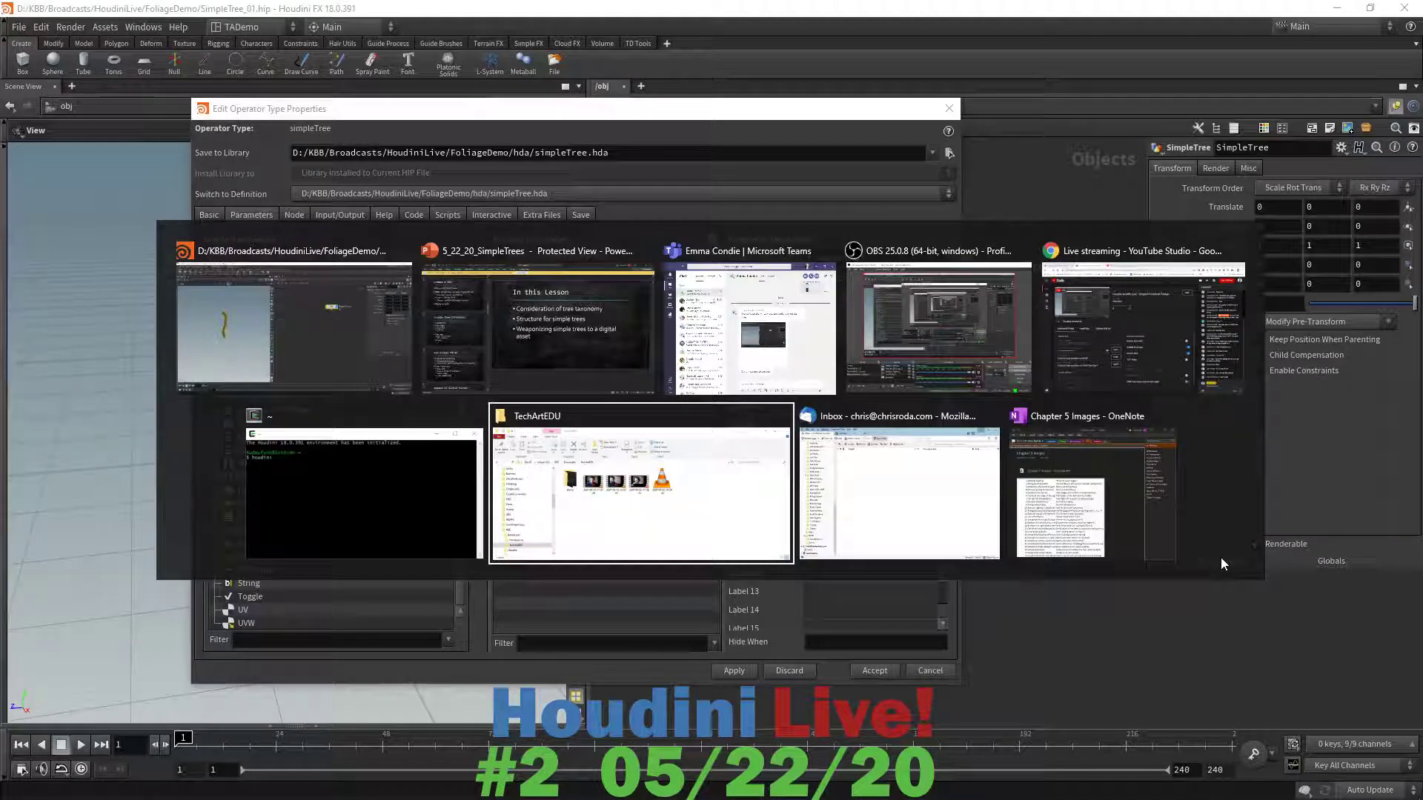
{"action": "key", "text": "alt+Tab"}
{"action": "key", "text": "alt+Tab"}
{"action": "key", "text": "alt+Tab"}
{"action": "key", "text": "alt+Tab"}
{"action": "key", "text": "alt+Tab"}
{"action": "key", "text": "alt+Tab"}
{"action": "key", "text": "alt+Tab"}
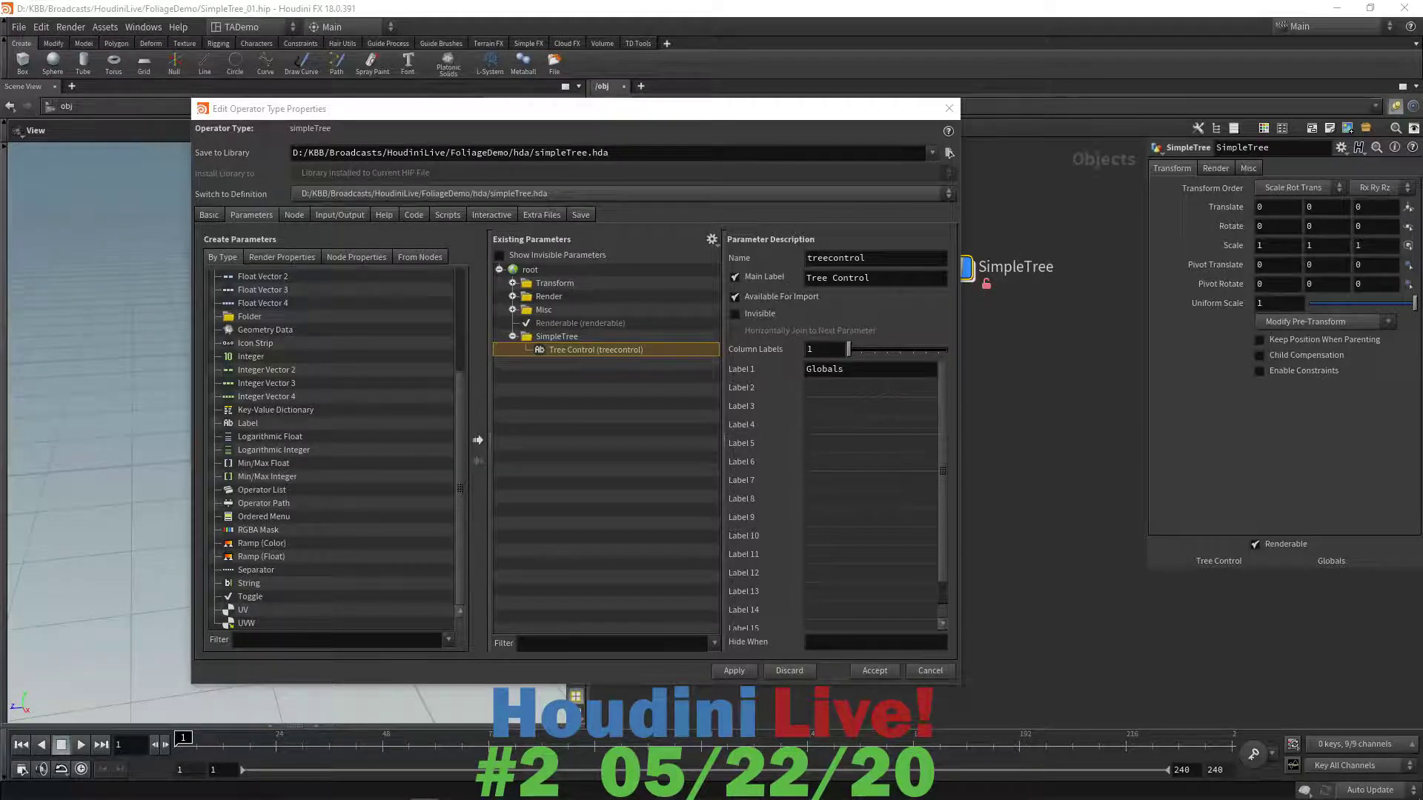
- Reposition and narrow the operator type properties window, and enter the SimpleTree node's network beside it
{"action": "left_click_drag", "start_coordinate": [753, 117], "coordinate": [620, 136]}
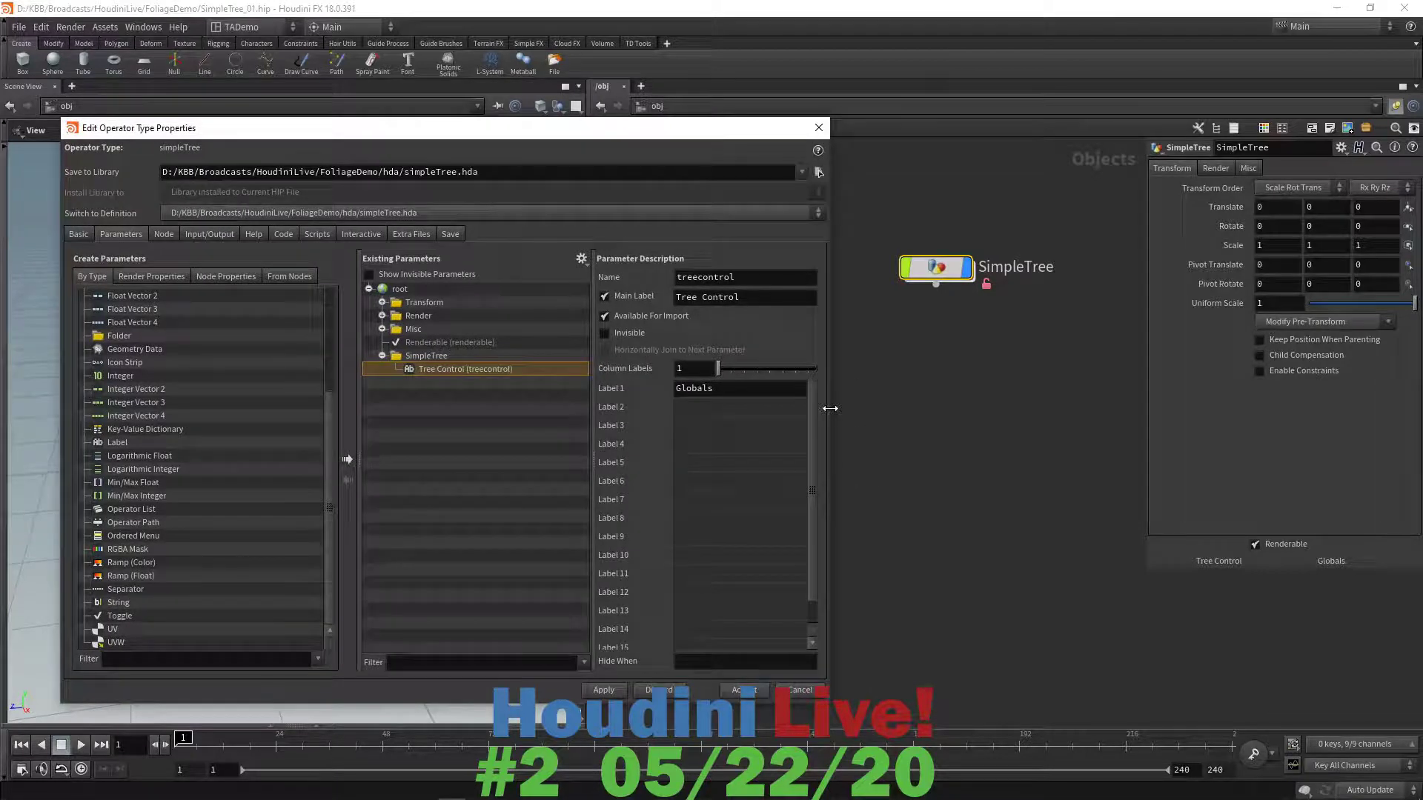
{"action": "left_click_drag", "start_coordinate": [826, 406], "coordinate": [713, 400]}
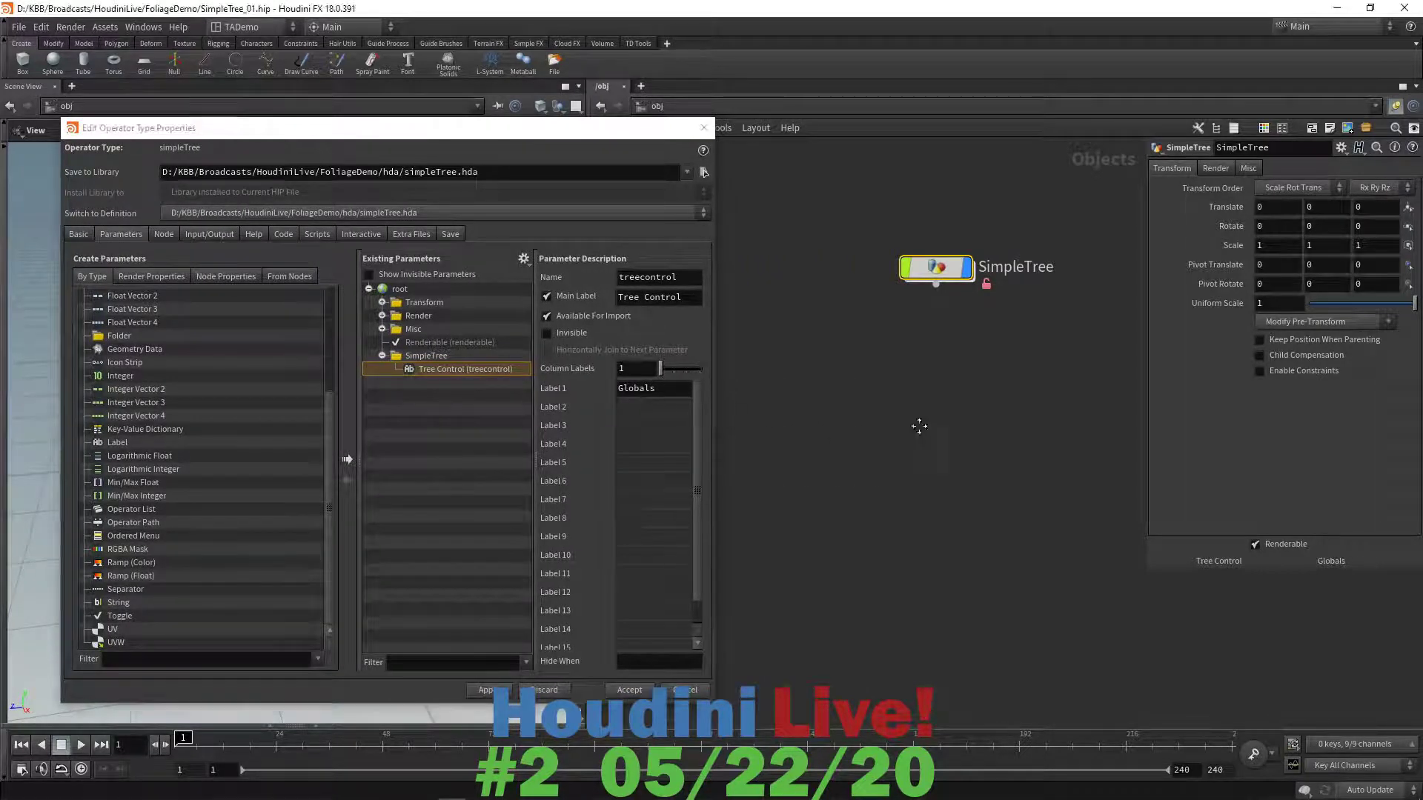
{"action": "middle_click_drag", "start_coordinate": [914, 425], "coordinate": [974, 443]}
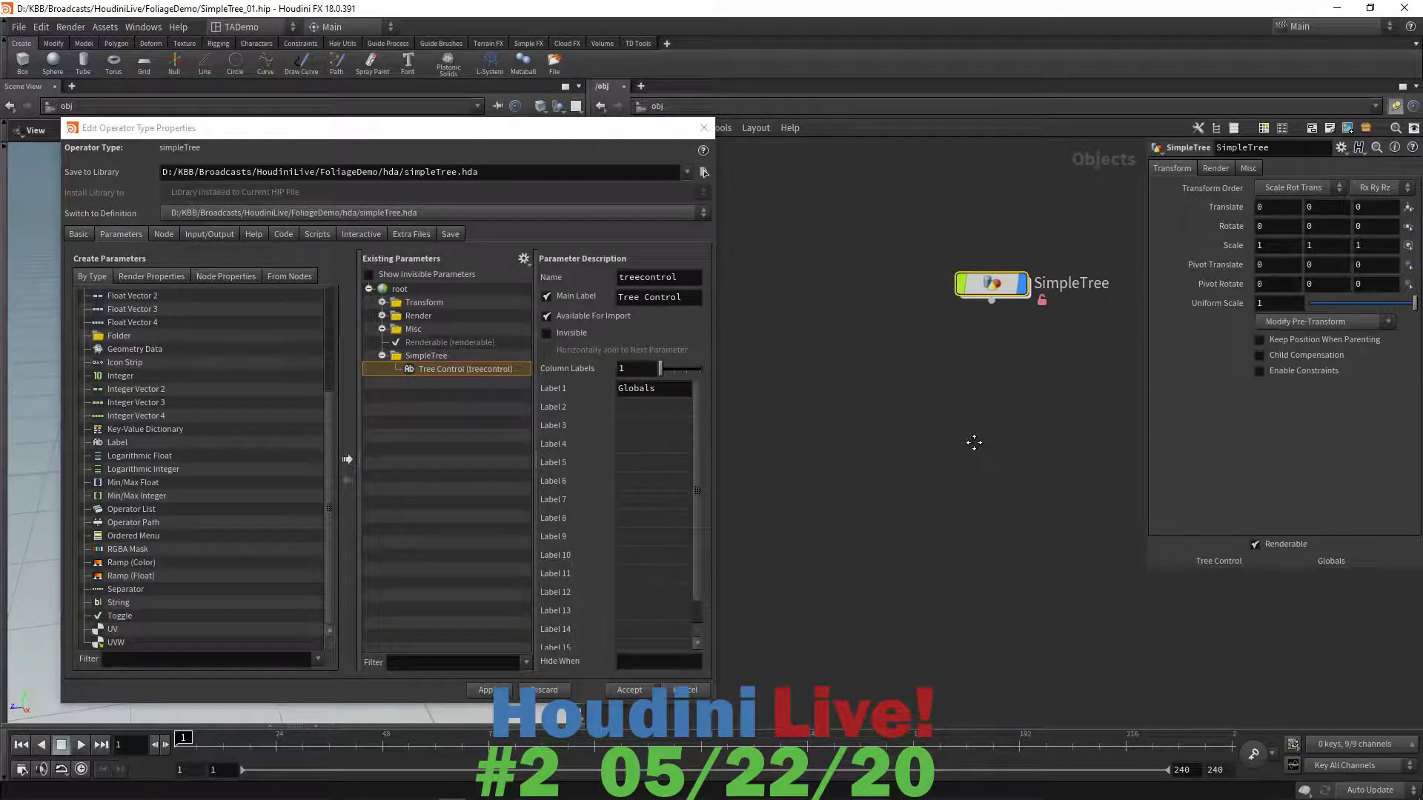
{"action": "double_click", "coordinate": [999, 286]}
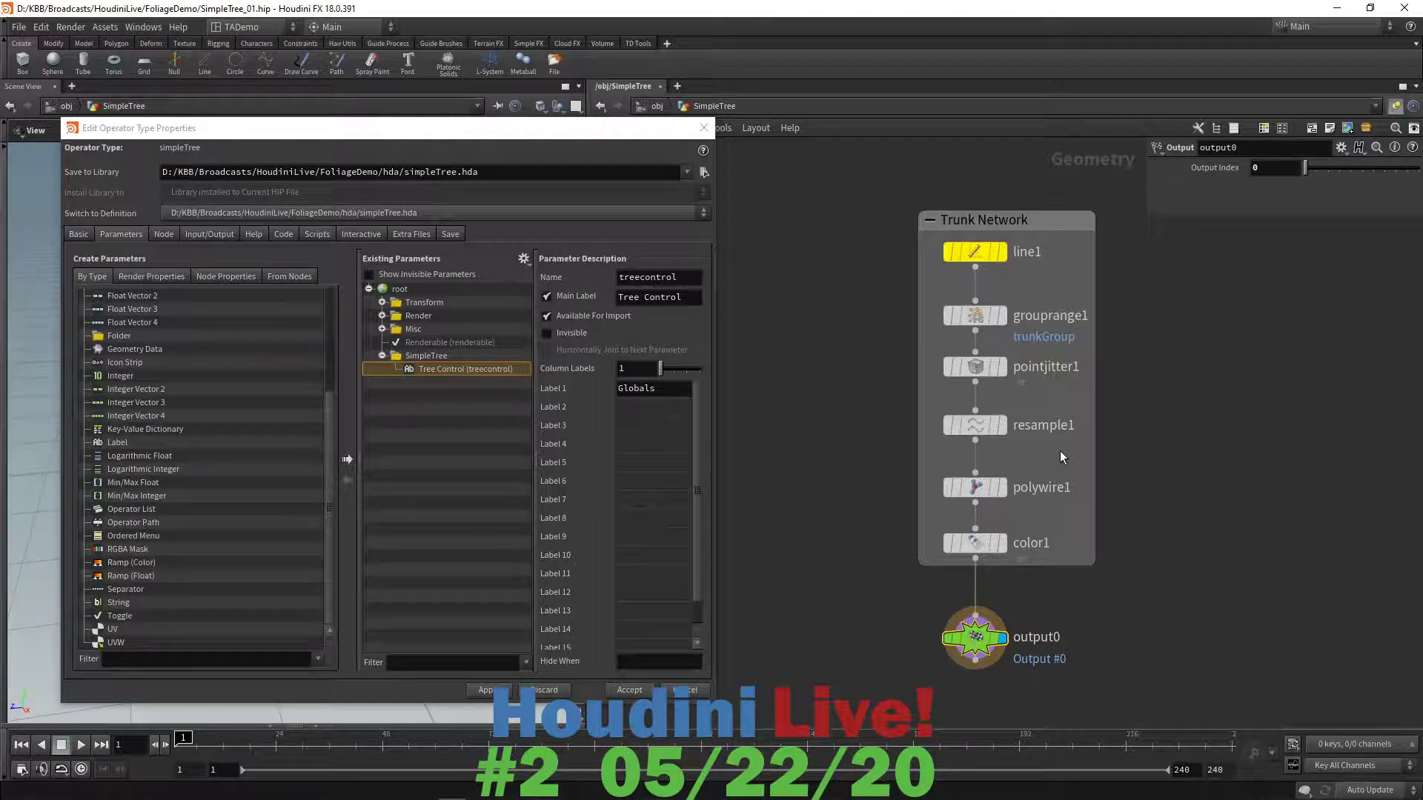
- Promote pointjitter1's Seed and color1's Color parameters into the asset's SimpleTree folder
{"action": "mouse_move", "coordinate": [970, 371]}
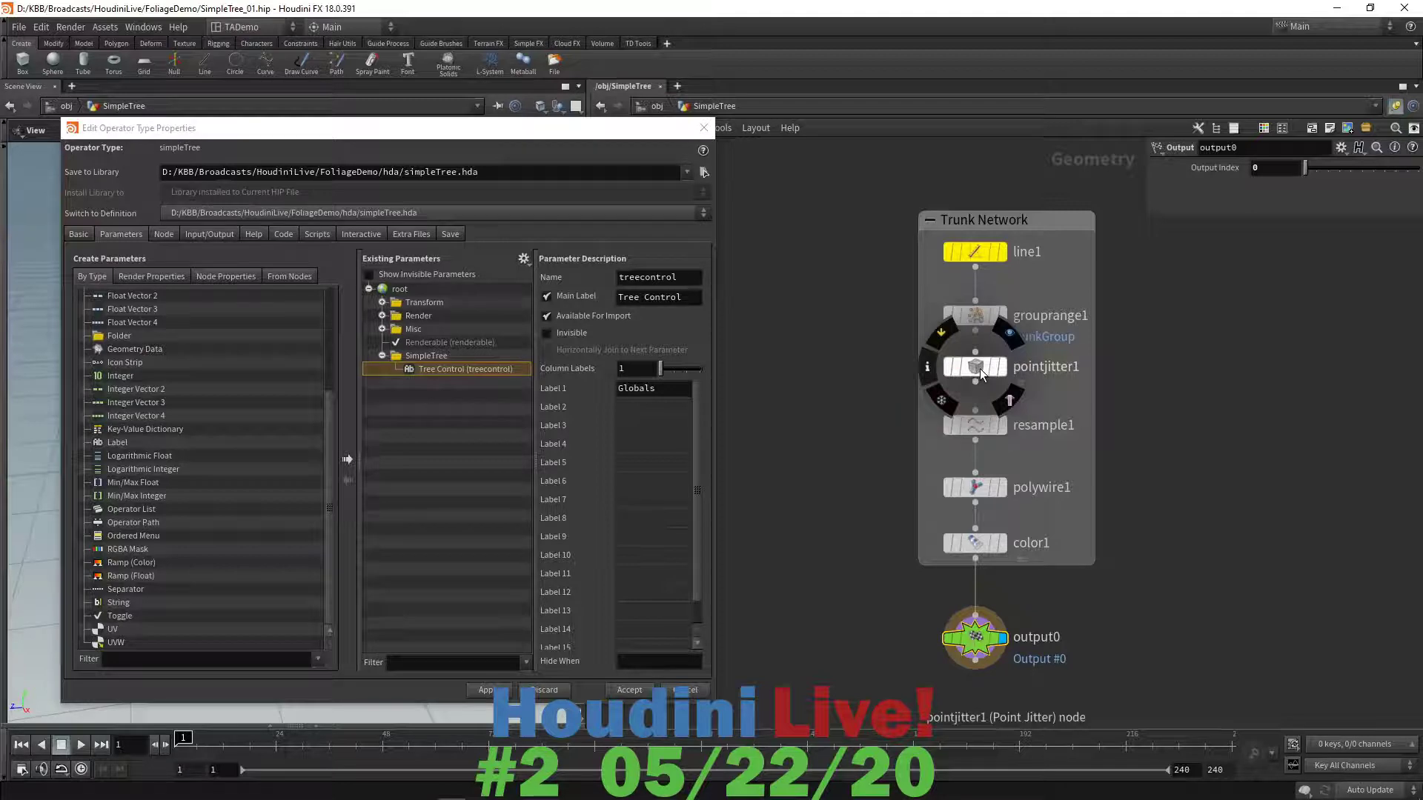
{"action": "left_click", "coordinate": [977, 368]}
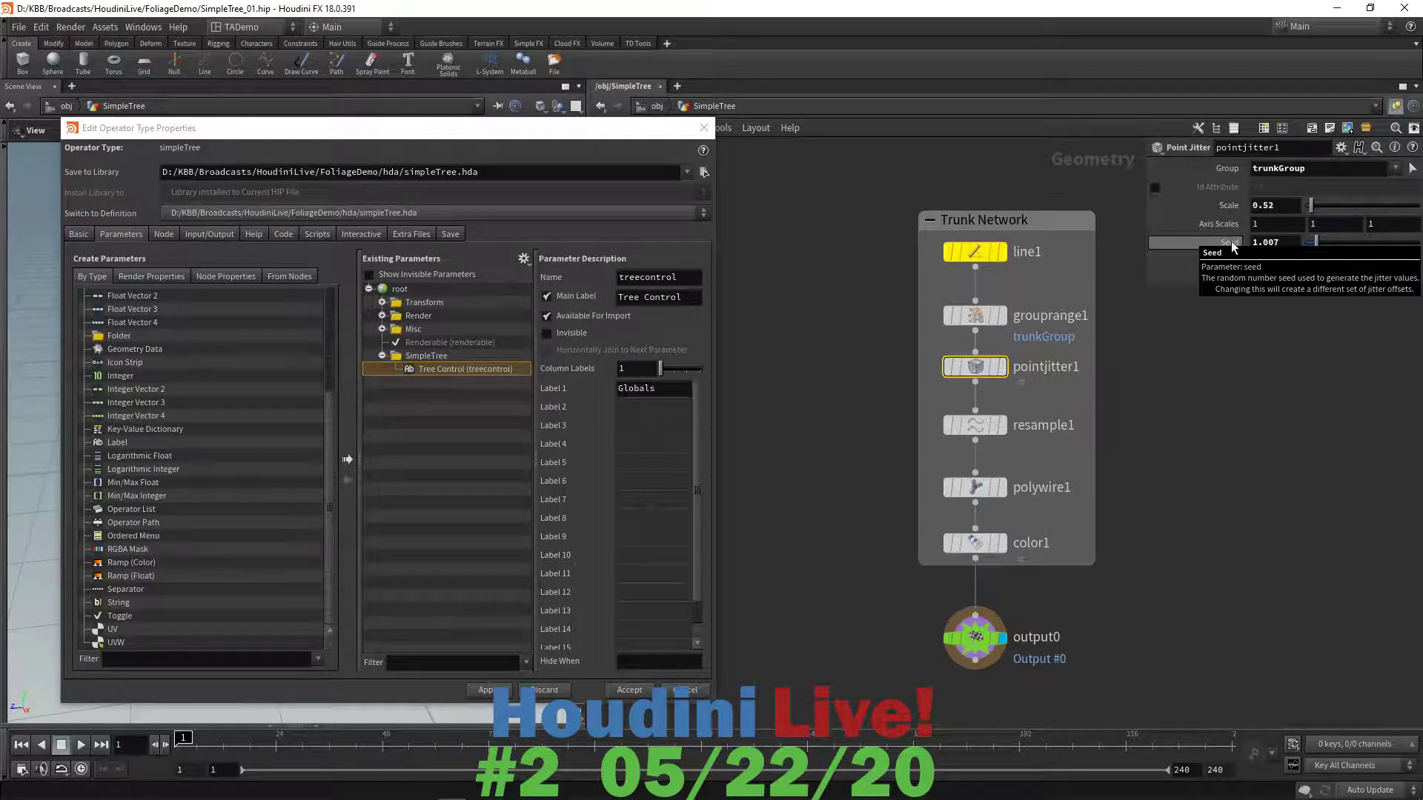
{"action": "left_click_drag", "start_coordinate": [566, 364], "coordinate": [416, 356]}
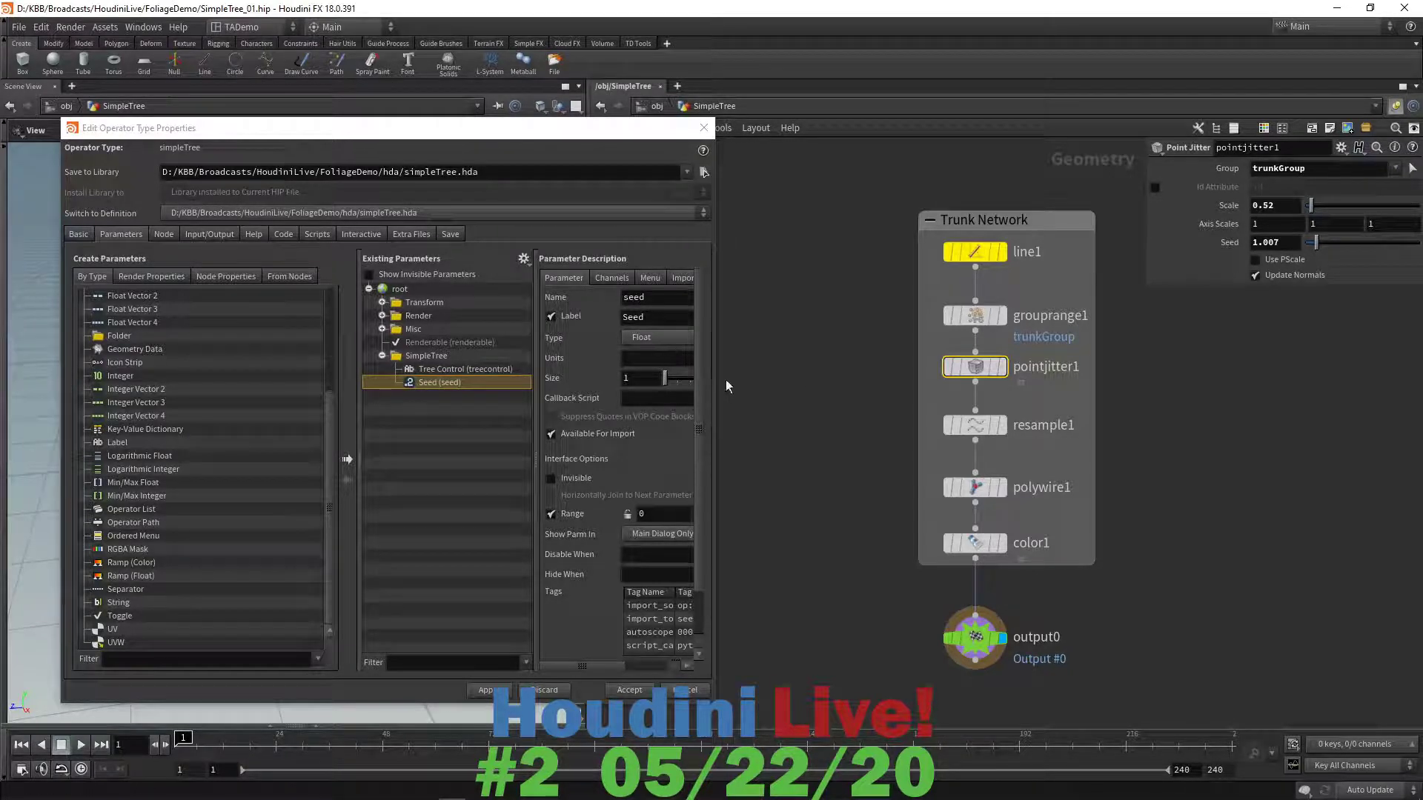
{"action": "mouse_move", "coordinate": [984, 375]}
{"action": "left_click", "coordinate": [977, 546]}
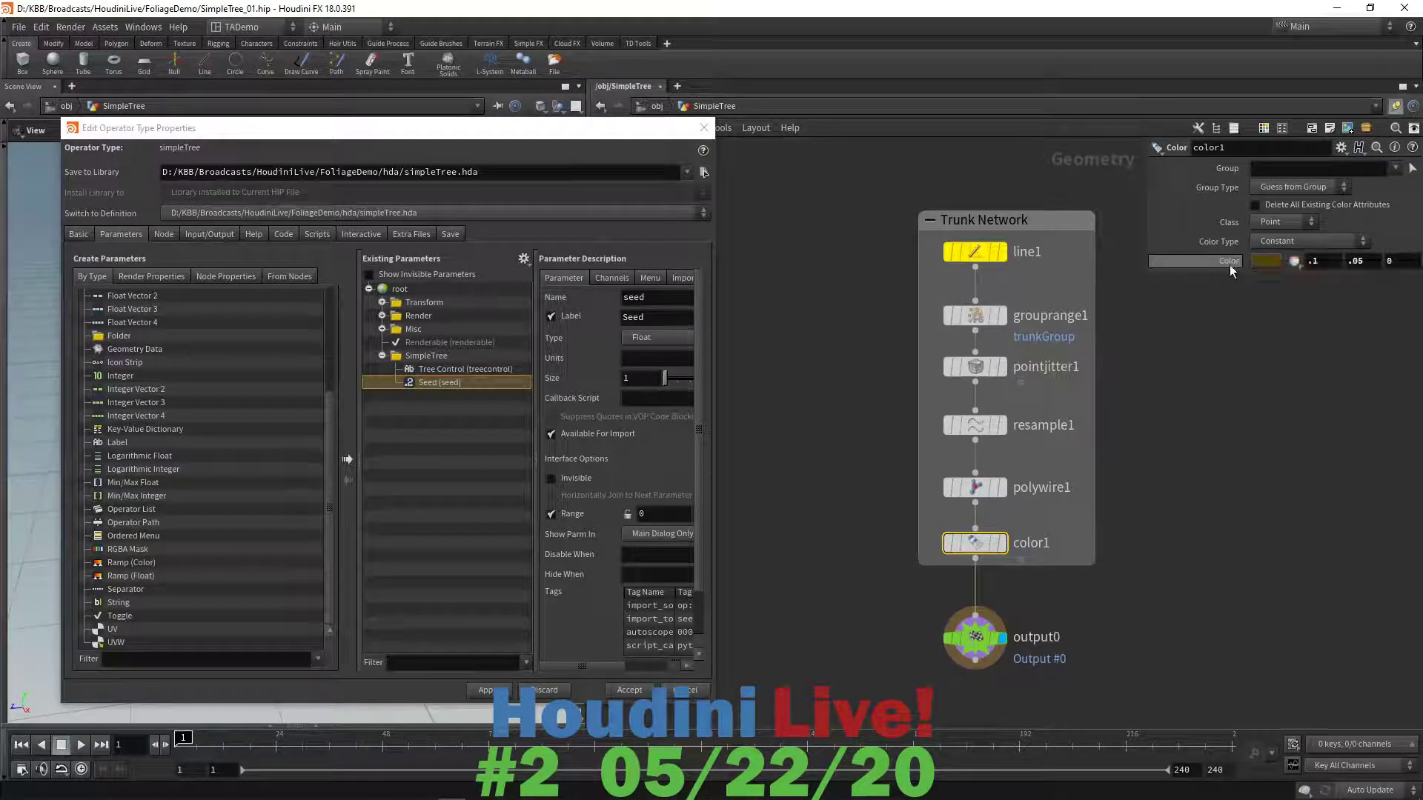
{"action": "left_click_drag", "start_coordinate": [441, 383], "coordinate": [423, 358]}
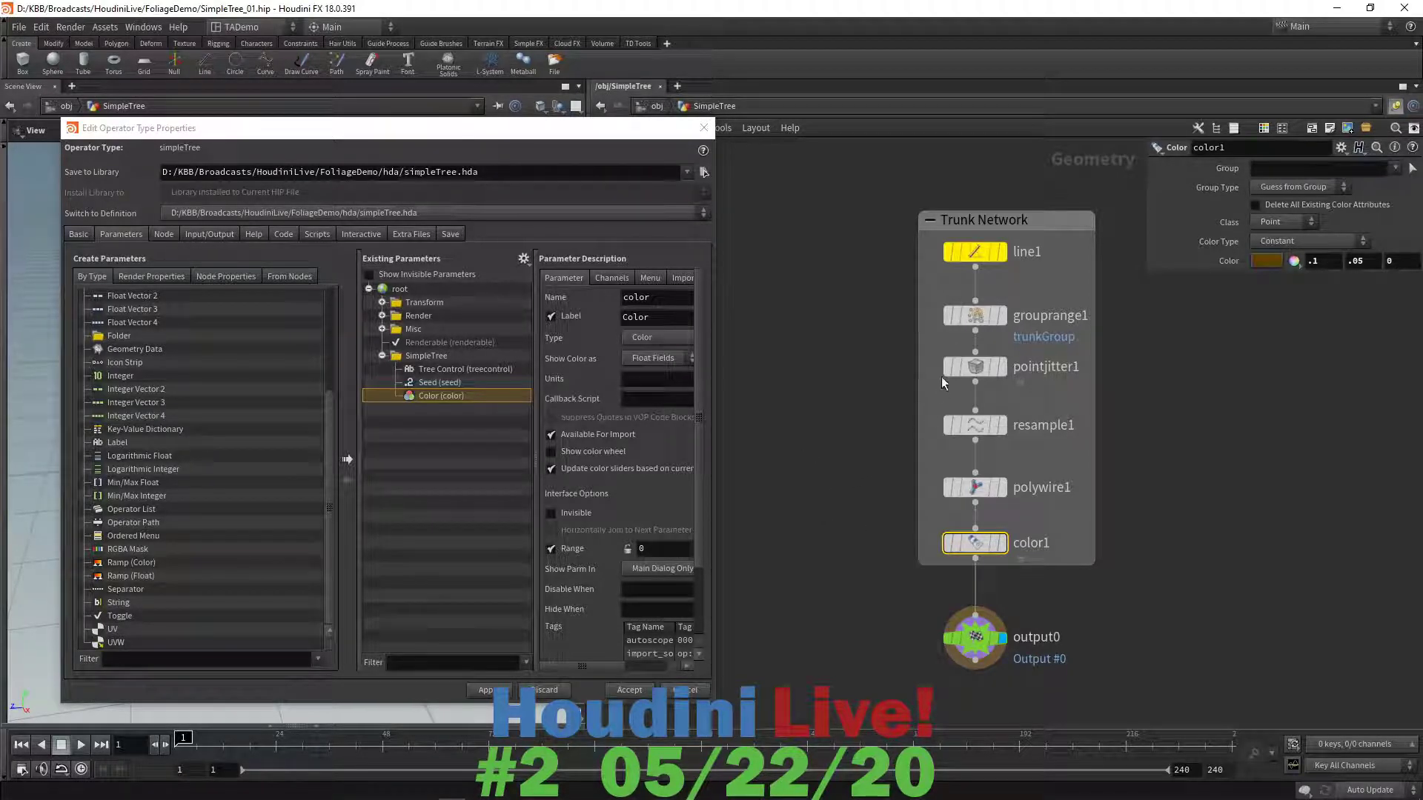
- Promote line1's Points parameter and place it inside the SimpleTree folder
{"action": "left_click", "coordinate": [975, 251]}
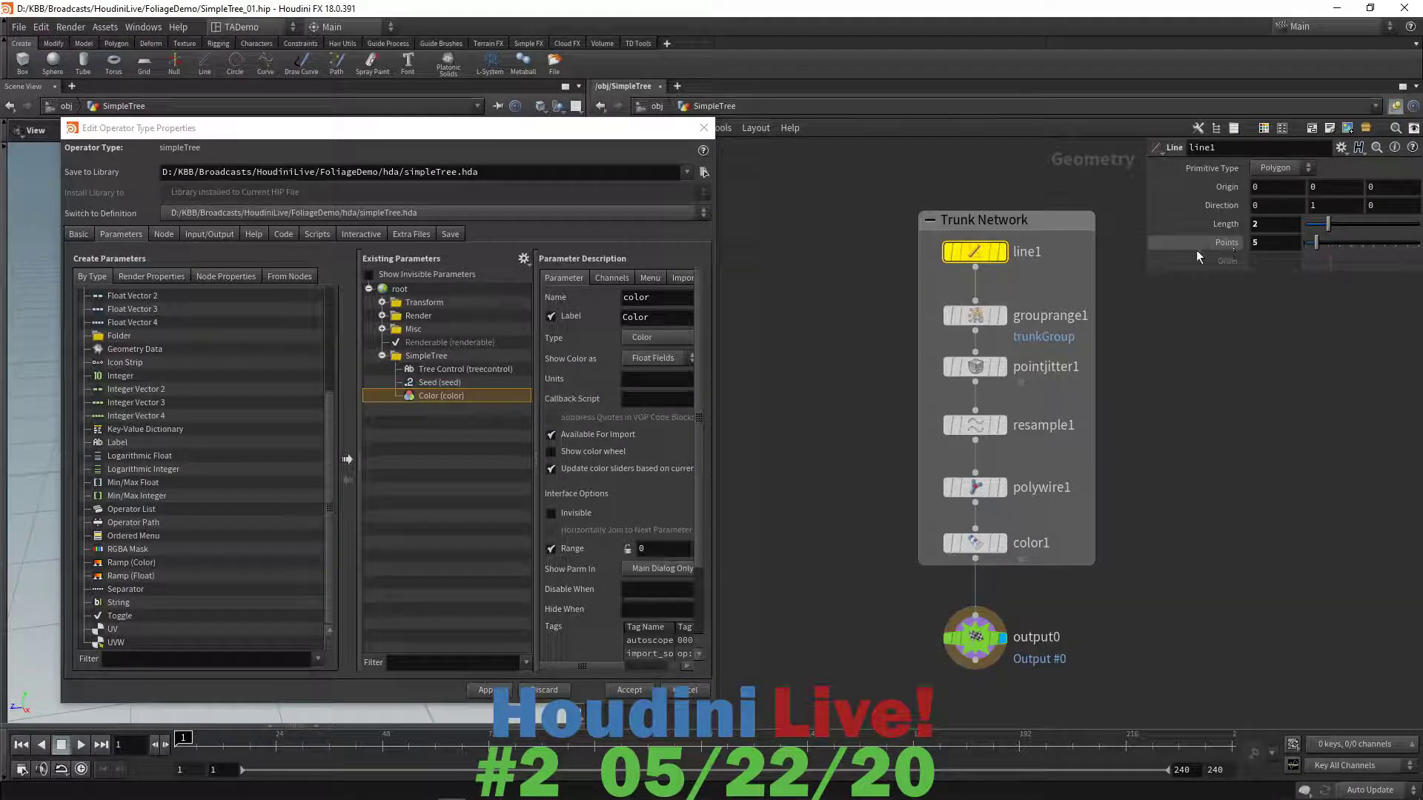
{"action": "left_click_drag", "start_coordinate": [503, 350], "coordinate": [431, 351]}
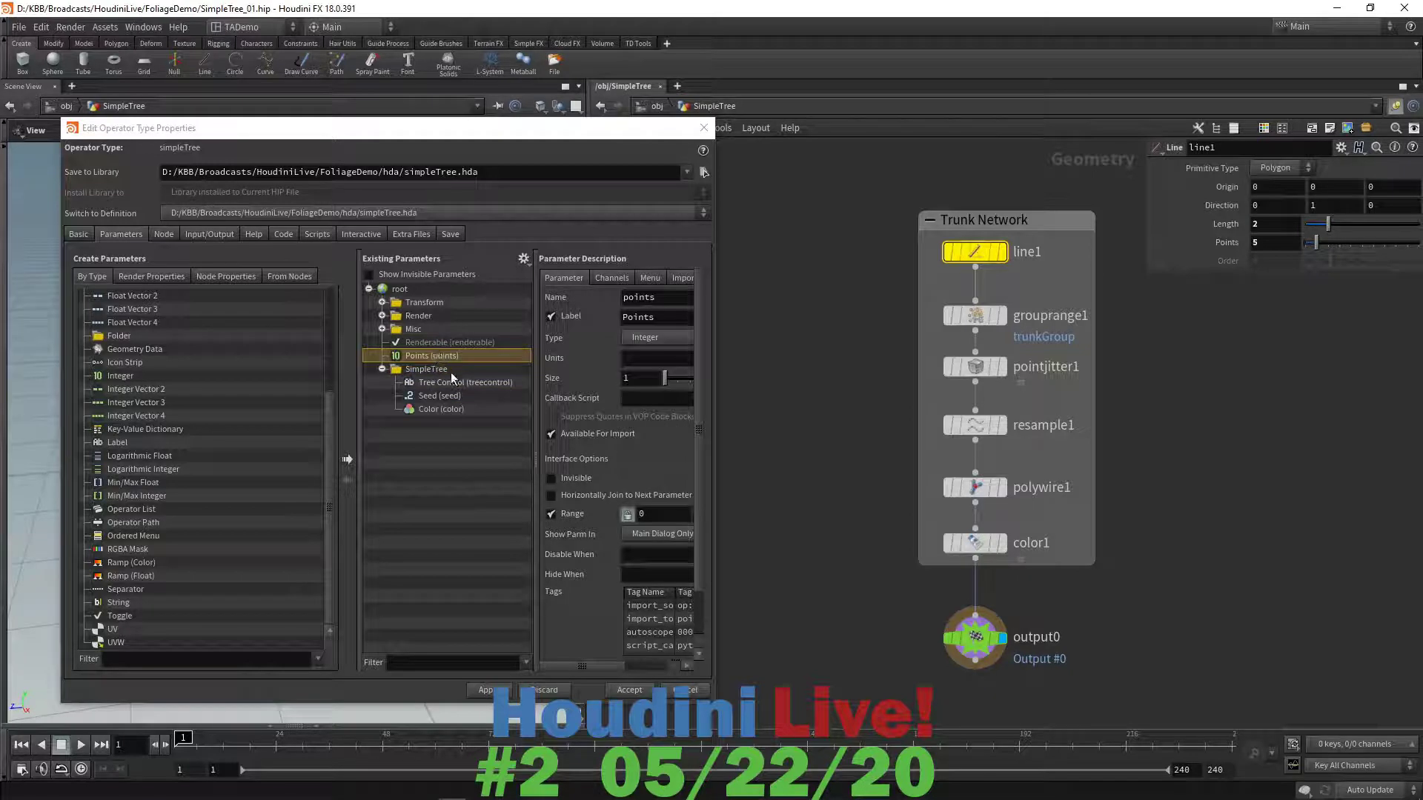
{"action": "key", "text": "ctrl+z"}
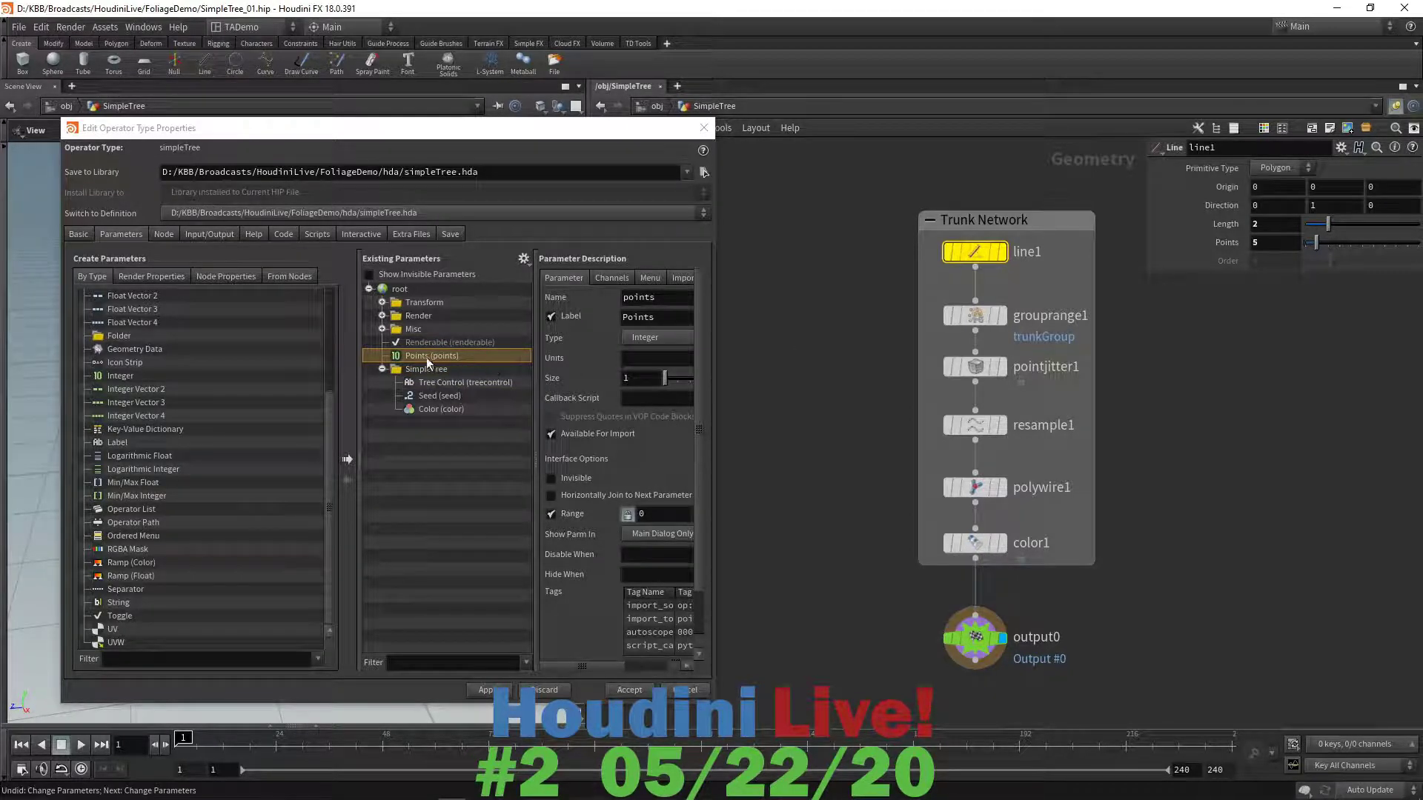
{"action": "mouse_move", "coordinate": [421, 356]}
{"action": "left_mouse_down"}
{"action": "mouse_move", "coordinate": [415, 382]}
{"action": "mouse_move", "coordinate": [429, 361]}
{"action": "mouse_move", "coordinate": [434, 370]}
{"action": "left_mouse_up"}
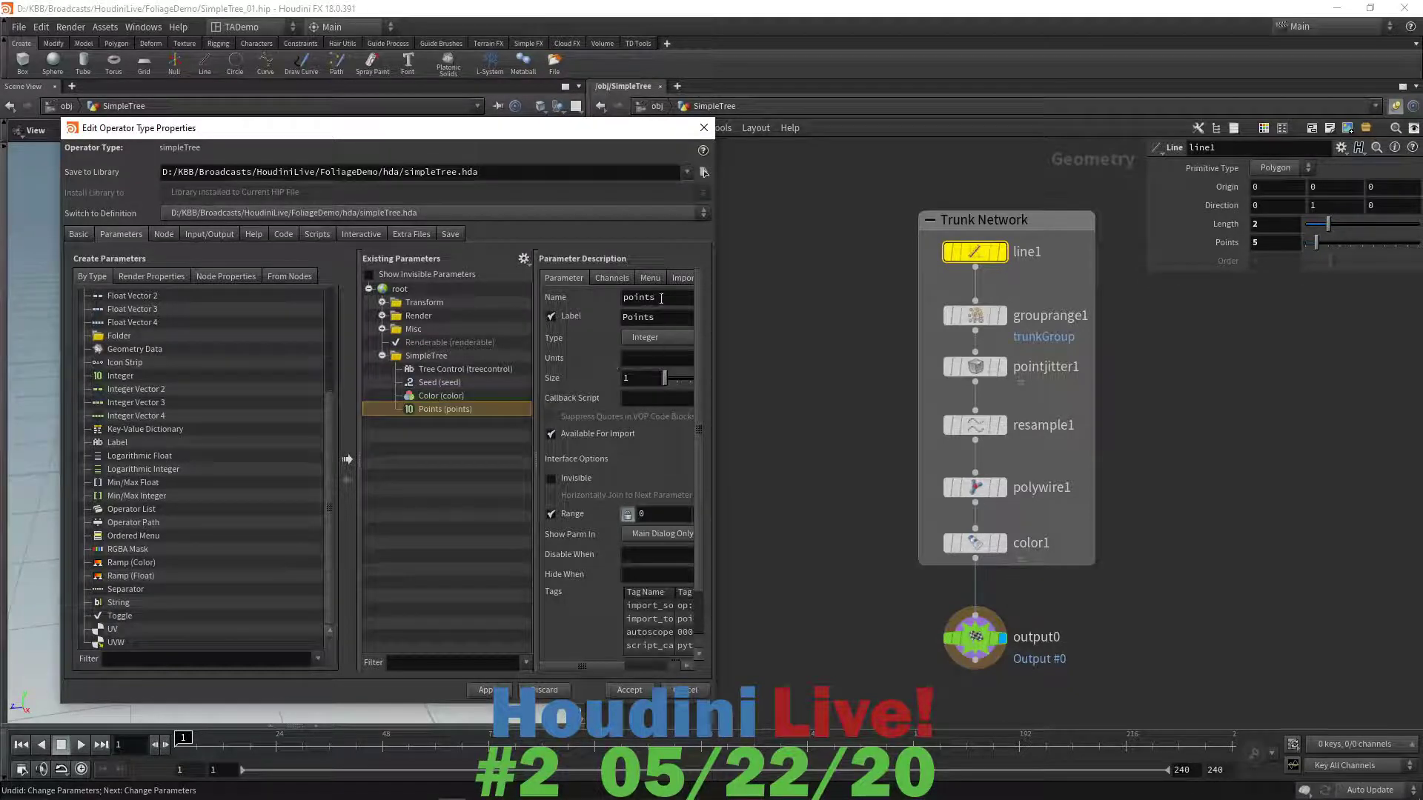
- Rename the promoted Points parameter to twstiness and label it Twistiness
{"action": "left_click_drag", "start_coordinate": [661, 298], "coordinate": [612, 298]}
{"action": "type", "text": "twstiness"}
{"action": "key", "text": "Tab"}
{"action": "type", "text": "Twistiness"}
- Promote pointjitter1's Scale parameter into the SimpleTree folder and name it twistiAmount
{"action": "left_click", "coordinate": [982, 366]}
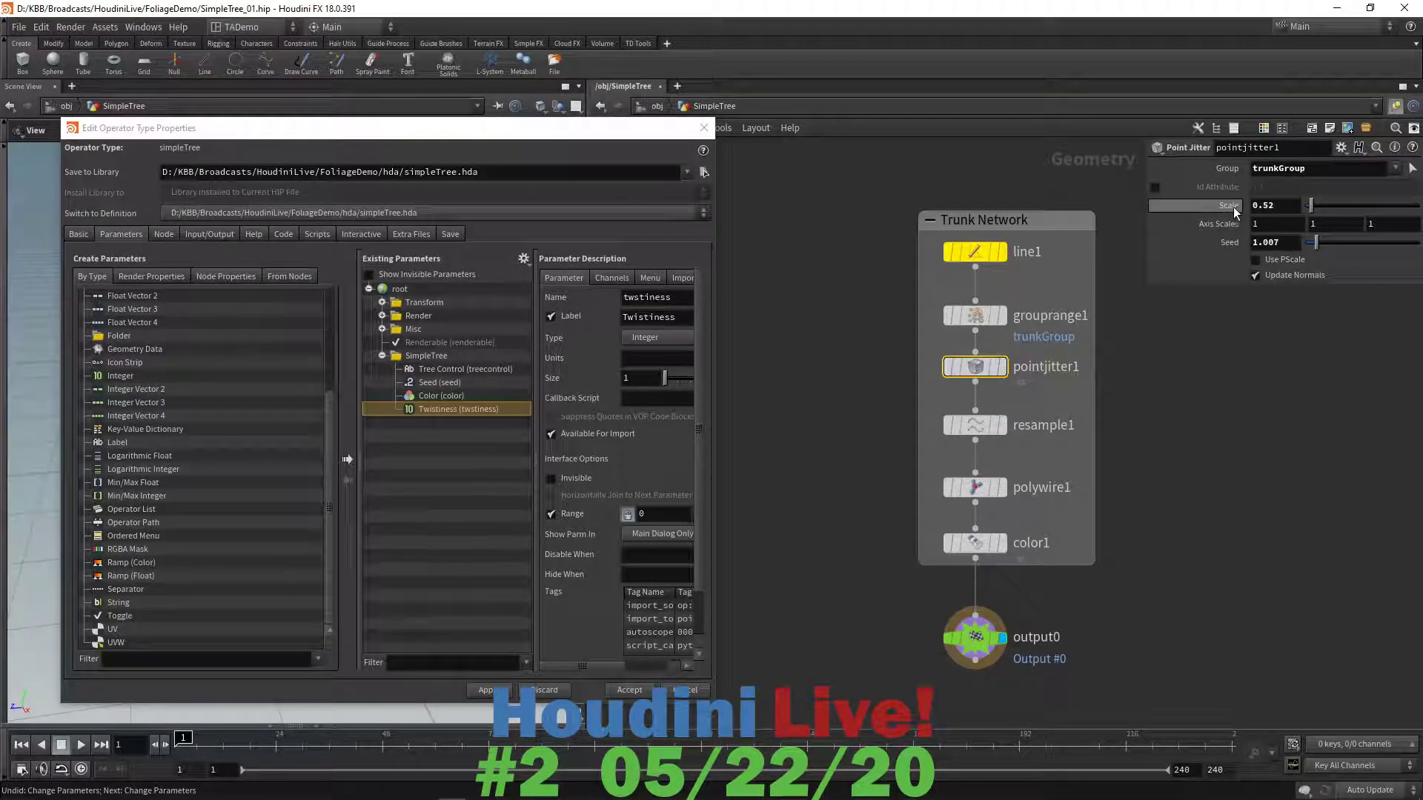
{"action": "left_click_drag", "start_coordinate": [570, 324], "coordinate": [428, 354]}
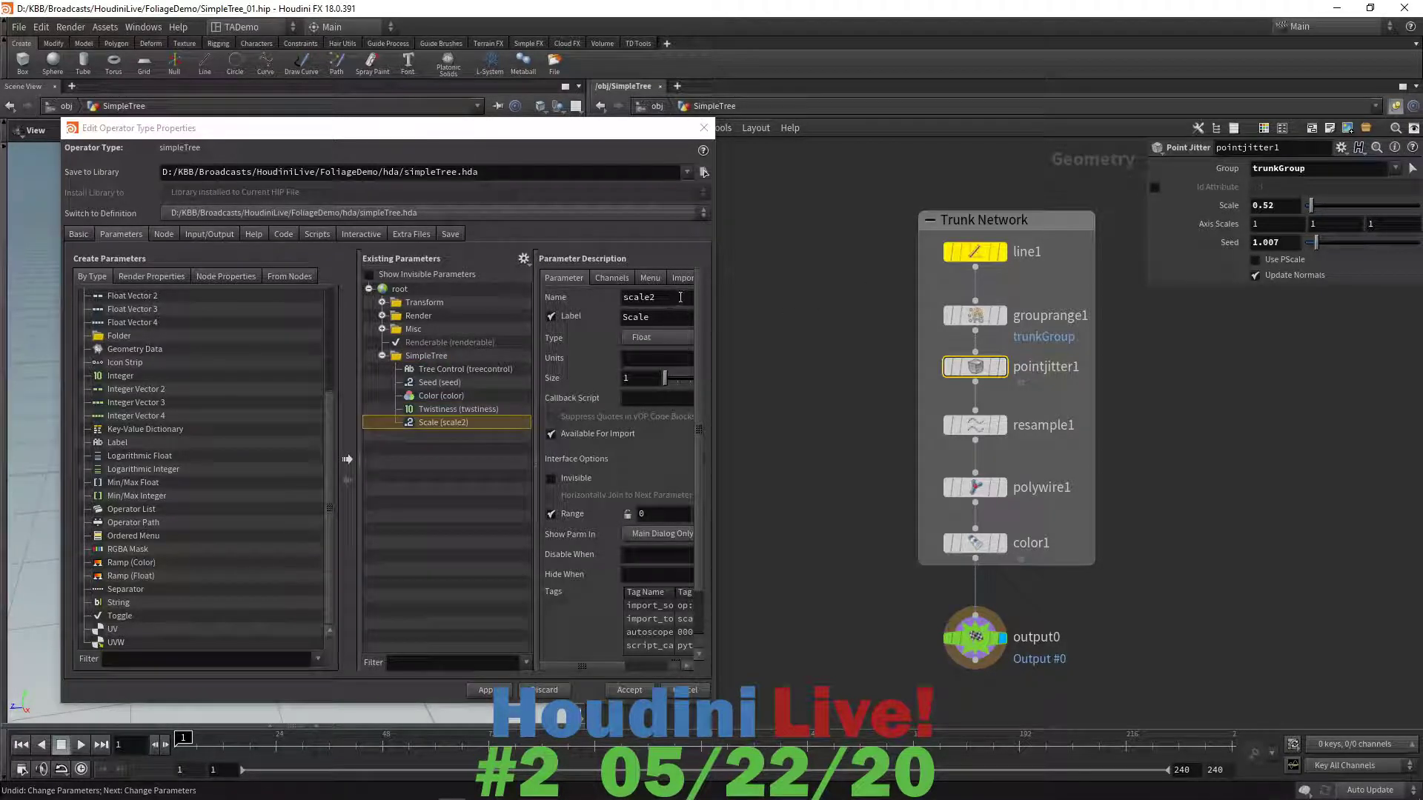
{"action": "double_click", "coordinate": [639, 297]}
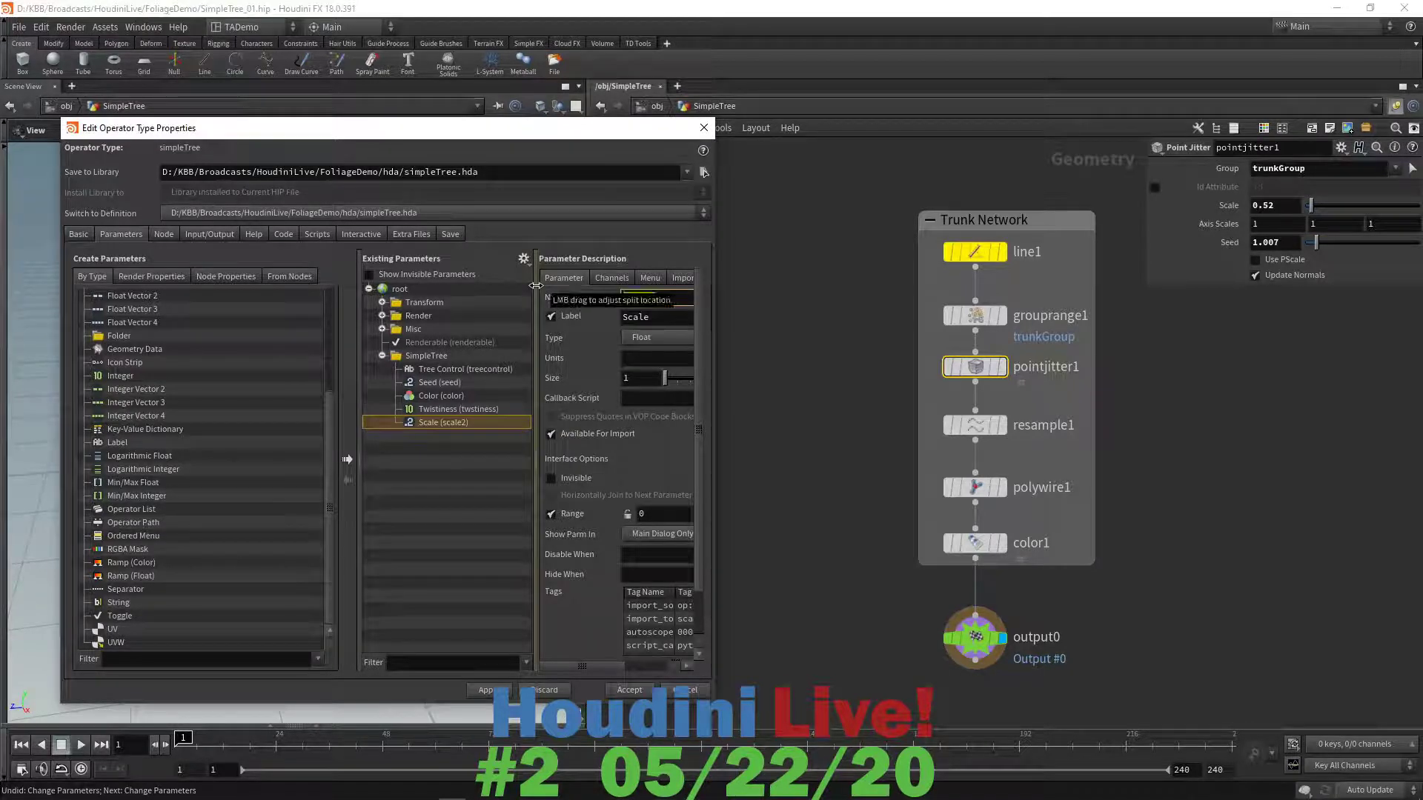
{"action": "type", "text": "ji"}
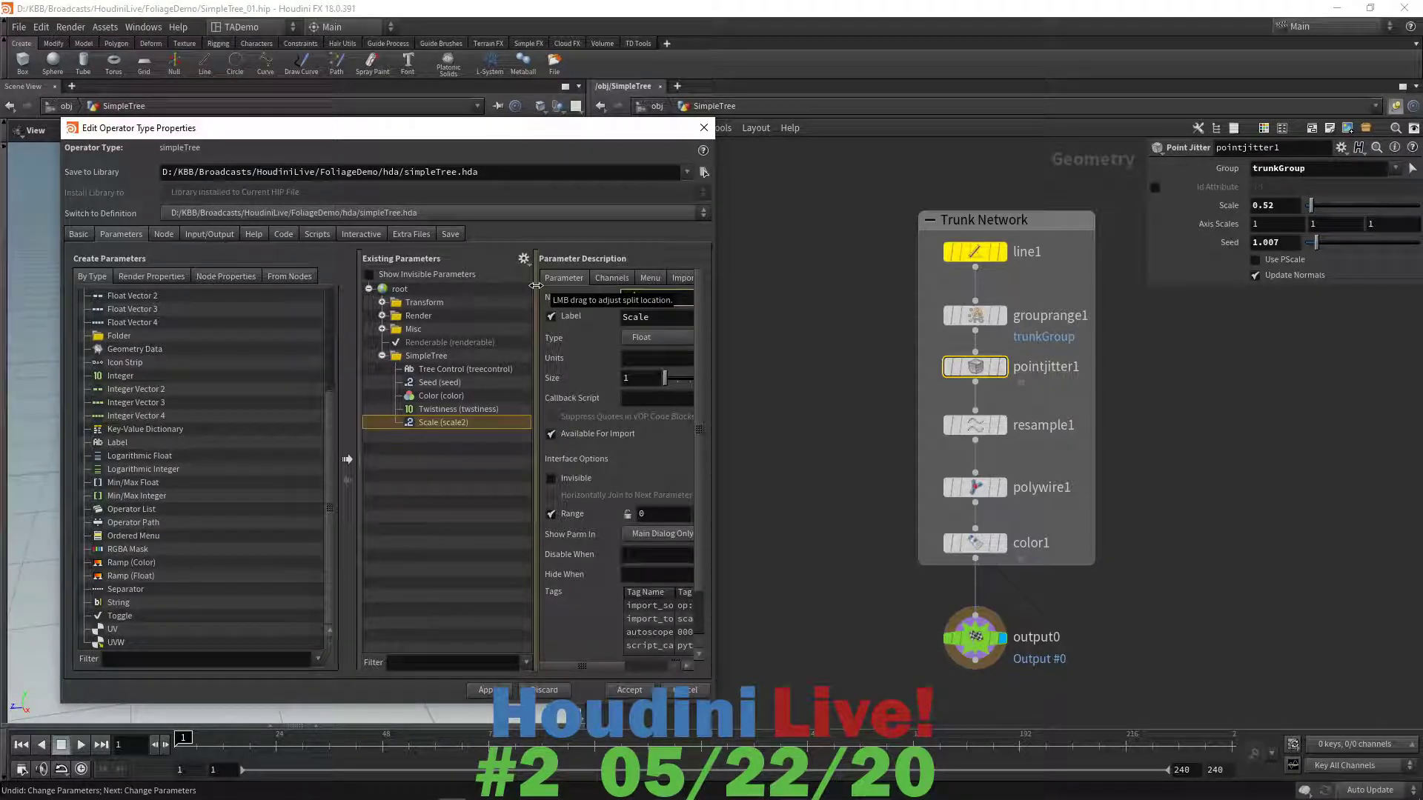
{"action": "type", "text": "stiAmount"}
{"action": "left_click", "coordinate": [649, 321]}
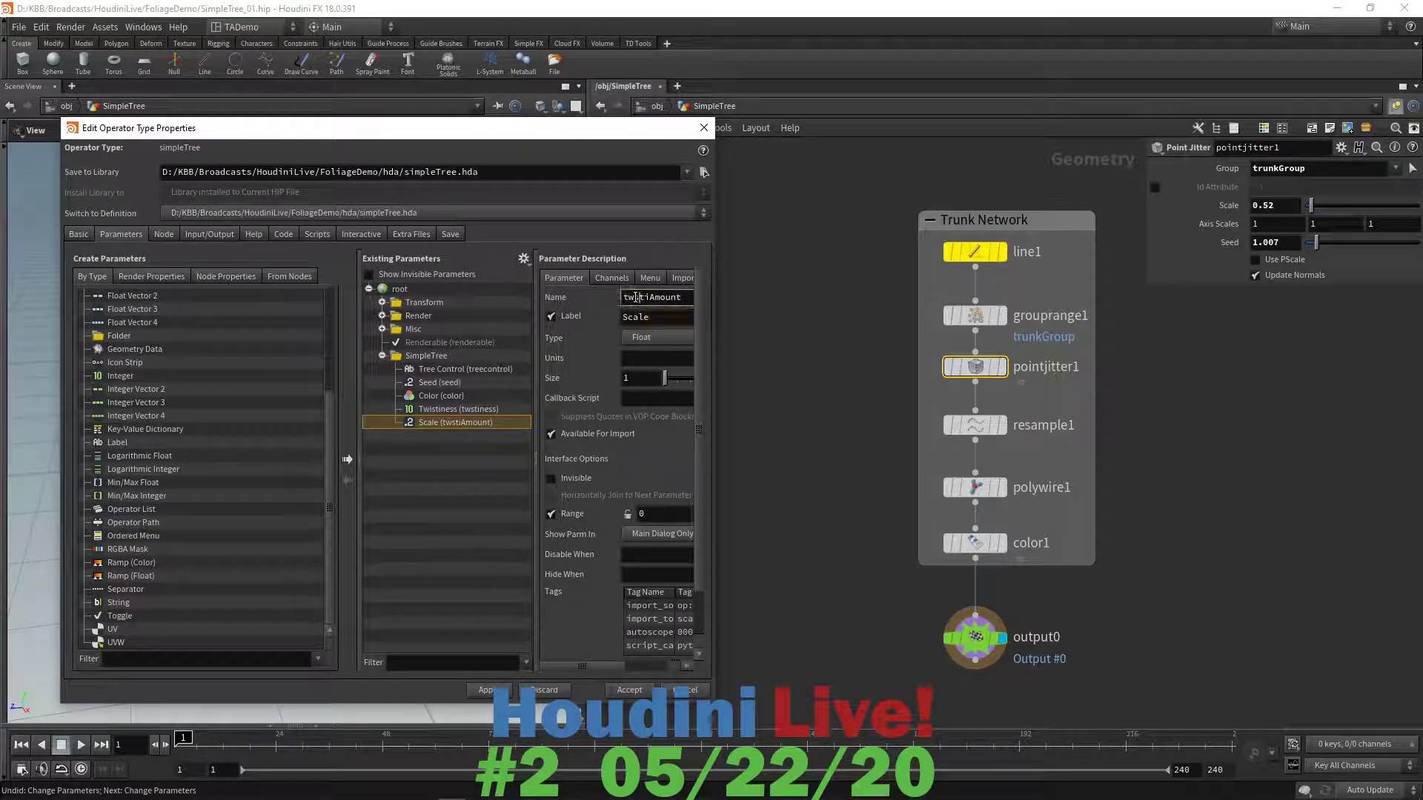
{"action": "left_click", "coordinate": [641, 297]}
{"action": "key", "text": "Left"}
{"action": "type", "text": "i"}
{"action": "key", "text": "Tab"}
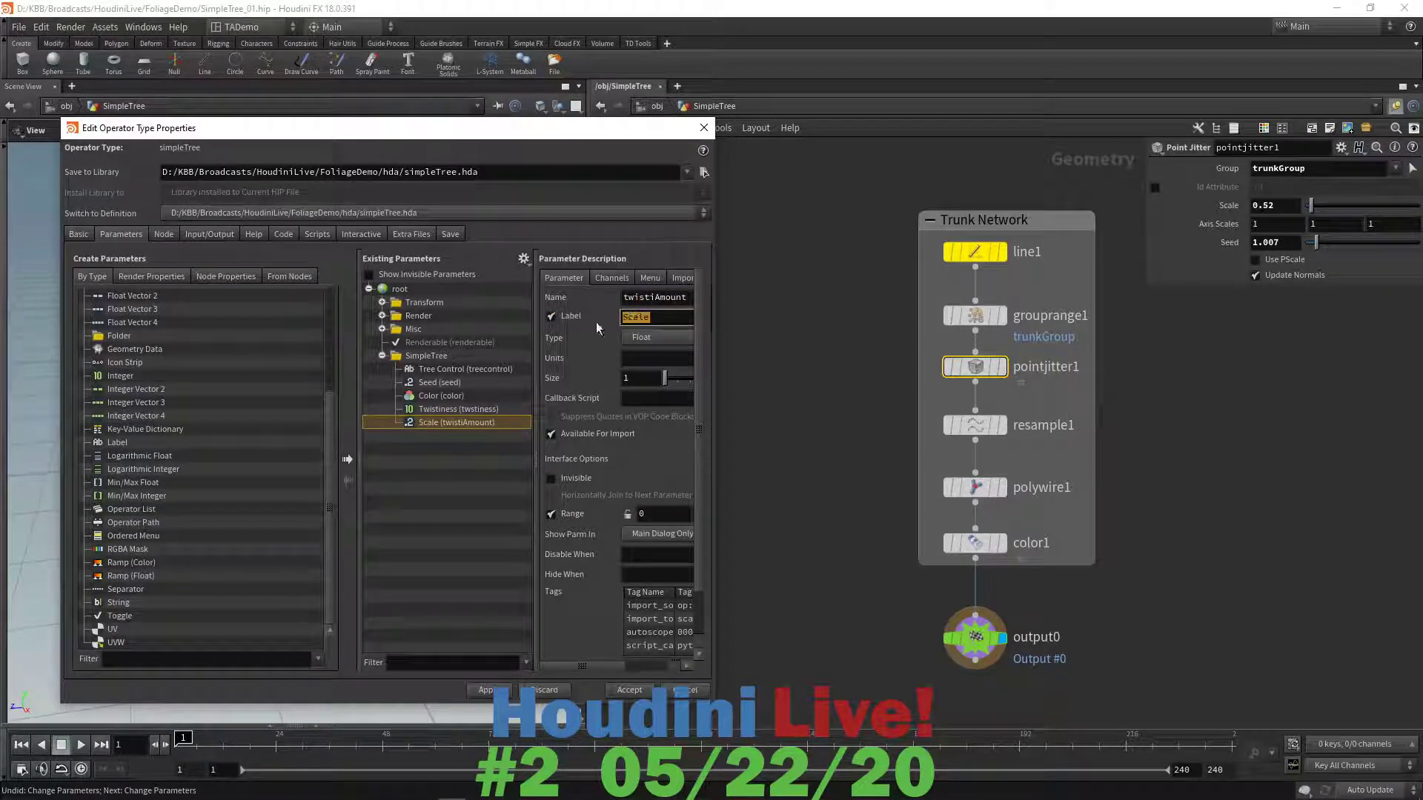
- Label the twistiAmount parameter Twisty Amount, apply the asset's changes while leaving modified instances unchanged, and close its type properties
{"action": "type", "text": "Twist"}
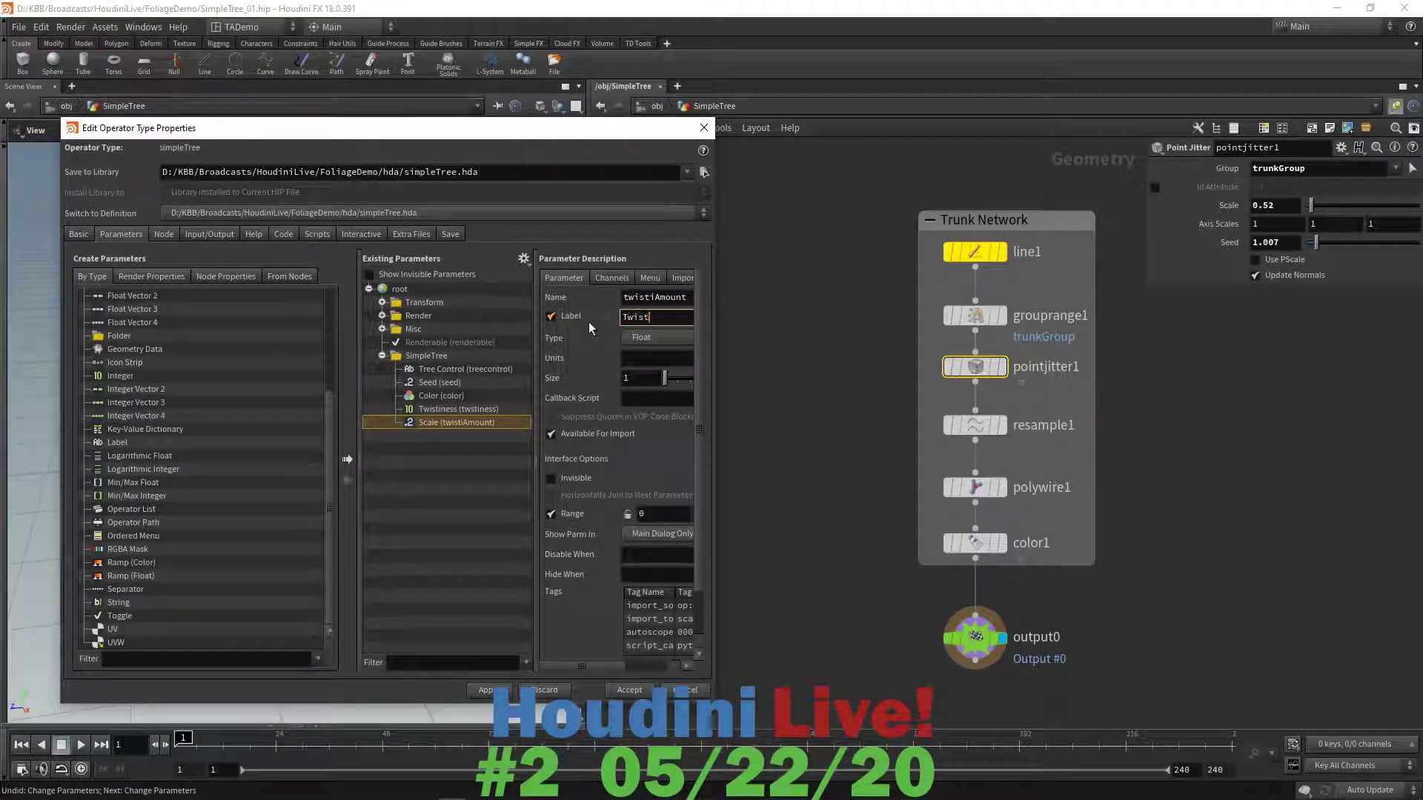
{"action": "type", "text": "y Amount"}
{"action": "left_click", "coordinate": [485, 690]}
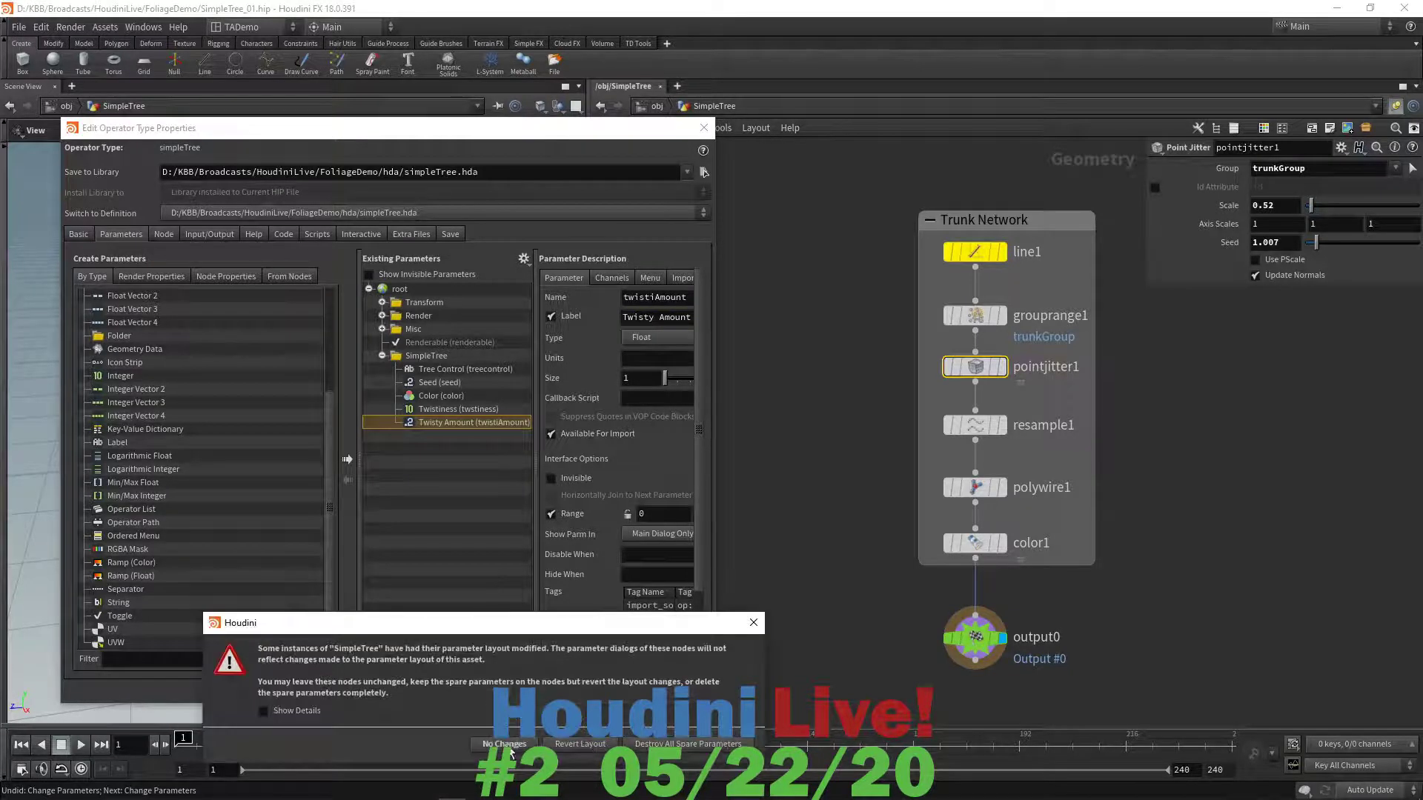
{"action": "left_click", "coordinate": [511, 753]}
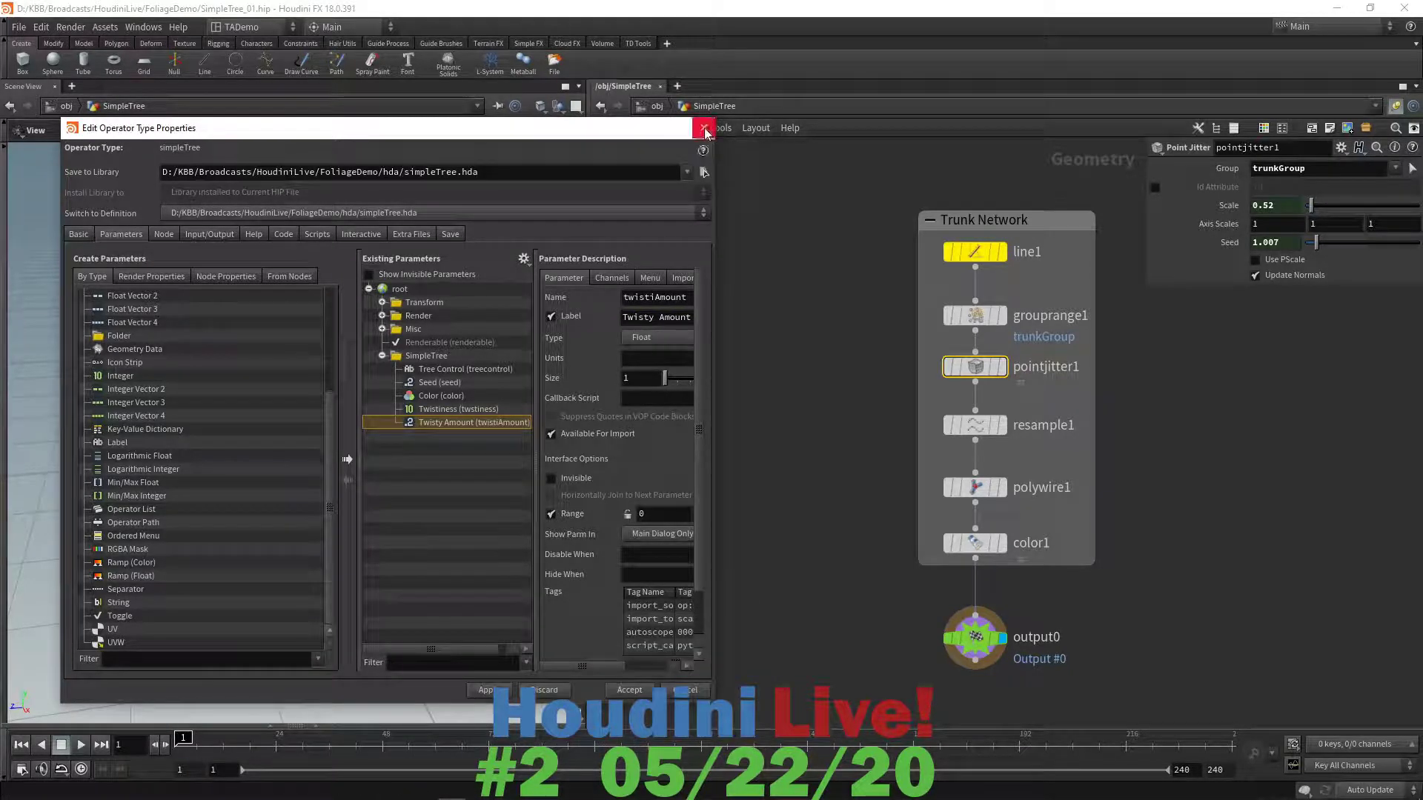
{"action": "left_click", "coordinate": [705, 130]}
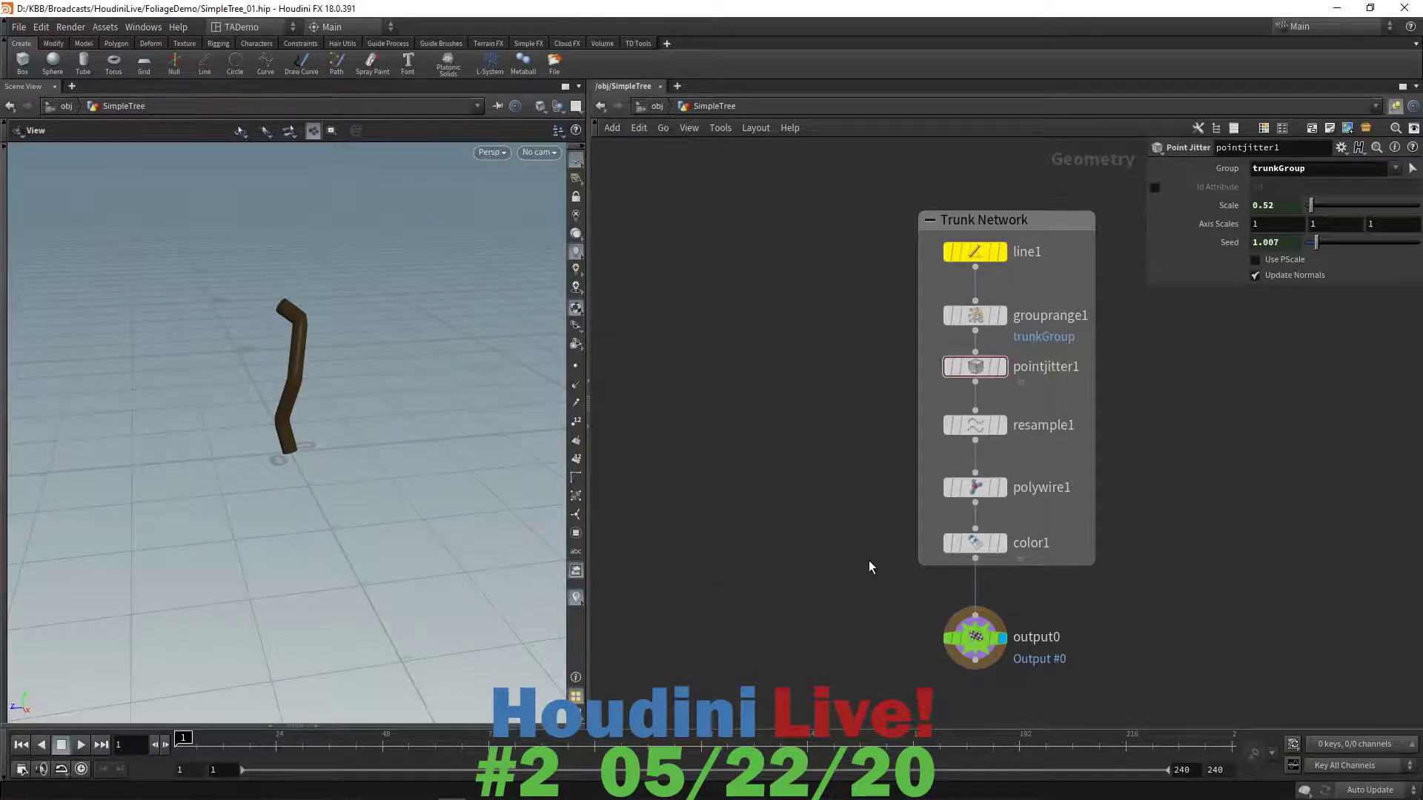
- At object level, lighten SimpleTree's Color to value 0.284 and saturation 0.81
{"action": "key", "text": "u"}
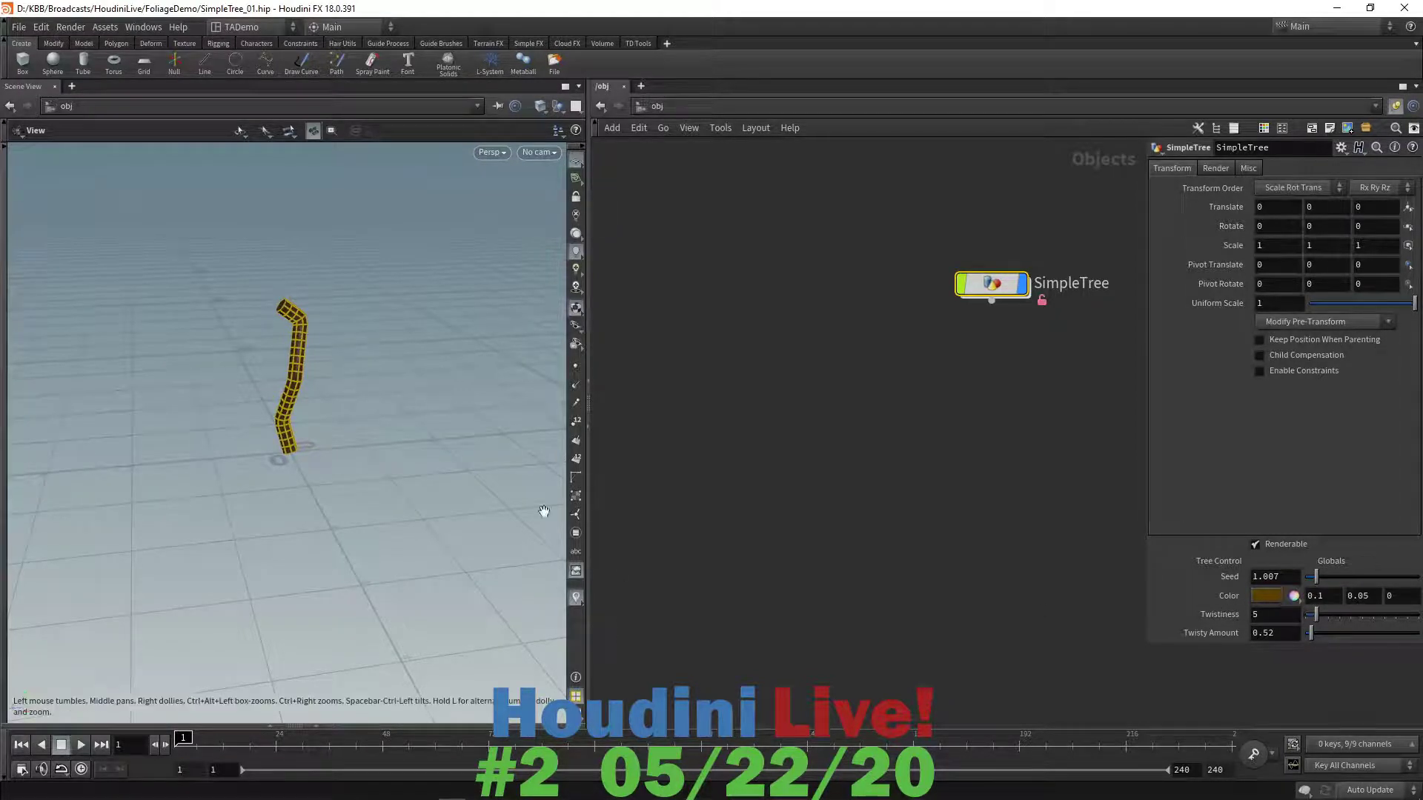
{"action": "left_click", "coordinate": [712, 456]}
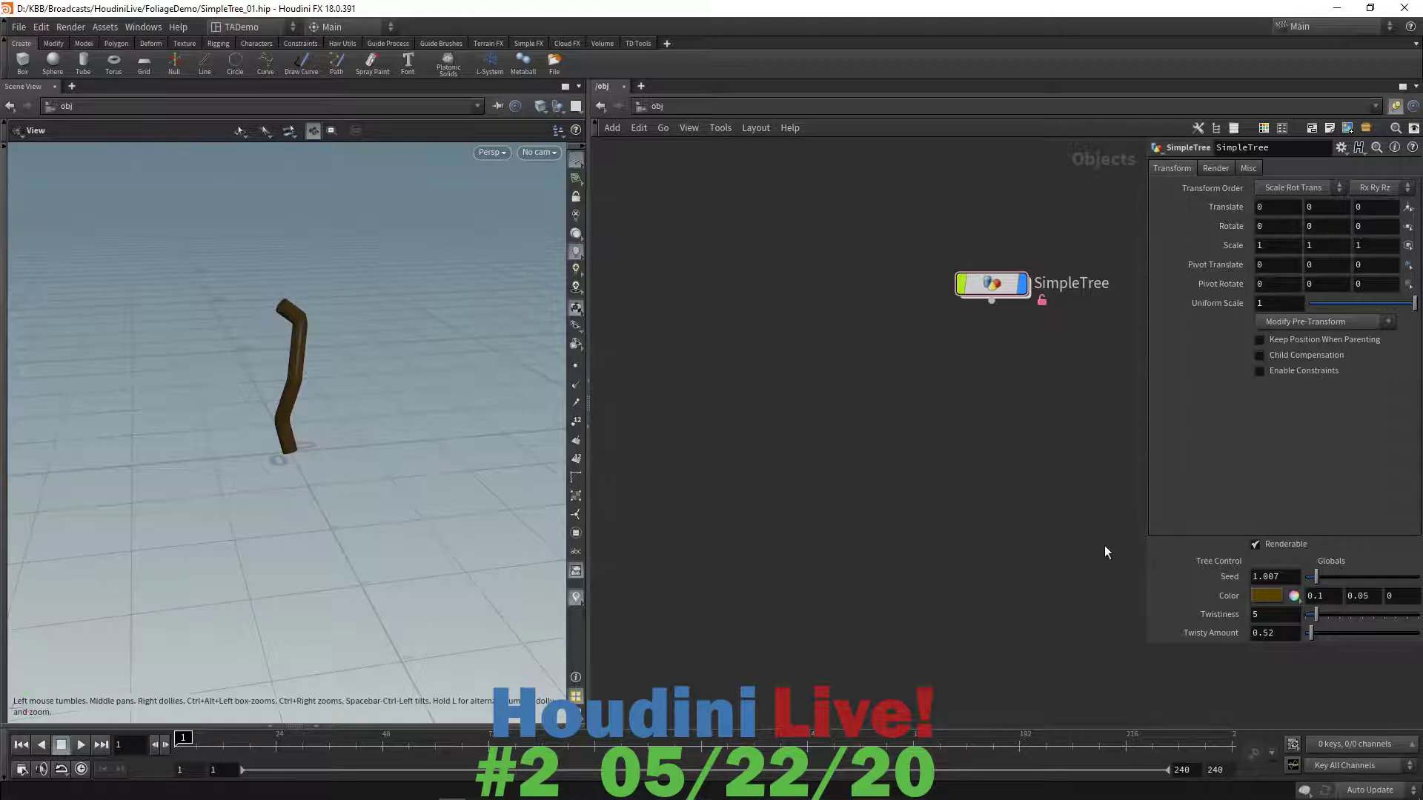
{"action": "left_click", "coordinate": [1267, 595]}
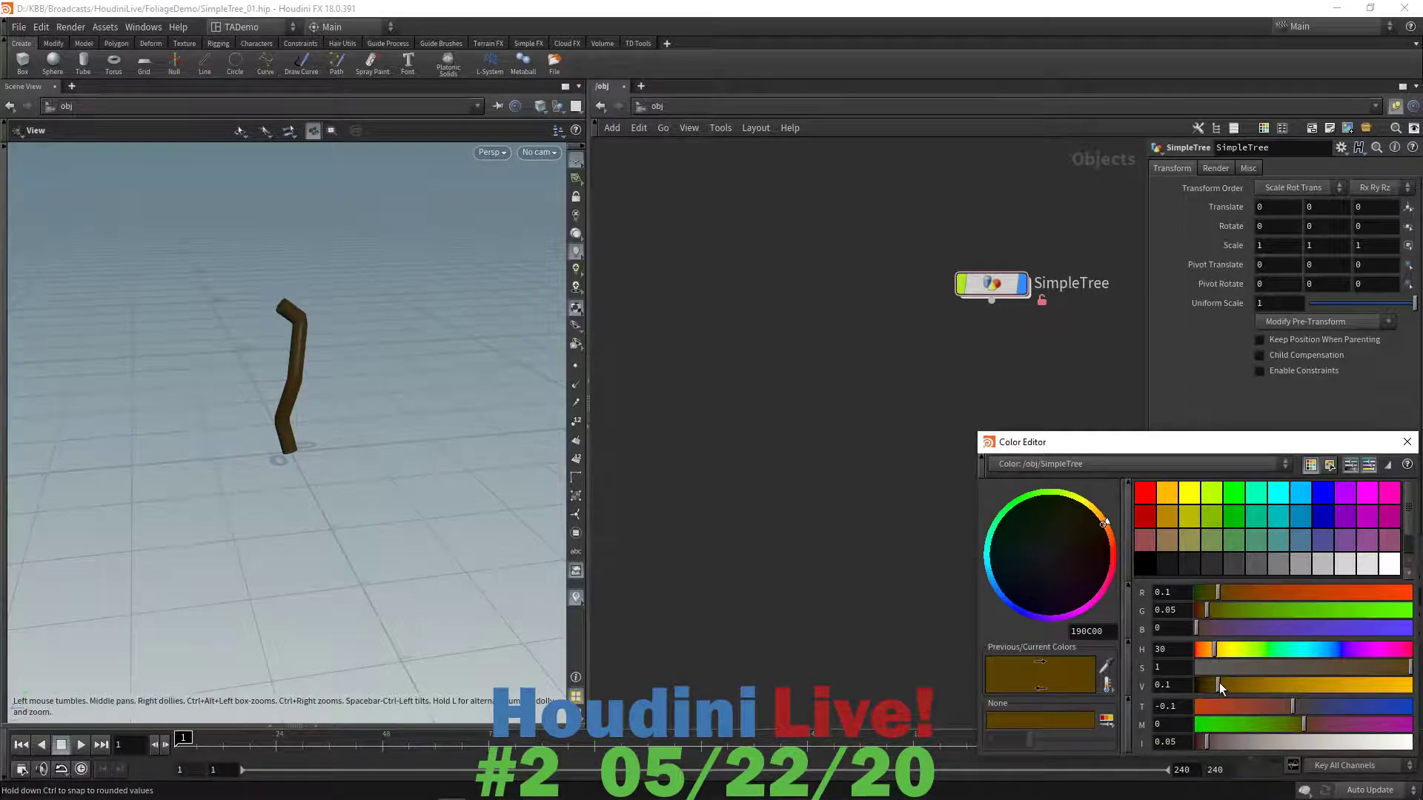
{"action": "left_click_drag", "start_coordinate": [1219, 682], "coordinate": [1230, 683]}
{"action": "left_click_drag", "start_coordinate": [1243, 686], "coordinate": [1257, 687]}
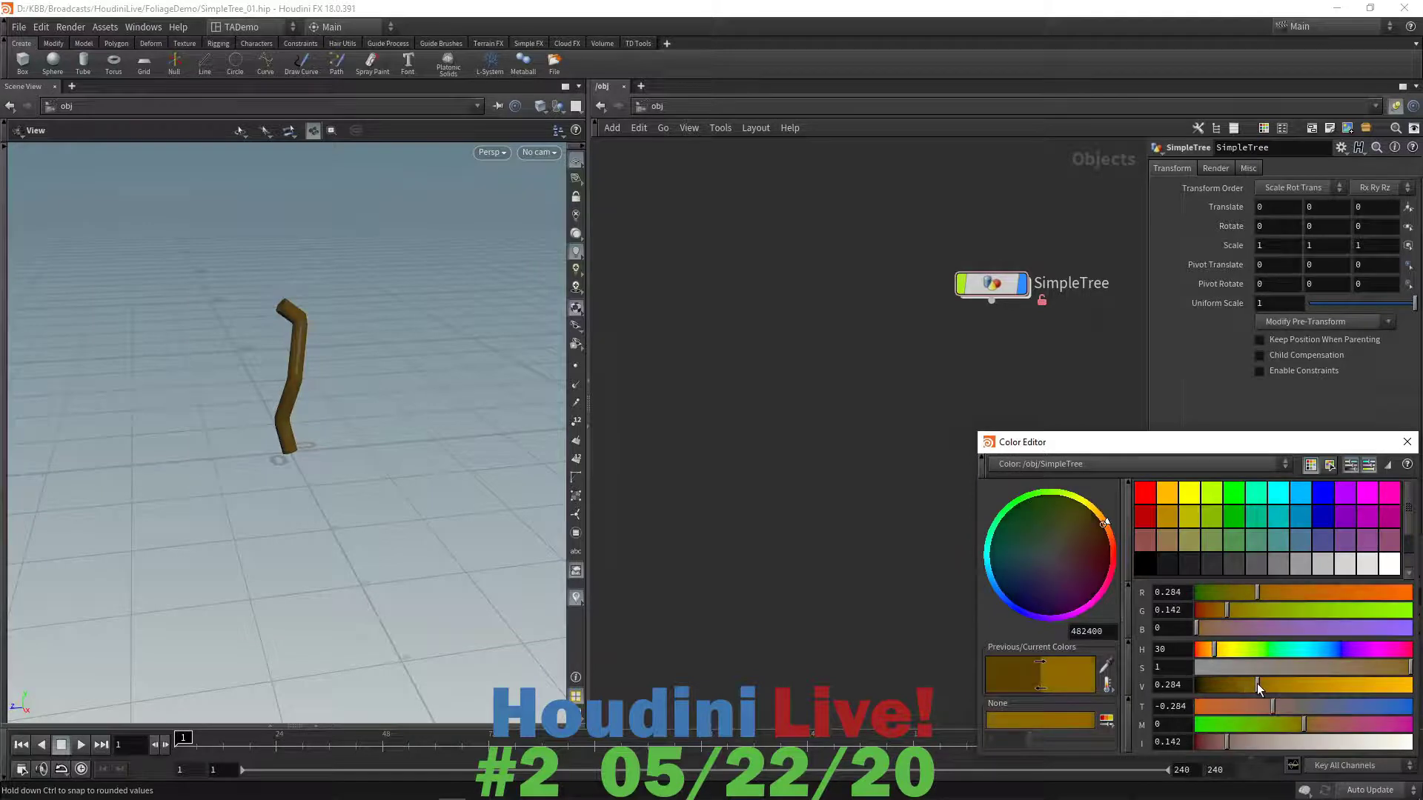
{"action": "left_click_drag", "start_coordinate": [1393, 667], "coordinate": [1370, 676]}
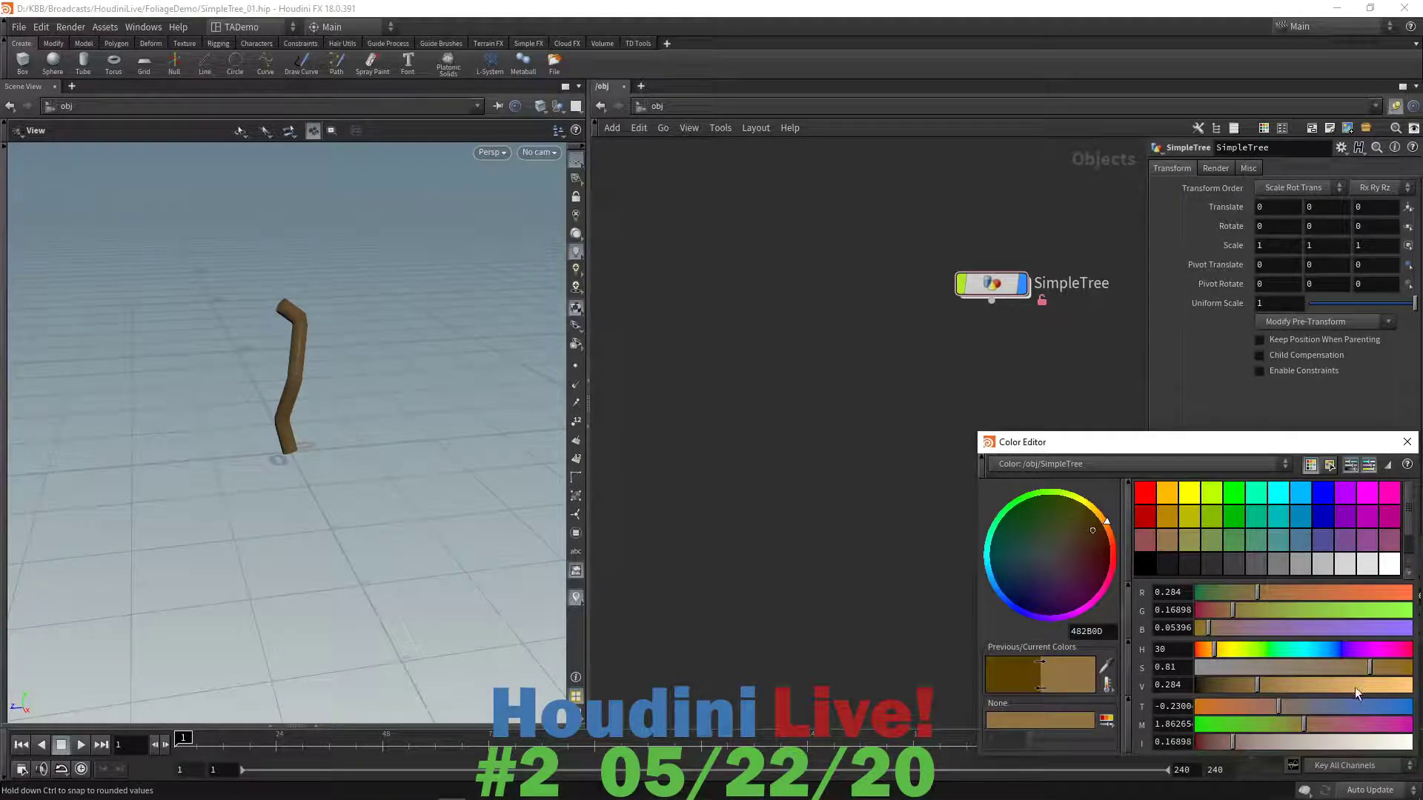
{"action": "left_click", "coordinate": [1407, 442]}
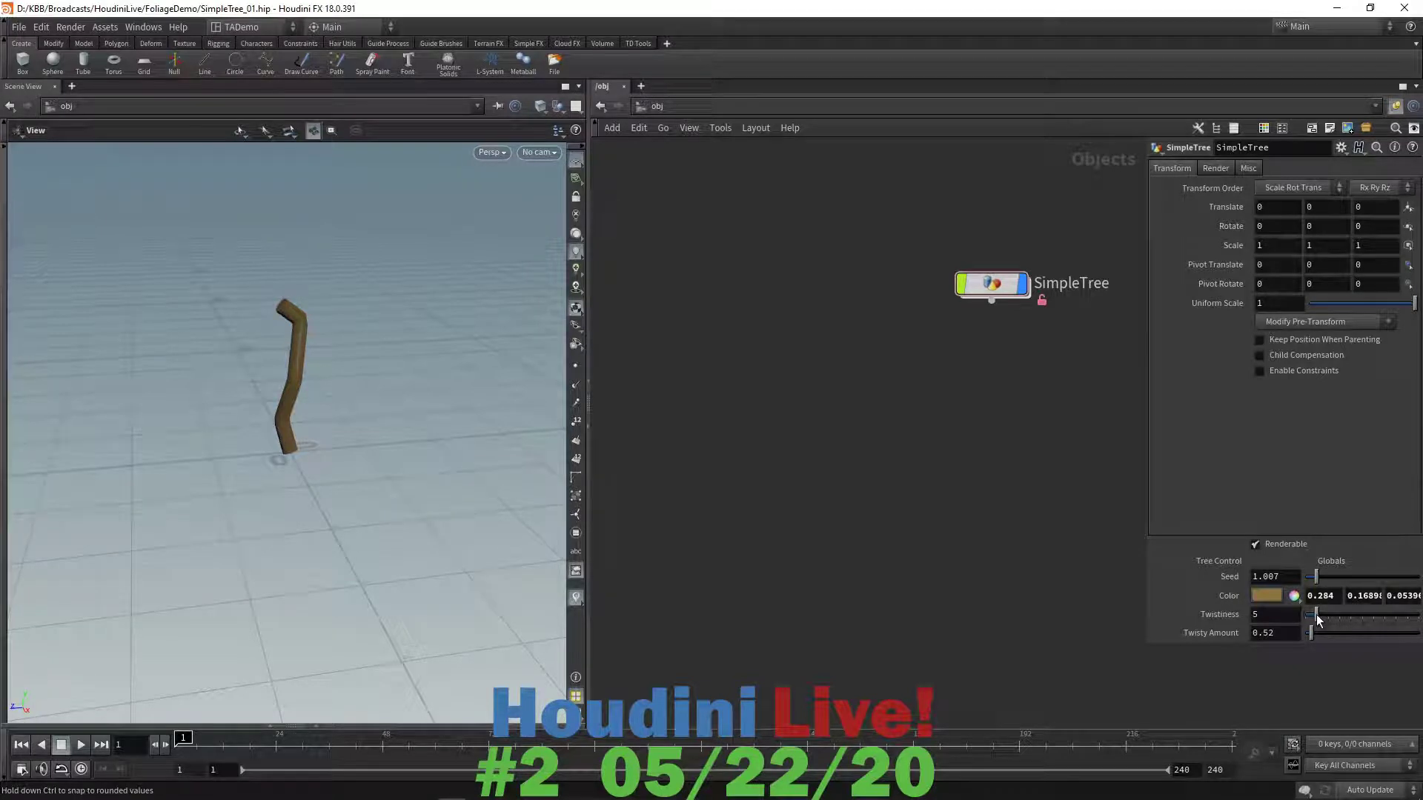
- Set SimpleTree's Twistiness to 7, Seed to 0.78 and Twisty Amount to 0.2
{"action": "left_click_drag", "start_coordinate": [1317, 620], "coordinate": [1316, 580]}
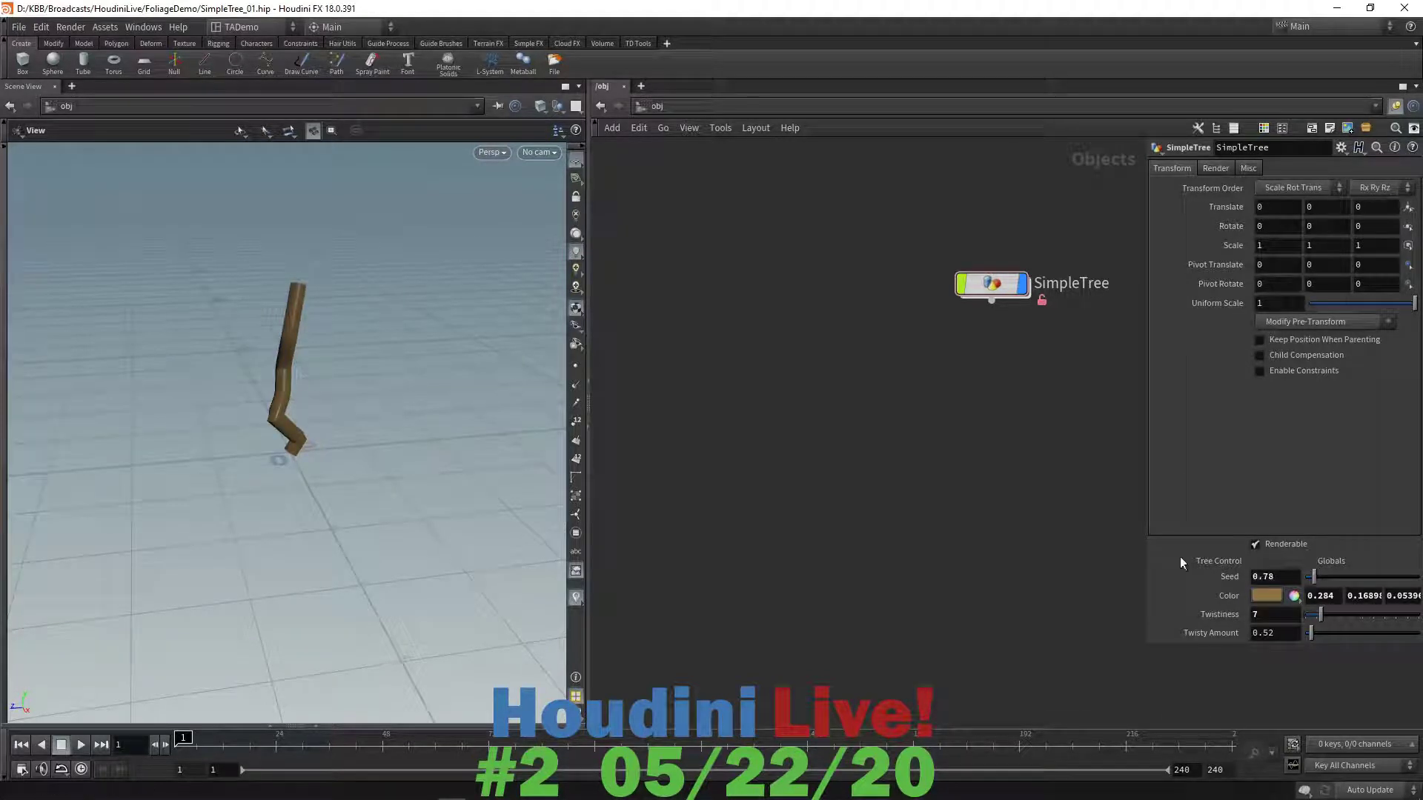
{"action": "left_click_drag", "start_coordinate": [343, 412], "coordinate": [388, 368]}
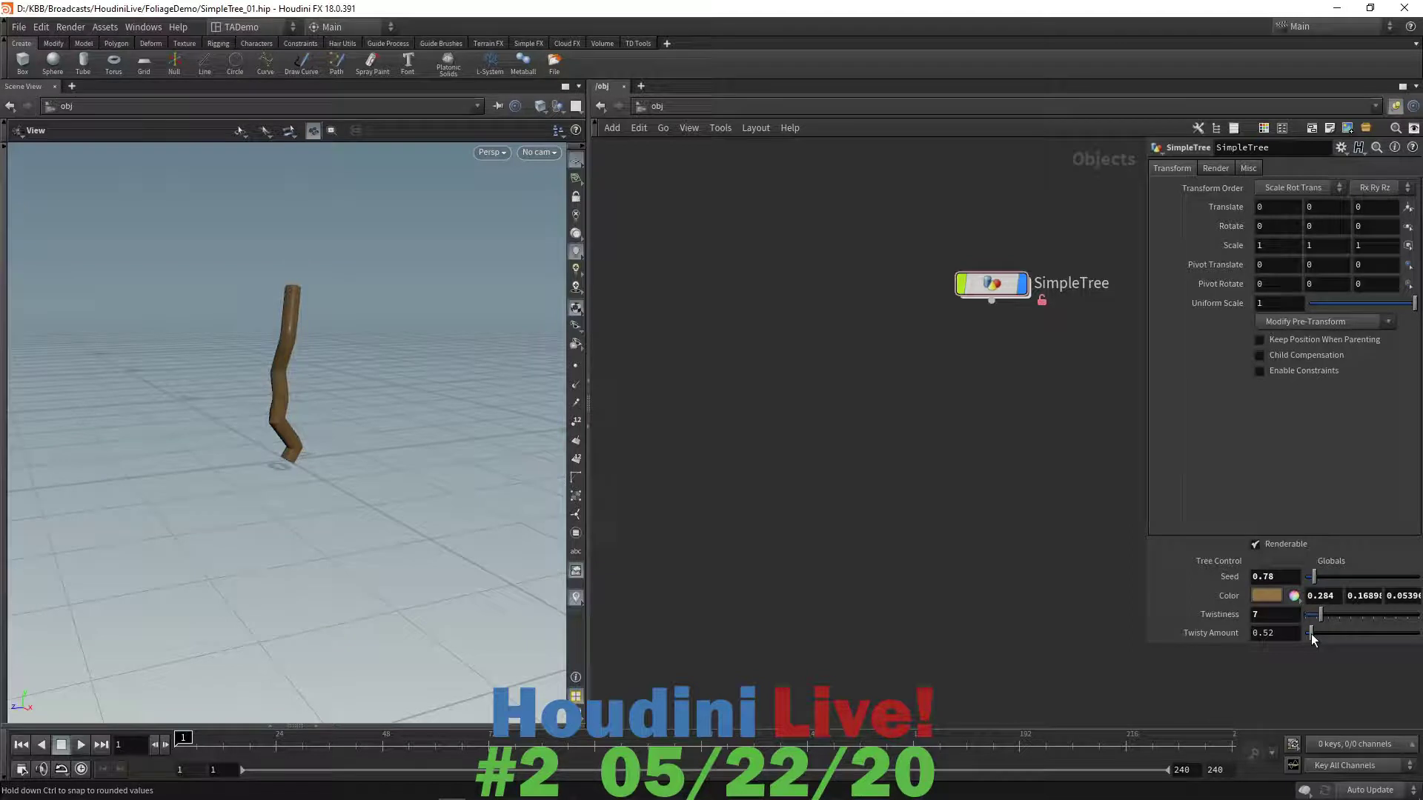
{"action": "left_click_drag", "start_coordinate": [1310, 634], "coordinate": [1307, 633]}
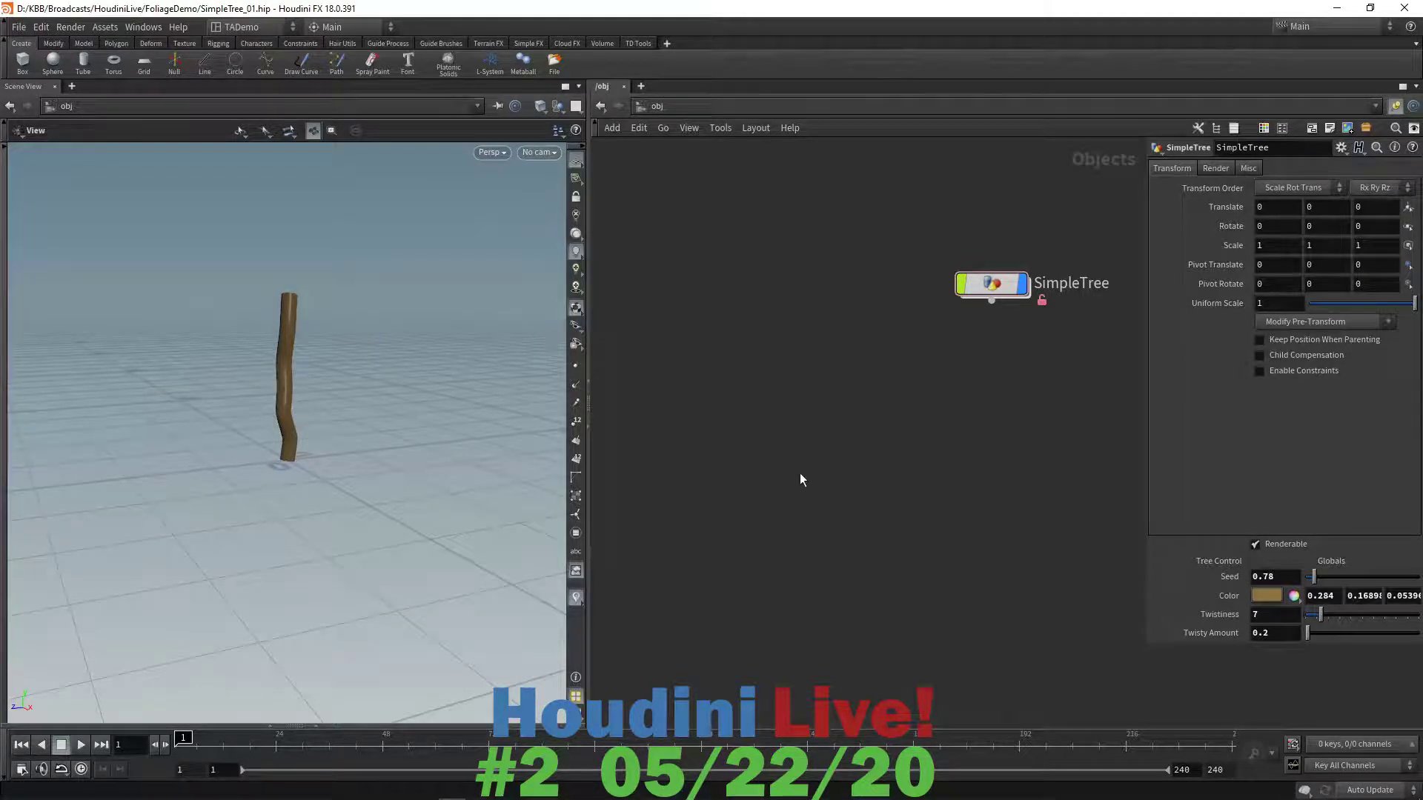
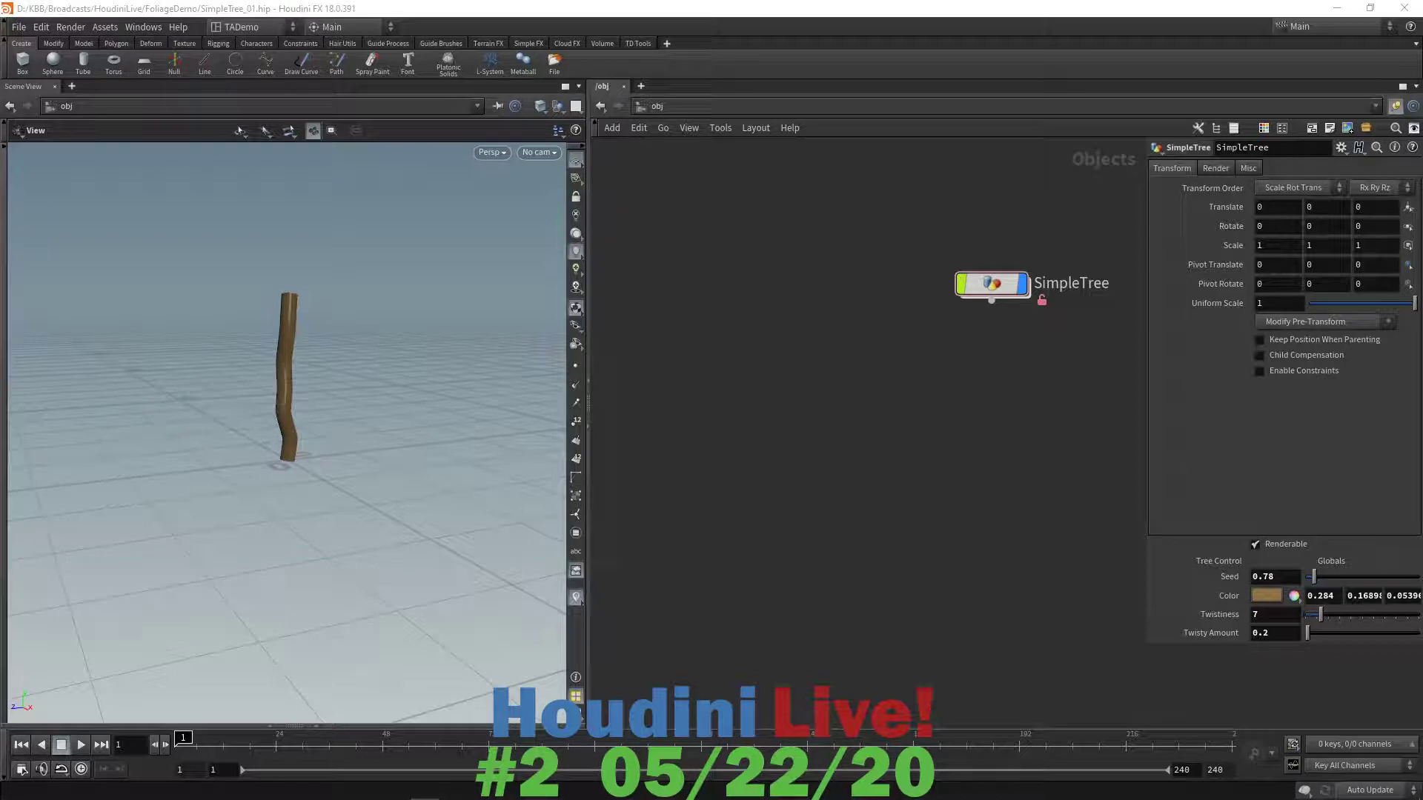
{"action": "right_click", "coordinate": [991, 288]}
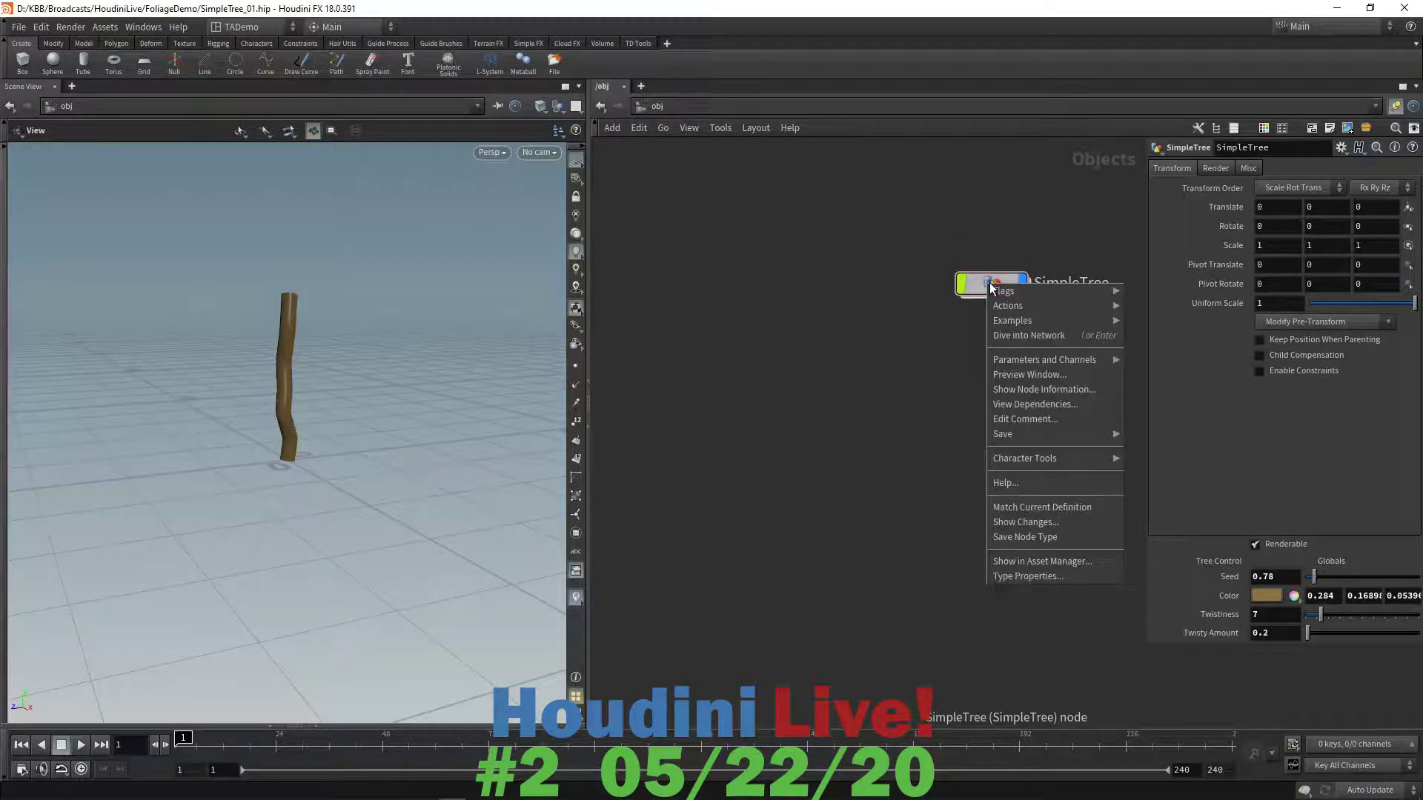
{"action": "left_click", "coordinate": [1048, 566]}
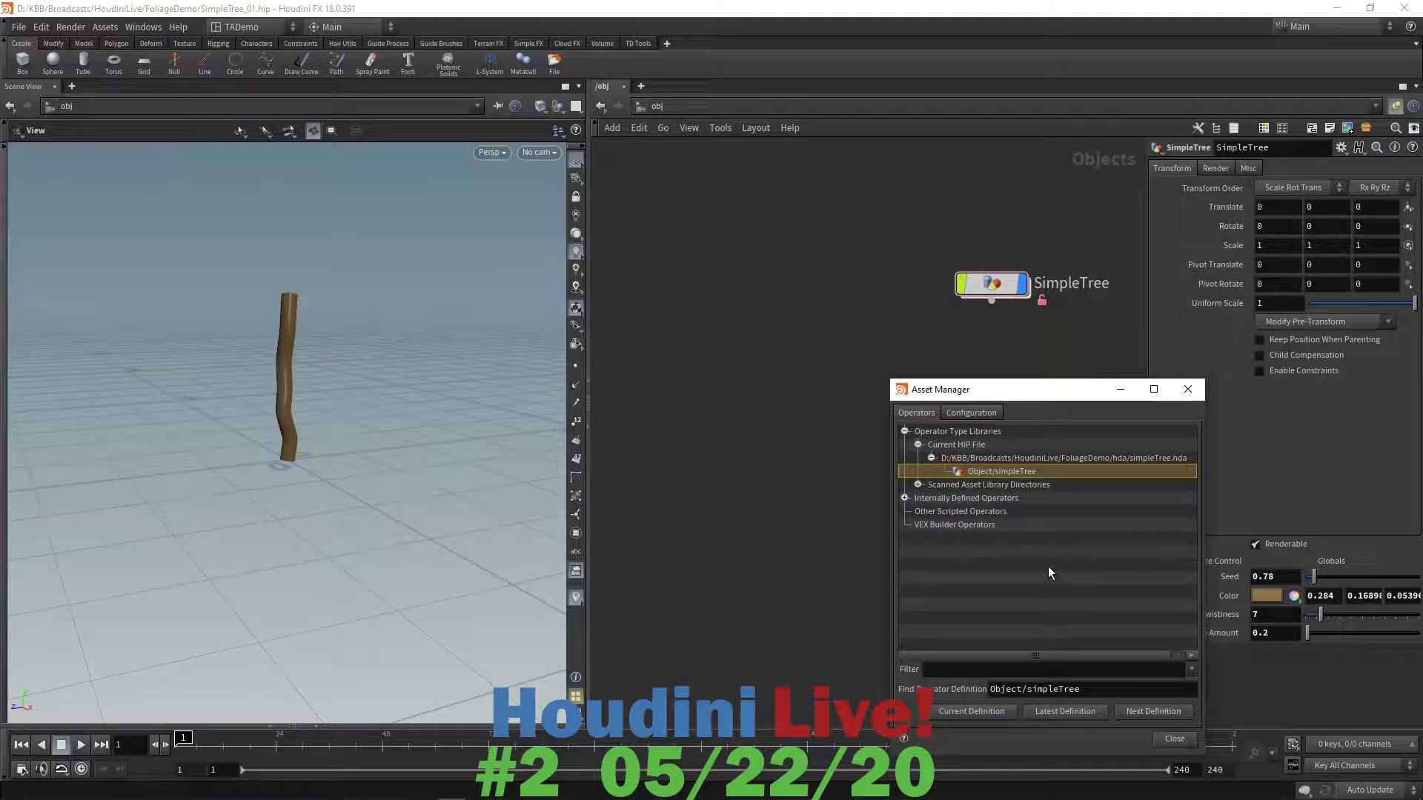
{"action": "left_click", "coordinate": [1188, 388]}
- Open SimpleTree's type properties in a wider window and collapse the Transform, Render and Misc parameter folders
{"action": "right_click", "coordinate": [986, 289]}
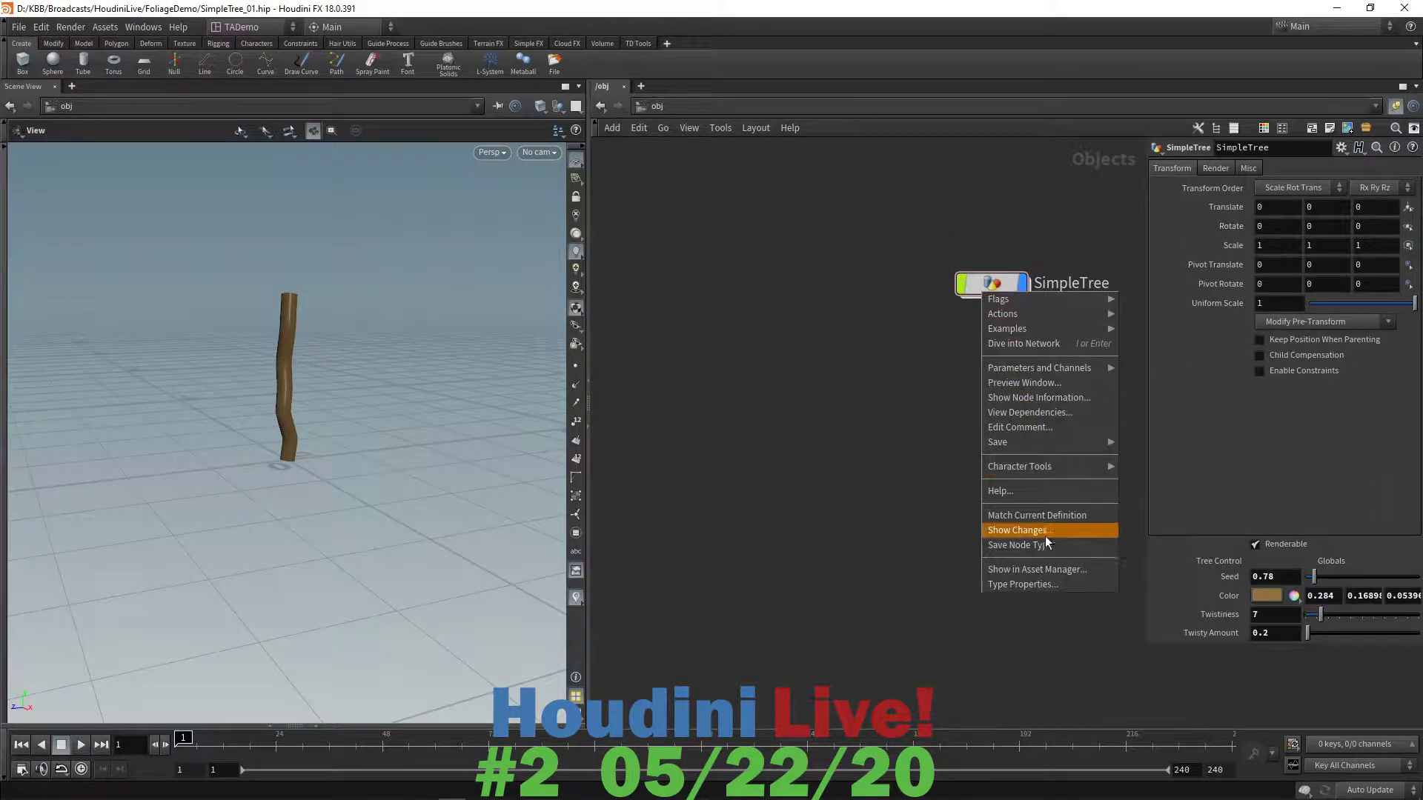
{"action": "left_click", "coordinate": [1035, 585]}
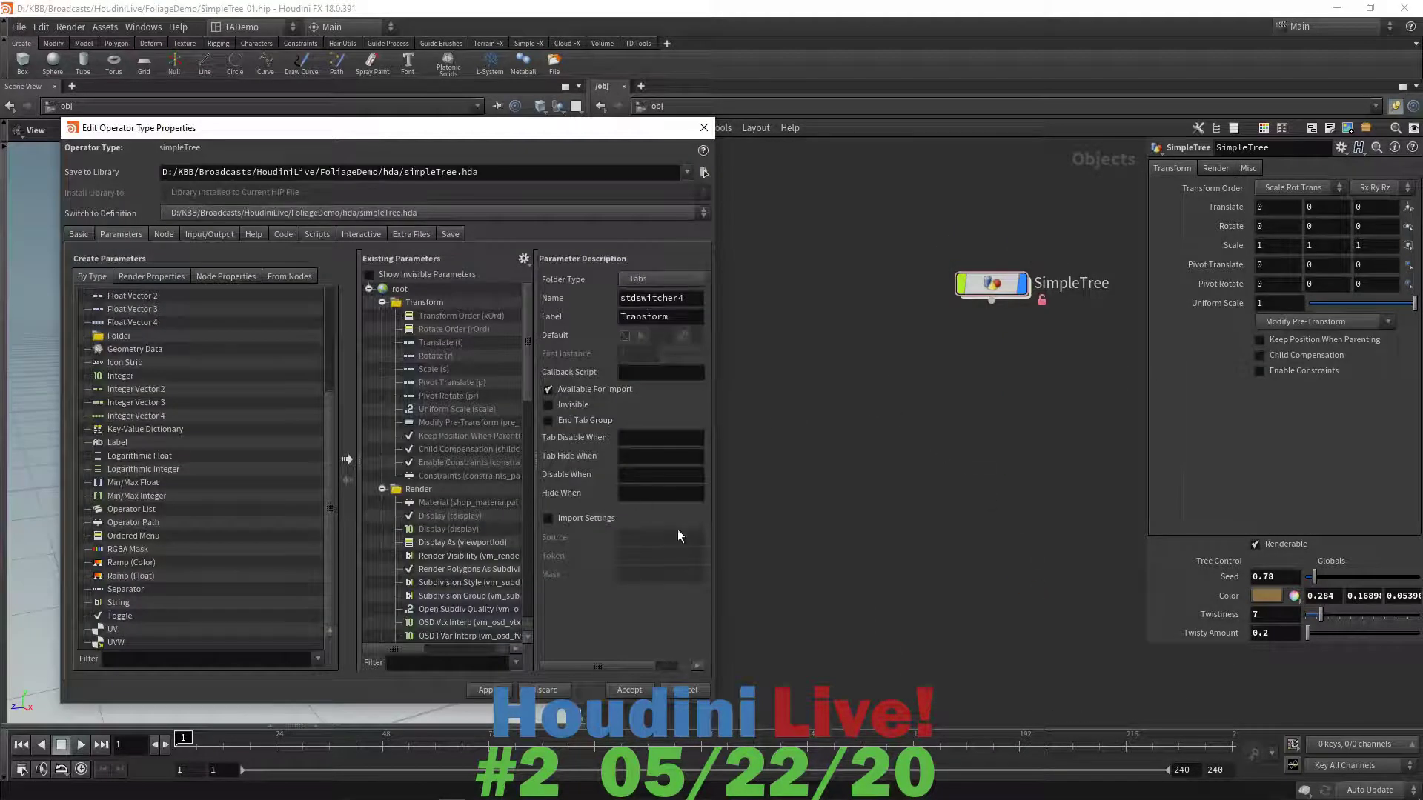
{"action": "left_click_drag", "start_coordinate": [712, 554], "coordinate": [814, 554]}
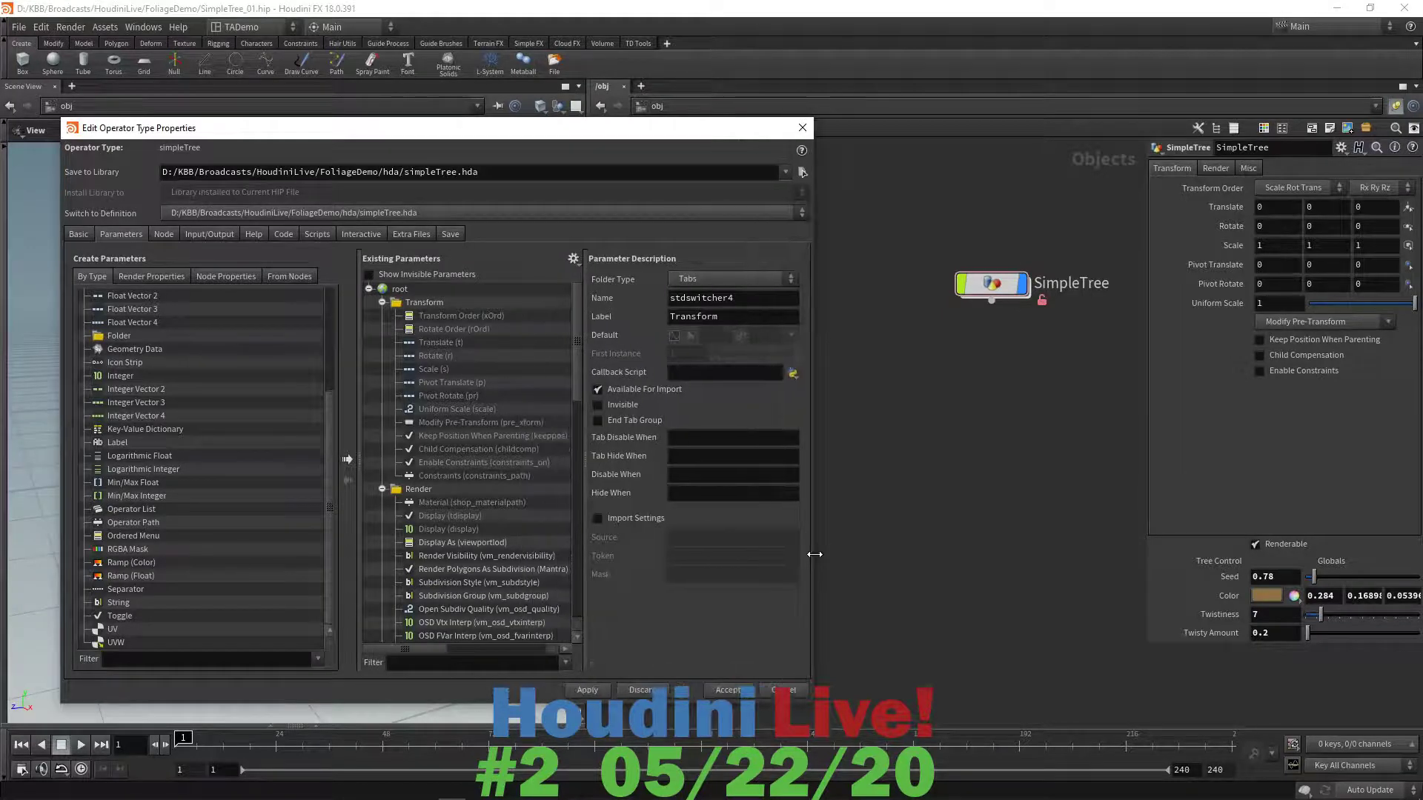
{"action": "left_click", "coordinate": [382, 303]}
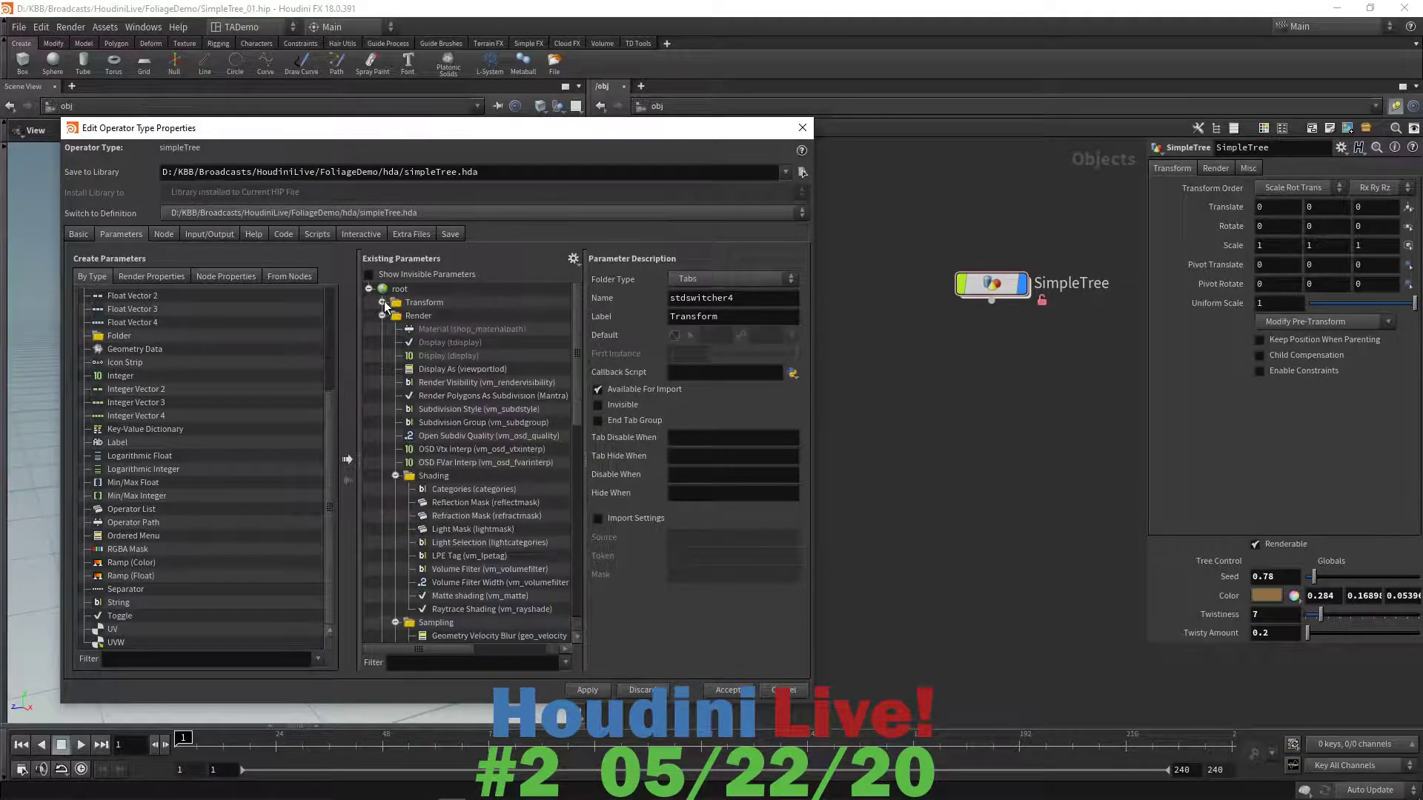
{"action": "left_click", "coordinate": [383, 316]}
{"action": "left_click", "coordinate": [383, 329]}
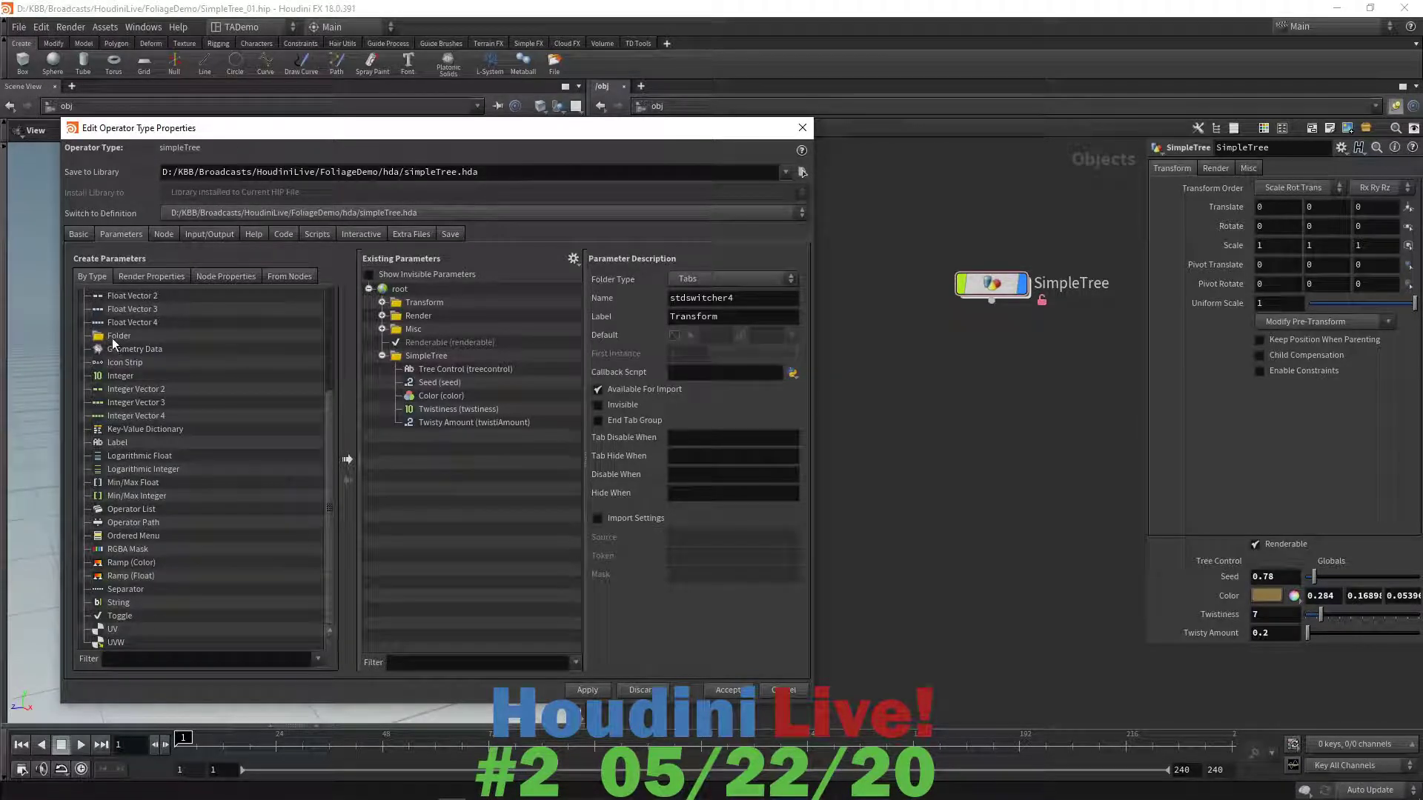
- Add a folder inside the SimpleTree parameter folder, named trunkFolder and labelled Trunk
{"action": "left_click_drag", "start_coordinate": [113, 338], "coordinate": [431, 355]}
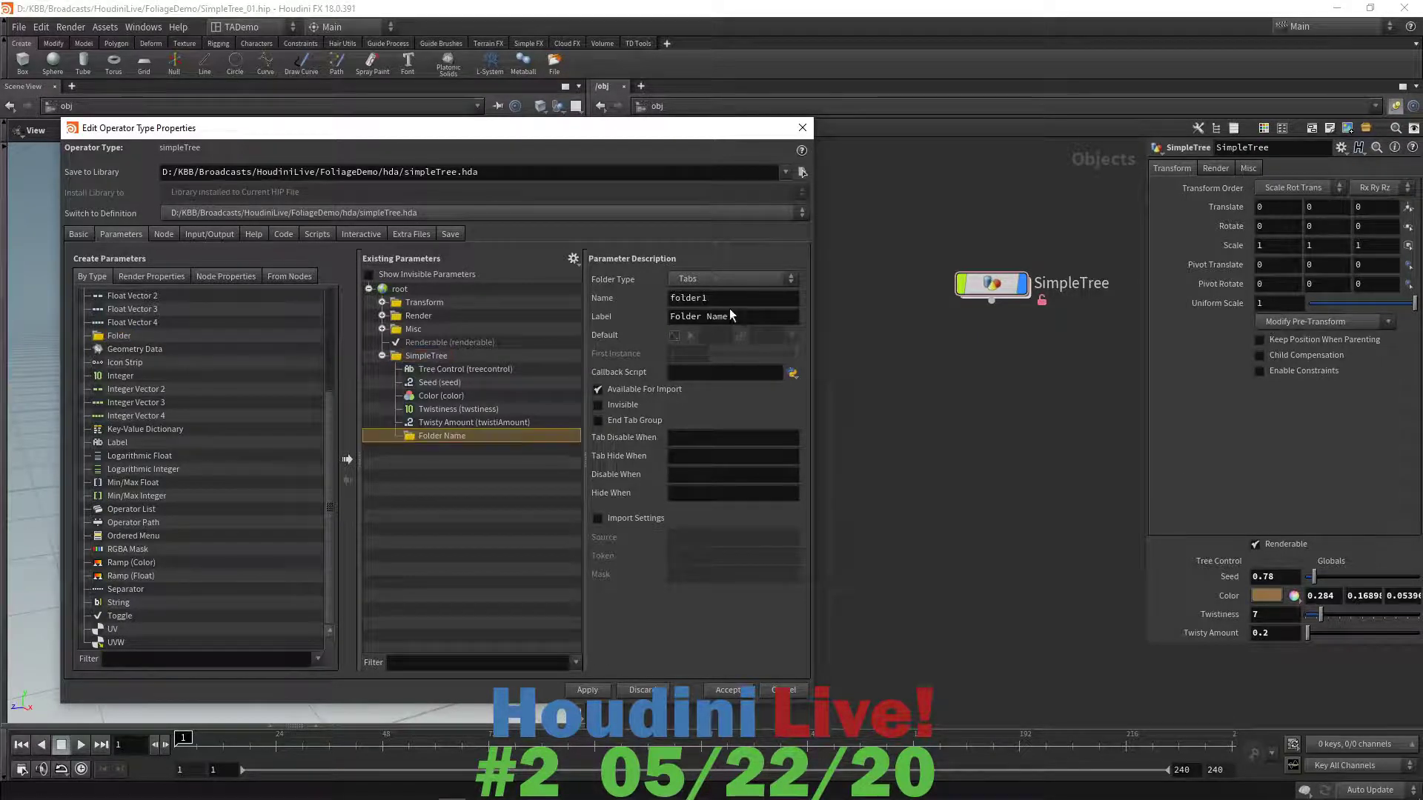
{"action": "left_click_drag", "start_coordinate": [710, 298], "coordinate": [658, 309]}
{"action": "type", "text": "trunkFolder"}
{"action": "left_click_drag", "start_coordinate": [734, 317], "coordinate": [643, 304]}
{"action": "type", "text": "Trunk"}
{"action": "key", "text": "Return"}
- Promote line1's Length parameter from inside the asset into the Trunk folder and name it trunkLength
{"action": "double_click", "coordinate": [992, 284]}
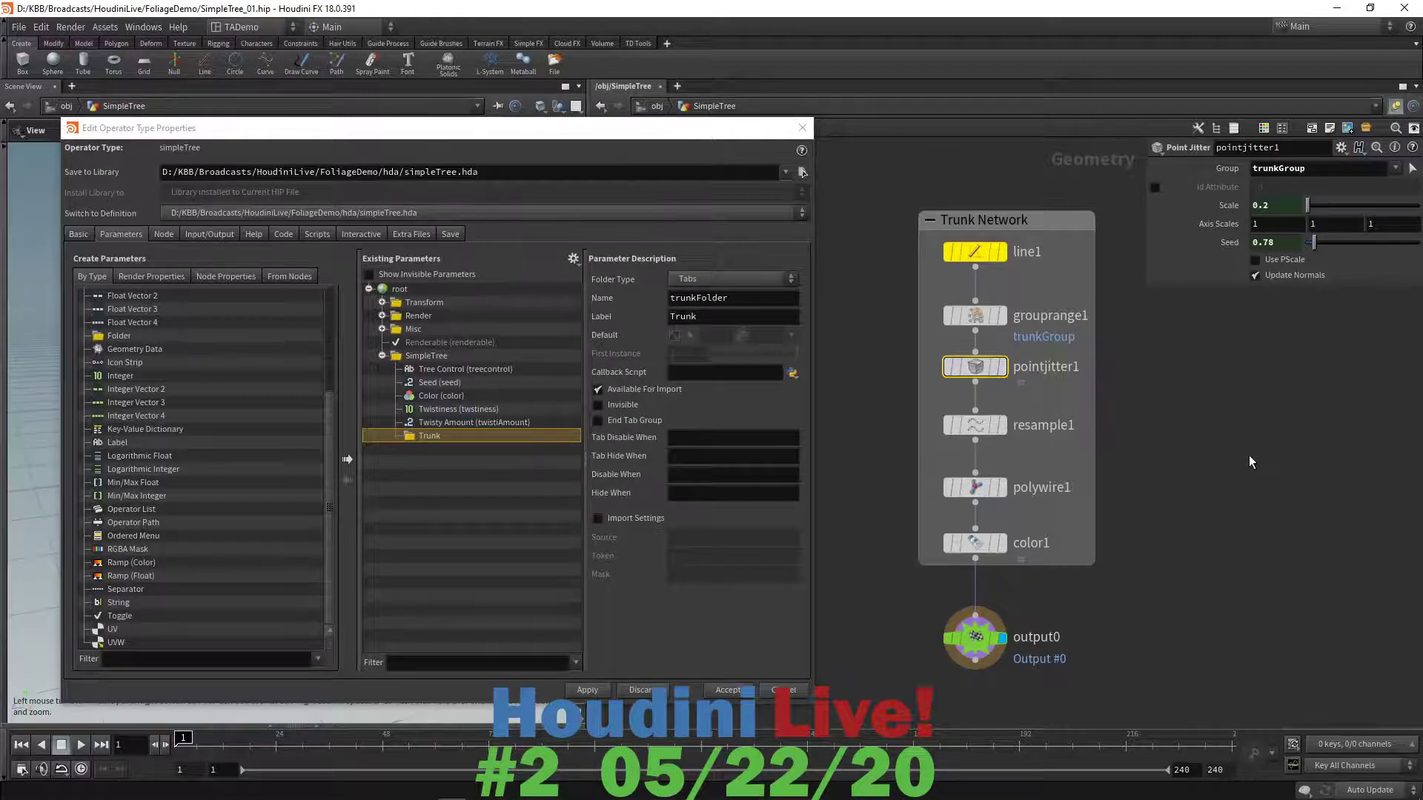
{"action": "left_click", "coordinate": [971, 249]}
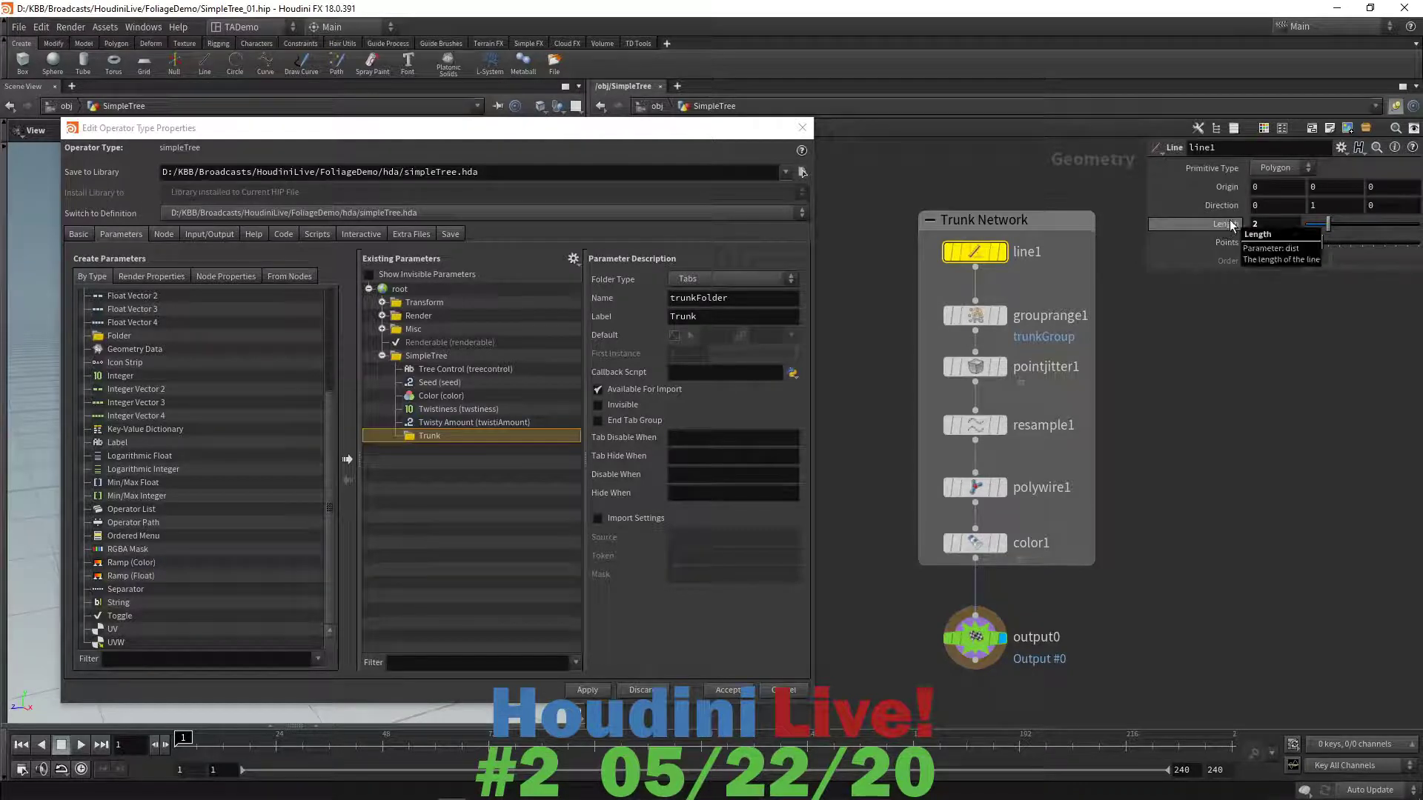
{"action": "left_click_drag", "start_coordinate": [1231, 224], "coordinate": [433, 437]}
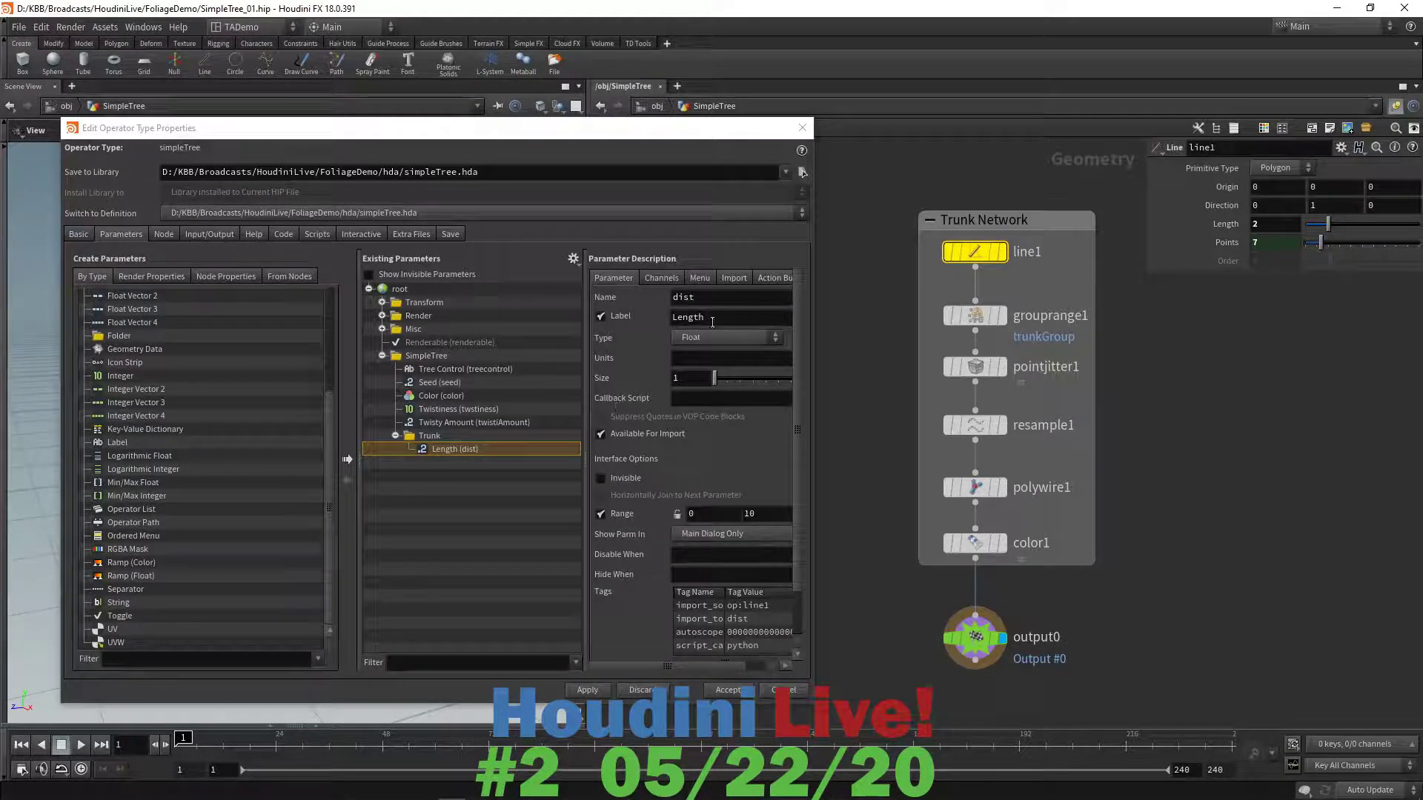
{"action": "double_click", "coordinate": [714, 296]}
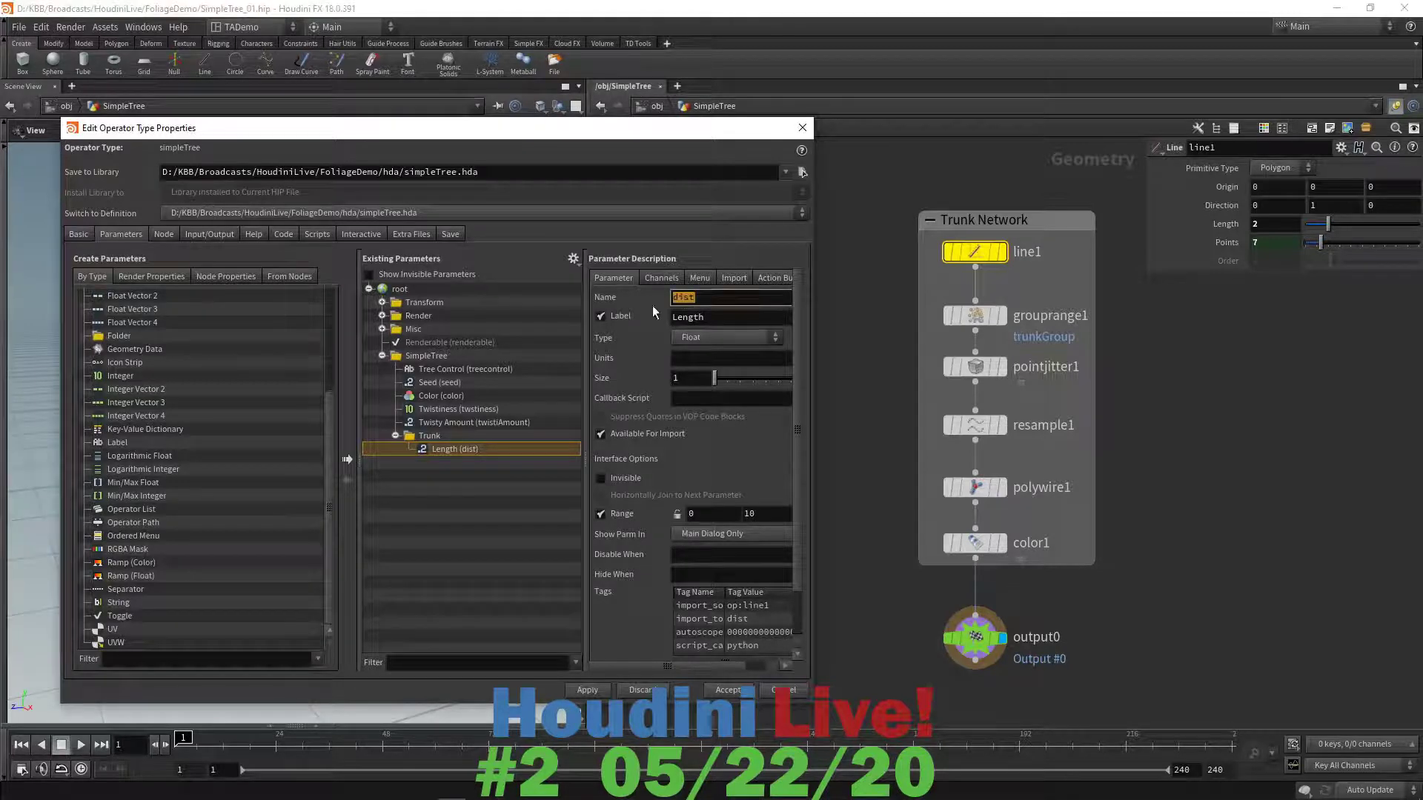
{"action": "type", "text": "trunkLength"}
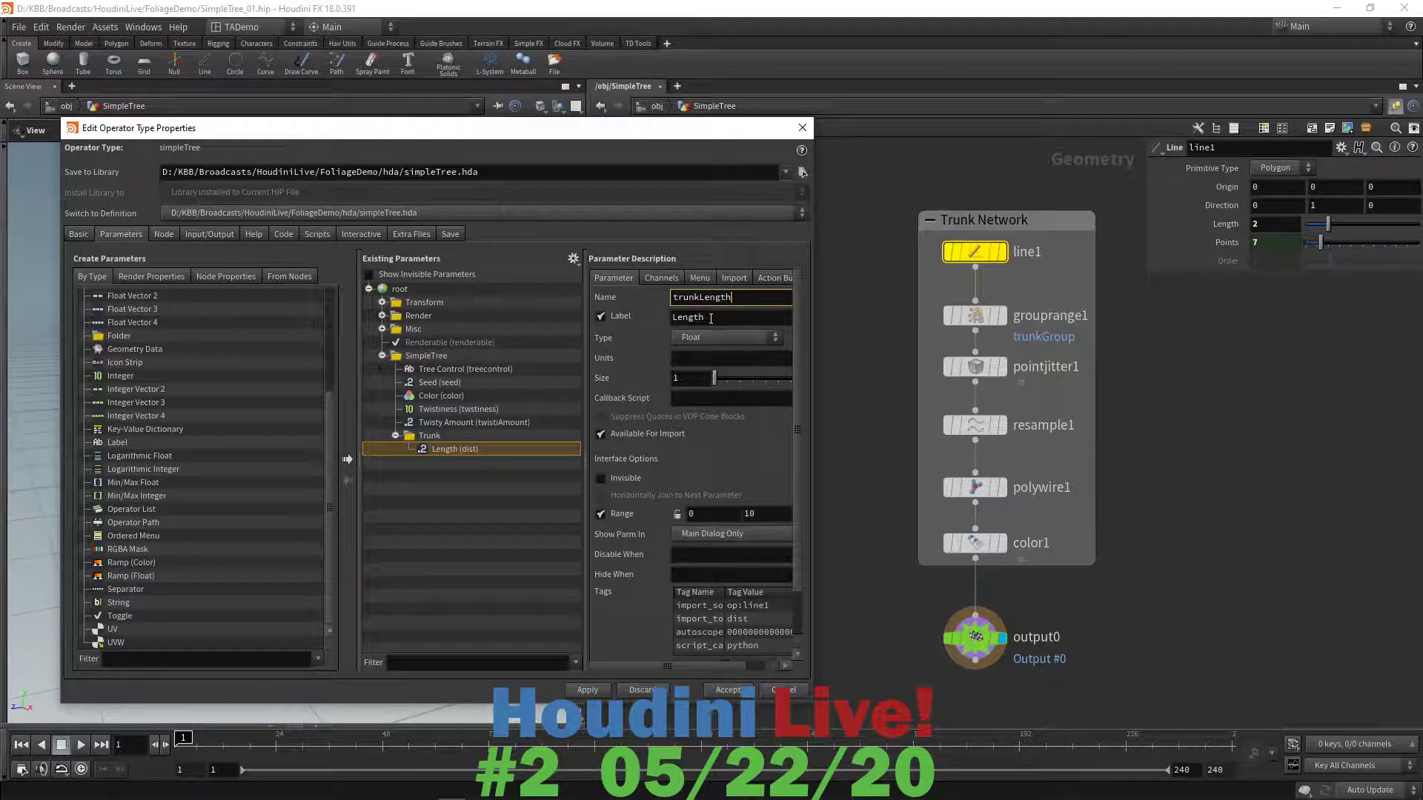
{"action": "key", "text": "Return"}
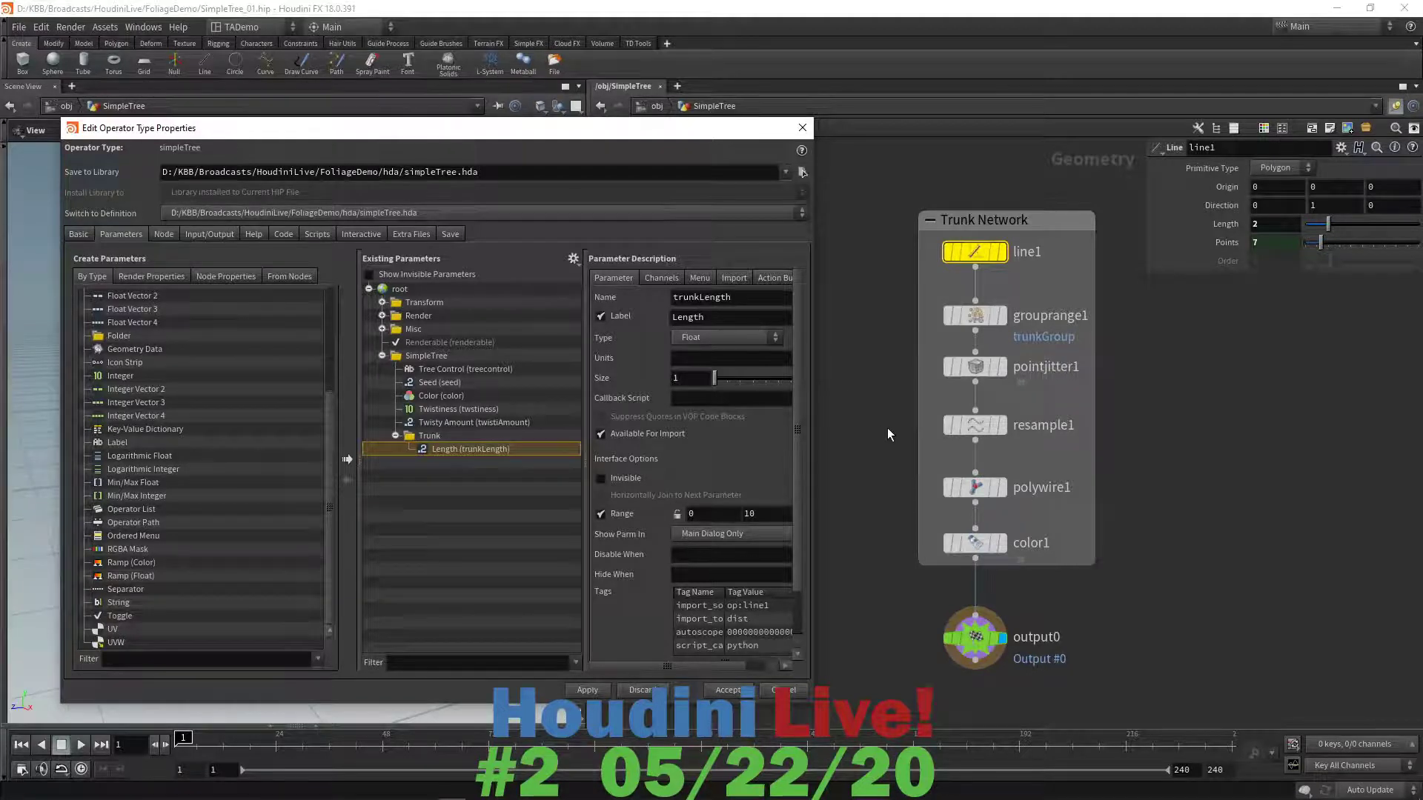
- Promote polywire1's Wire Radius into the Trunk folder, naming it trunkThickness and labelling it Trunk Thickness
{"action": "mouse_move", "coordinate": [977, 490]}
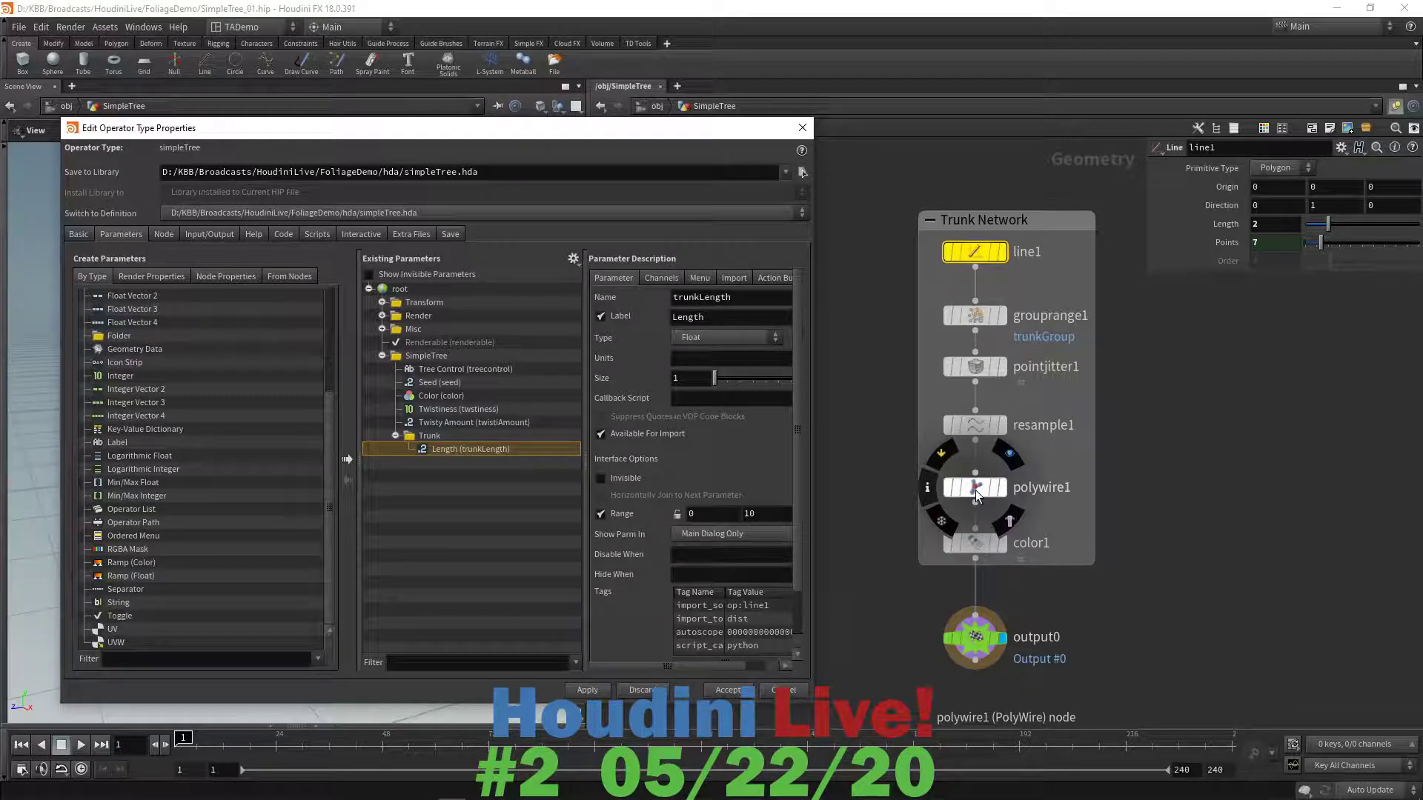
{"action": "left_click", "coordinate": [975, 491]}
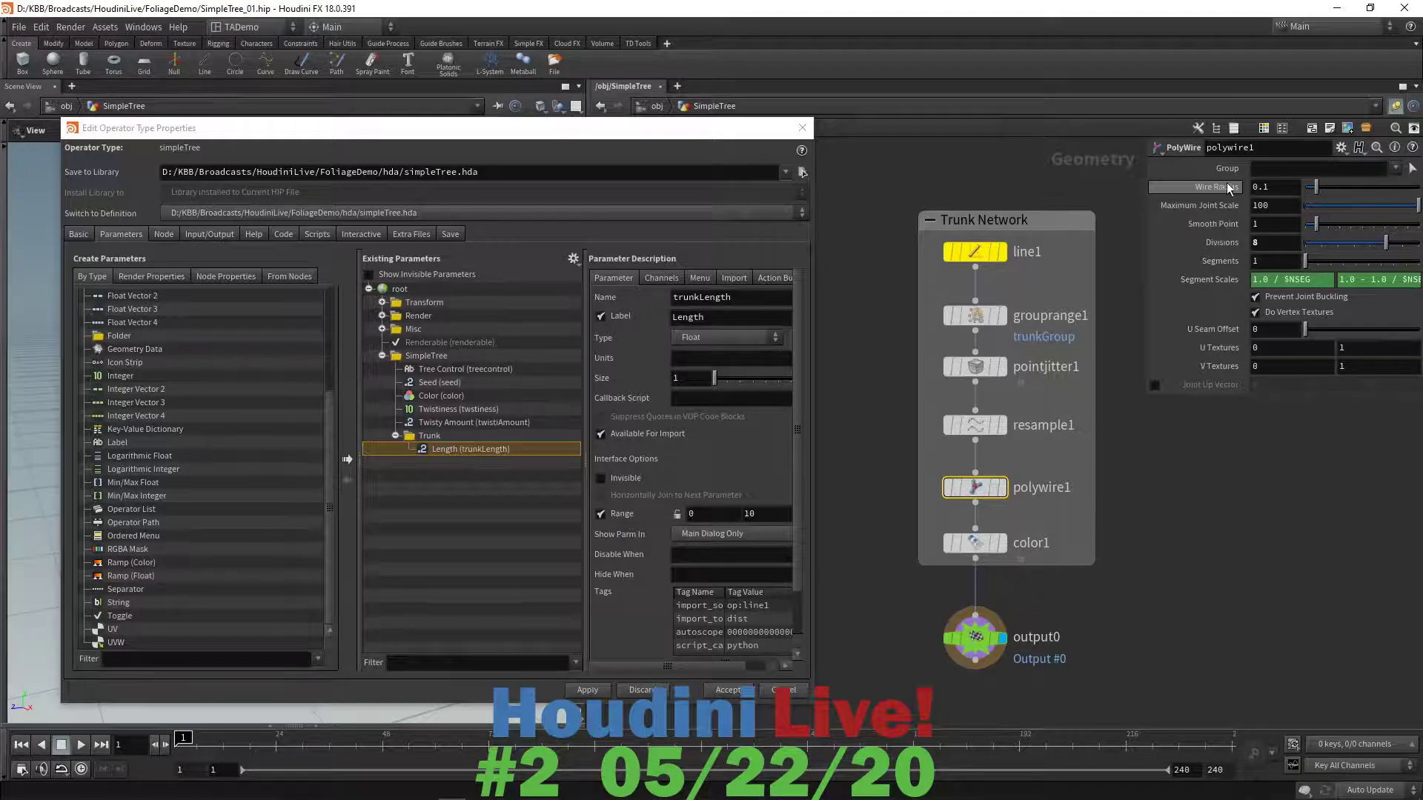
{"action": "left_click_drag", "start_coordinate": [1231, 186], "coordinate": [454, 431]}
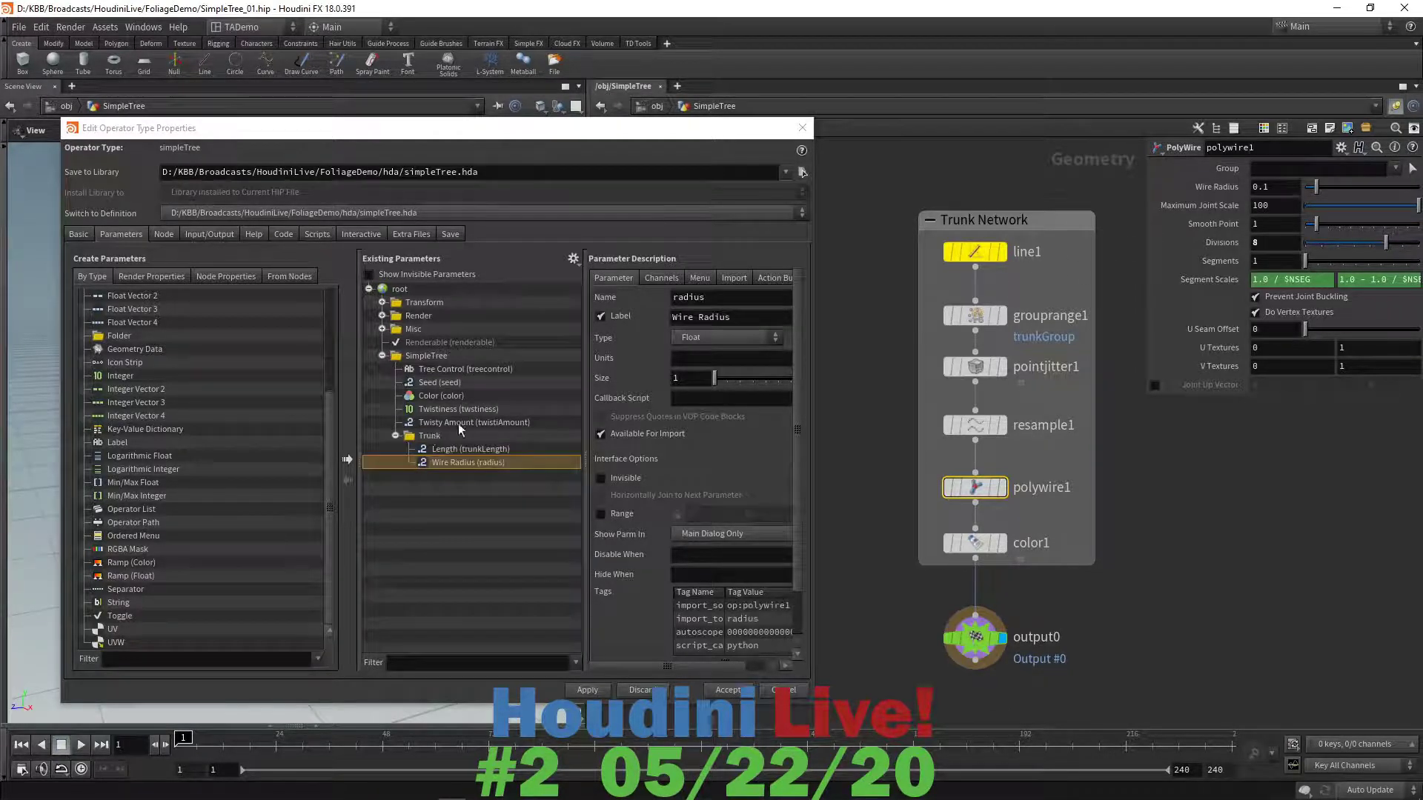
{"action": "double_click", "coordinate": [718, 297]}
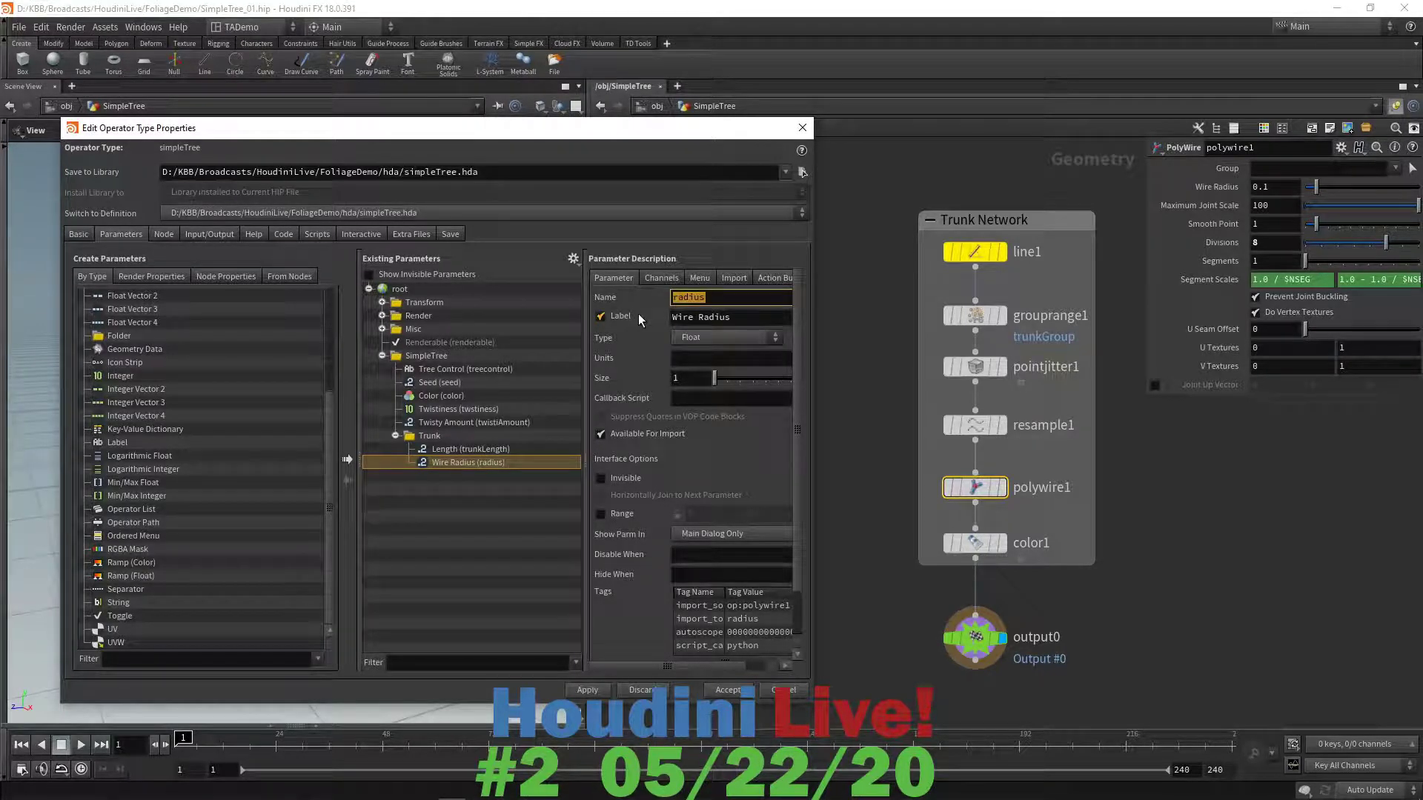
{"action": "type", "text": "trunkThickne"}
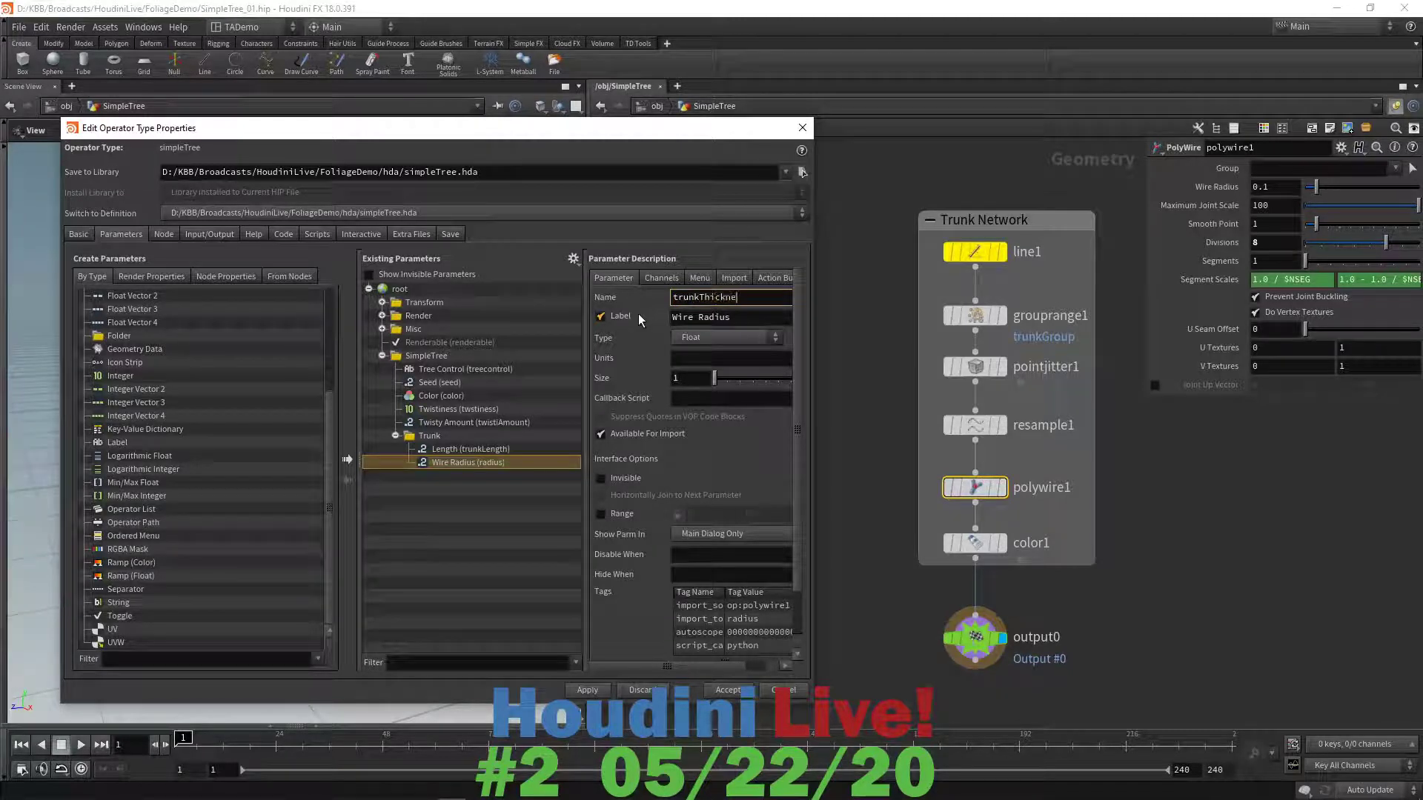
{"action": "type", "text": "ss"}
{"action": "key", "text": "Tab"}
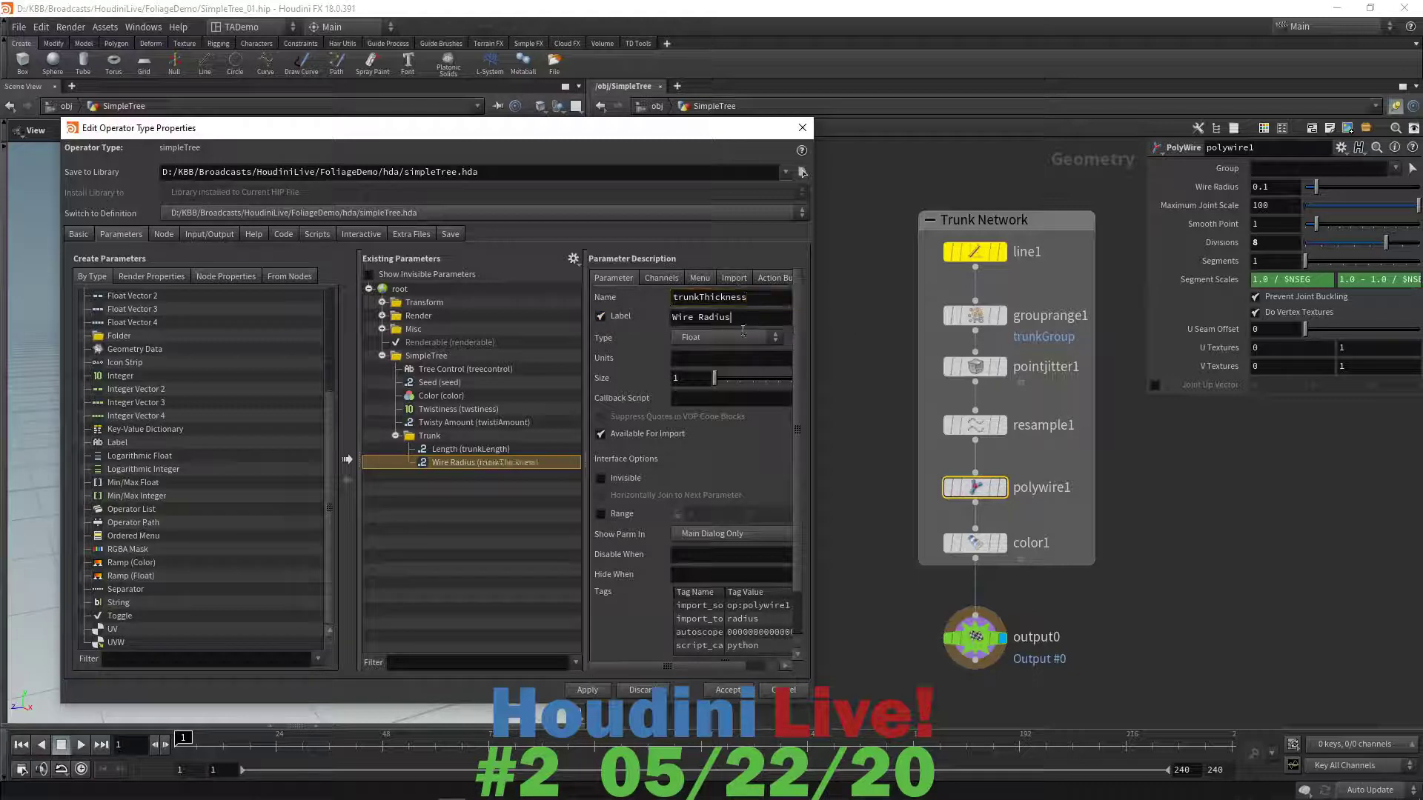
{"action": "type", "text": "Tru"}
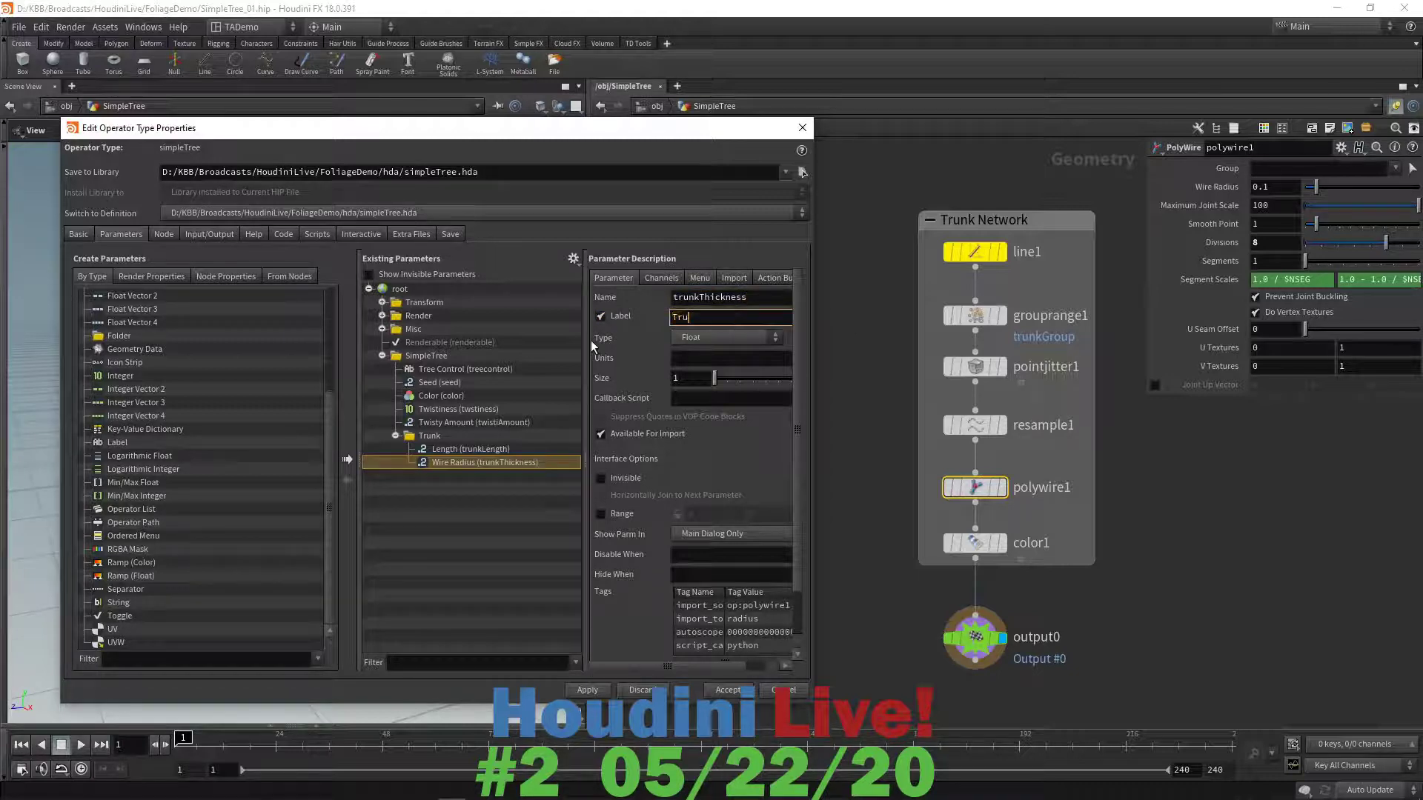
{"action": "type", "text": "nk Thickness"}
{"action": "key", "text": "Return"}
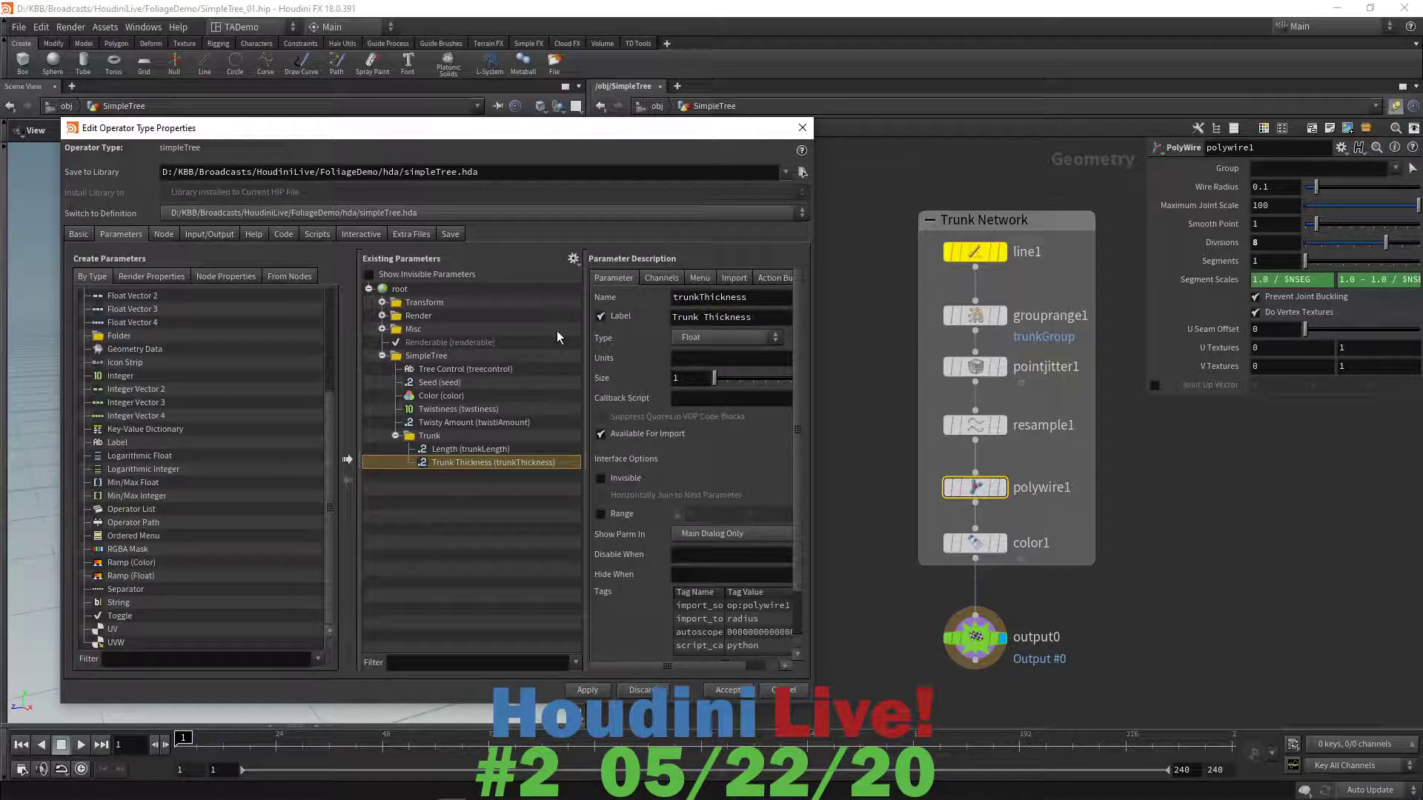
- Apply and accept the type property edits with no changes to modified instances, and return to the object level
{"action": "left_click", "coordinate": [585, 691]}
{"action": "left_click", "coordinate": [605, 749]}
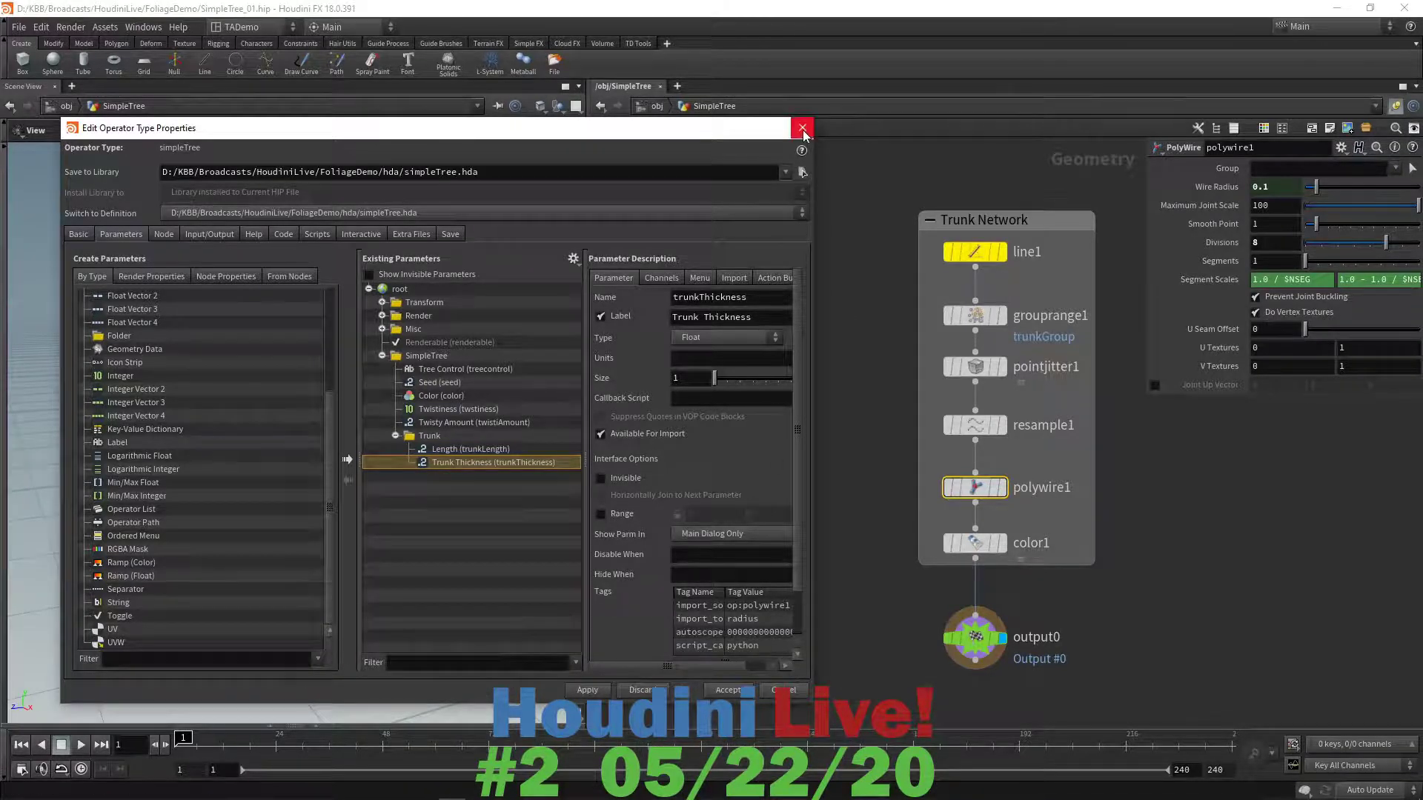
{"action": "left_click", "coordinate": [729, 690]}
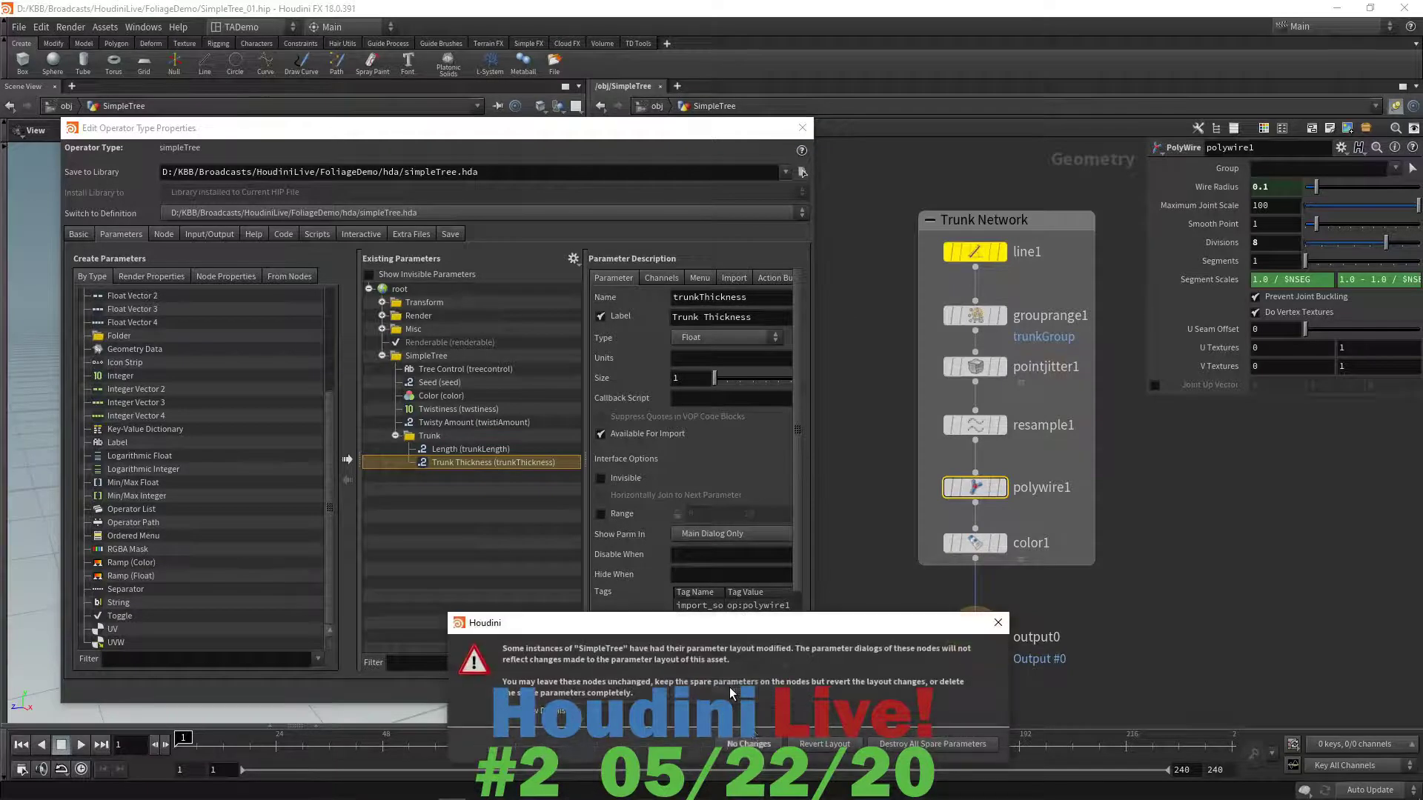
{"action": "left_click", "coordinate": [749, 745]}
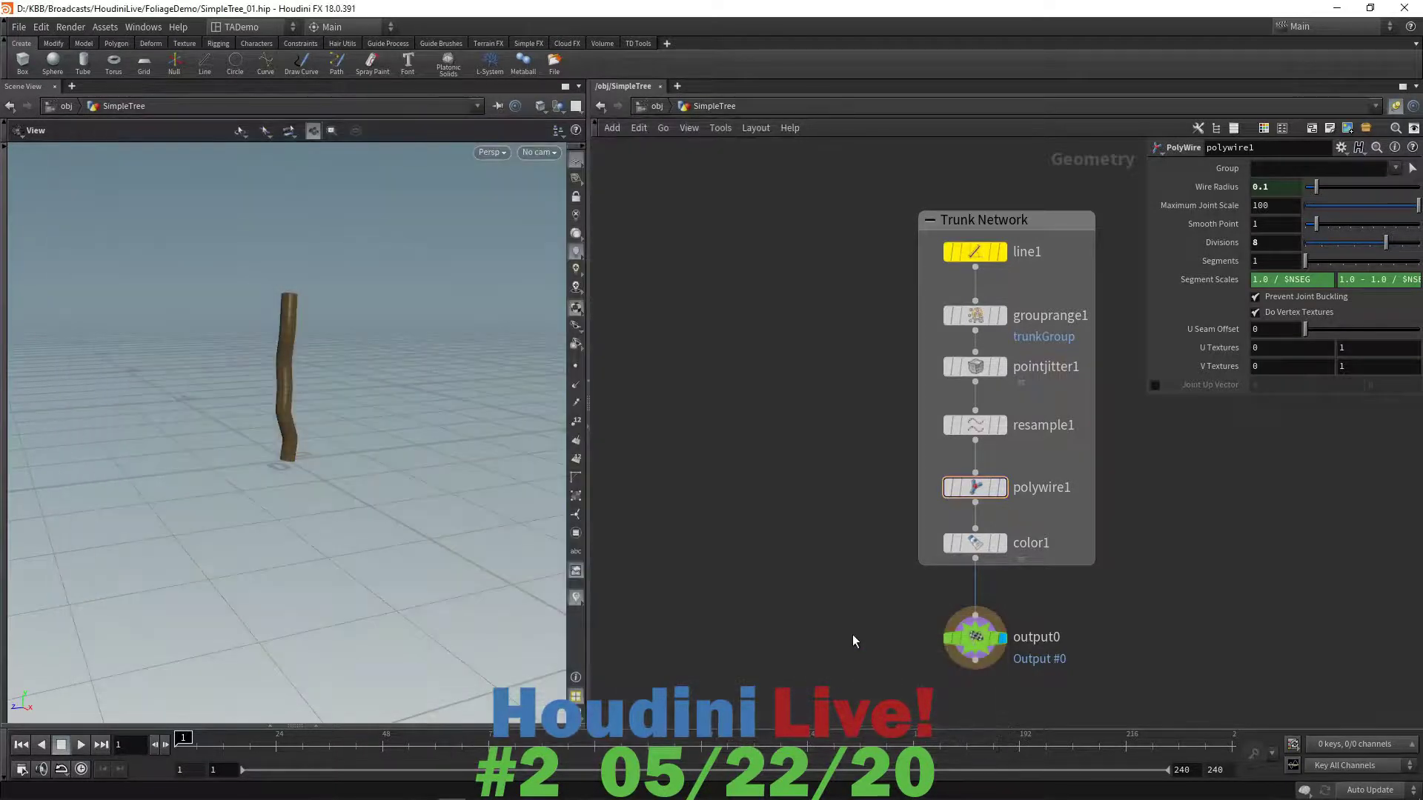
{"action": "key", "text": "u"}
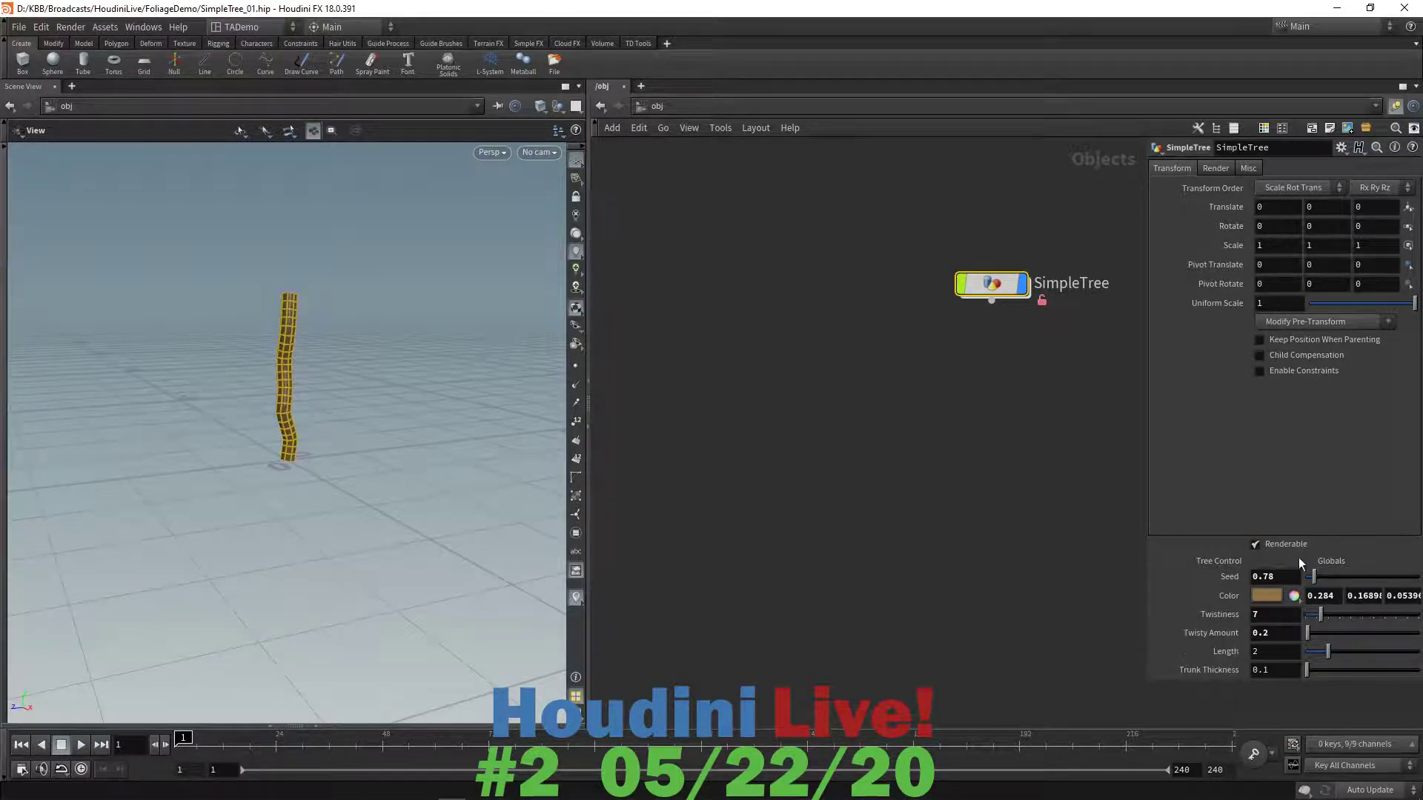
- Reopen SimpleTree's type properties, inspect the SimpleTree and Trunk folder settings, and accept with no changes to modified instances
{"action": "right_click", "coordinate": [994, 285]}
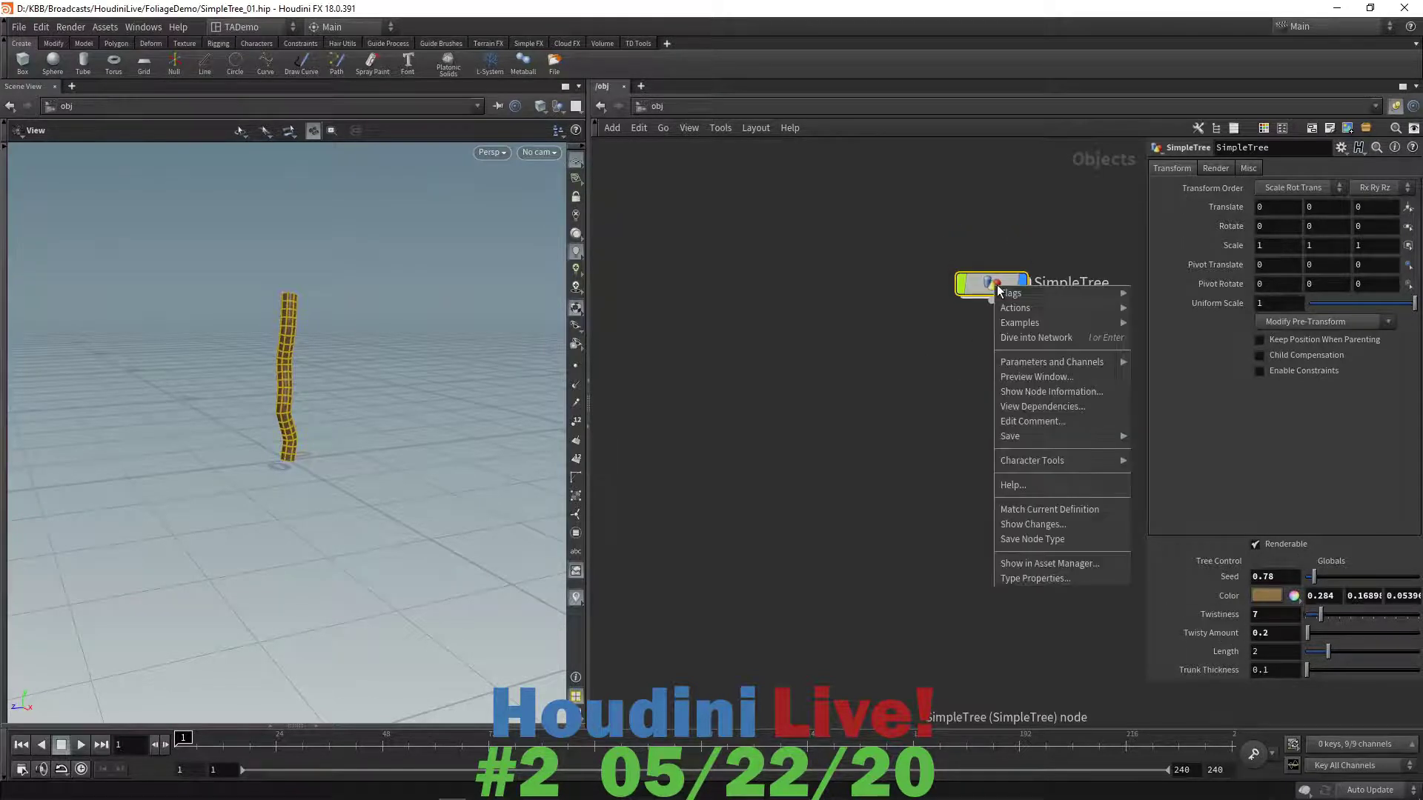
{"action": "left_click", "coordinate": [1030, 585]}
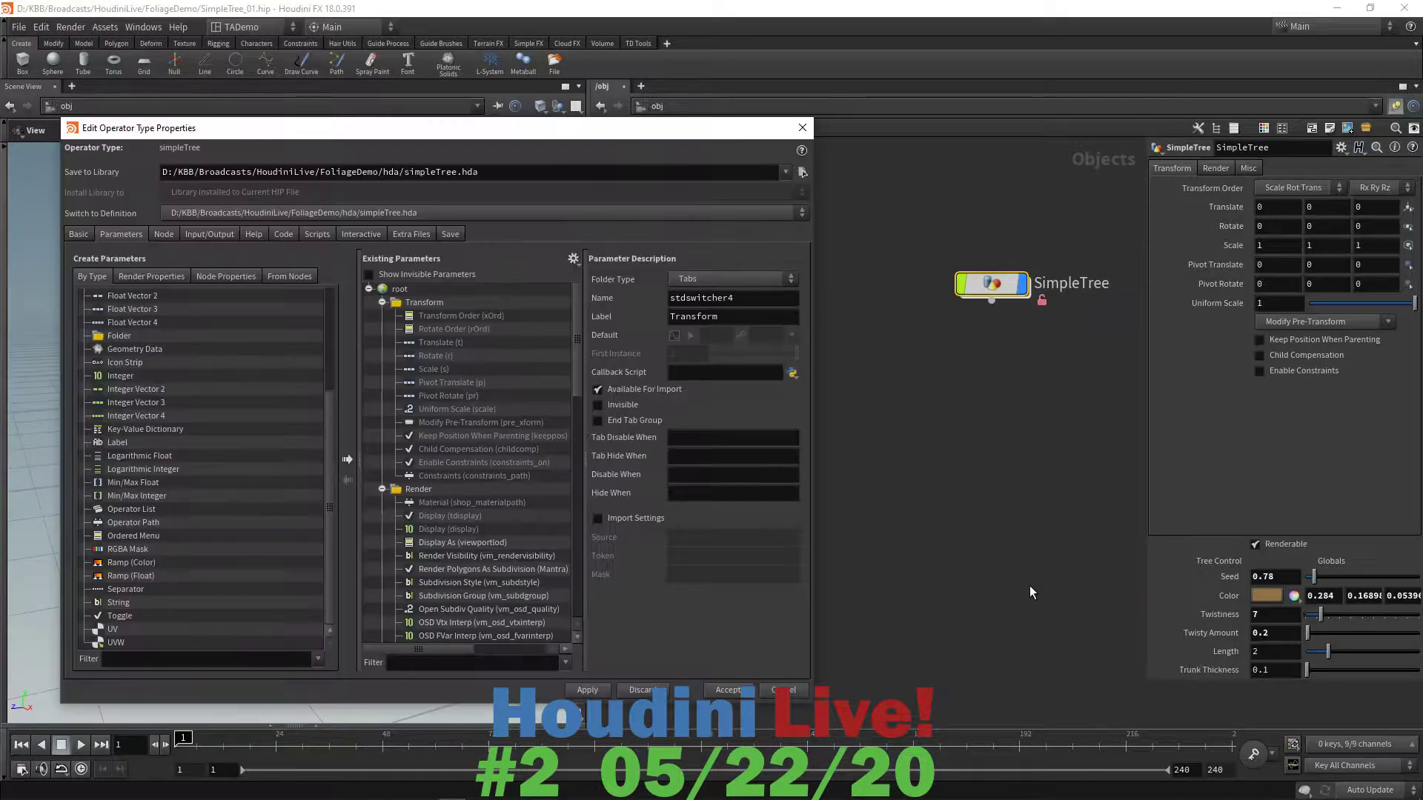
{"action": "left_click", "coordinate": [382, 303]}
{"action": "left_click", "coordinate": [382, 316]}
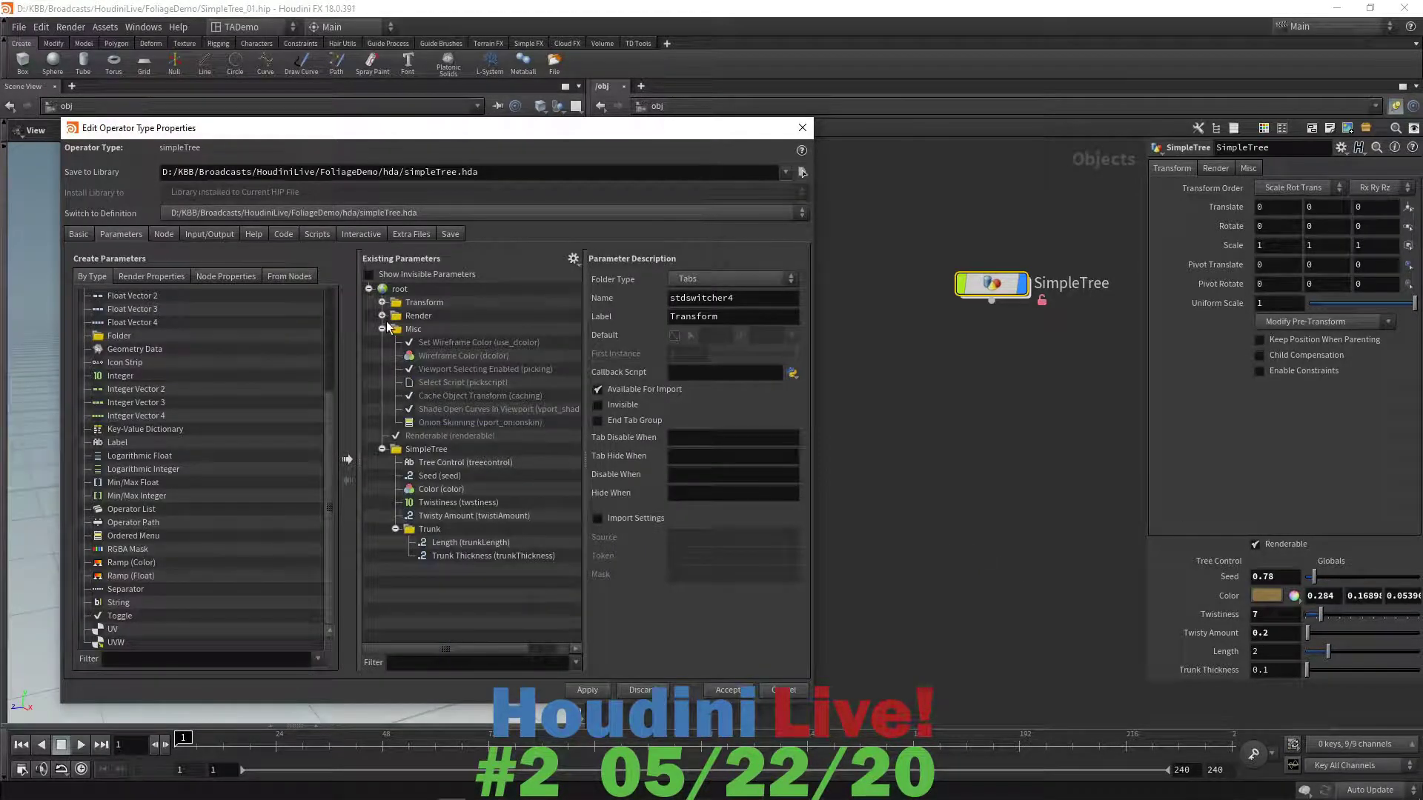
{"action": "left_click", "coordinate": [439, 450]}
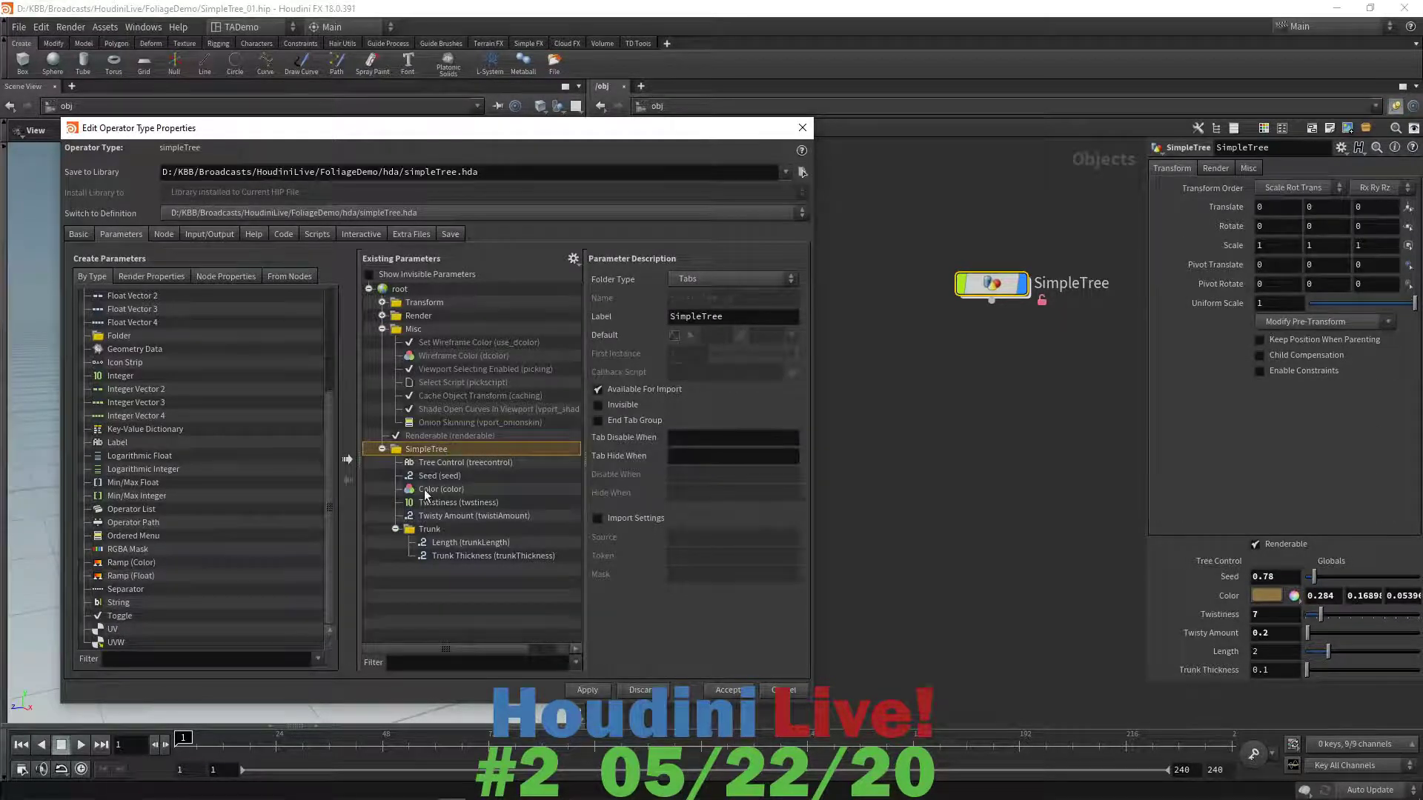
{"action": "left_click", "coordinate": [429, 529]}
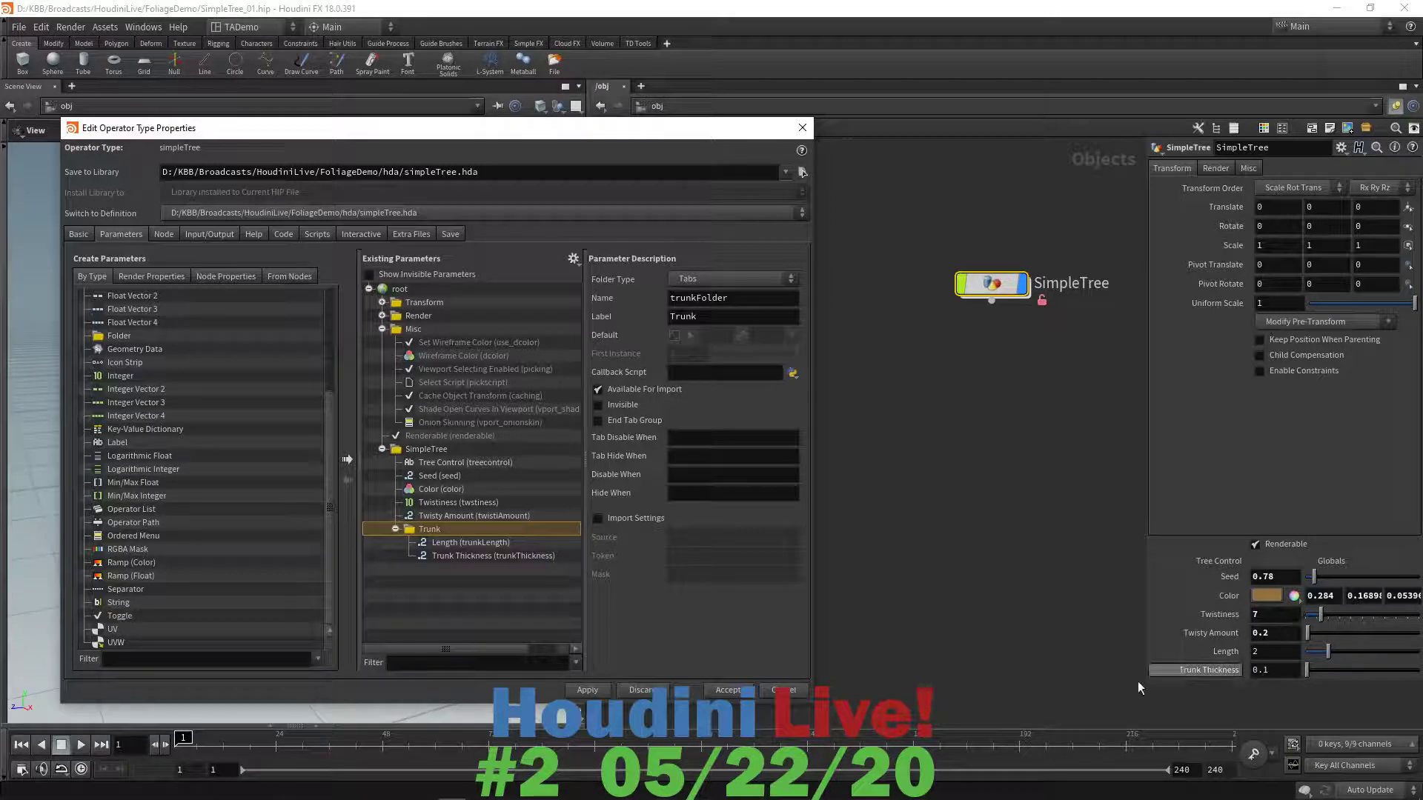
{"action": "left_click", "coordinate": [731, 691]}
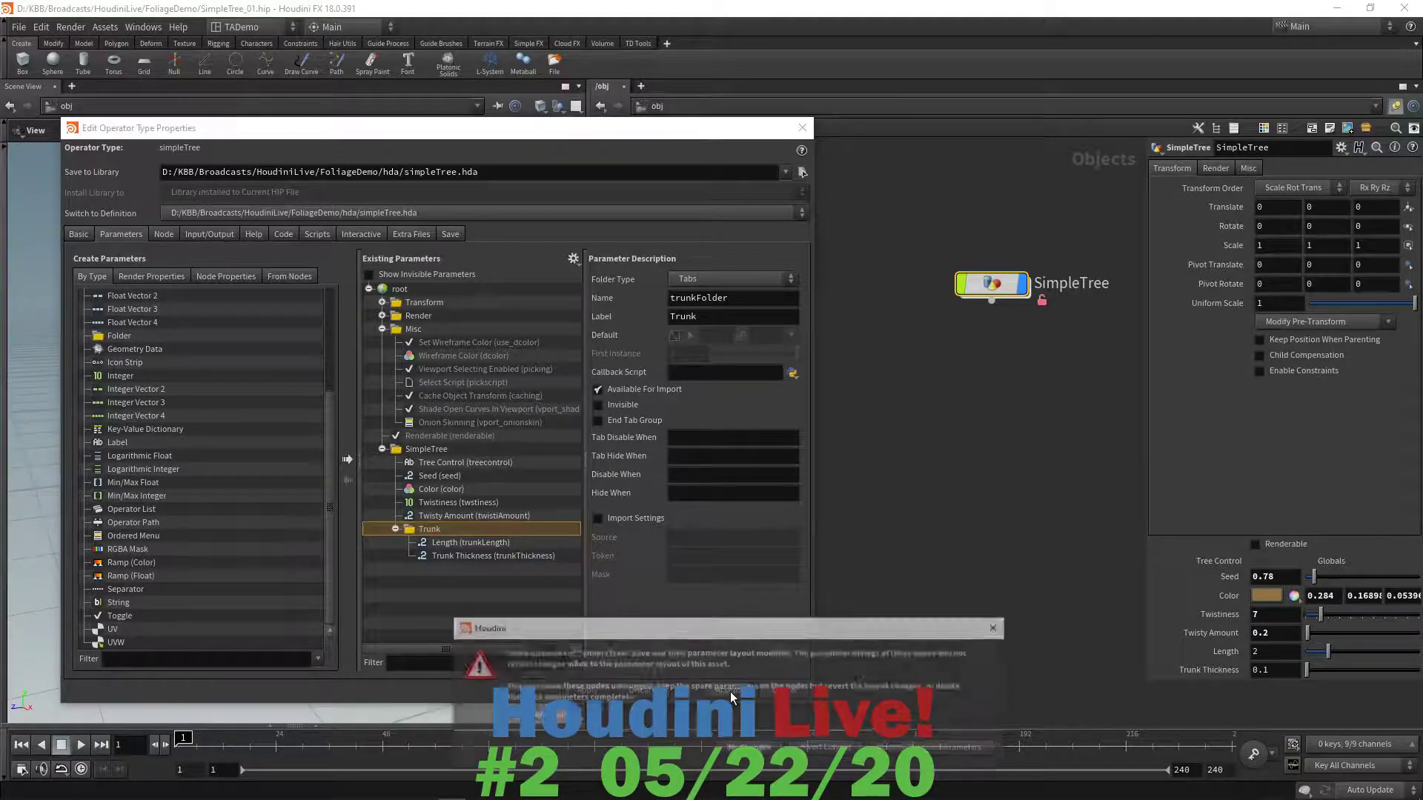
{"action": "left_click", "coordinate": [760, 740]}
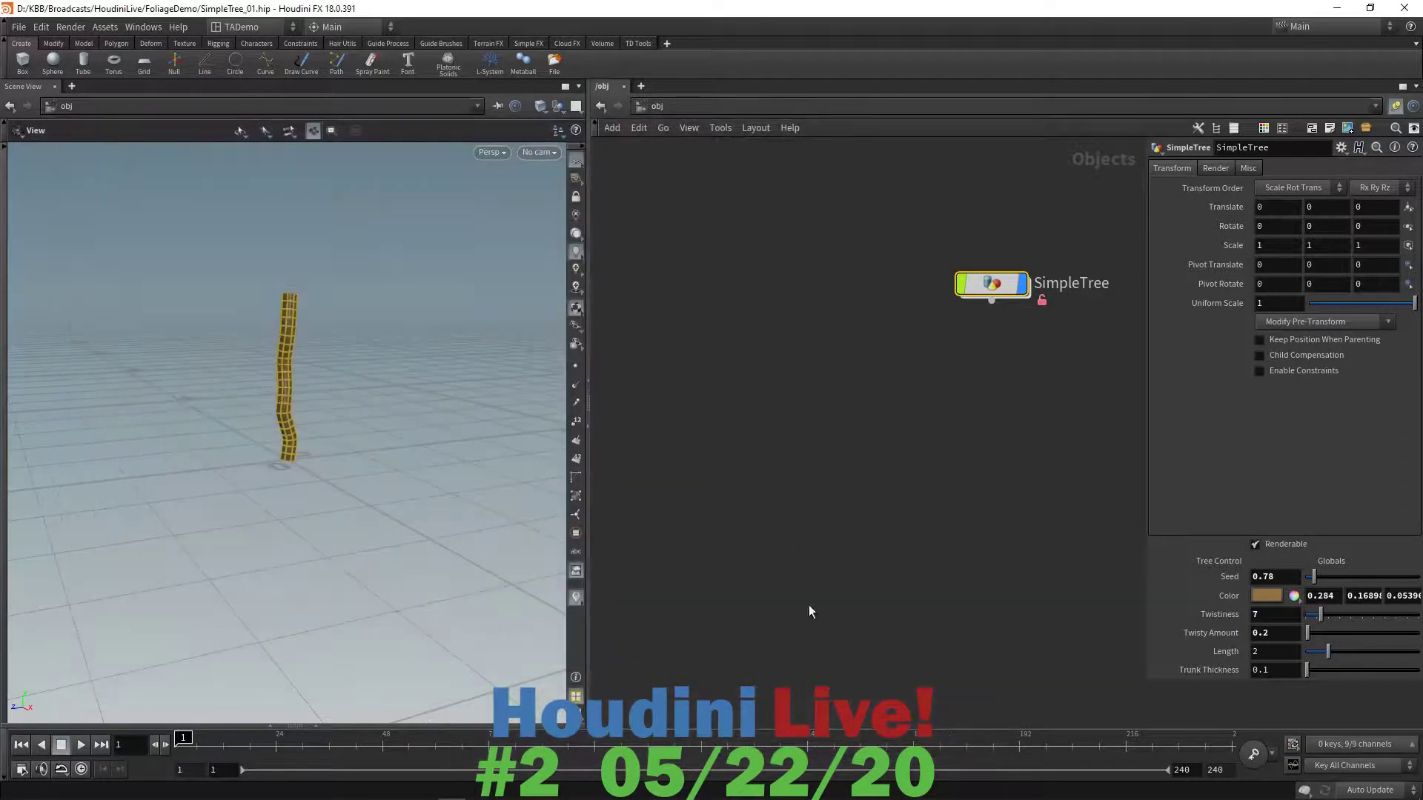
- Match the SimpleTree node to its current asset definition
{"action": "mouse_move", "coordinate": [1004, 310]}
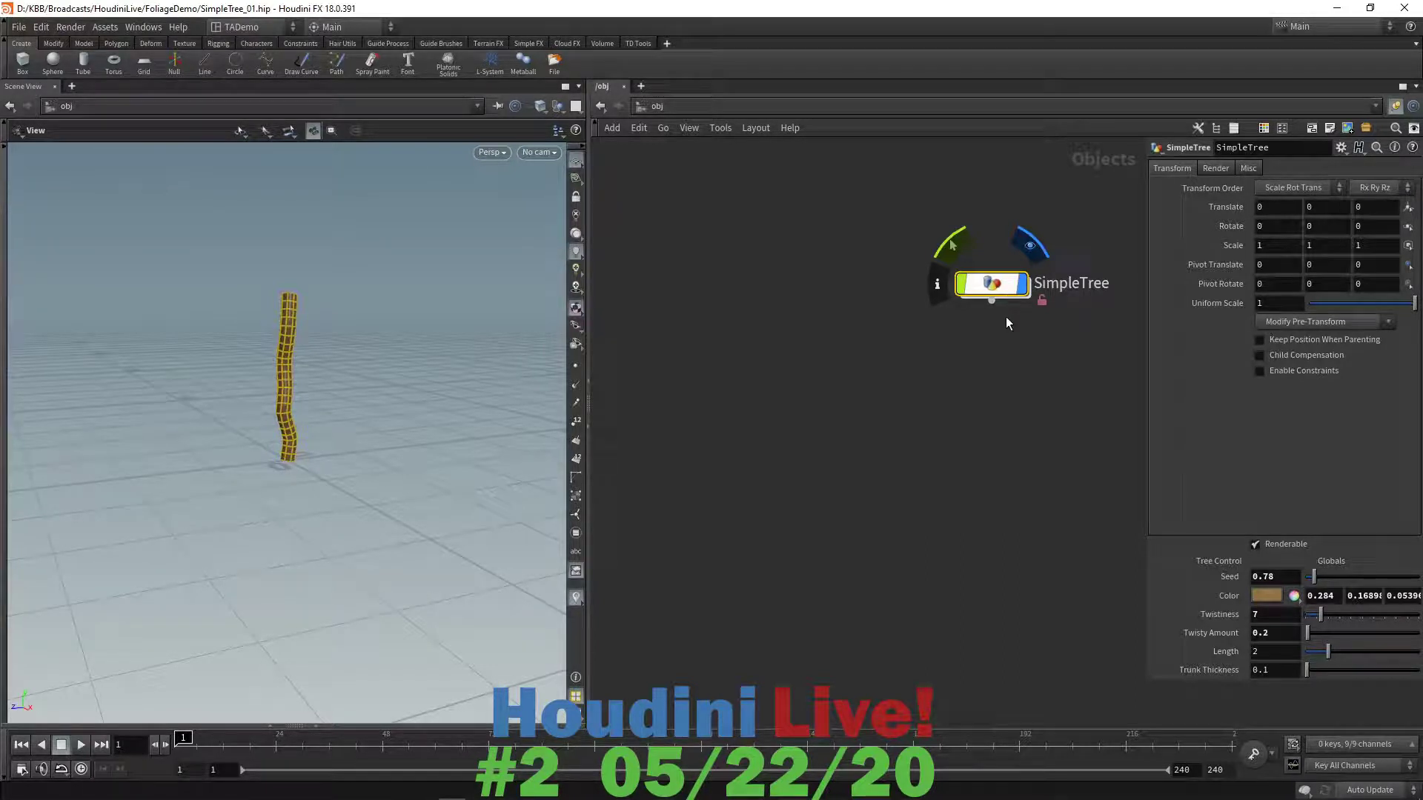
{"action": "right_click", "coordinate": [981, 286]}
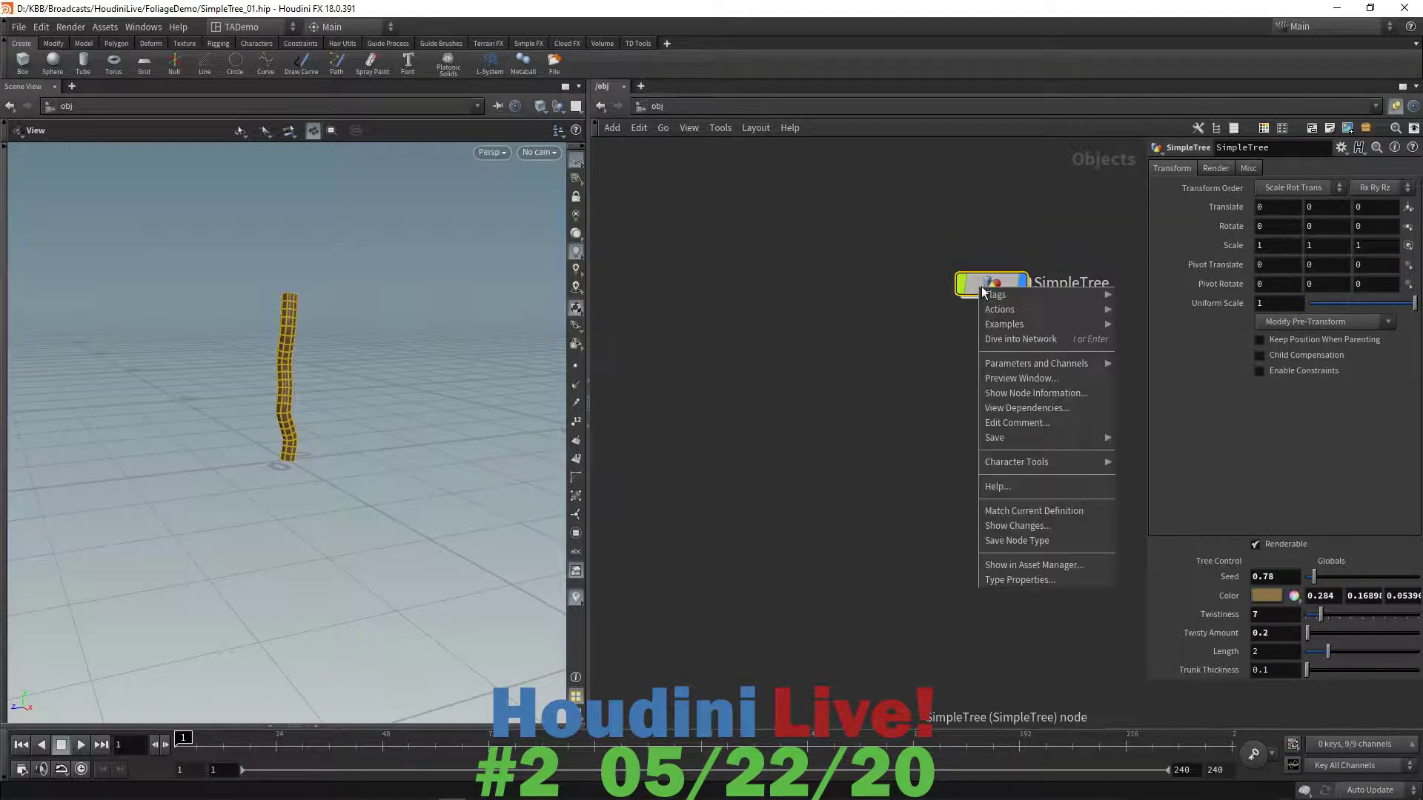
{"action": "left_click", "coordinate": [1029, 512]}
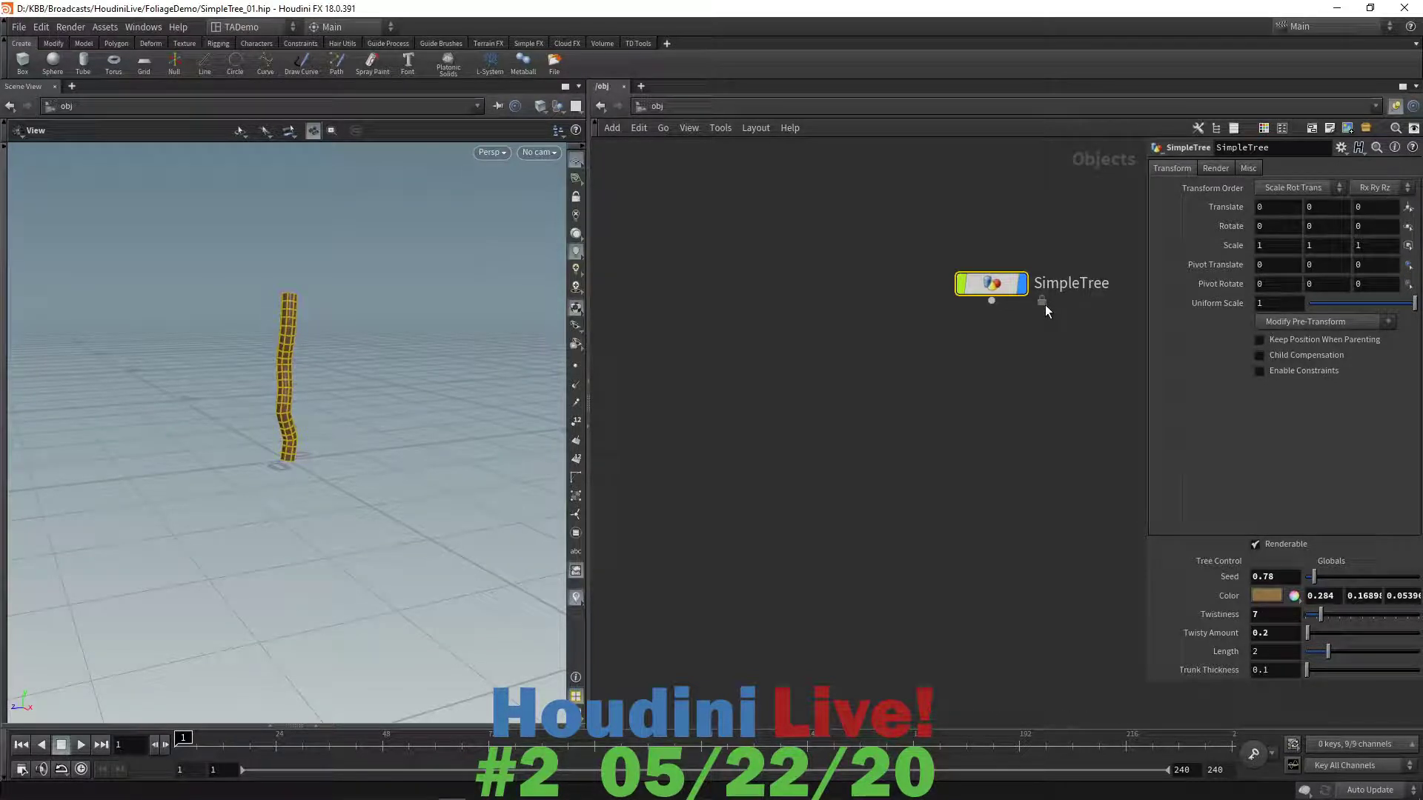
- Inspect the locked grouprange1, pointjitter1, resample1 and polywire1 nodes inside SimpleTree, and return to the object level
{"action": "mouse_move", "coordinate": [993, 286]}
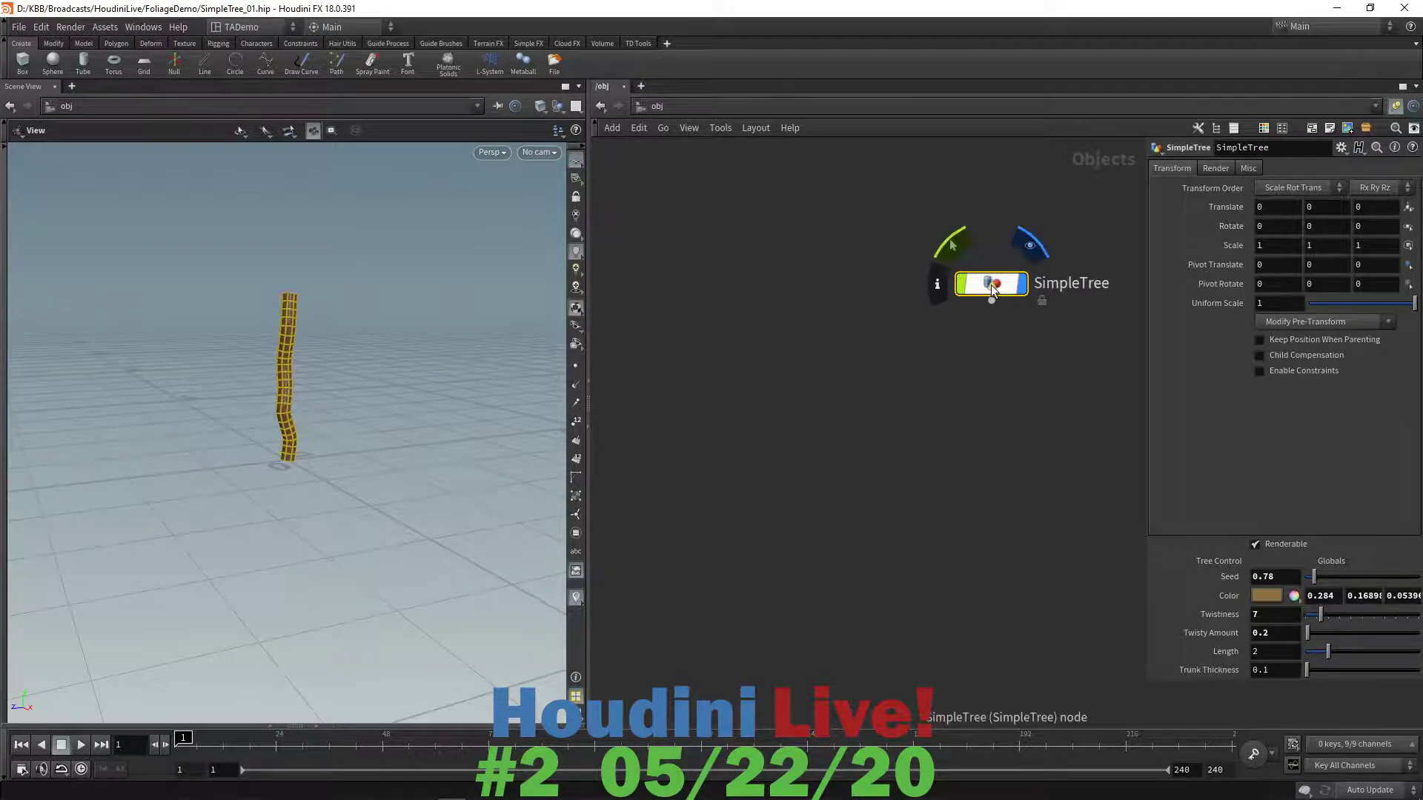
{"action": "double_click", "coordinate": [993, 287]}
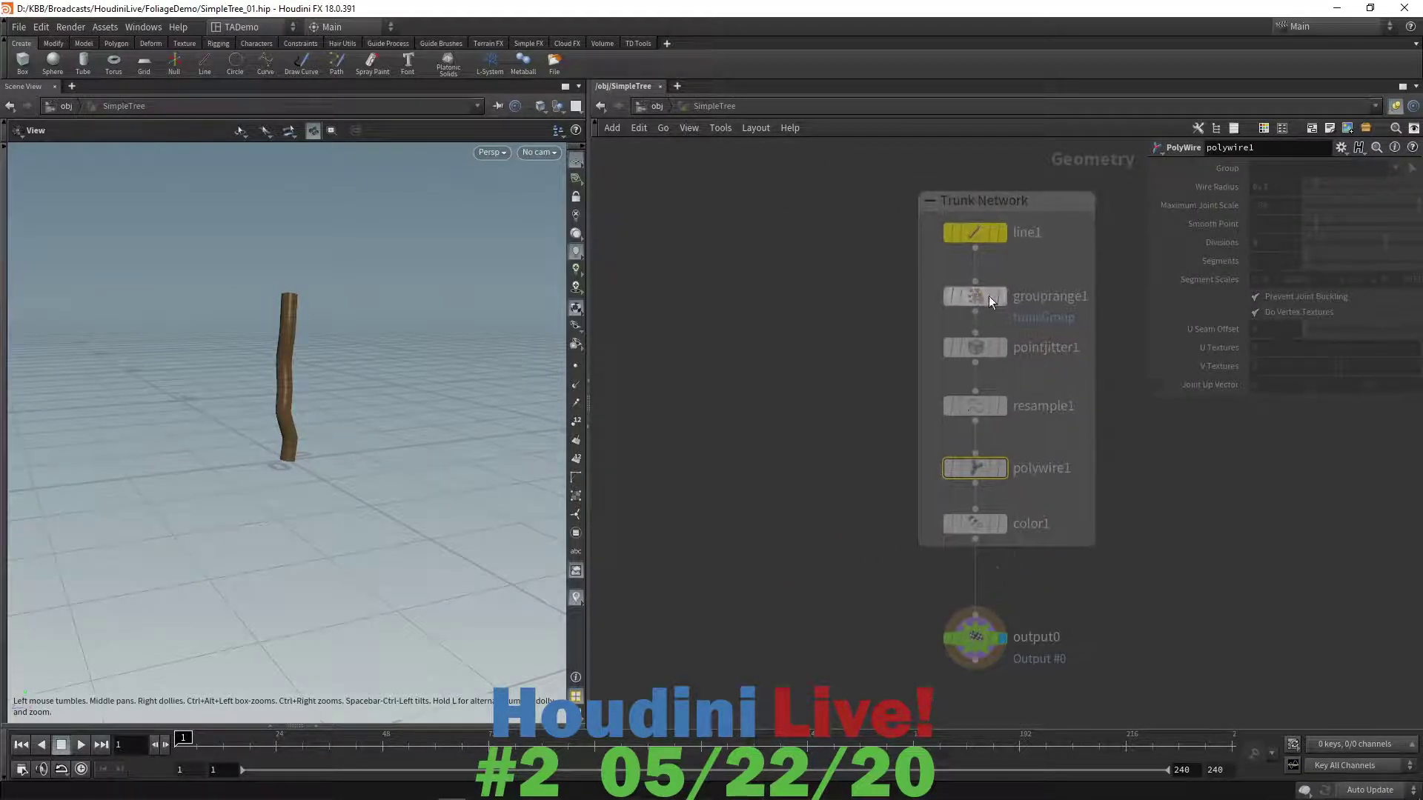
{"action": "left_click", "coordinate": [989, 296]}
{"action": "left_click", "coordinate": [972, 349]}
{"action": "left_click", "coordinate": [977, 404]}
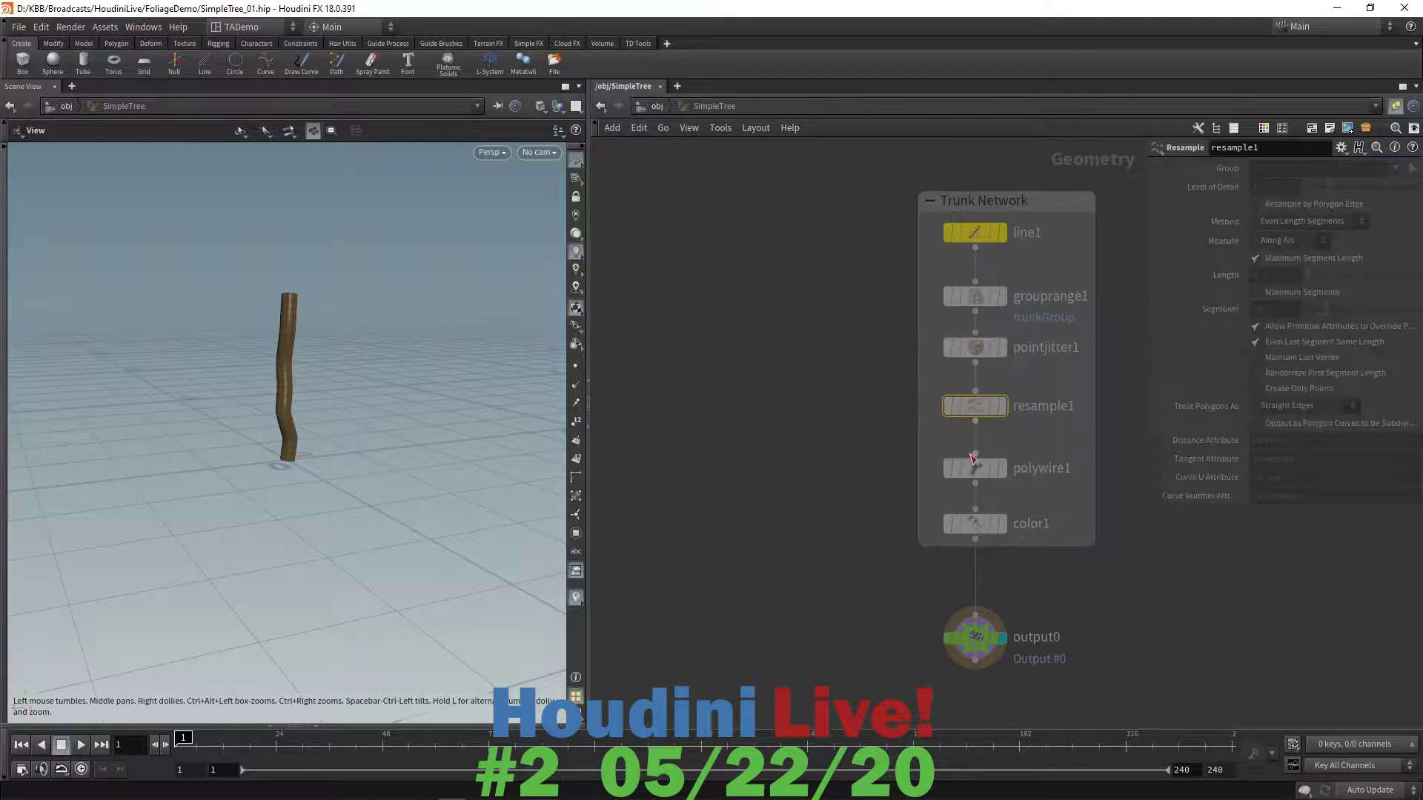
{"action": "left_click", "coordinate": [977, 469]}
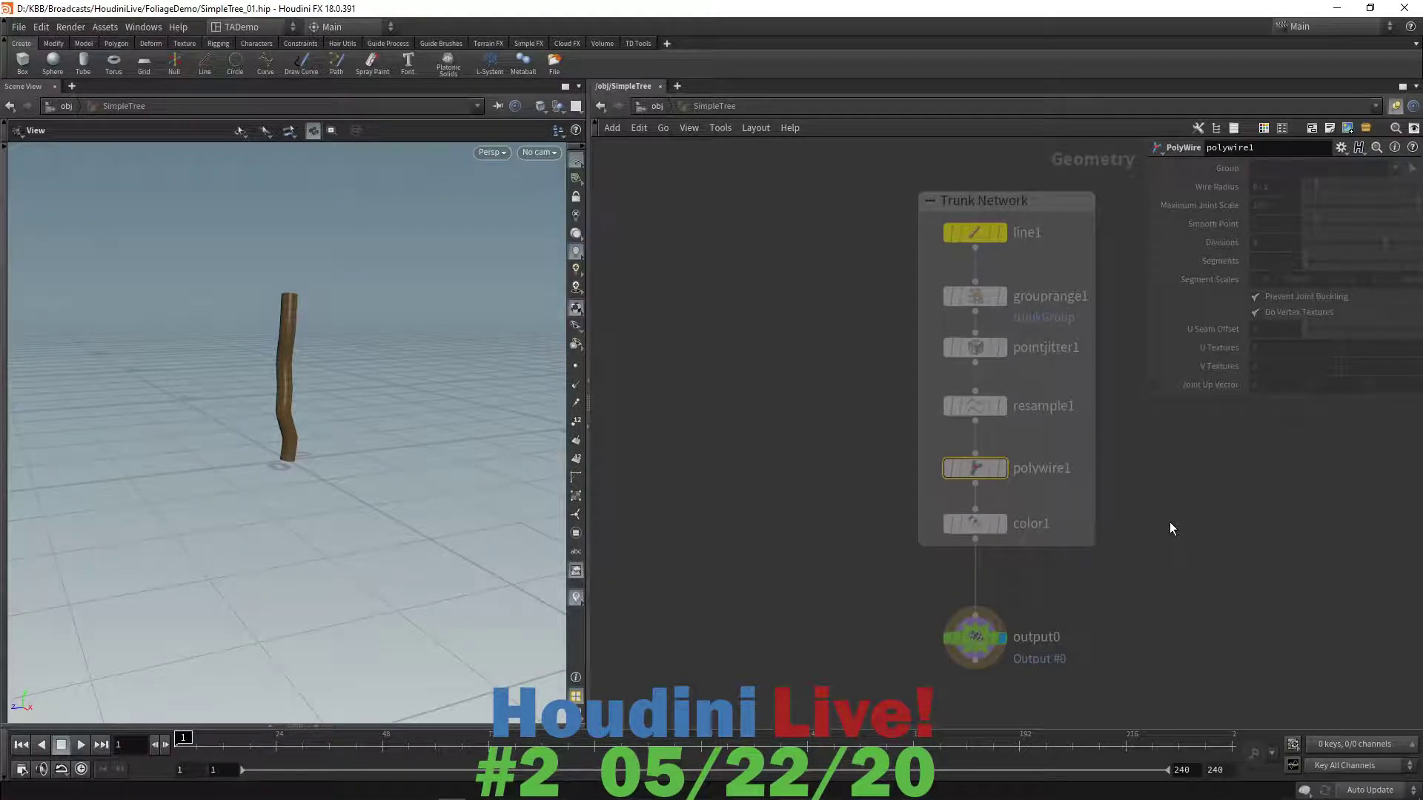
{"action": "key", "text": "u"}
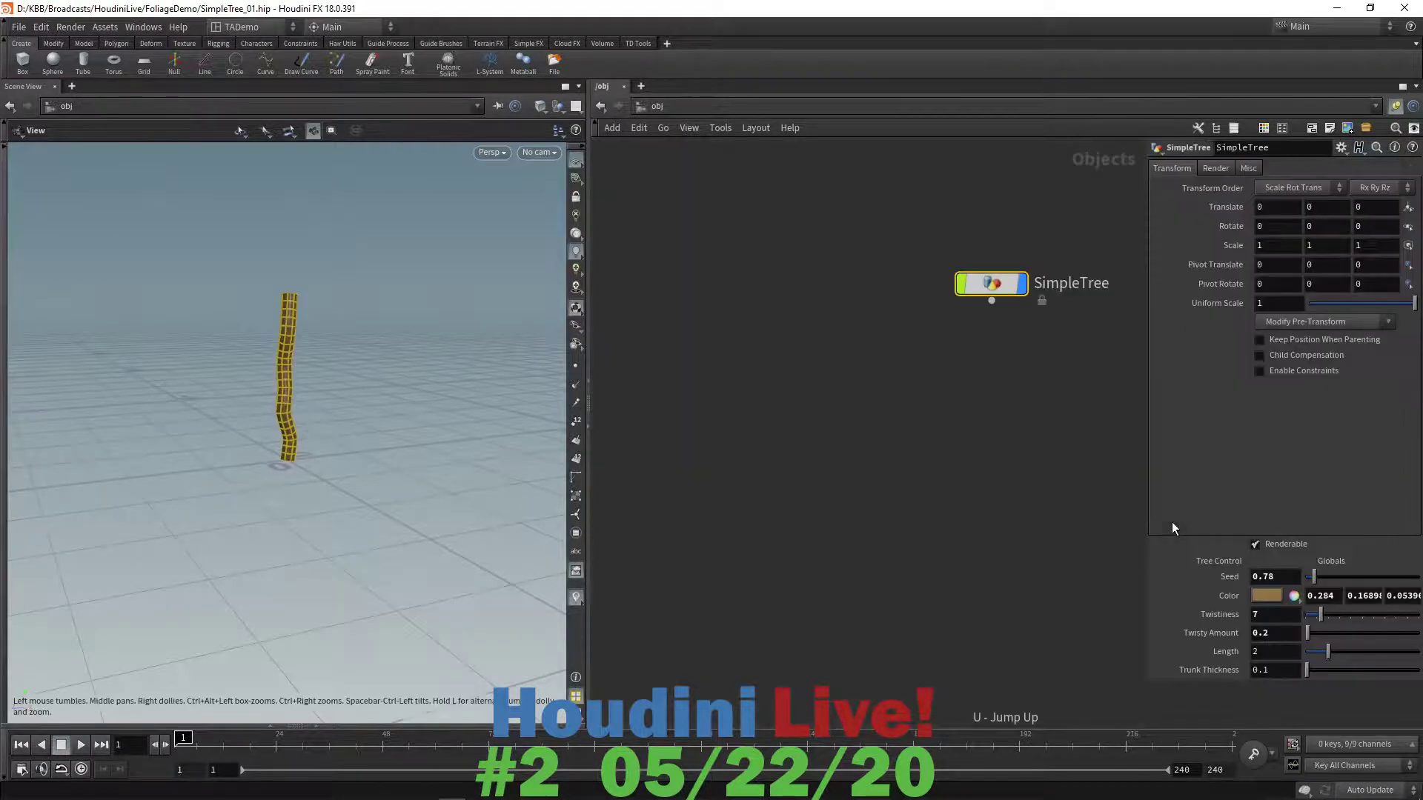
- Replace the SimpleTree node with a fresh instance of the SimpleTree digital asset and allow editing of its contents
{"action": "mouse_move", "coordinate": [1013, 267]}
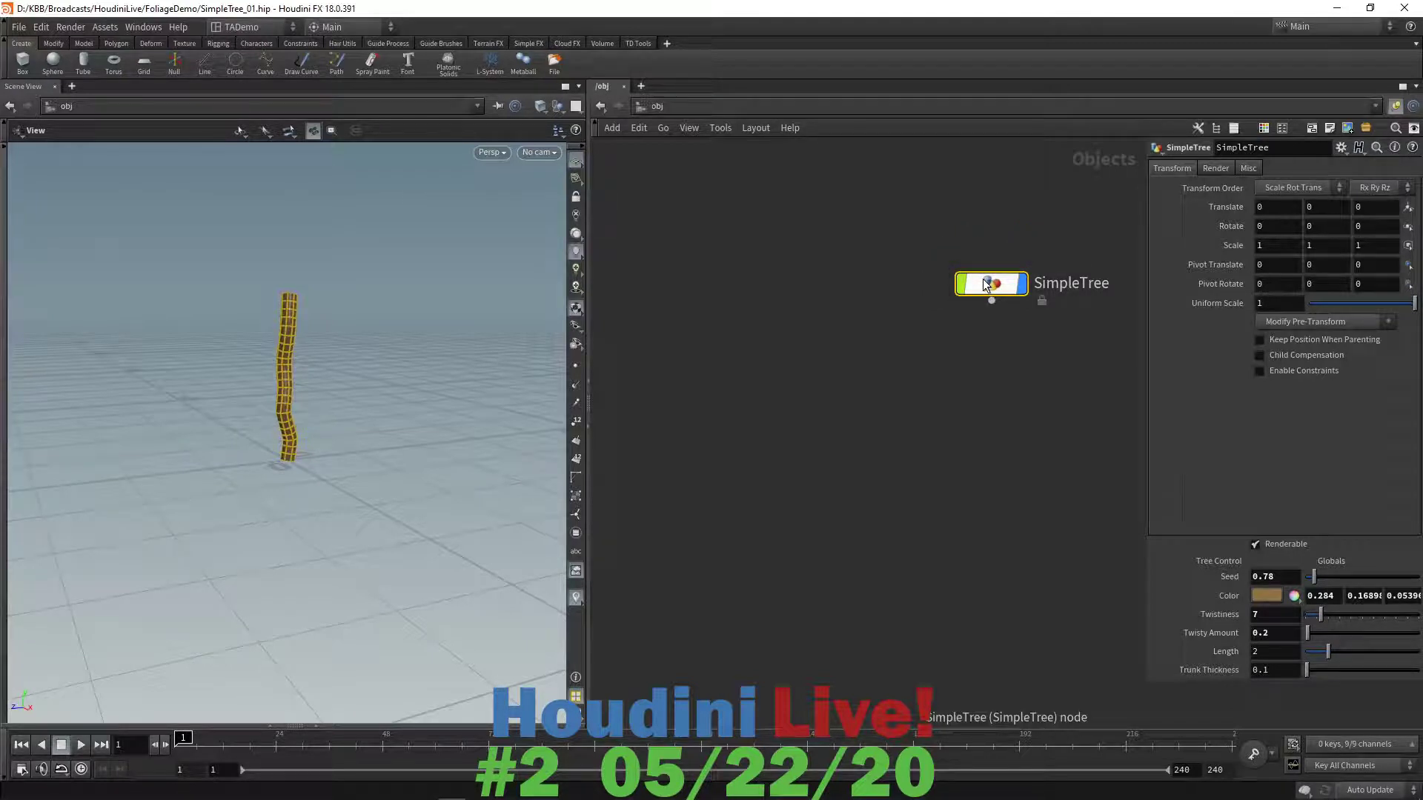
{"action": "key", "text": "Delete"}
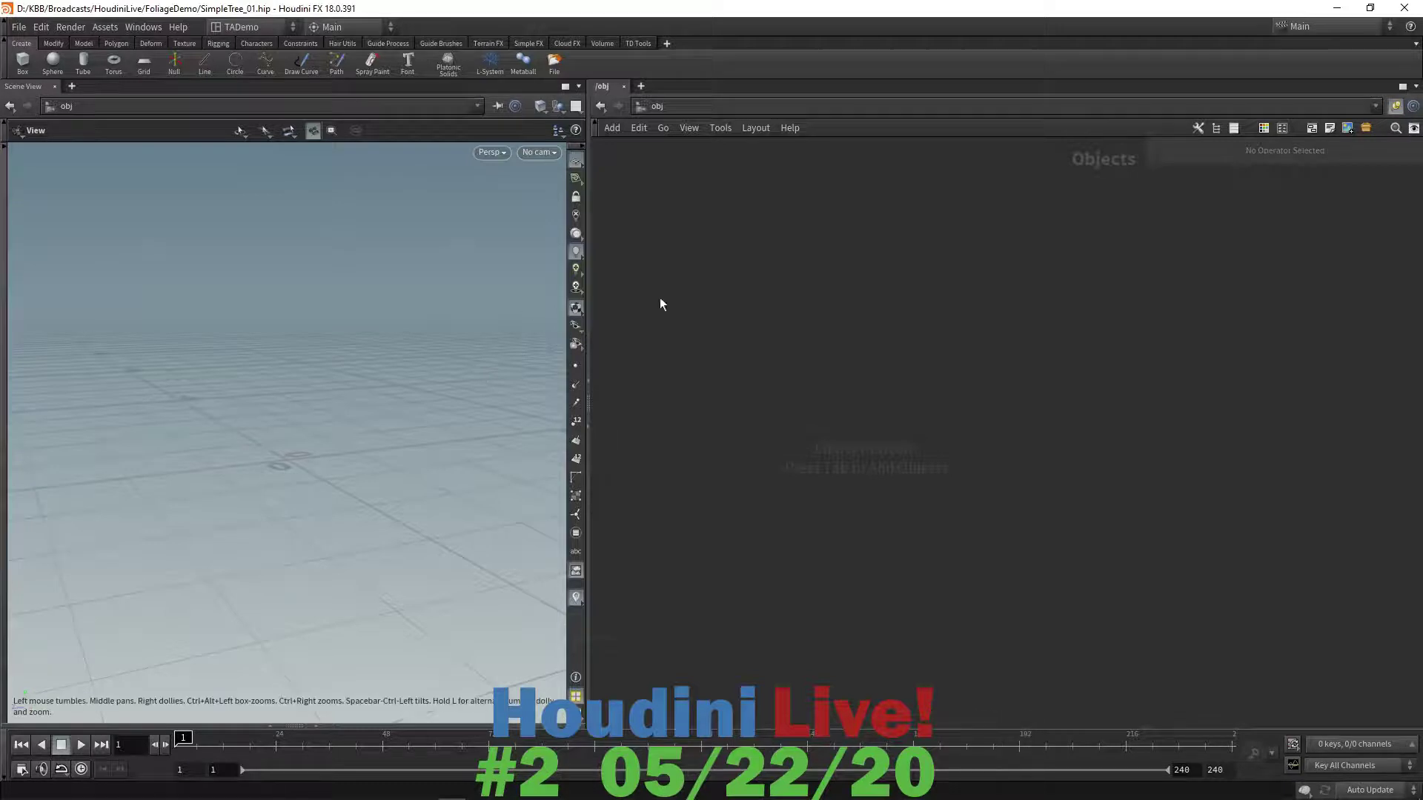
{"action": "key", "text": "Tab"}
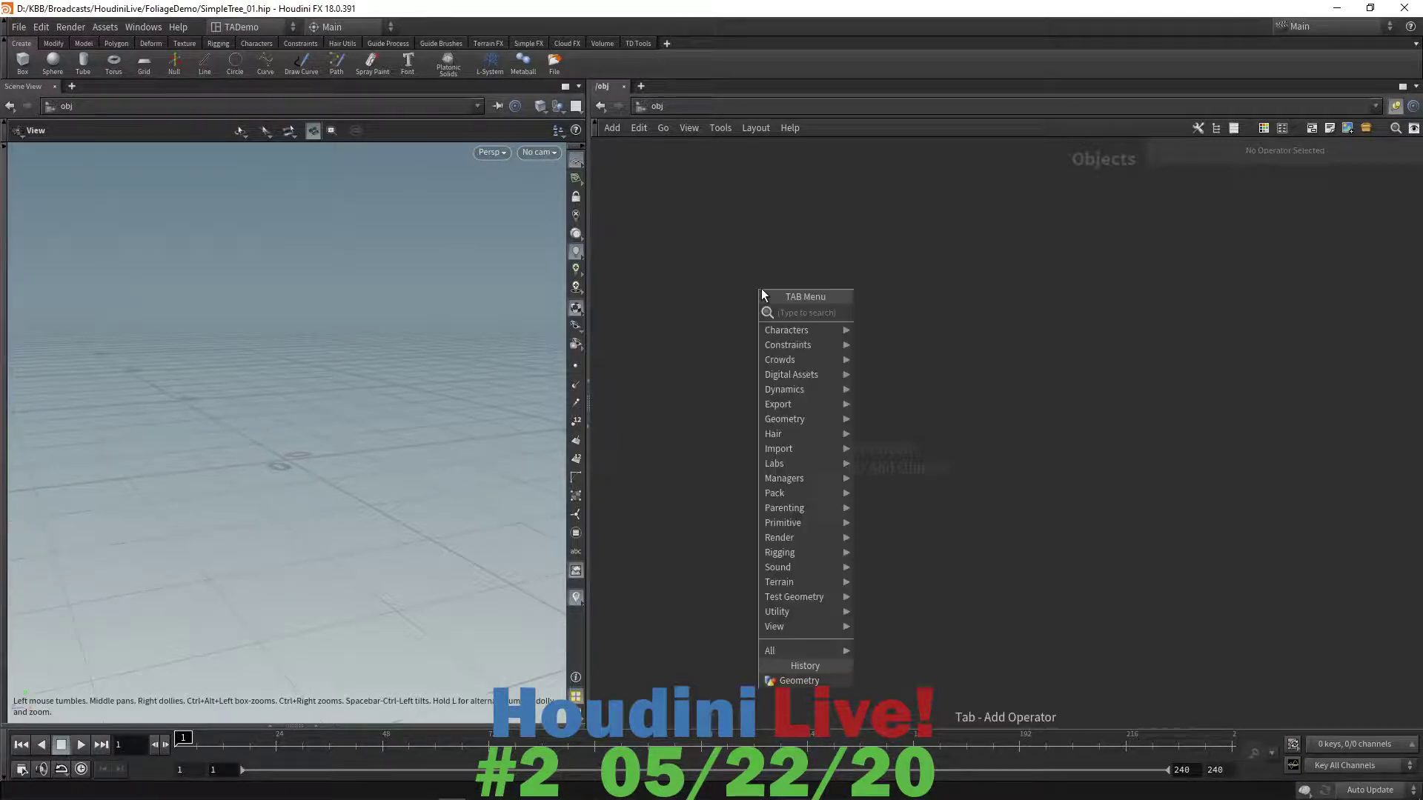
{"action": "mouse_move", "coordinate": [786, 381]}
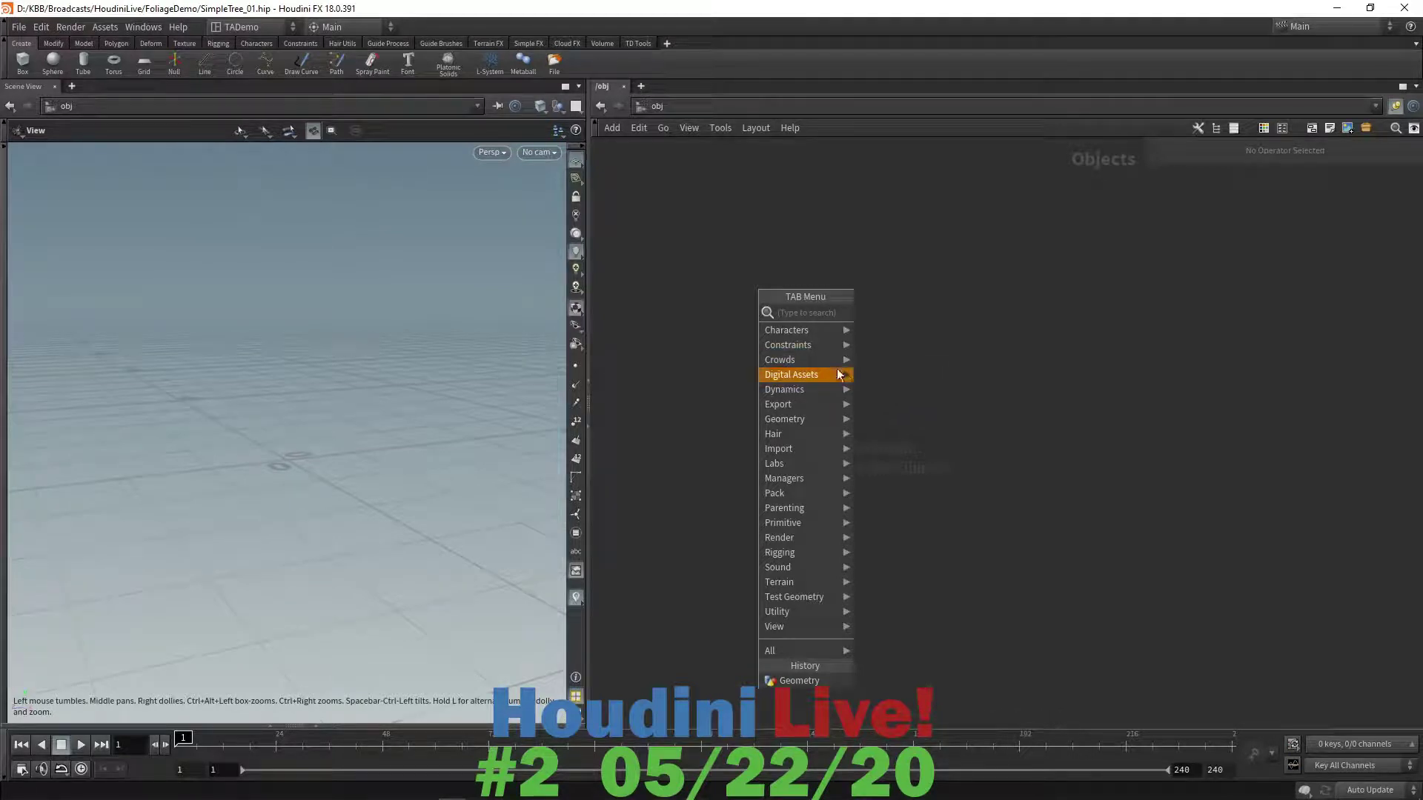
{"action": "mouse_move", "coordinate": [848, 376]}
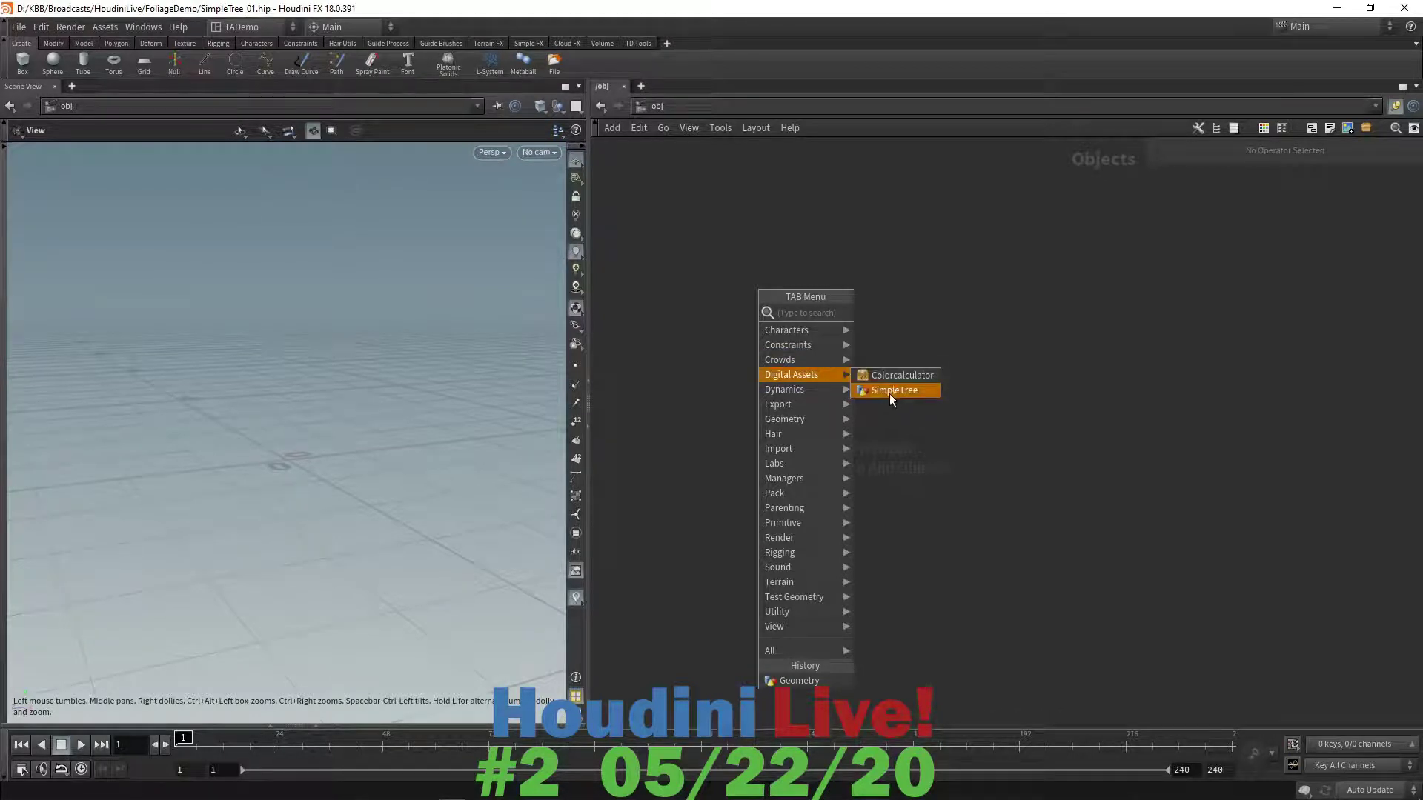
{"action": "left_click", "coordinate": [889, 392]}
{"action": "left_click", "coordinate": [910, 372]}
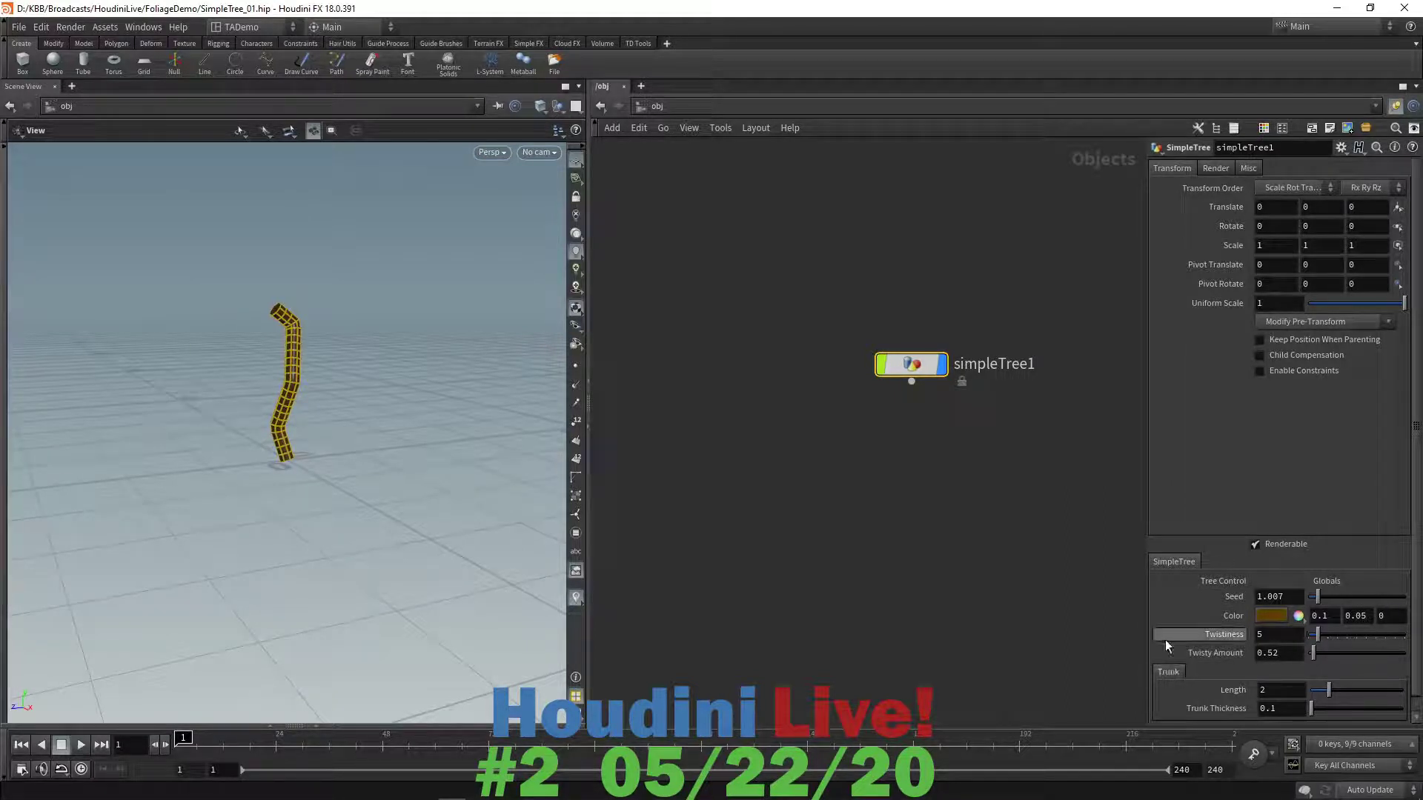
{"action": "right_click", "coordinate": [916, 372]}
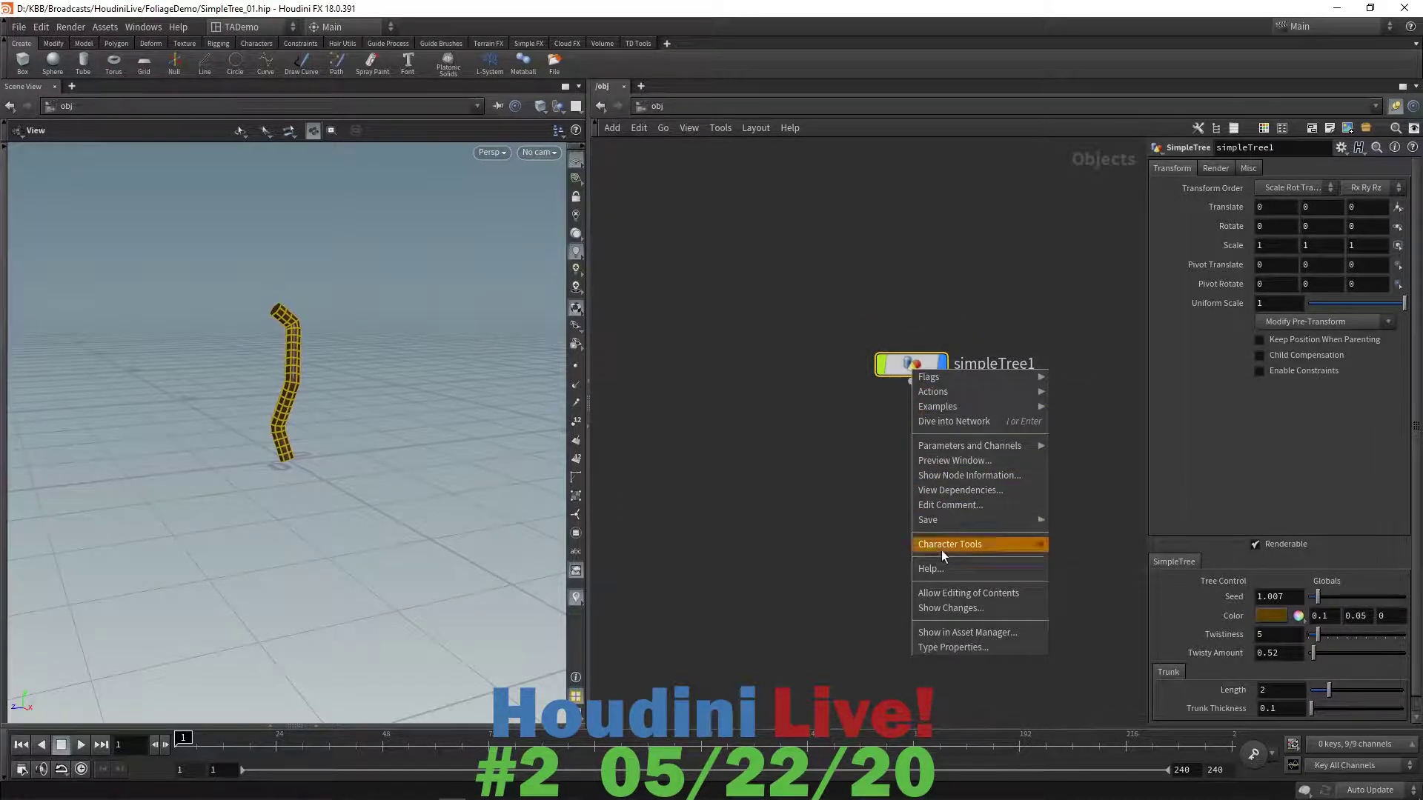
{"action": "left_click", "coordinate": [949, 593]}
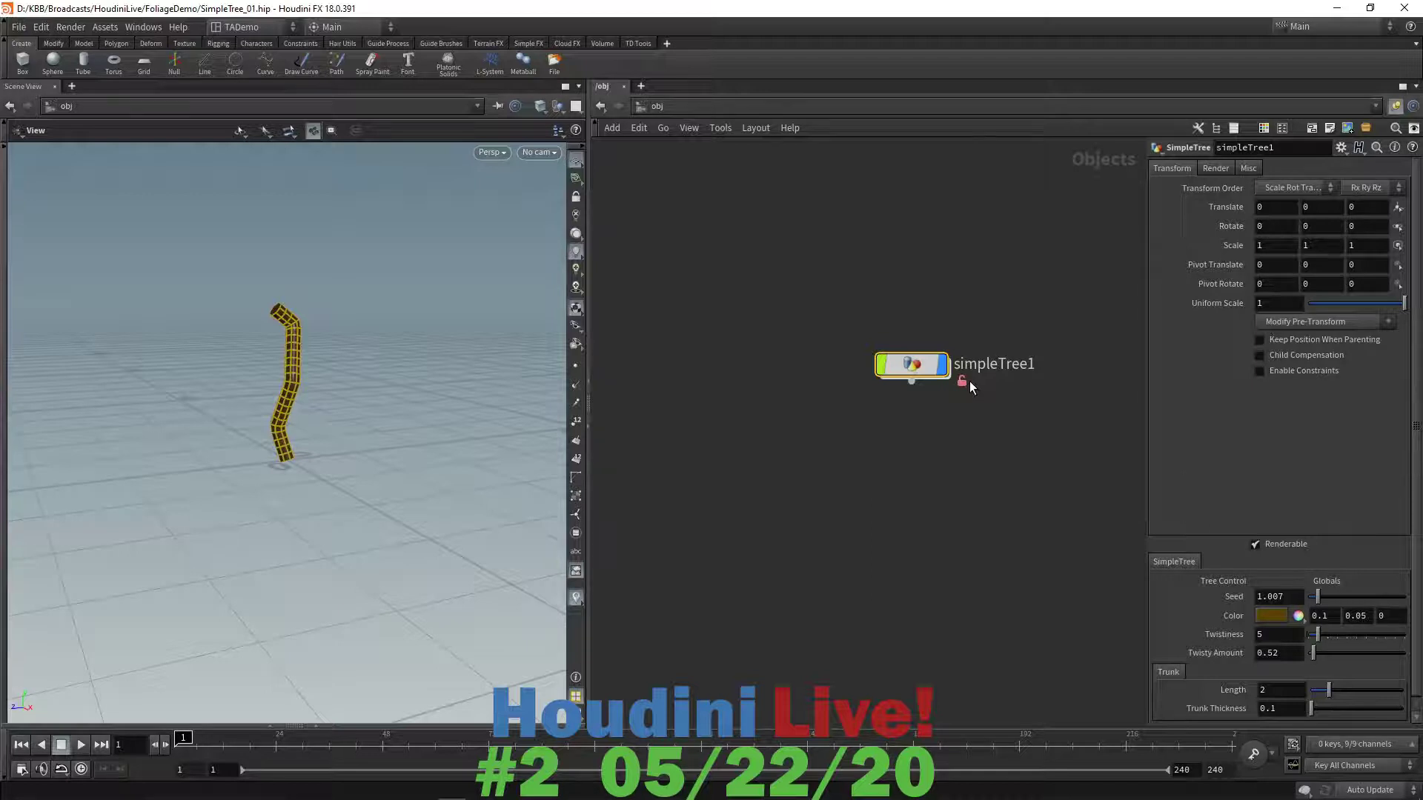
- Duplicate the Trunk Network box with all its nodes inside the SimpleTree asset and place the copy beside the original
{"action": "mouse_move", "coordinate": [908, 367]}
{"action": "double_click", "coordinate": [910, 366]}
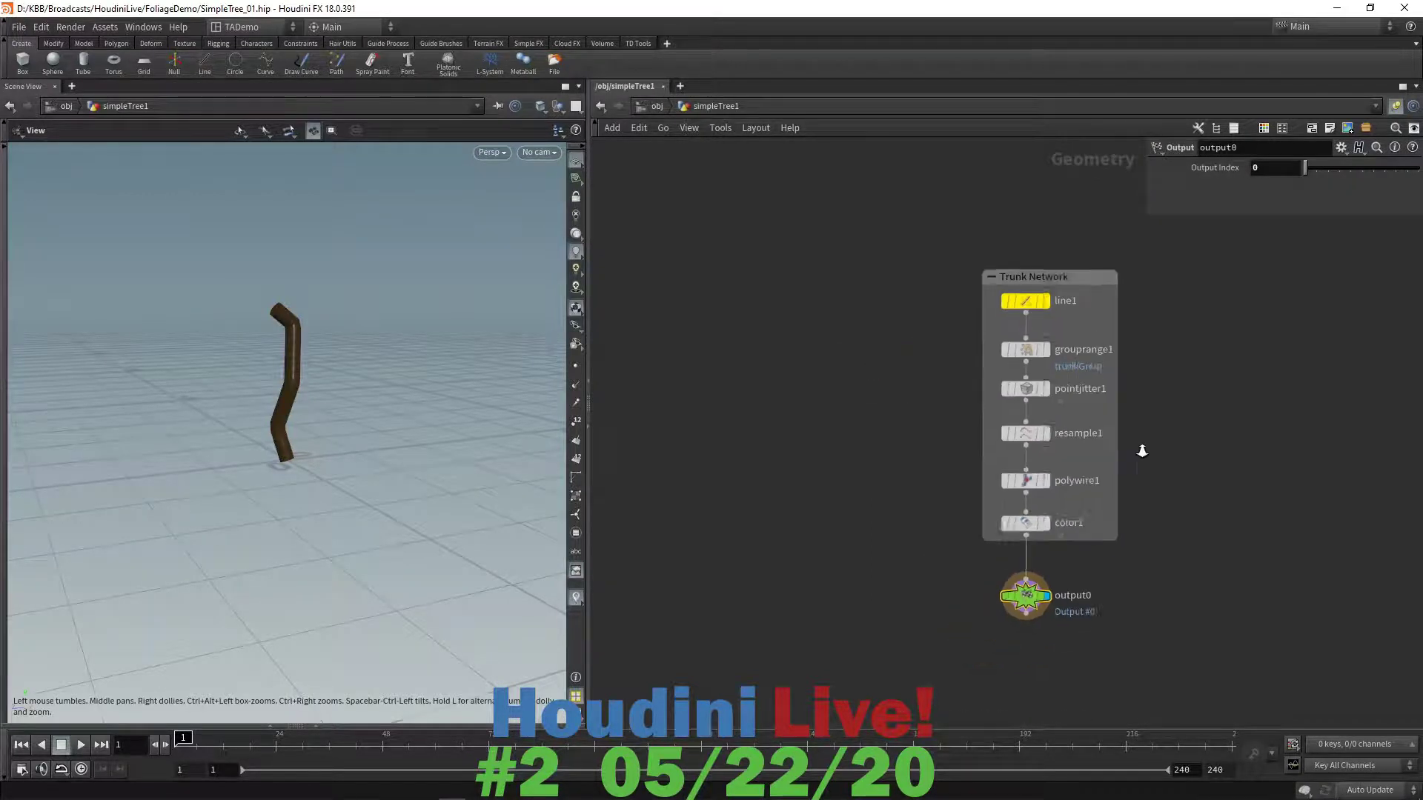
{"action": "middle_click_drag", "start_coordinate": [1161, 447], "coordinate": [936, 439]}
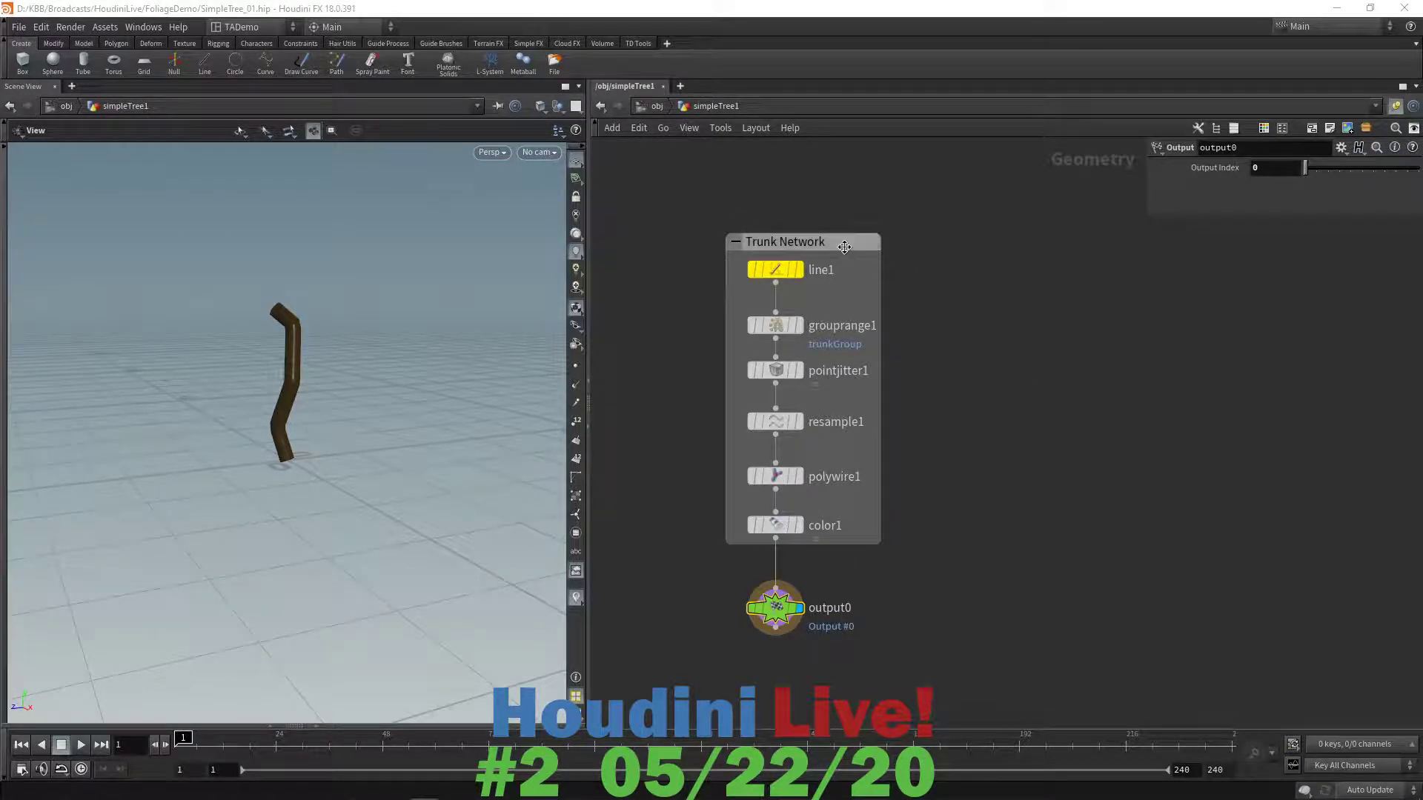
{"action": "left_click", "coordinate": [840, 243]}
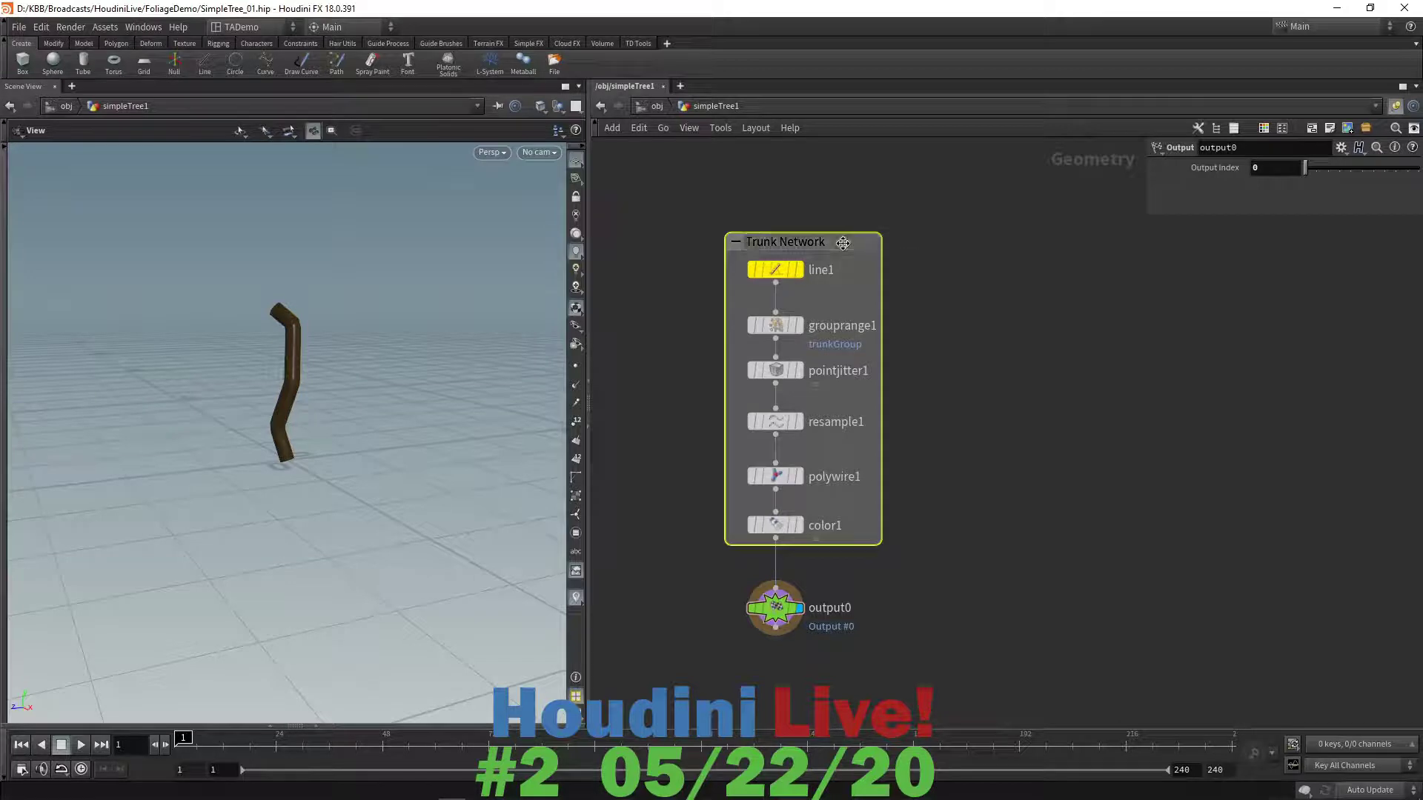
{"action": "left_click_drag", "start_coordinate": [843, 243], "coordinate": [1088, 249]}
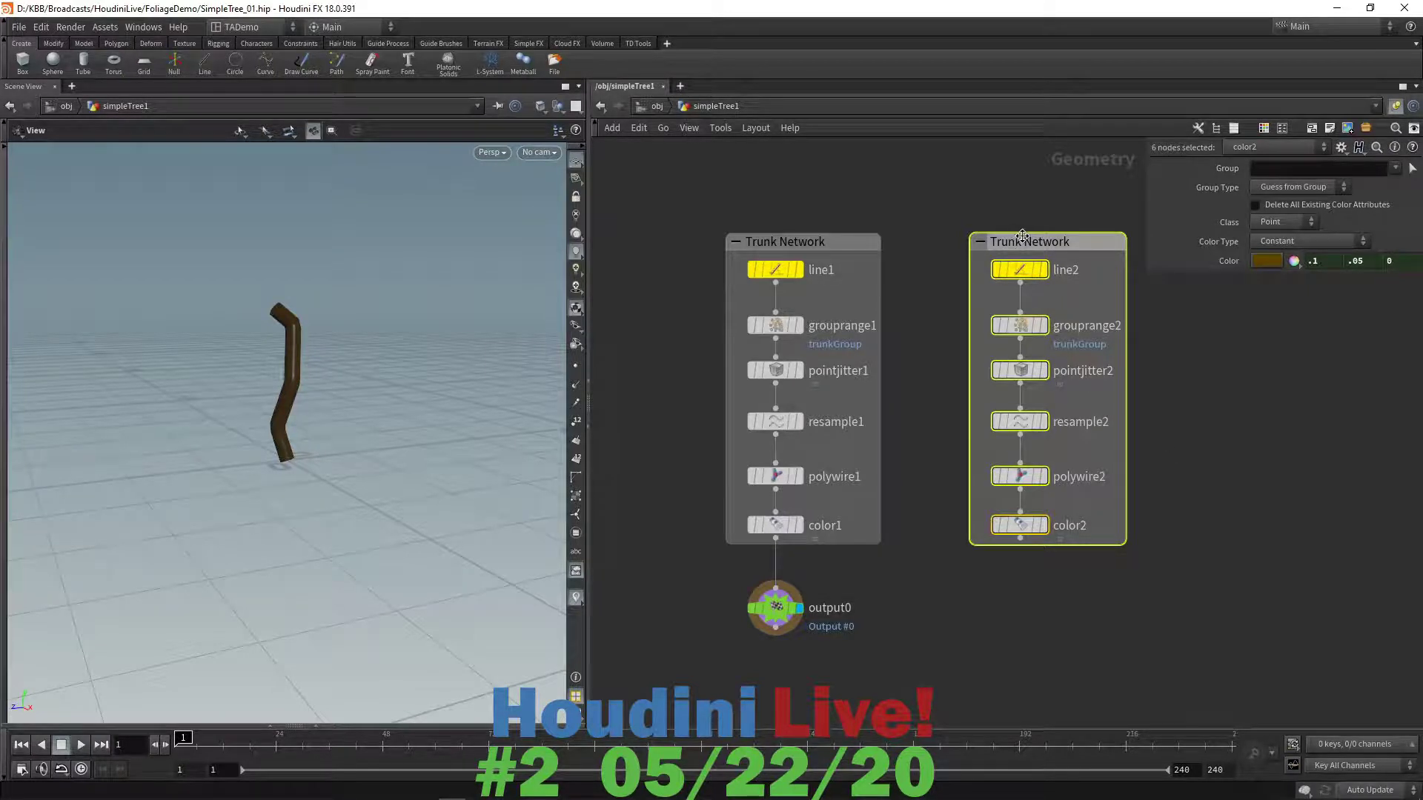
- Rename the duplicated network box as Limb Network
{"action": "double_click", "coordinate": [1022, 237]}
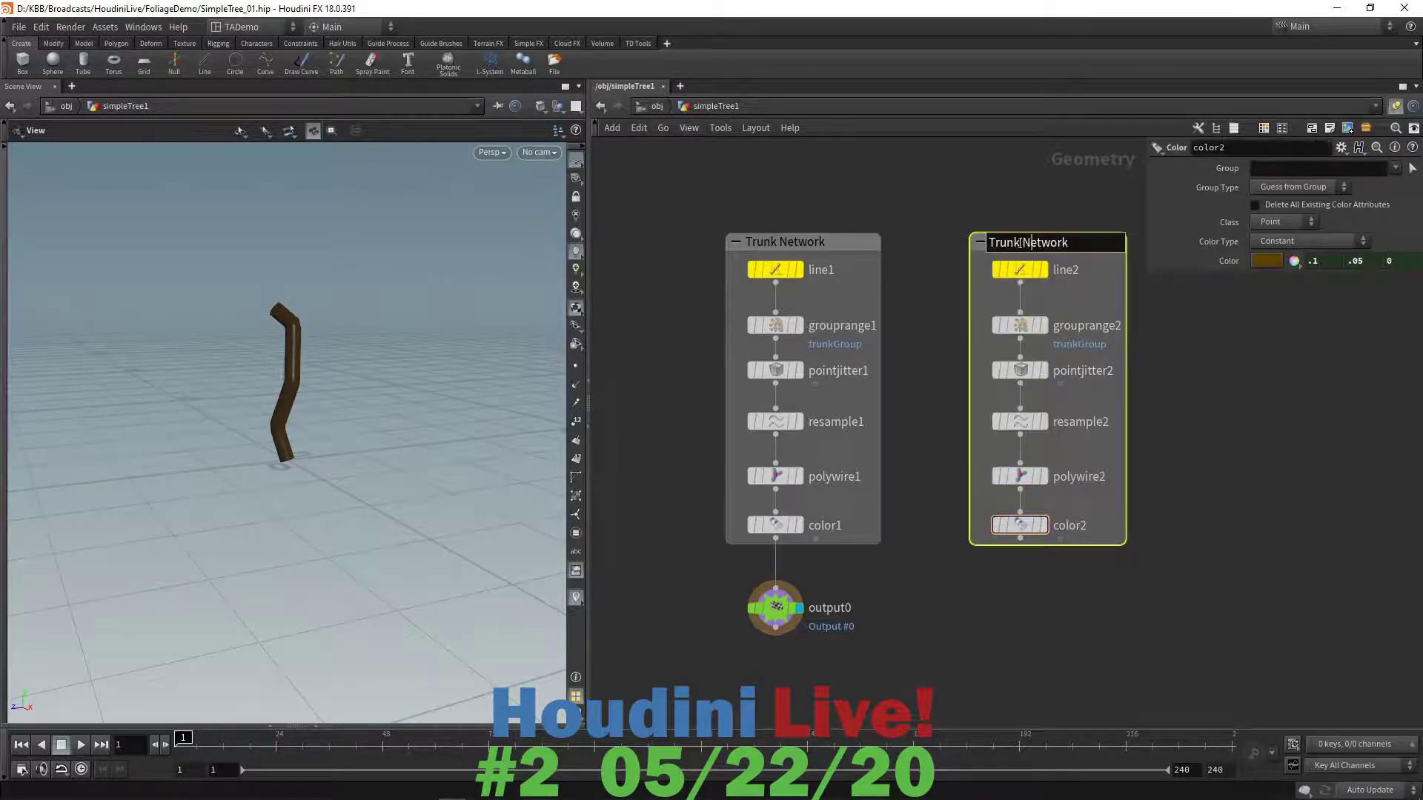
{"action": "left_click_drag", "start_coordinate": [1020, 243], "coordinate": [984, 252]}
{"action": "type", "text": "Limb"}
{"action": "key", "text": "Return"}
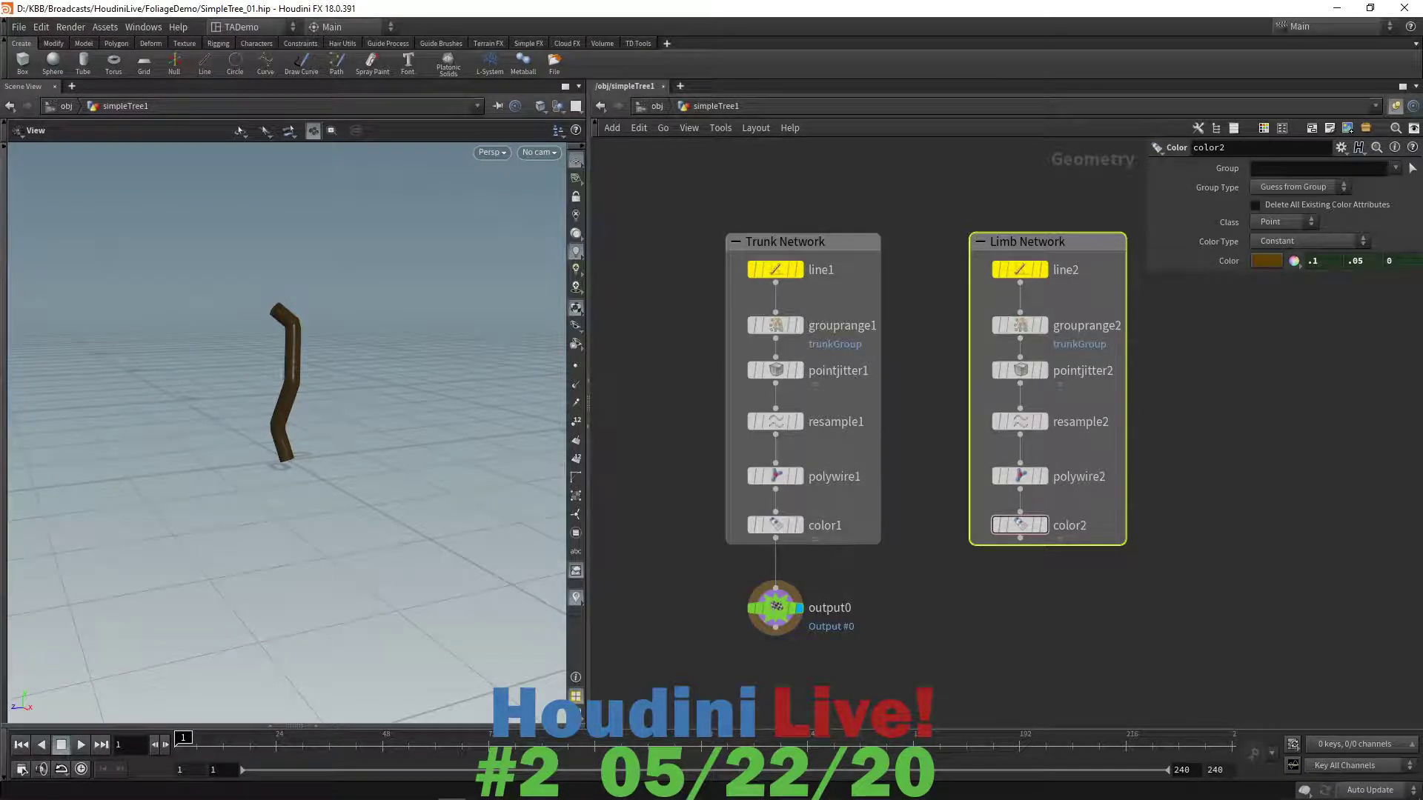
{"action": "left_click", "coordinate": [1261, 531]}
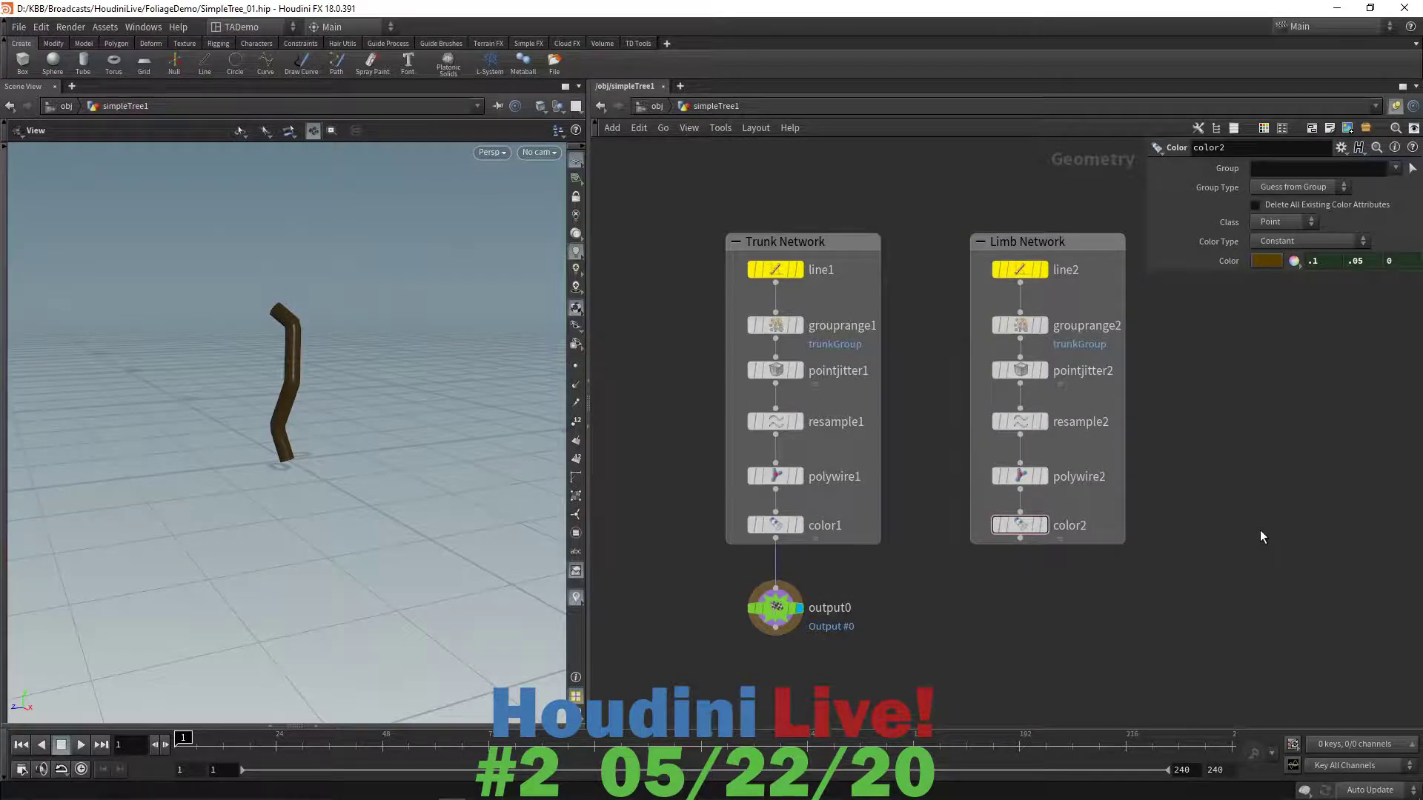
- In SimpleTree's type properties, copy the Trunk folder with its Length and Trunk Thickness parameters and paste it into the SimpleTree folder
{"action": "key", "text": "u"}
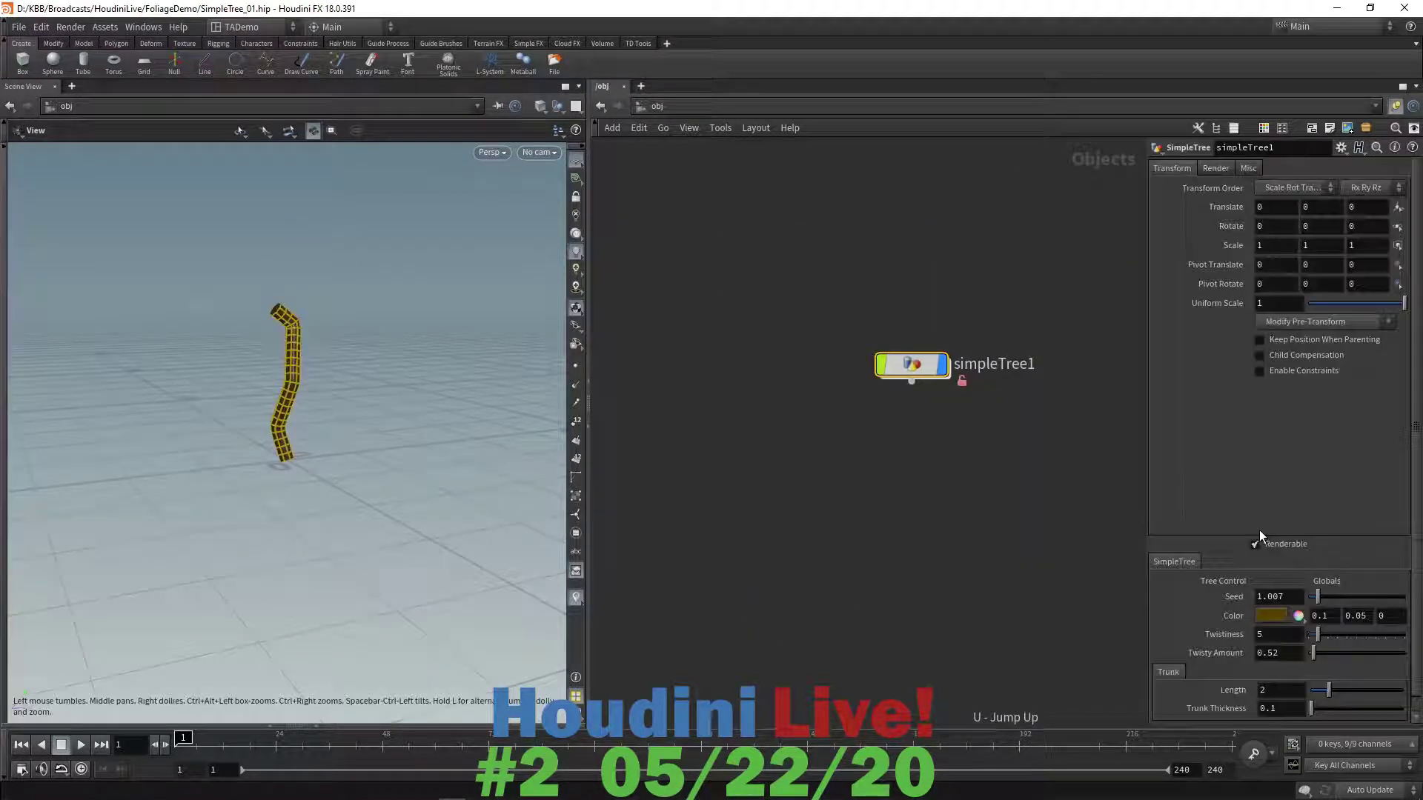
{"action": "right_click", "coordinate": [916, 359]}
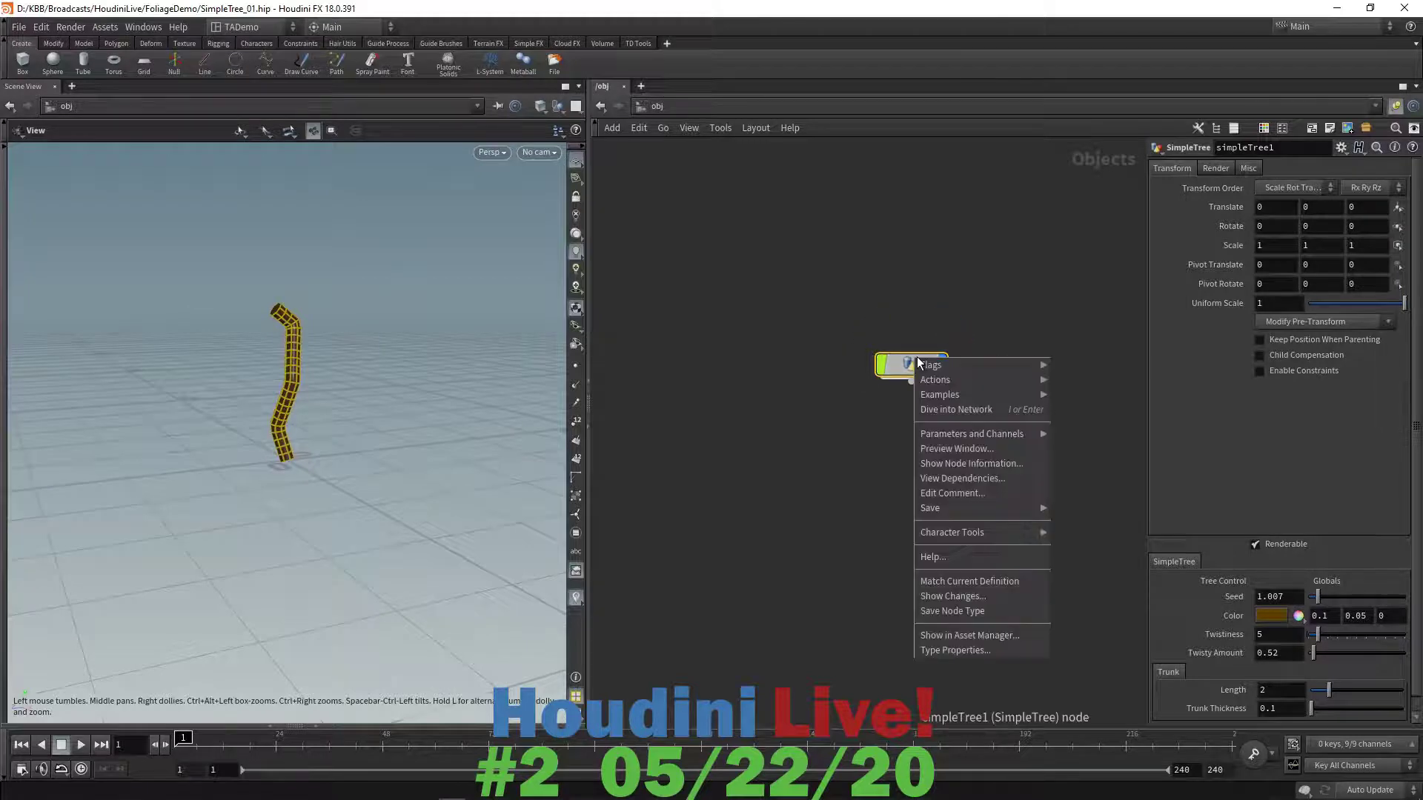
{"action": "left_click", "coordinate": [954, 652]}
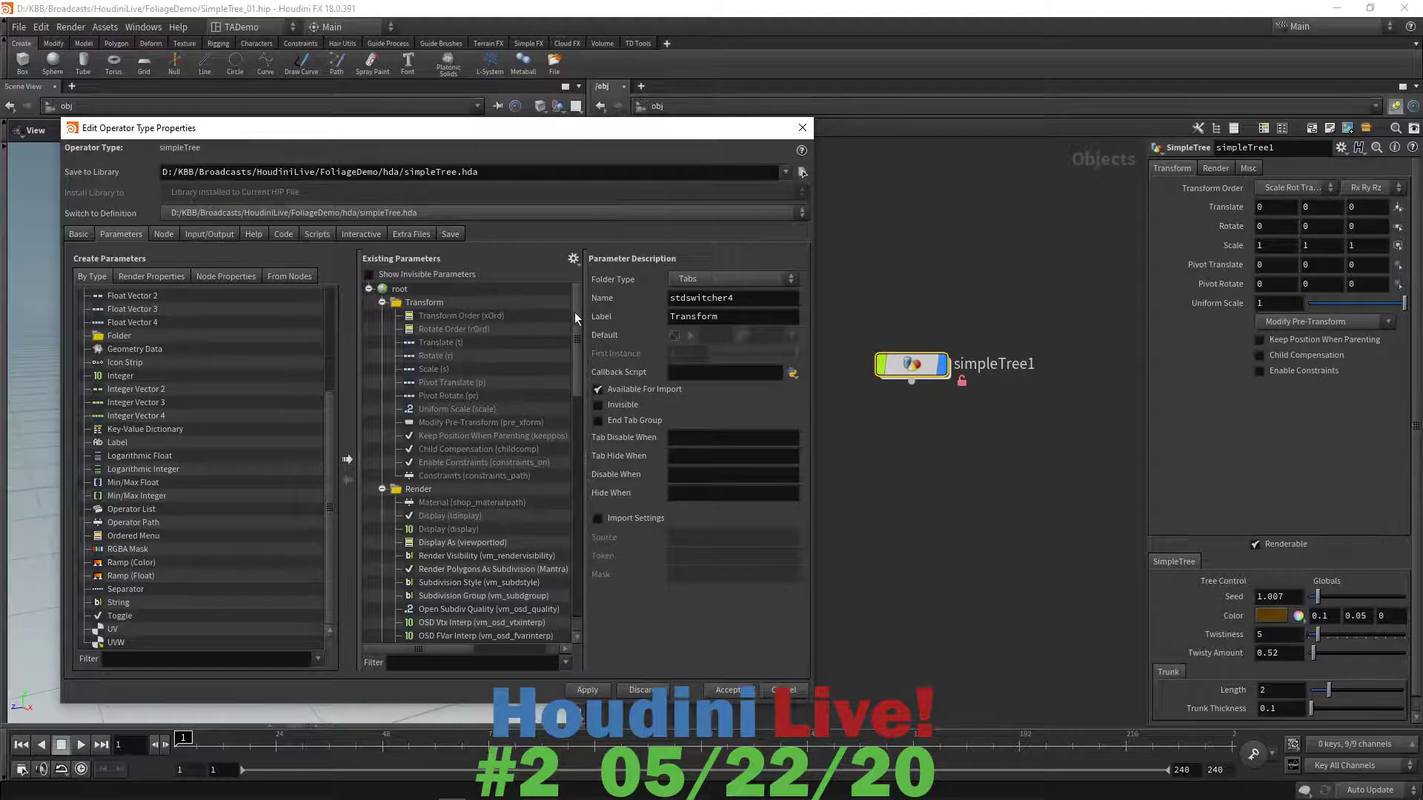
{"action": "left_click_drag", "start_coordinate": [575, 313], "coordinate": [598, 596]}
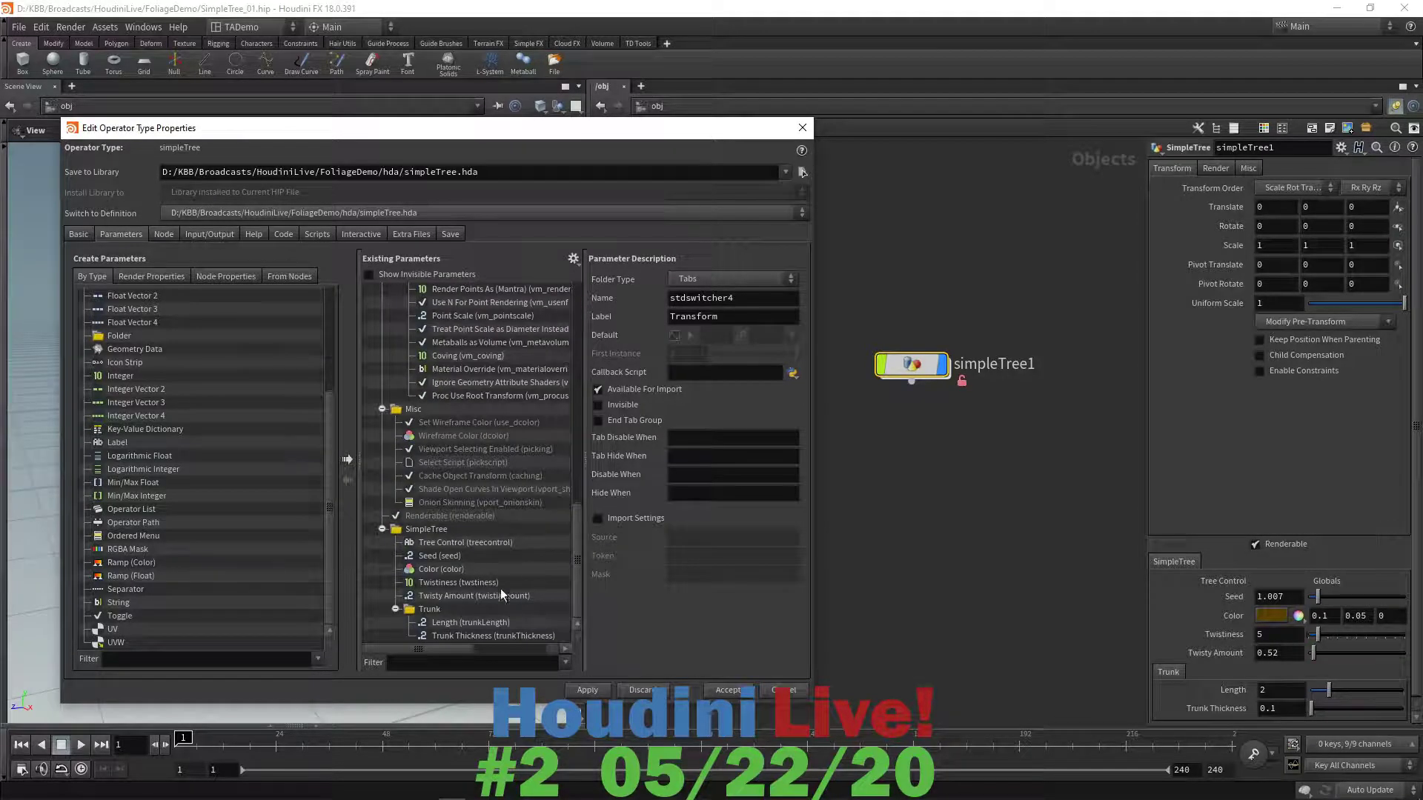
{"action": "left_click", "coordinate": [434, 611]}
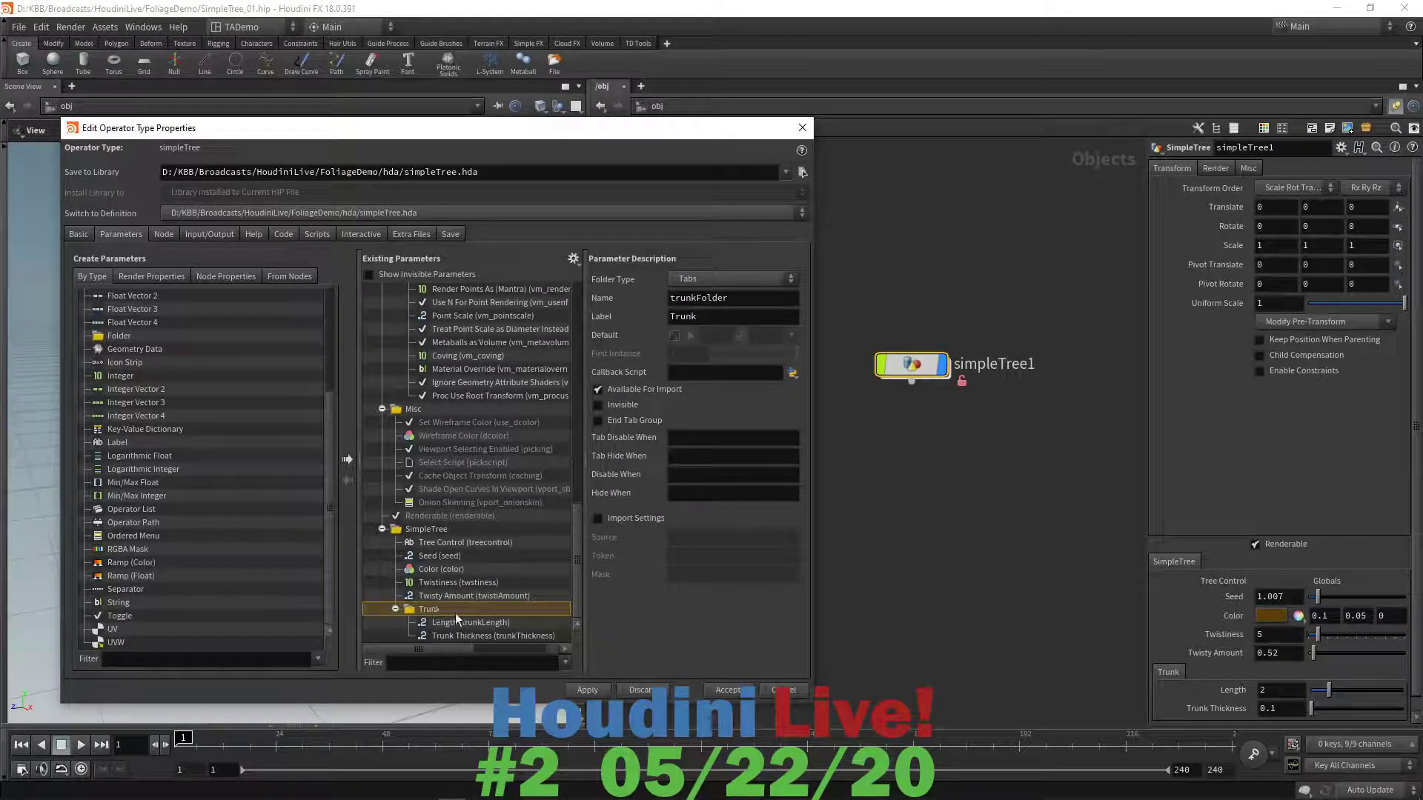
{"action": "left_click", "coordinate": [465, 637], "text": "shift"}
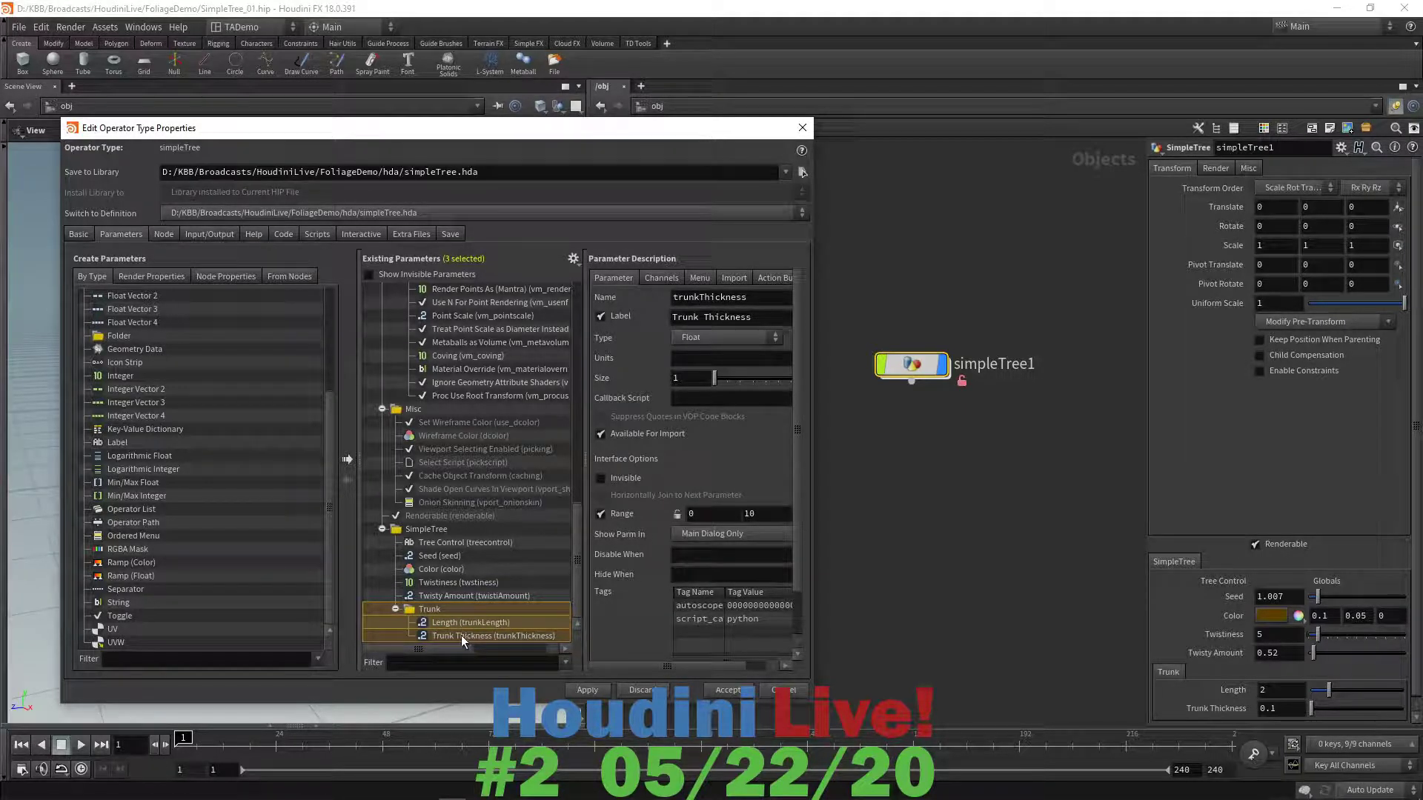
{"action": "left_click", "coordinate": [425, 530]}
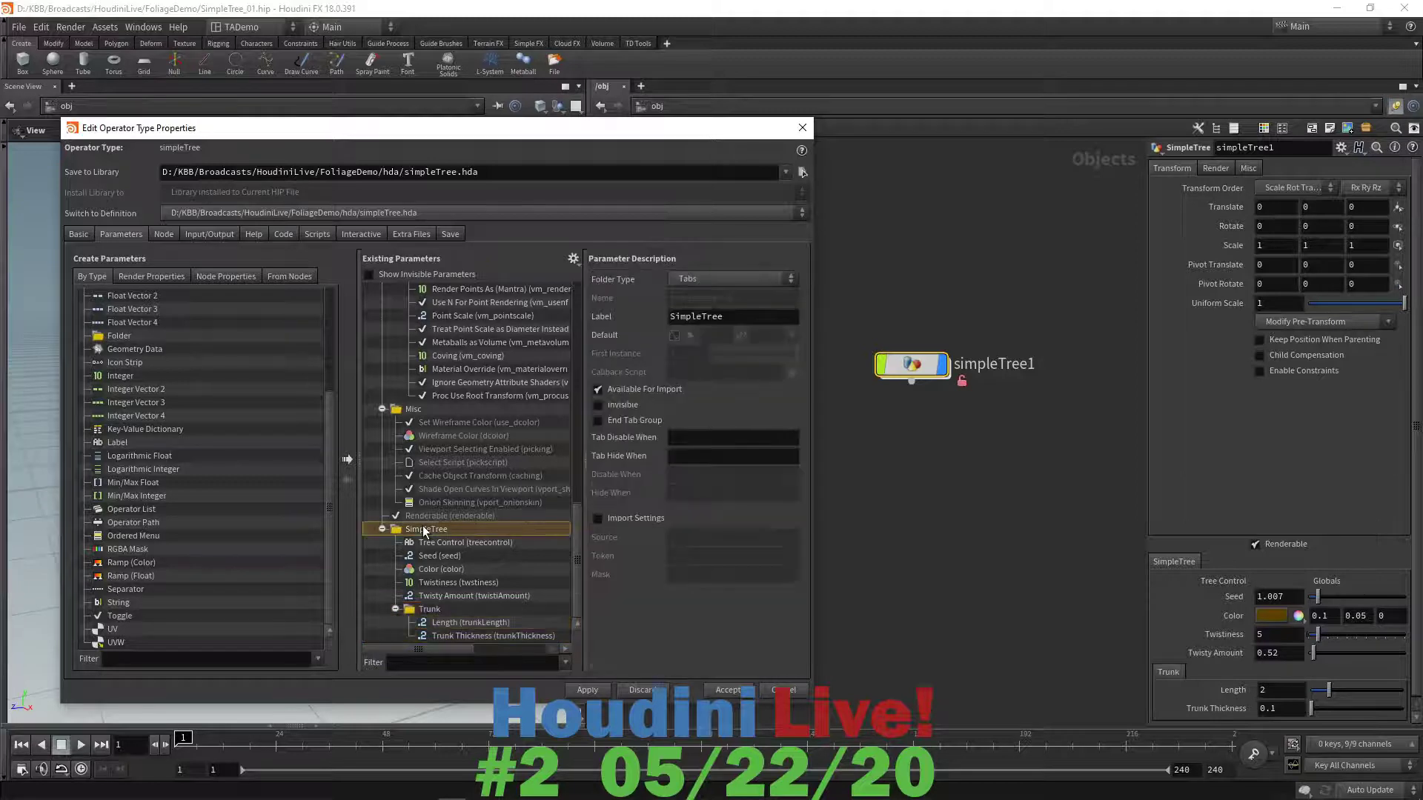
{"action": "key", "text": "ctrl+v"}
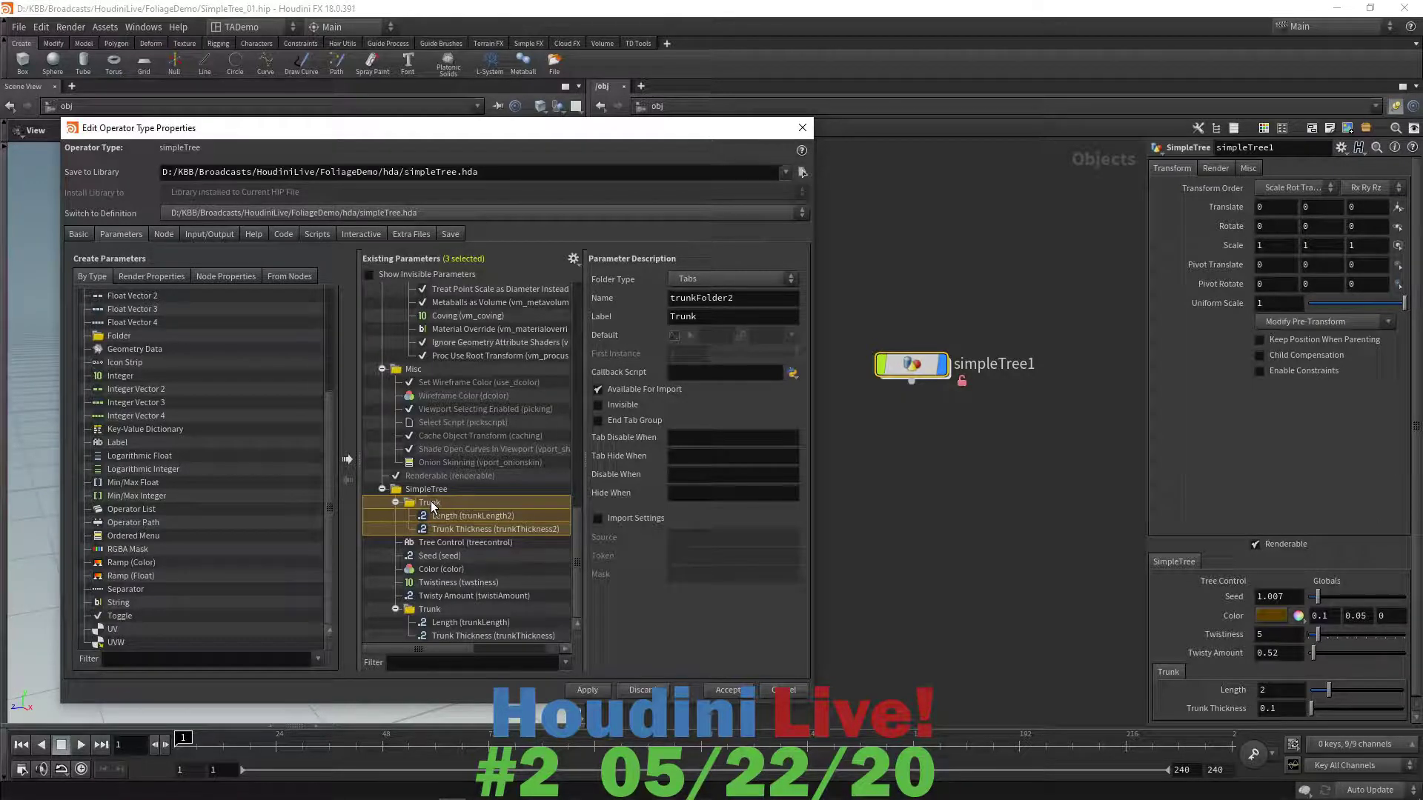
- Move the copied Trunk folder below the original Trunk folder and label it Limbs
{"action": "mouse_move", "coordinate": [434, 508]}
{"action": "left_mouse_down"}
{"action": "mouse_move", "coordinate": [419, 643]}
{"action": "mouse_move", "coordinate": [396, 606]}
{"action": "mouse_move", "coordinate": [437, 569]}
{"action": "mouse_move", "coordinate": [426, 488]}
{"action": "left_mouse_up"}
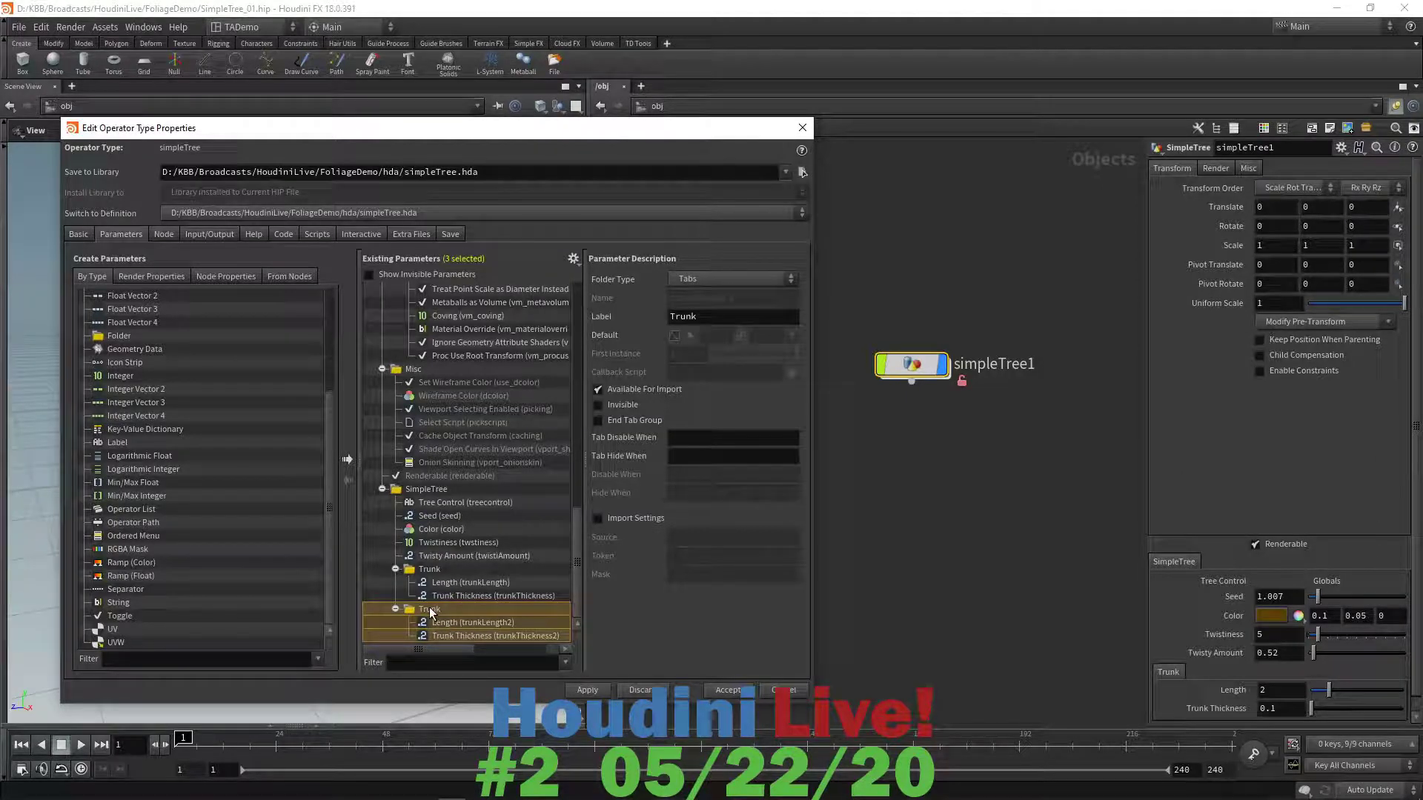
{"action": "double_click", "coordinate": [680, 317]}
{"action": "type", "text": "Limbs"}
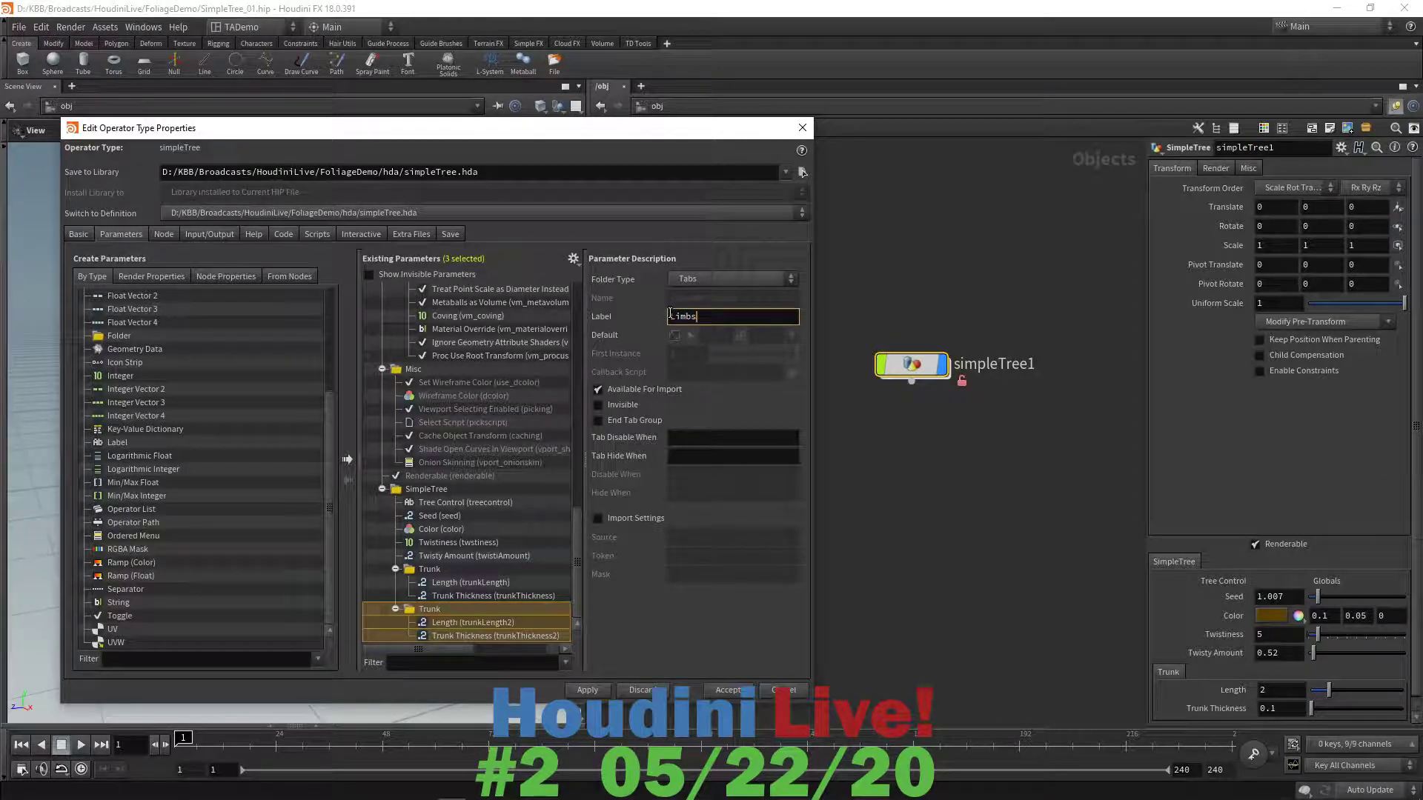
{"action": "key", "text": "Return"}
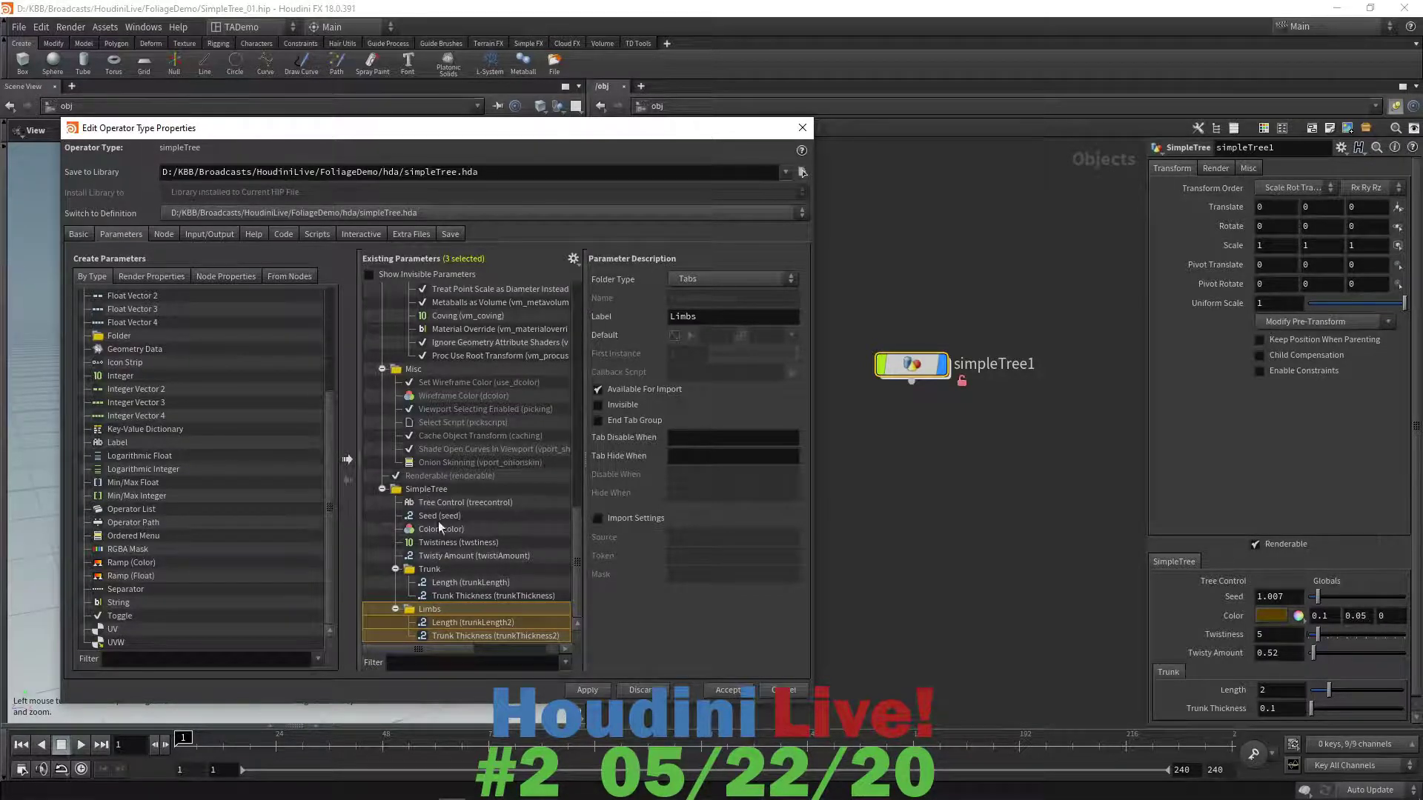
- Rename the Length parameter in the Limbs folder as limbLength
{"action": "left_click", "coordinate": [454, 624]}
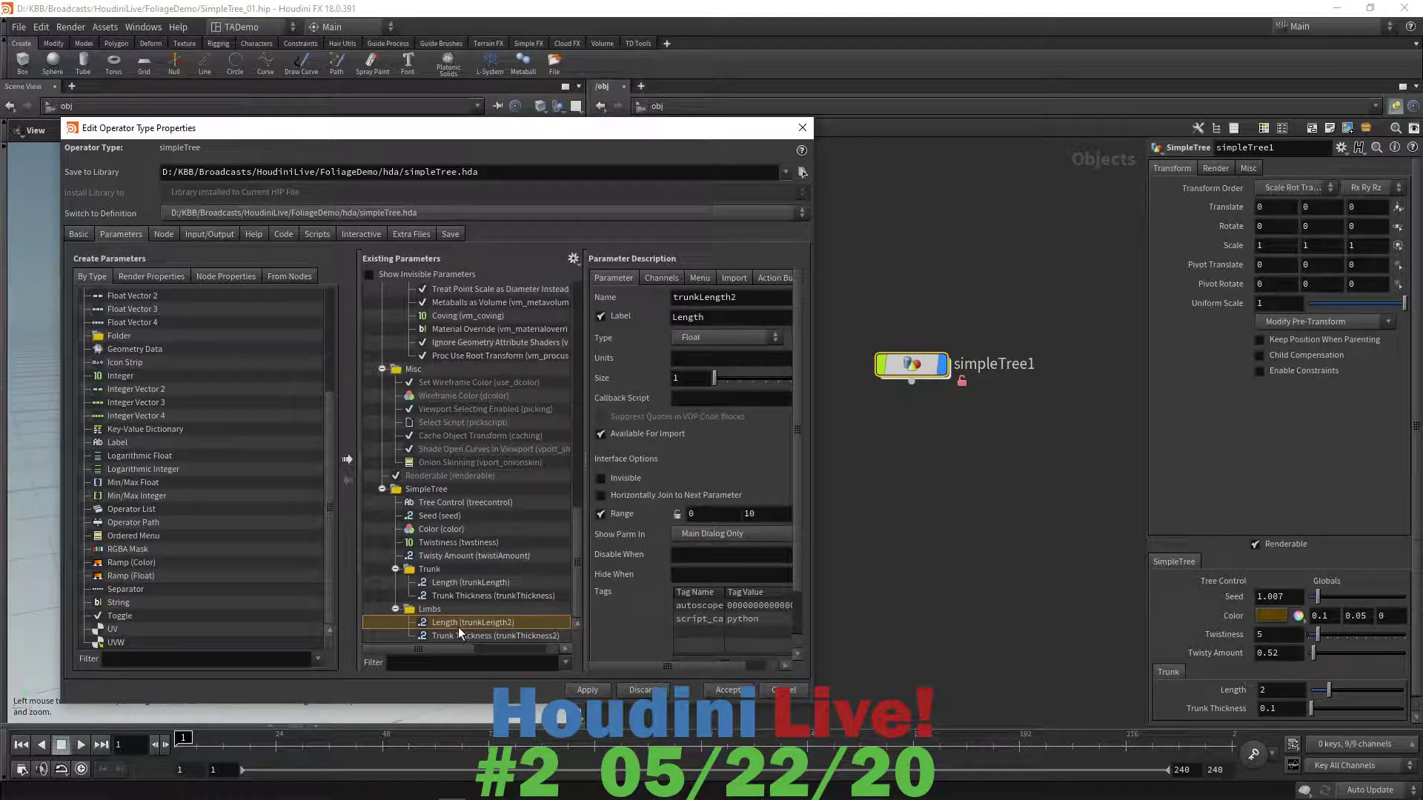
{"action": "left_click", "coordinate": [743, 301]}
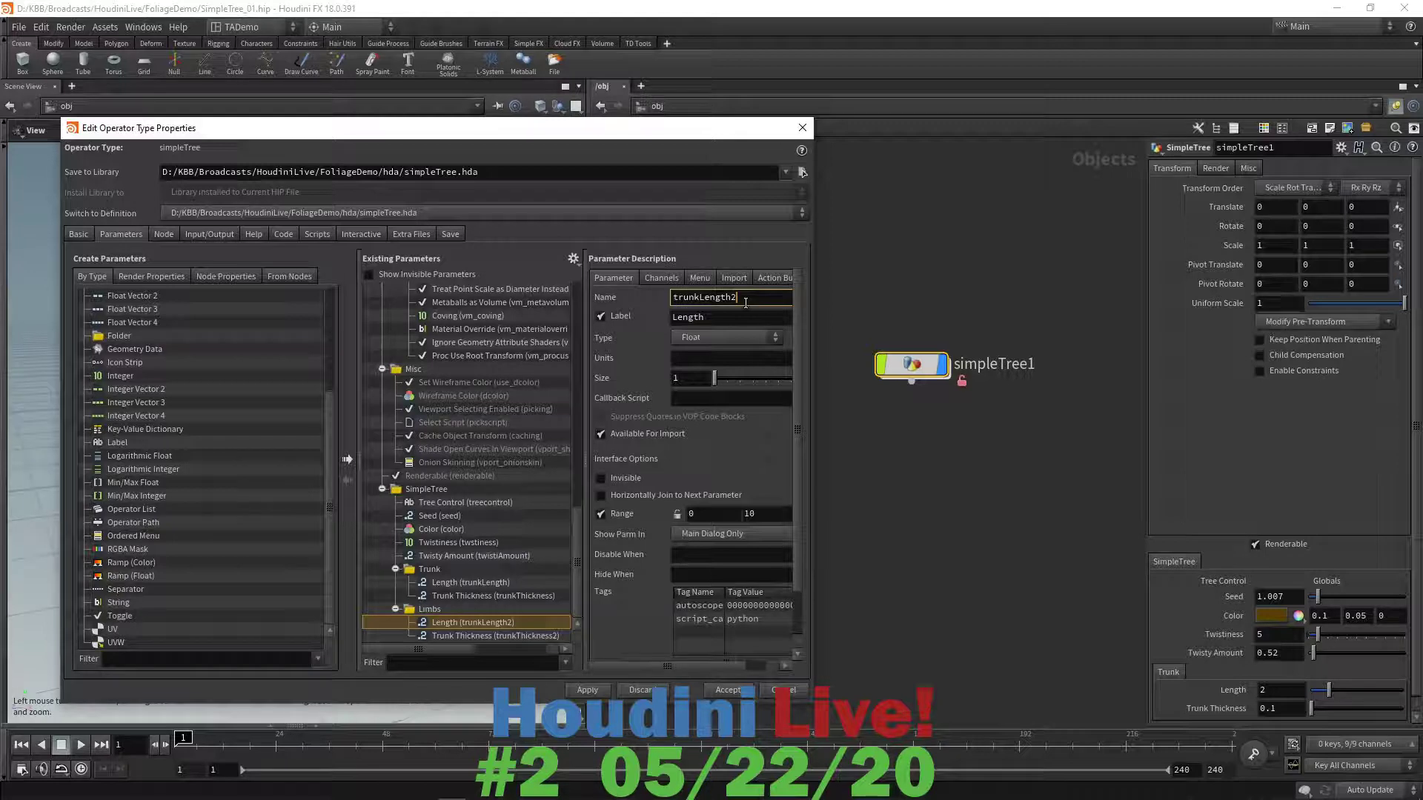
{"action": "key", "text": "BackSpace"}
{"action": "key", "text": "Left"}
{"action": "key", "text": "Left"}
{"action": "key", "text": "Left"}
{"action": "key", "text": "Left"}
{"action": "key", "text": "Left"}
{"action": "key", "text": "Left"}
{"action": "key", "text": "BackSpace"}
{"action": "key", "text": "BackSpace"}
{"action": "key", "text": "BackSpace"}
{"action": "key", "text": "BackSpace"}
{"action": "key", "text": "BackSpace"}
{"action": "type", "text": "l"}
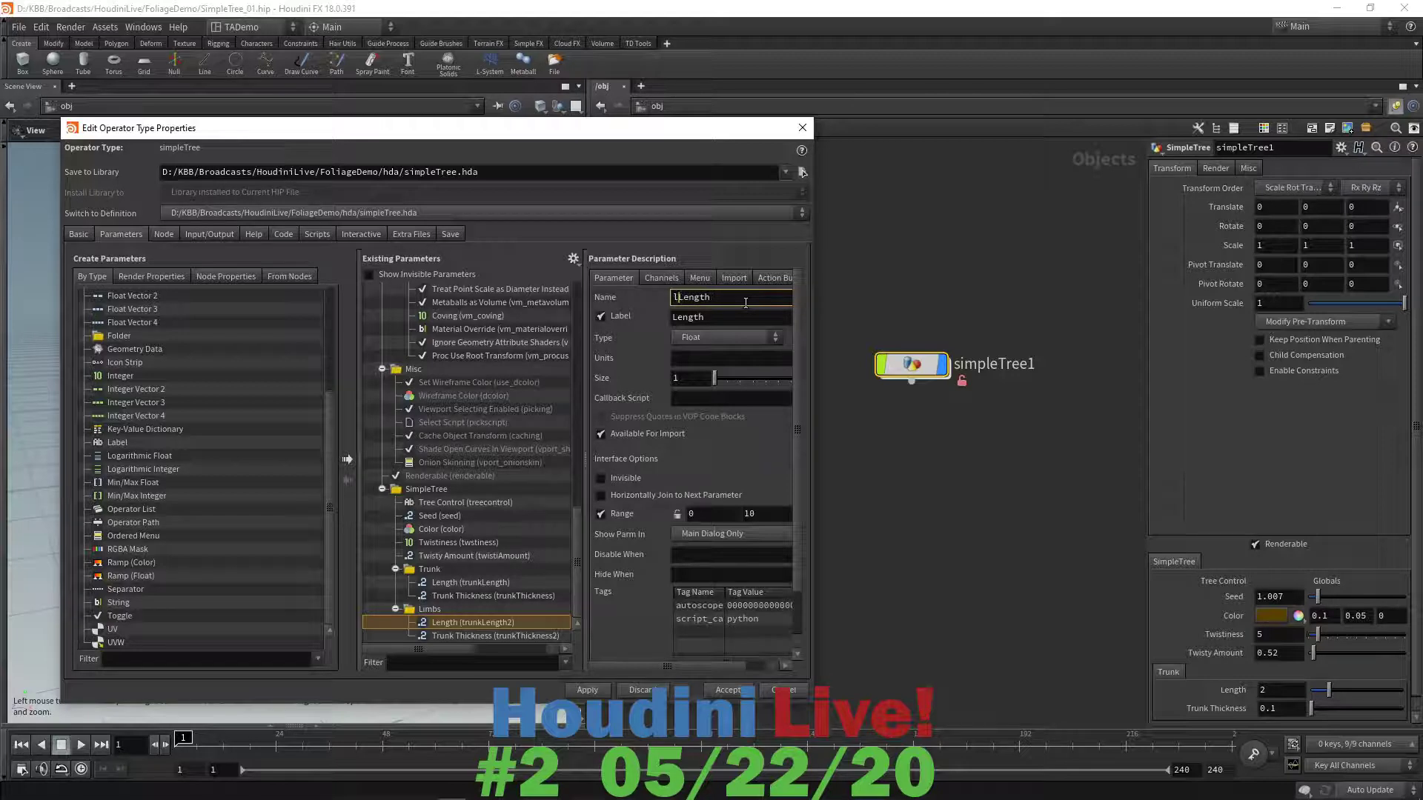
{"action": "type", "text": "imb"}
{"action": "key", "text": "Return"}
- Set the limbLength parameter's default value to 1.25, widening the type properties window and its description area for room
{"action": "left_click", "coordinate": [664, 277]}
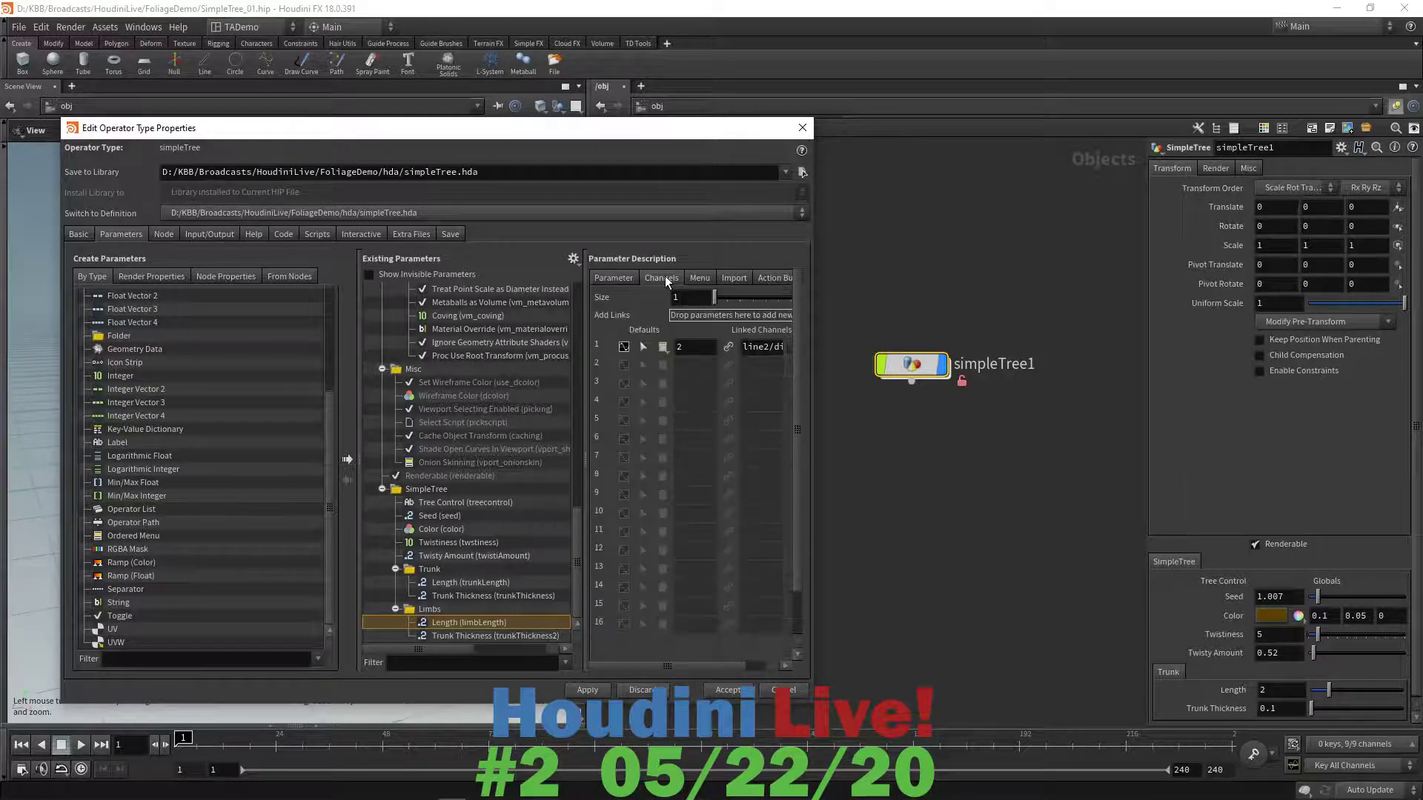
{"action": "left_click_drag", "start_coordinate": [812, 476], "coordinate": [877, 478]}
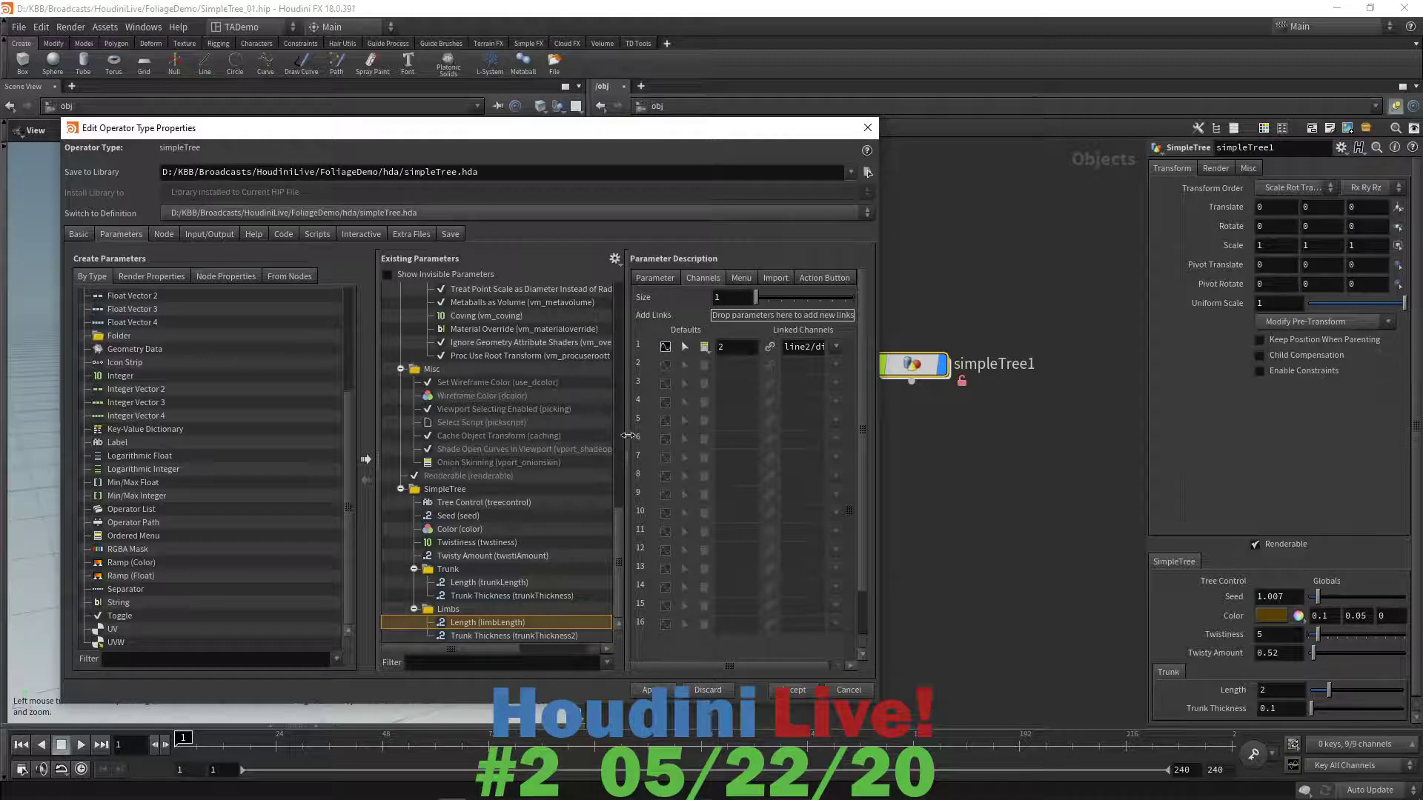
{"action": "left_click_drag", "start_coordinate": [627, 435], "coordinate": [590, 435]}
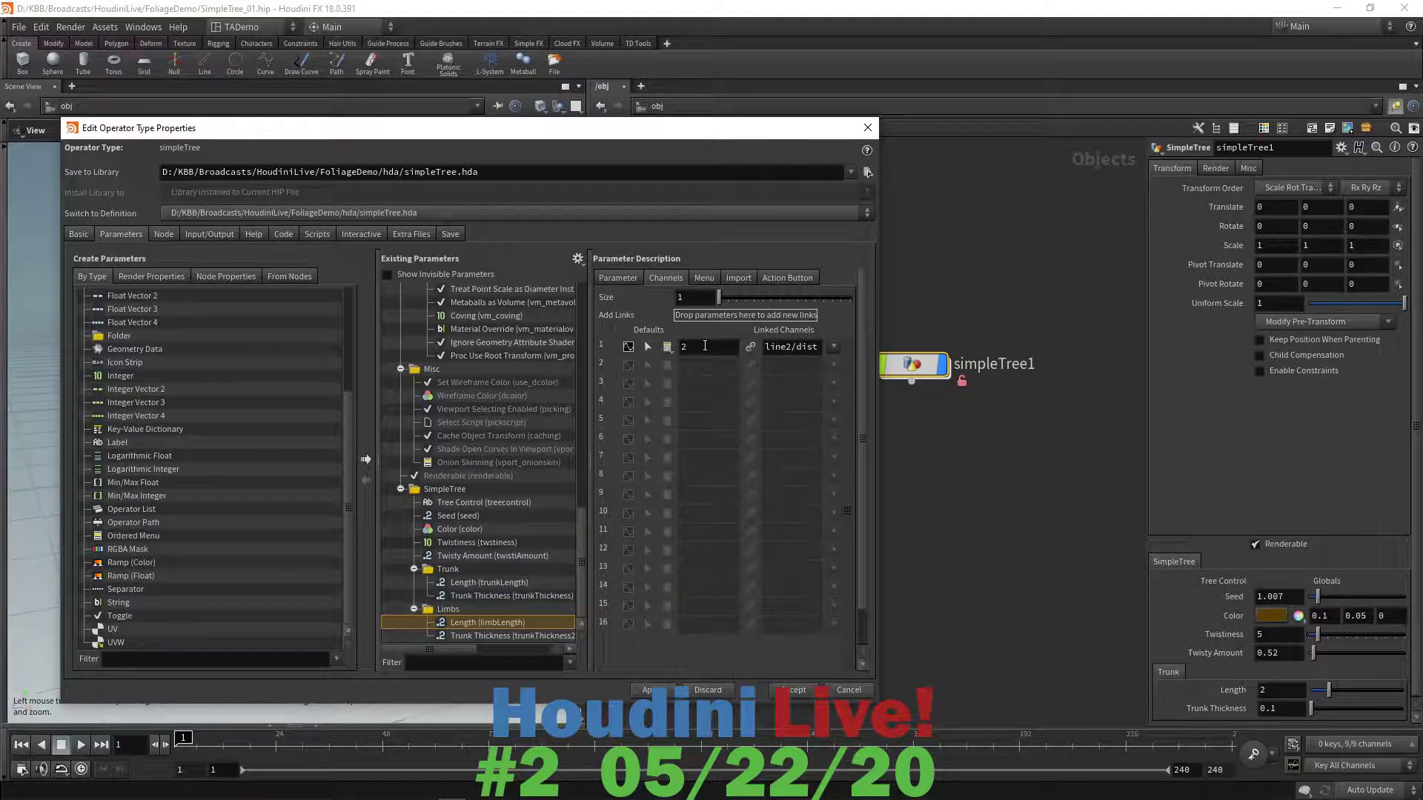
{"action": "left_click", "coordinate": [675, 348]}
{"action": "type", "text": "1.25"}
{"action": "key", "text": "Return"}
{"action": "left_click", "coordinate": [624, 276]}
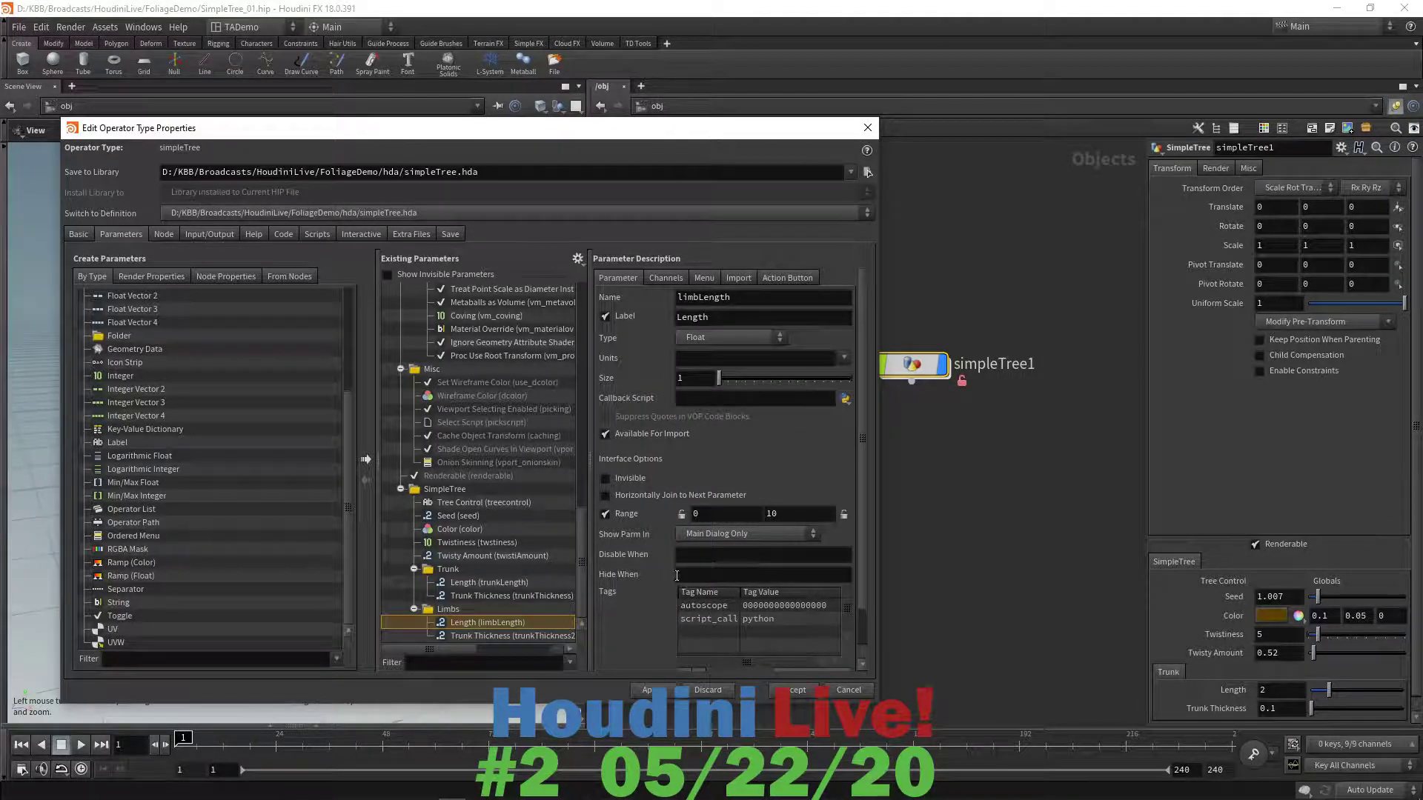
- Rename the thickness parameter in the Limbs folder as limbThickness and label it Limb Thickness
{"action": "left_click", "coordinate": [515, 637]}
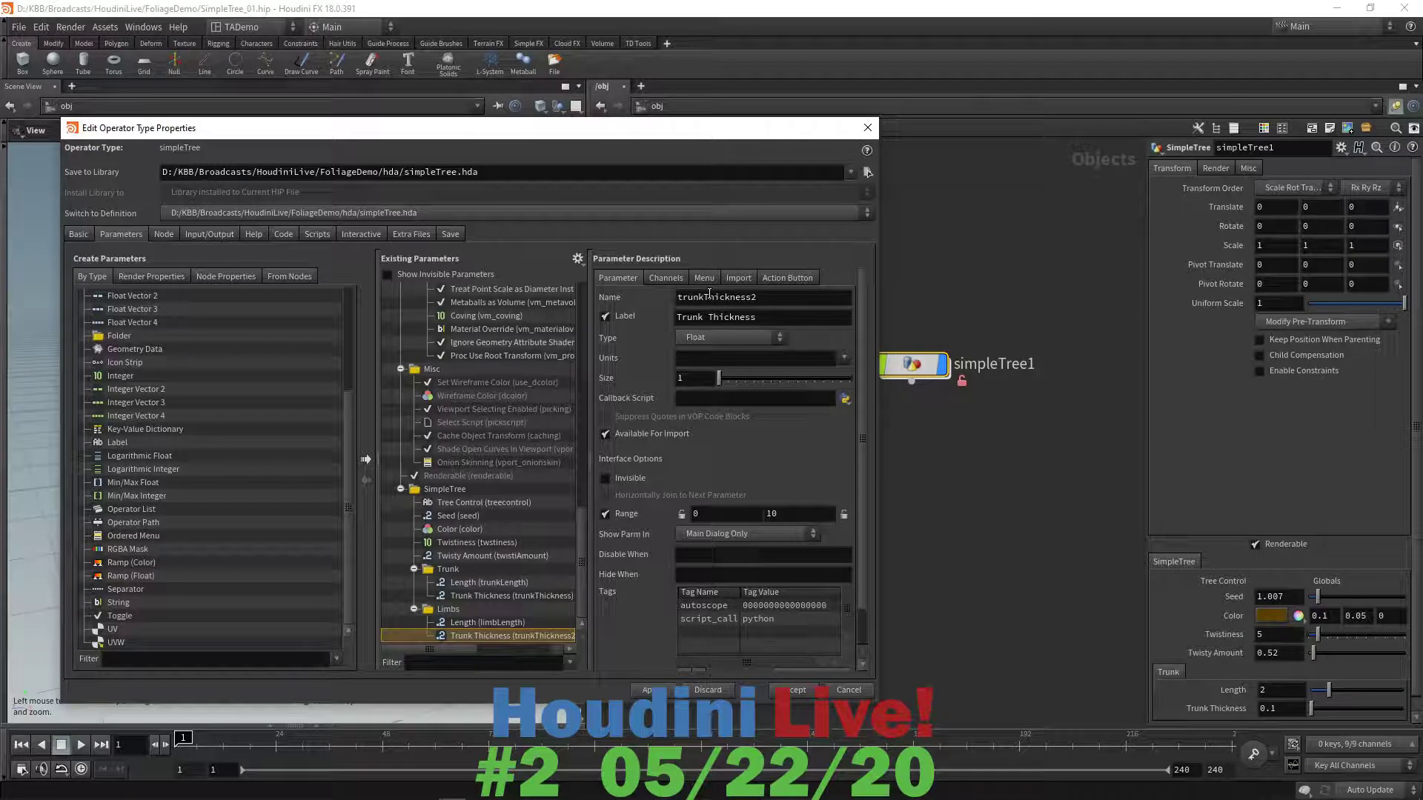
{"action": "left_click", "coordinate": [768, 301]}
{"action": "key", "text": "BackSpace"}
{"action": "key", "text": "Left"}
{"action": "key", "text": "Left"}
{"action": "key", "text": "Left"}
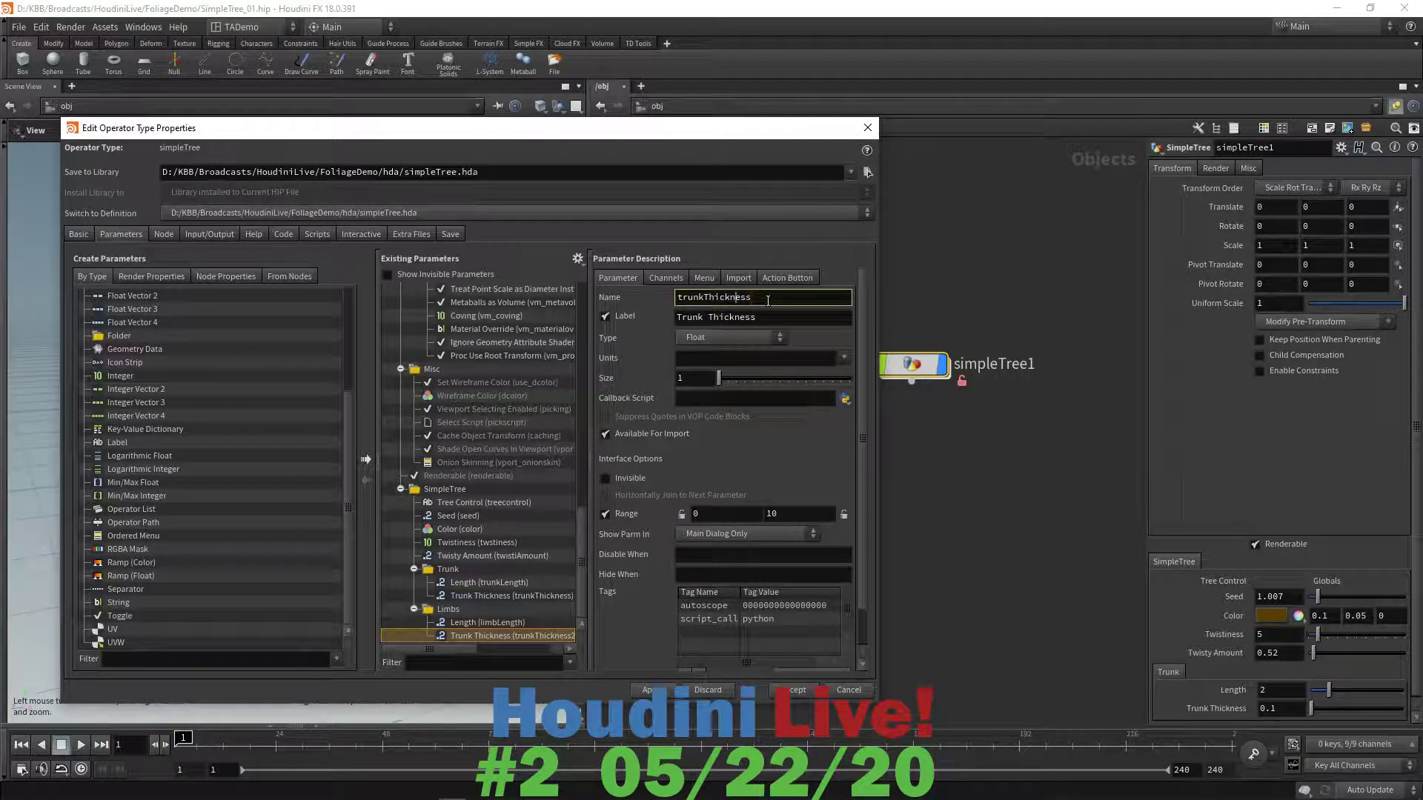
{"action": "key", "text": "Left"}
{"action": "key", "text": "Left"}
{"action": "key", "text": "Left"}
{"action": "key", "text": "BackSpace"}
{"action": "key", "text": "BackSpace"}
{"action": "key", "text": "BackSpace"}
{"action": "key", "text": "BackSpace"}
{"action": "key", "text": "BackSpace"}
{"action": "type", "text": "limb"}
{"action": "double_click", "coordinate": [690, 317]}
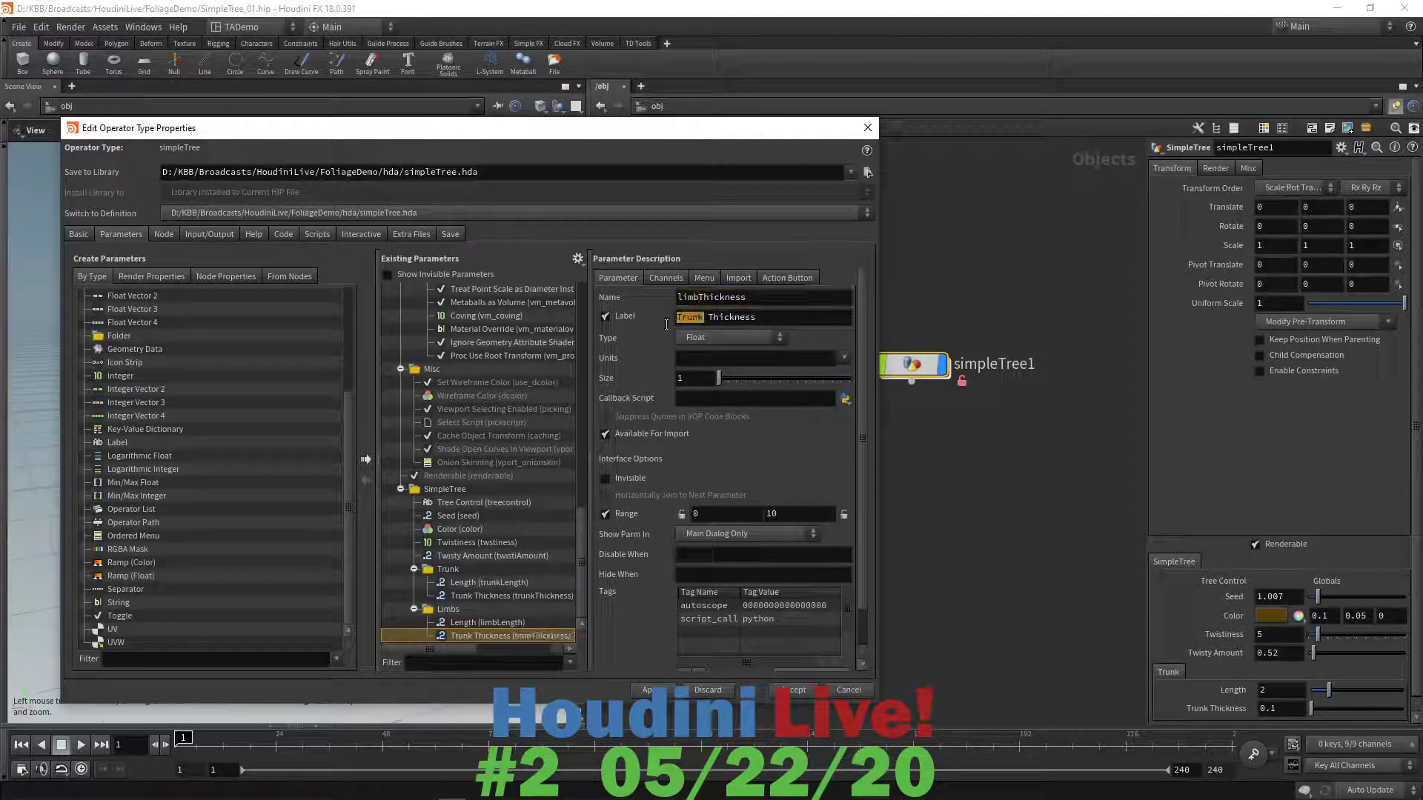
{"action": "type", "text": "Limb"}
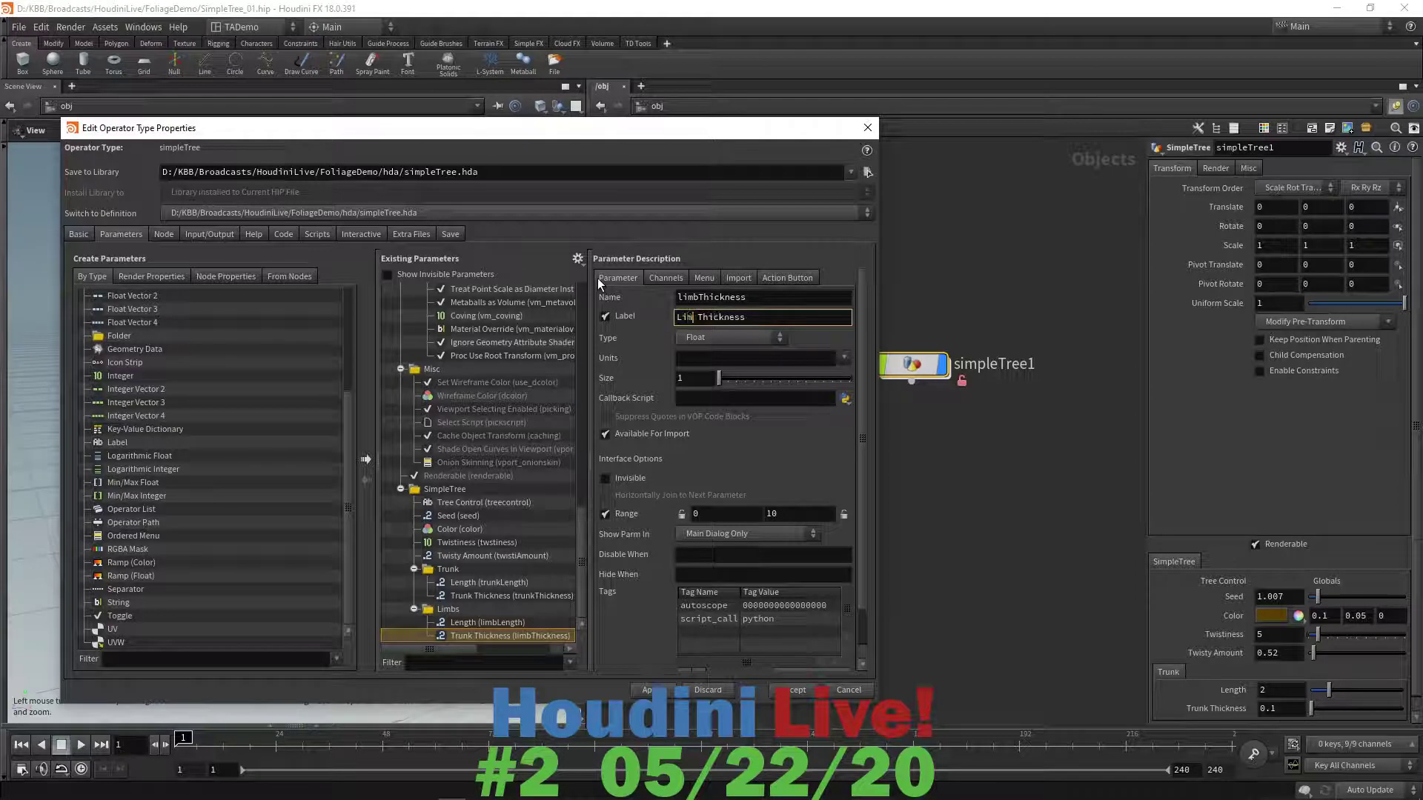
- Set the limbThickness default value to 0.05 and apply the changes to the asset definition
{"action": "left_click", "coordinate": [664, 277]}
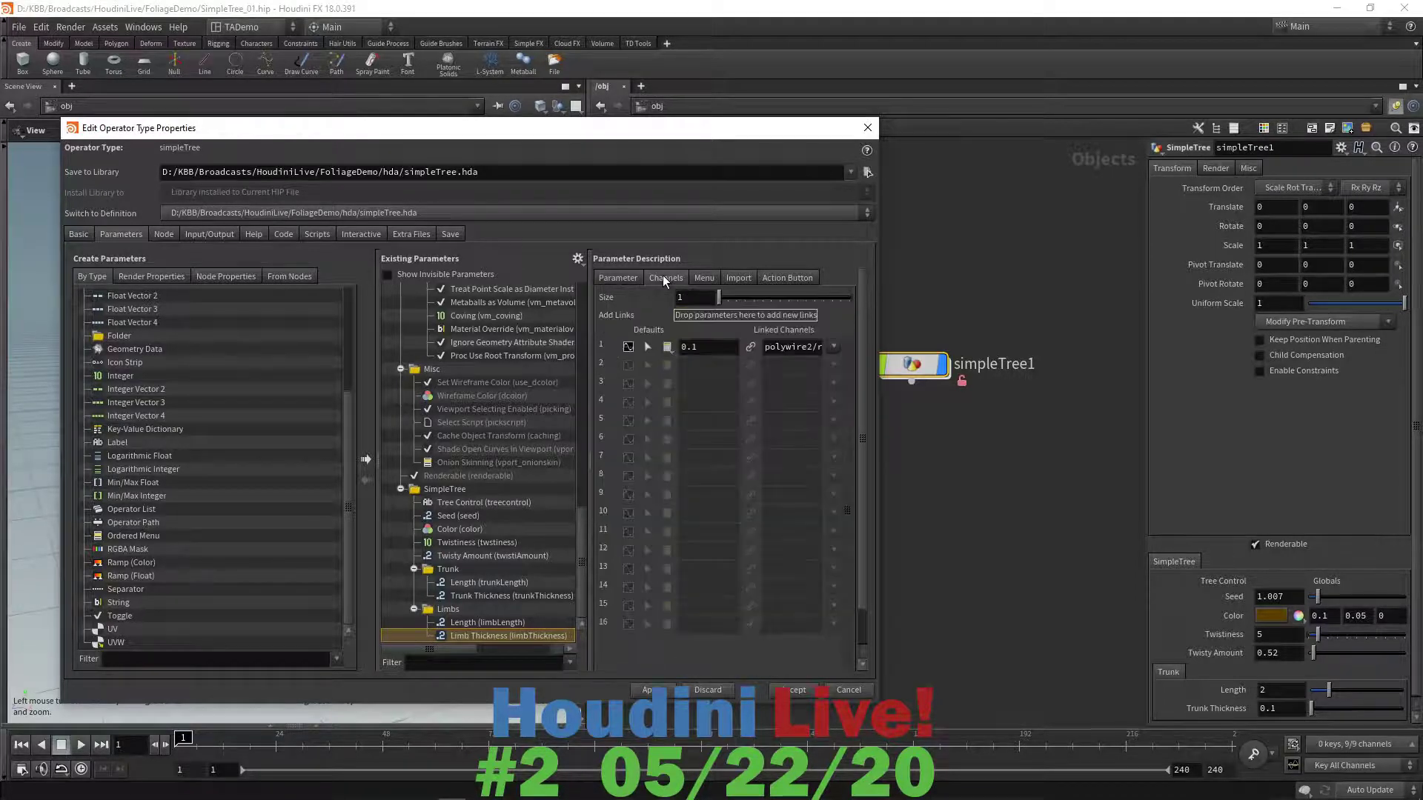
{"action": "left_click", "coordinate": [701, 347]}
{"action": "key", "text": "BackSpace"}
{"action": "type", "text": "01"}
{"action": "key", "text": "Return"}
{"action": "left_click", "coordinate": [651, 690]}
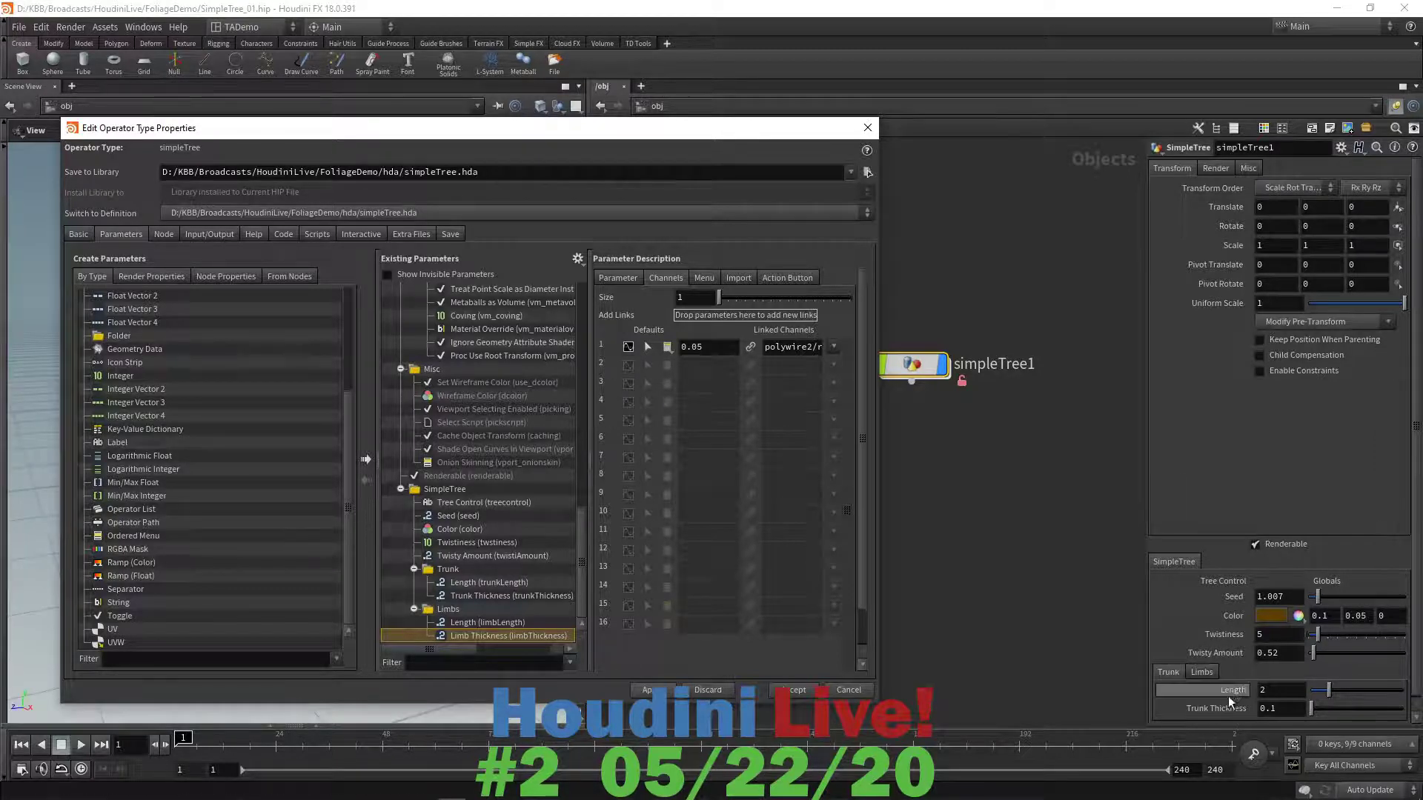
- Check the Trunk and Limbs parameters on the SimpleTree node and close the type properties
{"action": "left_click", "coordinate": [1201, 672]}
{"action": "left_click", "coordinate": [1170, 672]}
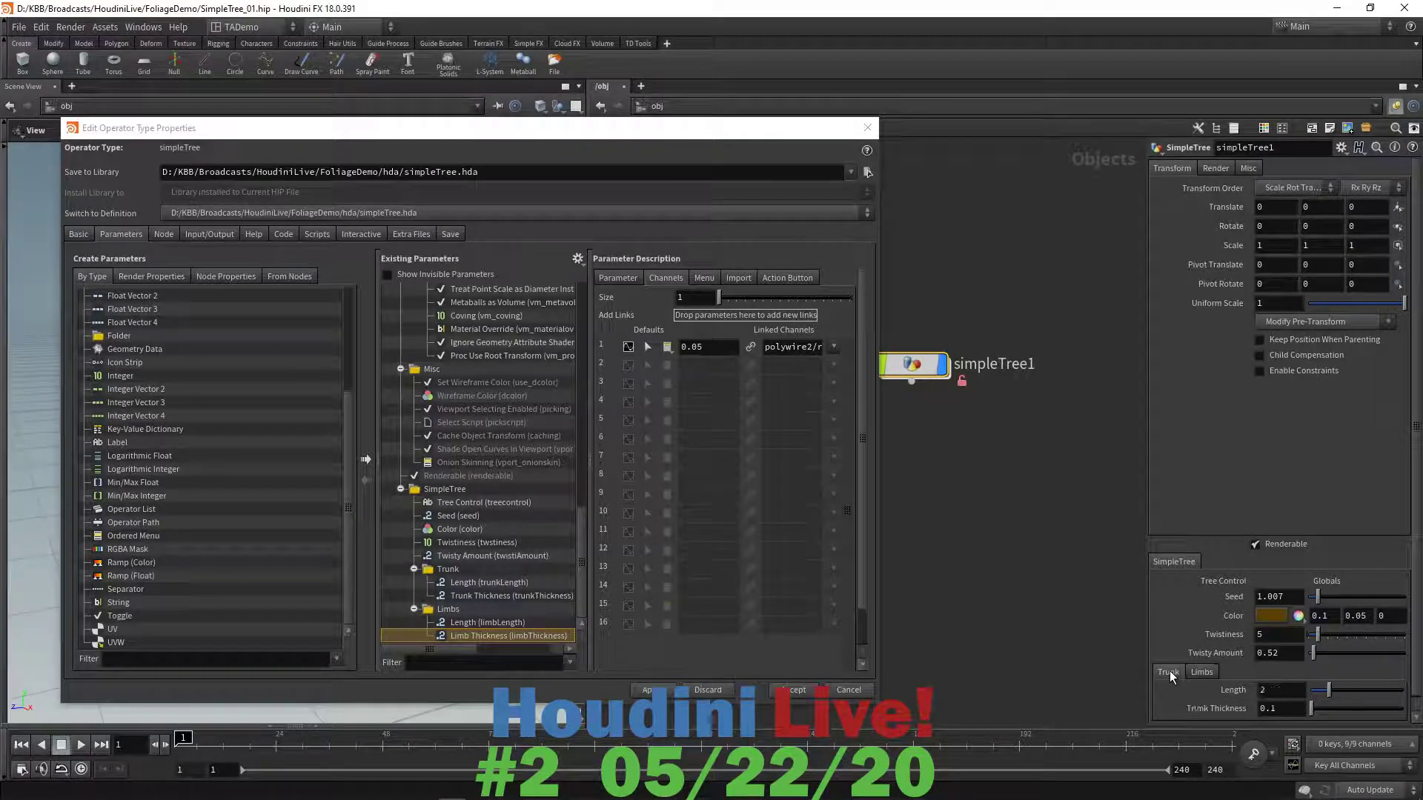
{"action": "left_click", "coordinate": [1203, 674]}
{"action": "left_click", "coordinate": [875, 121]}
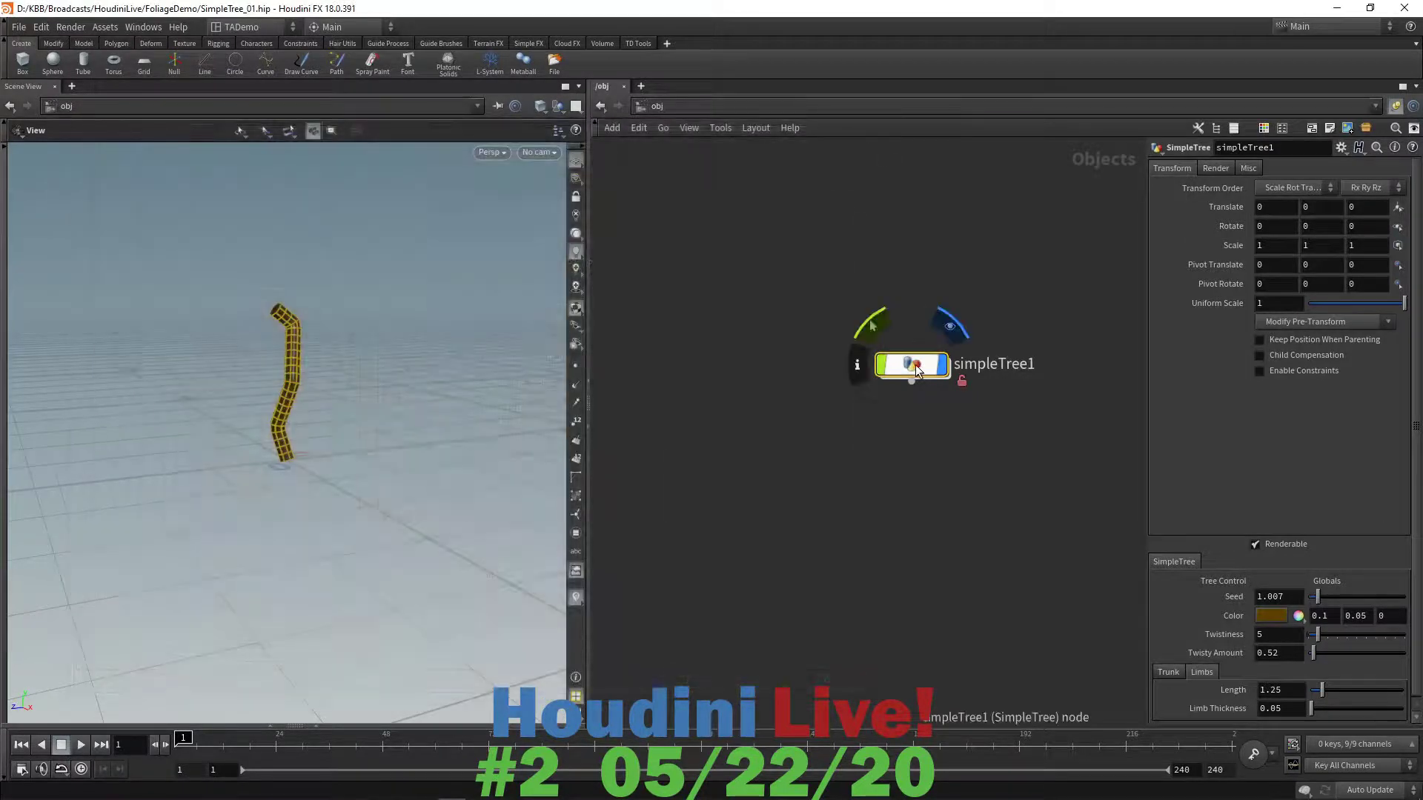
- Inside simpleTree1, set the Length expression of line2 in the Limb Network to ch("../limbLength")
{"action": "double_click", "coordinate": [917, 369]}
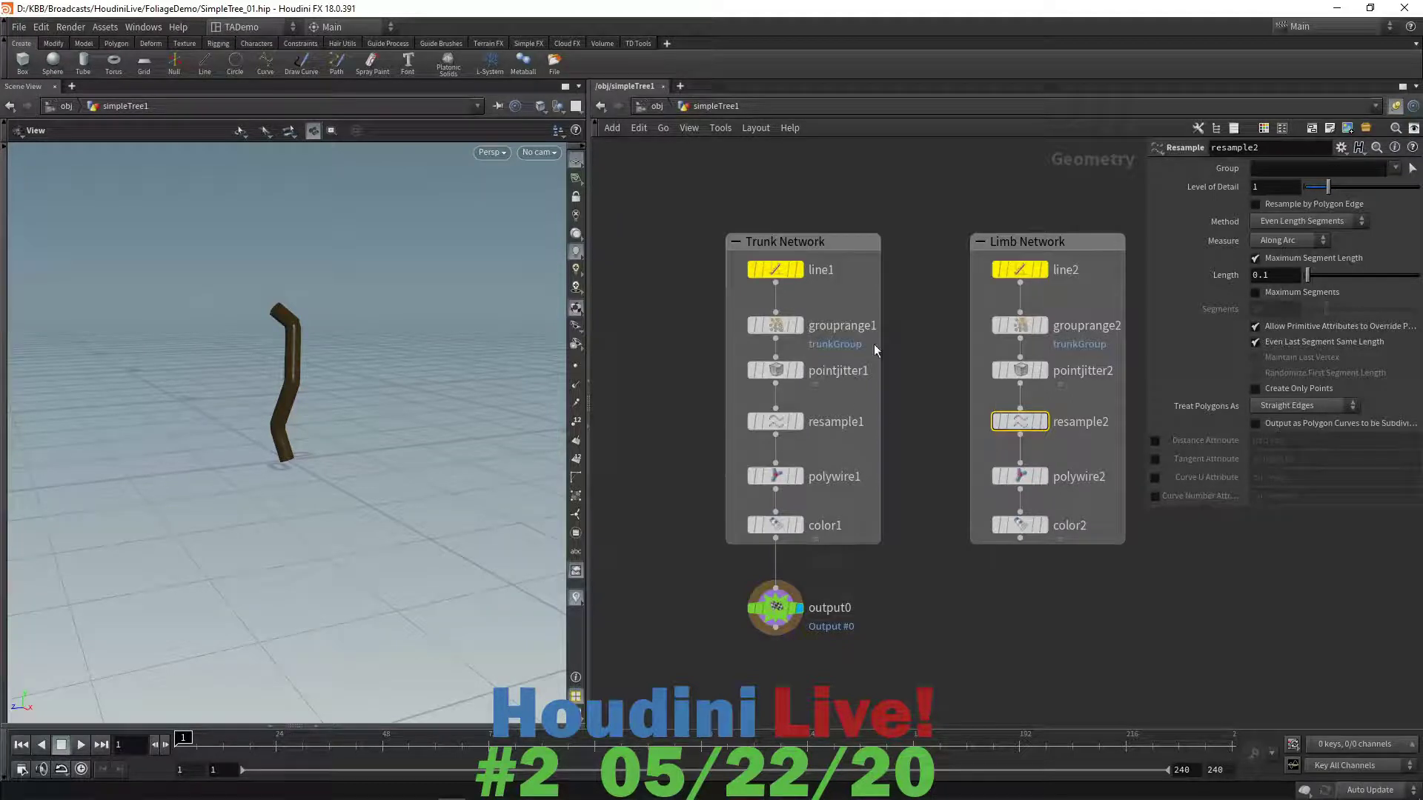
{"action": "left_click", "coordinate": [1021, 265]}
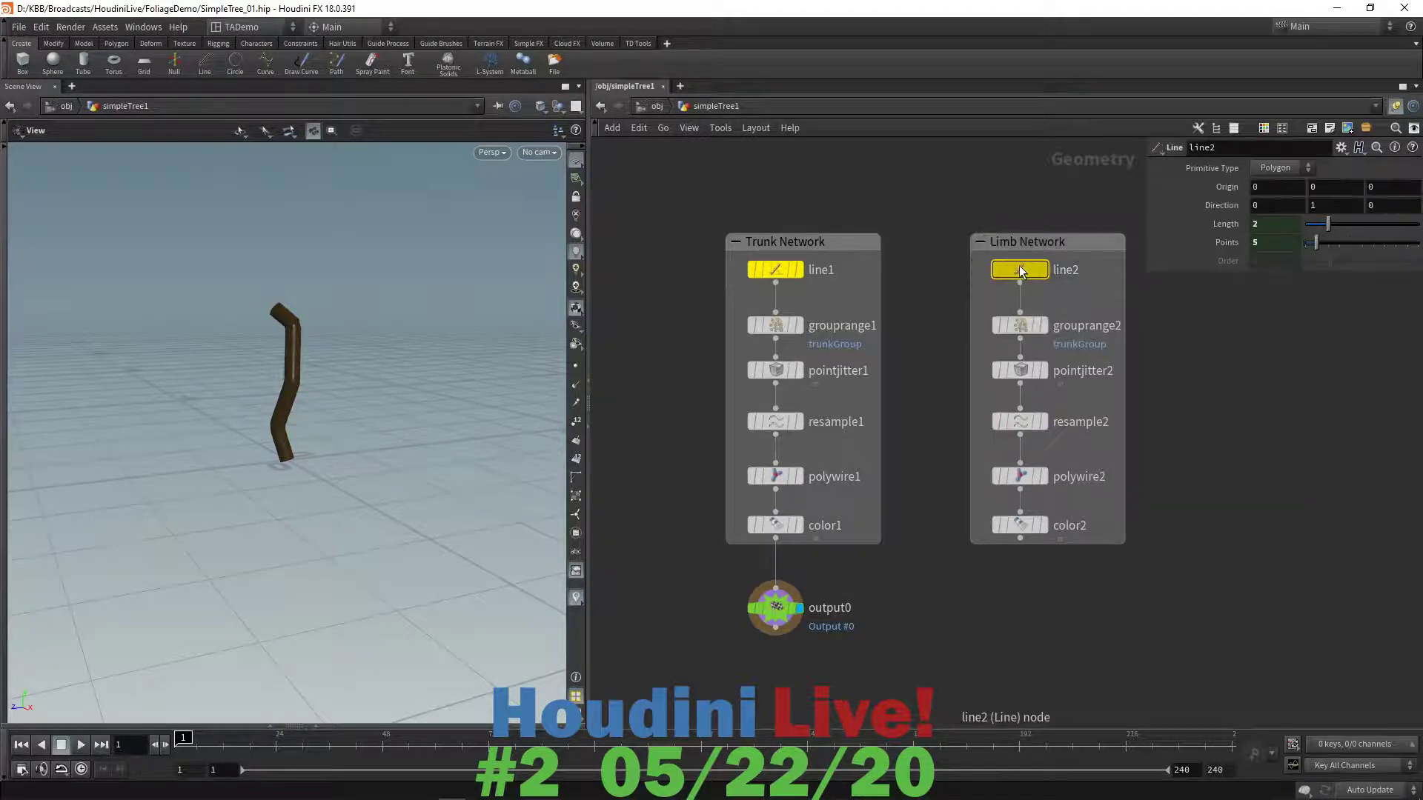
{"action": "mouse_move", "coordinate": [997, 278]}
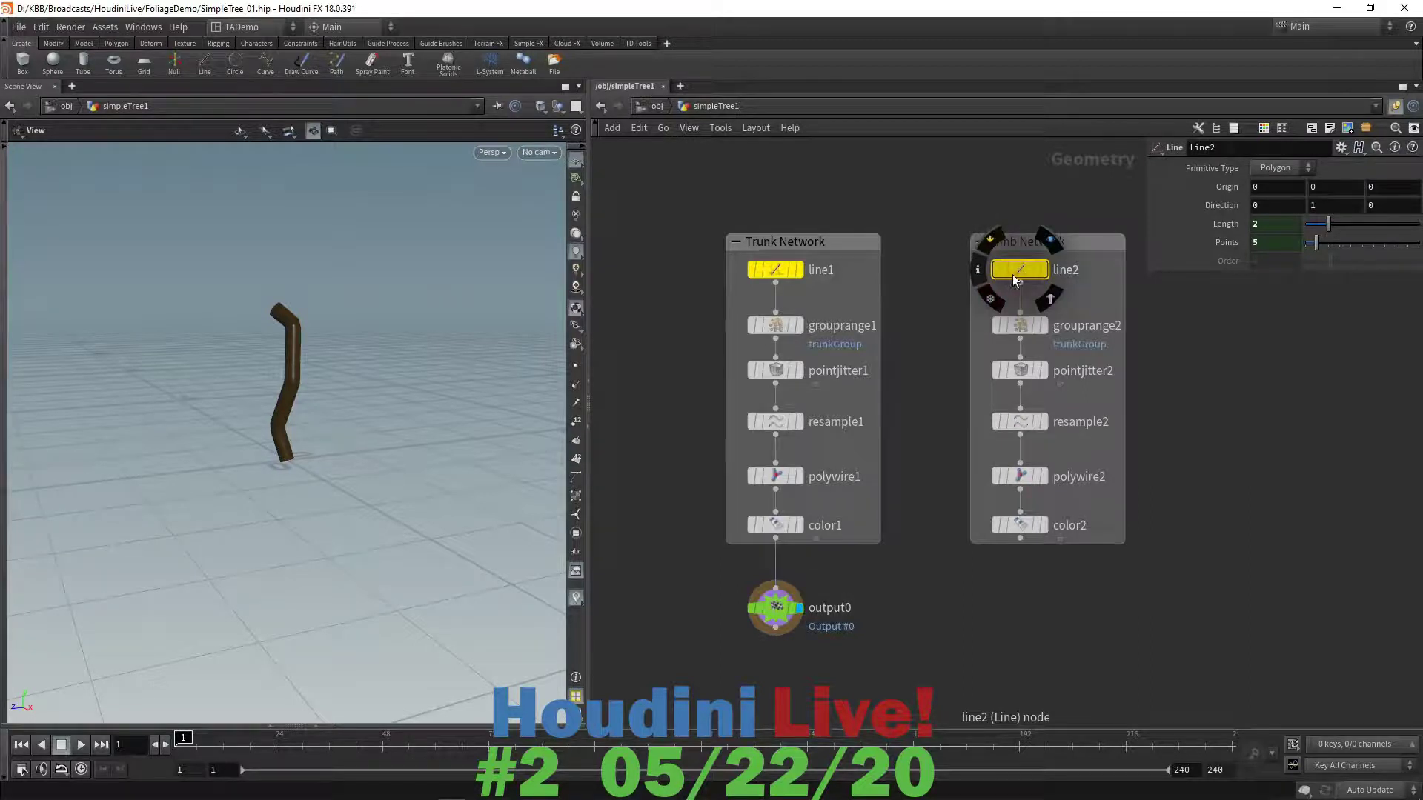
{"action": "left_click", "coordinate": [1220, 224]}
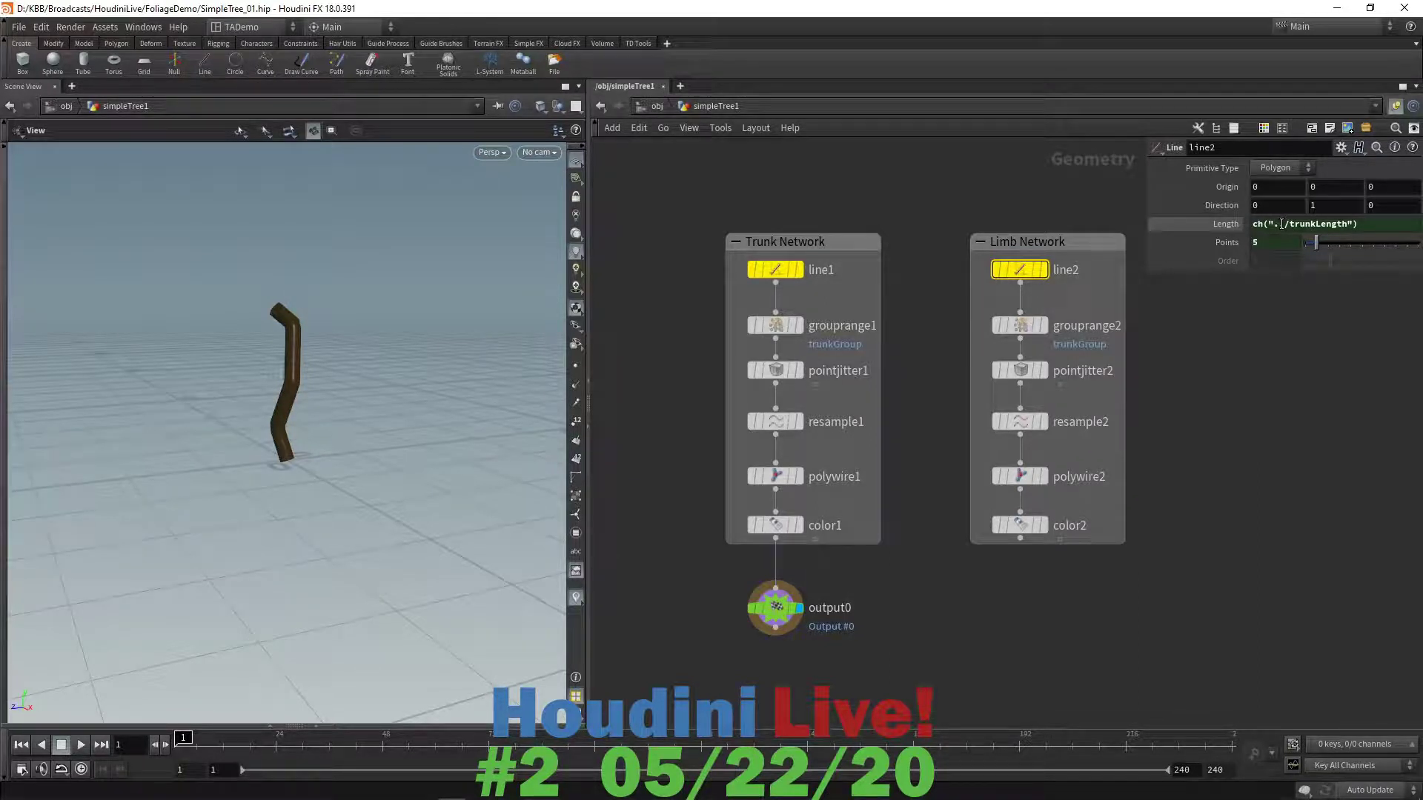
{"action": "left_click", "coordinate": [1281, 224]}
{"action": "type", "text": "."}
{"action": "left_click", "coordinate": [1315, 223]}
{"action": "key", "text": "BackSpace"}
{"action": "key", "text": "BackSpace"}
{"action": "key", "text": "BackSpace"}
{"action": "key", "text": "BackSpace"}
{"action": "key", "text": "BackSpace"}
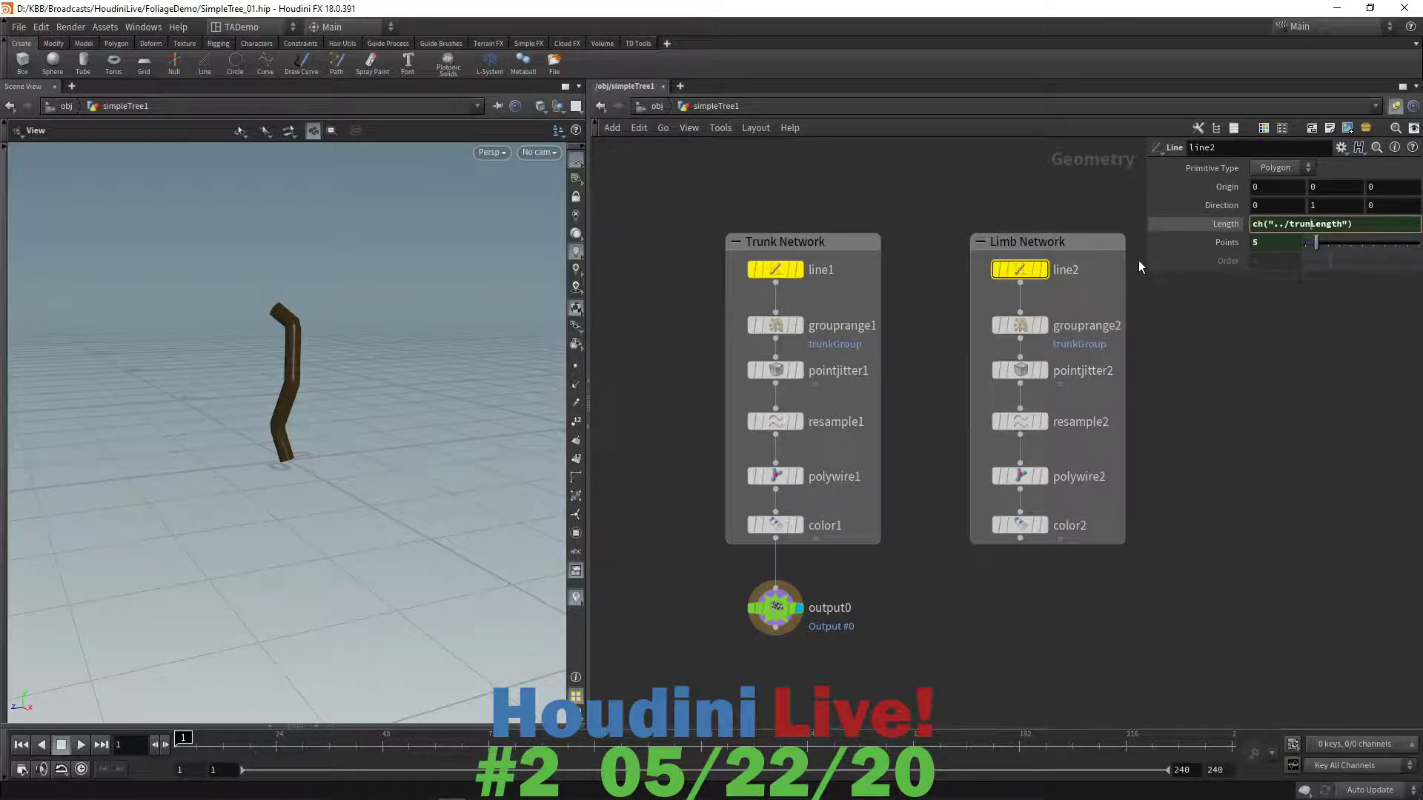
{"action": "type", "text": "limb"}
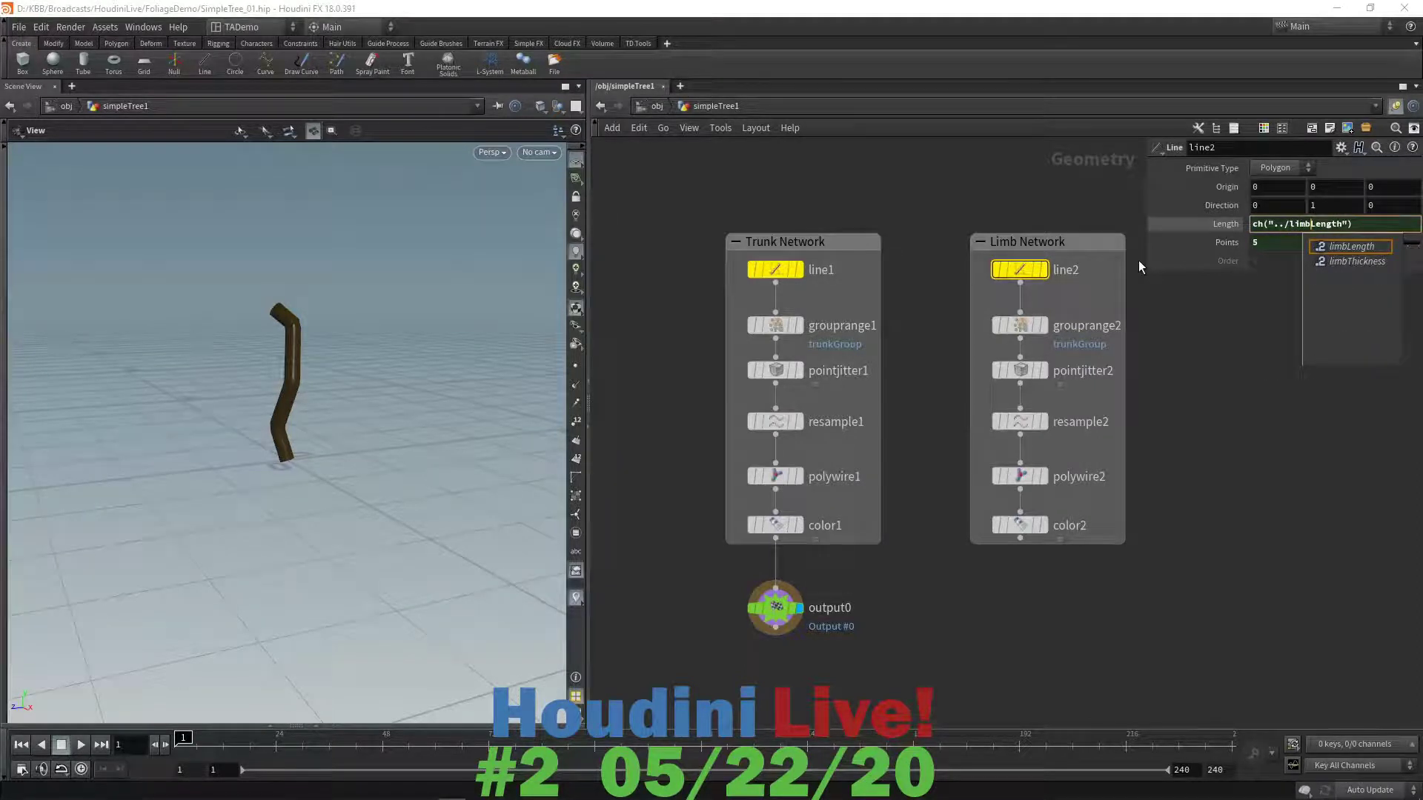
{"action": "left_click", "coordinate": [1350, 245]}
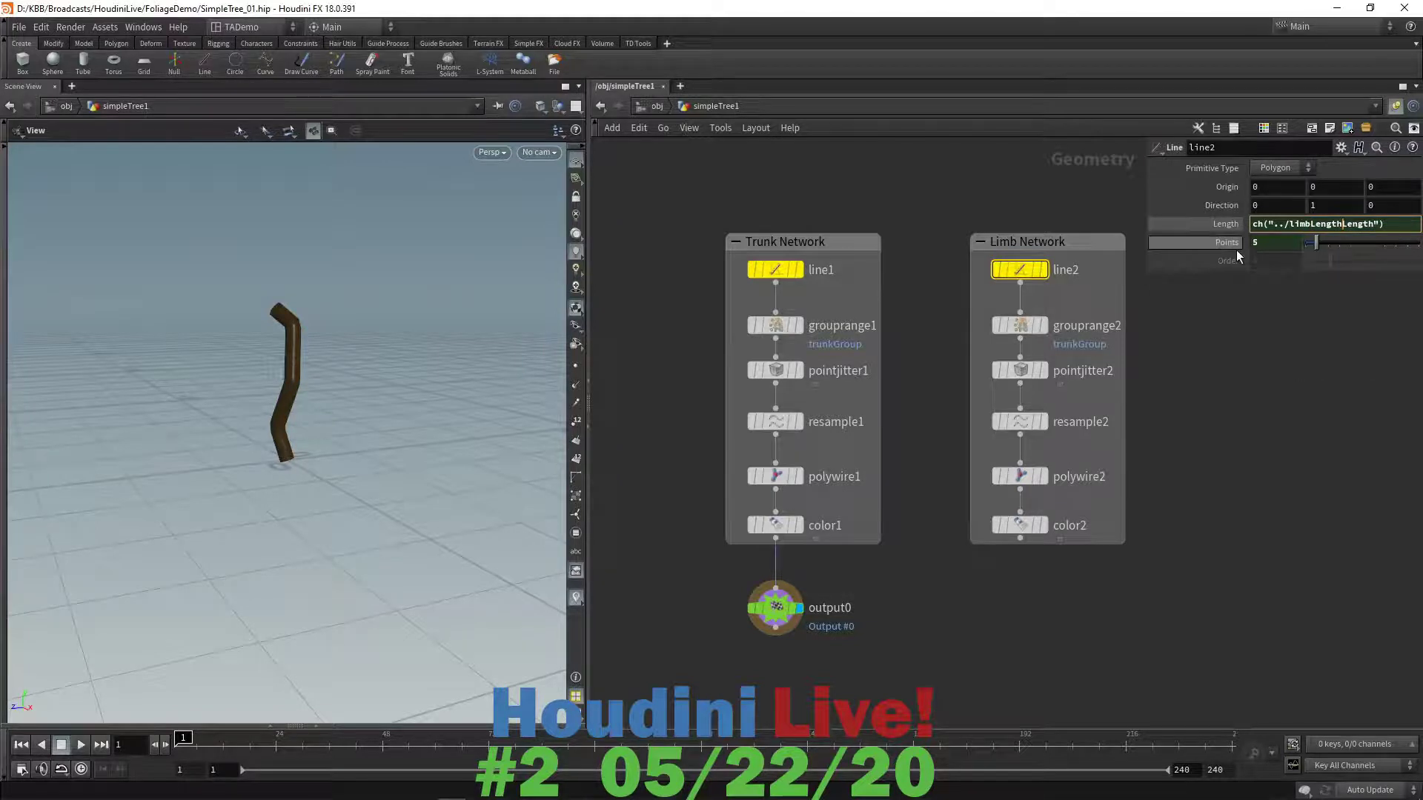
{"action": "key", "text": "BackSpace"}
{"action": "key", "text": "BackSpace"}
{"action": "key", "text": "BackSpace"}
{"action": "key", "text": "BackSpace"}
{"action": "key", "text": "BackSpace"}
{"action": "key", "text": "BackSpace"}
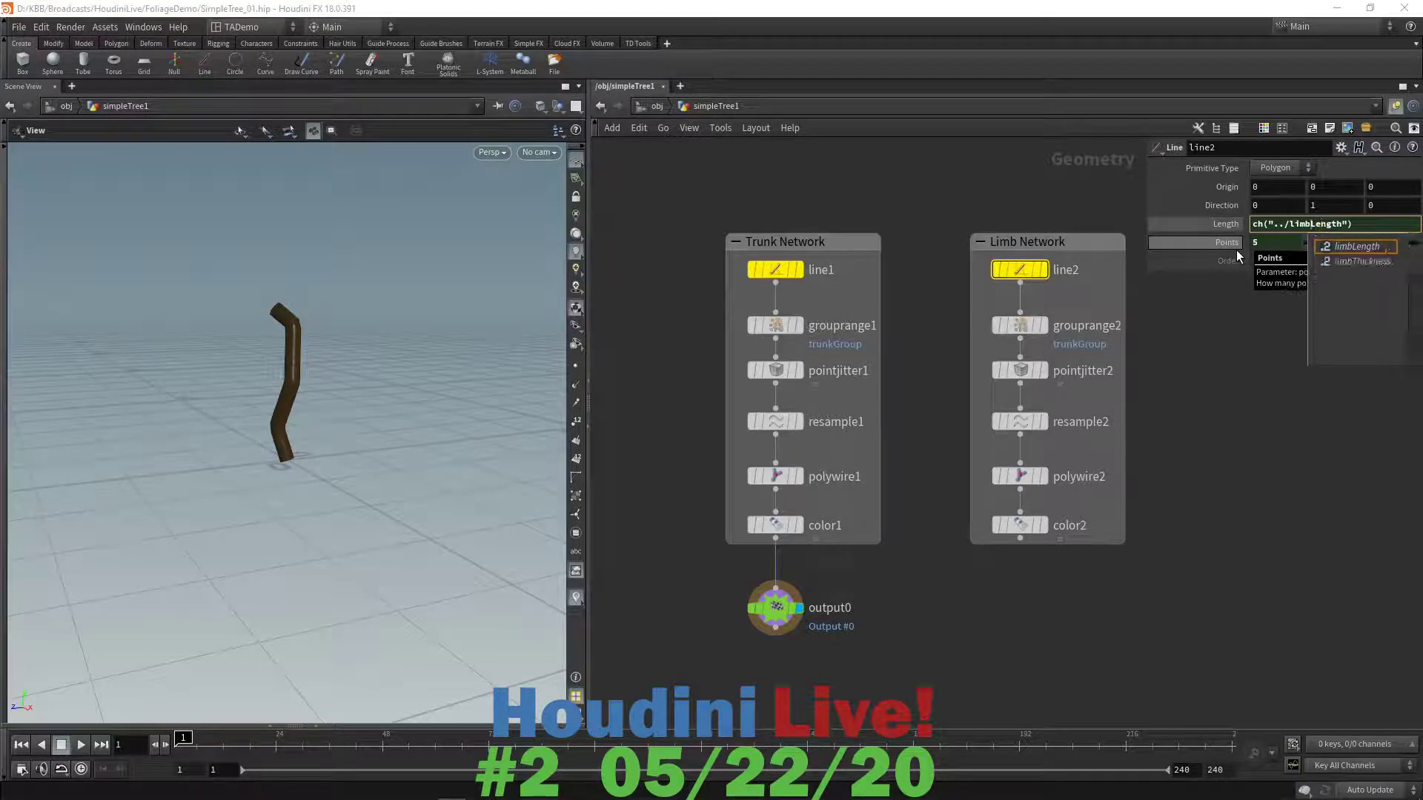
{"action": "key", "text": "Return"}
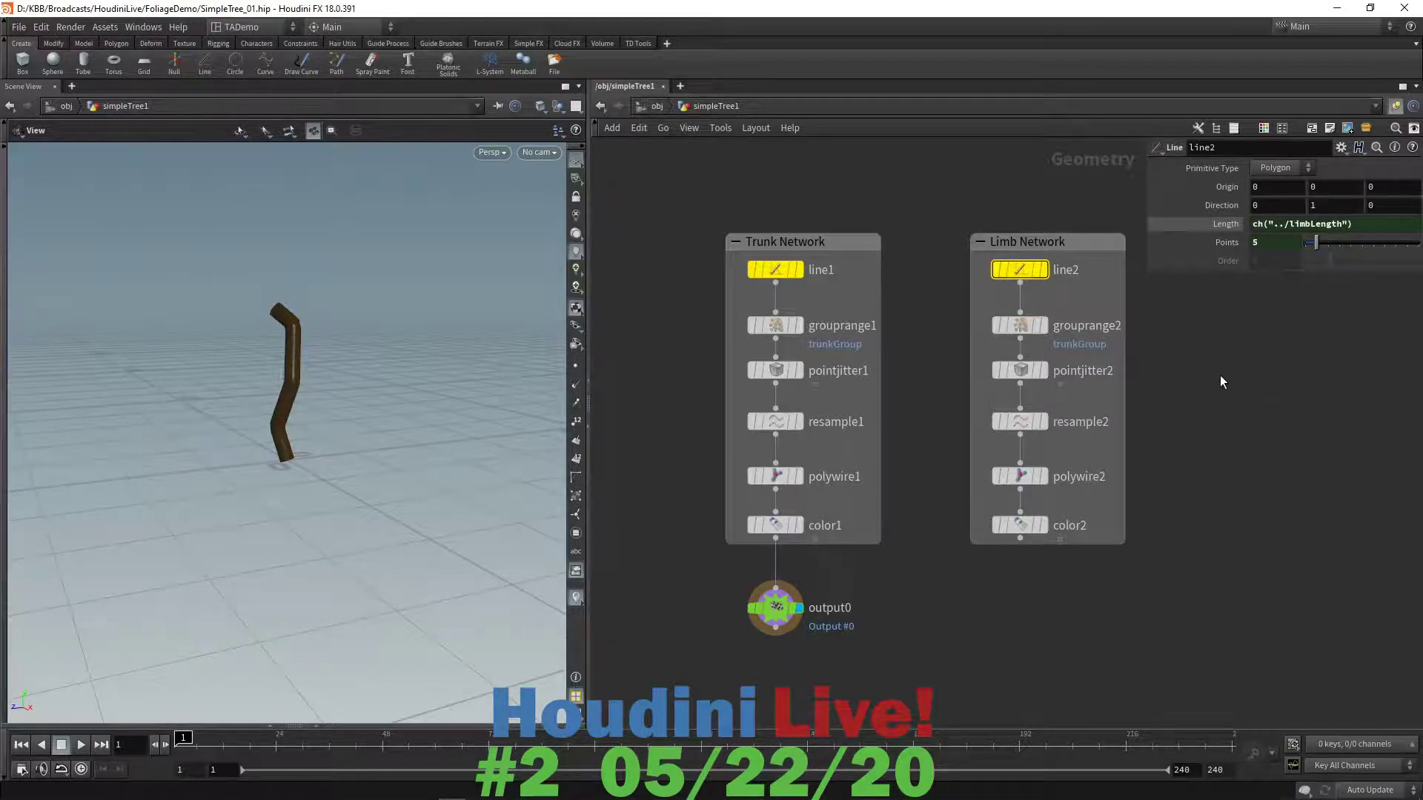
- Rename the group on grouprange2 in the Limb Network as limbGroup
{"action": "left_click", "coordinate": [1019, 326]}
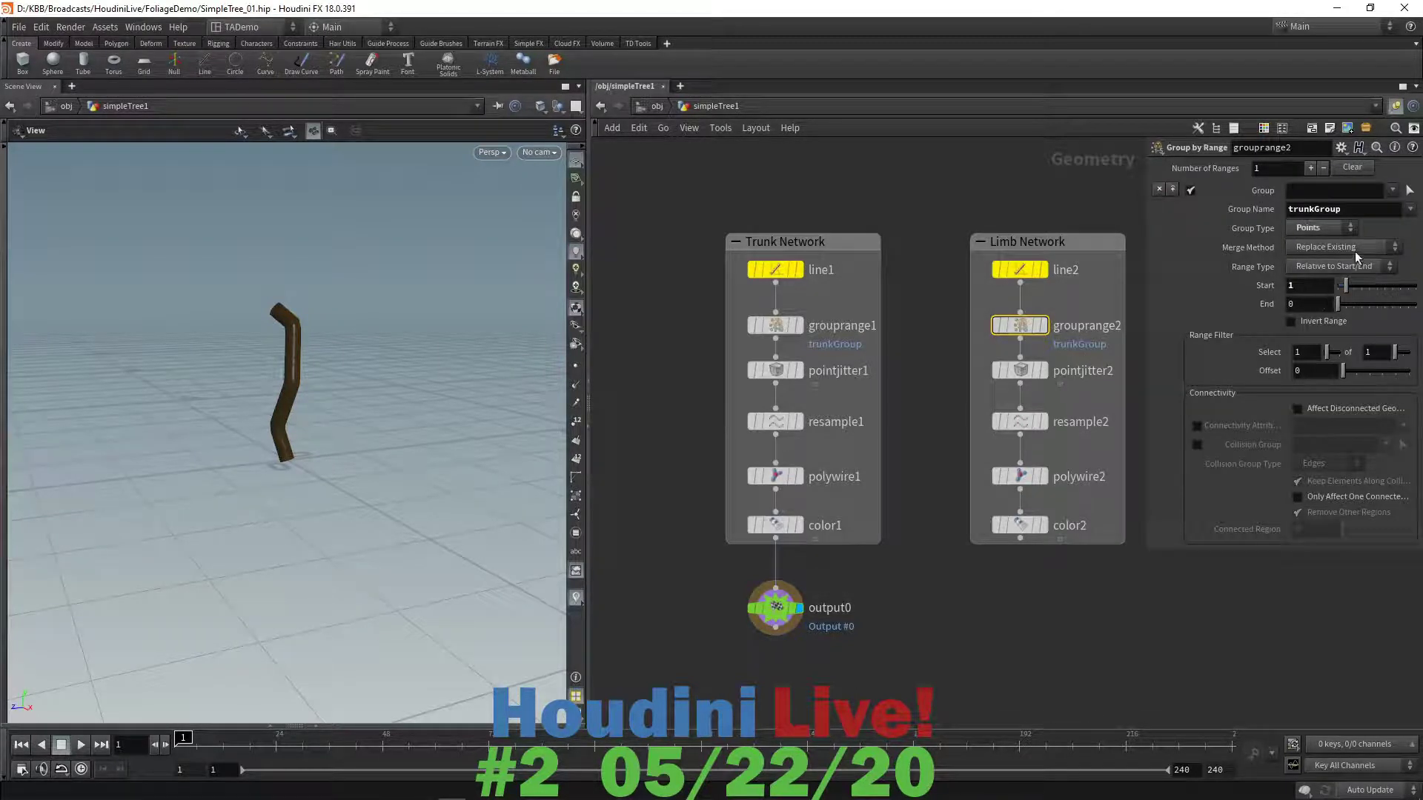
{"action": "left_click", "coordinate": [1311, 208]}
{"action": "key", "text": "BackSpace"}
{"action": "key", "text": "BackSpace"}
{"action": "key", "text": "BackSpace"}
{"action": "type", "text": "li"}
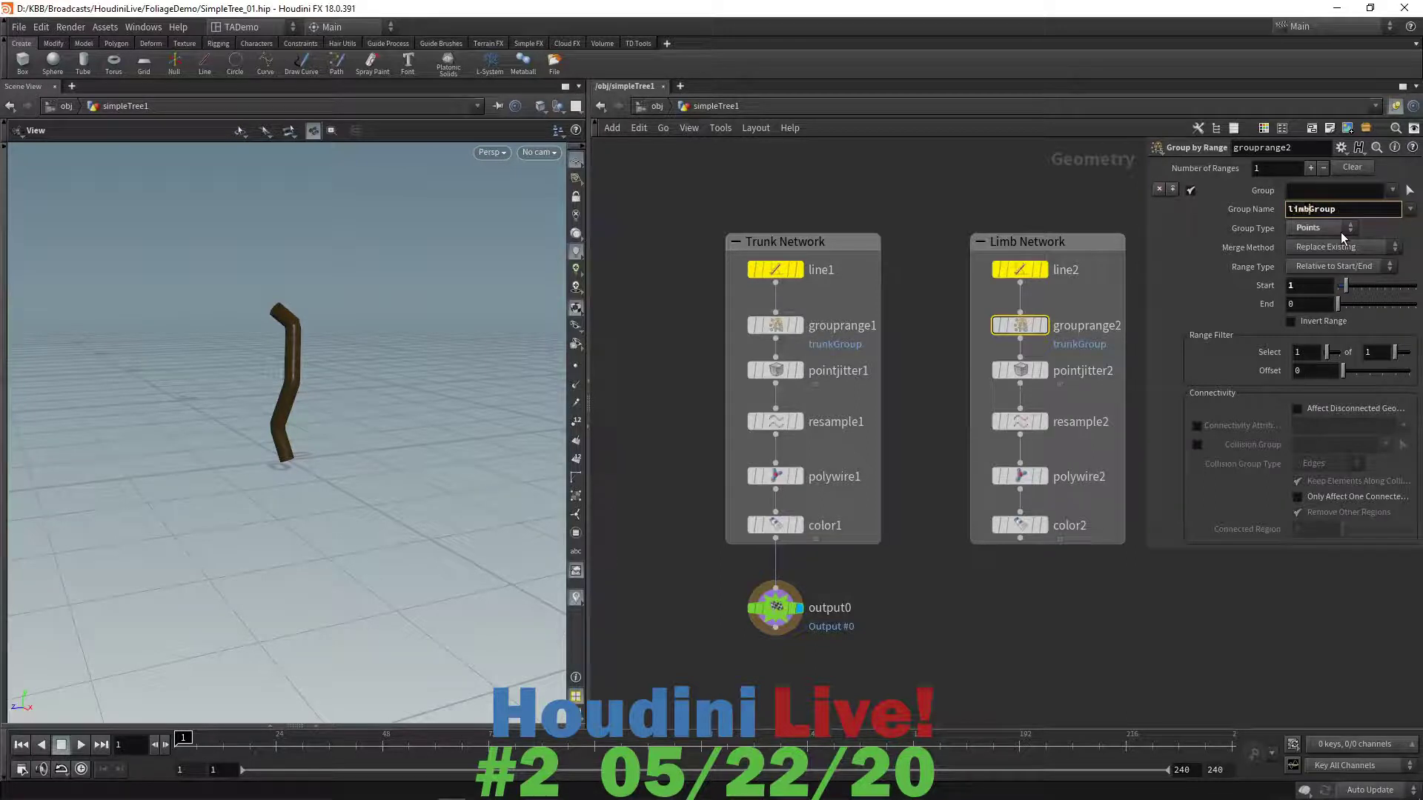
{"action": "type", "text": "mb"}
{"action": "key", "text": "Return"}
- Display line2 and grouprange2 in turn to check the limb line's length and its point group
{"action": "left_click", "coordinate": [1045, 271]}
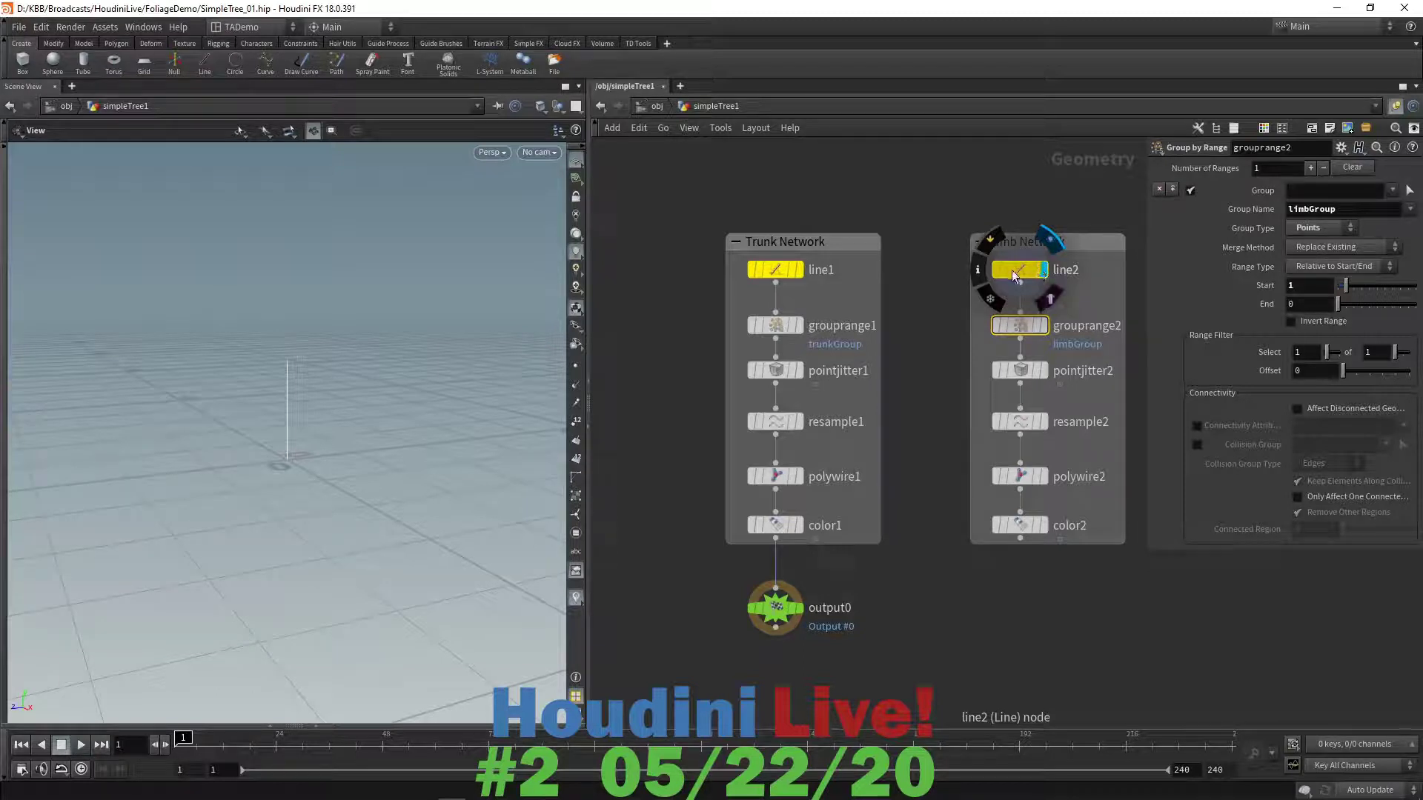
{"action": "left_click", "coordinate": [1019, 270]}
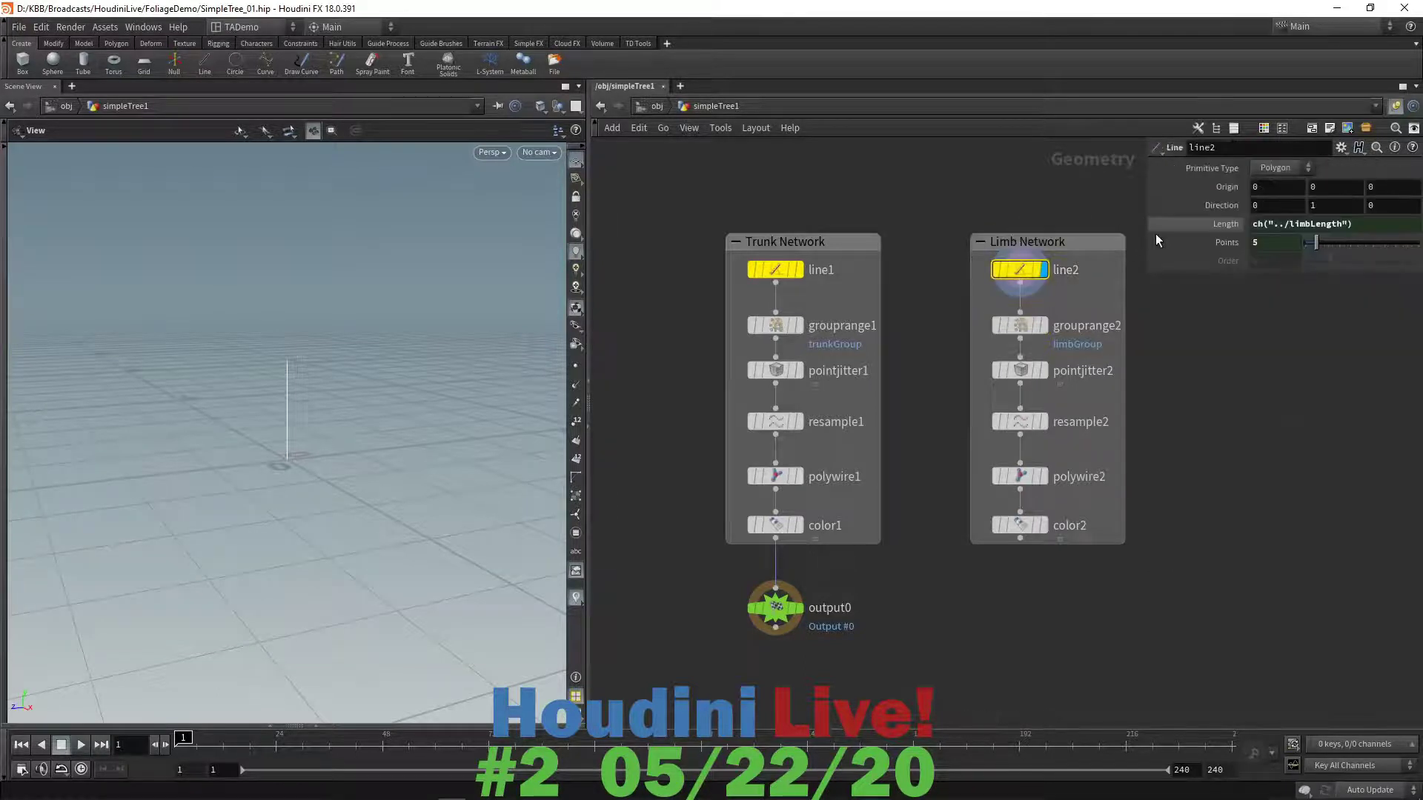
{"action": "left_click", "coordinate": [1214, 226]}
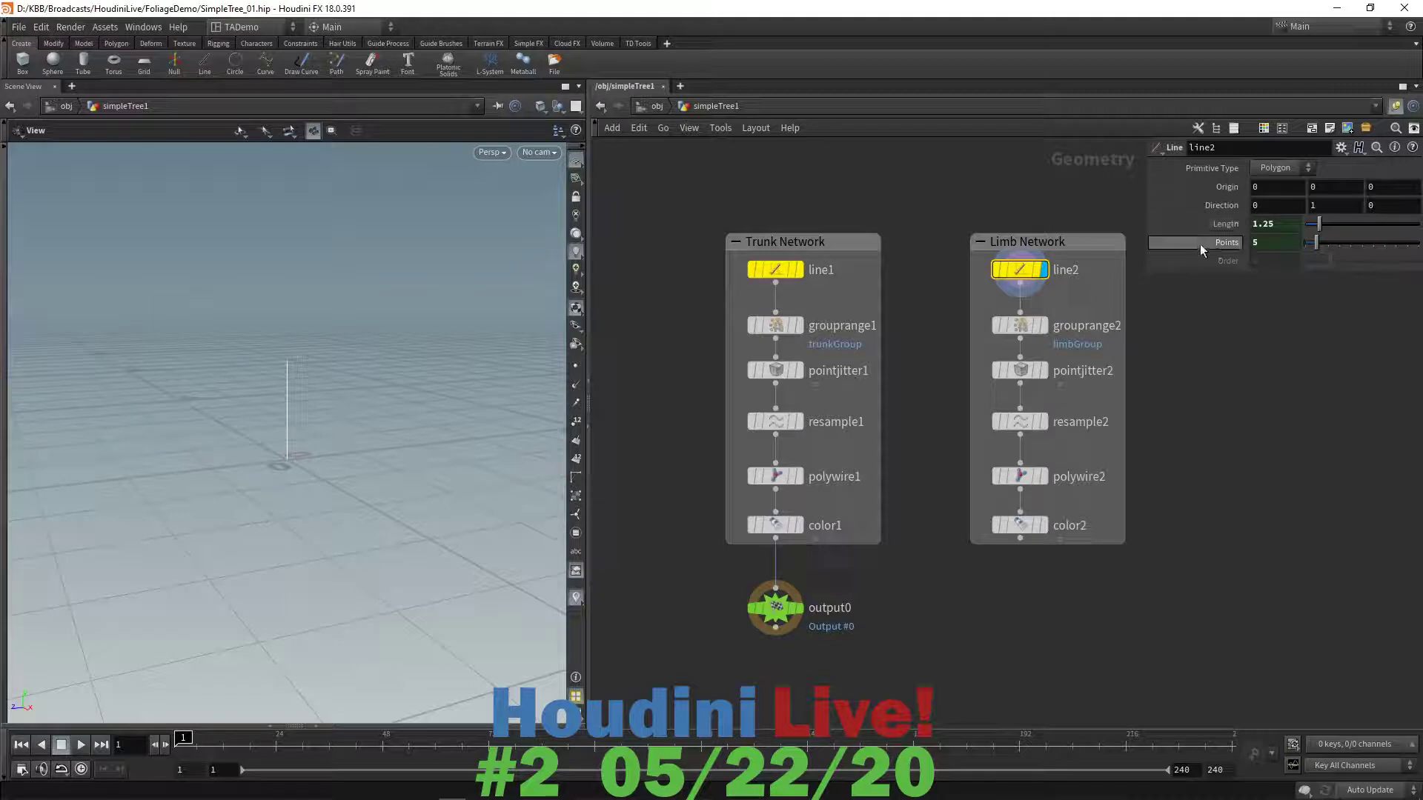
{"action": "left_click", "coordinate": [1044, 326]}
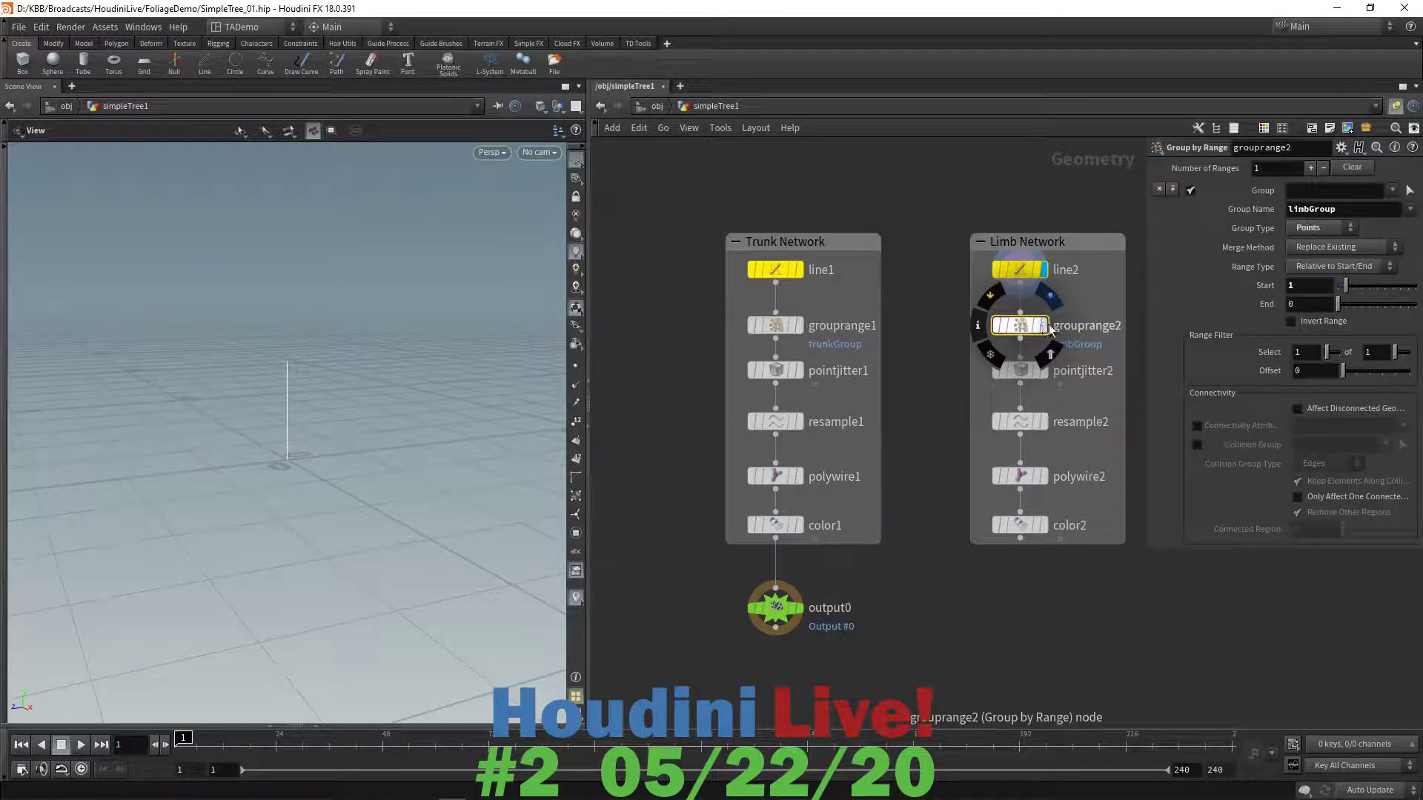
{"action": "left_click", "coordinate": [1046, 326]}
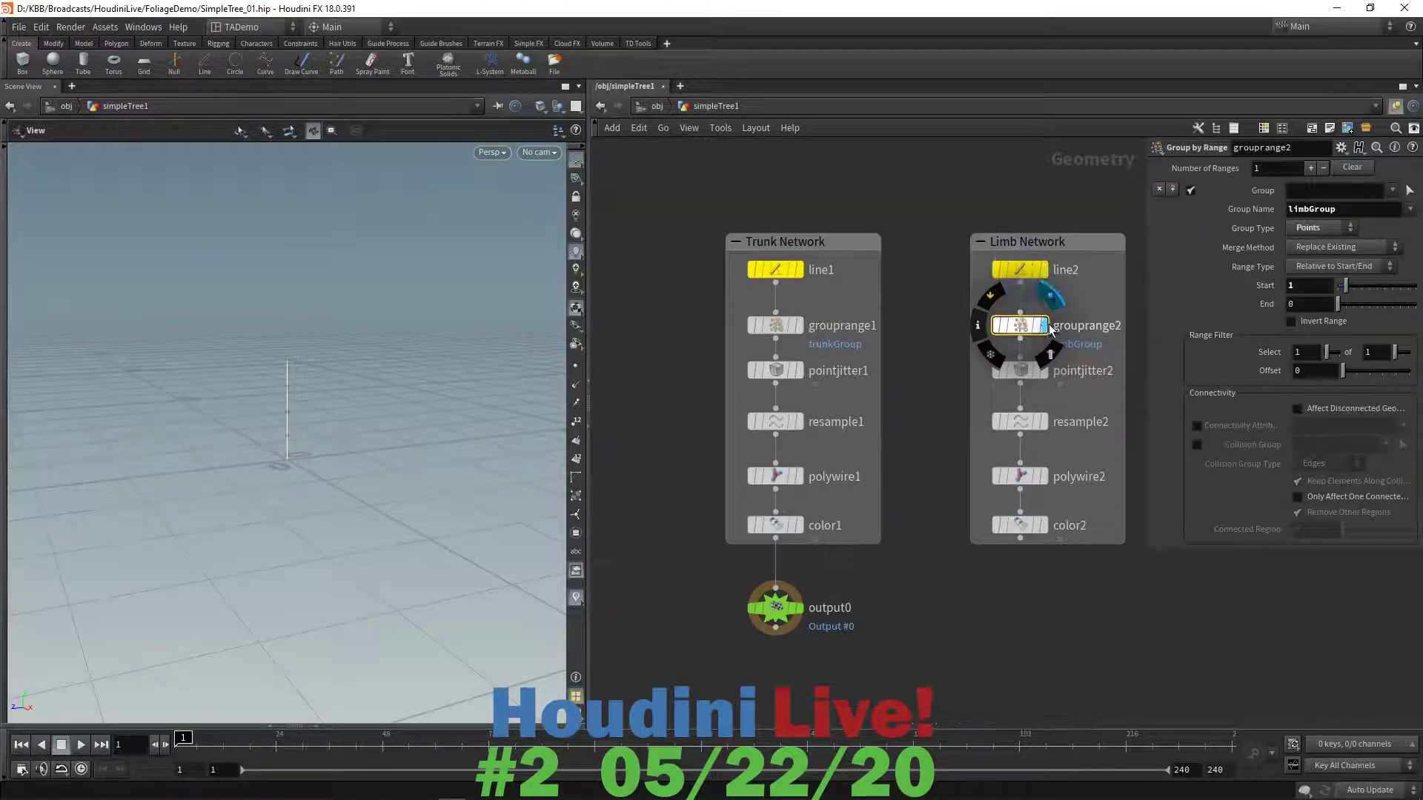
{"action": "left_click", "coordinate": [979, 328]}
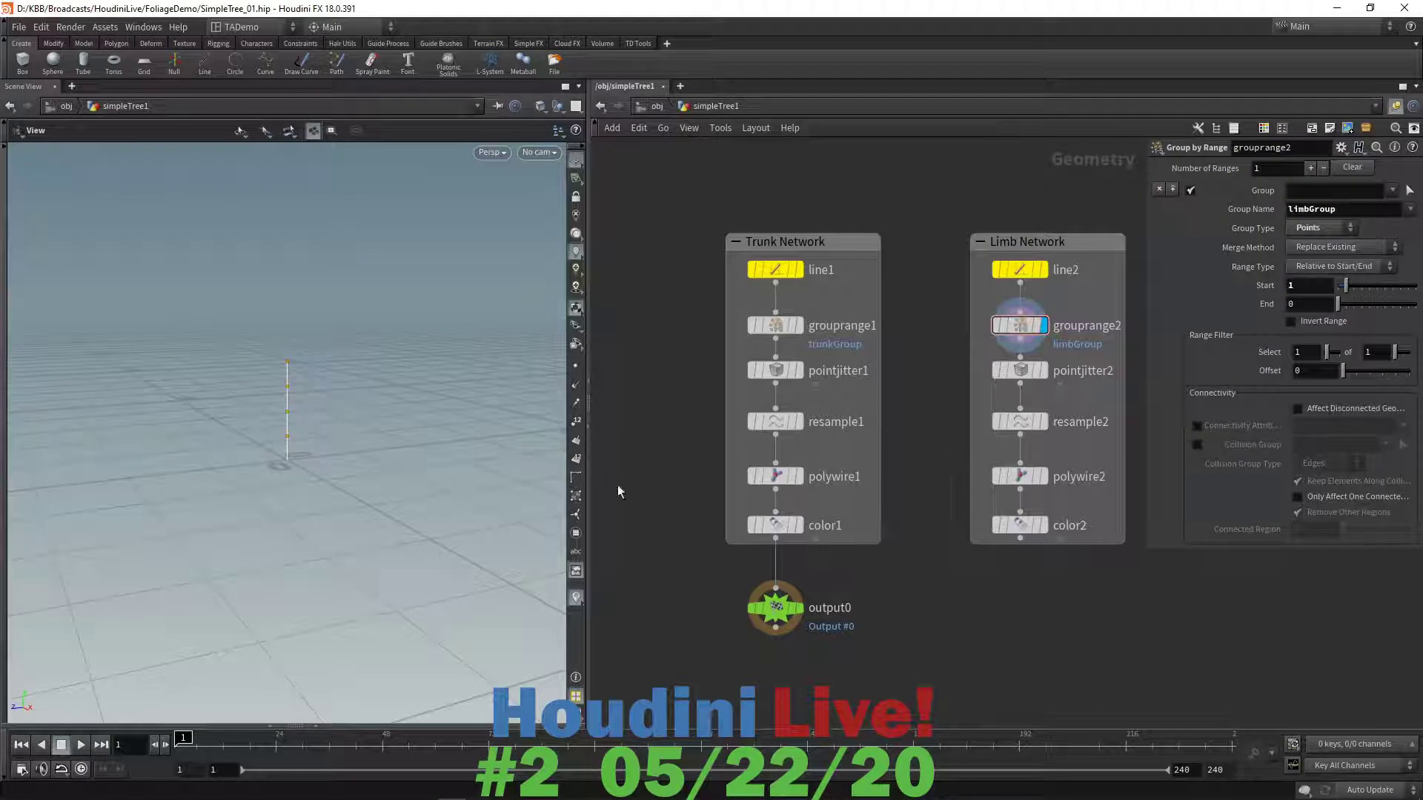
- Add limbGroup to the Group setting of pointjitter2 alongside trunkGroup
{"action": "left_click", "coordinate": [1023, 372]}
{"action": "mouse_move", "coordinate": [1028, 382]}
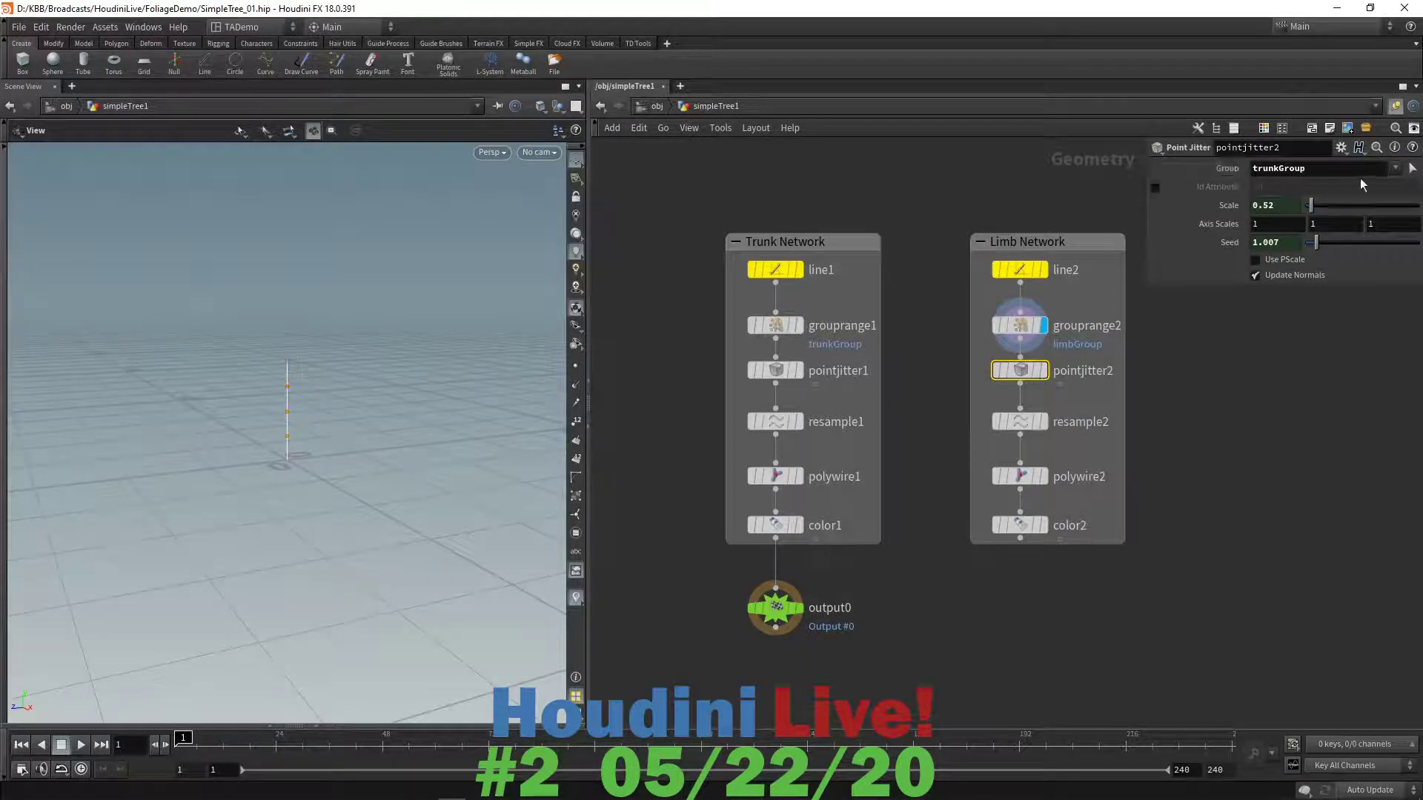
{"action": "left_click", "coordinate": [1395, 169]}
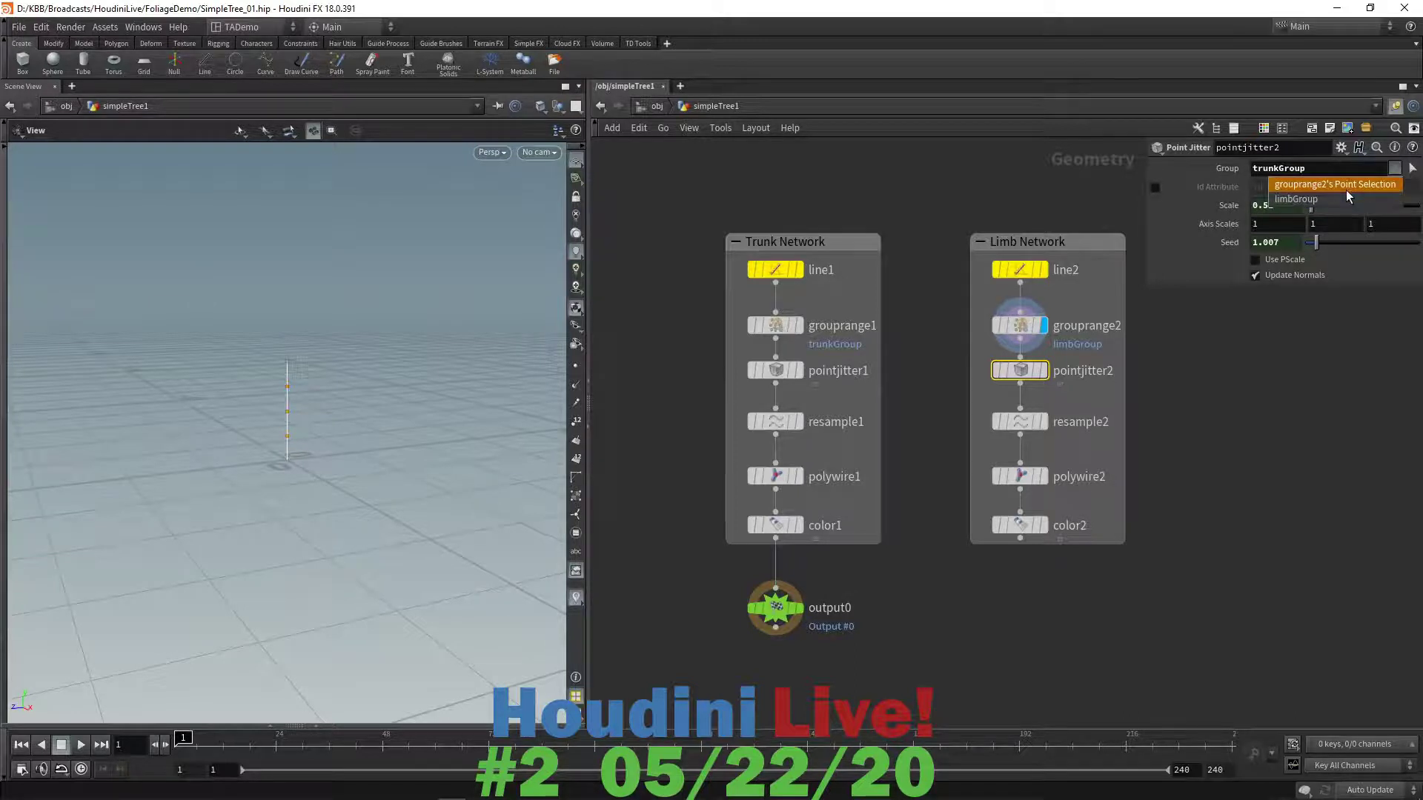
{"action": "left_click", "coordinate": [1346, 196]}
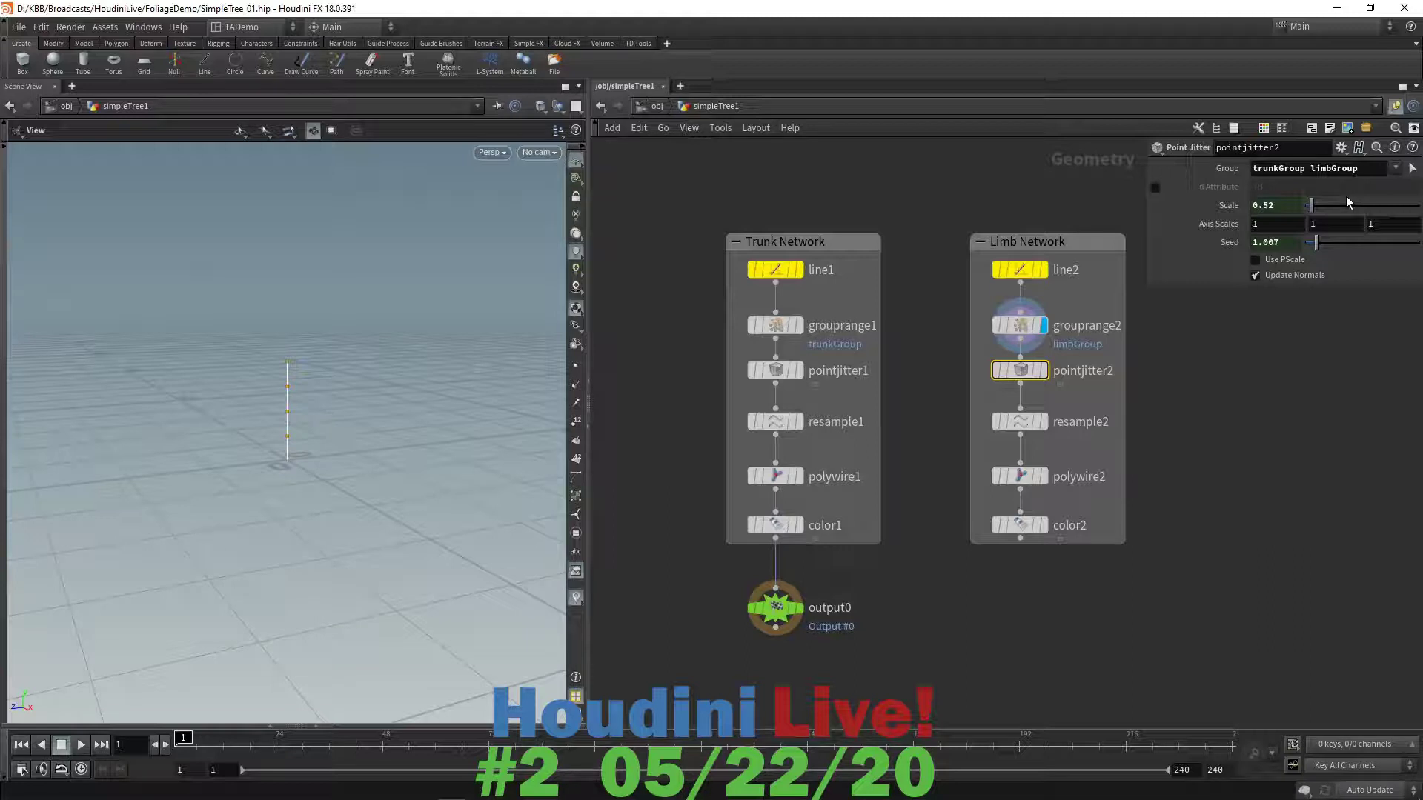
{"action": "mouse_move", "coordinate": [1019, 428]}
{"action": "mouse_move", "coordinate": [1016, 473]}
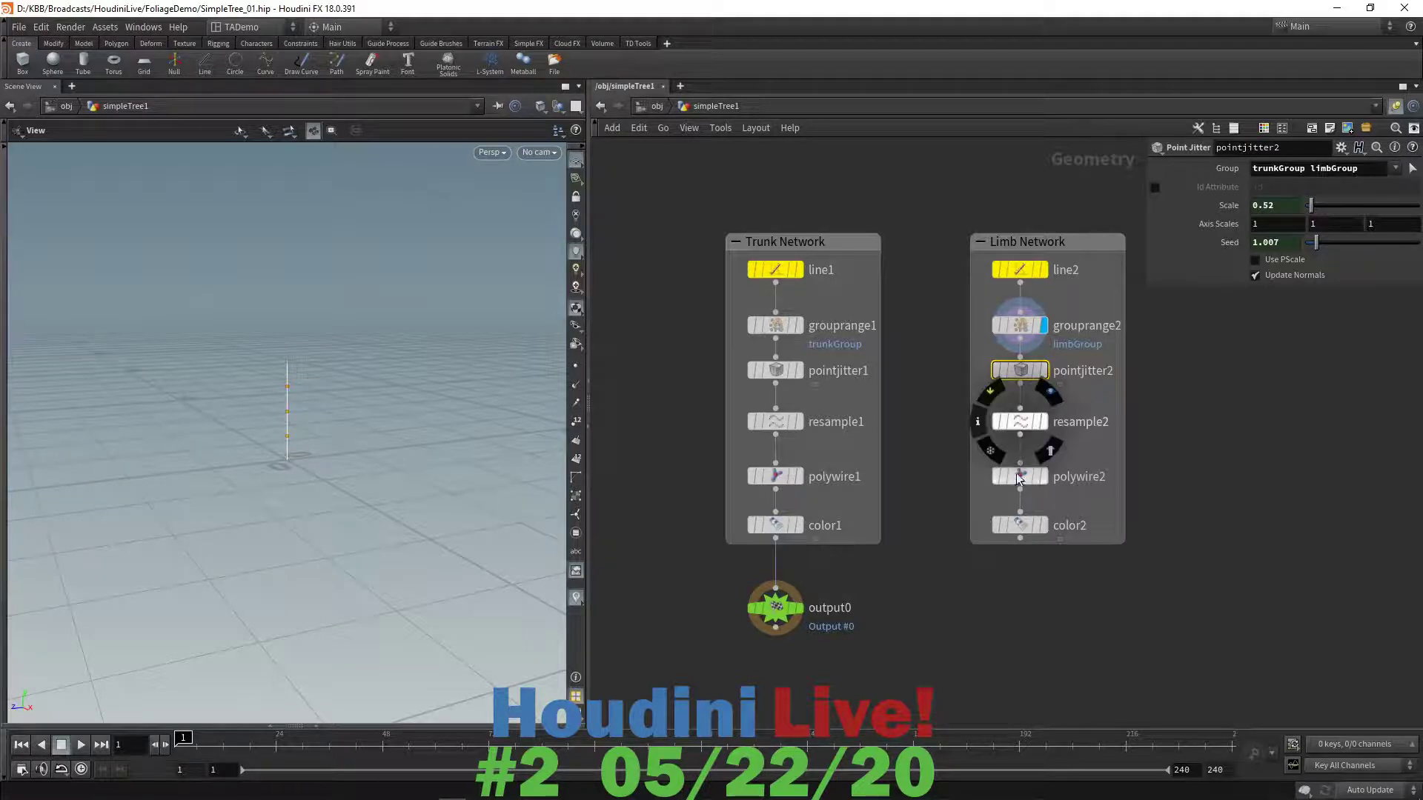
- Feed a Copy Stamp node with color2 as the source and resample1 as the template, and display its output
{"action": "left_click", "coordinate": [1020, 475]}
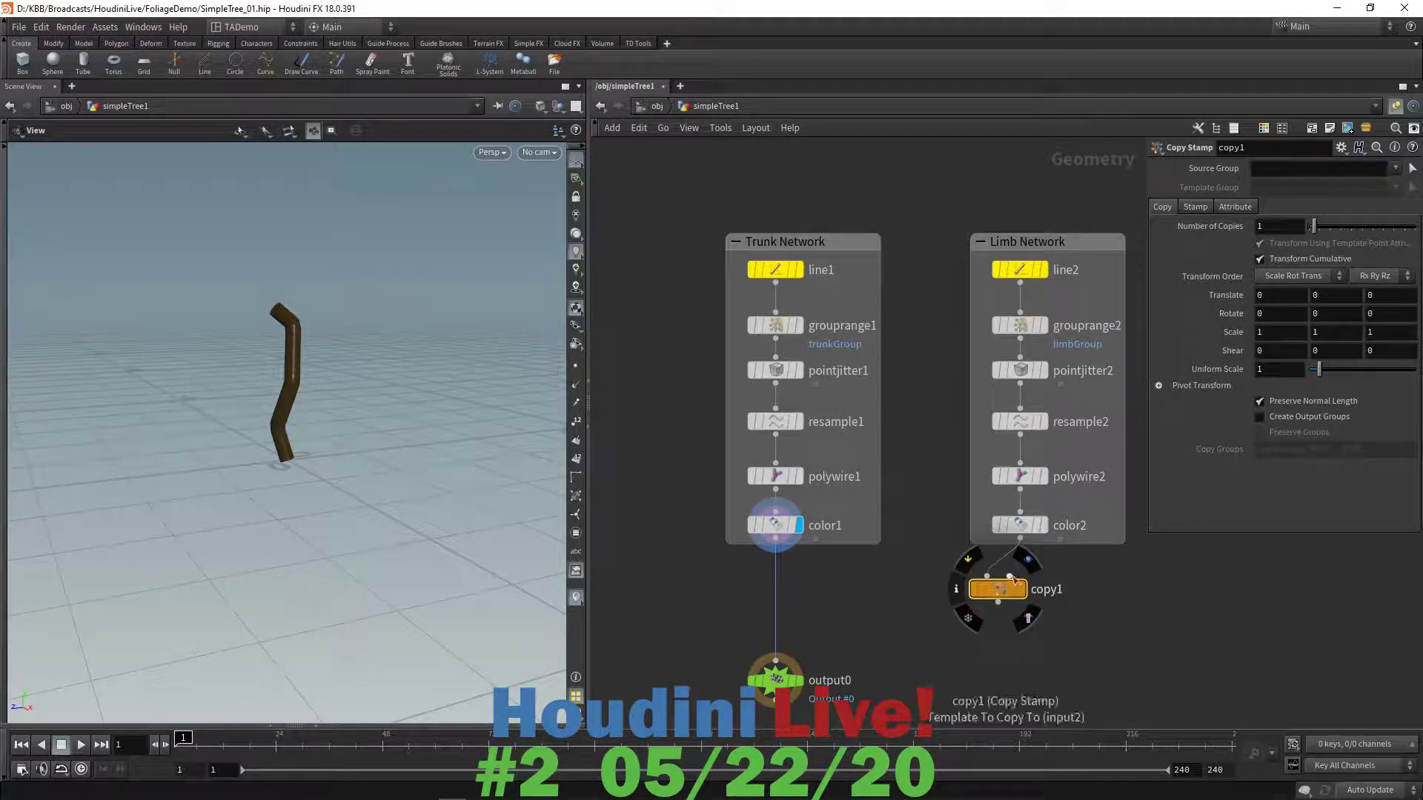
{"action": "left_click_drag", "start_coordinate": [1009, 576], "coordinate": [990, 561]}
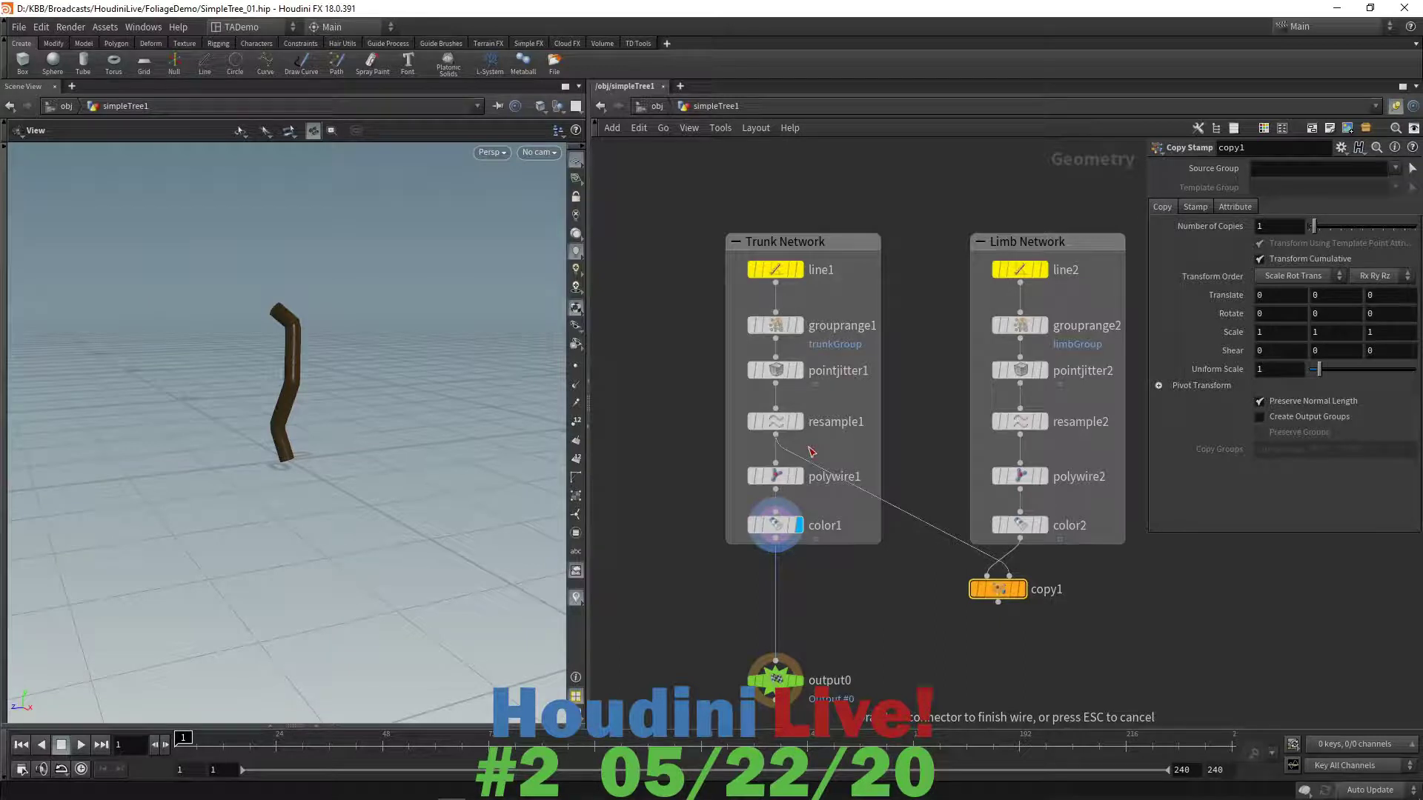
{"action": "key", "text": "Escape"}
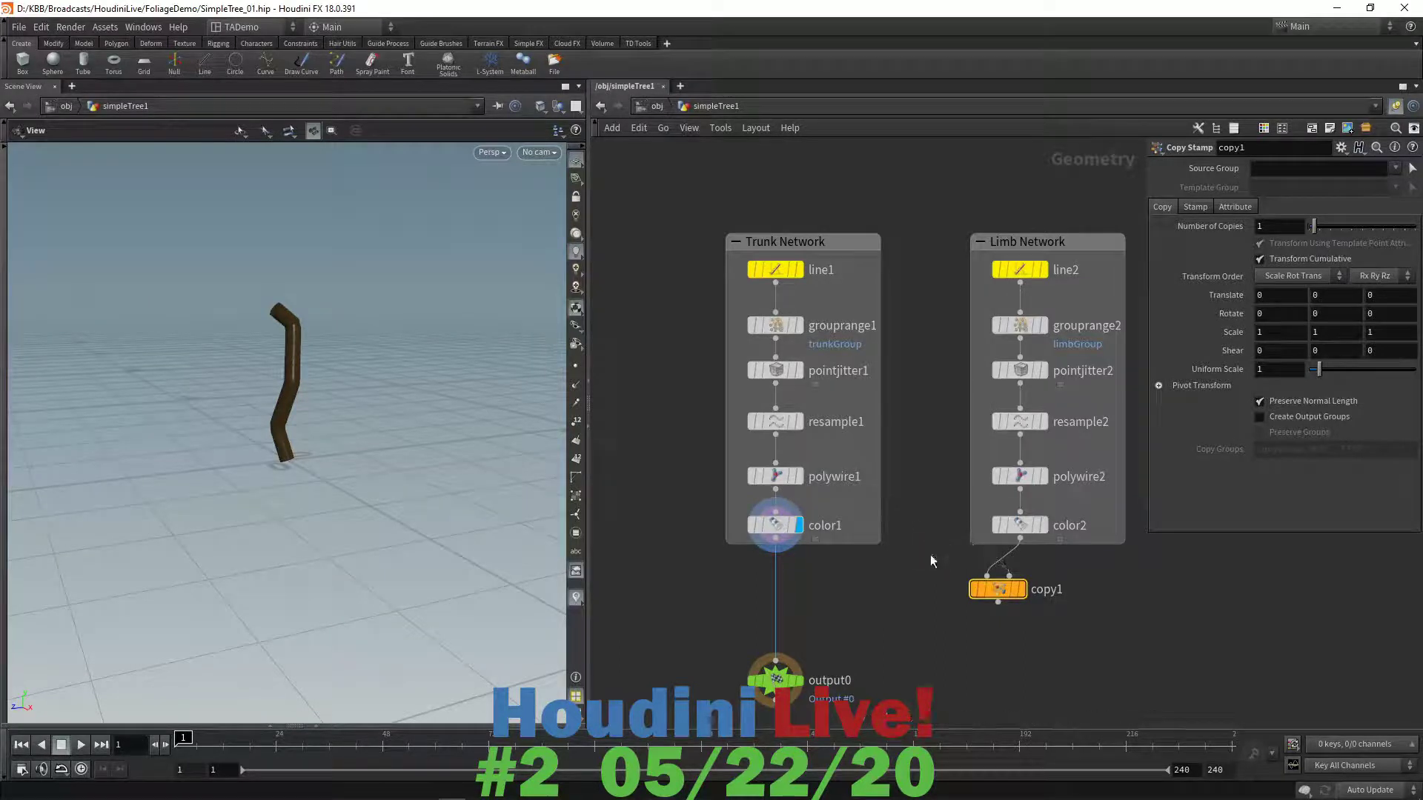
{"action": "left_click", "coordinate": [784, 393]}
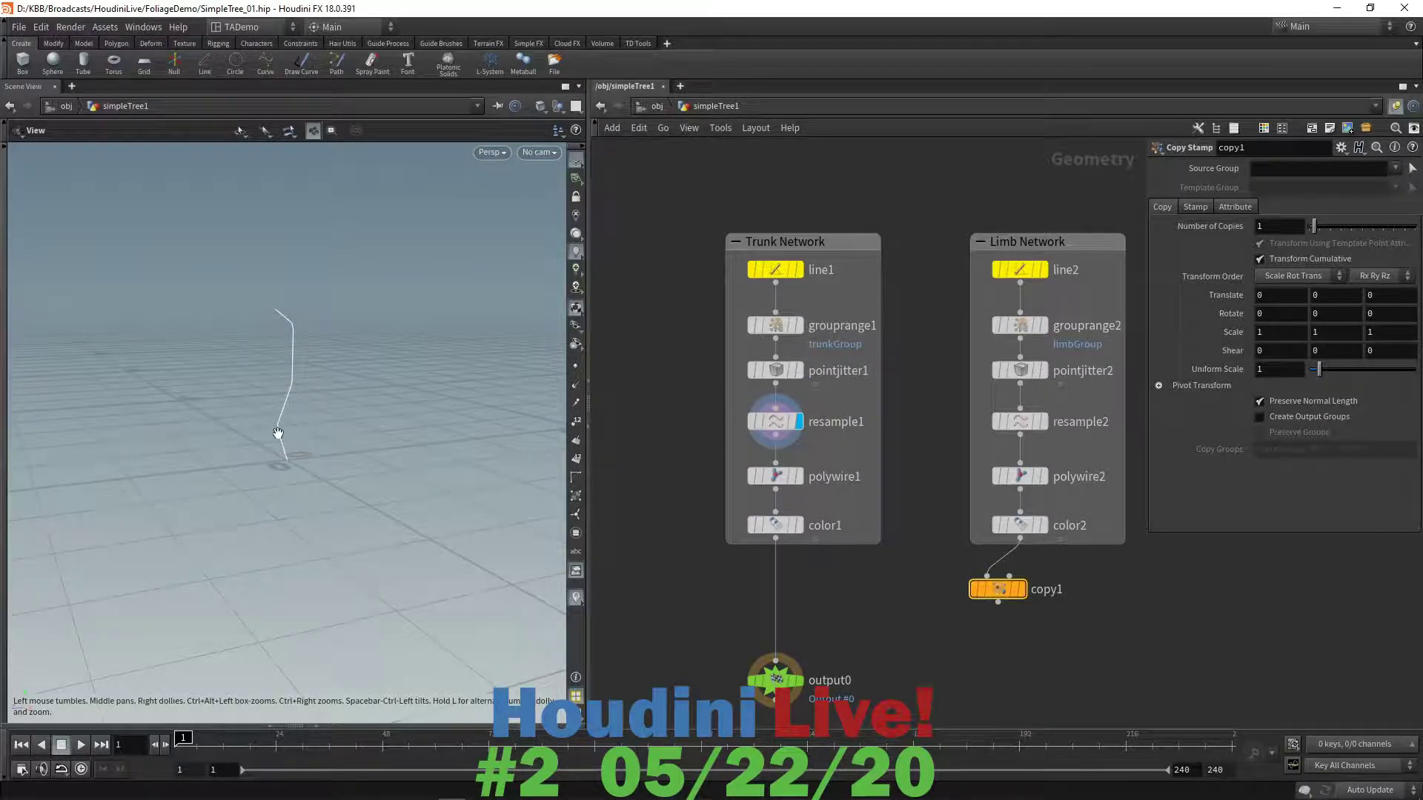
{"action": "left_click", "coordinate": [1008, 577]}
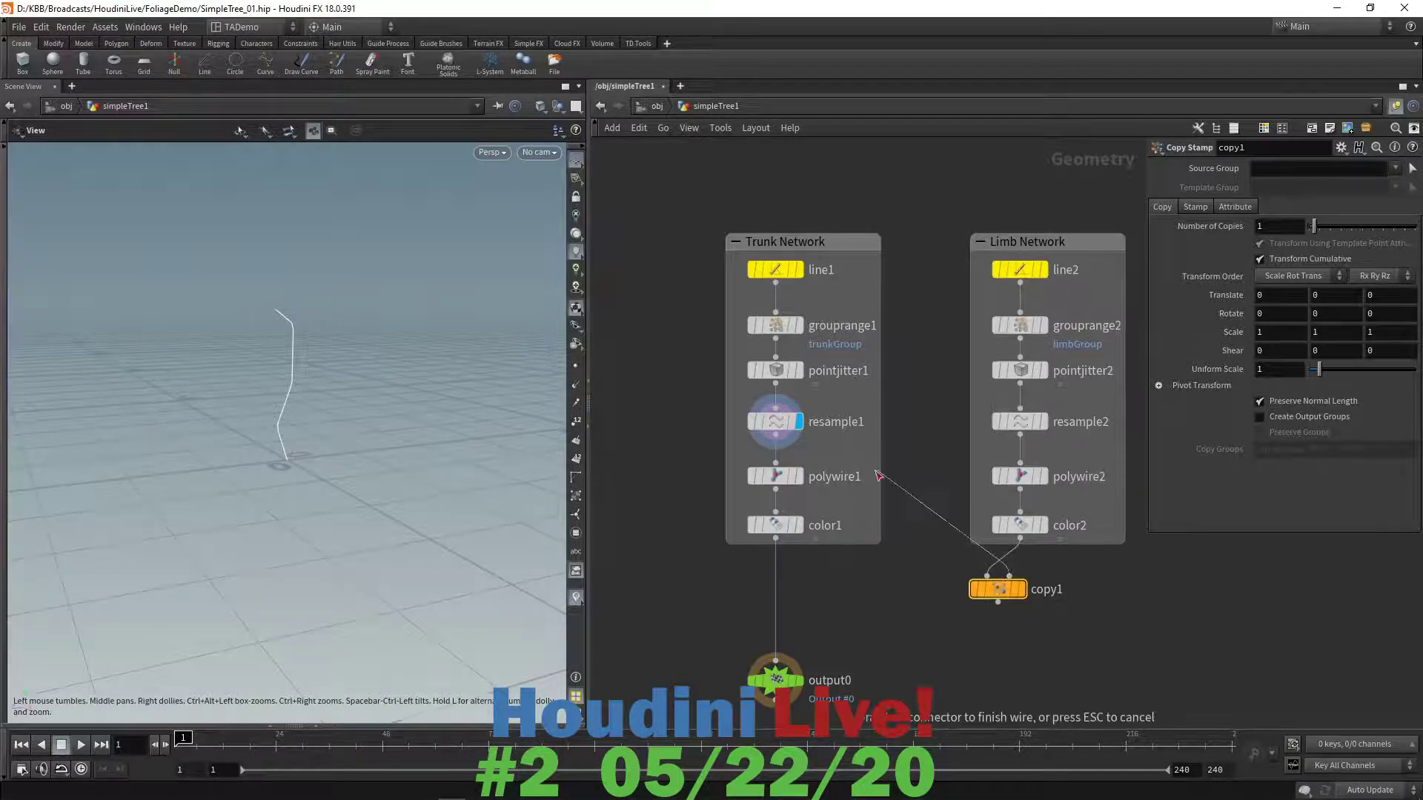
{"action": "left_click", "coordinate": [815, 459]}
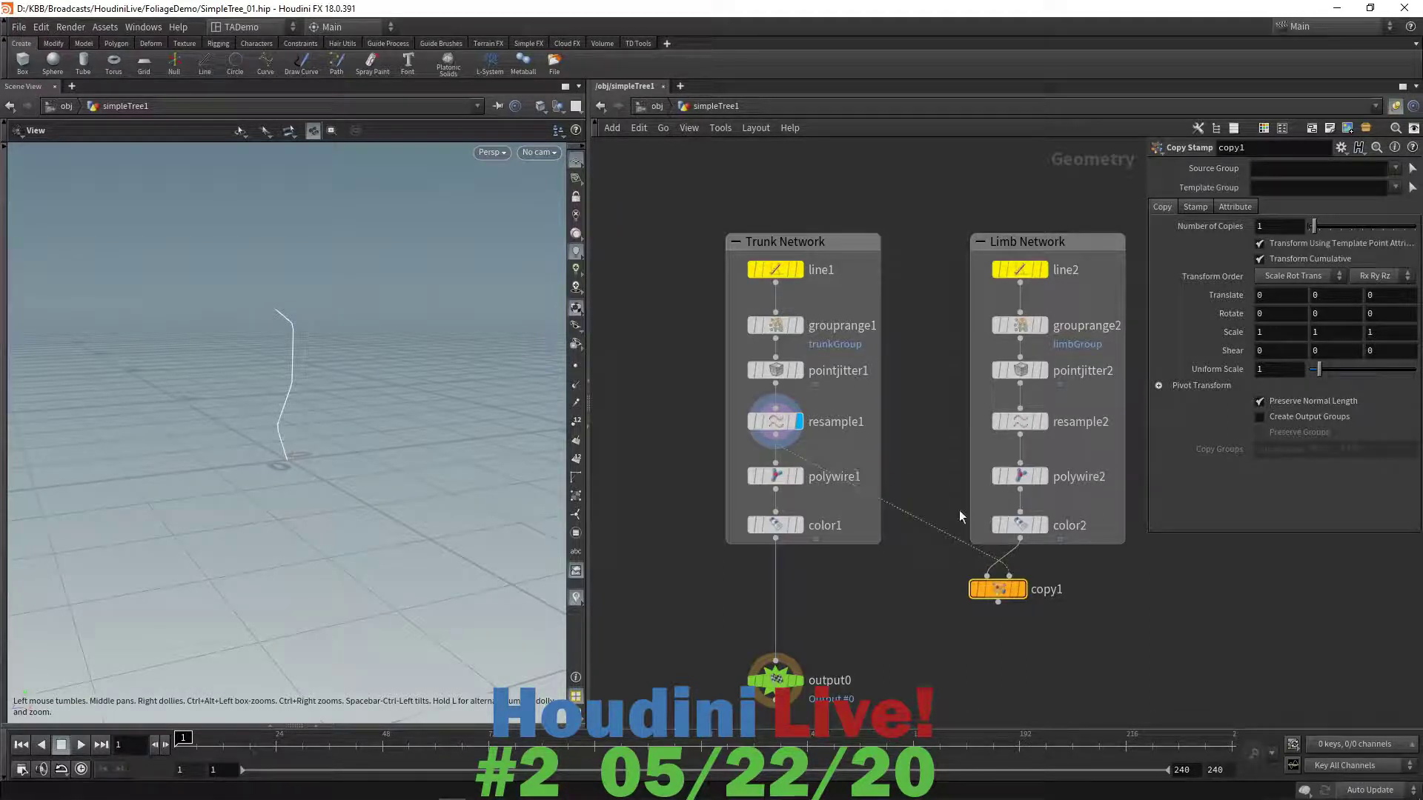
{"action": "left_click", "coordinate": [1023, 590]}
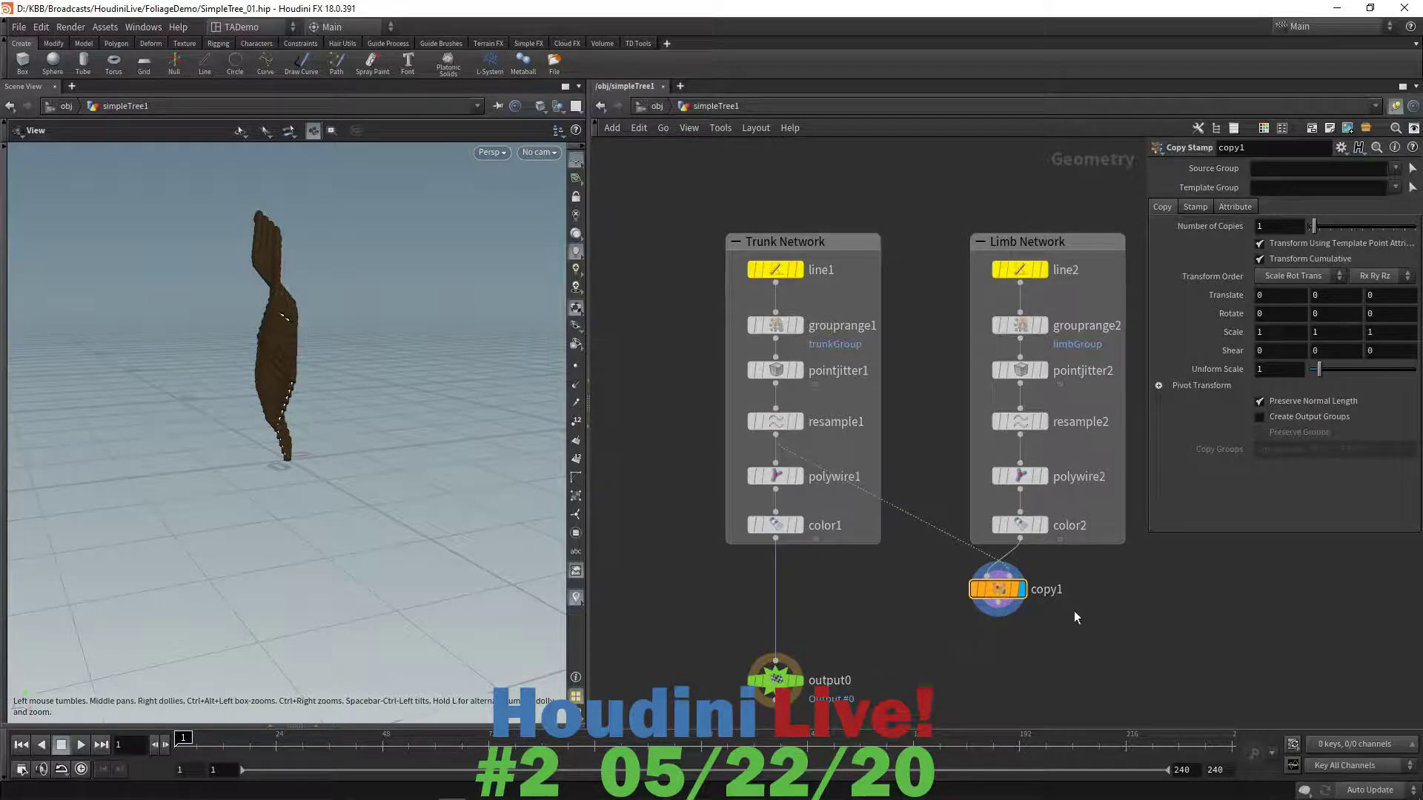
- Rename the Copy Stamp node as copyLimbs2Trunk and extend the Limb Network box downward to enclose it
{"action": "double_click", "coordinate": [1056, 591]}
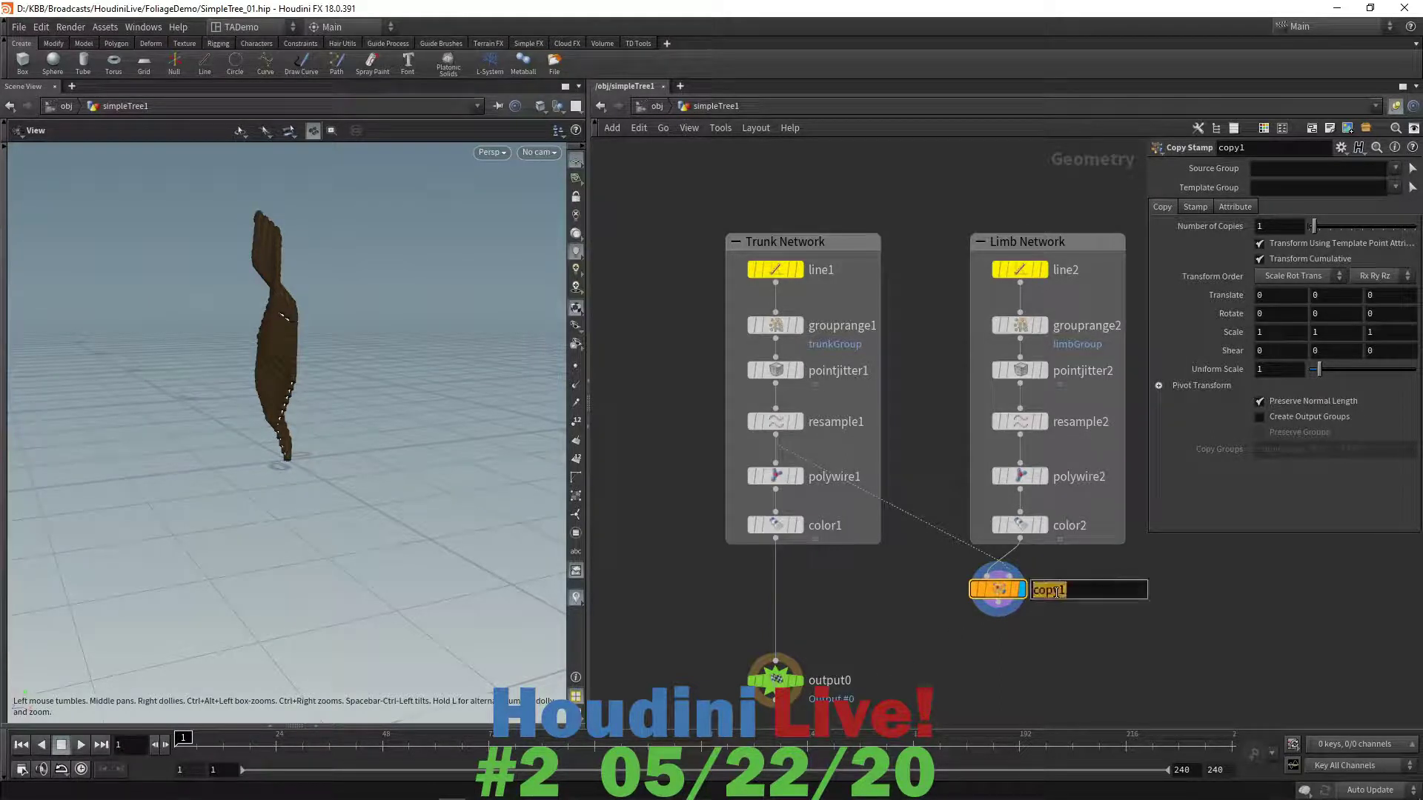
{"action": "type", "text": "copyLimbs2Trunk"}
{"action": "key", "text": "Return"}
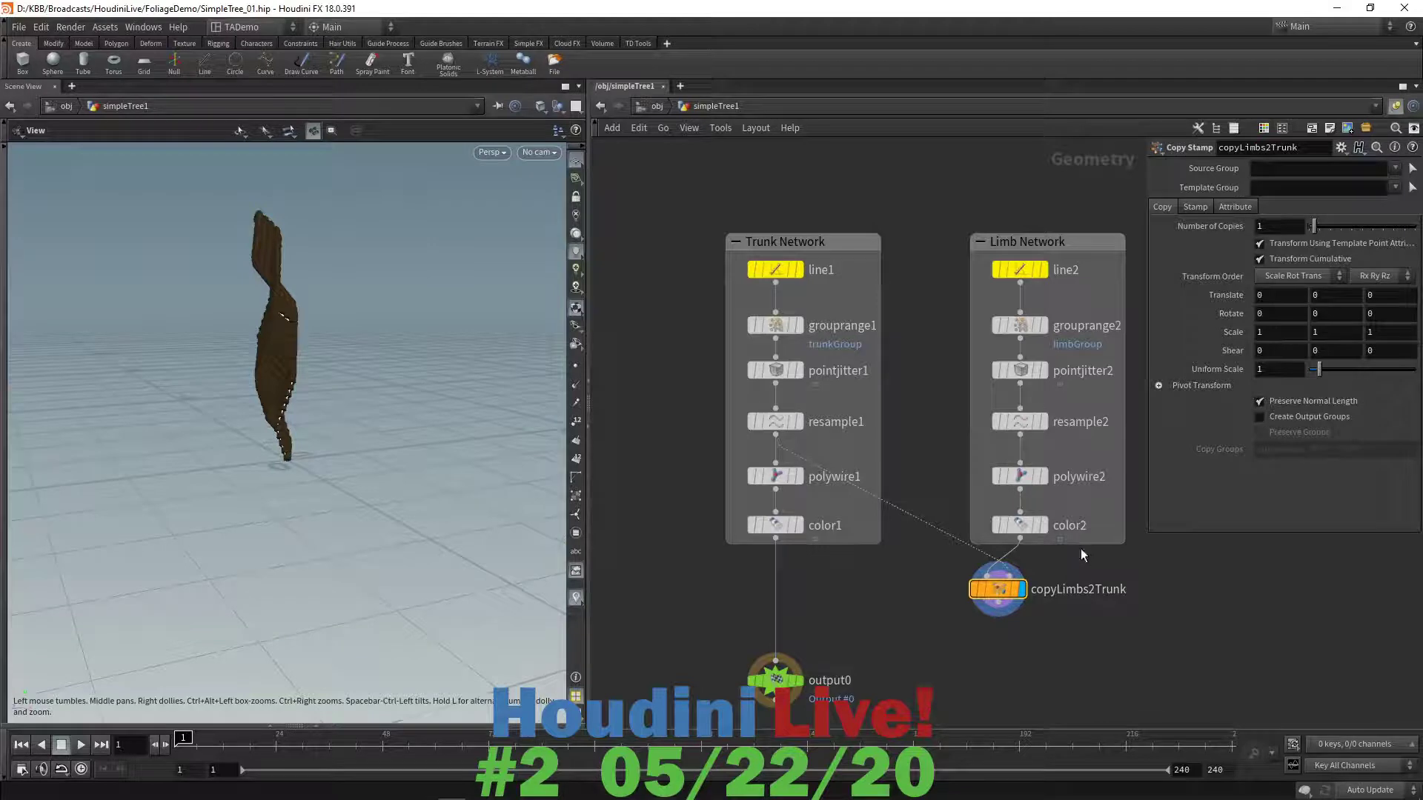
{"action": "left_click_drag", "start_coordinate": [1080, 547], "coordinate": [1079, 629]}
{"action": "mouse_move", "coordinate": [1001, 593]}
{"action": "left_mouse_down"}
{"action": "mouse_move", "coordinate": [925, 623]}
{"action": "mouse_move", "coordinate": [1013, 592]}
{"action": "left_mouse_up"}
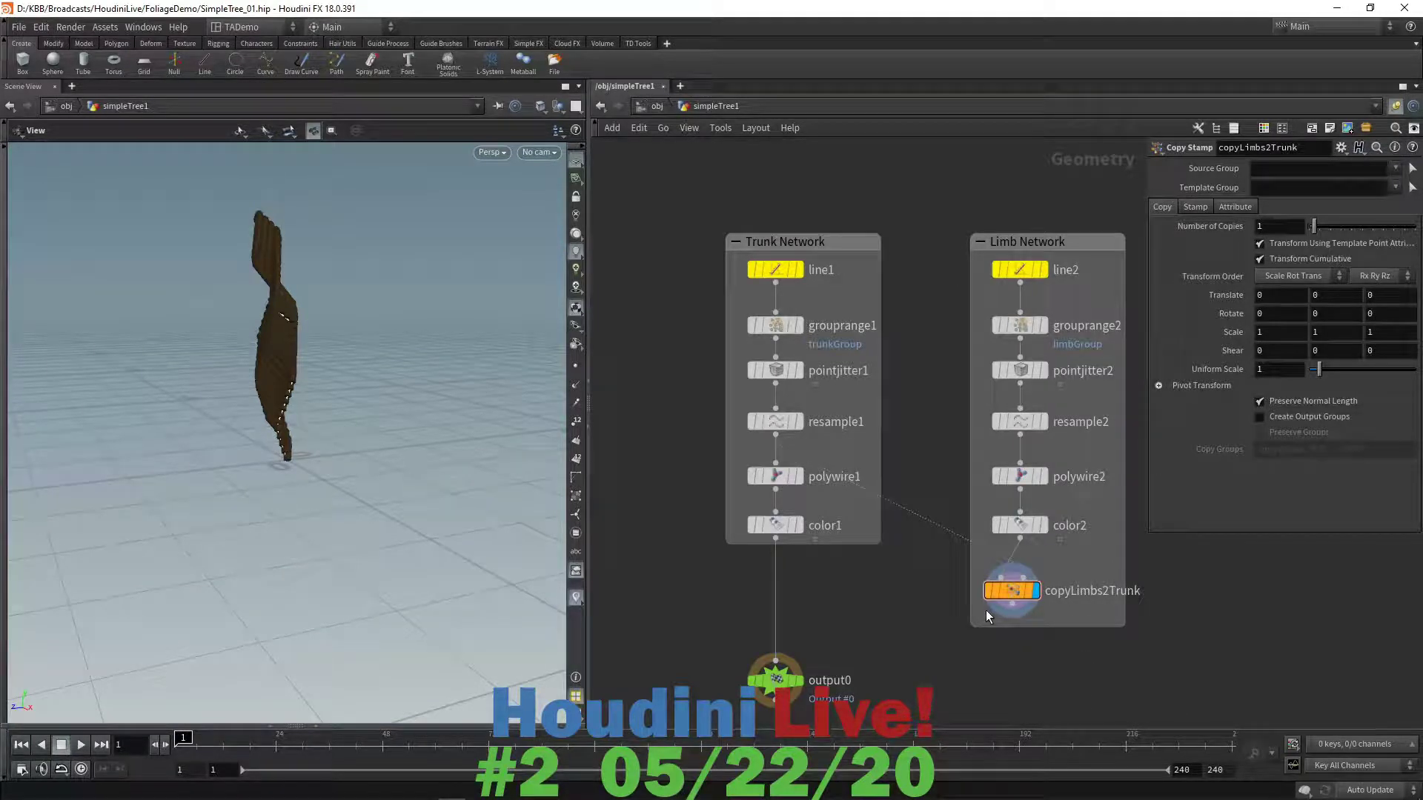
{"action": "mouse_move", "coordinate": [1030, 601]}
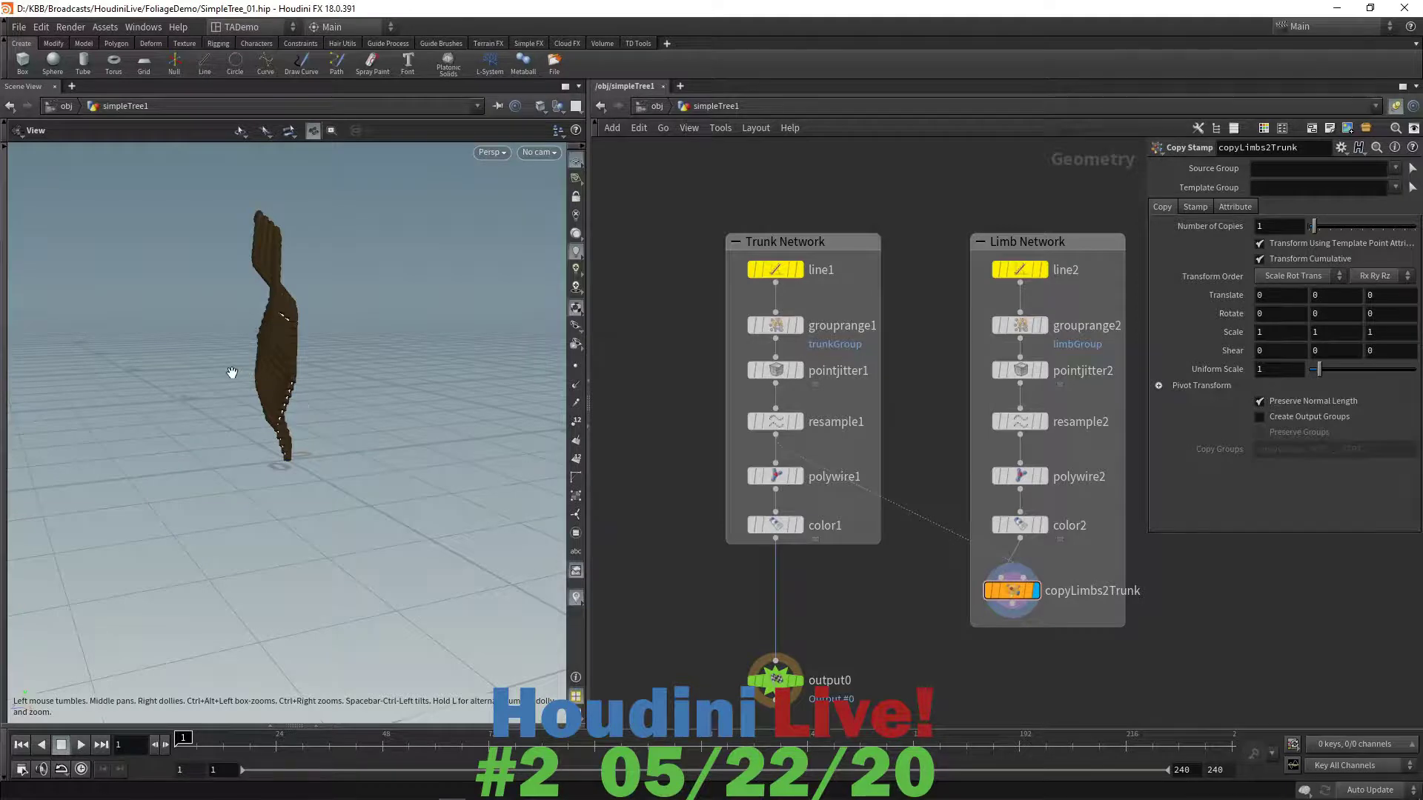
{"action": "mouse_move", "coordinate": [232, 371]}
{"action": "left_mouse_down"}
{"action": "mouse_move", "coordinate": [170, 341]}
{"action": "mouse_move", "coordinate": [438, 337]}
{"action": "mouse_move", "coordinate": [278, 407]}
{"action": "mouse_move", "coordinate": [237, 388]}
{"action": "mouse_move", "coordinate": [252, 376]}
{"action": "left_mouse_up"}
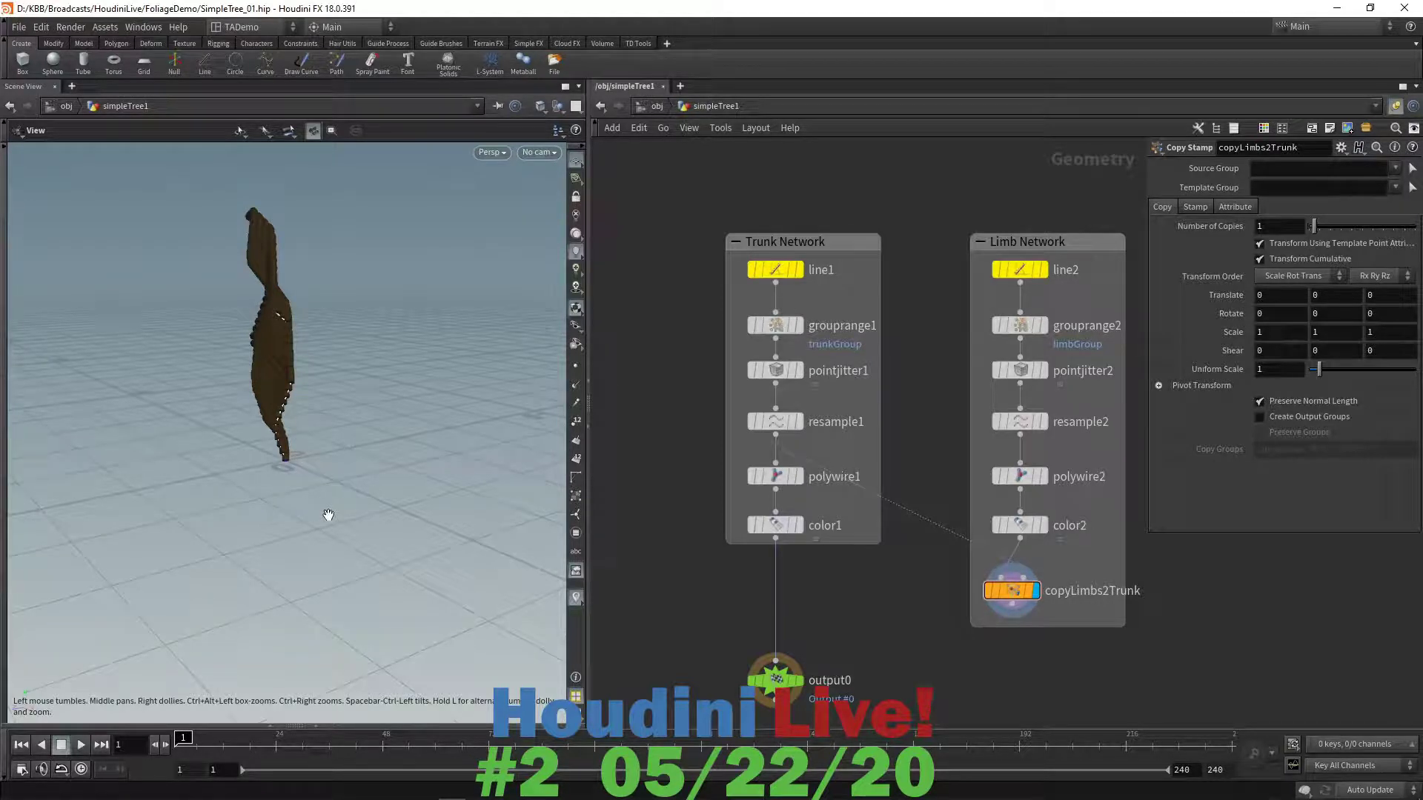
{"action": "mouse_move", "coordinate": [781, 393]}
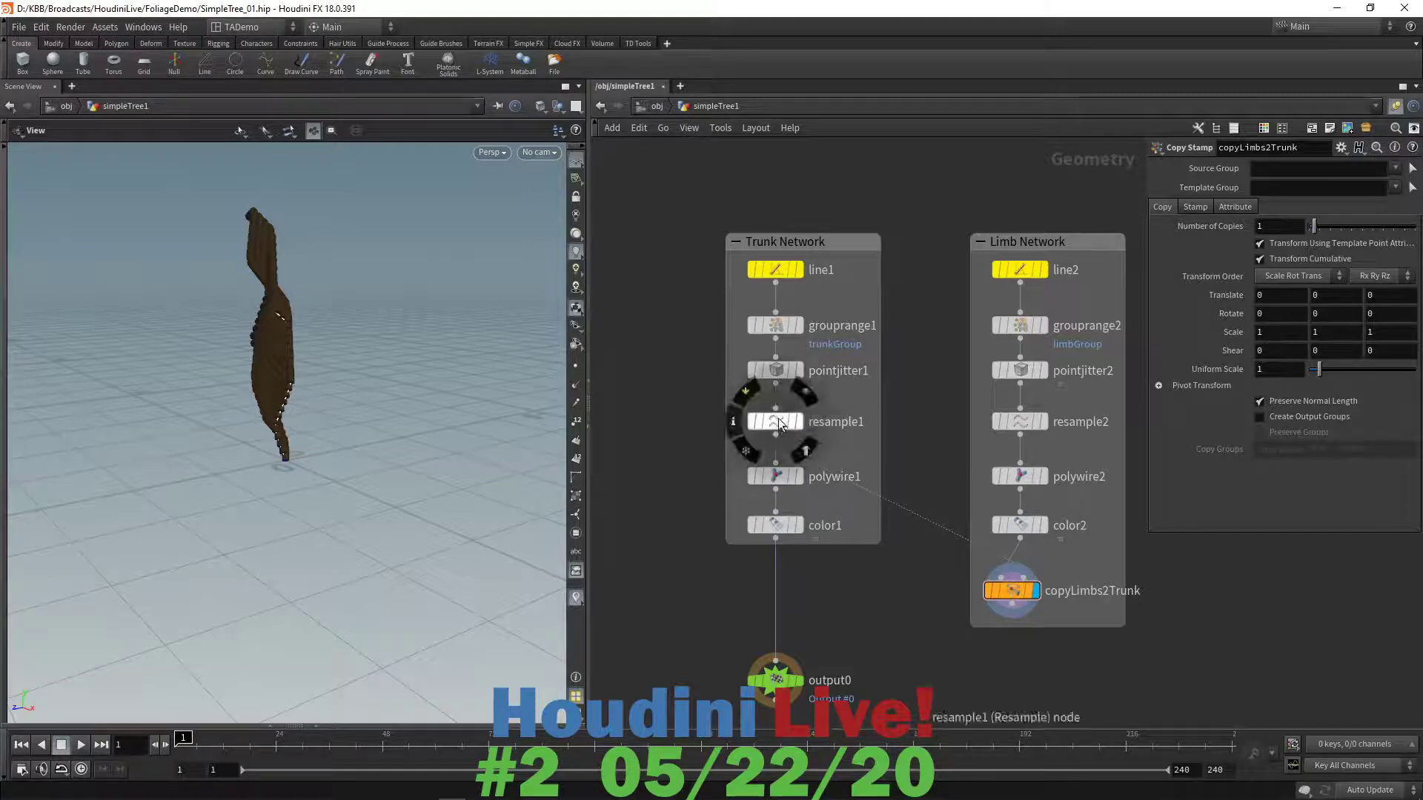
{"action": "mouse_move", "coordinate": [781, 479]}
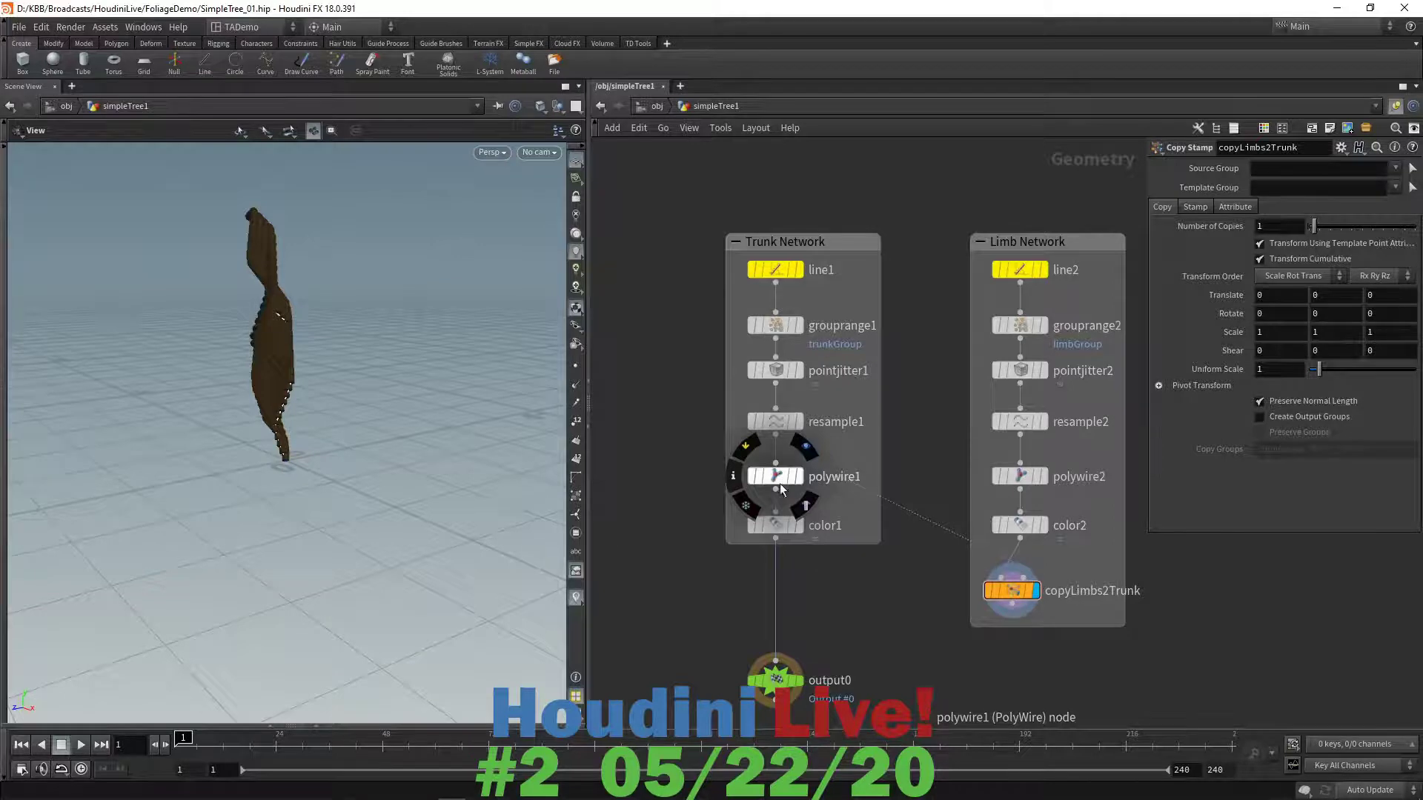
- Enlarge the Trunk Network box and shift color1 and polywire1 downward to make room below resample1
{"action": "left_click_drag", "start_coordinate": [839, 543], "coordinate": [838, 599]}
{"action": "left_click_drag", "start_coordinate": [726, 455], "coordinate": [717, 454]}
{"action": "left_click_drag", "start_coordinate": [779, 539], "coordinate": [778, 581]}
{"action": "left_click_drag", "start_coordinate": [776, 479], "coordinate": [773, 527]}
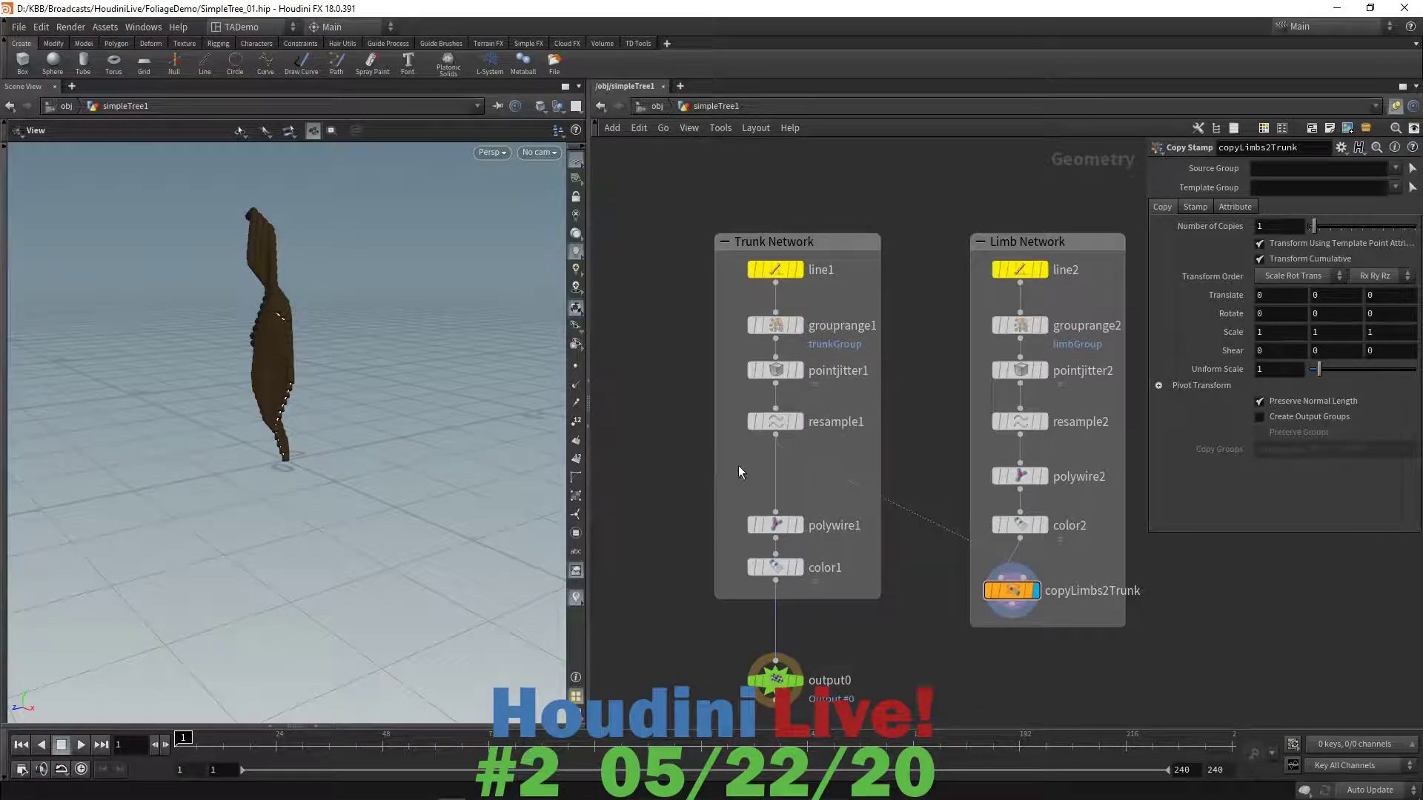
- Insert a Group by Range node between resample1 and polywire1 in the Trunk Network
{"action": "scroll", "coordinate": [730, 478], "scroll_direction": "up", "scroll_amount": 1}
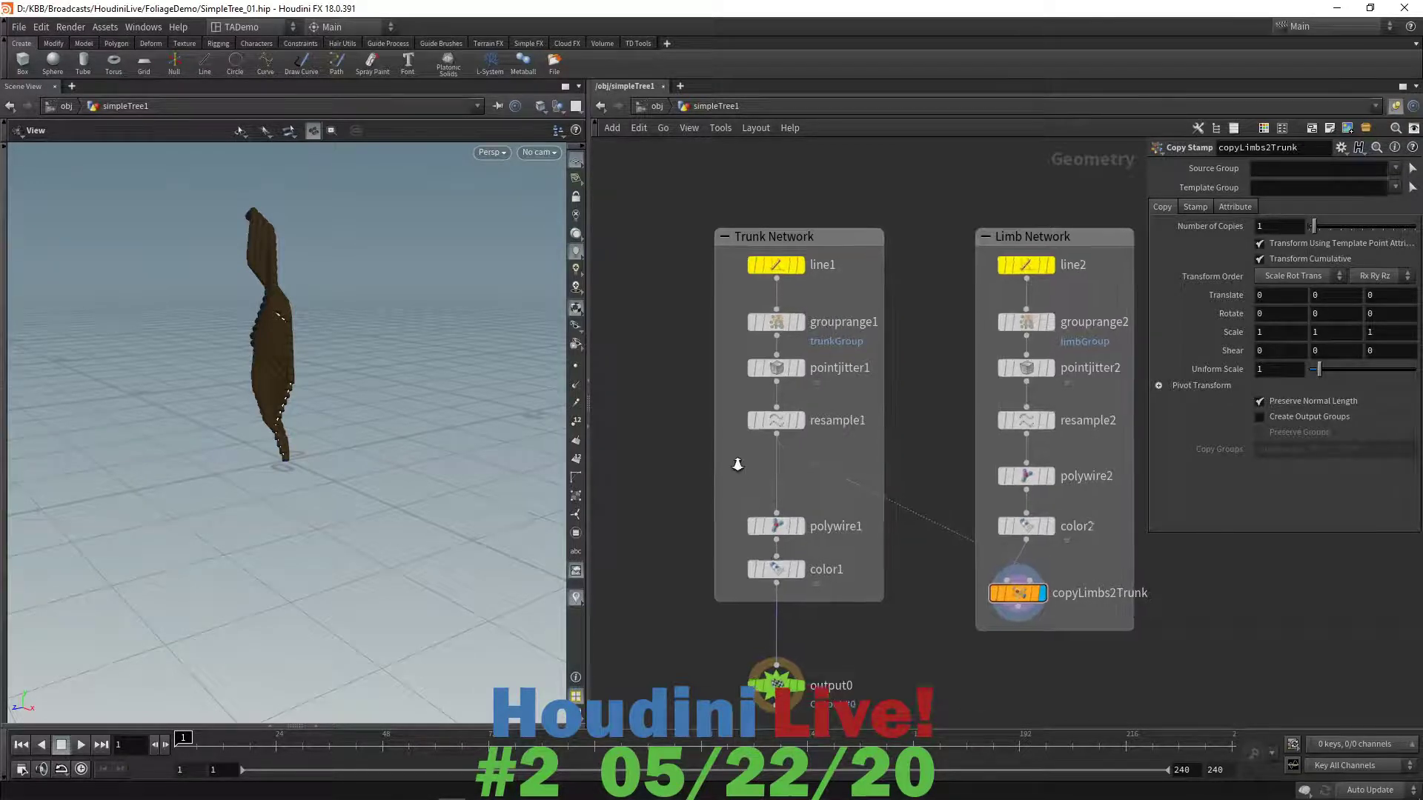
{"action": "key", "text": "Tab"}
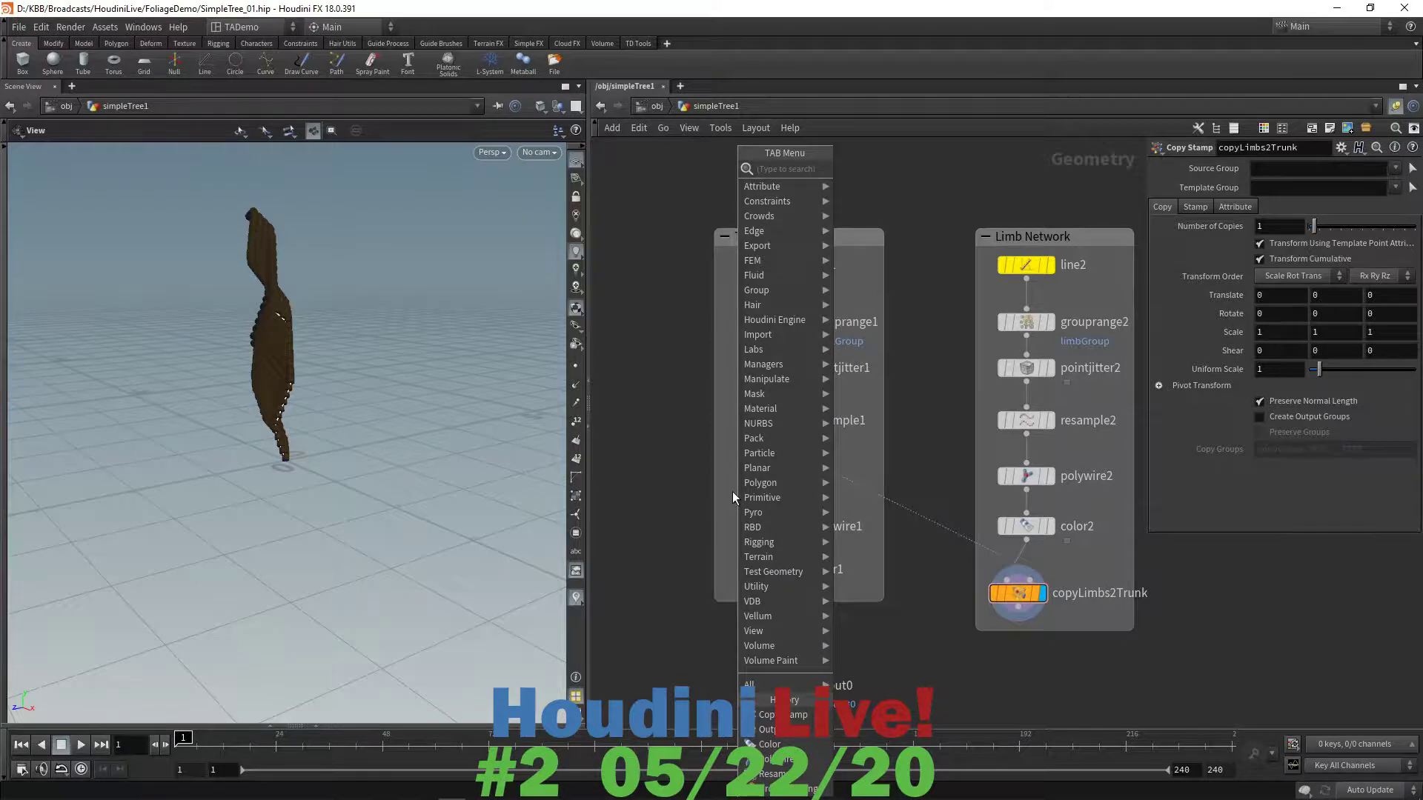
{"action": "type", "text": "group"}
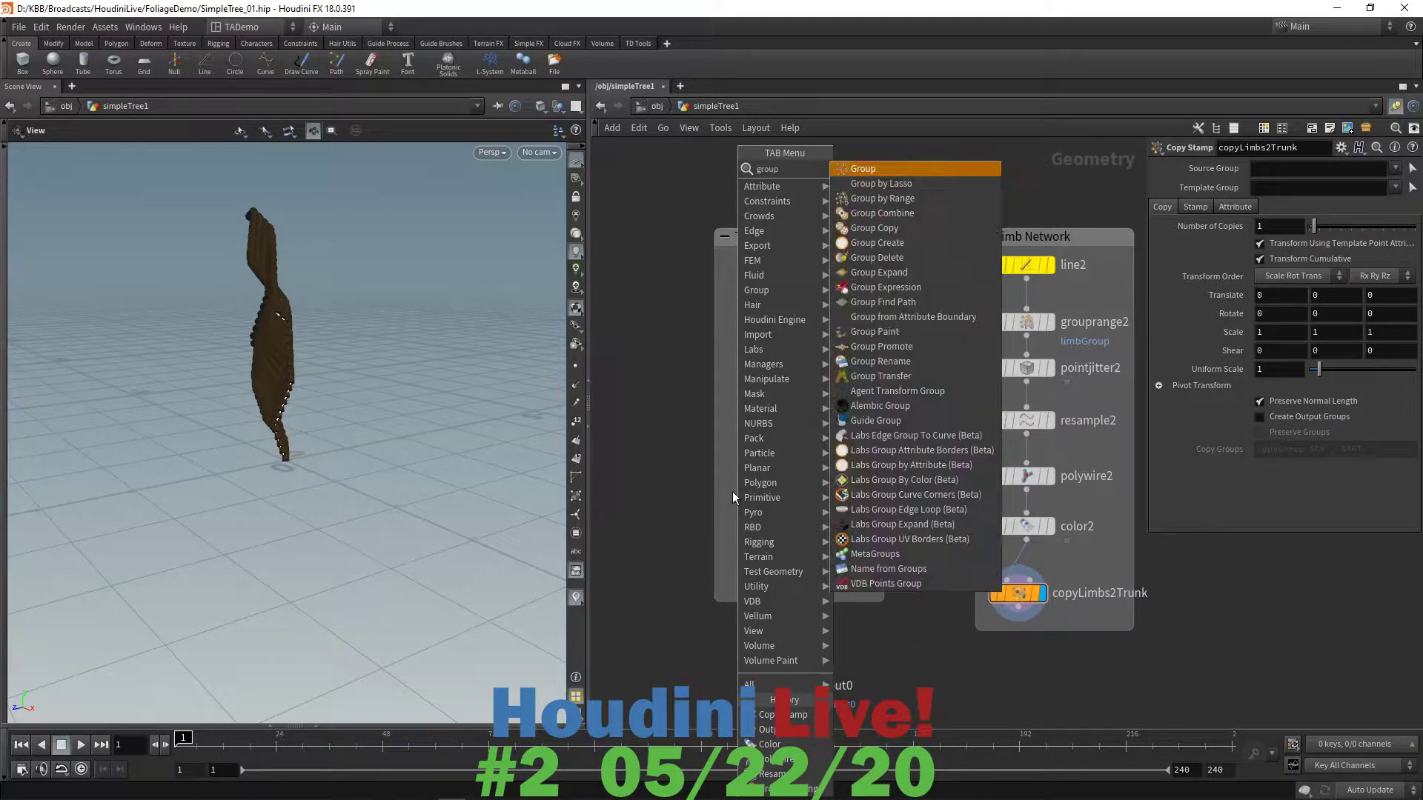
{"action": "type", "text": "by"}
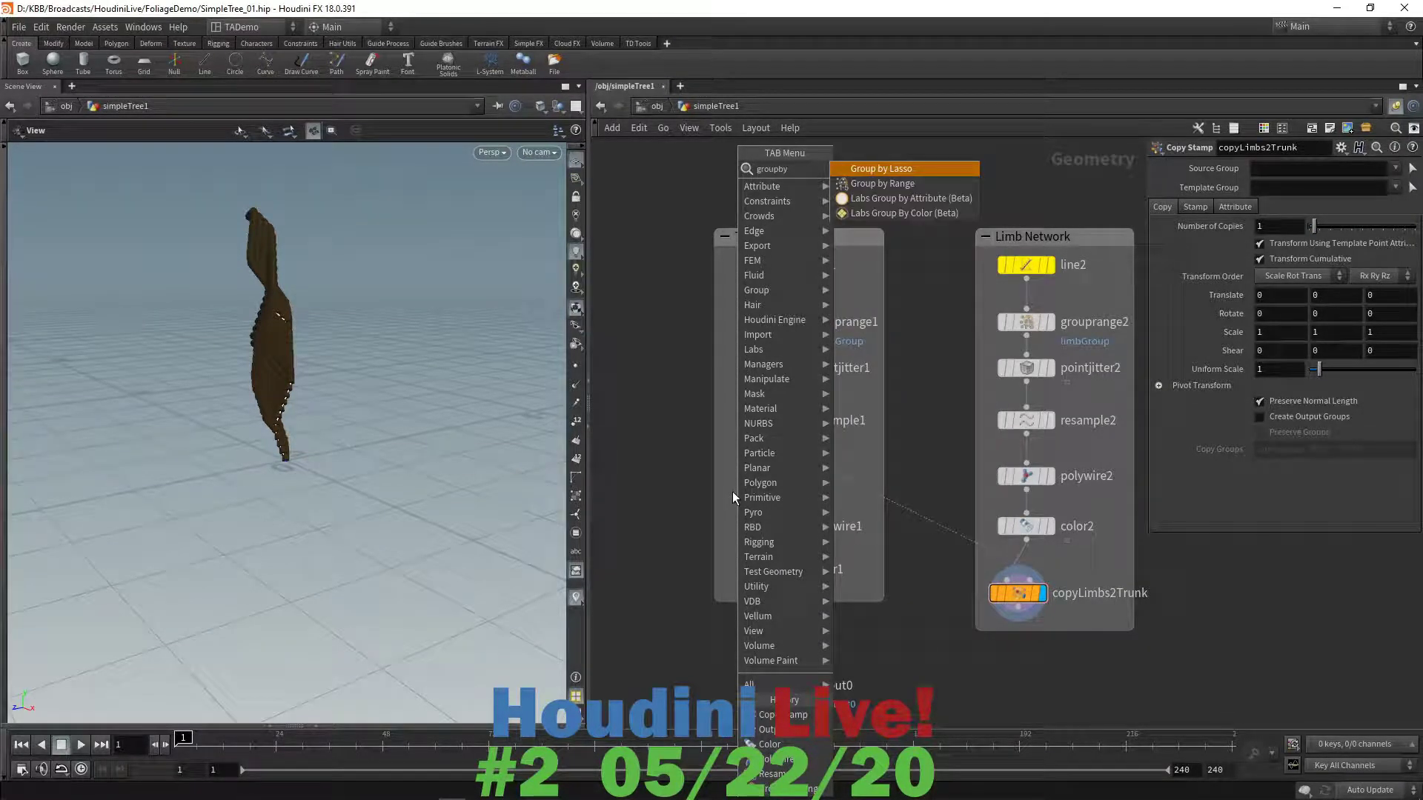
{"action": "left_click", "coordinate": [873, 186]}
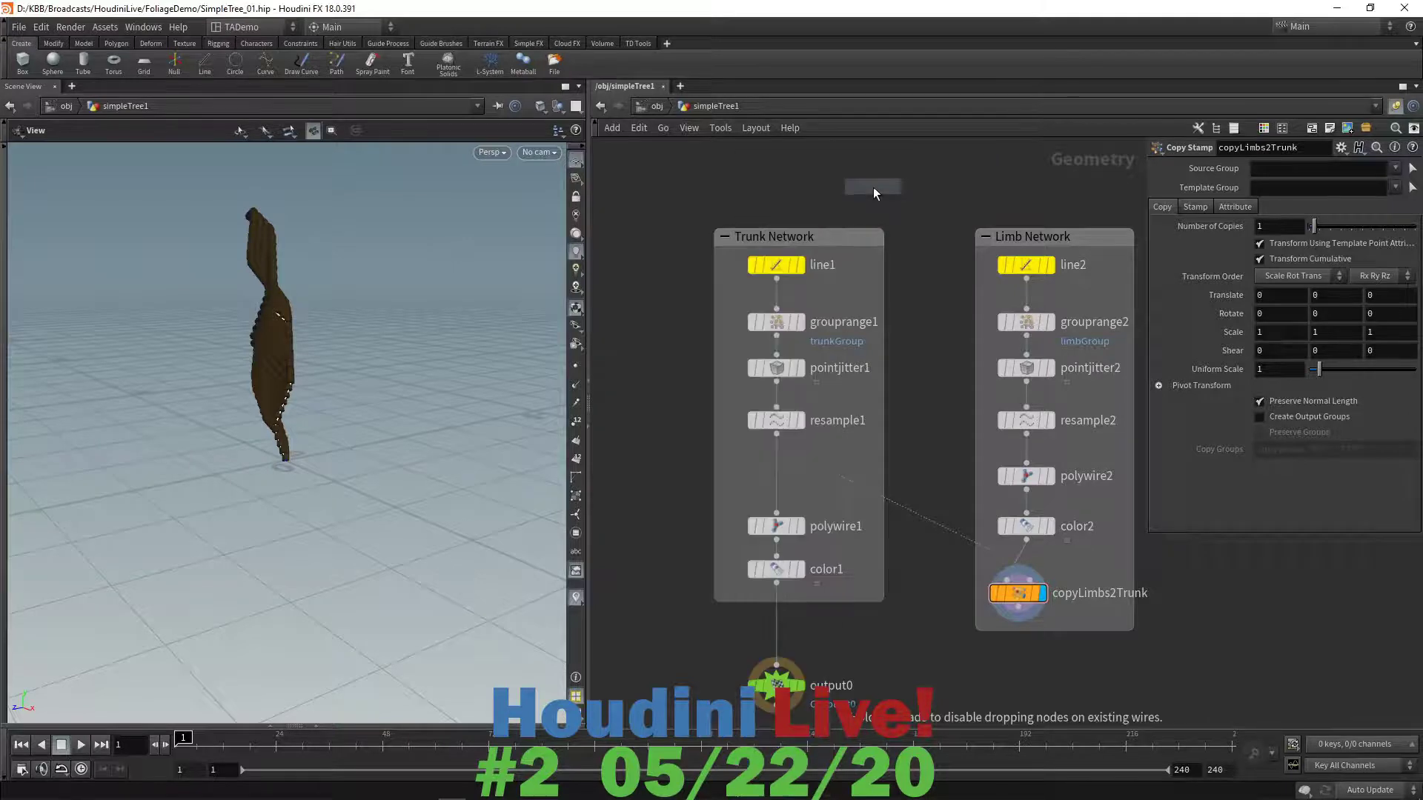
{"action": "left_click", "coordinate": [750, 470]}
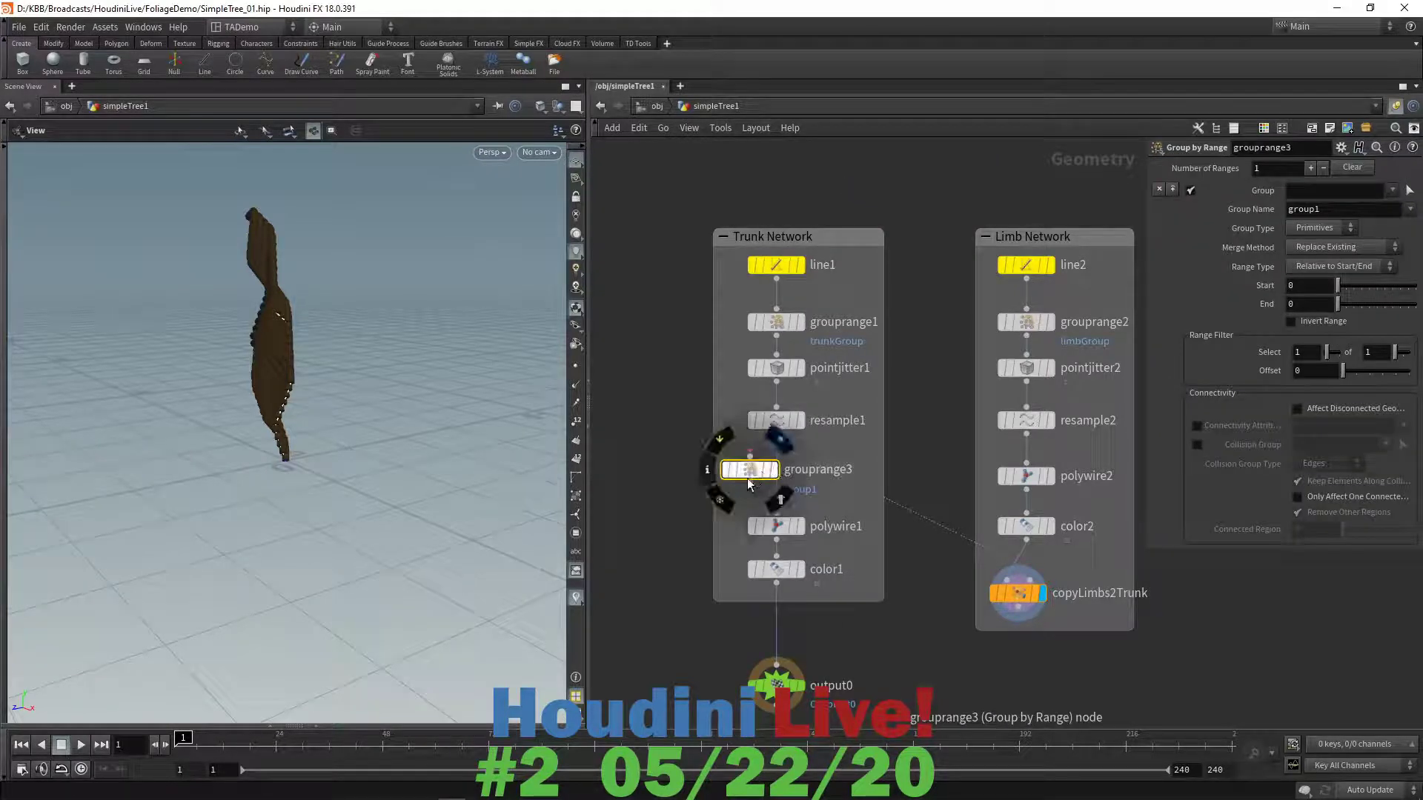
{"action": "left_click_drag", "start_coordinate": [749, 469], "coordinate": [777, 479]}
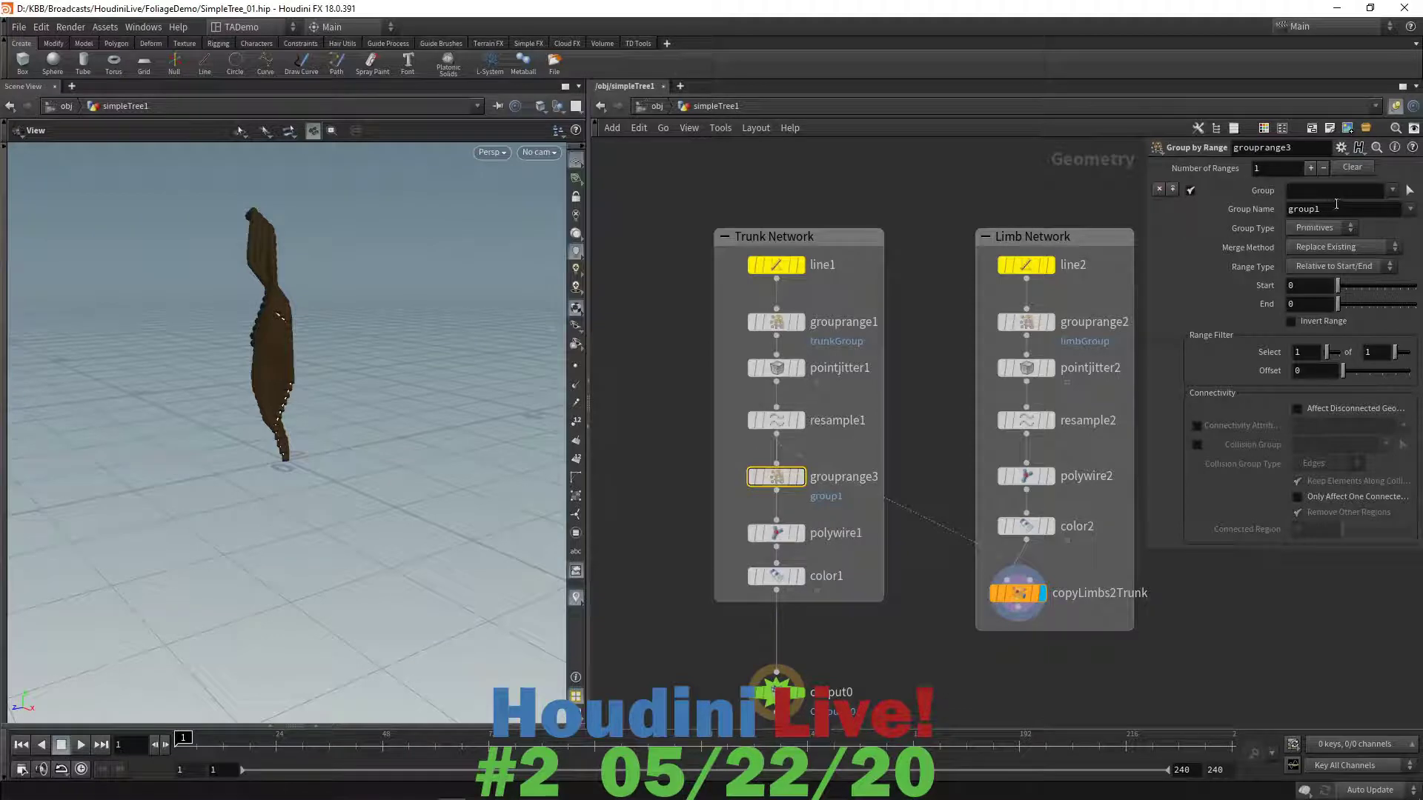
- Name the new range node's group trunkLimbs, display the node and show points in the viewport
{"action": "double_click", "coordinate": [1336, 204]}
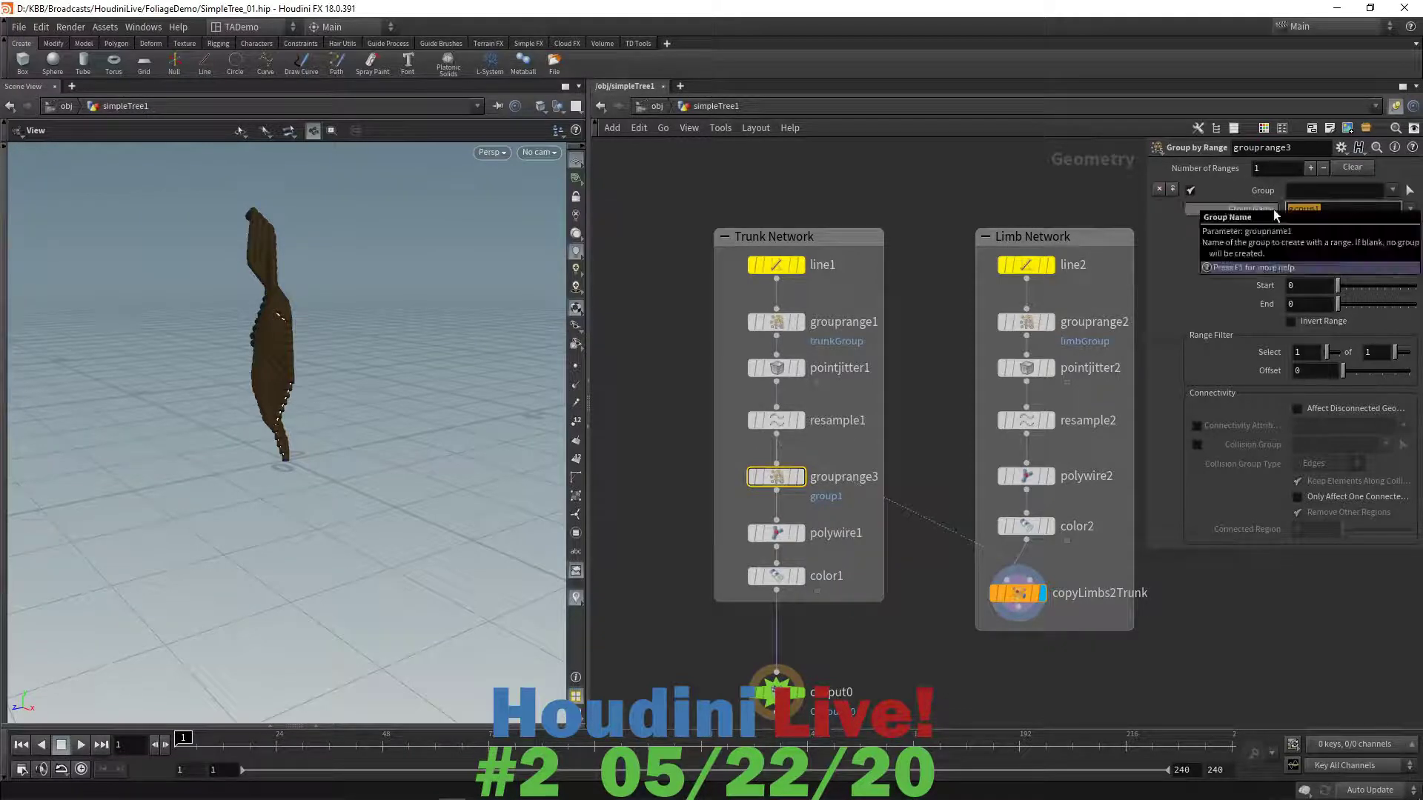
{"action": "type", "text": "trun"}
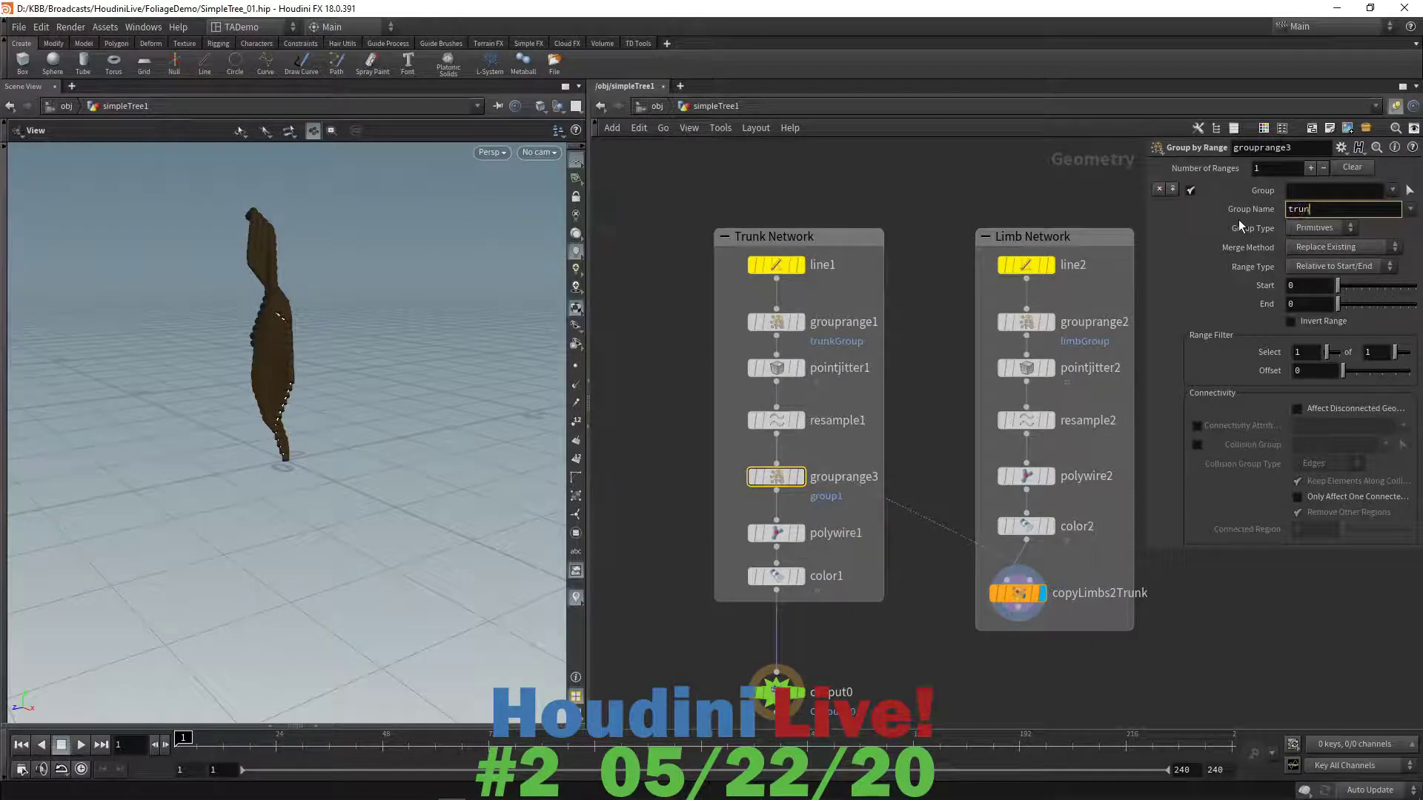
{"action": "type", "text": "kLimbs"}
{"action": "left_click", "coordinate": [800, 478]}
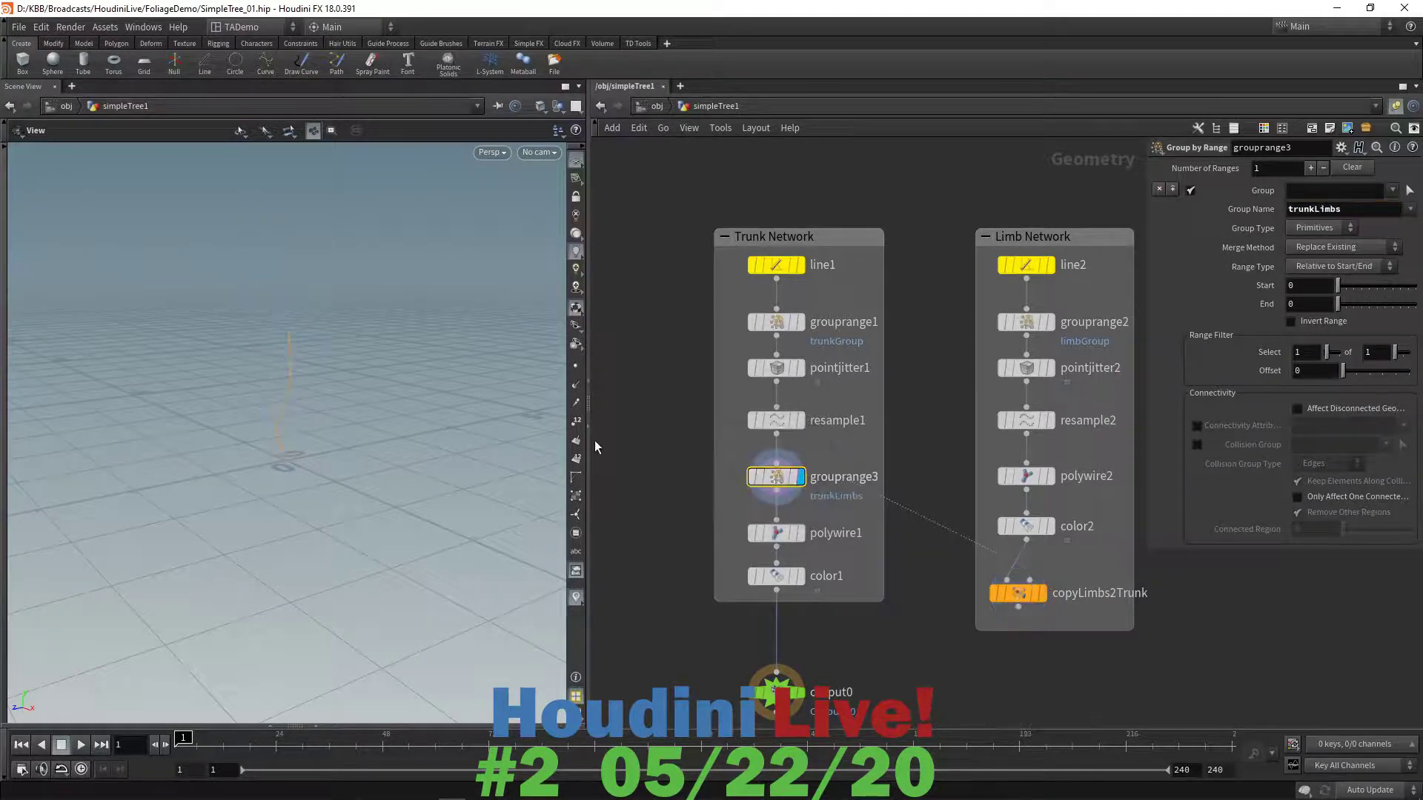
{"action": "left_click", "coordinate": [578, 366]}
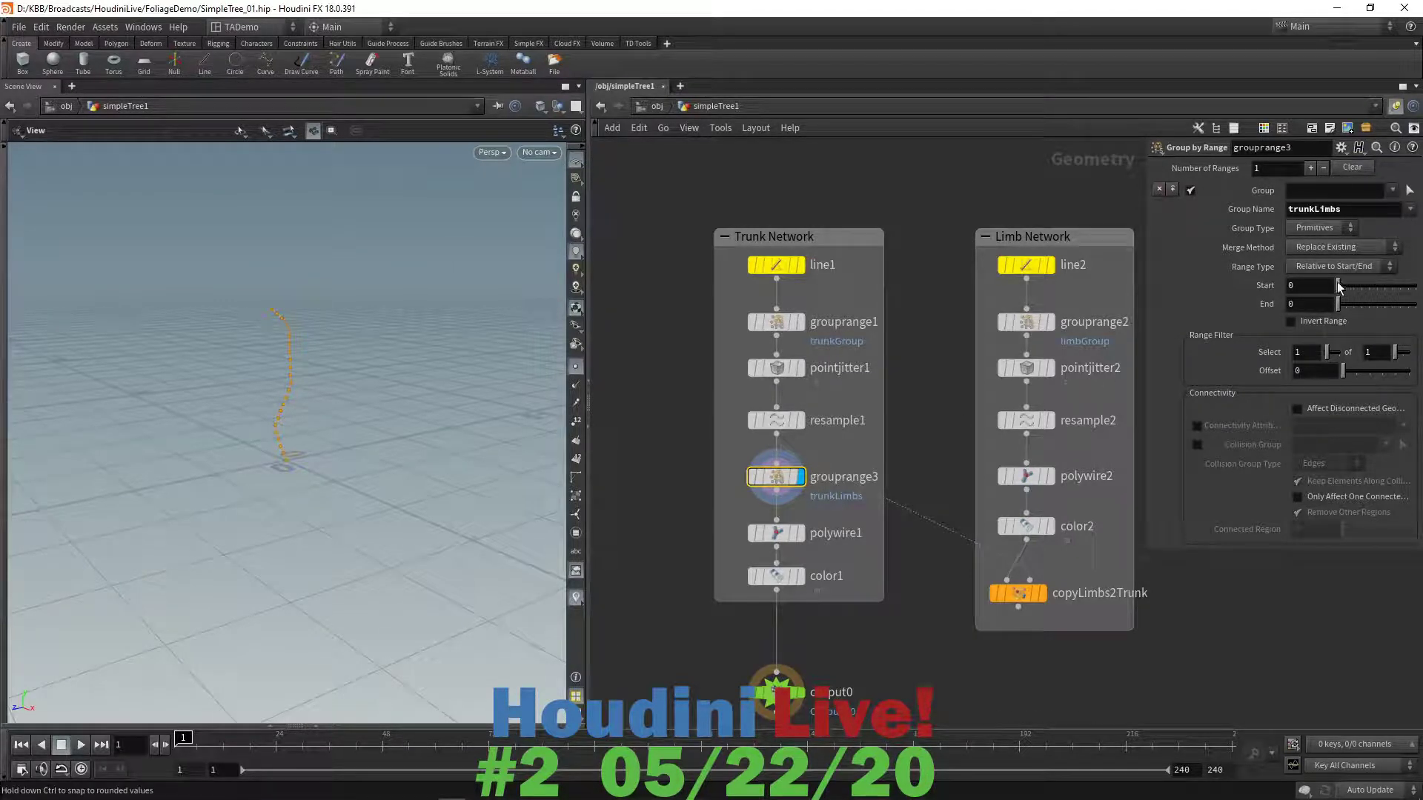
- Set the trunkLimbs range to group Points with a Start of 6
{"action": "left_click_drag", "start_coordinate": [1342, 283], "coordinate": [1346, 283]}
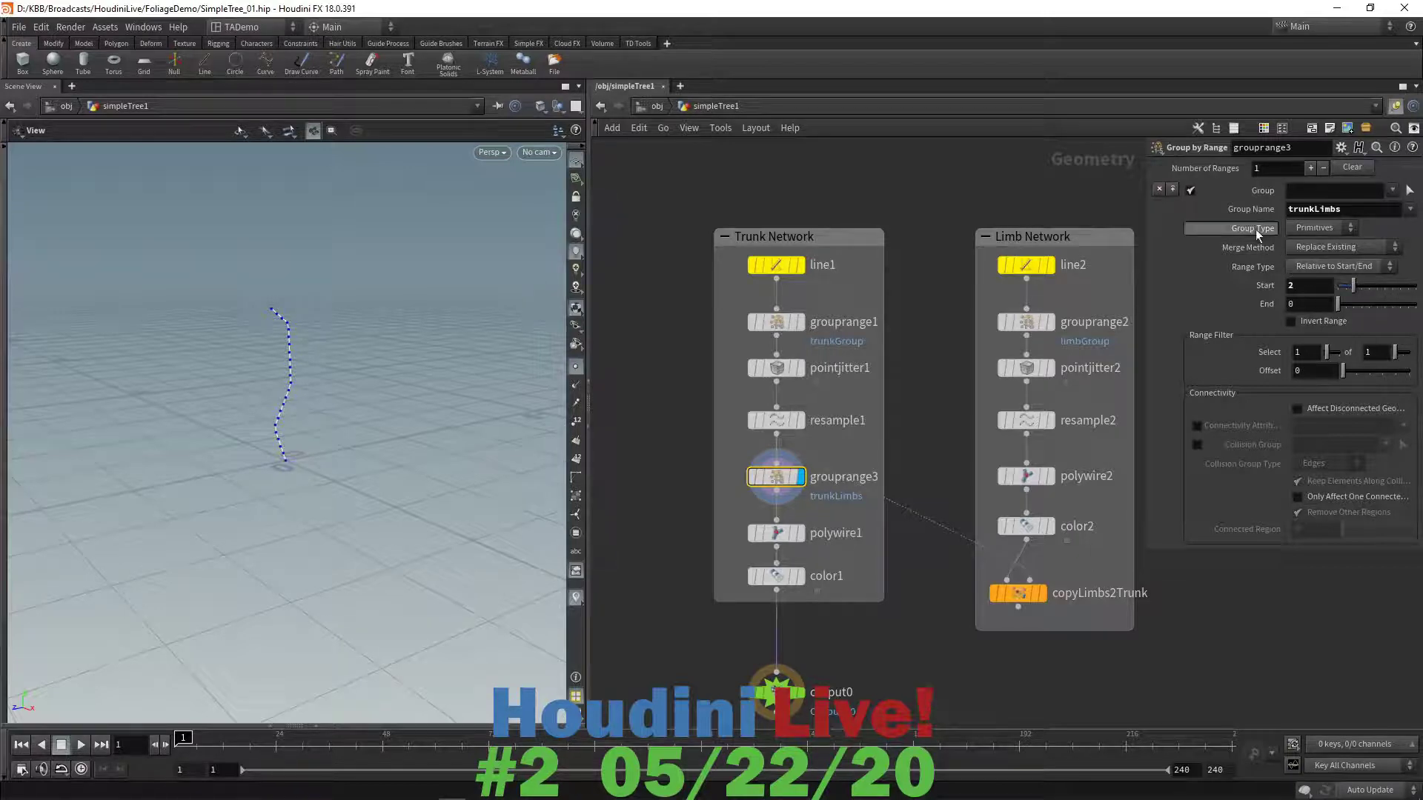
{"action": "left_click", "coordinate": [1350, 227]}
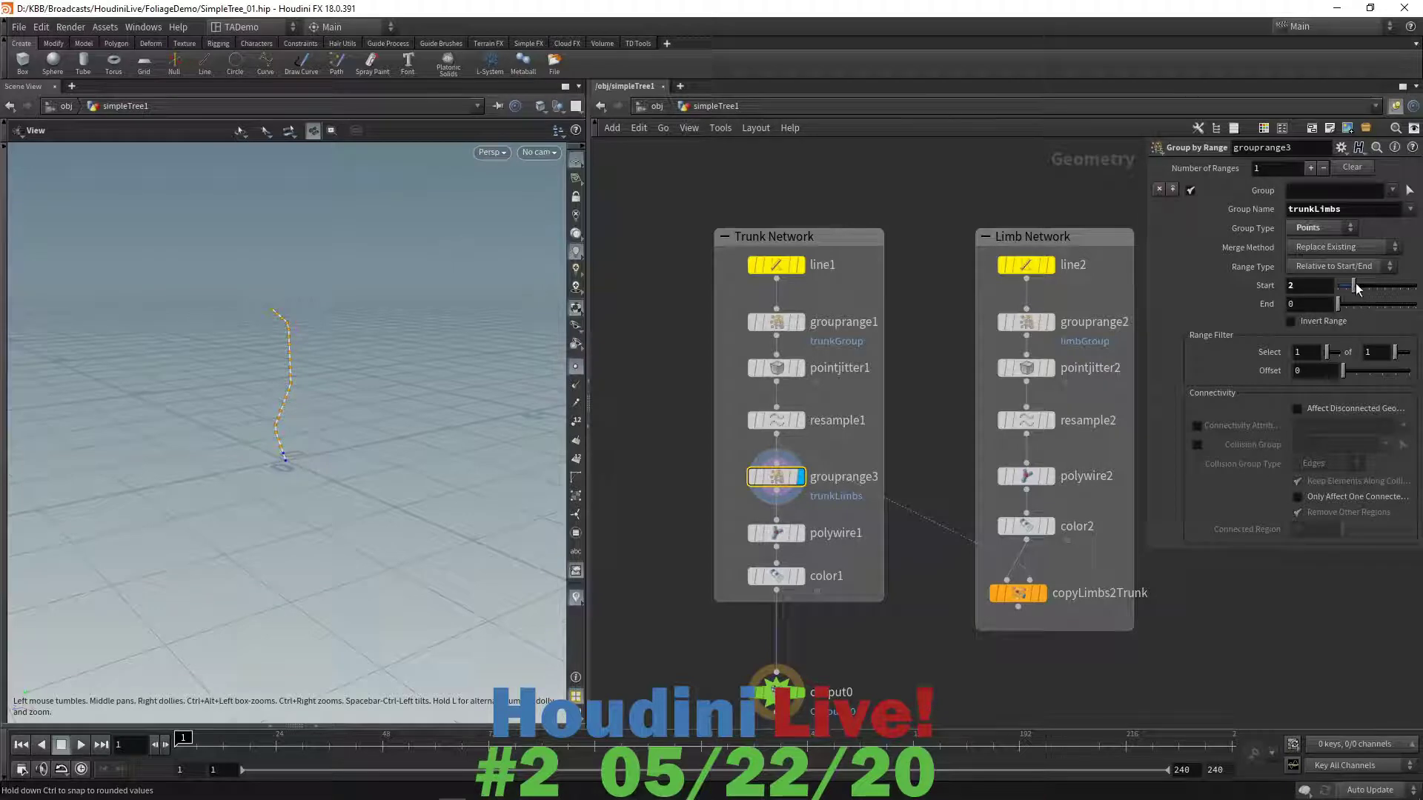
{"action": "left_click_drag", "start_coordinate": [1355, 284], "coordinate": [1367, 287]}
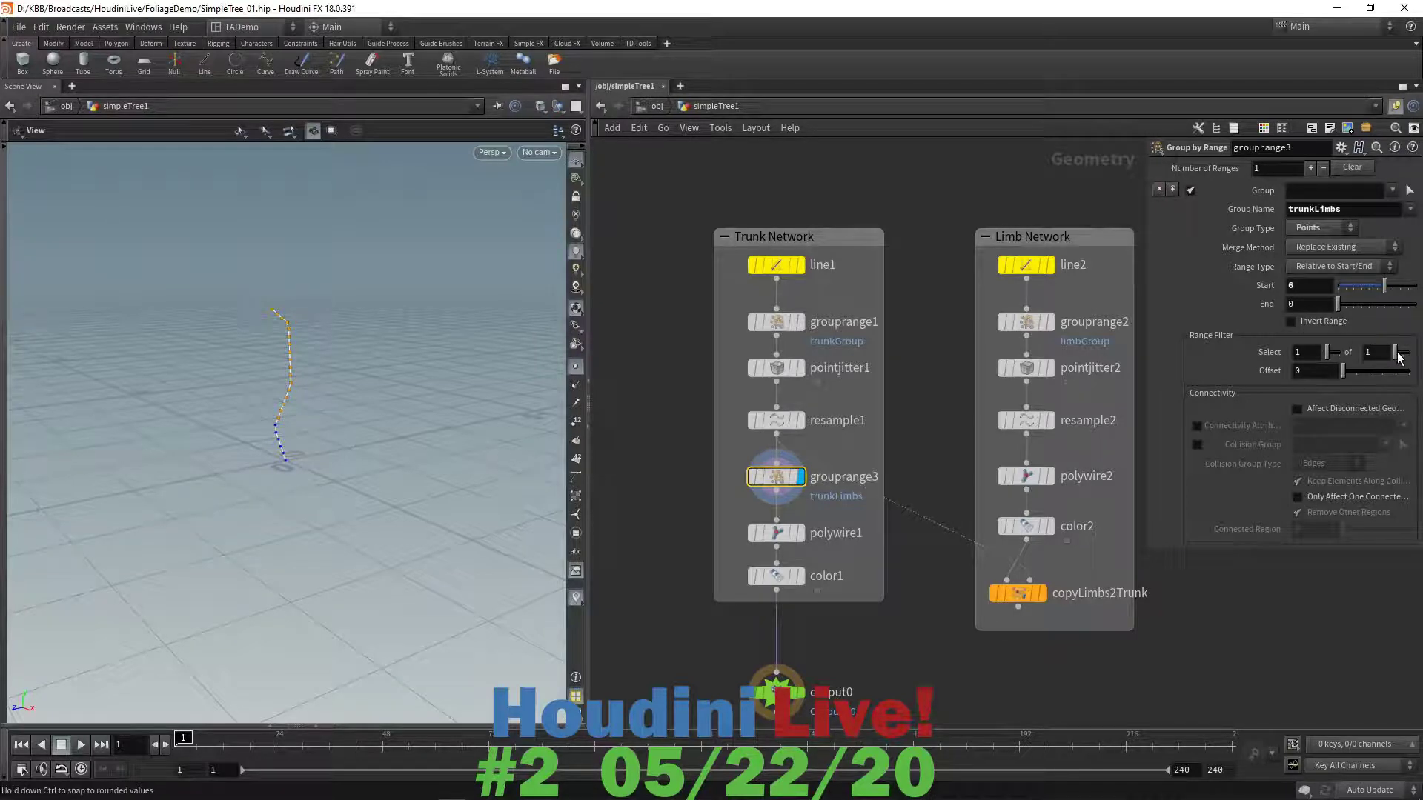
- Set the trunkLimbs range filter to select 1 of 4 with an offset of 4
{"action": "left_click_drag", "start_coordinate": [1398, 358], "coordinate": [1402, 358]}
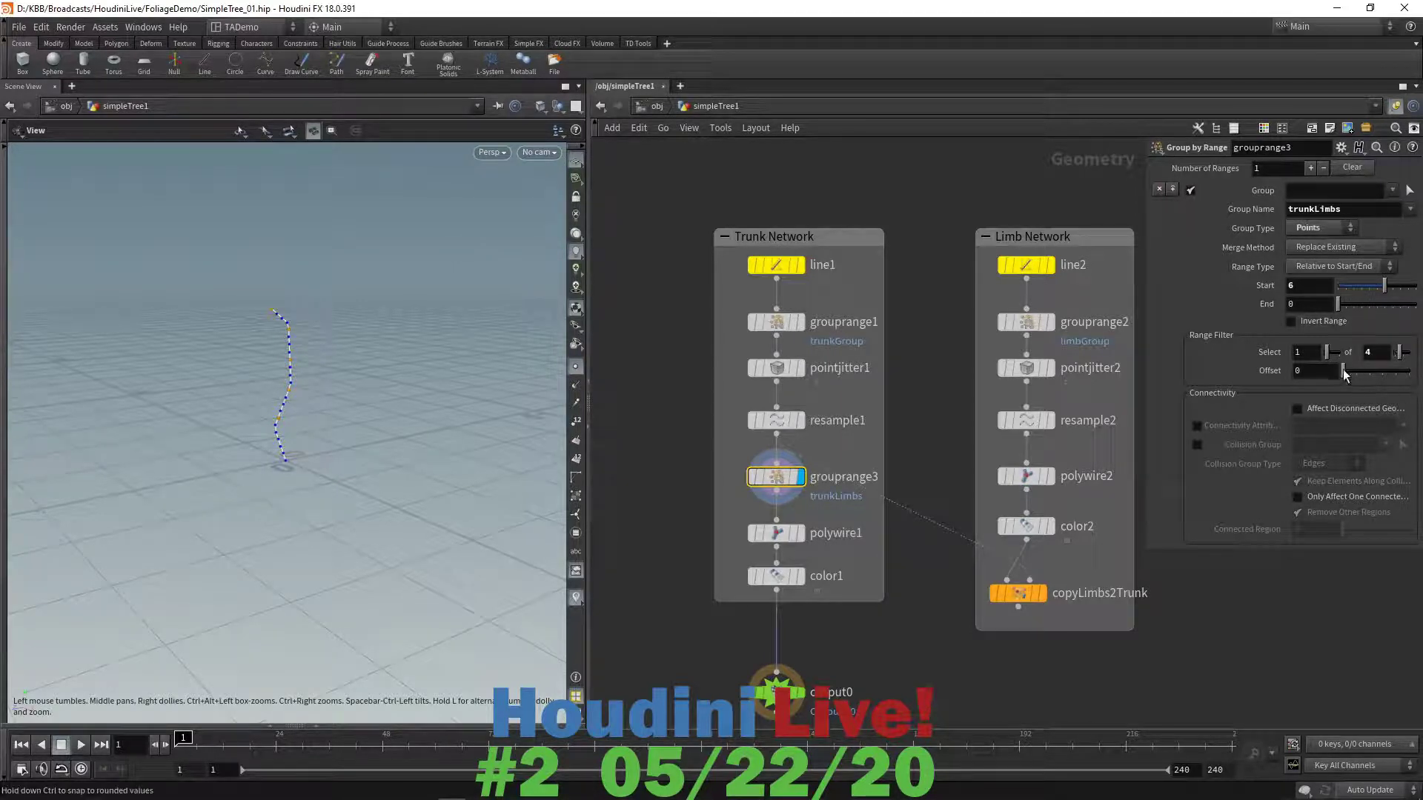
{"action": "left_click_drag", "start_coordinate": [1343, 370], "coordinate": [1349, 371]}
{"action": "left_click_drag", "start_coordinate": [1346, 375], "coordinate": [1370, 379]}
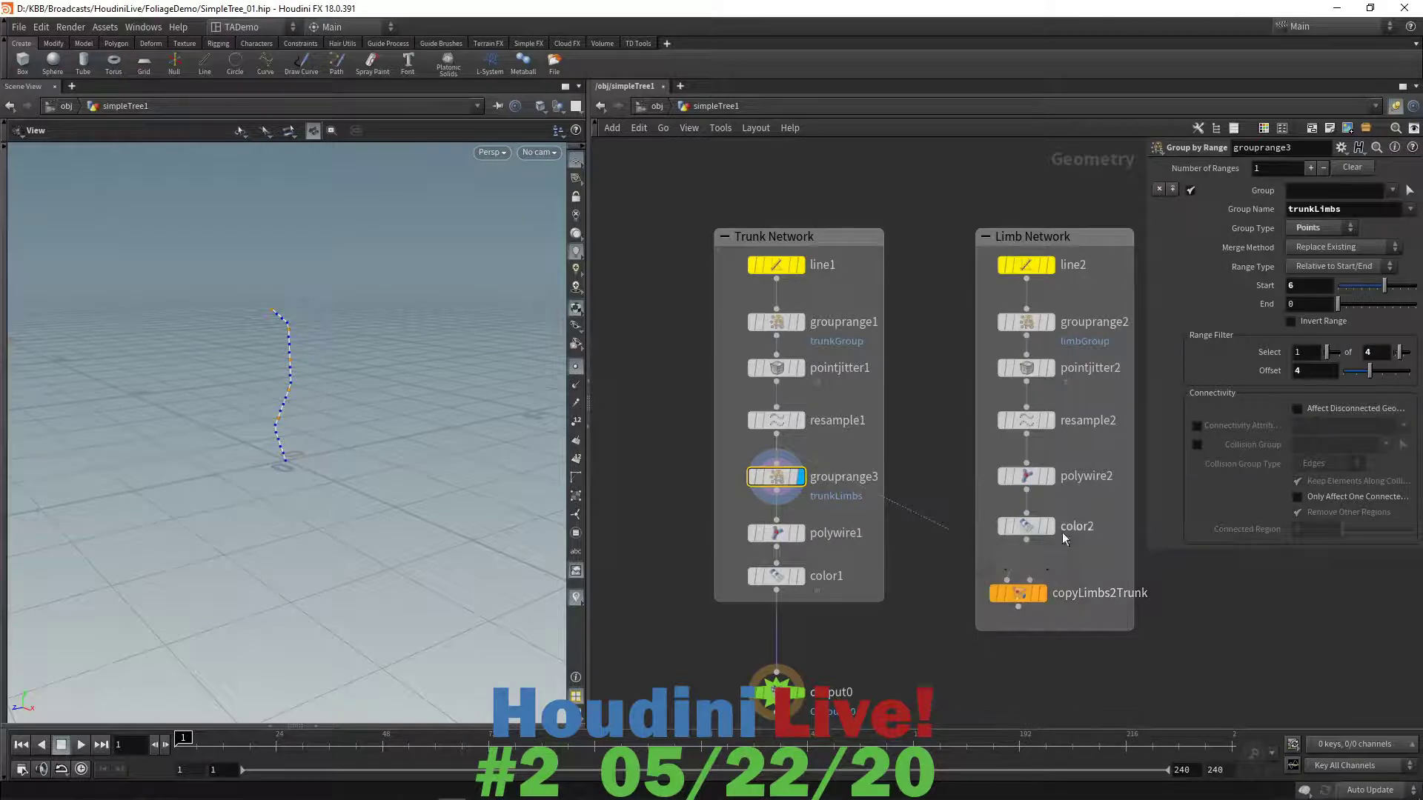
- Rewire the template input of copyLimbs2Trunk to come from grouprange3 and display the copy node
{"action": "mouse_move", "coordinate": [819, 436]}
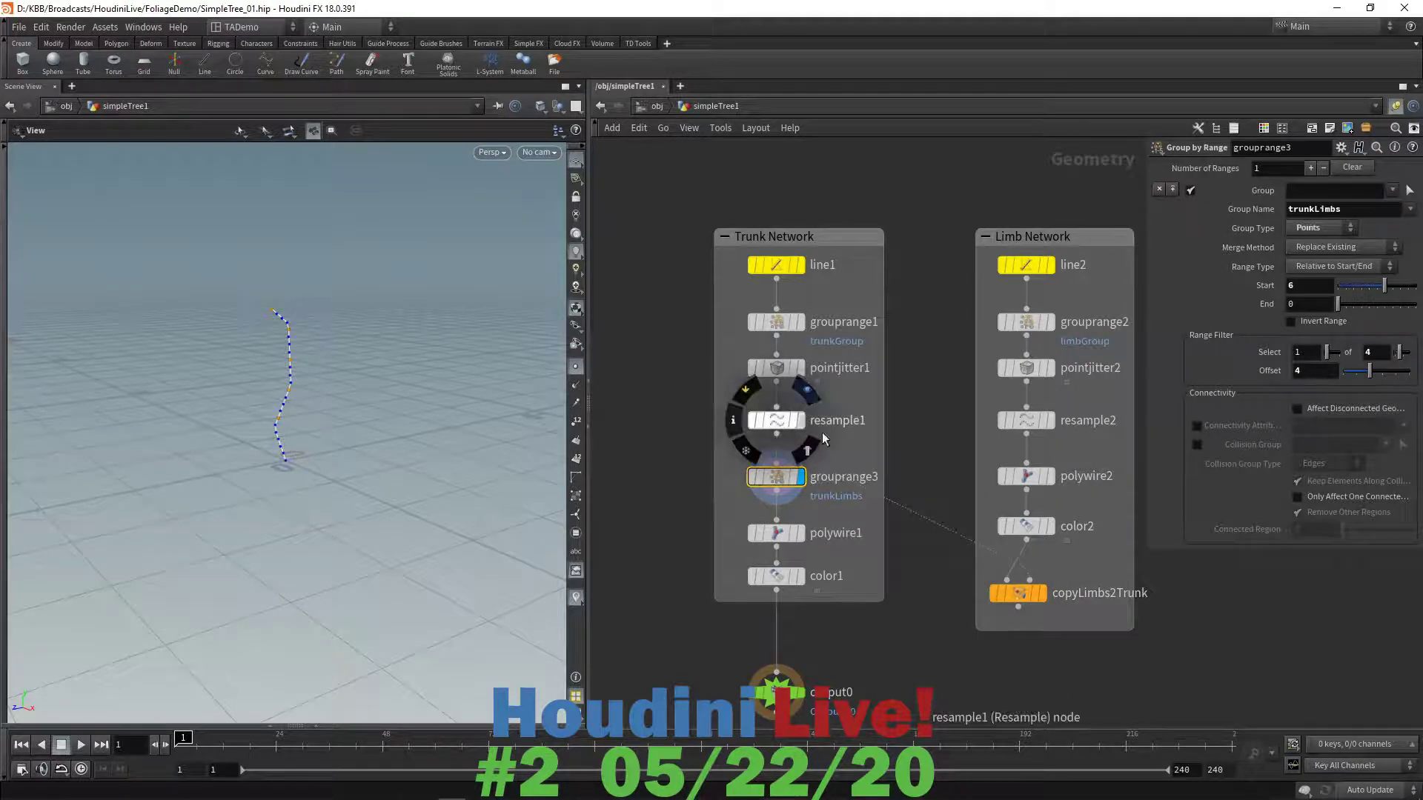
{"action": "mouse_move", "coordinate": [1037, 582]}
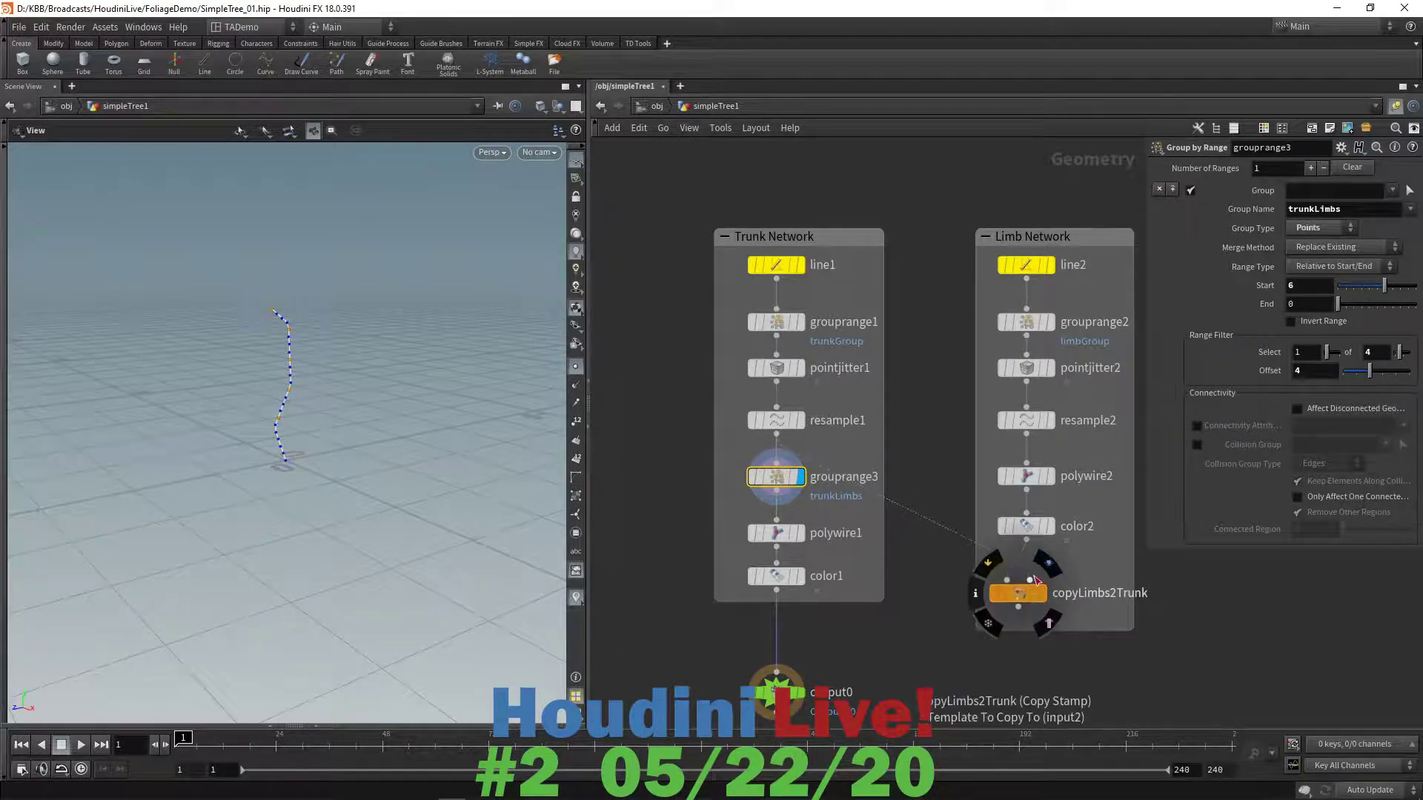
{"action": "left_click", "coordinate": [1031, 581]}
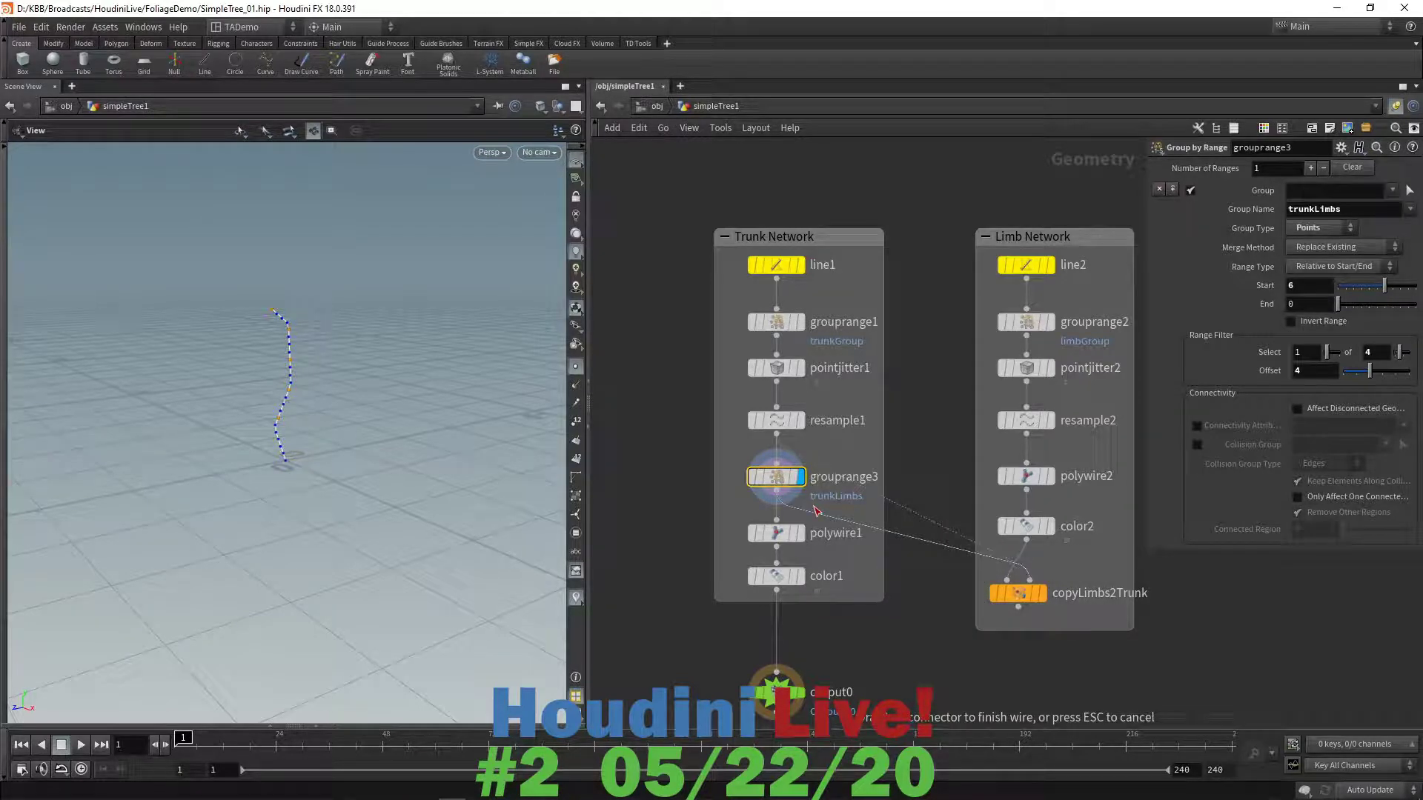
{"action": "left_click", "coordinate": [1043, 596]}
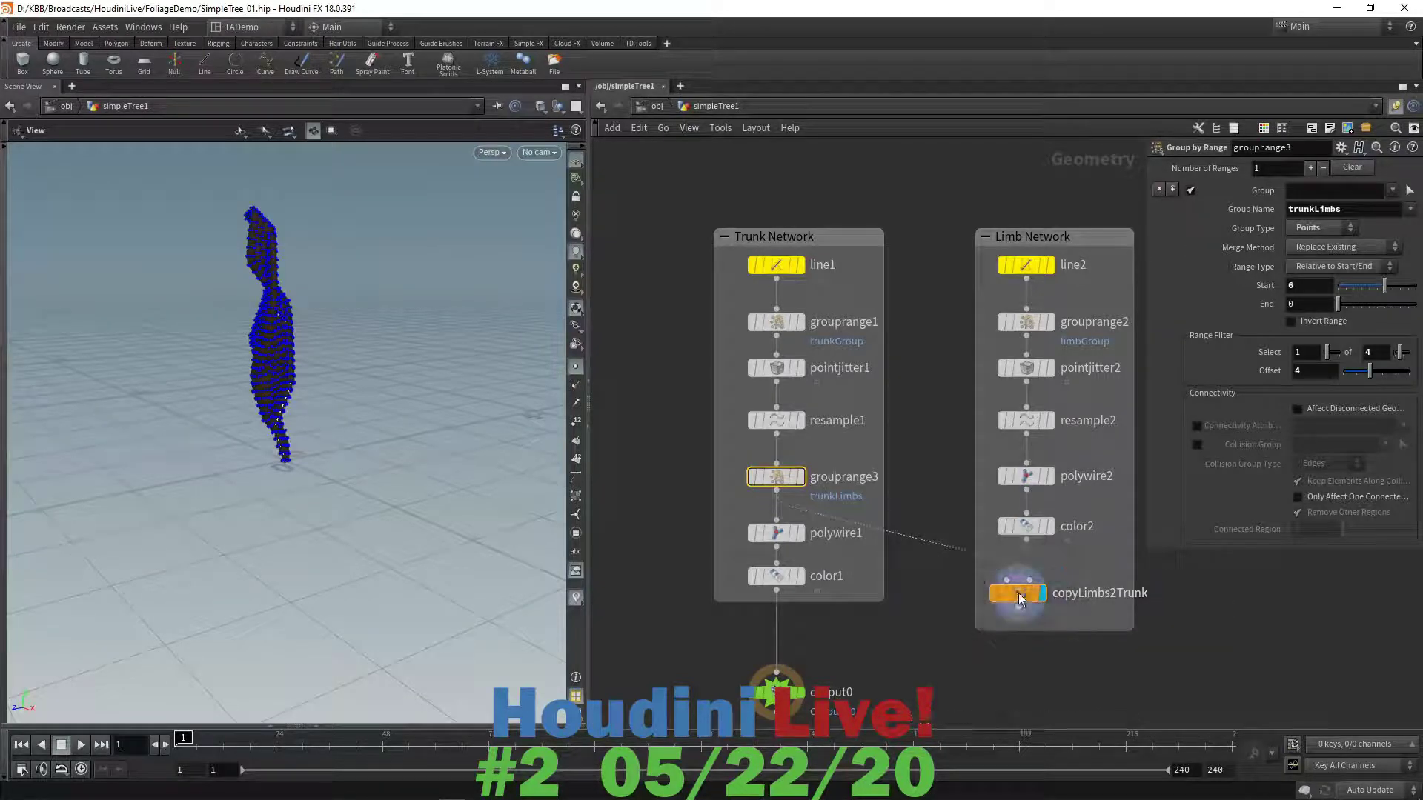
- Hide the viewport points and set the Template Group of copyLimbs2Trunk to trunkLimbs
{"action": "left_click", "coordinate": [1019, 597]}
{"action": "mouse_move", "coordinate": [1021, 598]}
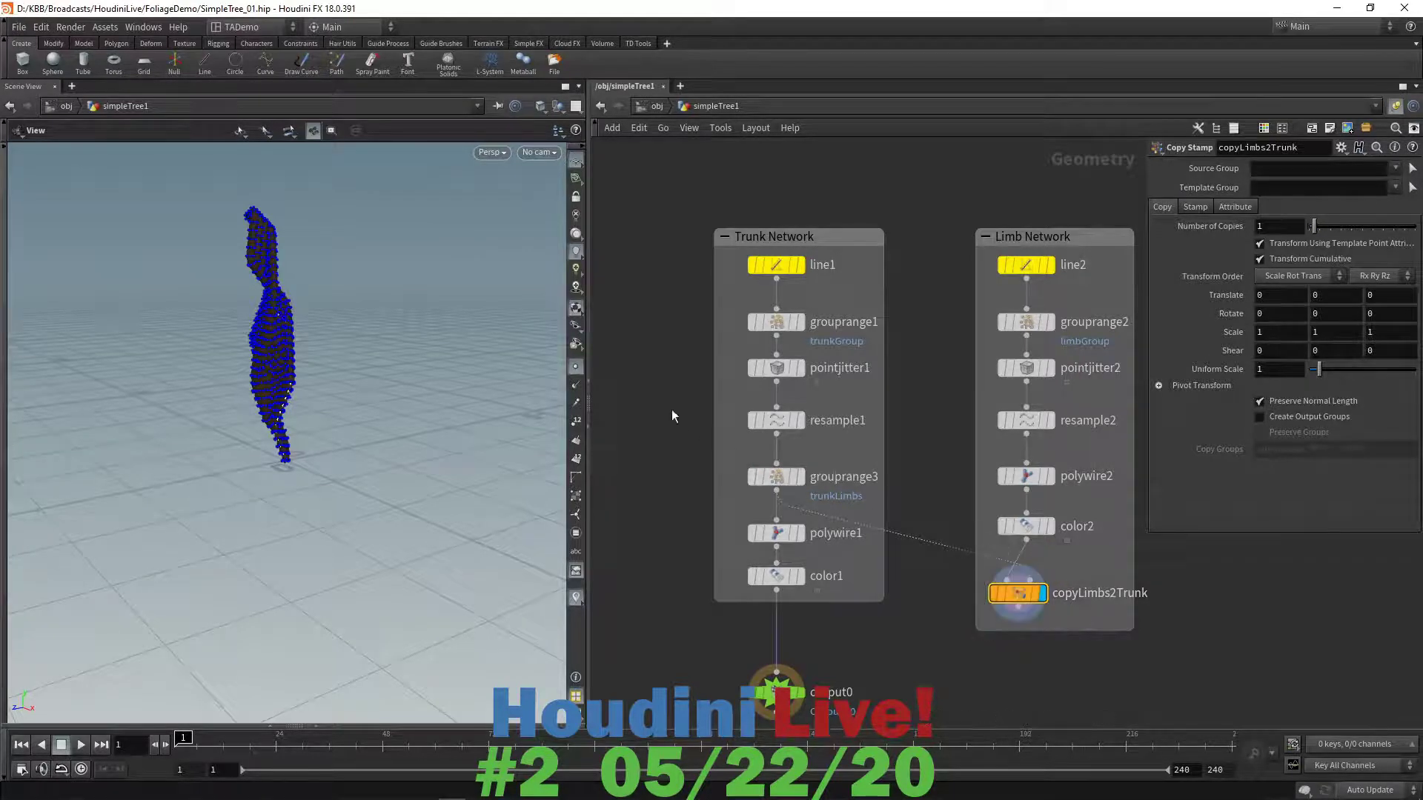
{"action": "left_click", "coordinate": [575, 367]}
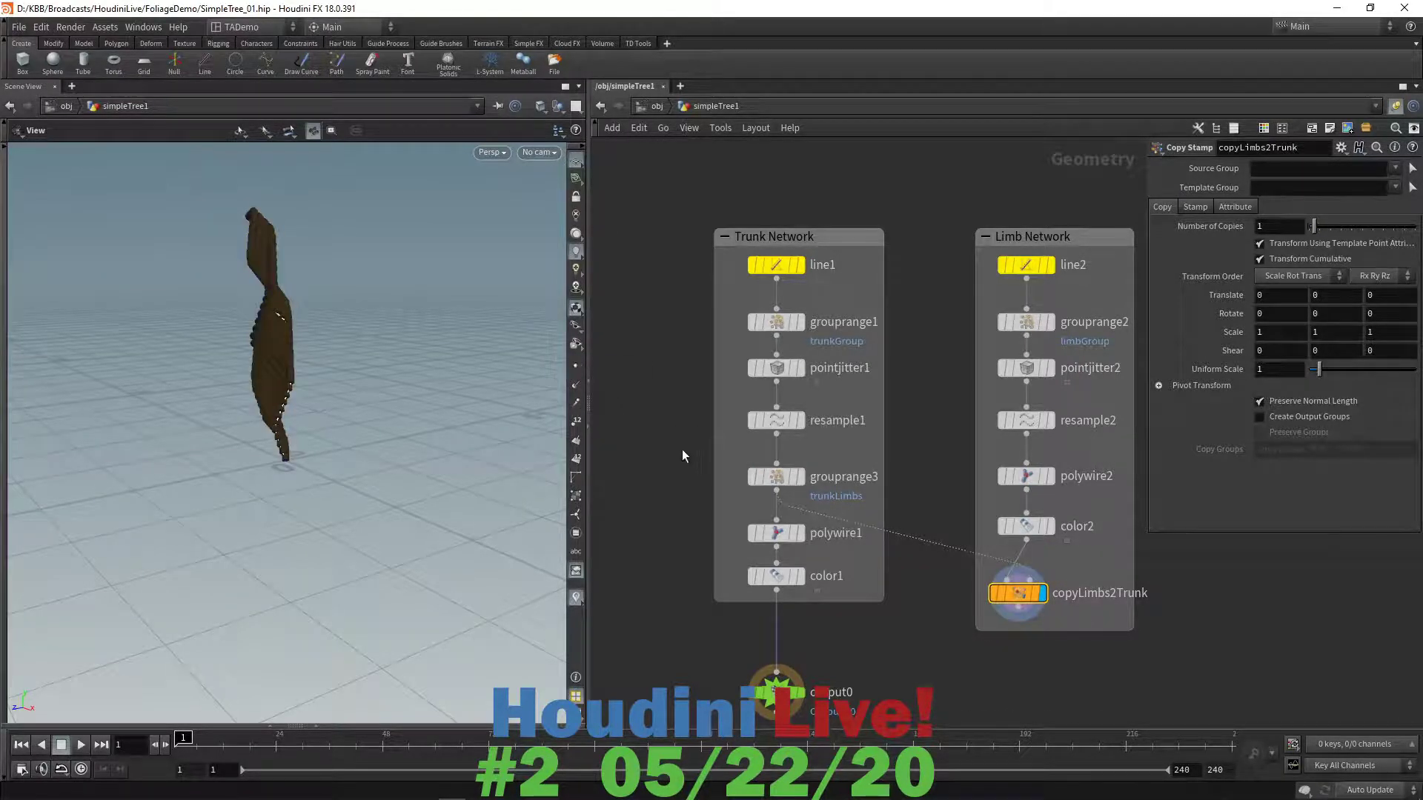
{"action": "scroll", "coordinate": [778, 428], "scroll_direction": "up", "scroll_amount": 2}
{"action": "scroll", "coordinate": [1010, 447], "scroll_direction": "down", "scroll_amount": 3}
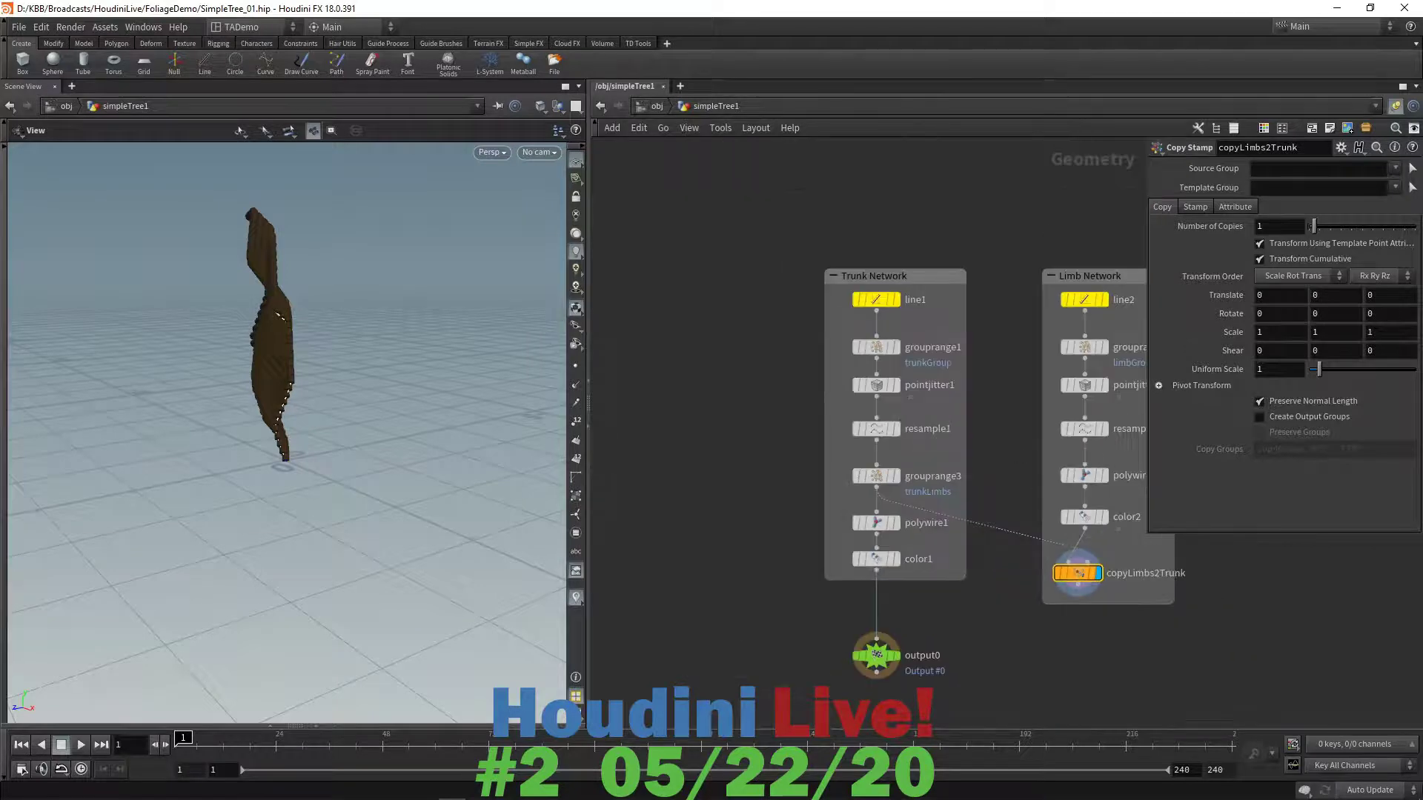
{"action": "middle_click_drag", "start_coordinate": [1317, 616], "coordinate": [1172, 600]}
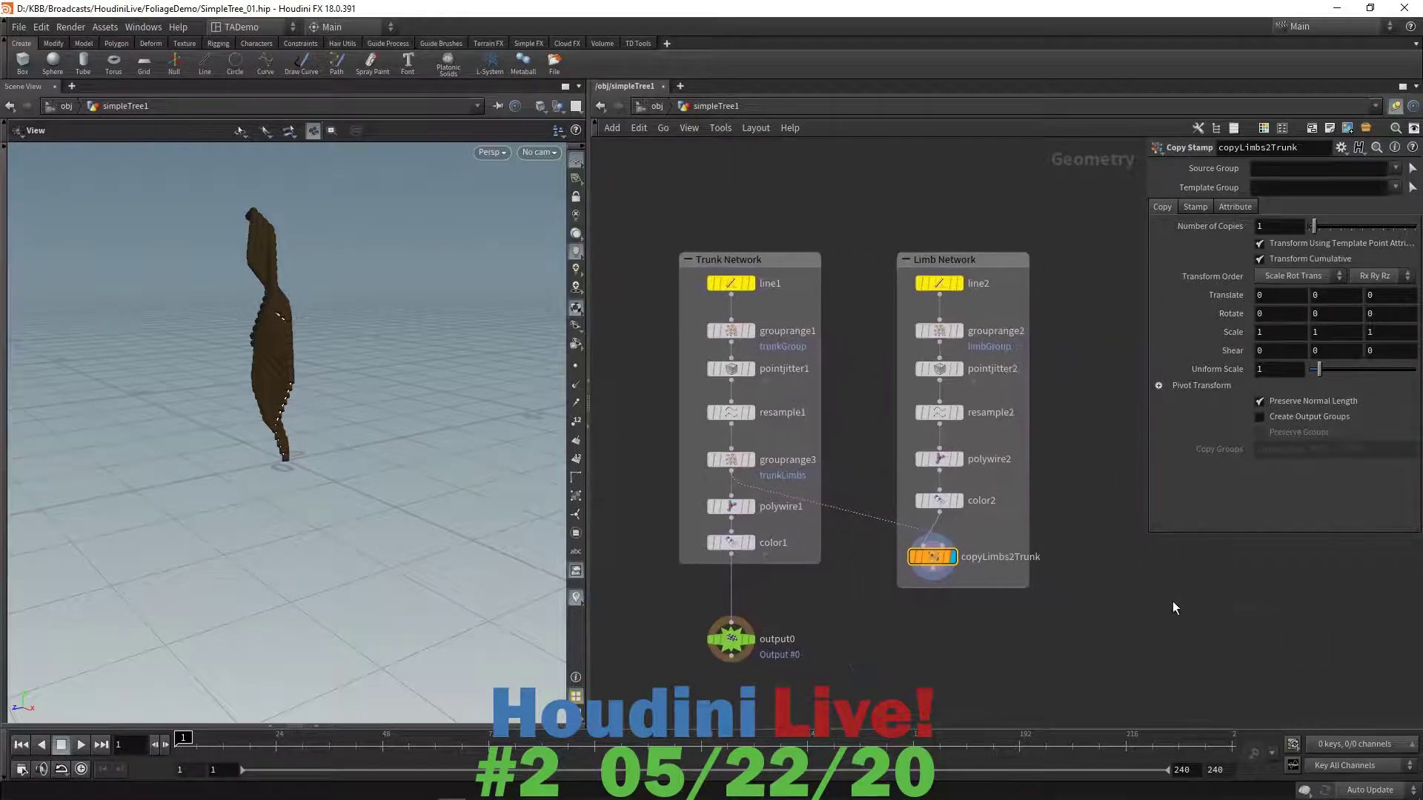
{"action": "left_click", "coordinate": [1394, 189]}
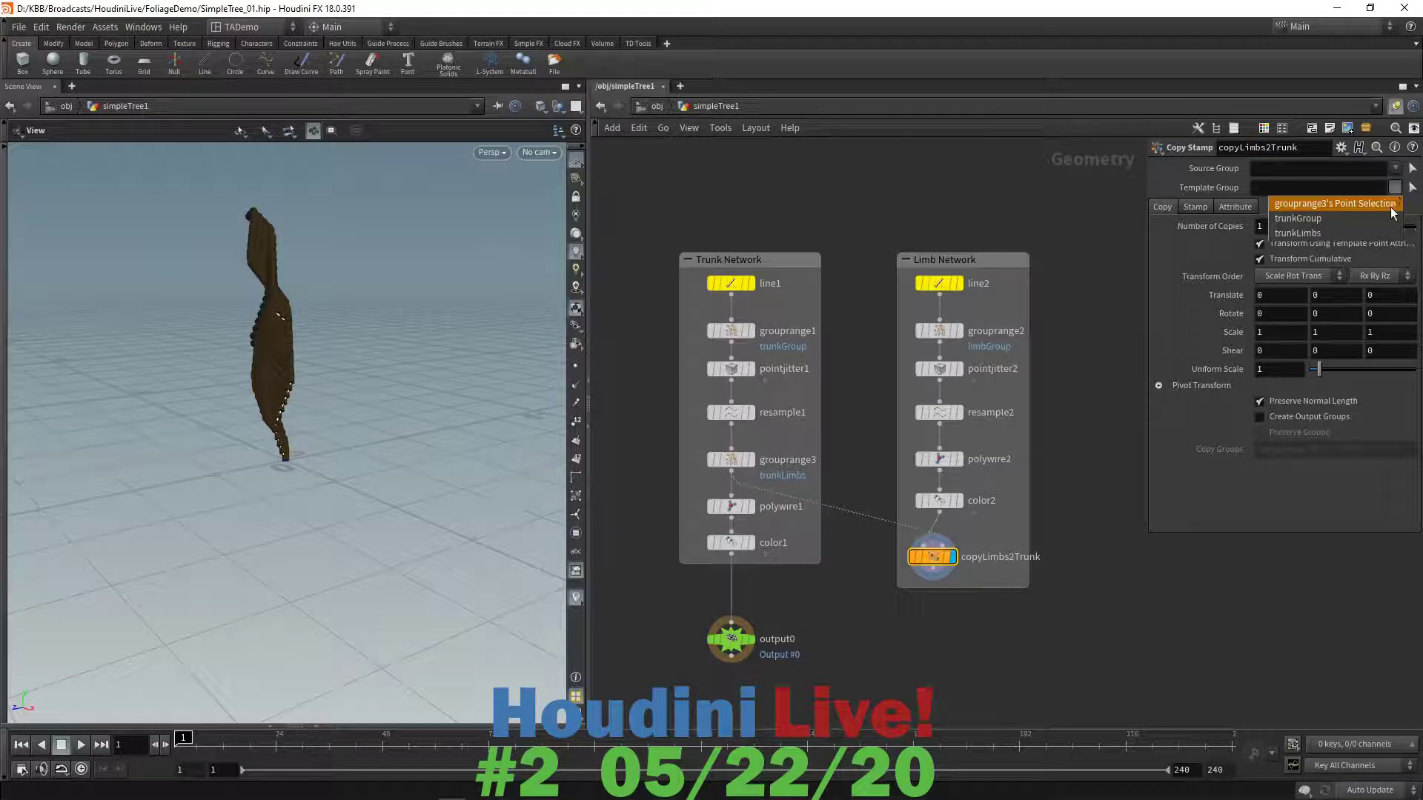
{"action": "left_click", "coordinate": [1388, 234]}
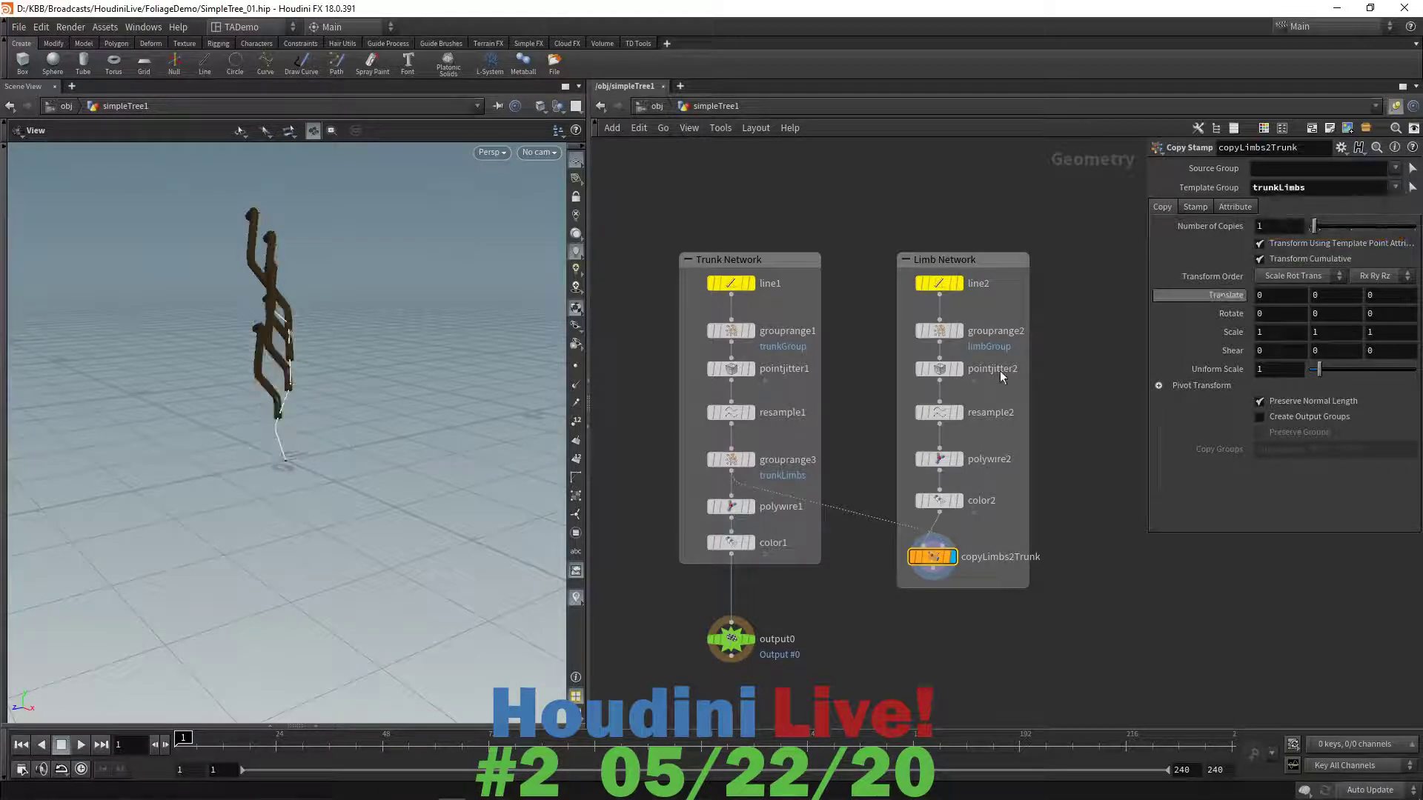
- Turn off Transform Cumulative on copyLimbs2Trunk and set the X rotation of the limb copies to 59
{"action": "left_click_drag", "start_coordinate": [434, 357], "coordinate": [391, 388]}
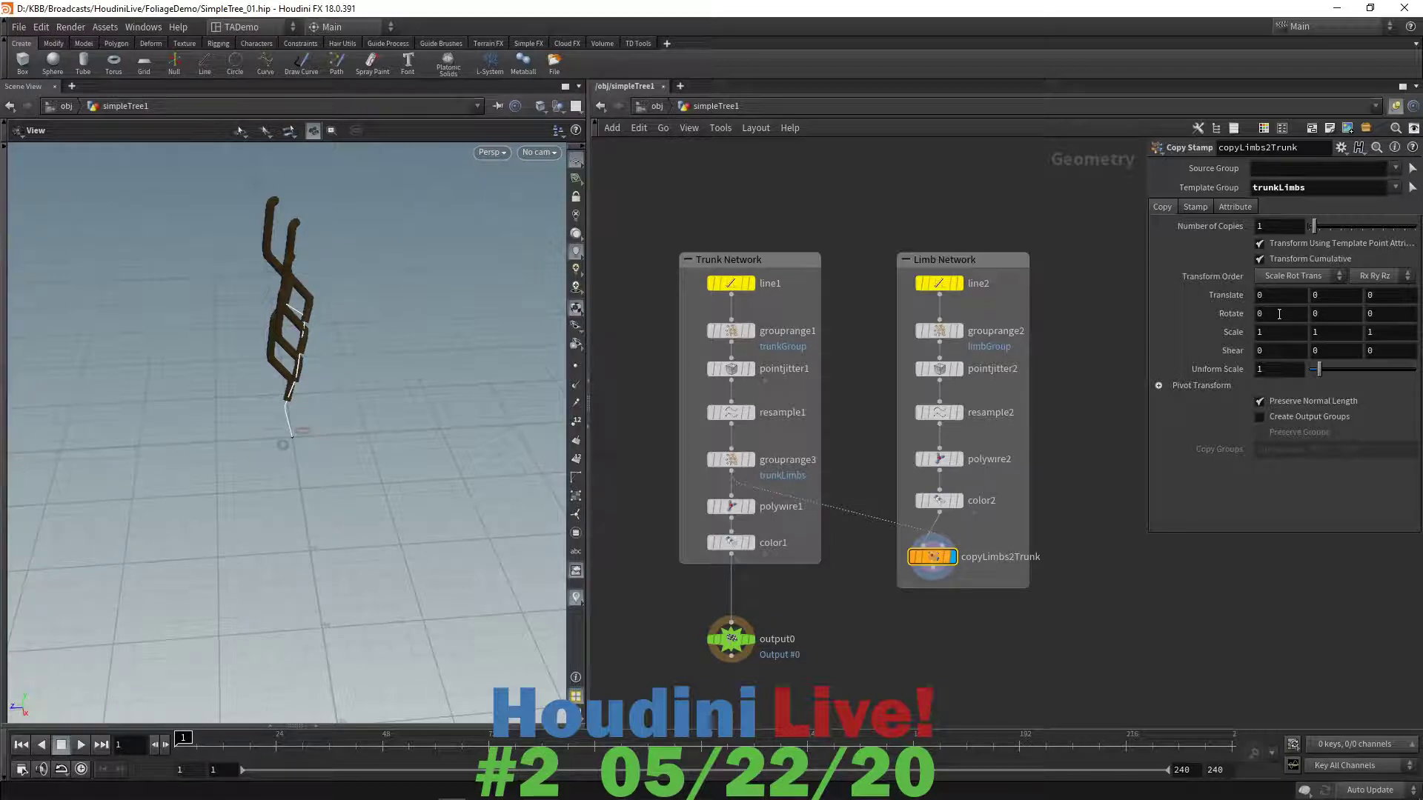
{"action": "middle_click_drag", "start_coordinate": [1279, 314], "coordinate": [1302, 270]}
{"action": "left_click", "coordinate": [1261, 259]}
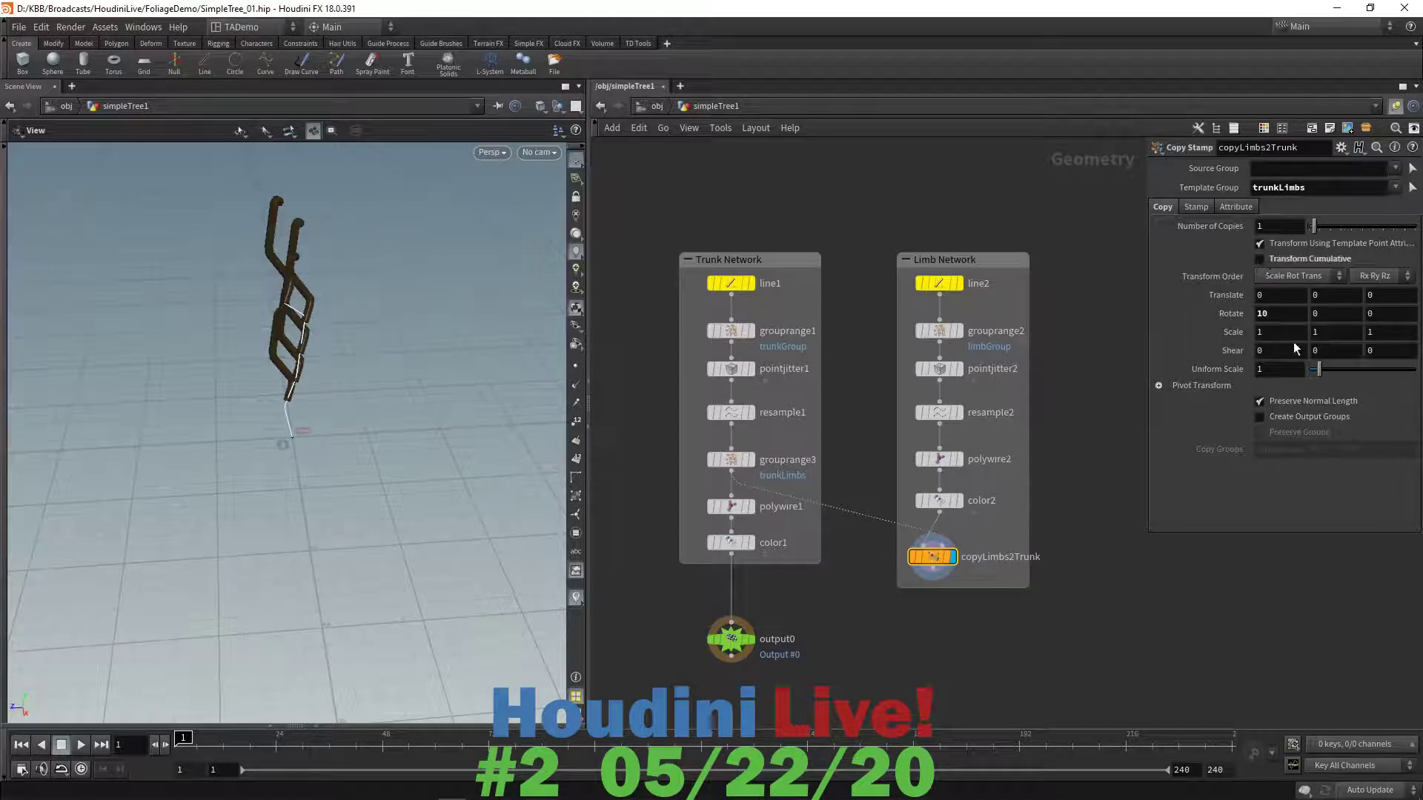
{"action": "middle_click_drag", "start_coordinate": [1285, 315], "coordinate": [1380, 286]}
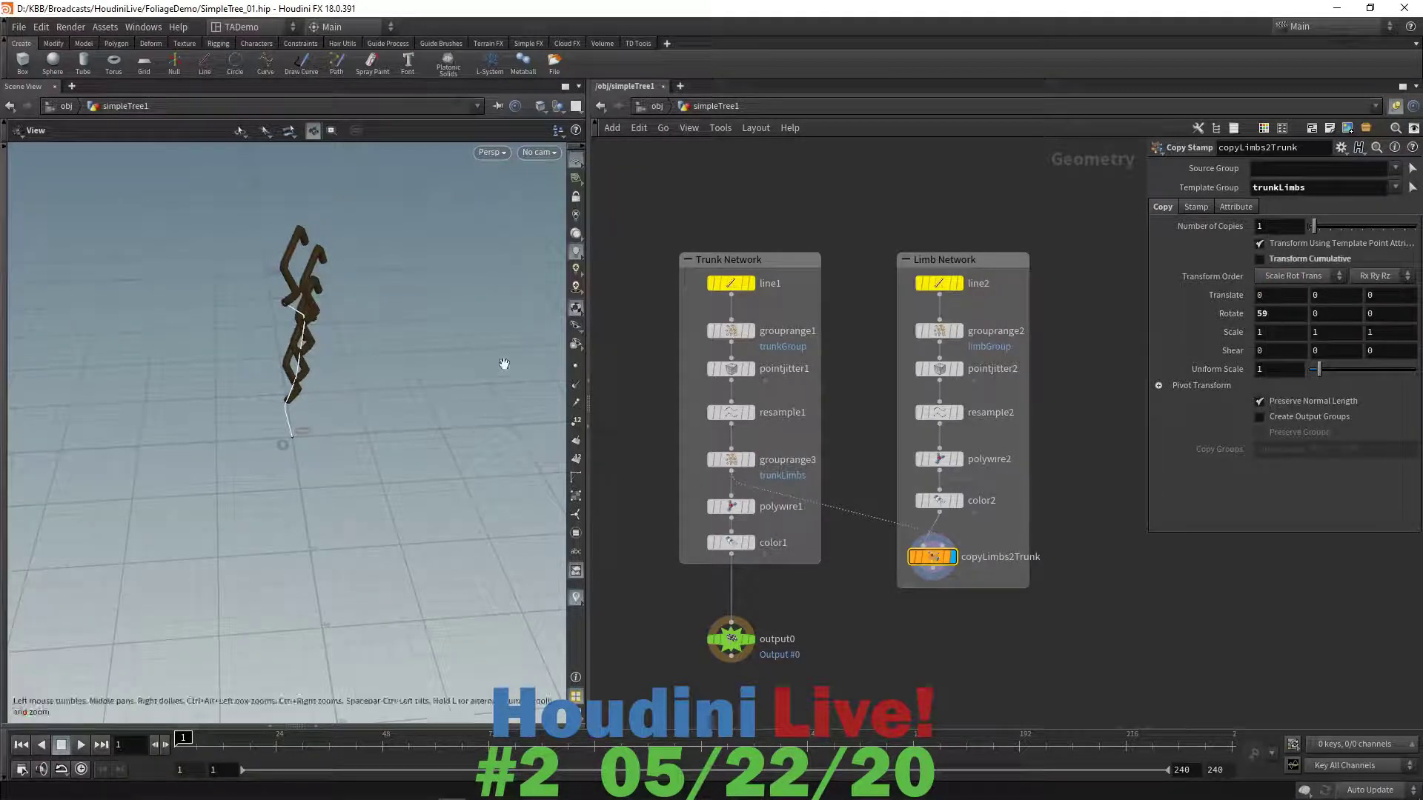
{"action": "left_click_drag", "start_coordinate": [502, 362], "coordinate": [379, 313]}
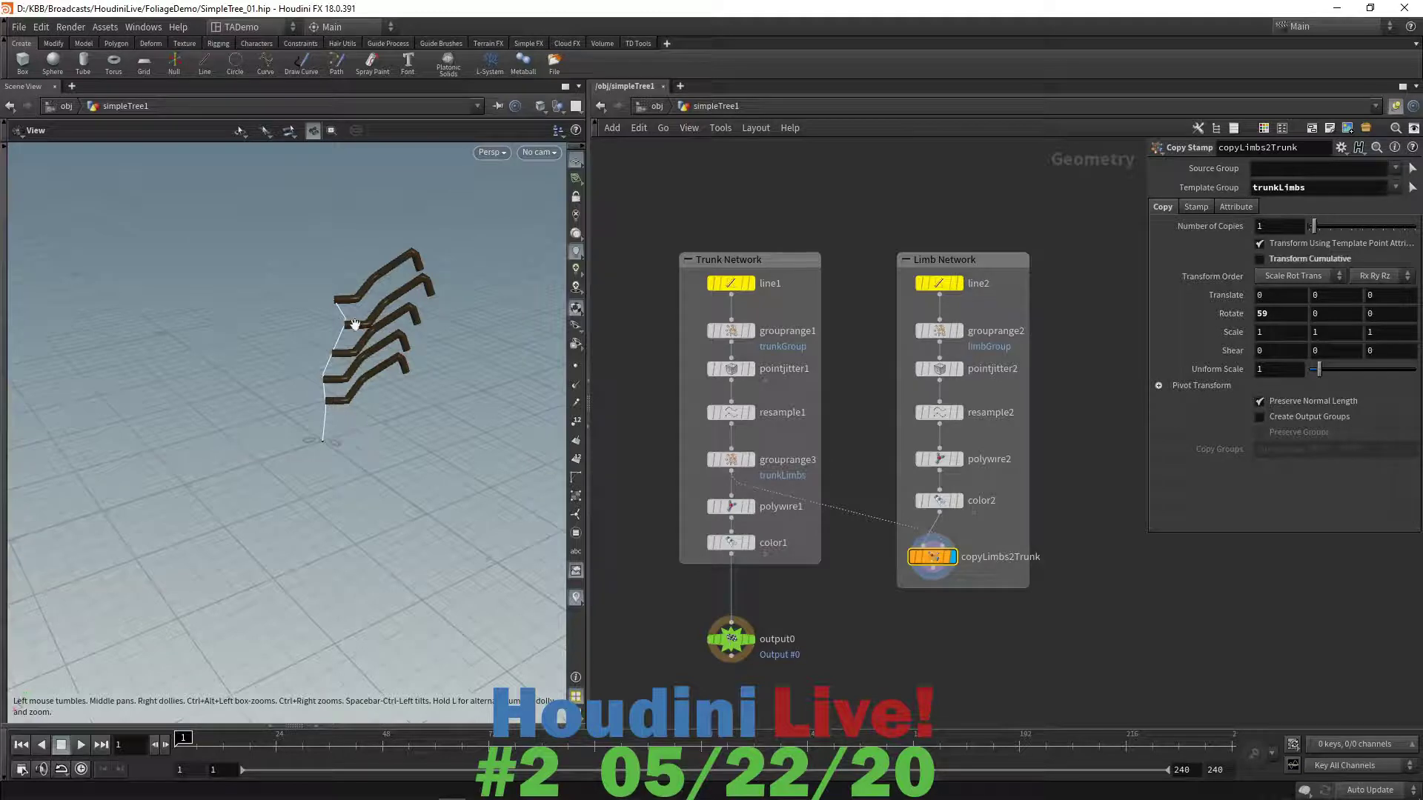
- Try a Y rotation of 18 on the limb copies and reset it to 0
{"action": "mouse_move", "coordinate": [1327, 317]}
{"action": "middle_mouse_down"}
{"action": "mouse_move", "coordinate": [1324, 256]}
{"action": "mouse_move", "coordinate": [1398, 267]}
{"action": "mouse_move", "coordinate": [1379, 278]}
{"action": "mouse_move", "coordinate": [1394, 304]}
{"action": "mouse_move", "coordinate": [1324, 314]}
{"action": "middle_mouse_up"}
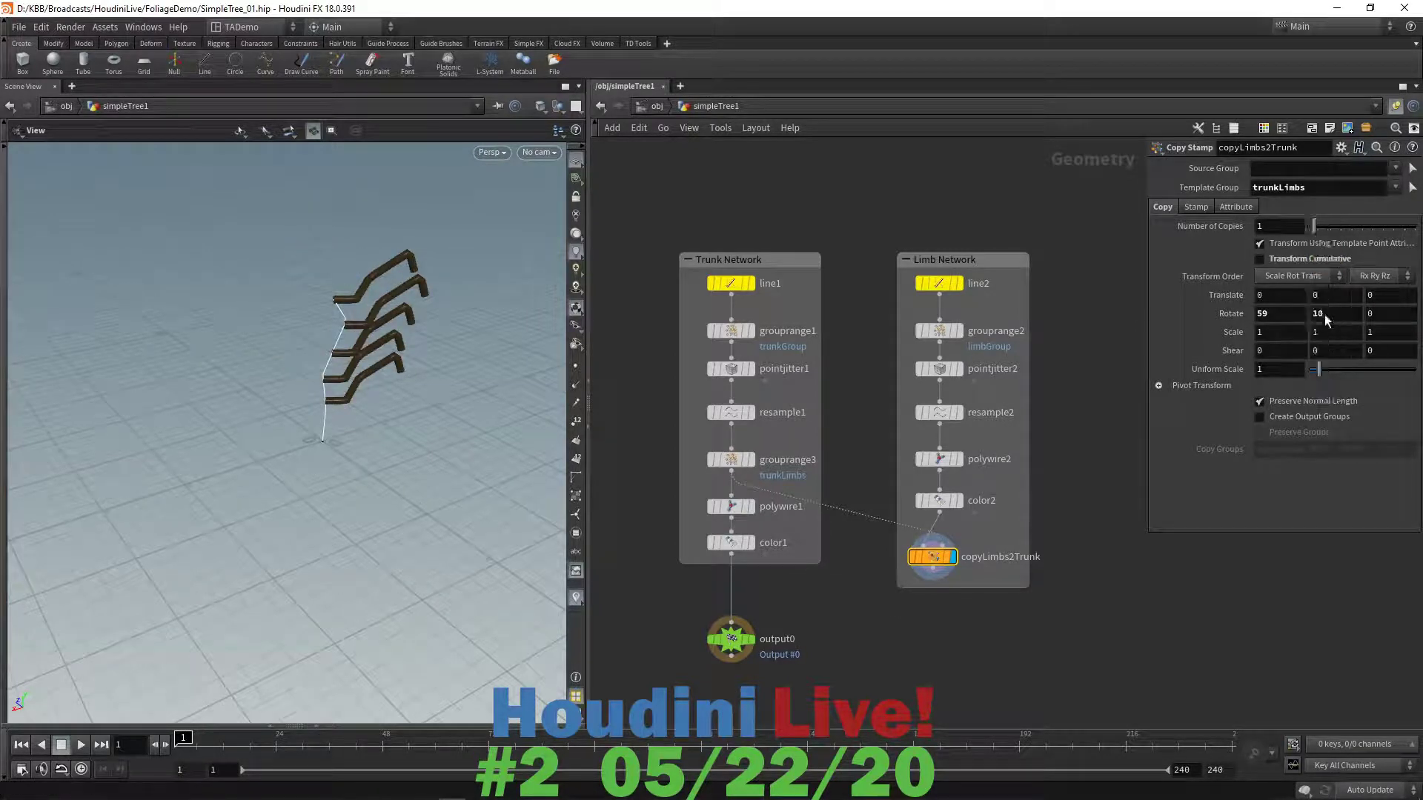
{"action": "double_click", "coordinate": [1332, 315]}
{"action": "key", "text": "BackSpace"}
{"action": "type", "text": "0"}
{"action": "key", "text": "Return"}
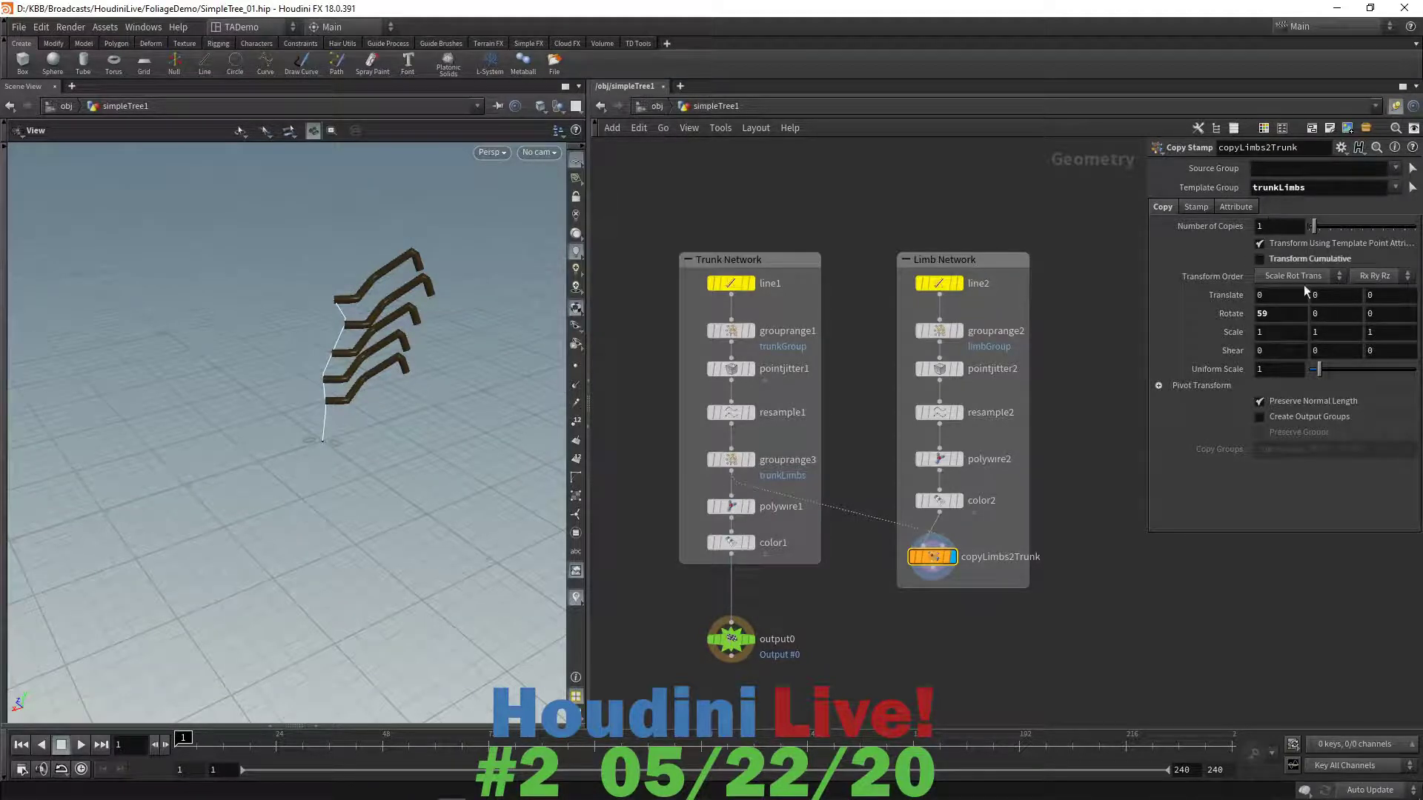
- Open the expression editor for the Y rotation of copyLimbs2Trunk and move it over the node network
{"action": "left_click", "coordinate": [1315, 315]}
{"action": "double_click", "coordinate": [1314, 316]}
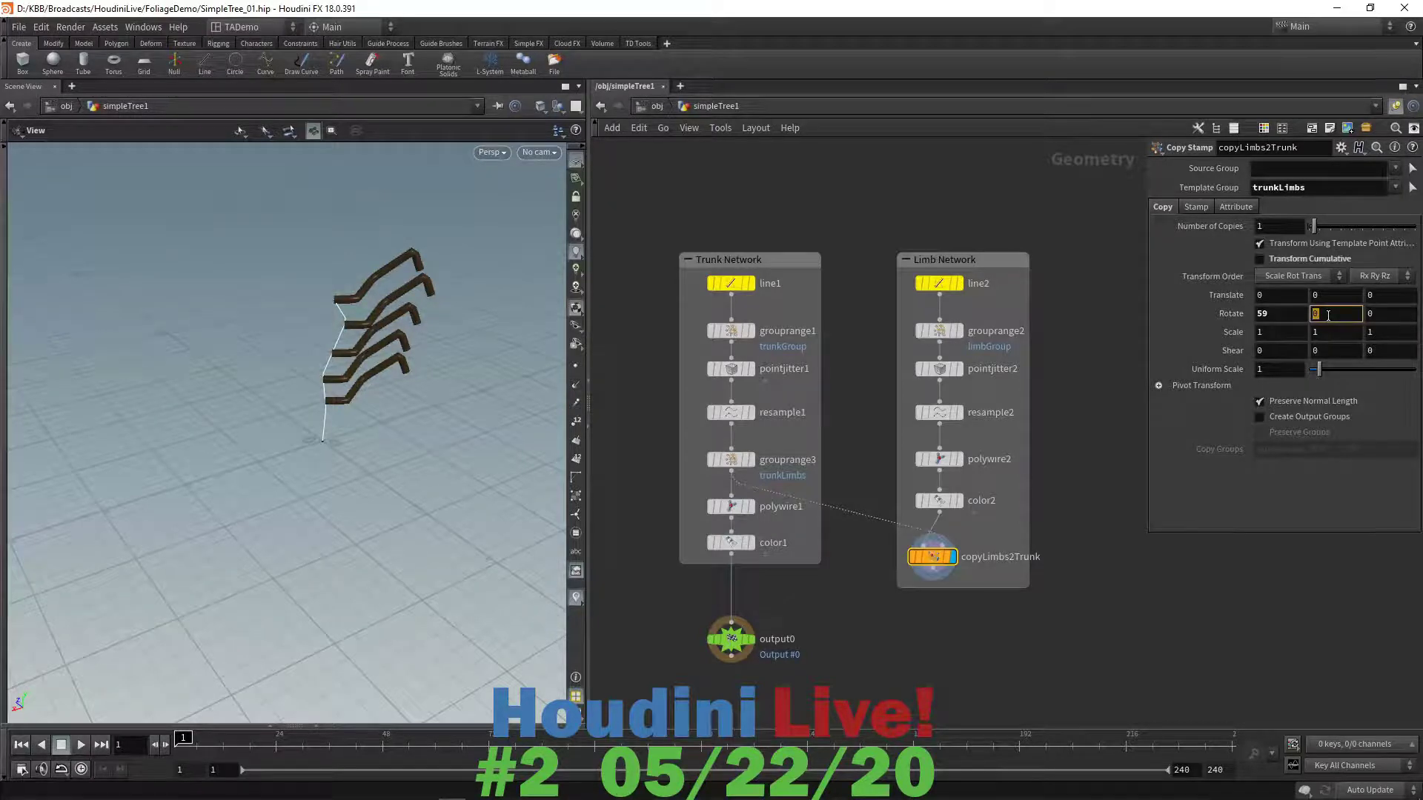
{"action": "key", "text": "alt+e"}
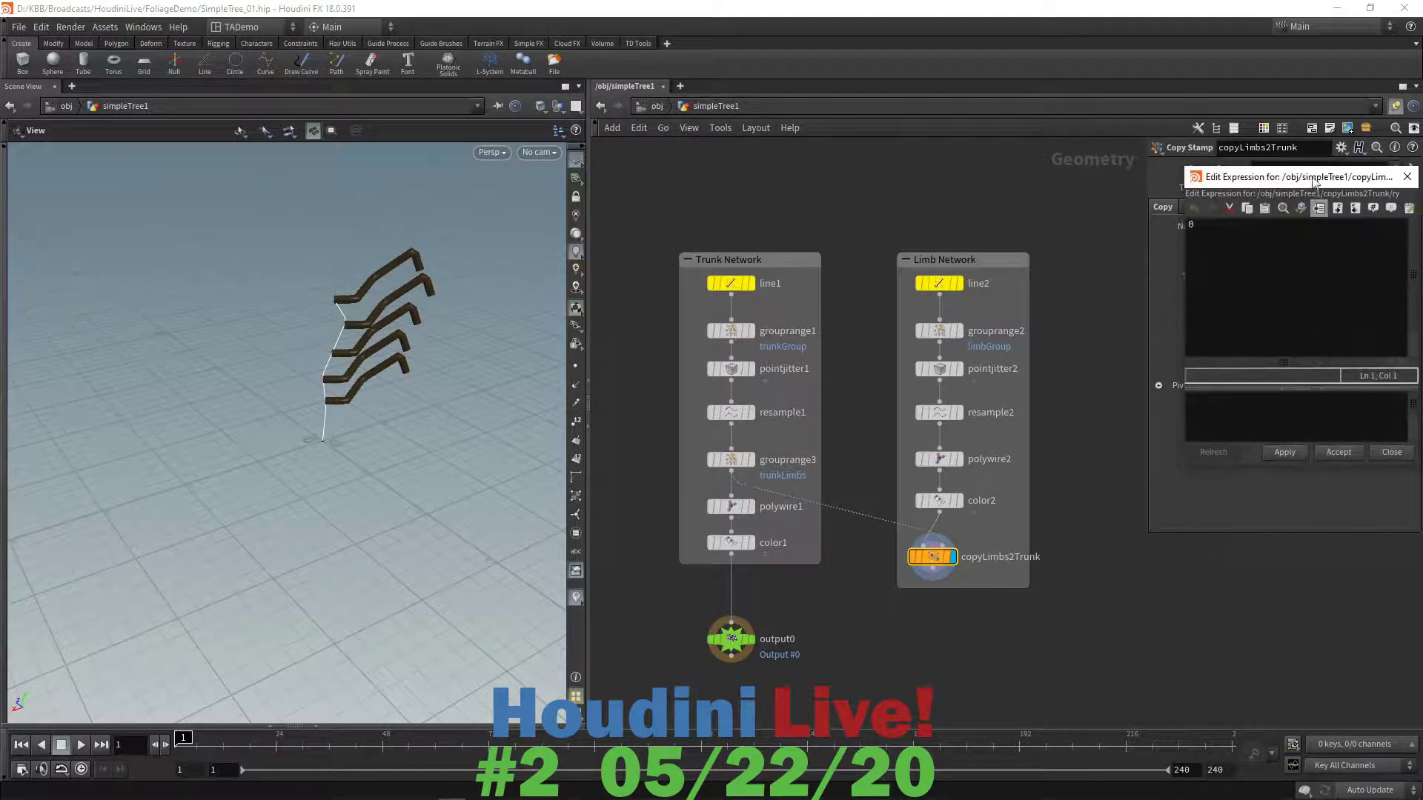
{"action": "left_click_drag", "start_coordinate": [1311, 185], "coordinate": [922, 215]}
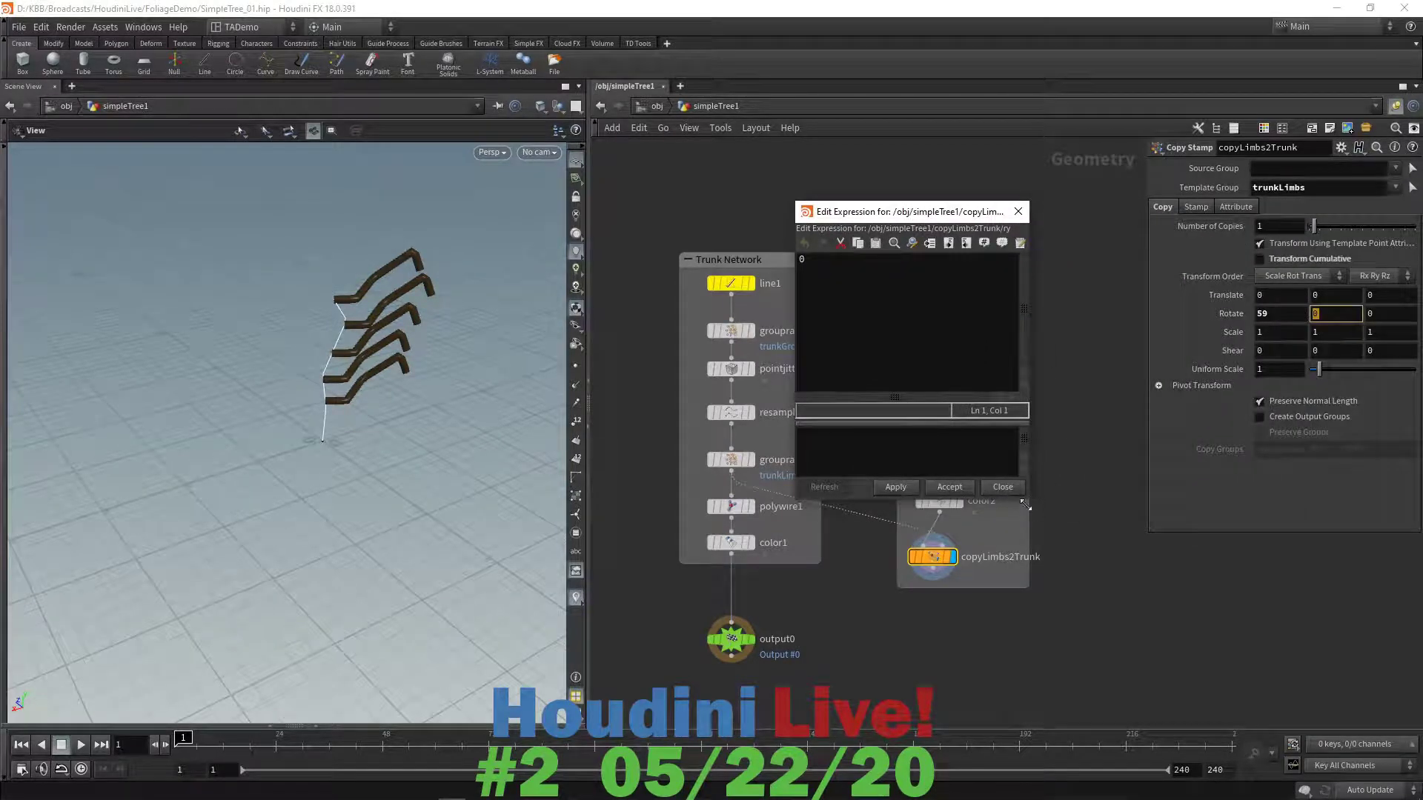
- Replace the Y rotation value of copyLimbs2Trunk with the expression rand($PT*58.05) in an enlarged expression editor
{"action": "left_click_drag", "start_coordinate": [1025, 505], "coordinate": [1218, 642]}
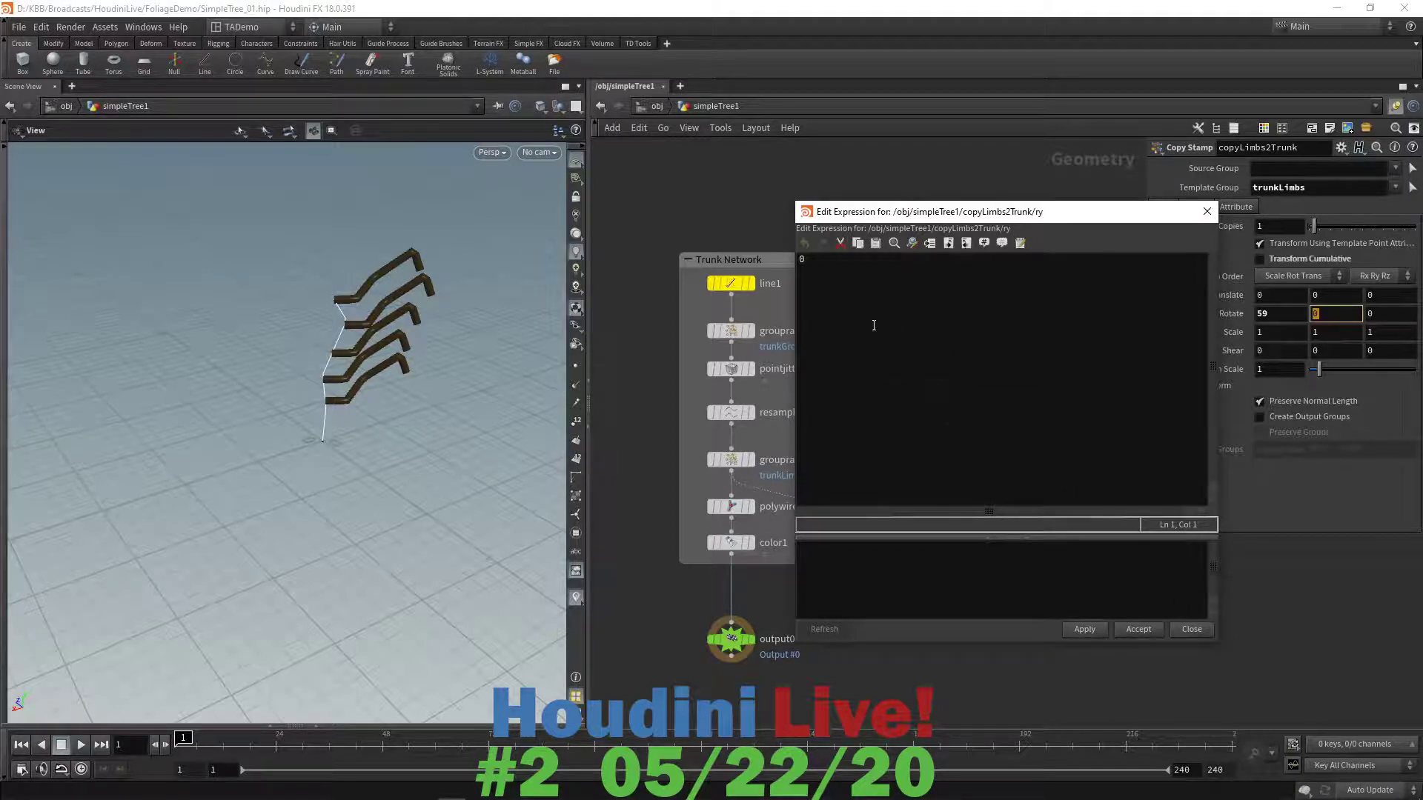
{"action": "left_click", "coordinate": [835, 264]}
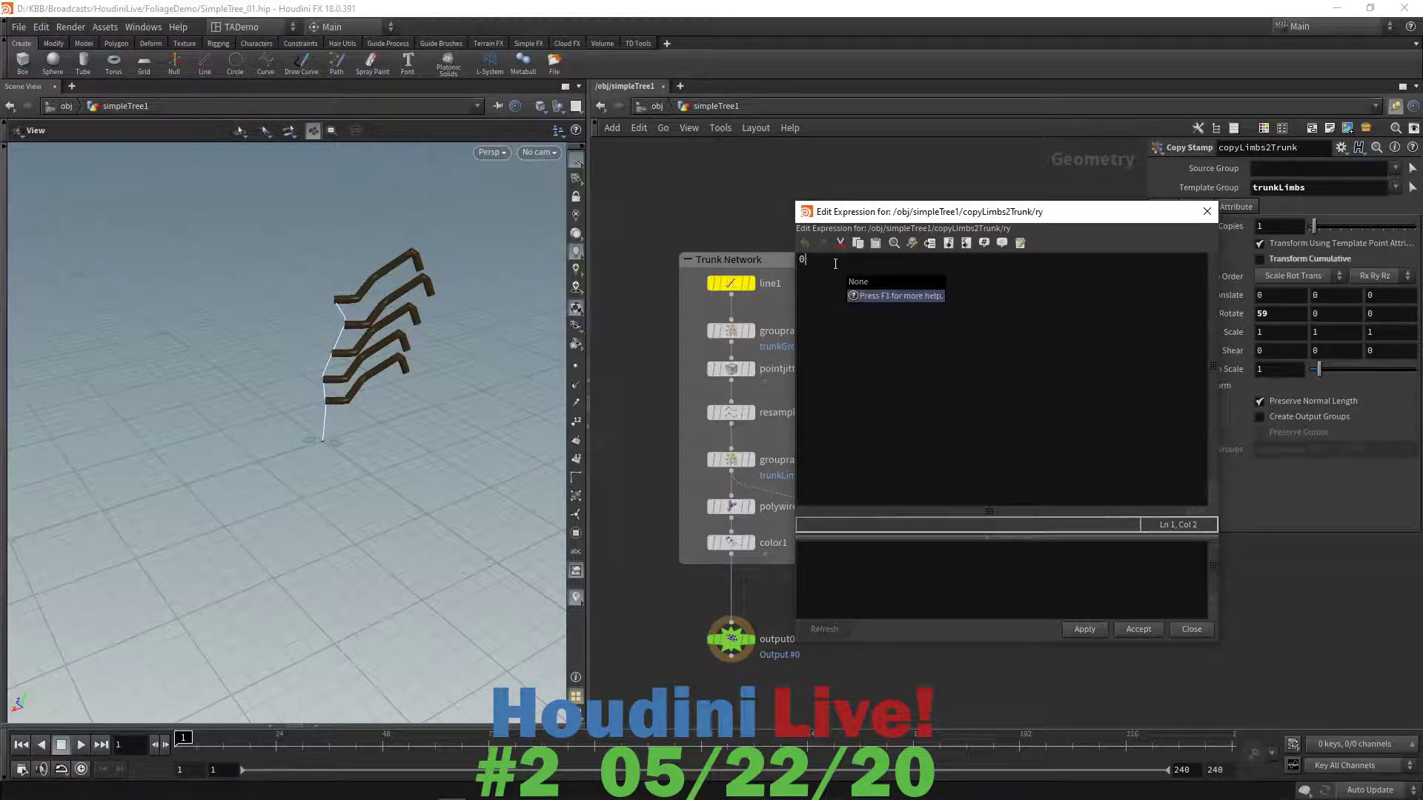
{"action": "key", "text": "BackSpace"}
{"action": "type", "text": "ran"}
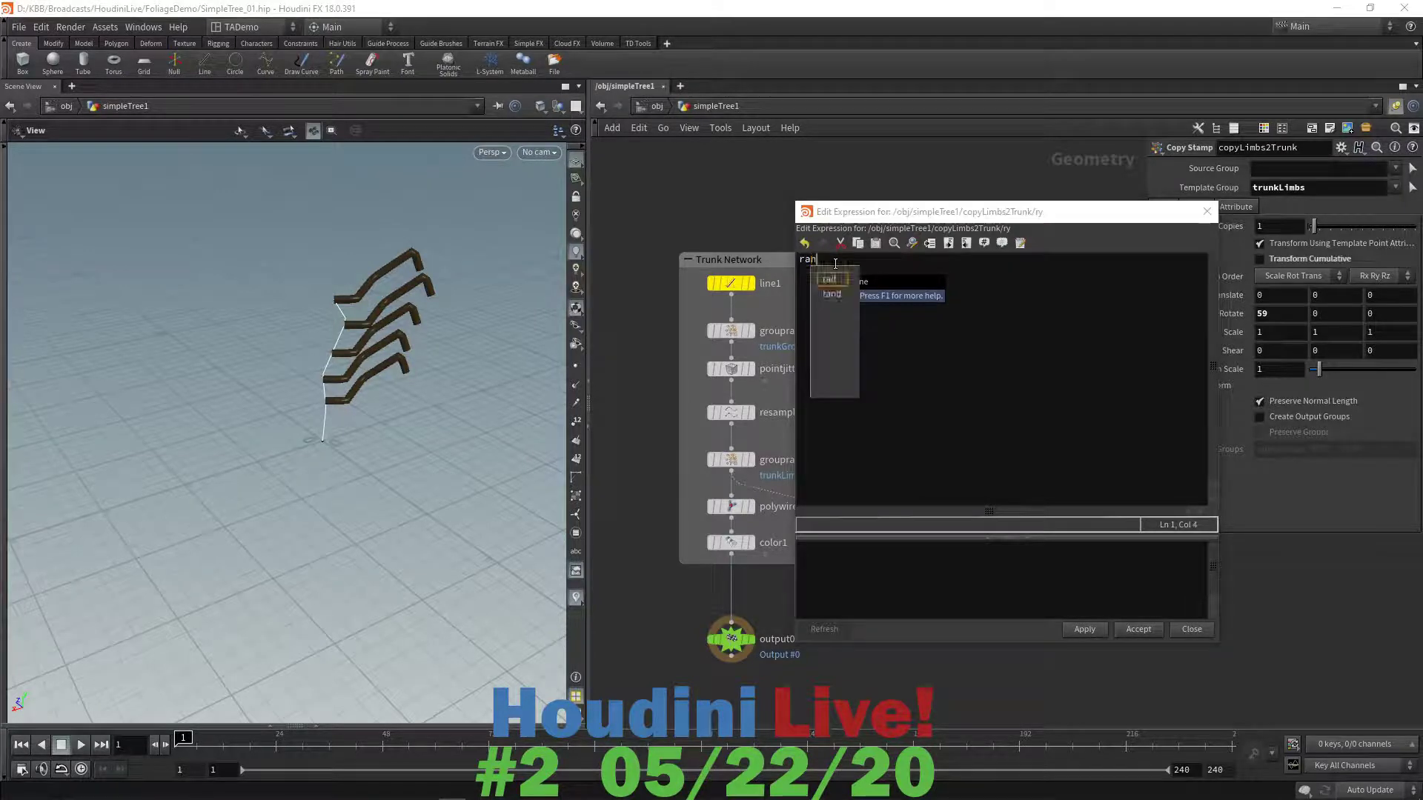
{"action": "type", "text": "d()"}
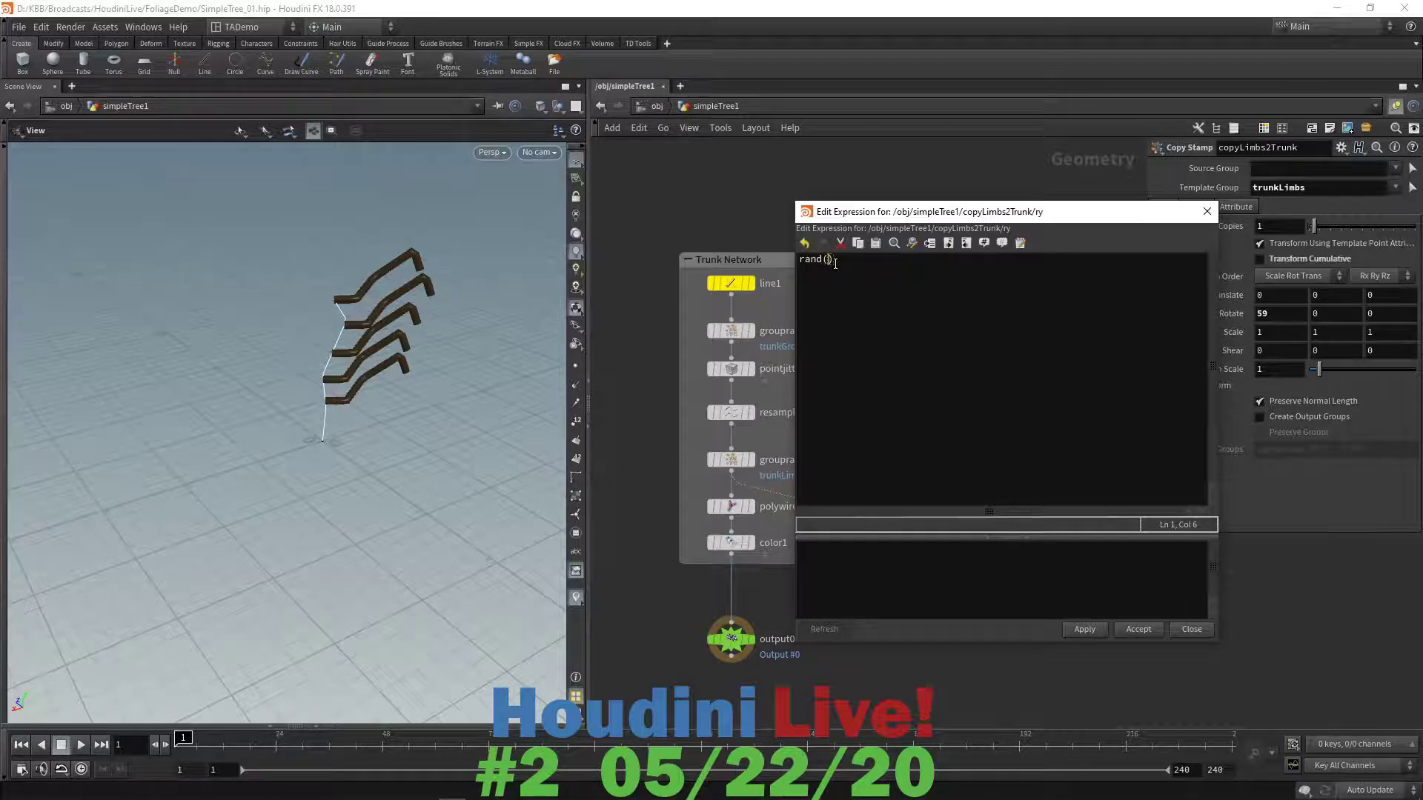
{"action": "type", "text": "$P"}
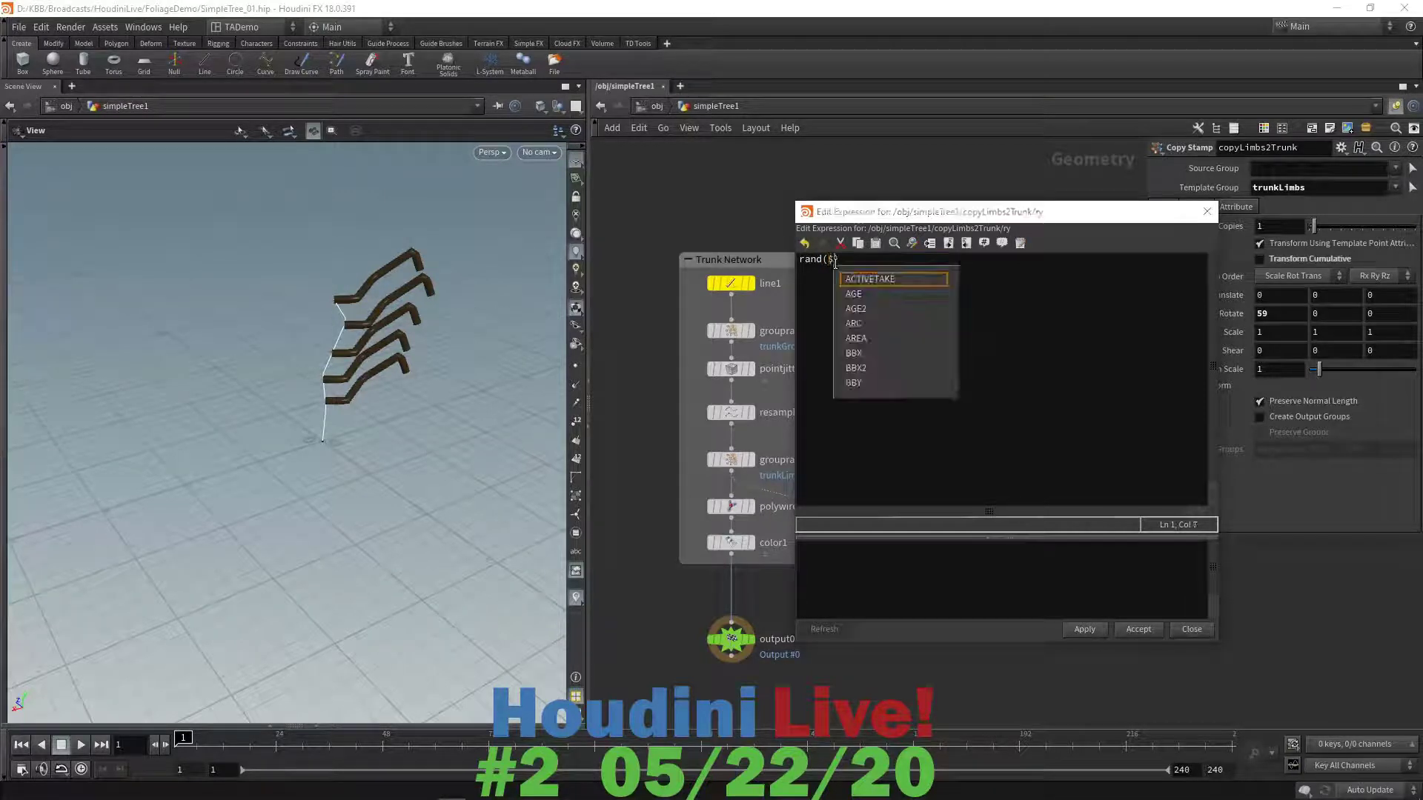
{"action": "type", "text": "T"}
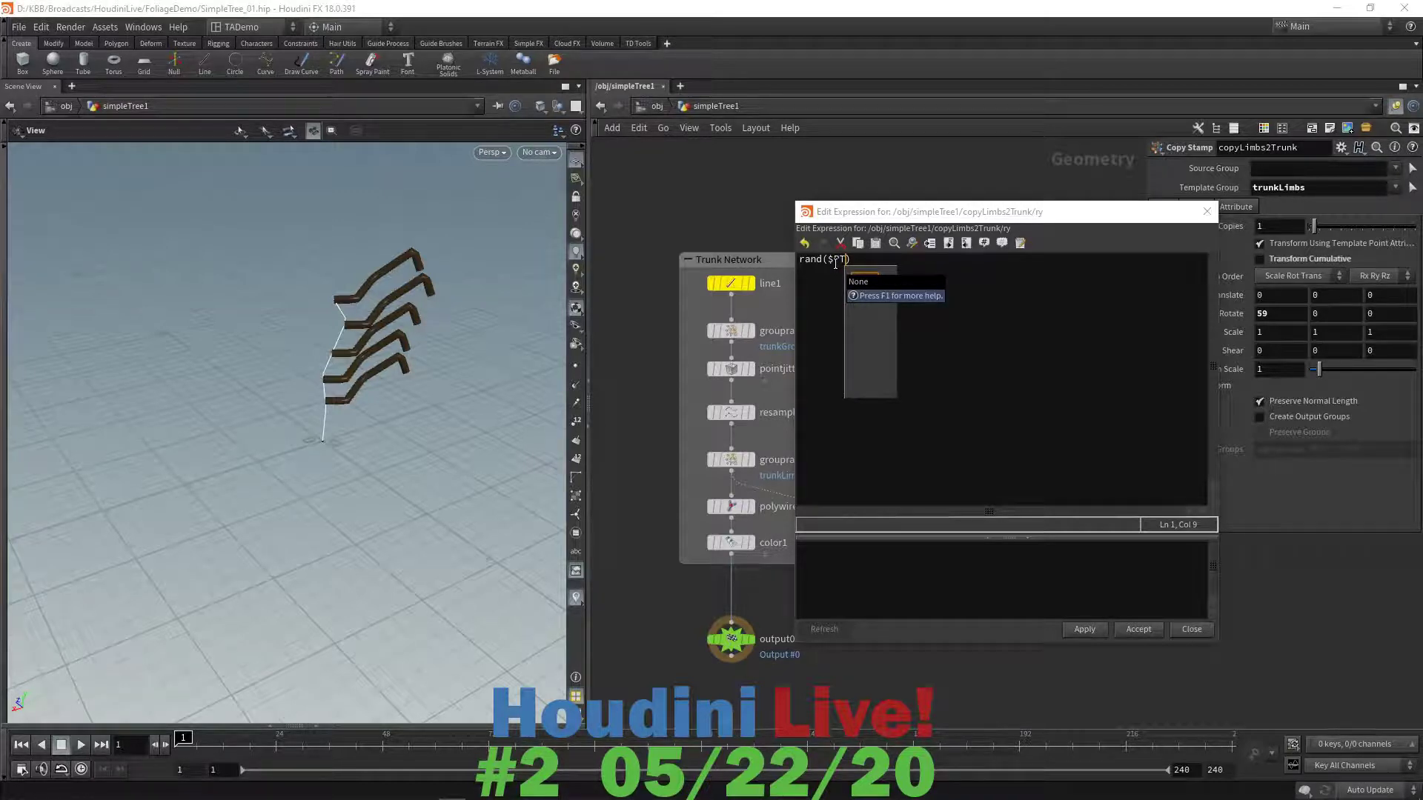
{"action": "type", "text": "*"}
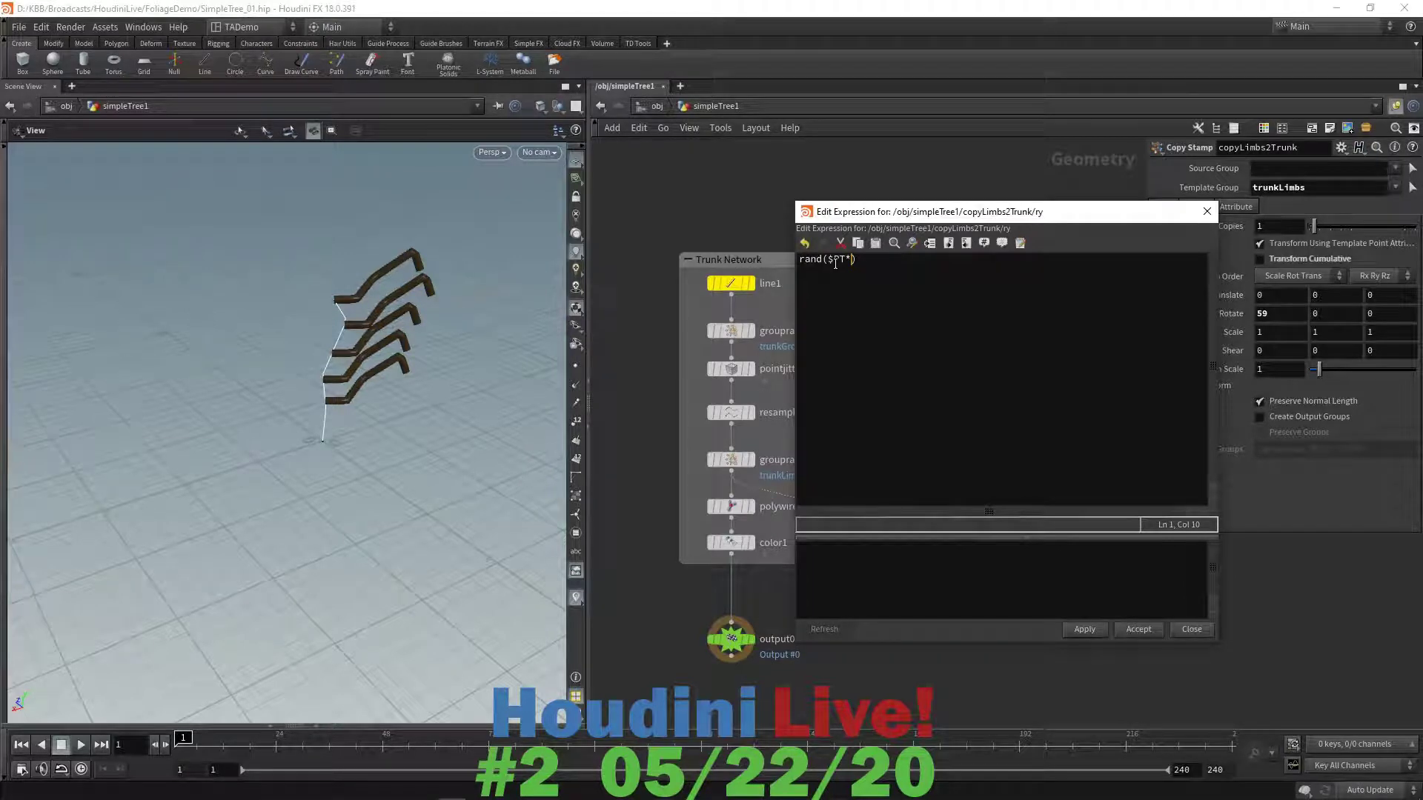
{"action": "type", "text": "58.05"}
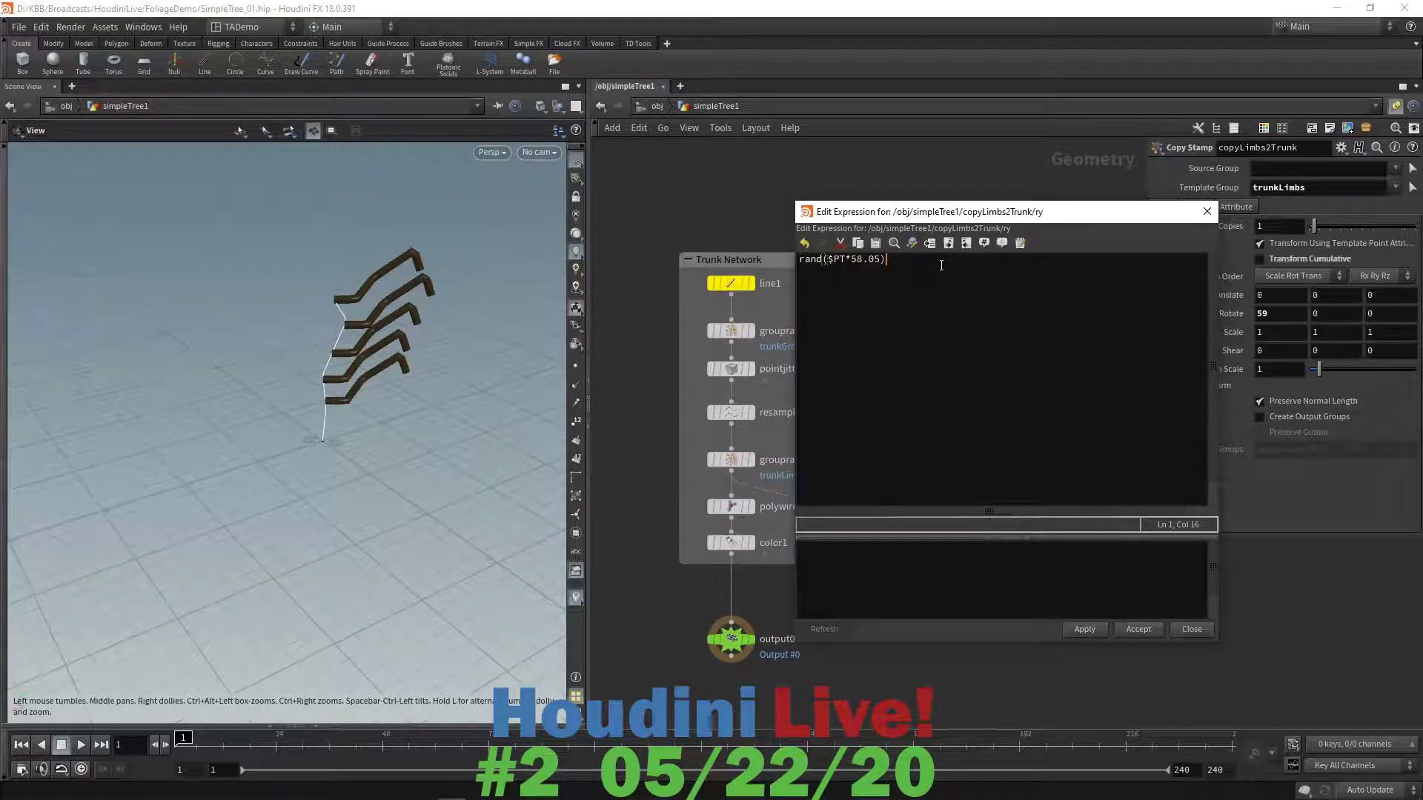
- Multiply the random Y rotation expression by 360 and accept it so the limbs spread around the trunk
{"action": "type", "text": "*"}
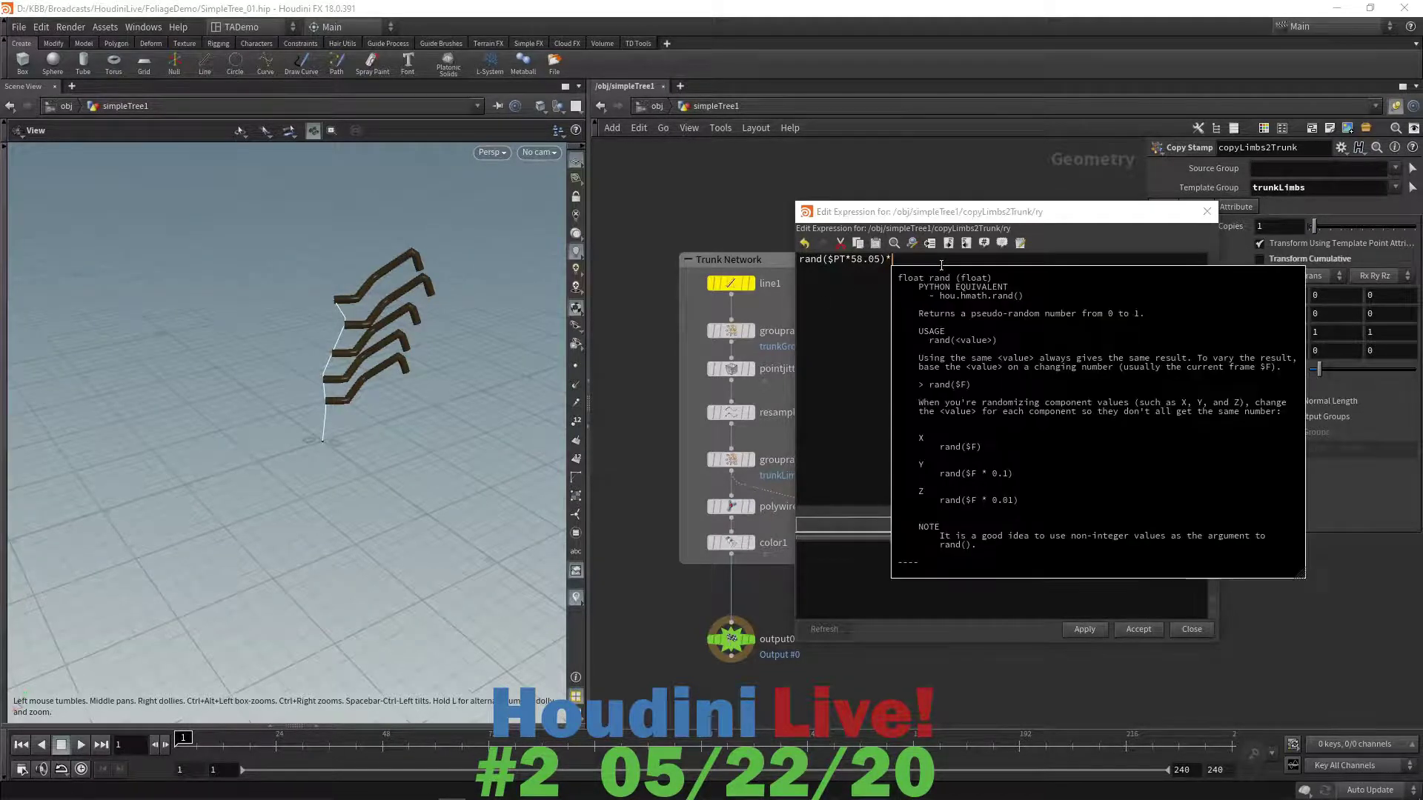
{"action": "type", "text": "360"}
{"action": "left_click", "coordinate": [1067, 213]}
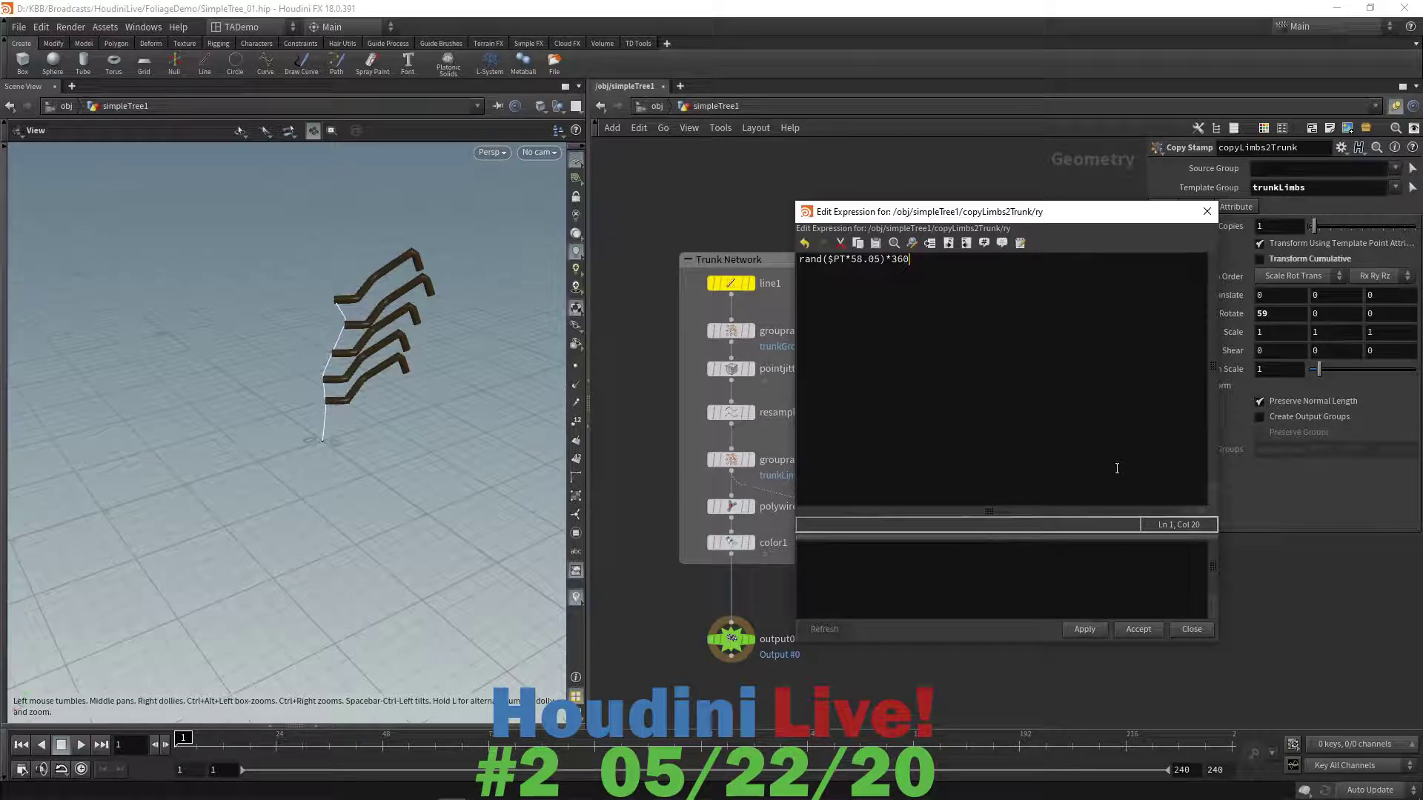
{"action": "left_click", "coordinate": [1084, 628]}
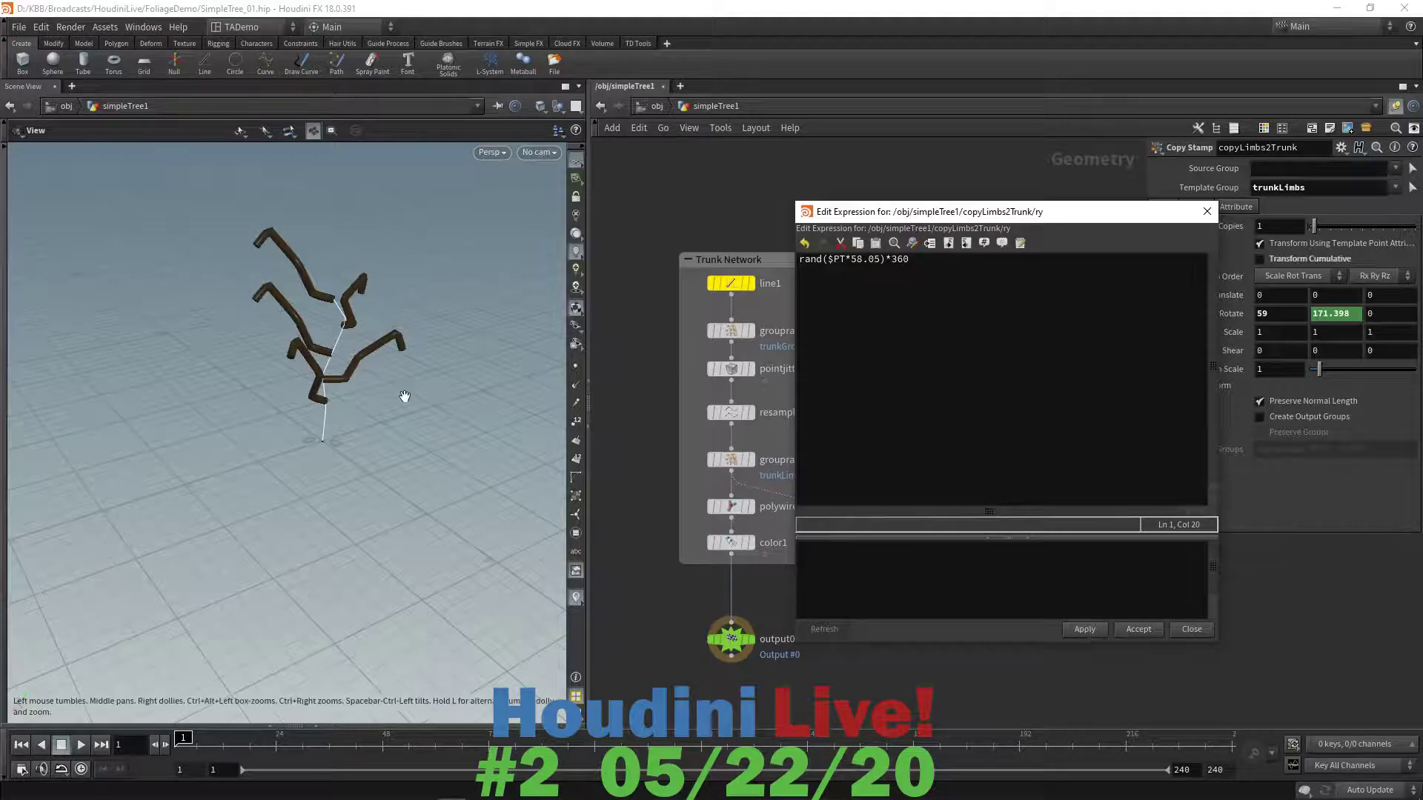
{"action": "left_click_drag", "start_coordinate": [404, 396], "coordinate": [344, 380]}
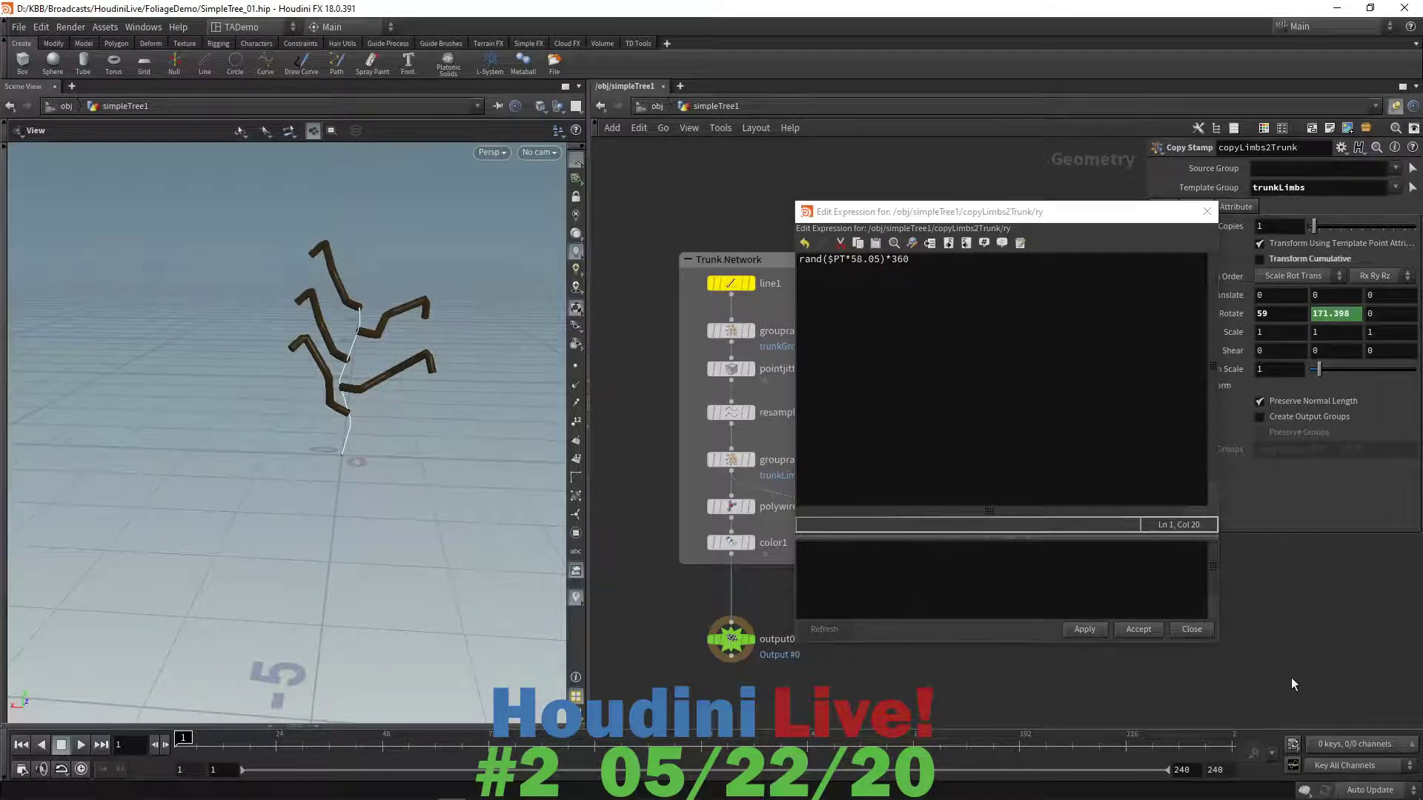
{"action": "left_click", "coordinate": [1138, 630]}
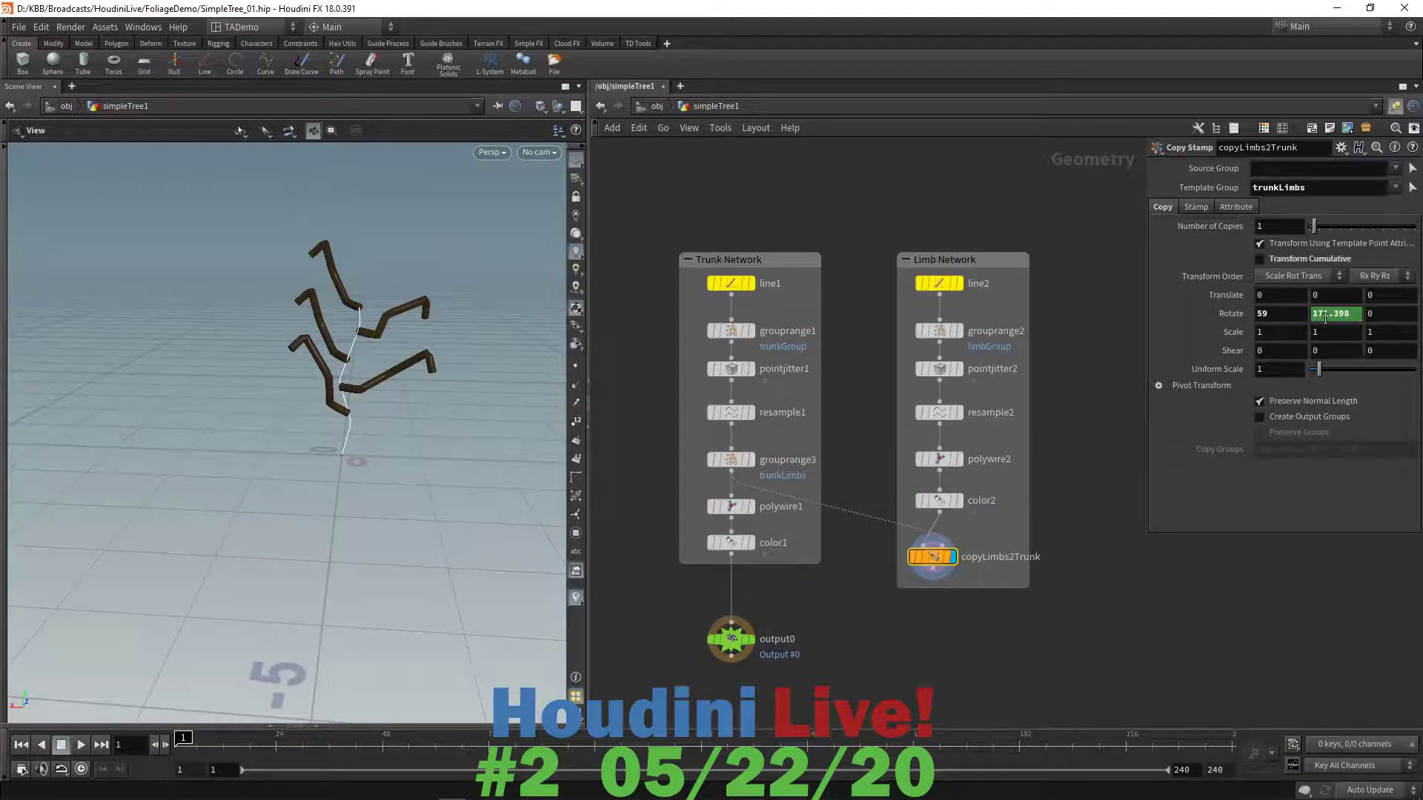
- Show the Rotate expressions and try to change the 58.05 multiplier in the Y rotation interactively
{"action": "left_click", "coordinate": [1240, 319]}
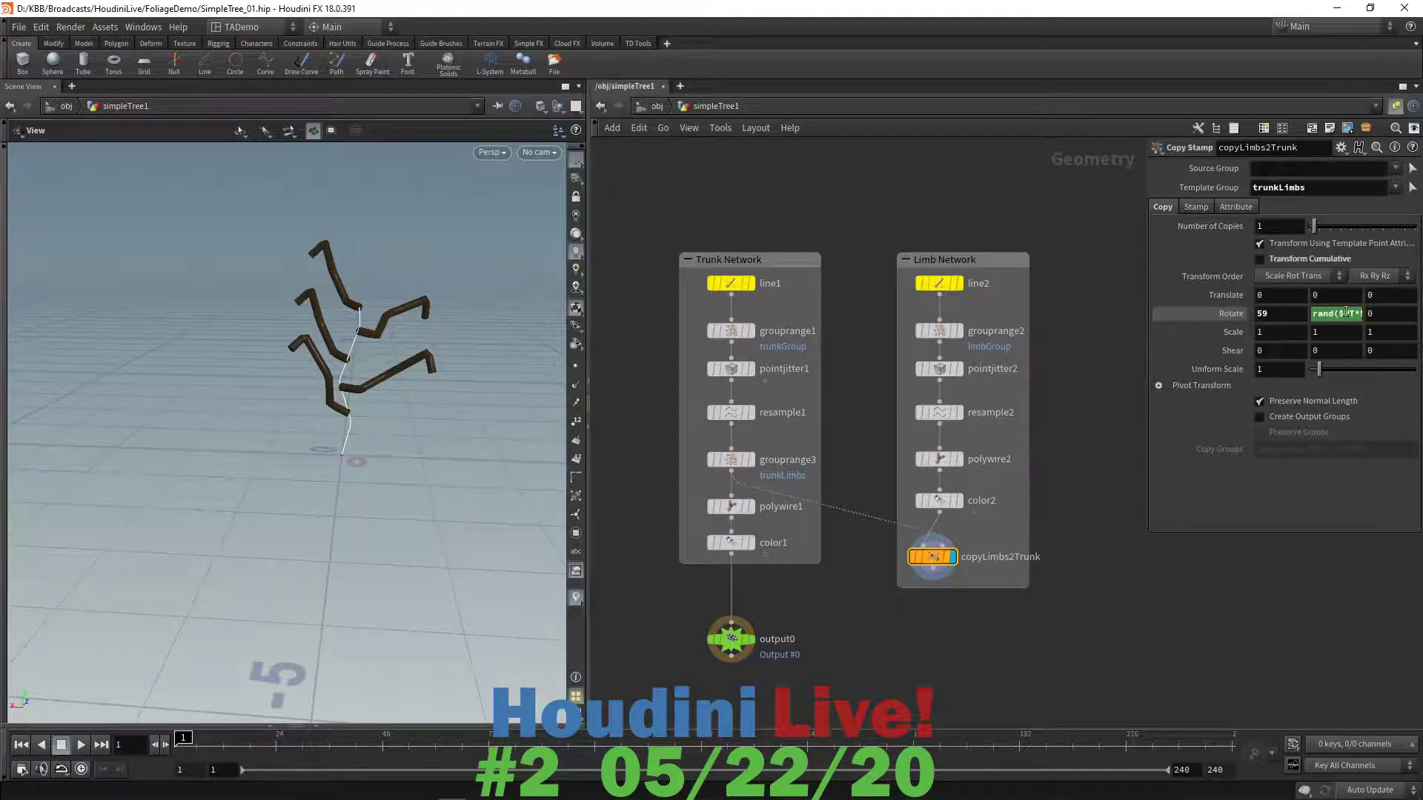
{"action": "left_click", "coordinate": [1352, 311]}
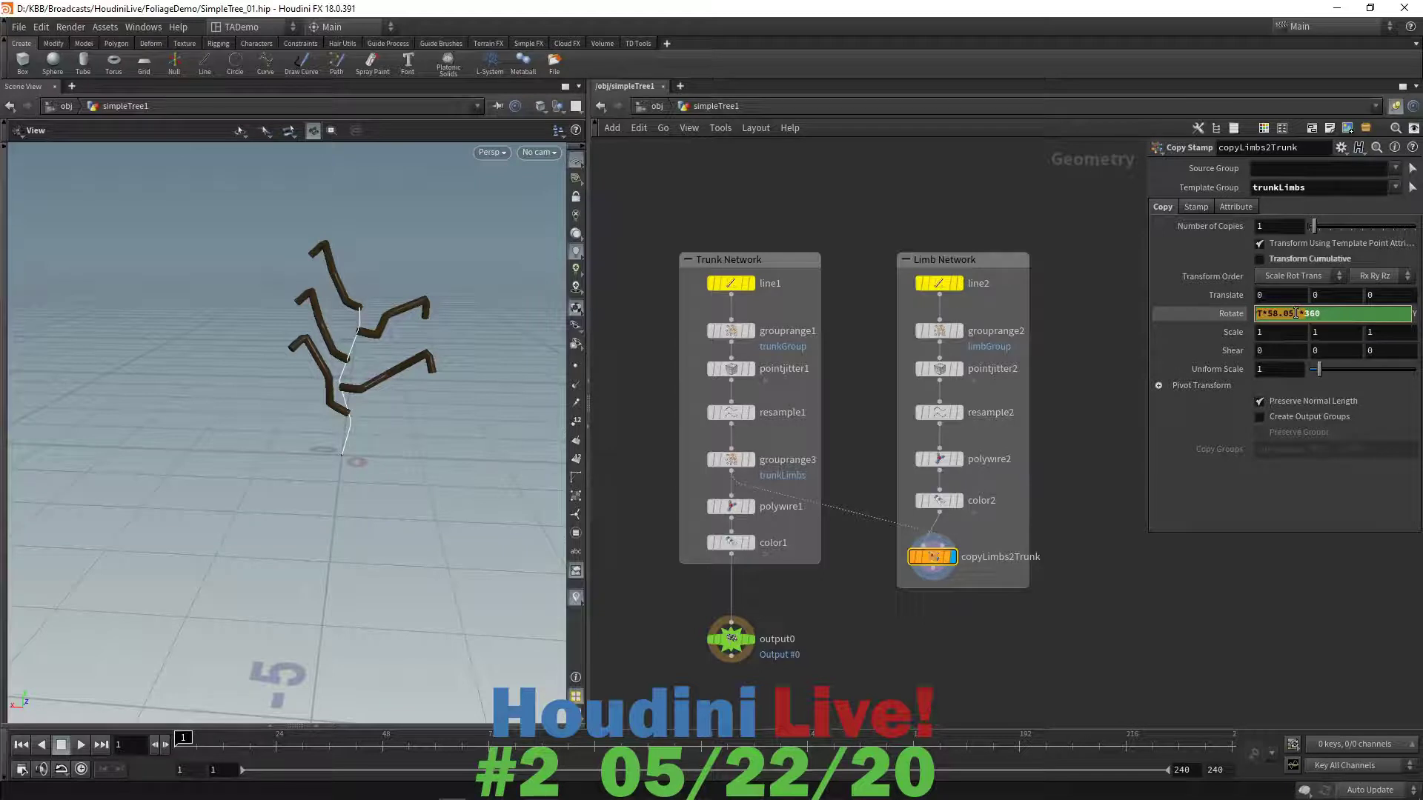
{"action": "left_click", "coordinate": [1294, 314]}
{"action": "left_click_drag", "start_coordinate": [1291, 315], "coordinate": [1268, 317]}
{"action": "middle_click_drag", "start_coordinate": [1274, 314], "coordinate": [1314, 328]}
{"action": "key", "text": "ctrl+z"}
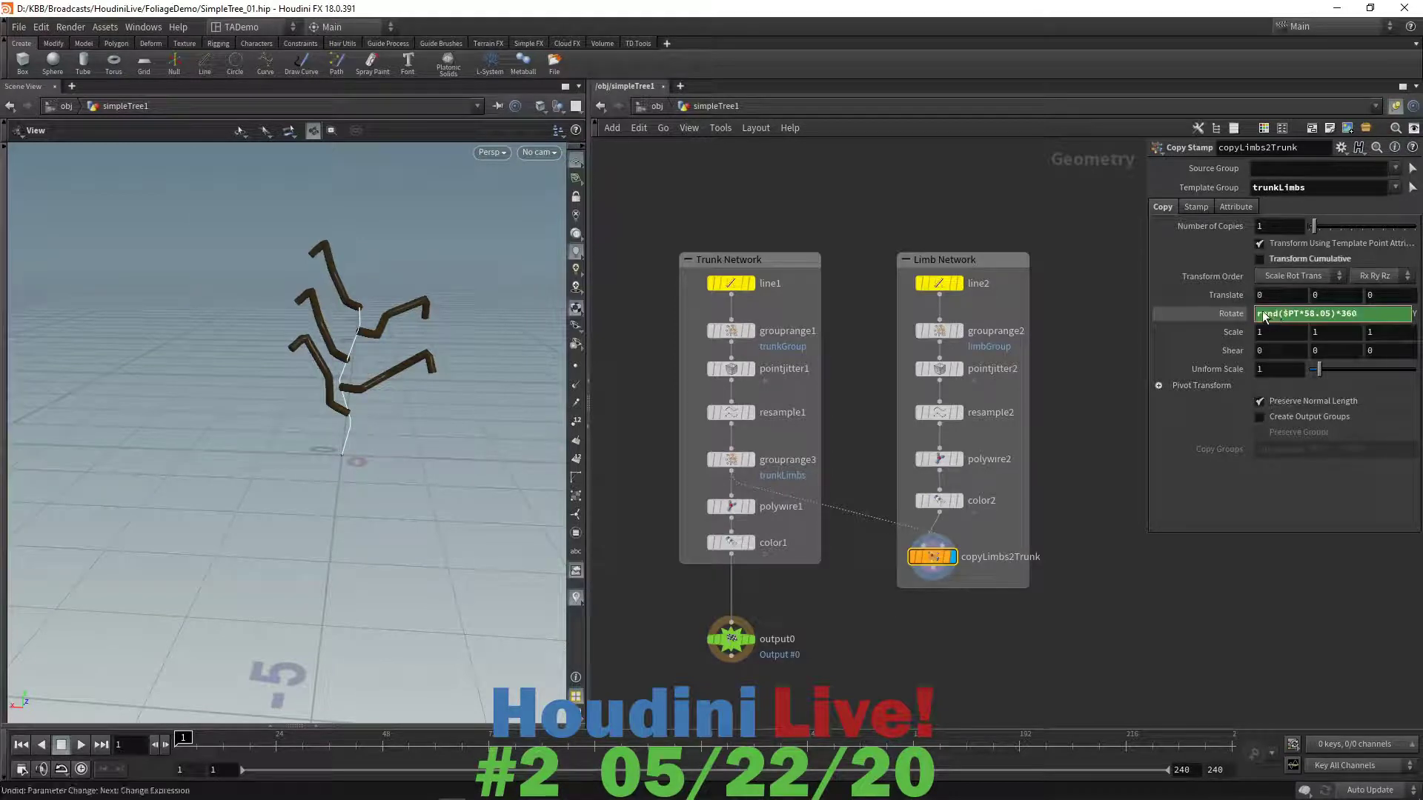
- Adjust the multiplier in the Y rotation expression to 58.55 and inspect the limb distribution from above
{"action": "left_click_drag", "start_coordinate": [1304, 313], "coordinate": [1329, 315]}
{"action": "middle_click_drag", "start_coordinate": [1316, 314], "coordinate": [1360, 309]}
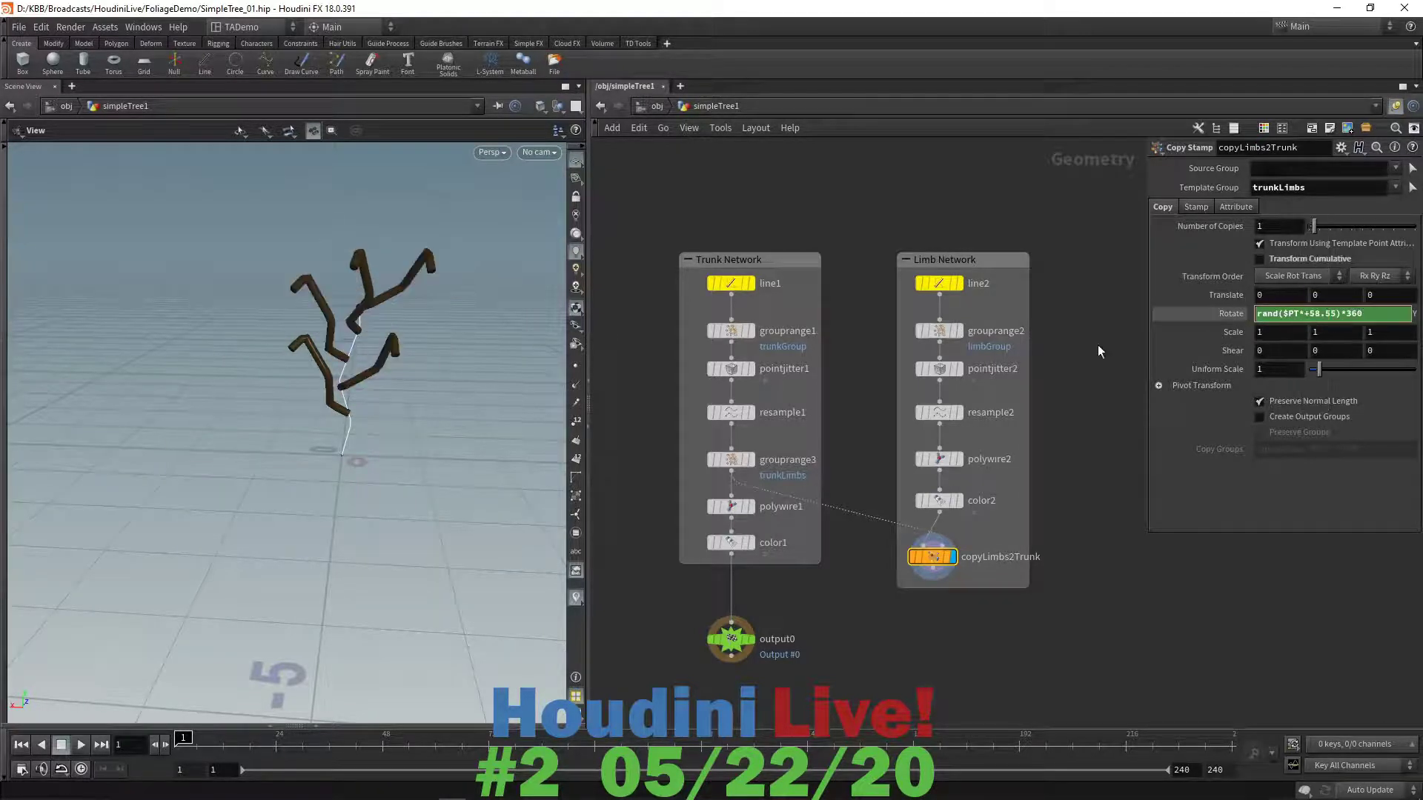
{"action": "left_click_drag", "start_coordinate": [474, 429], "coordinate": [392, 507]}
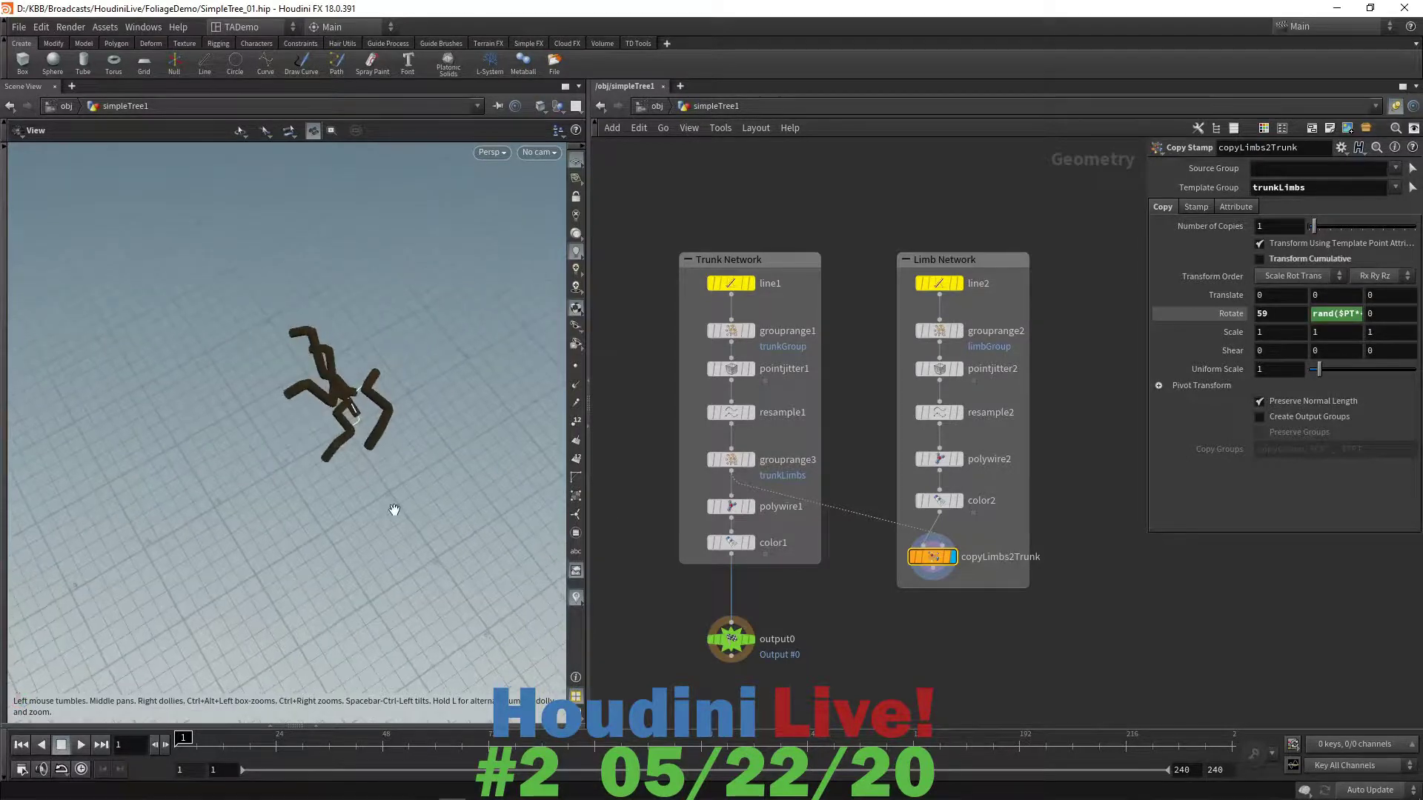
- Adjust the Y rotation multiplier to 59.25 and remove the stray plus sign from the expression
{"action": "left_click", "coordinate": [1336, 314]}
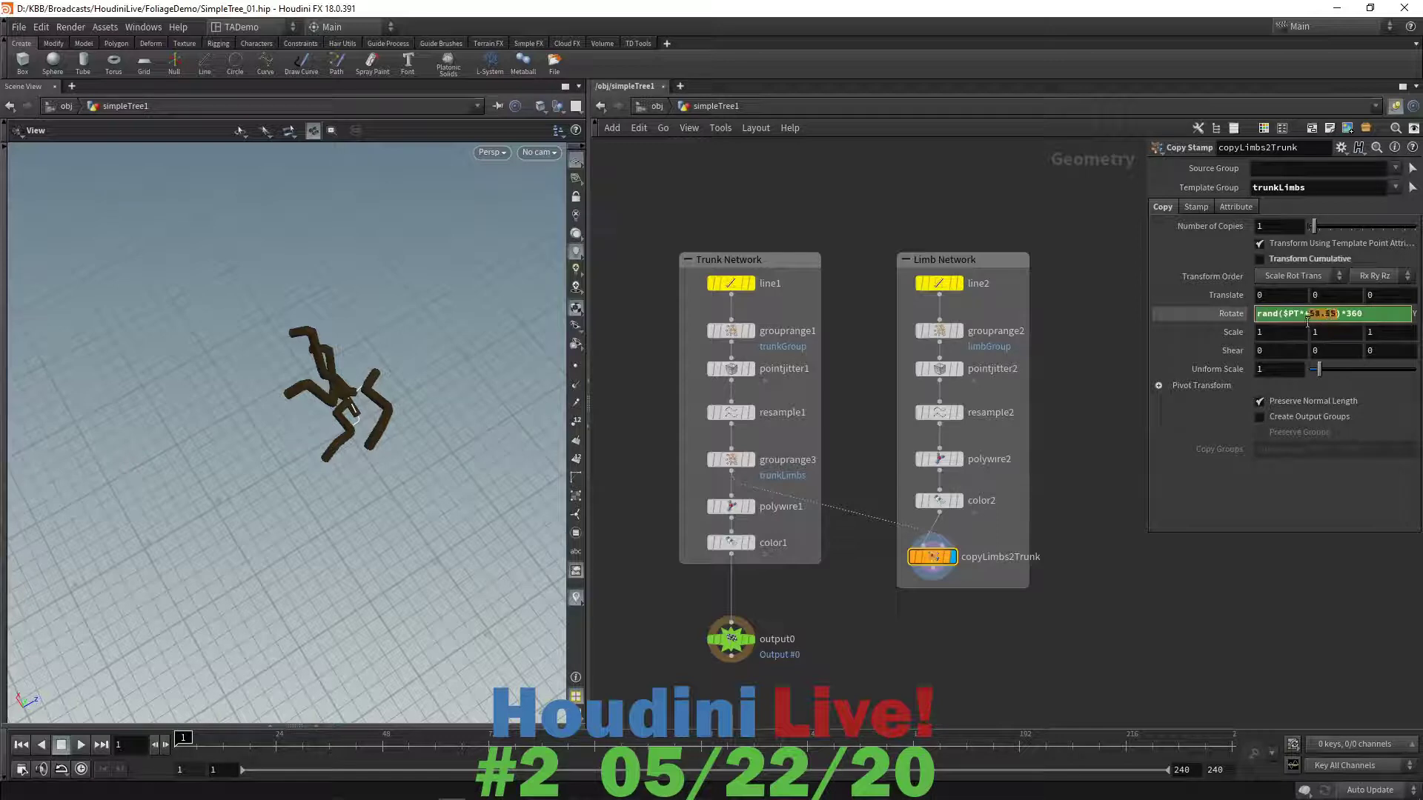
{"action": "middle_click_drag", "start_coordinate": [1321, 319], "coordinate": [1378, 331]}
{"action": "left_click_drag", "start_coordinate": [407, 565], "coordinate": [474, 504]}
{"action": "left_click", "coordinate": [1343, 313]}
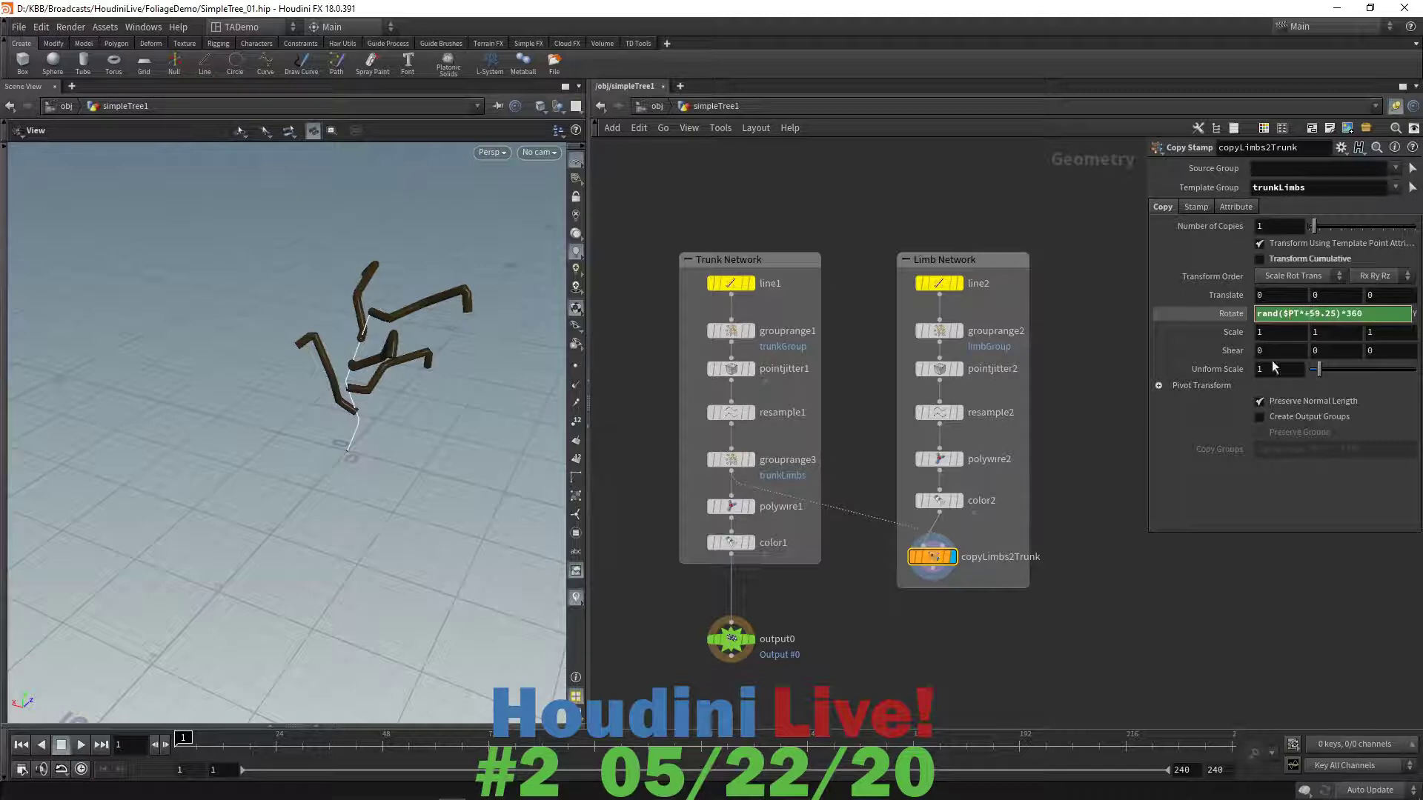
{"action": "key", "text": "Return"}
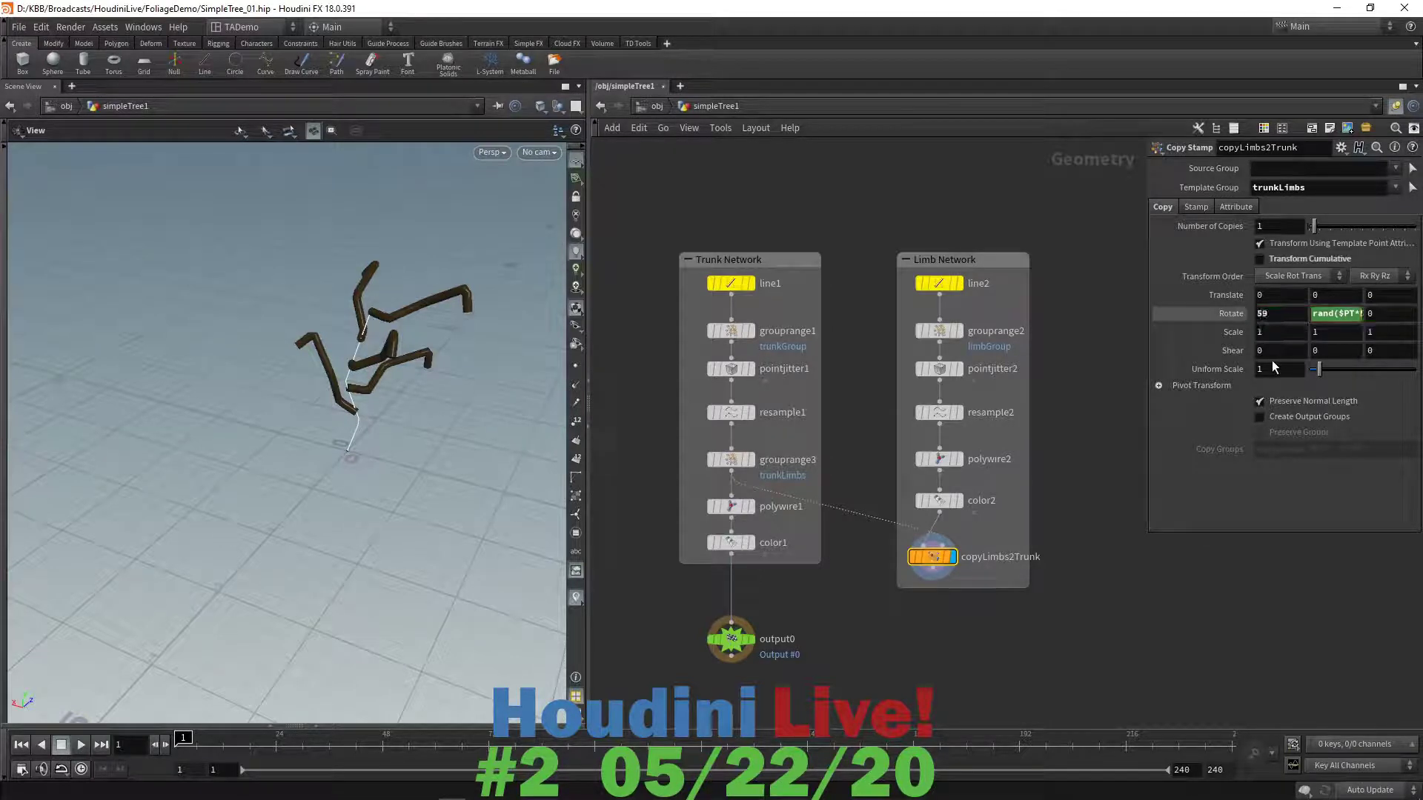
- Open the Y rotation expression for editing and remove the fixed 59.25 multiplier after $PT
{"action": "left_click", "coordinate": [1327, 314]}
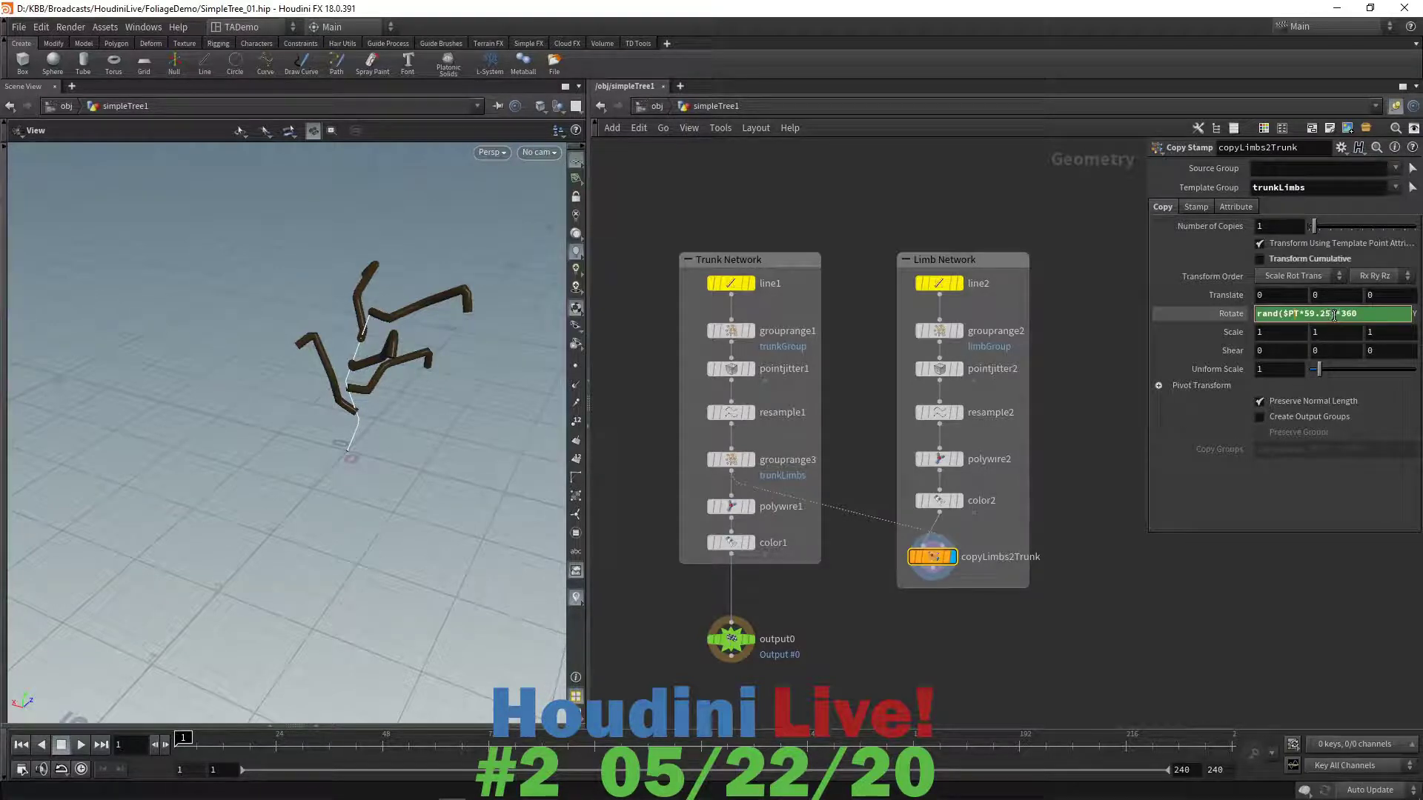
{"action": "key", "text": "alt+e"}
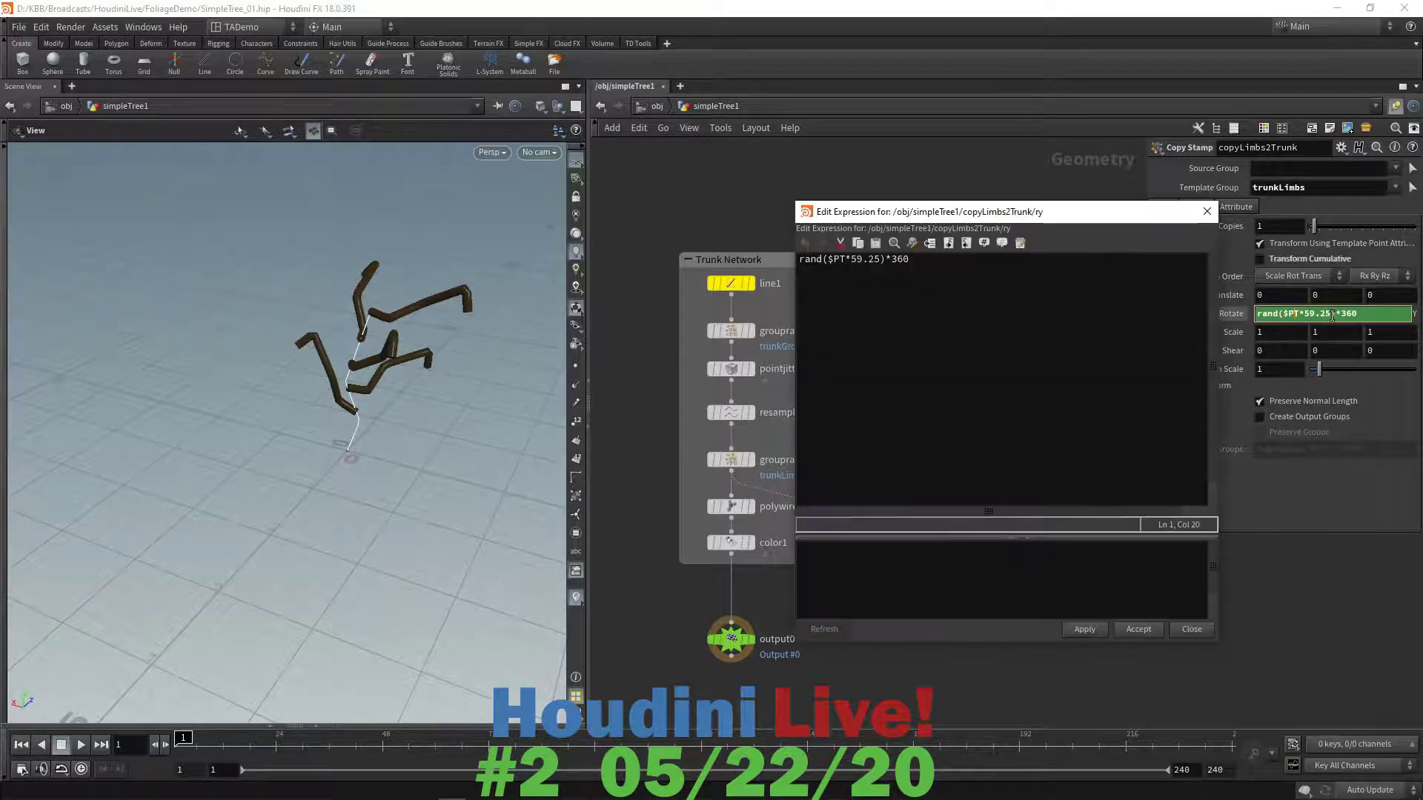
{"action": "left_click", "coordinate": [878, 259]}
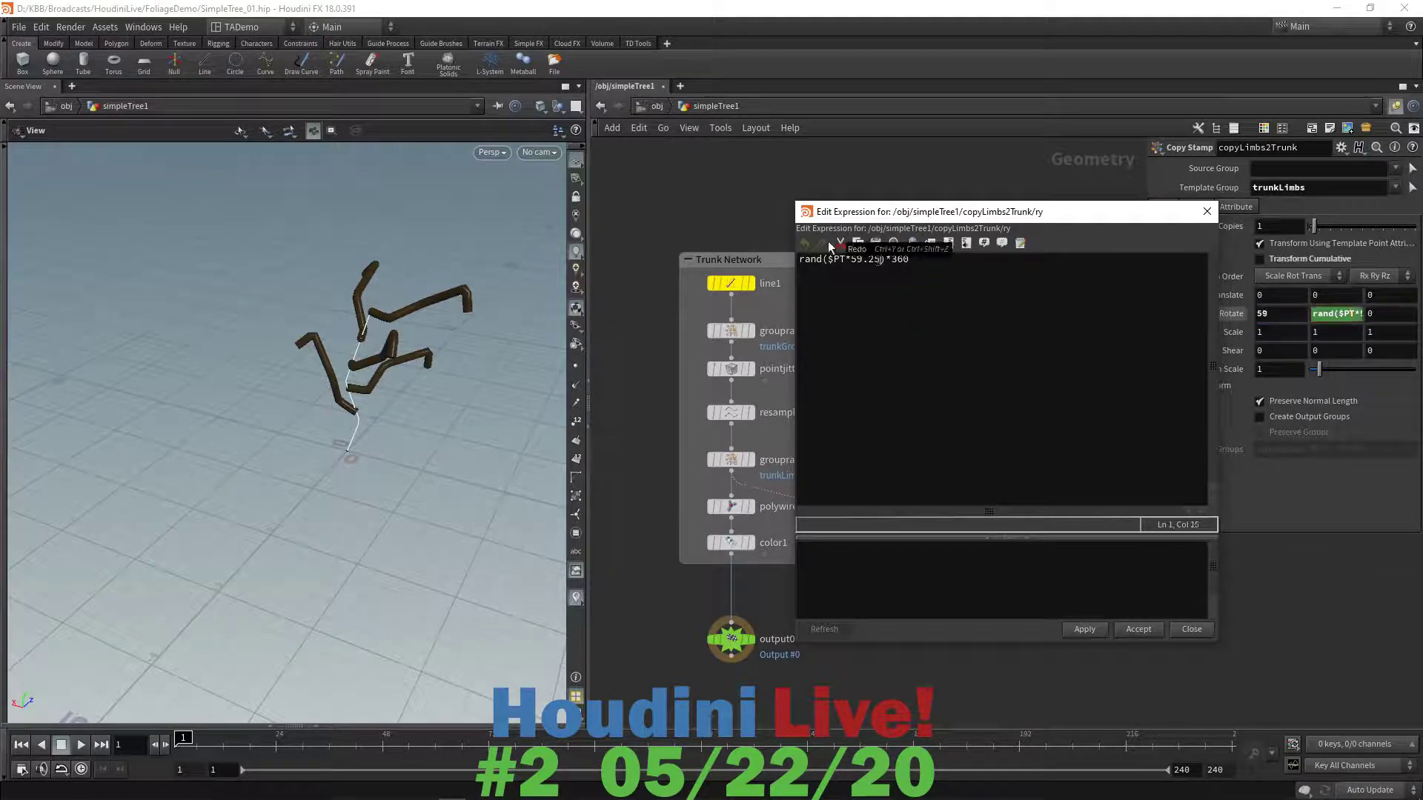
{"action": "key", "text": "BackSpace"}
{"action": "key", "text": "BackSpace"}
{"action": "key", "text": "BackSpace"}
{"action": "key", "text": "BackSpace"}
{"action": "key", "text": "BackSpace"}
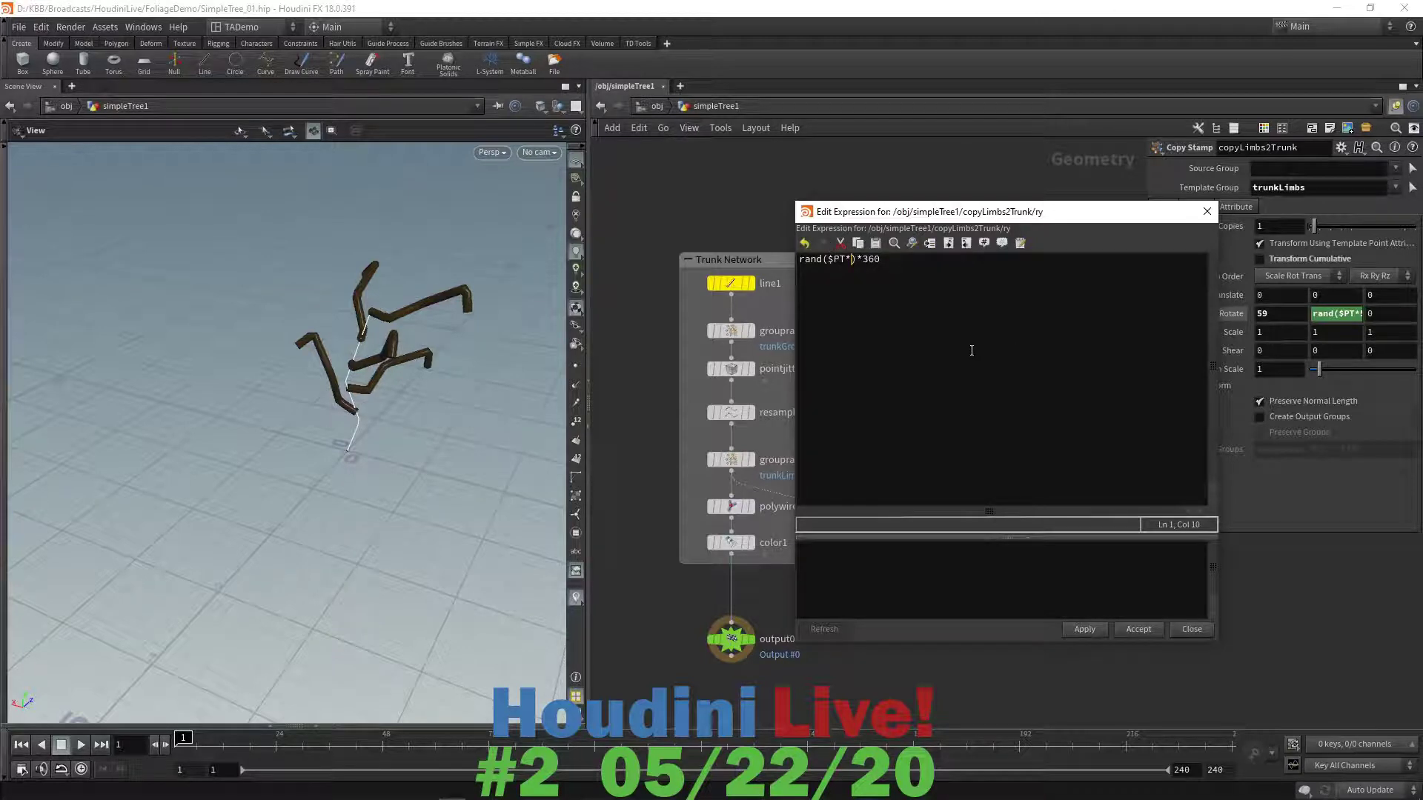
- Insert the channel reference ch("../limbSeed") as the multiplier of $PT and accept the expression
{"action": "type", "text": "ch("}
{"action": "type", "text": "\"\""}
{"action": "key", "text": "Left"}
{"action": "type", "text": "../lim"}
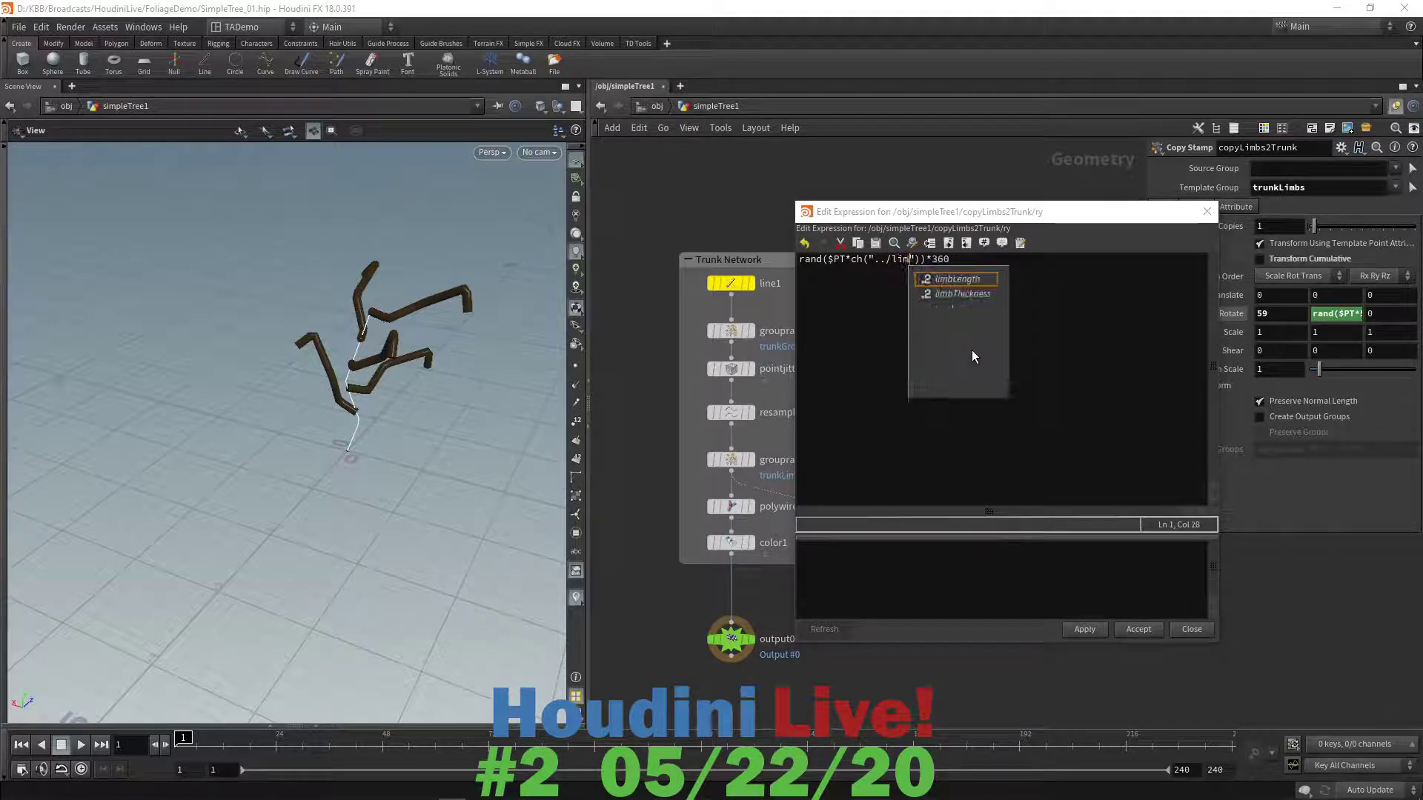
{"action": "type", "text": "bSeed"}
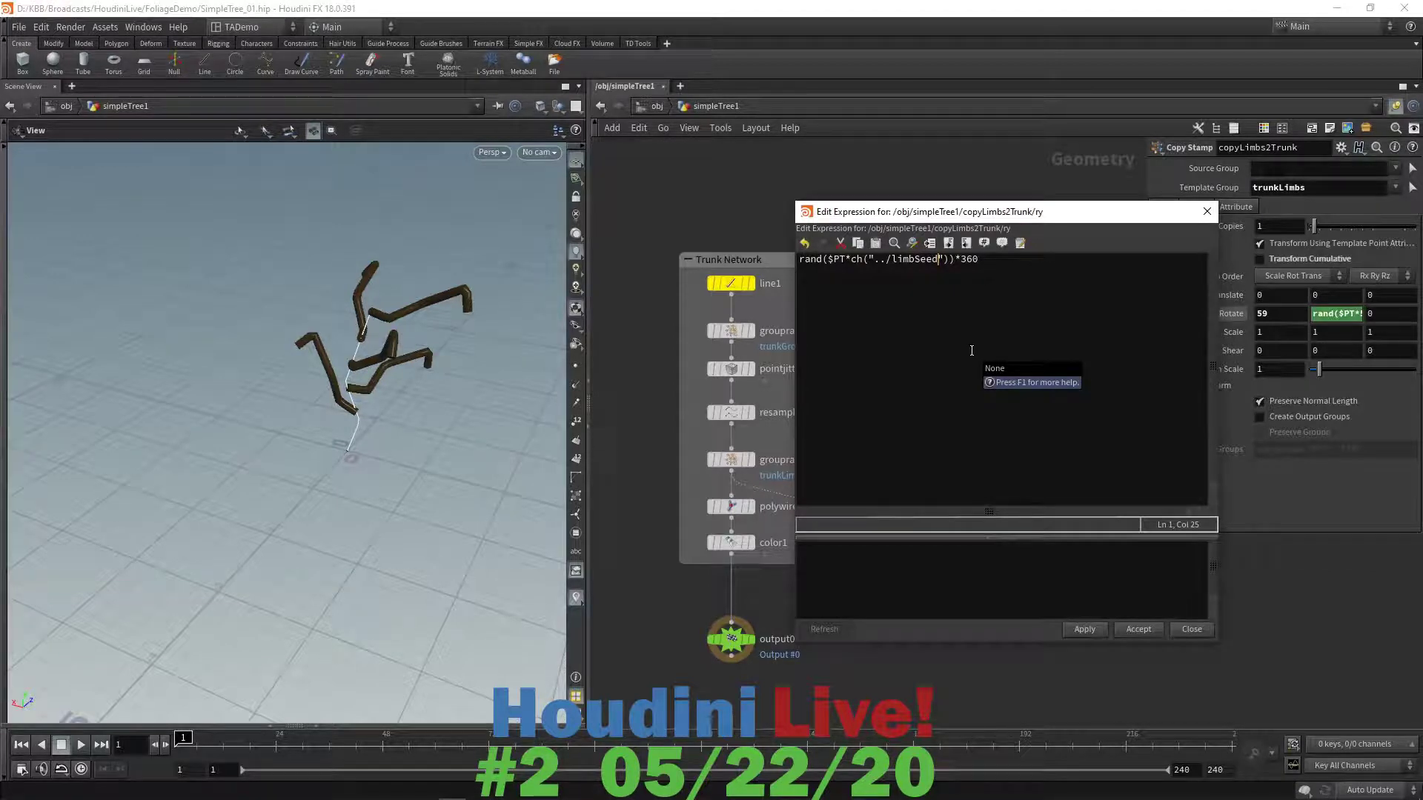
{"action": "left_click", "coordinate": [1068, 628]}
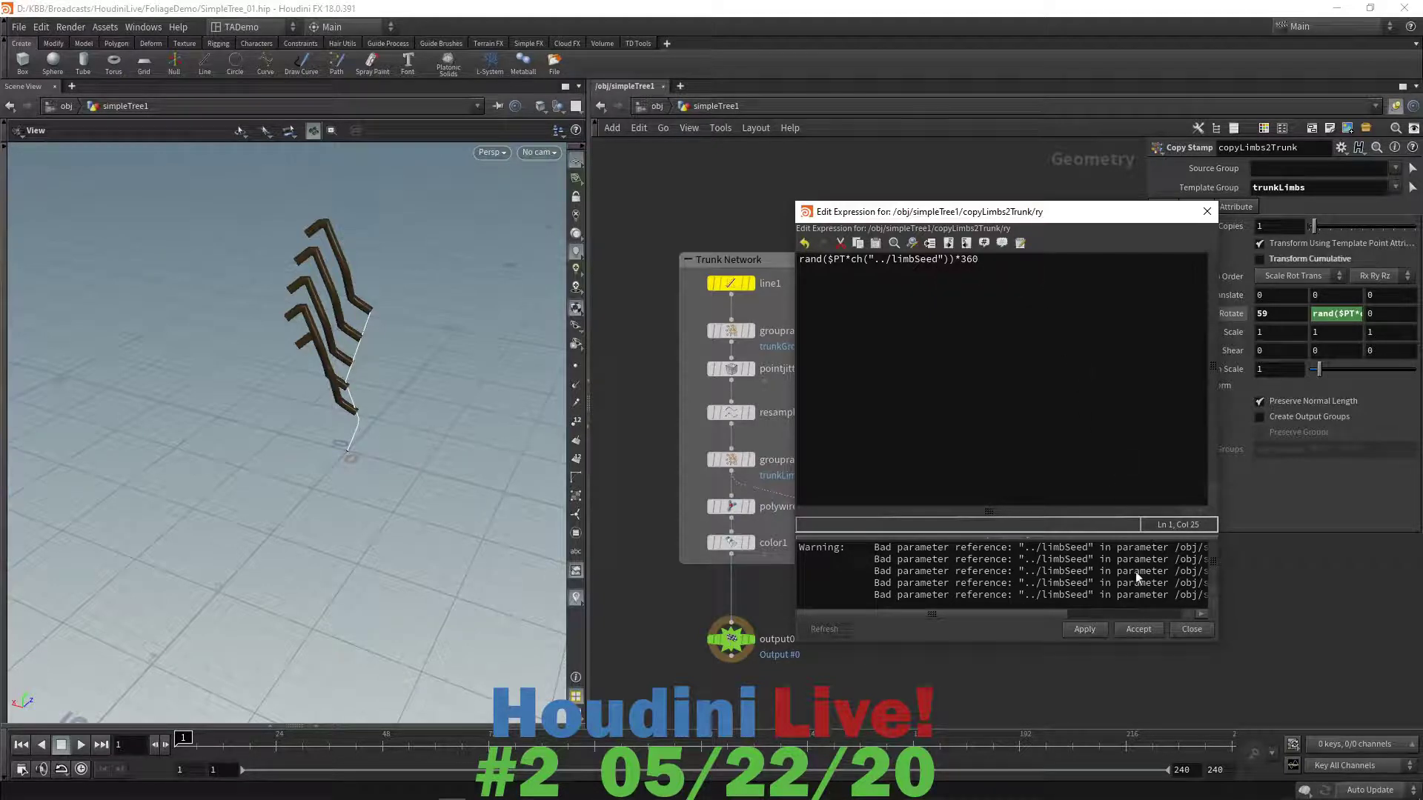
{"action": "left_click", "coordinate": [1128, 630]}
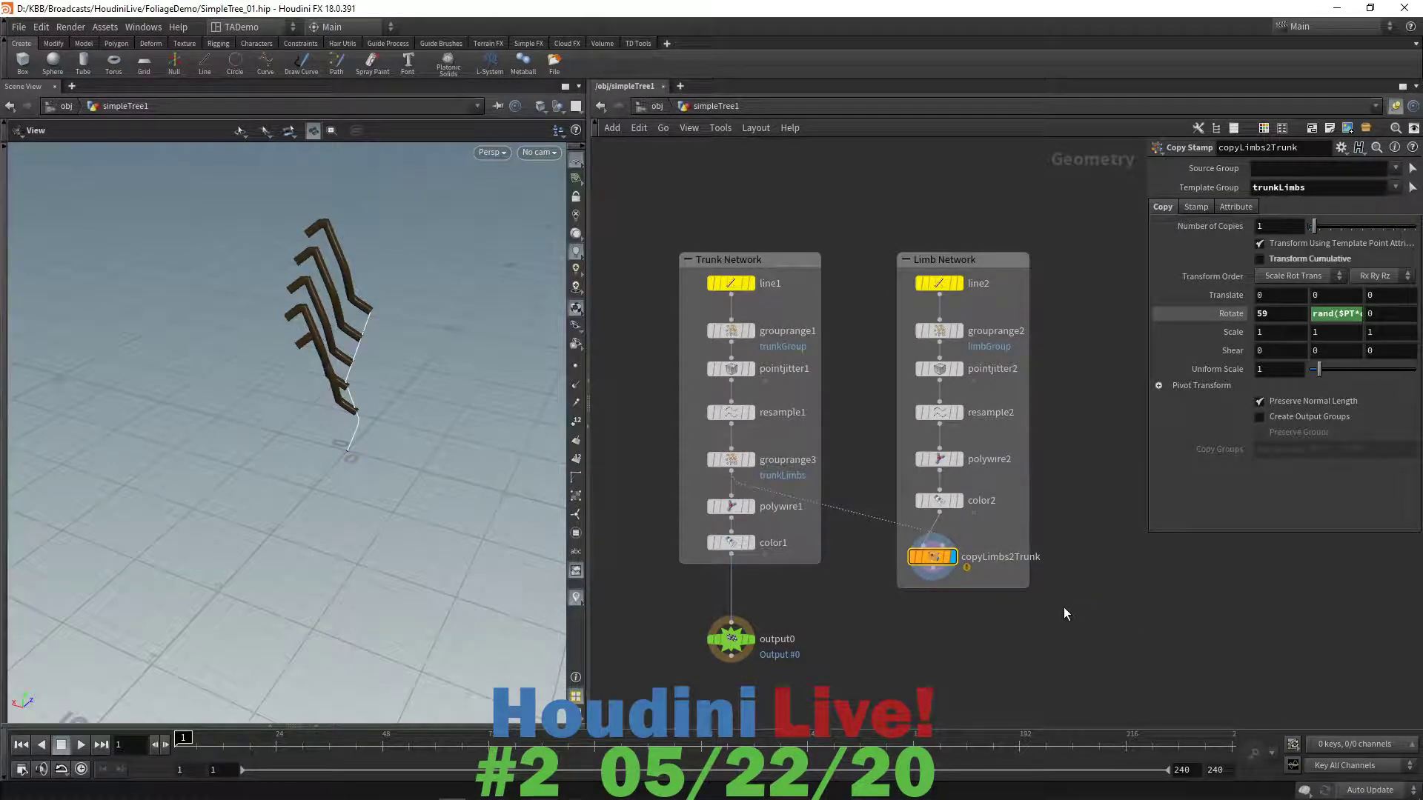
- Add a Float parameter to the Limbs folder in the type properties of the simpleTree1 asset
{"action": "key", "text": "u"}
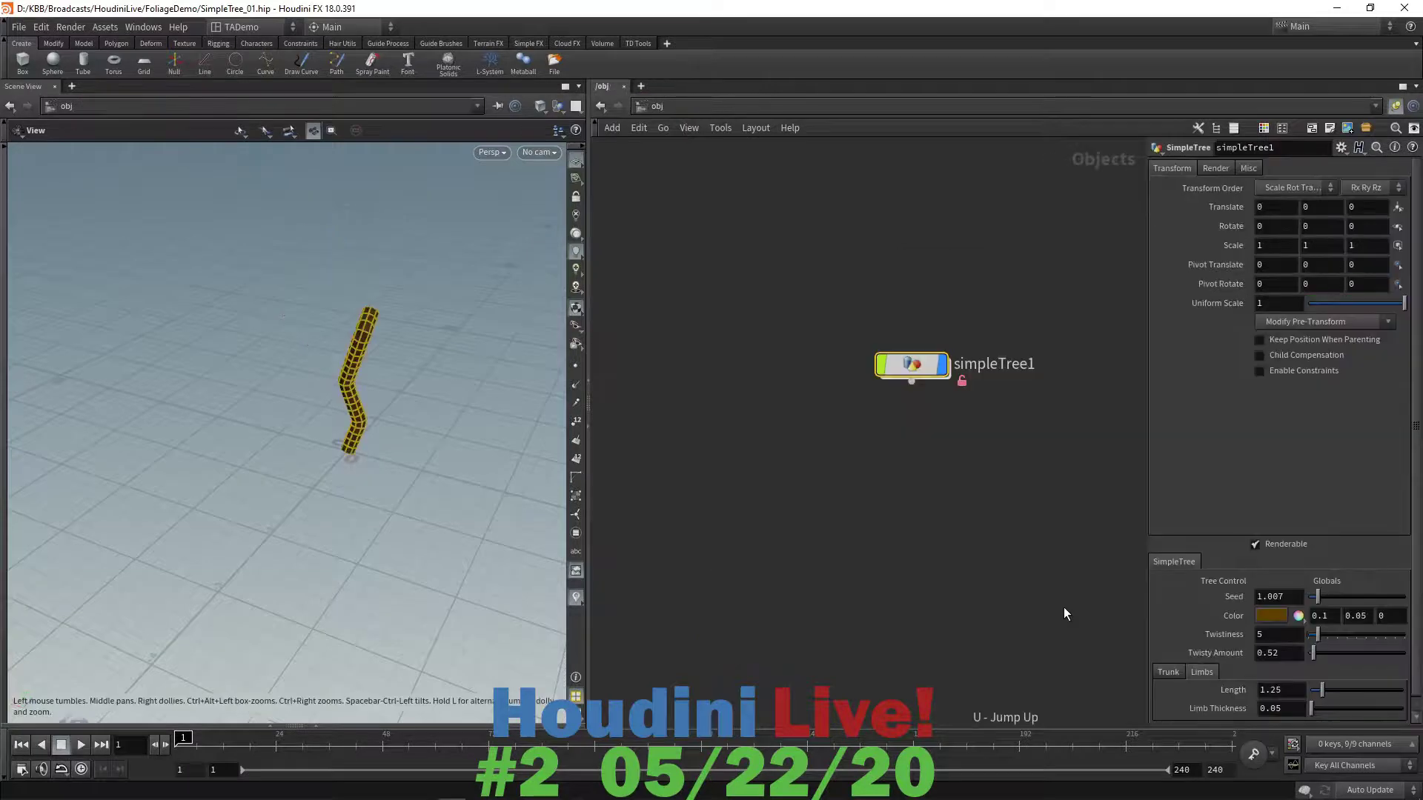
{"action": "right_click", "coordinate": [910, 367]}
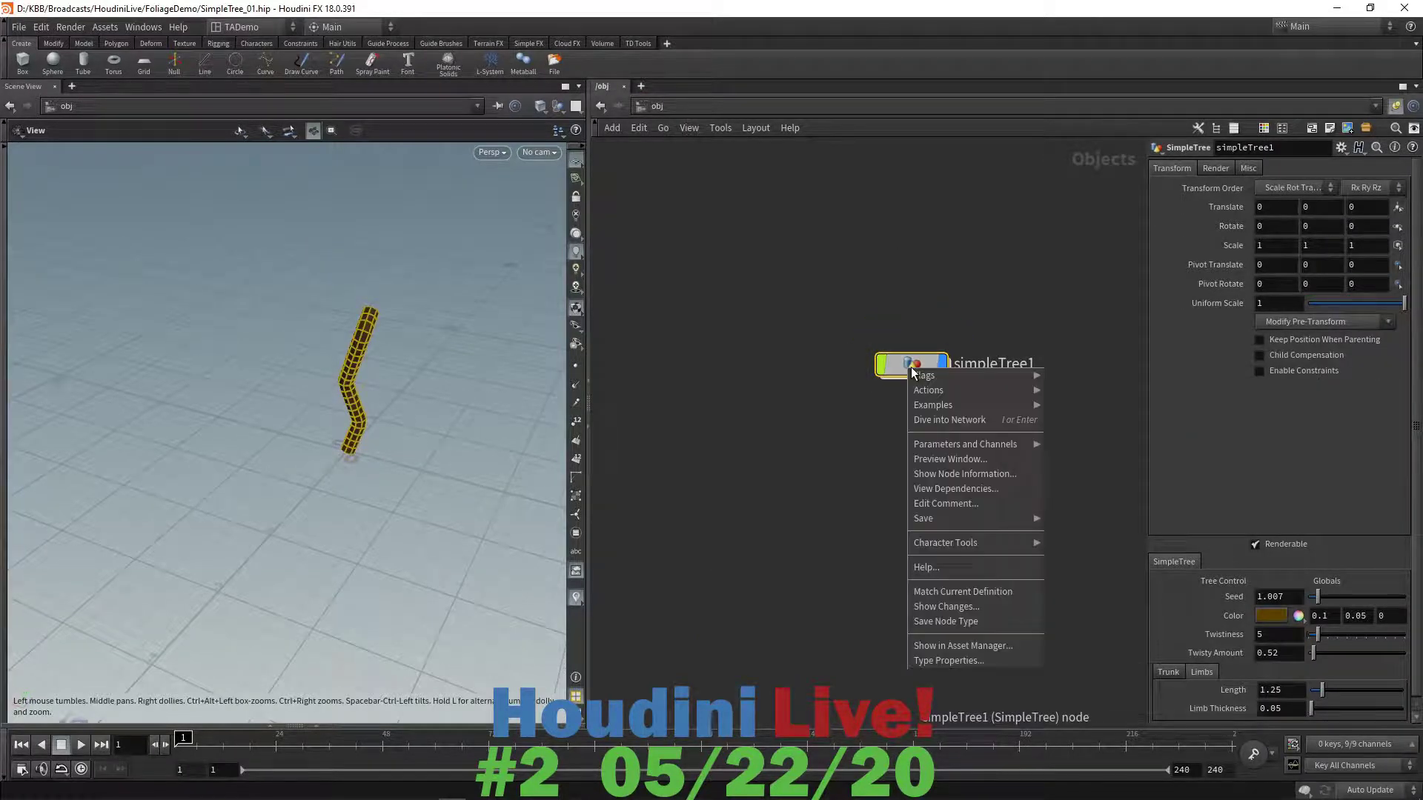
{"action": "left_click", "coordinate": [977, 666]}
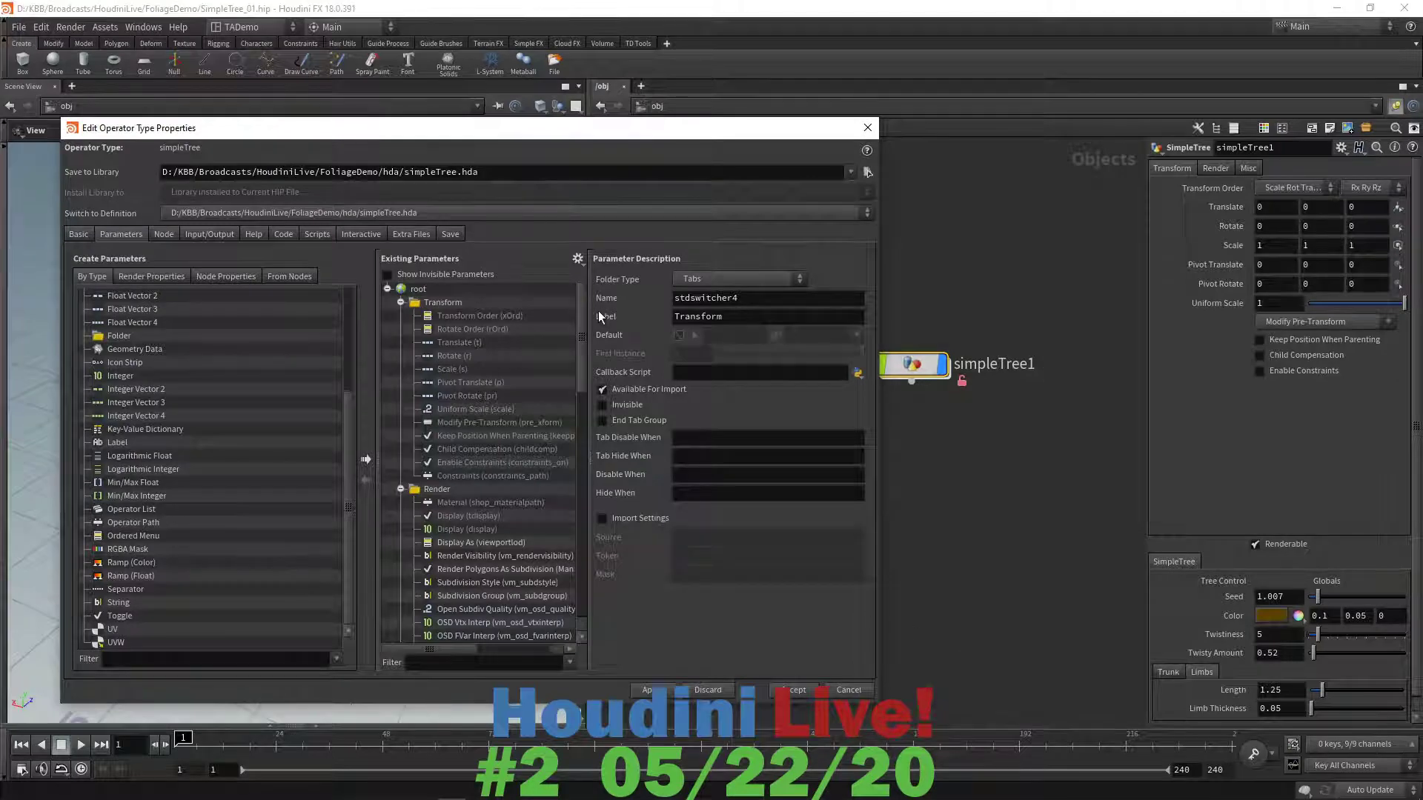
{"action": "scroll", "coordinate": [584, 297], "scroll_direction": "down", "scroll_amount": 15}
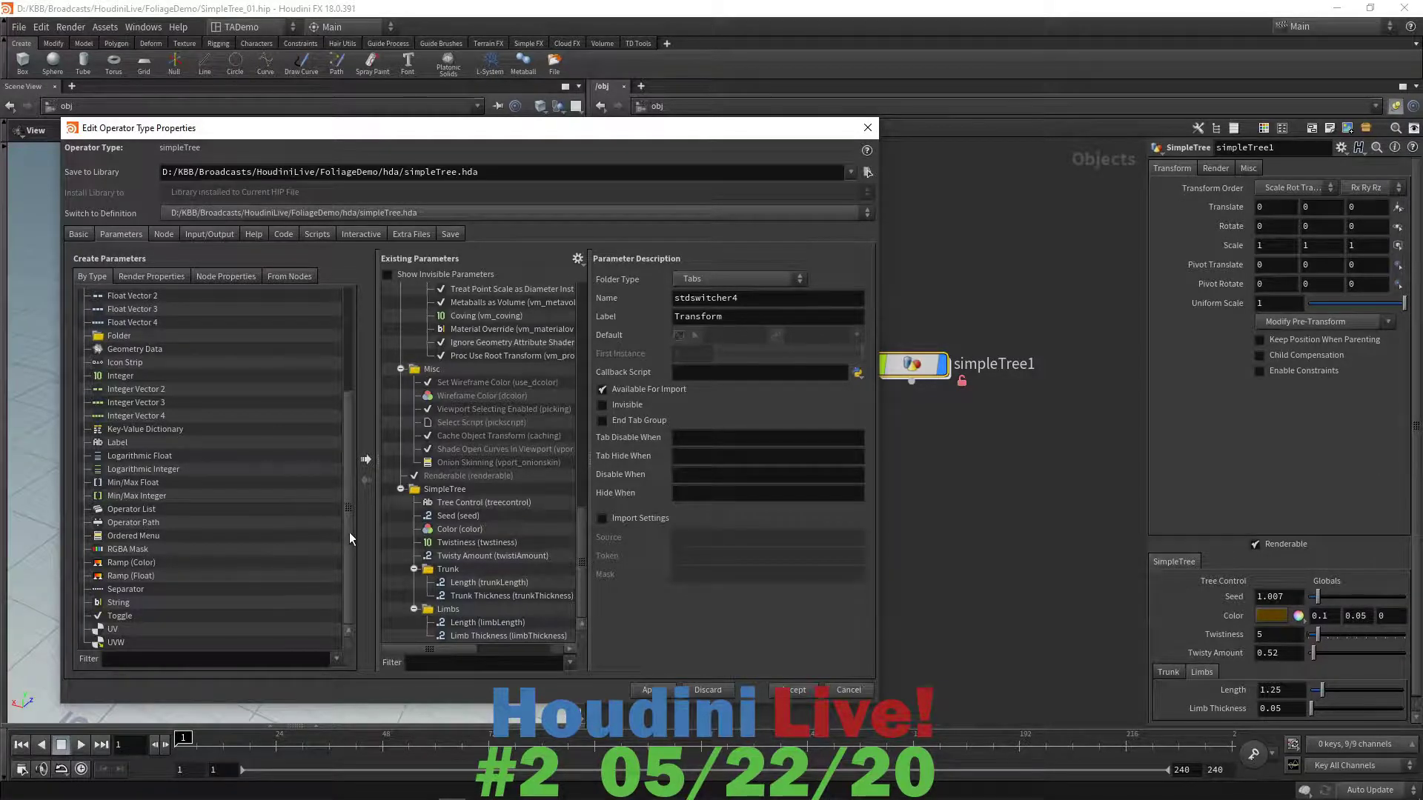
{"action": "scroll", "coordinate": [339, 477], "scroll_direction": "up", "scroll_amount": 3}
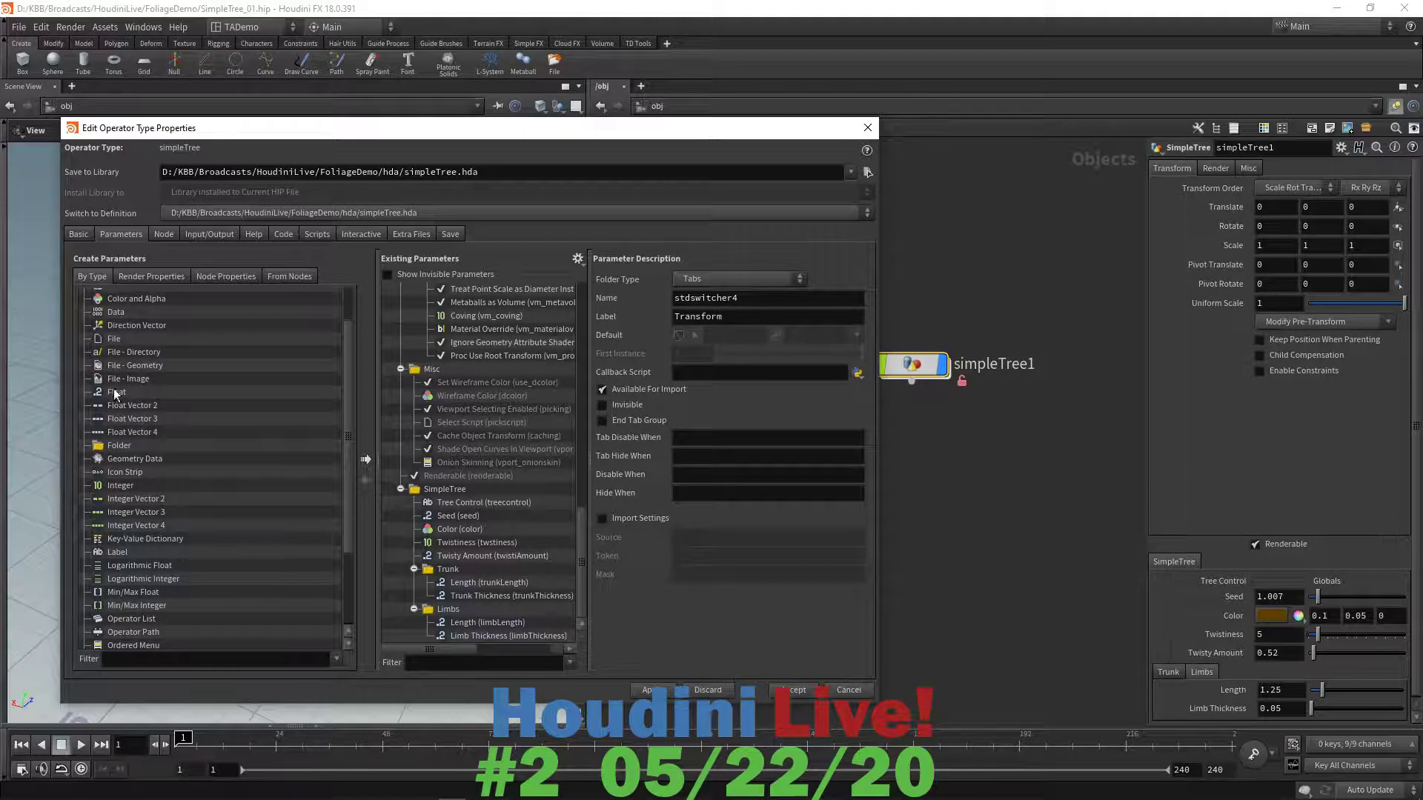
{"action": "left_click_drag", "start_coordinate": [123, 391], "coordinate": [446, 609]}
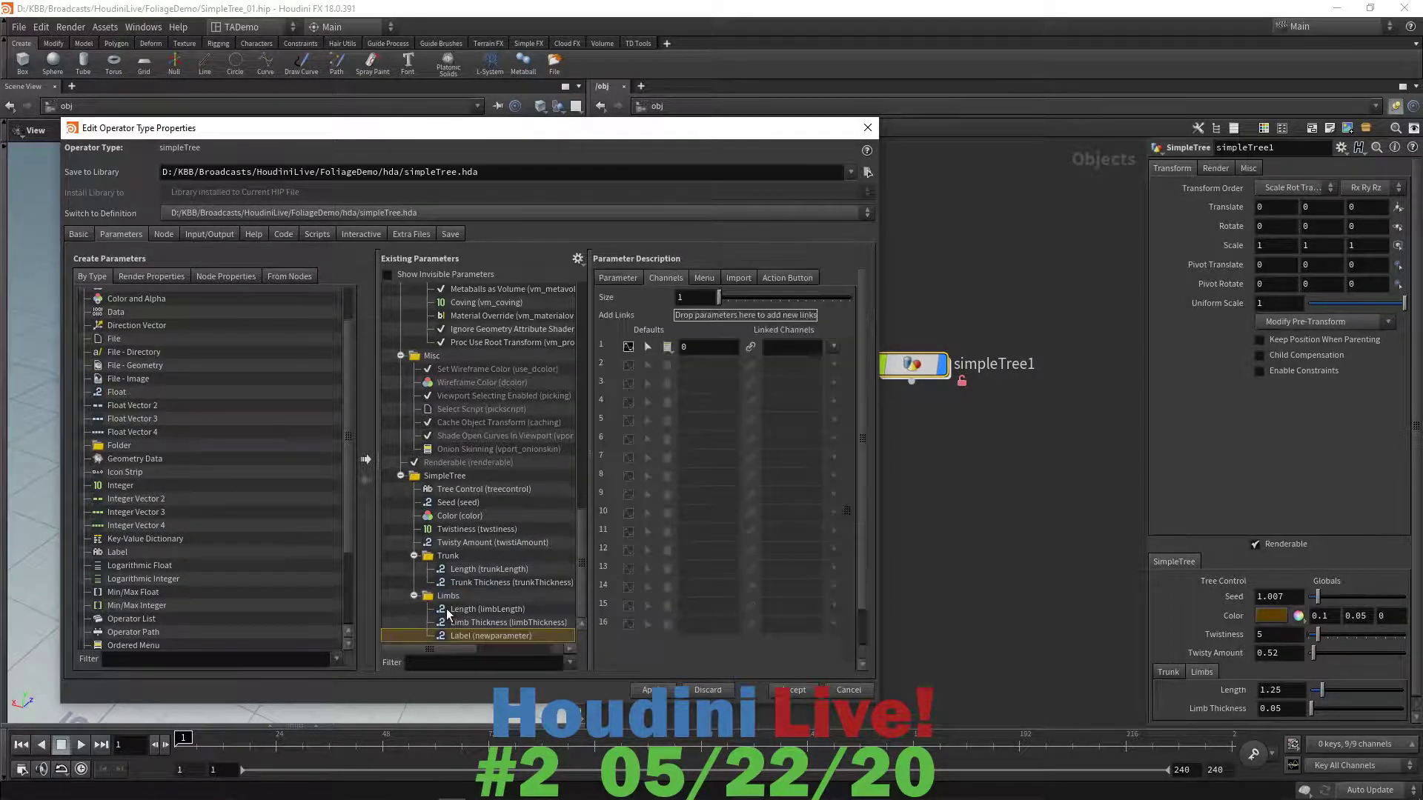
- Name the new Float parameter in the Limbs folder limbSeed and label it Limb Seed
{"action": "left_click", "coordinate": [606, 282]}
{"action": "left_click_drag", "start_coordinate": [741, 297], "coordinate": [667, 318]}
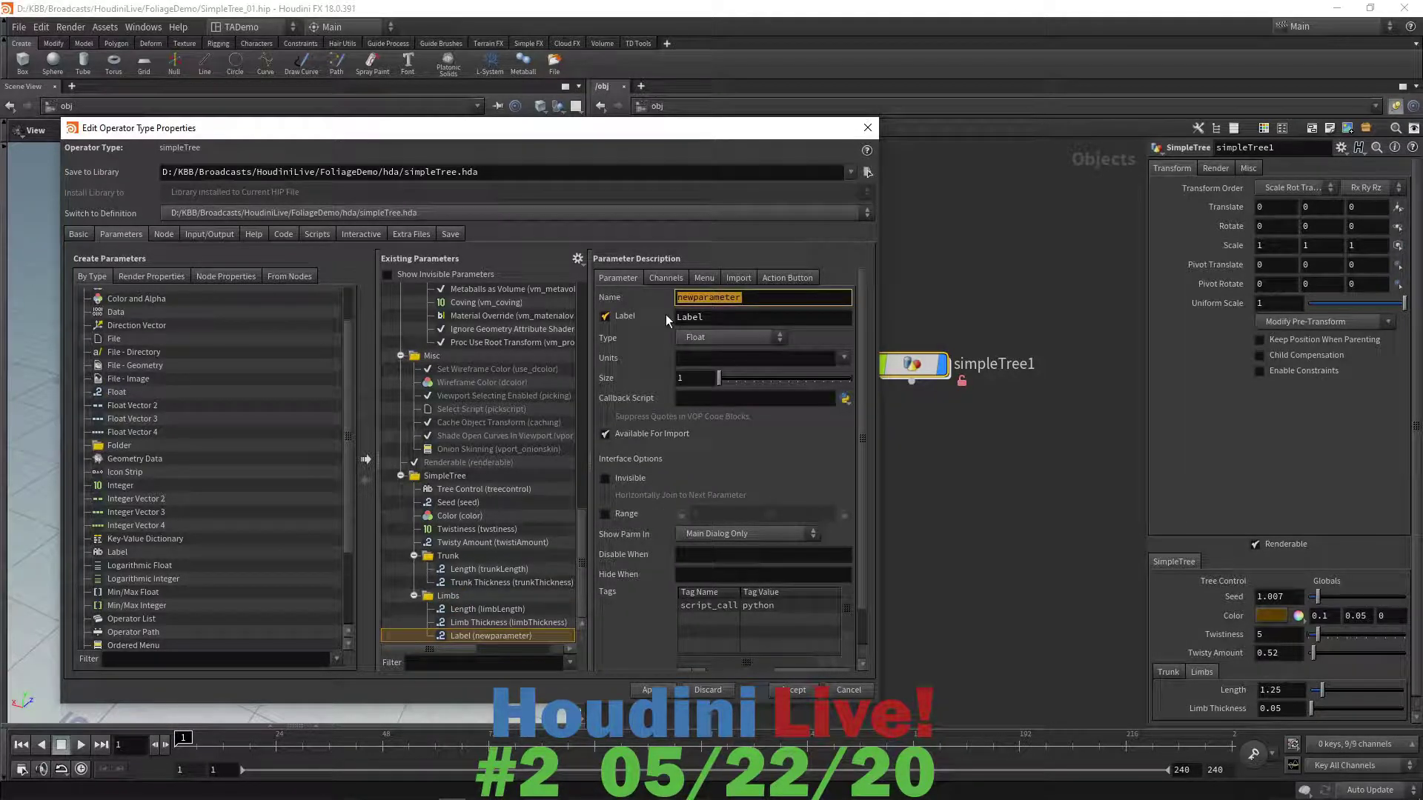
{"action": "type", "text": "linb"}
{"action": "type", "text": "Seed"}
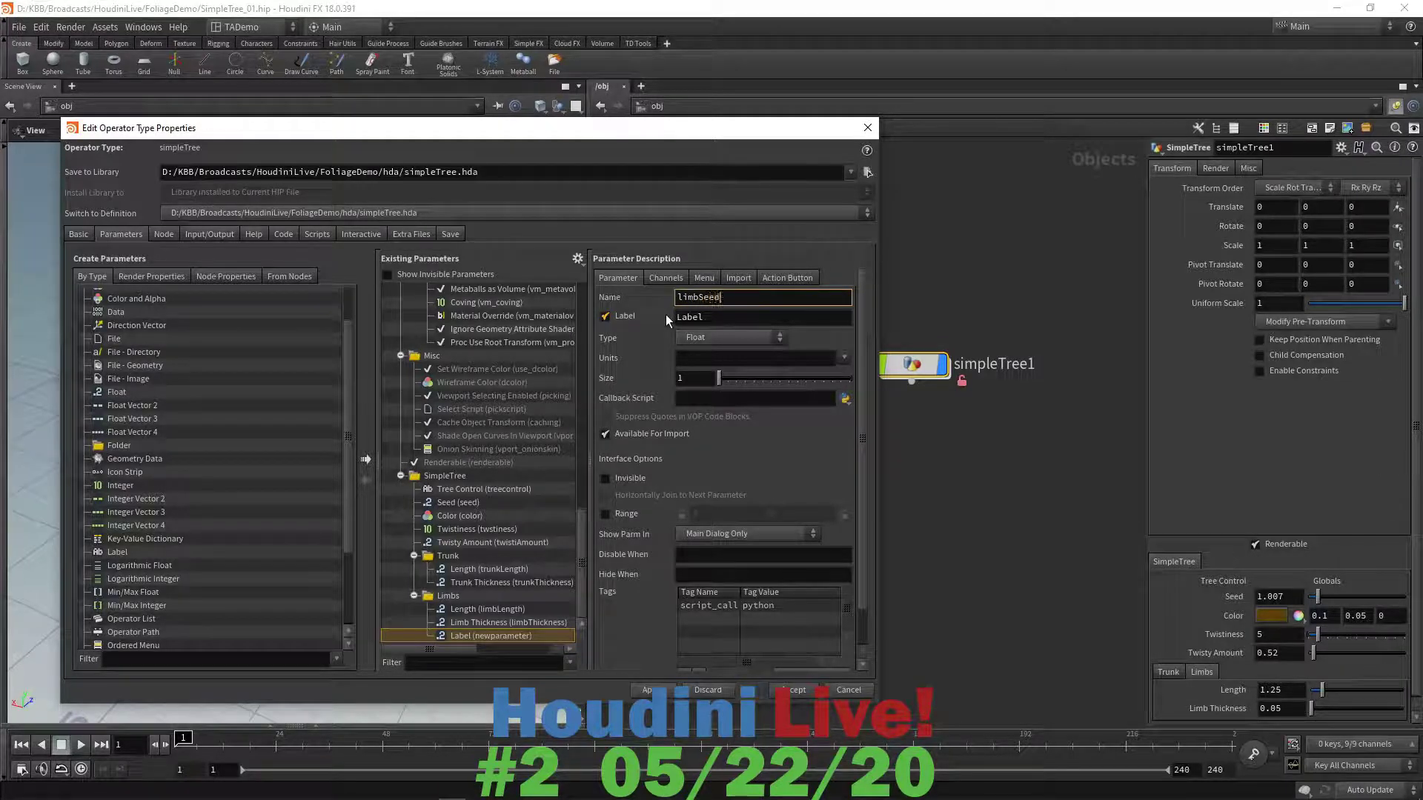
{"action": "left_click_drag", "start_coordinate": [747, 320], "coordinate": [676, 324]}
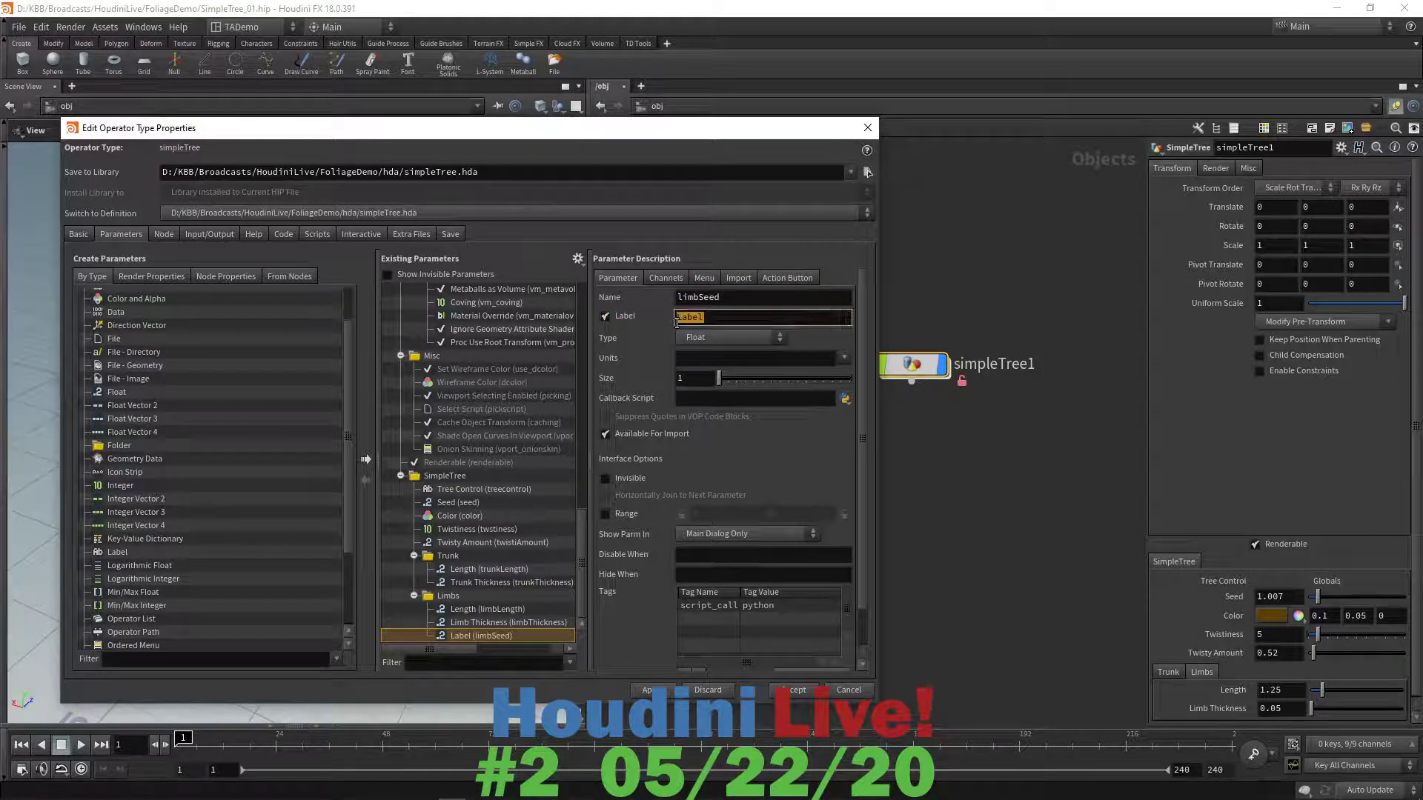
{"action": "type", "text": "Limb Seed"}
{"action": "key", "text": "Return"}
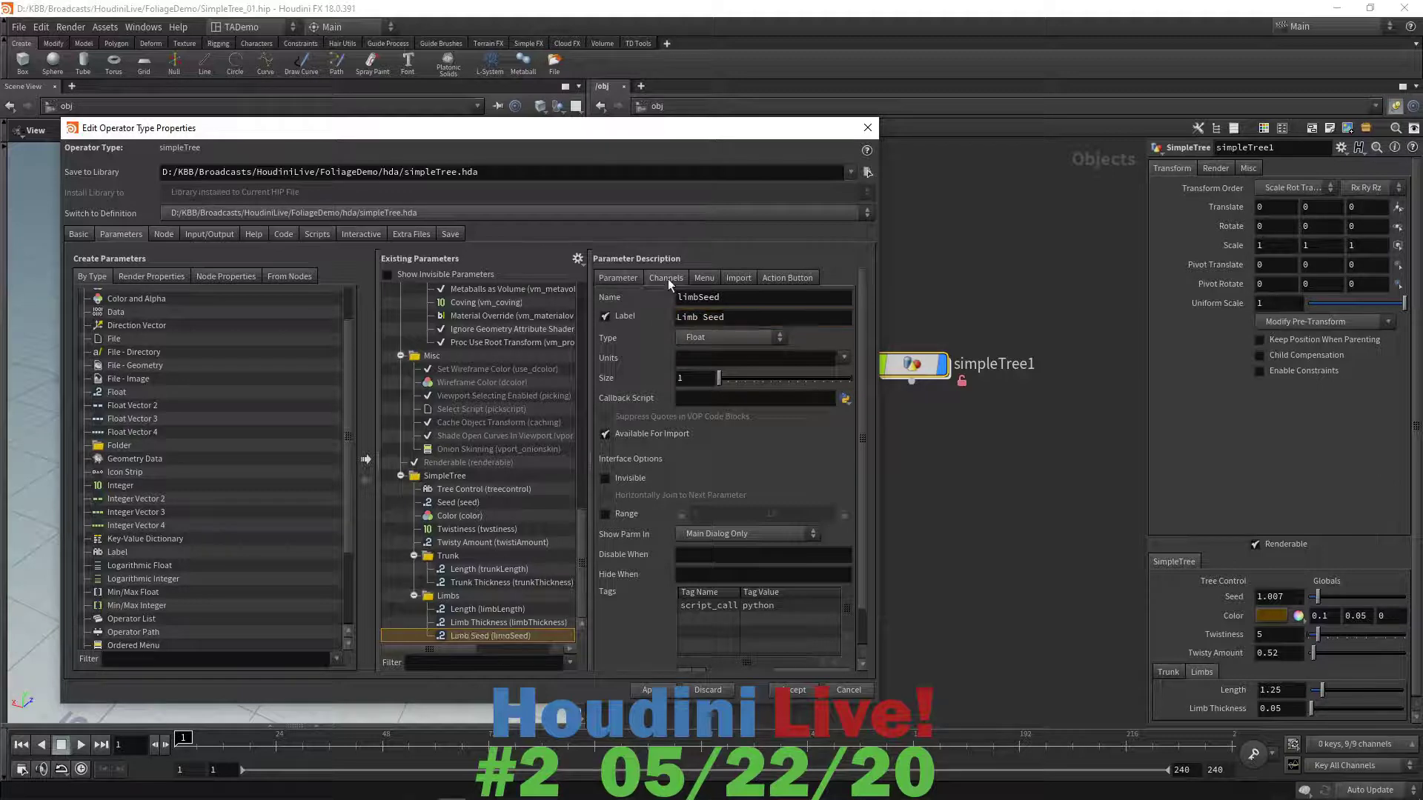
- Set the default value of the Limb Seed parameter to 59.25 and accept the type property changes
{"action": "left_click", "coordinate": [667, 278]}
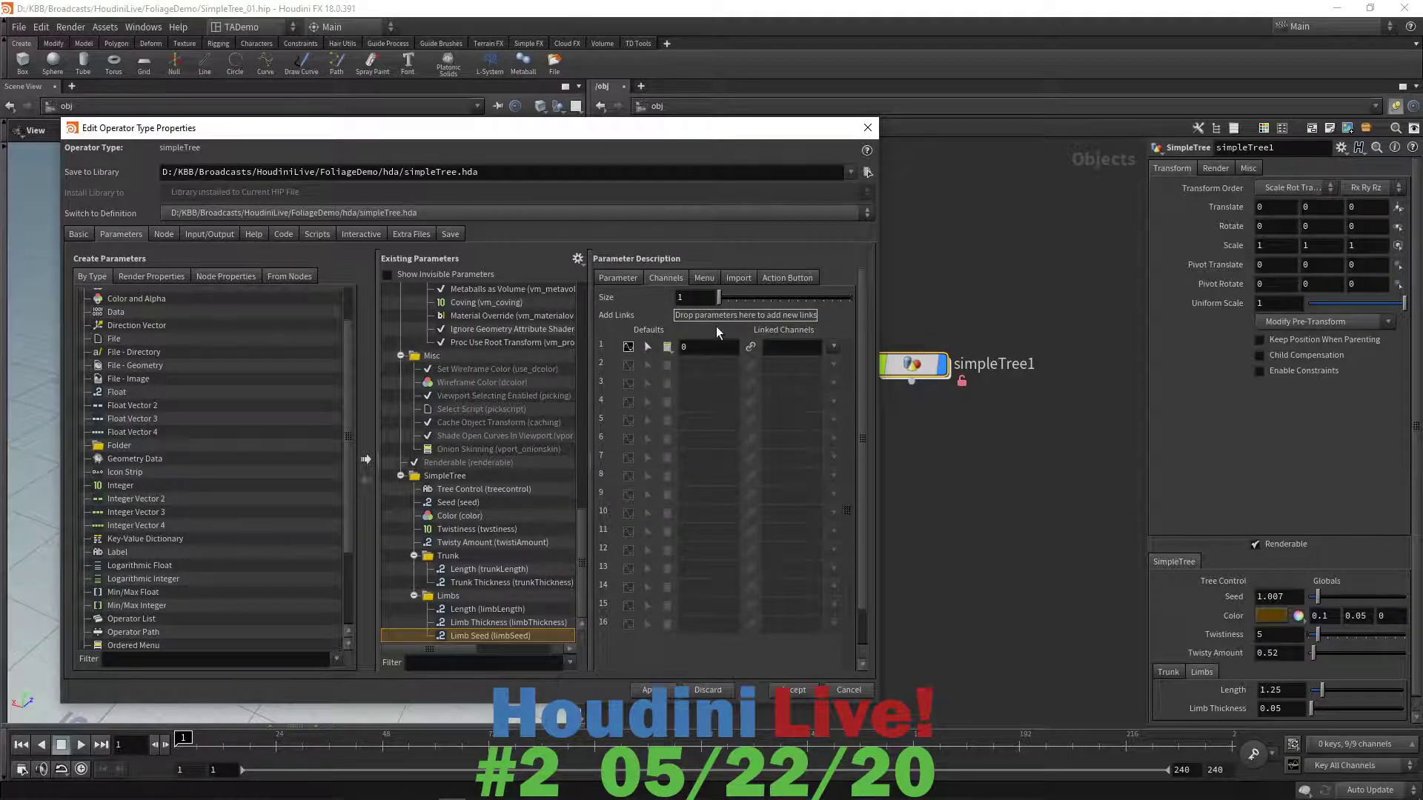
{"action": "left_click", "coordinate": [717, 347]}
{"action": "type", "text": "59.25"}
{"action": "left_click", "coordinate": [621, 279]}
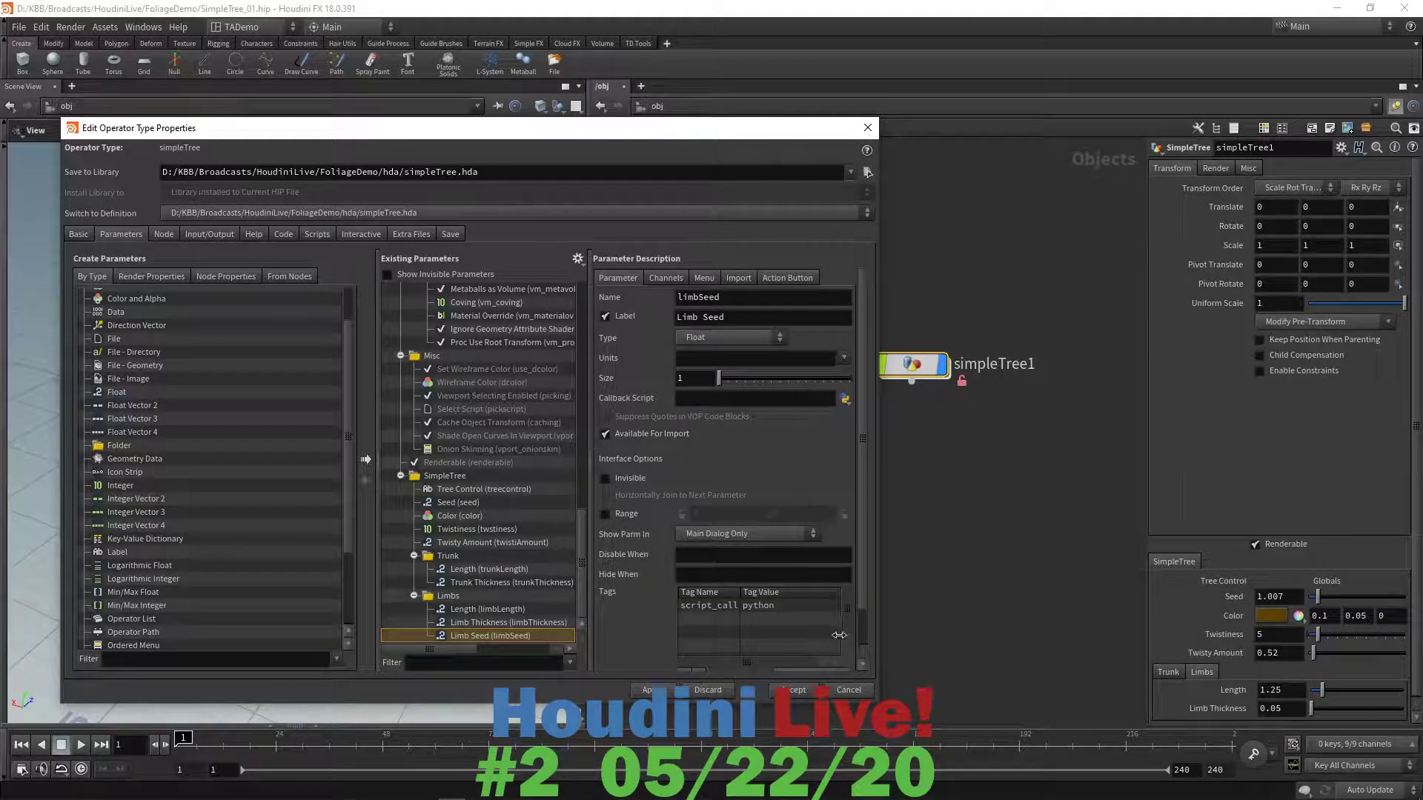
{"action": "left_click", "coordinate": [792, 691]}
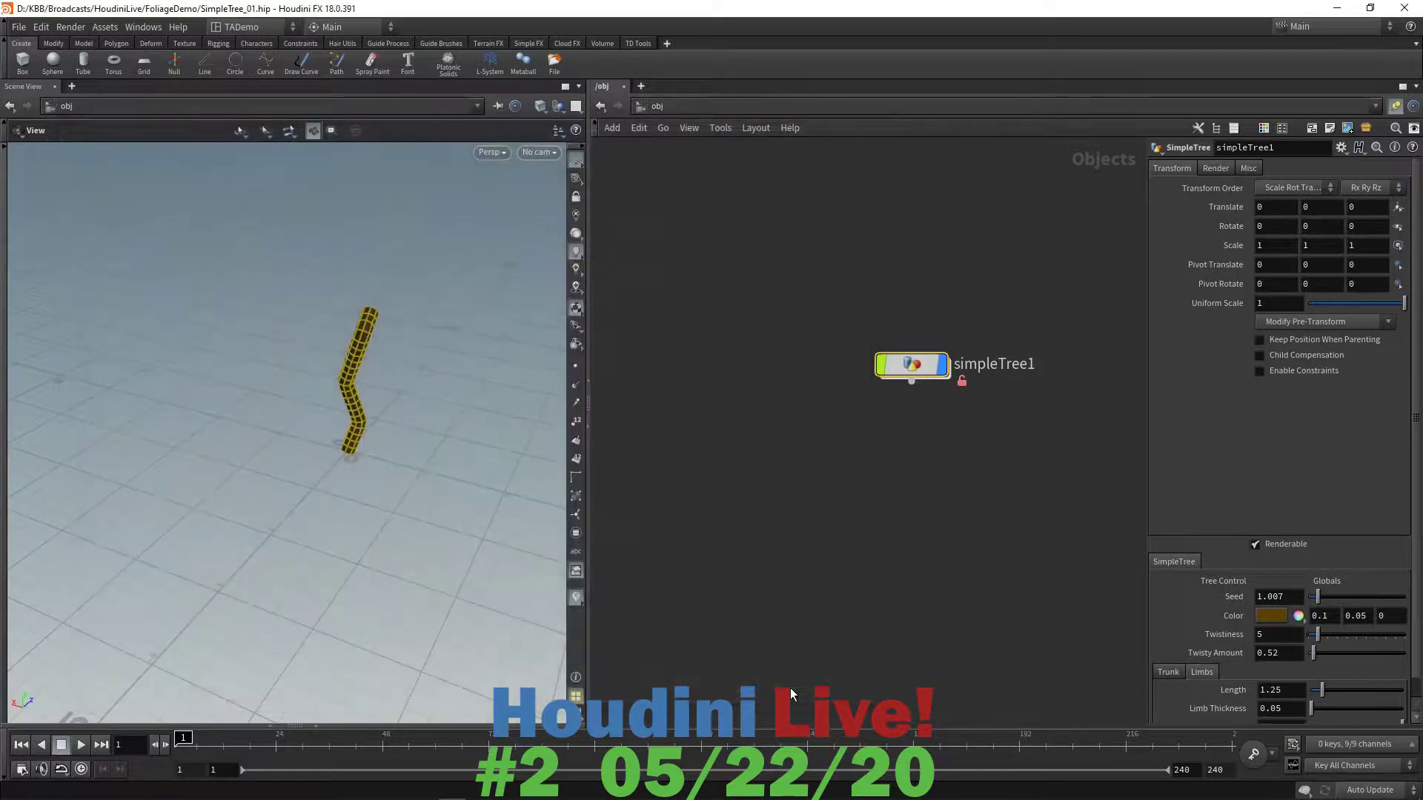
- Inside simpleTree1, add a Merge node below the networks and wire color1 and copyLimbs2Trunk into it
{"action": "double_click", "coordinate": [908, 374]}
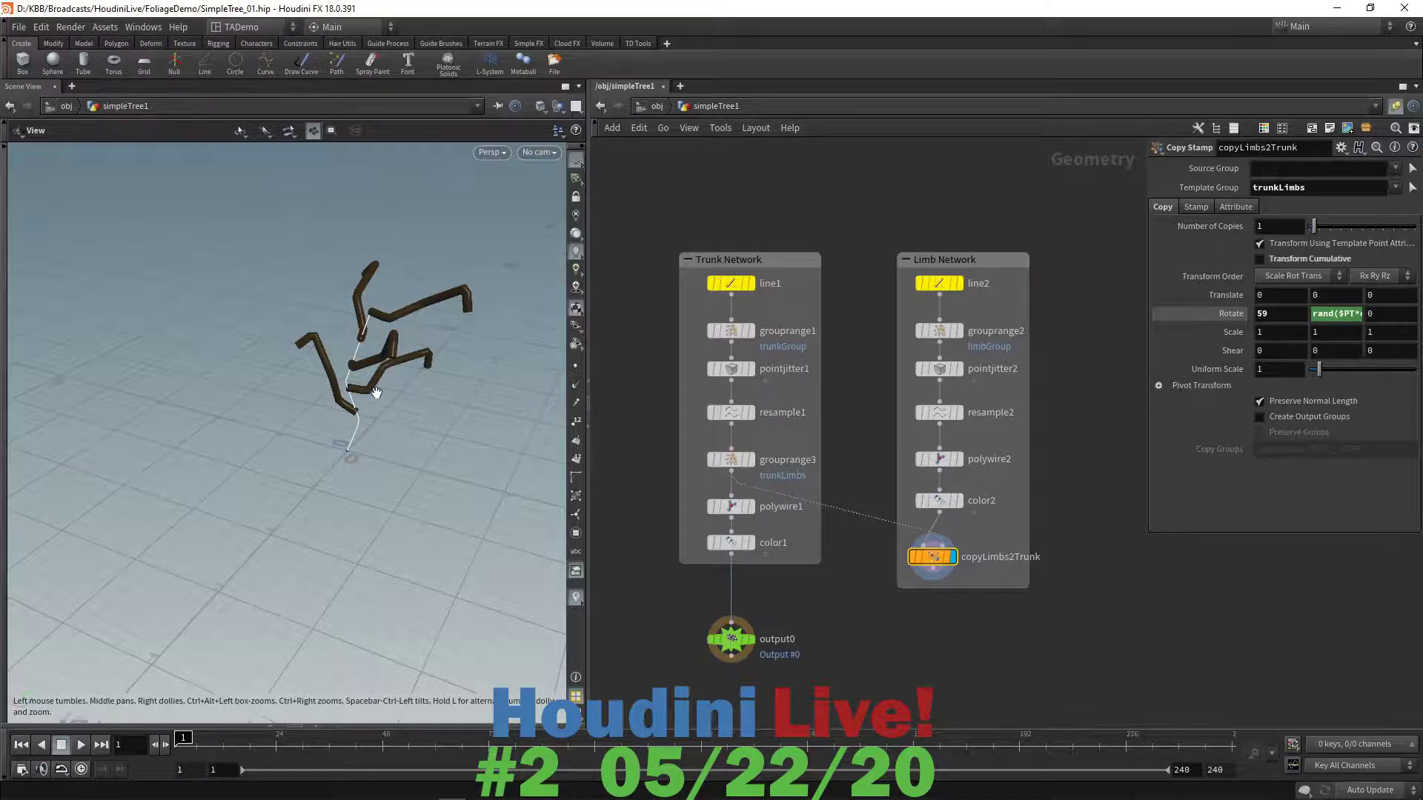
{"action": "mouse_move", "coordinate": [419, 422]}
{"action": "left_mouse_down"}
{"action": "mouse_move", "coordinate": [330, 444]}
{"action": "mouse_move", "coordinate": [308, 371]}
{"action": "mouse_move", "coordinate": [409, 358]}
{"action": "mouse_move", "coordinate": [474, 392]}
{"action": "mouse_move", "coordinate": [438, 415]}
{"action": "left_mouse_up"}
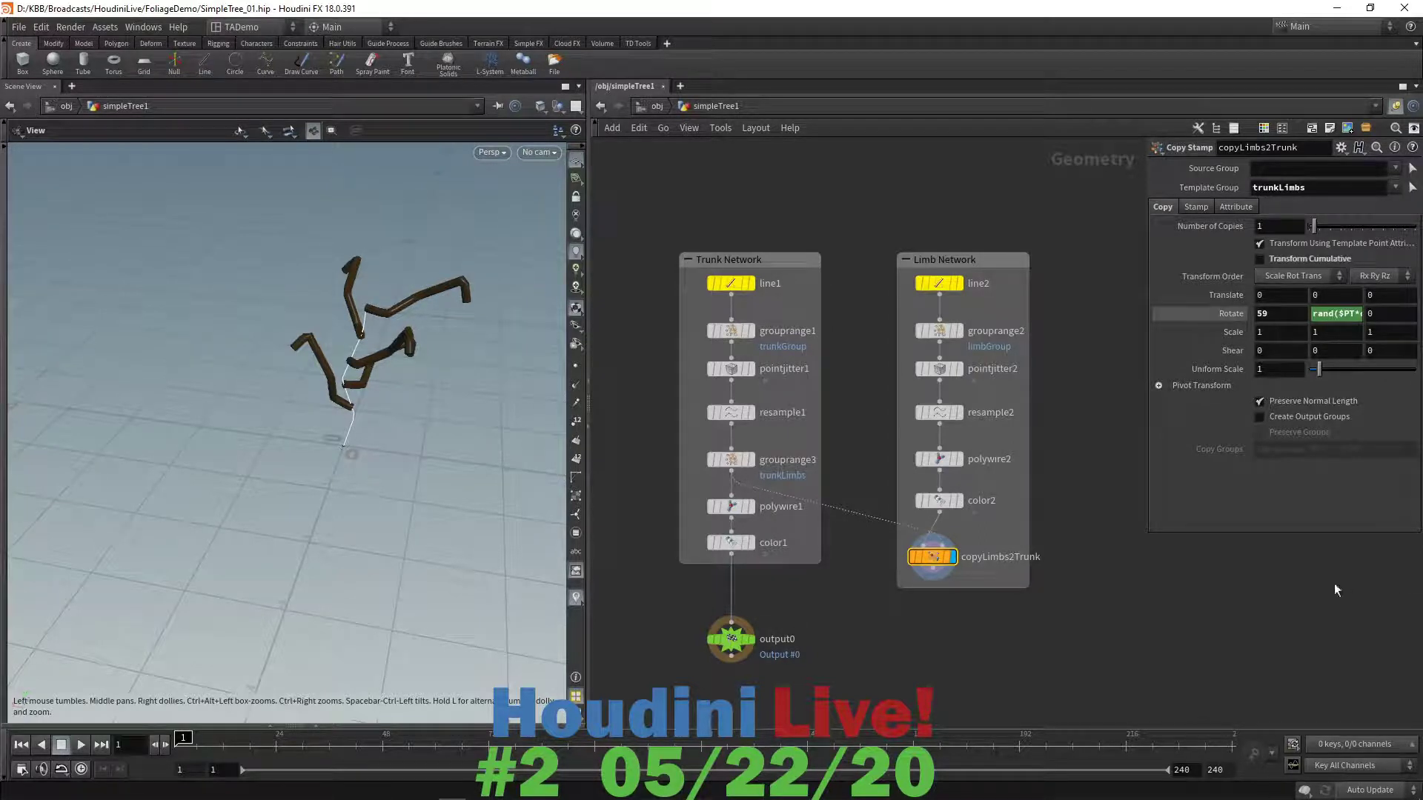
{"action": "left_click_drag", "start_coordinate": [734, 644], "coordinate": [724, 697]}
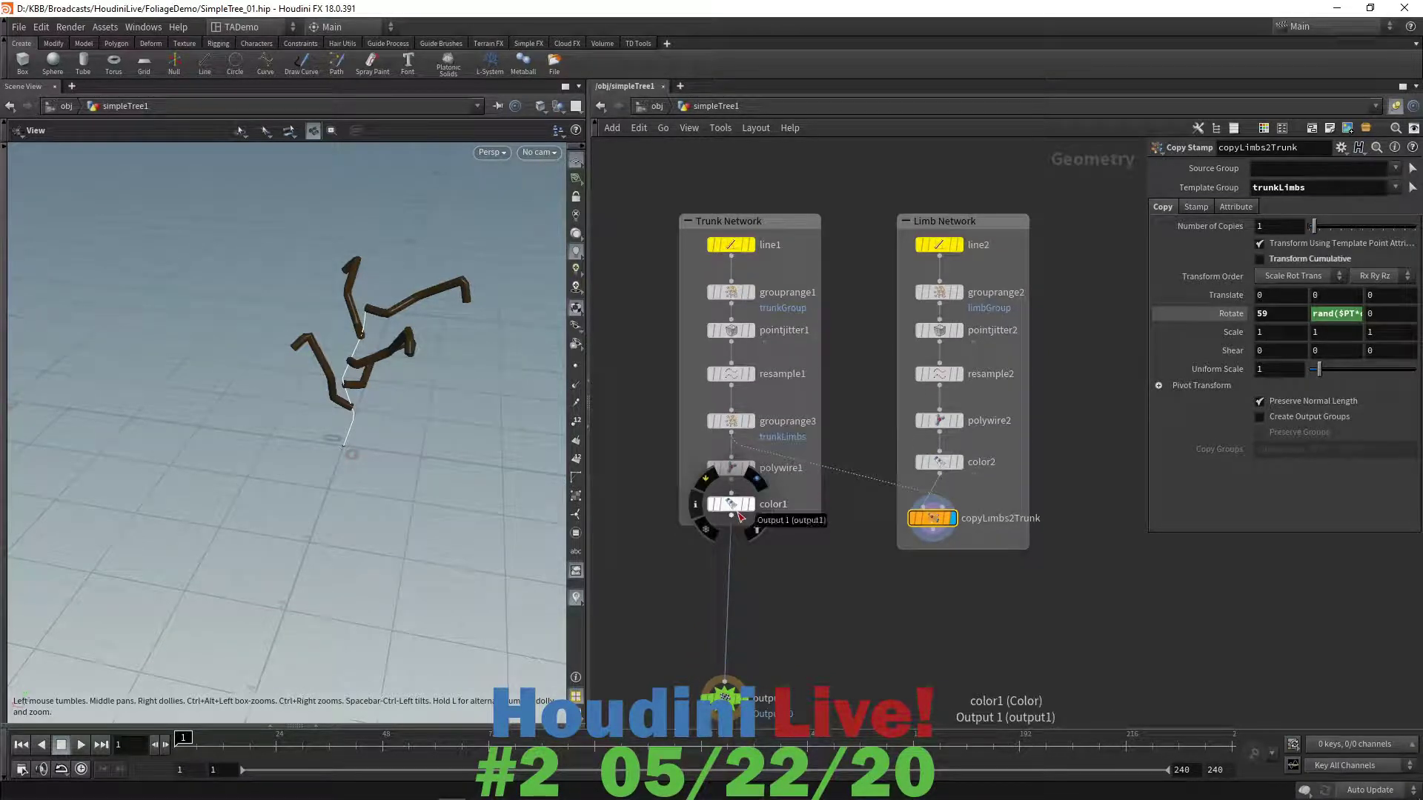
{"action": "left_click", "coordinate": [733, 519]}
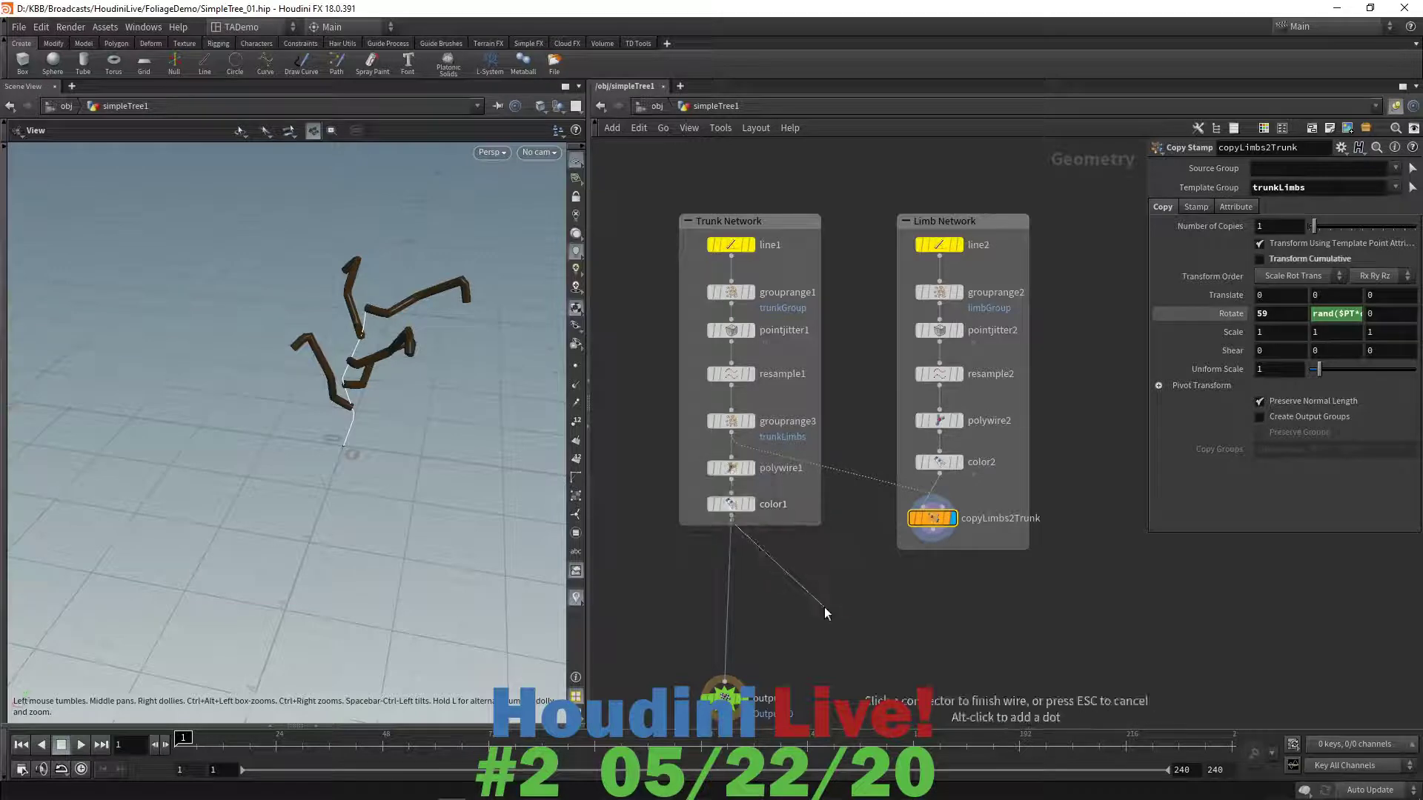
{"action": "key", "text": "Tab"}
{"action": "type", "text": "merge"}
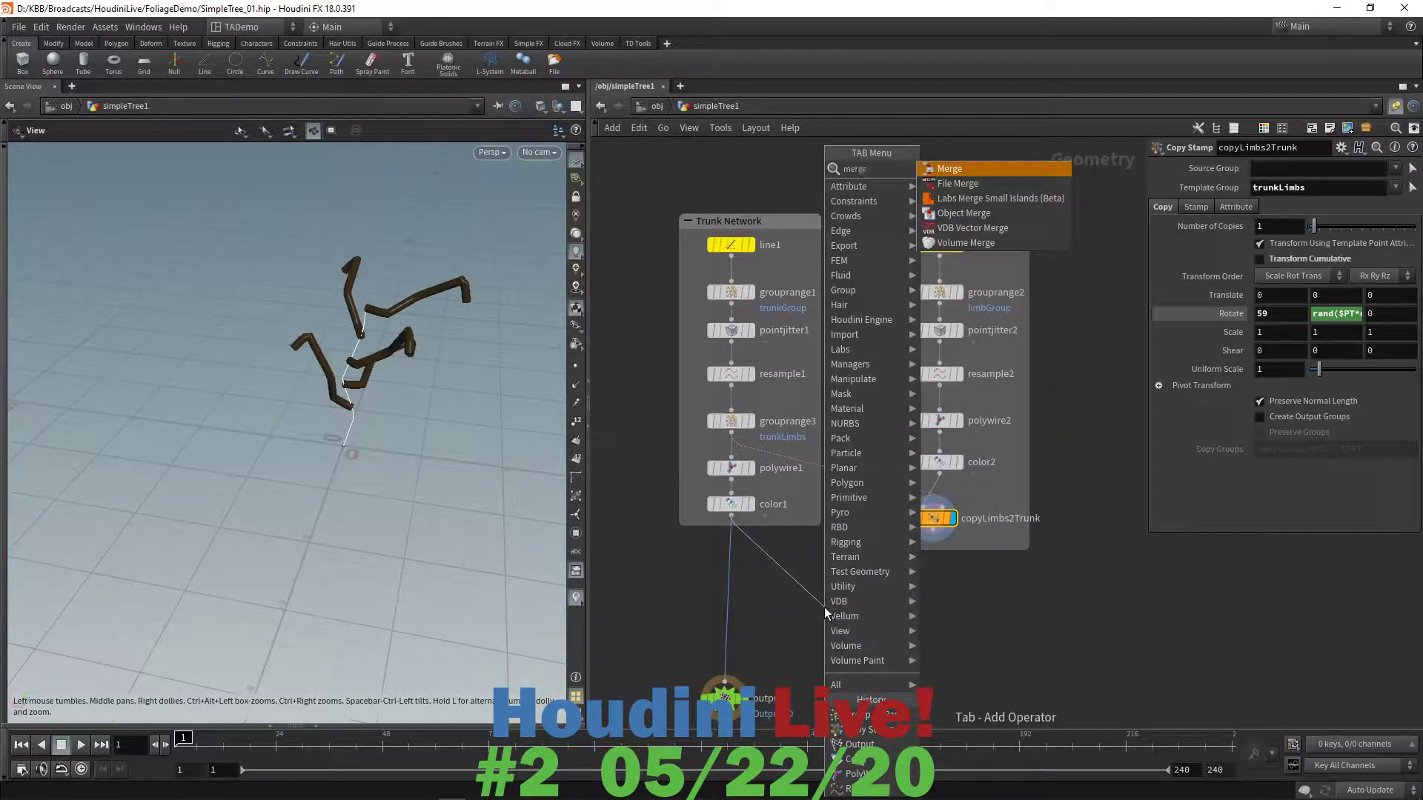
{"action": "left_click", "coordinate": [945, 171]}
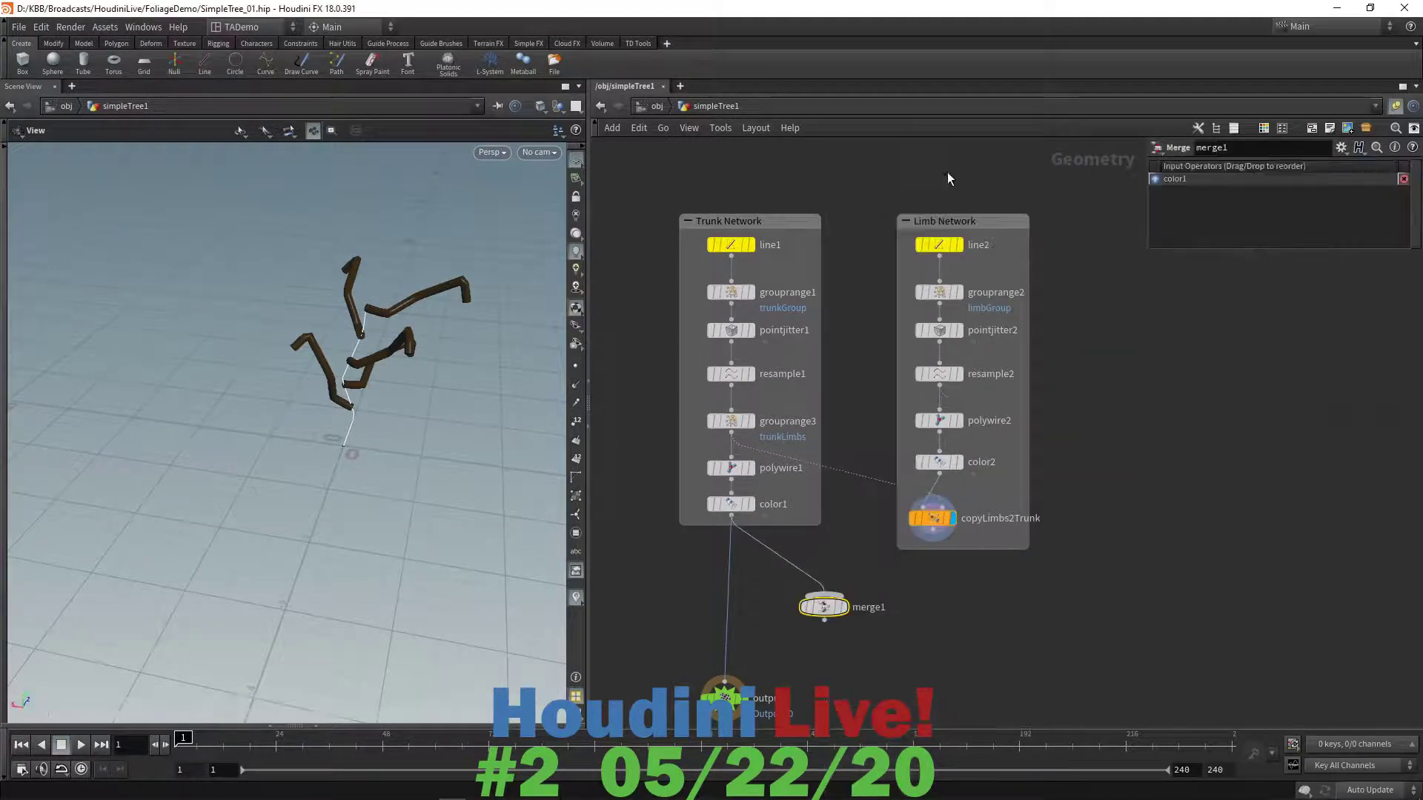
{"action": "left_click_drag", "start_coordinate": [824, 615], "coordinate": [787, 621]}
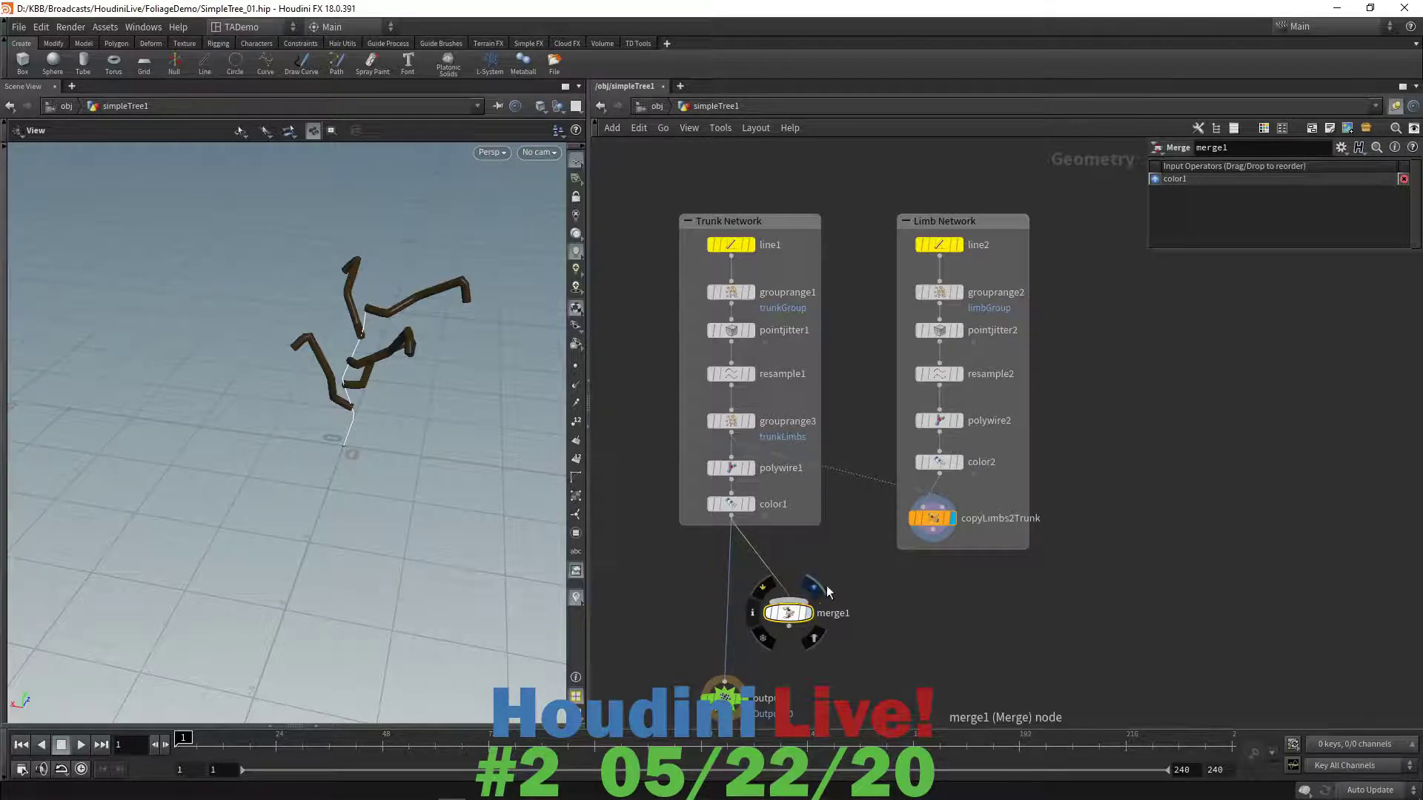
{"action": "left_click", "coordinate": [926, 538]}
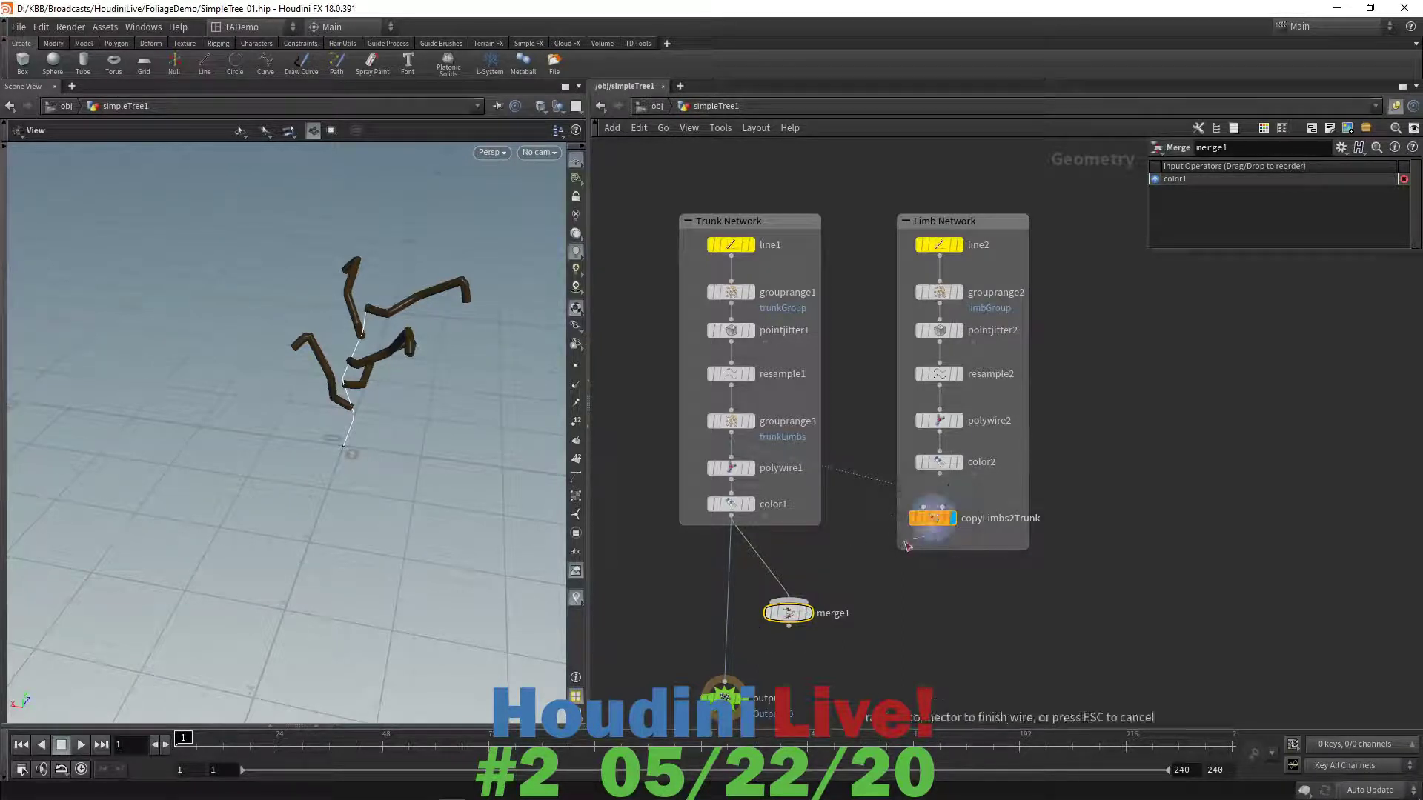
{"action": "left_click", "coordinate": [825, 590]}
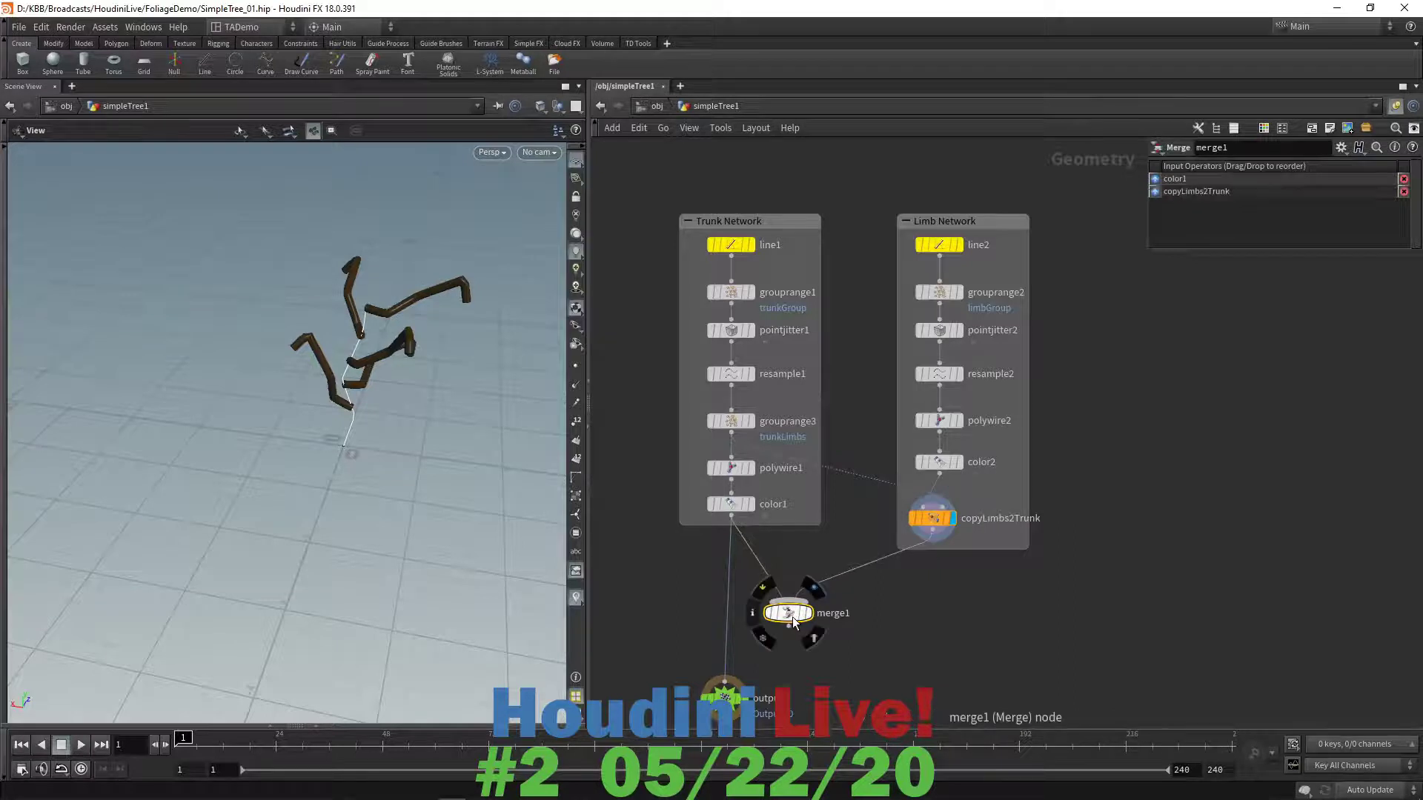
- Insert the merge node between color1 and output0 with output0 displayed, and rewire copyLimbs2Trunk into the merge
{"action": "left_click_drag", "start_coordinate": [793, 622], "coordinate": [732, 604]}
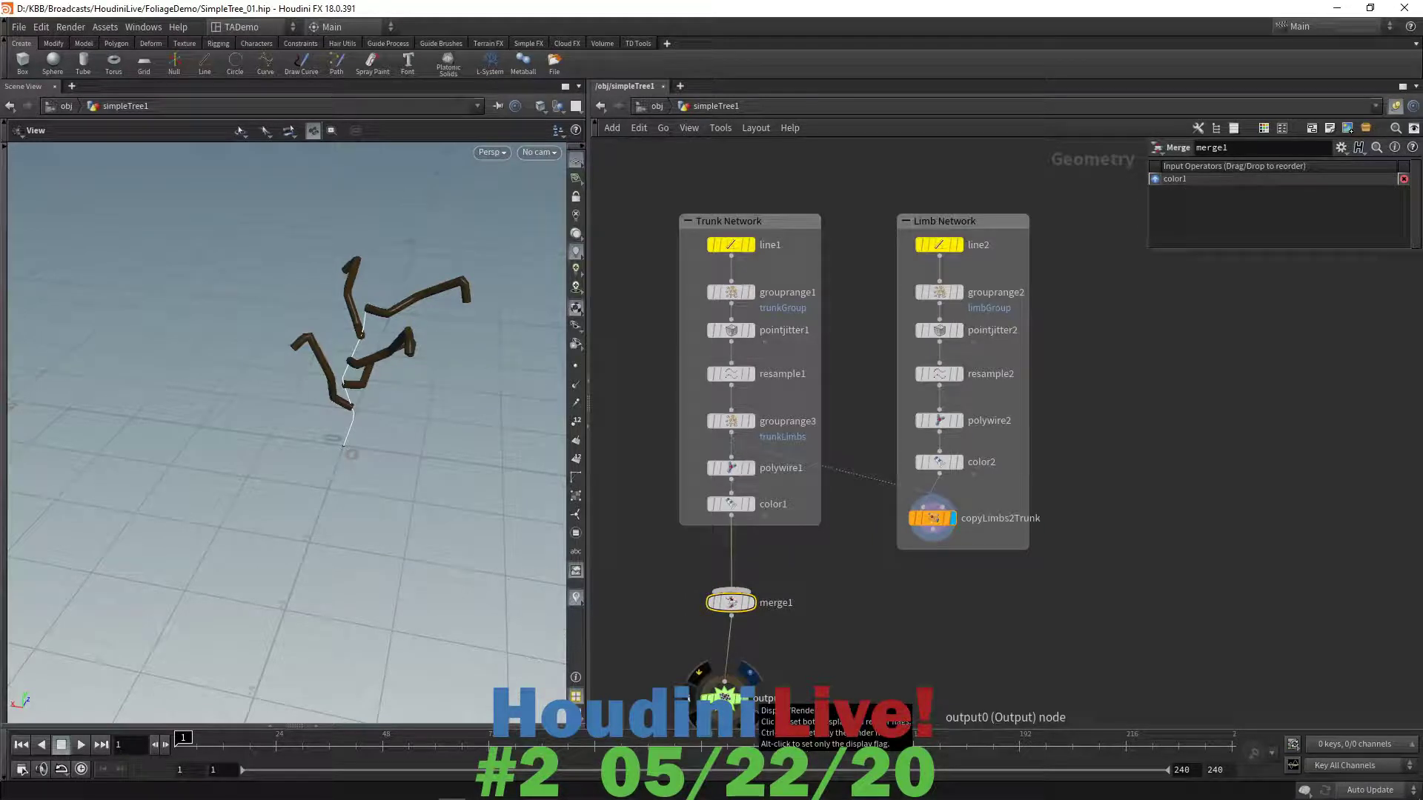
{"action": "left_click", "coordinate": [750, 673]}
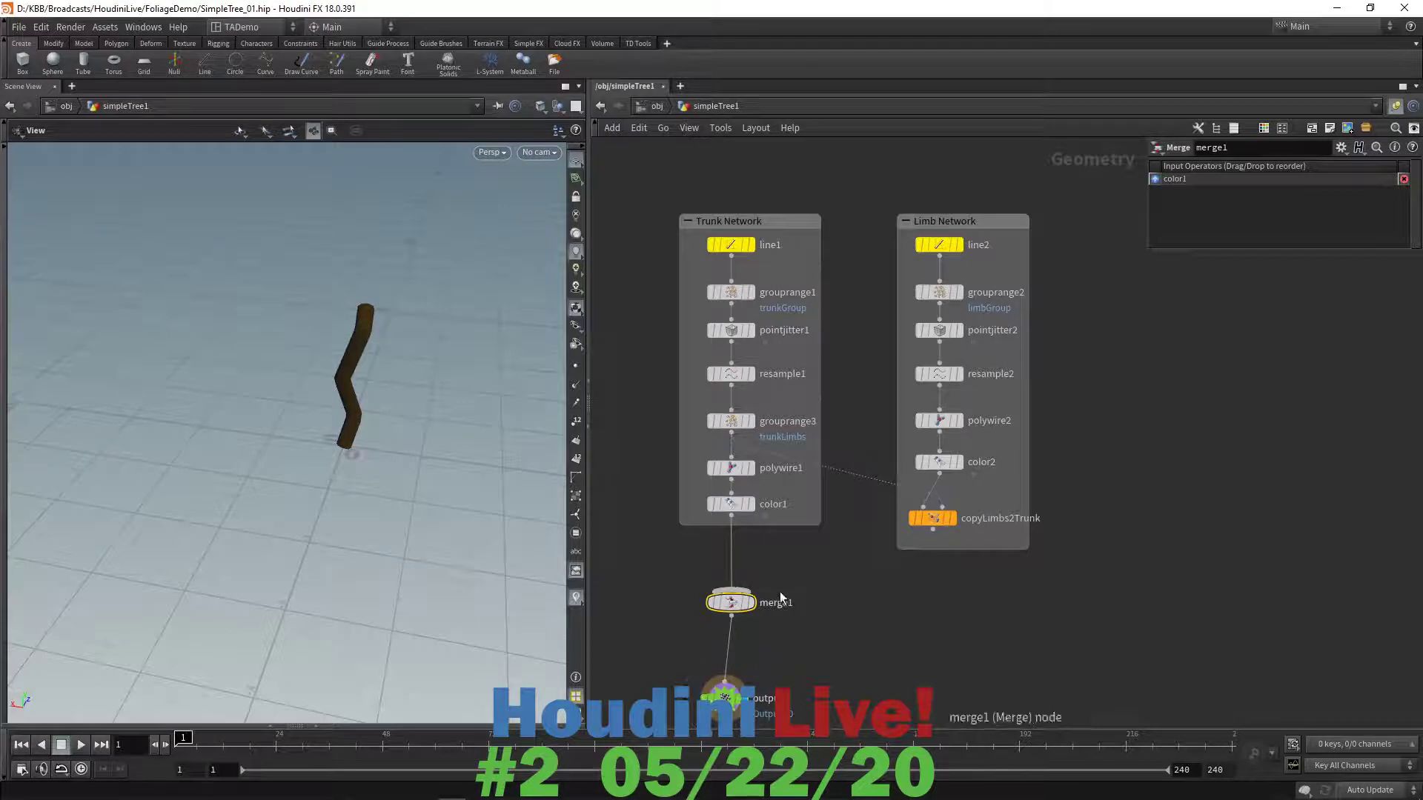
{"action": "left_click", "coordinate": [733, 591]}
{"action": "left_click", "coordinate": [918, 540]}
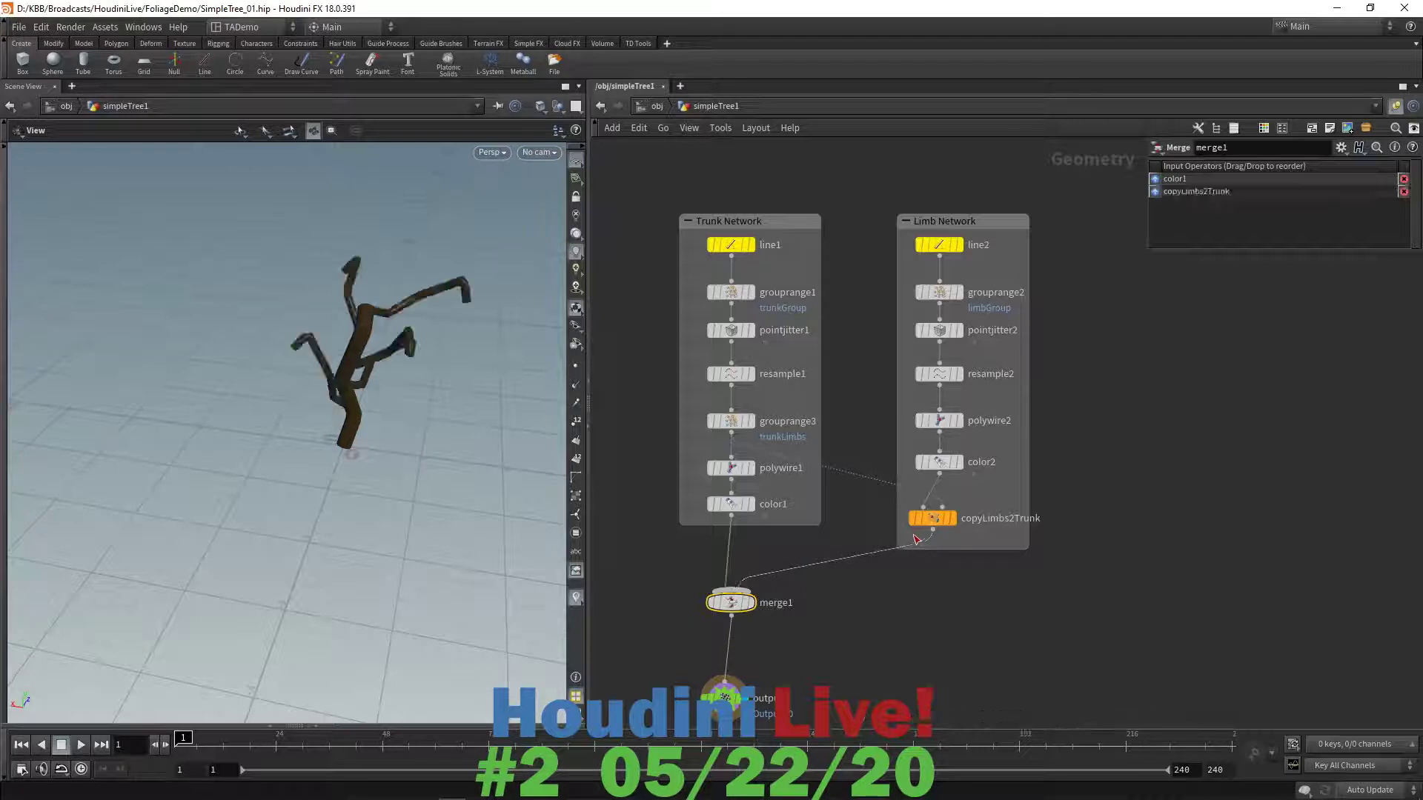
{"action": "left_click_drag", "start_coordinate": [438, 549], "coordinate": [404, 542]}
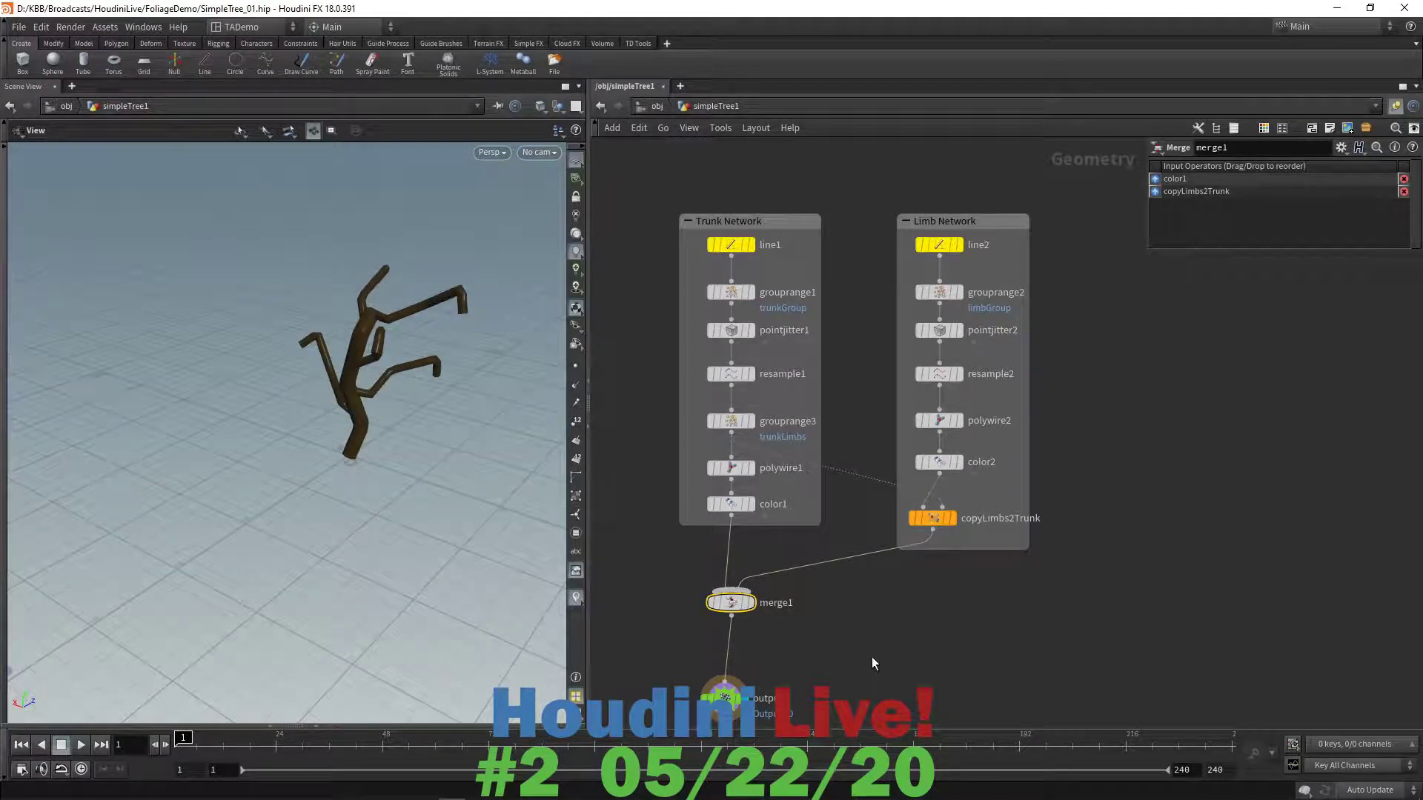
- Return to the object level and set the limb Length to 1.53 and Limb Thickness to 0.08
{"action": "key", "text": "u"}
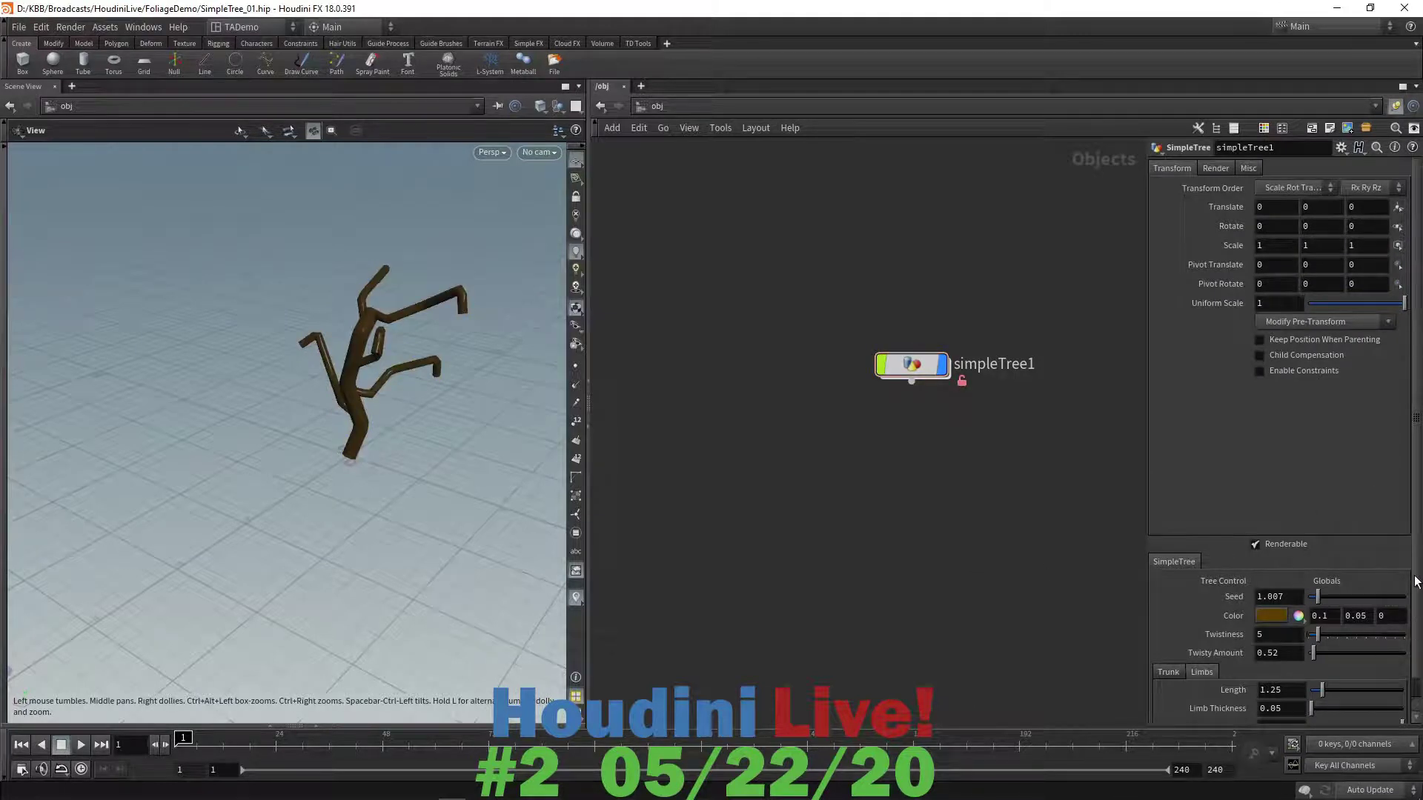
{"action": "scroll", "coordinate": [1416, 582], "scroll_direction": "down", "scroll_amount": 1}
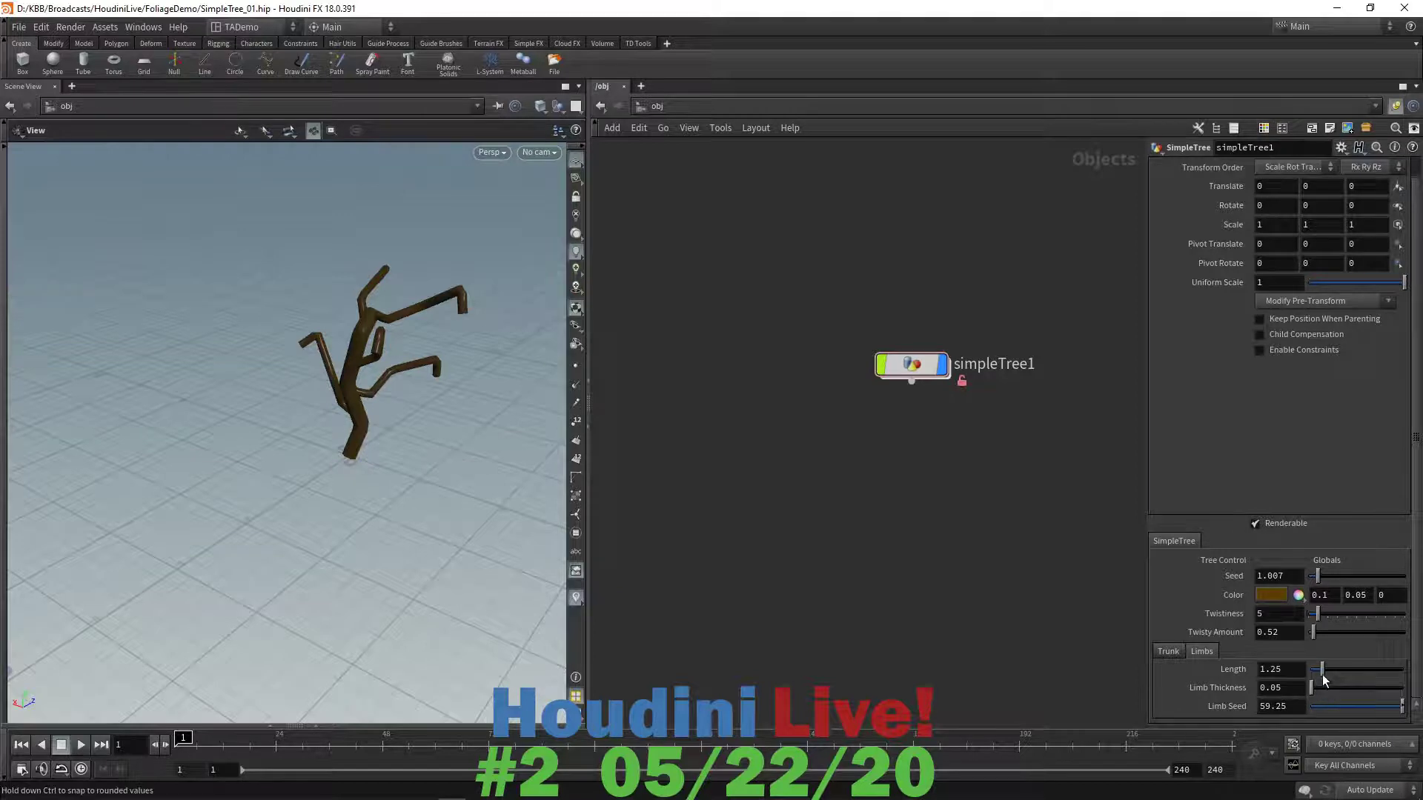
{"action": "mouse_move", "coordinate": [1323, 676]}
{"action": "left_mouse_down"}
{"action": "mouse_move", "coordinate": [1335, 673]}
{"action": "mouse_move", "coordinate": [1310, 687]}
{"action": "left_mouse_up"}
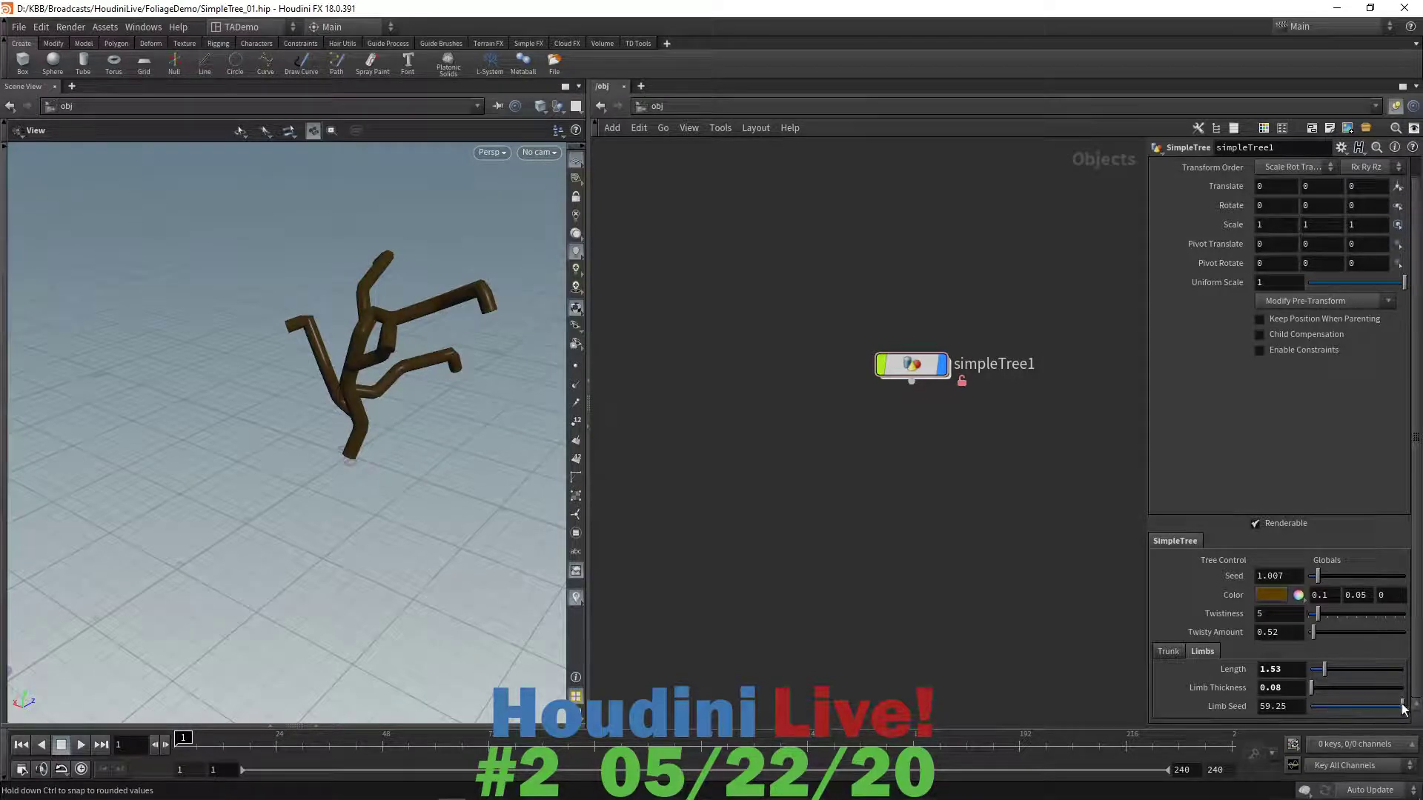
- Try a Limb Seed of 8.79 on the tree, restore it to 59.25, and look over the trunk and limb parameters
{"action": "left_click_drag", "start_coordinate": [1402, 708], "coordinate": [1392, 710]}
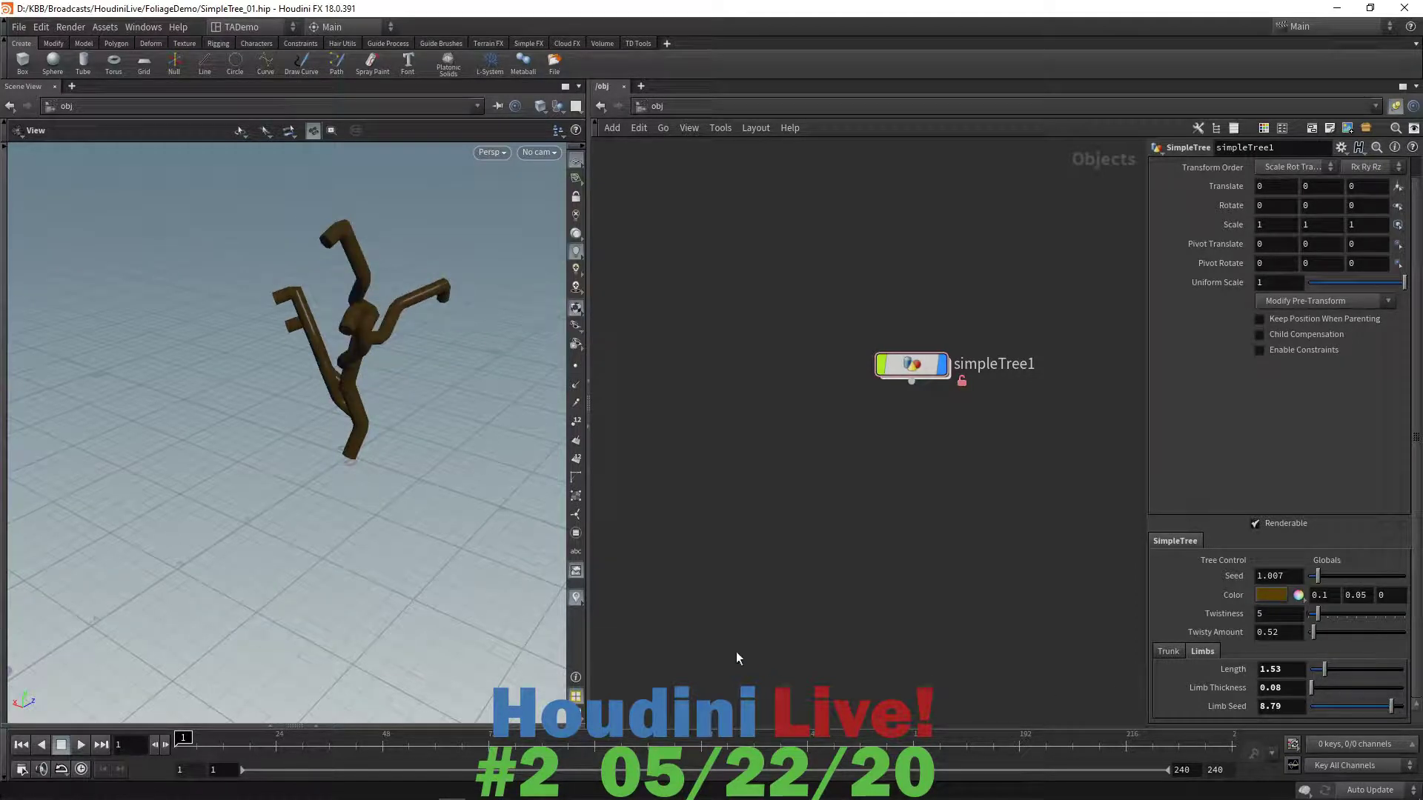
{"action": "left_click_drag", "start_coordinate": [112, 645], "coordinate": [406, 454]}
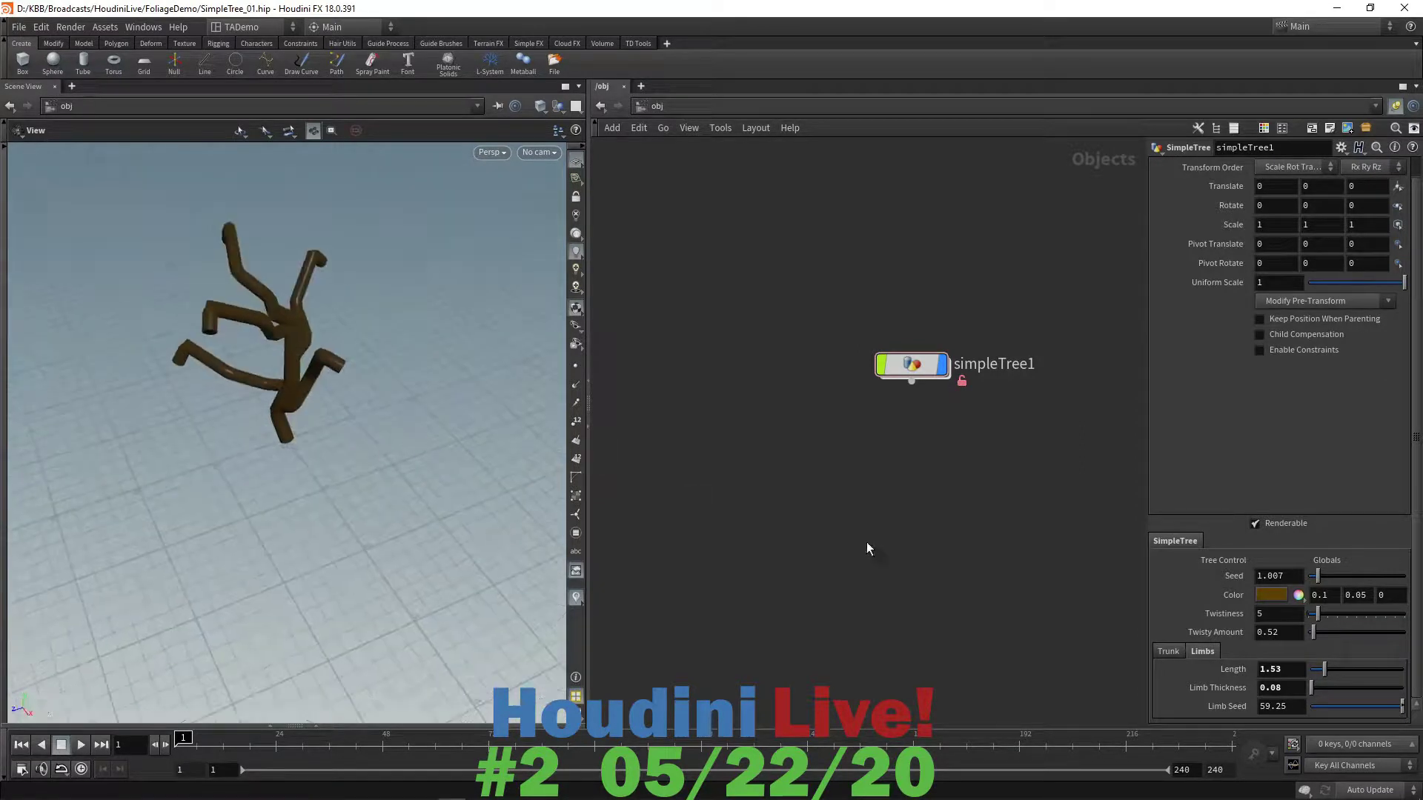
{"action": "left_click", "coordinate": [1165, 648]}
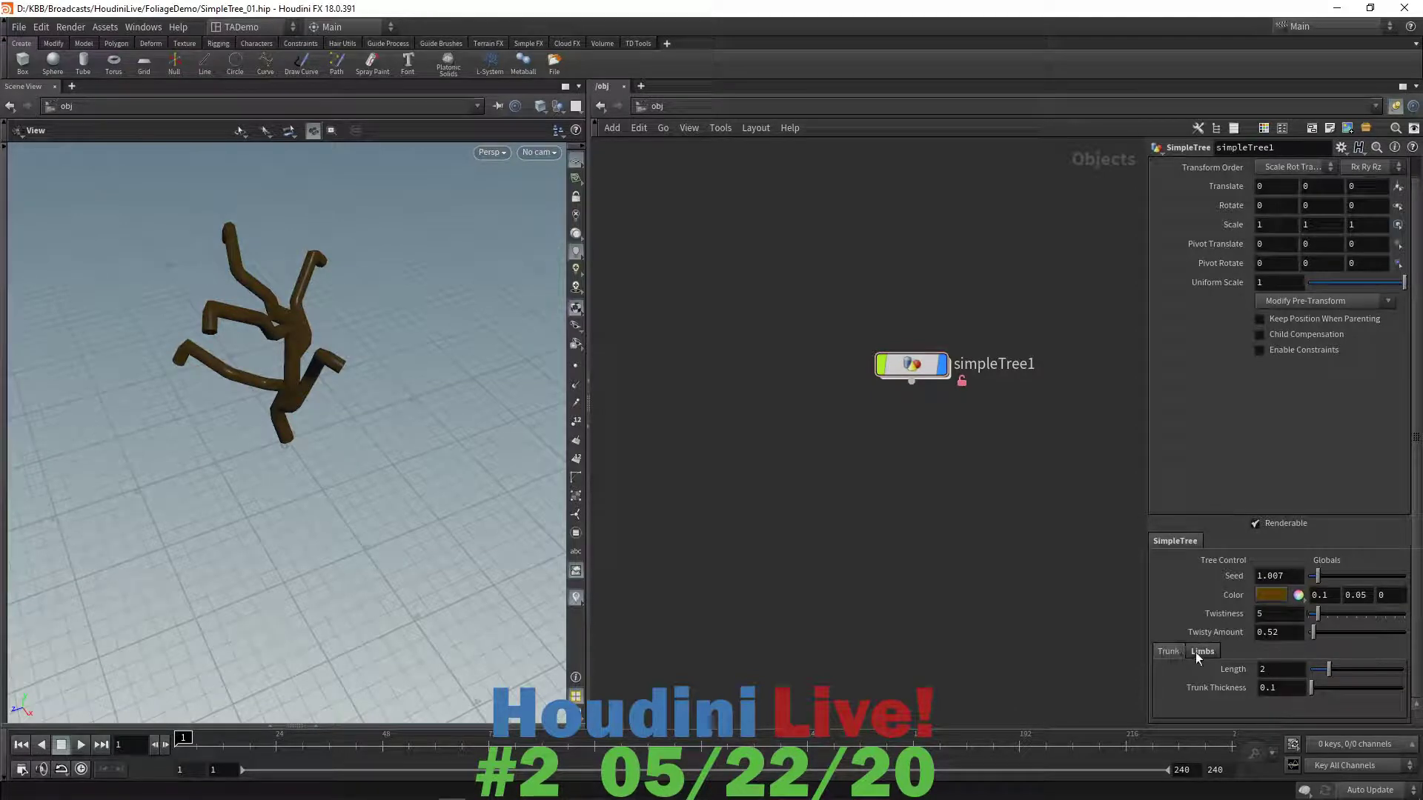
{"action": "left_click", "coordinate": [1196, 652]}
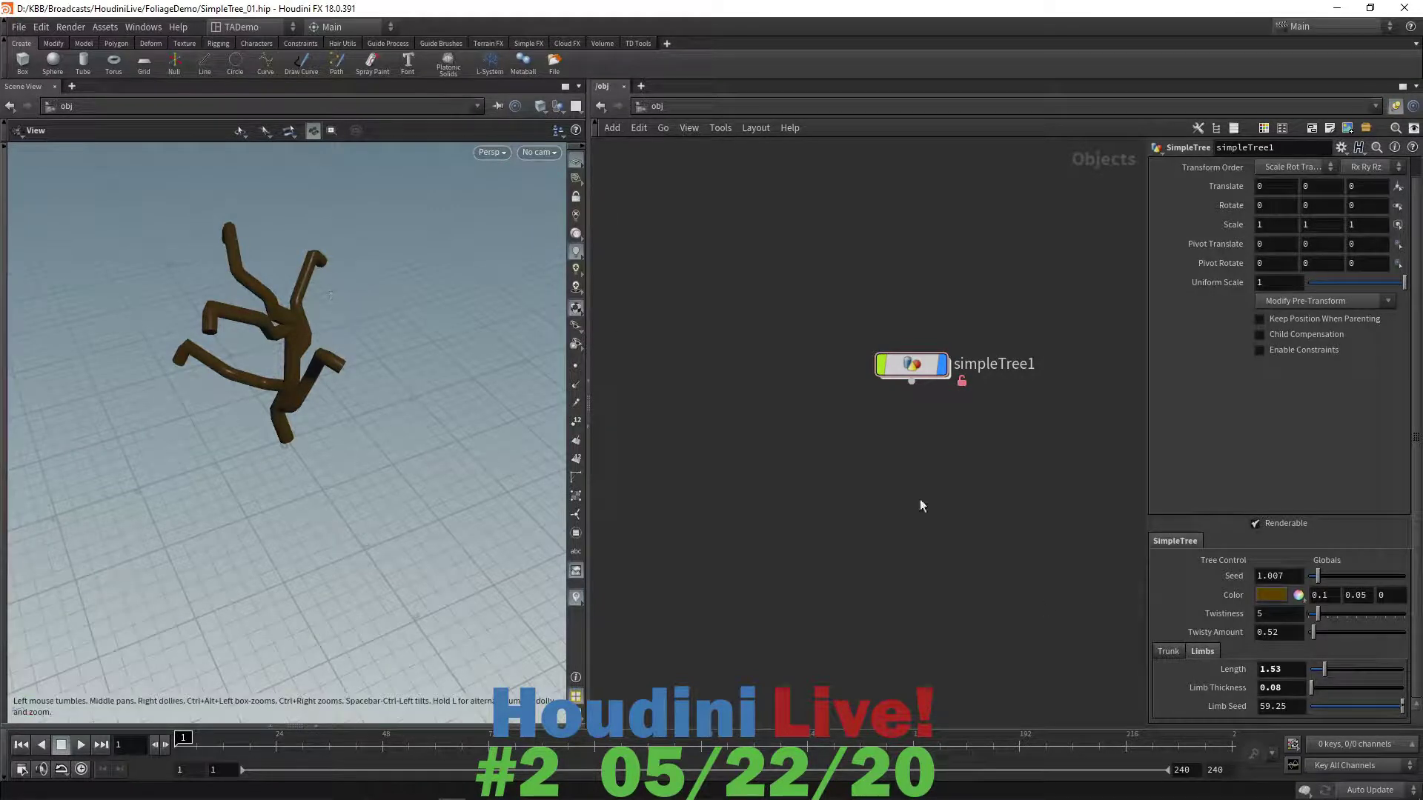
- Open the type properties of simpleTree1 and accept them to save the asset definition
{"action": "mouse_move", "coordinate": [923, 364]}
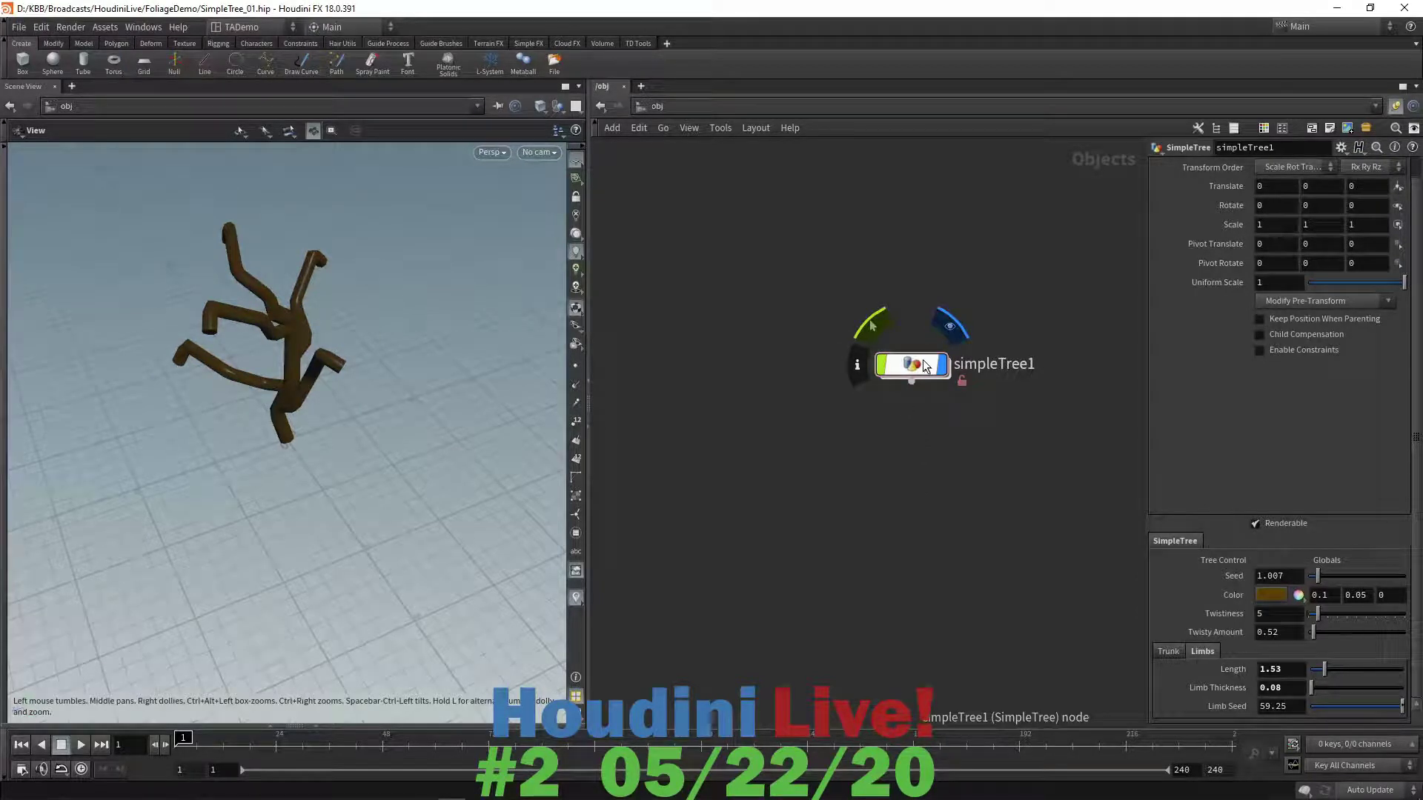
{"action": "right_click", "coordinate": [922, 364]}
{"action": "left_click", "coordinate": [971, 541]}
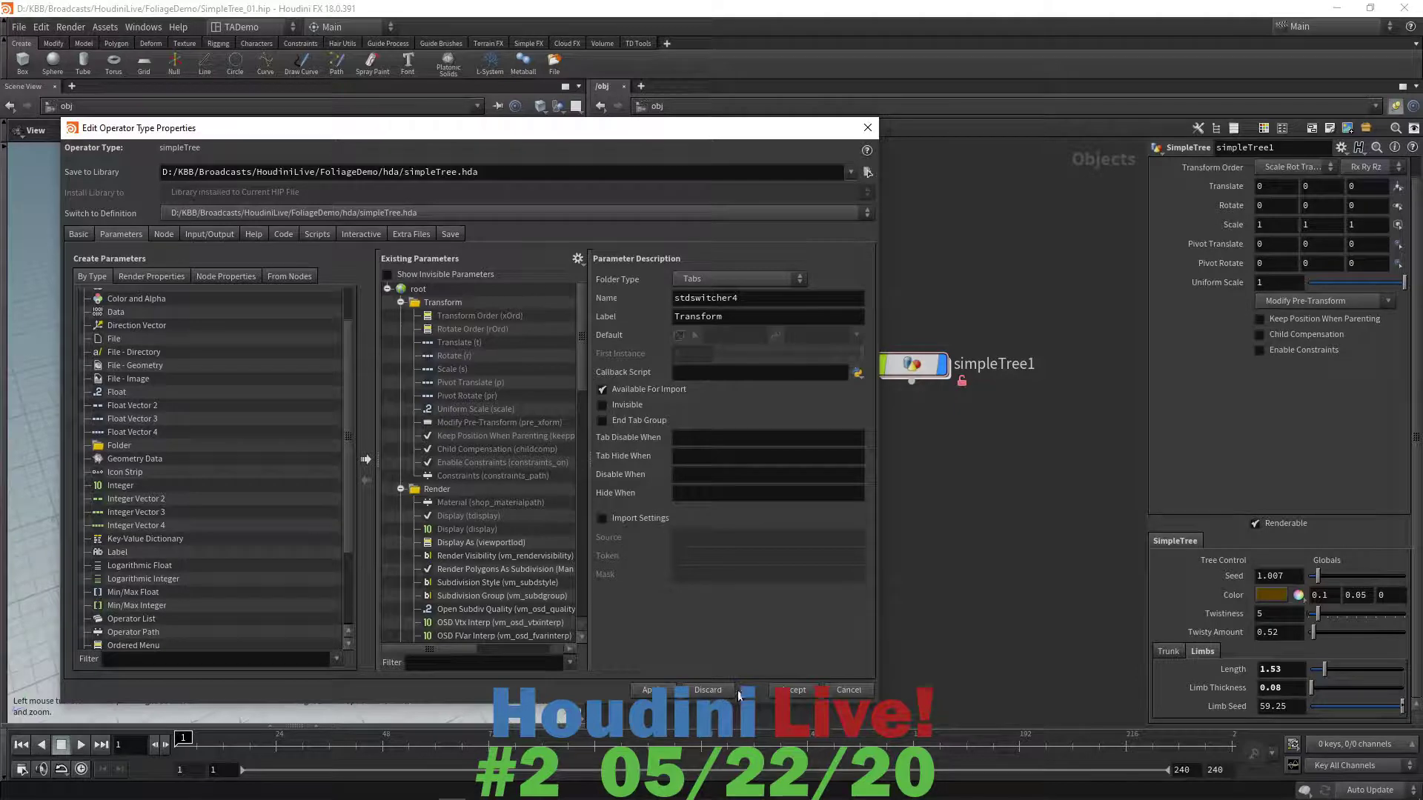
{"action": "left_click", "coordinate": [782, 689]}
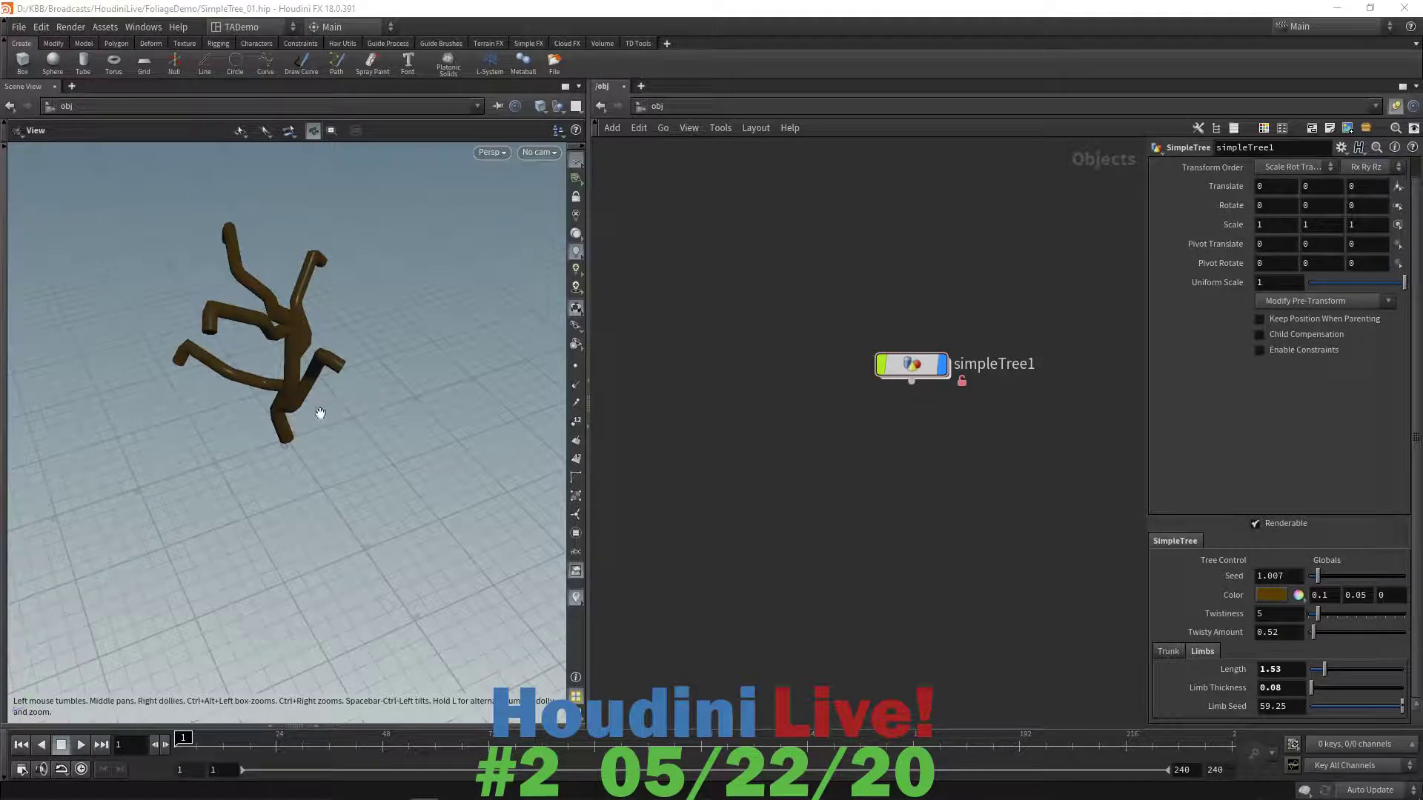
- Look over the tree, enter the simpleTree1 network, and inspect the copyLimbs2Trunk stamp settings and line2's Length expression
{"action": "left_click_drag", "start_coordinate": [375, 423], "coordinate": [397, 384]}
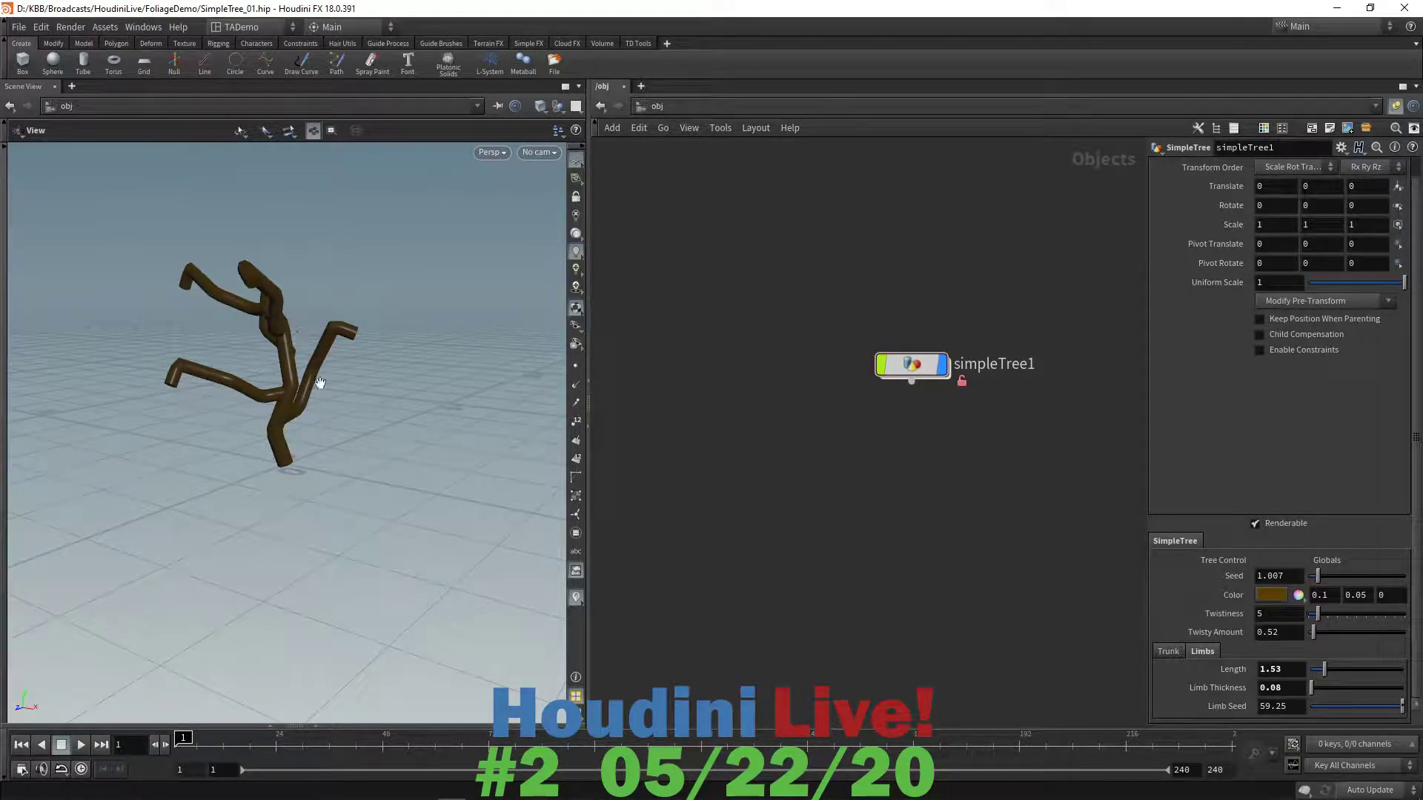
{"action": "left_click_drag", "start_coordinate": [416, 410], "coordinate": [300, 346]}
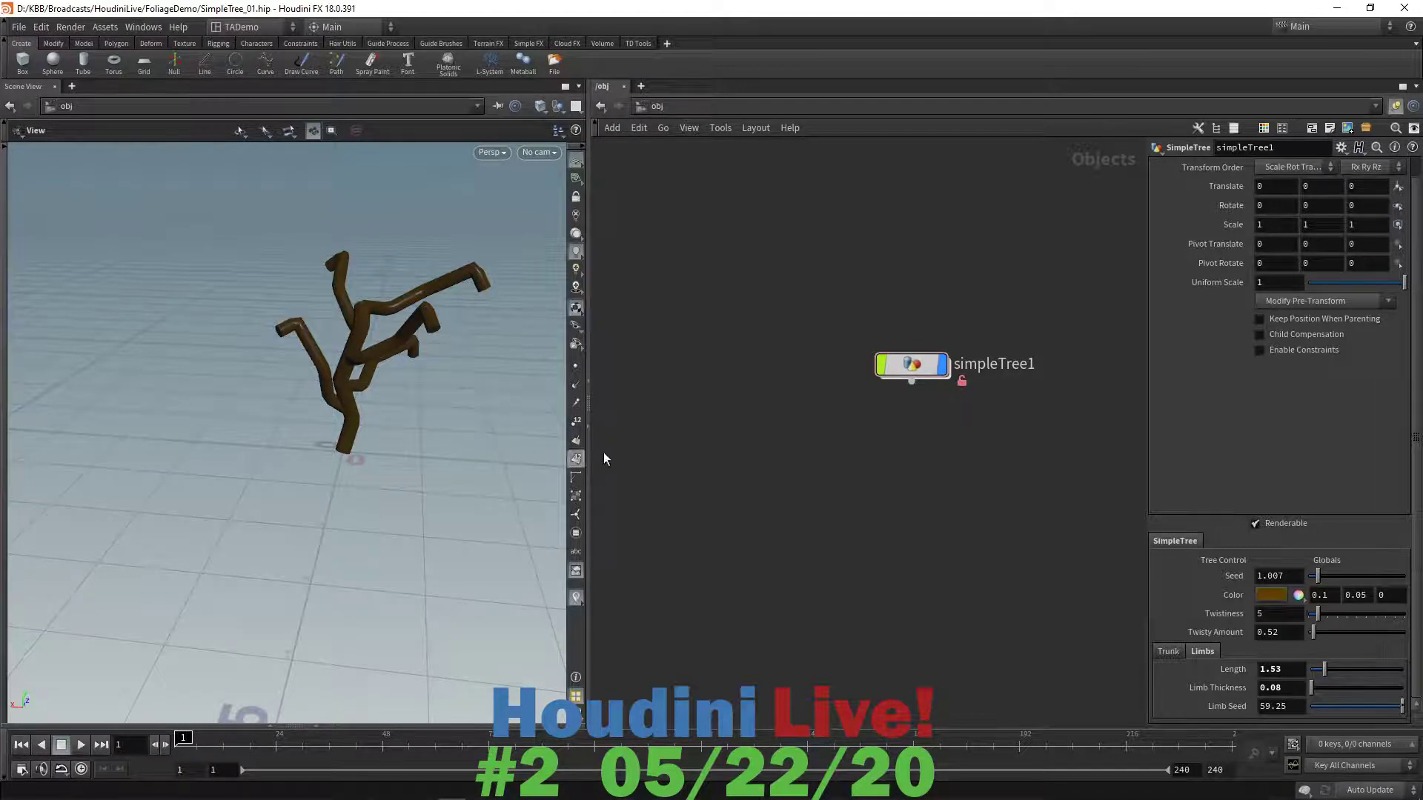
{"action": "mouse_move", "coordinate": [906, 369]}
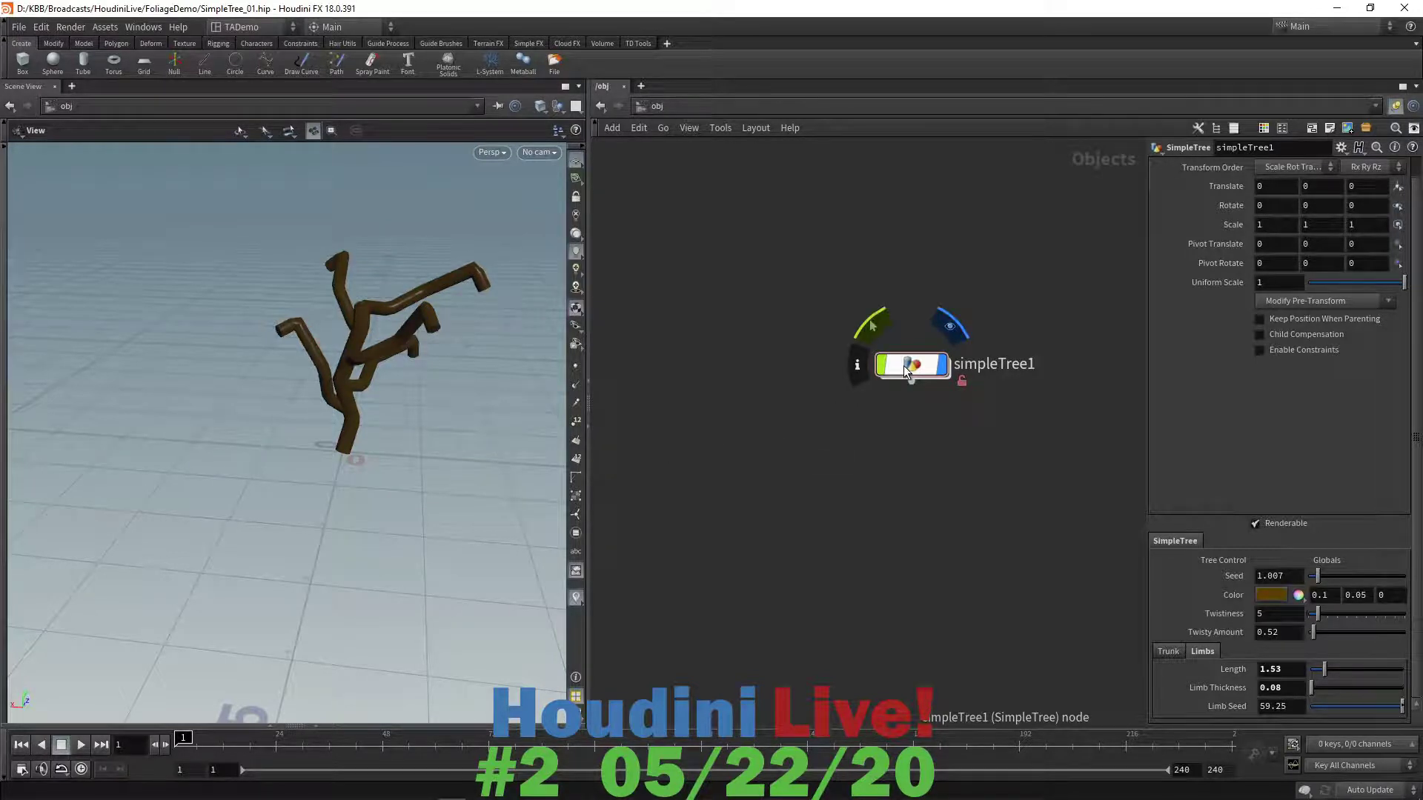
{"action": "double_click", "coordinate": [904, 366]}
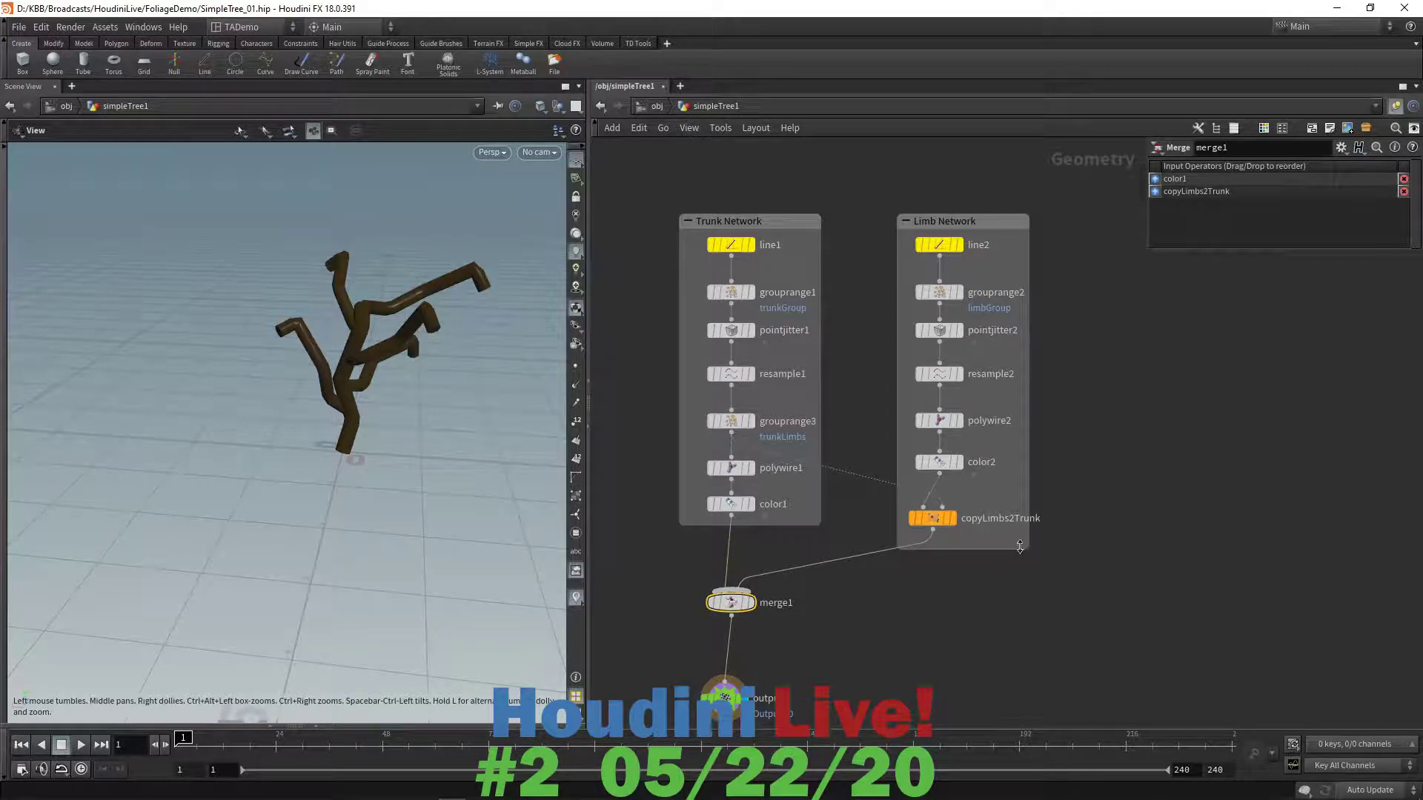
{"action": "mouse_move", "coordinate": [925, 521]}
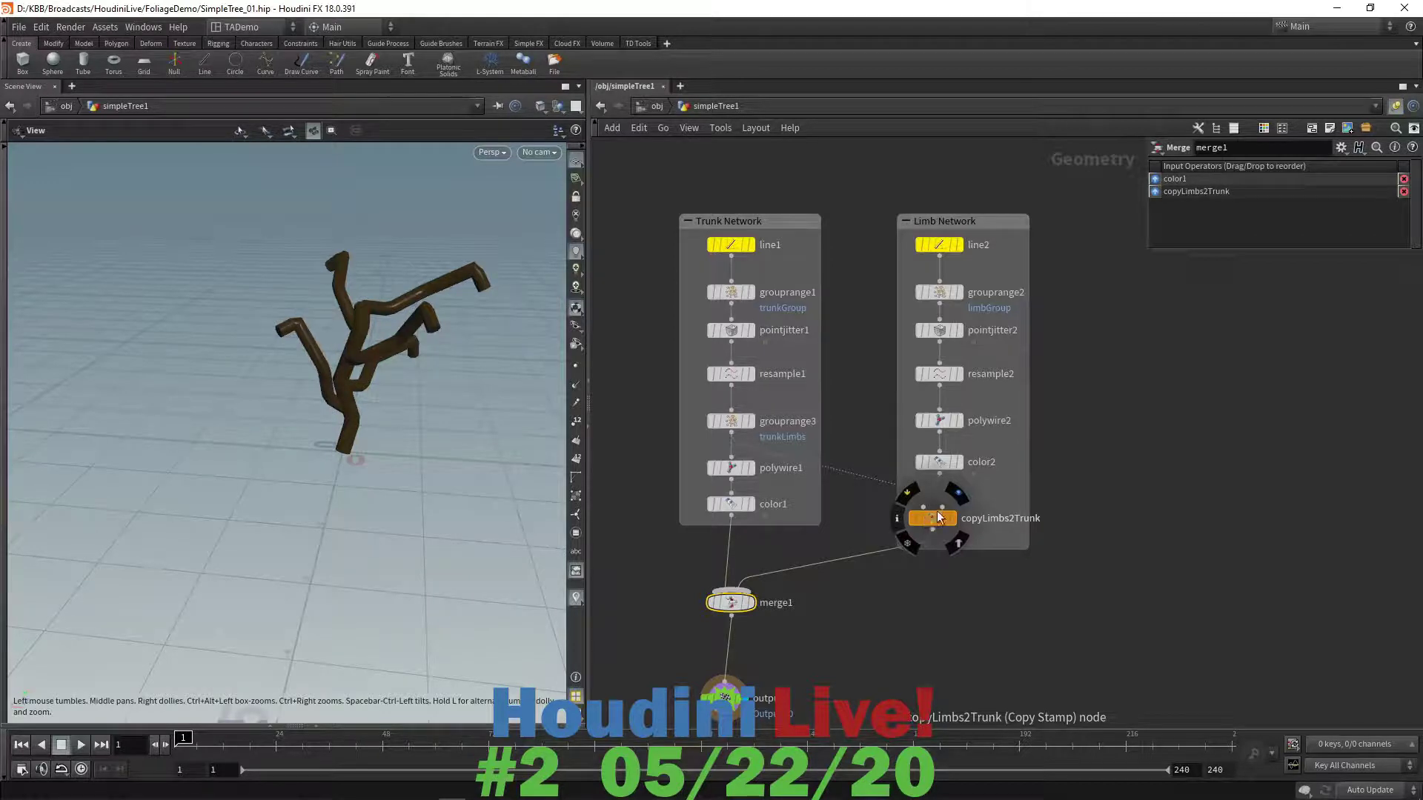
{"action": "left_click", "coordinate": [934, 521]}
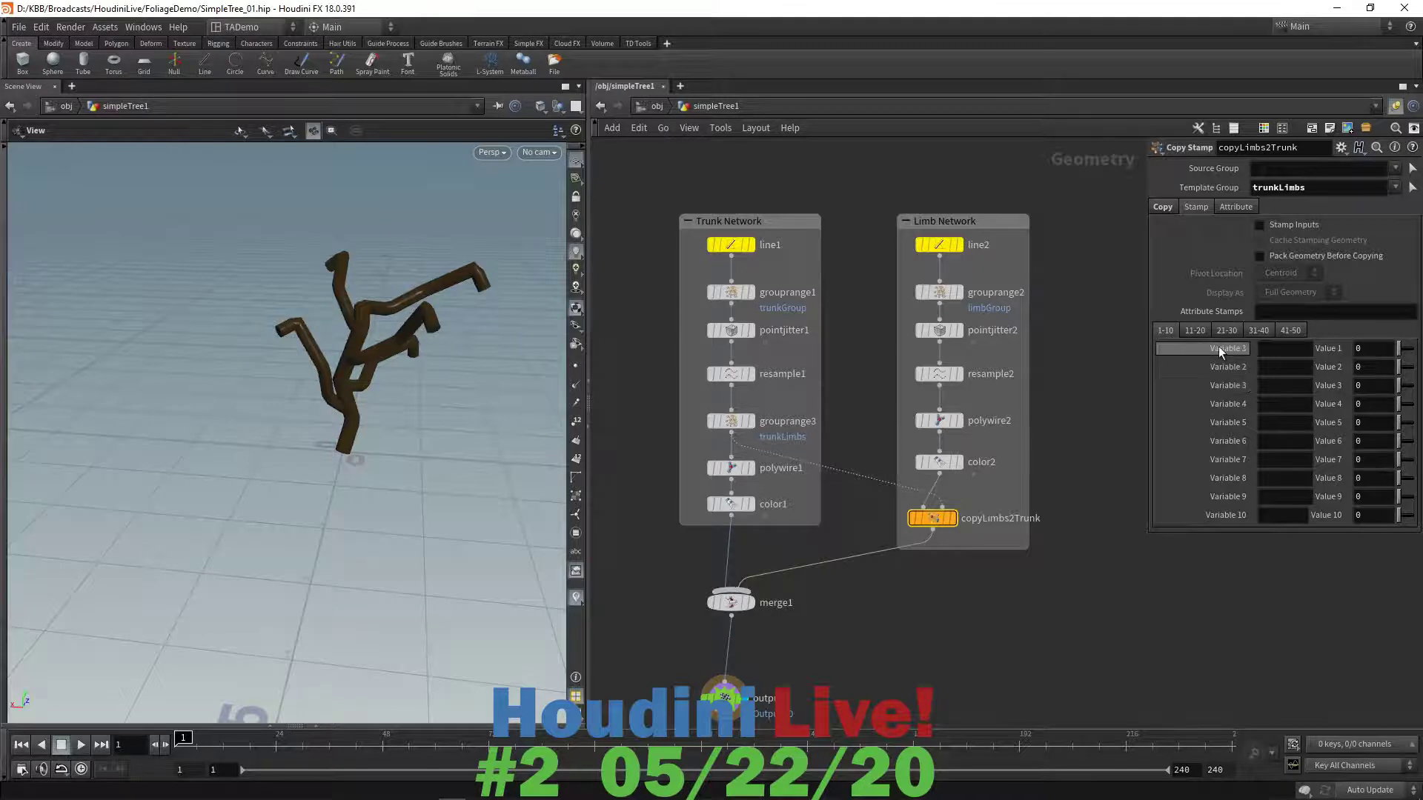
{"action": "left_click", "coordinate": [939, 245]}
{"action": "type", "text": "ch(\"../limbLength\")"}
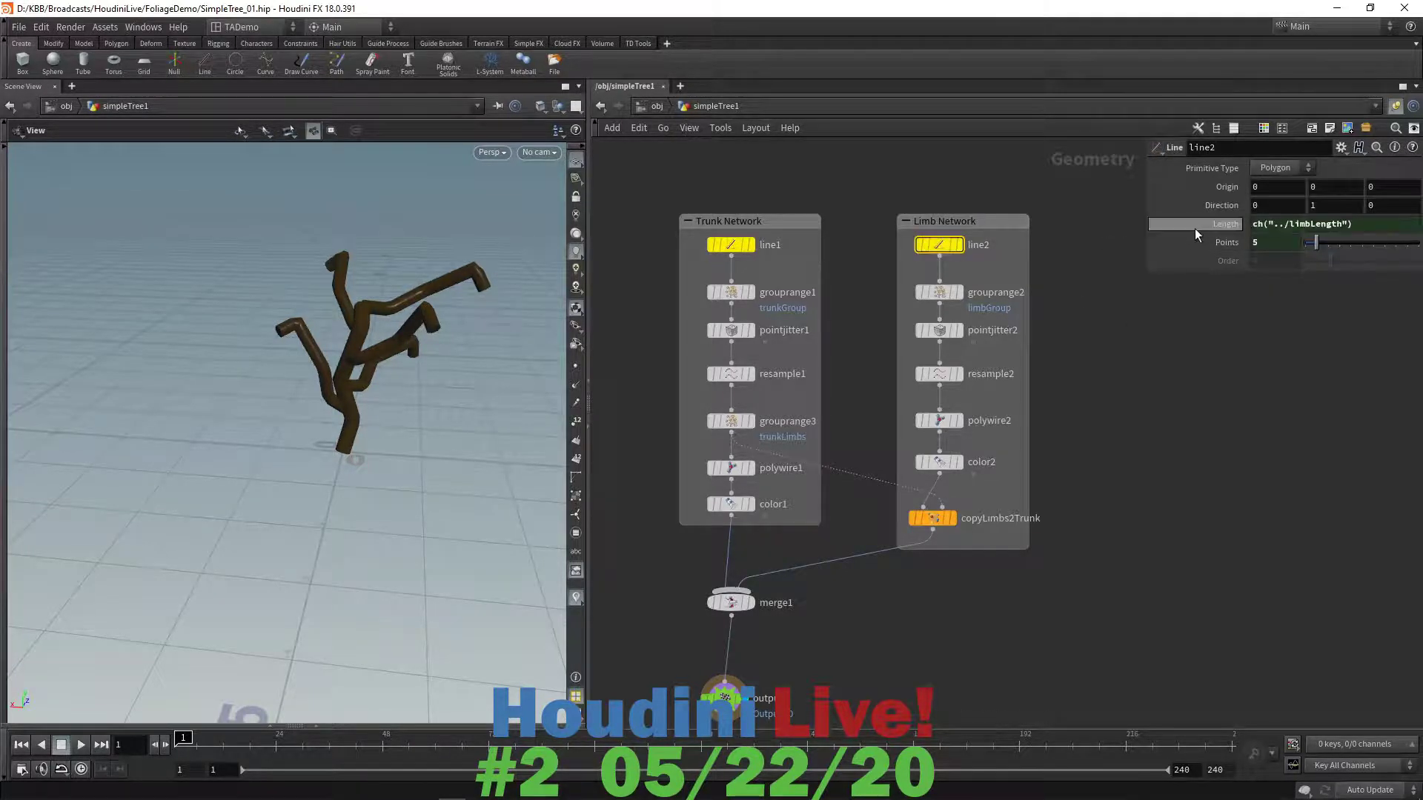
- On copyLimbs2Trunk, name stamp Variable 1 variableLimbLength and set its Value 1 to 1
{"action": "mouse_move", "coordinate": [932, 519]}
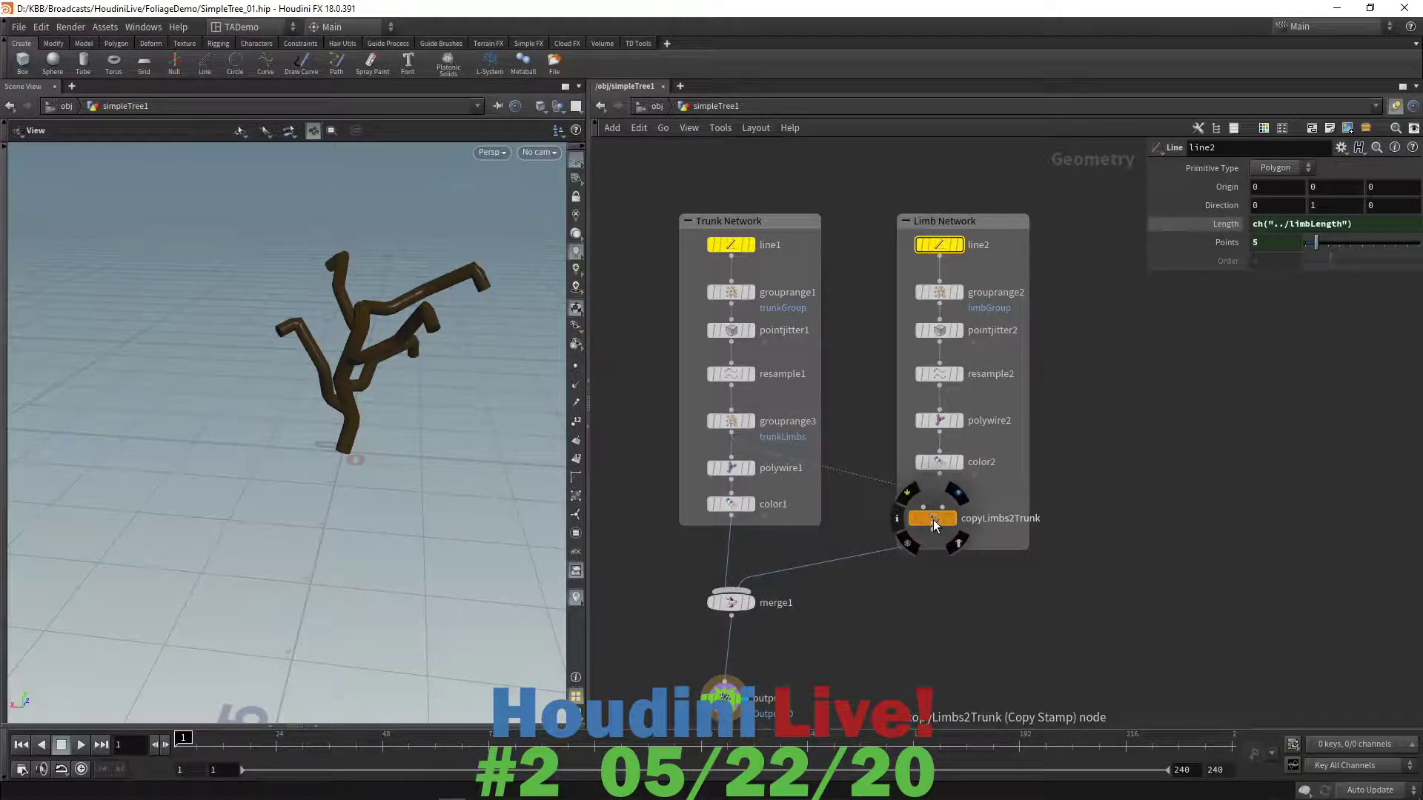
{"action": "left_click", "coordinate": [932, 519]}
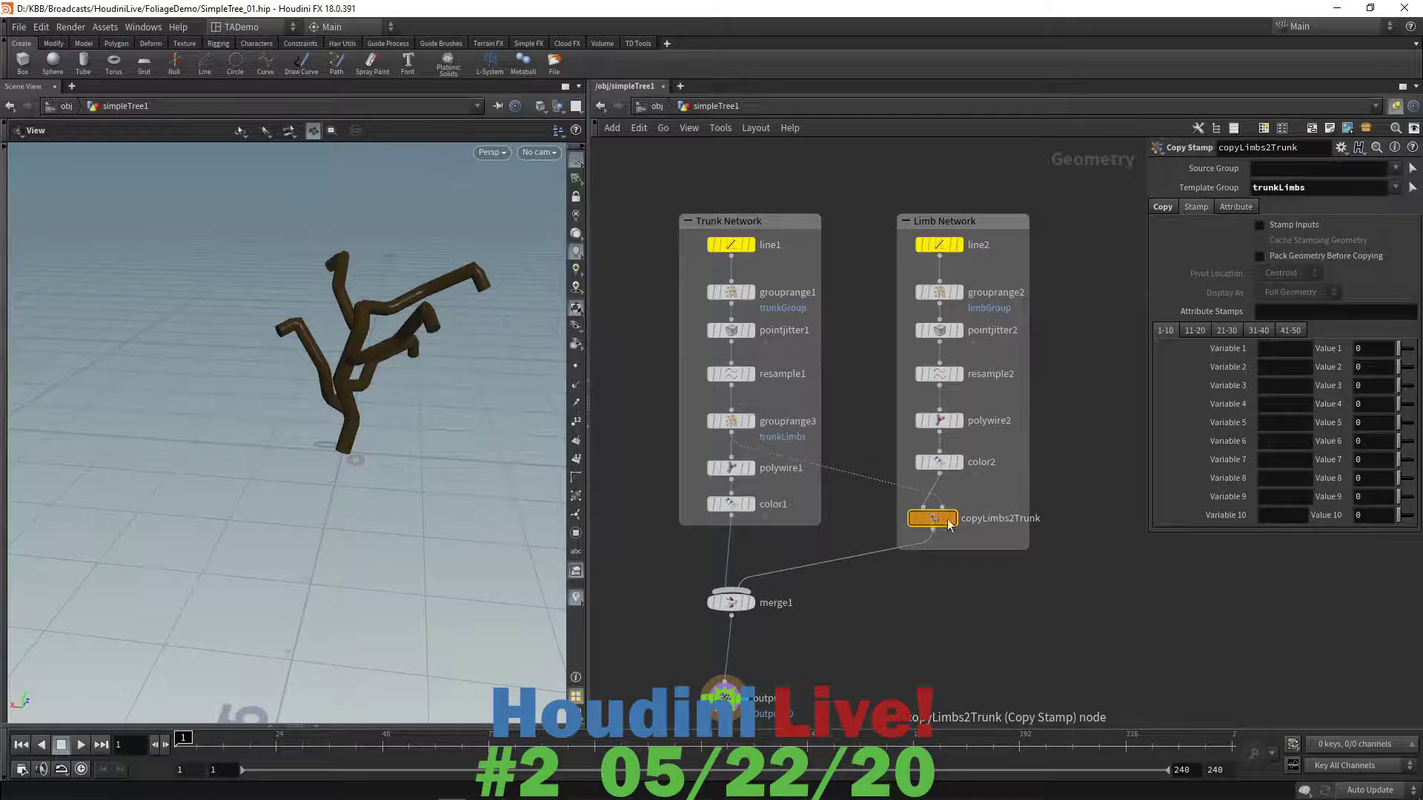
{"action": "left_click", "coordinate": [1267, 350]}
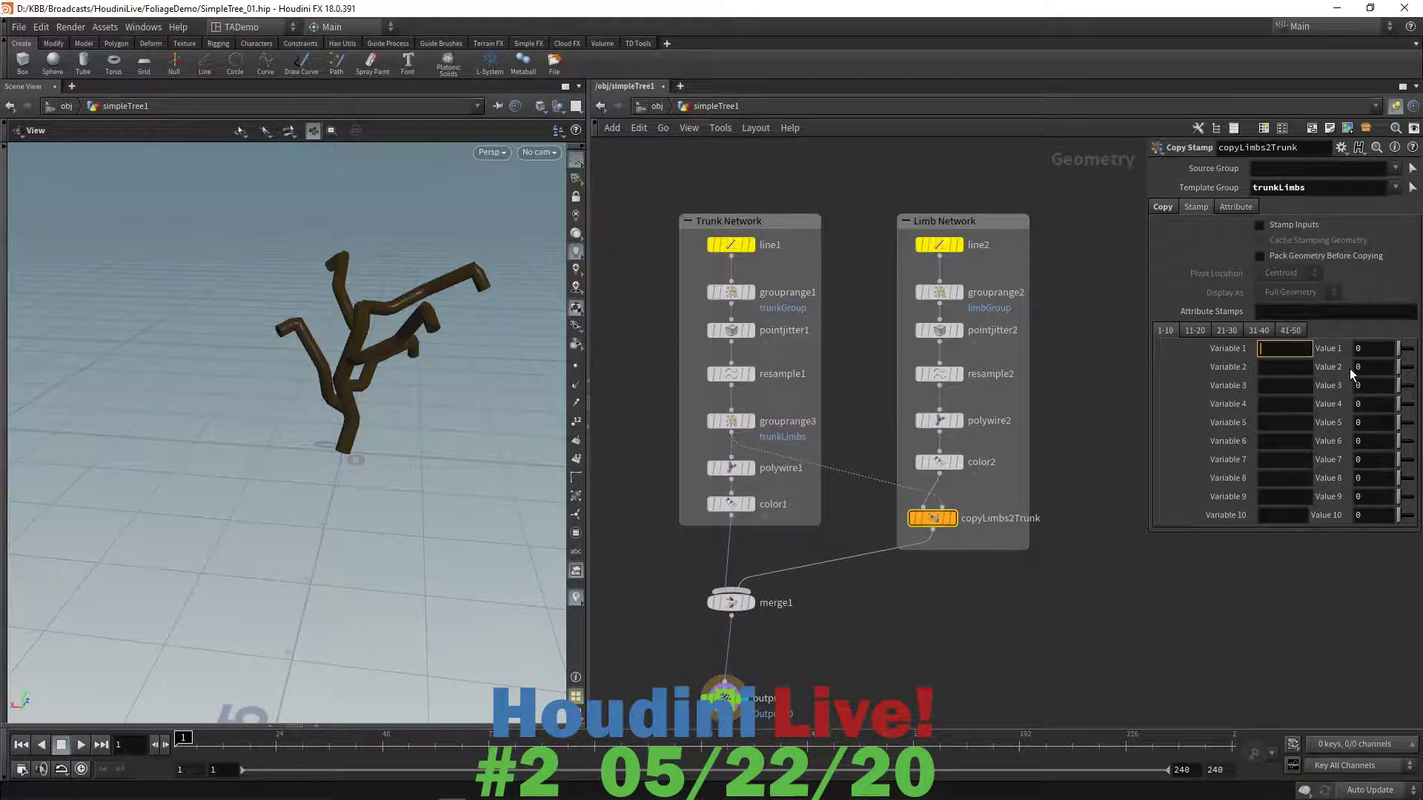
{"action": "type", "text": "variabl"}
{"action": "type", "text": "eLimb"}
{"action": "type", "text": "Length"}
{"action": "key", "text": "Return"}
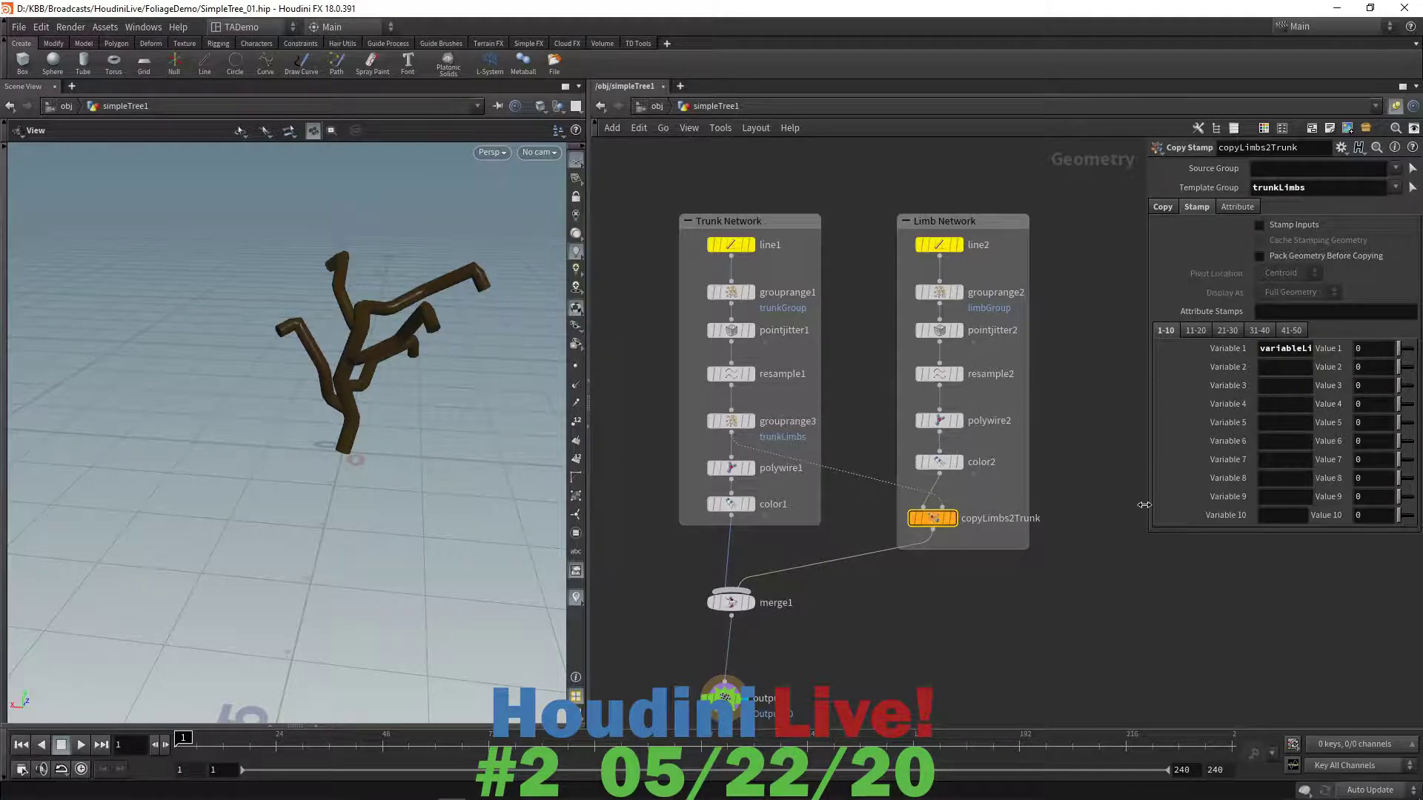
{"action": "left_click_drag", "start_coordinate": [1144, 504], "coordinate": [1069, 505]}
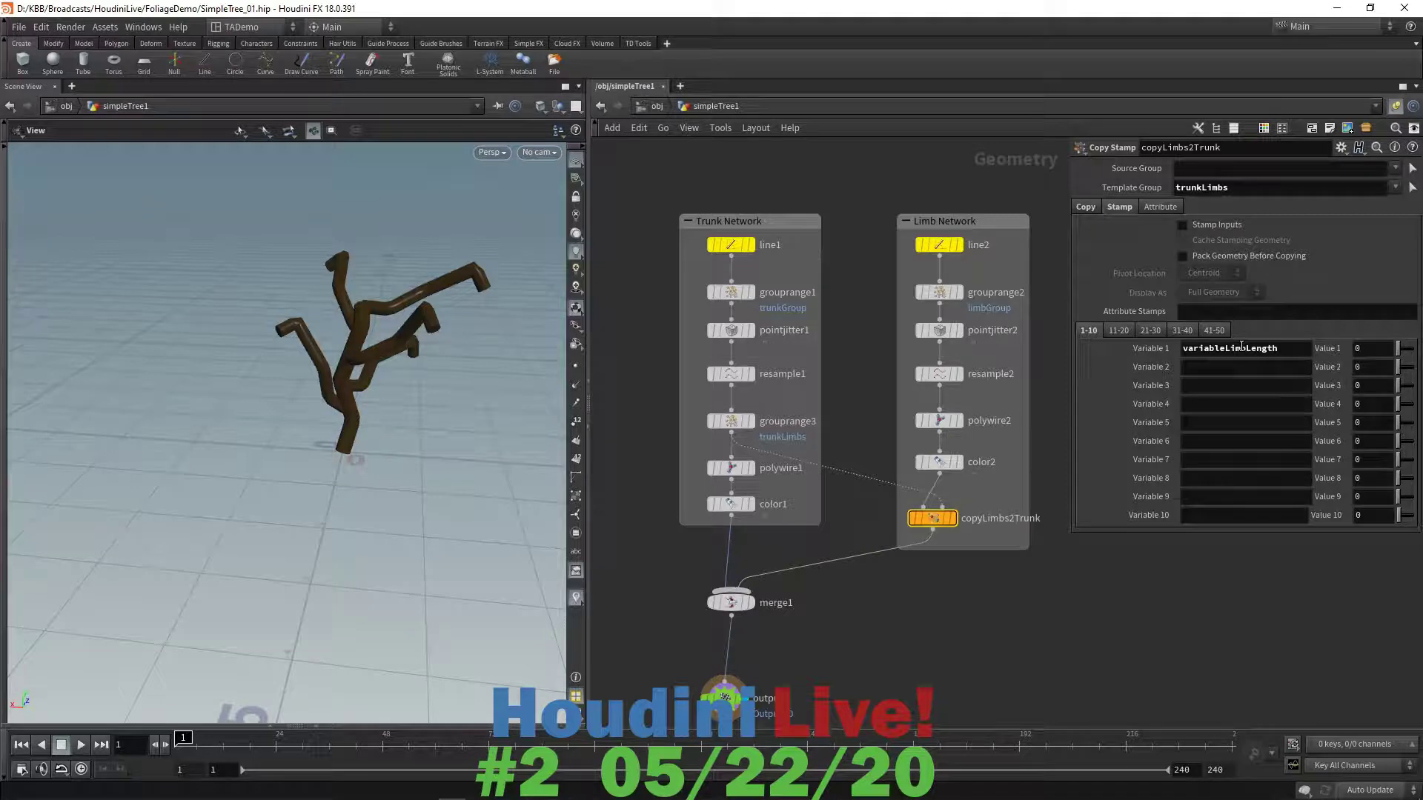
{"action": "double_click", "coordinate": [1362, 350]}
{"action": "type", "text": "1"}
{"action": "key", "text": "Return"}
- Extend line2's Length expression to ch("../limbLength")*stamp() in the expression editor, keeping the limb network in view
{"action": "mouse_move", "coordinate": [941, 249]}
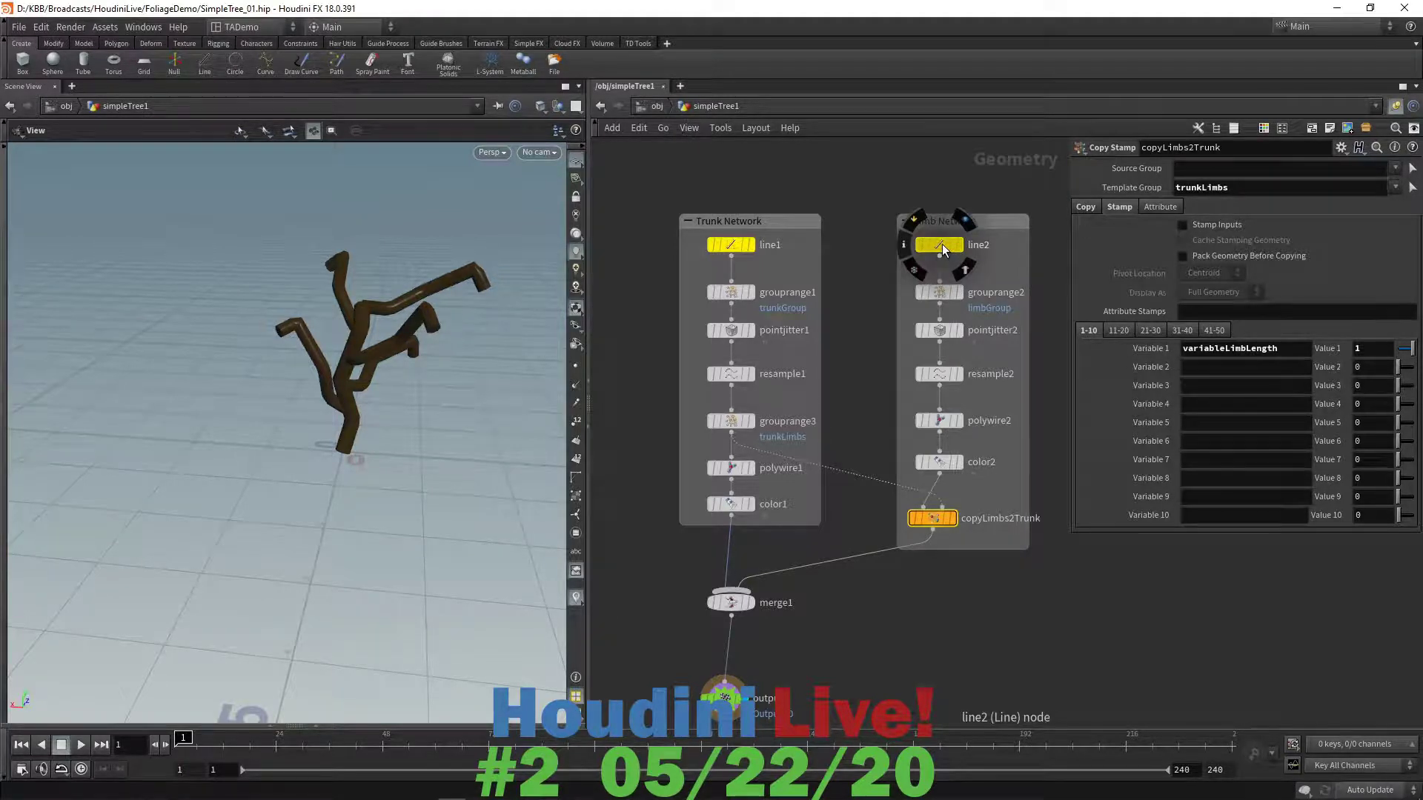
{"action": "left_click", "coordinate": [941, 244]}
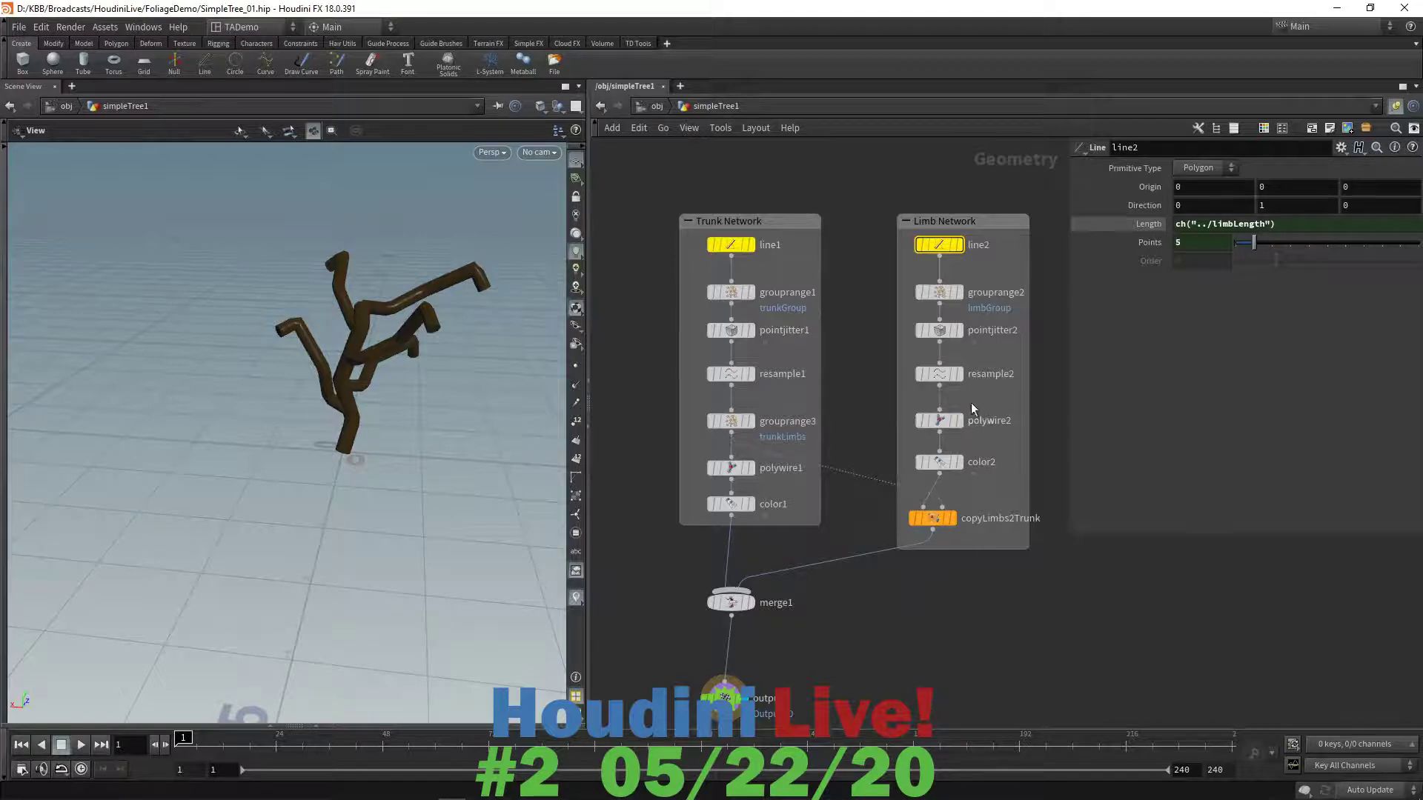
{"action": "mouse_move", "coordinate": [938, 526]}
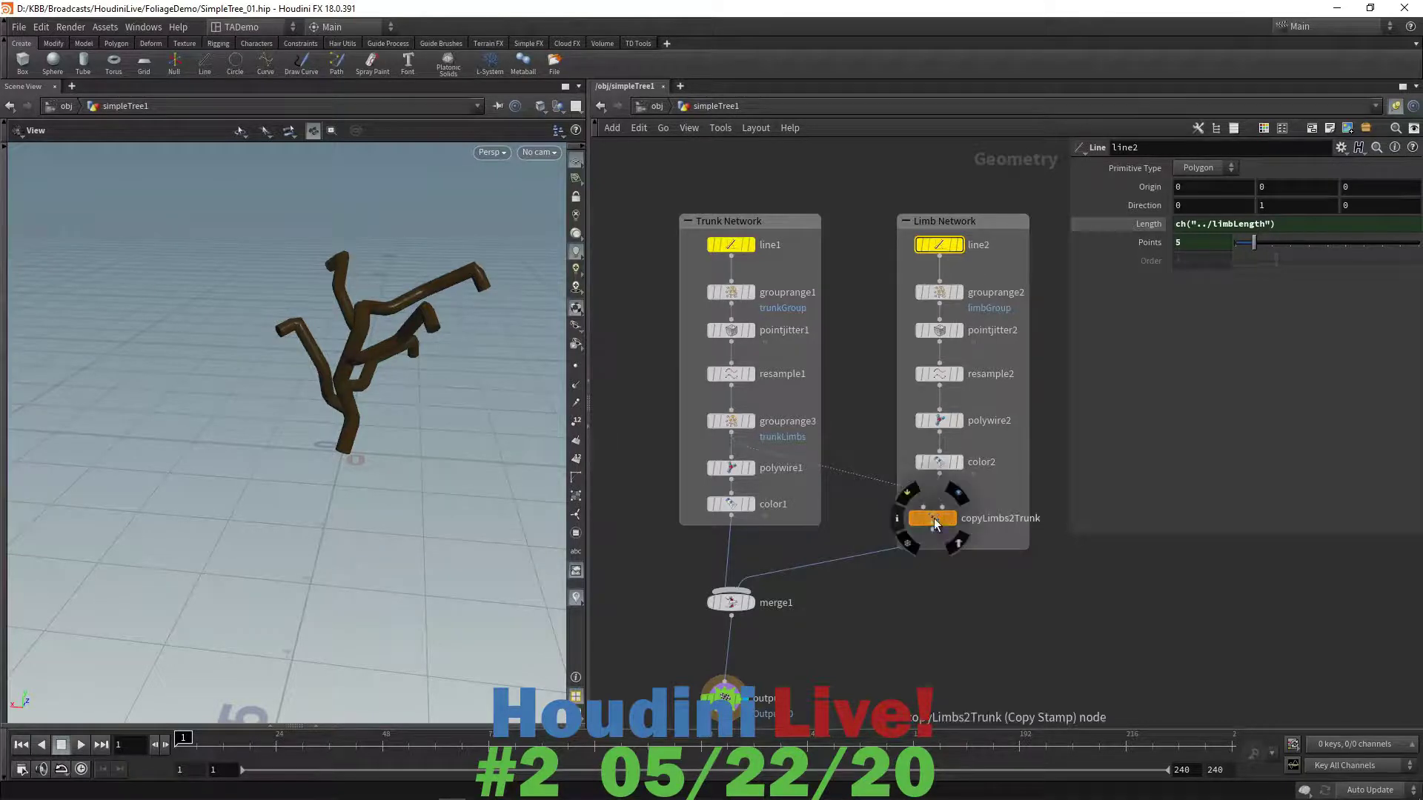
{"action": "left_click", "coordinate": [1288, 222]}
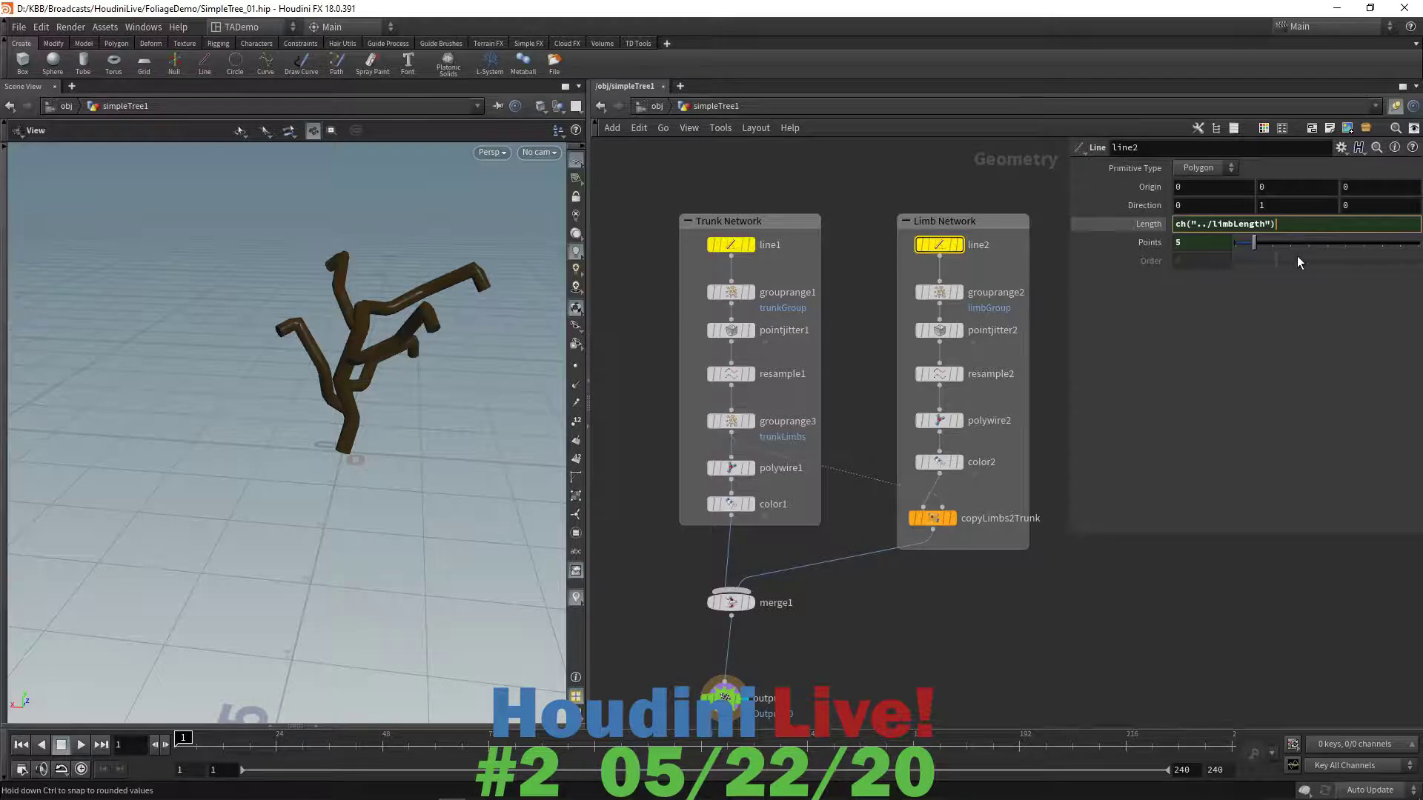
{"action": "type", "text": "*sta"}
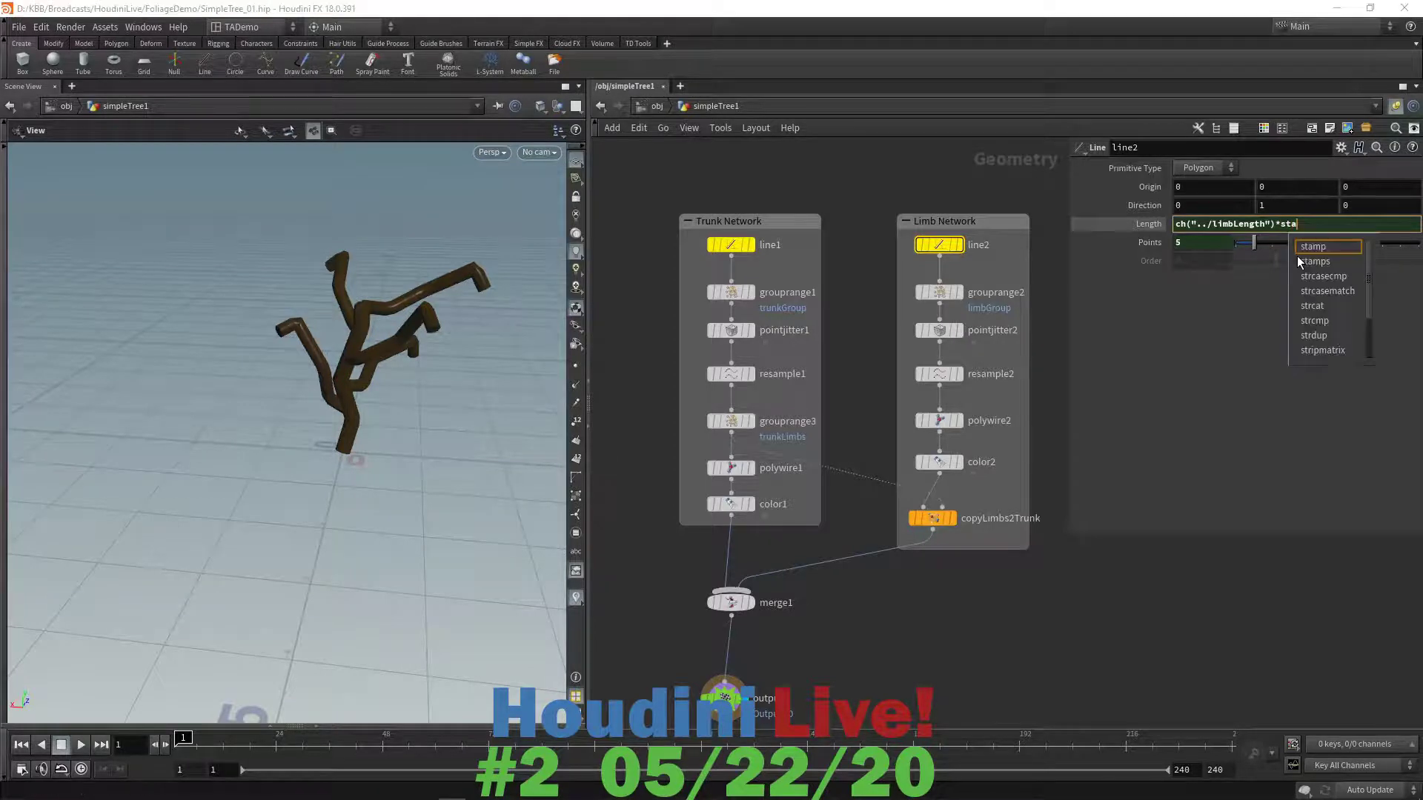
{"action": "left_click", "coordinate": [1340, 223]}
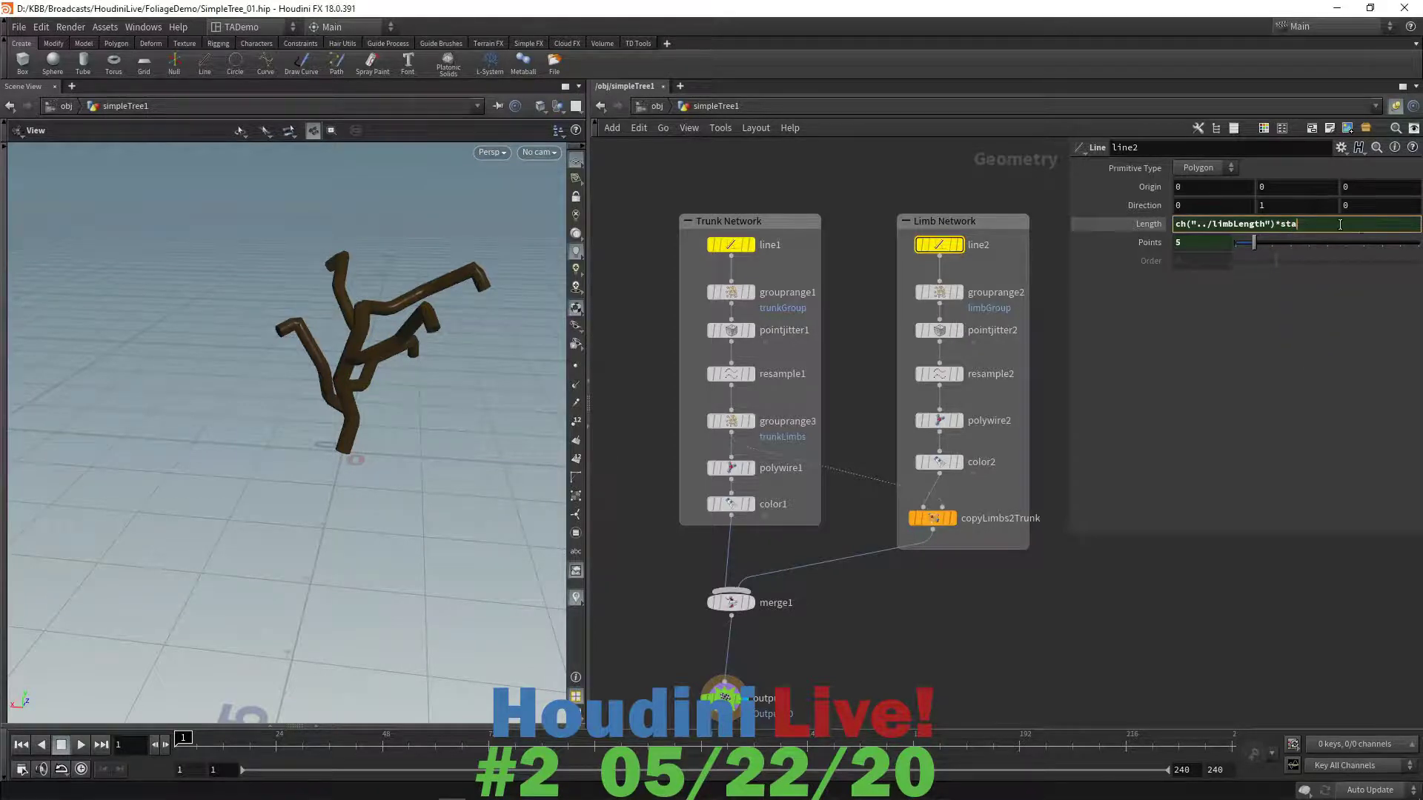
{"action": "key", "text": "alt+e"}
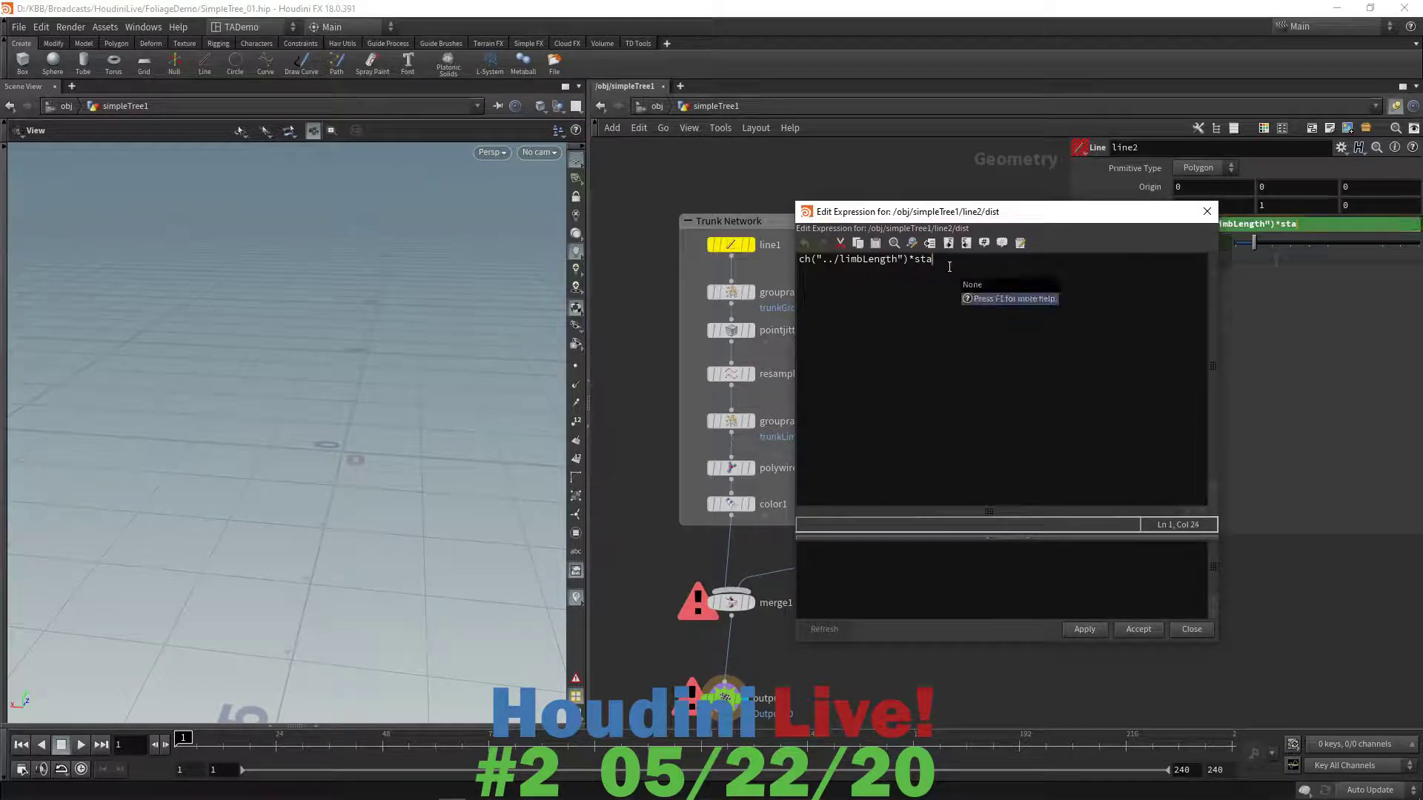
{"action": "type", "text": "mp()"}
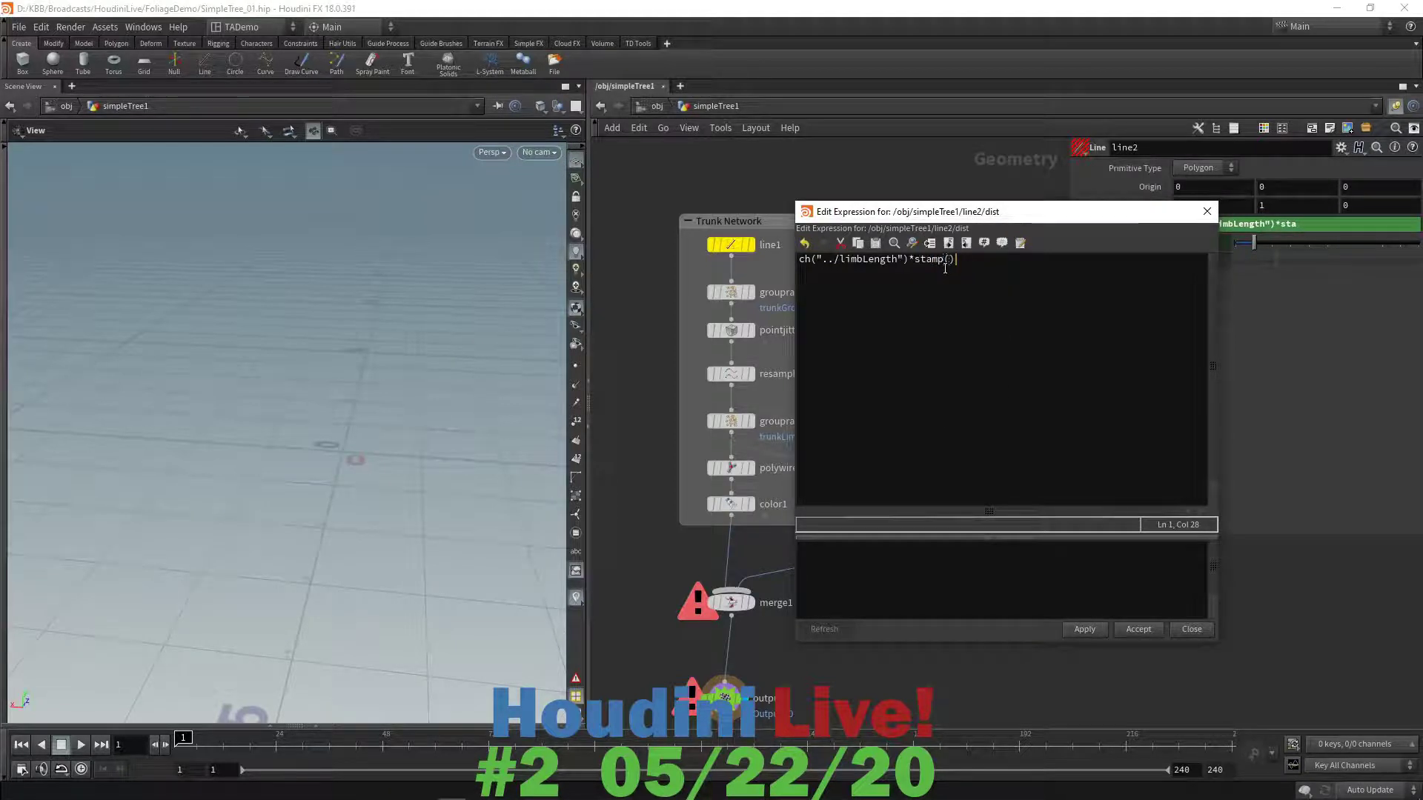
{"action": "key", "text": "Left"}
{"action": "left_click_drag", "start_coordinate": [1162, 219], "coordinate": [636, 209]}
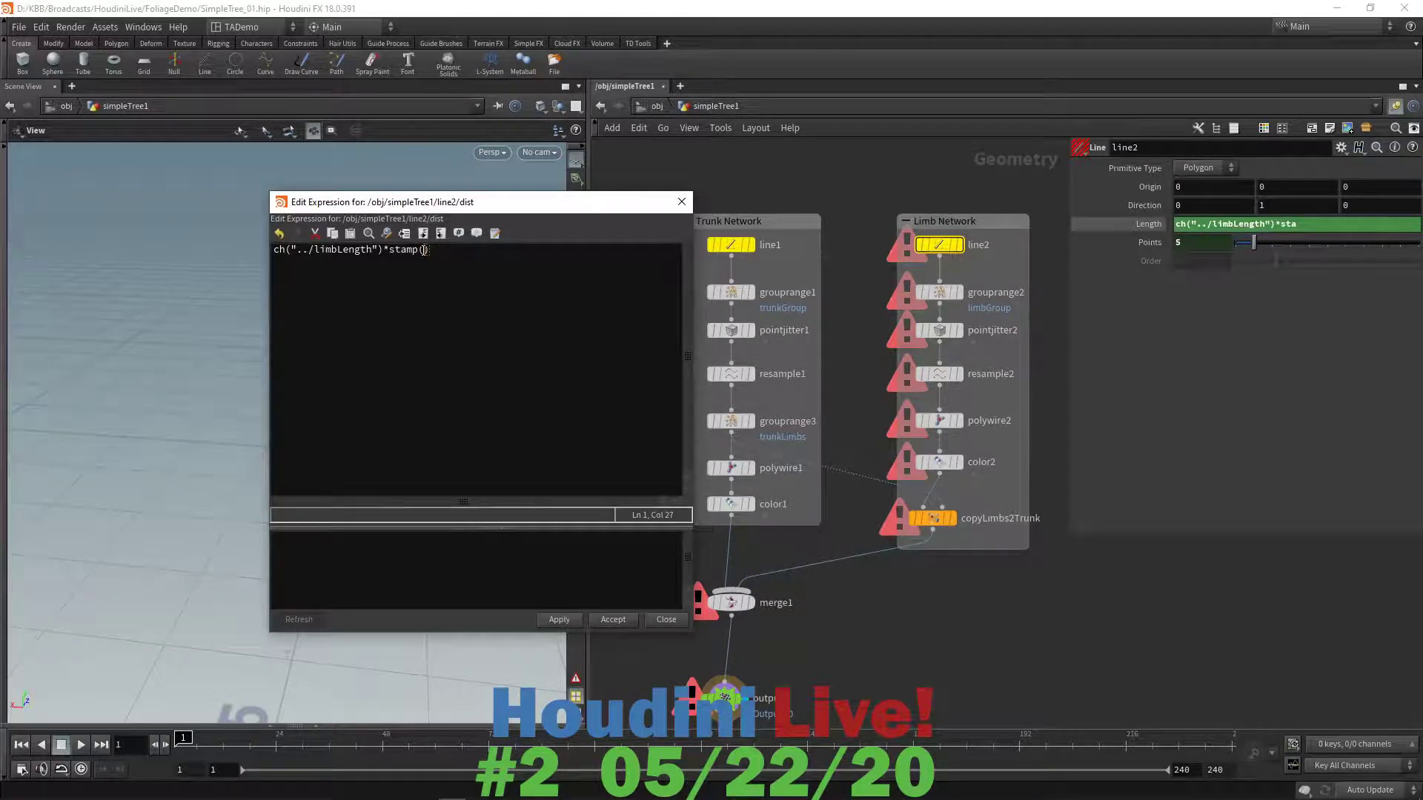
- Enter "../copyLimbs2Trunk/" as the first argument of the stamp function in line2's Length expression
{"action": "type", "text": "\"\"../"}
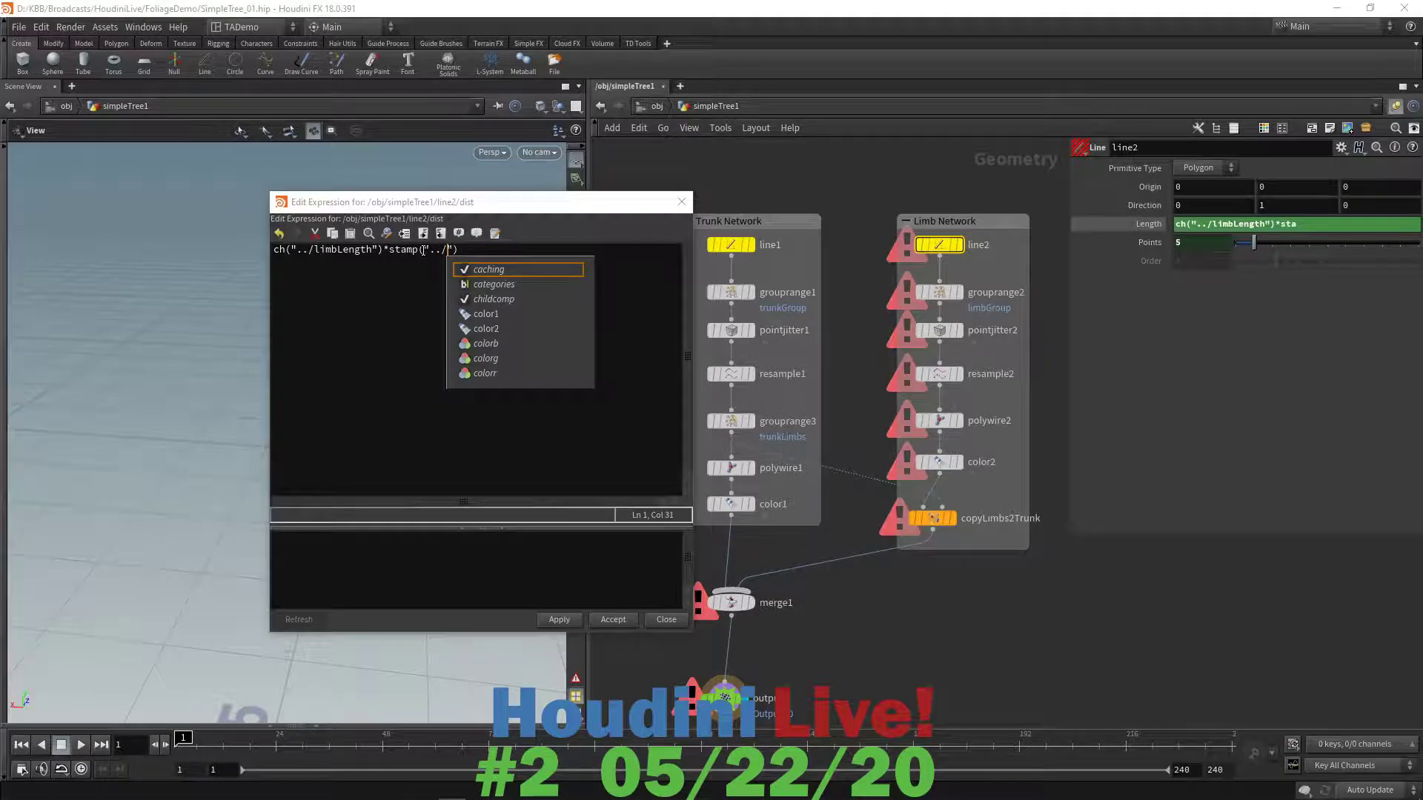
{"action": "key", "text": "Down"}
{"action": "key", "text": "Down"}
{"action": "key", "text": "Down"}
{"action": "key", "text": "Down"}
{"action": "key", "text": "Down"}
{"action": "key", "text": "Down"}
{"action": "key", "text": "Down"}
{"action": "key", "text": "Down"}
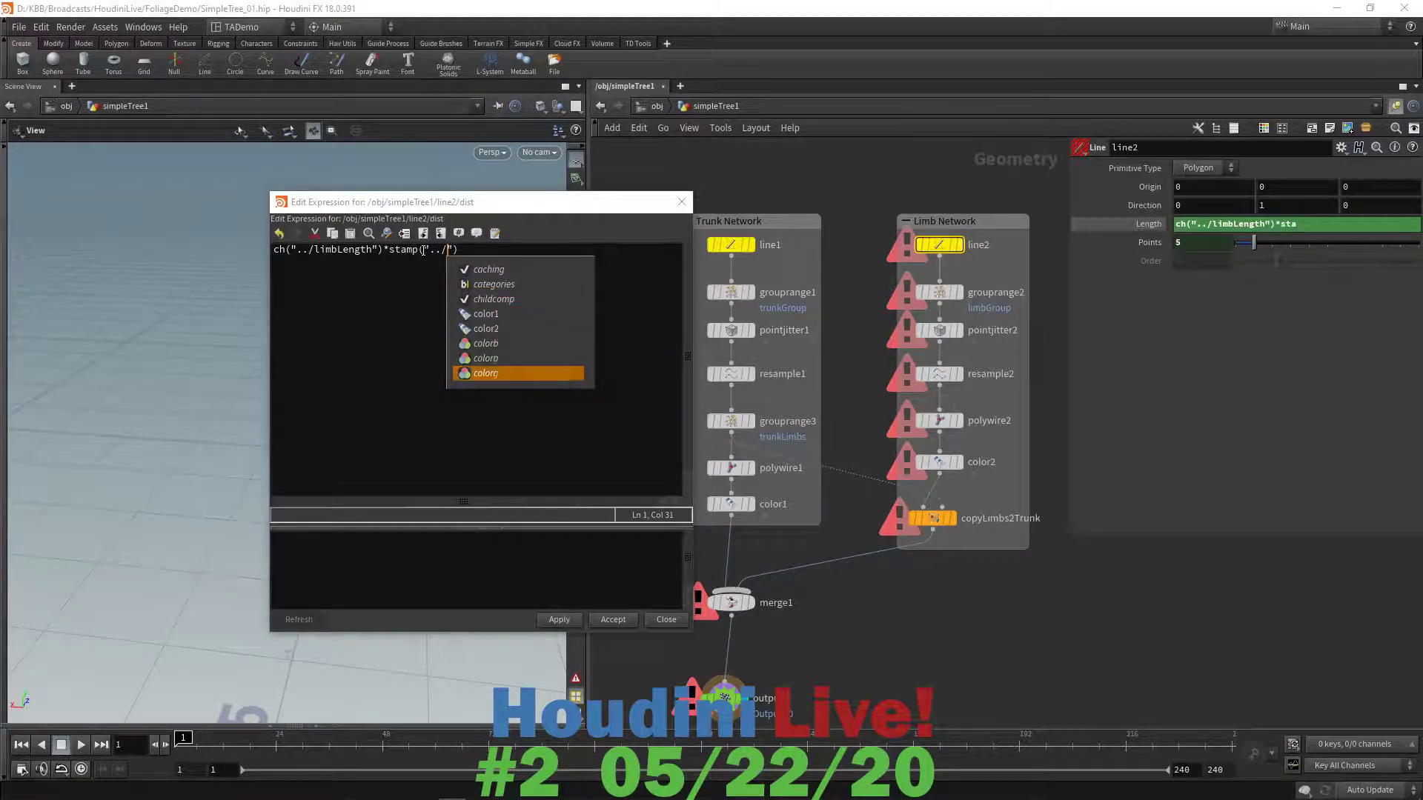
{"action": "key", "text": "Down"}
{"action": "key", "text": "Down"}
{"action": "key", "text": "Down"}
{"action": "key", "text": "Up"}
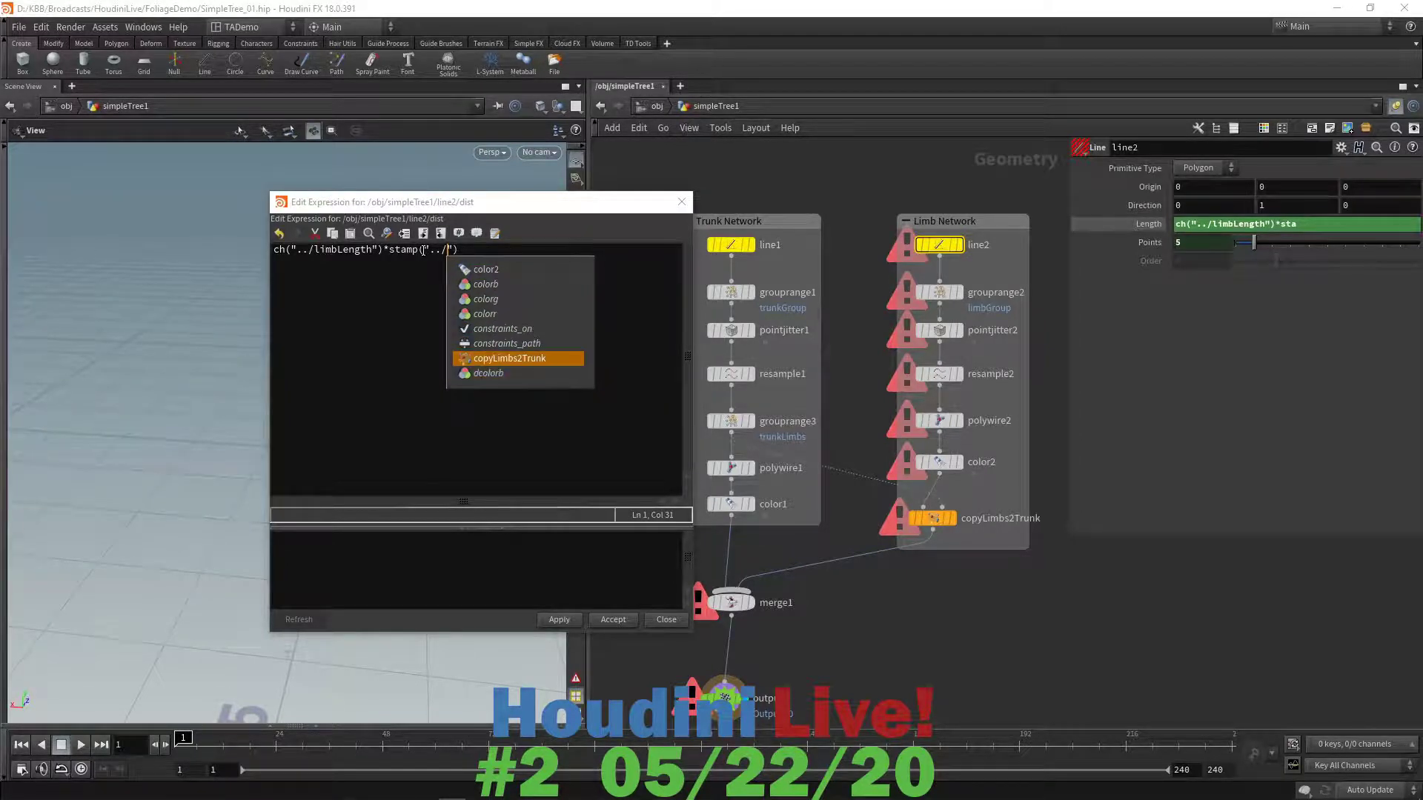
{"action": "key", "text": "Return"}
{"action": "type", "text": "/"}
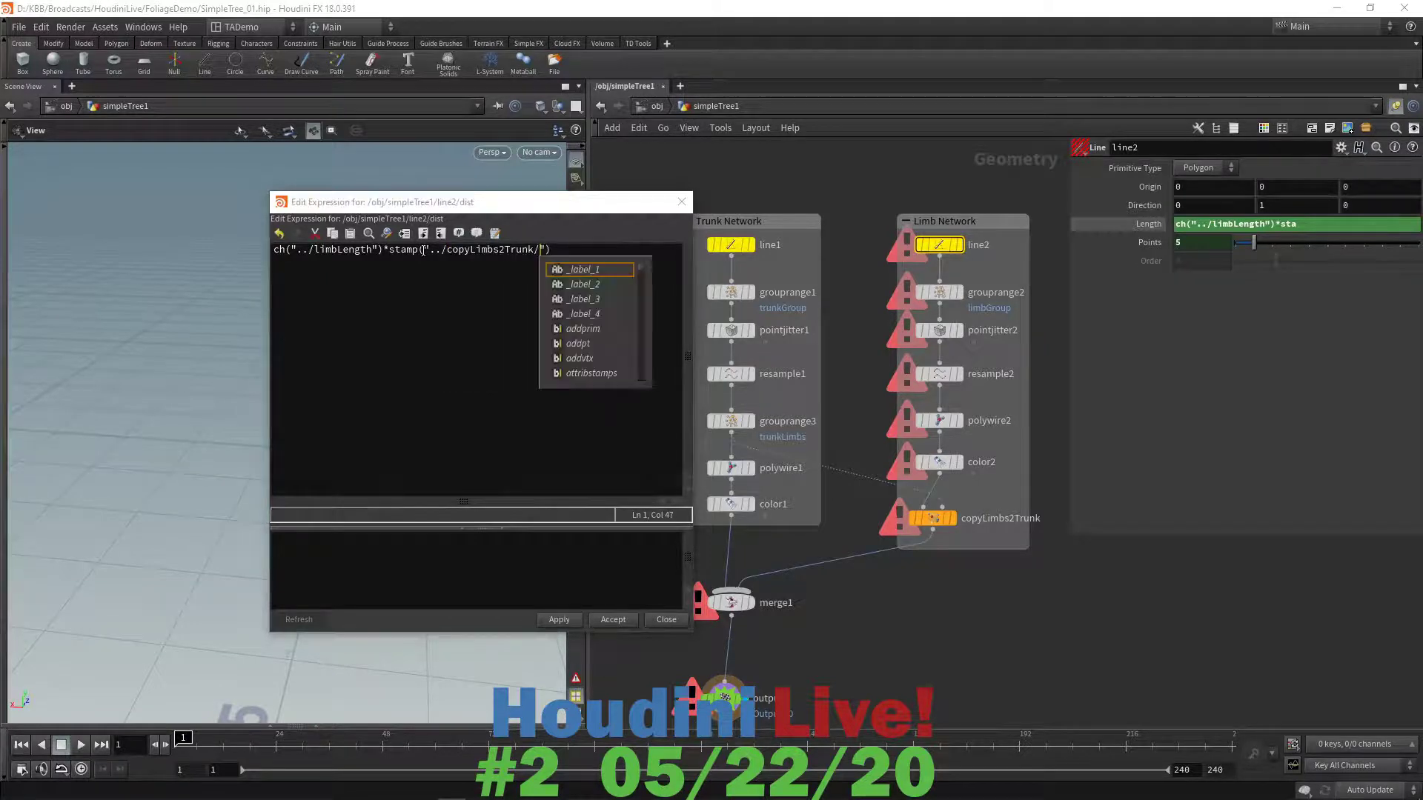
{"action": "type", "text": "\""}
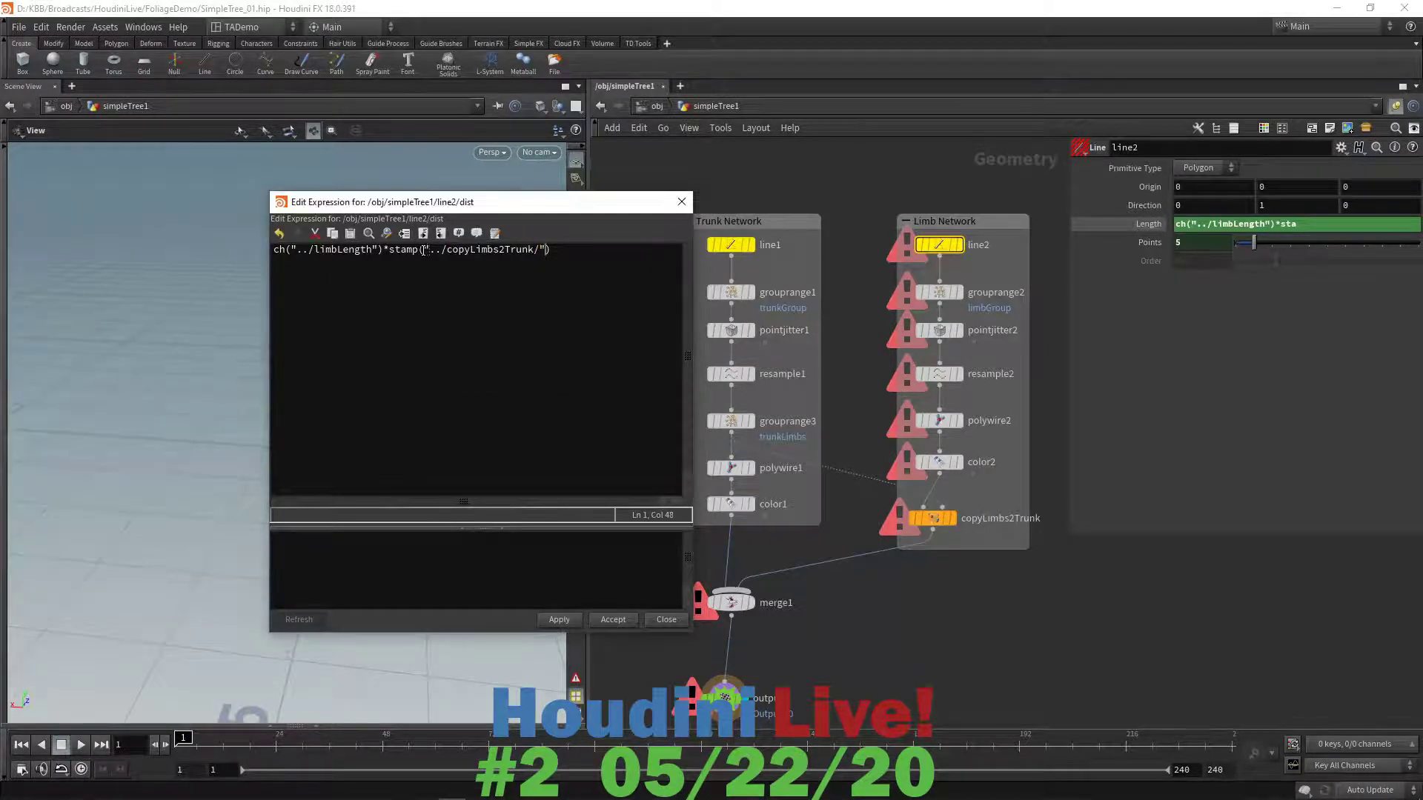
{"action": "type", "text": ","}
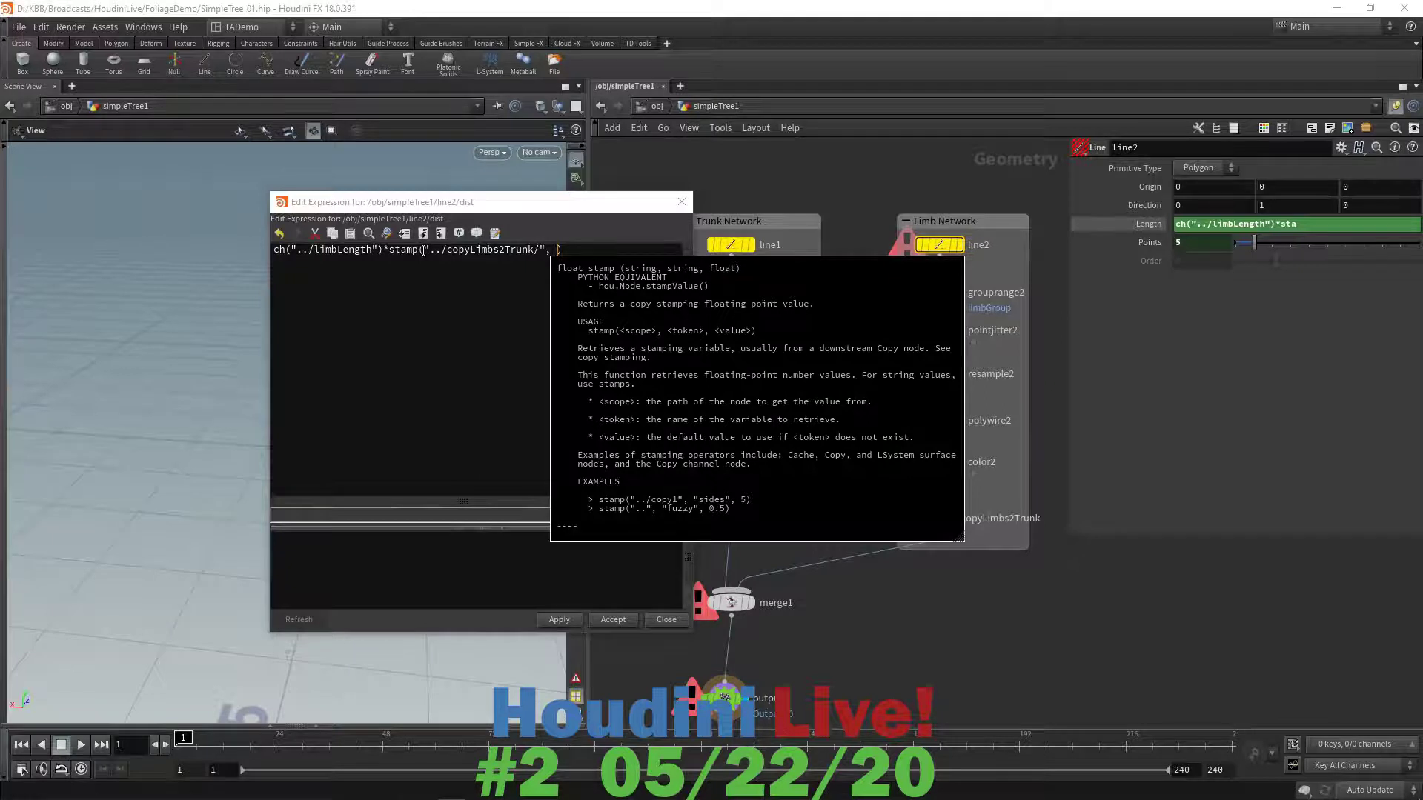
- Complete the stamp function with the token "variableLimbLength" and default value 1, and apply the expression to line2's Length
{"action": "type", "text": "\"\""}
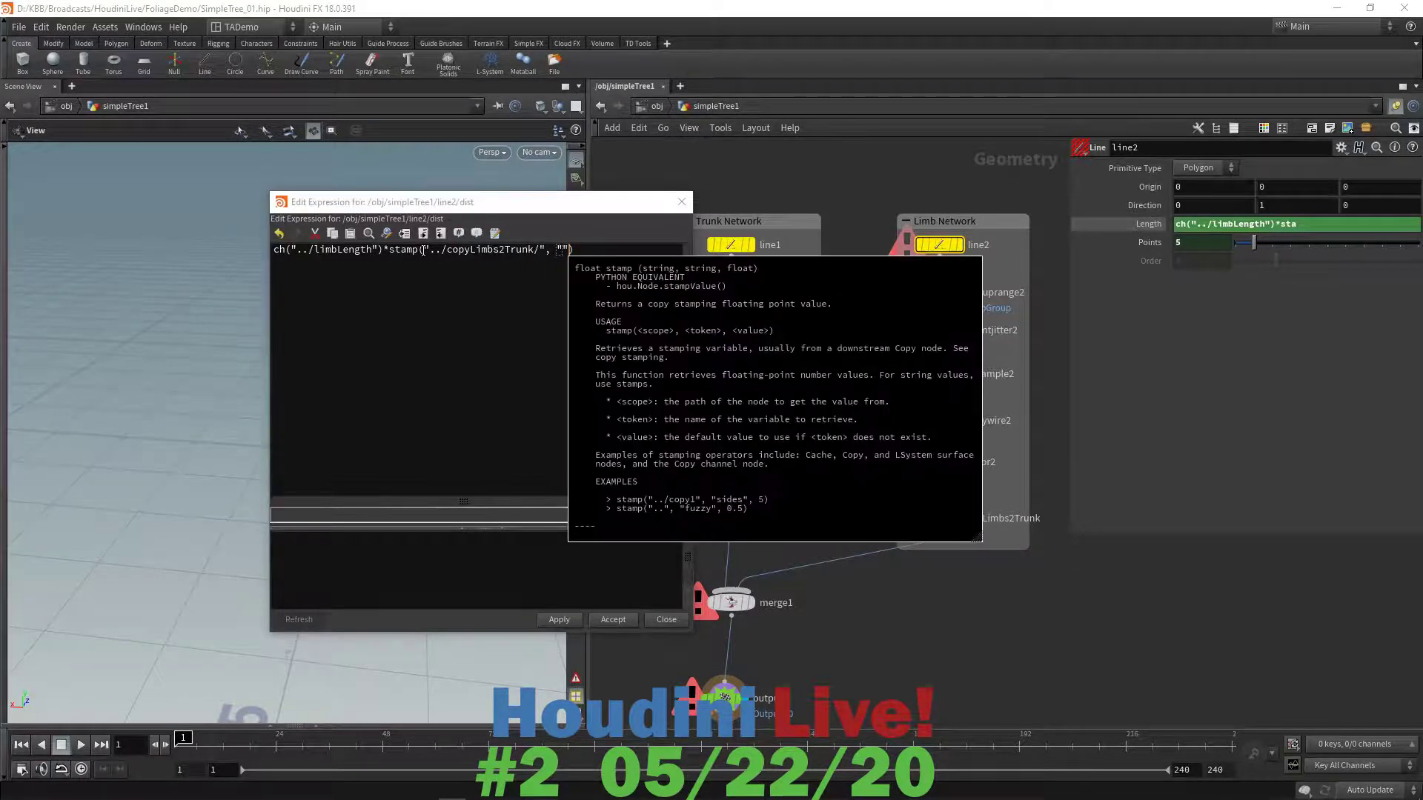
{"action": "key", "text": "Left"}
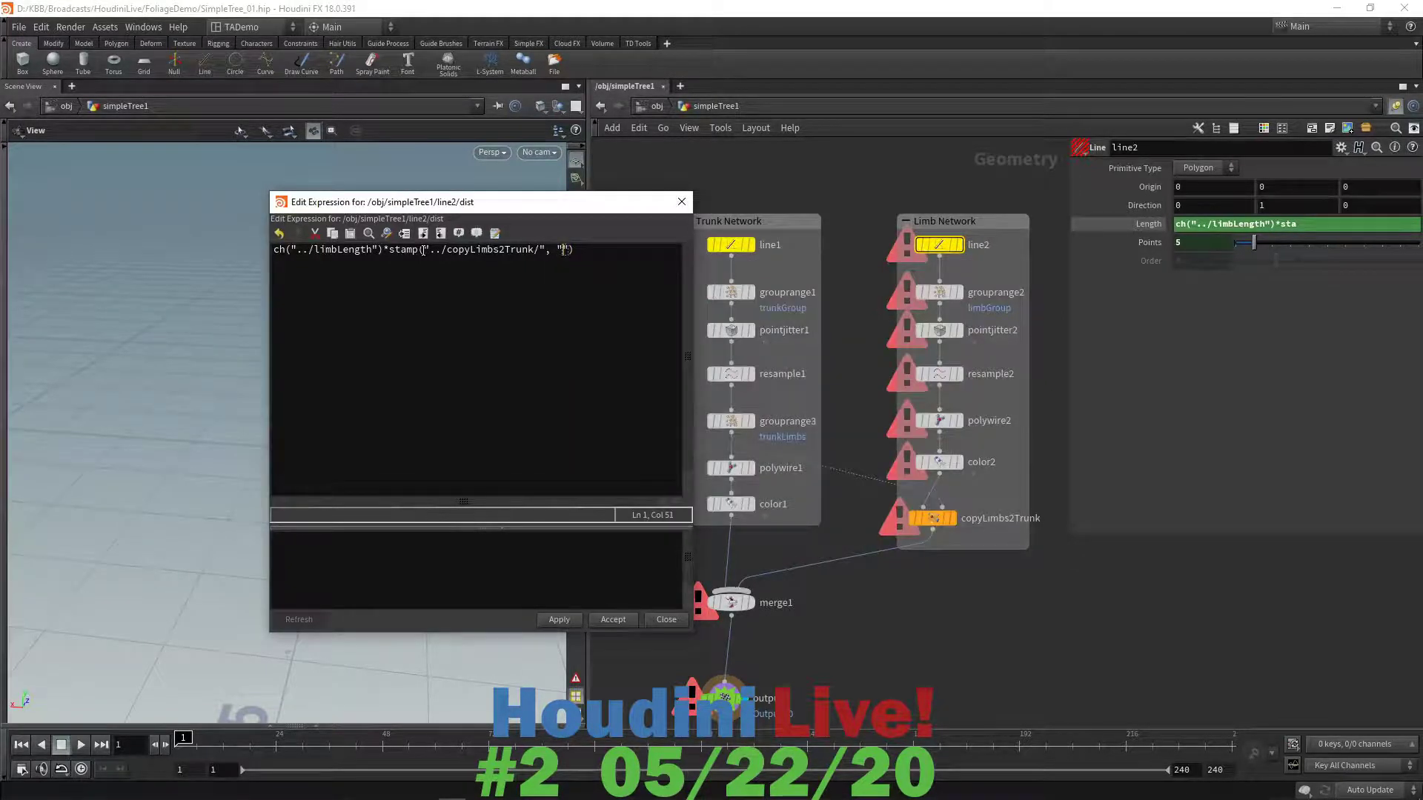
{"action": "type", "text": "variableLimbLength"}
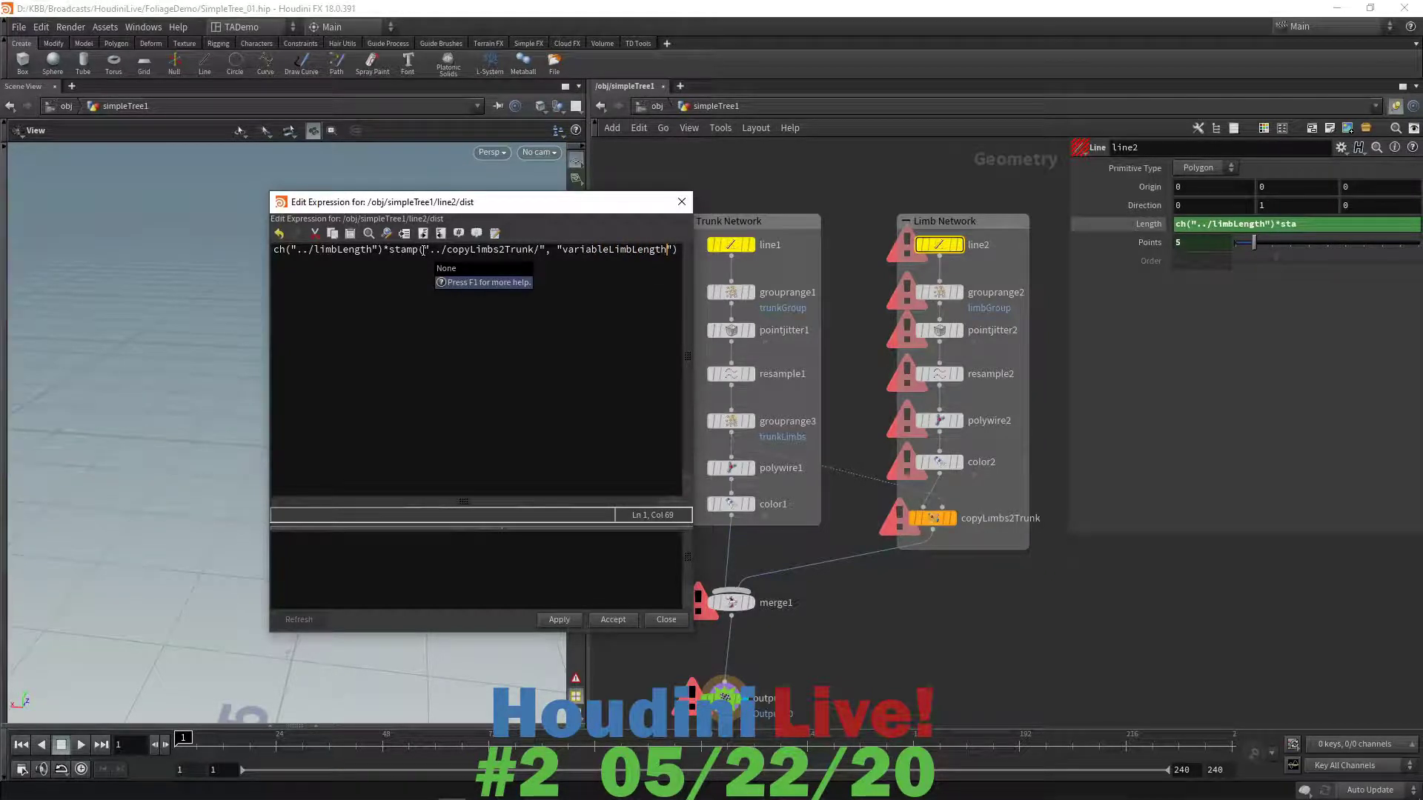
{"action": "key", "text": "Right"}
{"action": "type", "text": ", "}
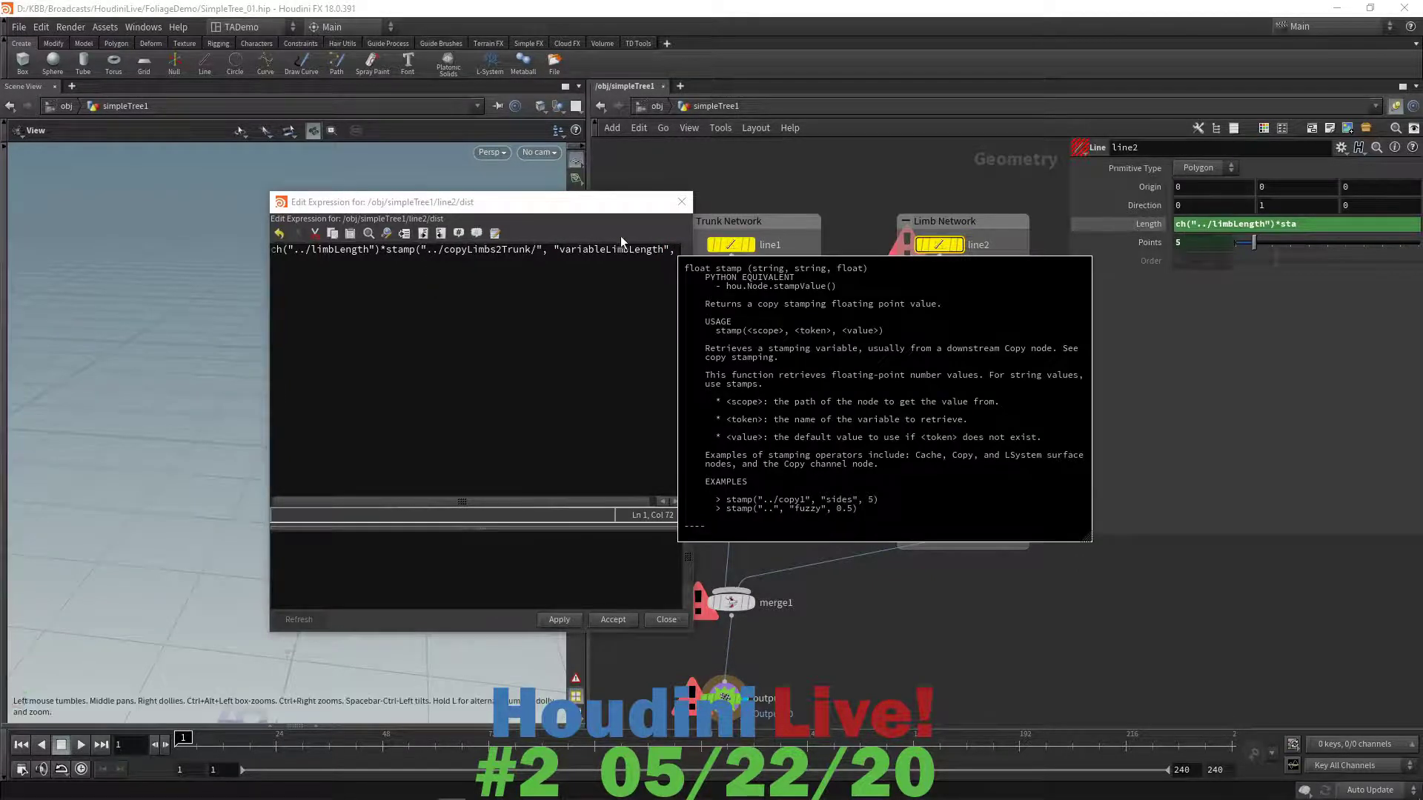
{"action": "type", "text": "1"}
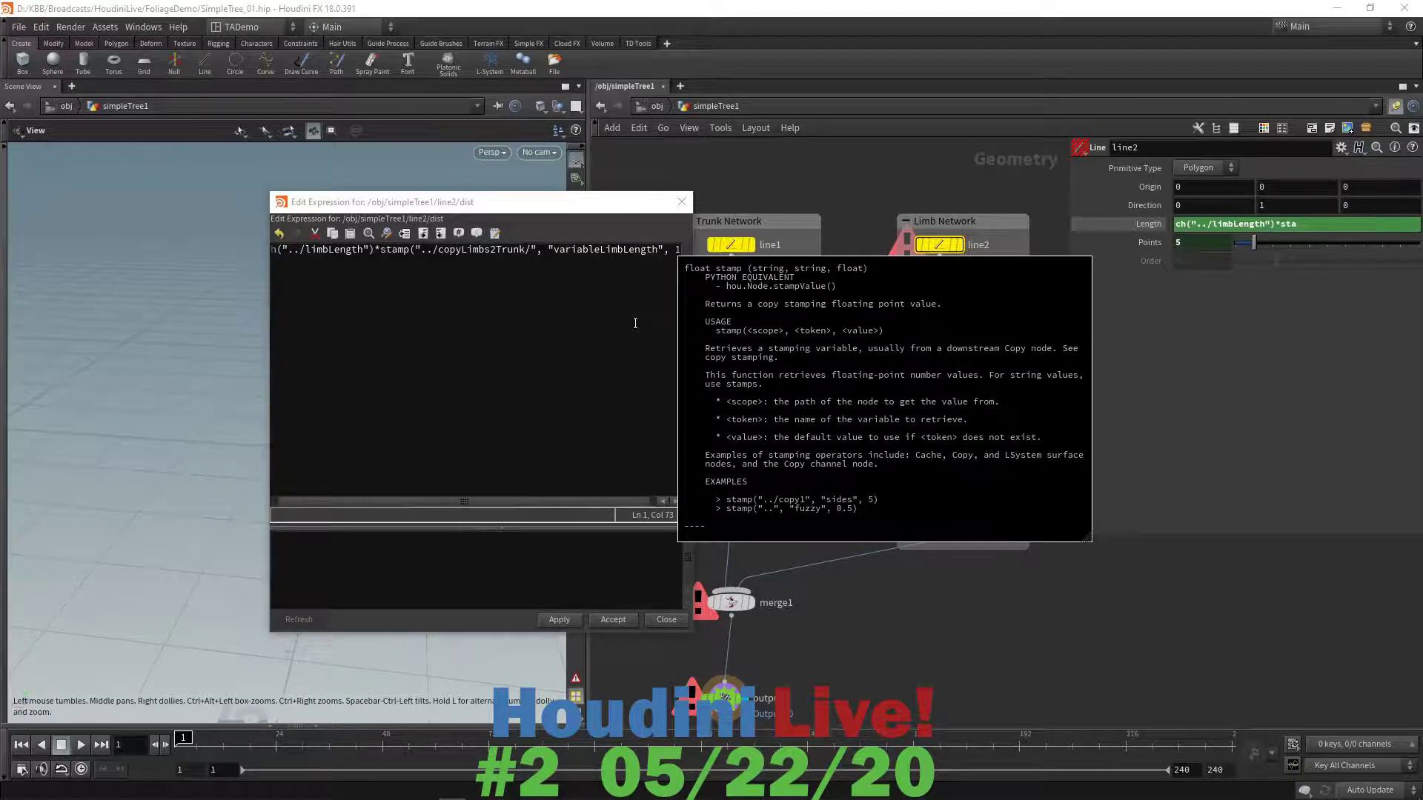
{"action": "left_click_drag", "start_coordinate": [690, 560], "coordinate": [791, 560]}
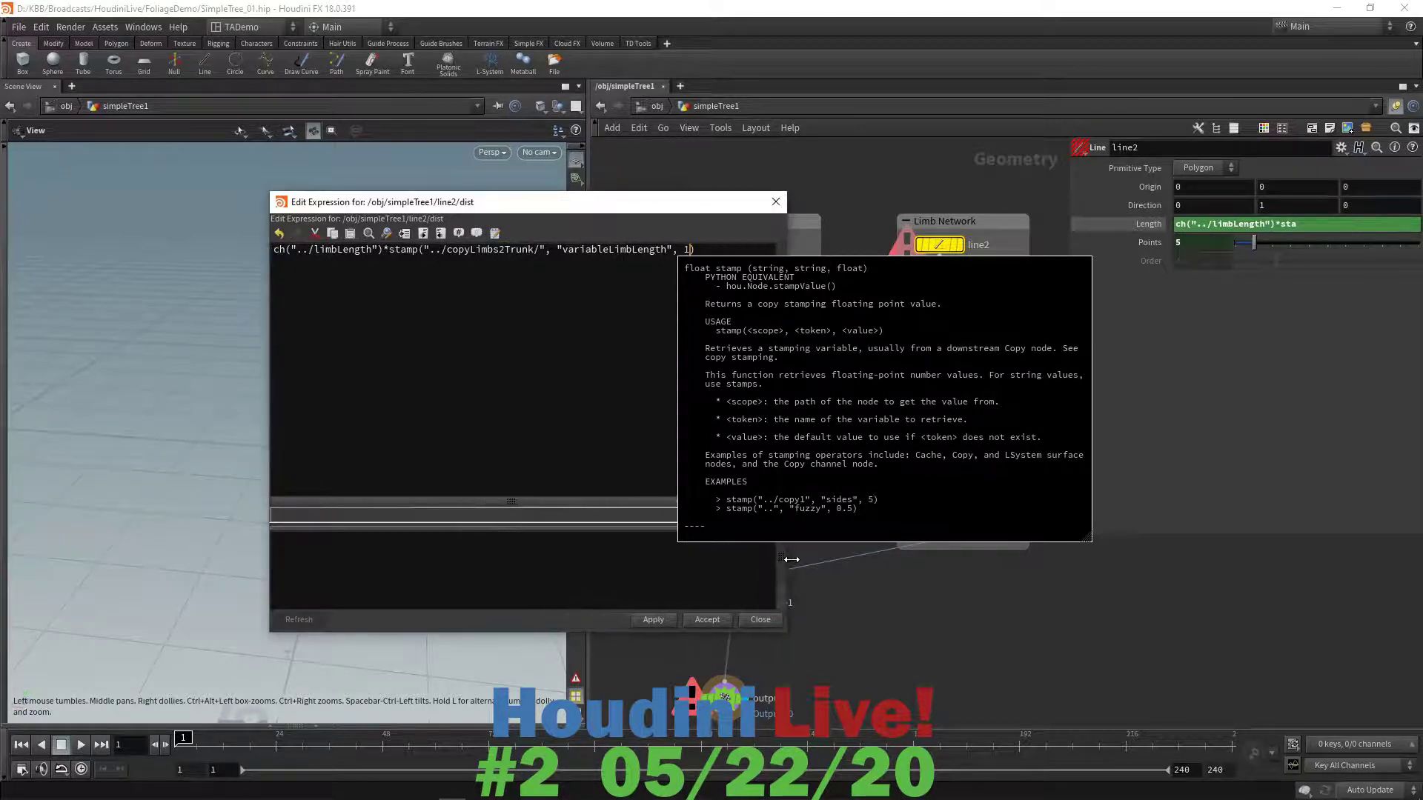
{"action": "left_click", "coordinate": [710, 256]}
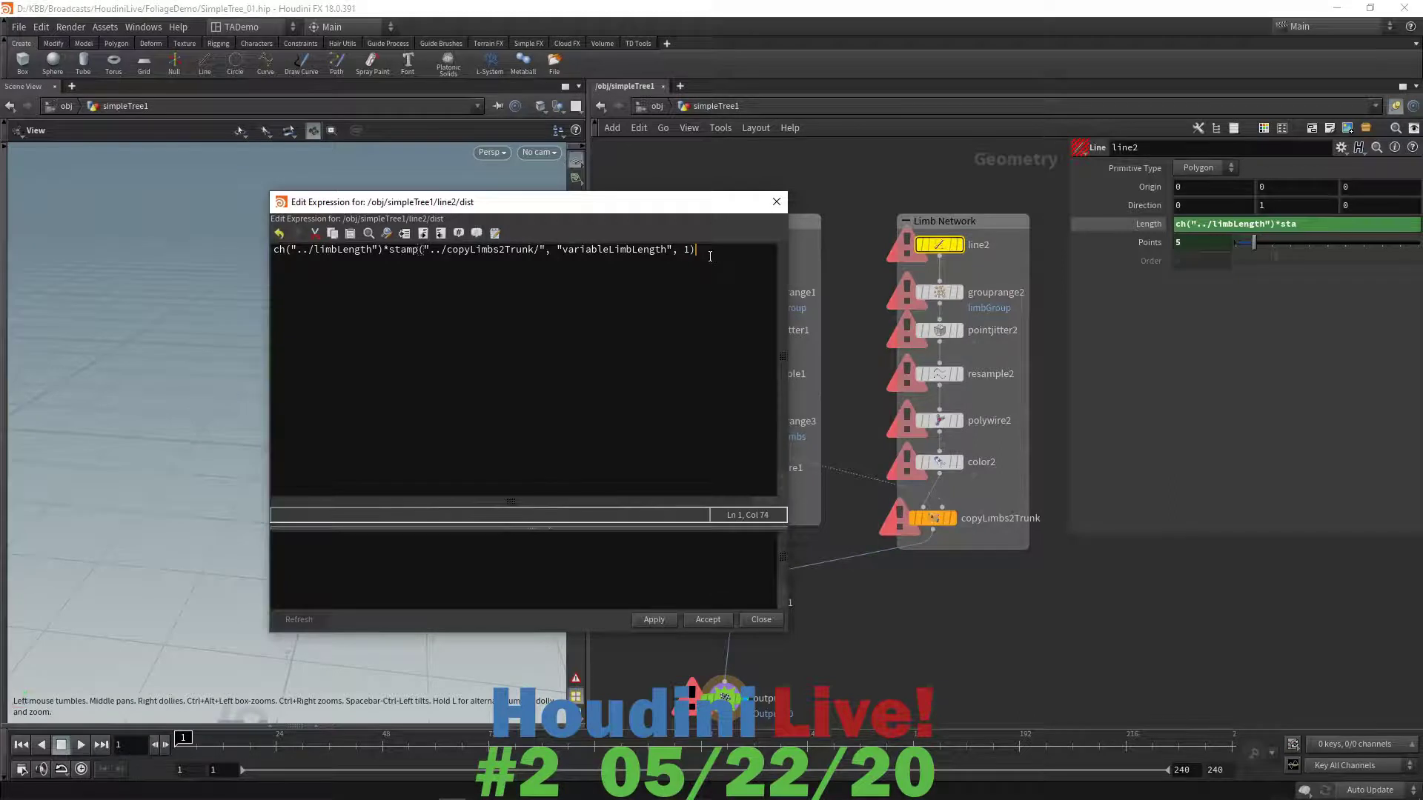
{"action": "left_click", "coordinate": [654, 621]}
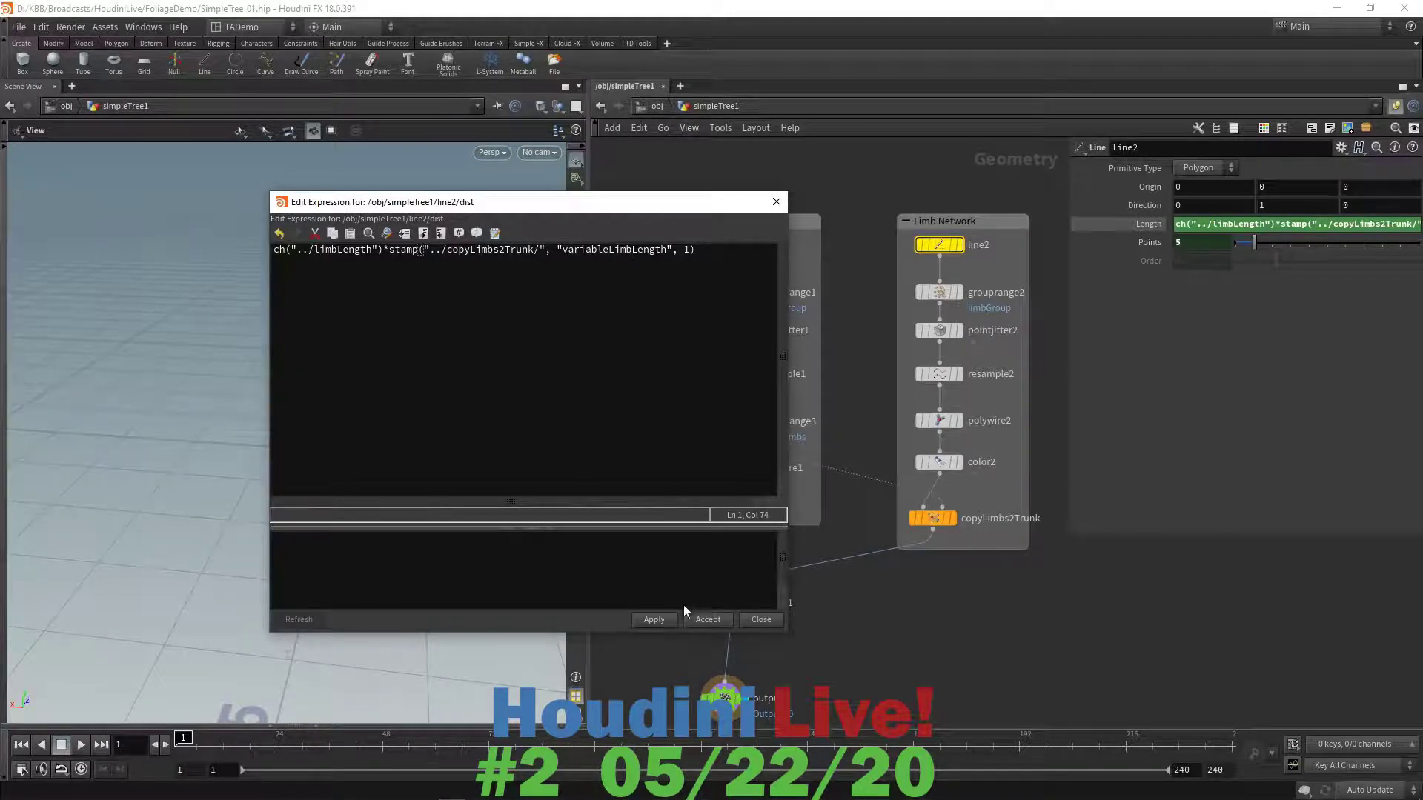
- Accept line2's Length expression and widen the Trunk Network box to make room beside its nodes
{"action": "left_click", "coordinate": [709, 620]}
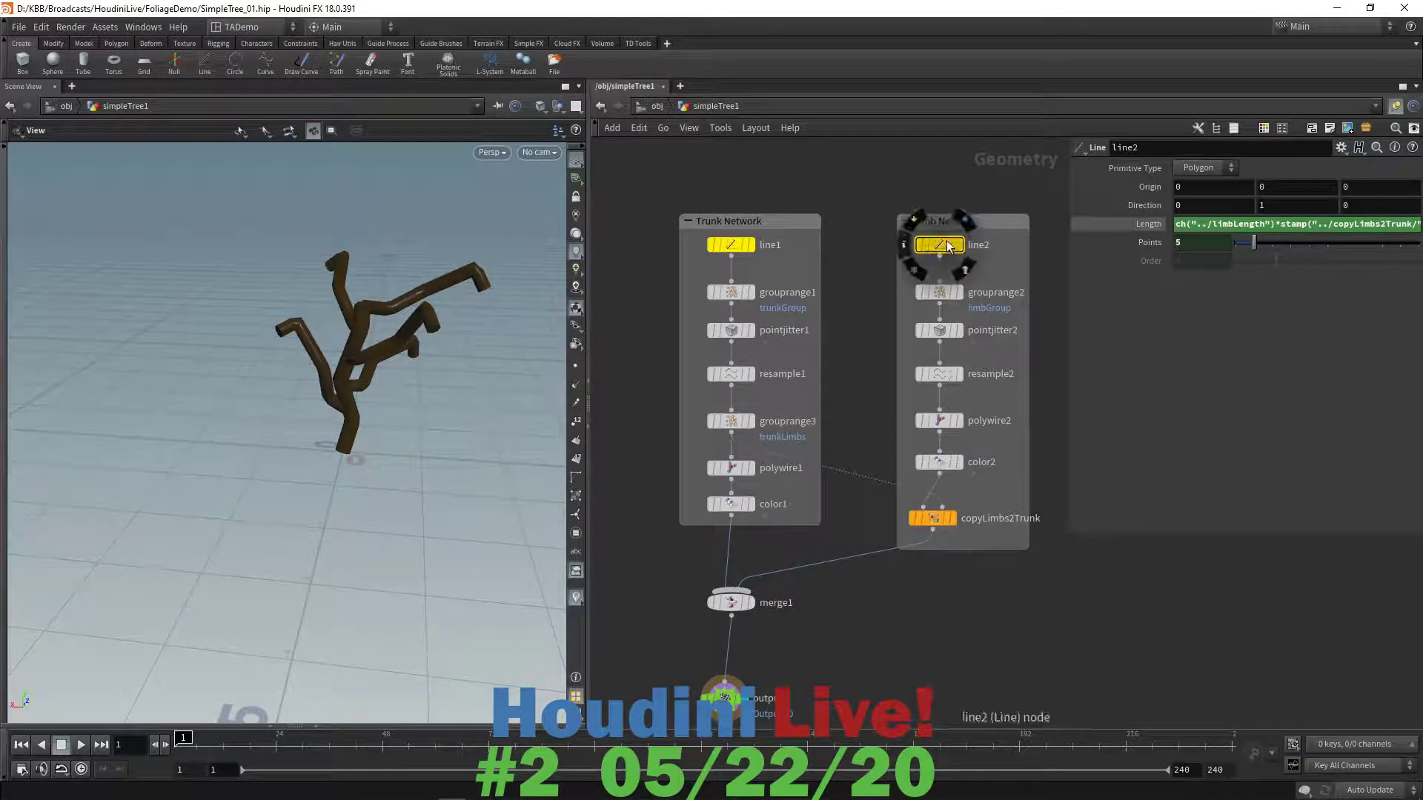
{"action": "left_click", "coordinate": [935, 520]}
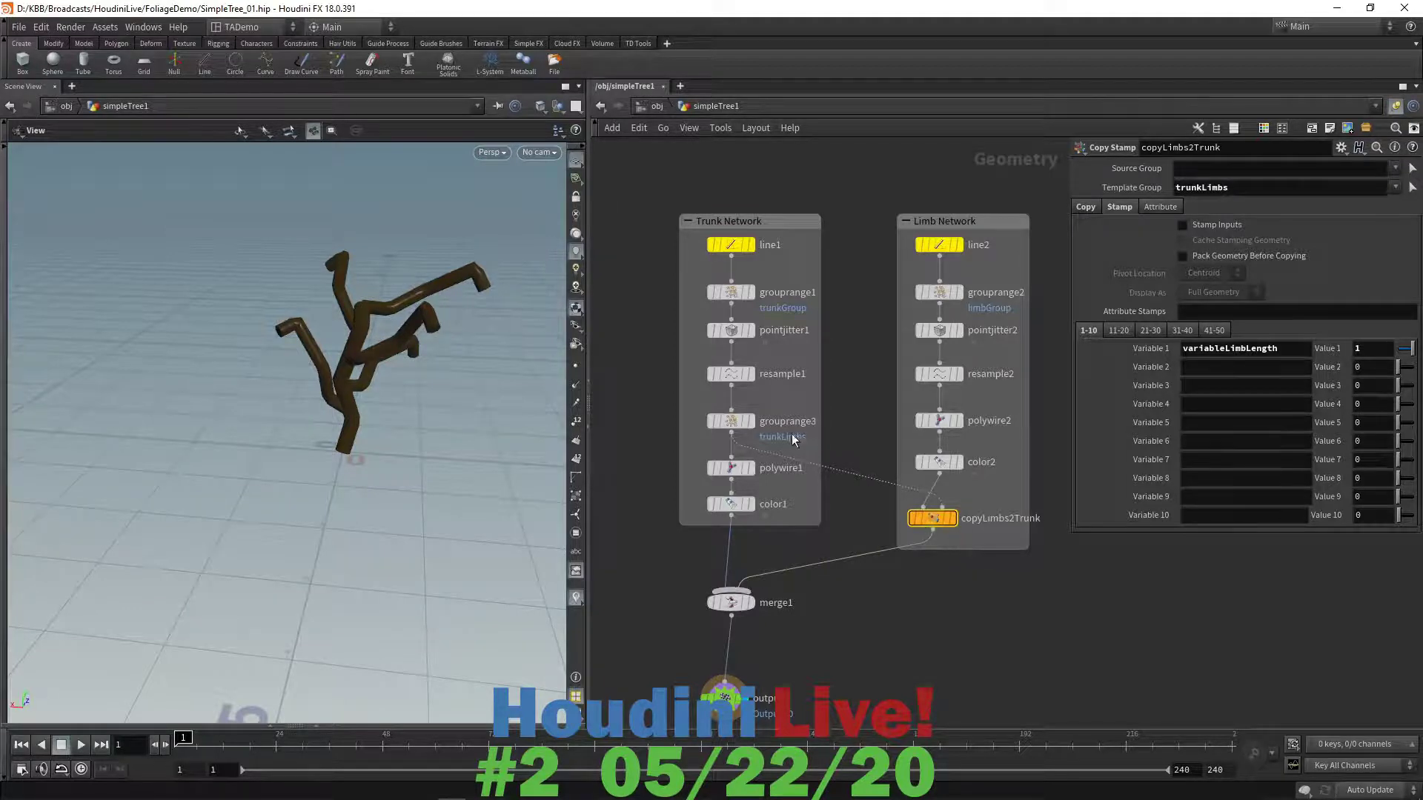
{"action": "mouse_move", "coordinate": [734, 422]}
{"action": "left_click_drag", "start_coordinate": [823, 529], "coordinate": [884, 539]}
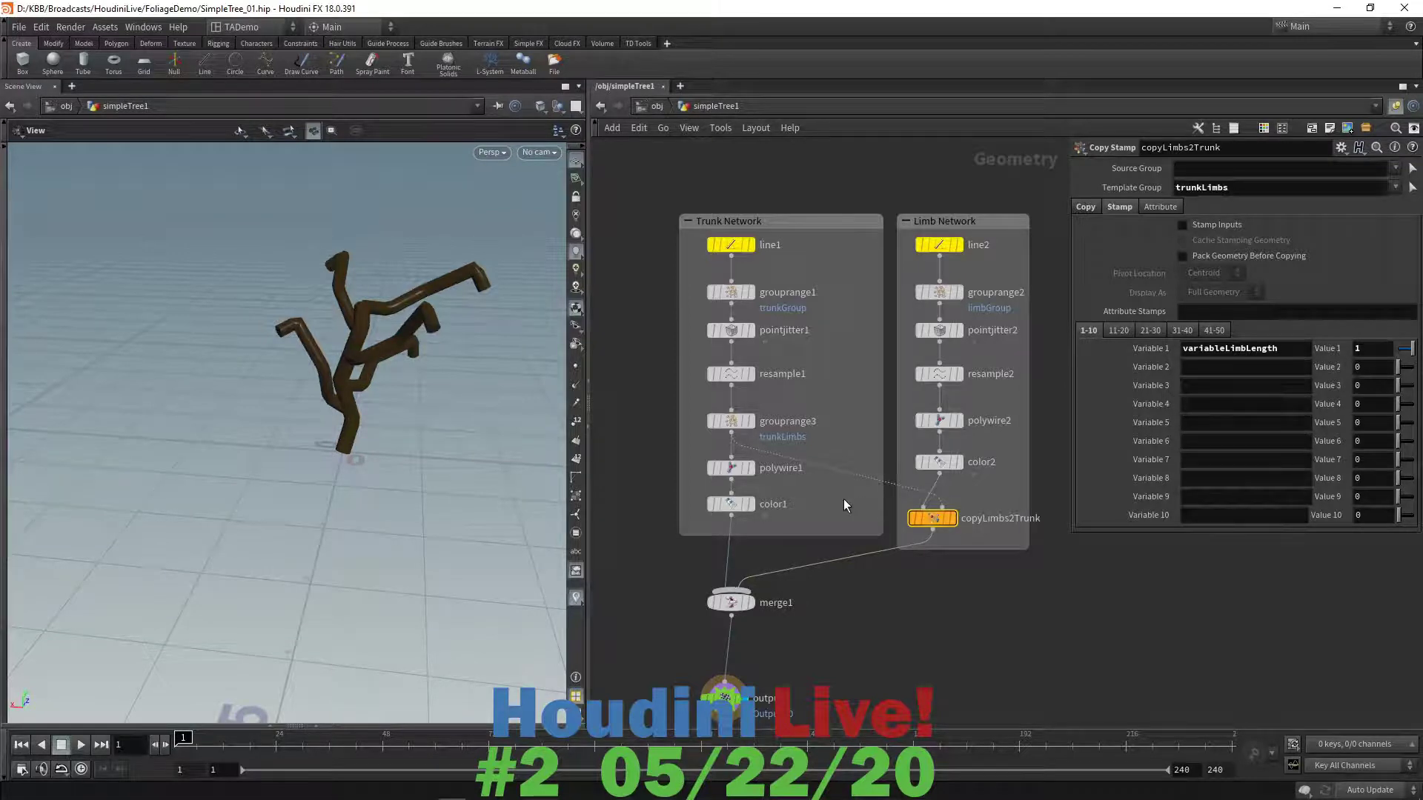
- Insert an Attribute Wrangle between grouprange3 and copyLimbs2Trunk, and move the Trunk Network box clear of the Limb Network box
{"action": "key", "text": "Tab"}
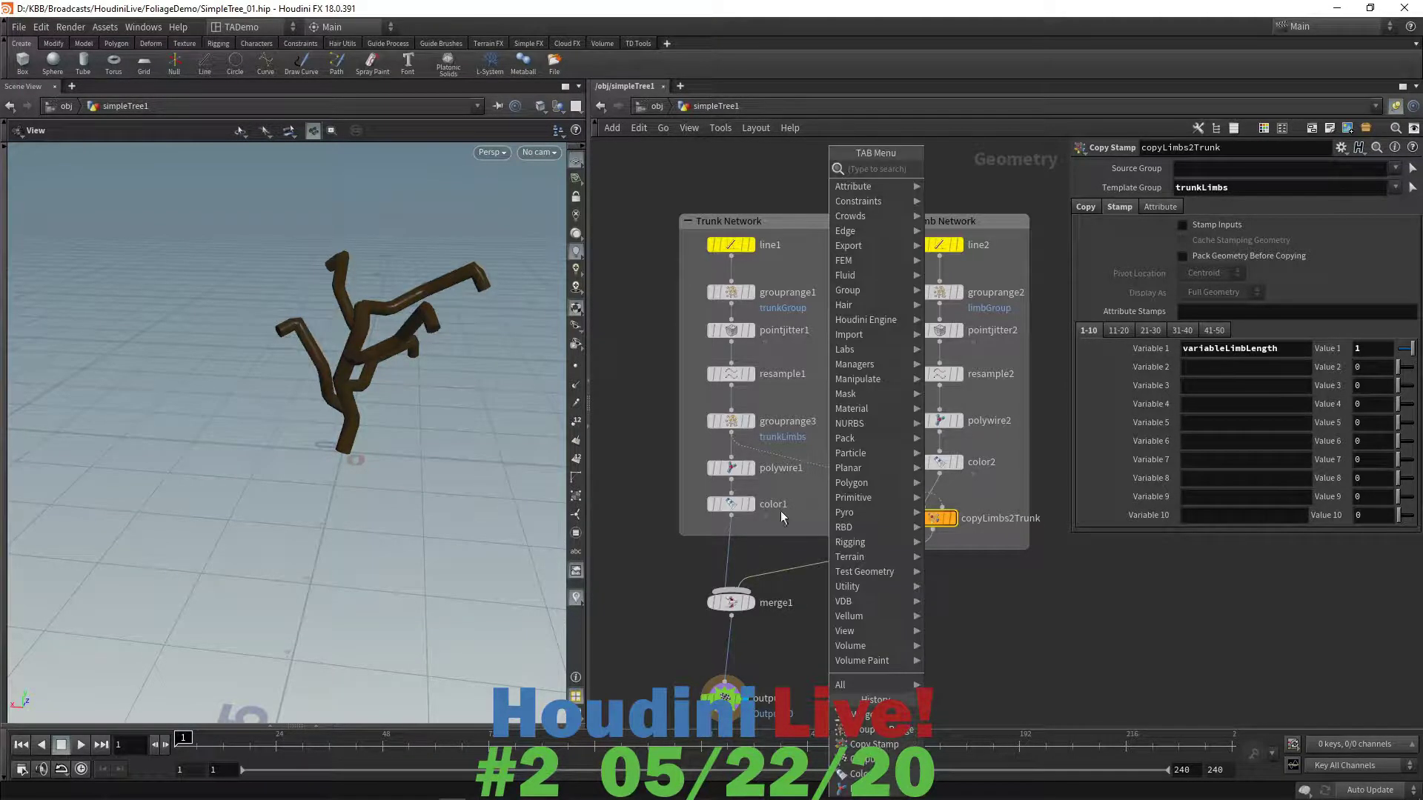
{"action": "type", "text": "attrib"}
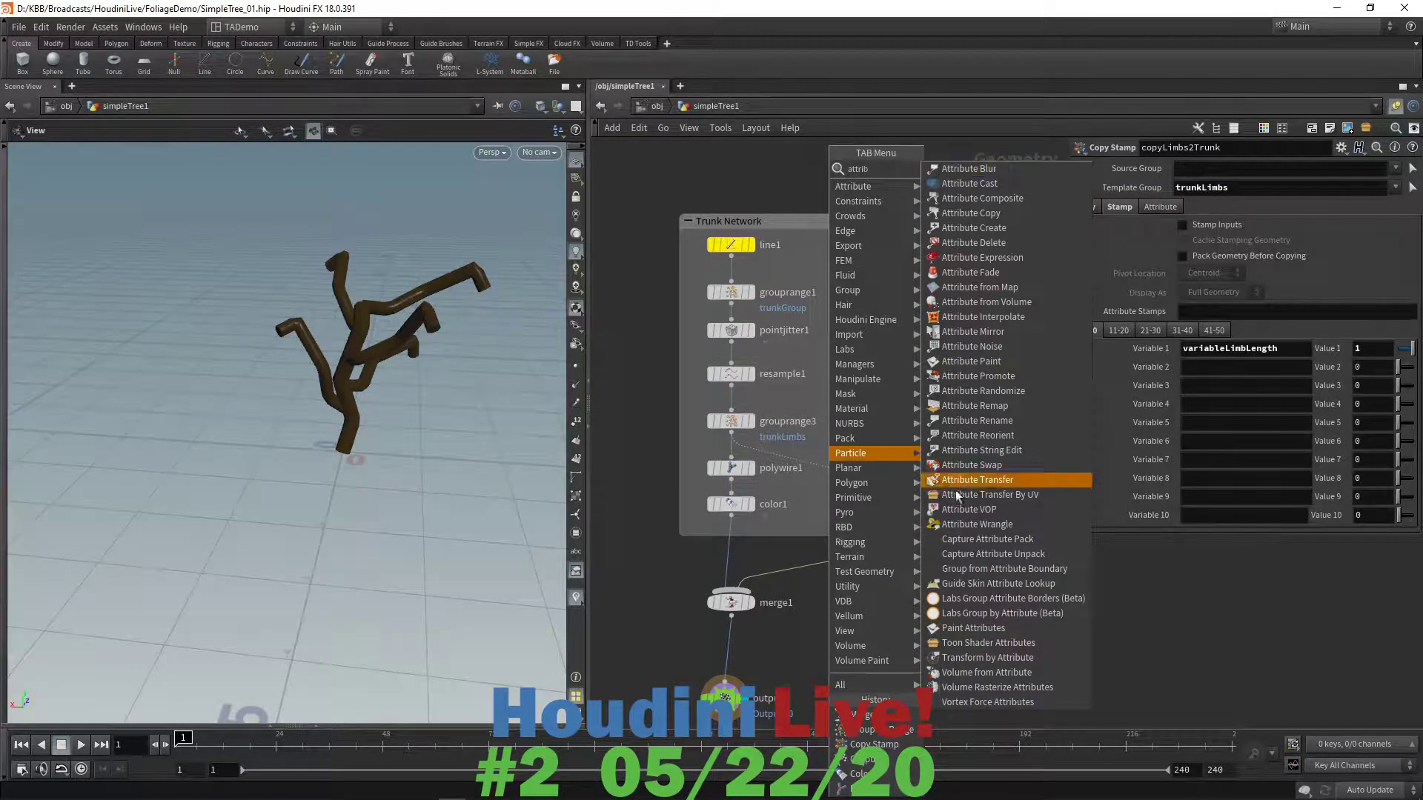
{"action": "left_click", "coordinate": [964, 525]}
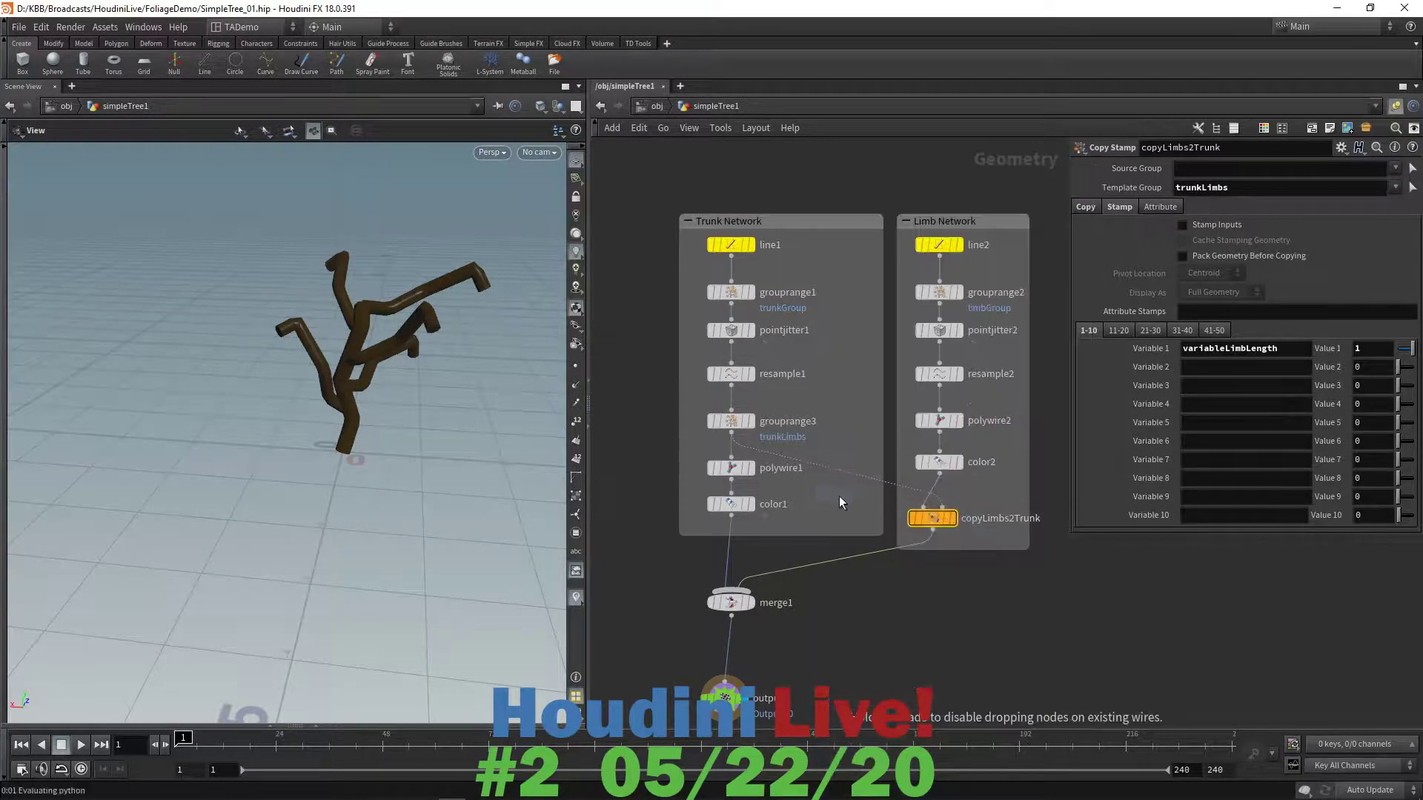
{"action": "left_click", "coordinate": [841, 498]}
{"action": "left_click_drag", "start_coordinate": [844, 501], "coordinate": [849, 479]}
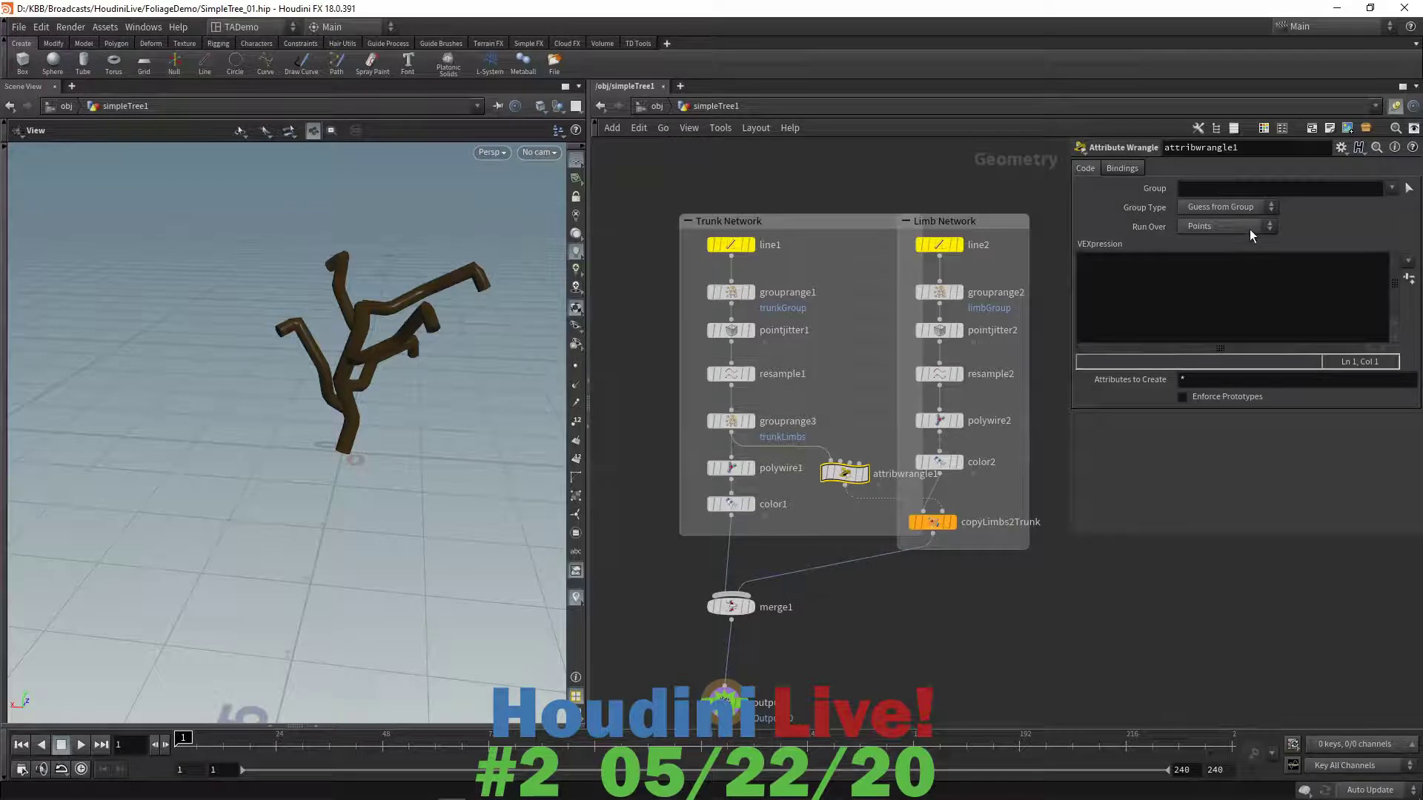
{"action": "left_click", "coordinate": [1117, 269]}
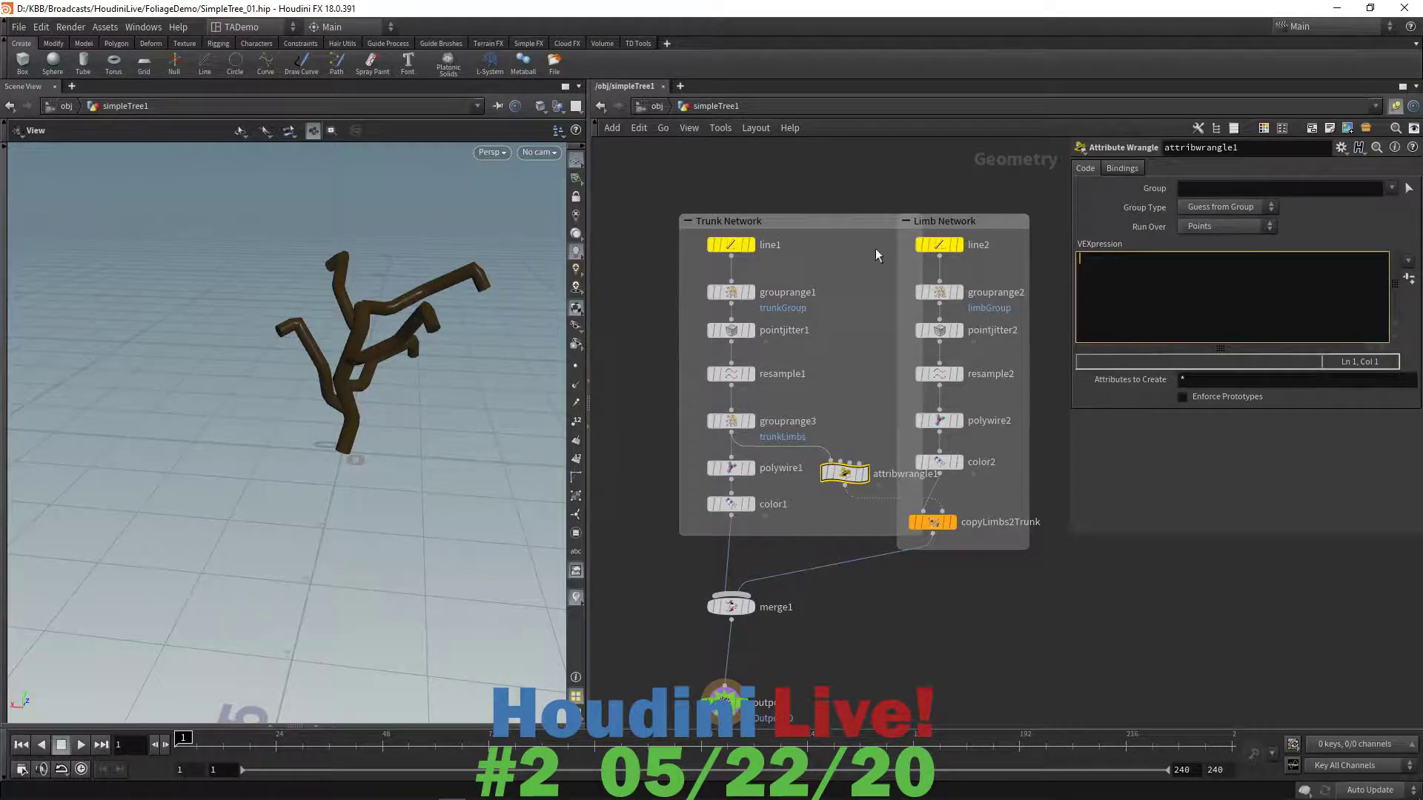
{"action": "left_click_drag", "start_coordinate": [858, 219], "coordinate": [805, 231]}
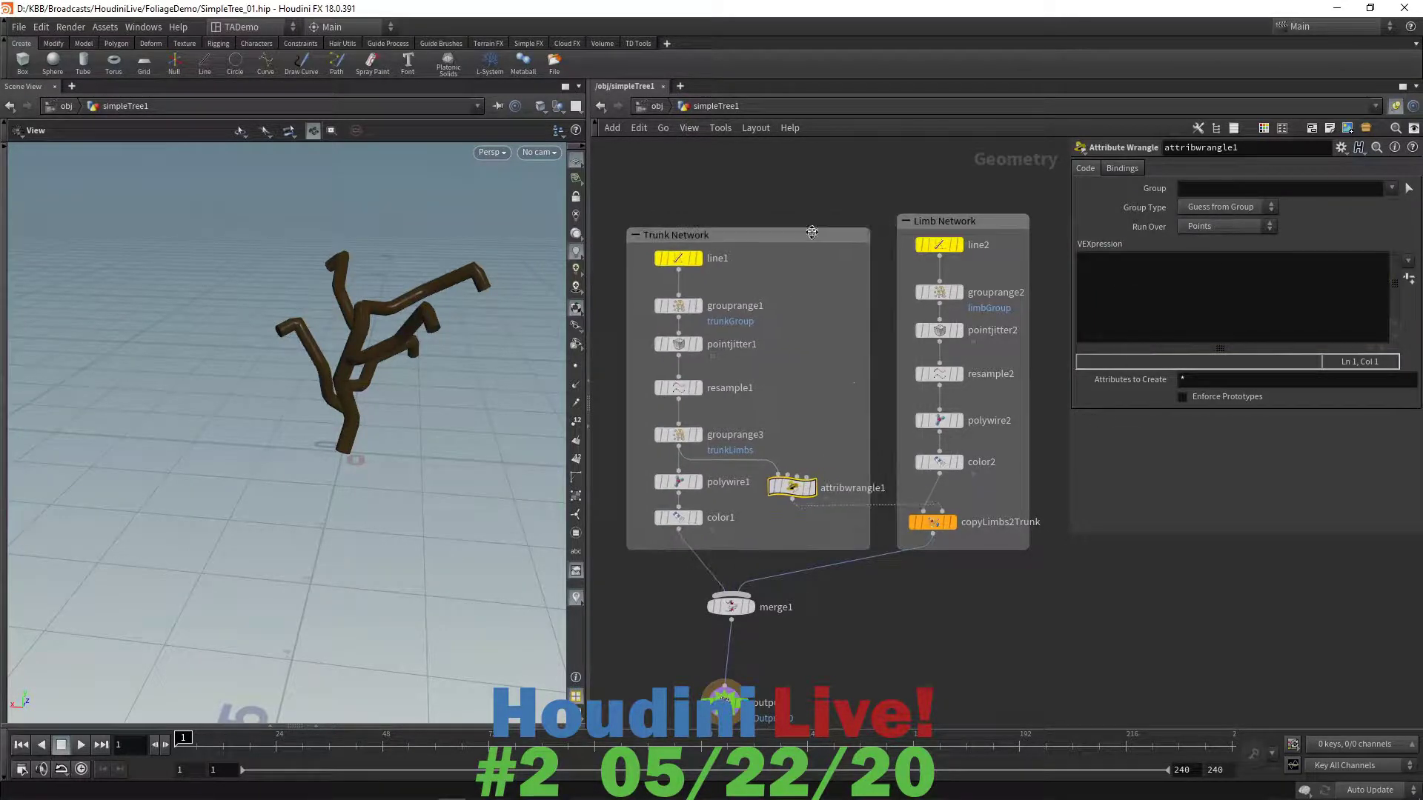
- Look up the local variables in the Copy Stamp help for copyLimbs2Trunk, including the template point attributes, and close the help
{"action": "mouse_move", "coordinate": [934, 527]}
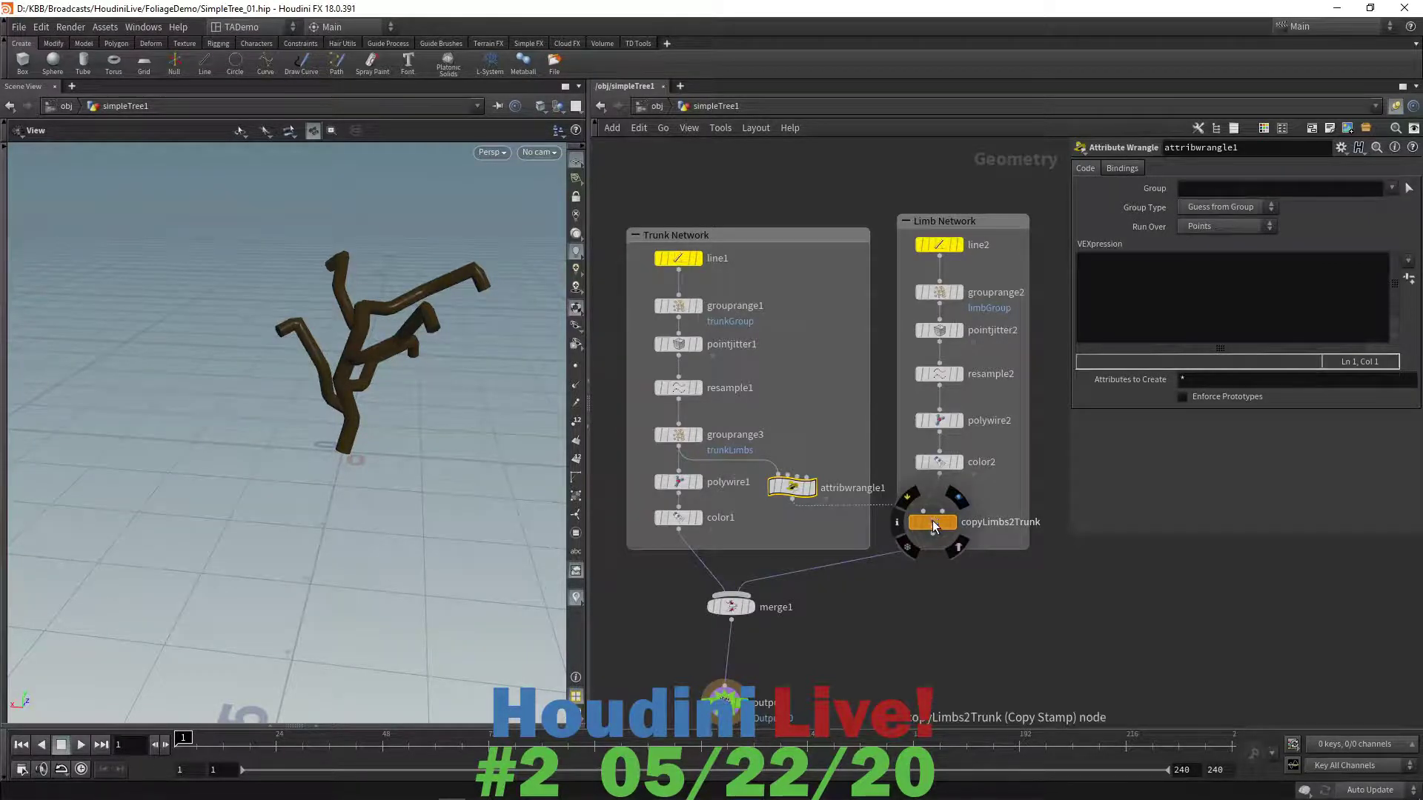
{"action": "left_click", "coordinate": [931, 521]}
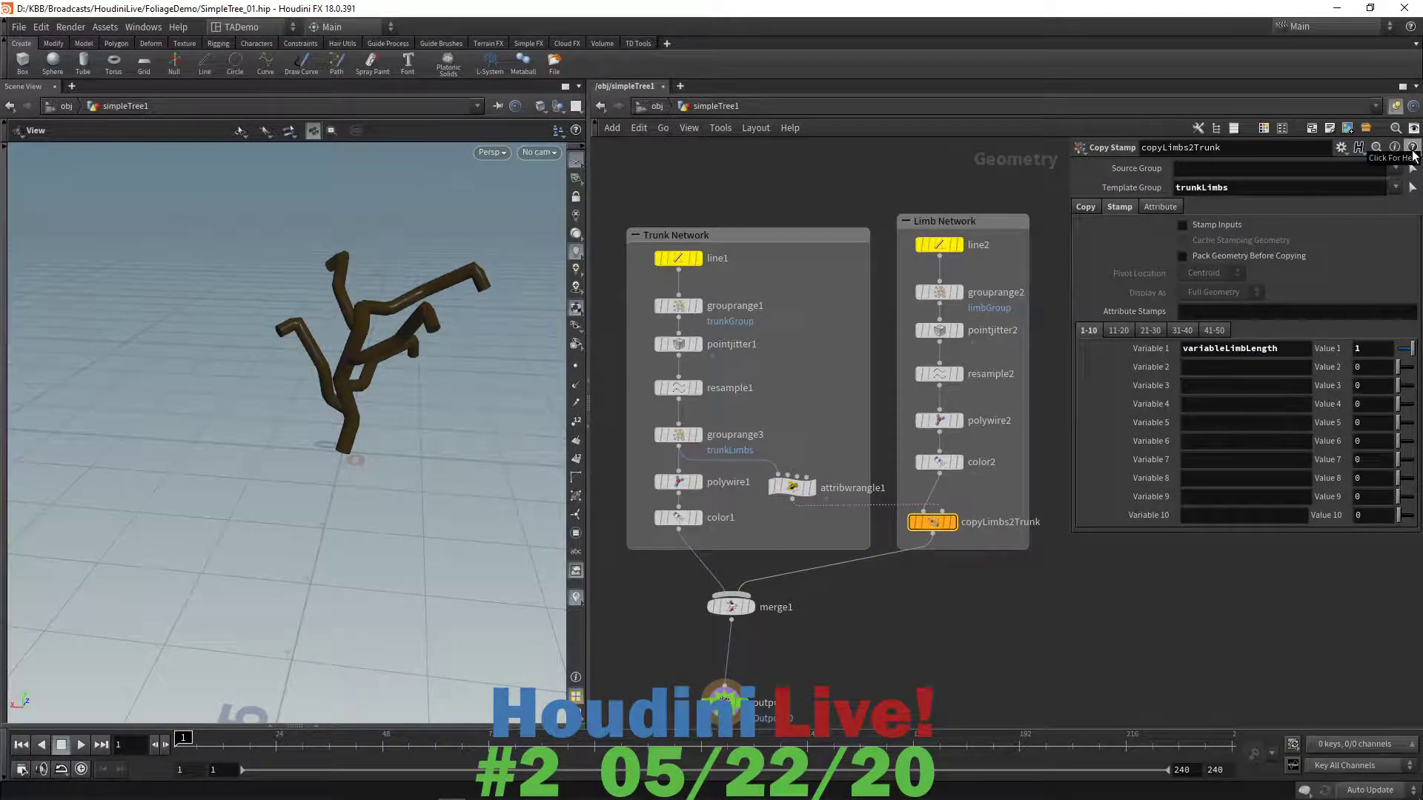
{"action": "left_click", "coordinate": [1412, 150]}
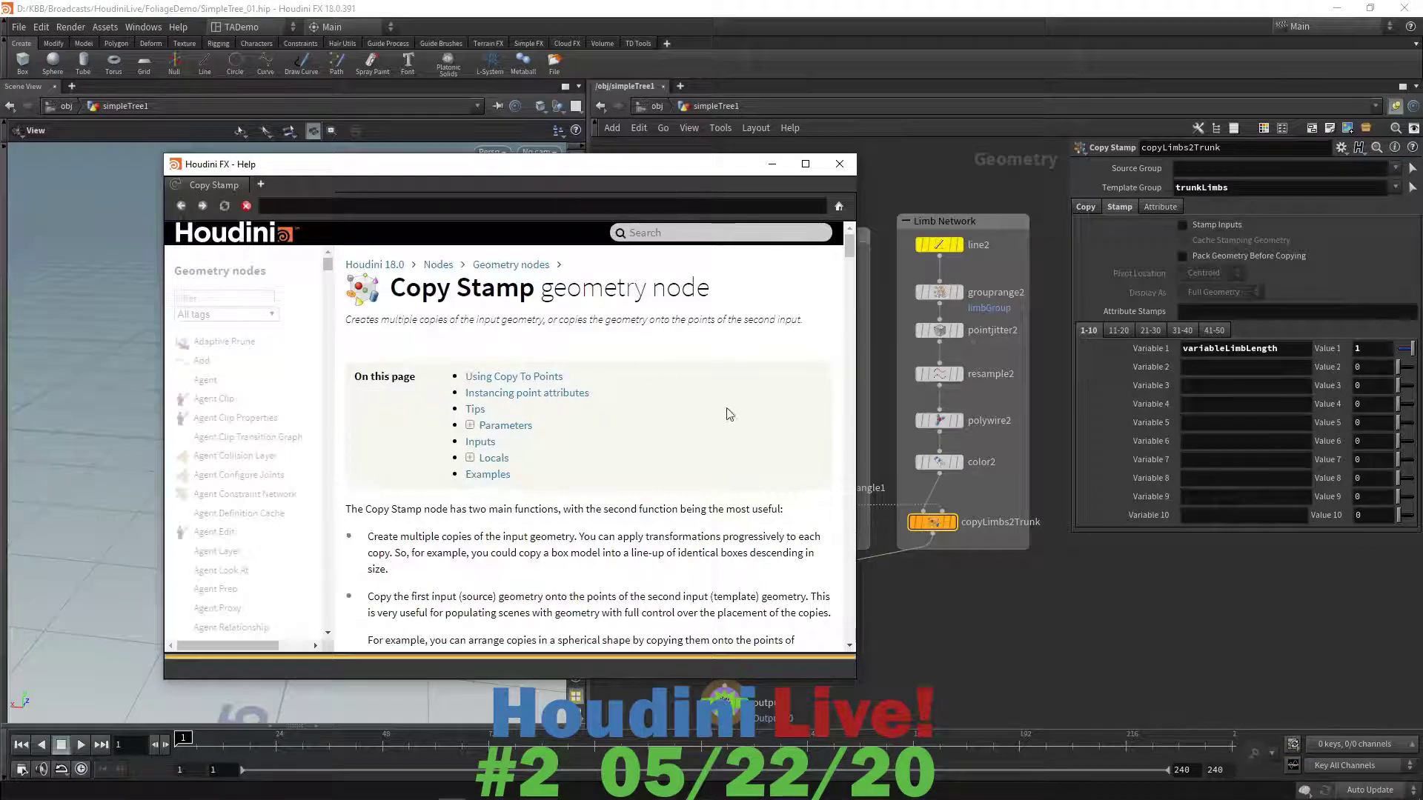
{"action": "left_click_drag", "start_coordinate": [850, 252], "coordinate": [851, 285]}
{"action": "scroll", "coordinate": [773, 365], "scroll_direction": "down", "scroll_amount": 6}
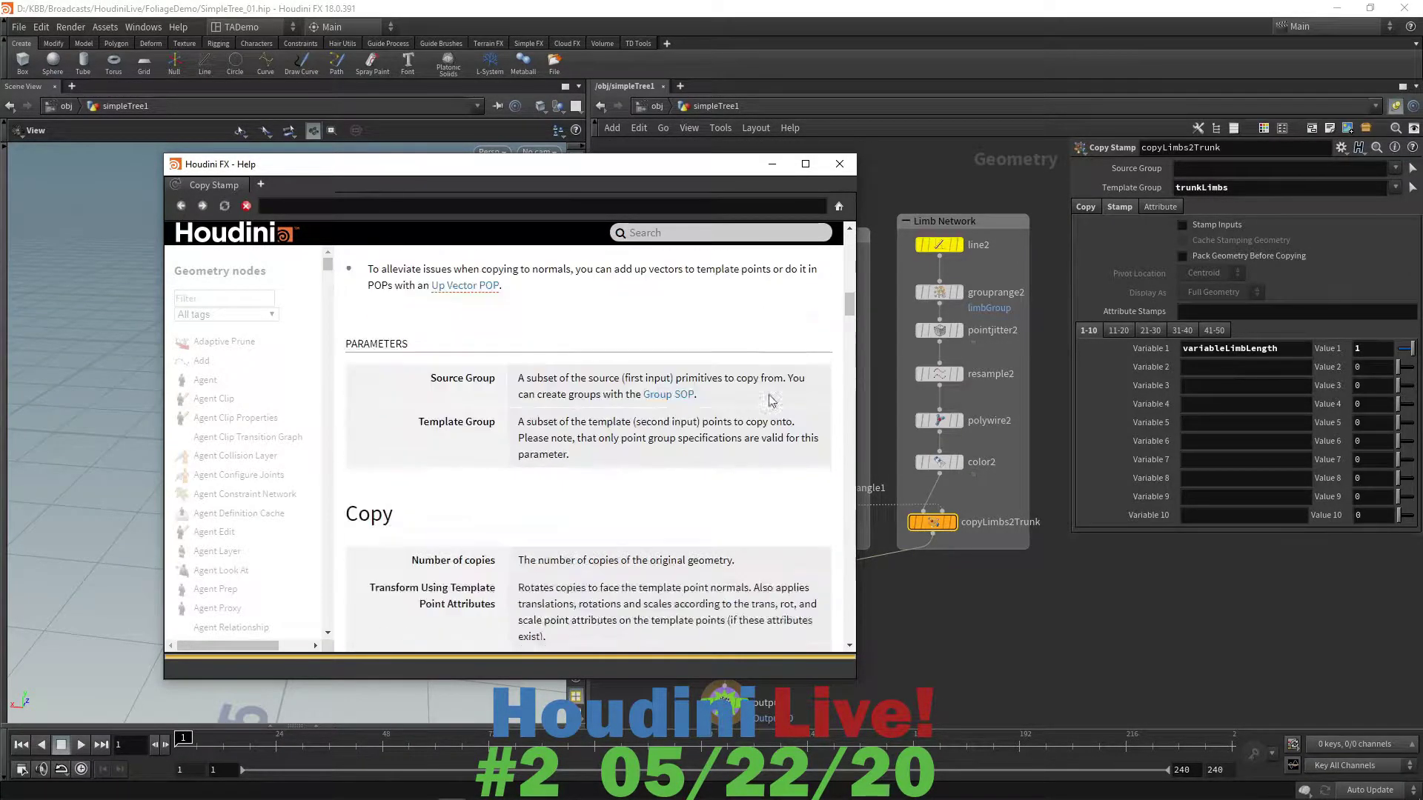
{"action": "scroll", "coordinate": [770, 401], "scroll_direction": "down", "scroll_amount": 10}
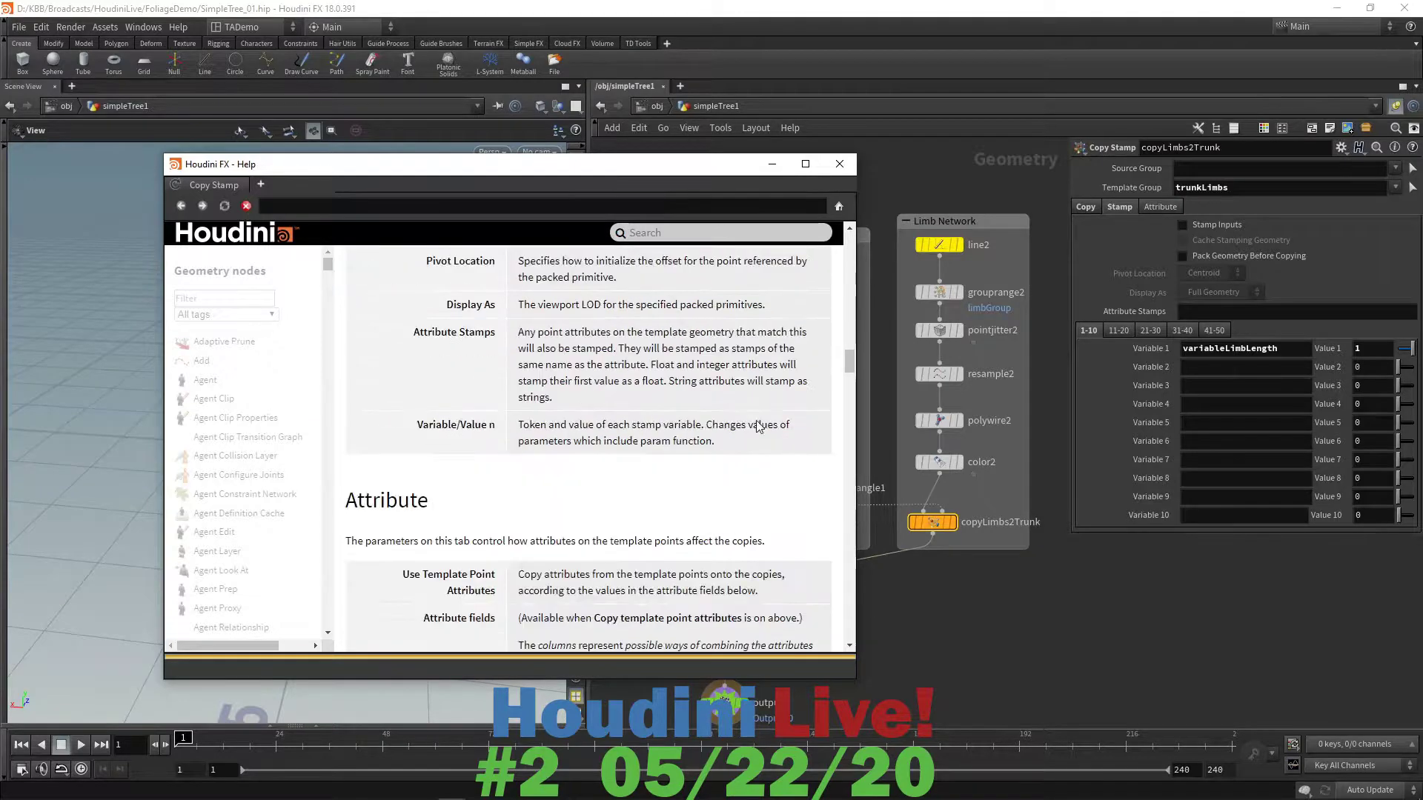
{"action": "scroll", "coordinate": [753, 430], "scroll_direction": "down", "scroll_amount": 10}
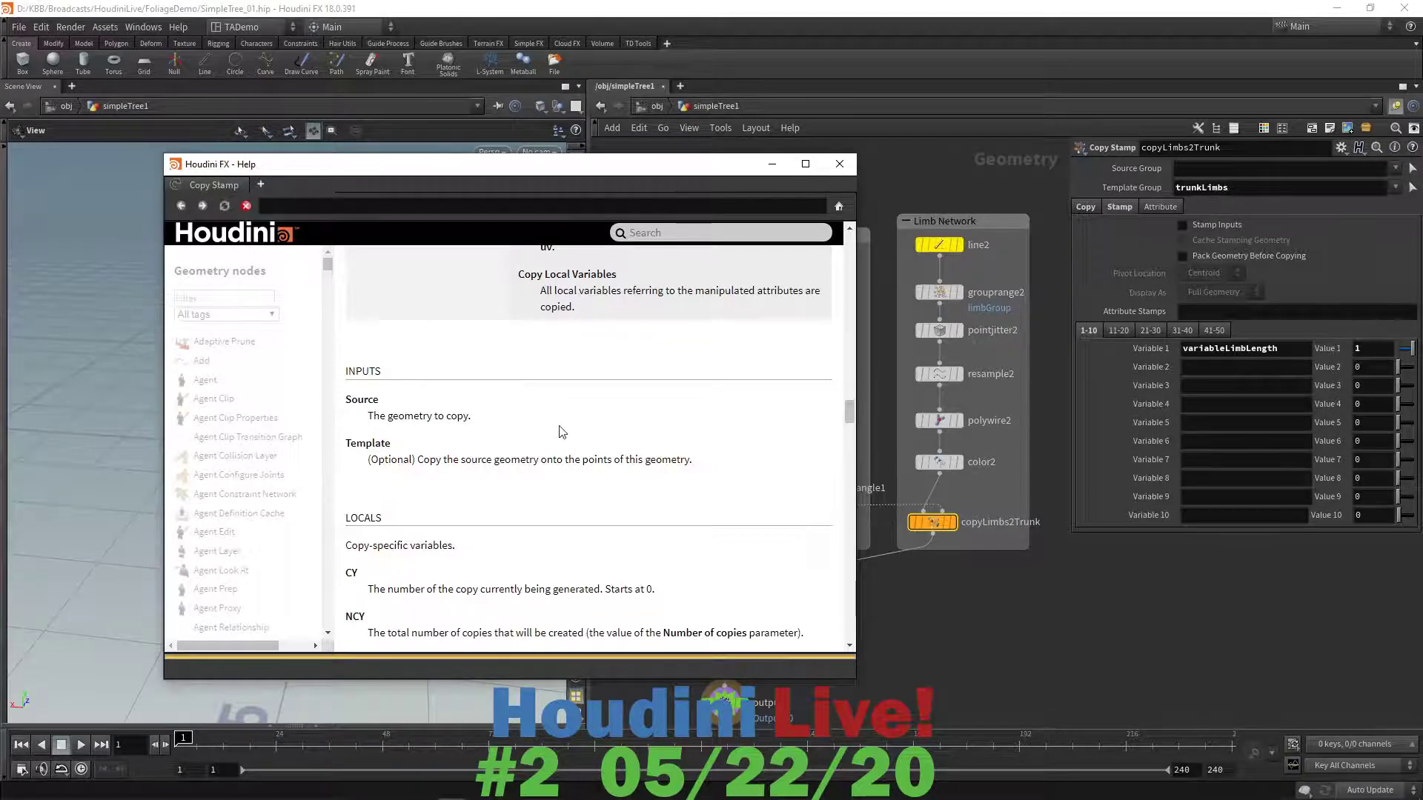
{"action": "scroll", "coordinate": [560, 429], "scroll_direction": "down", "scroll_amount": 3}
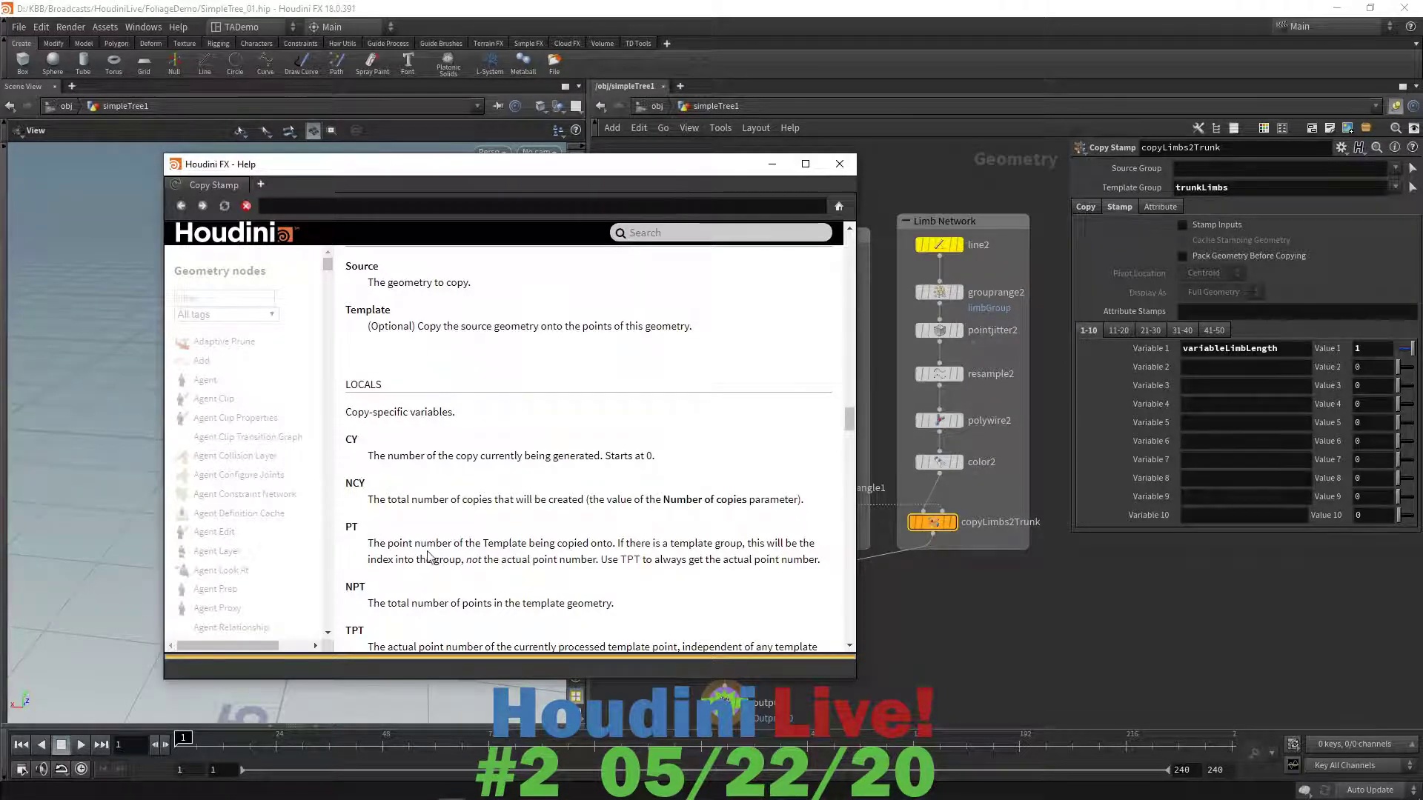
{"action": "scroll", "coordinate": [359, 538], "scroll_direction": "down", "scroll_amount": 2}
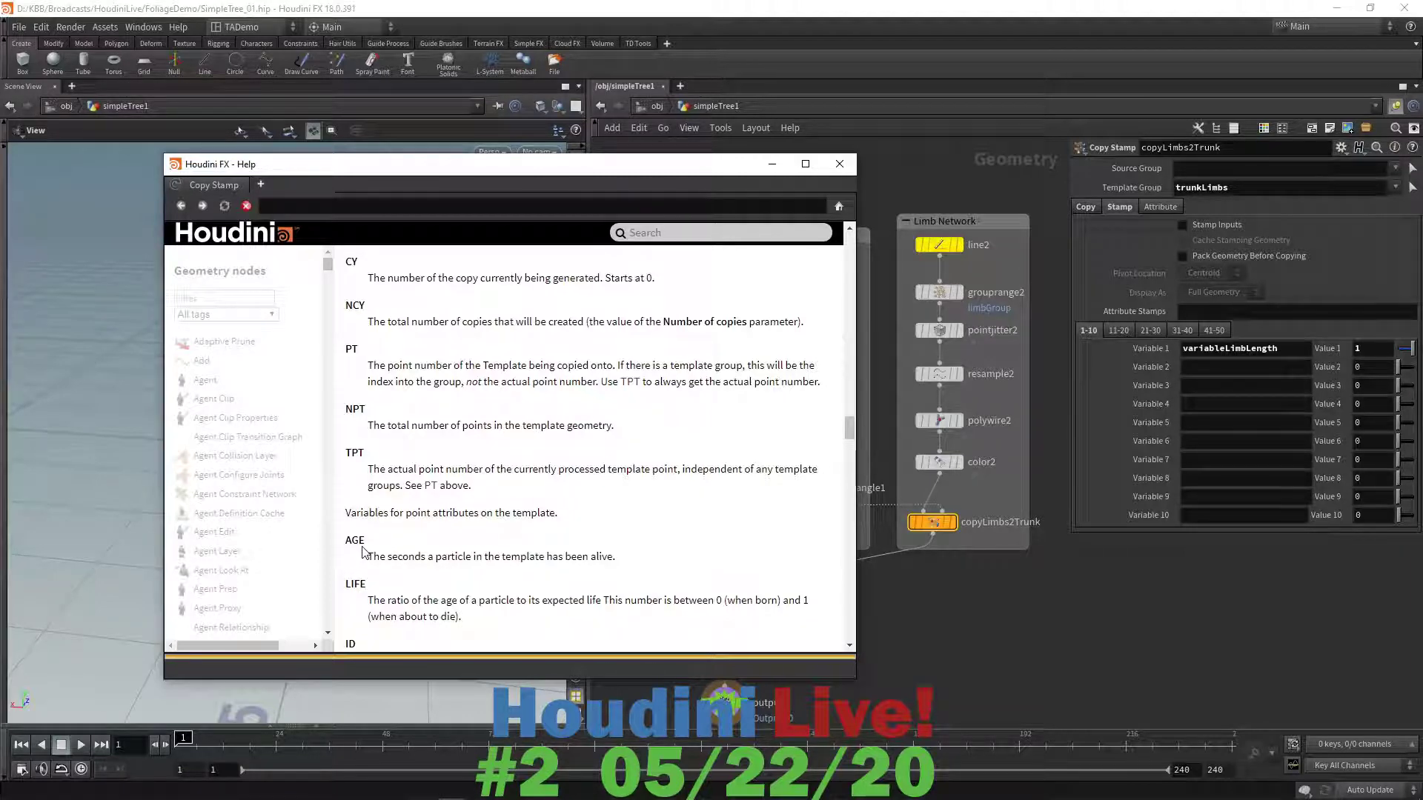
{"action": "left_click", "coordinate": [839, 164]}
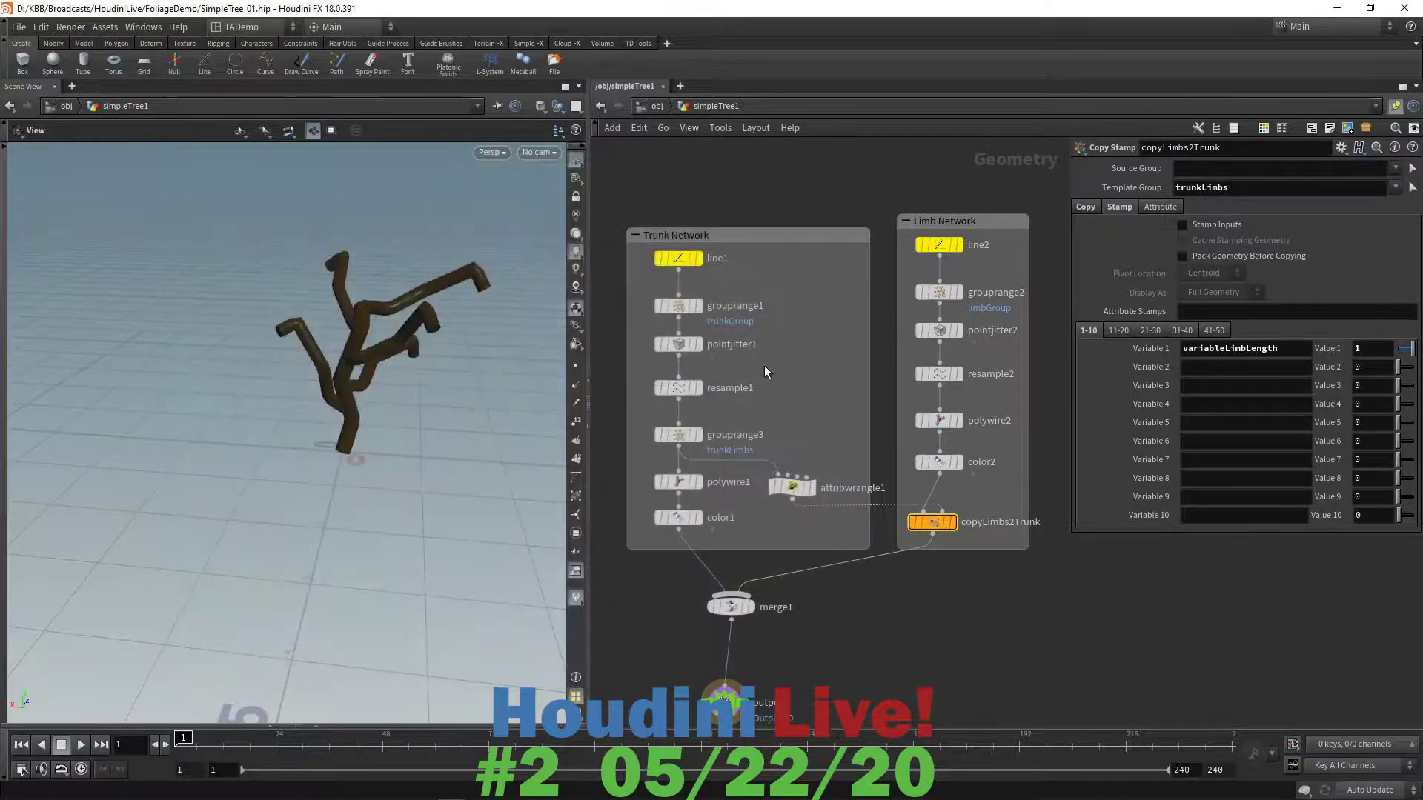
{"action": "mouse_move", "coordinate": [793, 486]}
{"action": "left_click_drag", "start_coordinate": [793, 486], "coordinate": [788, 487]}
{"action": "left_click", "coordinate": [788, 487]}
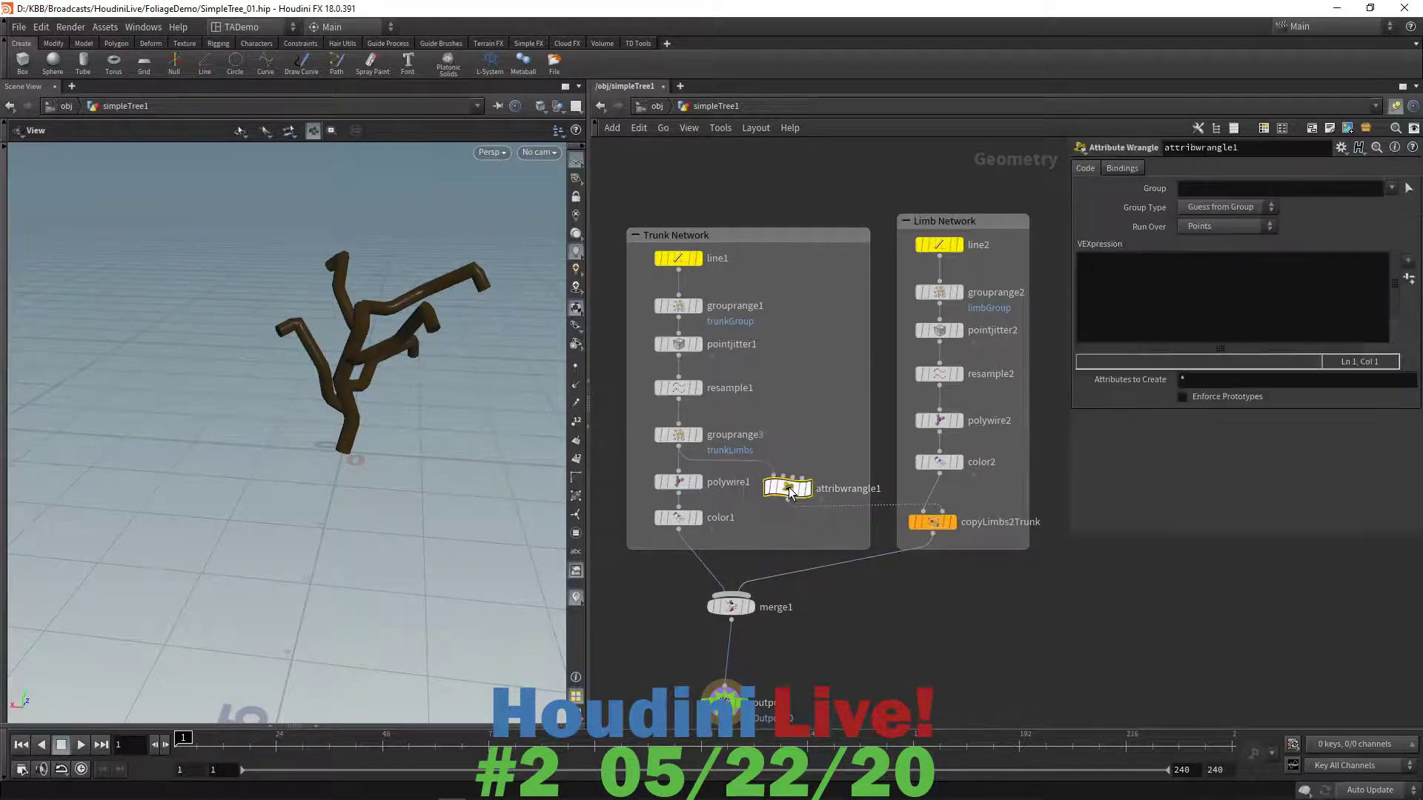
{"action": "left_click", "coordinate": [1098, 263]}
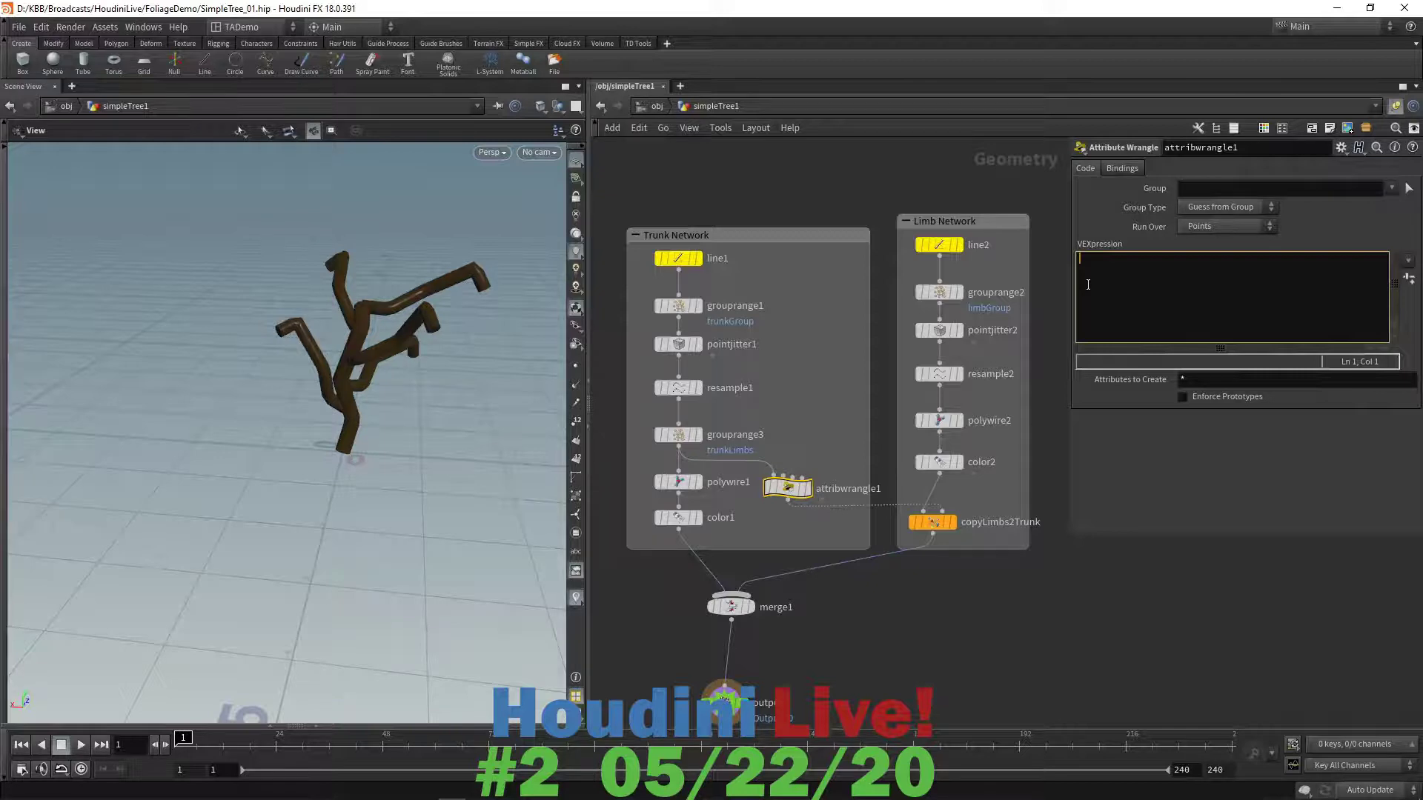
{"action": "type", "text": "@ag"}
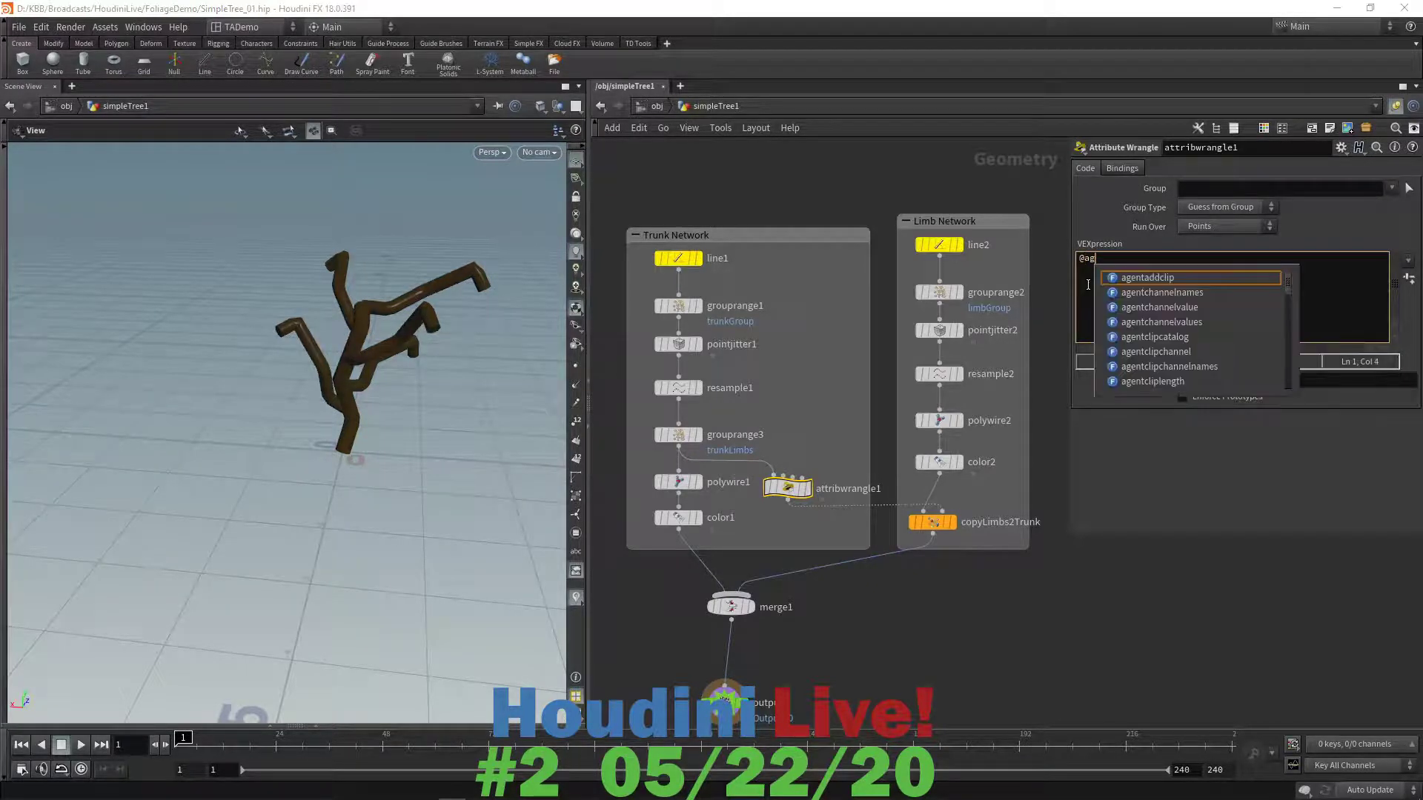
{"action": "type", "text": "e ="}
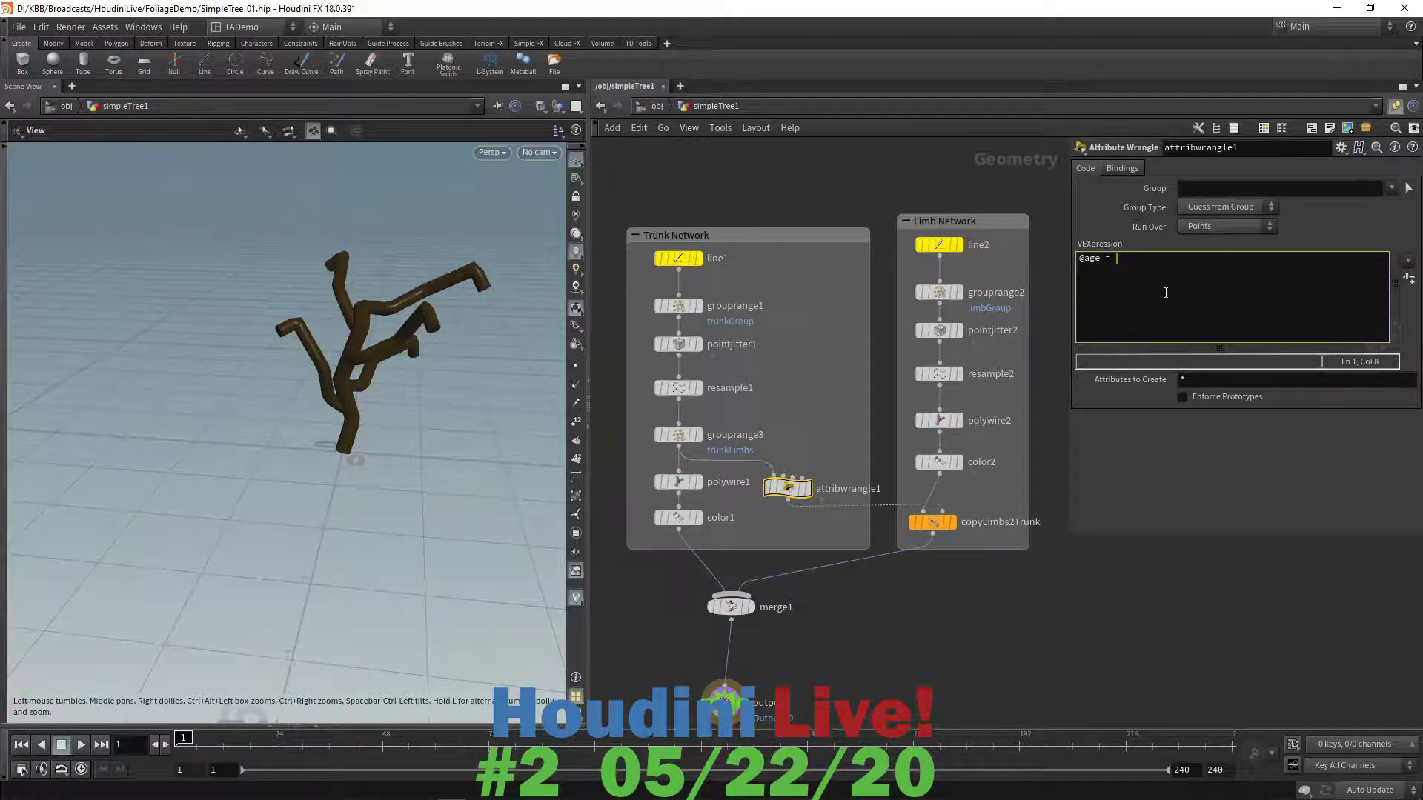
{"action": "type", "text": "@ptnum/@"}
{"action": "type", "text": "numpt;"}
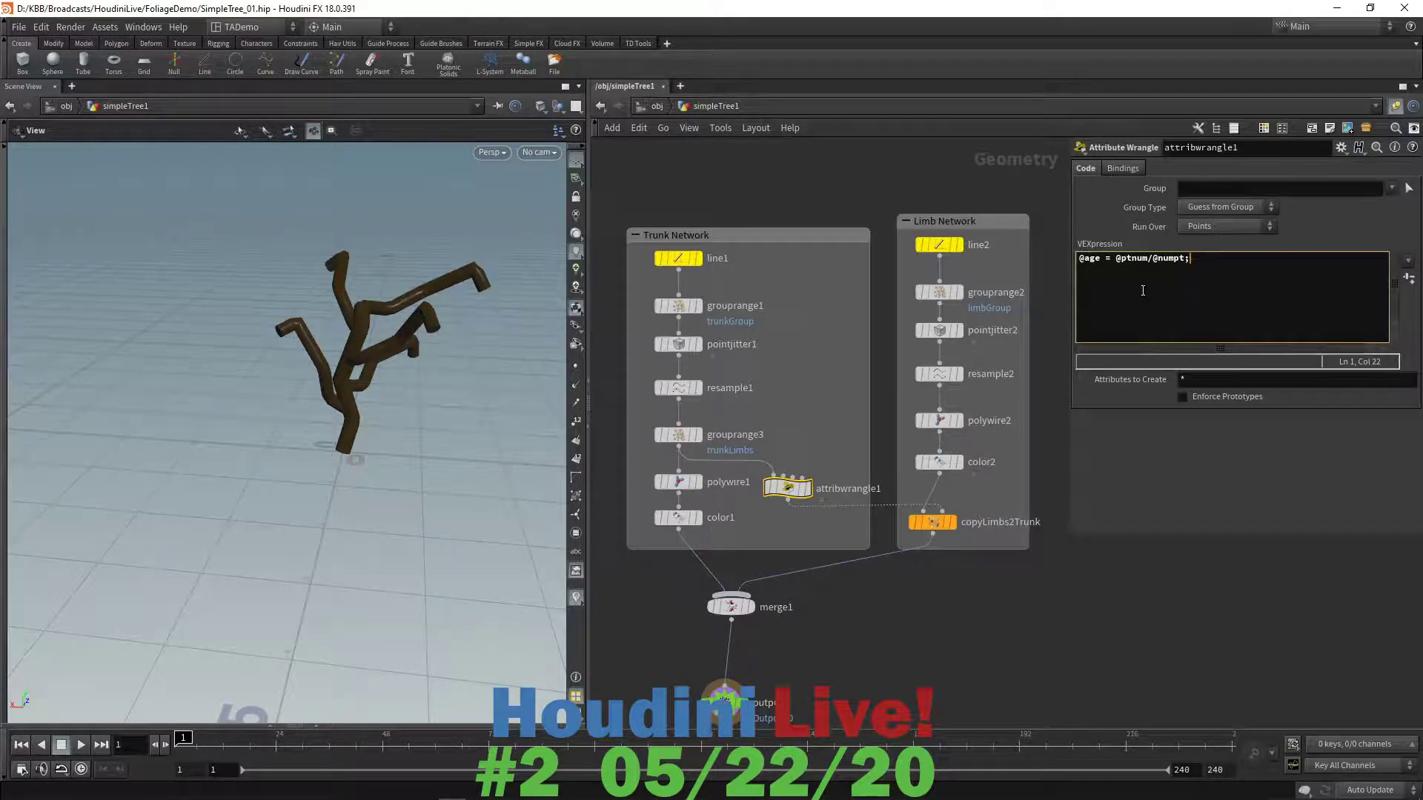
- Add a Geometry Spreadsheet pane beside the Scene View, check attribwrangle1's age attribute, and return to the 3D view
{"action": "left_click", "coordinate": [72, 87]}
{"action": "mouse_move", "coordinate": [97, 115]}
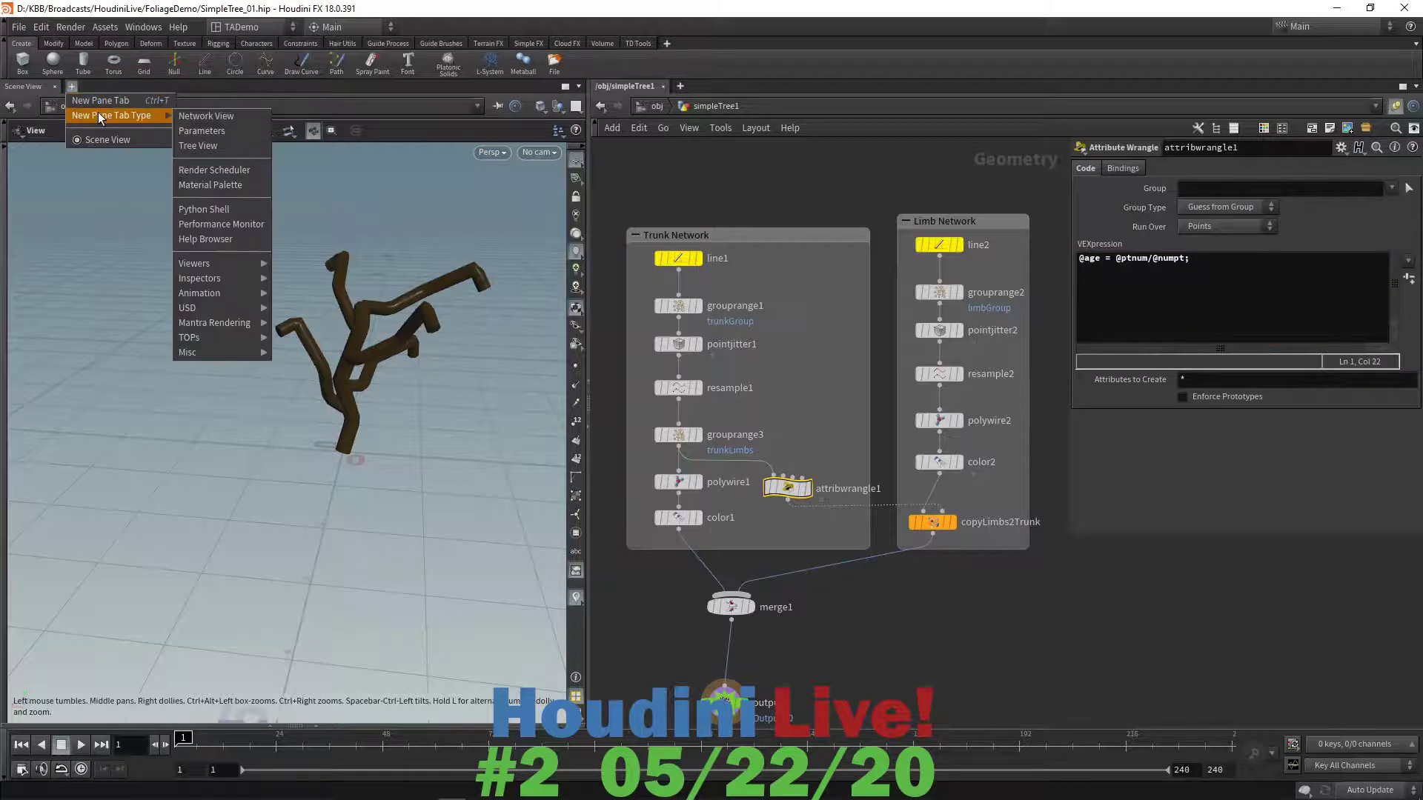
{"action": "mouse_move", "coordinate": [212, 264]}
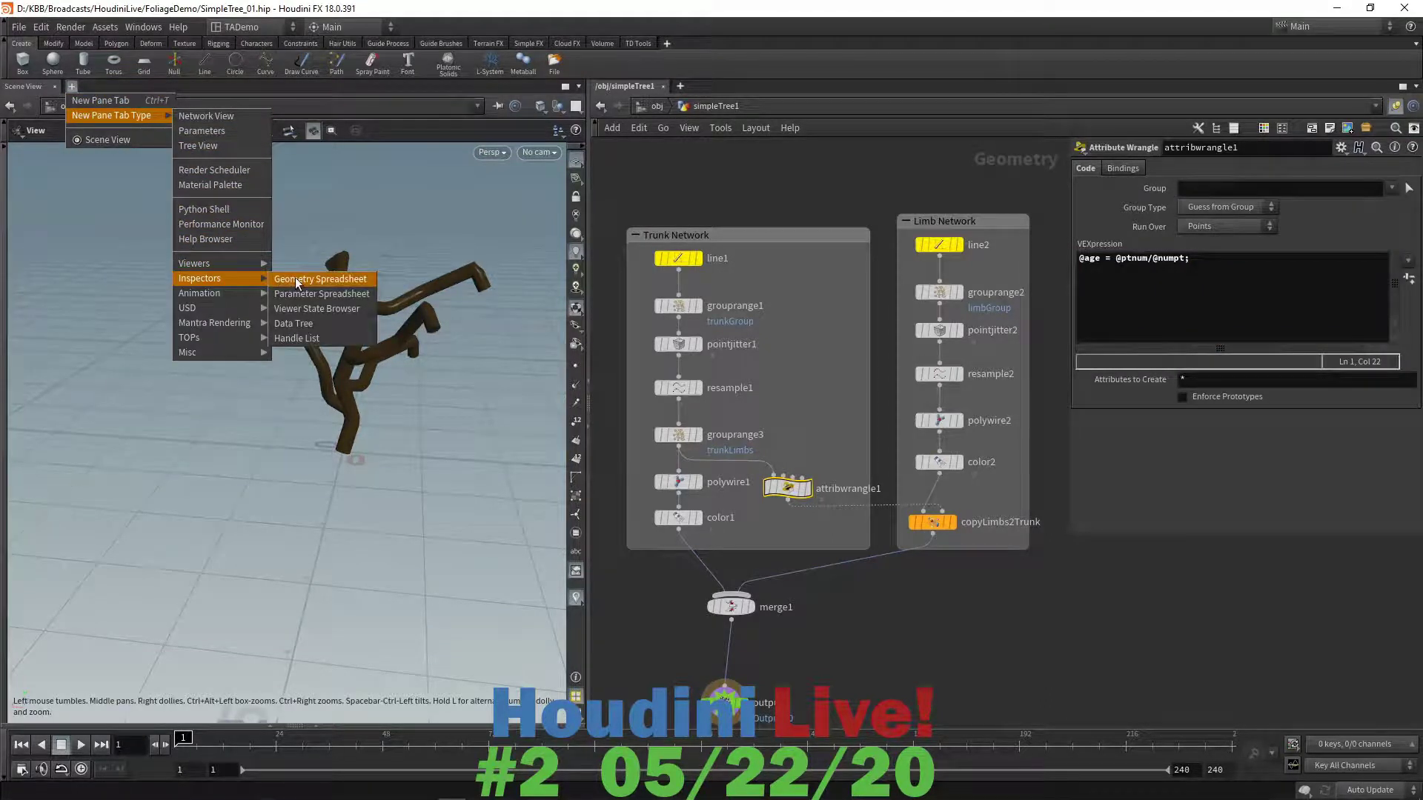
{"action": "left_click", "coordinate": [296, 280]}
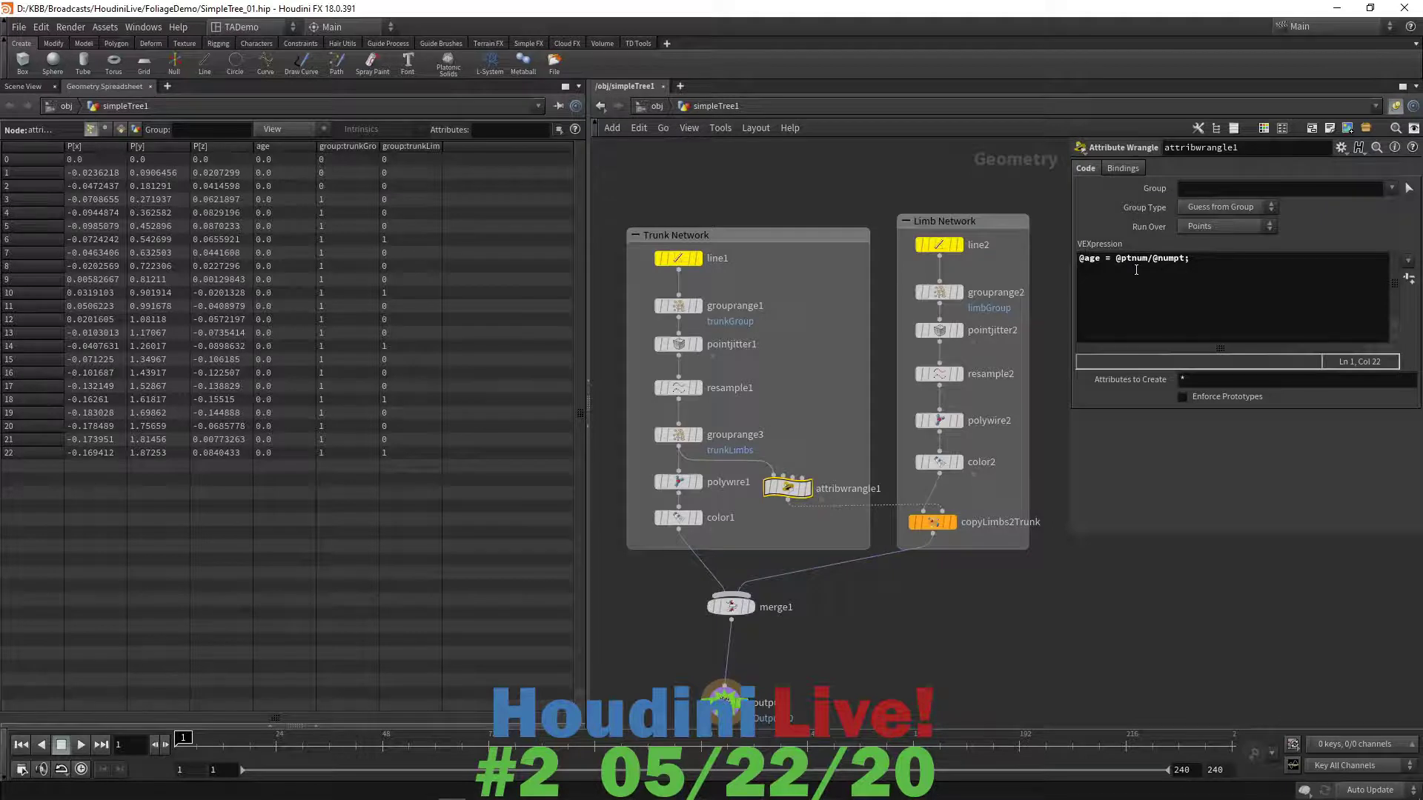
{"action": "left_click", "coordinate": [28, 86]}
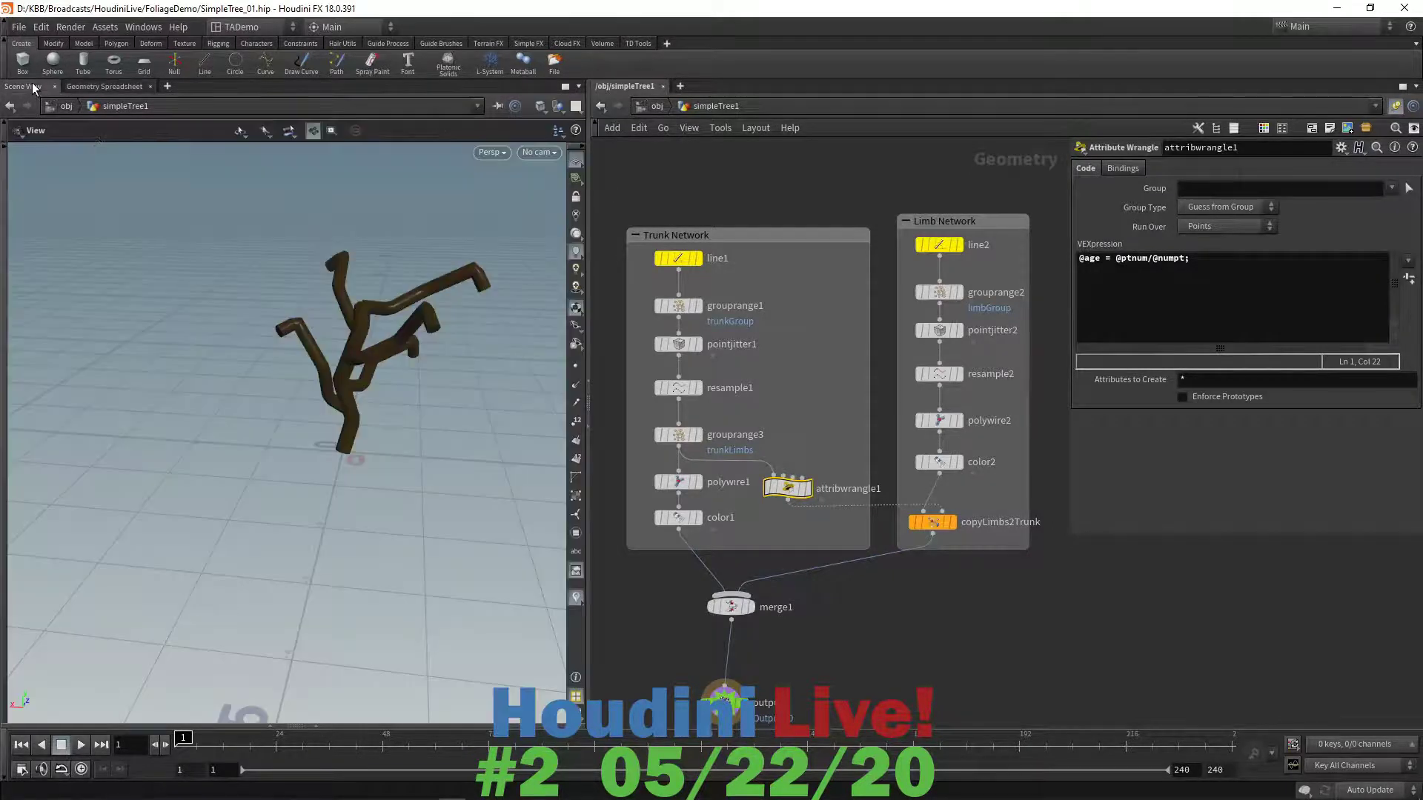
- Display grouprange3 and examine its point numbers along the trunk curve, turning the numbers off when done
{"action": "mouse_move", "coordinate": [701, 437]}
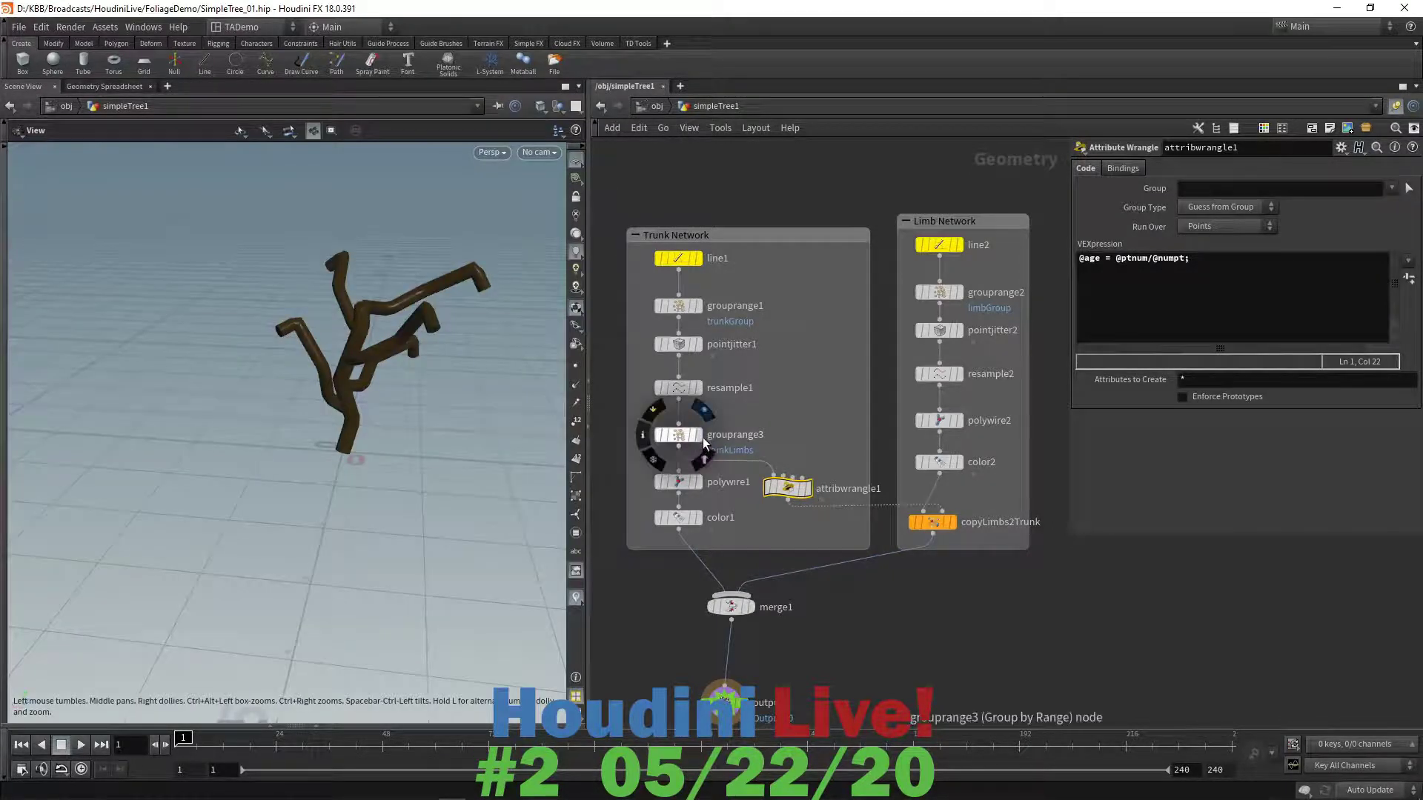
{"action": "left_click", "coordinate": [700, 437]}
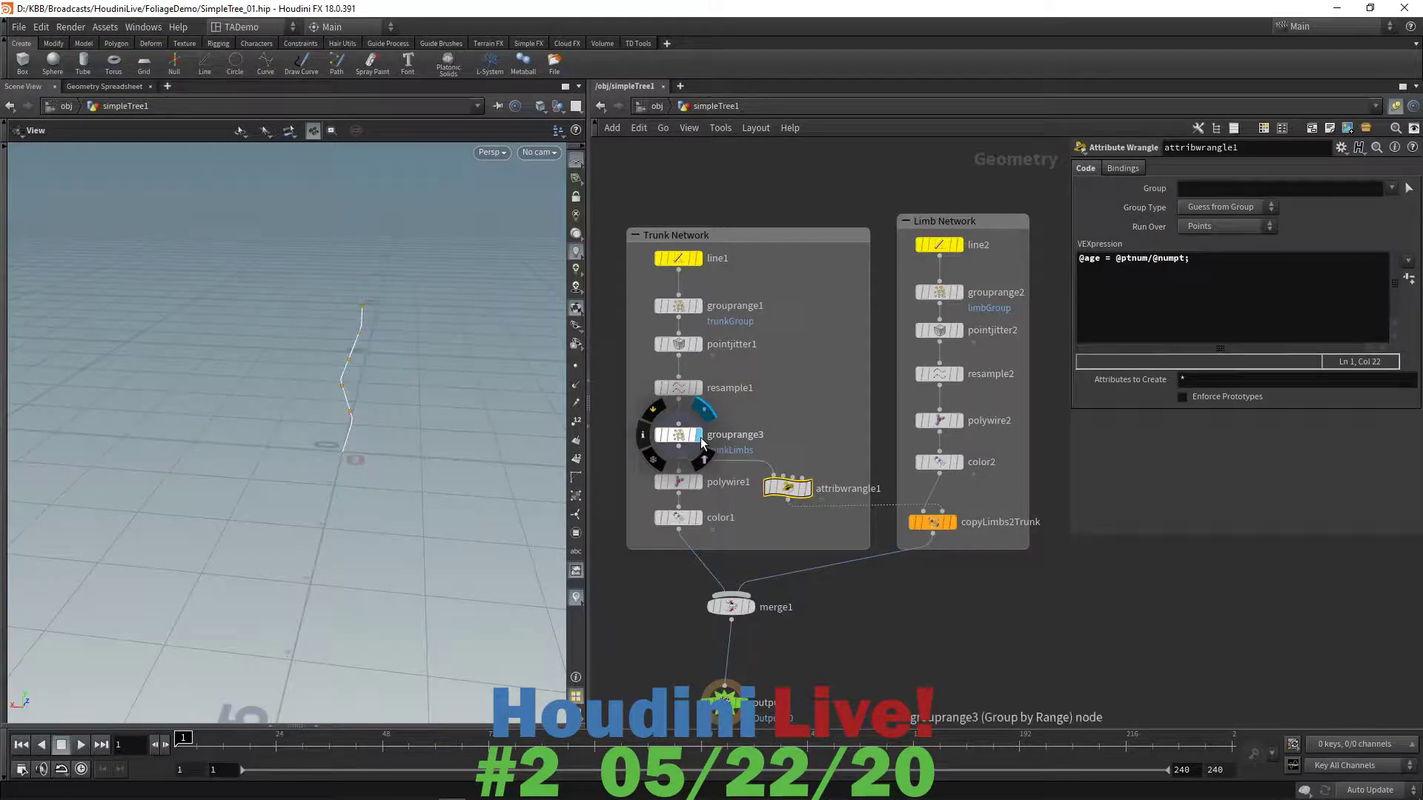
{"action": "left_click", "coordinate": [578, 422]}
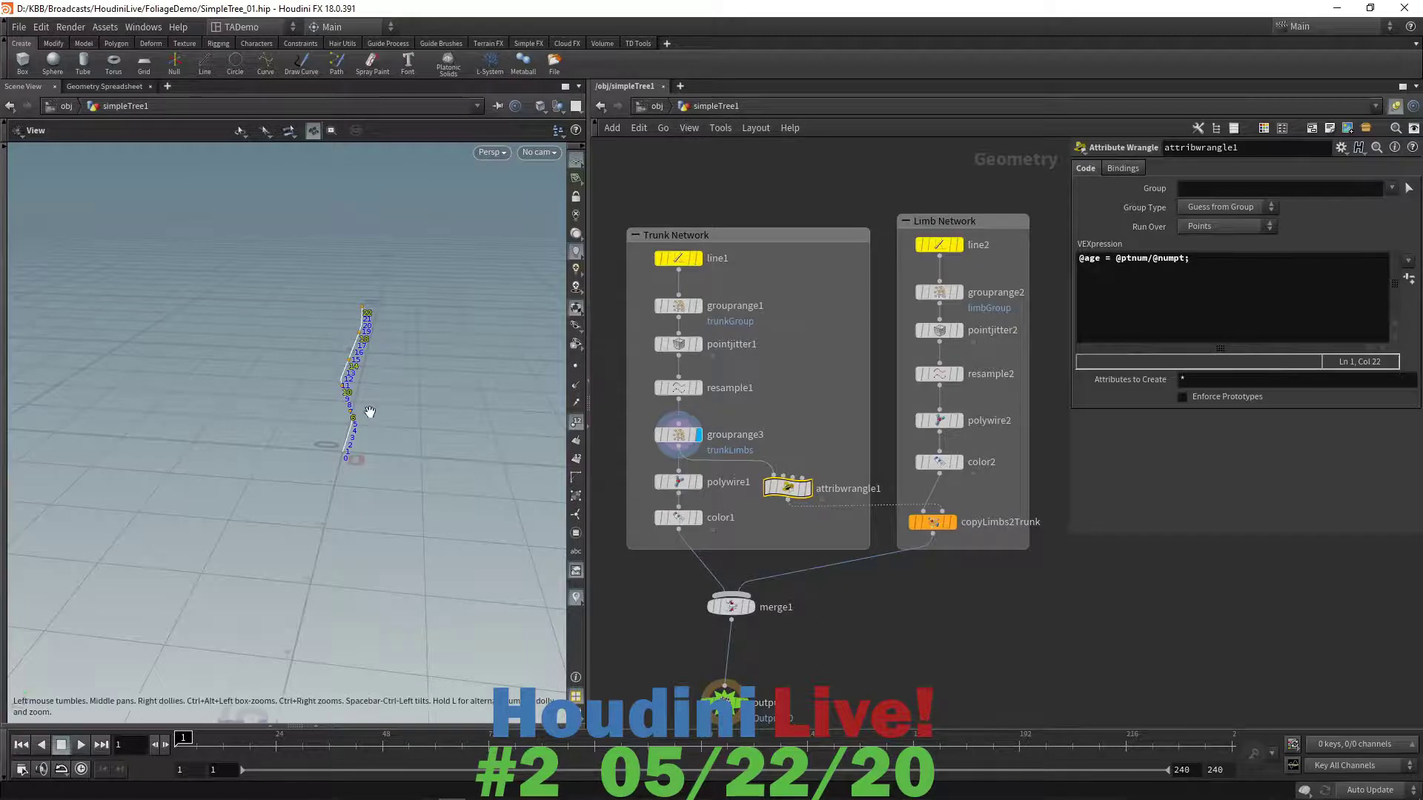
{"action": "left_click_drag", "start_coordinate": [359, 413], "coordinate": [371, 412]}
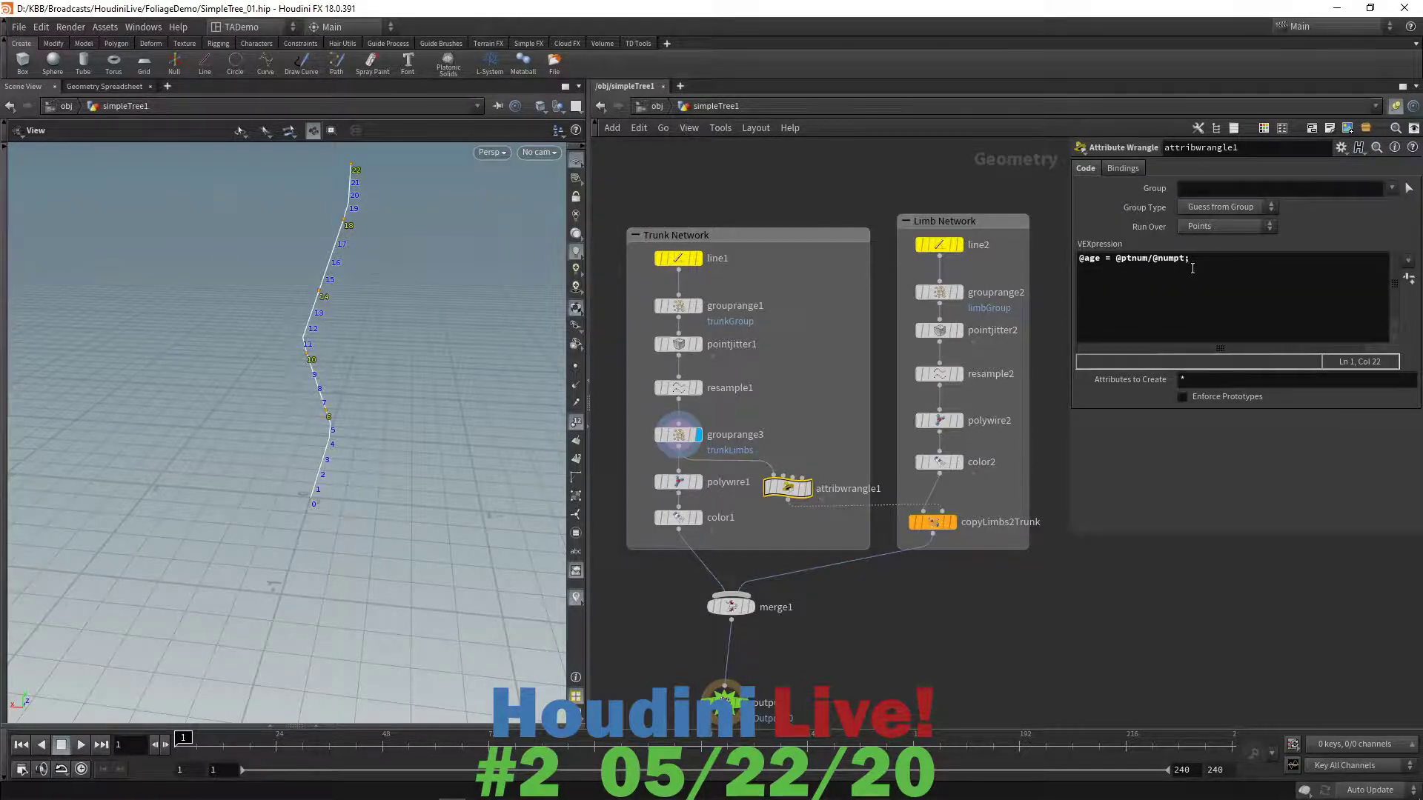
{"action": "left_click", "coordinate": [576, 423]}
{"action": "left_click", "coordinate": [1154, 260]}
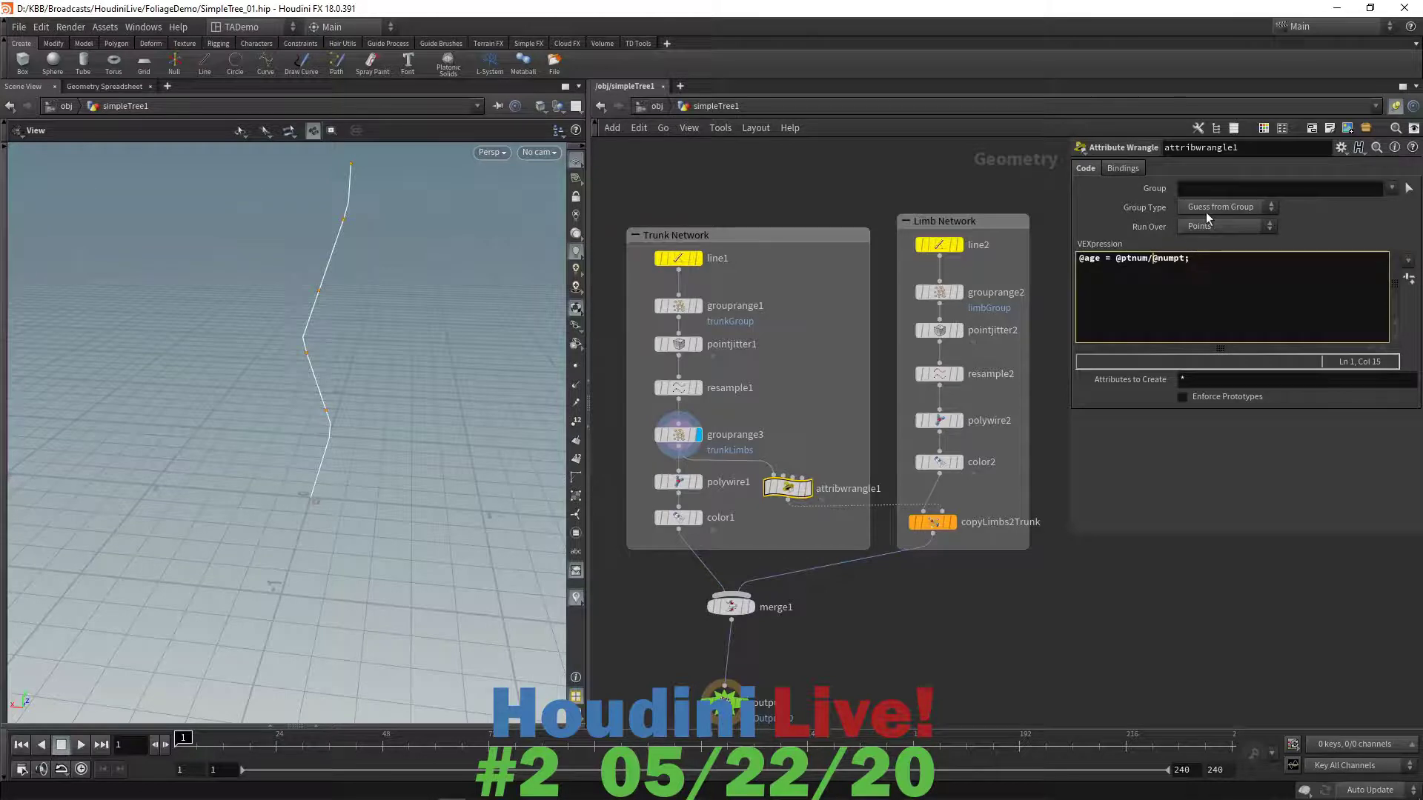
{"action": "type", "text": "("}
{"action": "key", "text": "Right"}
{"action": "key", "text": "Right"}
{"action": "key", "text": "Right"}
{"action": "key", "text": "Right"}
{"action": "key", "text": "Right"}
{"action": "type", "text": "*1.0)"}
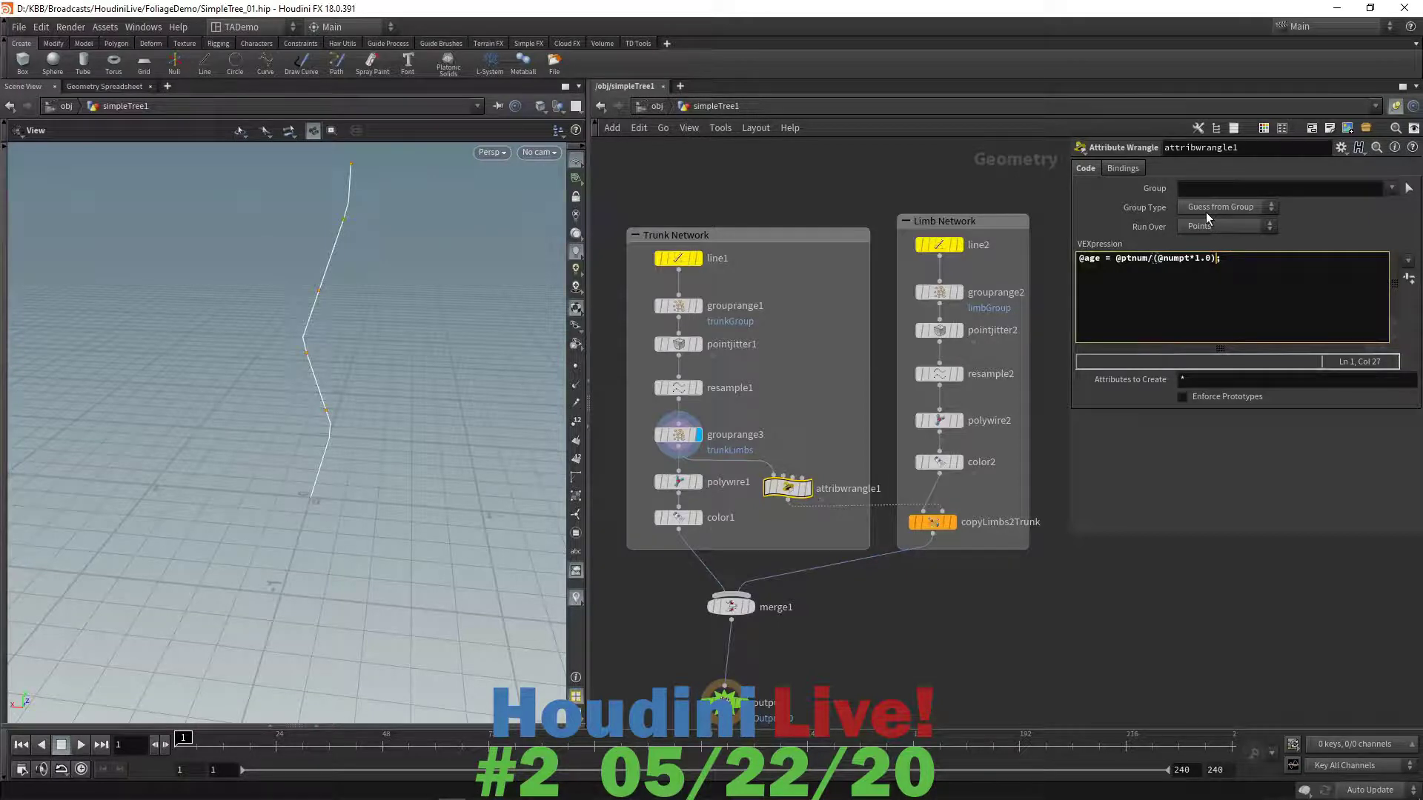
{"action": "type", "text": ";"}
{"action": "left_click", "coordinate": [102, 86]}
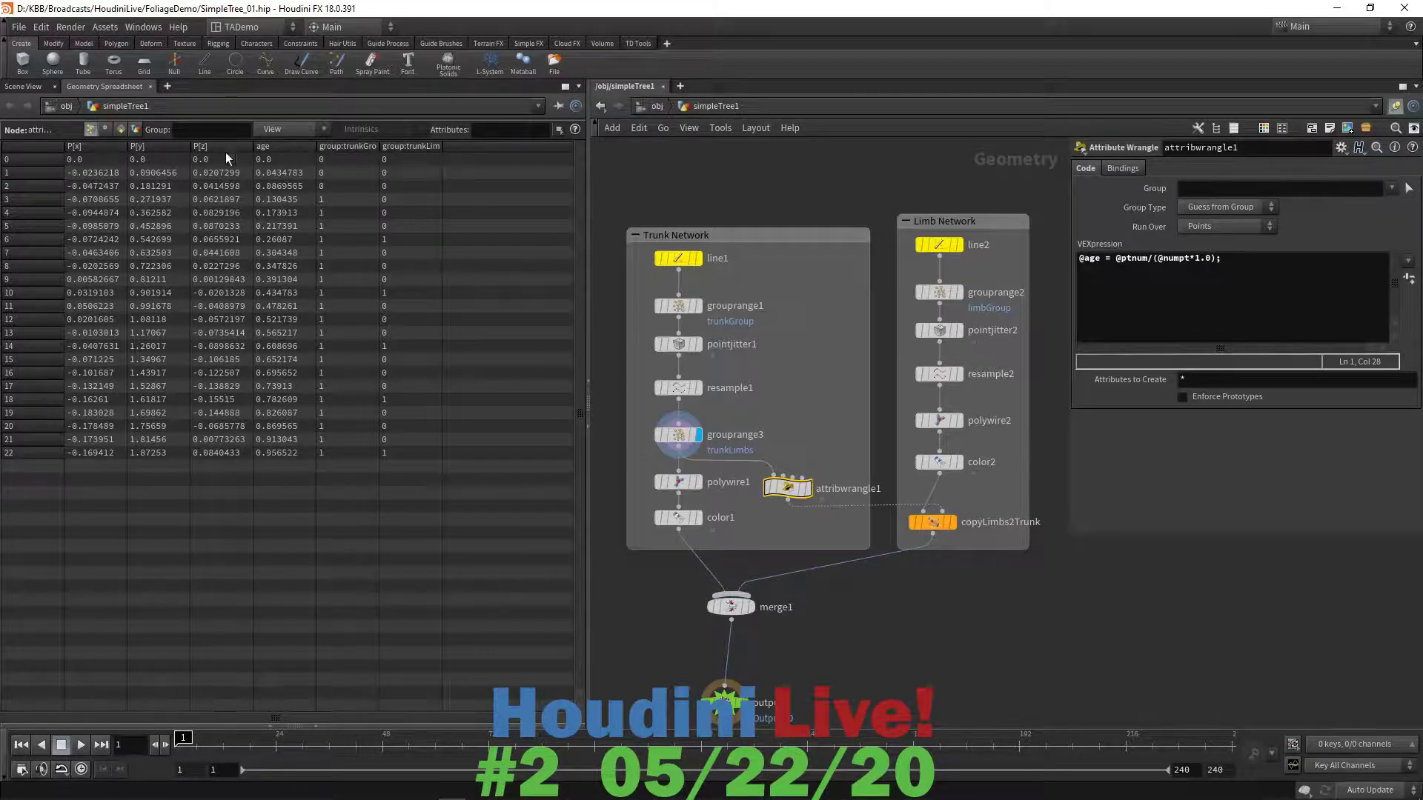
{"action": "left_click", "coordinate": [22, 87]}
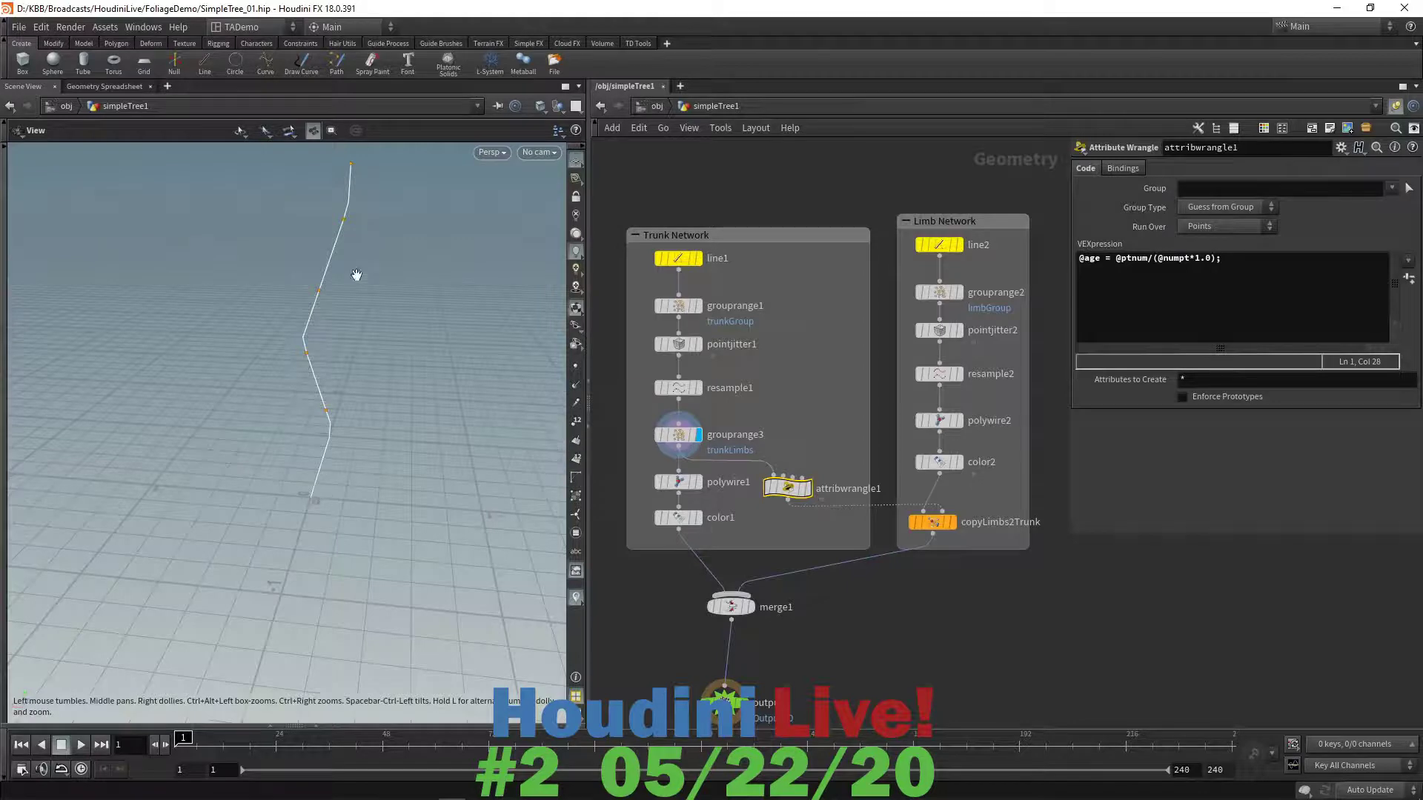
{"action": "left_click", "coordinate": [576, 422]}
{"action": "left_click", "coordinate": [103, 86]}
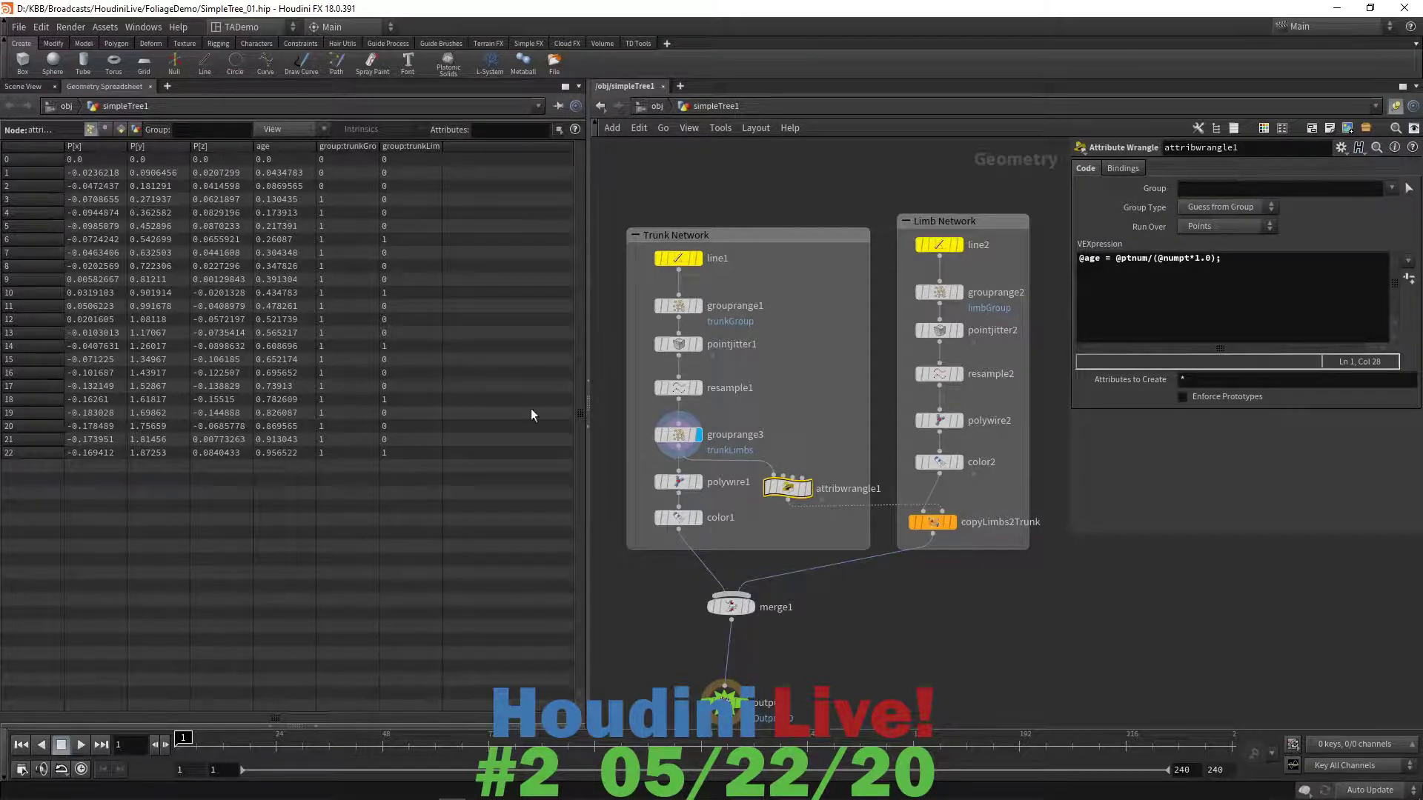
{"action": "left_click", "coordinate": [1114, 259]}
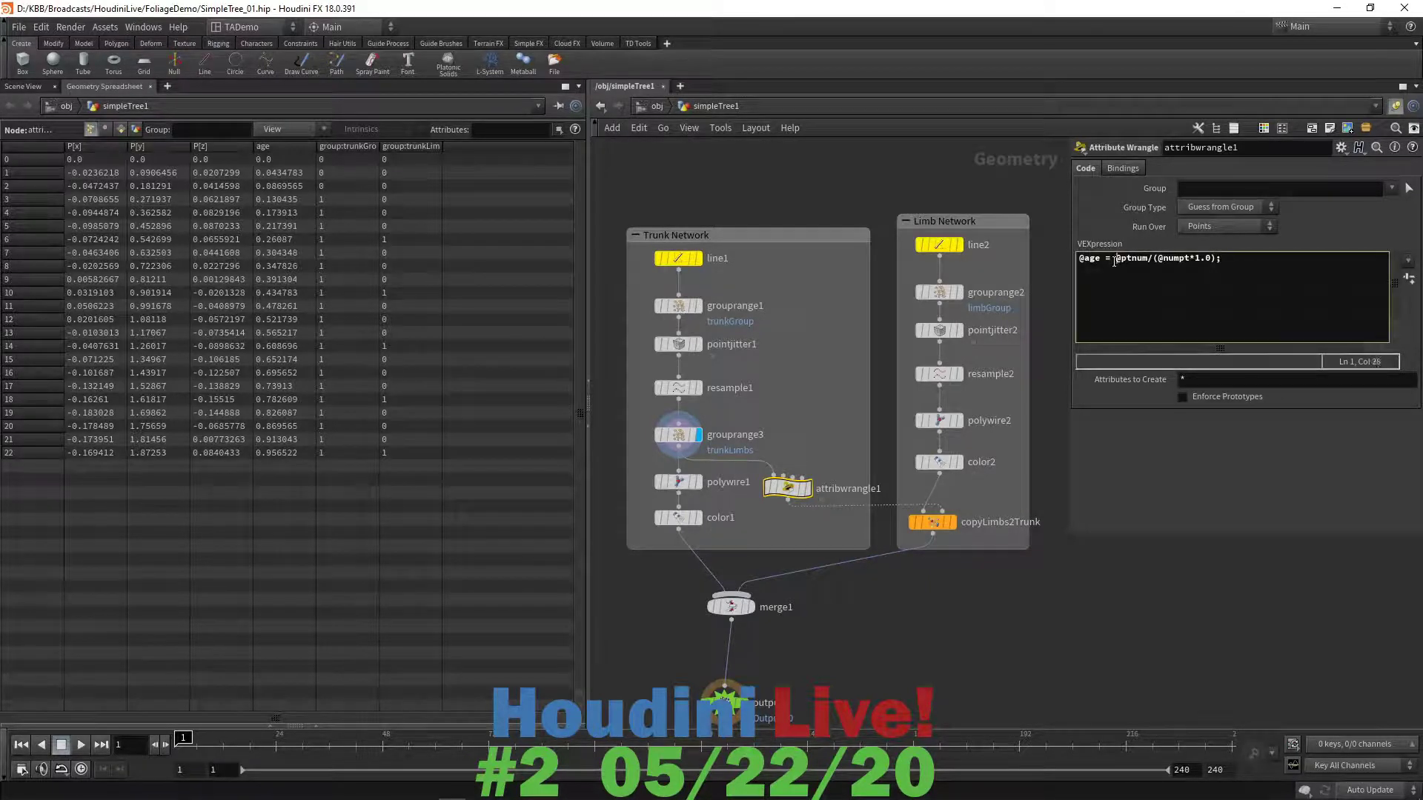
{"action": "type", "text": "1-"}
{"action": "key", "text": "ctrl+Return"}
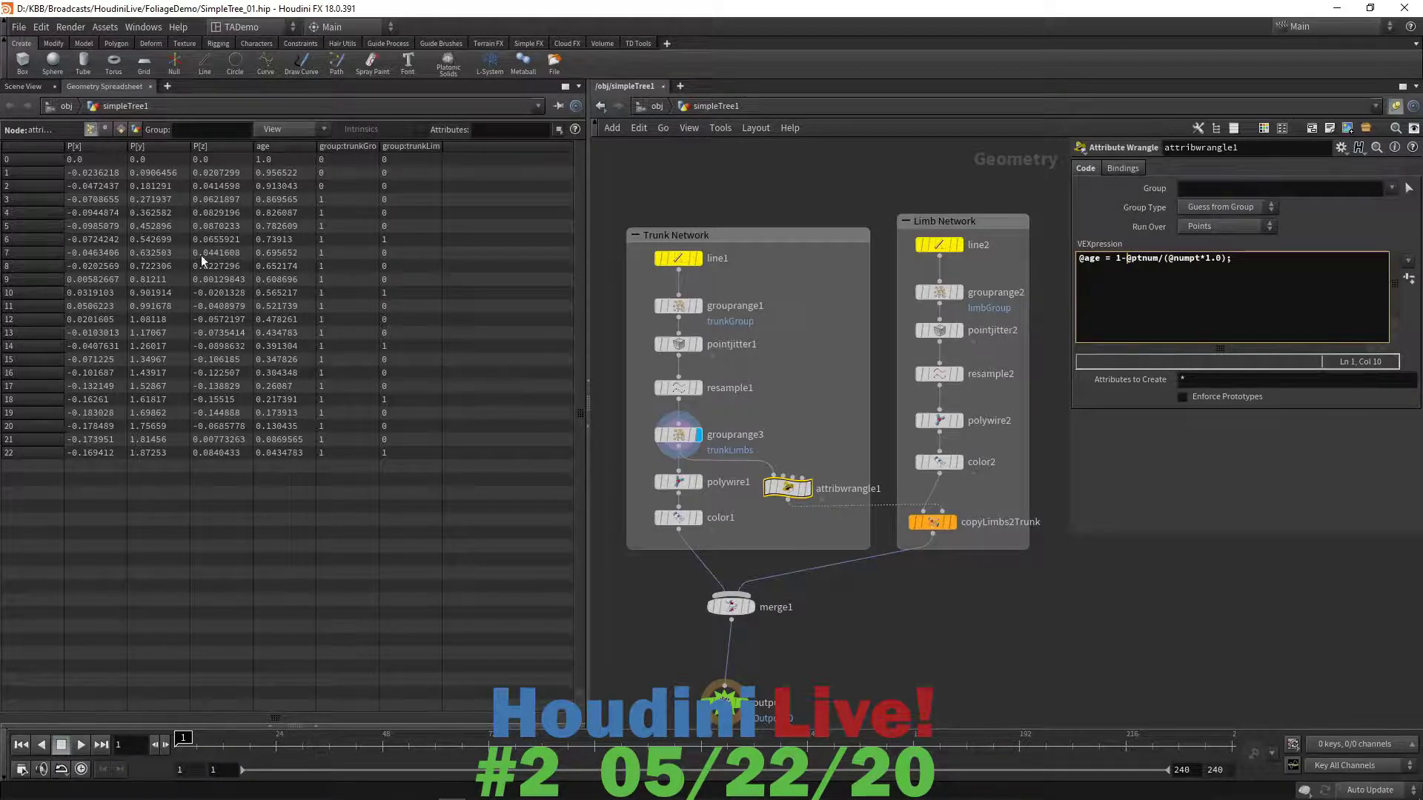
{"action": "left_click", "coordinate": [36, 87]}
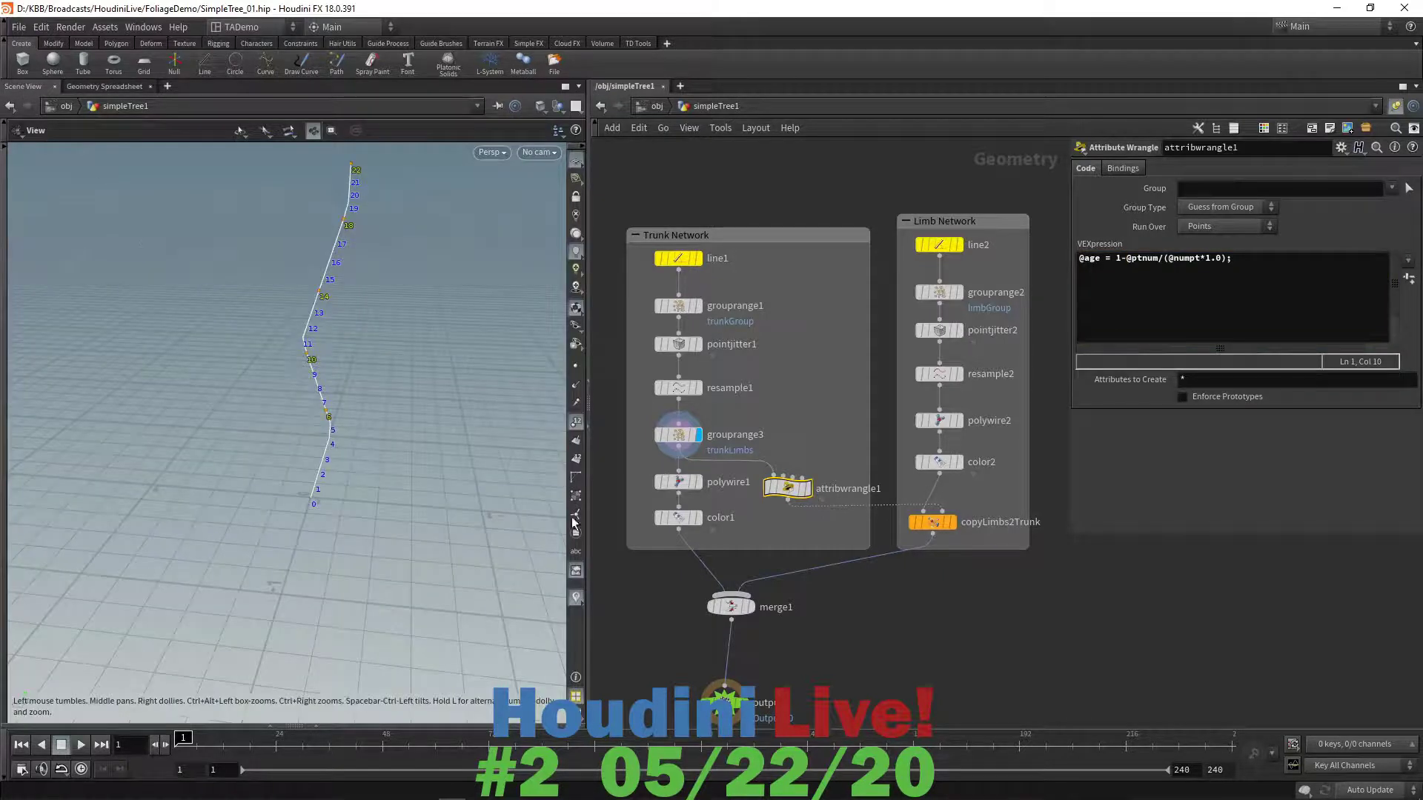
{"action": "left_click", "coordinate": [576, 421]}
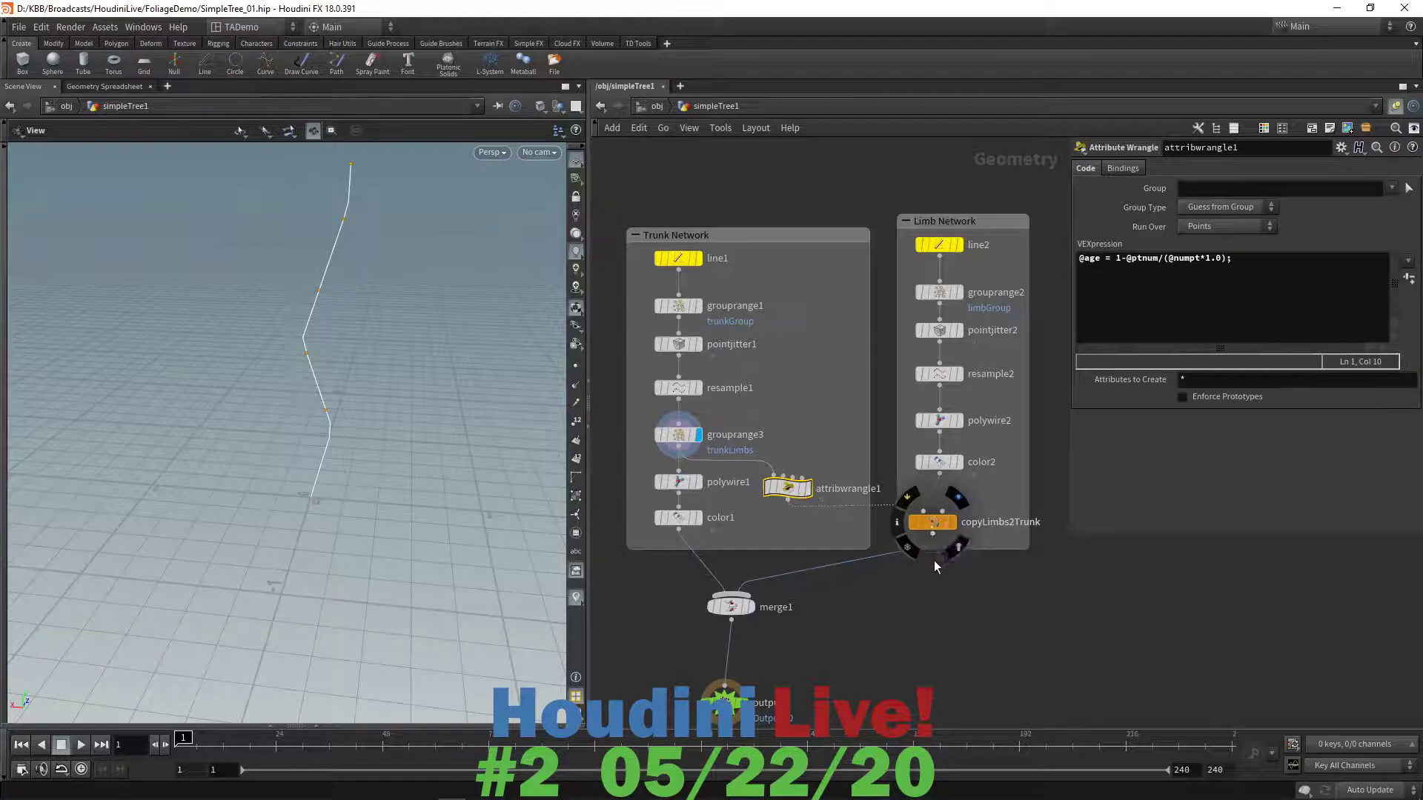
- Set Value 1 of copyLimbs2Trunk's variableLimbLength stamp variable to $AGE
{"action": "mouse_move", "coordinate": [784, 498]}
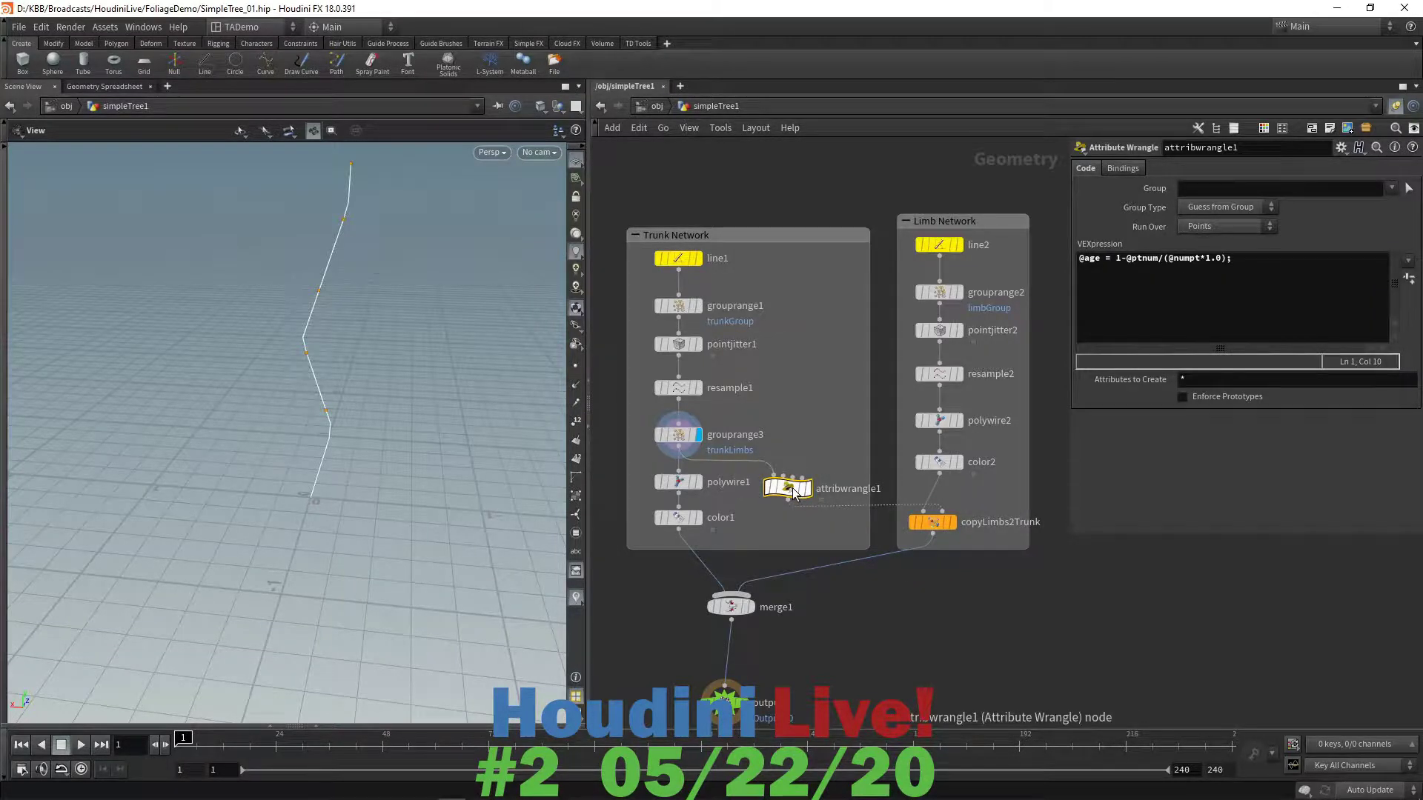
{"action": "mouse_move", "coordinate": [934, 523]}
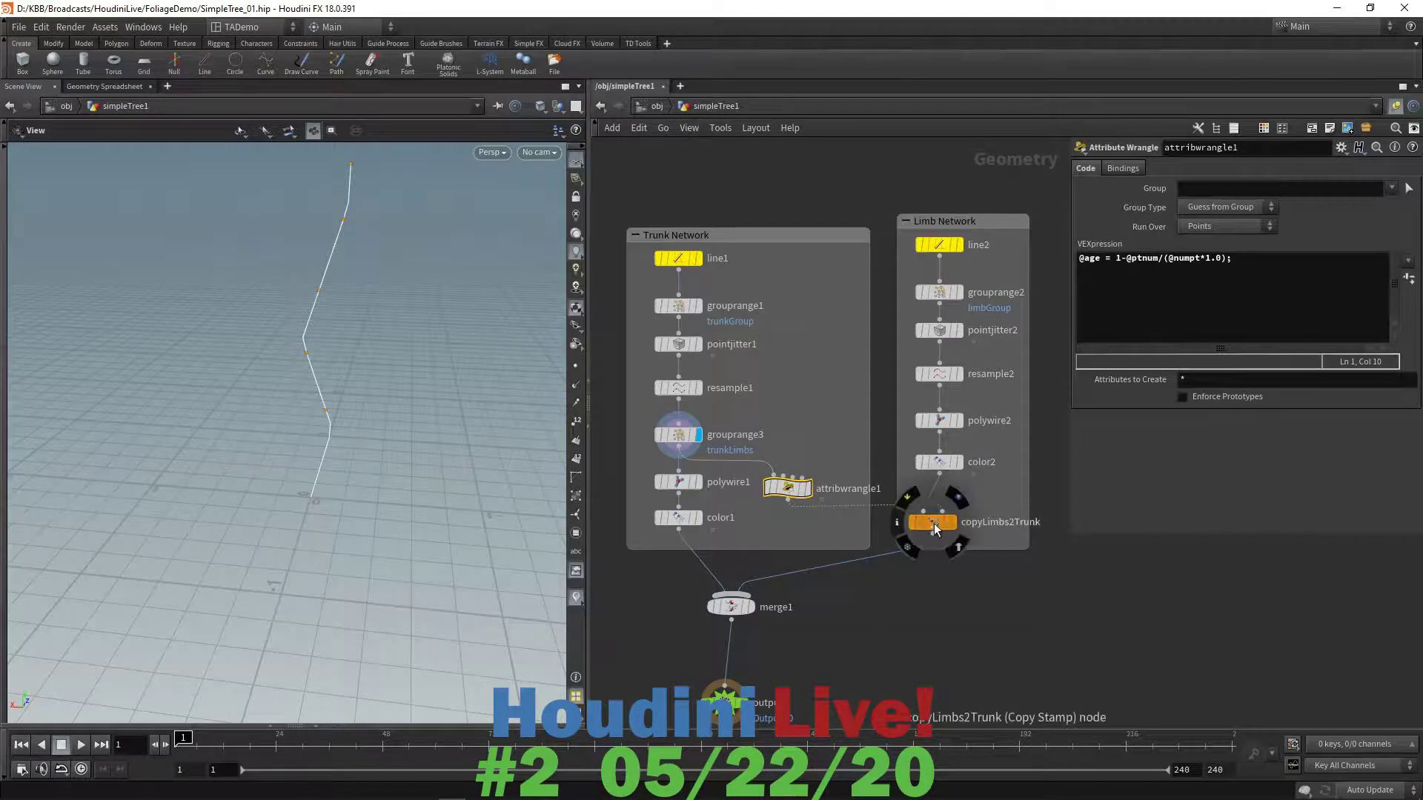
{"action": "left_click", "coordinate": [932, 521]}
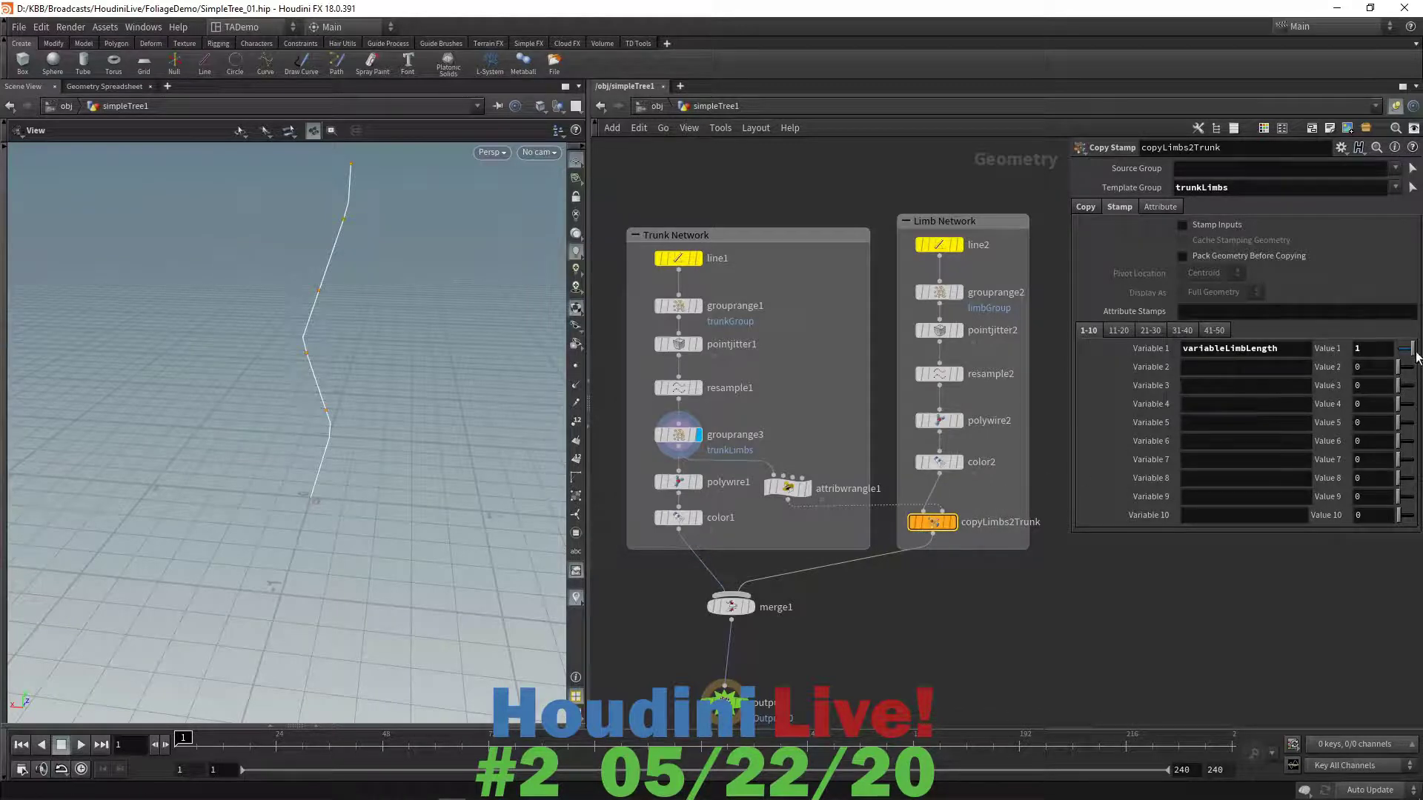
{"action": "left_click", "coordinate": [1377, 347]}
{"action": "key", "text": "BackSpace"}
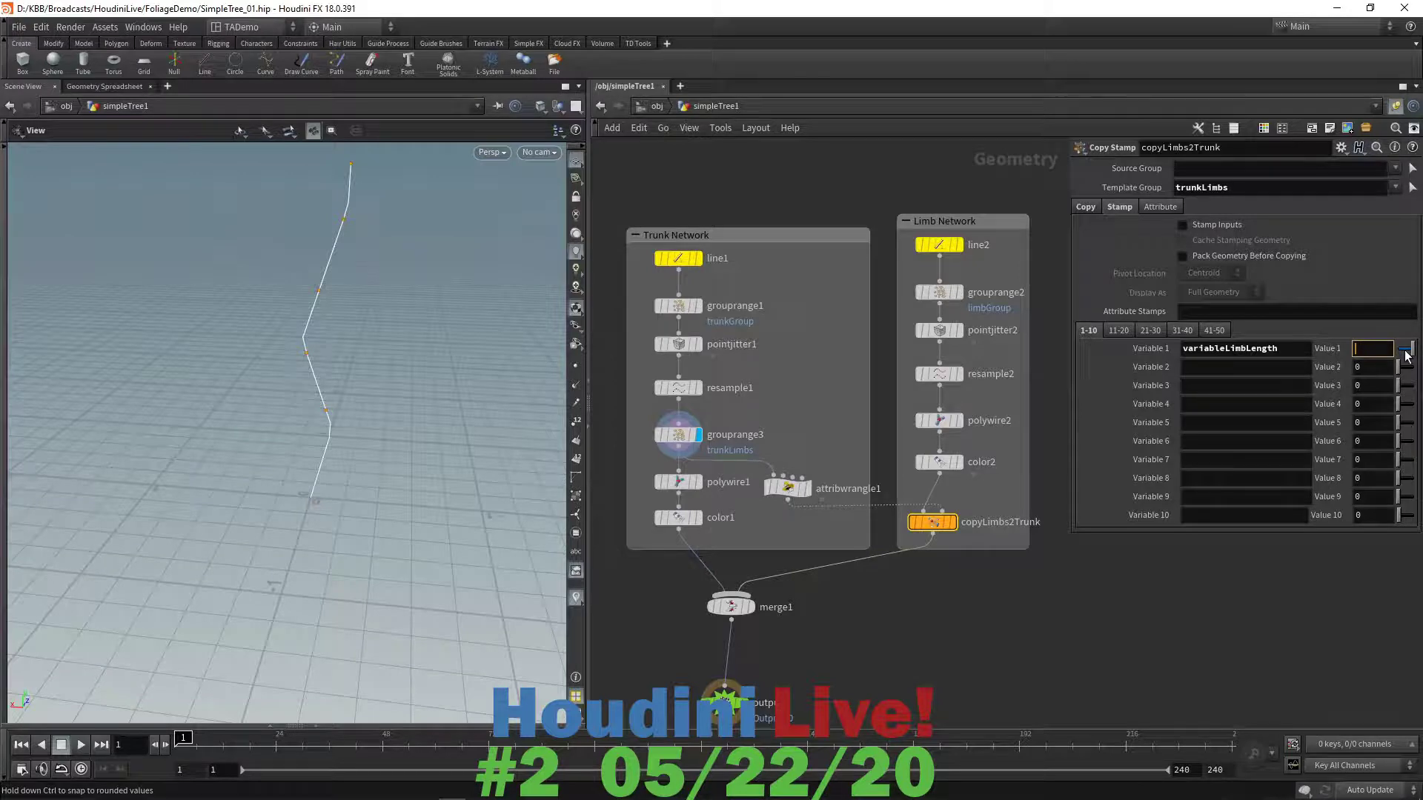
{"action": "type", "text": "$AGE"}
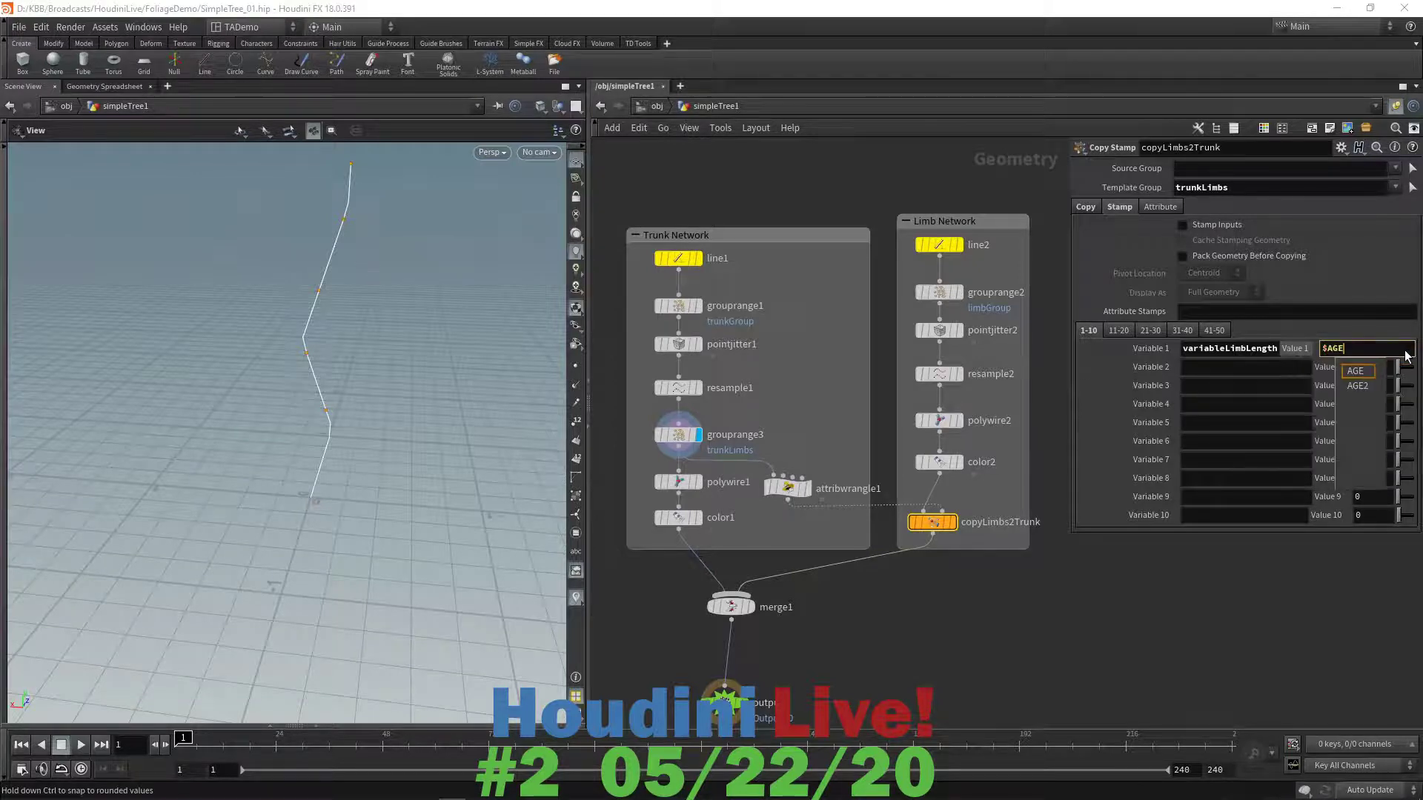
{"action": "key", "text": "Return"}
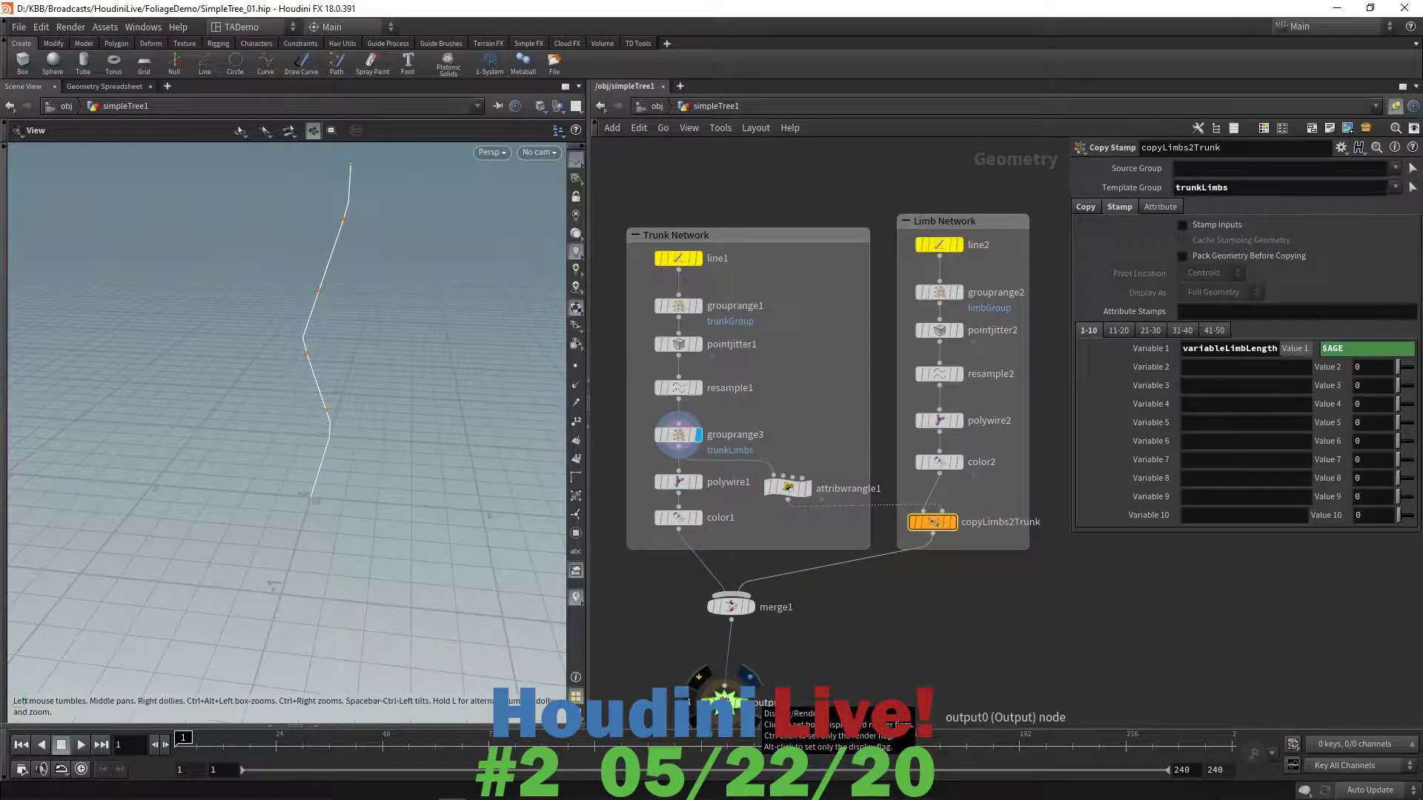
- Display output0 to inspect the full tree, and set the limb Length on the simpleTree1 asset to 2.39
{"action": "left_click", "coordinate": [723, 698]}
{"action": "scroll", "coordinate": [437, 455], "scroll_direction": "up", "scroll_amount": 3}
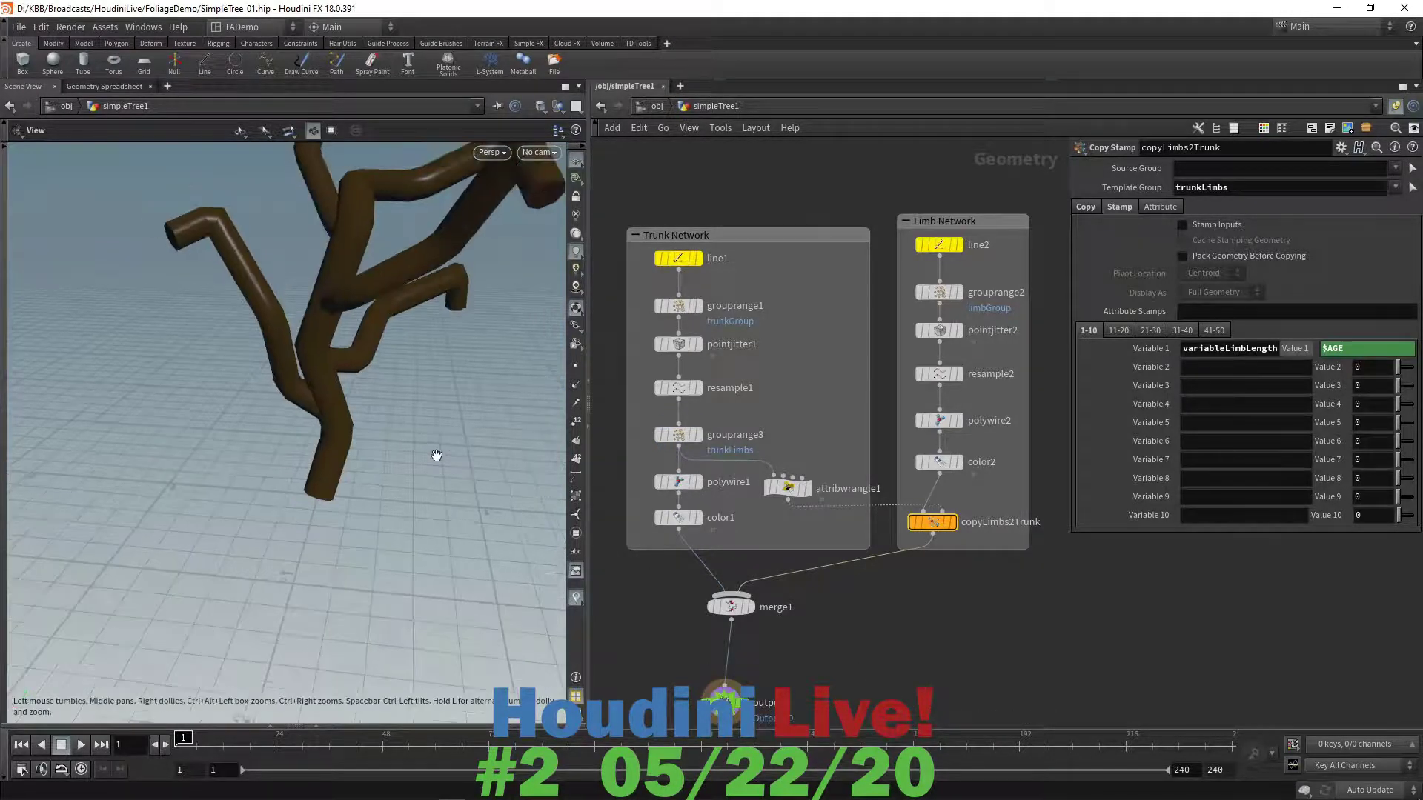
{"action": "scroll", "coordinate": [437, 456], "scroll_direction": "down", "scroll_amount": 5}
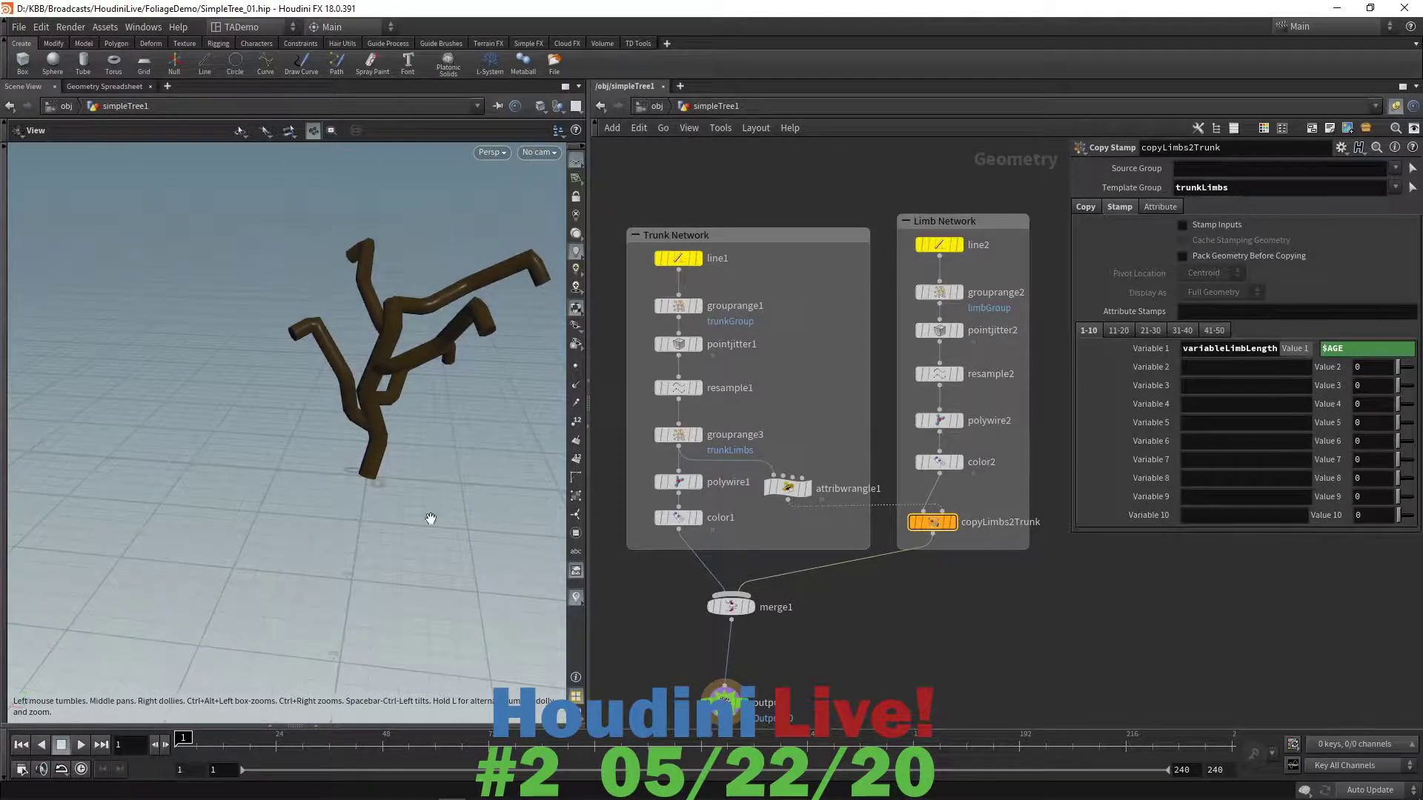
{"action": "mouse_move", "coordinate": [431, 519]}
{"action": "left_mouse_down"}
{"action": "mouse_move", "coordinate": [443, 537]}
{"action": "mouse_move", "coordinate": [415, 528]}
{"action": "mouse_move", "coordinate": [430, 498]}
{"action": "left_mouse_up"}
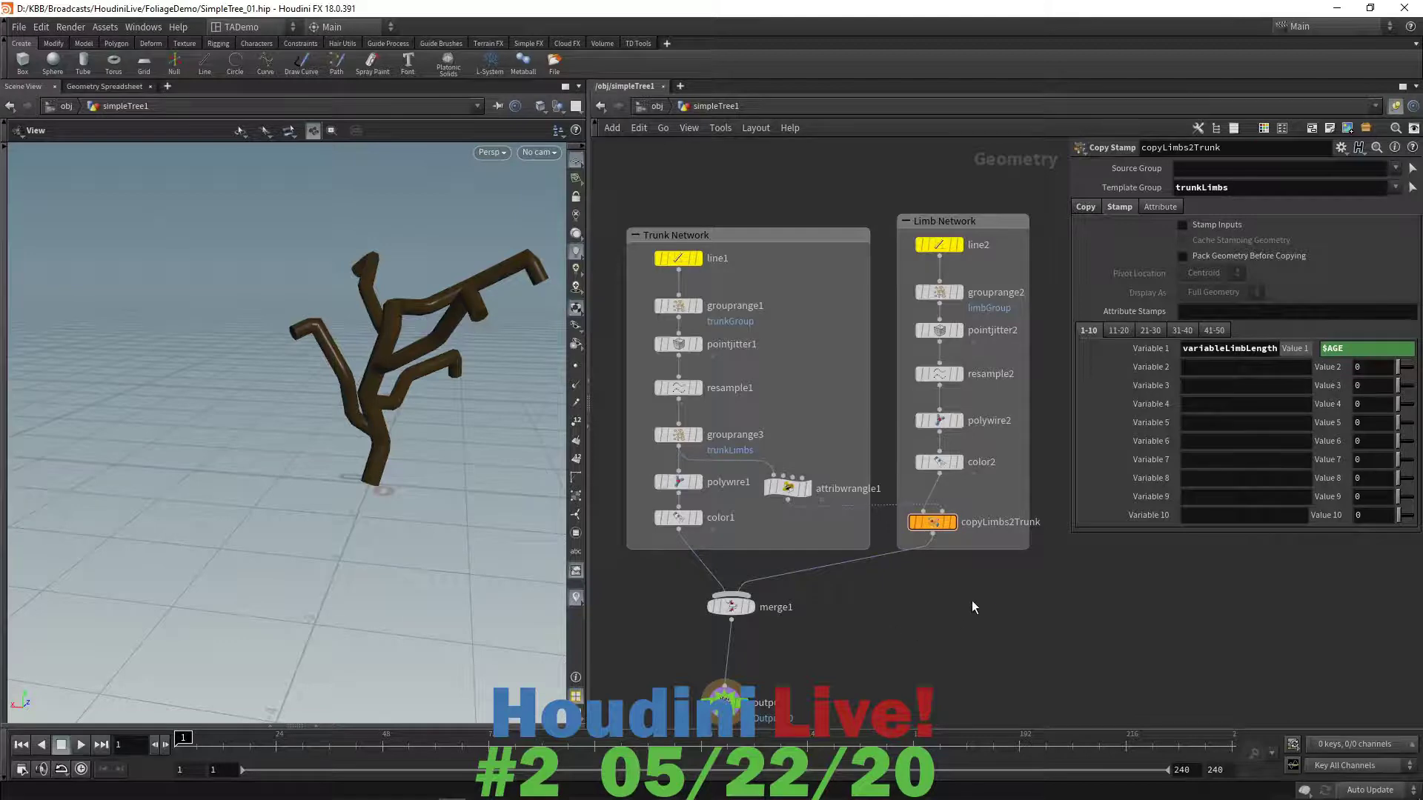
{"action": "key", "text": "u"}
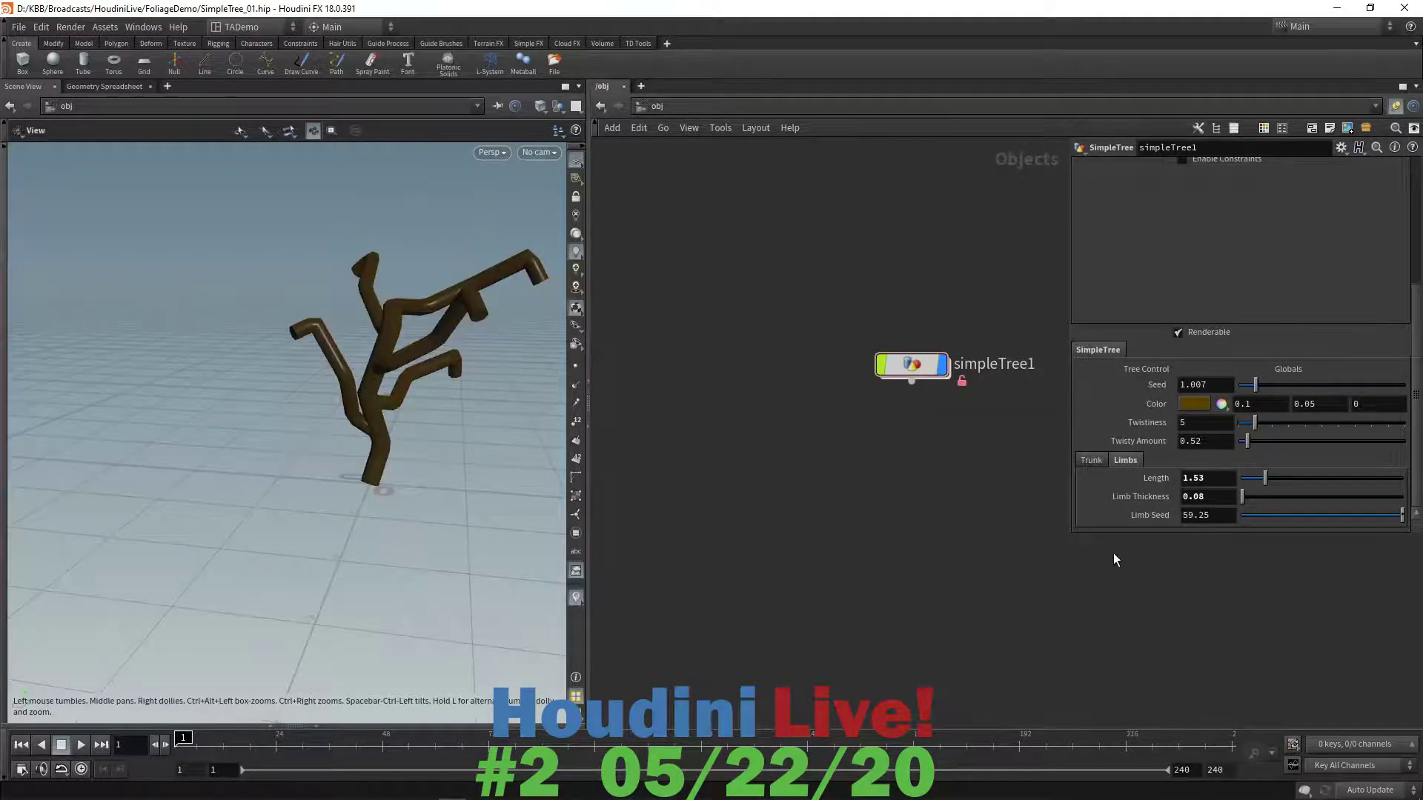
{"action": "mouse_move", "coordinate": [1276, 480]}
{"action": "left_mouse_down"}
{"action": "mouse_move", "coordinate": [1249, 482]}
{"action": "mouse_move", "coordinate": [1279, 483]}
{"action": "left_mouse_up"}
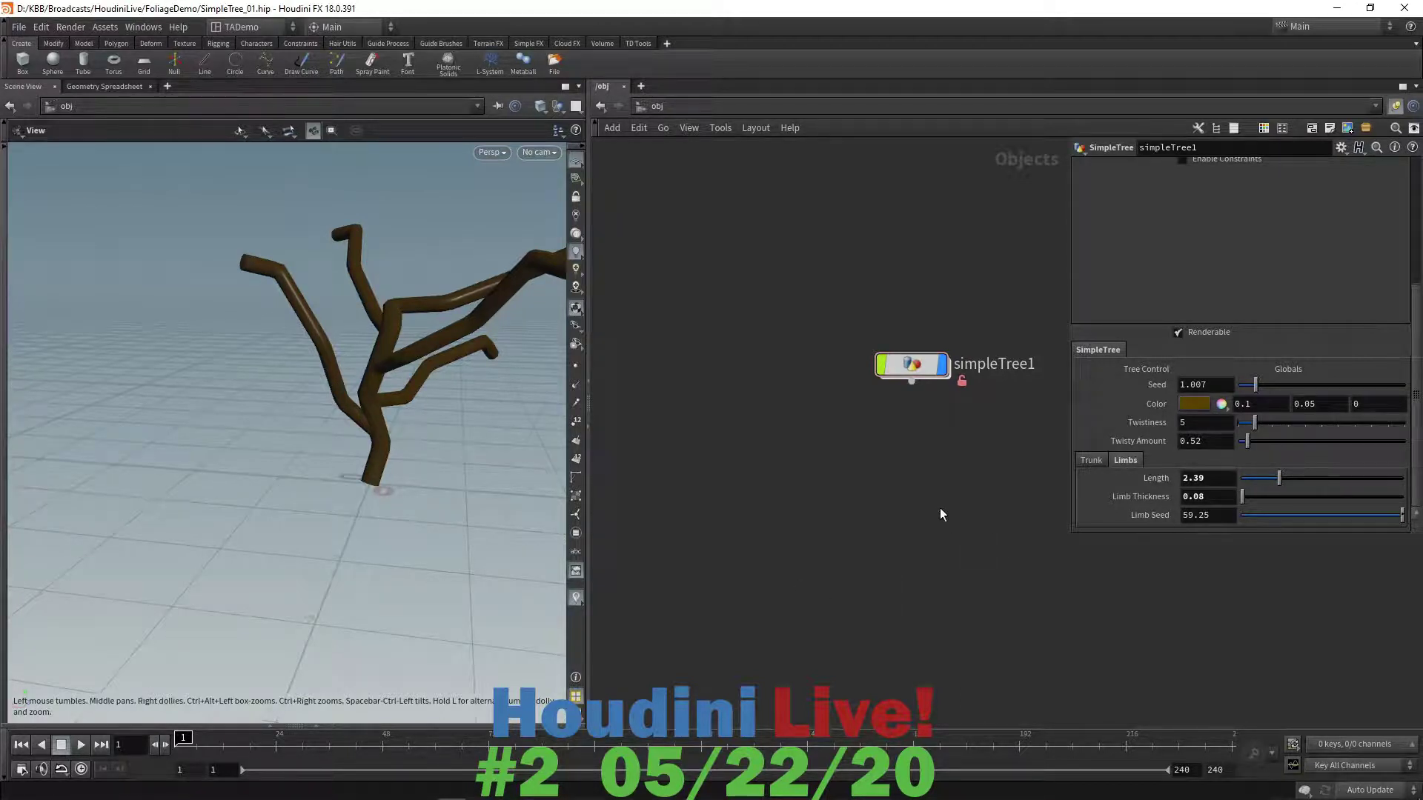
- Inside simpleTree1, check copyLimbs2Trunk's evaluated Value 1, enable Stamp Inputs, and inspect the stamped limbs
{"action": "double_click", "coordinate": [916, 366]}
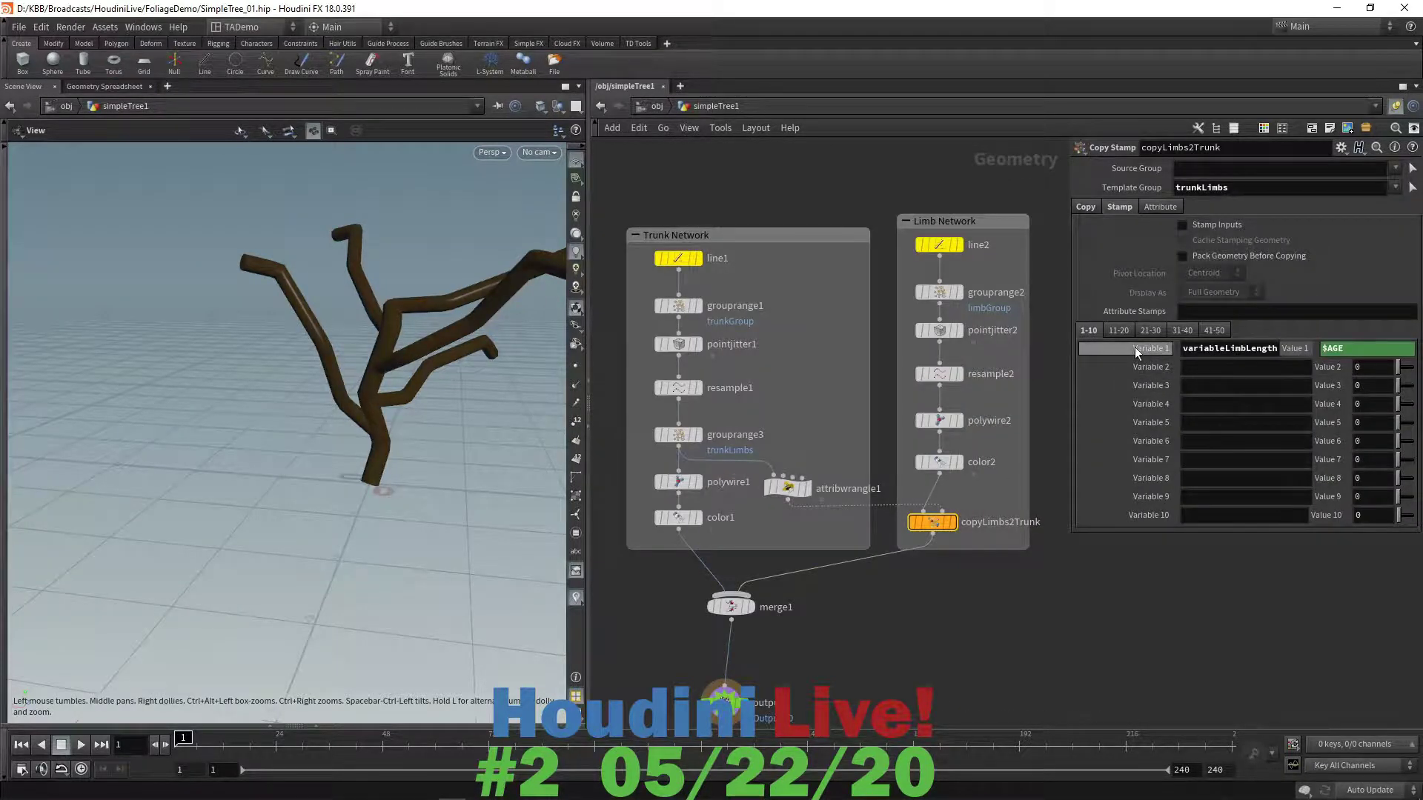
{"action": "left_click", "coordinate": [1296, 347]}
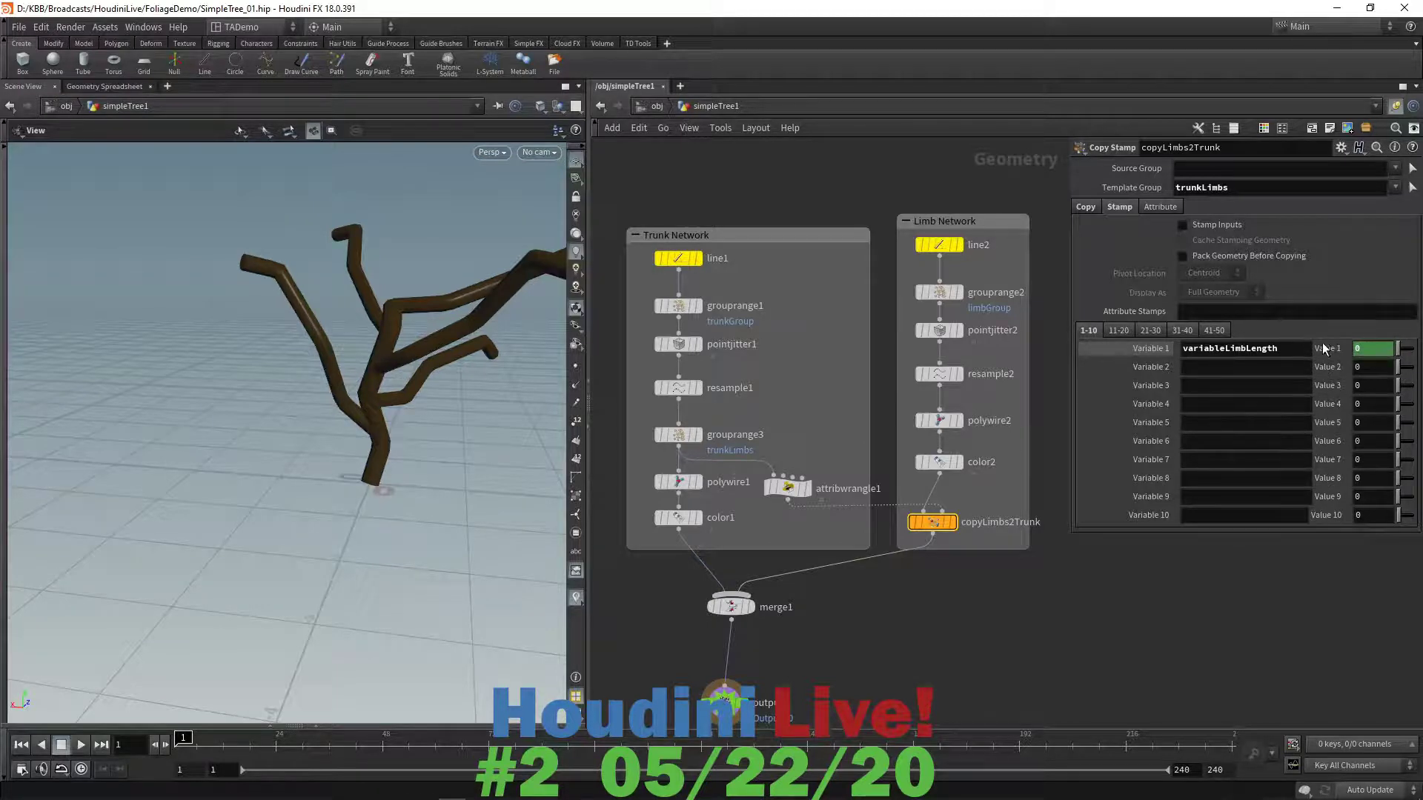
{"action": "left_click", "coordinate": [1321, 351]}
{"action": "left_click", "coordinate": [1184, 225]}
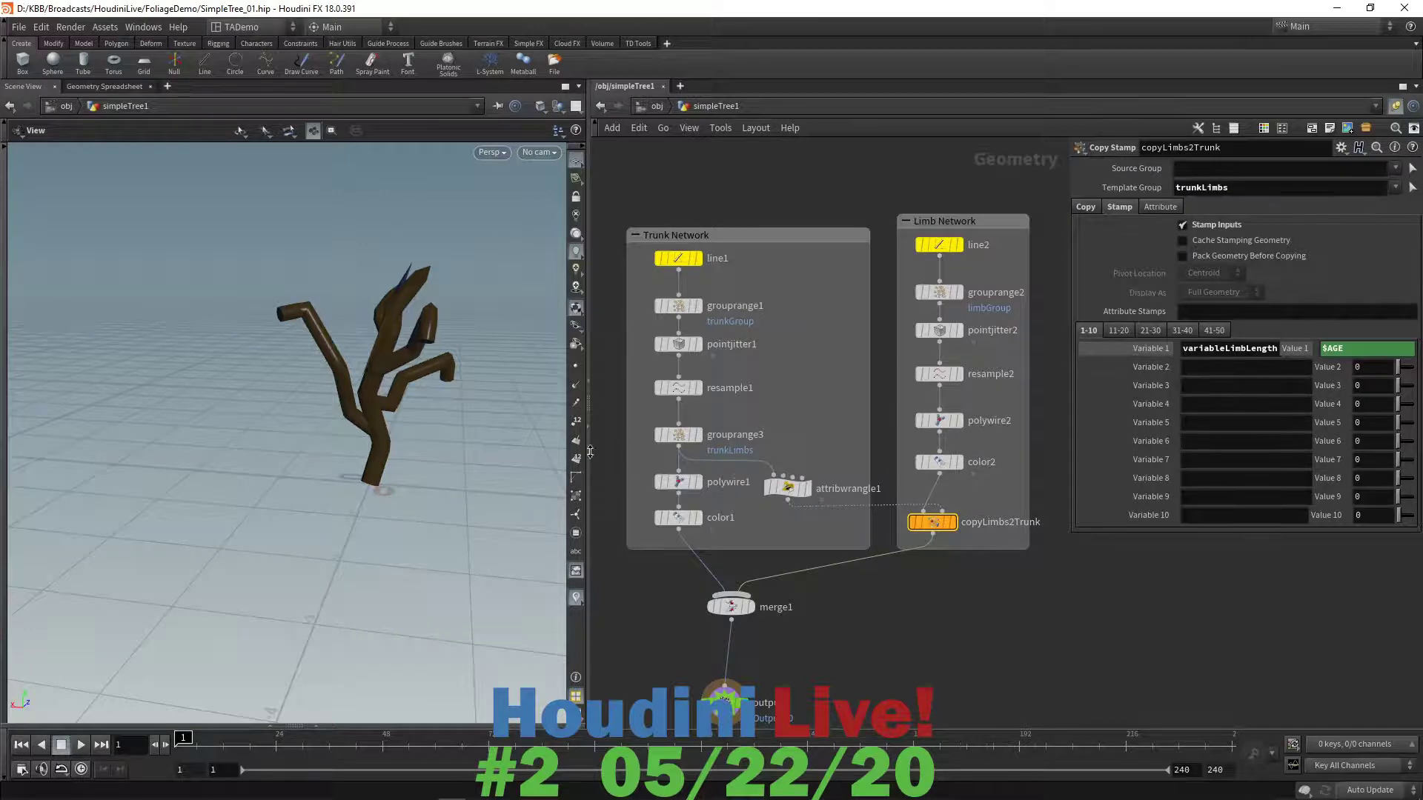
{"action": "left_click_drag", "start_coordinate": [447, 449], "coordinate": [423, 380]}
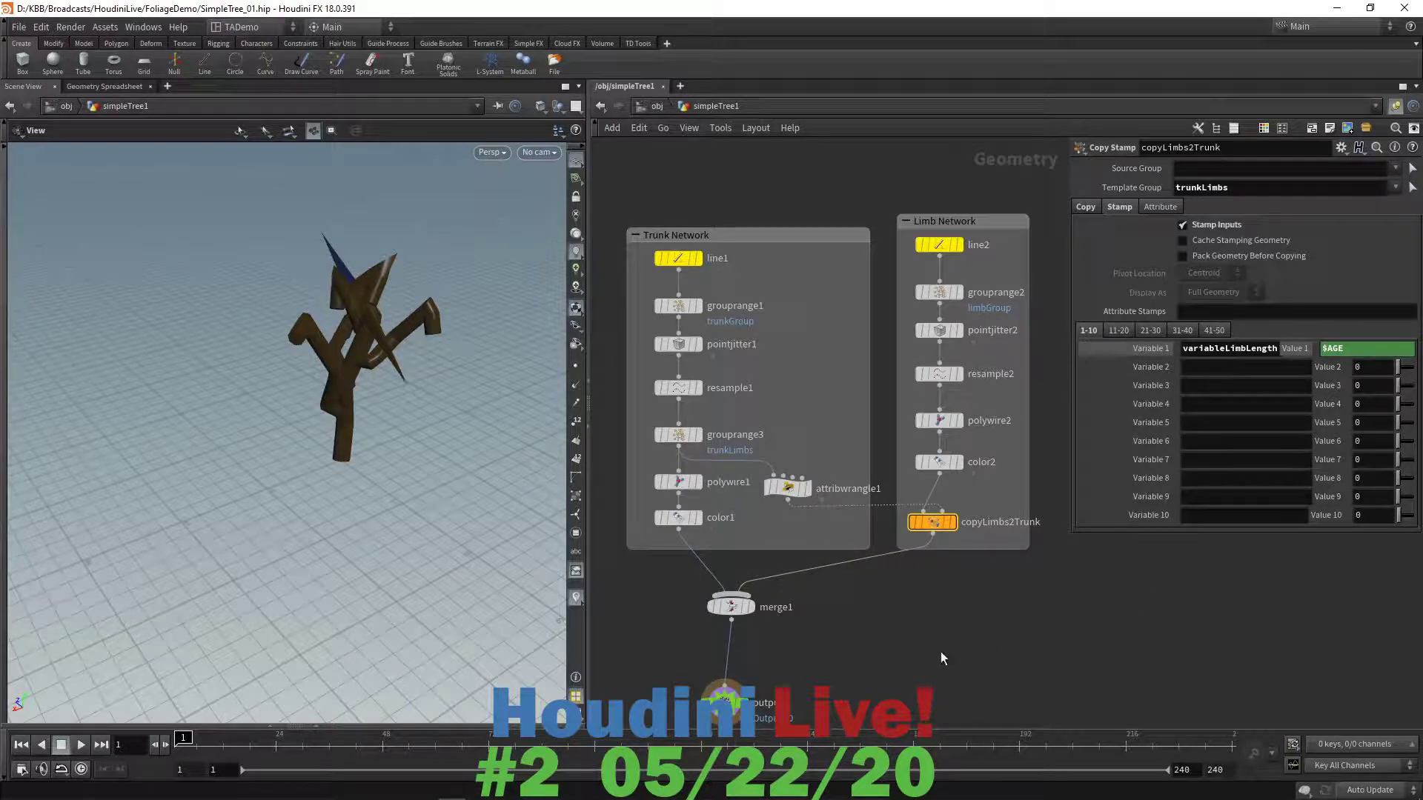
- Set simpleTree1's limb Length to 1.83 and Limb Seed to 8.67, and inspect the tree from several angles
{"action": "key", "text": "u"}
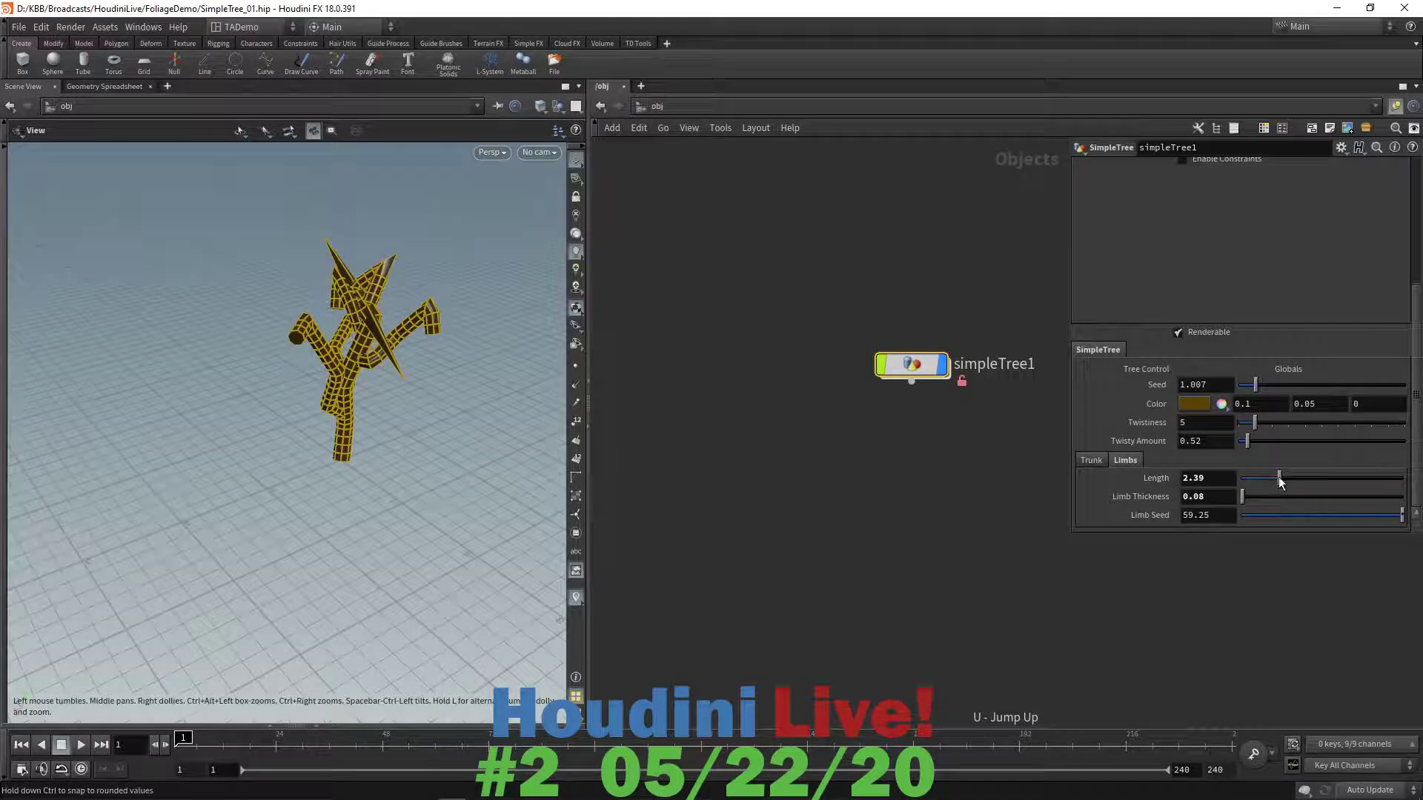
{"action": "left_click_drag", "start_coordinate": [1280, 482], "coordinate": [1271, 478]}
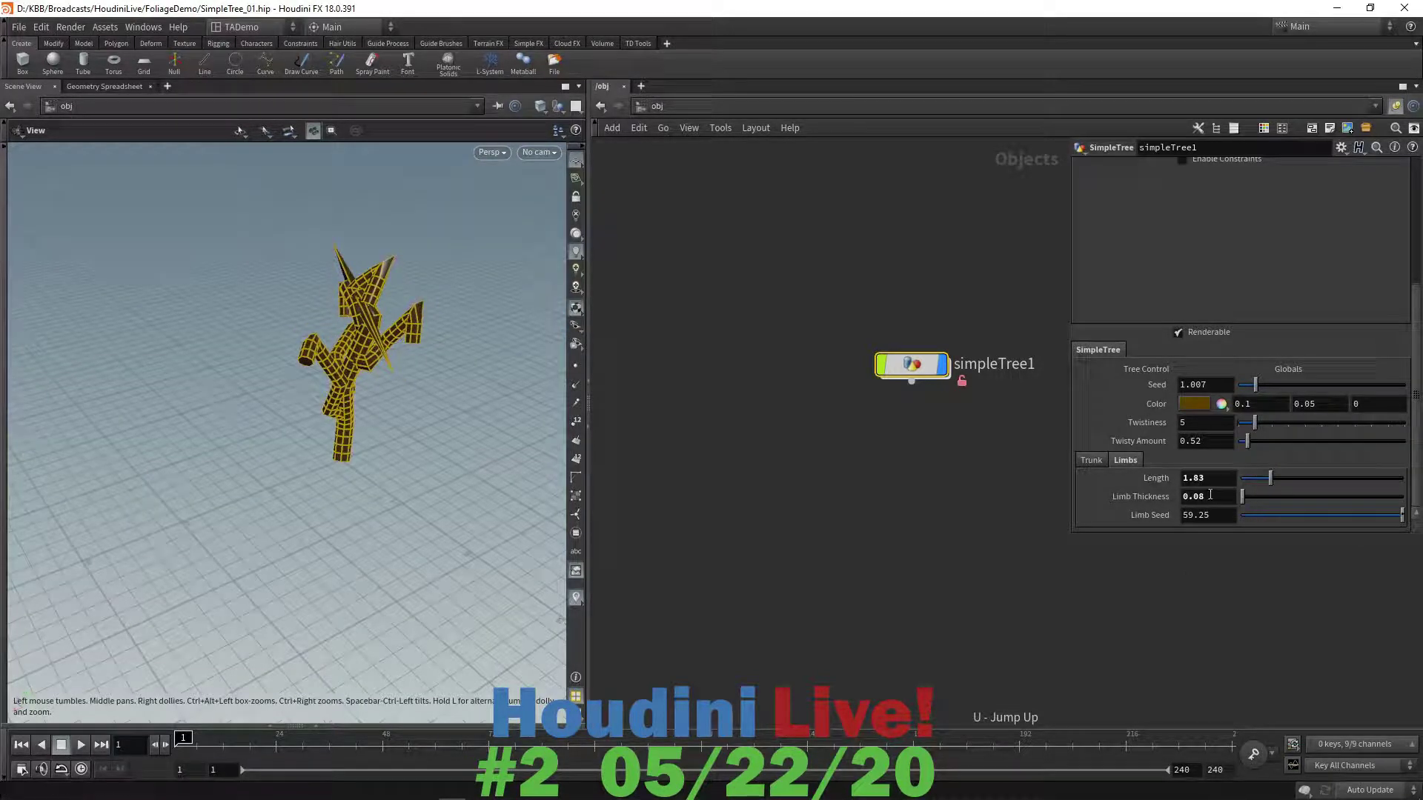
{"action": "middle_click_drag", "start_coordinate": [1210, 495], "coordinate": [1208, 533]}
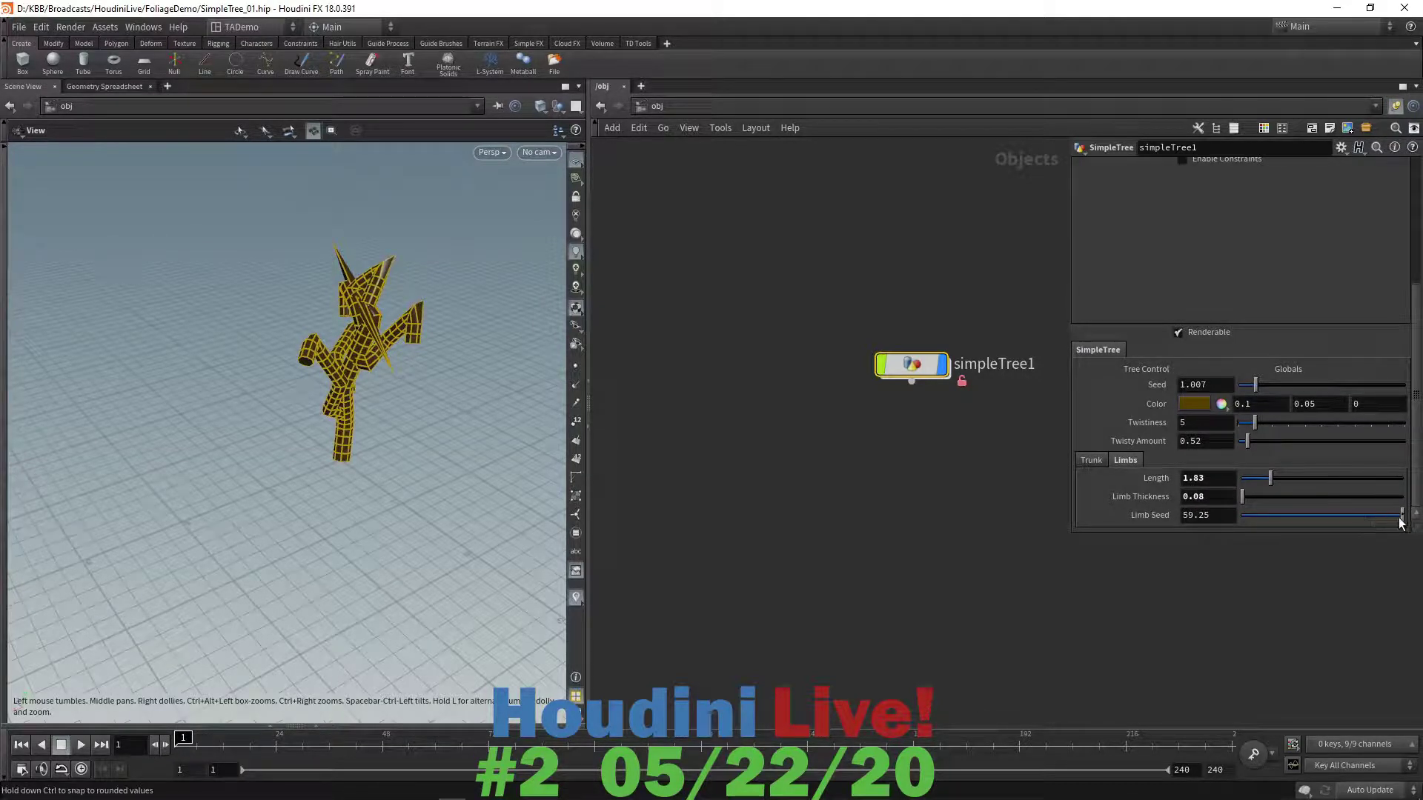
{"action": "left_click_drag", "start_coordinate": [1385, 517], "coordinate": [1381, 520]}
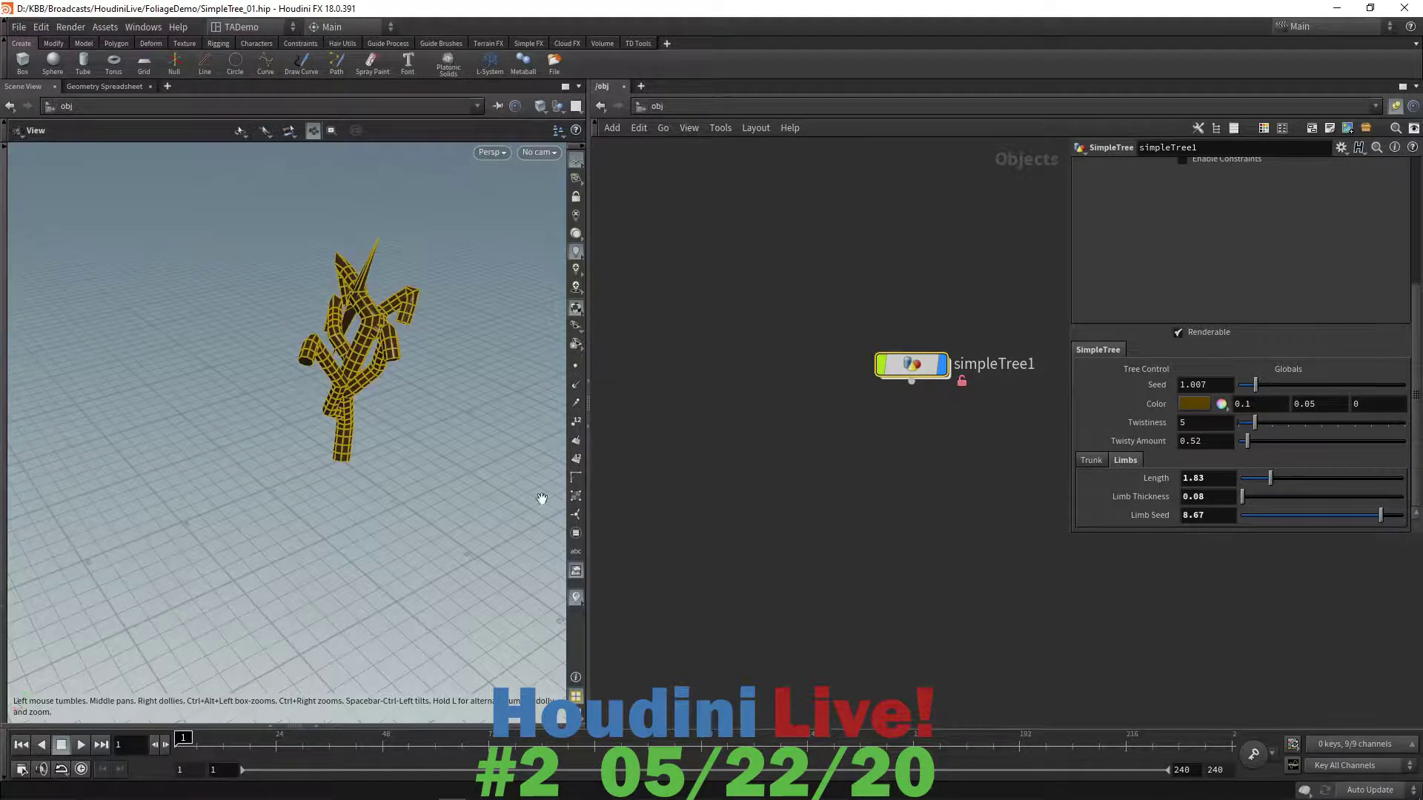
{"action": "left_click_drag", "start_coordinate": [454, 438], "coordinate": [226, 390]}
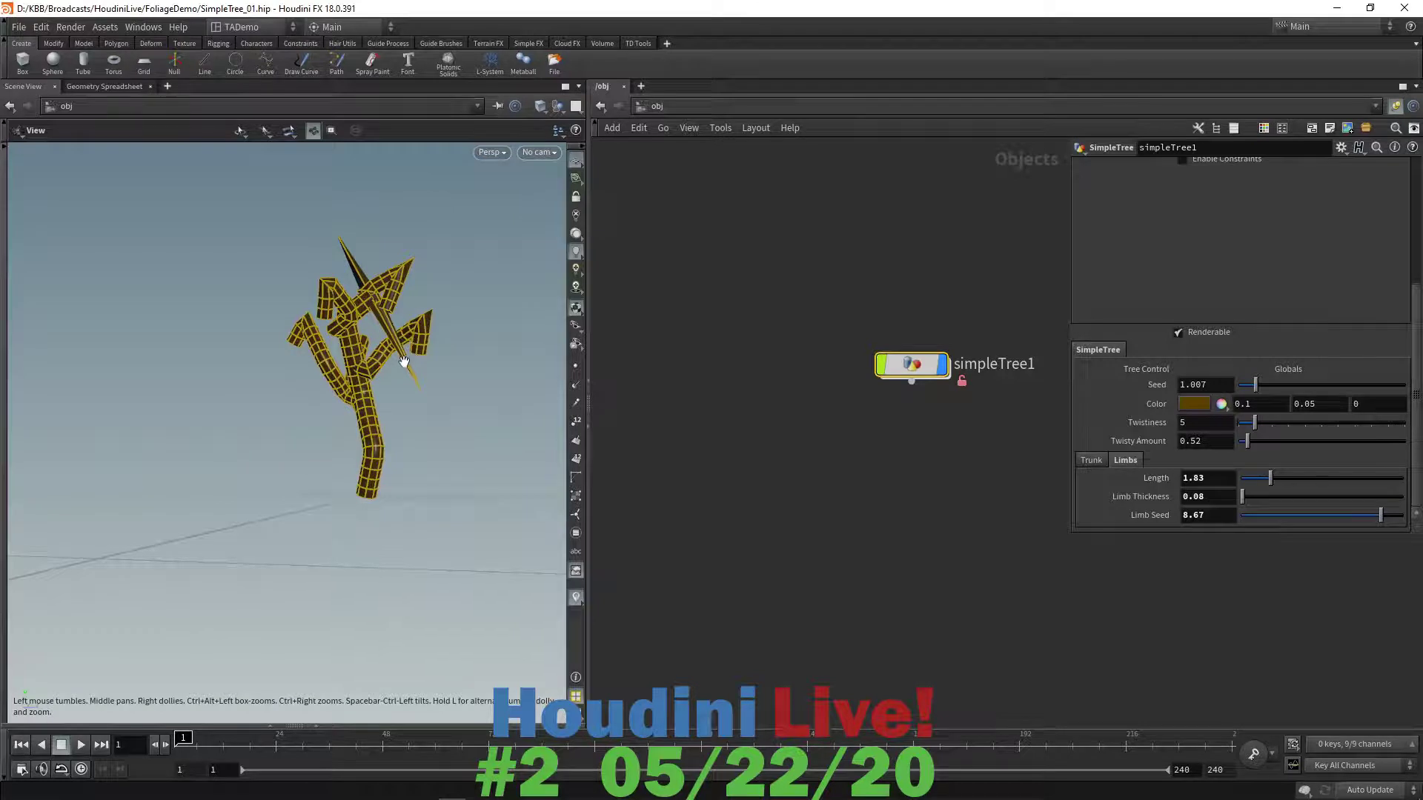
{"action": "left_click_drag", "start_coordinate": [412, 423], "coordinate": [435, 460]}
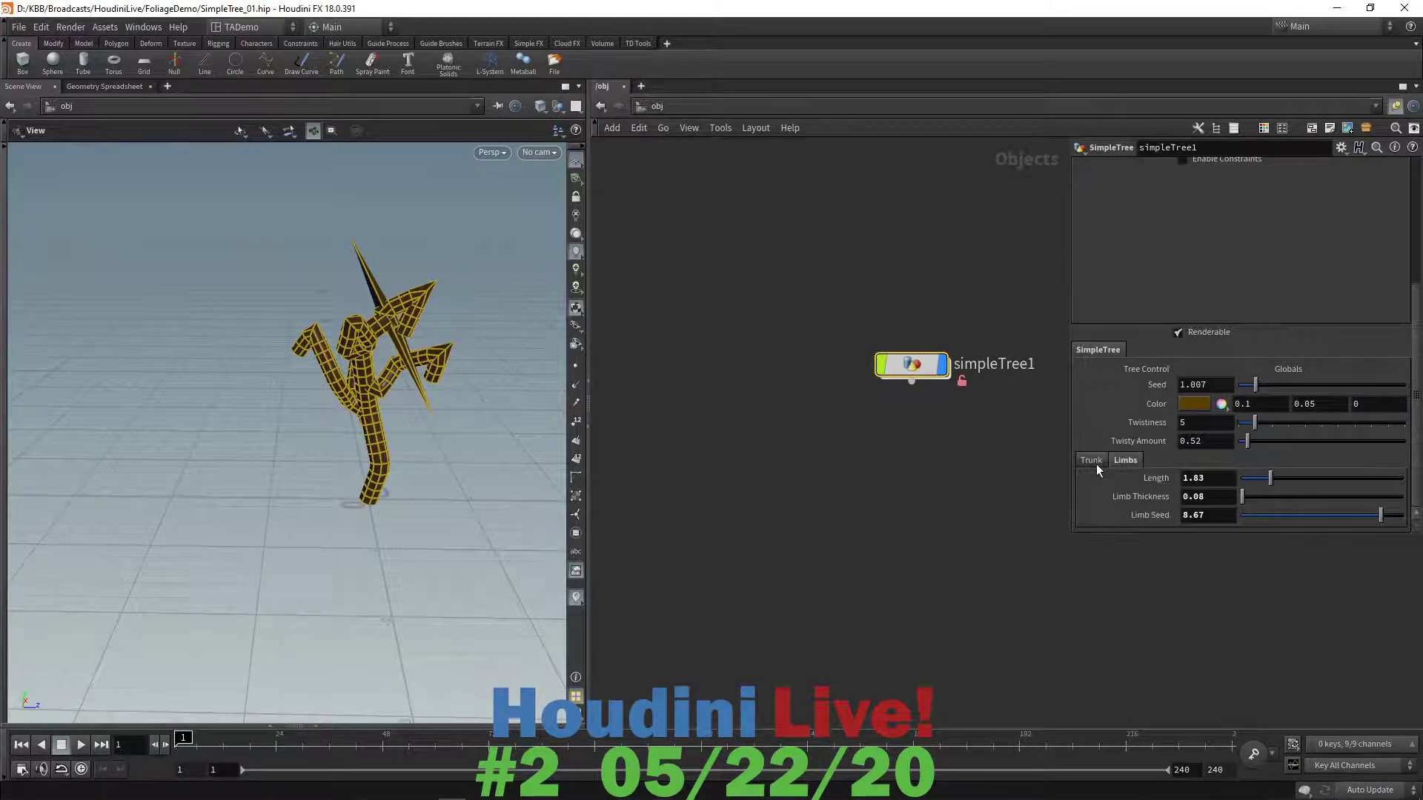
- Inside simpleTree1, compare copyLimbs2Trunk's point data with attribwrangle1's age values in the Geometry Spreadsheet, and return to the 3D view
{"action": "double_click", "coordinate": [919, 363]}
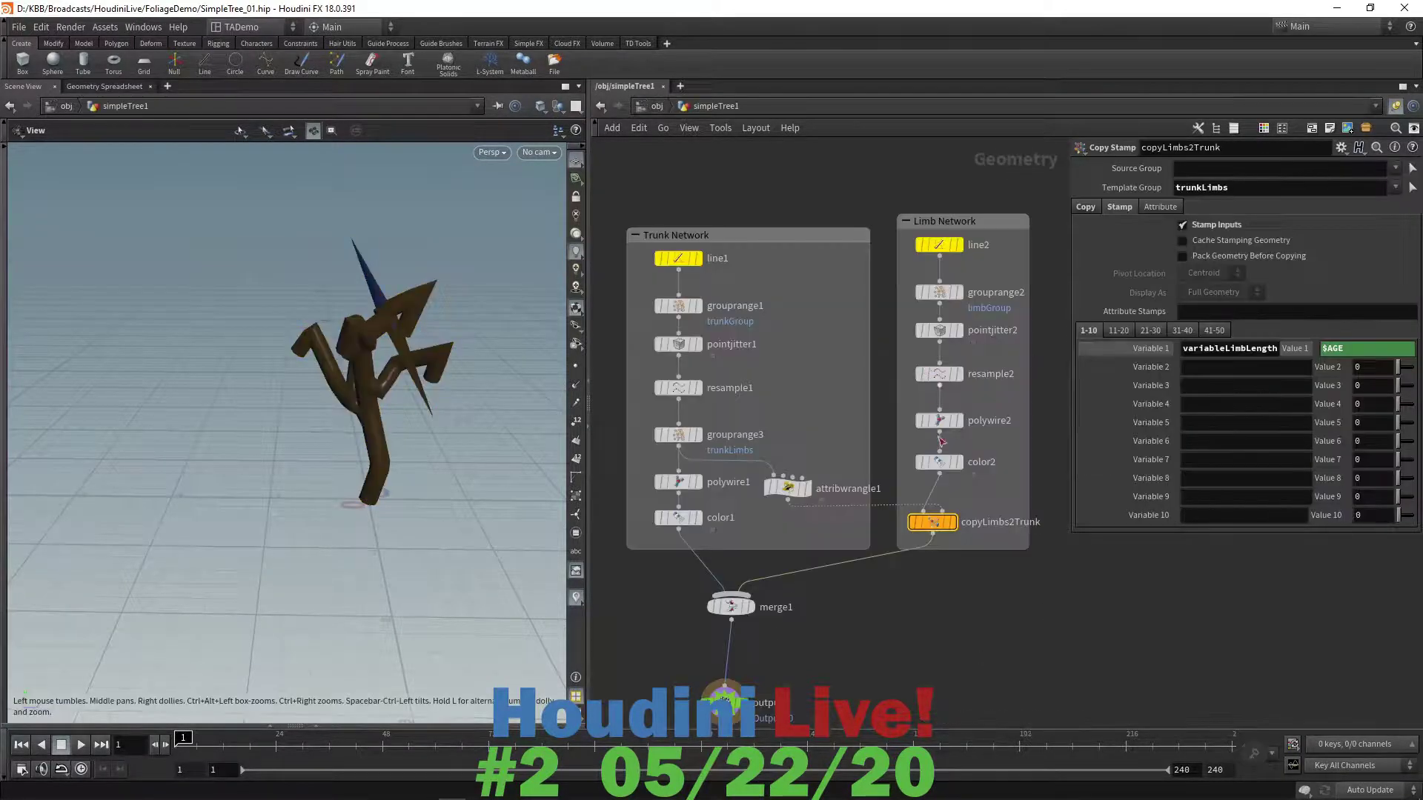
{"action": "mouse_move", "coordinate": [930, 530]}
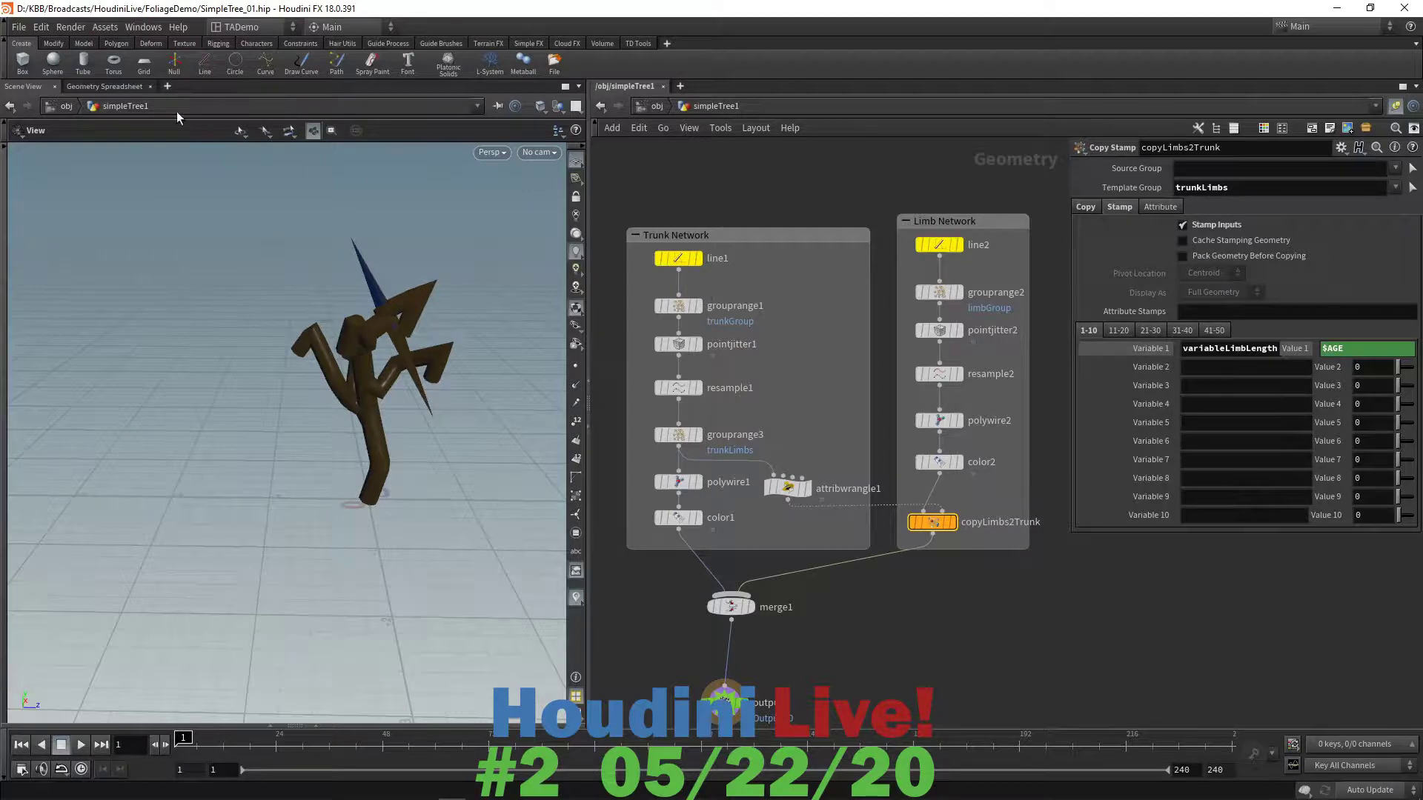
{"action": "left_click", "coordinate": [126, 88]}
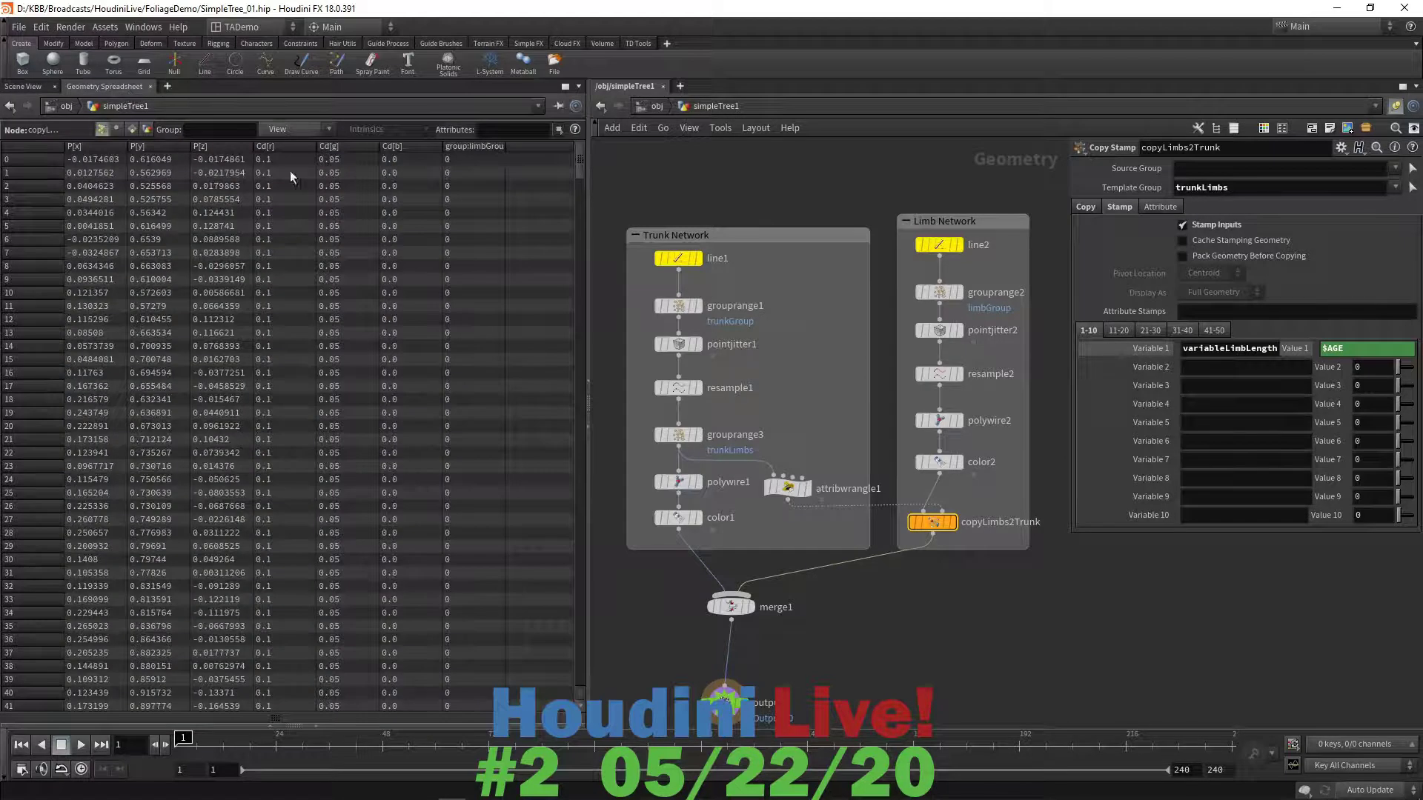
{"action": "left_click", "coordinate": [792, 491]}
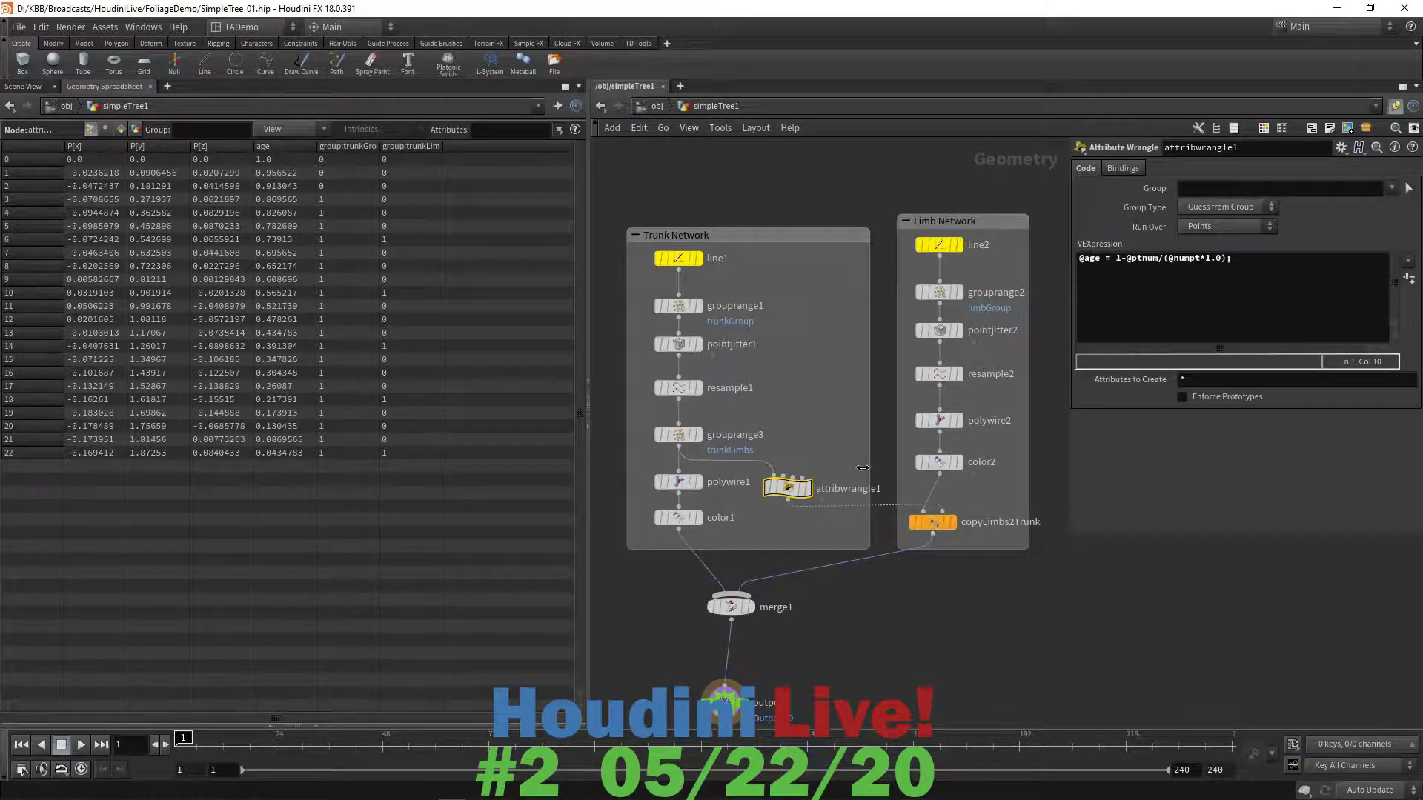
{"action": "left_click", "coordinate": [33, 86]}
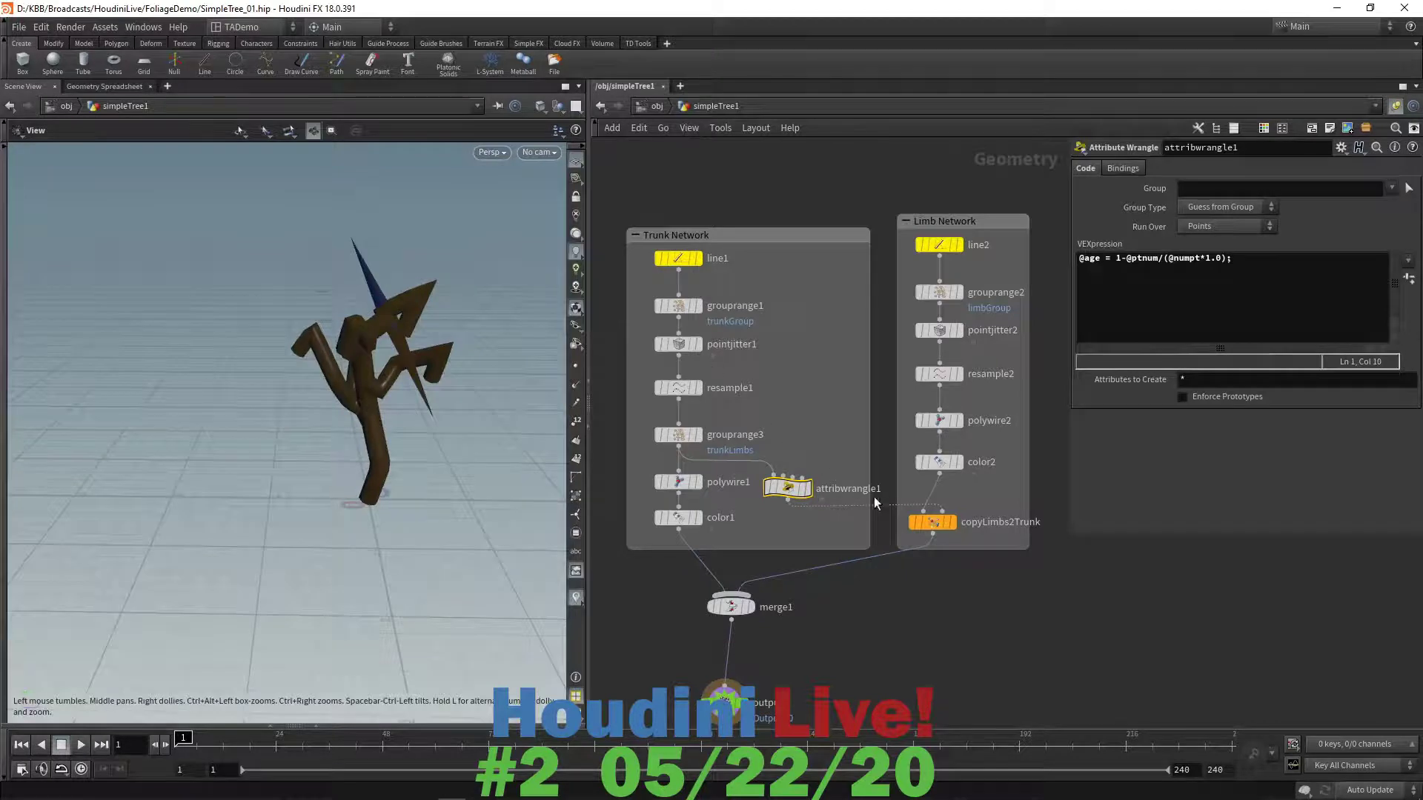
- Change the Value 1 expression of copyLimbs2Trunk's variableLimbLength variable to sqrt($AGE)
{"action": "left_click", "coordinate": [934, 525]}
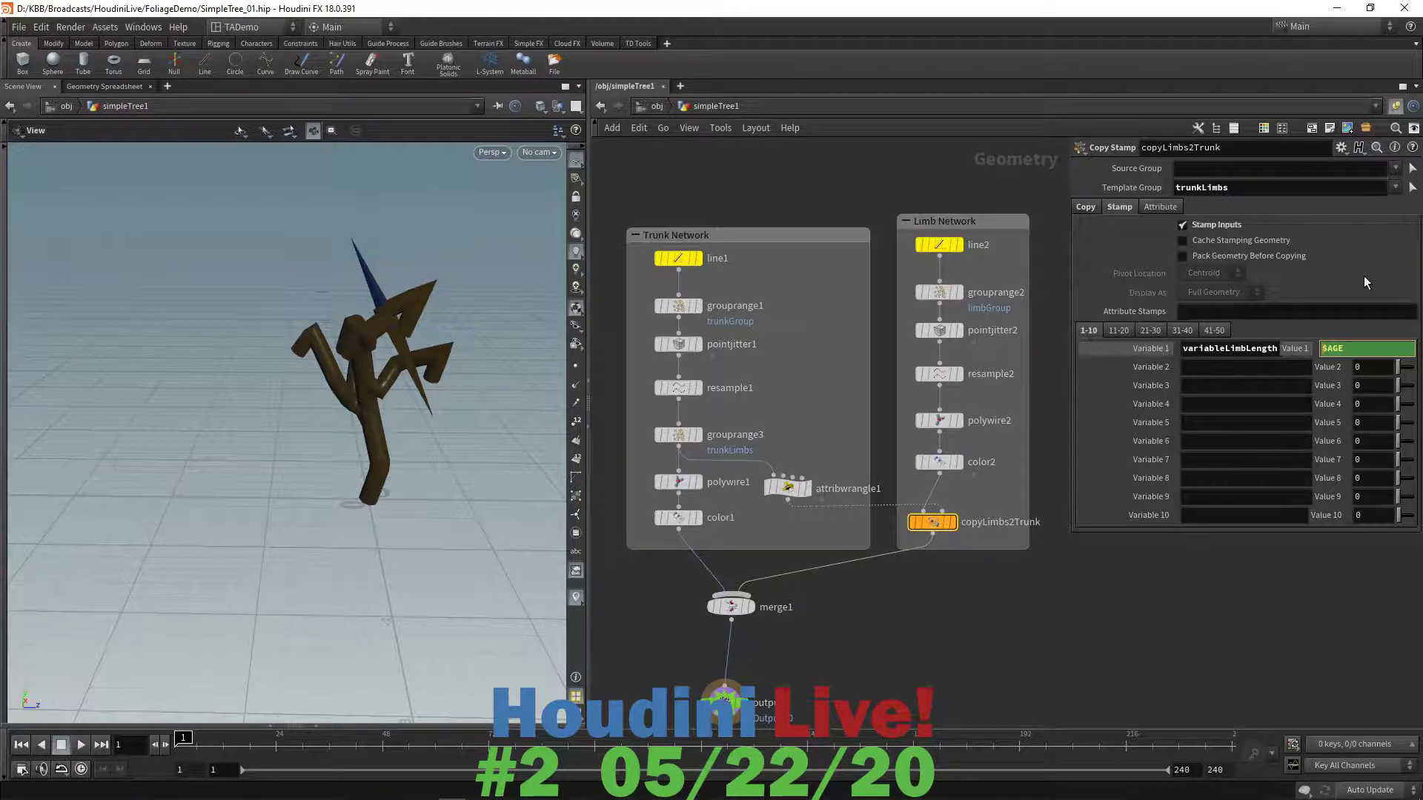
{"action": "type", "text": "sqrt"}
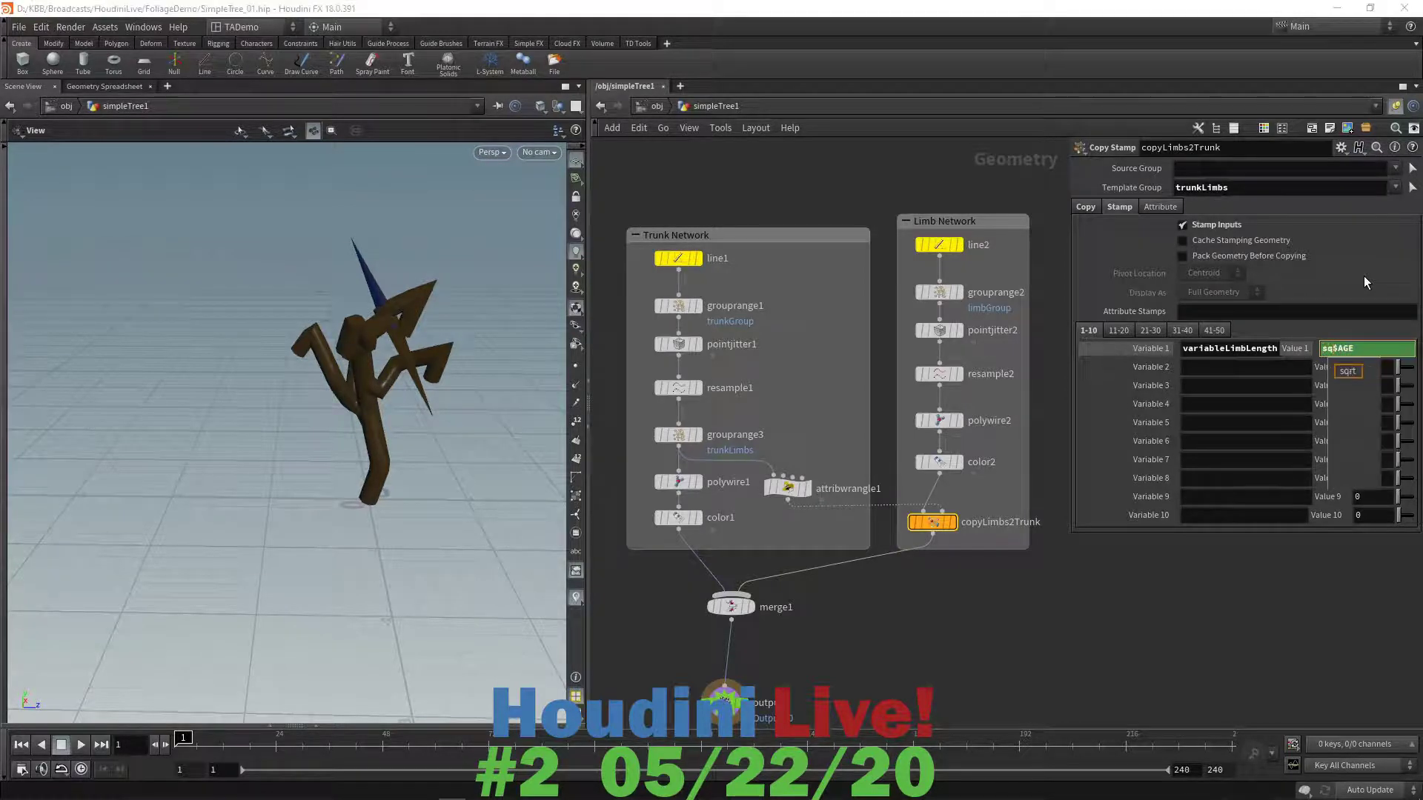
{"action": "type", "text": "("}
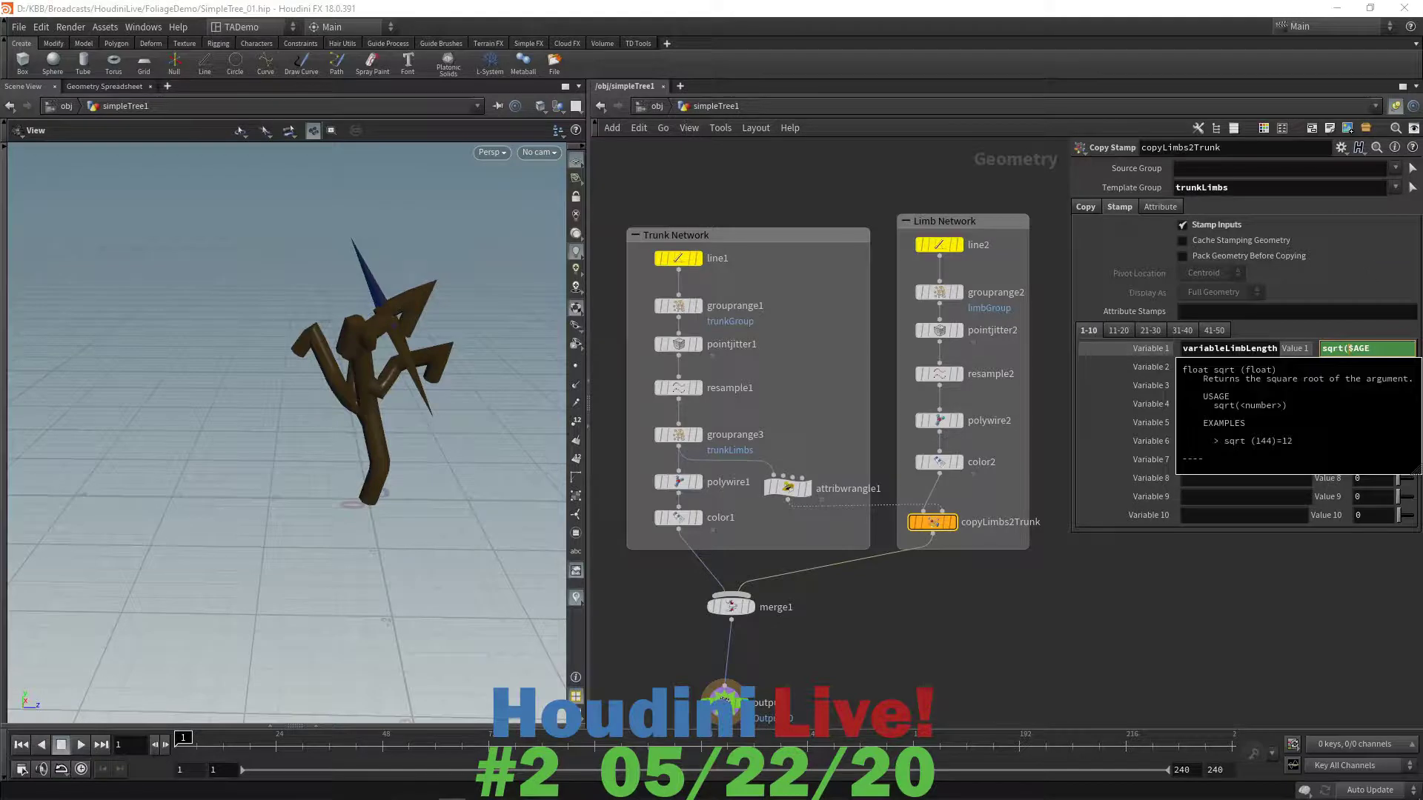
{"action": "left_click", "coordinate": [1388, 348]}
{"action": "key", "text": "Return"}
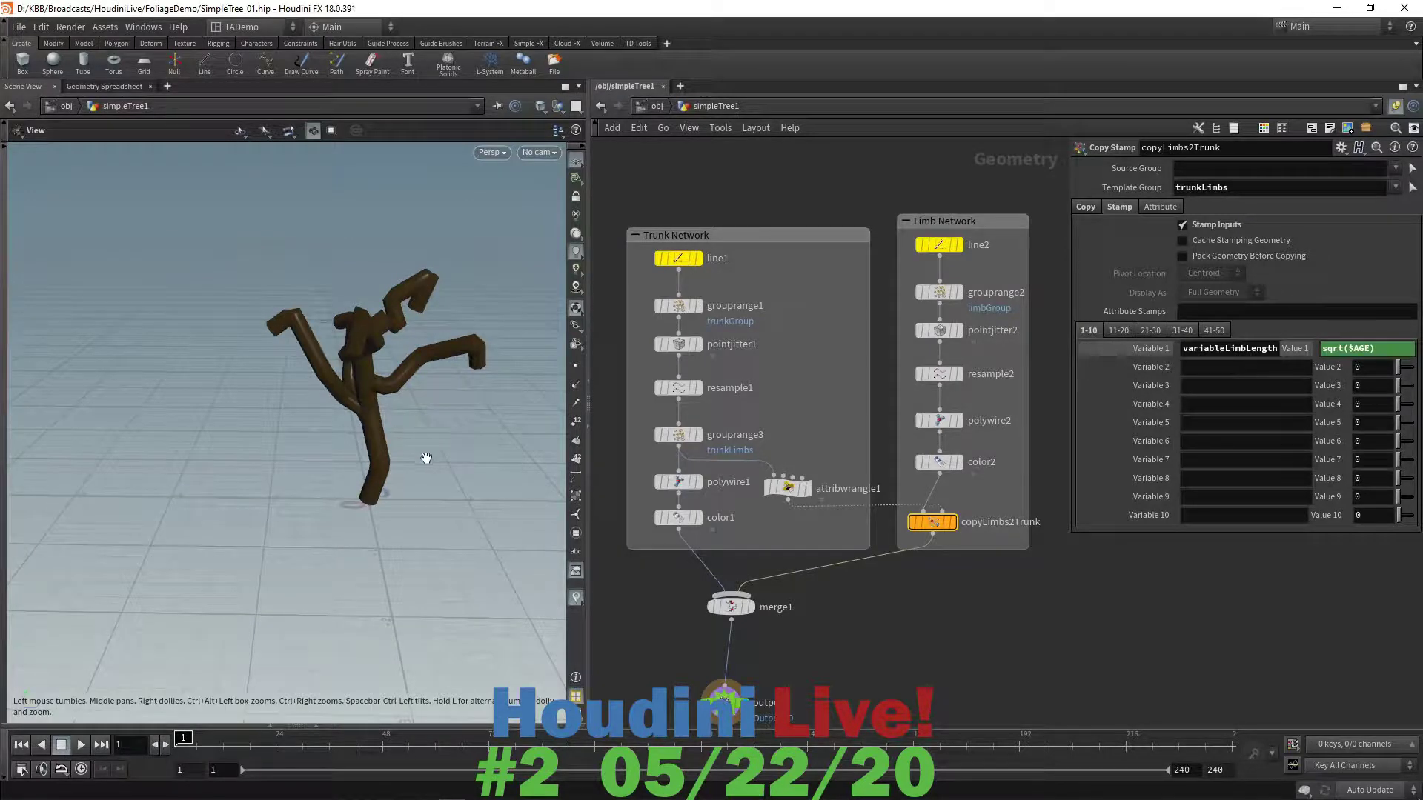
- Set simpleTree1's limb Length to 1.59 and Limb Seed to 9.87, and inspect the tree from several angles
{"action": "left_click_drag", "start_coordinate": [426, 458], "coordinate": [430, 424]}
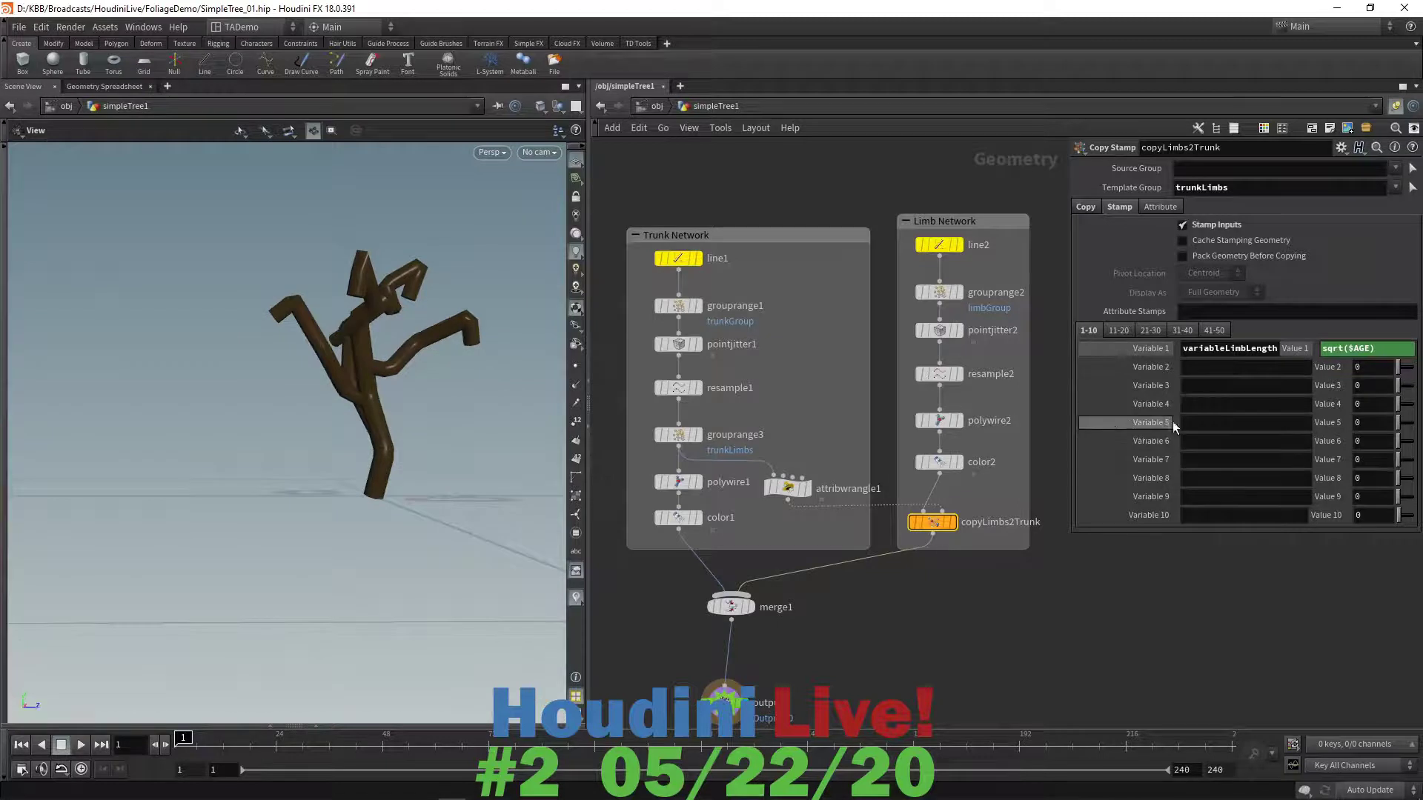
{"action": "key", "text": "u"}
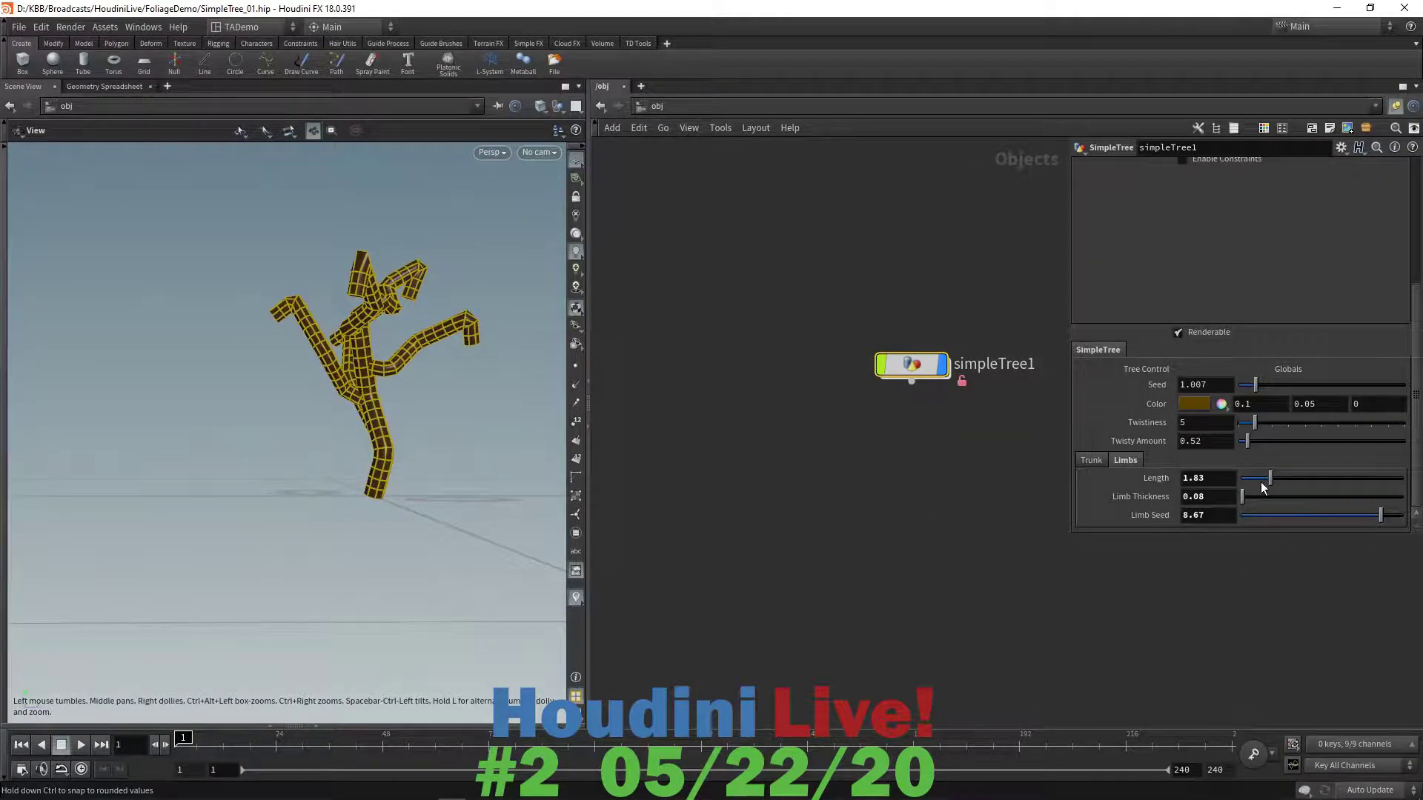
{"action": "middle_click_drag", "start_coordinate": [1220, 497], "coordinate": [1052, 563]}
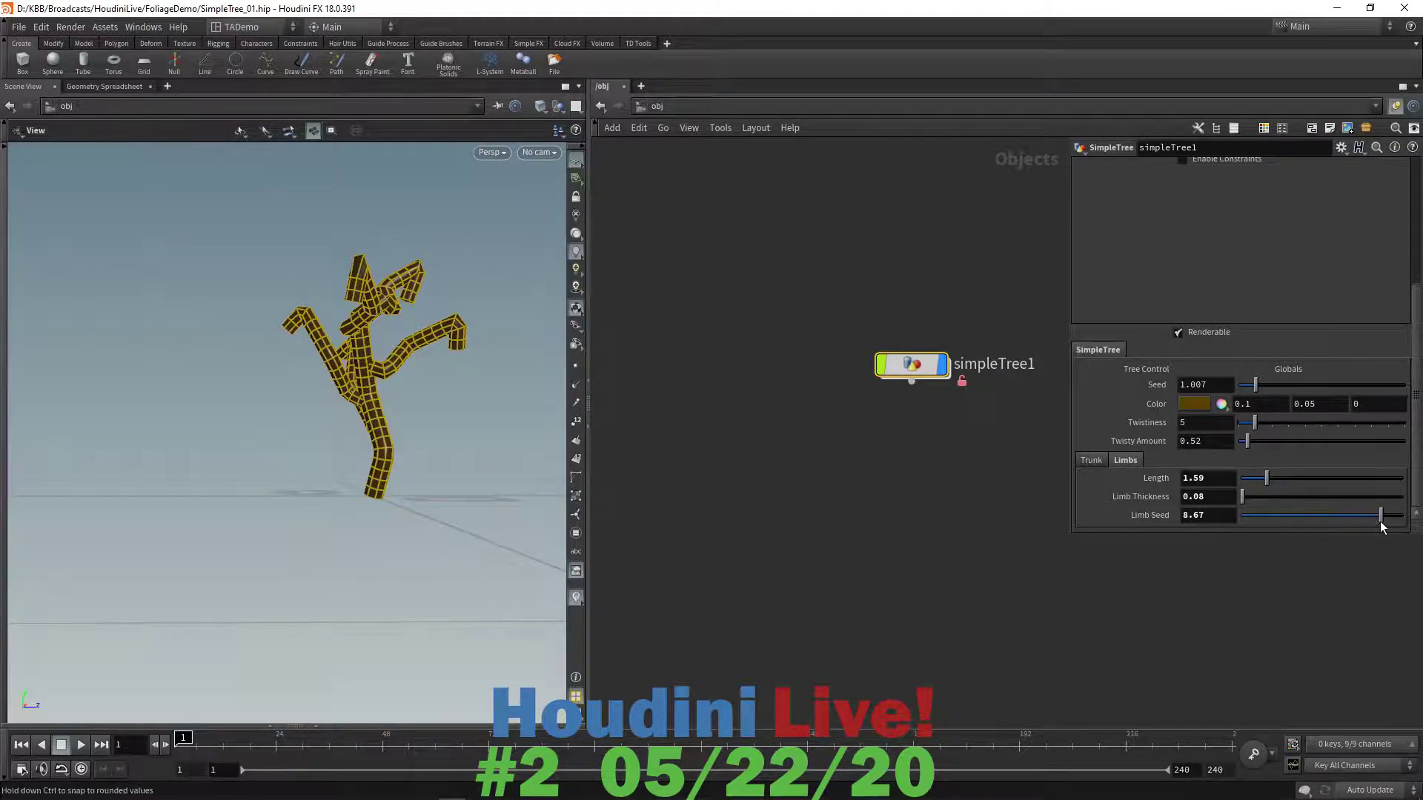
{"action": "middle_click_drag", "start_coordinate": [1211, 516], "coordinate": [1293, 537]}
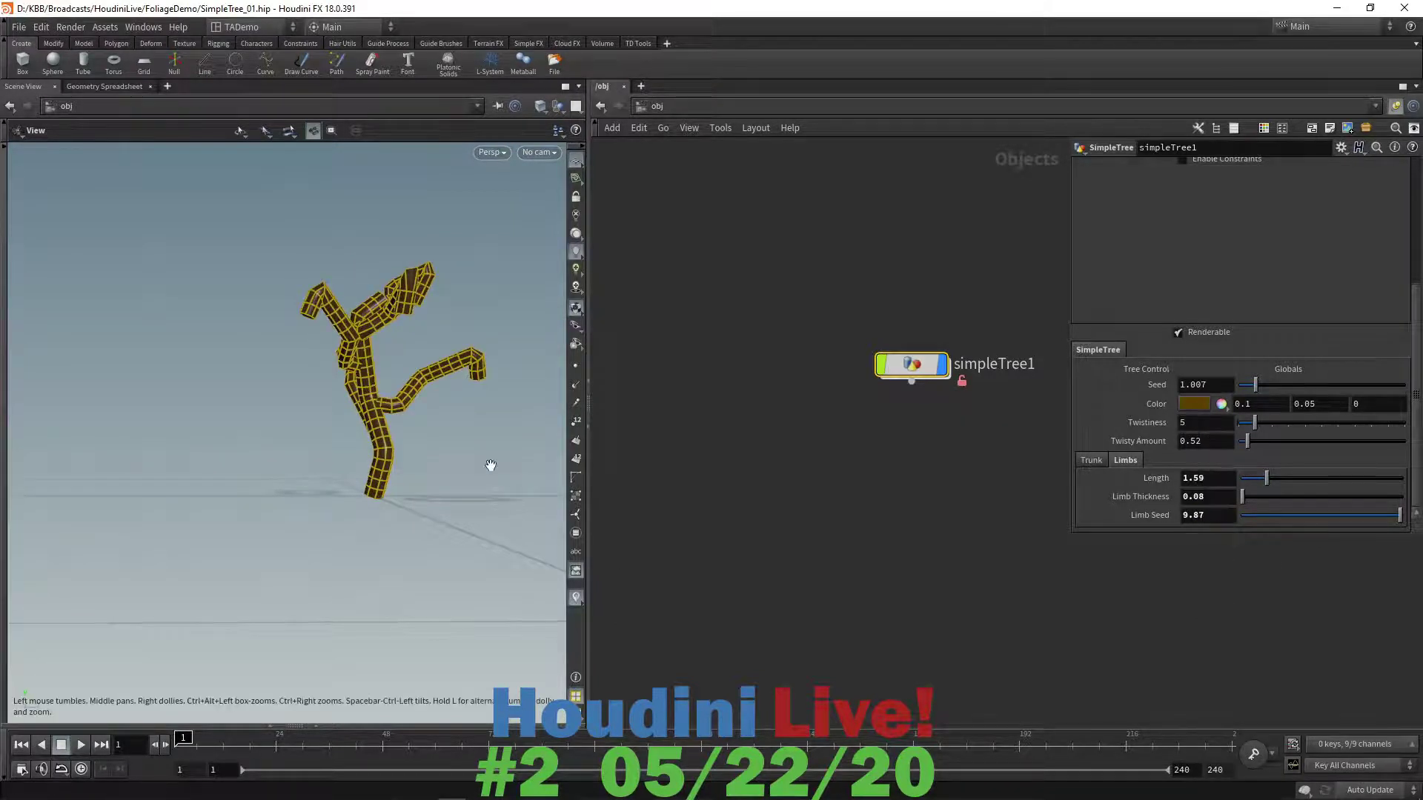
{"action": "left_click_drag", "start_coordinate": [492, 464], "coordinate": [528, 512]}
{"action": "left_click_drag", "start_coordinate": [503, 514], "coordinate": [503, 445]}
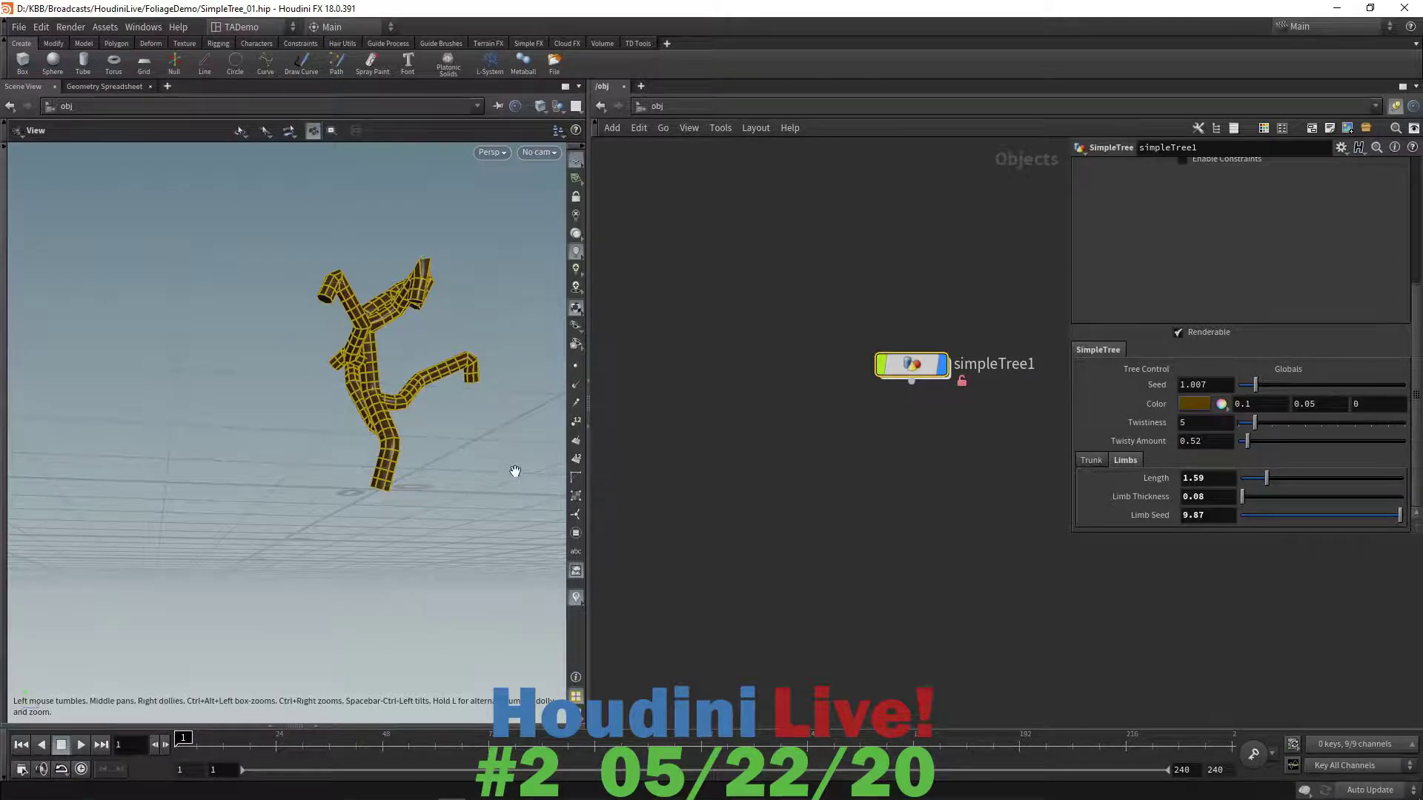
{"action": "left_click_drag", "start_coordinate": [509, 476], "coordinate": [519, 505]}
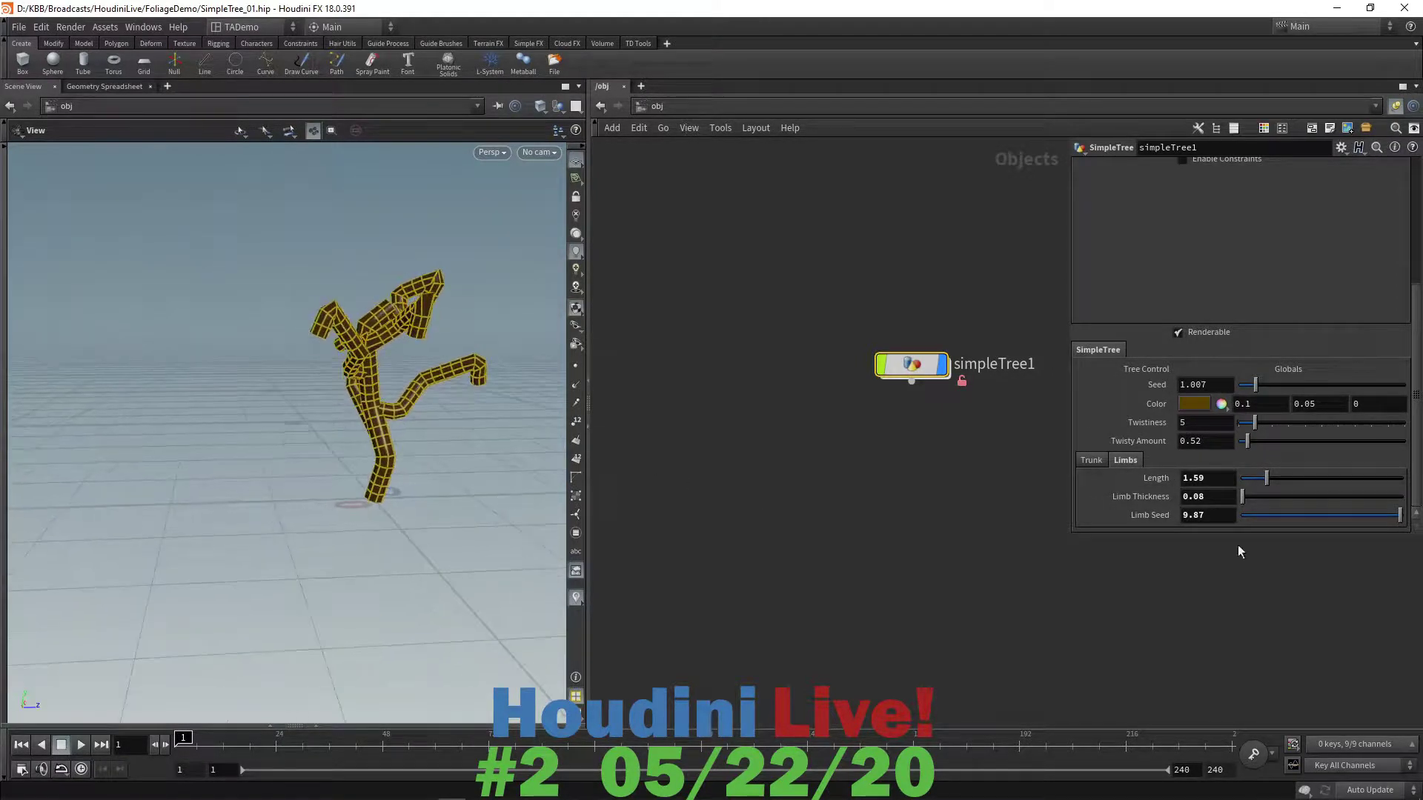
- Set simpleTree1's Twisty Amount to 0.14, inspect the tree, and enlarge the parameter area to show all limb controls
{"action": "middle_click", "coordinate": [1216, 440]}
{"action": "mouse_move", "coordinate": [1217, 440]}
{"action": "middle_mouse_down"}
{"action": "mouse_move", "coordinate": [1214, 462]}
{"action": "mouse_move", "coordinate": [965, 544]}
{"action": "mouse_move", "coordinate": [1219, 444]}
{"action": "middle_mouse_up"}
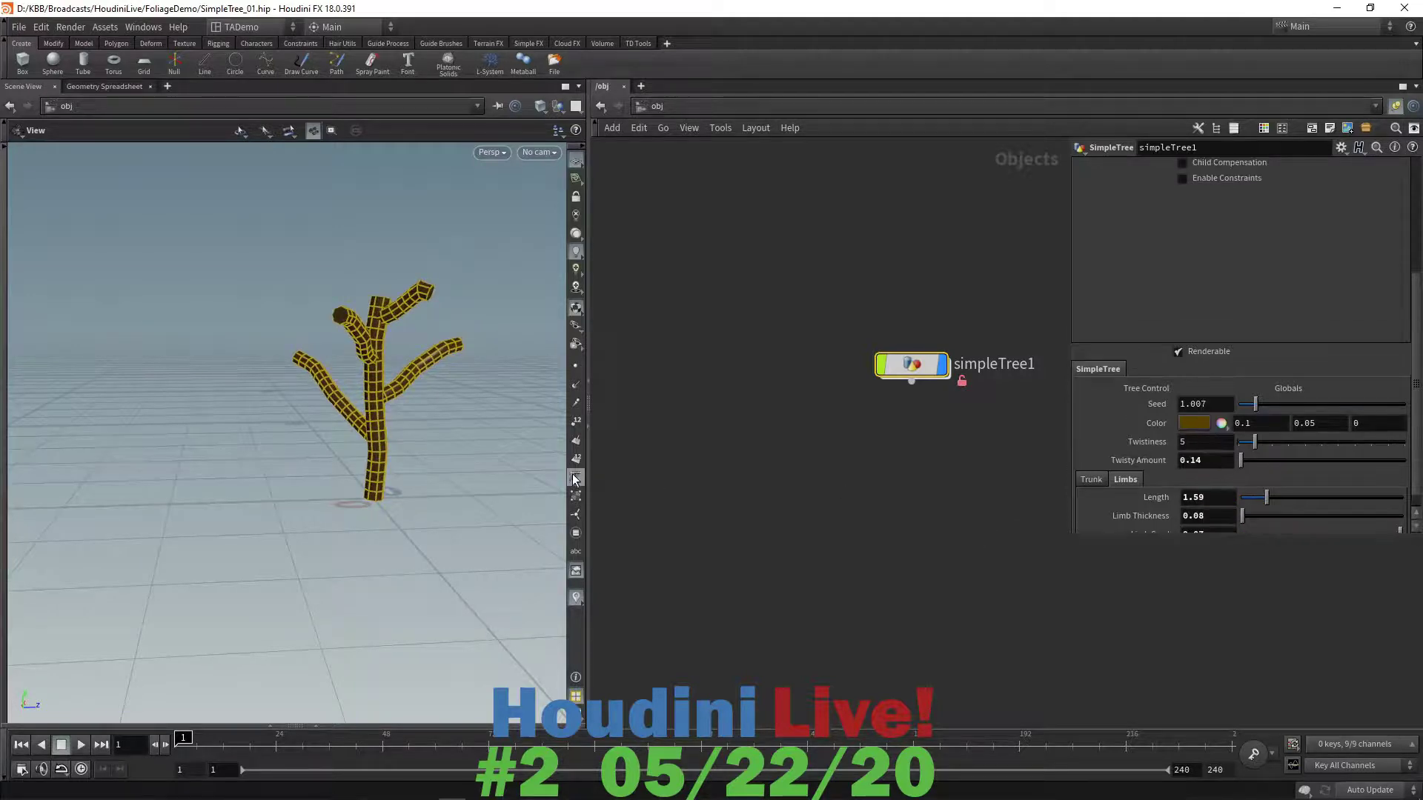
{"action": "mouse_move", "coordinate": [454, 467]}
{"action": "left_mouse_down"}
{"action": "mouse_move", "coordinate": [369, 524]}
{"action": "mouse_move", "coordinate": [190, 518]}
{"action": "mouse_move", "coordinate": [486, 445]}
{"action": "mouse_move", "coordinate": [448, 482]}
{"action": "left_mouse_up"}
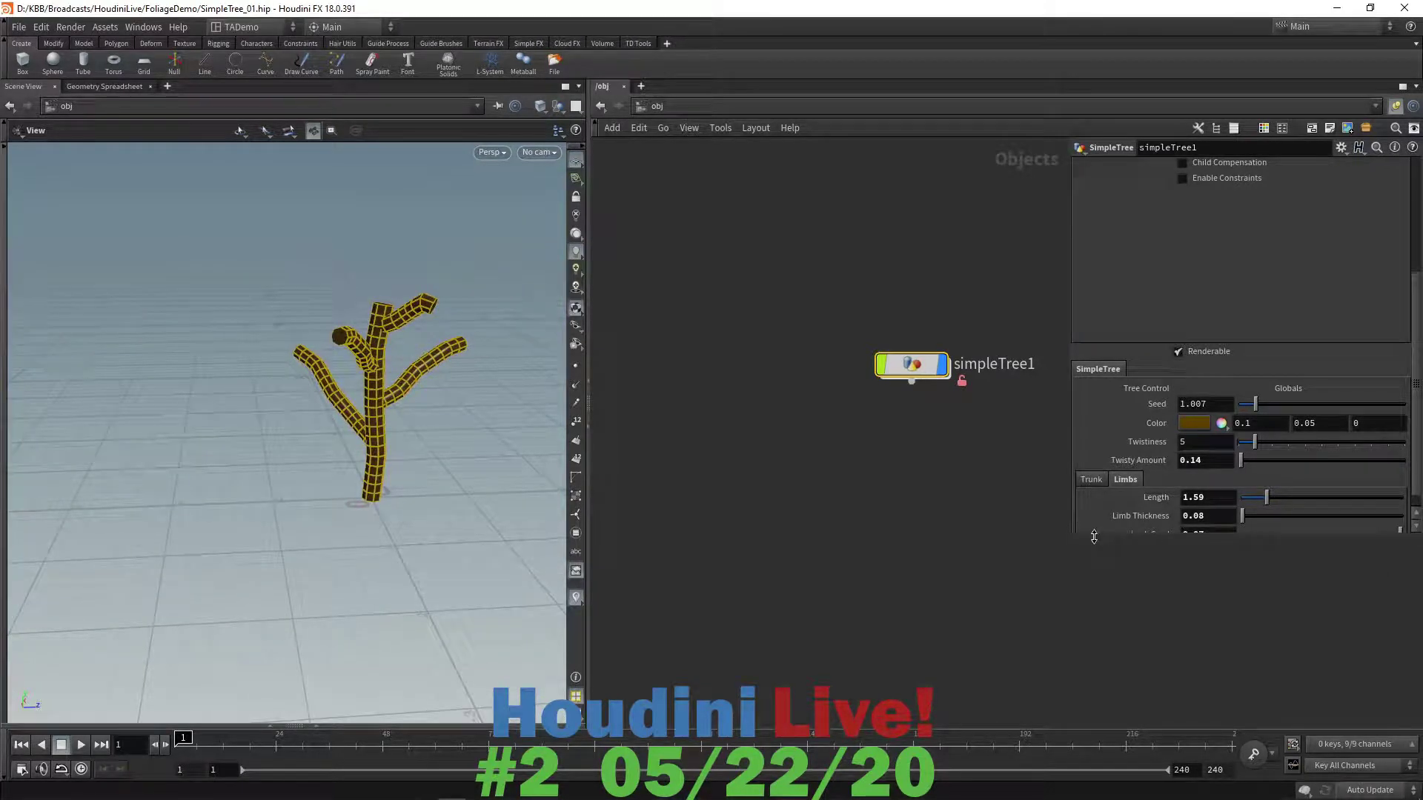
{"action": "left_click_drag", "start_coordinate": [1094, 538], "coordinate": [1094, 617]}
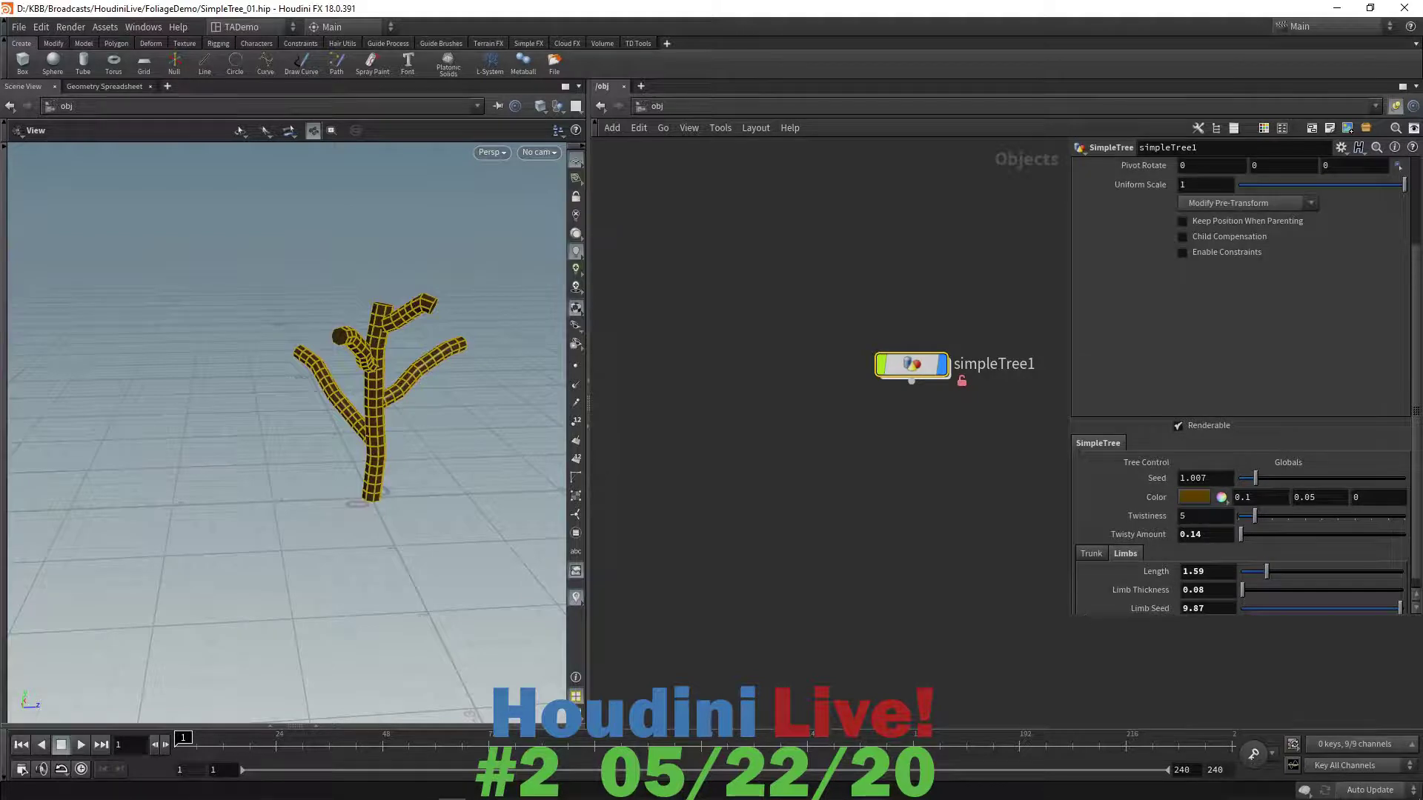
{"action": "scroll", "coordinate": [1416, 504], "scroll_direction": "down", "scroll_amount": 1}
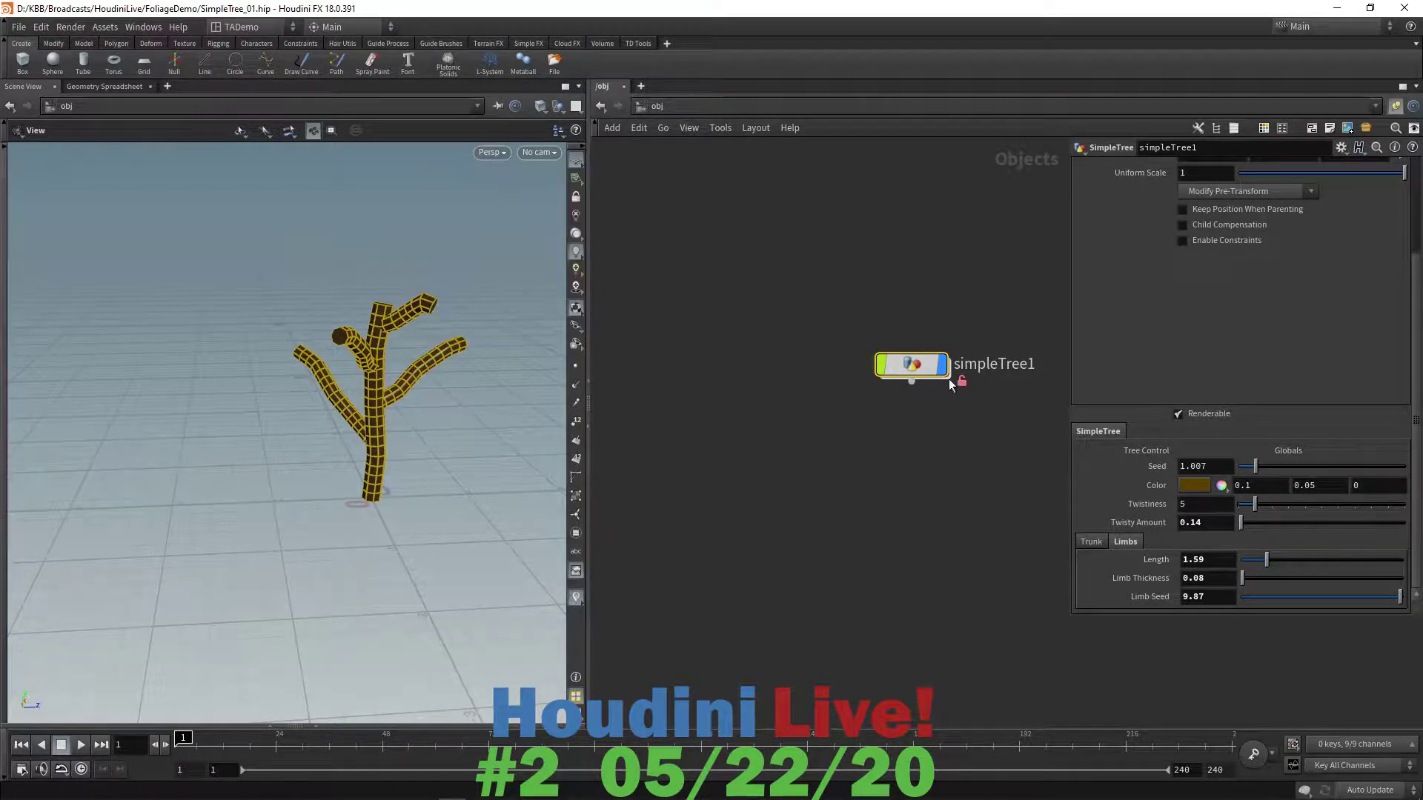
- Go back inside simpleTree1, review its node network, and save the scene under its existing file name
{"action": "double_click", "coordinate": [922, 367]}
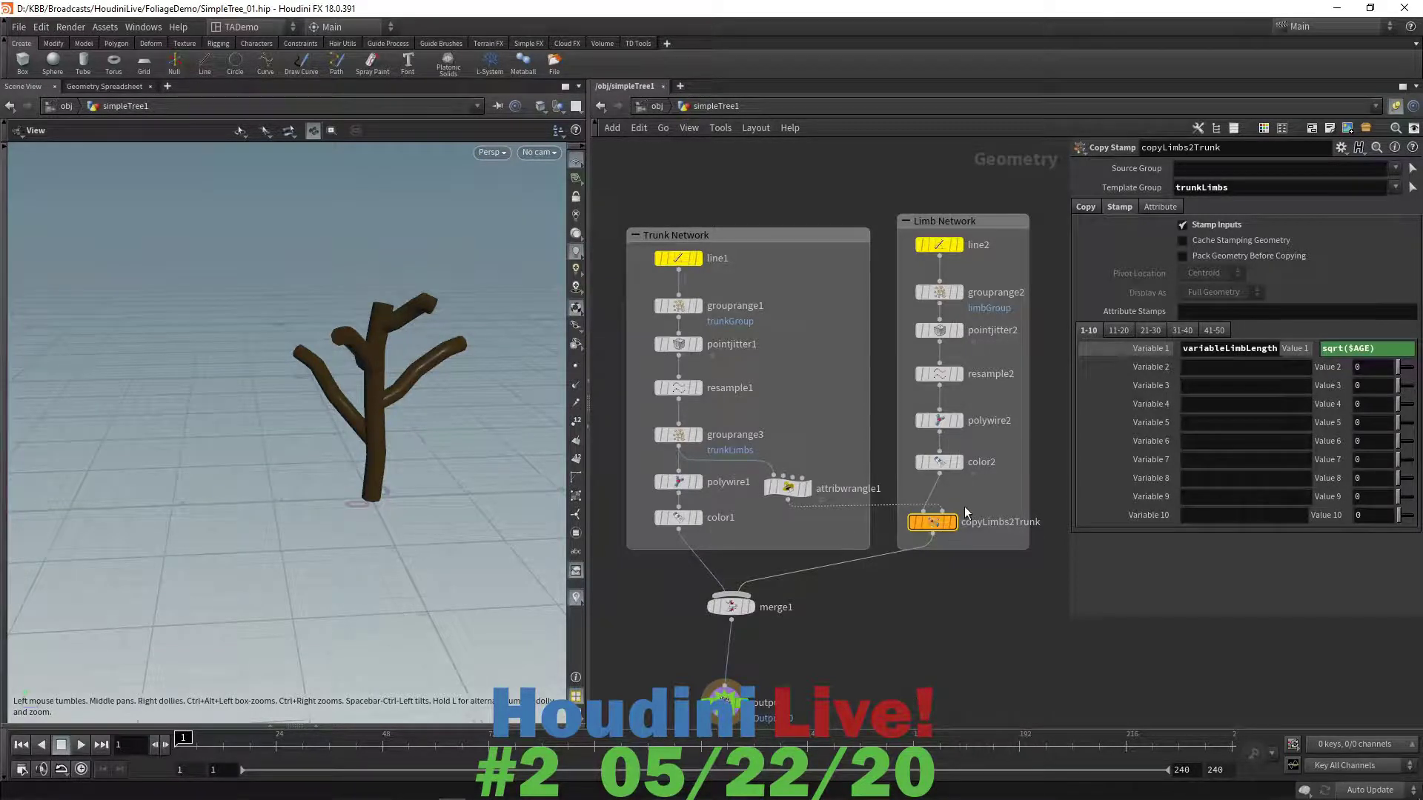
{"action": "mouse_move", "coordinate": [927, 526]}
{"action": "key", "text": "h"}
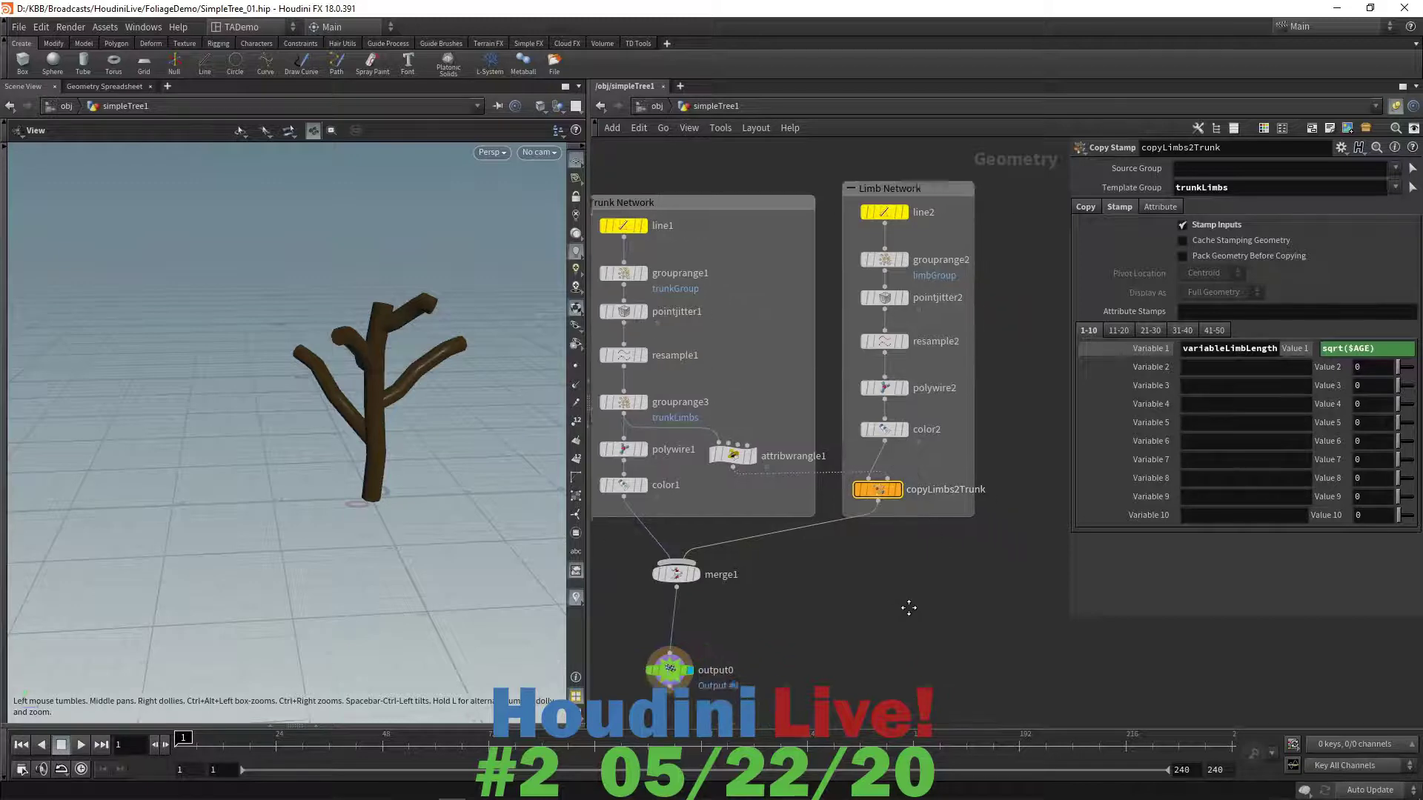
{"action": "scroll", "coordinate": [936, 552], "scroll_direction": "up", "scroll_amount": 3}
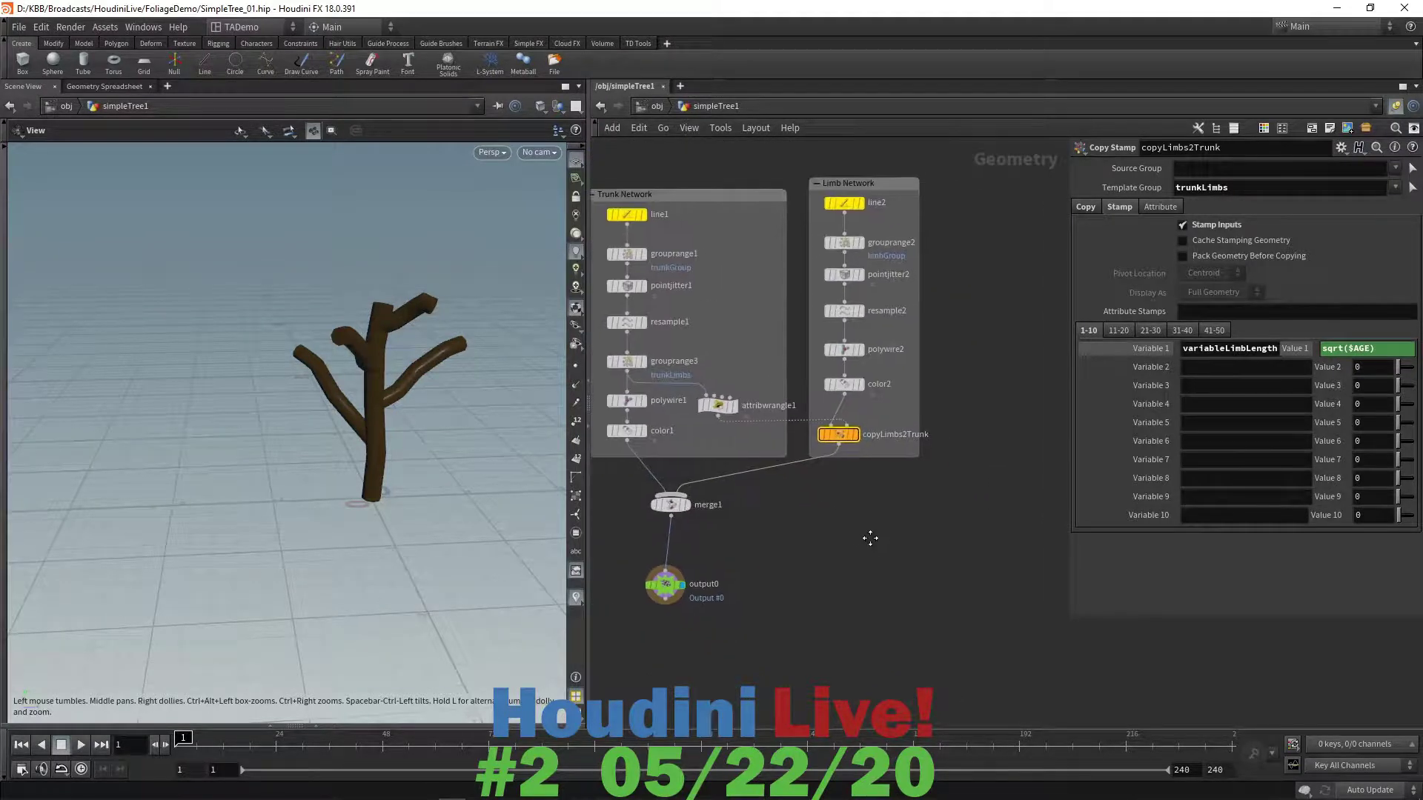
{"action": "left_click", "coordinate": [19, 27]}
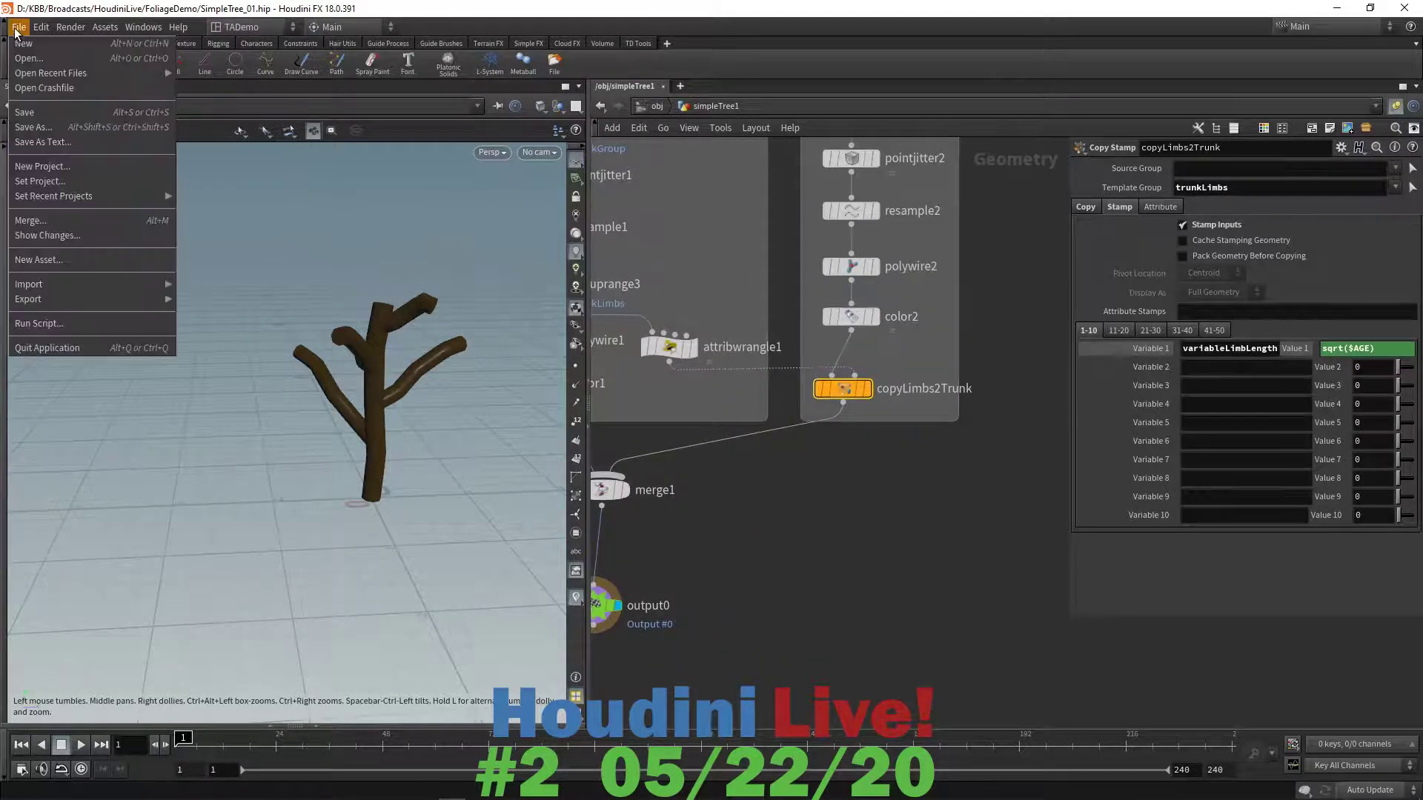
{"action": "left_click", "coordinate": [48, 113]}
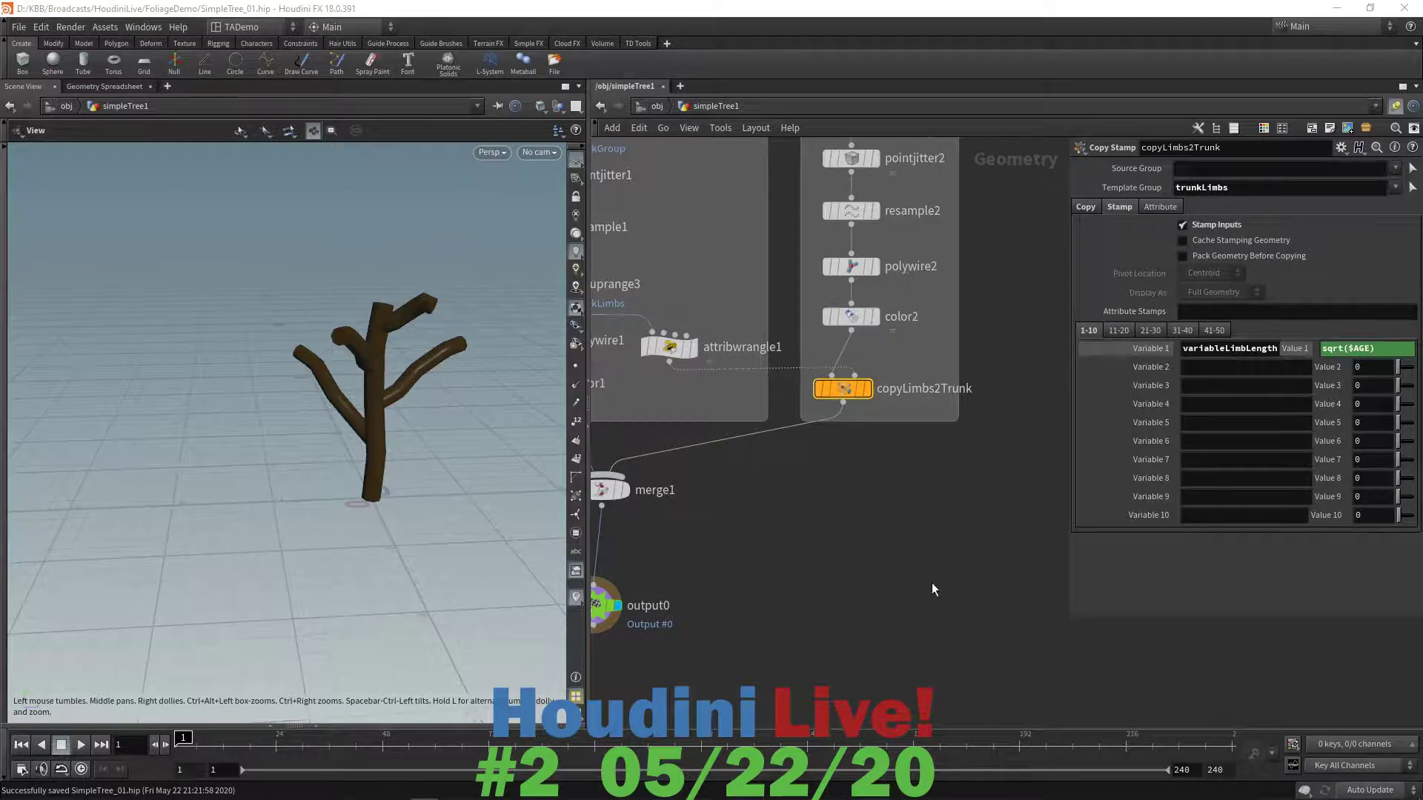
- Duplicate the Limb Network box with all its nodes and place the copy beside the original
{"action": "middle_click_drag", "start_coordinate": [935, 591], "coordinate": [945, 620]}
{"action": "scroll", "coordinate": [845, 669], "scroll_direction": "down", "scroll_amount": 2}
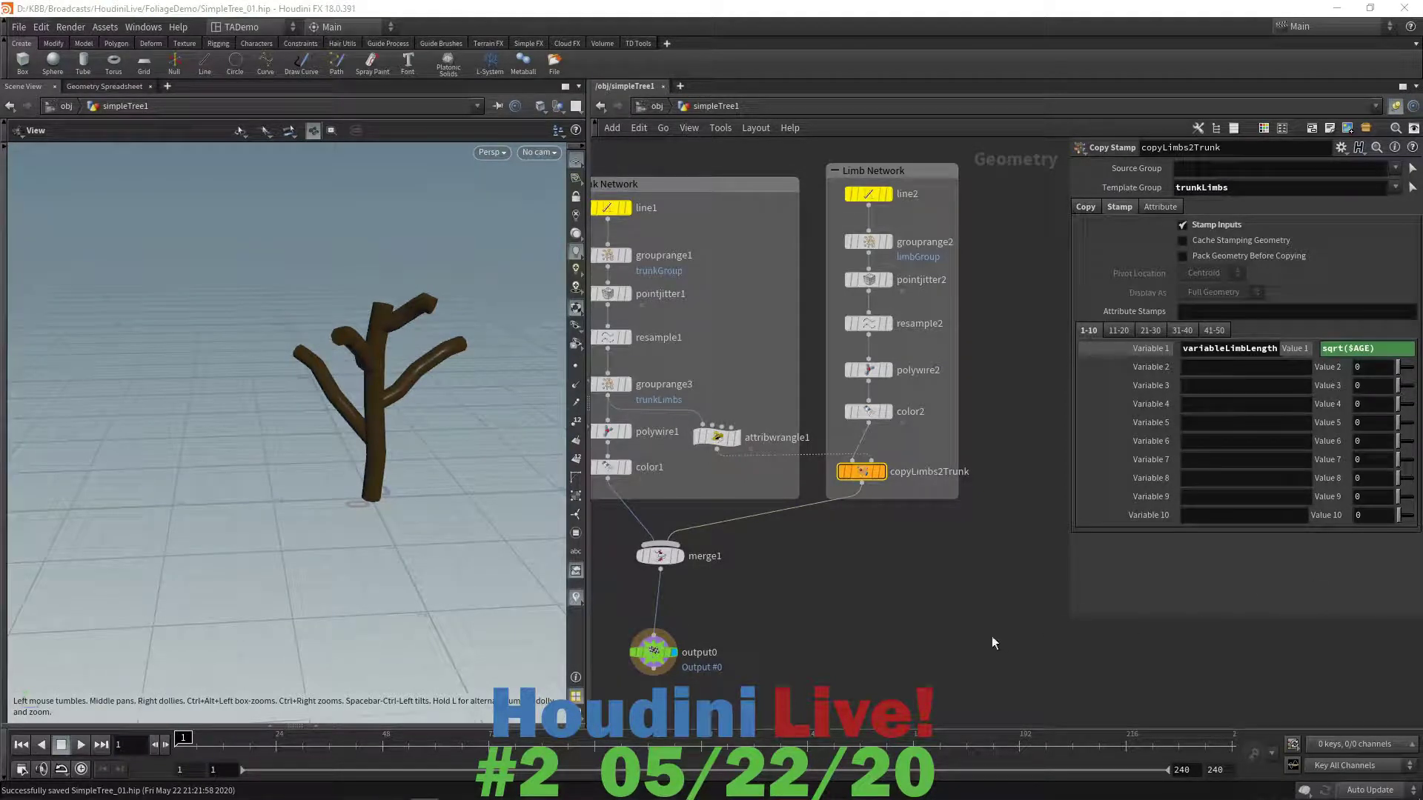
{"action": "middle_click_drag", "start_coordinate": [968, 625], "coordinate": [864, 635]}
{"action": "scroll", "coordinate": [863, 636], "scroll_direction": "up", "scroll_amount": 1}
{"action": "scroll", "coordinate": [931, 342], "scroll_direction": "down", "scroll_amount": 4}
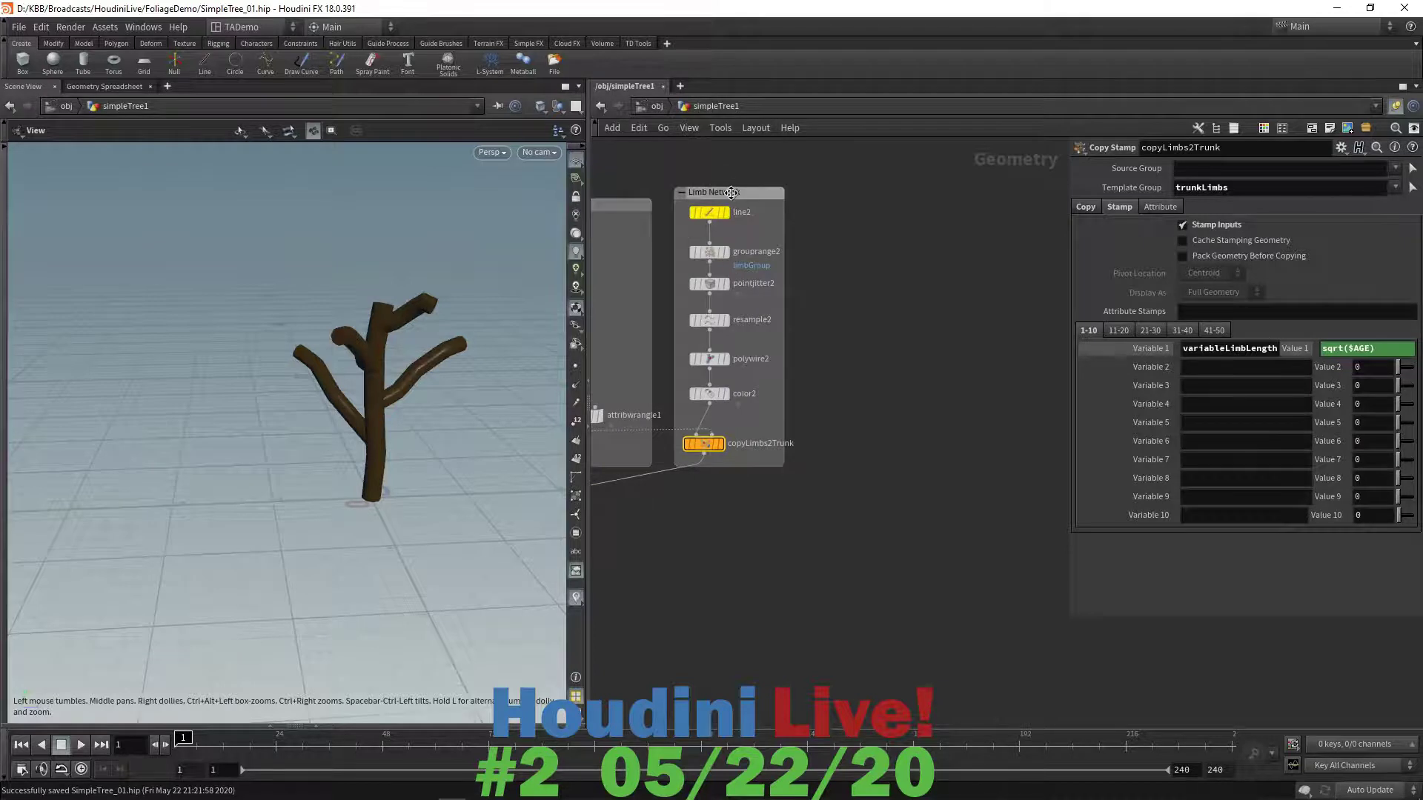
{"action": "left_click", "coordinate": [730, 193]}
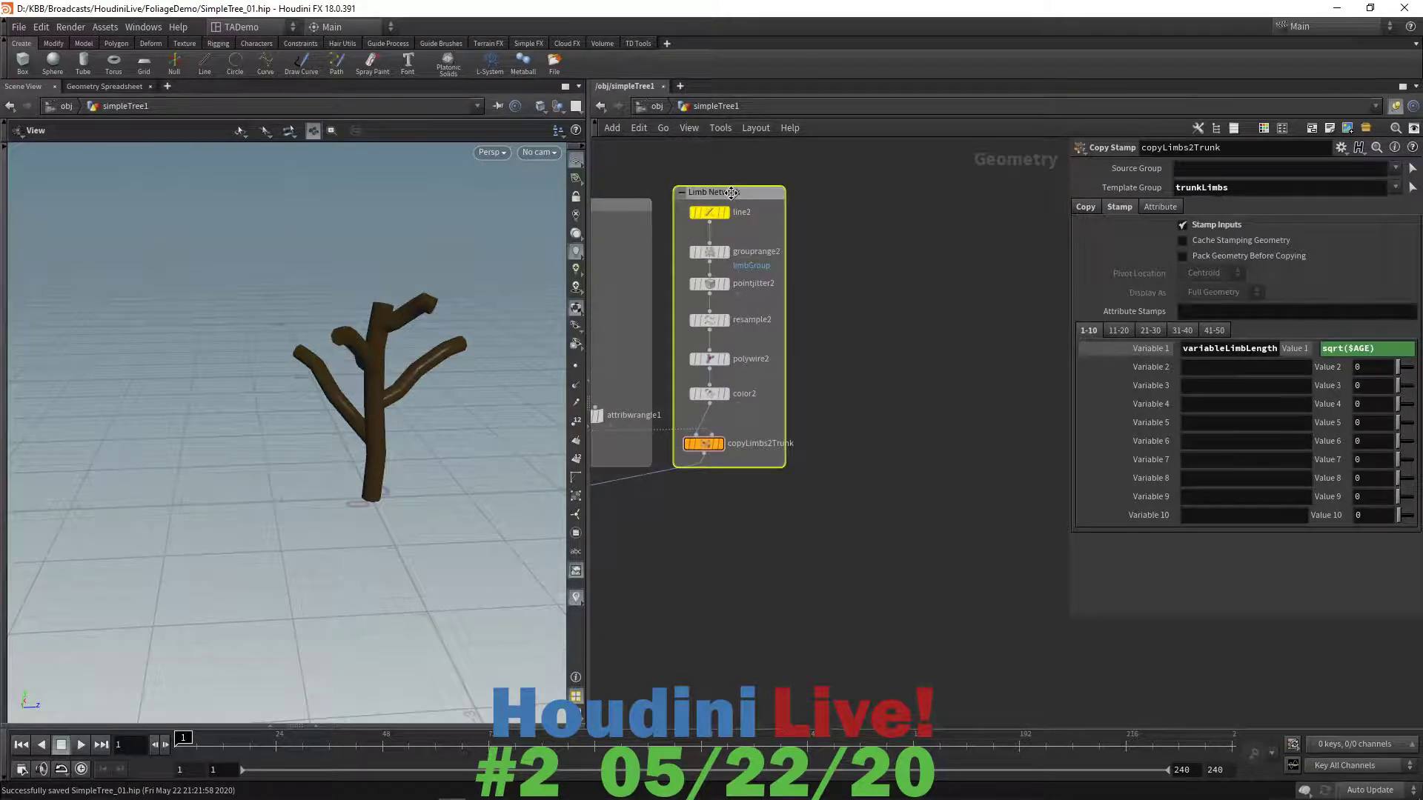
{"action": "left_click_drag", "start_coordinate": [731, 192], "coordinate": [886, 196], "text": "alt"}
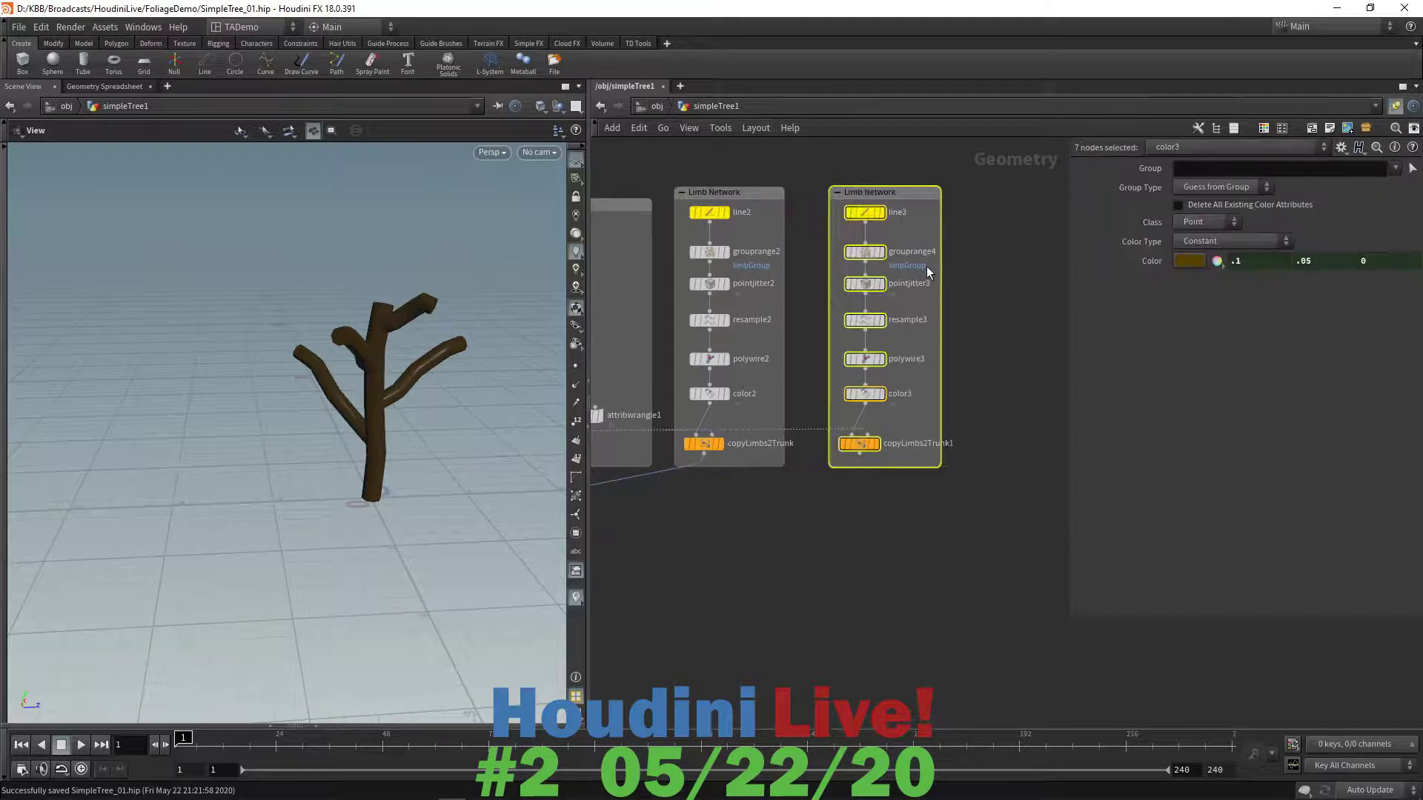
- Rename the duplicated network box as Branch Network
{"action": "mouse_move", "coordinate": [864, 214]}
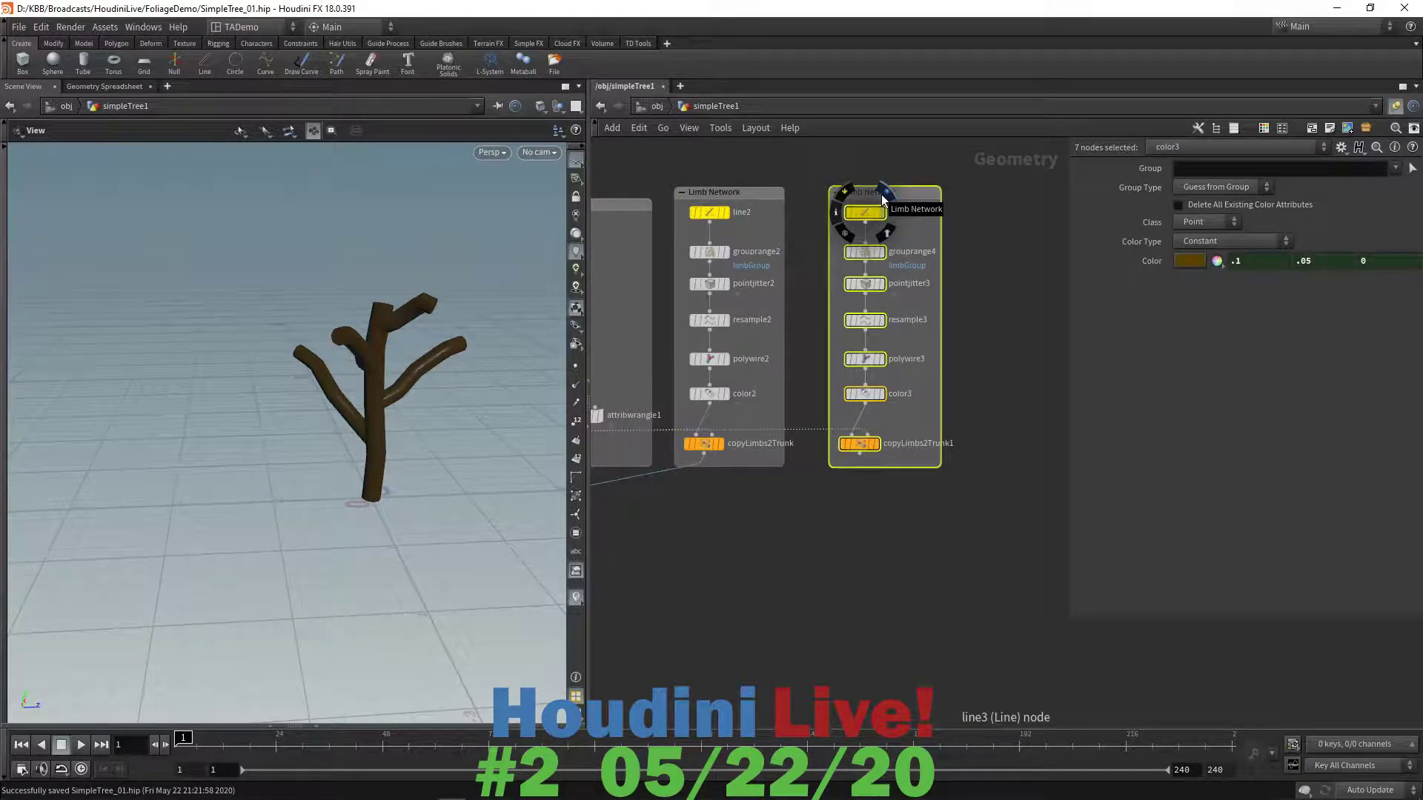
{"action": "left_click", "coordinate": [870, 192]}
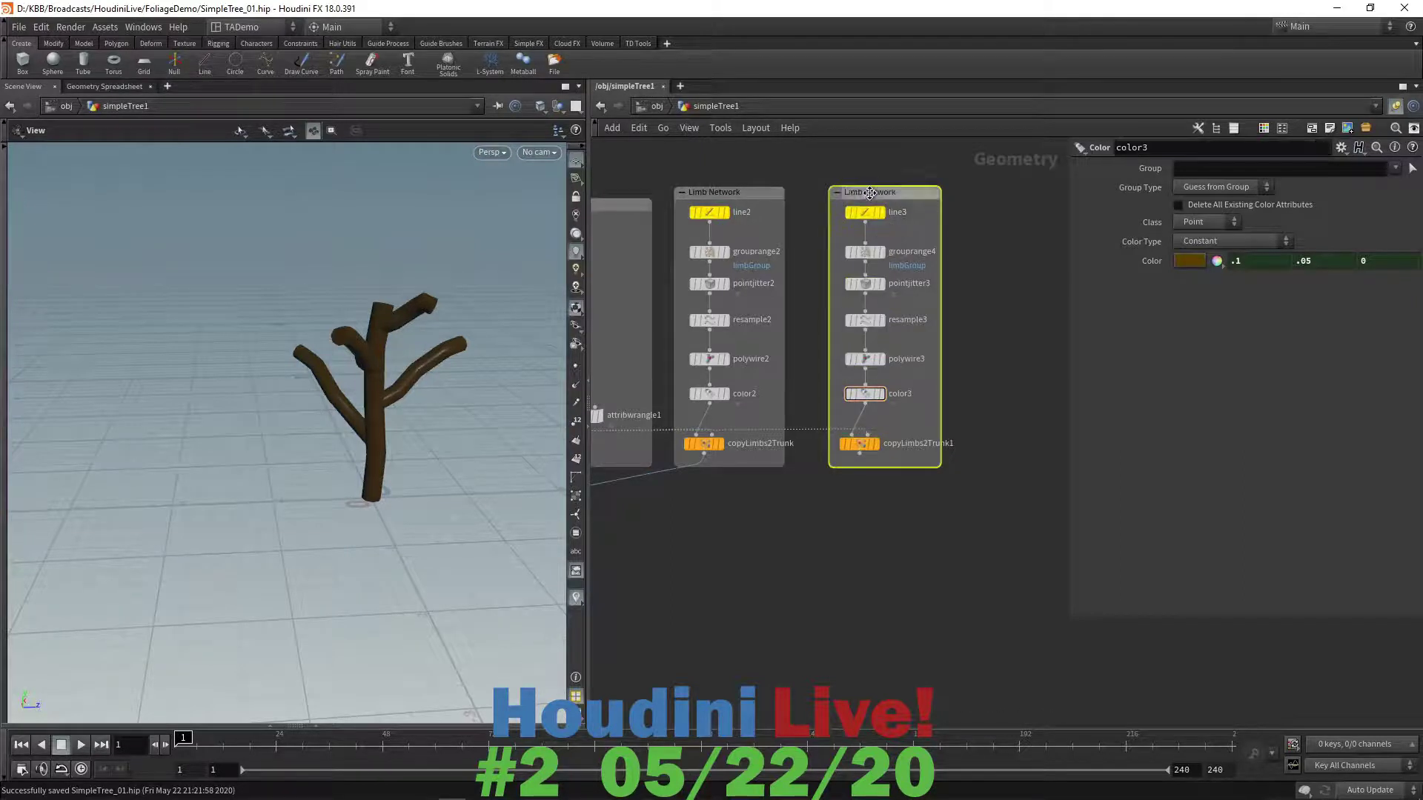
{"action": "double_click", "coordinate": [867, 193]}
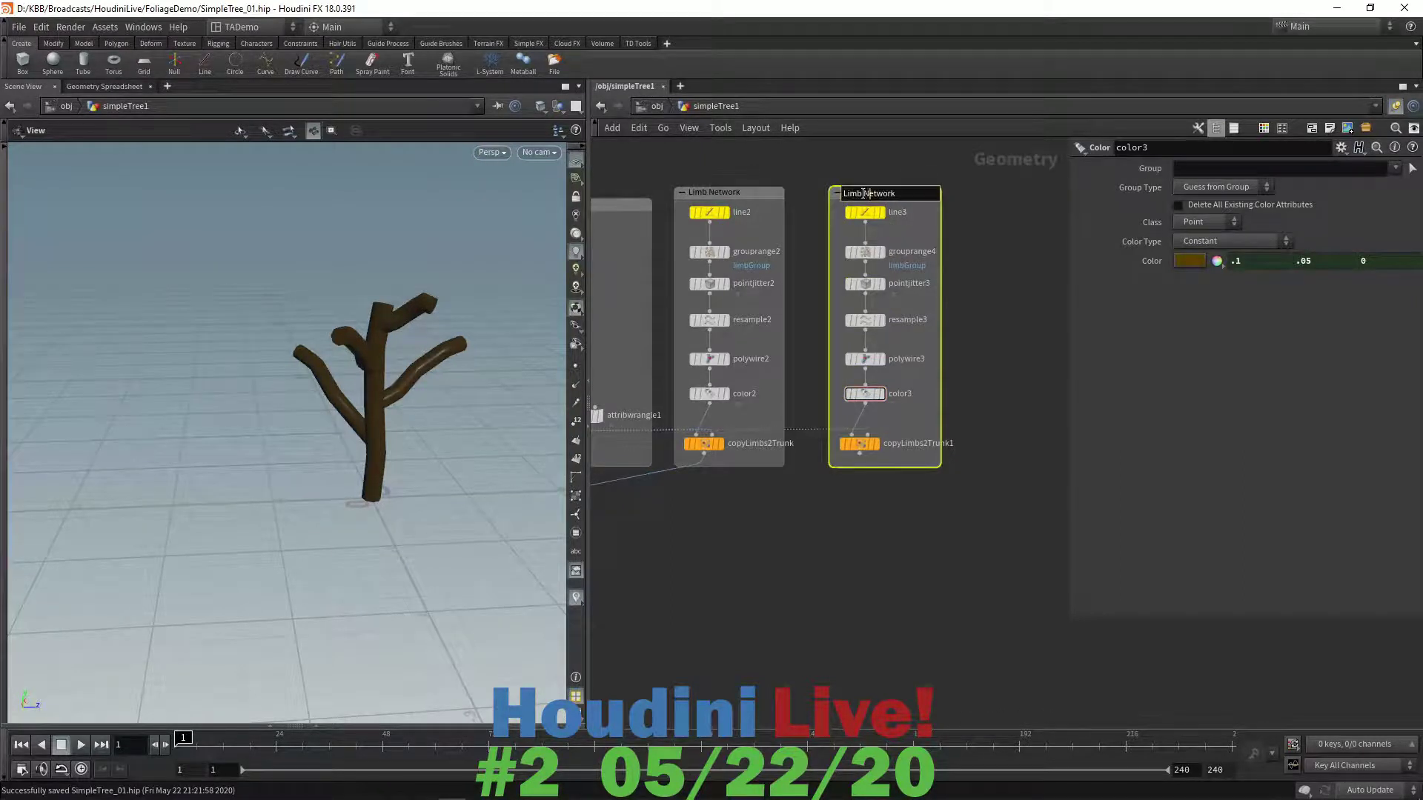
{"action": "key", "text": "BackSpace"}
{"action": "key", "text": "BackSpace"}
{"action": "key", "text": "BackSpace"}
{"action": "key", "text": "BackSpace"}
{"action": "key", "text": "BackSpace"}
{"action": "type", "text": "Branch"}
{"action": "key", "text": "Return"}
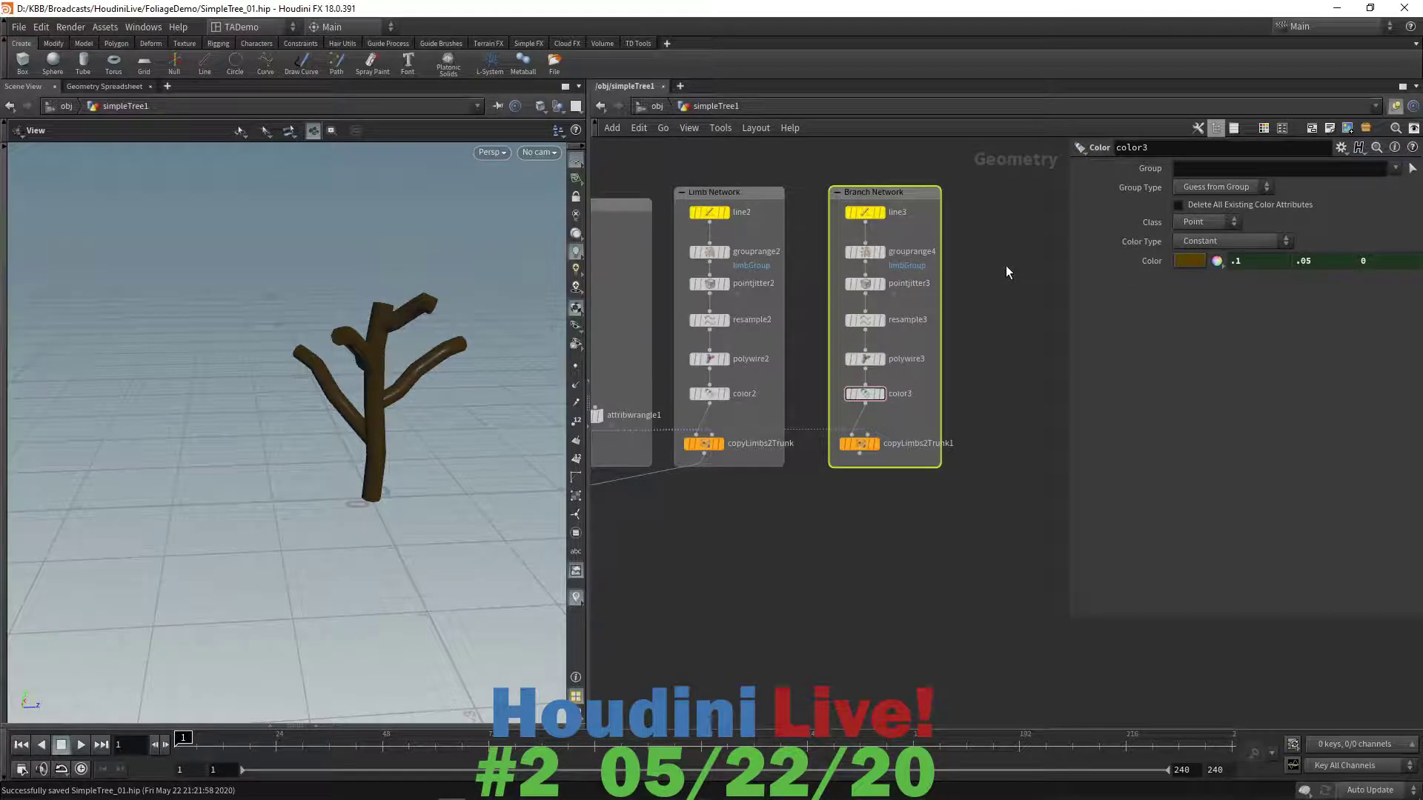
- Open simpleTree1's operator type properties and duplicate the Limbs folder together with its Length, Limb Thickness and Limb Seed parameters
{"action": "key", "text": "u"}
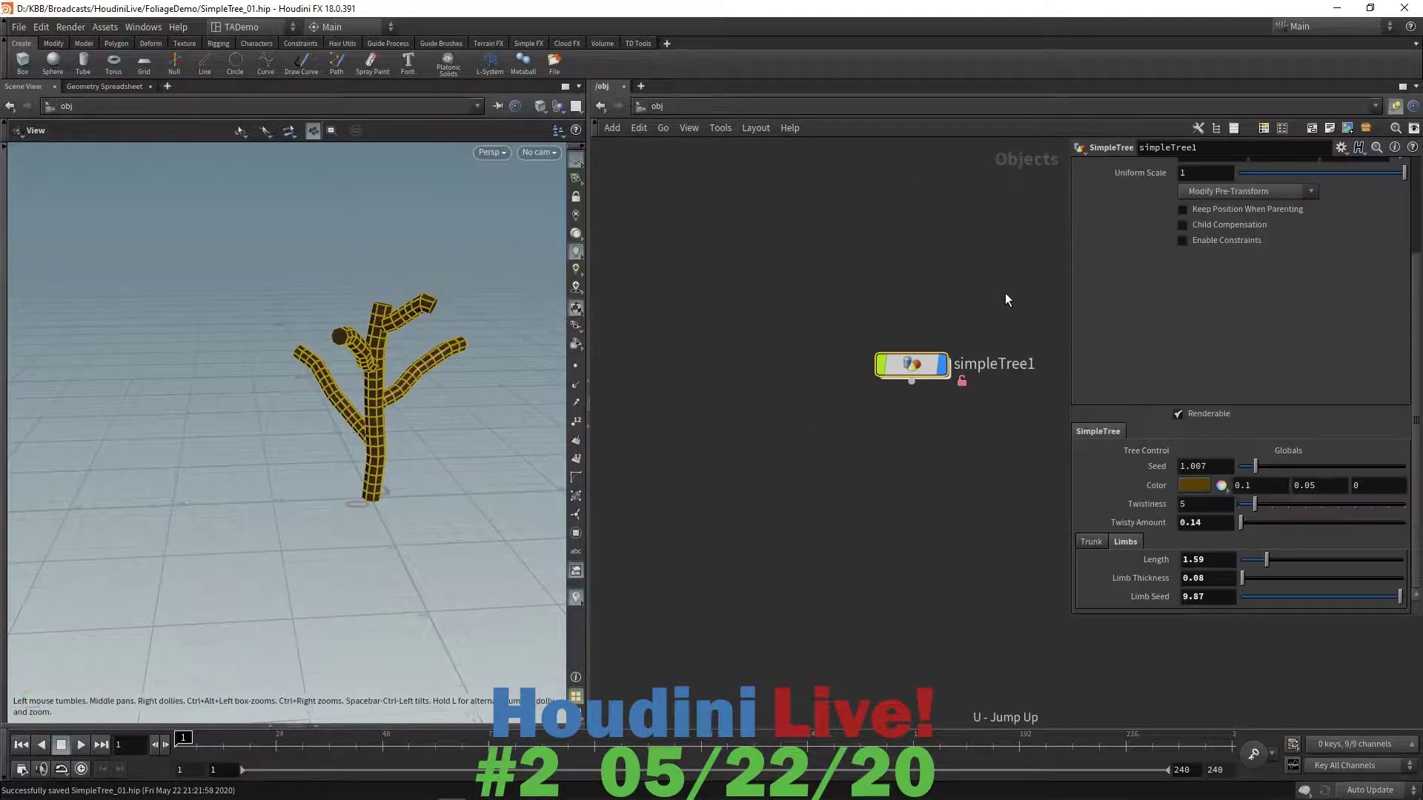
{"action": "right_click", "coordinate": [919, 363]}
{"action": "left_click", "coordinate": [944, 654]}
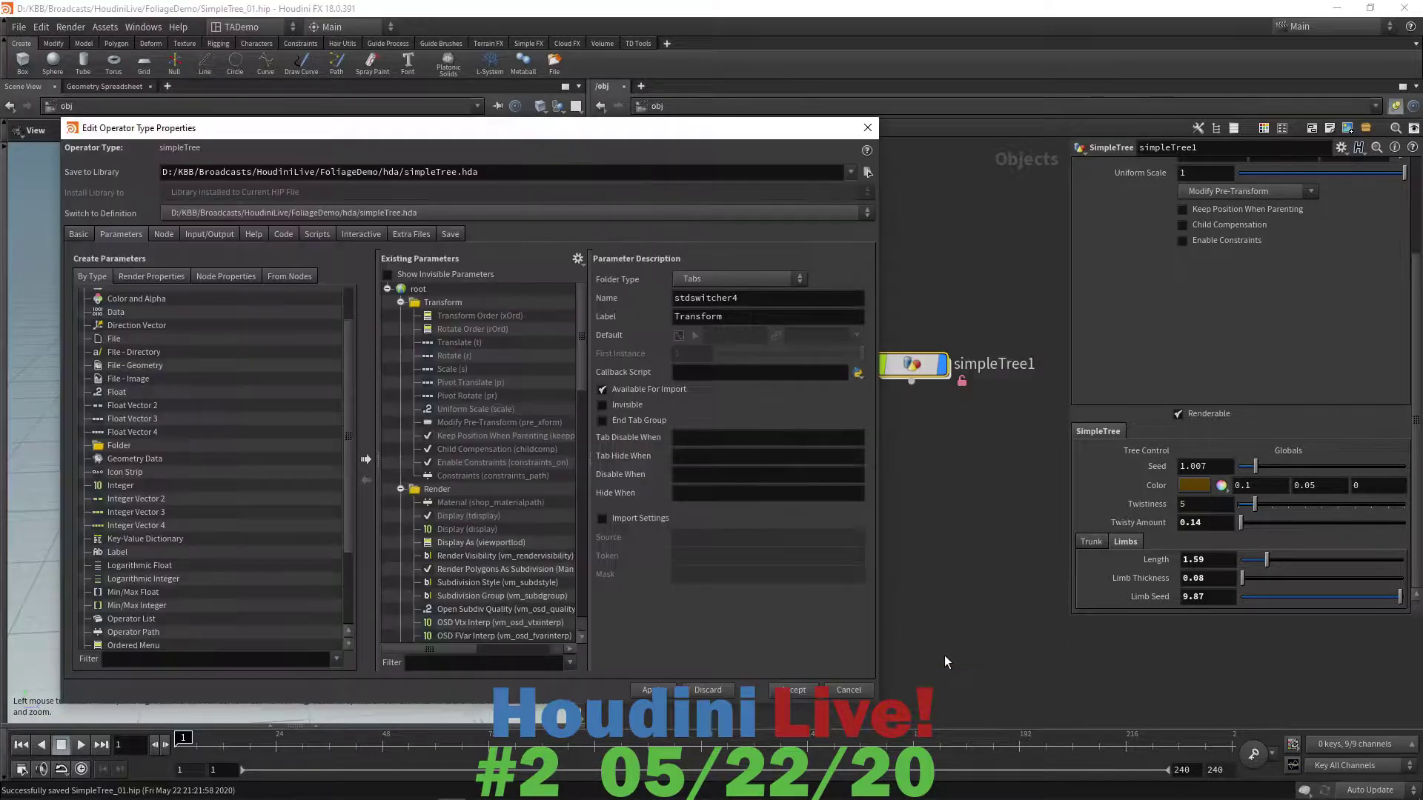
{"action": "left_click_drag", "start_coordinate": [580, 293], "coordinate": [588, 588]}
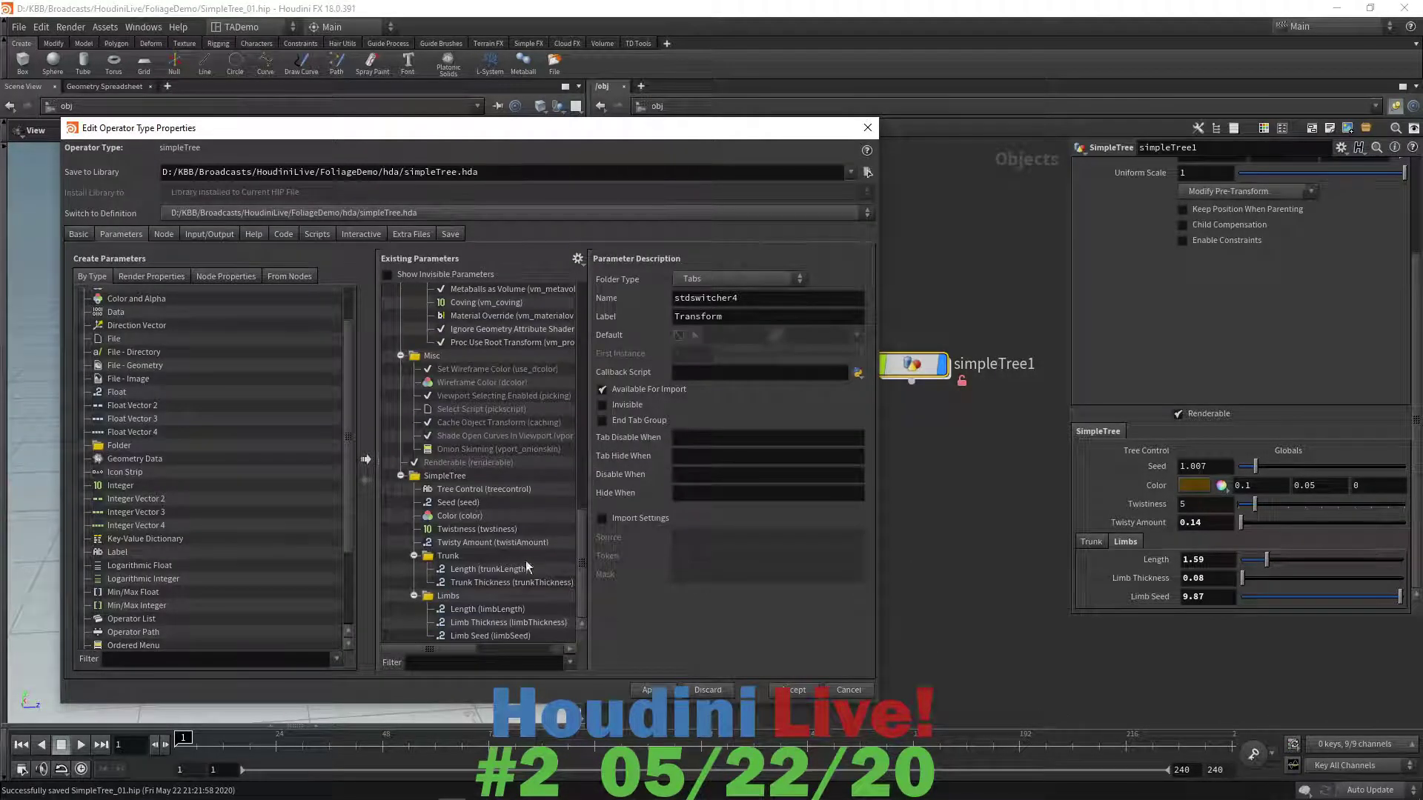
{"action": "left_click", "coordinate": [449, 597]}
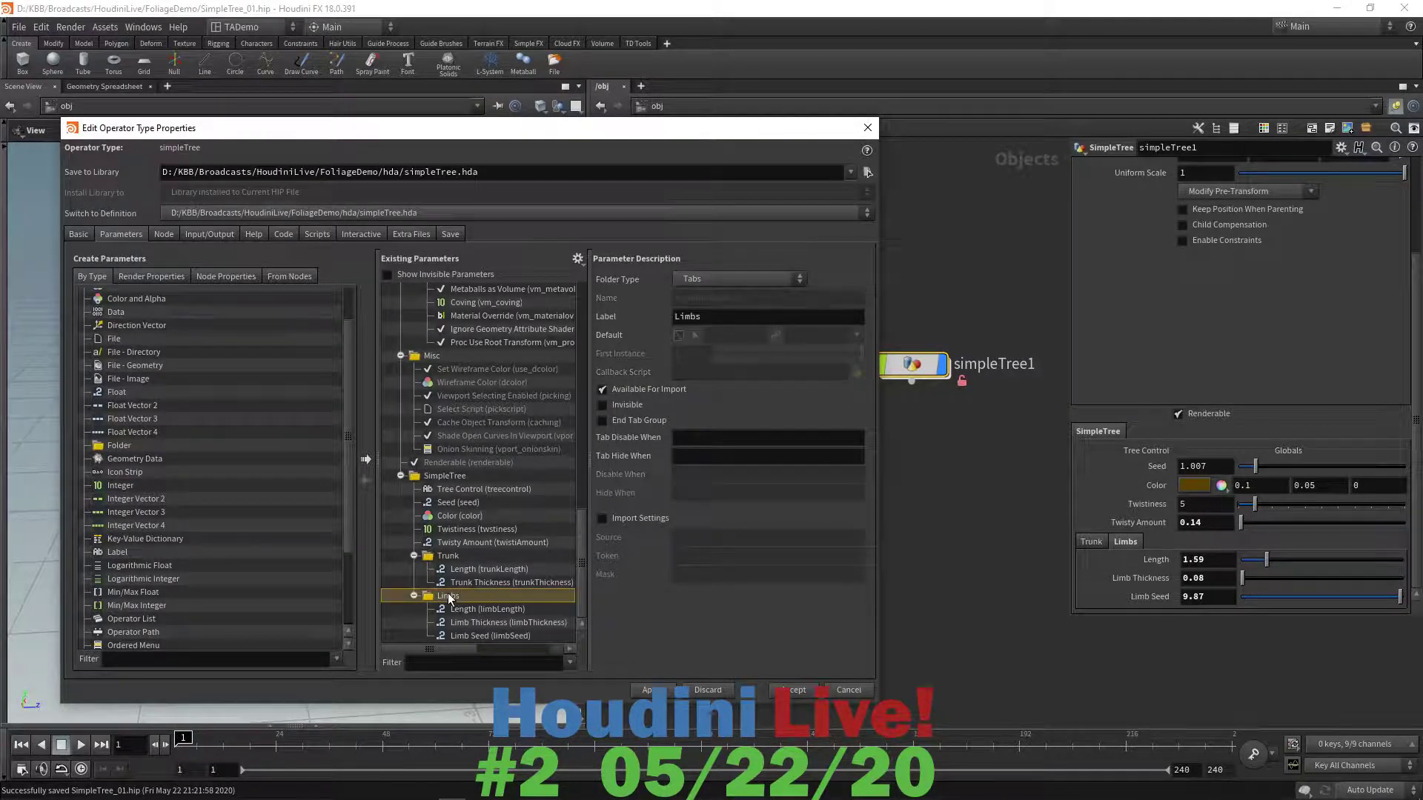
{"action": "left_click", "coordinate": [468, 636], "text": "shift"}
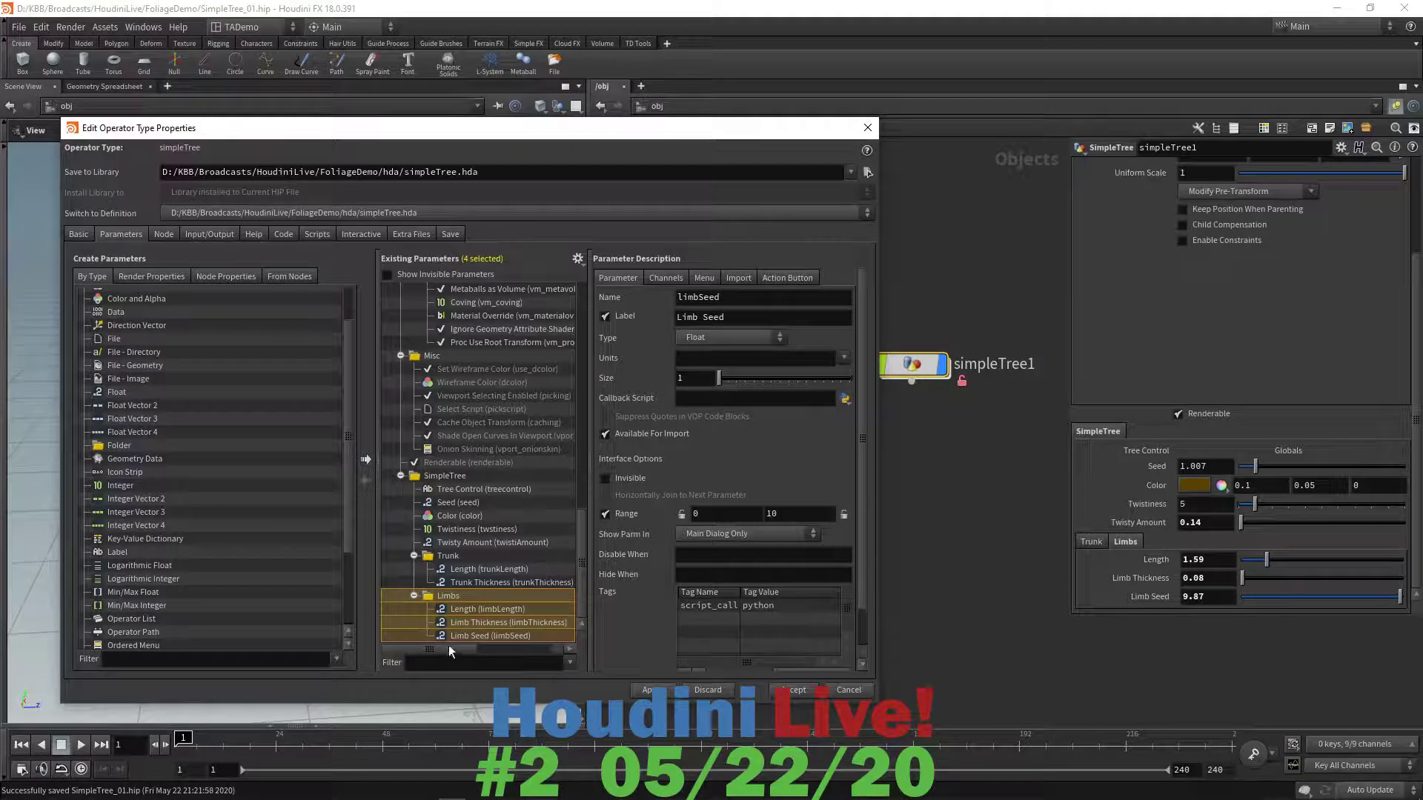
{"action": "left_click", "coordinate": [424, 640]}
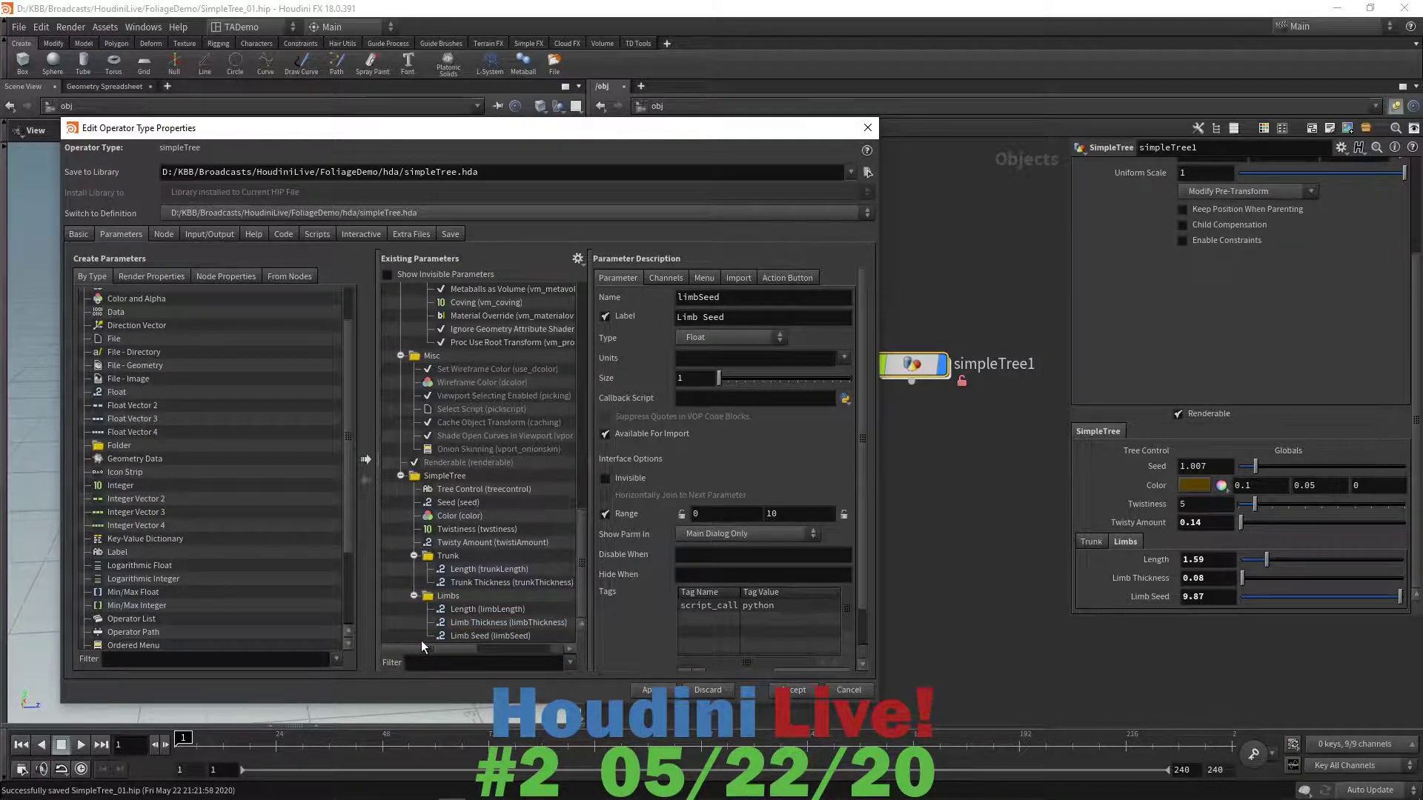
{"action": "key", "text": "ctrl+v"}
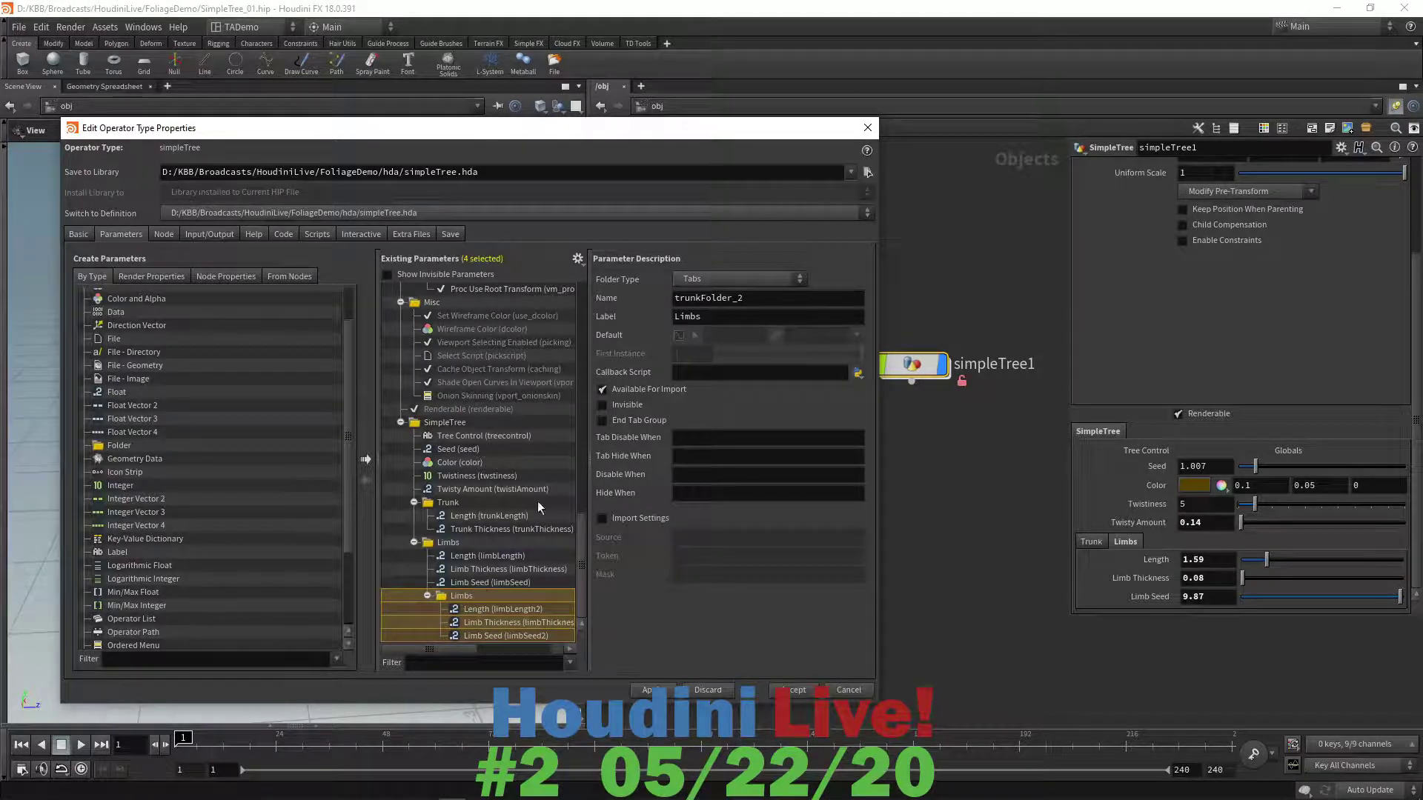
- Label the duplicated folder Branches and move it out of Limbs so it sits directly under SimpleTree
{"action": "double_click", "coordinate": [459, 598]}
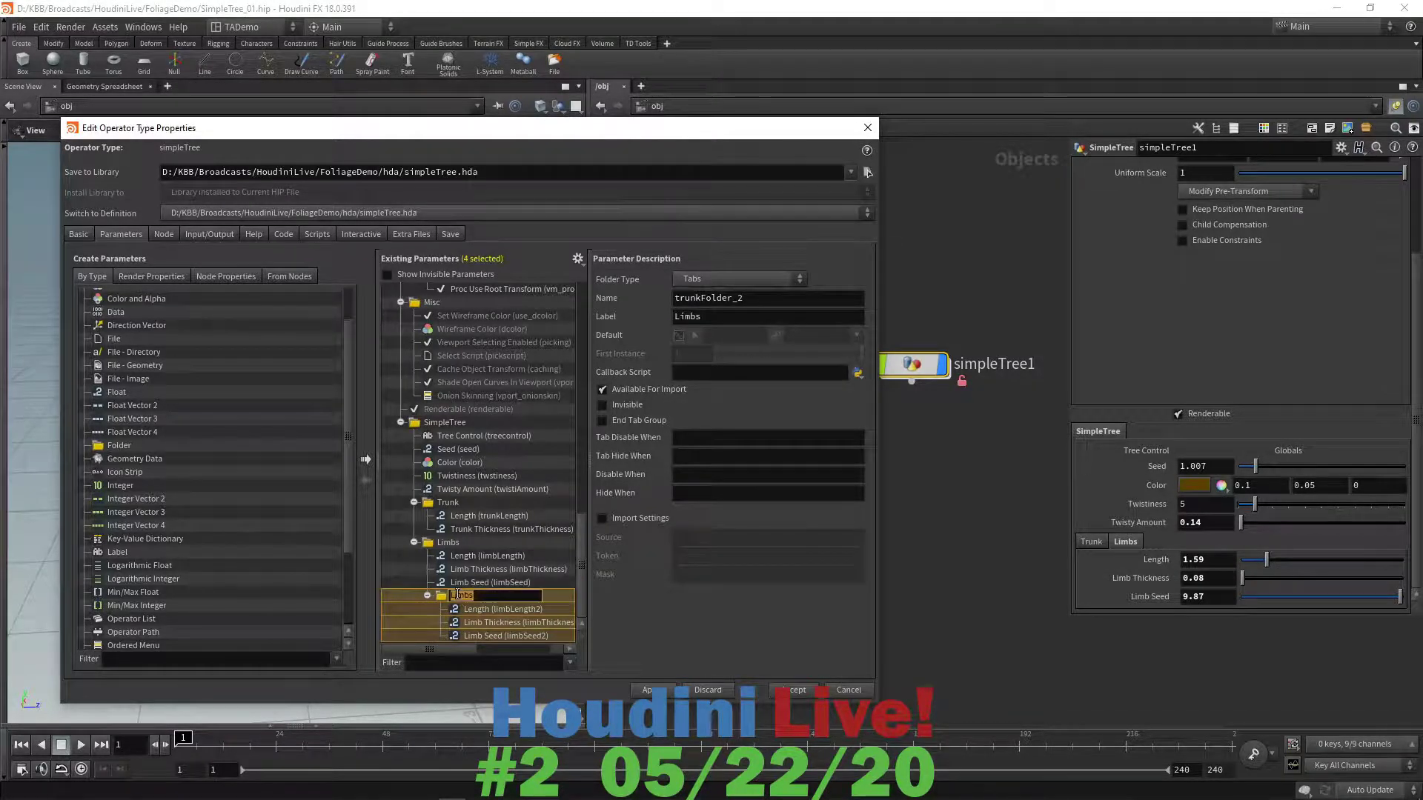
{"action": "double_click", "coordinate": [731, 318]}
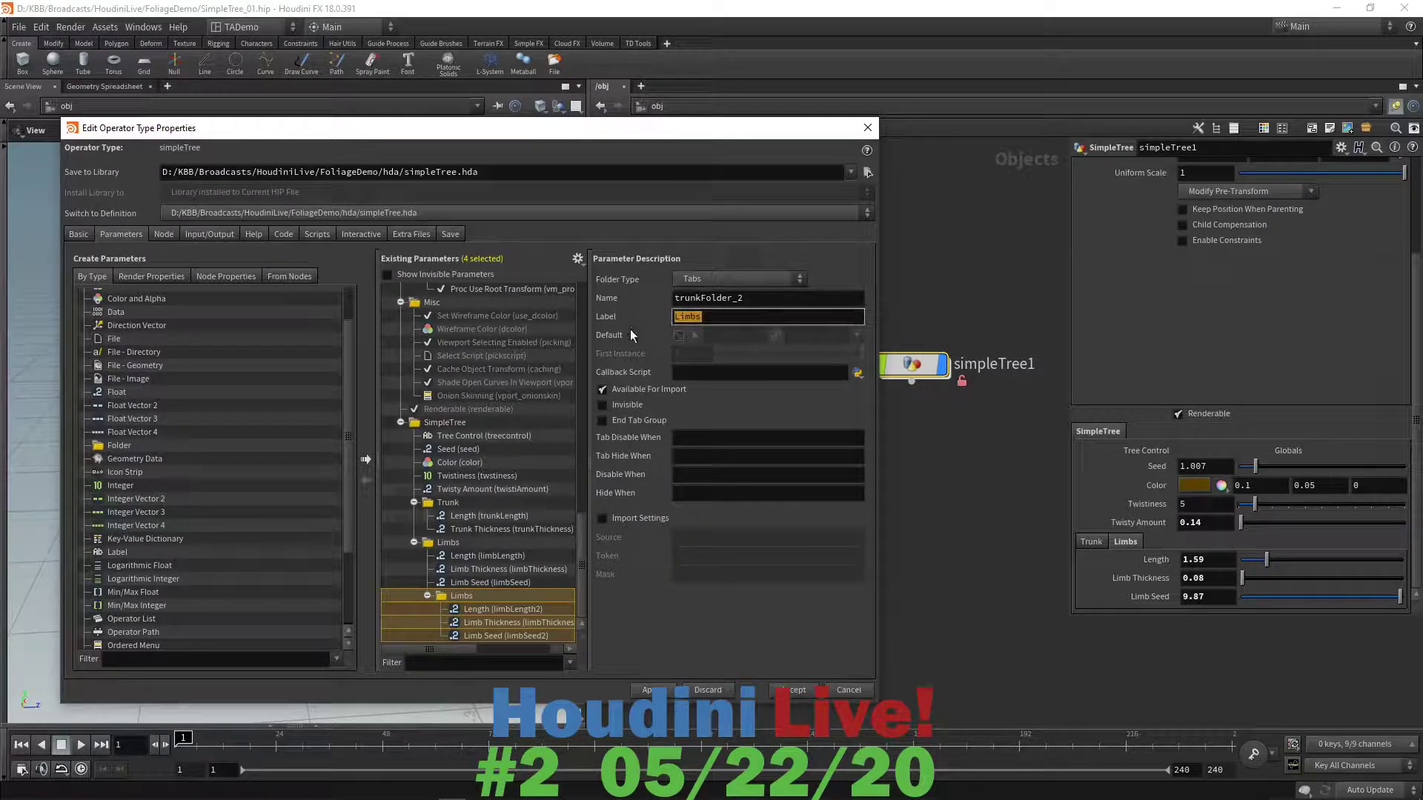
{"action": "type", "text": "Brnaches"}
{"action": "key", "text": "Return"}
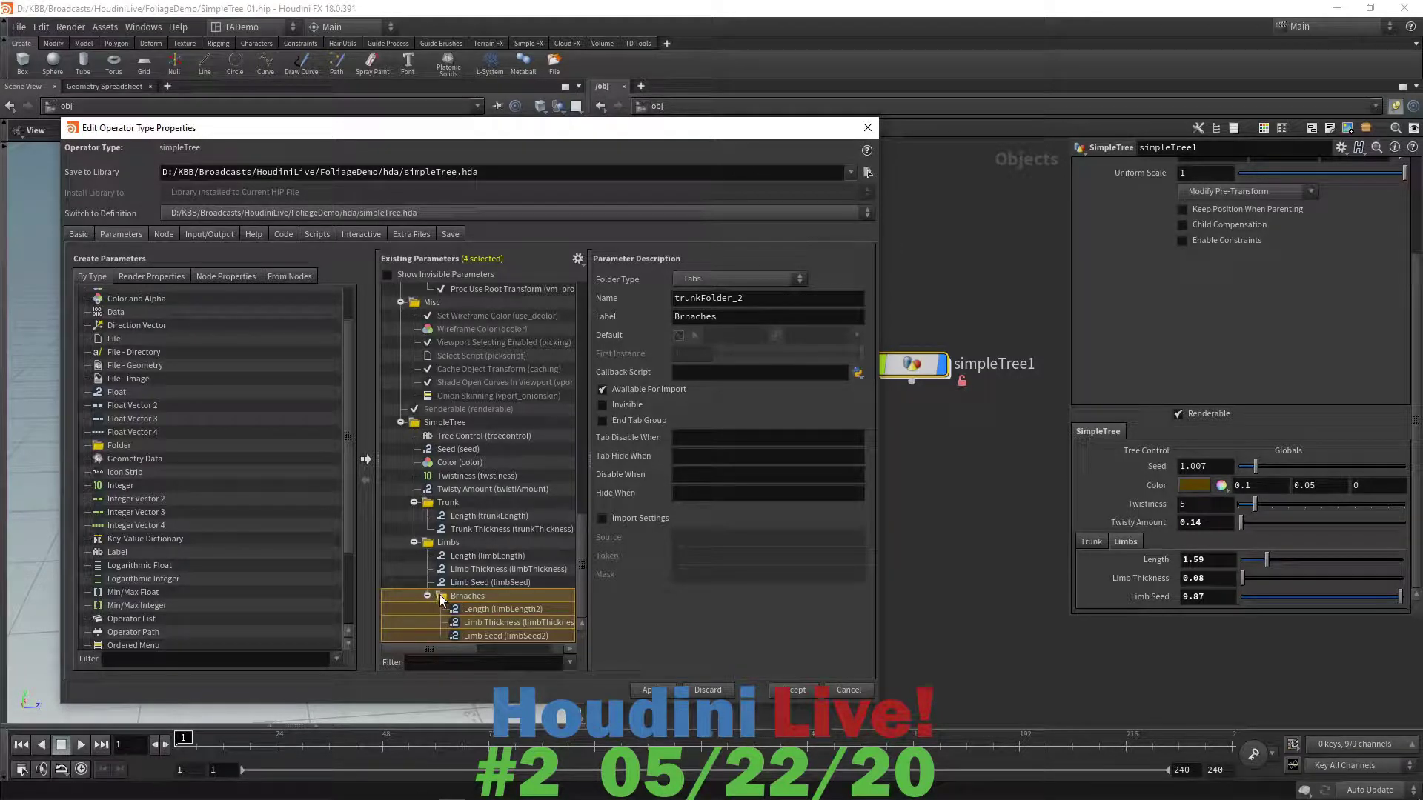
{"action": "left_click_drag", "start_coordinate": [439, 599], "coordinate": [431, 428]}
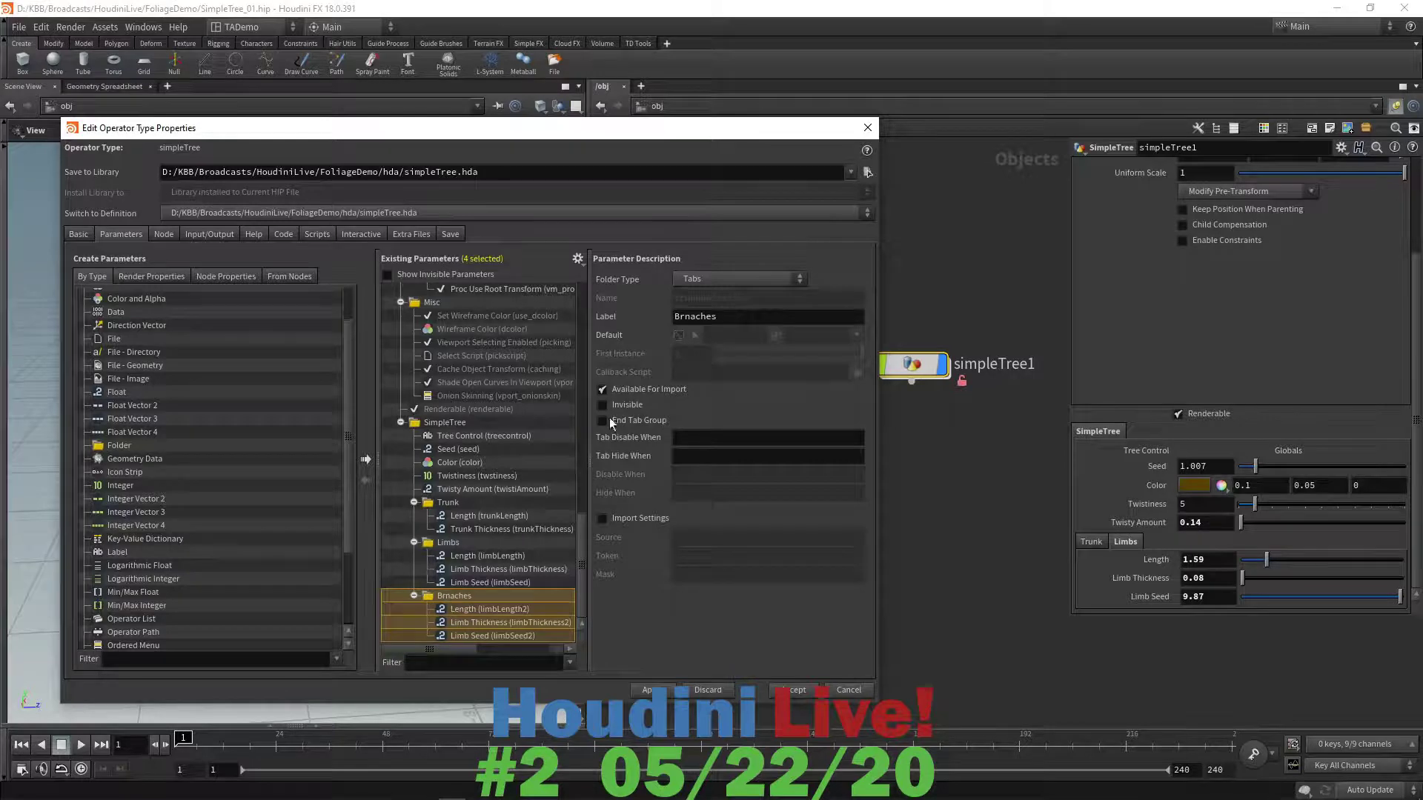
{"action": "left_click", "coordinate": [683, 322]}
{"action": "key", "text": "Delete"}
{"action": "key", "text": "Delete"}
{"action": "type", "text": "an"}
{"action": "left_click", "coordinate": [482, 611]}
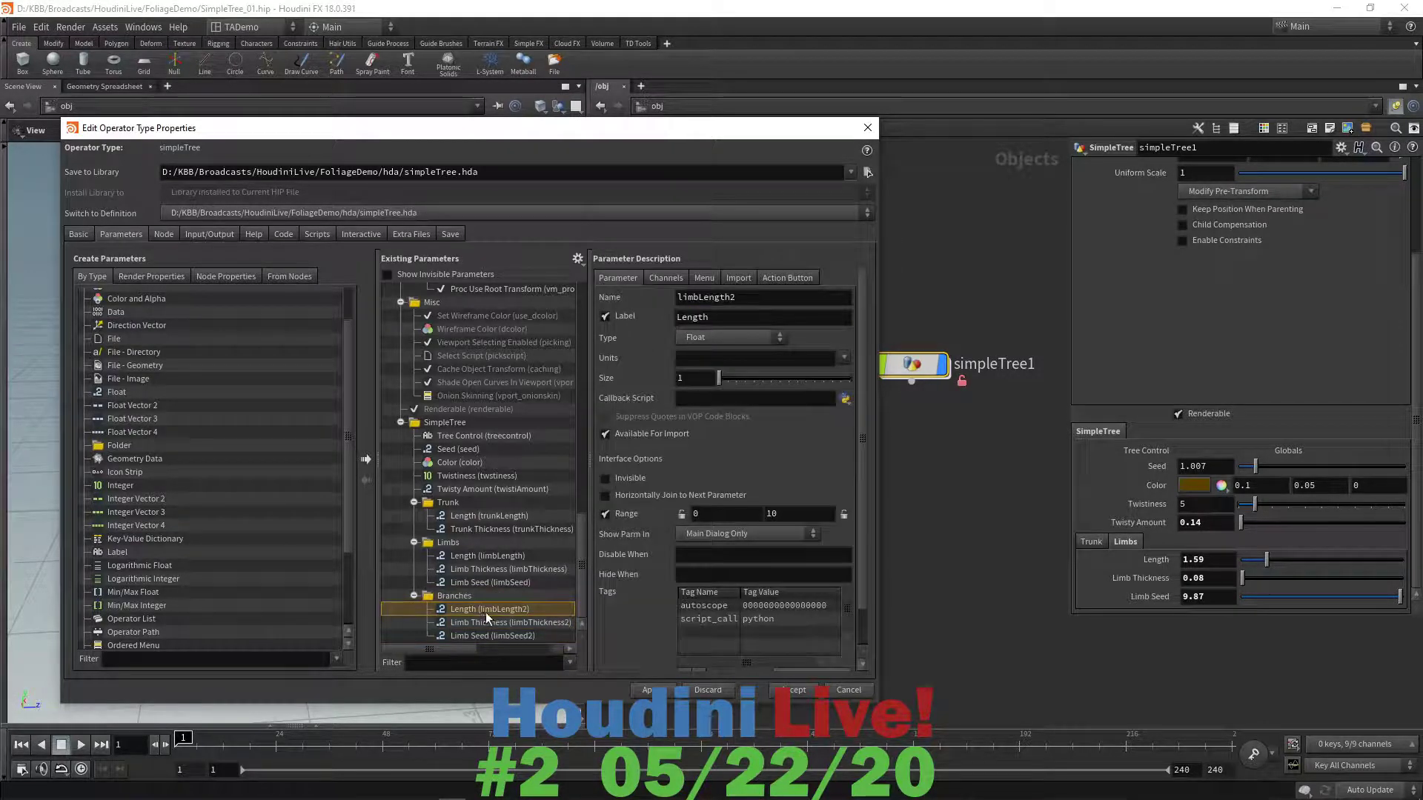
- Change the name of the Length parameter in the Branches folder to branchLength
{"action": "left_click", "coordinate": [486, 612]}
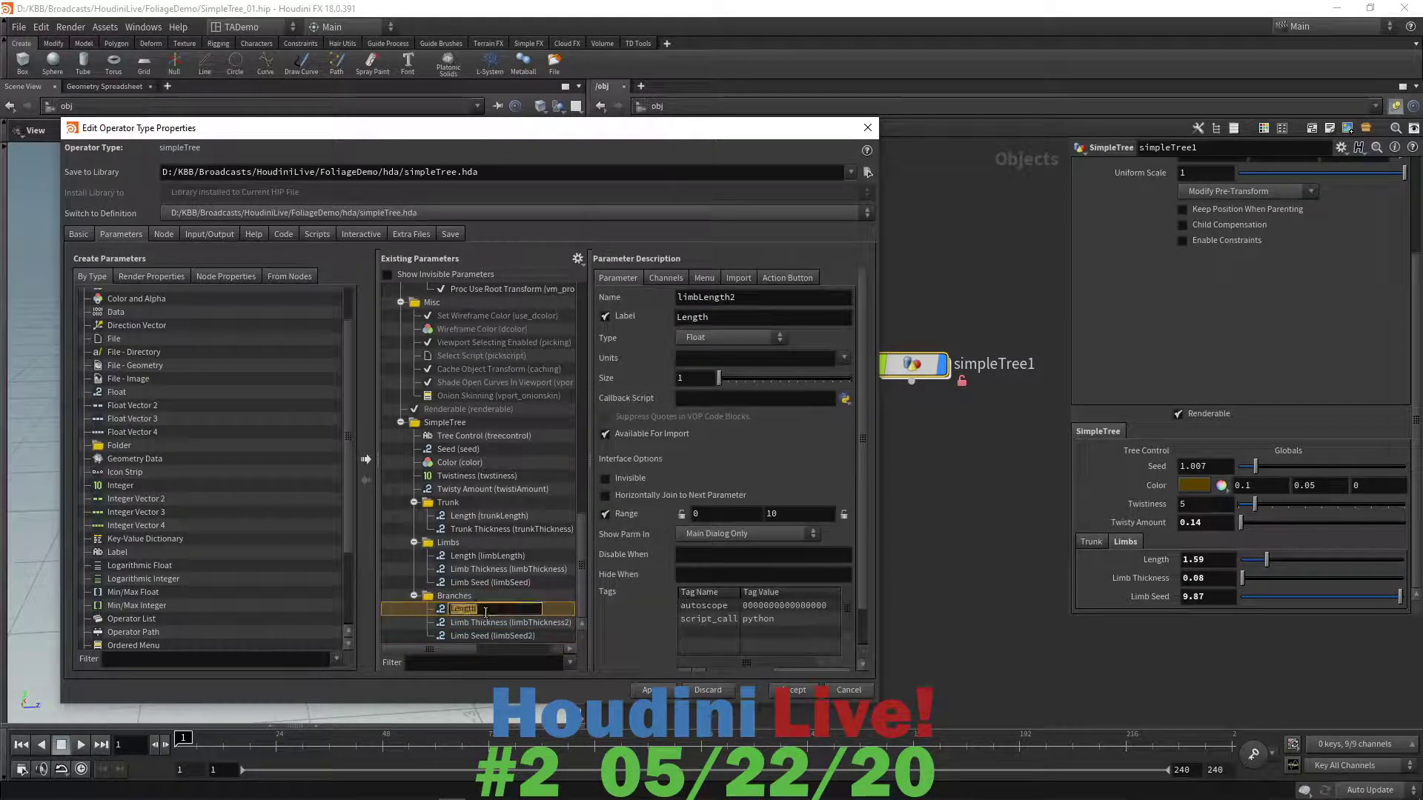
{"action": "left_click", "coordinate": [700, 297]}
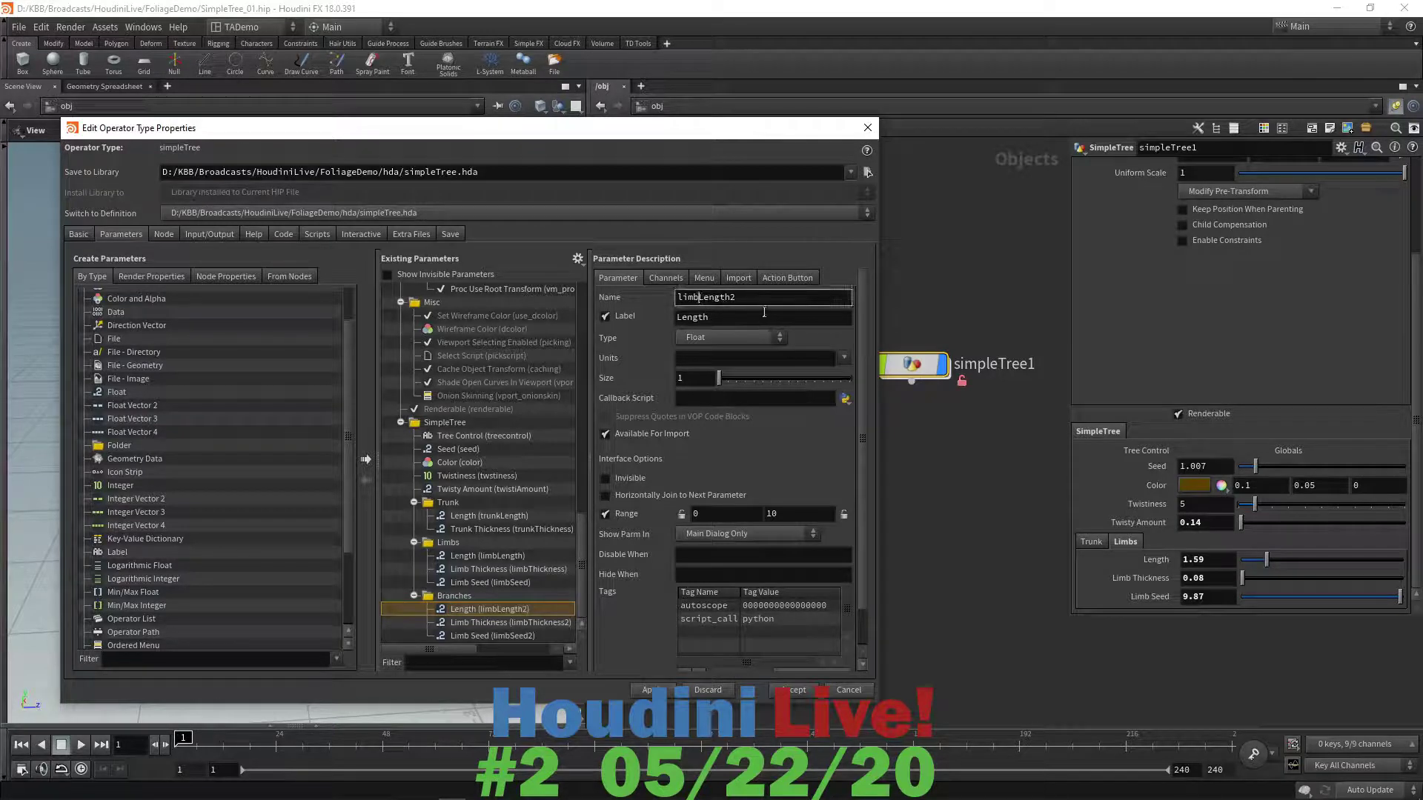
{"action": "key", "text": "BackSpace"}
{"action": "key", "text": "BackSpace"}
{"action": "key", "text": "BackSpace"}
{"action": "key", "text": "BackSpace"}
{"action": "type", "text": "branch"}
{"action": "key", "text": "Right"}
{"action": "key", "text": "Right"}
{"action": "key", "text": "Right"}
{"action": "key", "text": "BackSpace"}
- Set the default value of the branchLength parameter to 0.75
{"action": "left_click", "coordinate": [663, 276]}
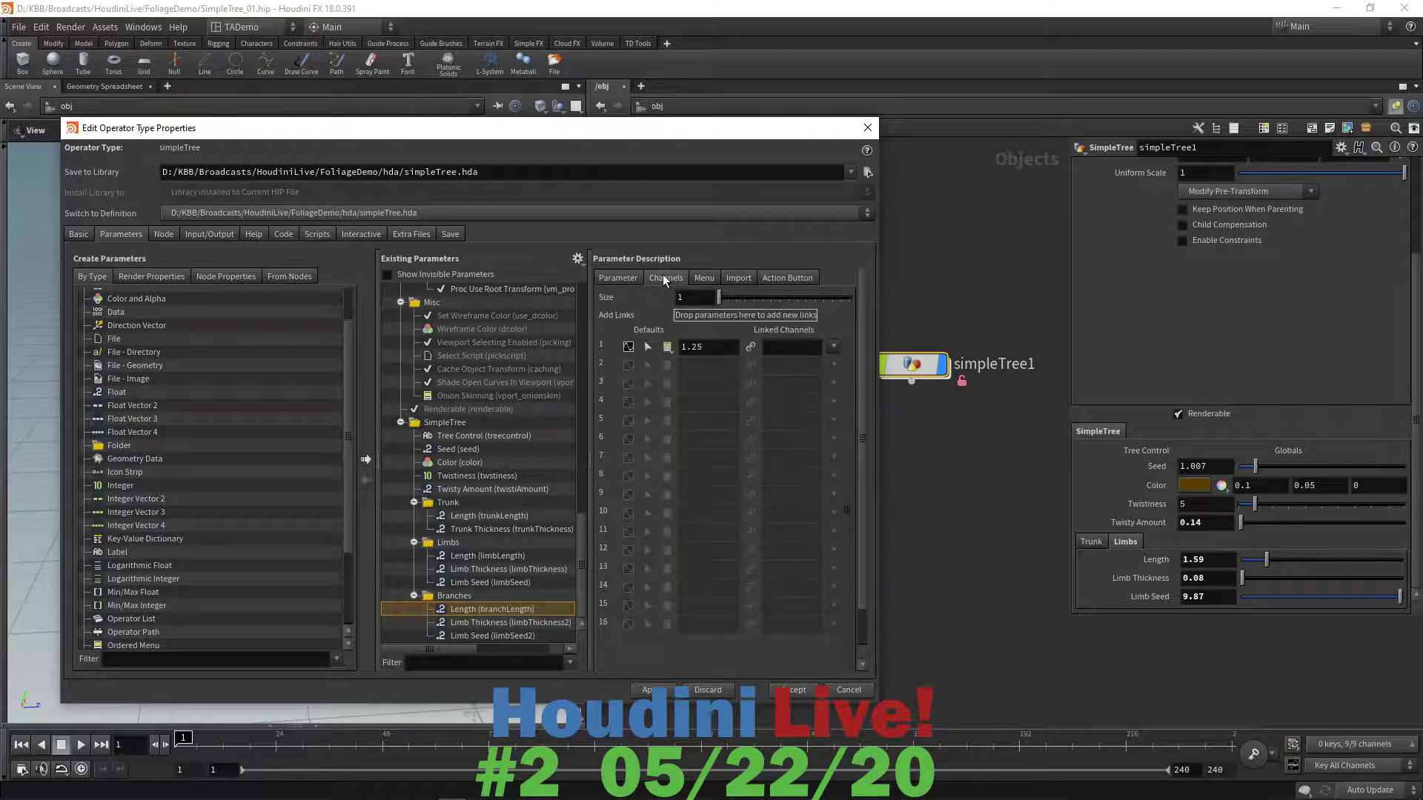
{"action": "double_click", "coordinate": [707, 347]}
{"action": "type", "text": "."}
{"action": "key", "text": "Return"}
{"action": "left_click", "coordinate": [619, 278]}
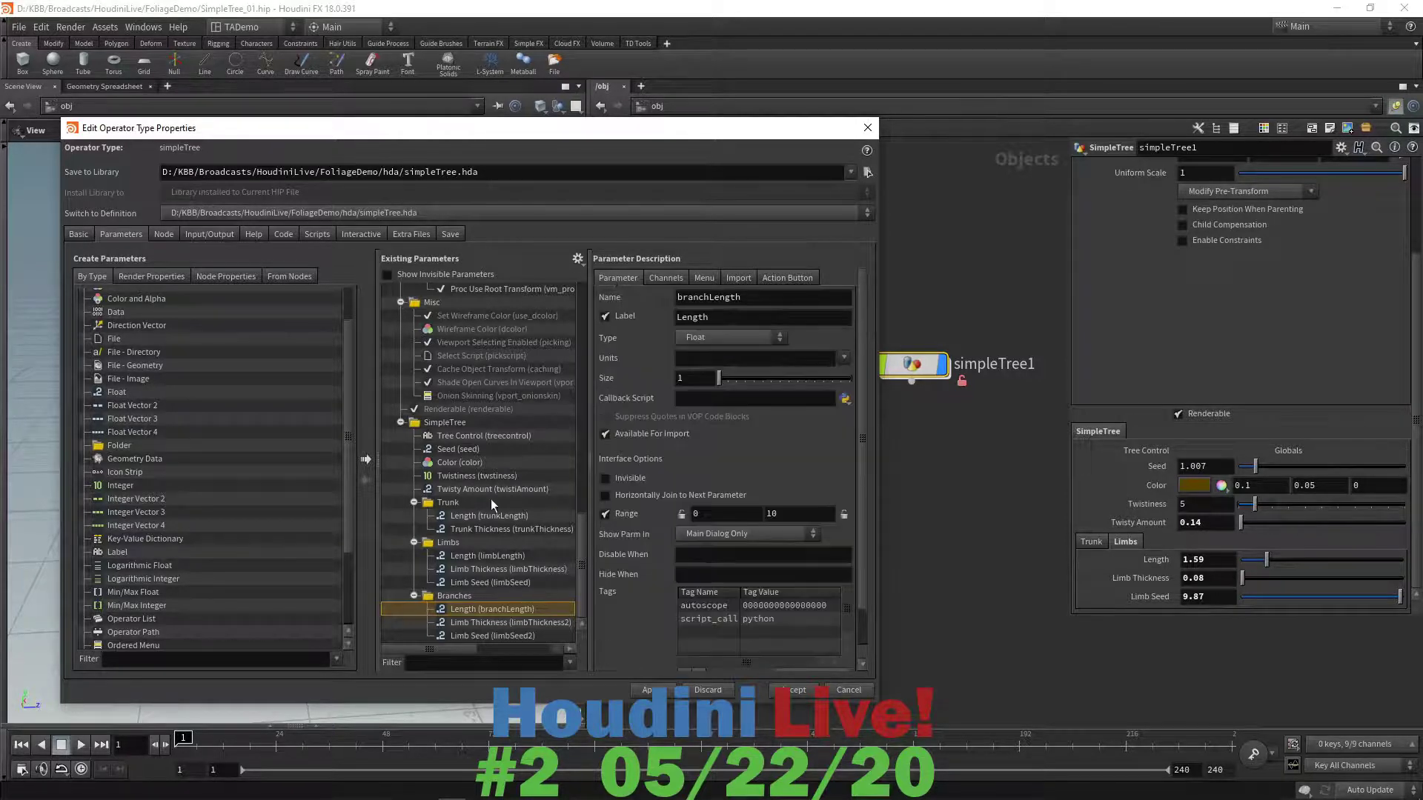
- Name the thickness parameter in the Branches folder branchThickness and label it Branch Thickness
{"action": "left_click", "coordinate": [483, 623]}
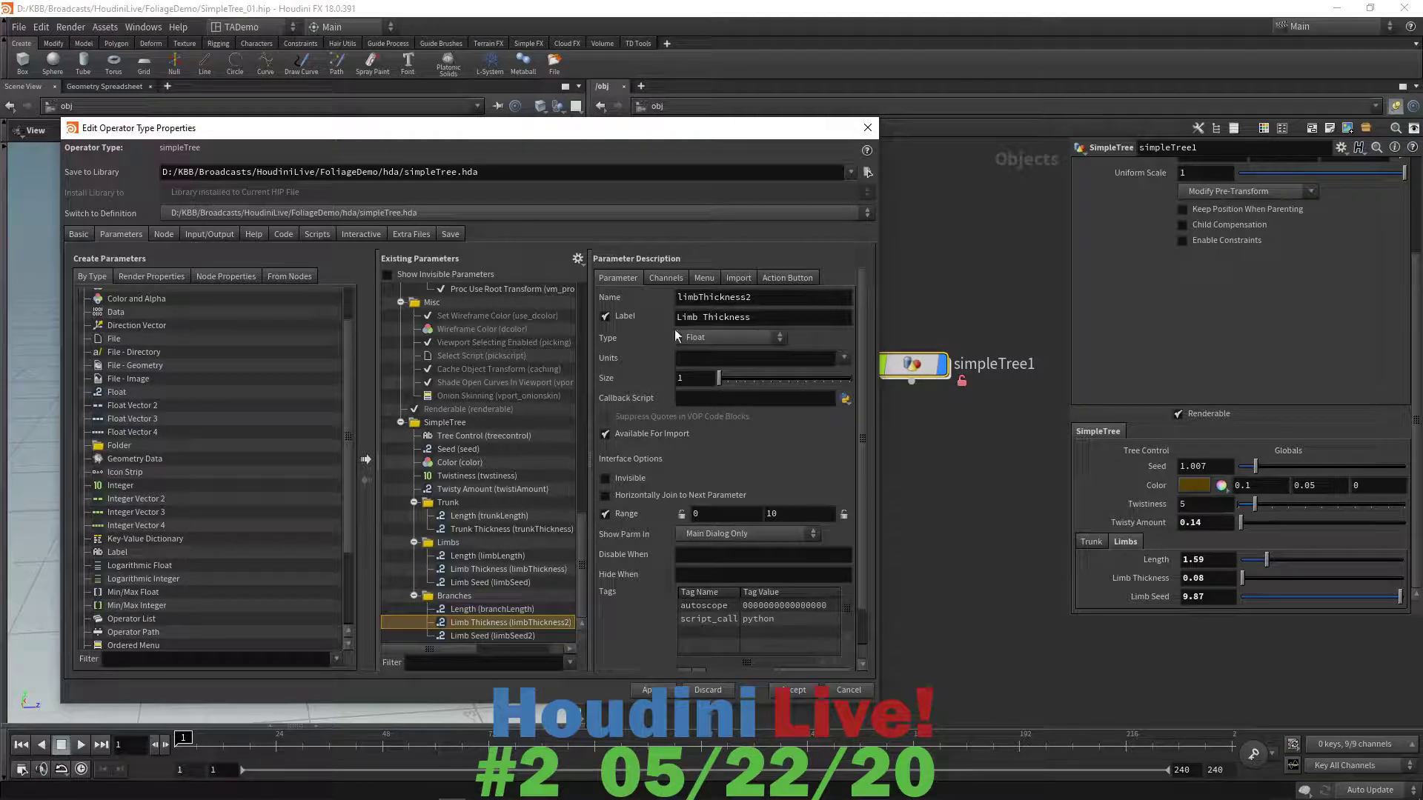
{"action": "left_click_drag", "start_coordinate": [703, 296], "coordinate": [621, 293]}
{"action": "type", "text": "branch"}
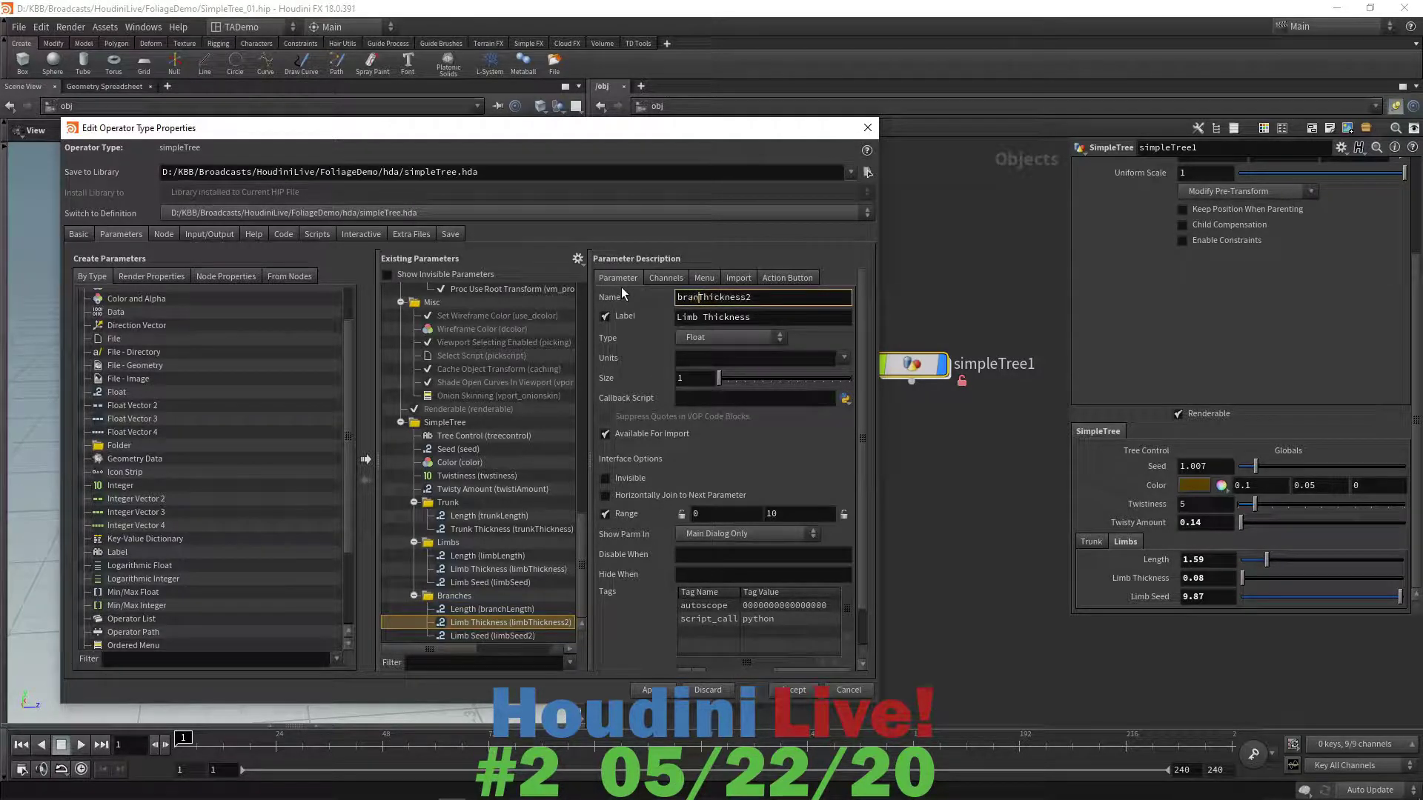
{"action": "key", "text": "End"}
{"action": "double_click", "coordinate": [700, 318]}
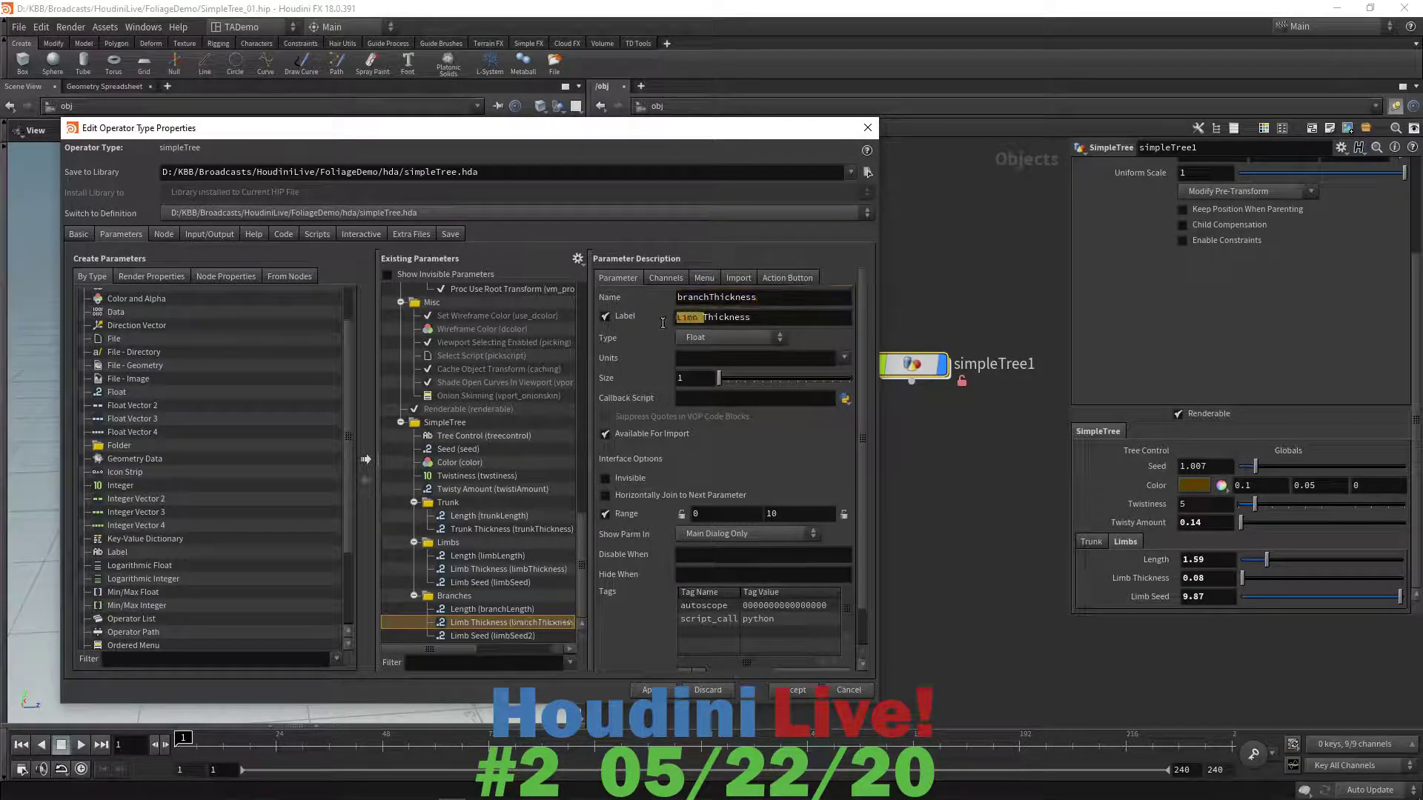
{"action": "type", "text": "Branch"}
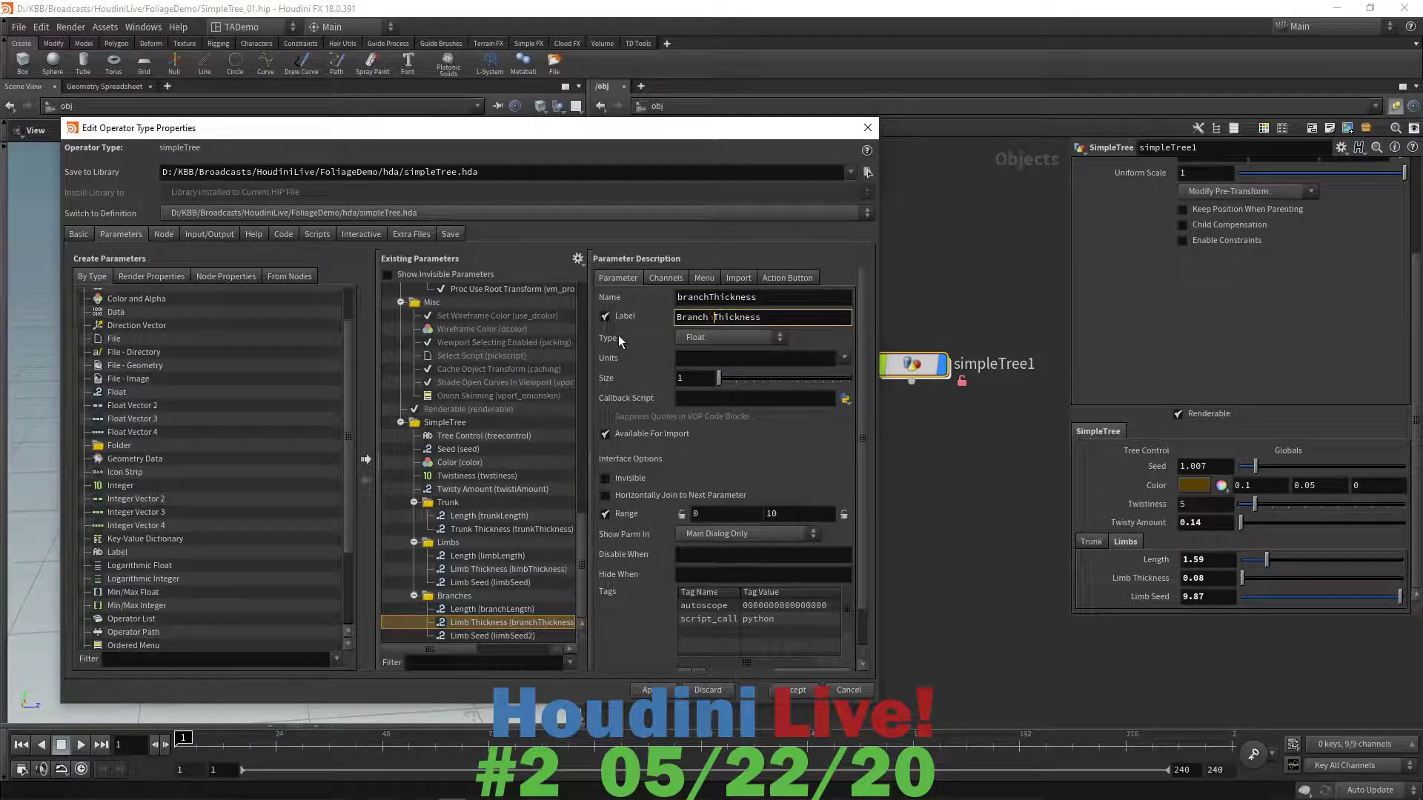
{"action": "key", "text": "Return"}
- Set the default value of the Branch Thickness parameter to 0.02
{"action": "left_click", "coordinate": [666, 278]}
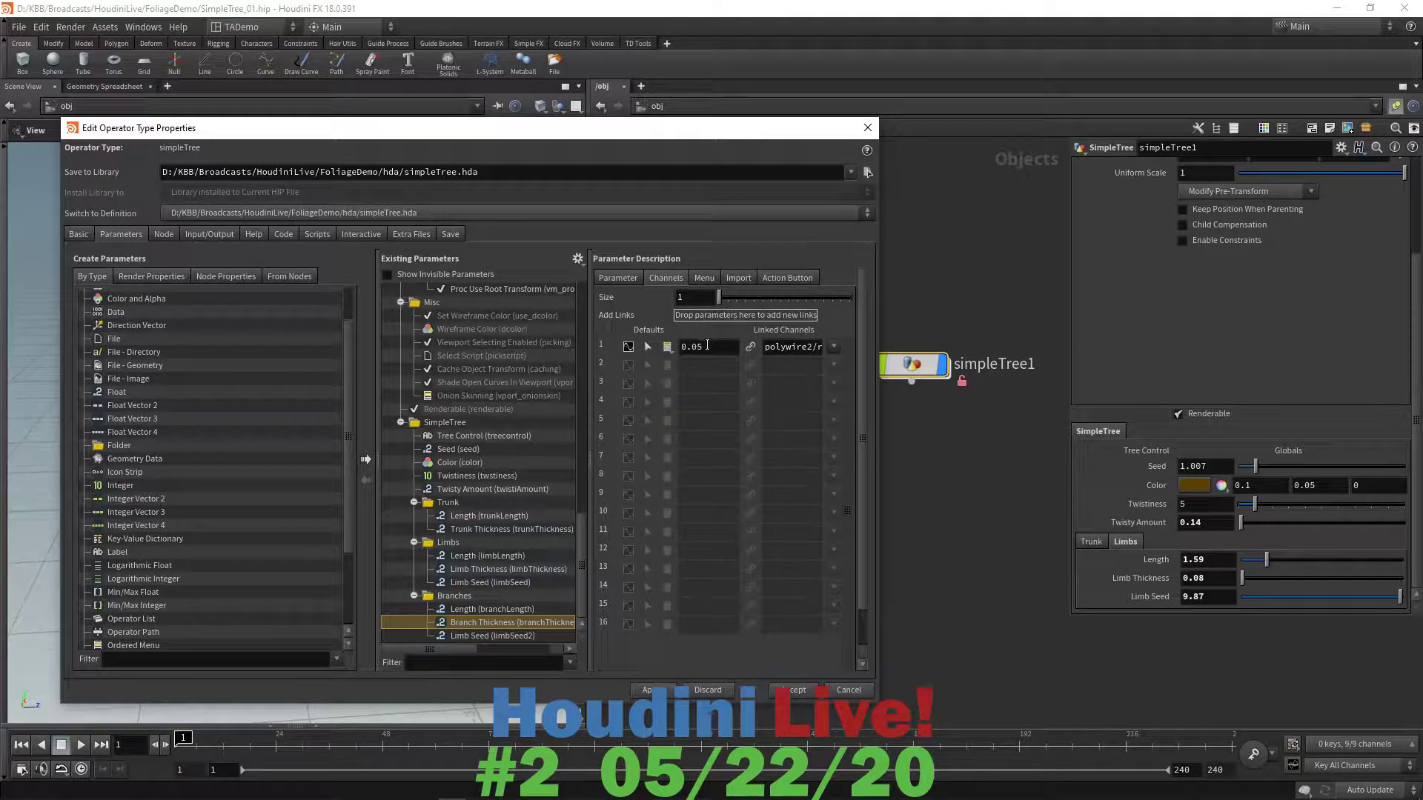
{"action": "left_click", "coordinate": [705, 347]}
{"action": "key", "text": "BackSpace"}
{"action": "type", "text": "2"}
{"action": "left_click", "coordinate": [619, 278]}
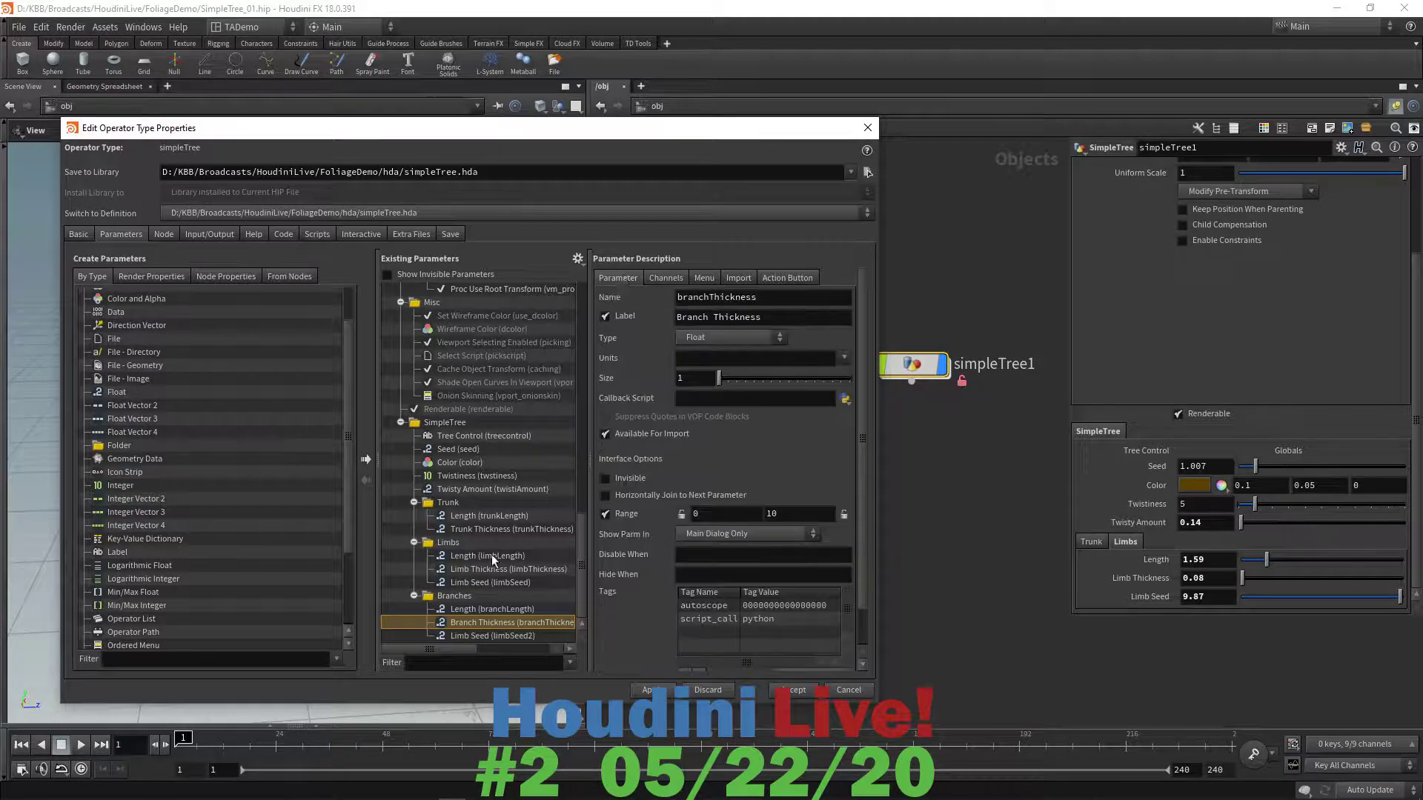
- Name the seed parameter in the Branches folder branchSeed and label it Branch Seed
{"action": "left_click", "coordinate": [479, 637]}
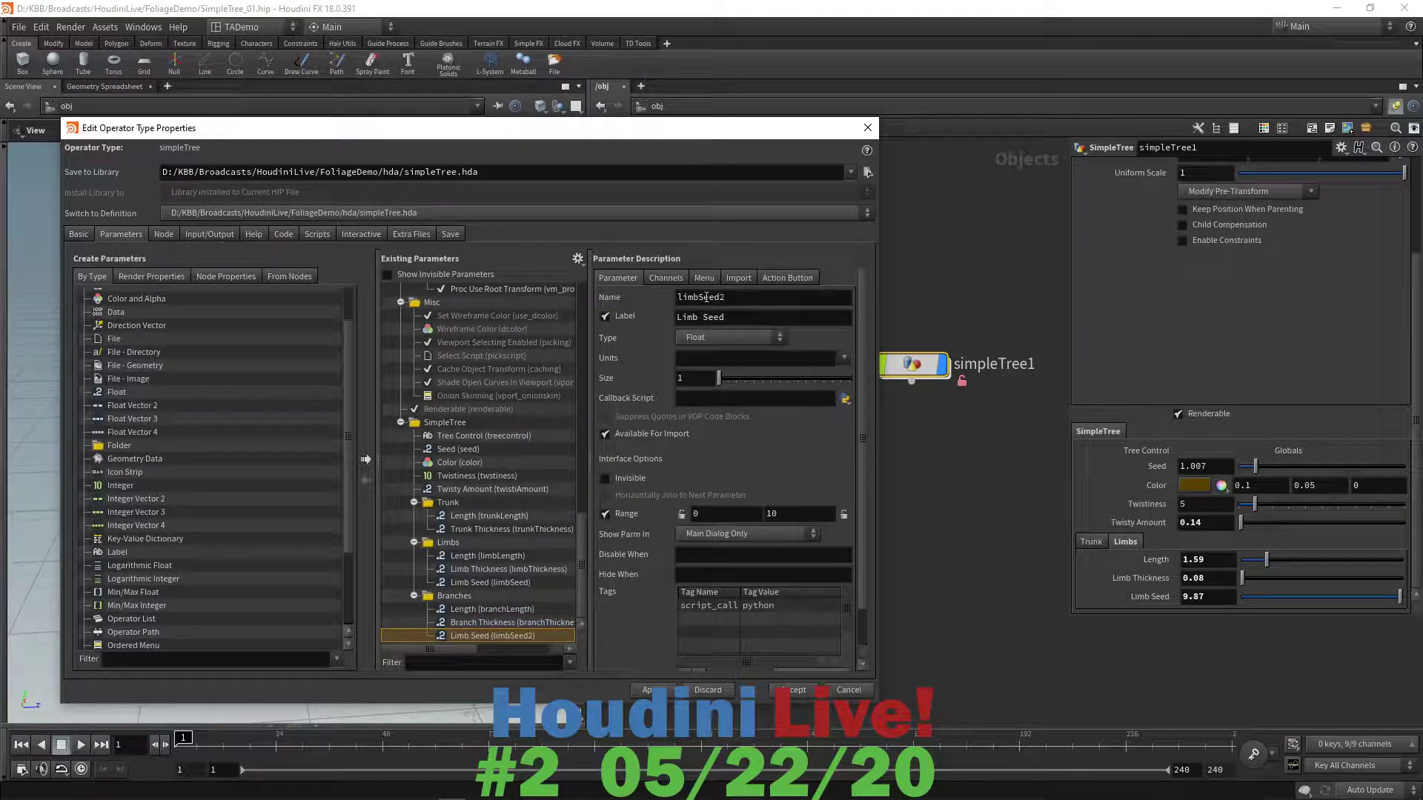
{"action": "left_click_drag", "start_coordinate": [705, 297], "coordinate": [636, 296]}
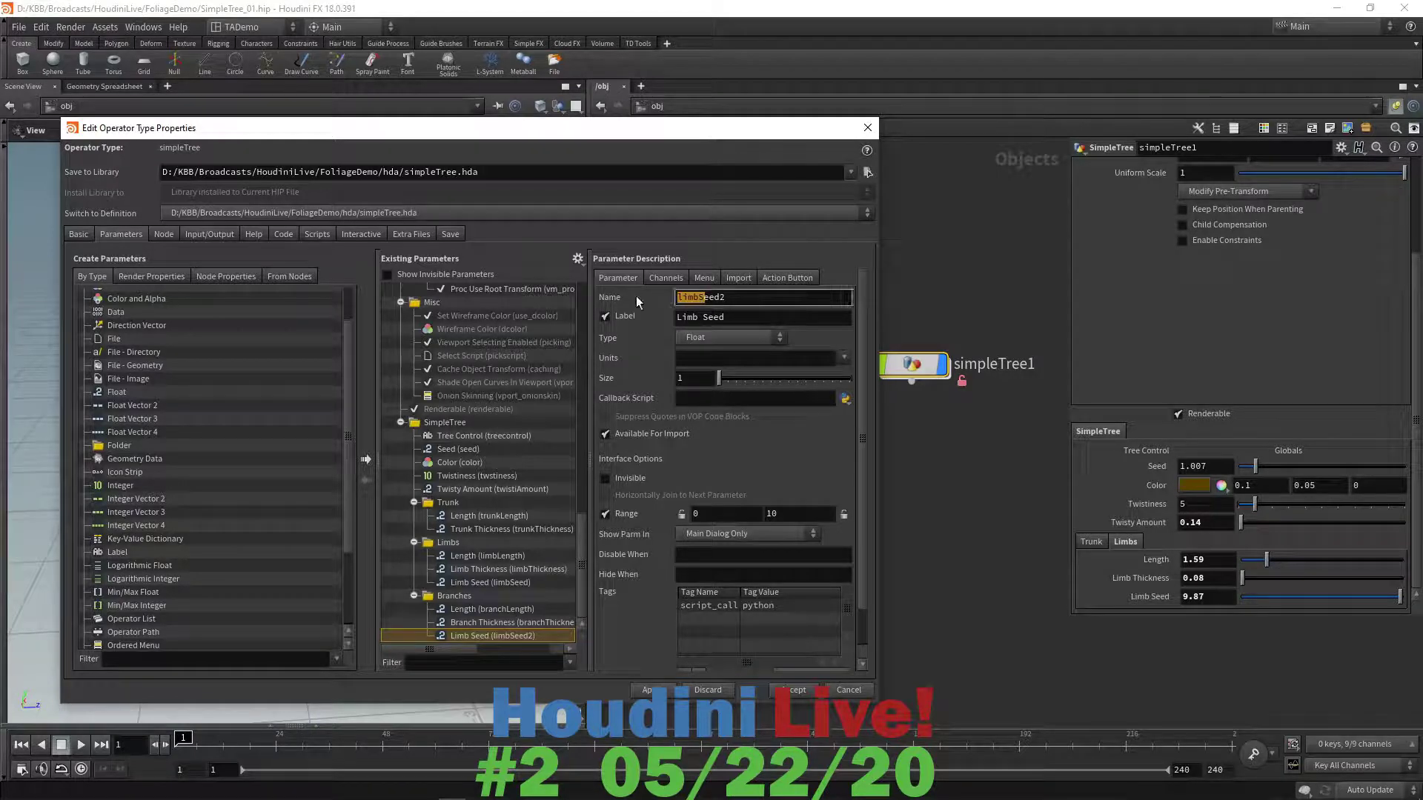
{"action": "type", "text": "branchS"}
{"action": "key", "text": "Right"}
{"action": "key", "text": "Right"}
{"action": "key", "text": "Right"}
{"action": "key", "text": "BackSpace"}
{"action": "double_click", "coordinate": [698, 317]}
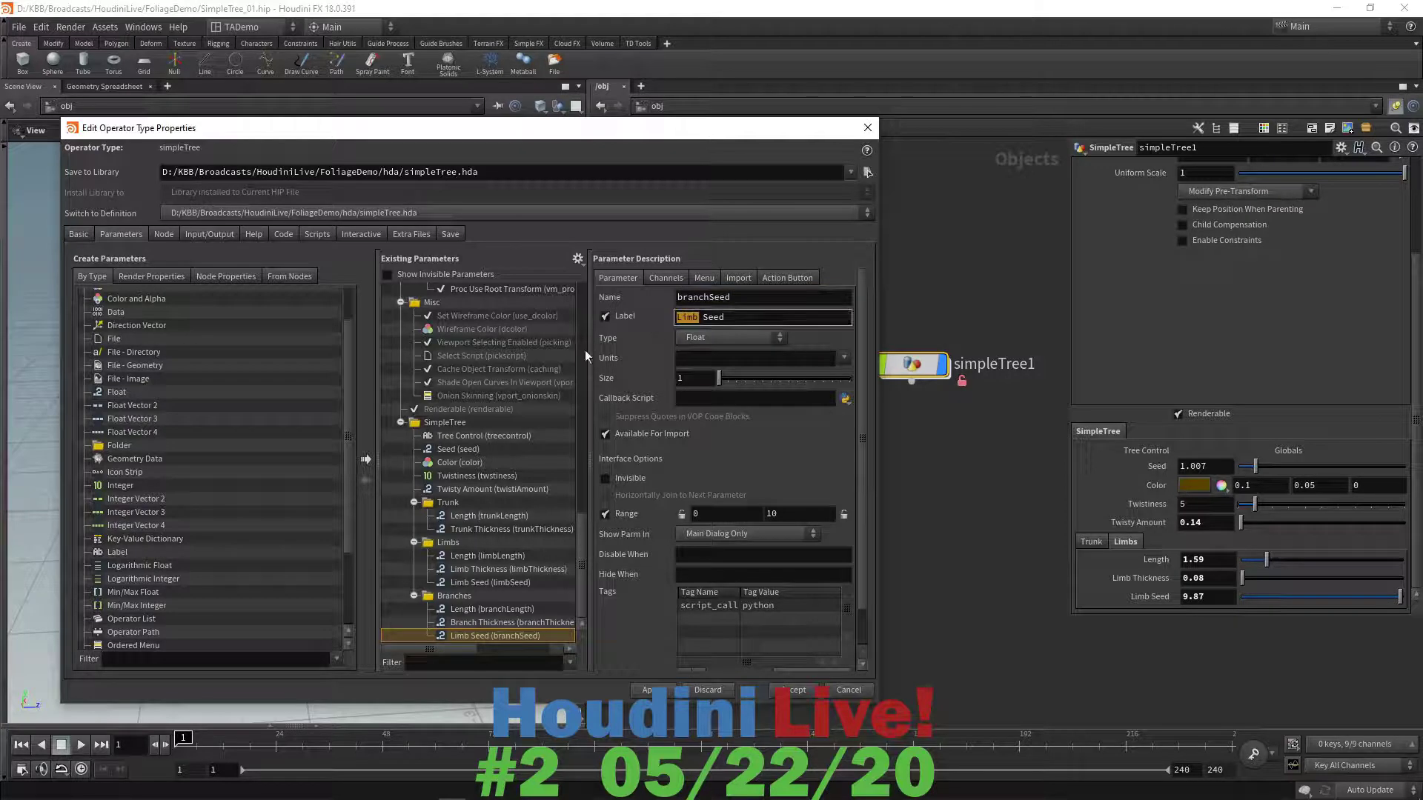
{"action": "type", "text": "Branch"}
- Apply the new parameters, look through simpleTree1's Trunk, Limbs and Branches settings, and accept the operator type properties
{"action": "left_click", "coordinate": [652, 690]}
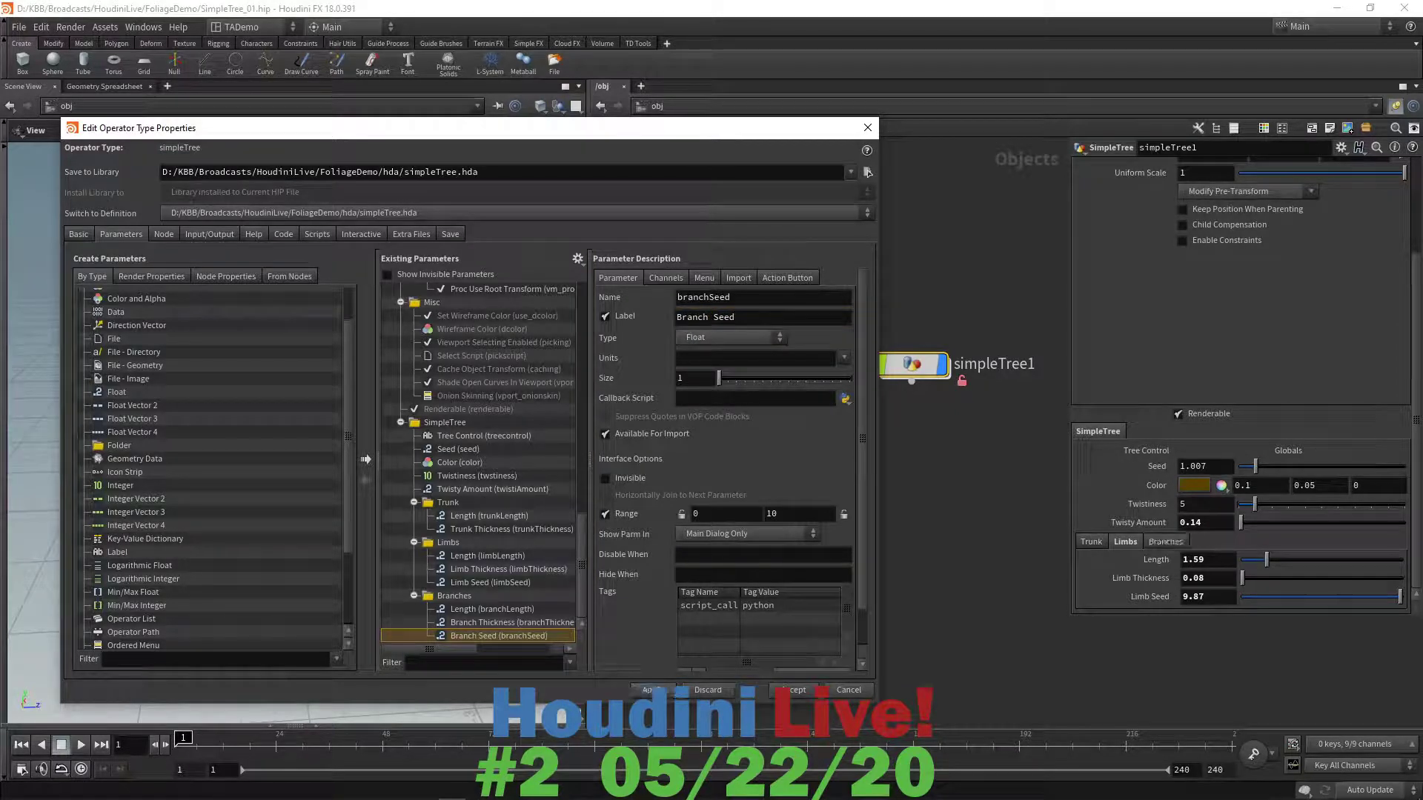
{"action": "left_click", "coordinate": [1168, 538]}
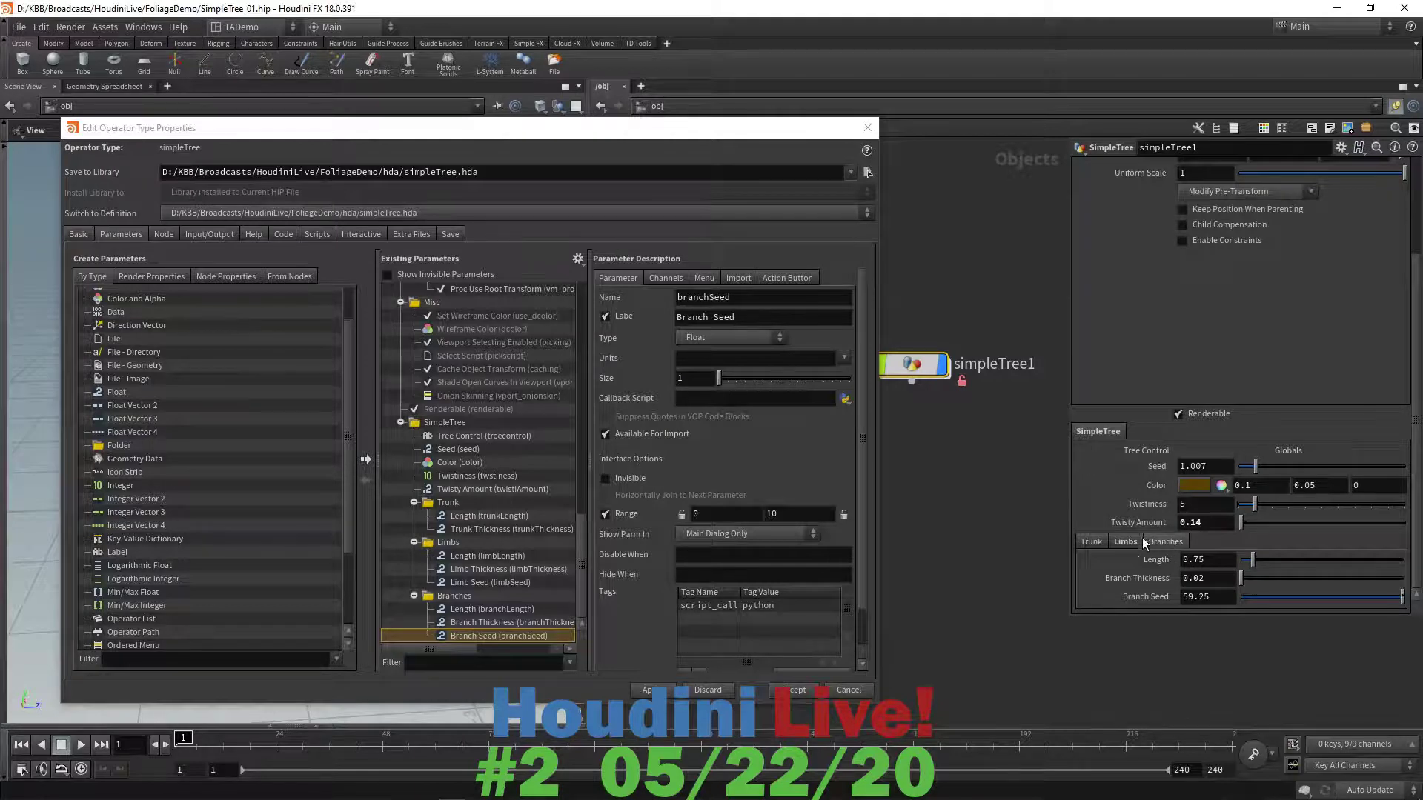
{"action": "left_click", "coordinate": [1086, 541]}
{"action": "left_click", "coordinate": [1134, 540]}
{"action": "left_click", "coordinate": [1150, 542]}
{"action": "left_click", "coordinate": [791, 692]}
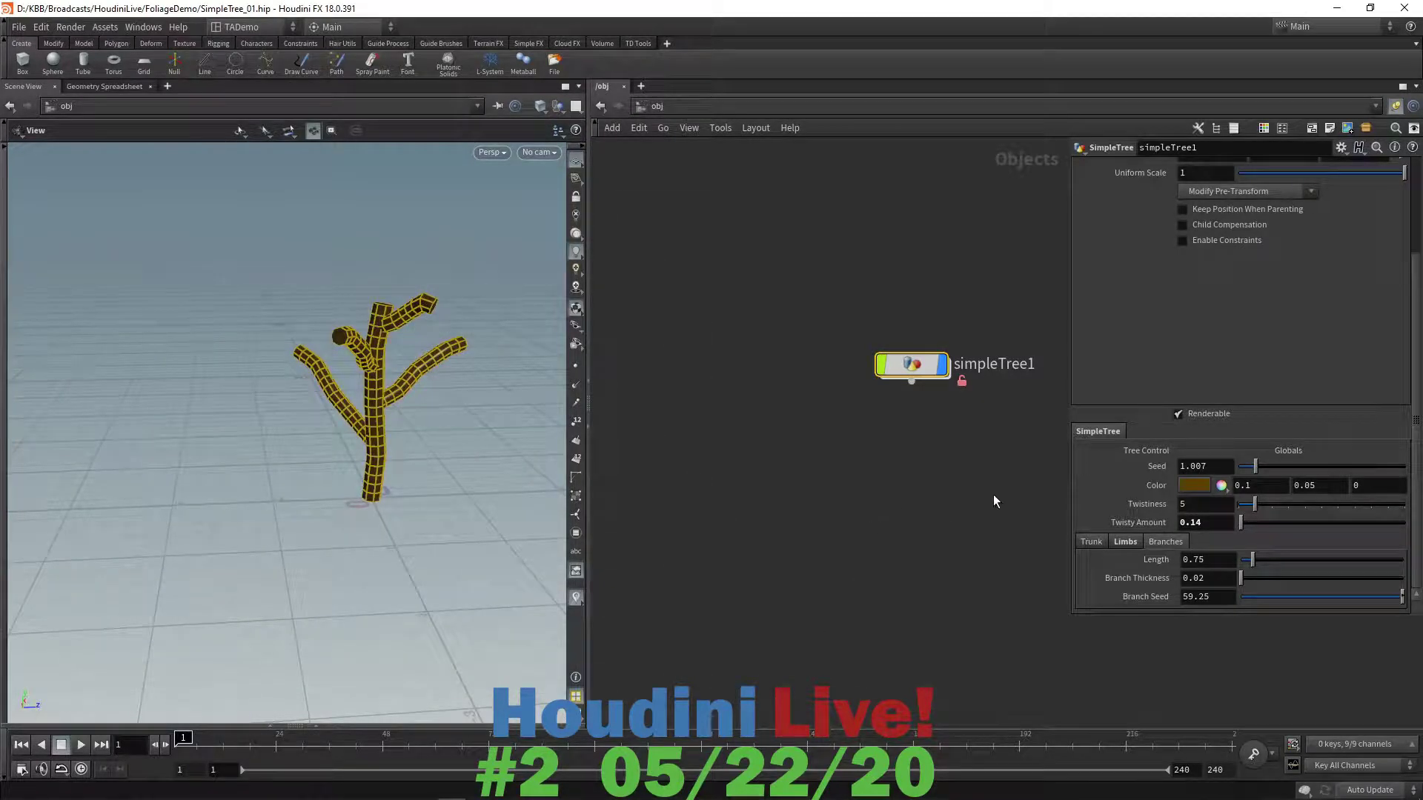
- Enter simpleTree1 and view the full Length expression of line3 in the Branch Network
{"action": "double_click", "coordinate": [913, 364]}
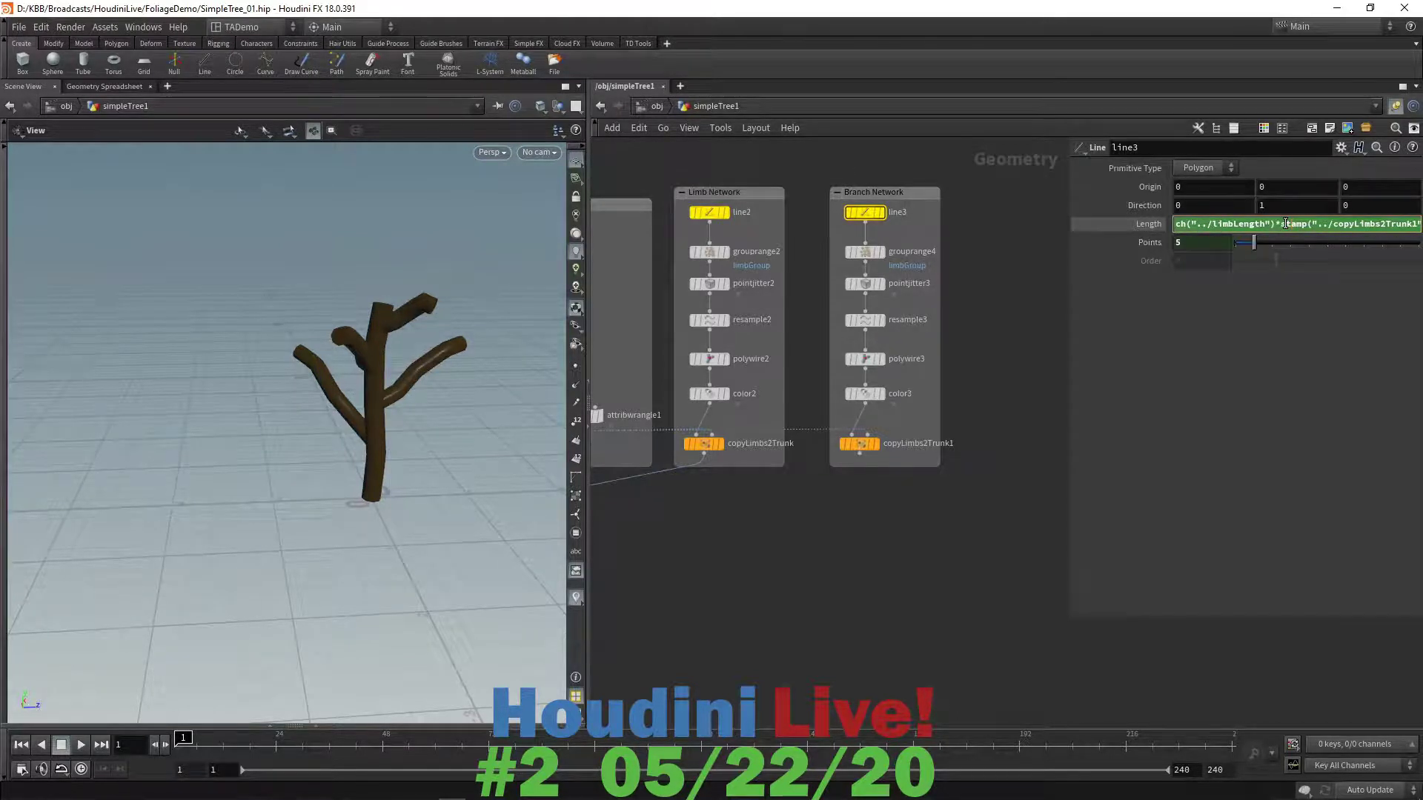
{"action": "key", "text": "alt+e"}
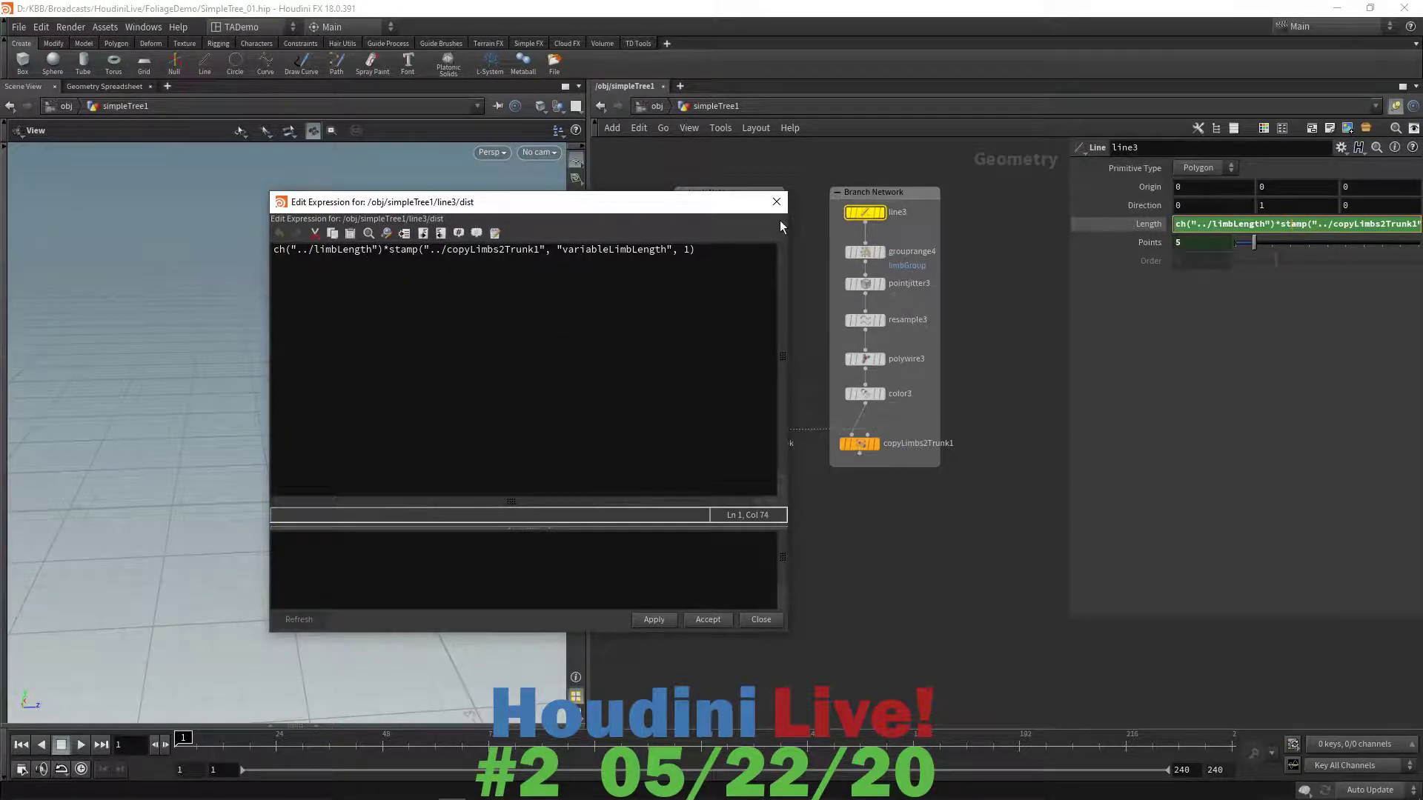
{"action": "left_click", "coordinate": [776, 201]}
- Rename the copy node in the Branch Network as copyBranches2Limbs
{"action": "left_click", "coordinate": [912, 447]}
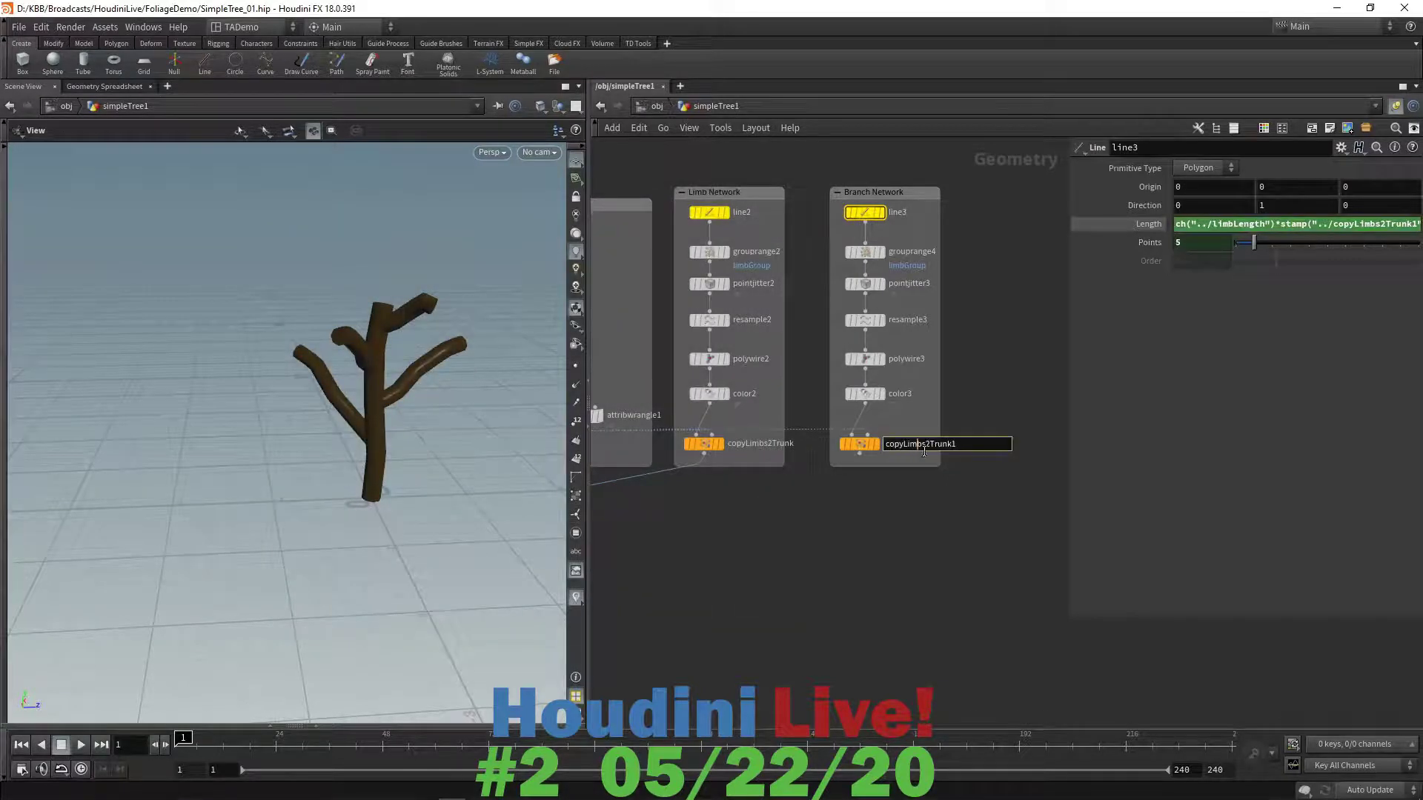
{"action": "left_click_drag", "start_coordinate": [956, 446], "coordinate": [902, 445]}
{"action": "type", "text": "branches"}
{"action": "key", "text": "BackSpace"}
{"action": "key", "text": "BackSpace"}
{"action": "key", "text": "BackSpace"}
{"action": "type", "text": "anches2Lim"}
{"action": "key", "text": "Return"}
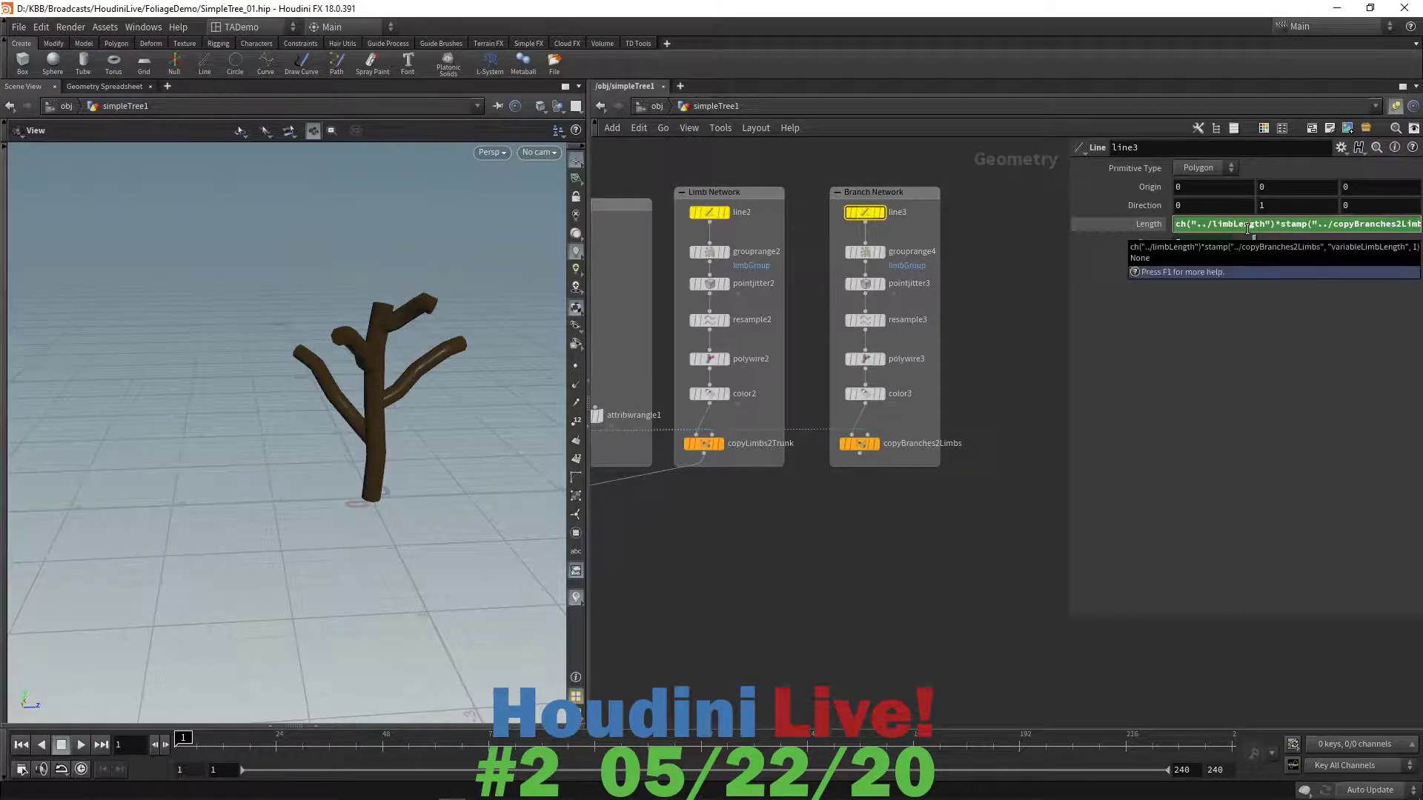
- In line3's Length expression, replace the limbLength channel reference with branchLength
{"action": "key", "text": "alt+e"}
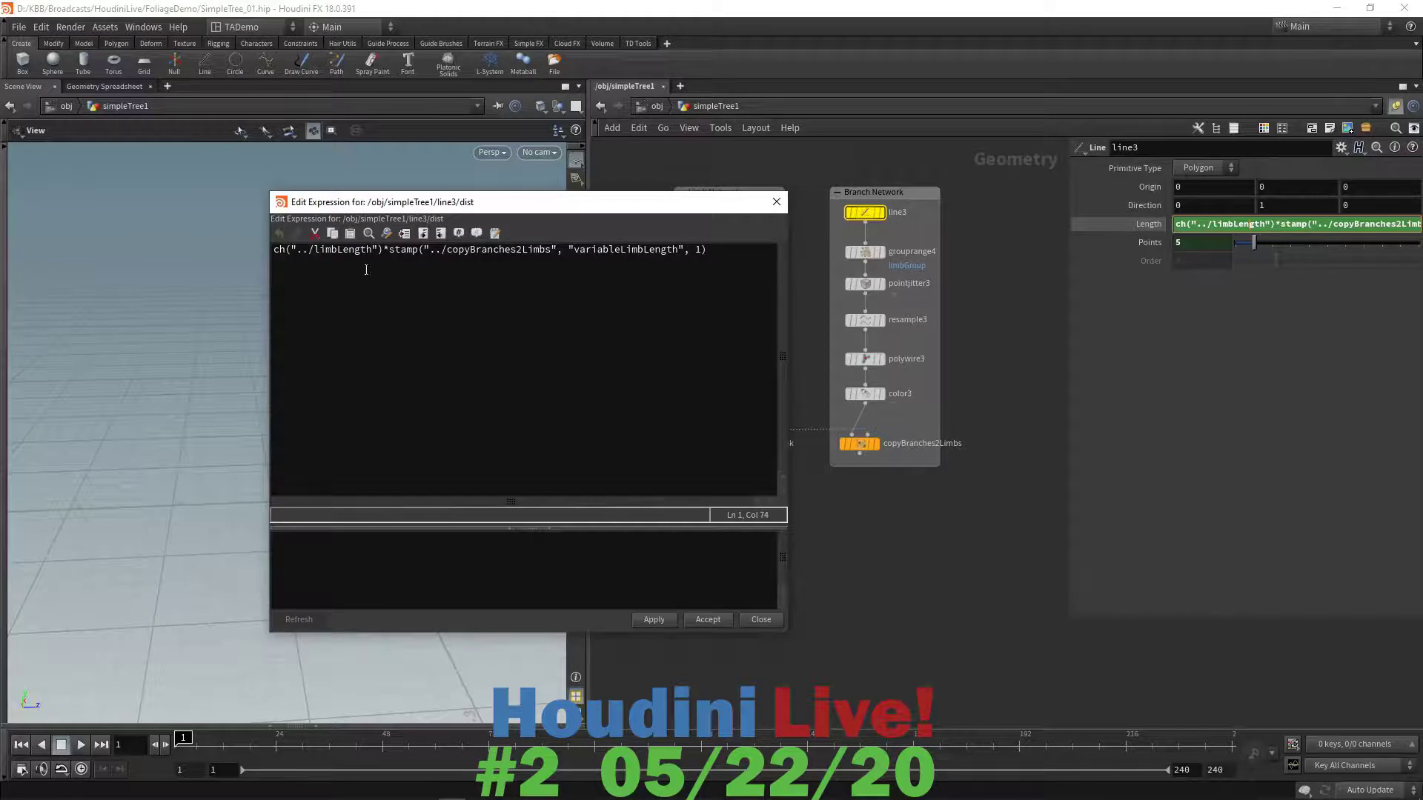
{"action": "left_click", "coordinate": [338, 260]}
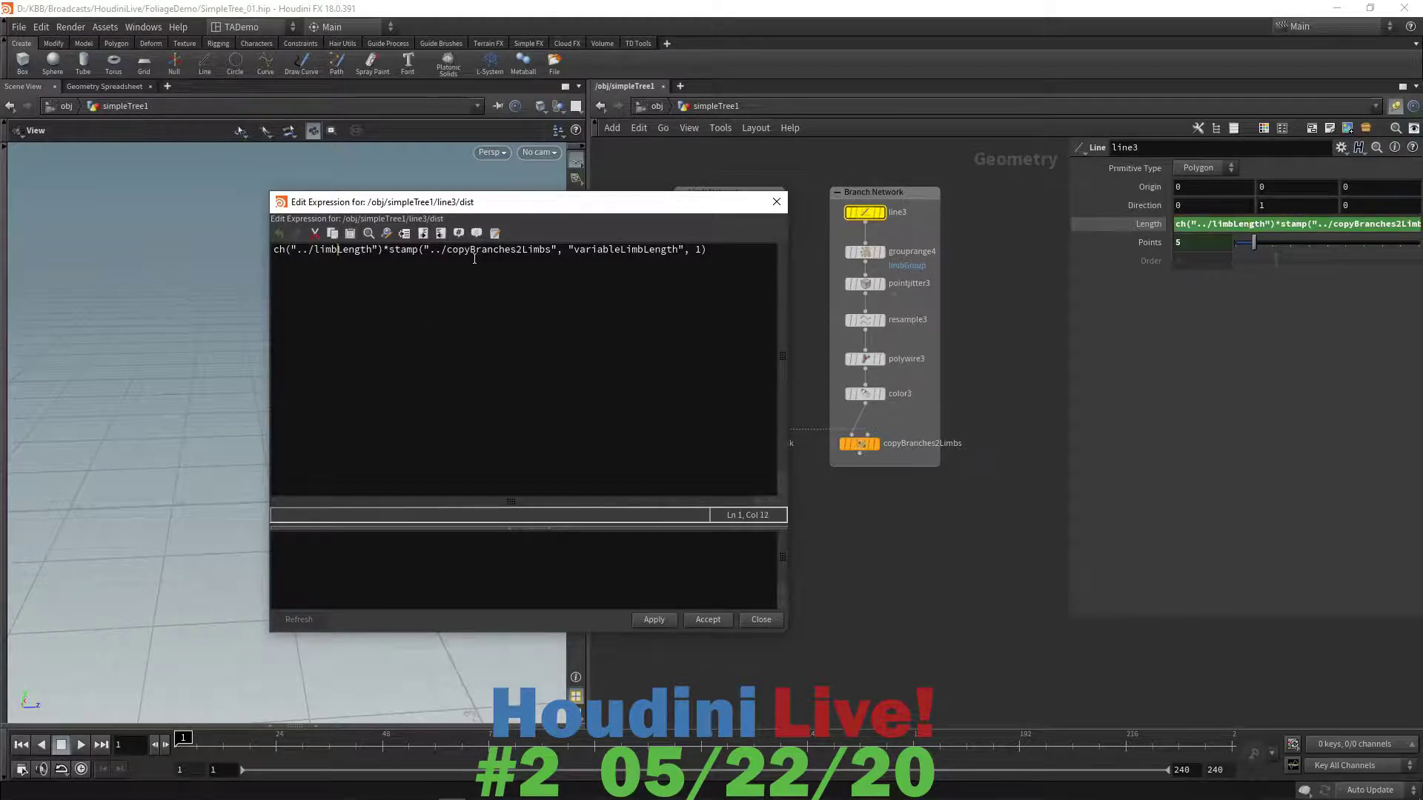
{"action": "key", "text": "BackSpace"}
{"action": "key", "text": "BackSpace"}
{"action": "key", "text": "BackSpace"}
{"action": "key", "text": "BackSpace"}
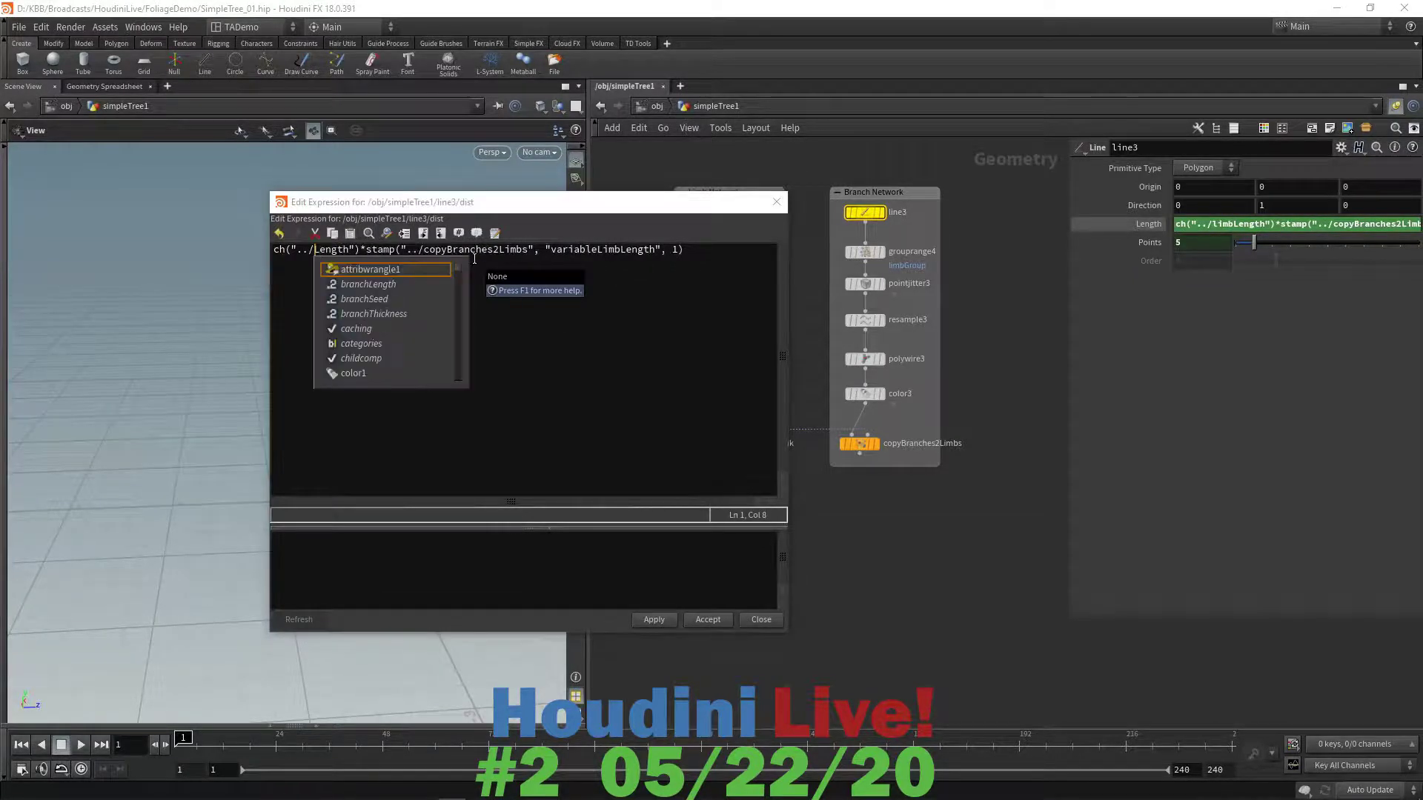
{"action": "type", "text": "branch"}
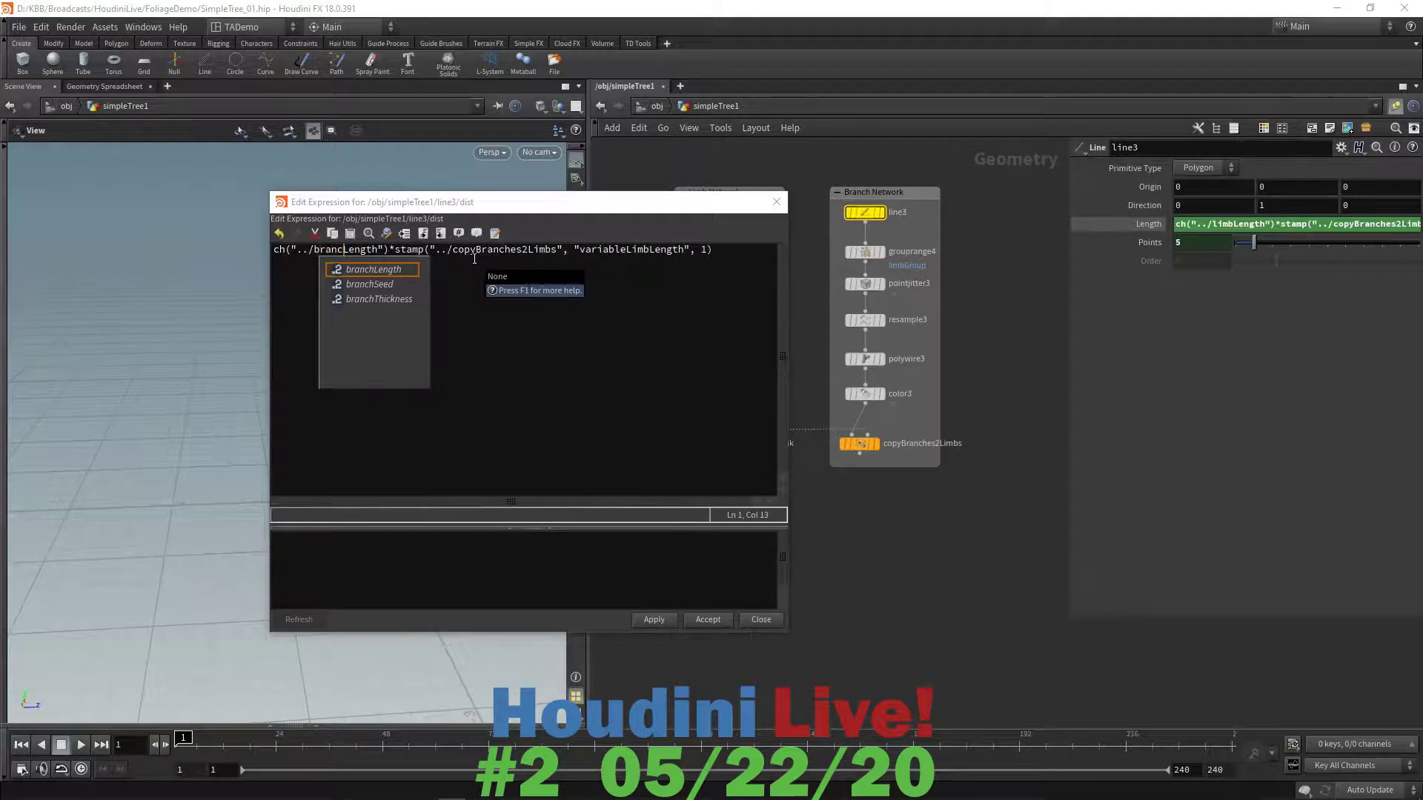
{"action": "left_click", "coordinate": [458, 330]}
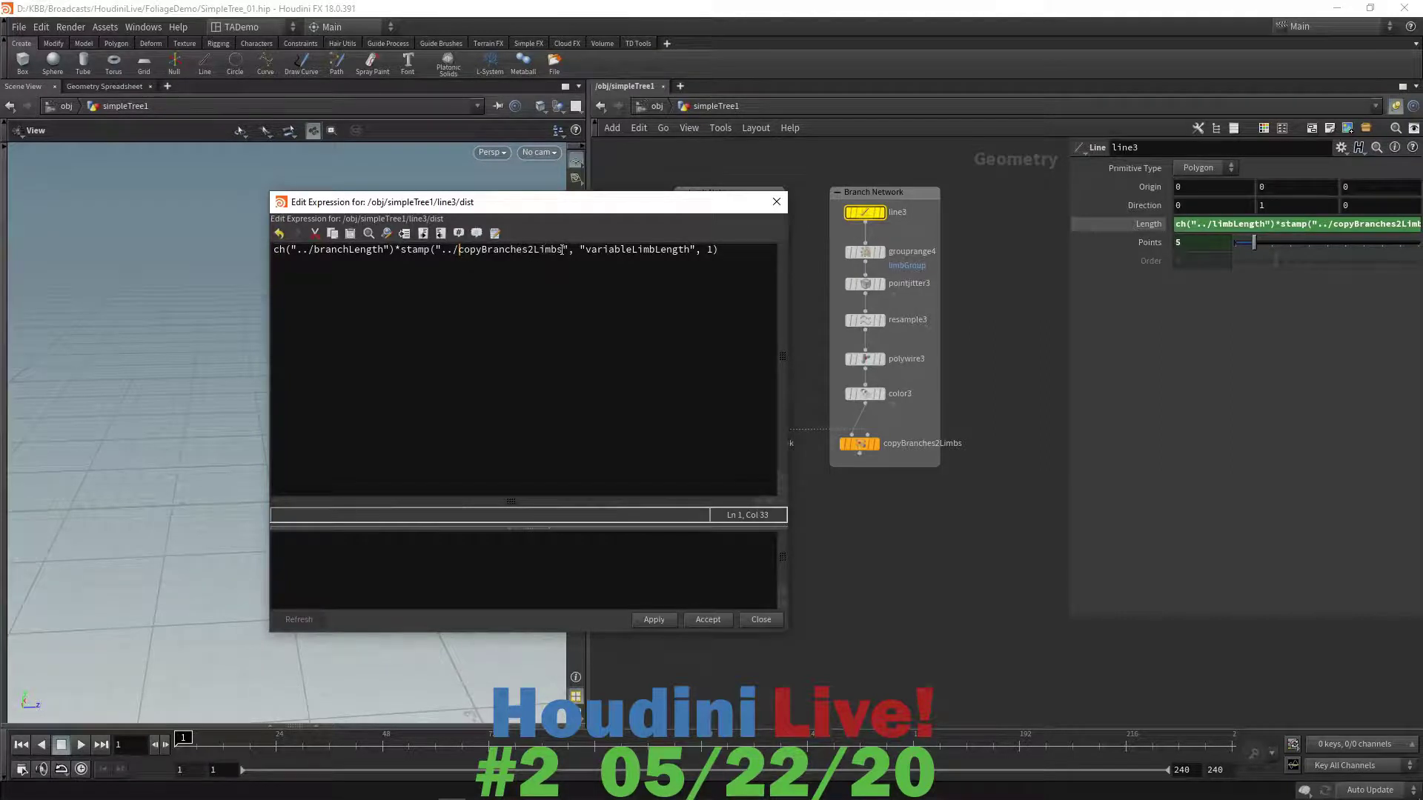
- Change the stamp variable in line3's Length expression to variableBranchLength and accept the expression
{"action": "left_click_drag", "start_coordinate": [563, 250], "coordinate": [485, 250]}
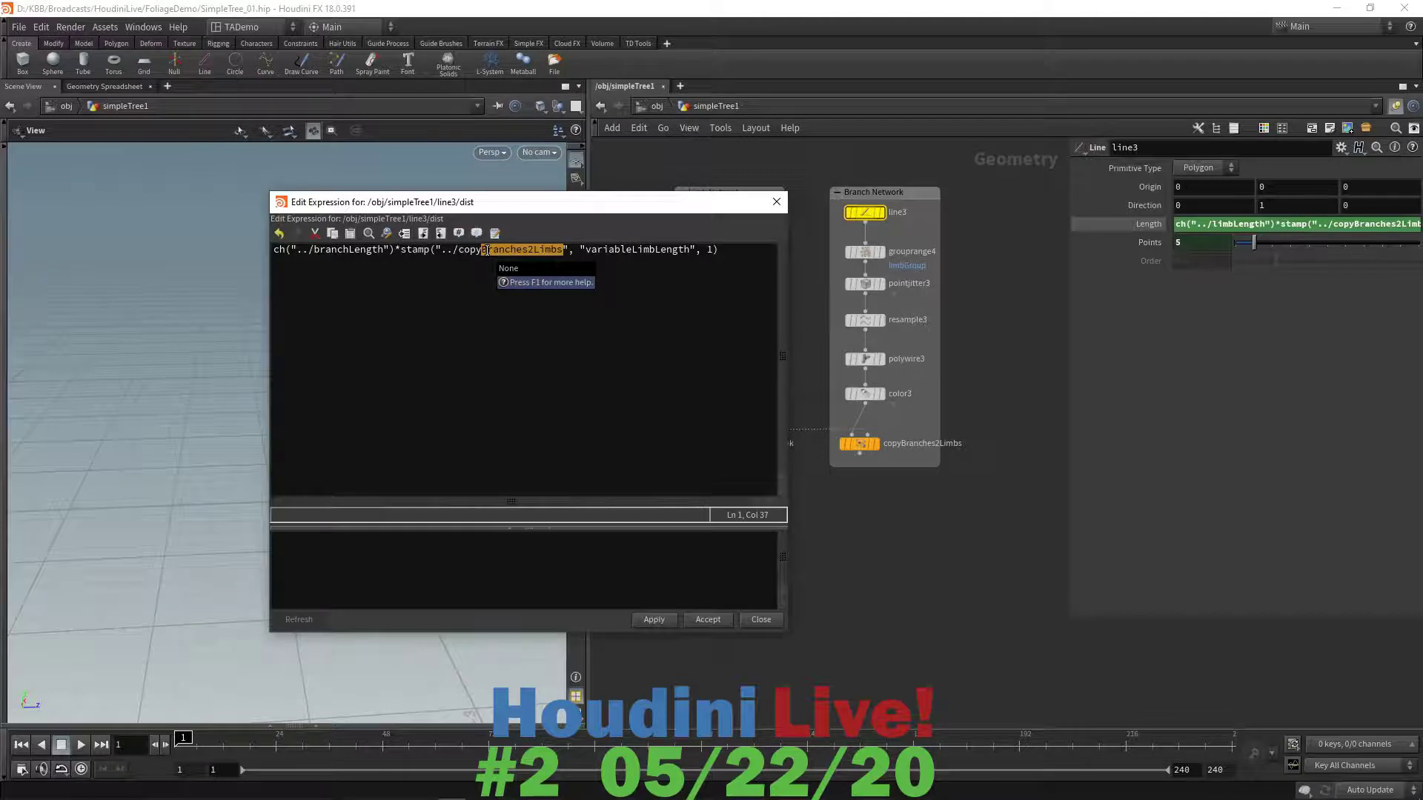
{"action": "left_click", "coordinate": [529, 250]}
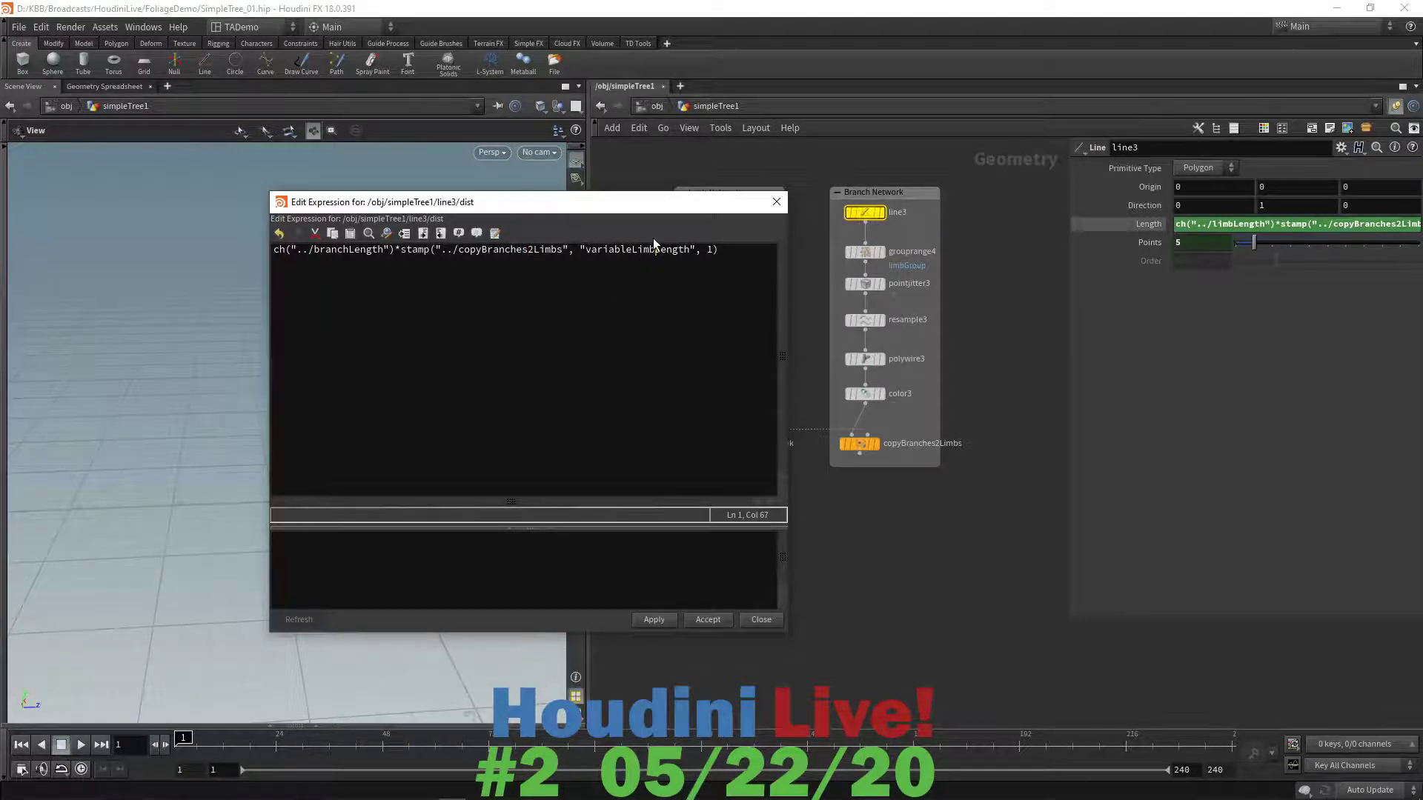
{"action": "key", "text": "BackSpace"}
{"action": "key", "text": "BackSpace"}
{"action": "key", "text": "BackSpace"}
{"action": "key", "text": "BackSpace"}
{"action": "type", "text": "Branch"}
{"action": "left_click", "coordinate": [648, 623]}
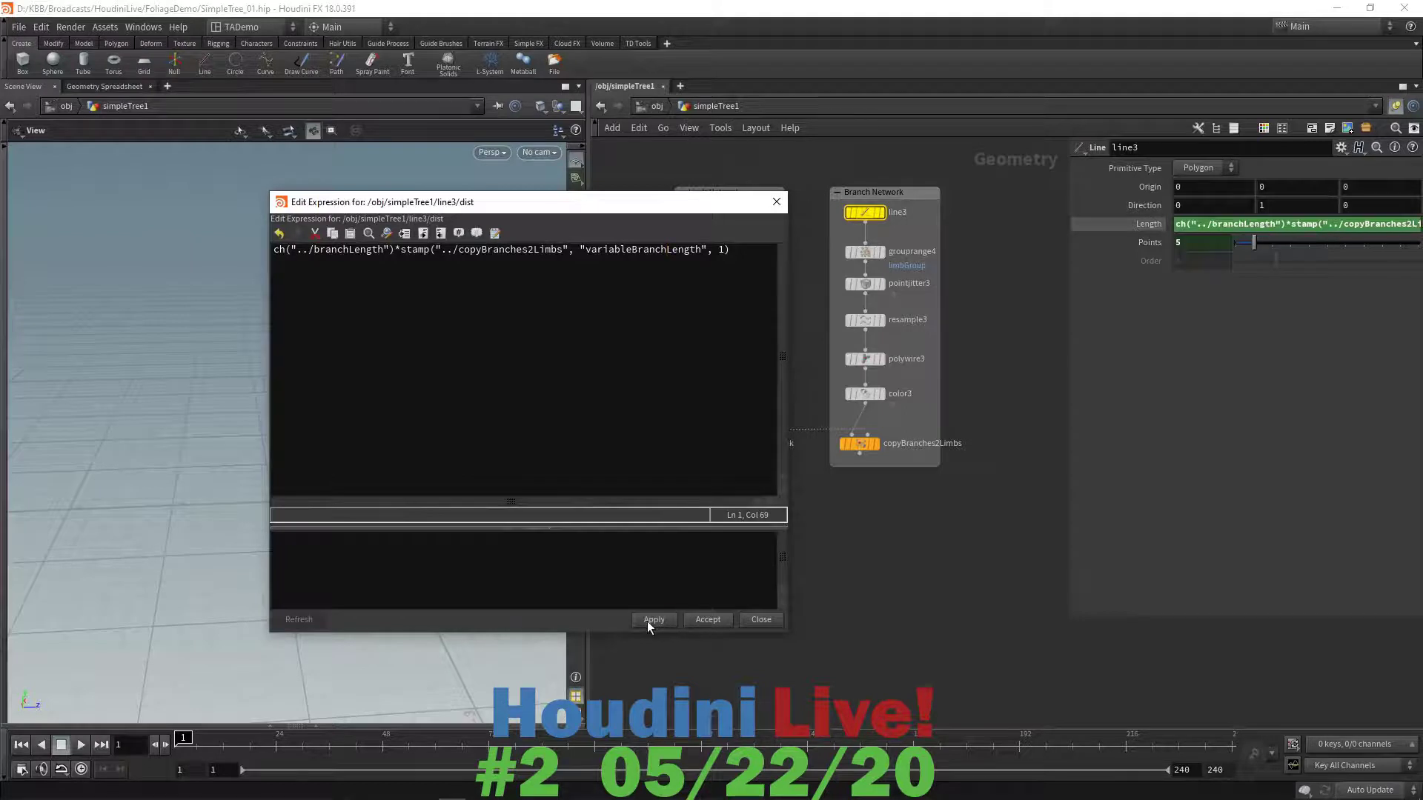
{"action": "left_click", "coordinate": [715, 620]}
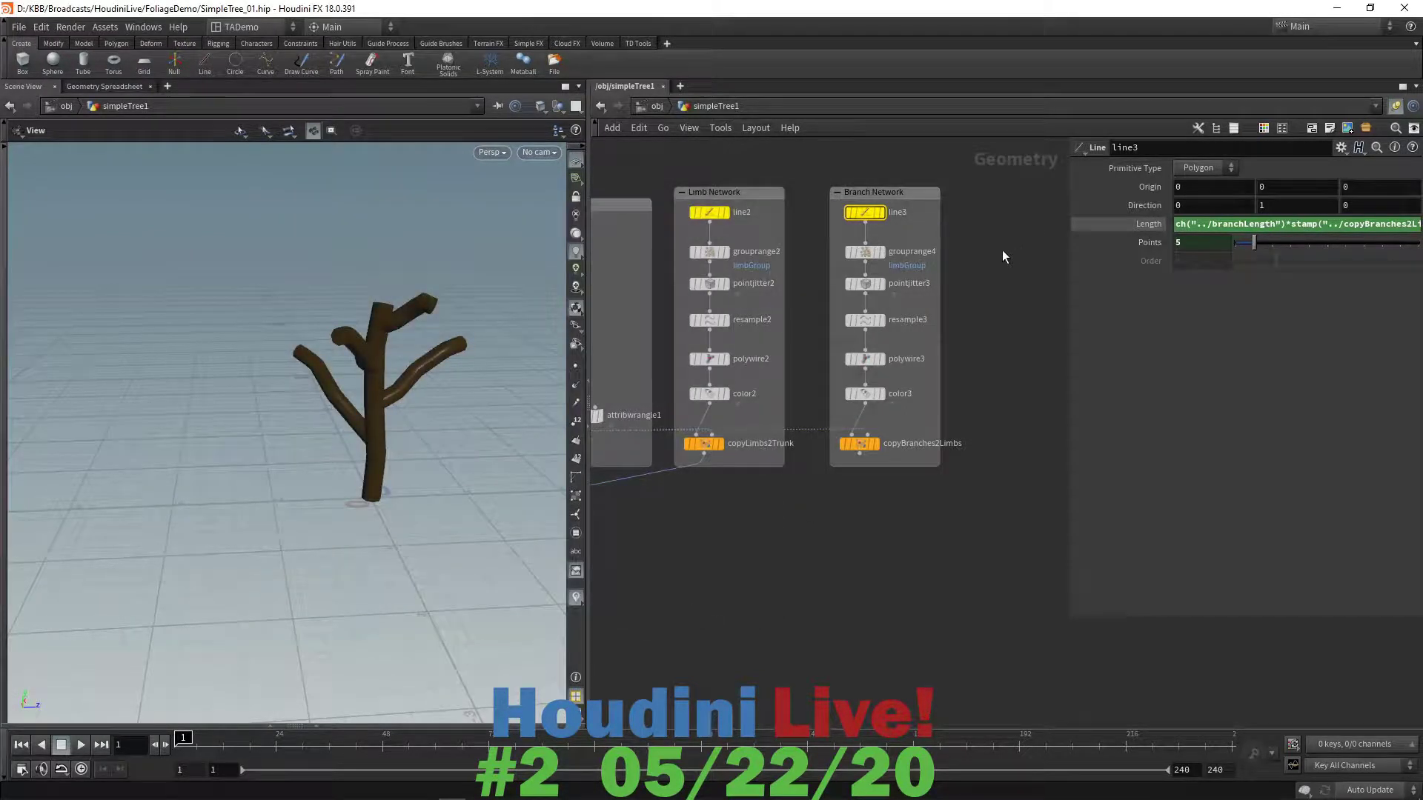
- Set the group name of grouprange4 in the Branch Network to branchGroup
{"action": "left_click", "coordinate": [863, 252]}
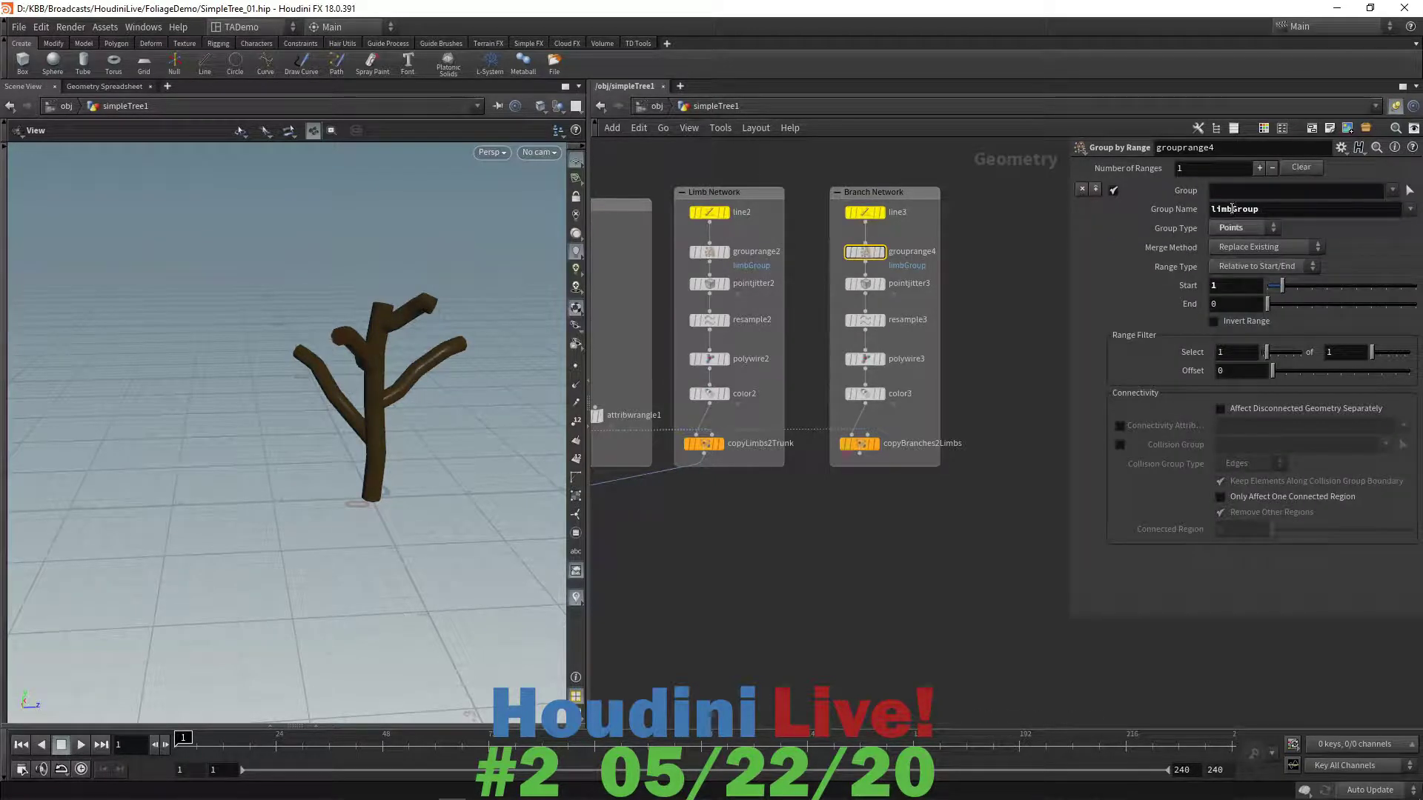
{"action": "left_click_drag", "start_coordinate": [1231, 209], "coordinate": [1188, 213]}
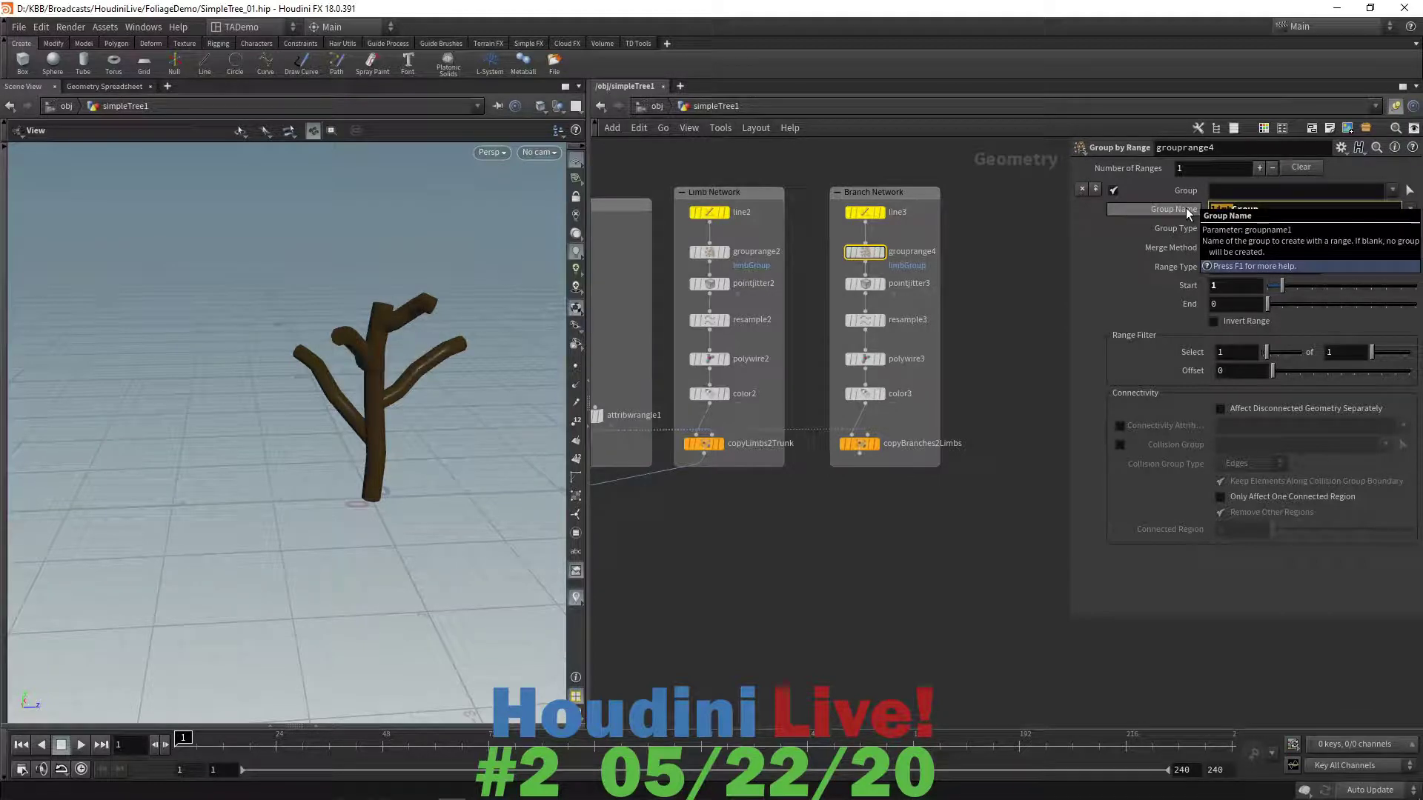
{"action": "type", "text": "branch"}
{"action": "left_click", "coordinate": [991, 329]}
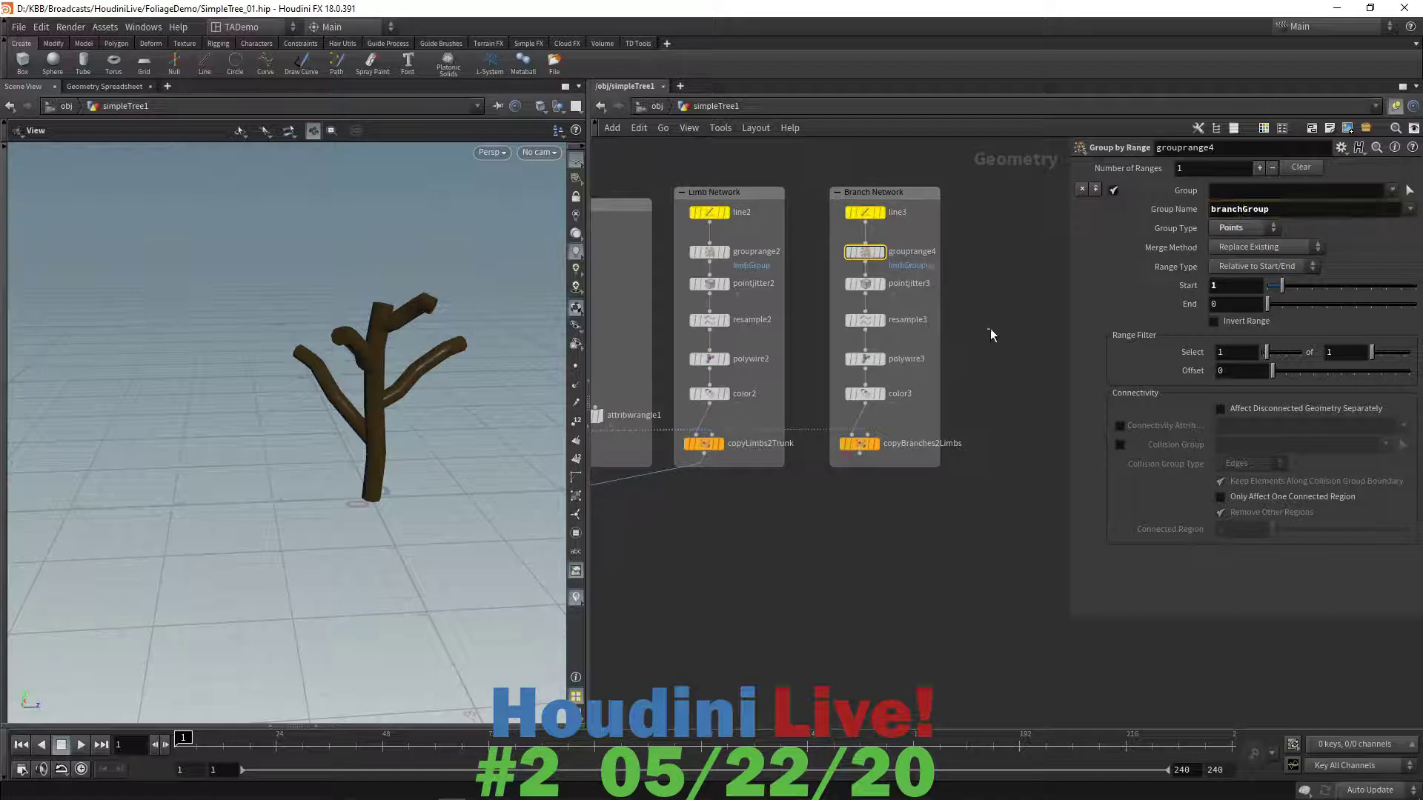
- Show the Scale and Seed expressions of pointjitter3 in the Branch Network
{"action": "left_click", "coordinate": [864, 283]}
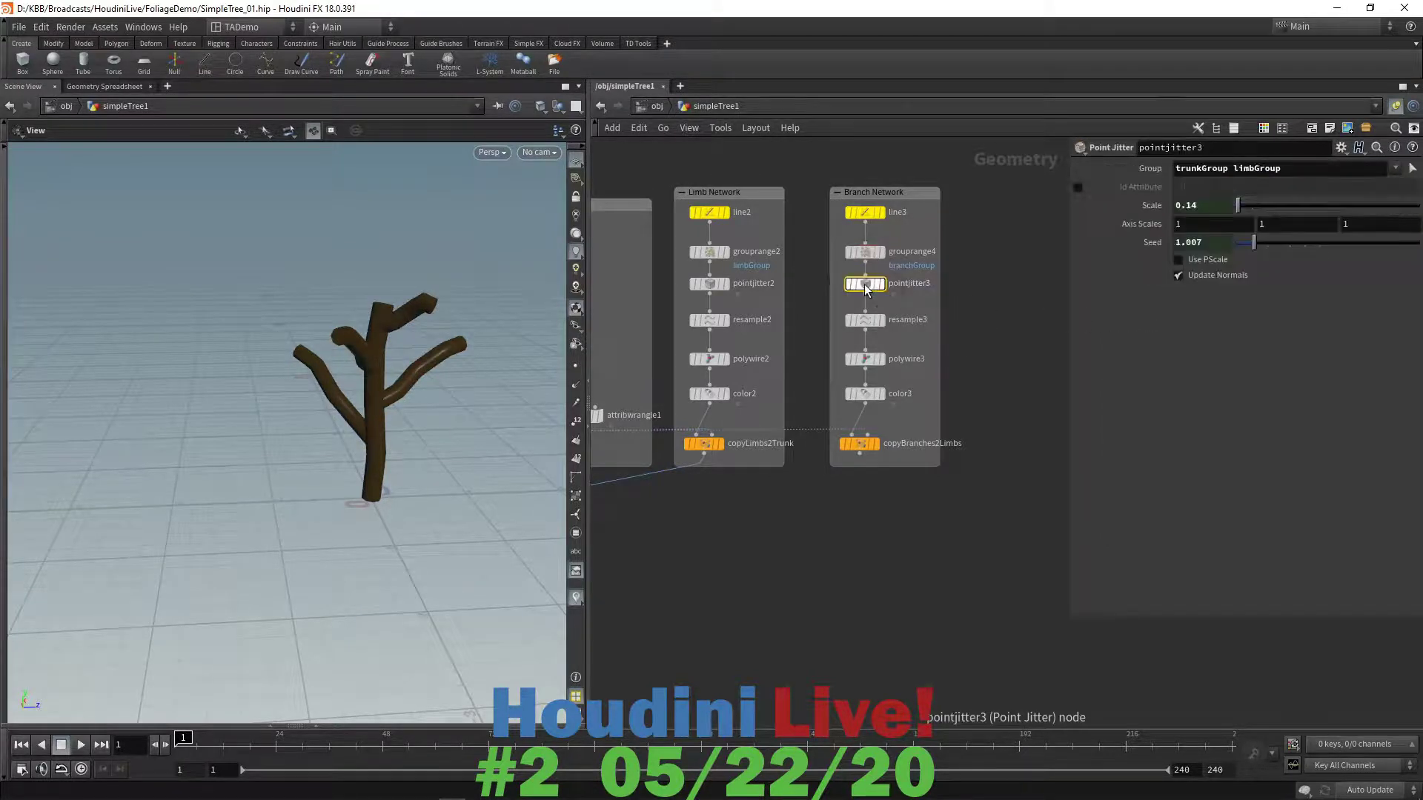
{"action": "left_click", "coordinate": [1143, 208]}
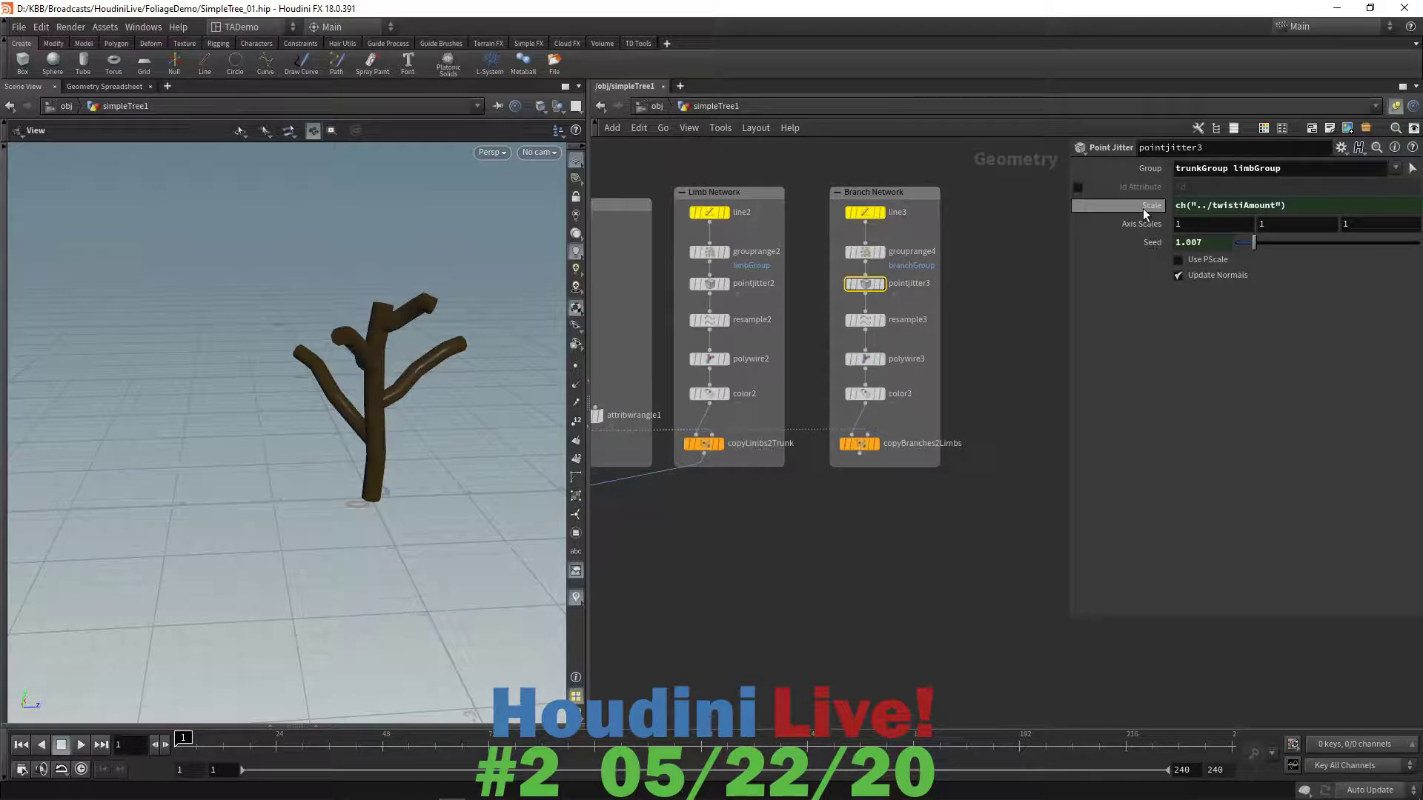
{"action": "left_click", "coordinate": [1151, 248]}
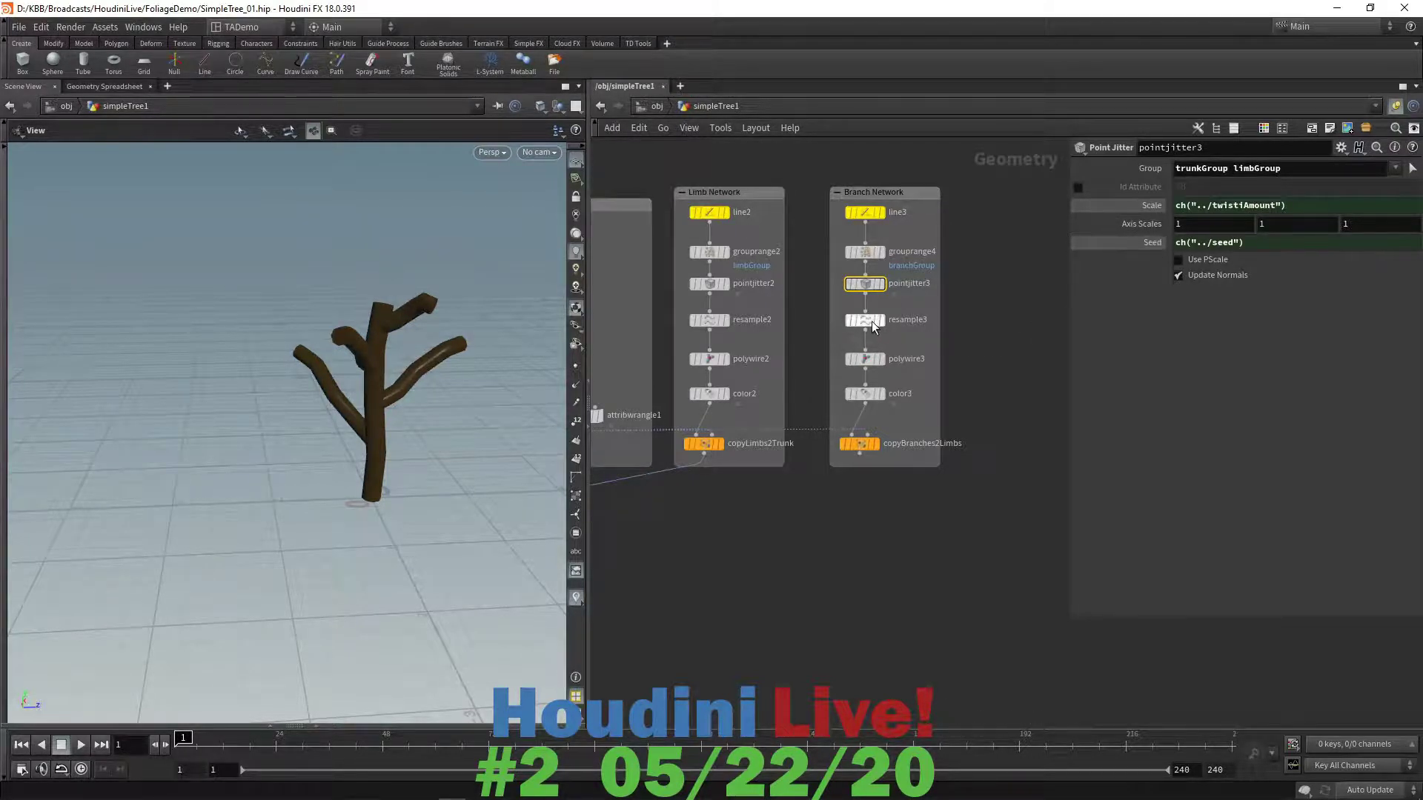
- Change the limbThickness channel reference in polywire3's Wire Radius expression to branchThickness
{"action": "mouse_move", "coordinate": [870, 327]}
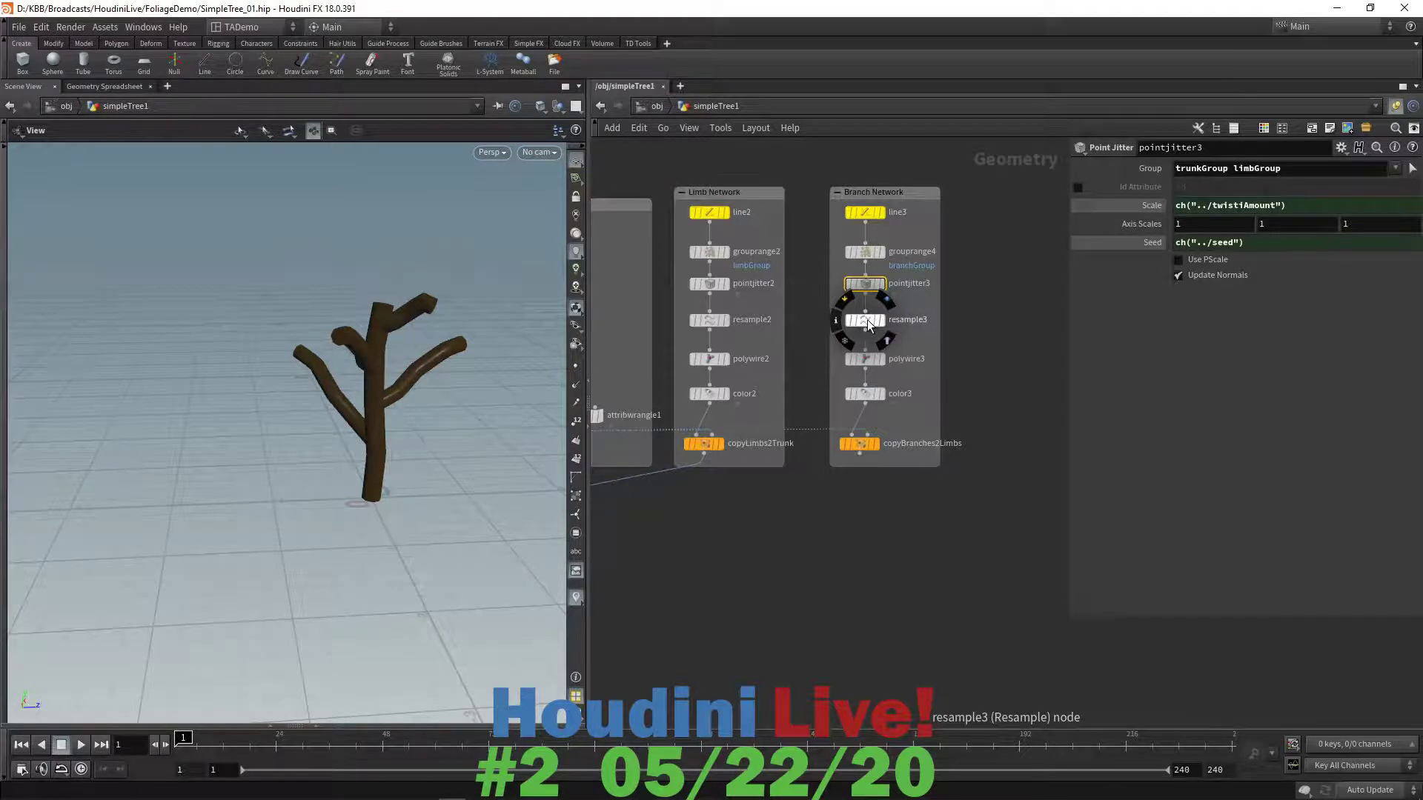
{"action": "left_click", "coordinate": [867, 321]}
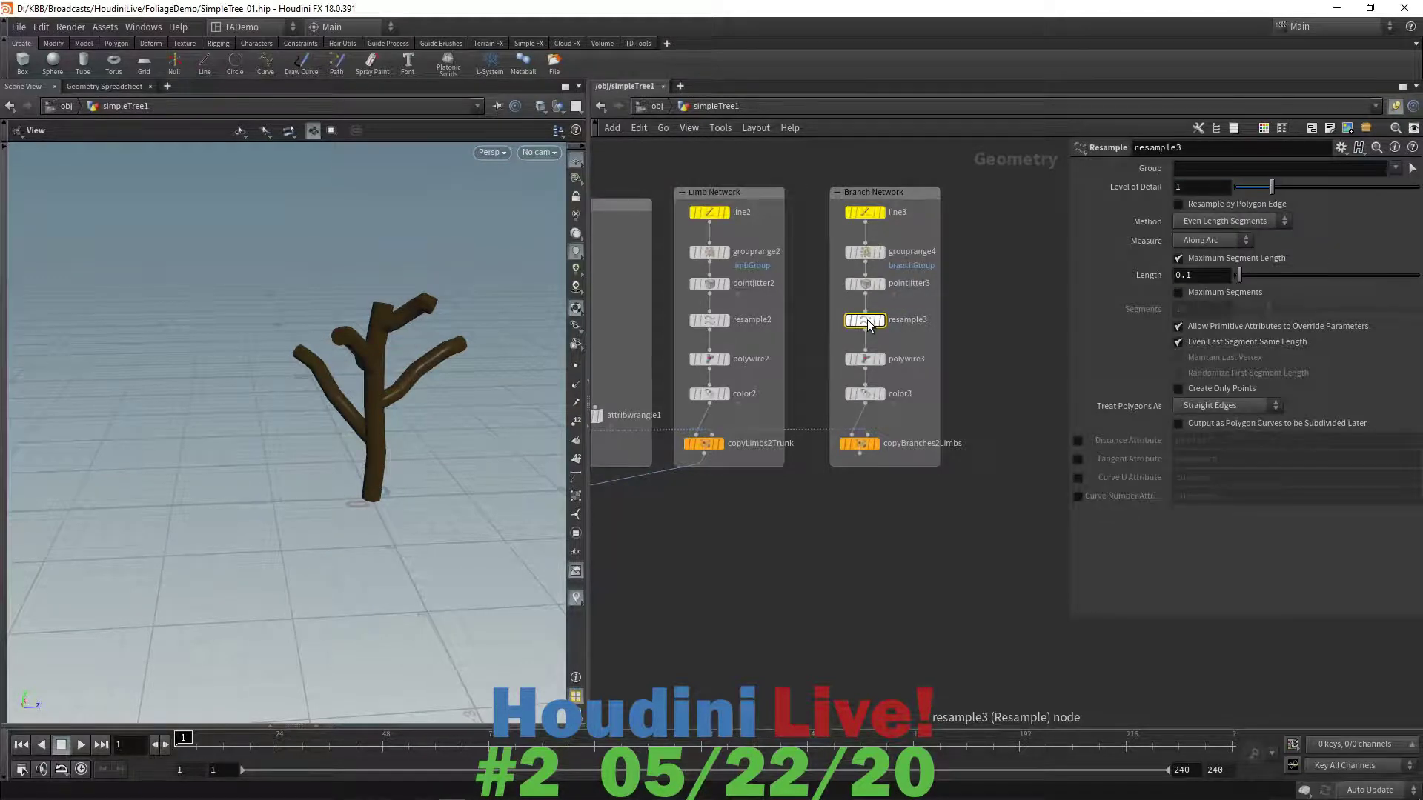
{"action": "left_click", "coordinate": [860, 362]}
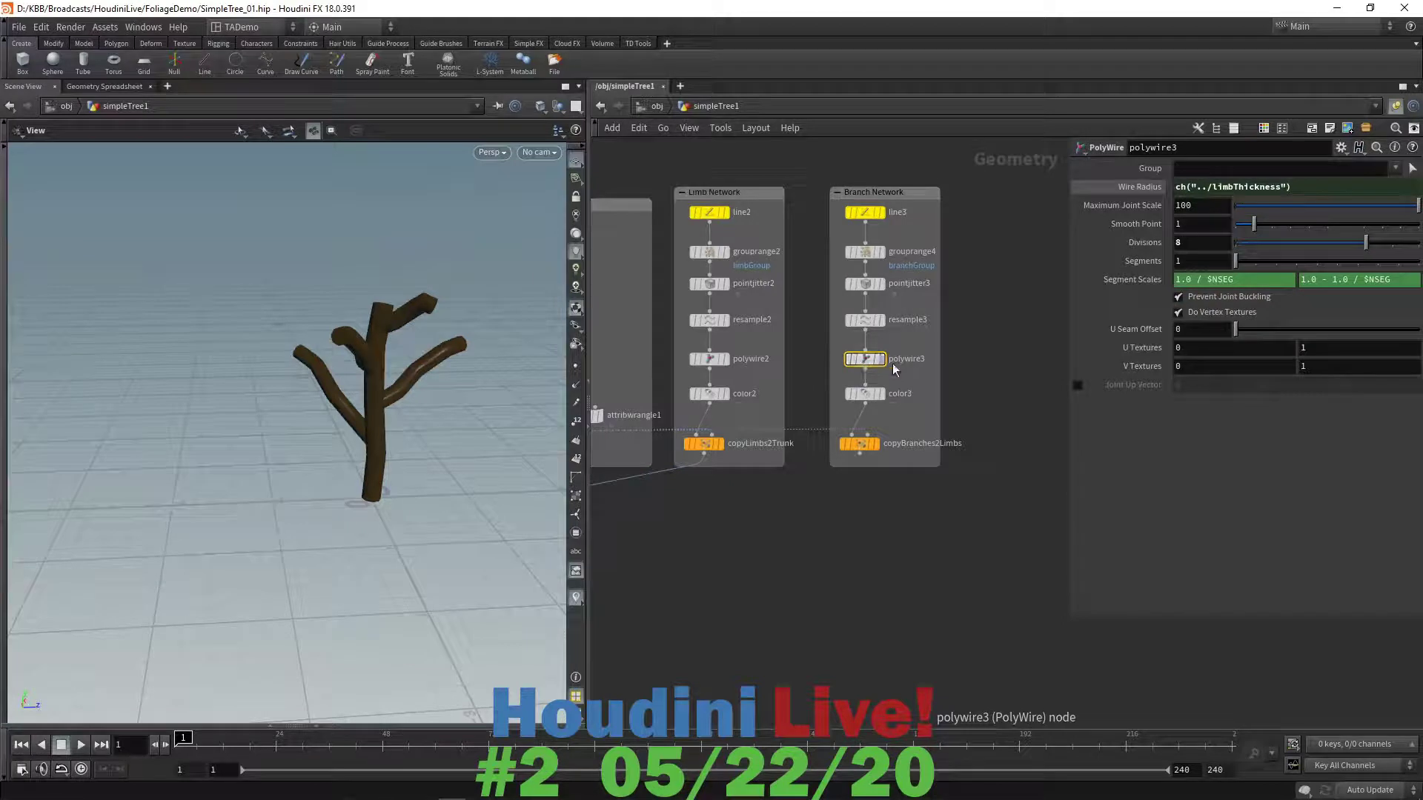
{"action": "left_click", "coordinate": [1235, 187]}
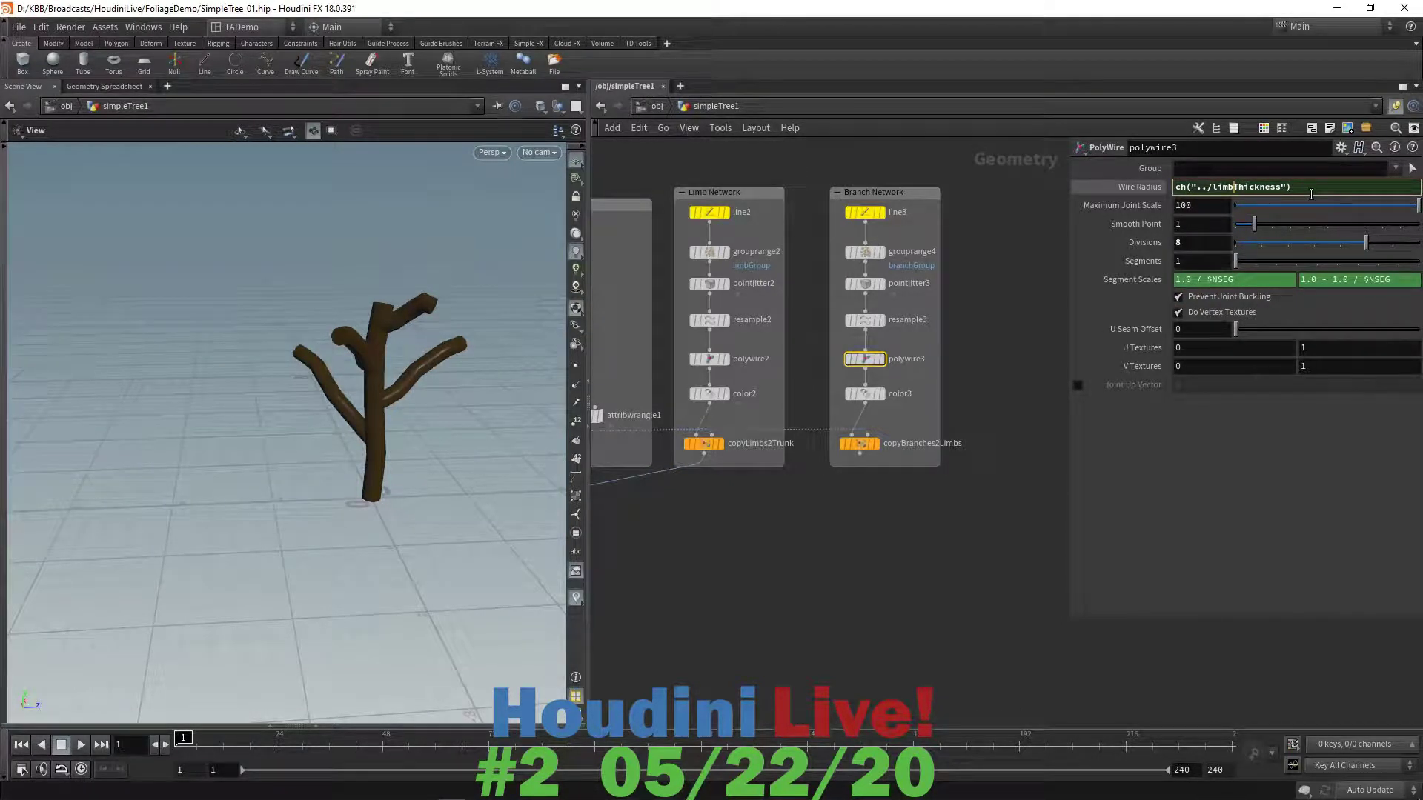
{"action": "key", "text": "BackSpace"}
{"action": "key", "text": "BackSpace"}
{"action": "key", "text": "BackSpace"}
{"action": "key", "text": "BackSpace"}
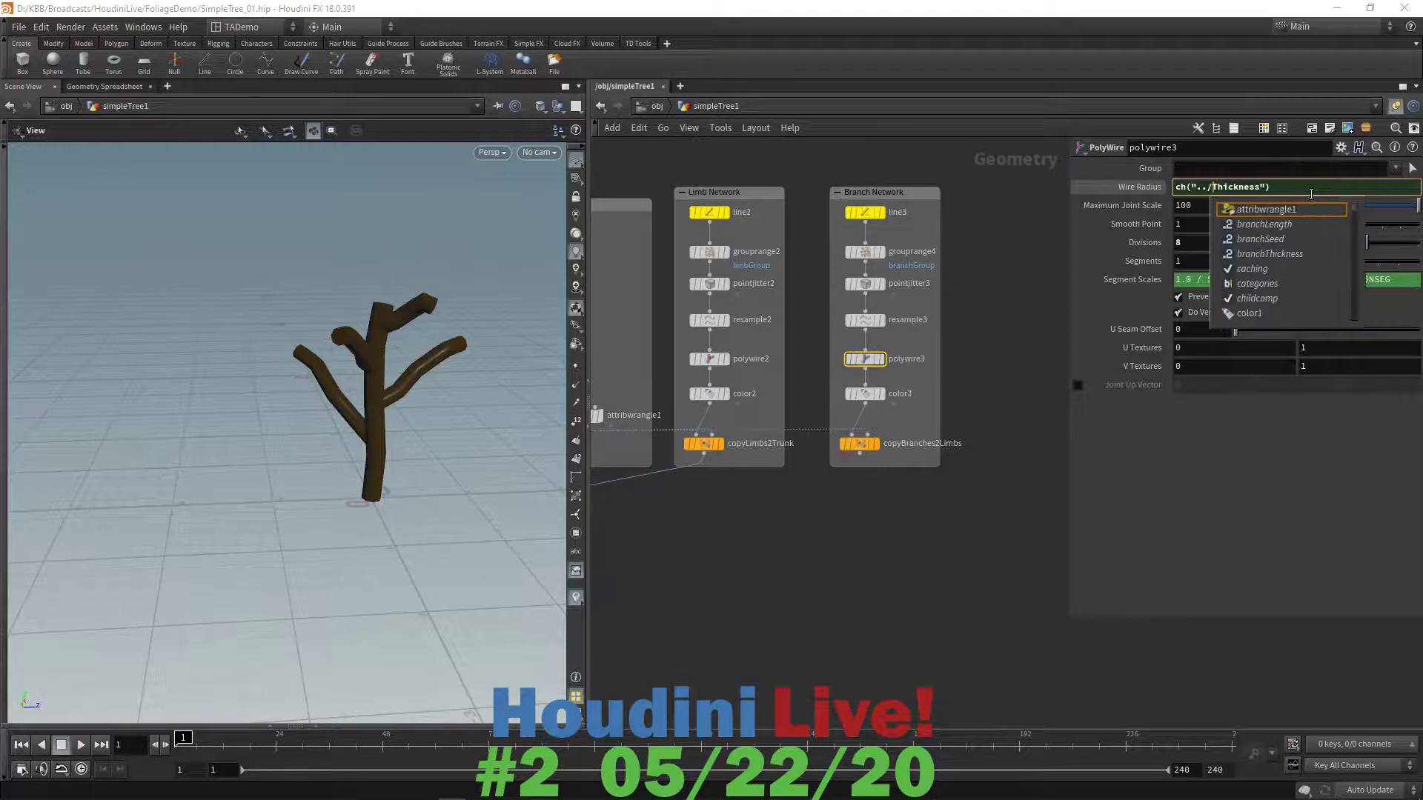
{"action": "type", "text": "branch"}
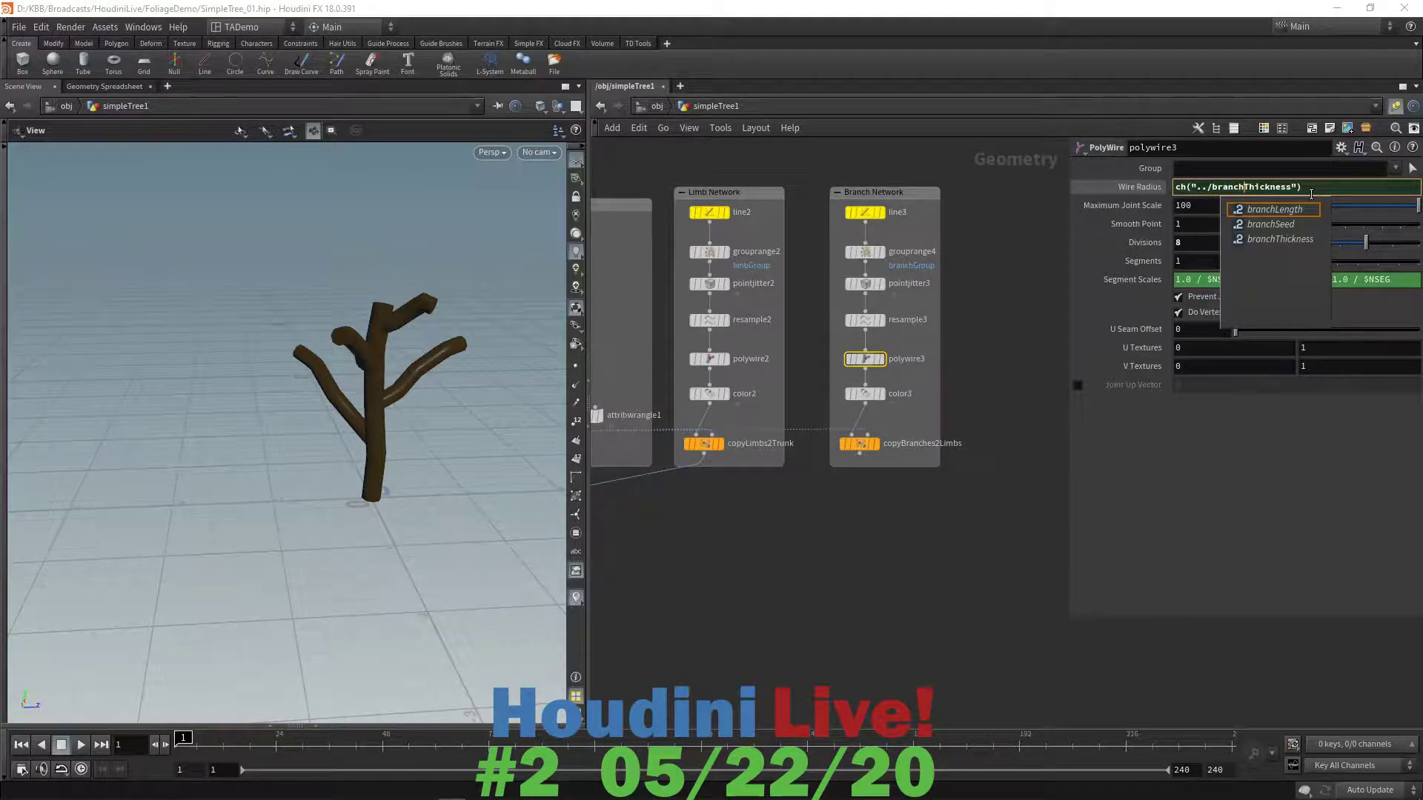
{"action": "key", "text": "Return"}
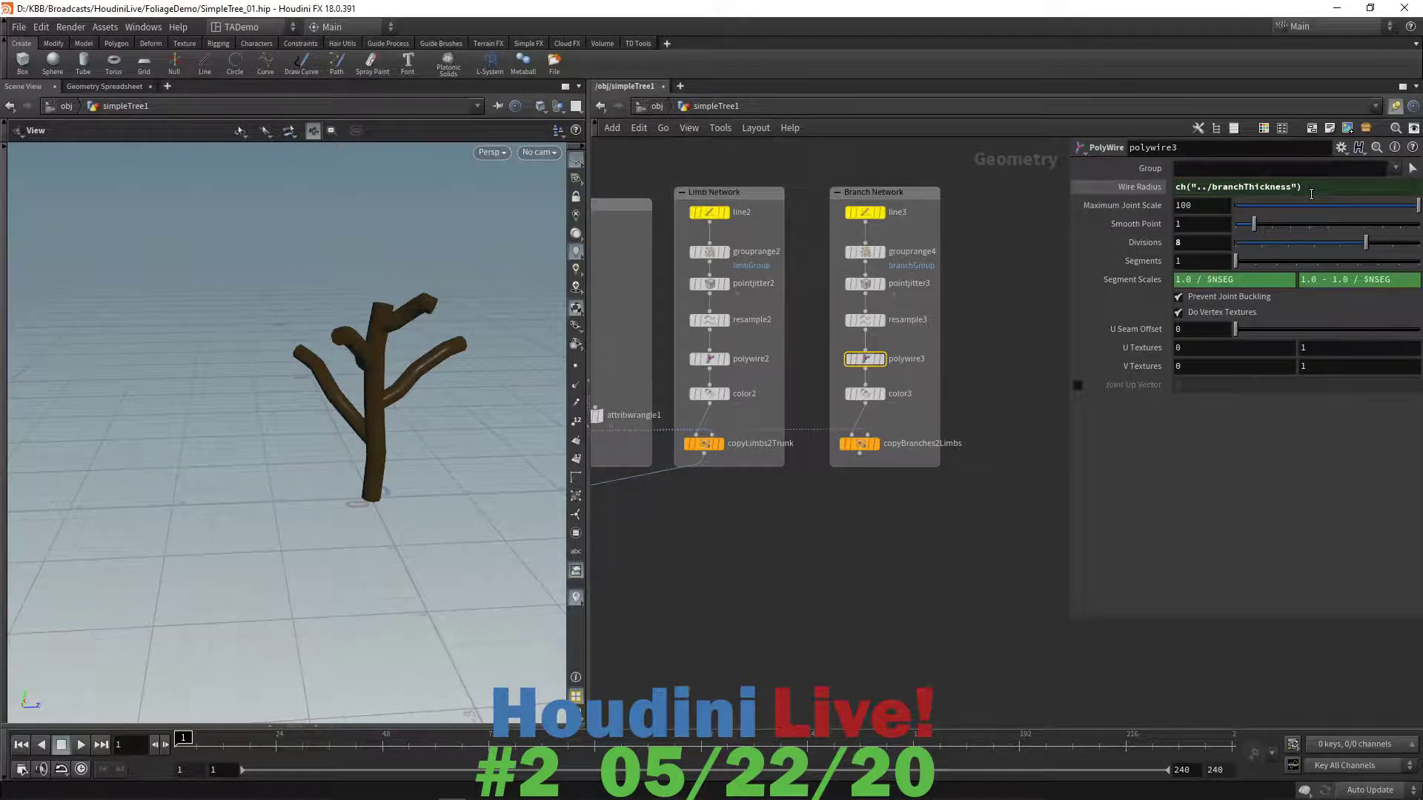
- In copyBranches2Limbs' Y Rotate expression, replace the limbSeed channel reference with branchSeed and accept the expression
{"action": "left_click", "coordinate": [867, 395]}
{"action": "mouse_move", "coordinate": [856, 447]}
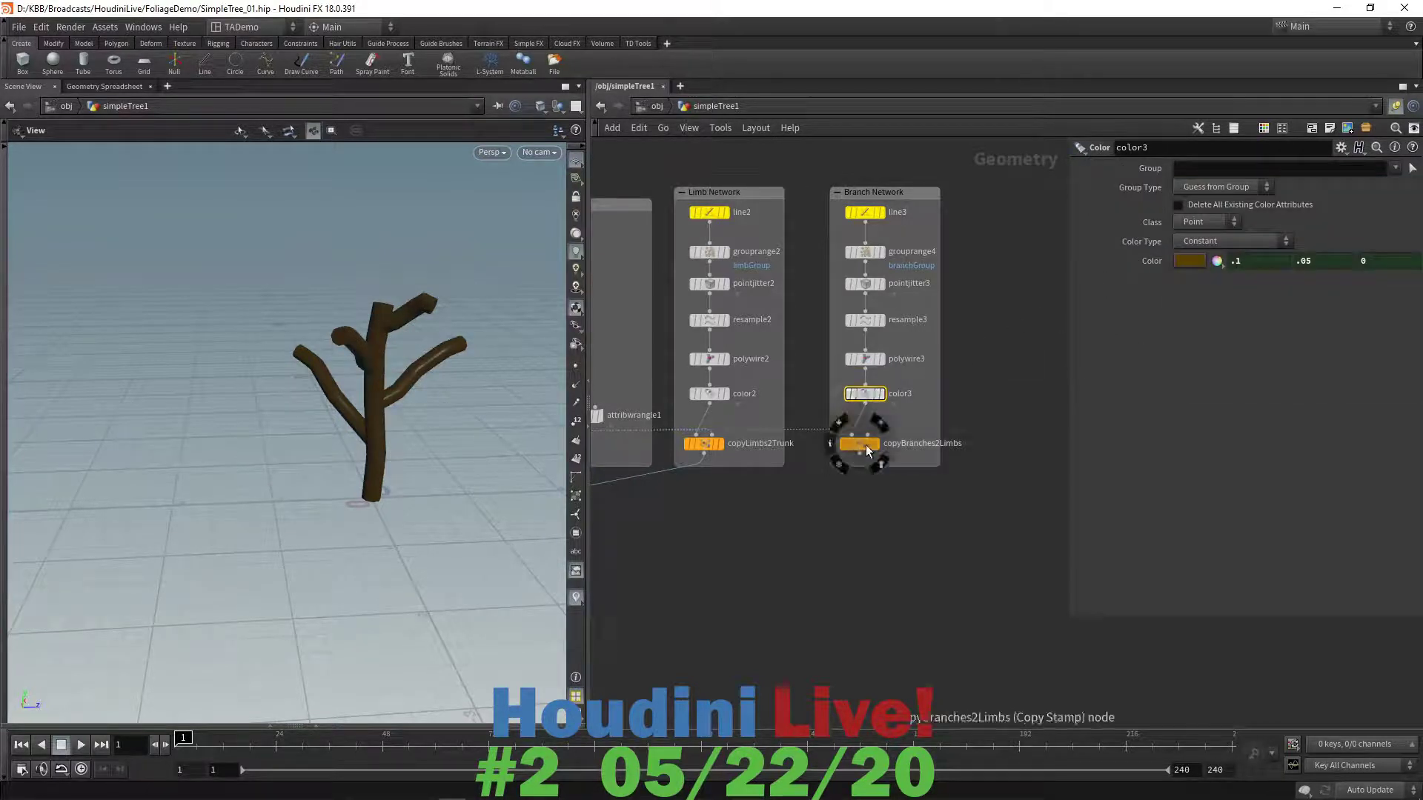
{"action": "left_click", "coordinate": [857, 446]}
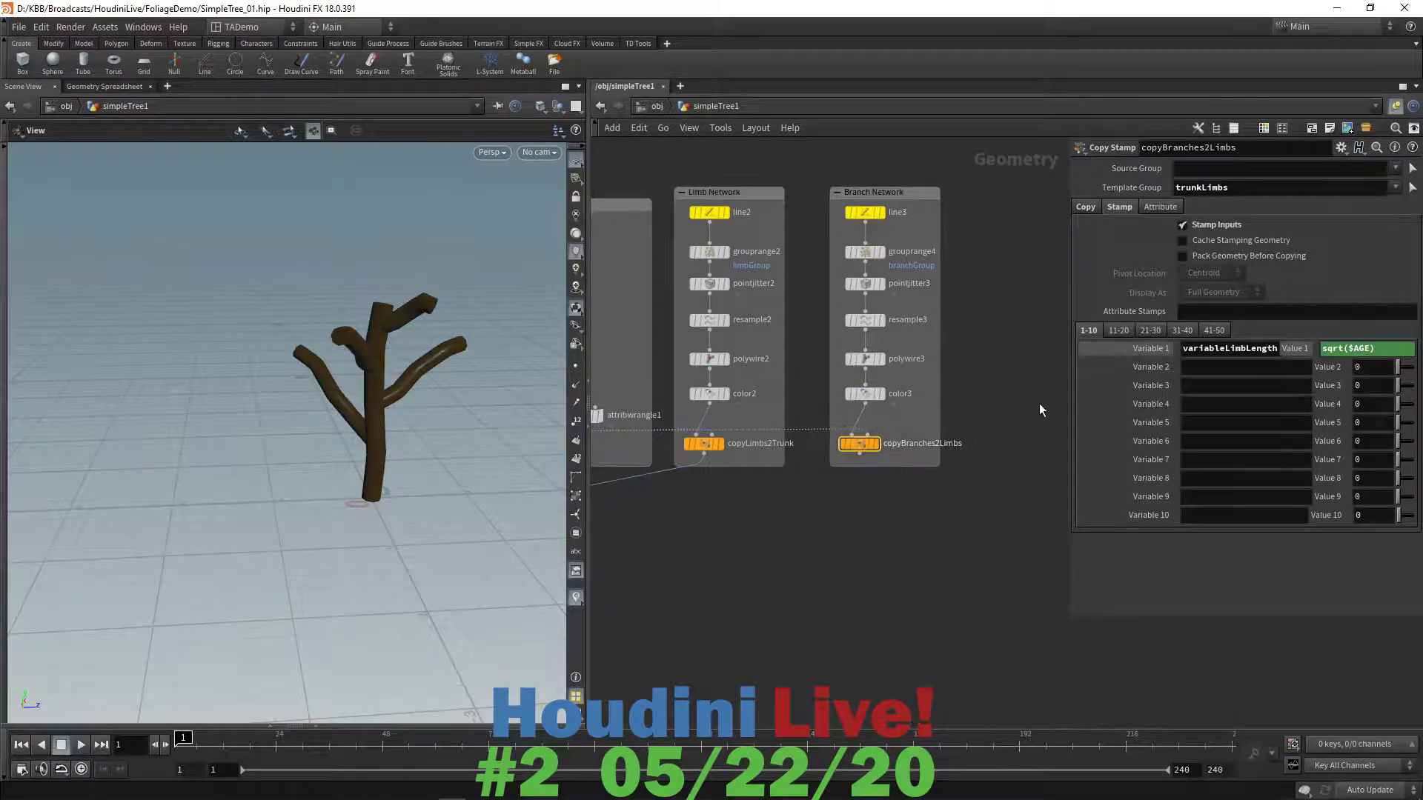
{"action": "left_click", "coordinate": [1091, 208]}
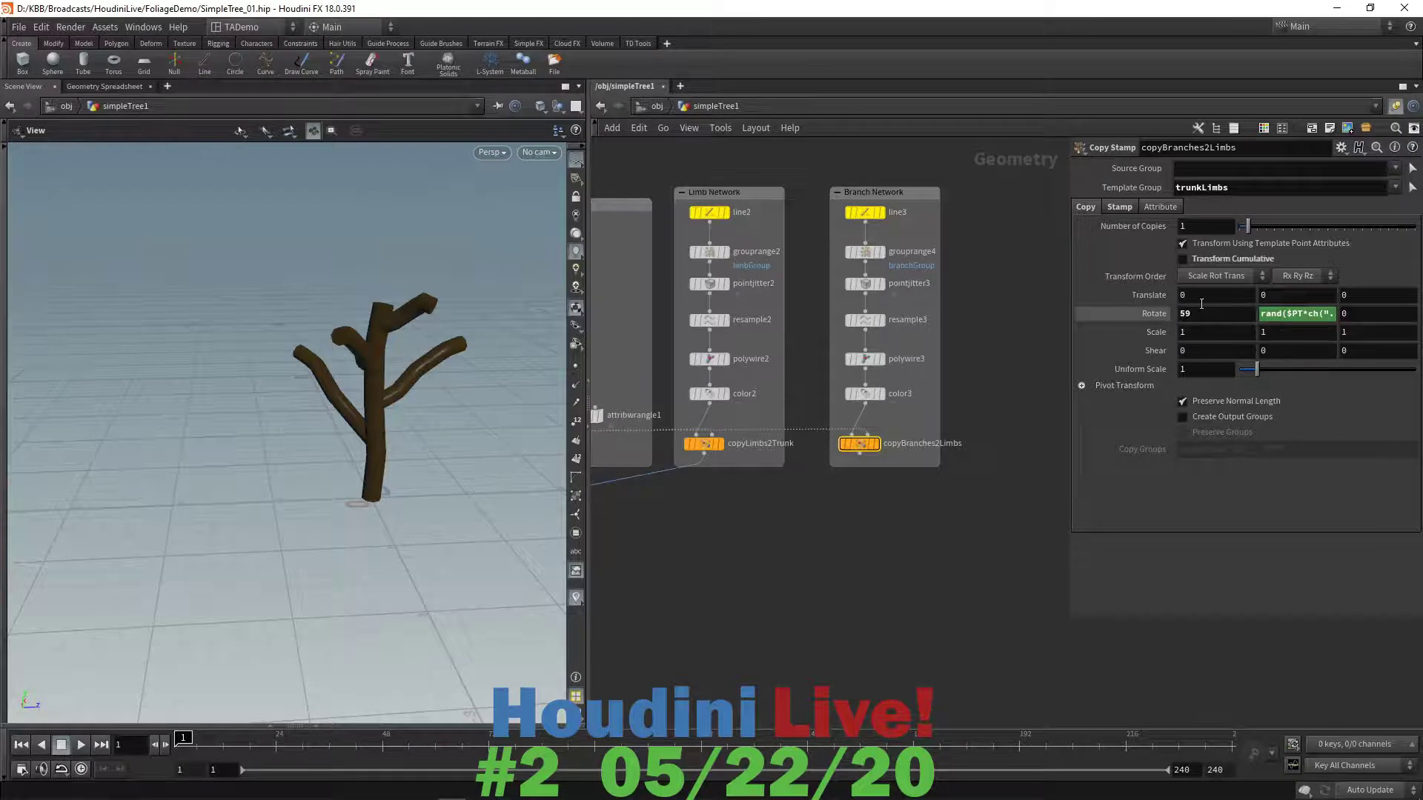
{"action": "left_click", "coordinate": [1301, 314]}
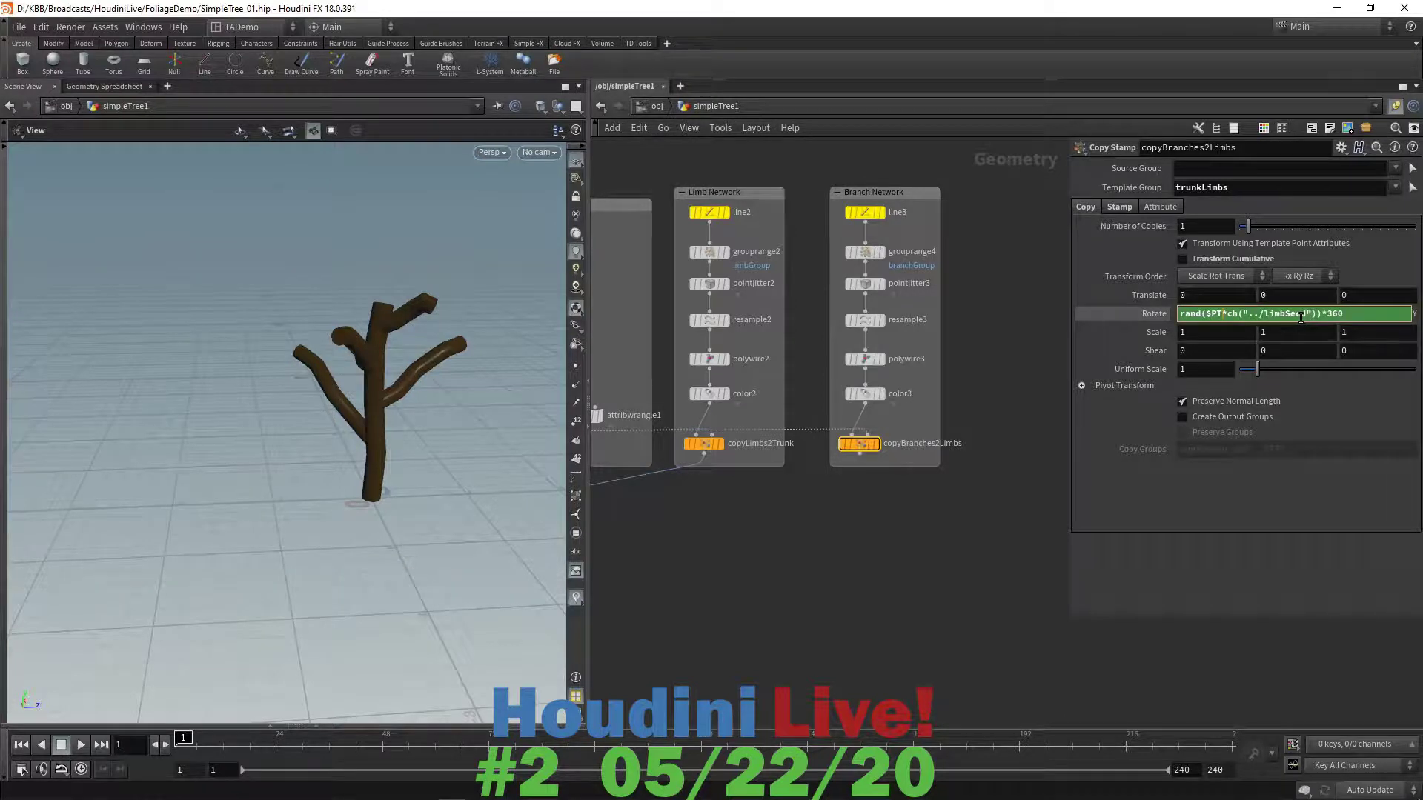
{"action": "key", "text": "alt+e"}
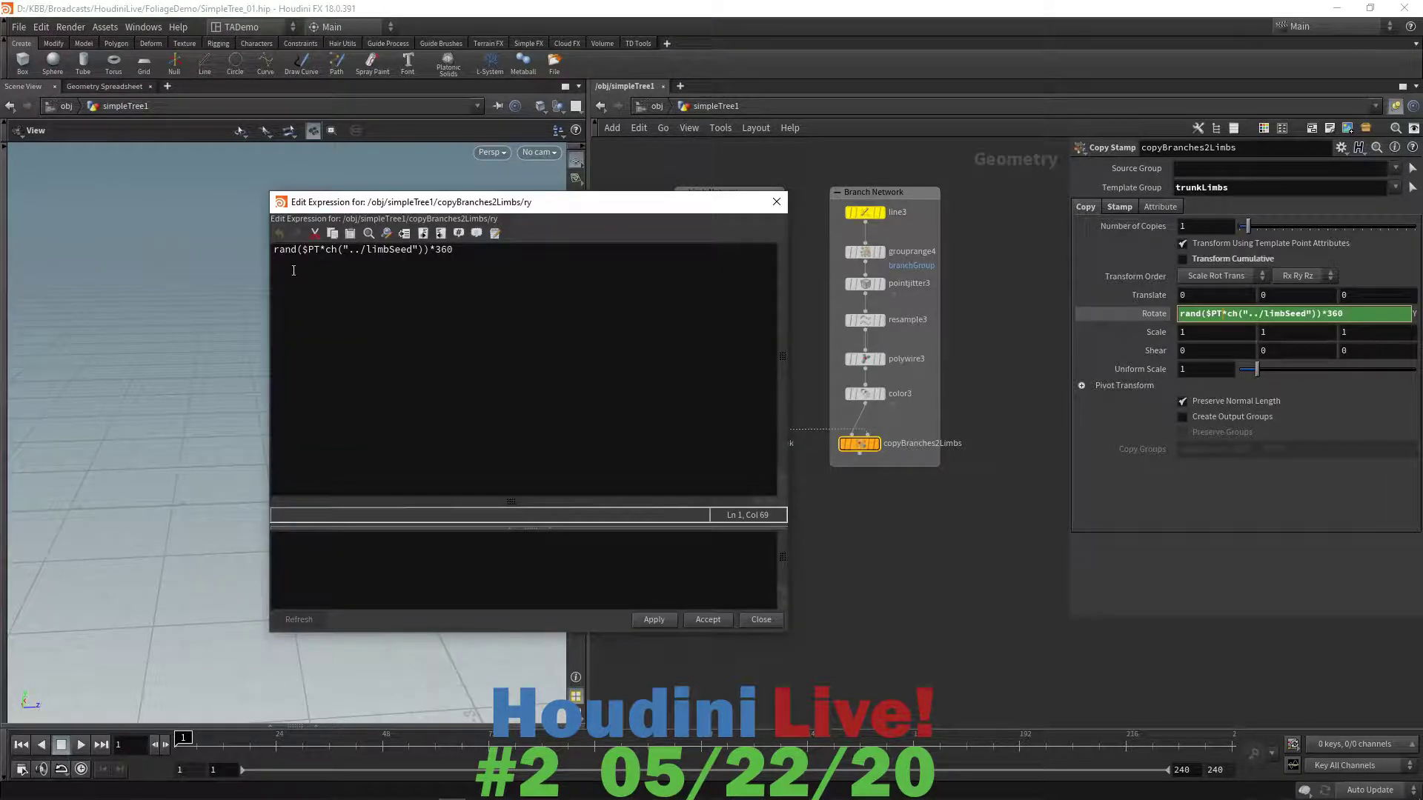
{"action": "left_click", "coordinate": [392, 251]}
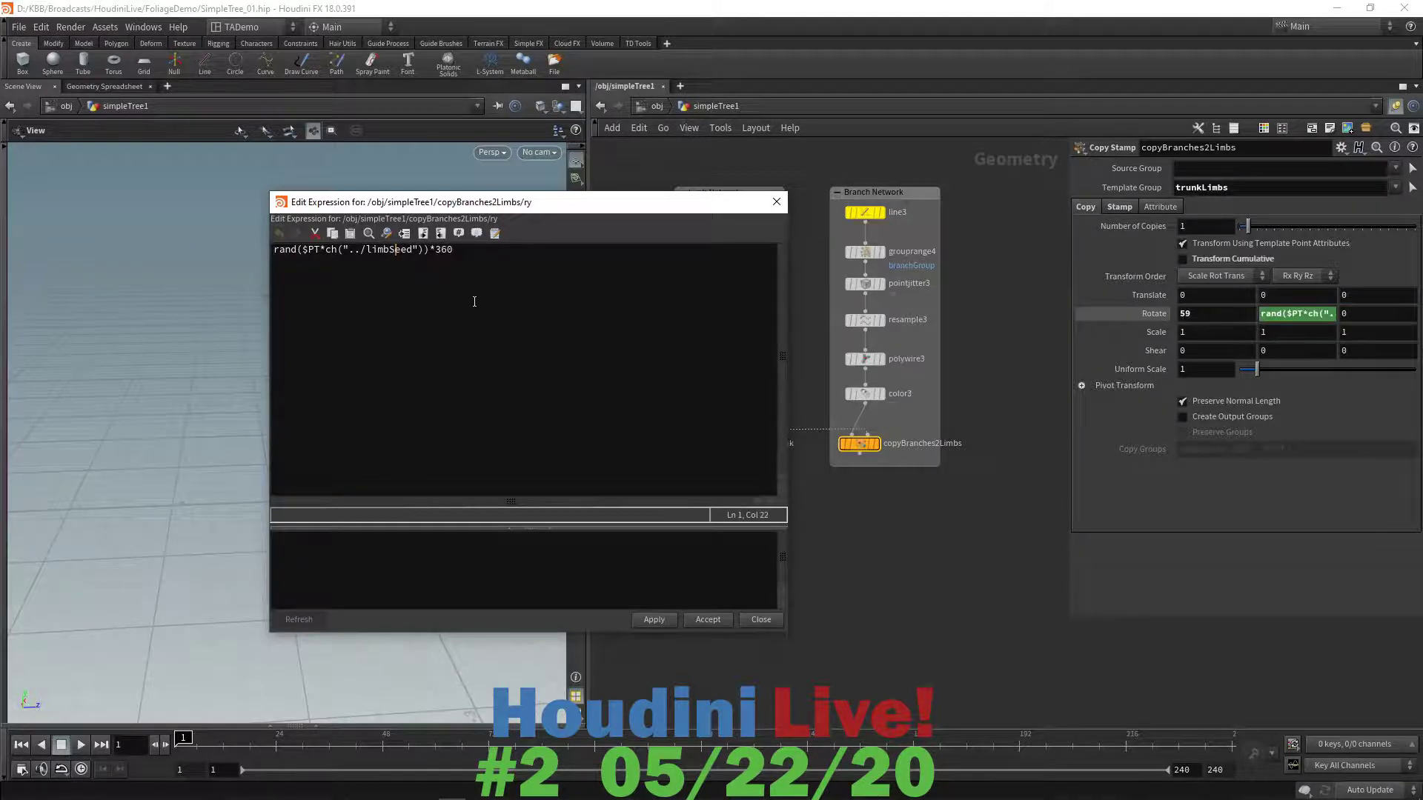
{"action": "key", "text": "Left"}
{"action": "key", "text": "BackSpace"}
{"action": "key", "text": "BackSpace"}
{"action": "key", "text": "BackSpace"}
{"action": "key", "text": "BackSpace"}
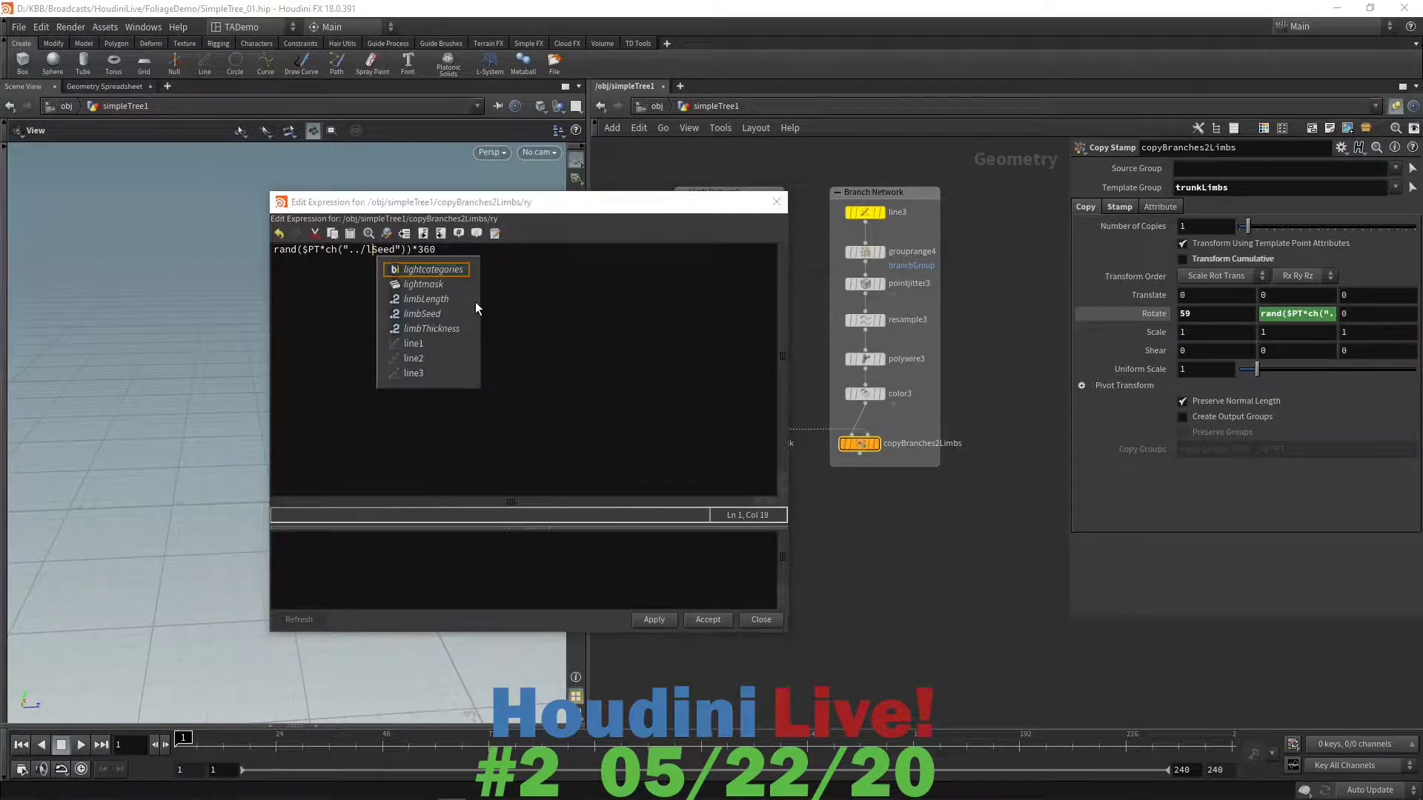
{"action": "type", "text": "branch"}
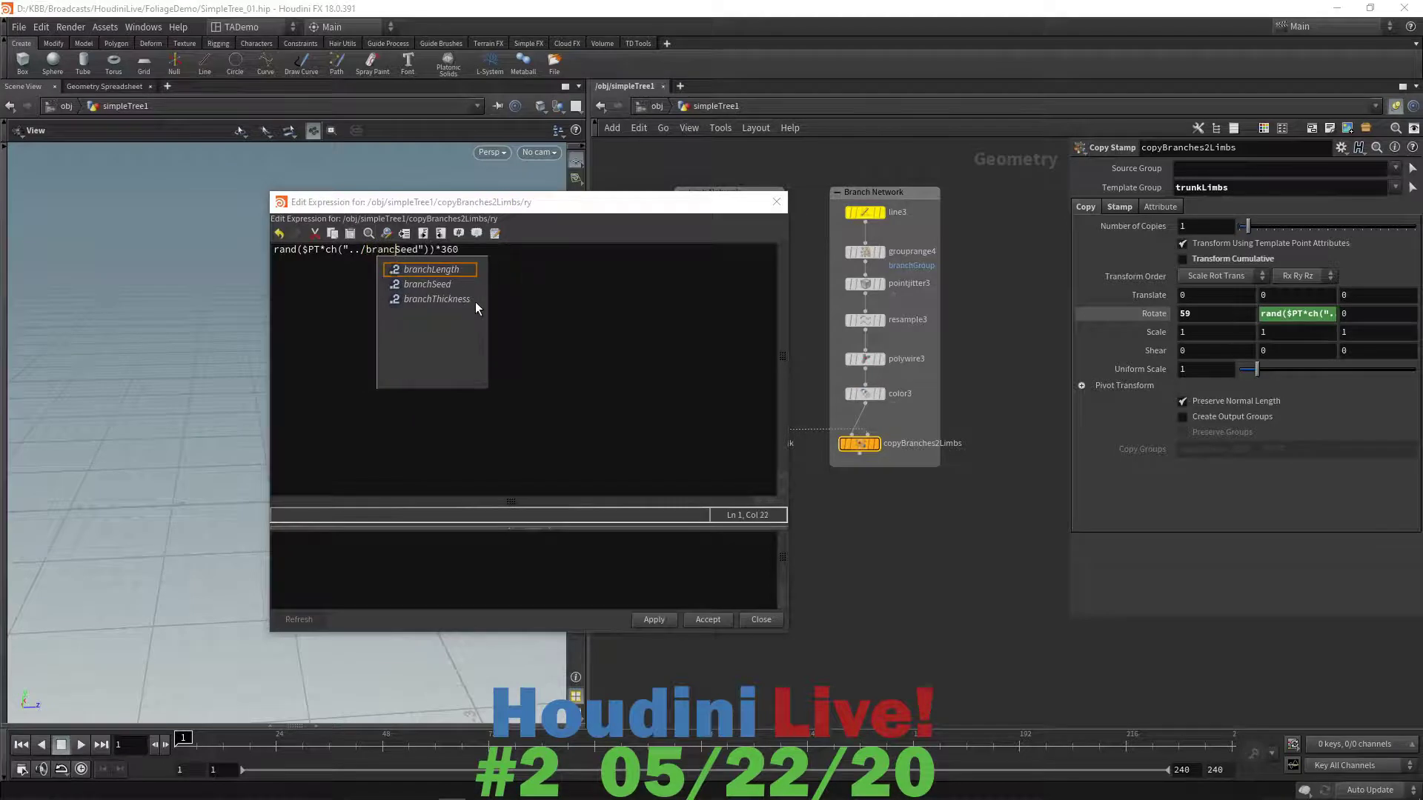
{"action": "key", "text": "End"}
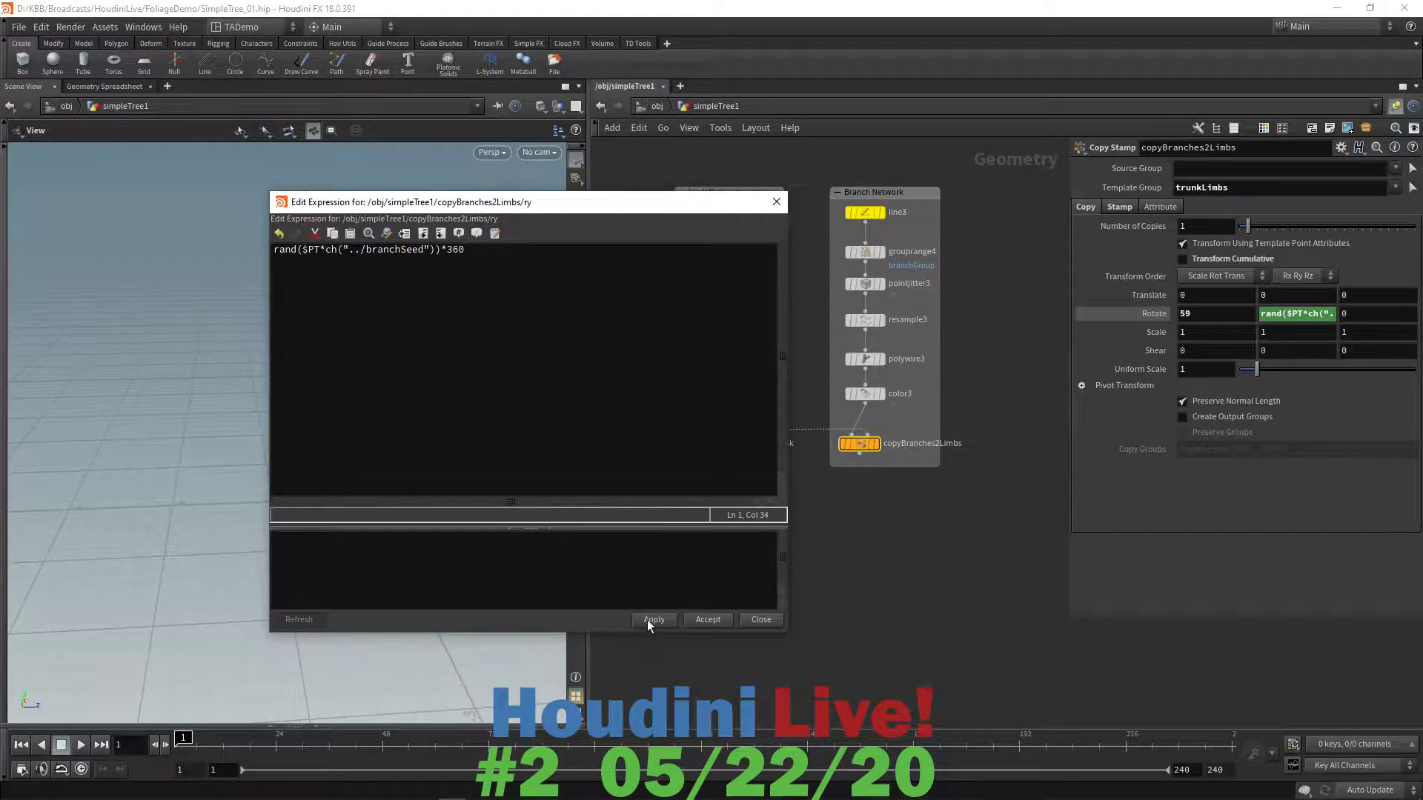
{"action": "left_click", "coordinate": [708, 620]}
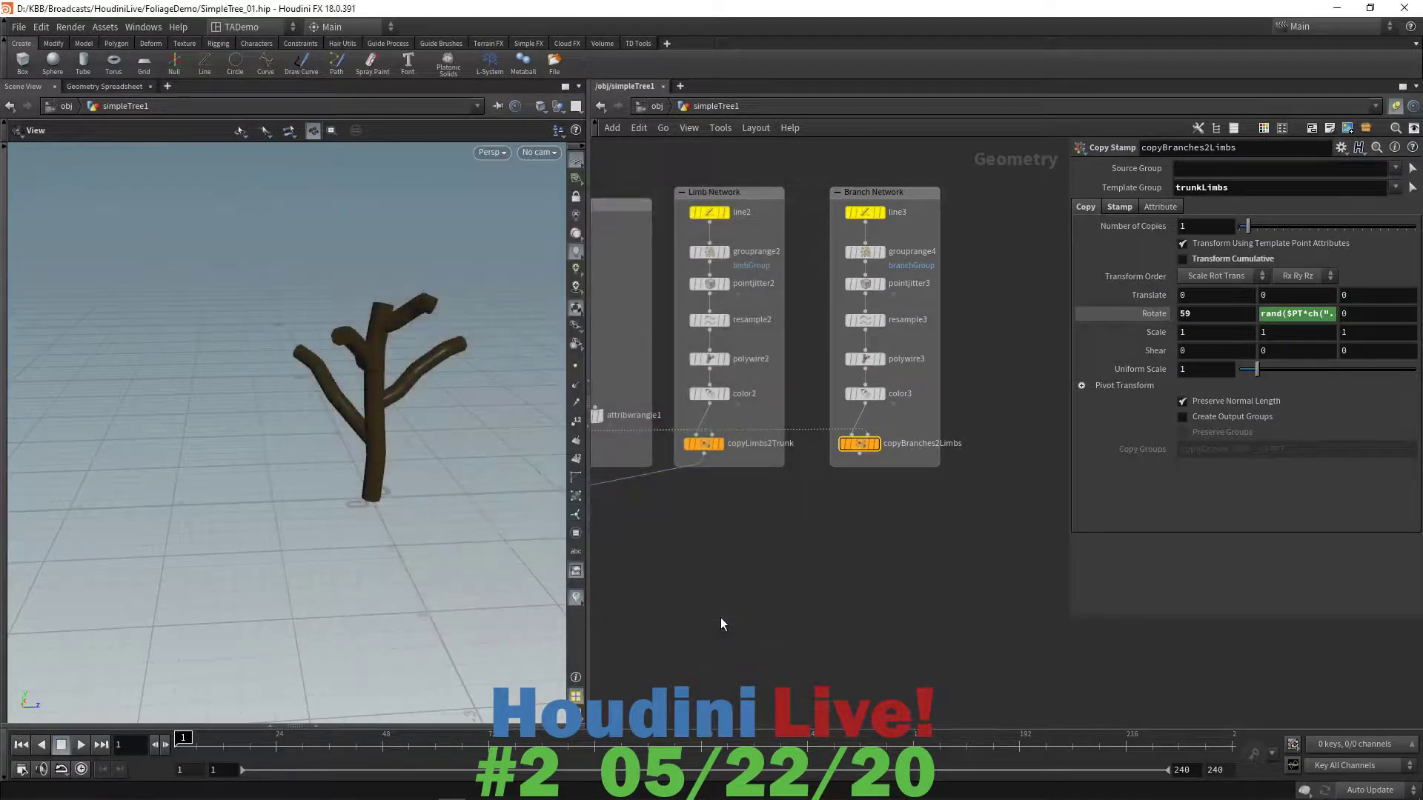
- Rename the first stamp variable of copyBranches2Limbs to variableBranchLength
{"action": "left_click", "coordinate": [1118, 206]}
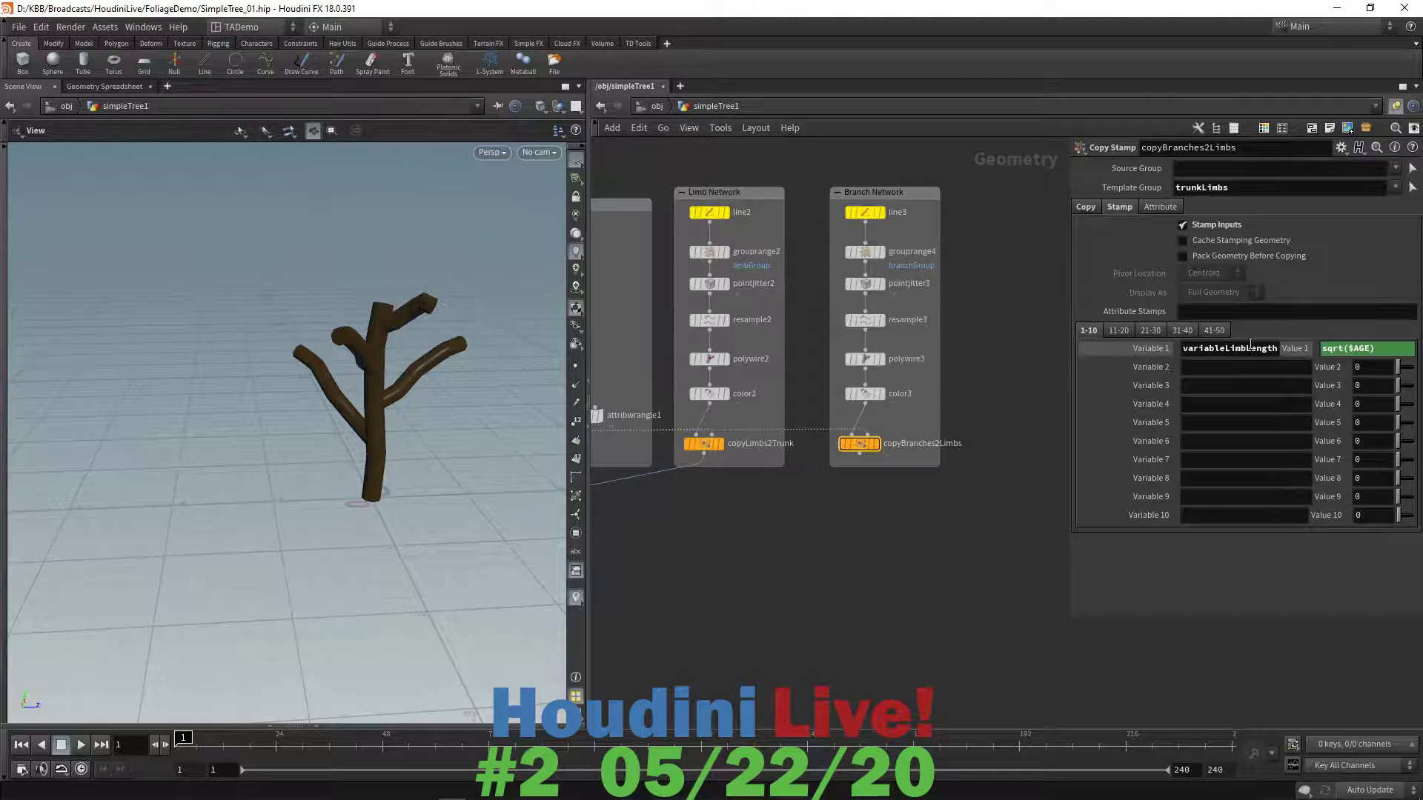
{"action": "left_click", "coordinate": [1247, 350]}
{"action": "key", "text": "BackSpace"}
{"action": "key", "text": "BackSpace"}
{"action": "key", "text": "BackSpace"}
{"action": "key", "text": "BackSpace"}
{"action": "type", "text": "Branch"}
{"action": "key", "text": "Return"}
- Extend the Limb Network box downward and move polywire2, color2 and copyLimbs2Trunk lower to make room below resample2
{"action": "middle_click_drag", "start_coordinate": [800, 571], "coordinate": [922, 541]}
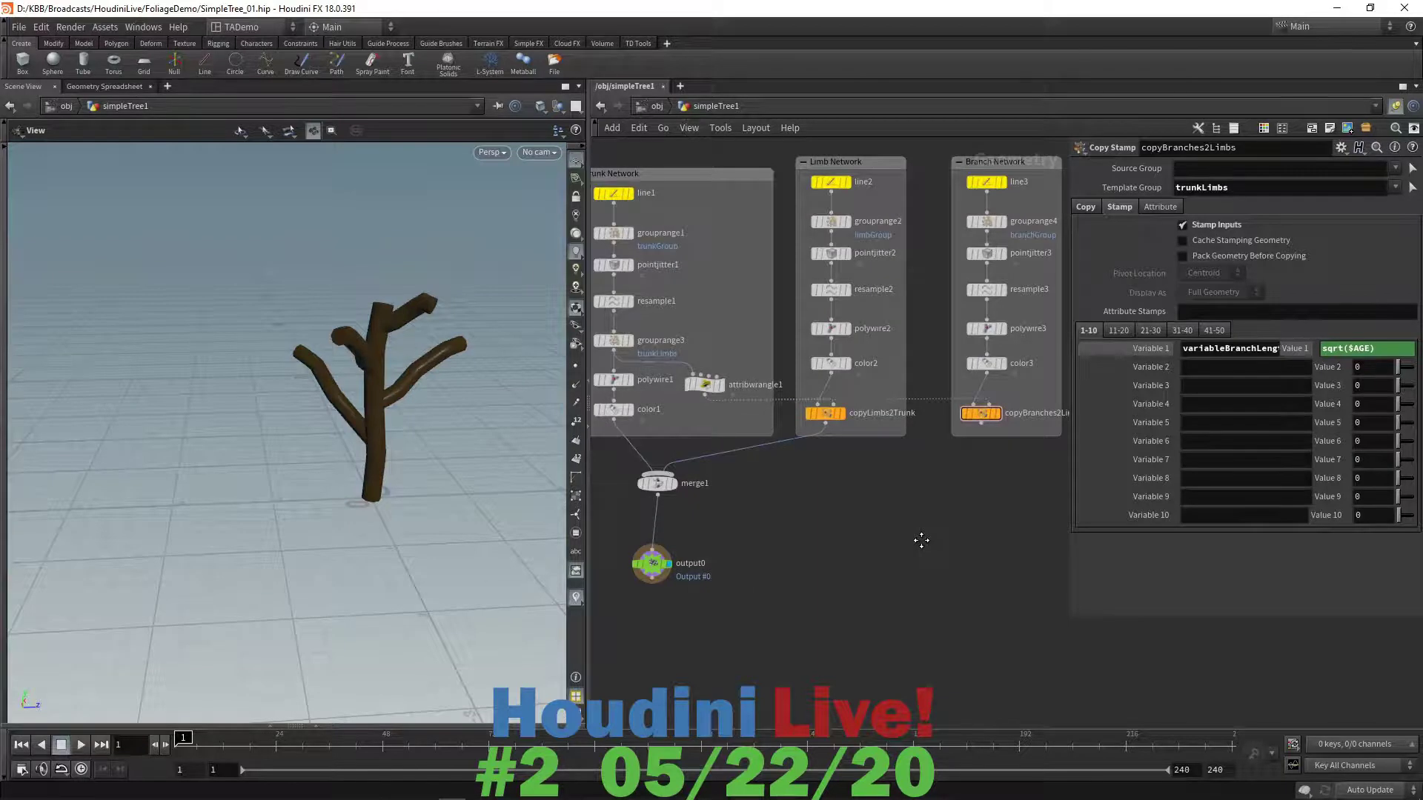
{"action": "scroll", "coordinate": [921, 539], "scroll_direction": "down", "scroll_amount": 3}
{"action": "scroll", "coordinate": [917, 540], "scroll_direction": "up", "scroll_amount": 3}
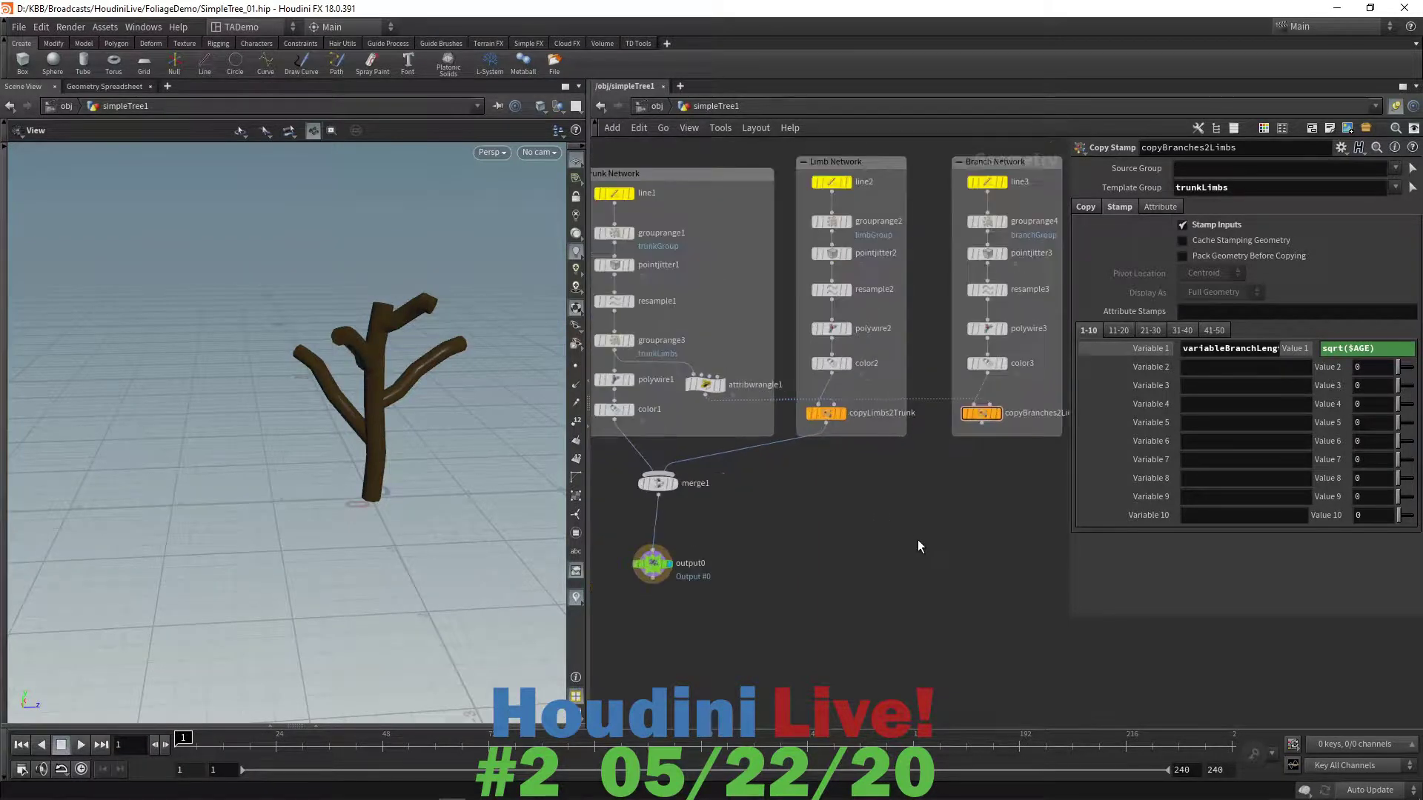
{"action": "scroll", "coordinate": [918, 540], "scroll_direction": "down", "scroll_amount": 1}
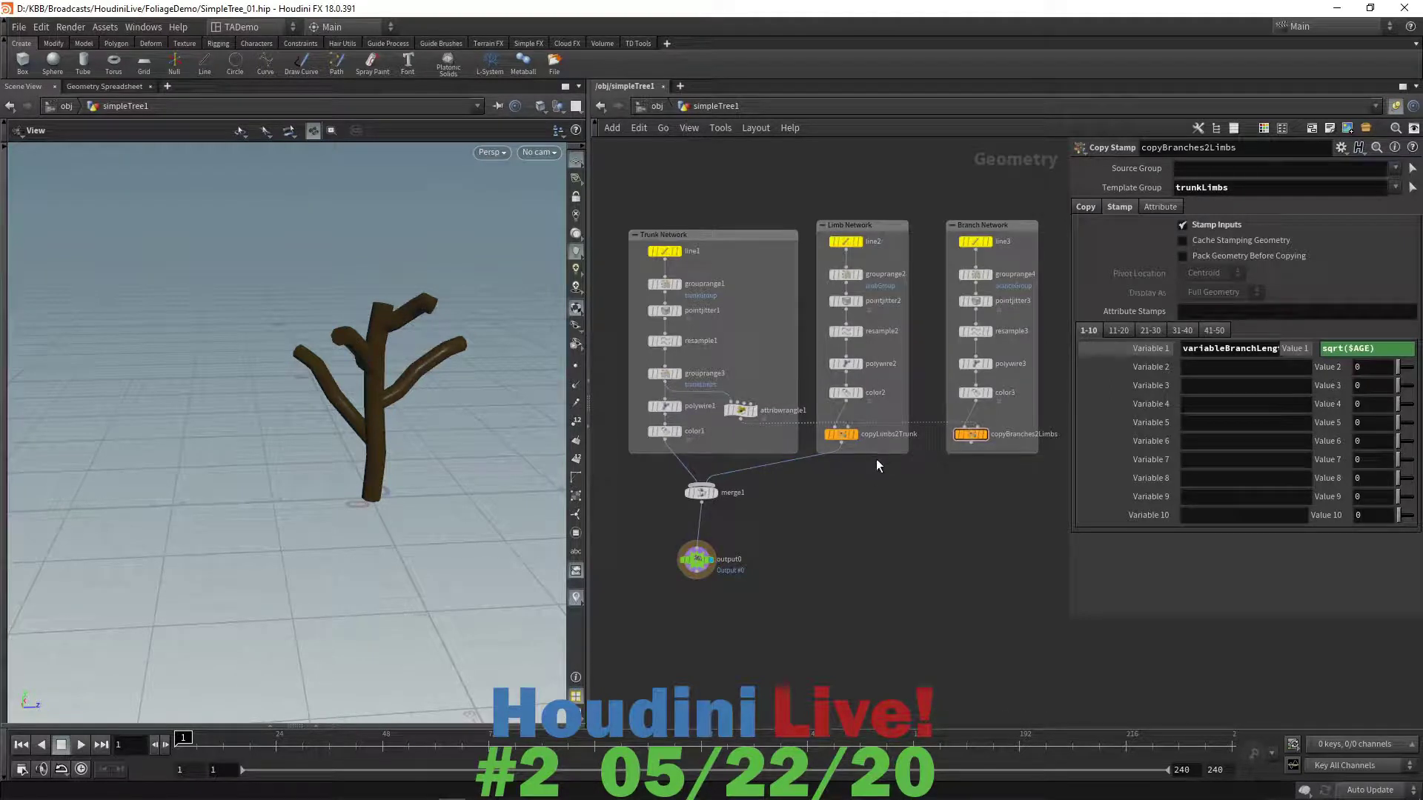
{"action": "left_click_drag", "start_coordinate": [869, 453], "coordinate": [858, 508]}
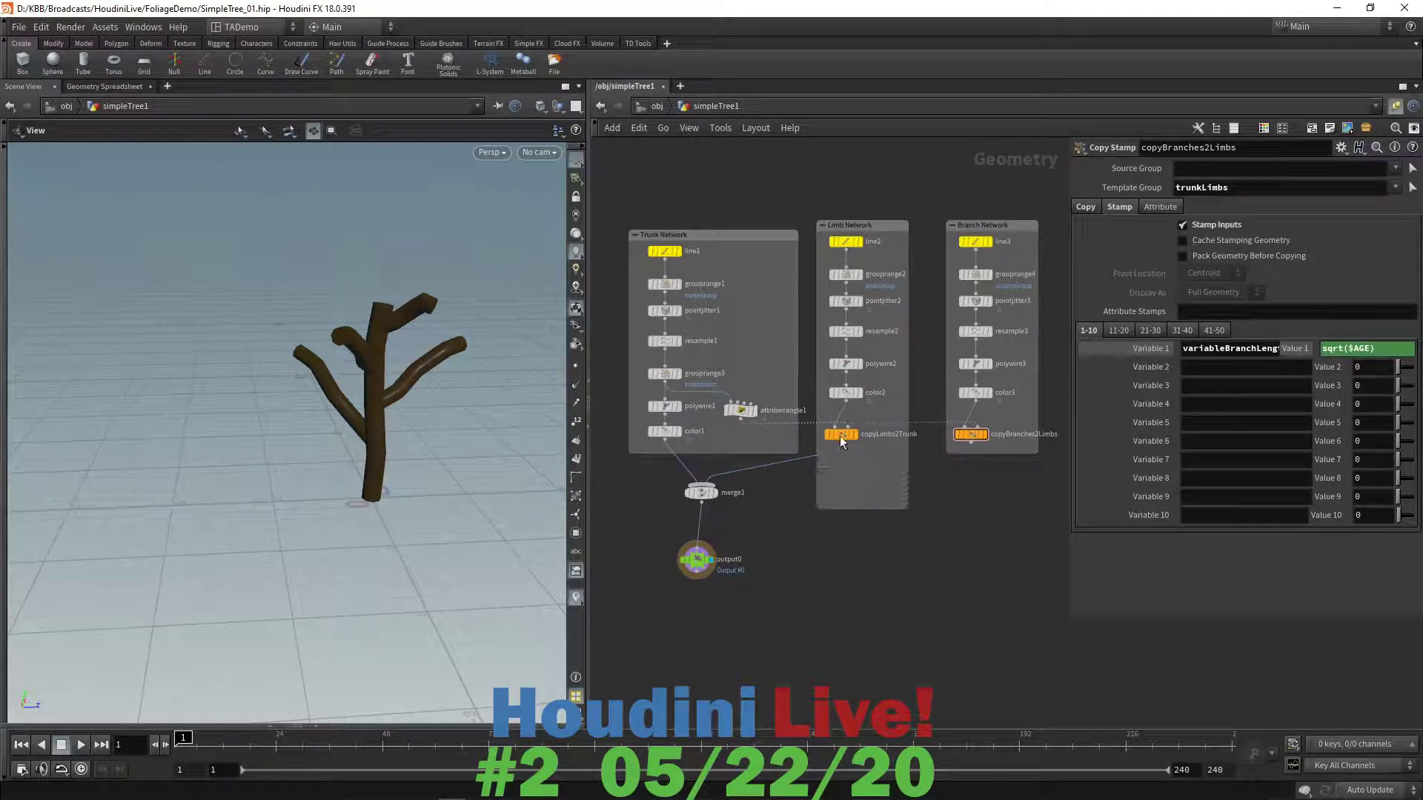
{"action": "left_click_drag", "start_coordinate": [819, 352], "coordinate": [822, 352]}
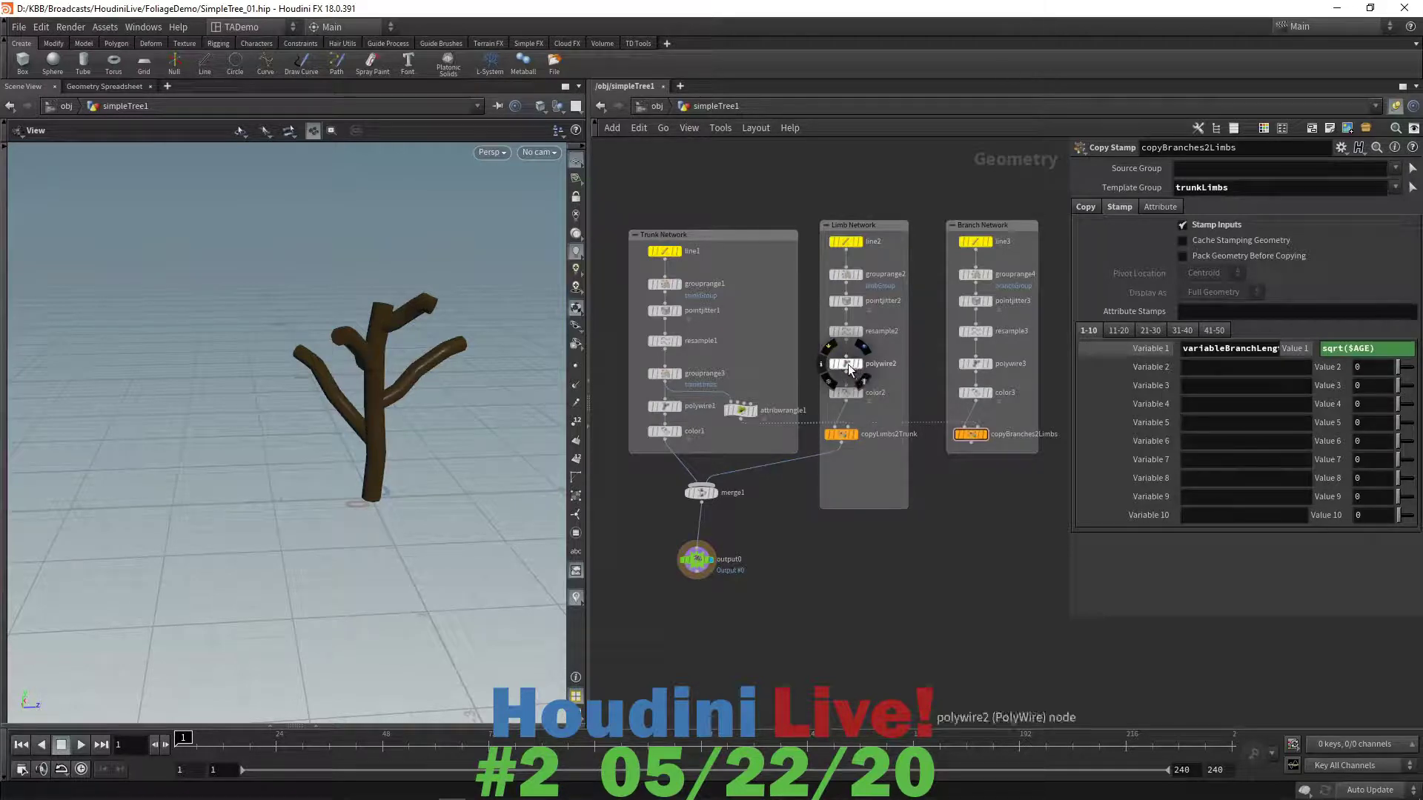
{"action": "left_click_drag", "start_coordinate": [892, 343], "coordinate": [854, 487]}
{"action": "left_click", "coordinate": [850, 482]}
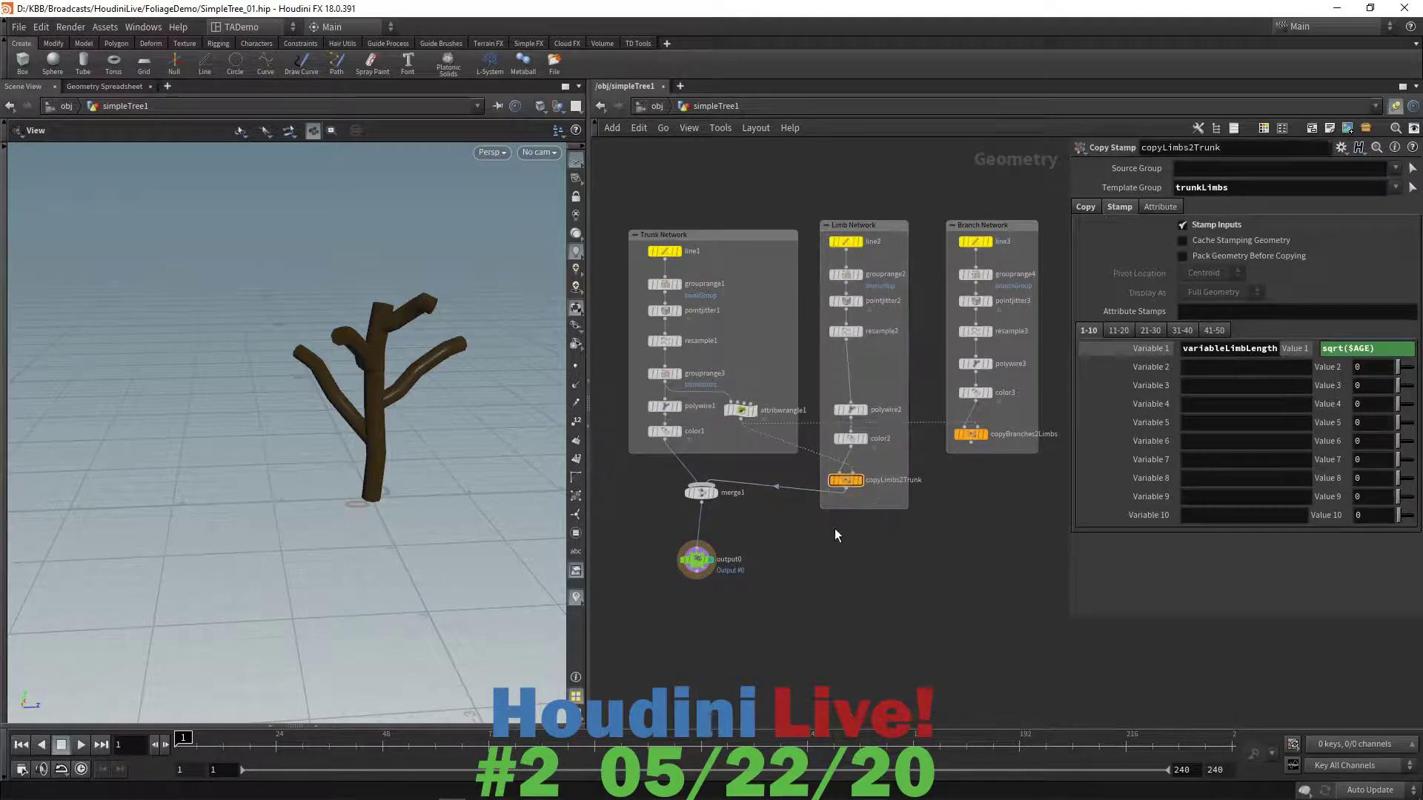
- Duplicate grouprange3 and attribwrangle1 from the Trunk Network and place the copies below resample2 in the Limb Network
{"action": "left_click", "coordinate": [665, 373]}
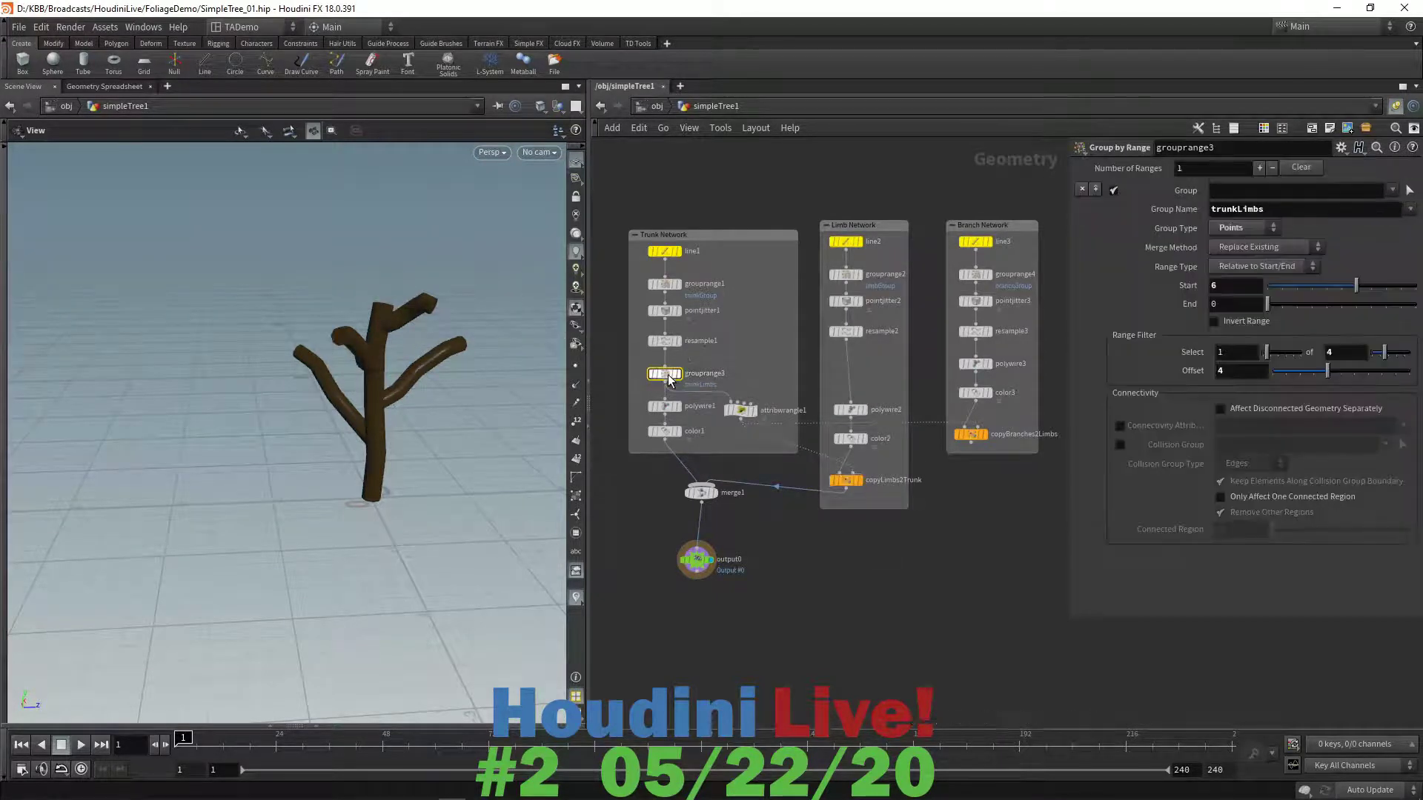
{"action": "left_click", "coordinate": [741, 412], "text": "shift"}
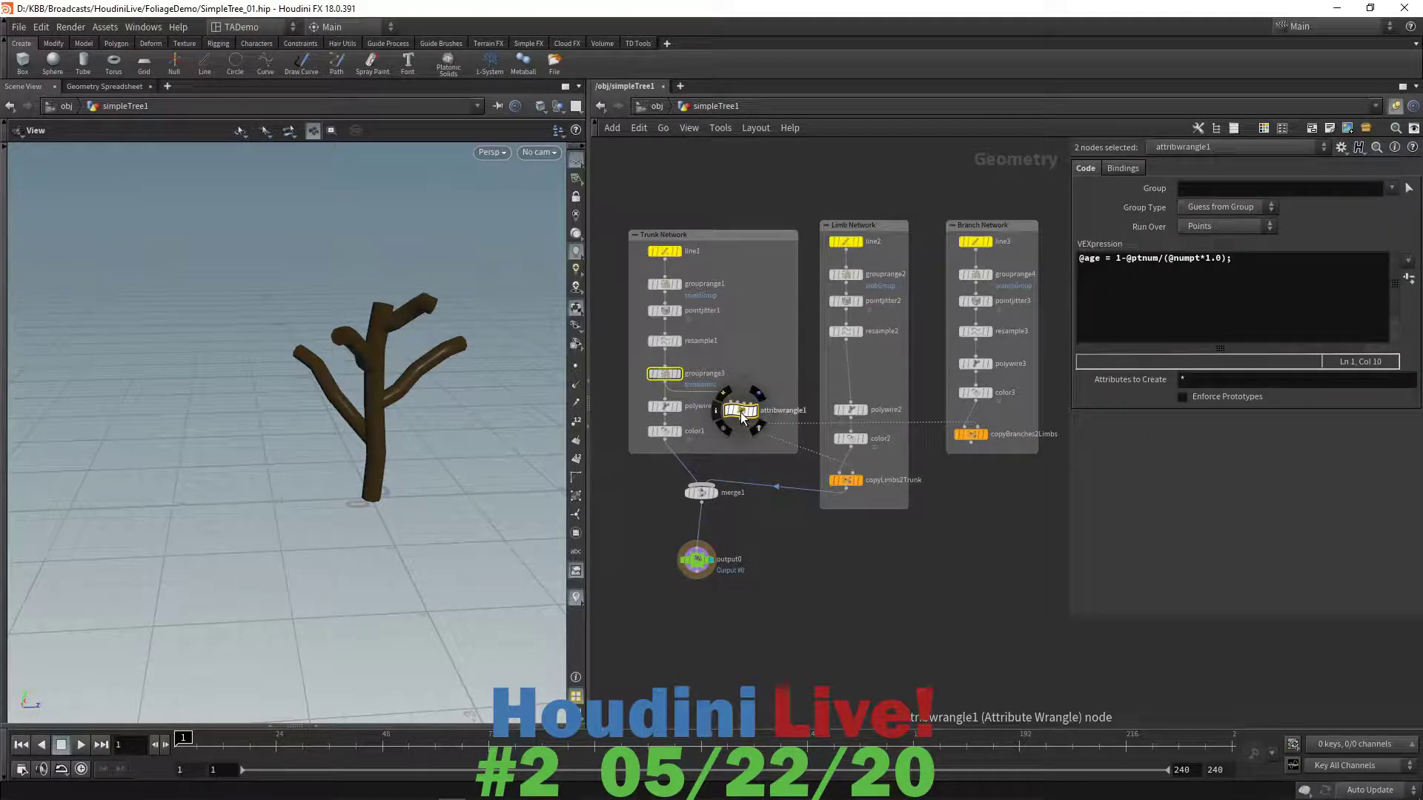
{"action": "left_click_drag", "start_coordinate": [740, 412], "coordinate": [928, 401]}
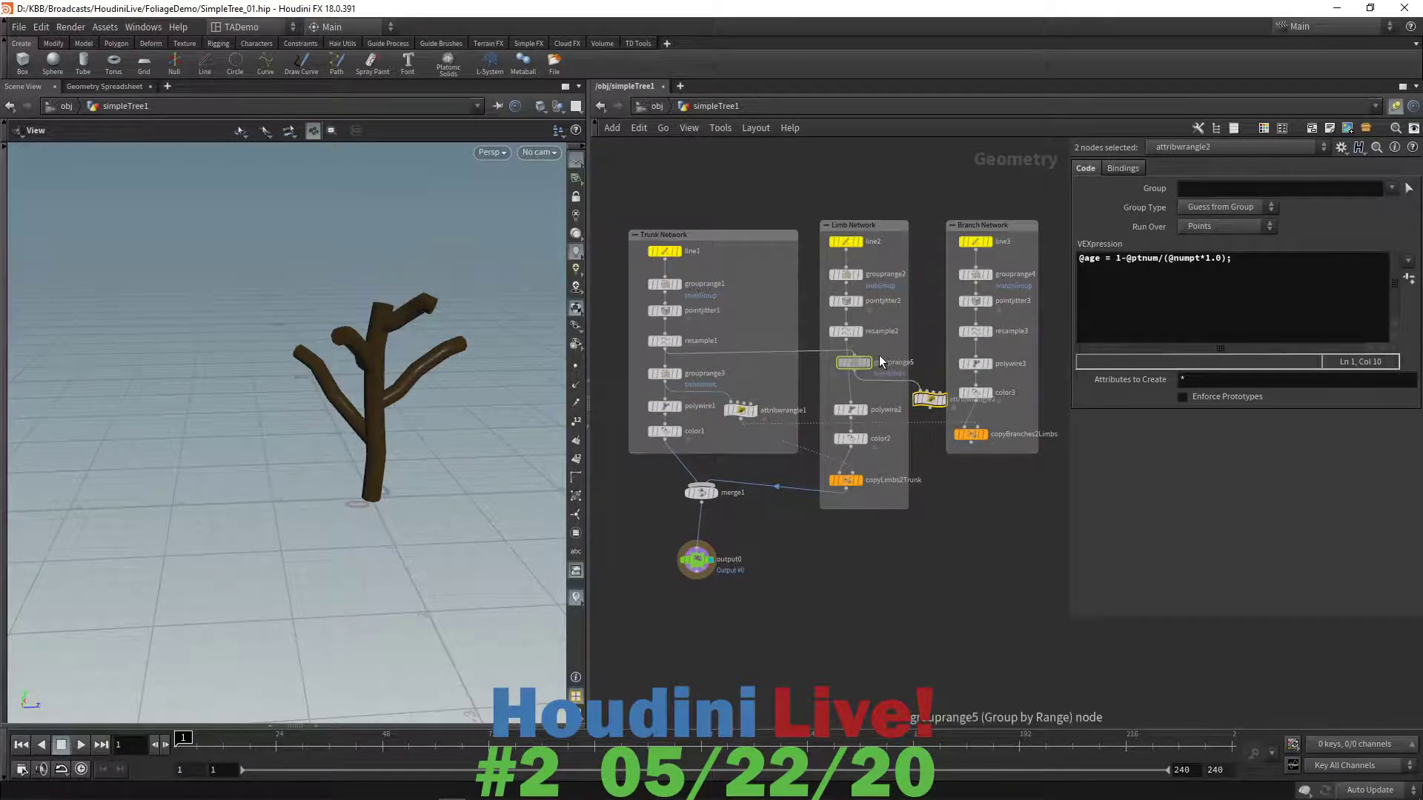
- Disconnect the copied grouprange5 from resample1, wire it to resample2's output and align it in the Limb Network chain
{"action": "mouse_move", "coordinate": [872, 390]}
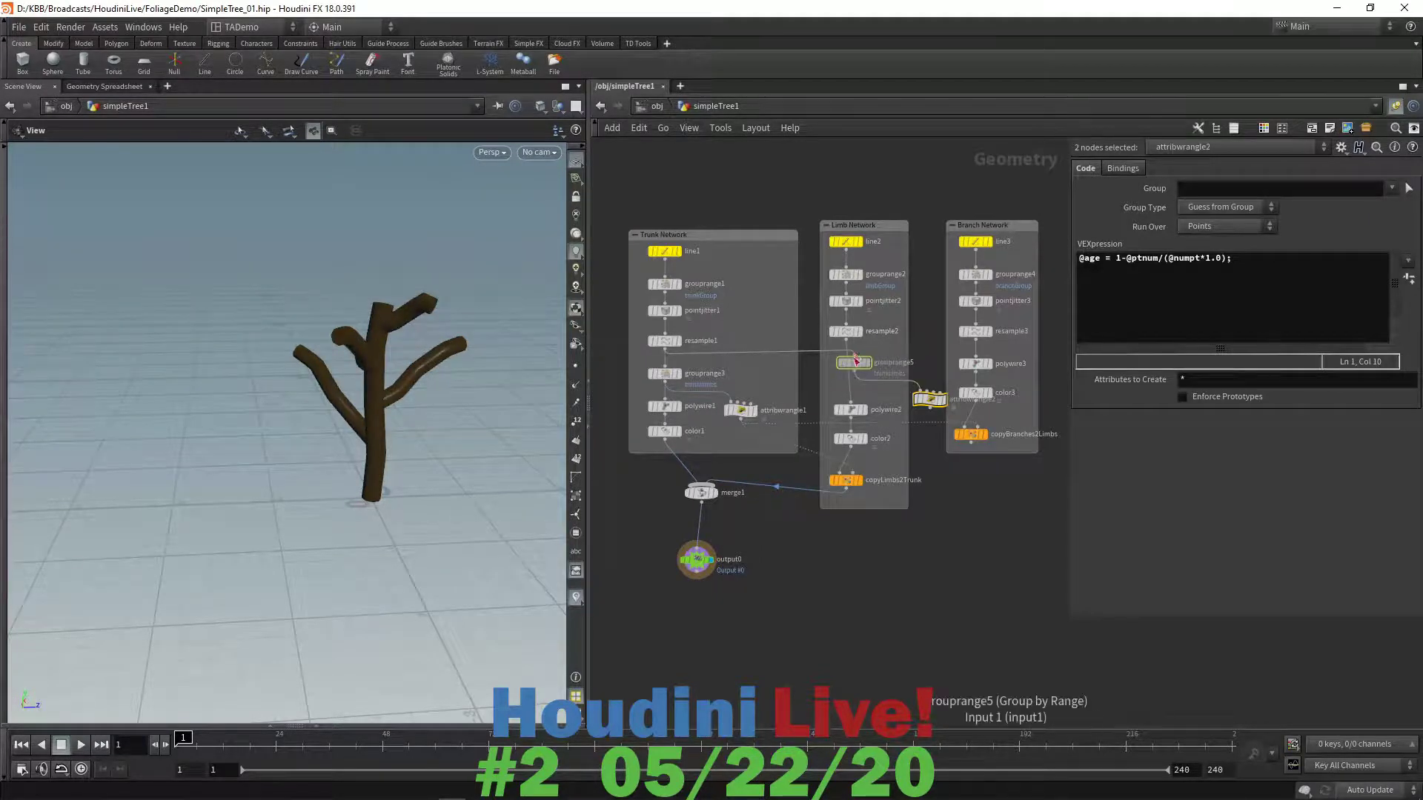
{"action": "left_click", "coordinate": [856, 361], "text": "ctrl"}
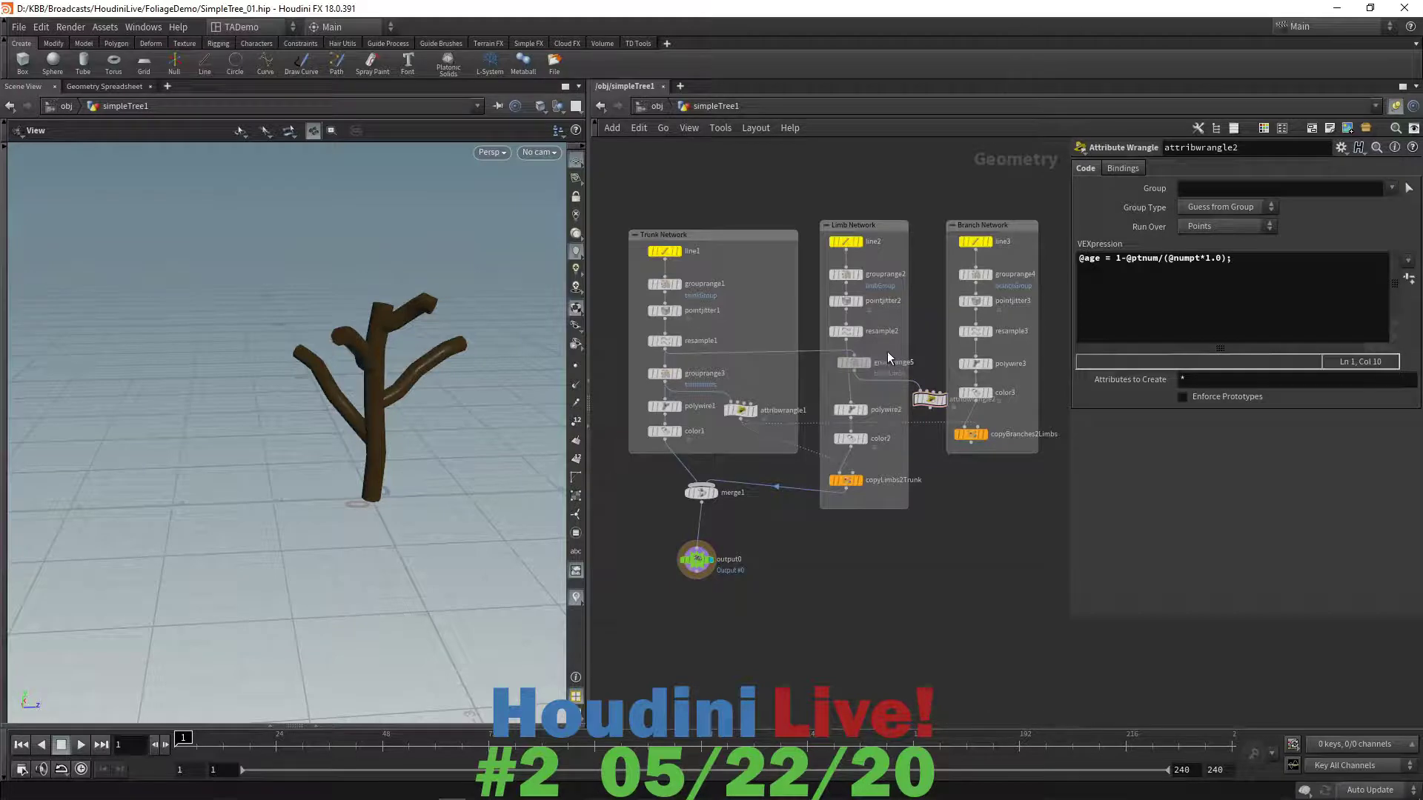
{"action": "left_click", "coordinate": [854, 355]}
{"action": "left_click", "coordinate": [845, 342]}
{"action": "left_click", "coordinate": [857, 371]}
{"action": "left_click_drag", "start_coordinate": [856, 359], "coordinate": [848, 359]}
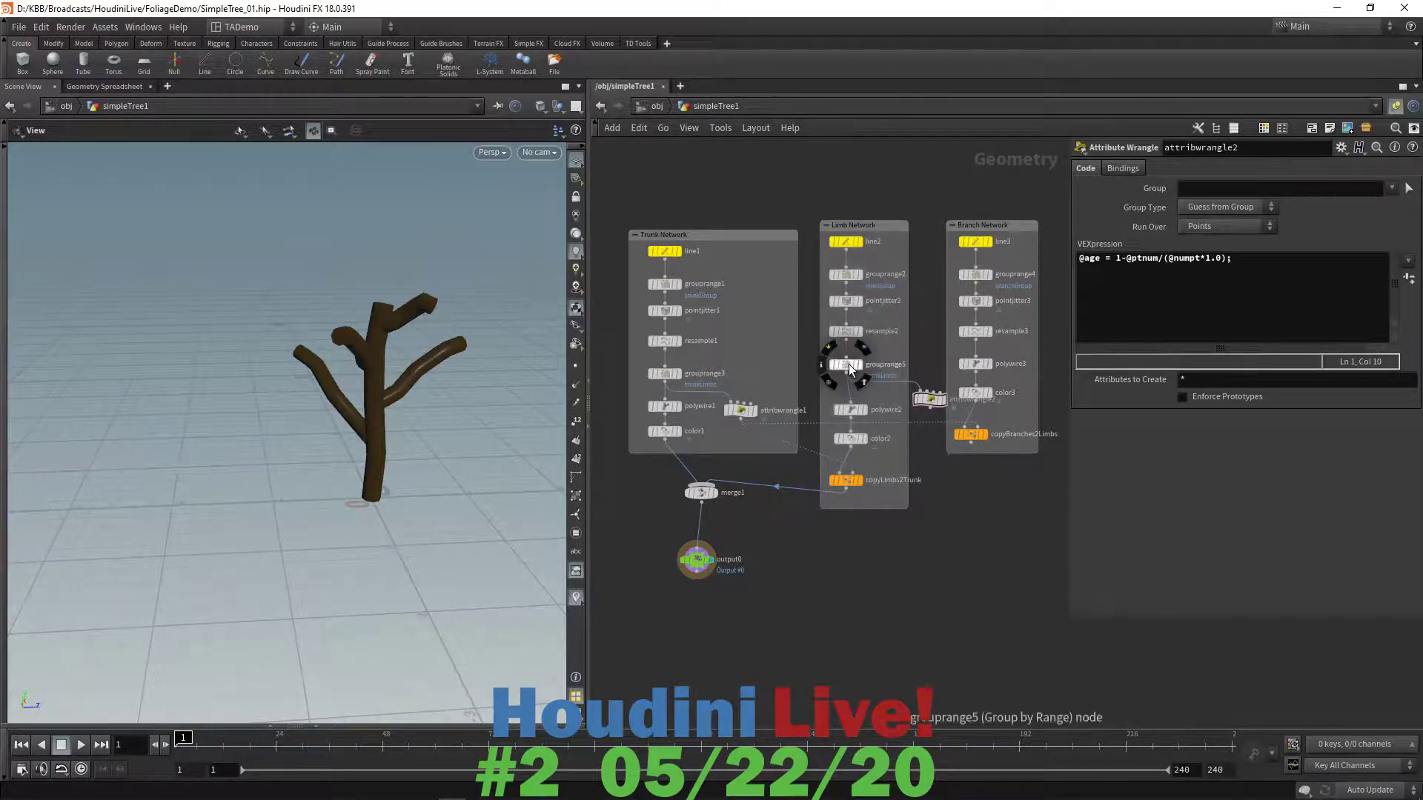
- Set the group name of grouprange5 in the Limb Network to limbBranches
{"action": "left_click", "coordinate": [848, 363]}
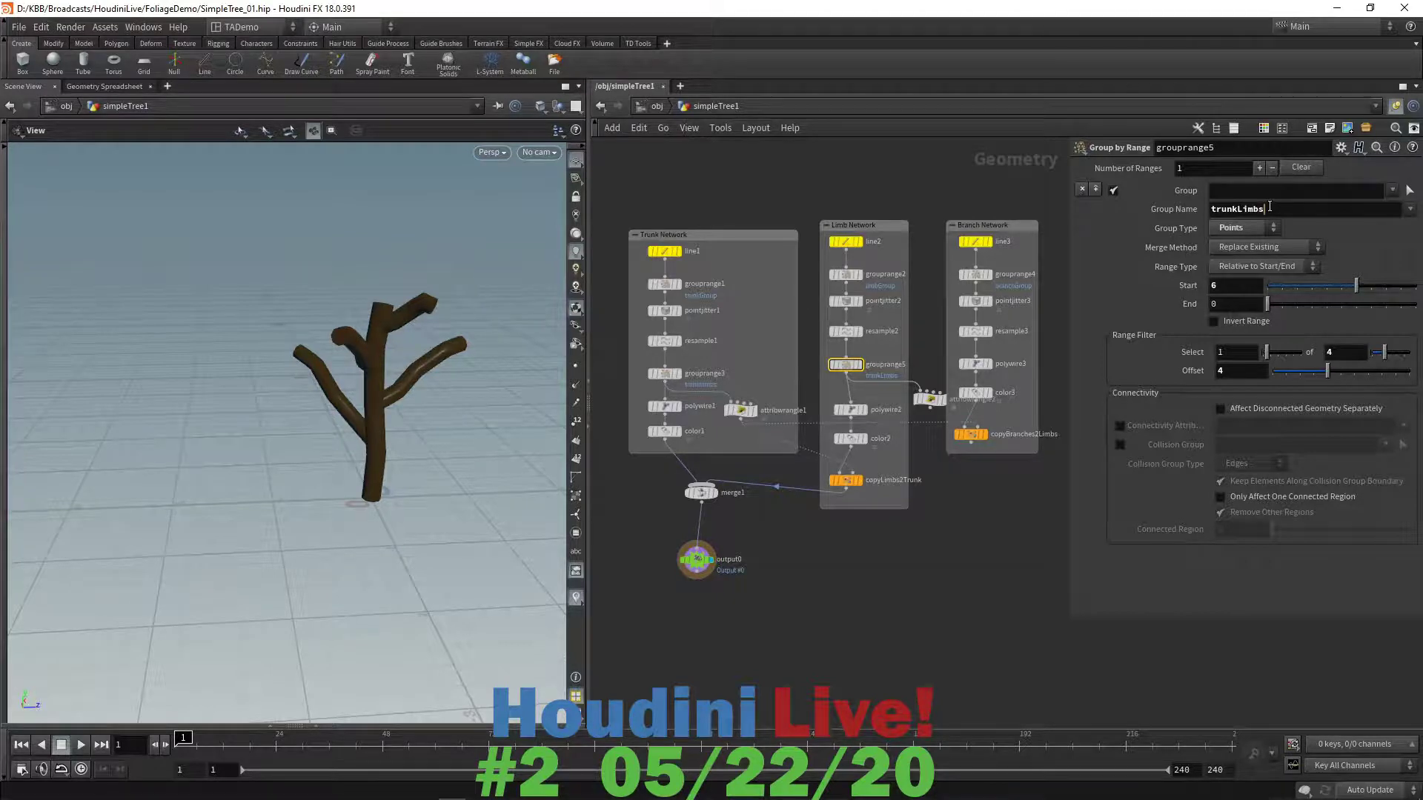
{"action": "left_click_drag", "start_coordinate": [1269, 207], "coordinate": [1210, 208]}
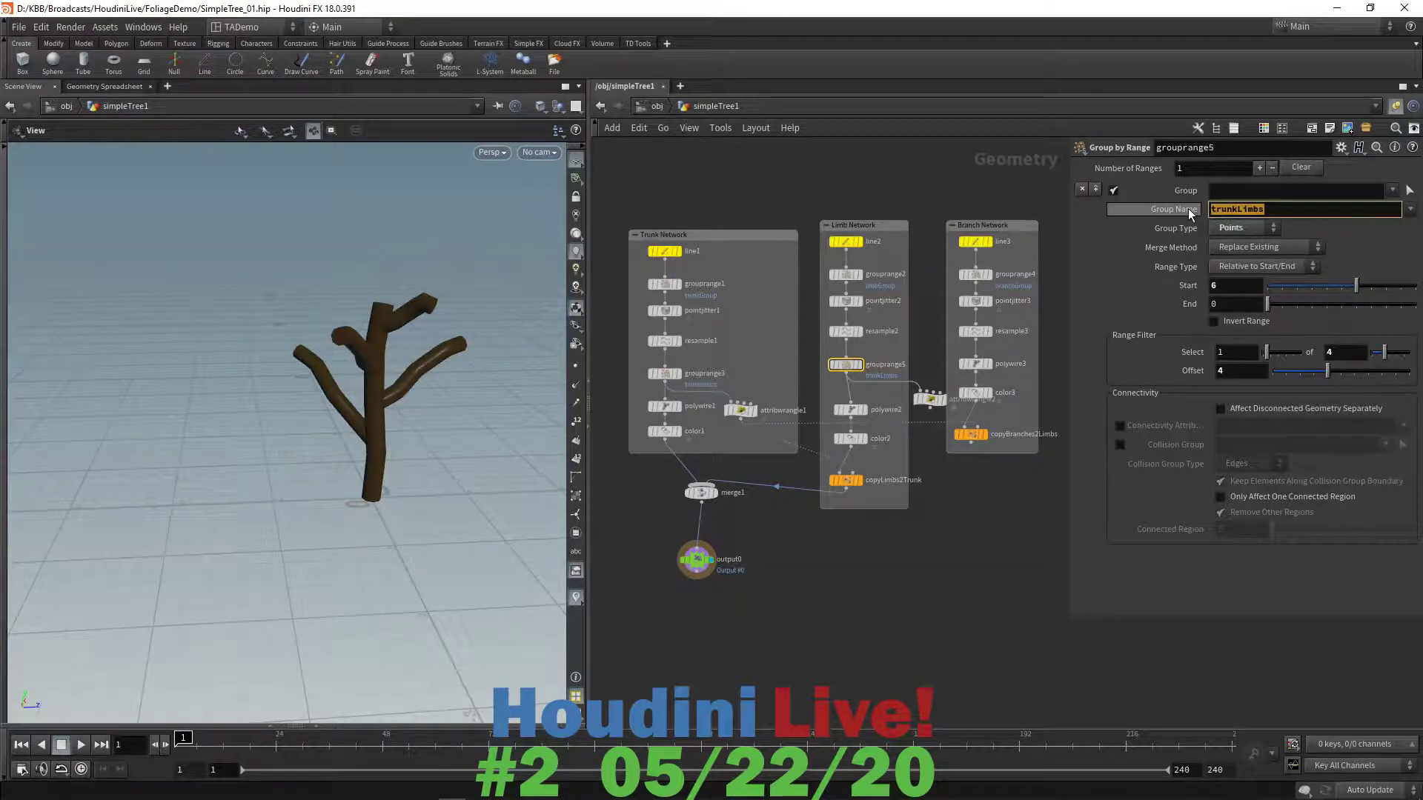
{"action": "key", "text": "BackSpace"}
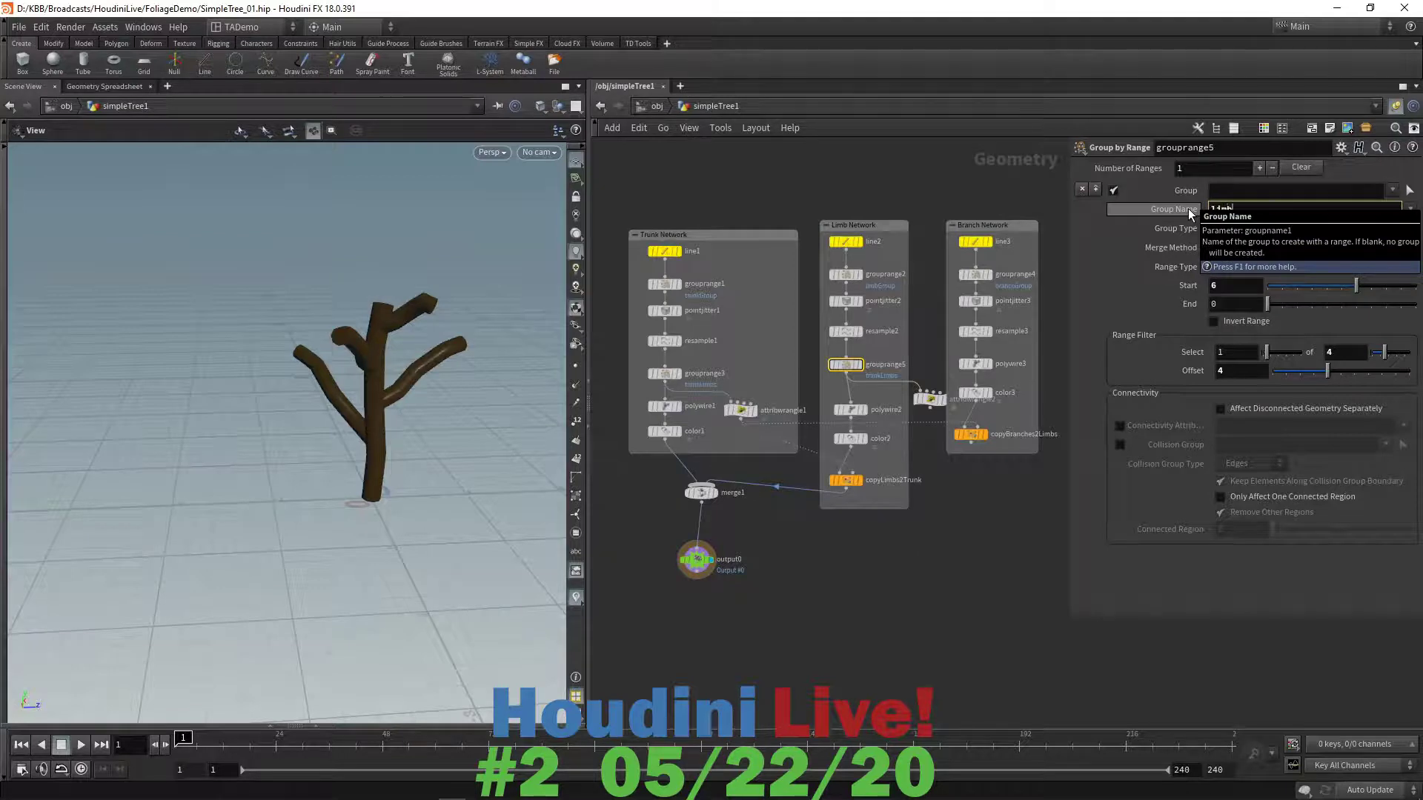
{"action": "type", "text": "limbBranches"}
{"action": "key", "text": "Return"}
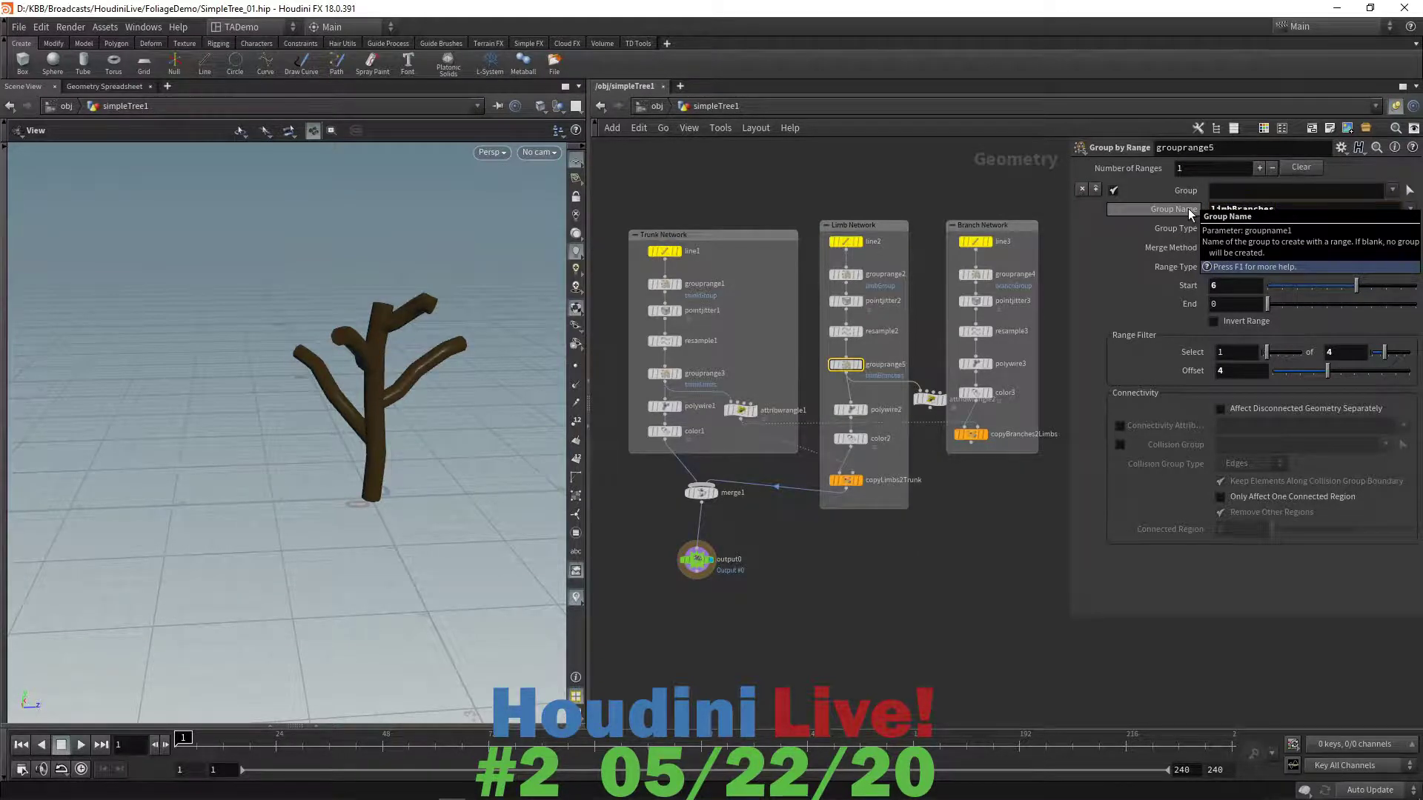
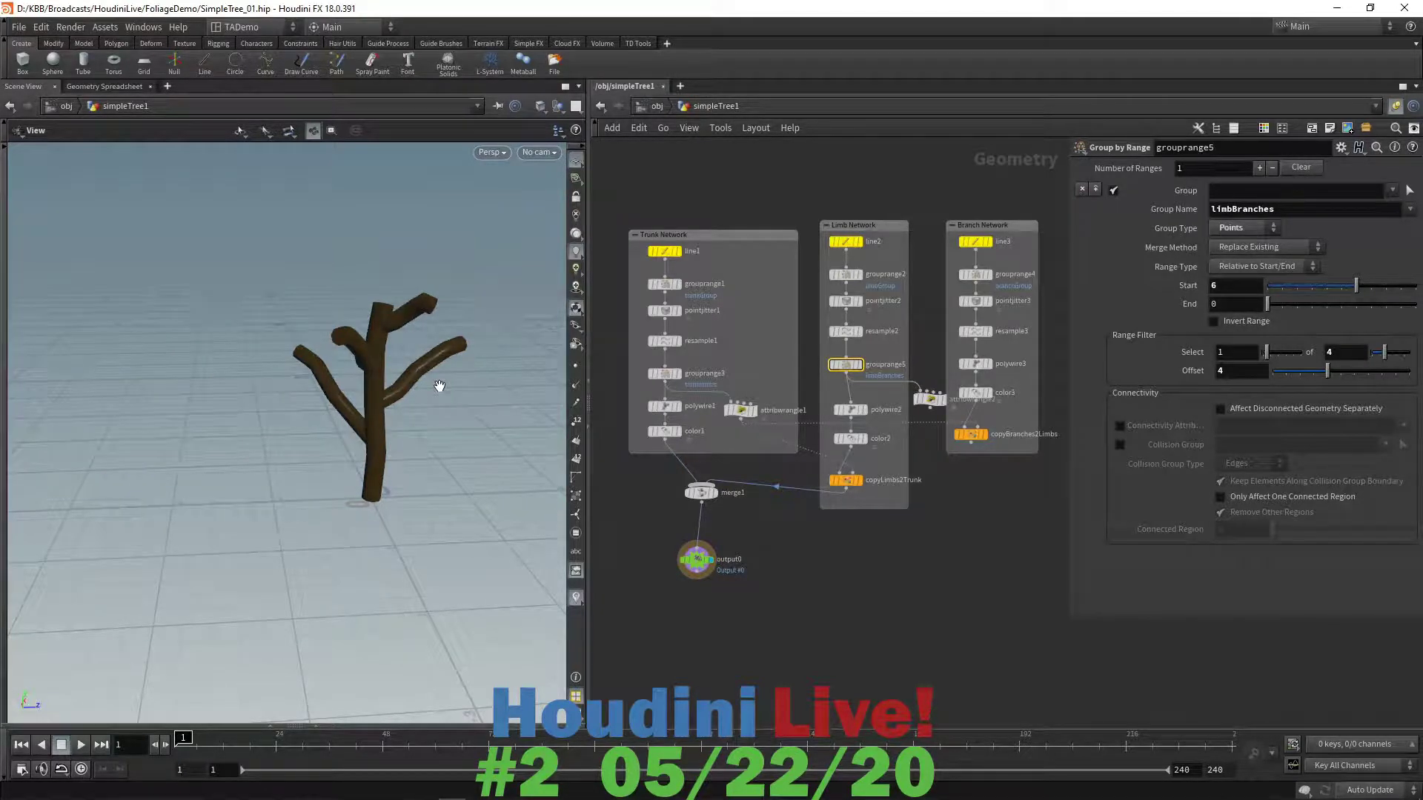
- Move the Branch Network box farther from the Limb Network to leave room around attribwrangle2
{"action": "scroll", "coordinate": [890, 621], "scroll_direction": "down", "scroll_amount": 3}
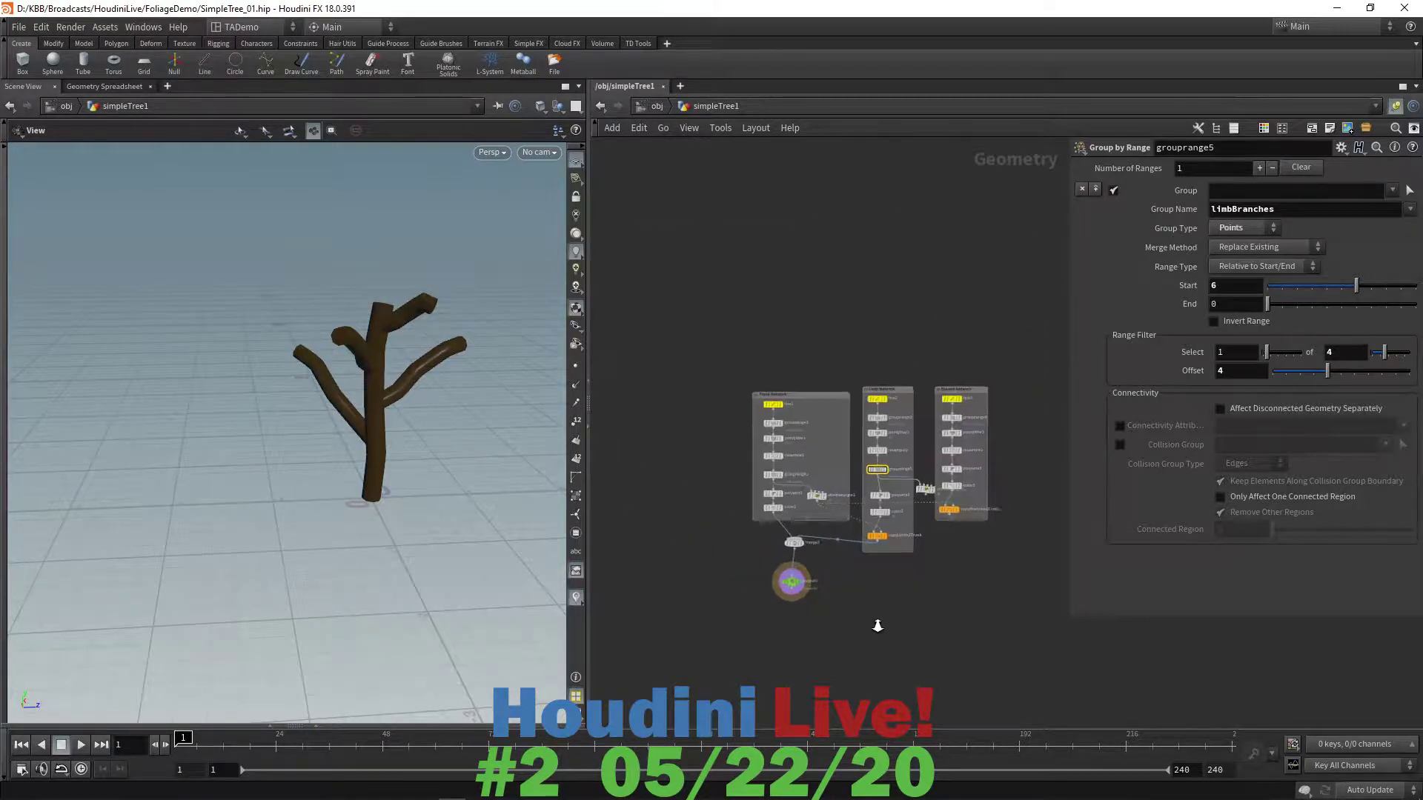
{"action": "right_click_drag", "start_coordinate": [877, 626], "coordinate": [924, 636]}
{"action": "middle_click_drag", "start_coordinate": [952, 638], "coordinate": [852, 639]}
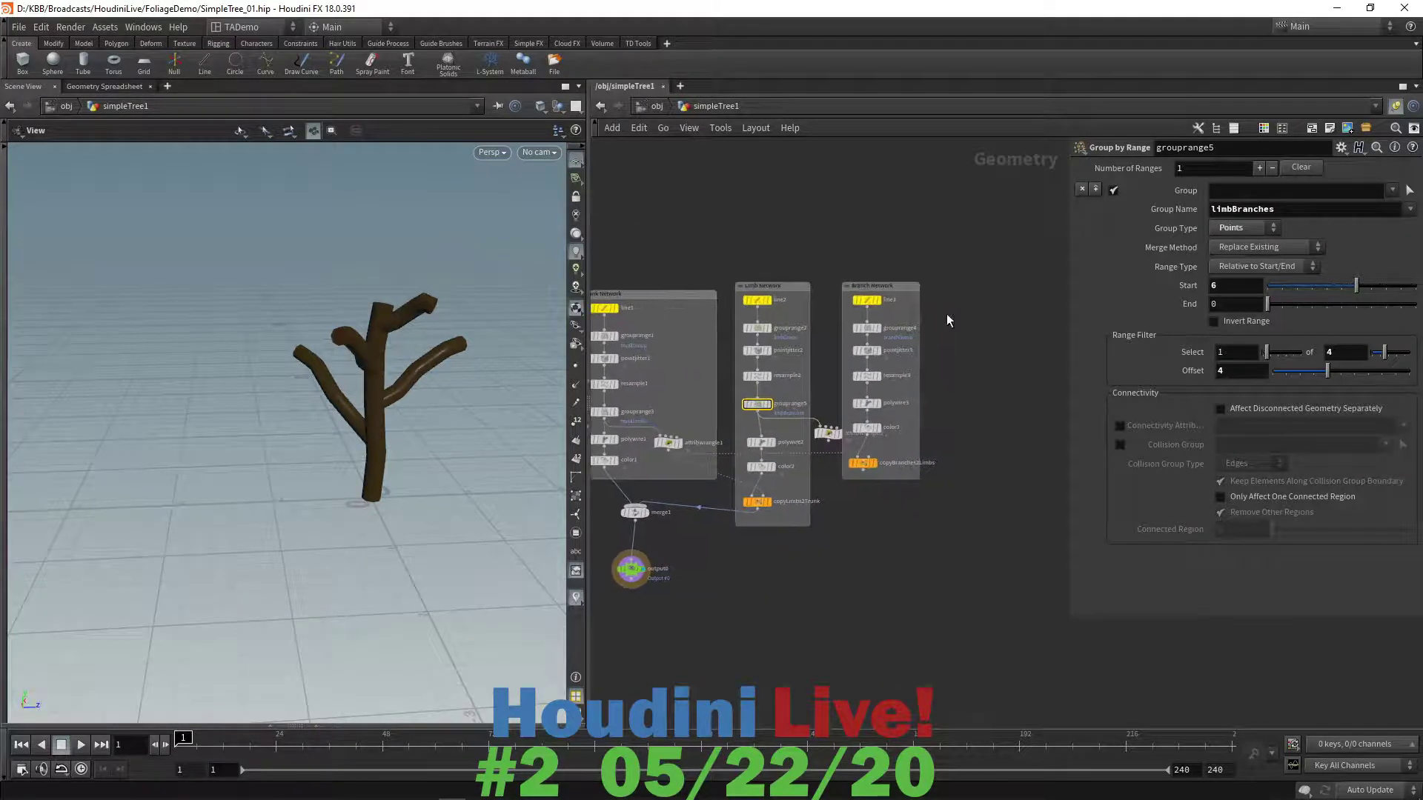
{"action": "left_click_drag", "start_coordinate": [882, 286], "coordinate": [956, 293]}
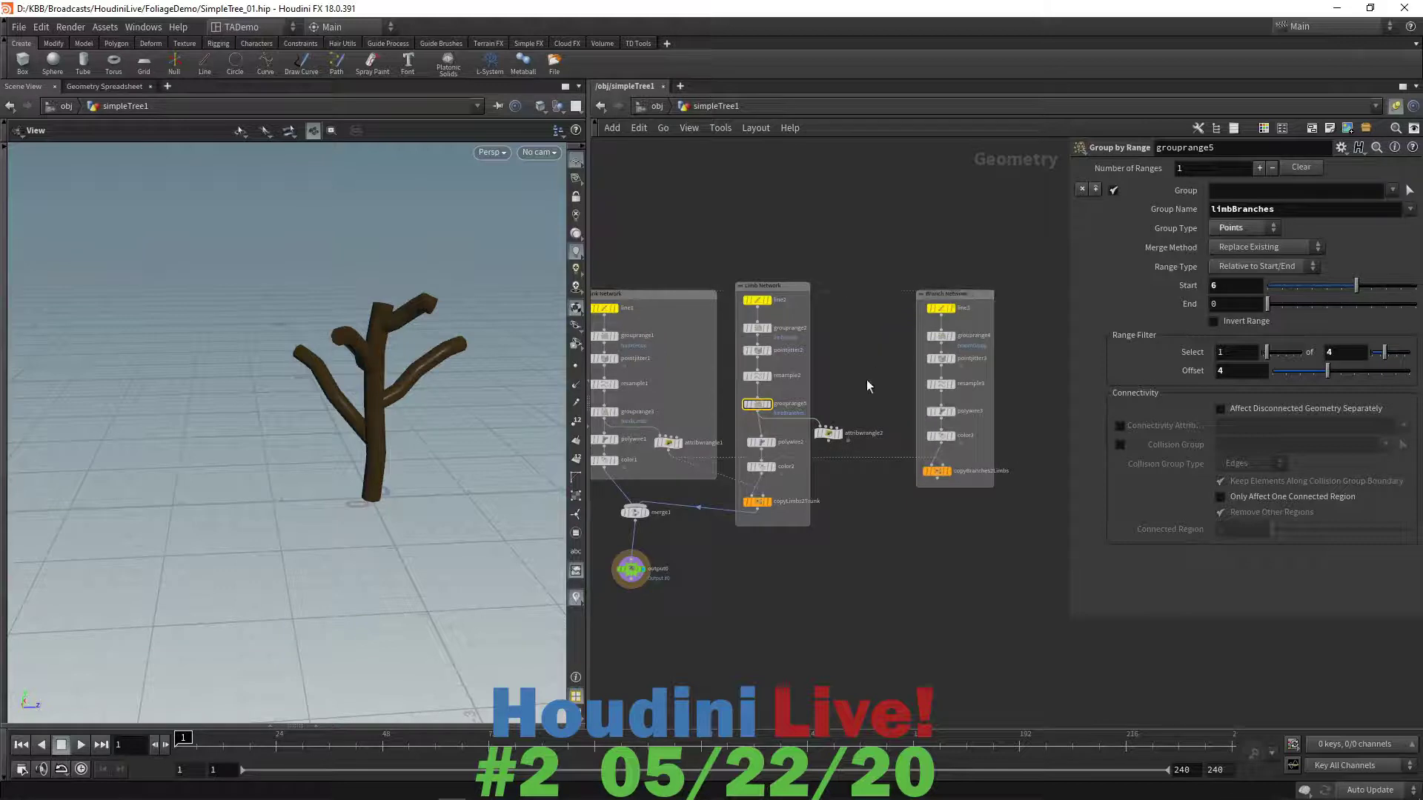
- Wire attribwrangle2's output into the template input of copyBranches2Limbs, replacing the connection from attribwrangle1
{"action": "mouse_move", "coordinate": [827, 439]}
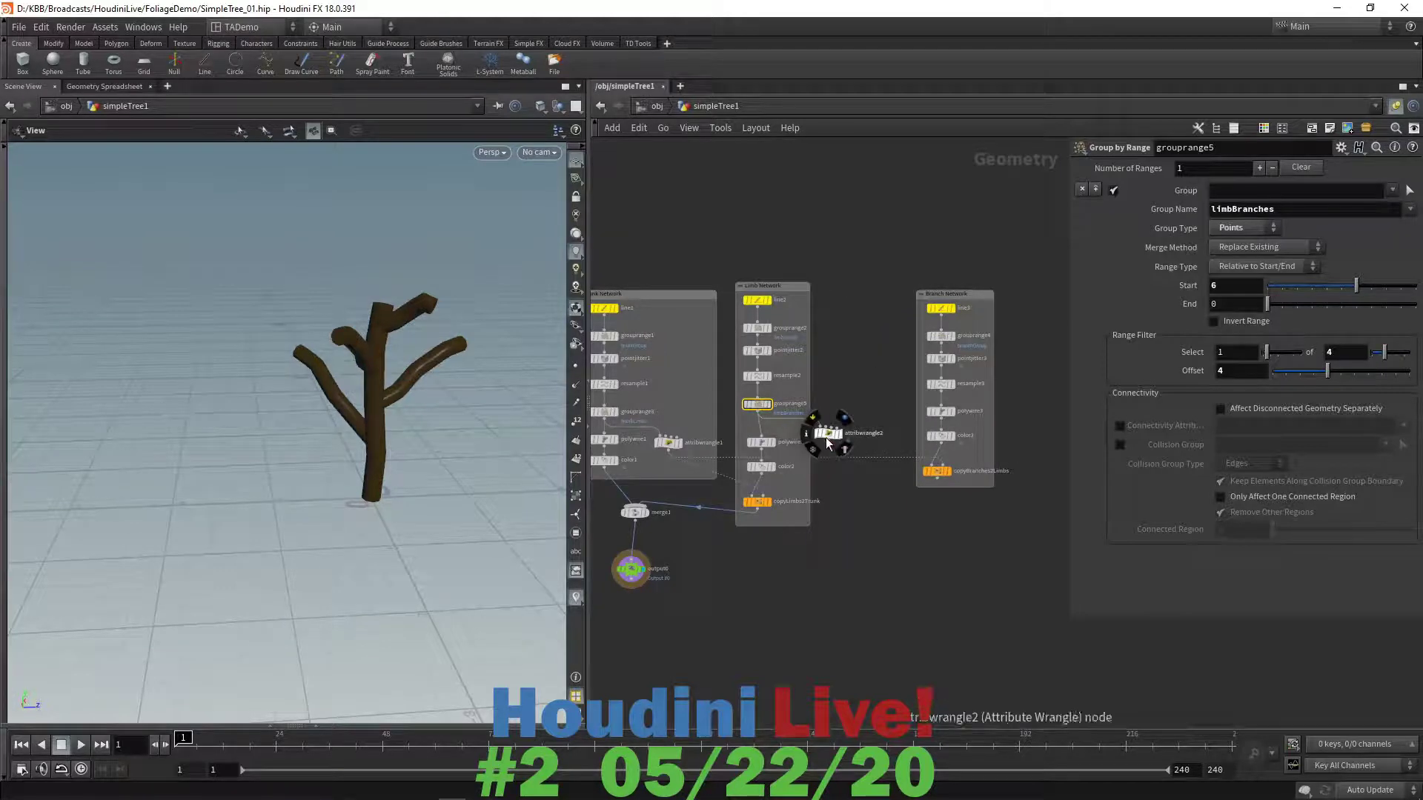
{"action": "left_click", "coordinate": [832, 434]}
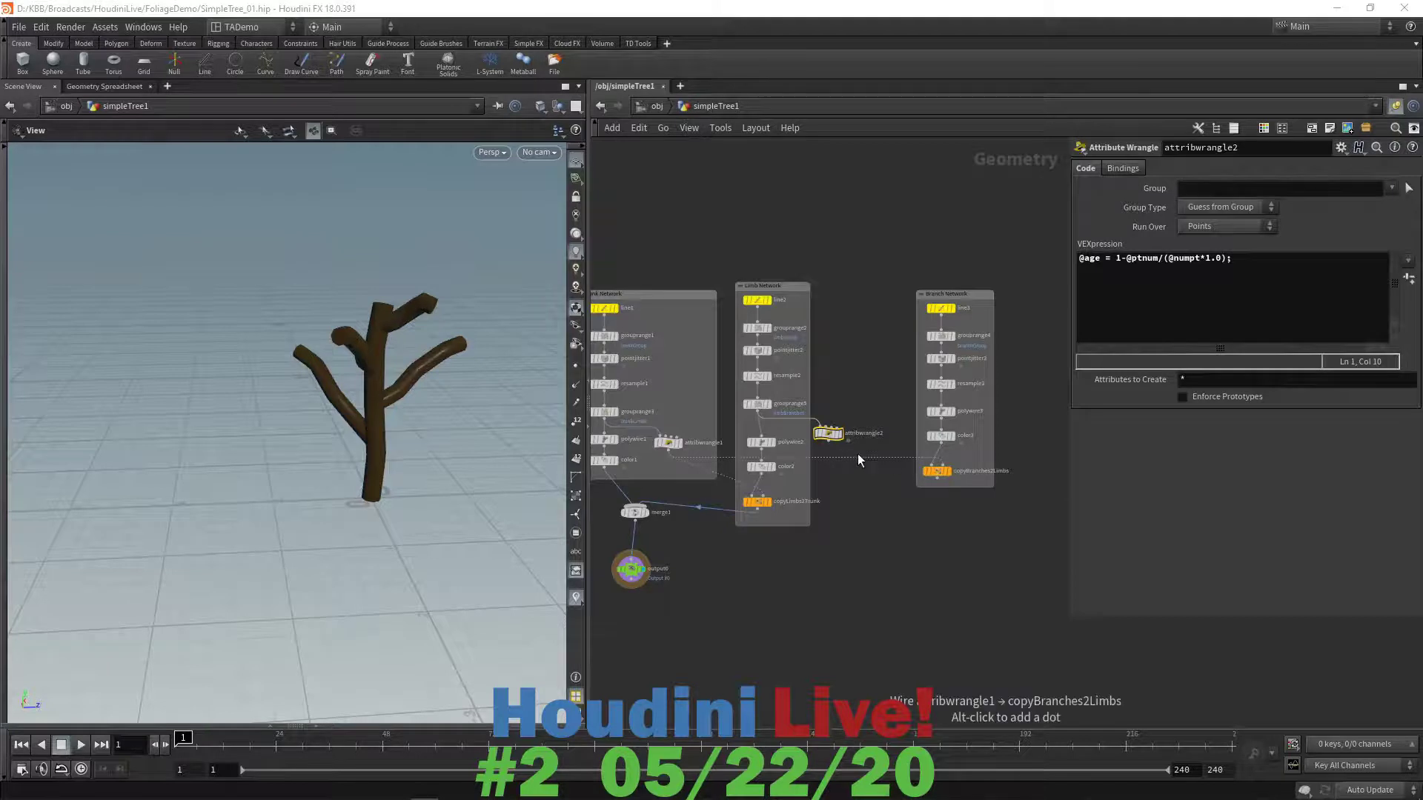
{"action": "left_click", "coordinate": [831, 443]}
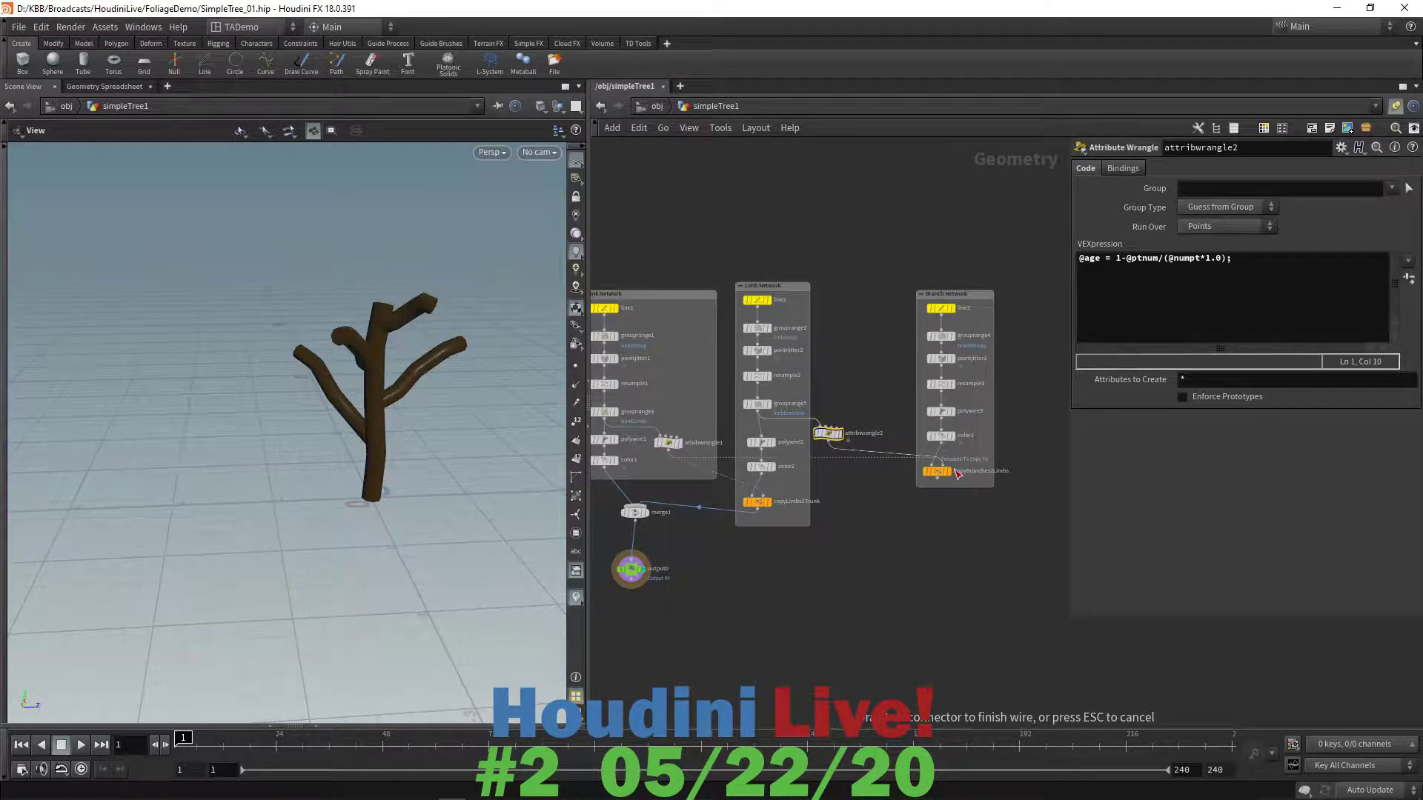
{"action": "left_click", "coordinate": [958, 473]}
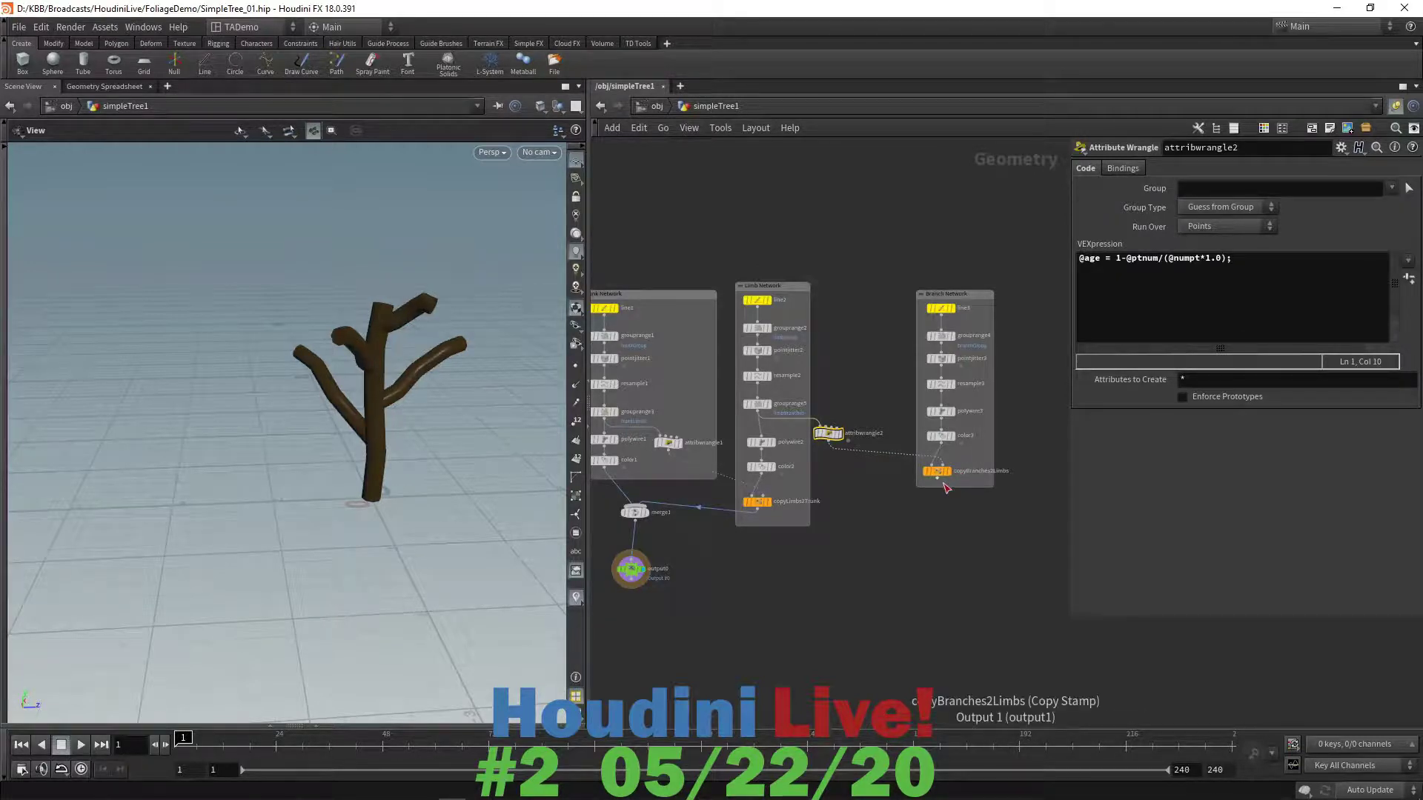
- Display the output of copyBranches2Limbs in the viewport and inspect the geometry up close
{"action": "mouse_move", "coordinate": [955, 474]}
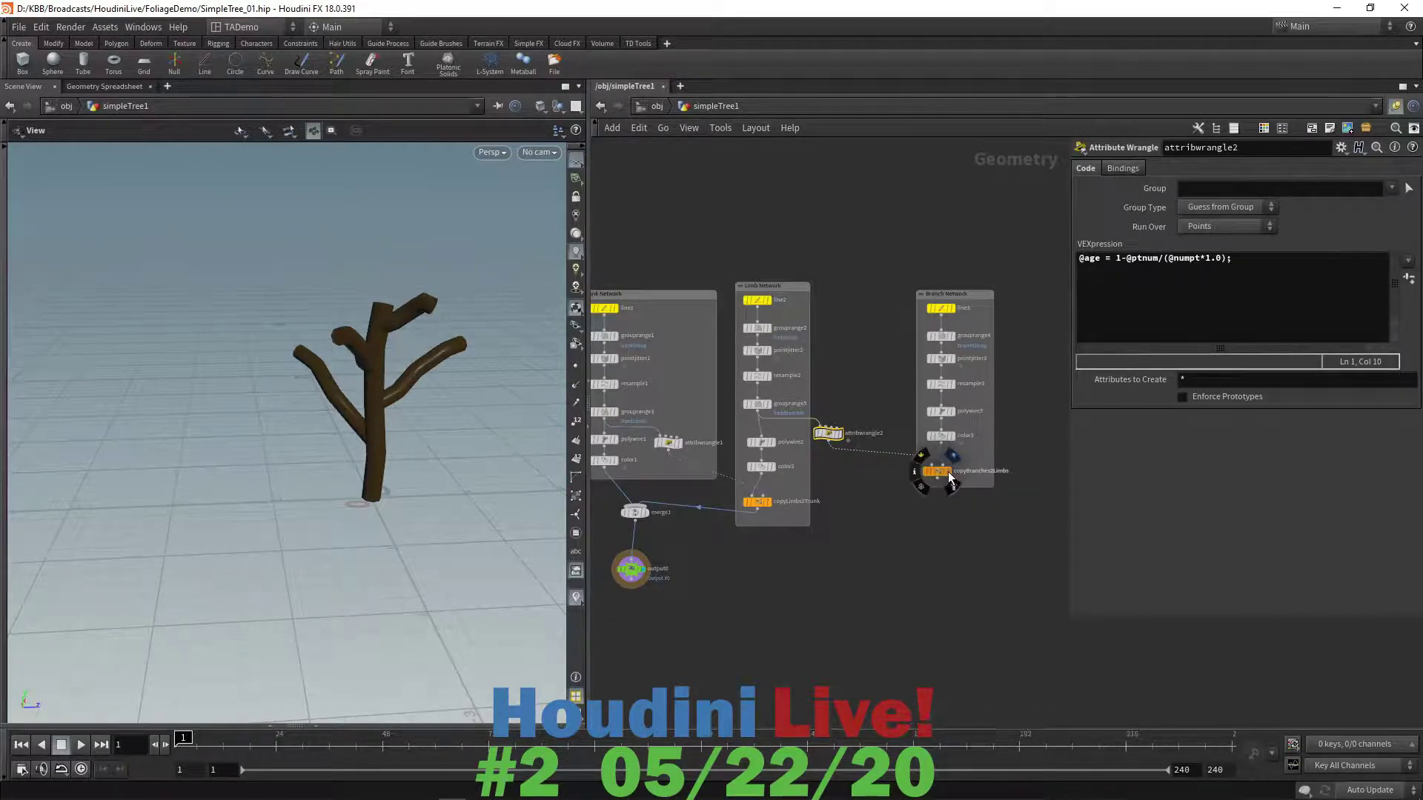
{"action": "key", "text": "r"}
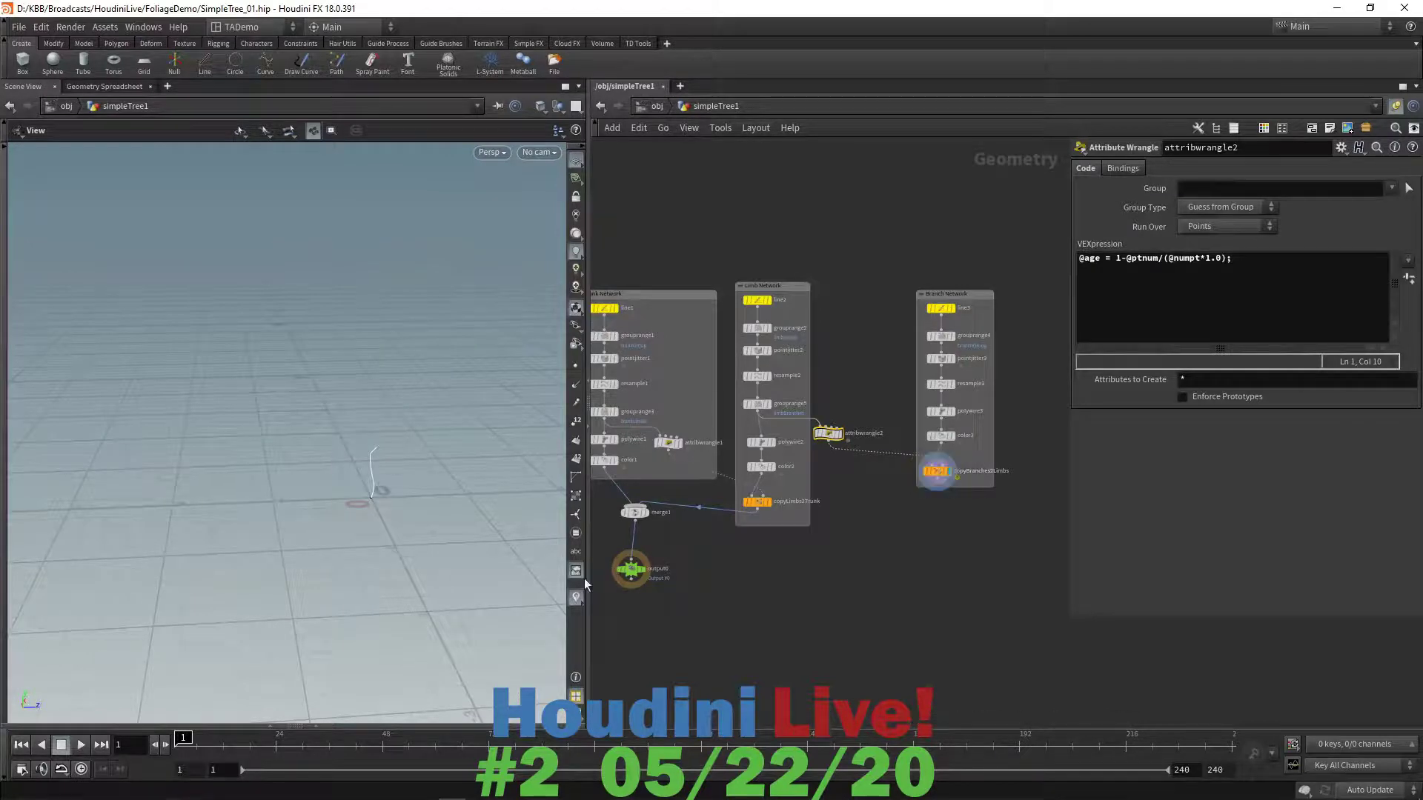
{"action": "scroll", "coordinate": [435, 559], "scroll_direction": "up", "scroll_amount": 6}
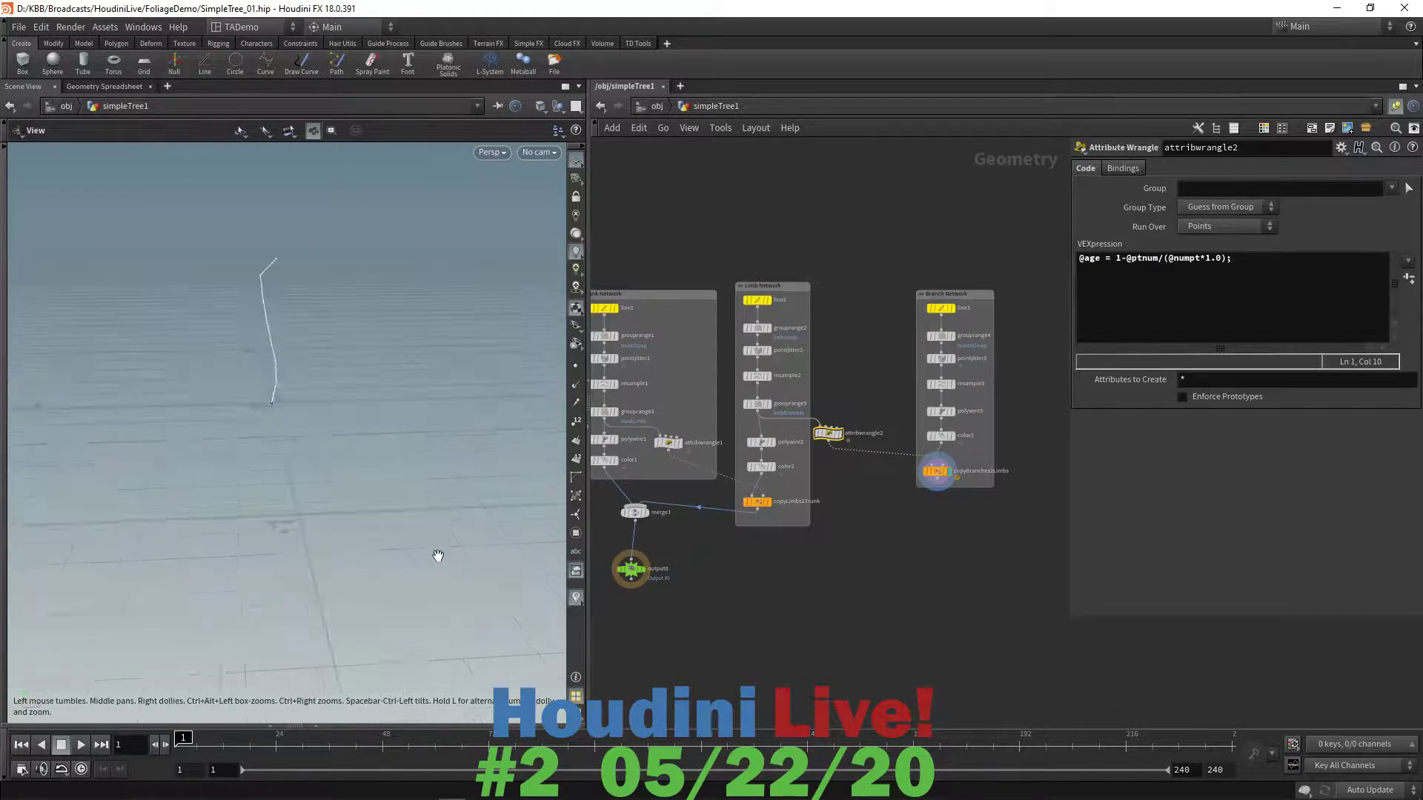
{"action": "scroll", "coordinate": [366, 390], "scroll_direction": "up", "scroll_amount": 3}
{"action": "scroll", "coordinate": [366, 390], "scroll_direction": "down", "scroll_amount": 5}
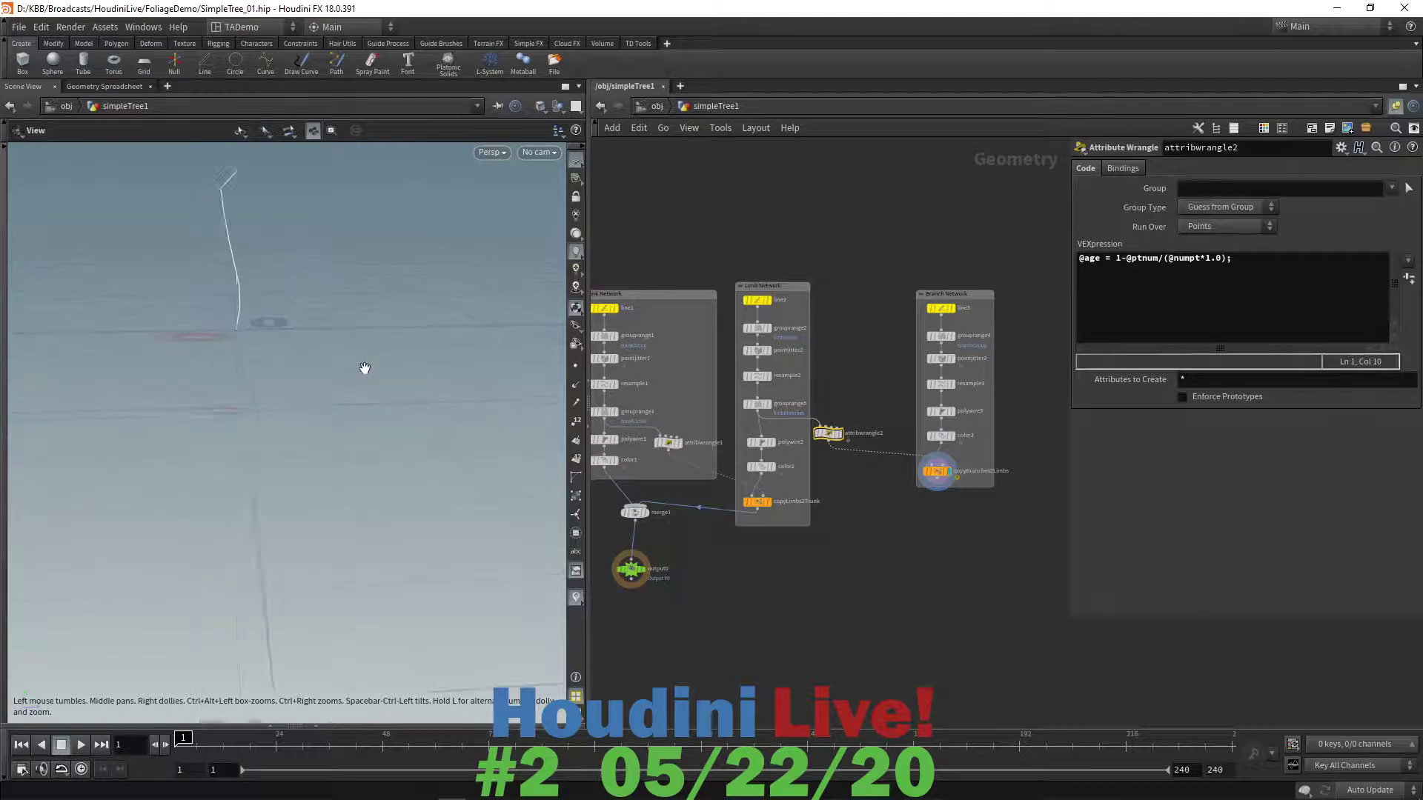
{"action": "middle_click_drag", "start_coordinate": [365, 361], "coordinate": [394, 520]}
{"action": "scroll", "coordinate": [393, 519], "scroll_direction": "up", "scroll_amount": 1}
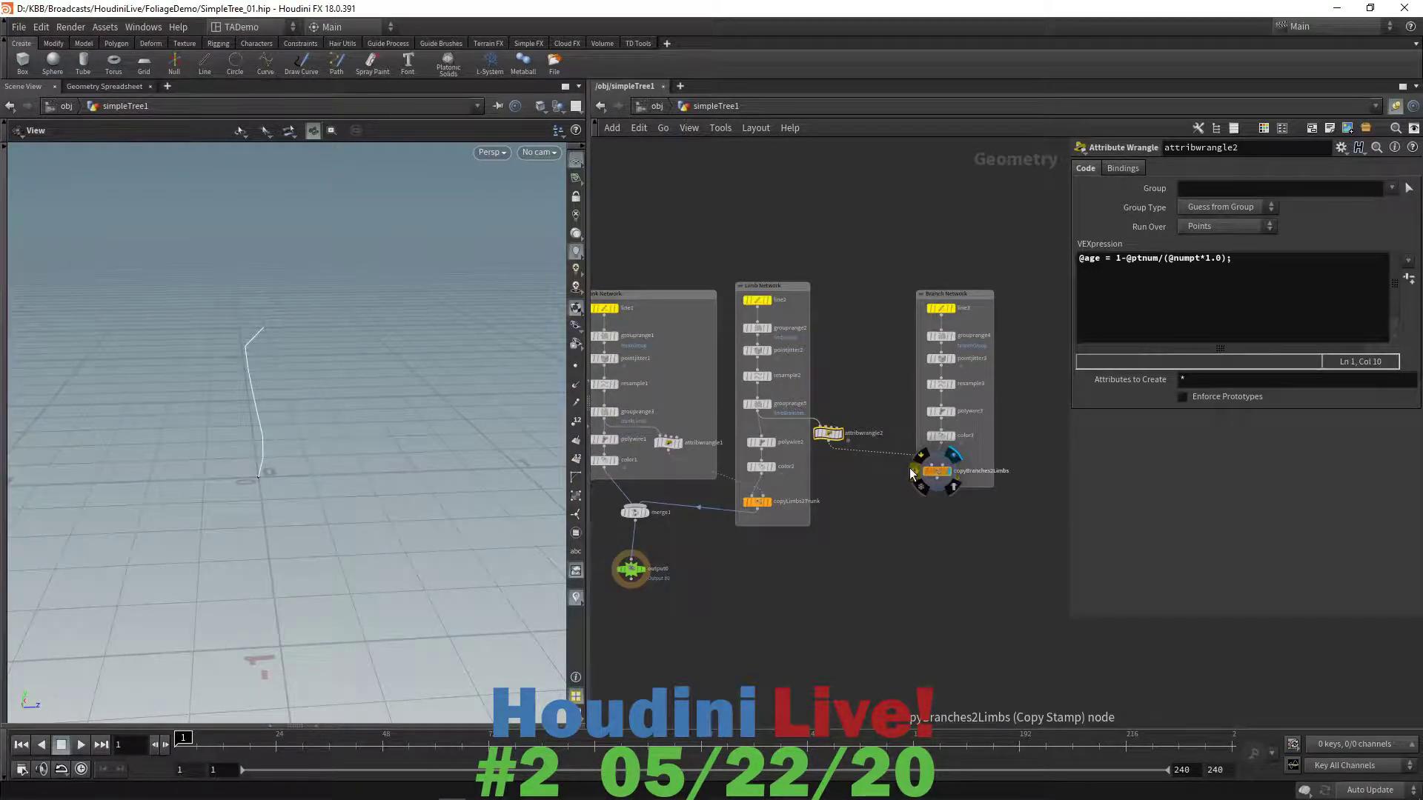
{"action": "left_click", "coordinate": [911, 473]}
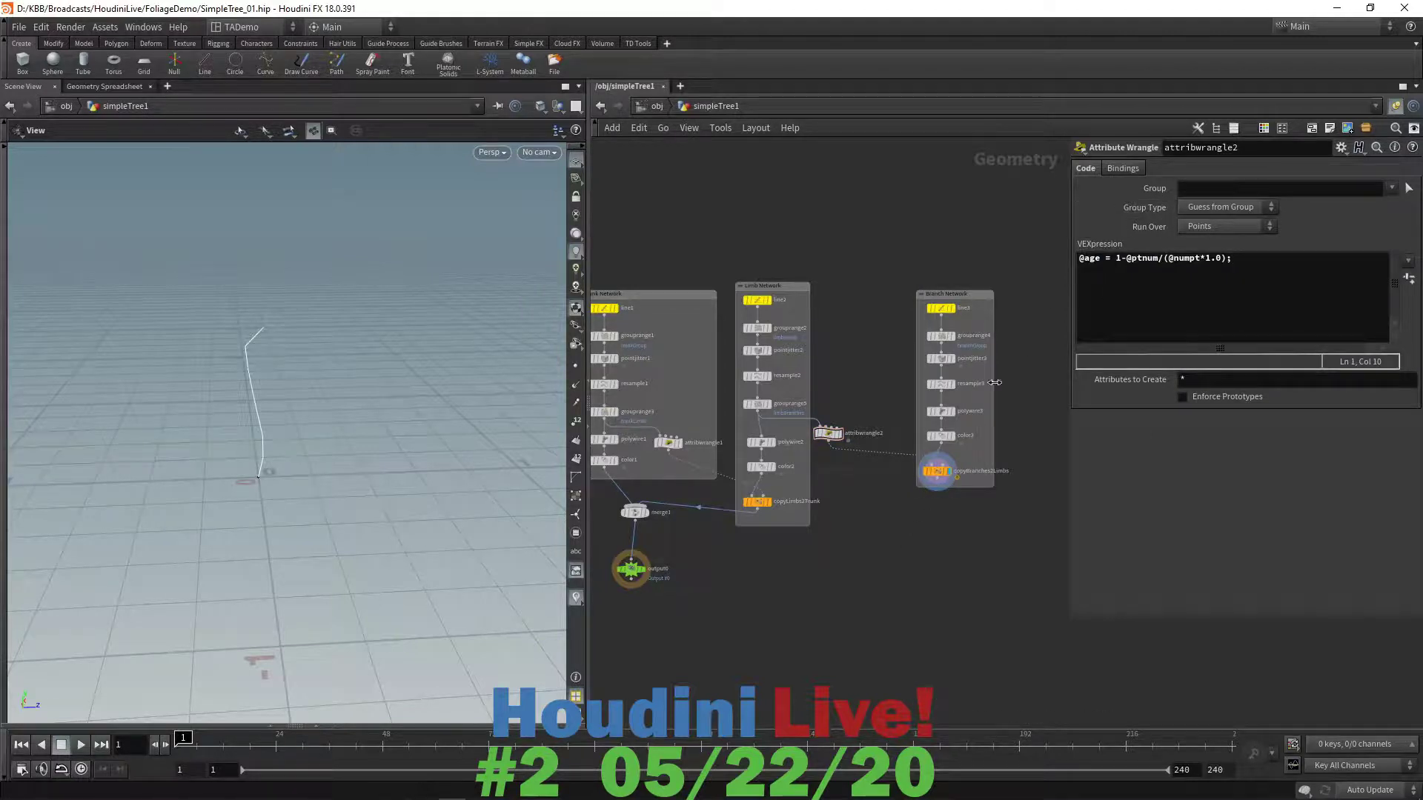
- Replace the Template Group of copyBranches2Limbs with limbBranches and check the copied branch from another angle
{"action": "left_click", "coordinate": [938, 471]}
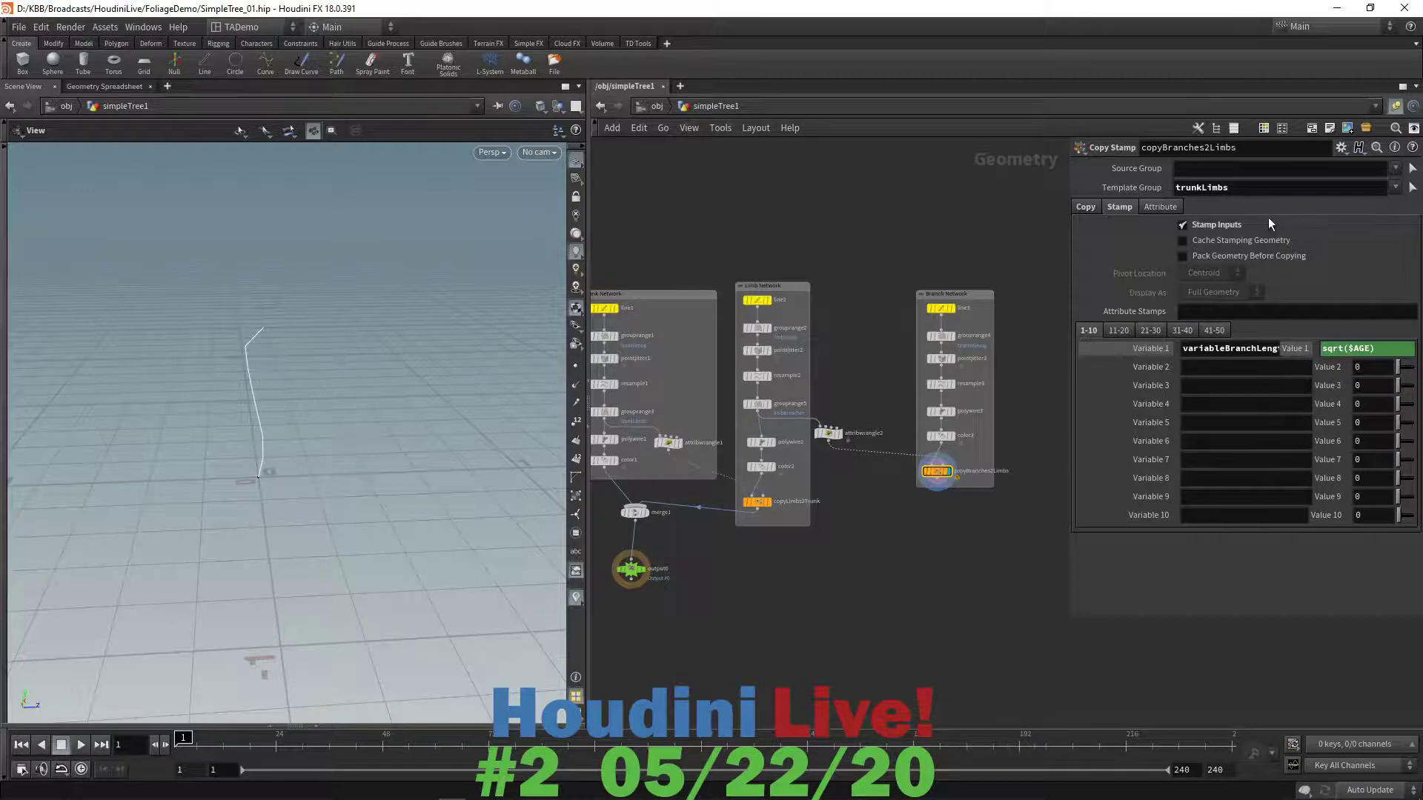
{"action": "left_click_drag", "start_coordinate": [1231, 188], "coordinate": [1122, 193]}
{"action": "key", "text": "BackSpace"}
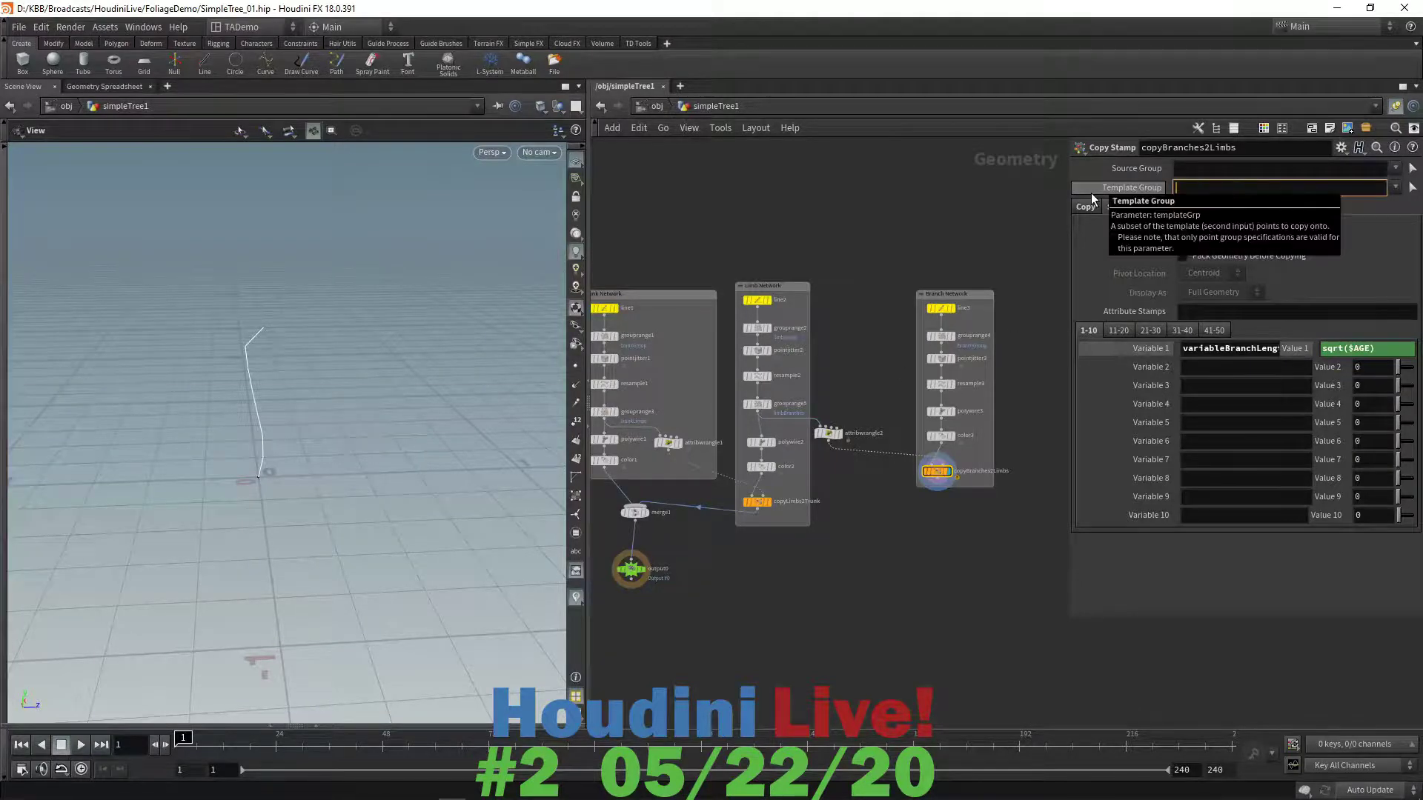
{"action": "left_click", "coordinate": [1394, 187]}
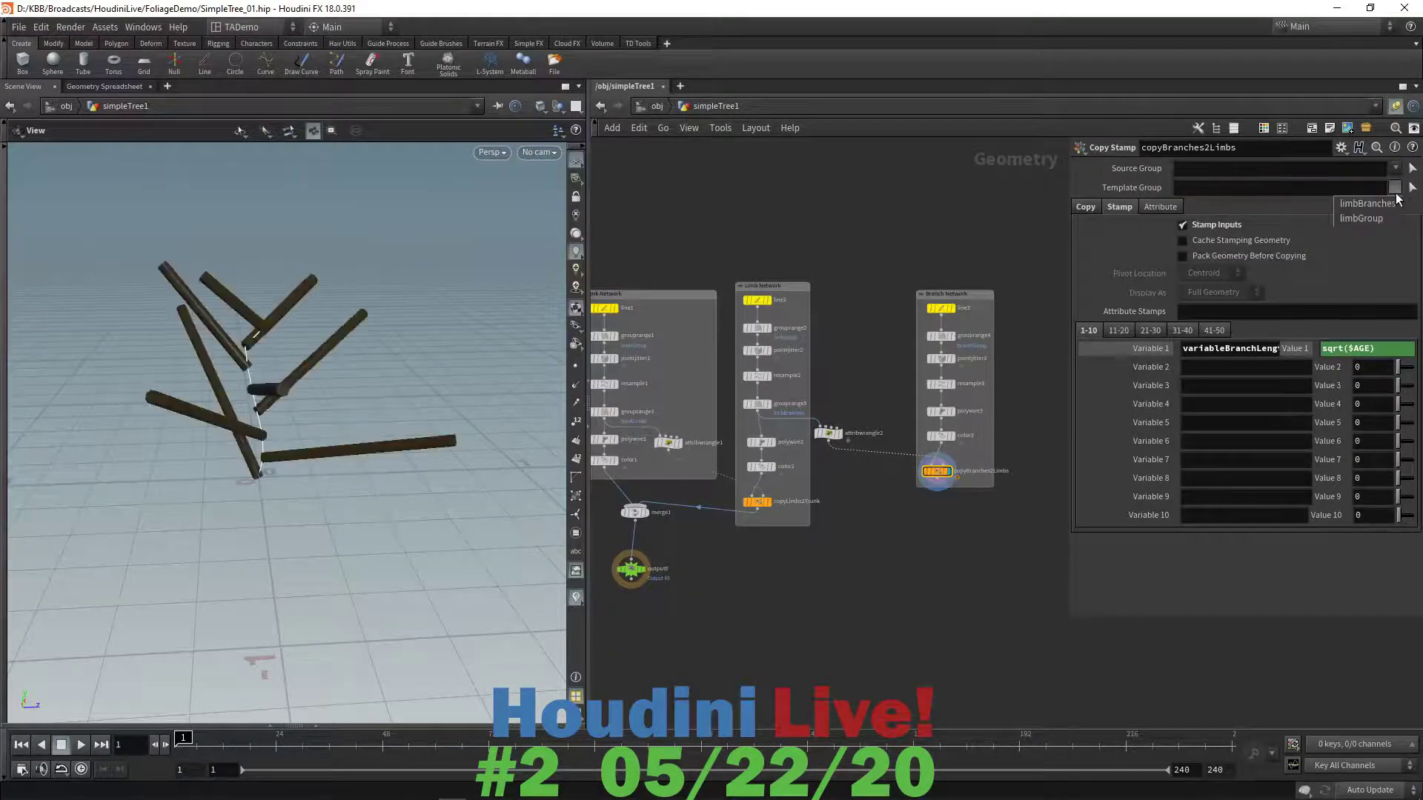
{"action": "left_click", "coordinate": [1390, 206]}
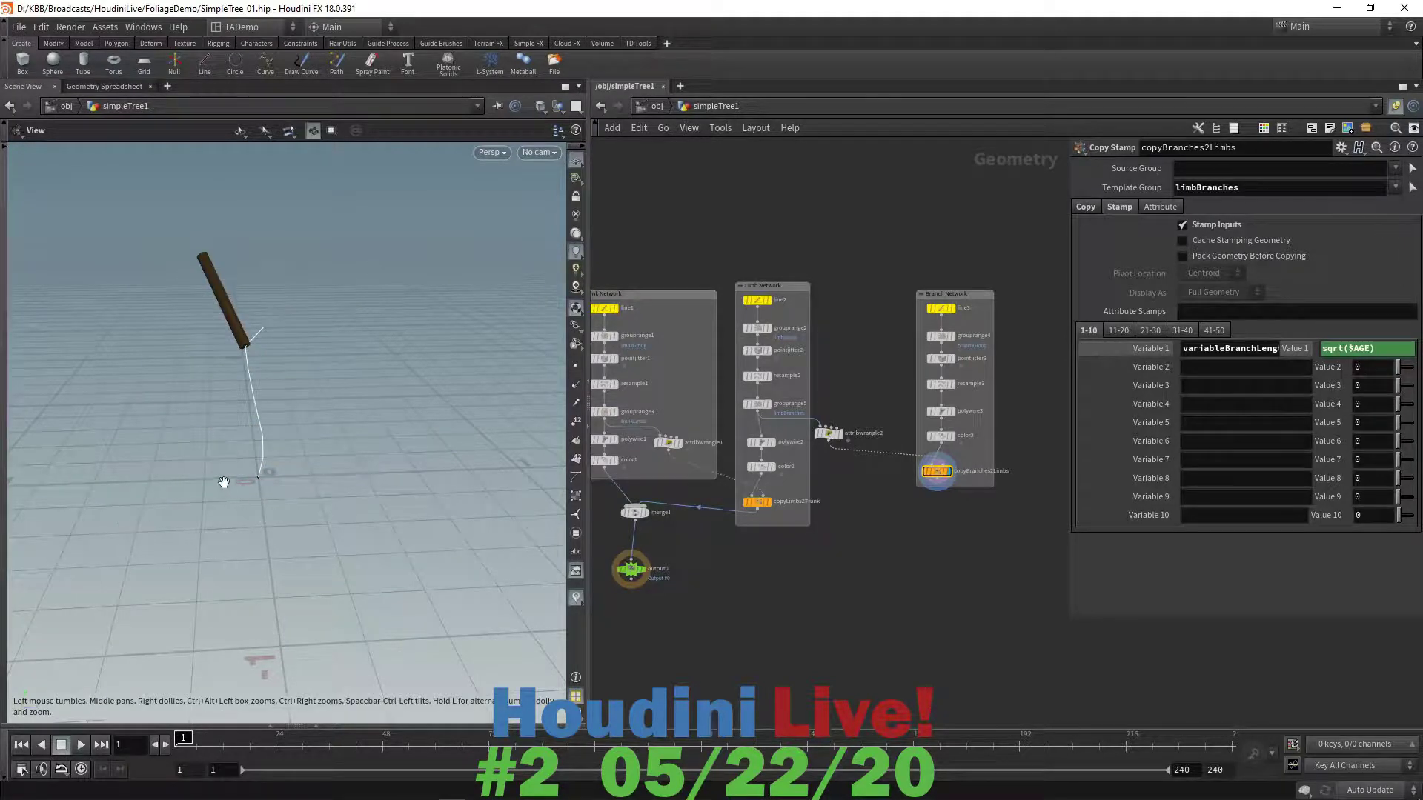
{"action": "left_click_drag", "start_coordinate": [317, 440], "coordinate": [389, 408]}
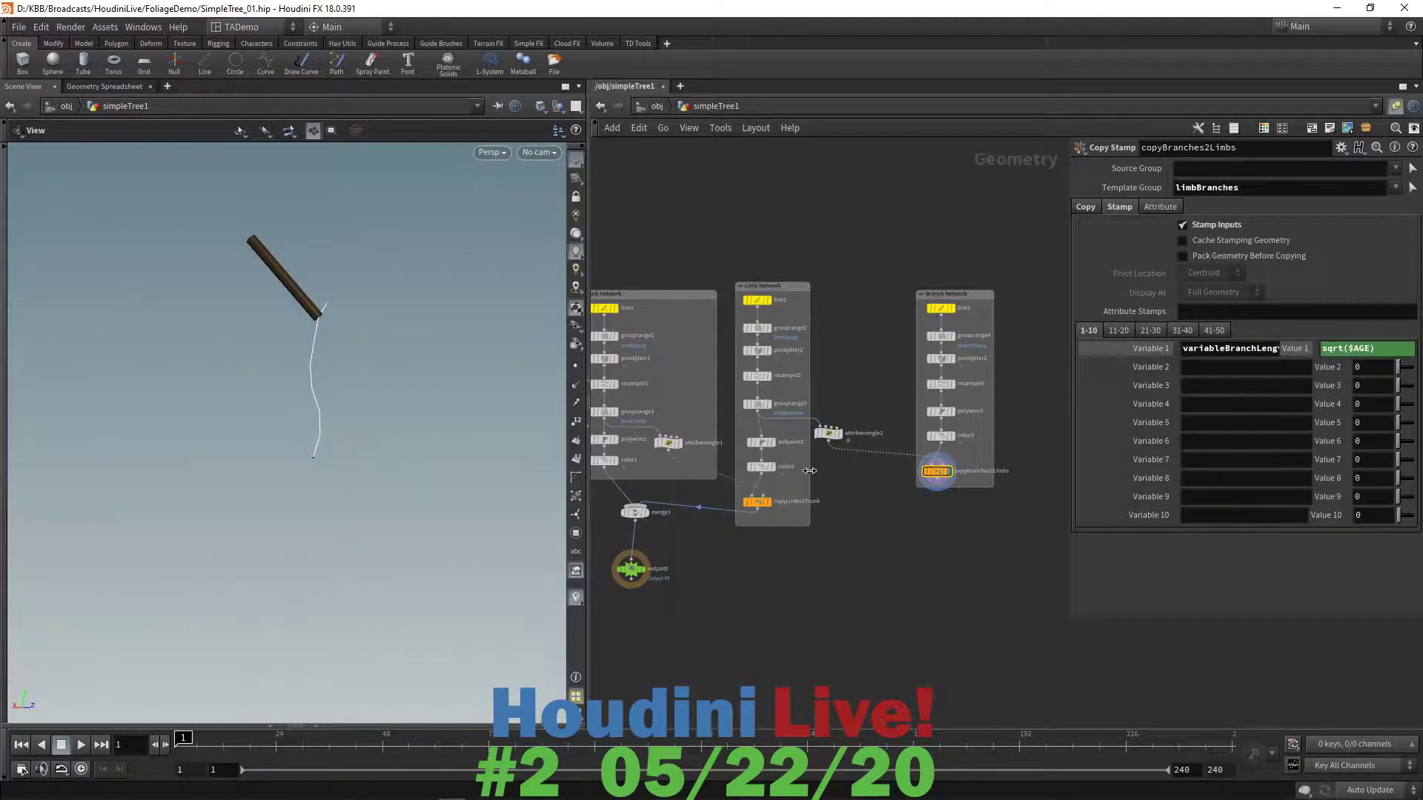
- Widen the Limb Network box so that it encloses attribwrangle2
{"action": "left_click_drag", "start_coordinate": [810, 471], "coordinate": [829, 439]}
{"action": "left_click_drag", "start_coordinate": [827, 434], "coordinate": [827, 436]}
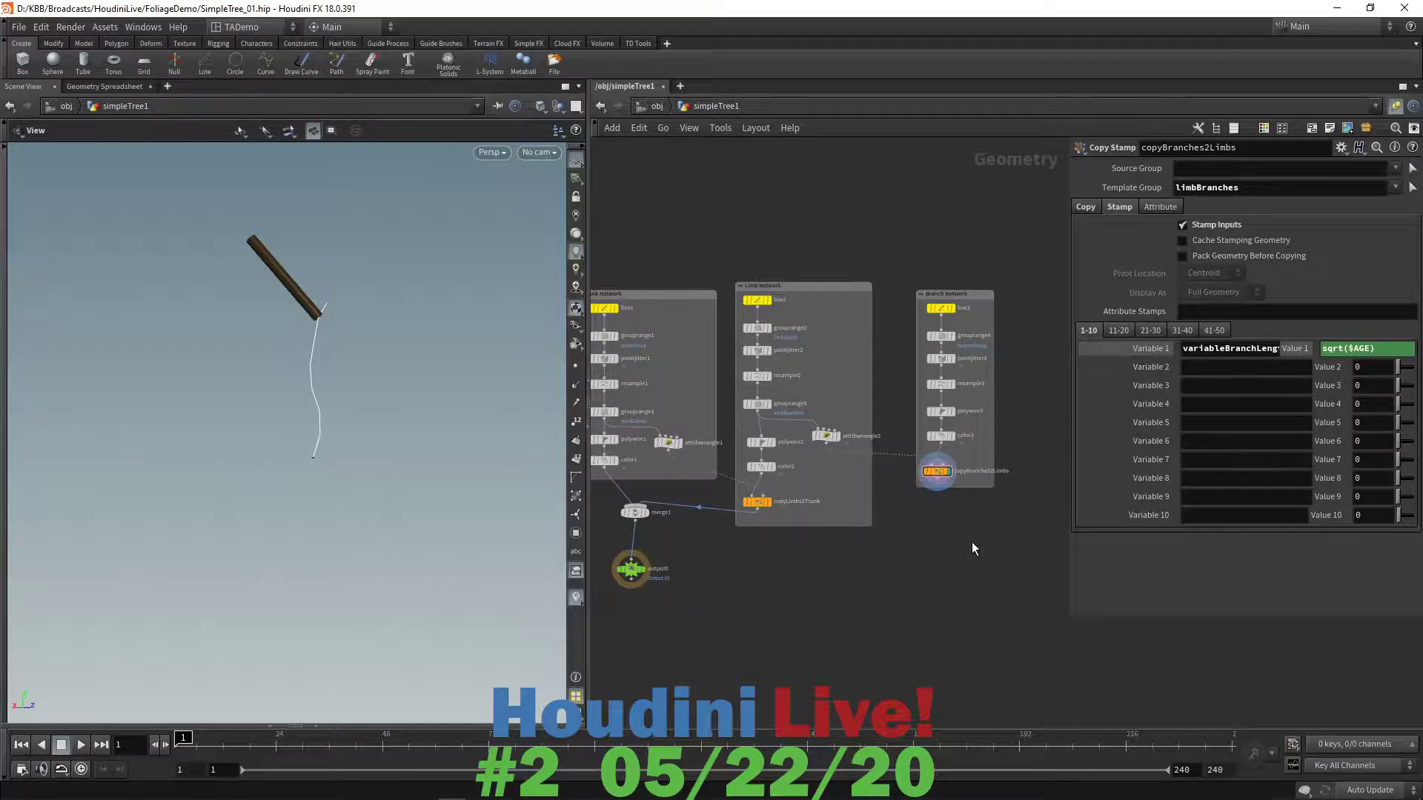
- Move polywire2 and color2 up in line with the Limb Network chain and insert a Merge node between color2 and copyLimbs2Trunk
{"action": "mouse_move", "coordinate": [935, 473]}
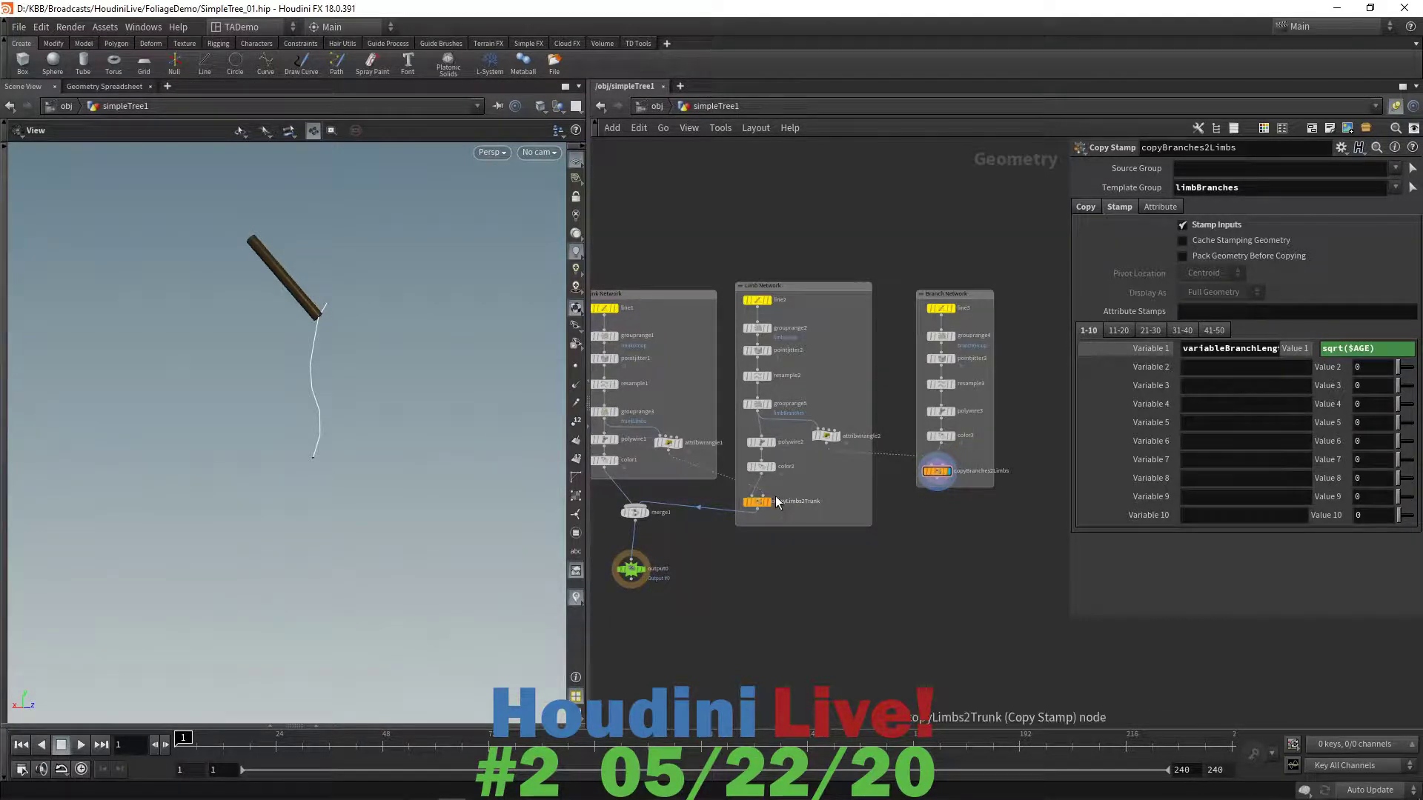
{"action": "mouse_move", "coordinate": [771, 502]}
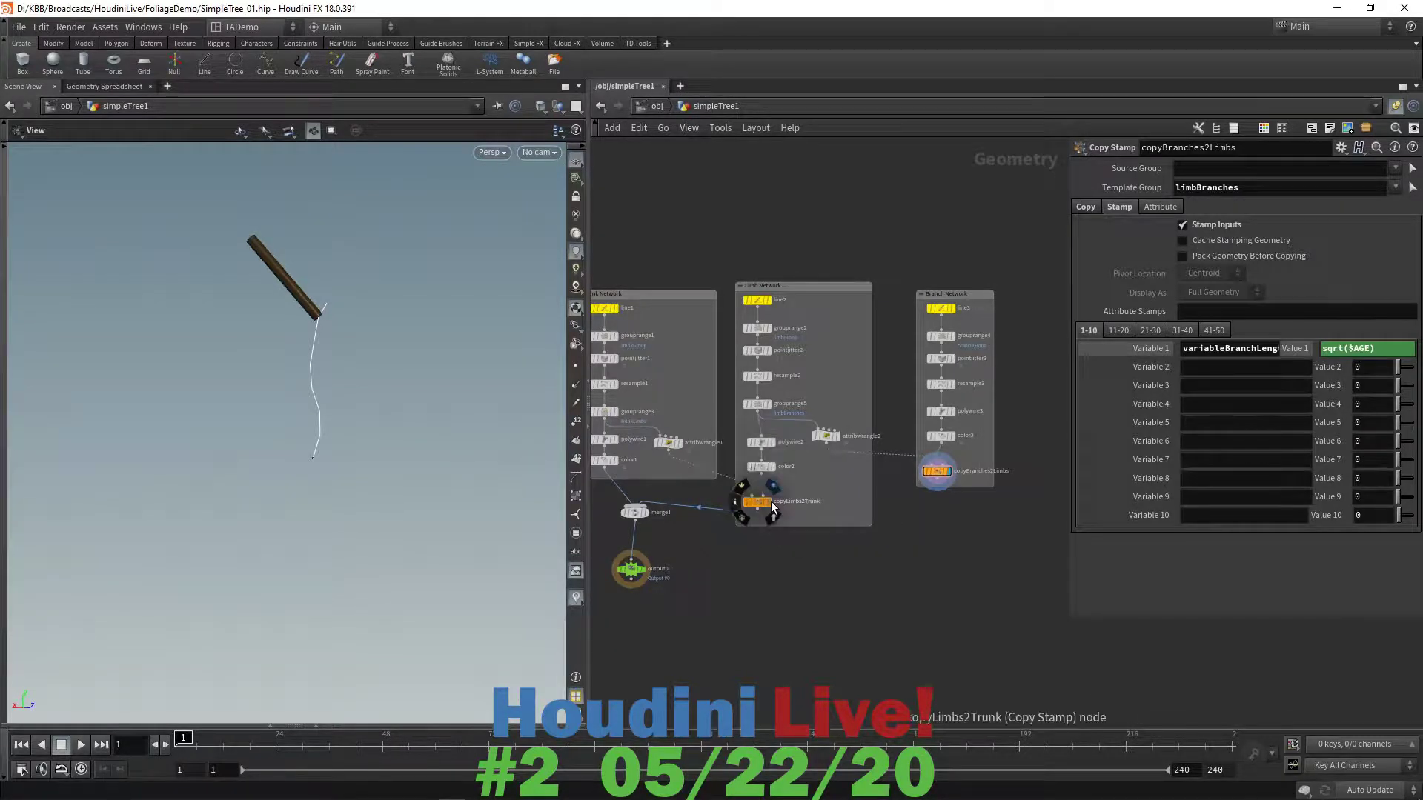
{"action": "mouse_move", "coordinate": [772, 445]}
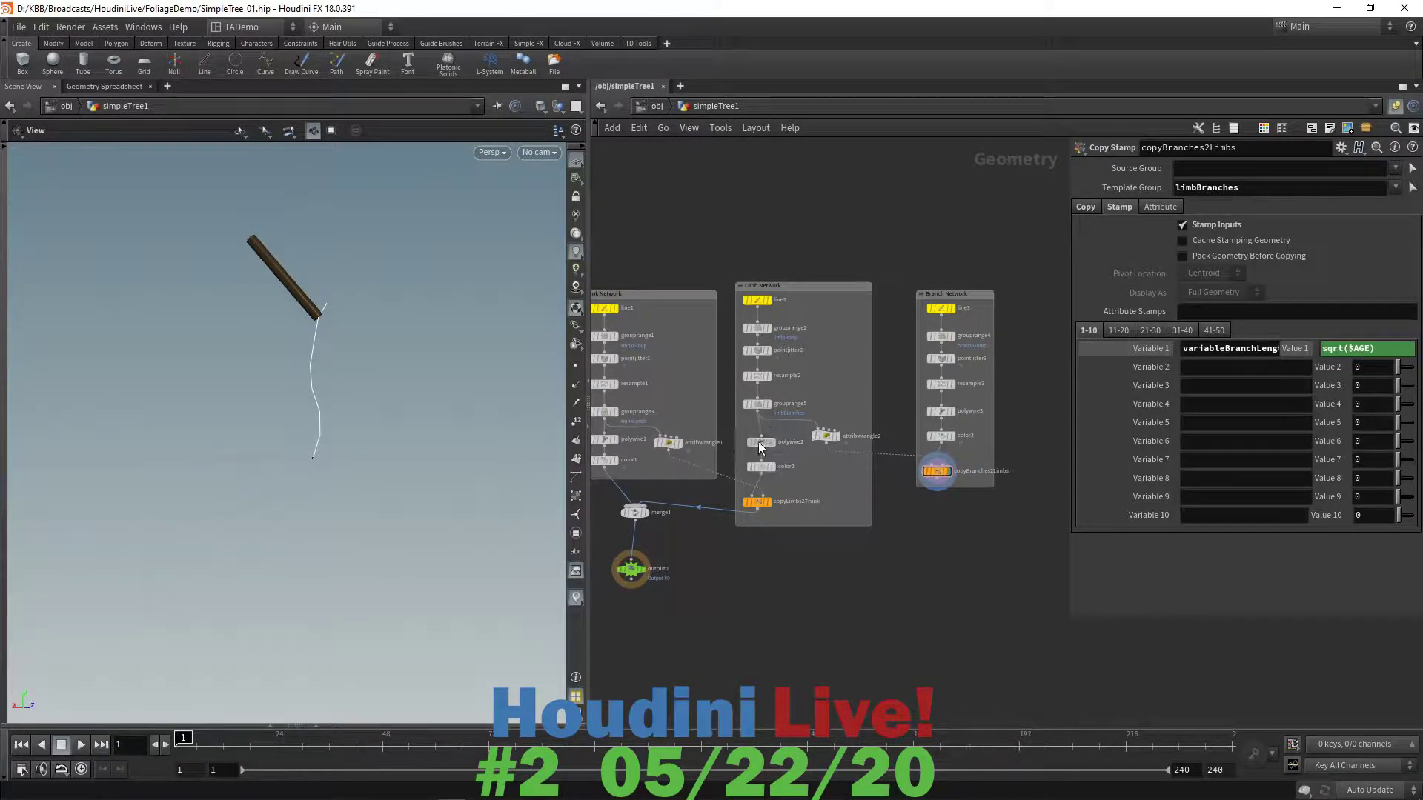
{"action": "left_click_drag", "start_coordinate": [758, 442], "coordinate": [761, 461]}
{"action": "left_click", "coordinate": [757, 459]}
{"action": "key", "text": "Tab"}
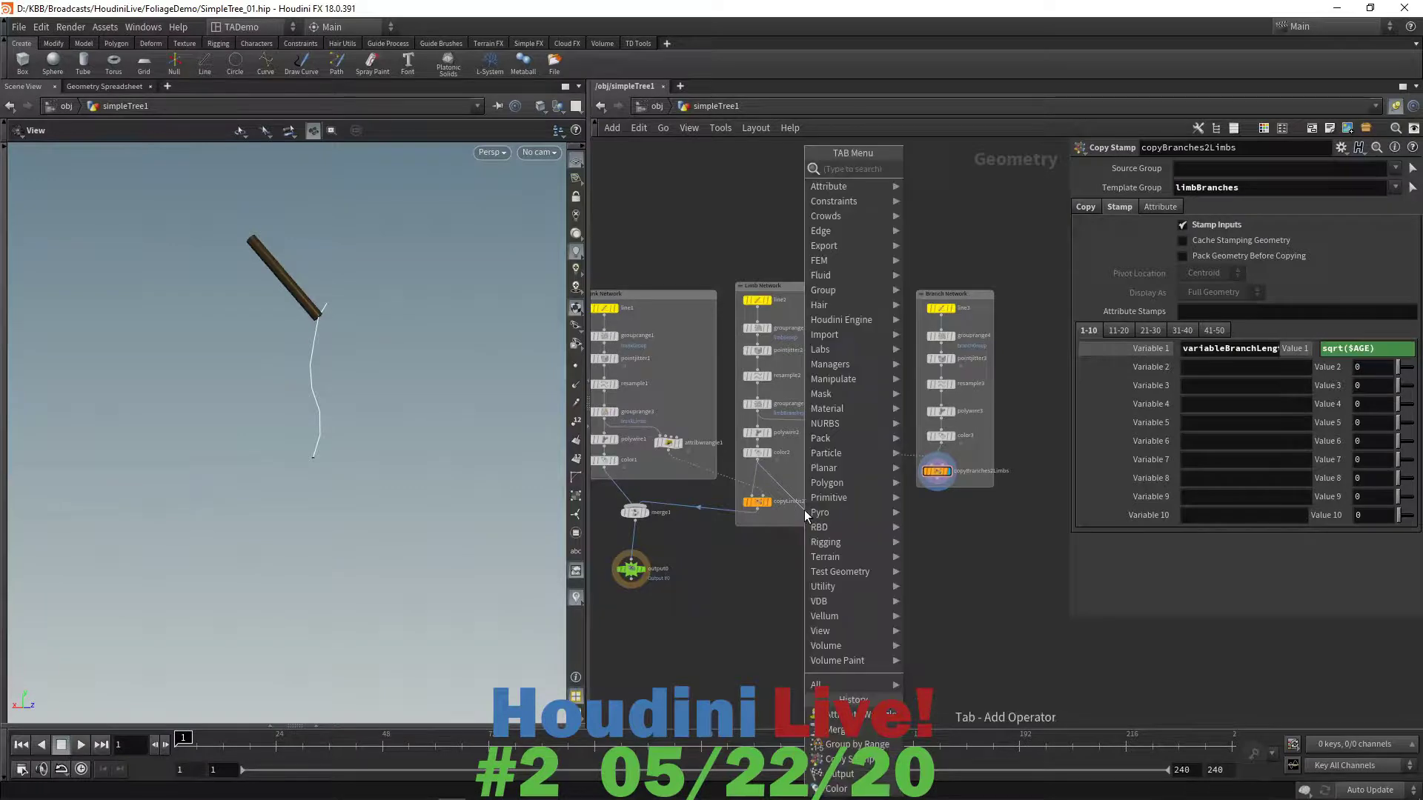
{"action": "type", "text": "merge"}
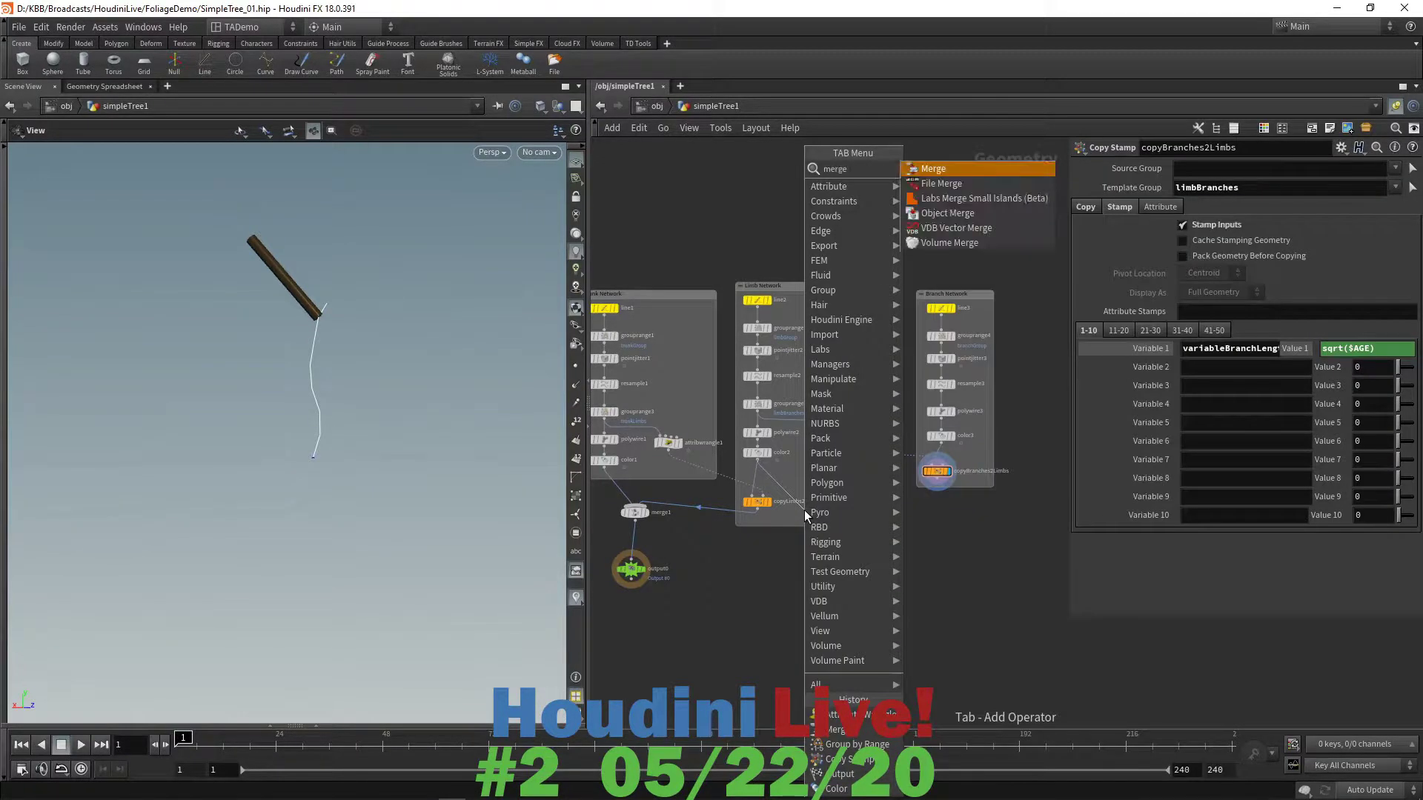
{"action": "left_click", "coordinate": [955, 171]}
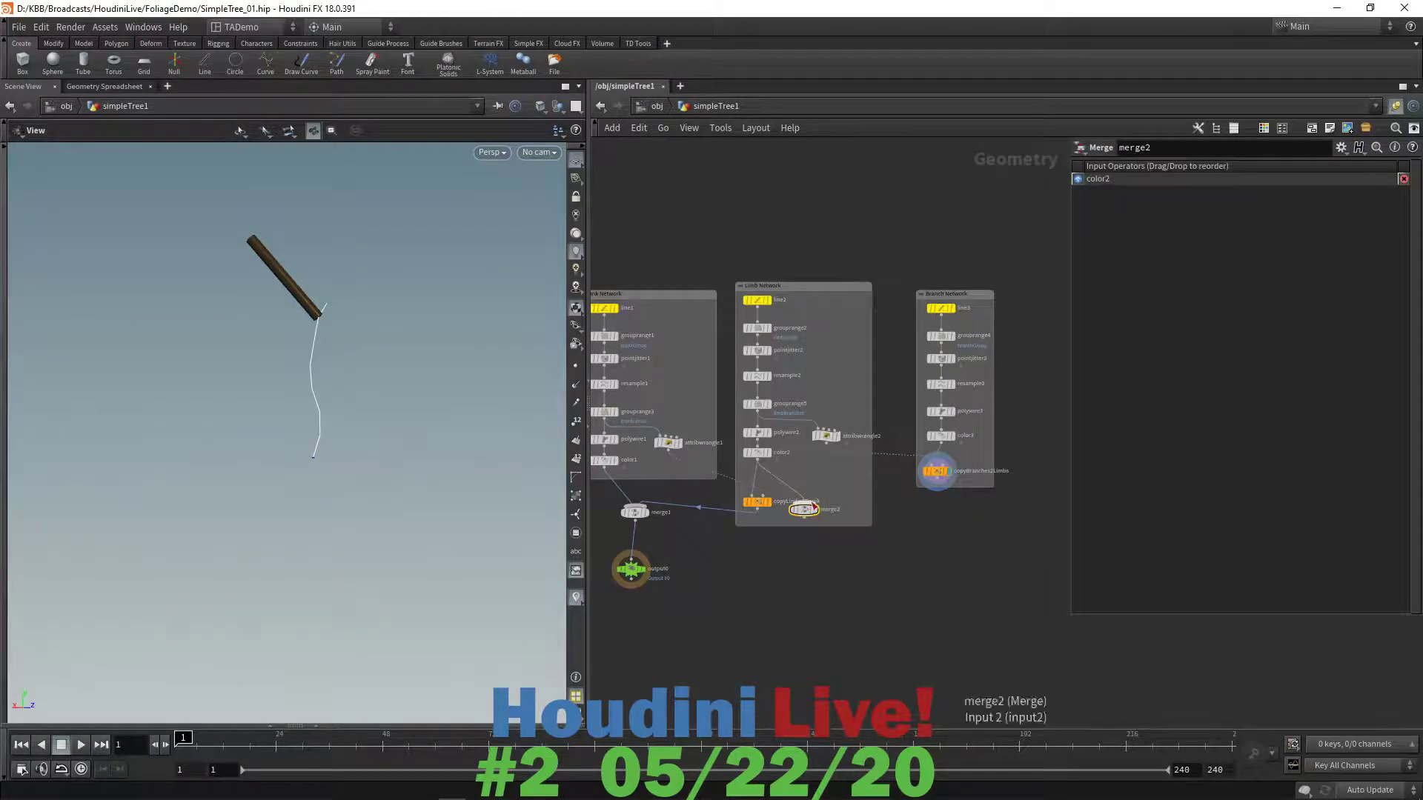
{"action": "left_click_drag", "start_coordinate": [813, 506], "coordinate": [757, 490]}
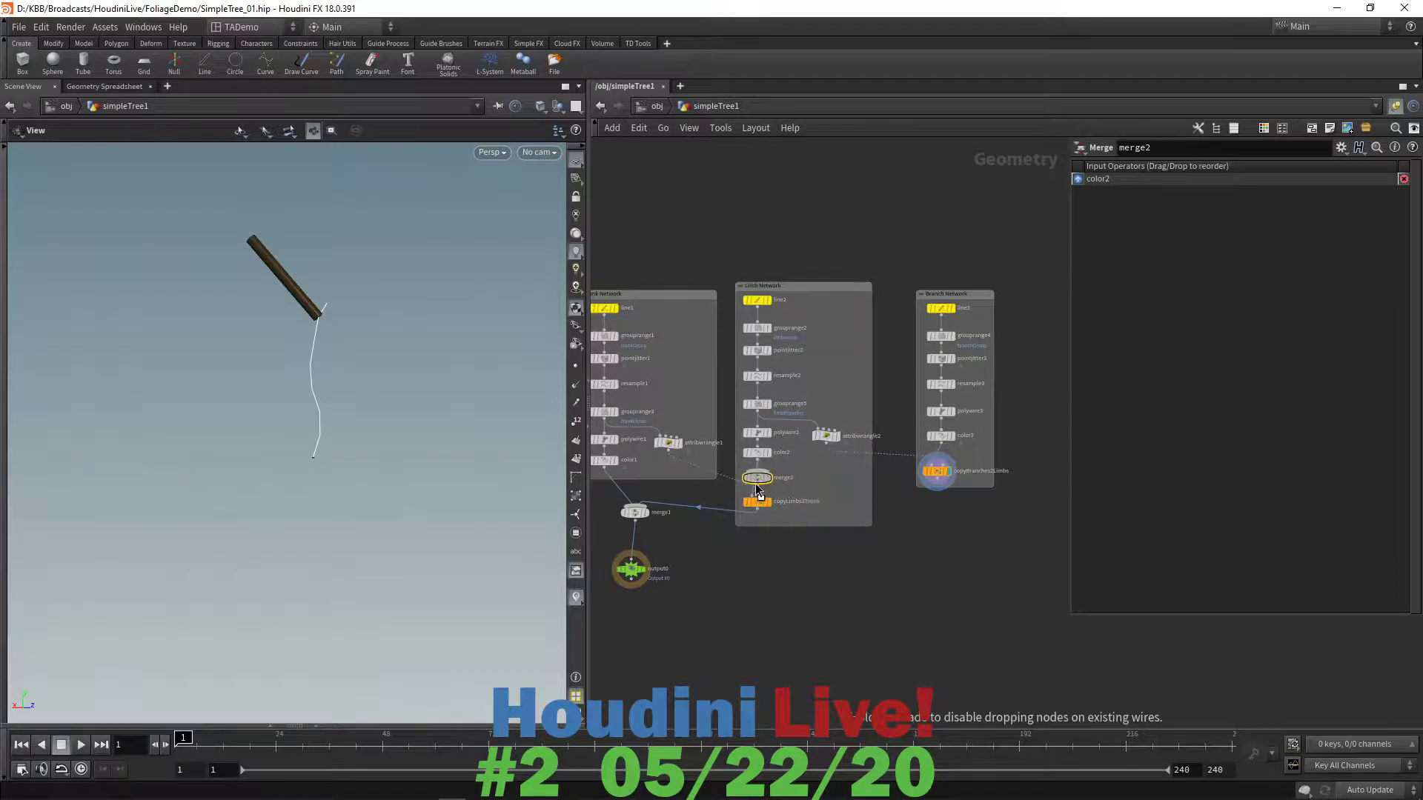
{"action": "mouse_move", "coordinate": [768, 487]}
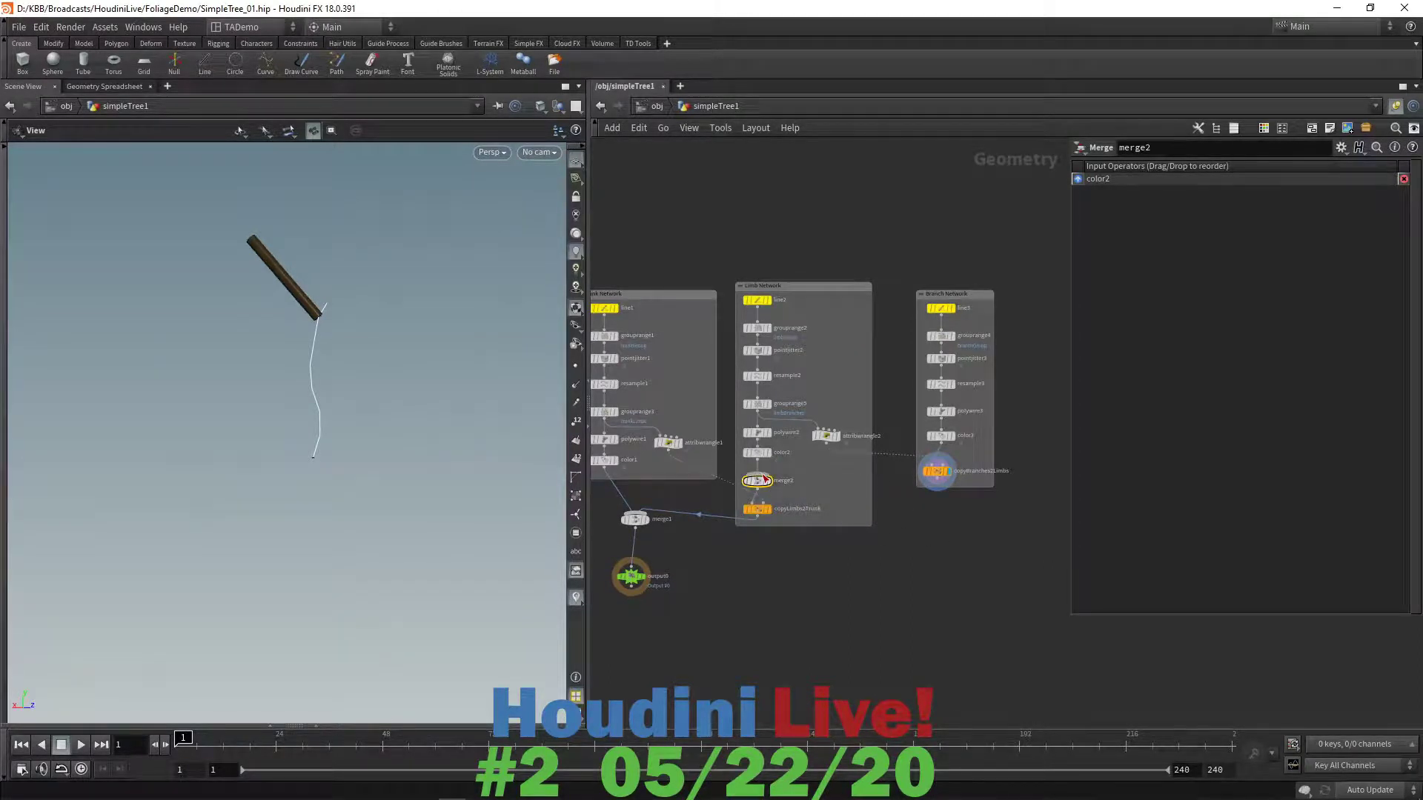
- Wire copyBranches2Limbs into merge2 as an additional input and display the output0 node to view the whole tree
{"action": "left_click", "coordinate": [766, 478]}
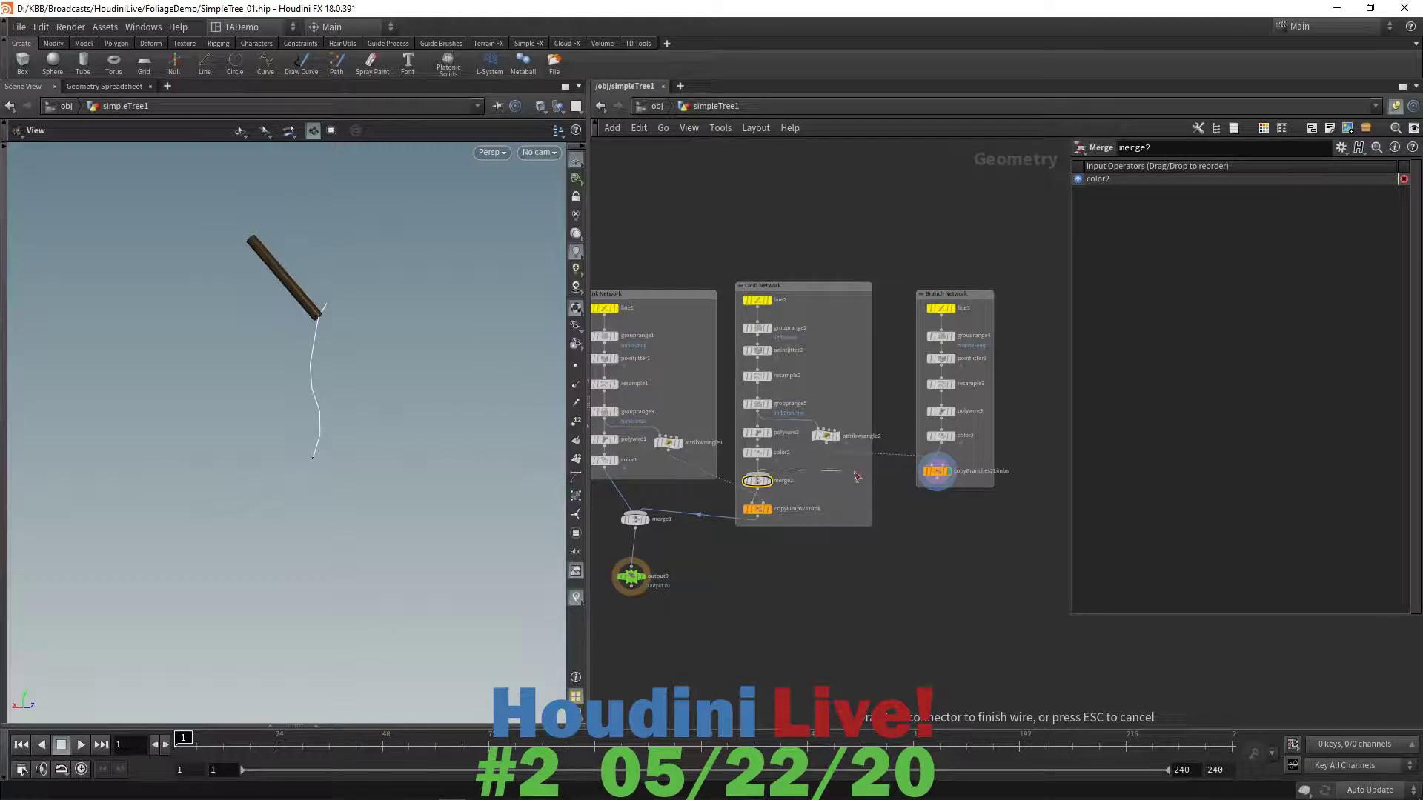
{"action": "left_click", "coordinate": [938, 487]}
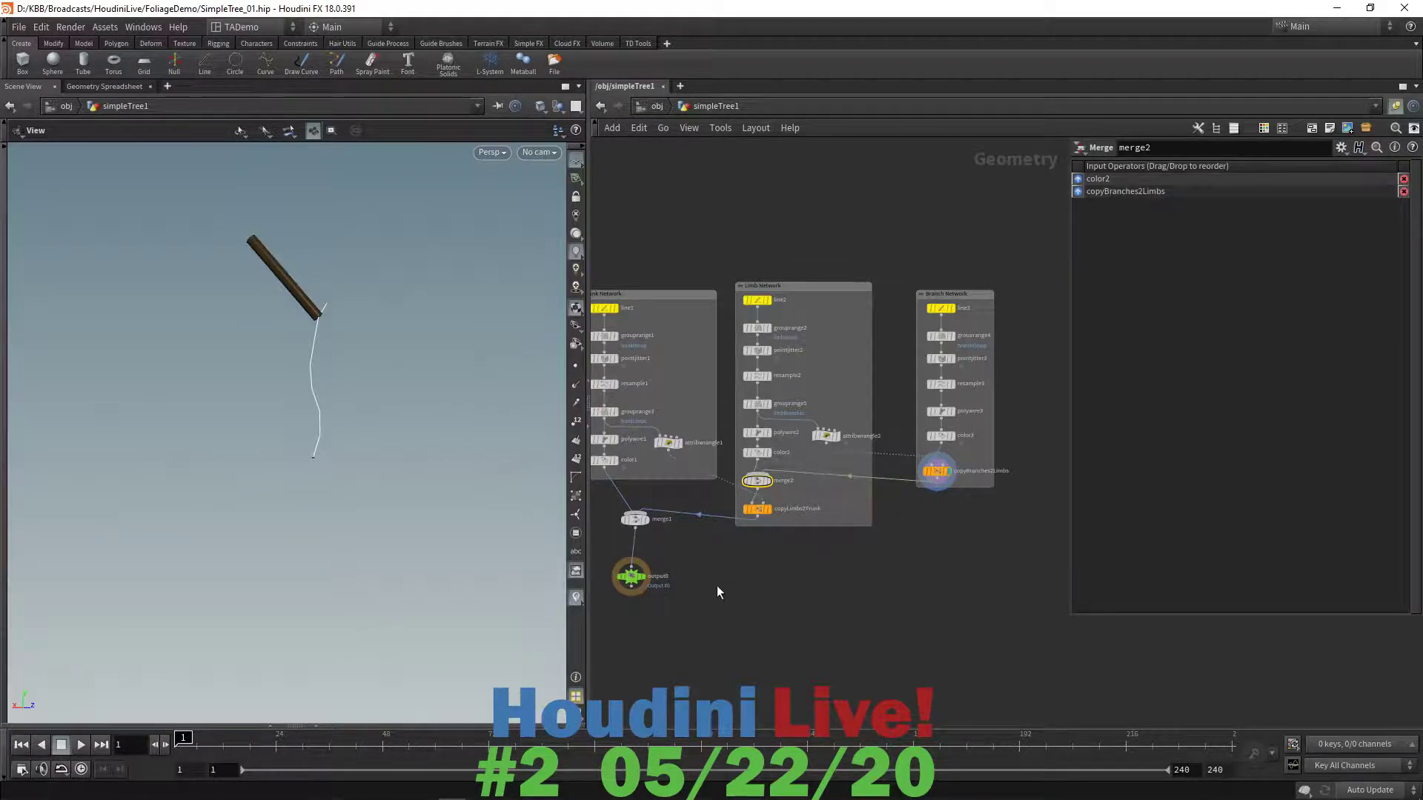
{"action": "mouse_move", "coordinate": [647, 576]}
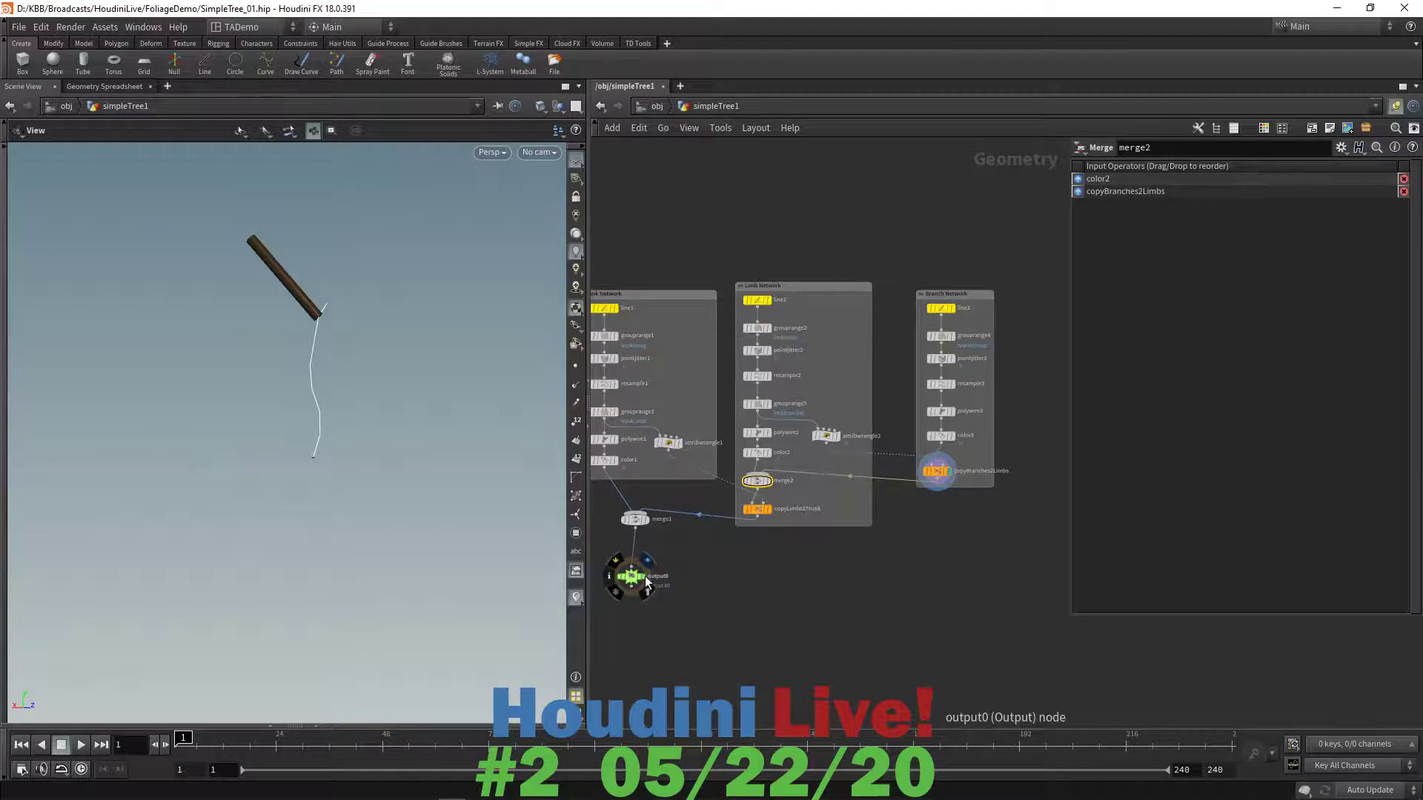
{"action": "left_click", "coordinate": [643, 575]}
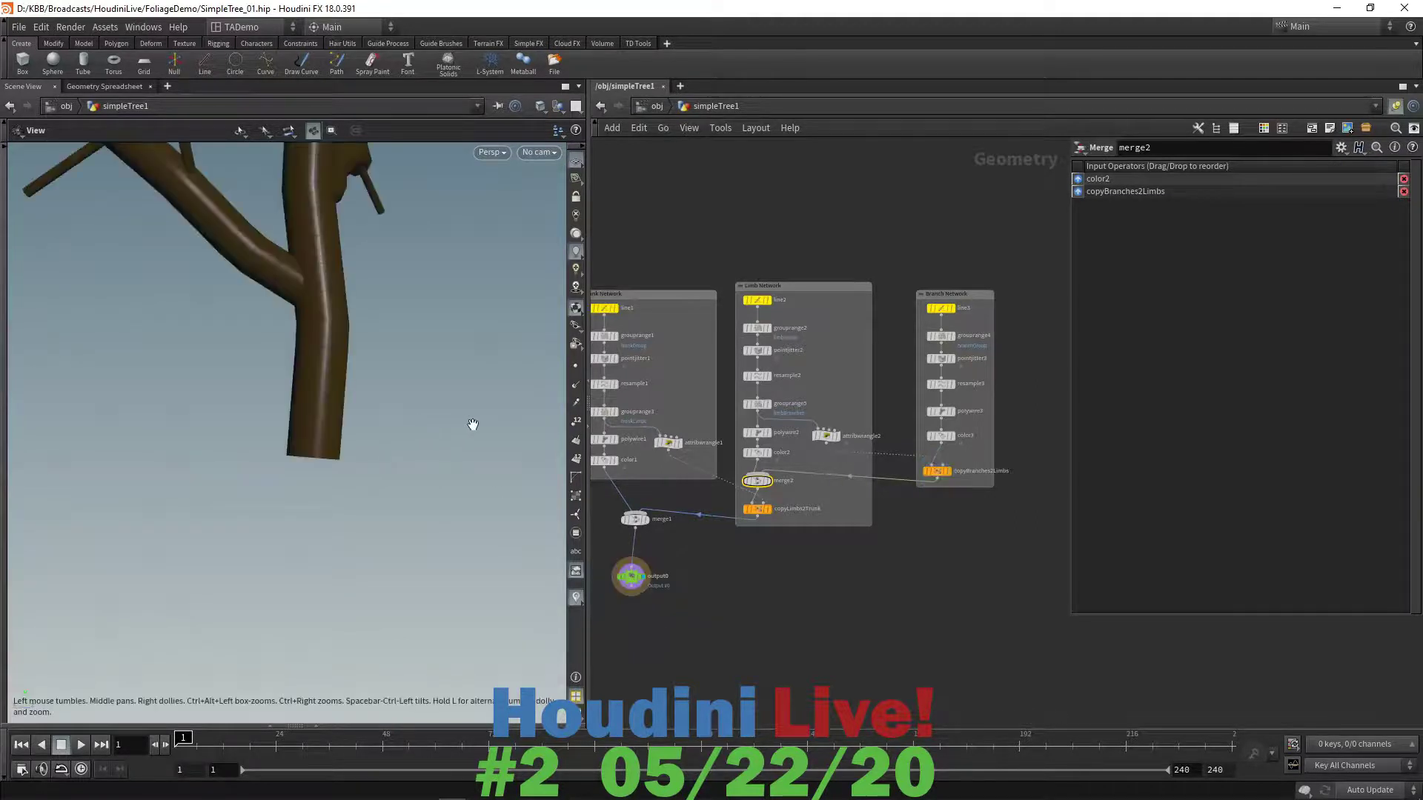
{"action": "left_click_drag", "start_coordinate": [470, 422], "coordinate": [521, 541]}
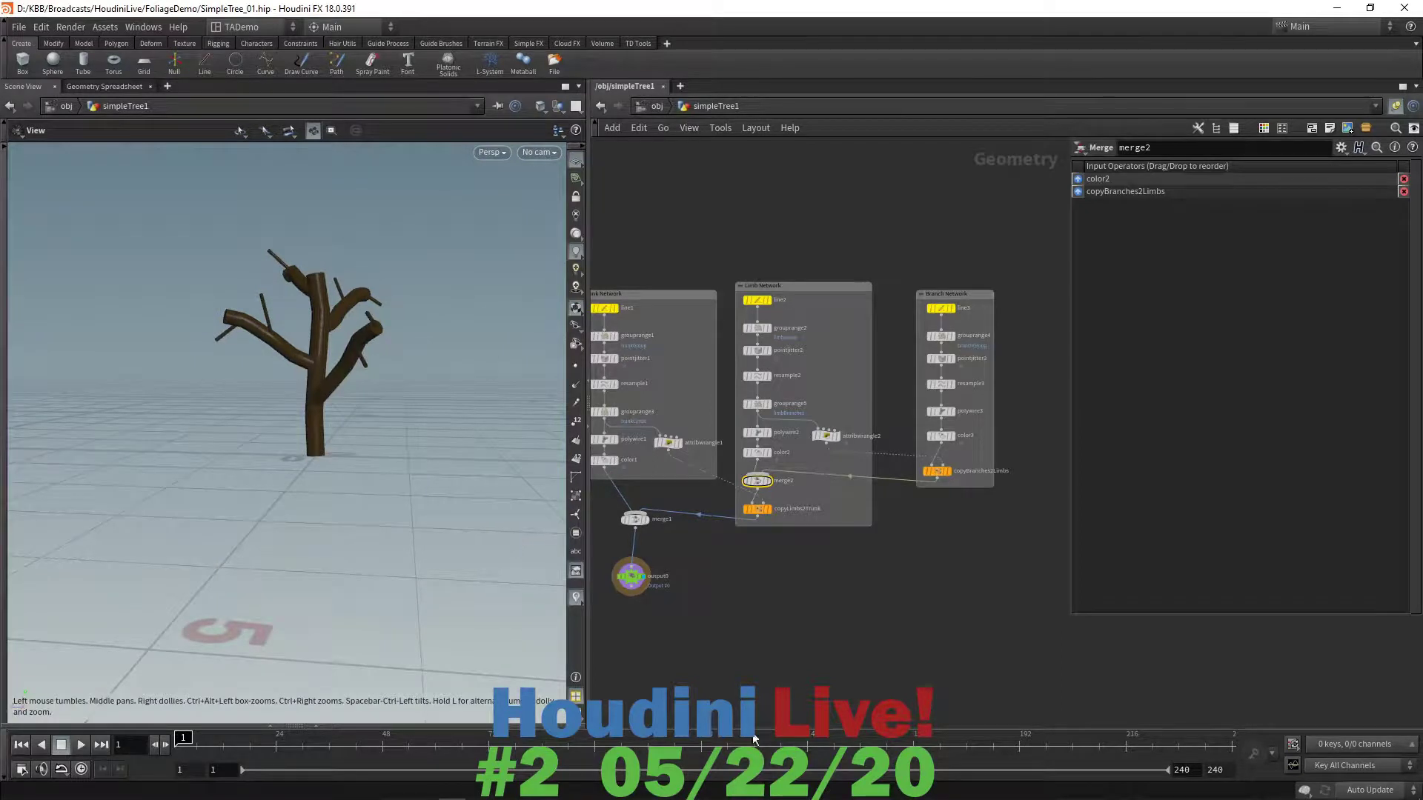
{"action": "mouse_move", "coordinate": [519, 546]}
{"action": "left_mouse_down"}
{"action": "mouse_move", "coordinate": [530, 578]}
{"action": "mouse_move", "coordinate": [499, 638]}
{"action": "mouse_move", "coordinate": [502, 540]}
{"action": "mouse_move", "coordinate": [524, 527]}
{"action": "left_mouse_up"}
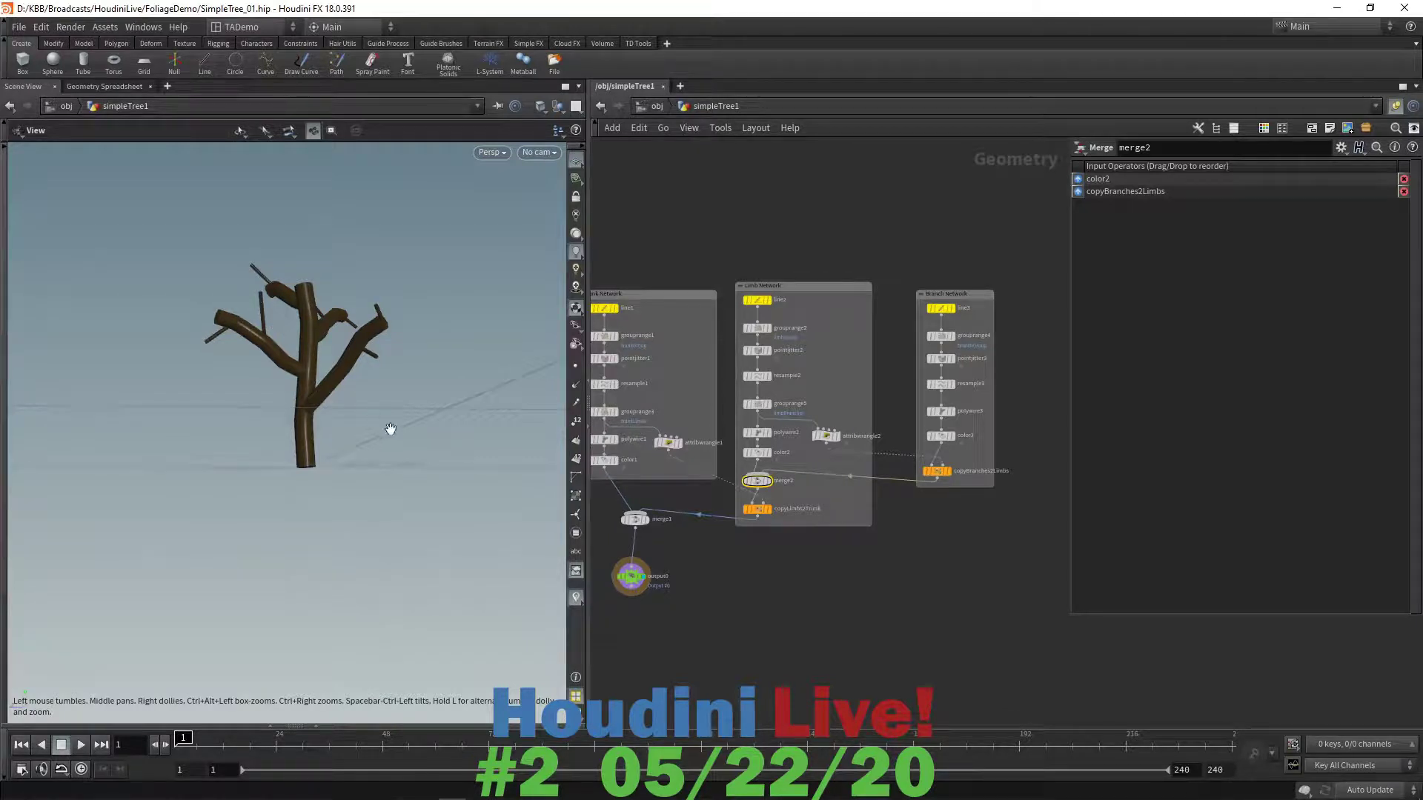
{"action": "left_click_drag", "start_coordinate": [362, 527], "coordinate": [384, 562]}
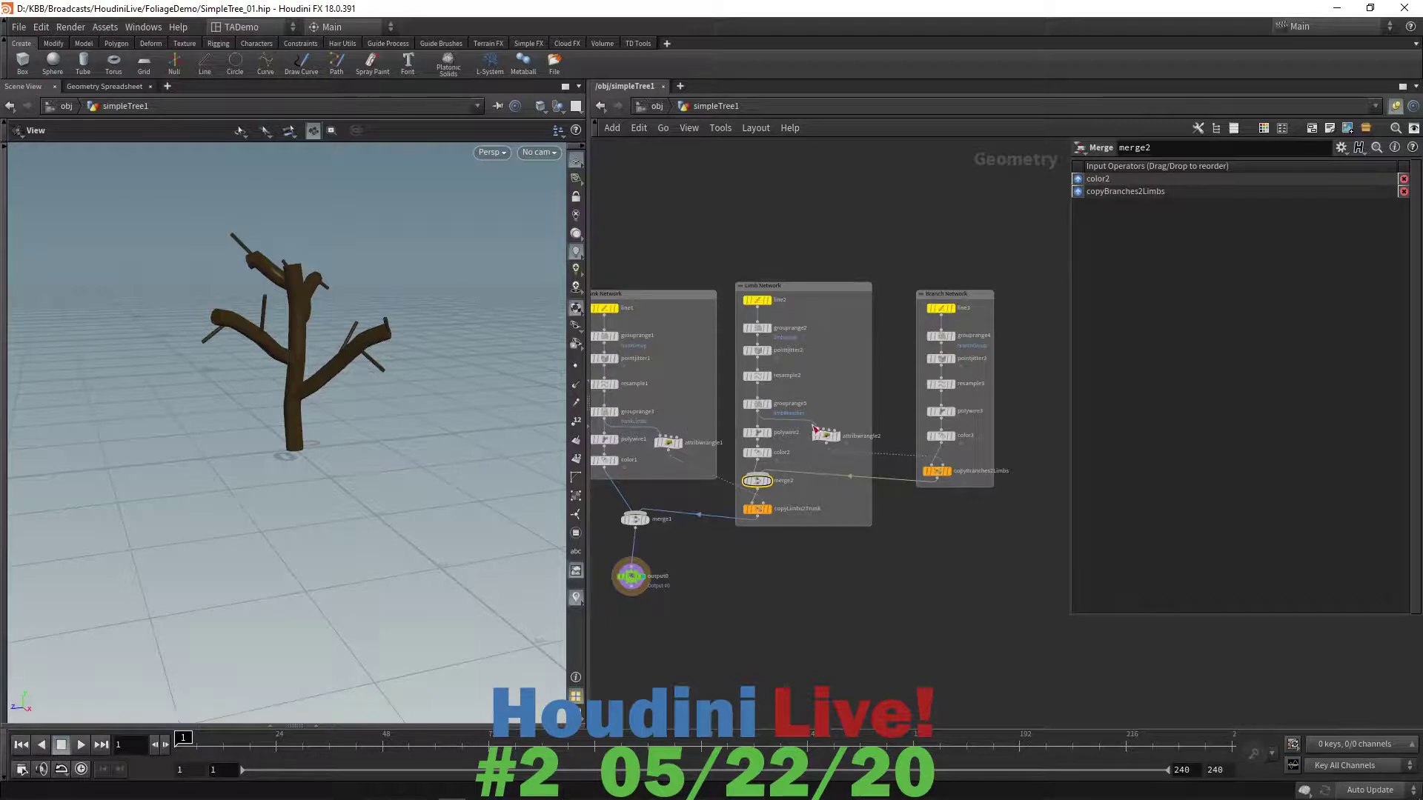
- Set the range filter of the limbBranches group in grouprange5 to select 1 of 2, and save the scene
{"action": "left_click", "coordinate": [756, 406]}
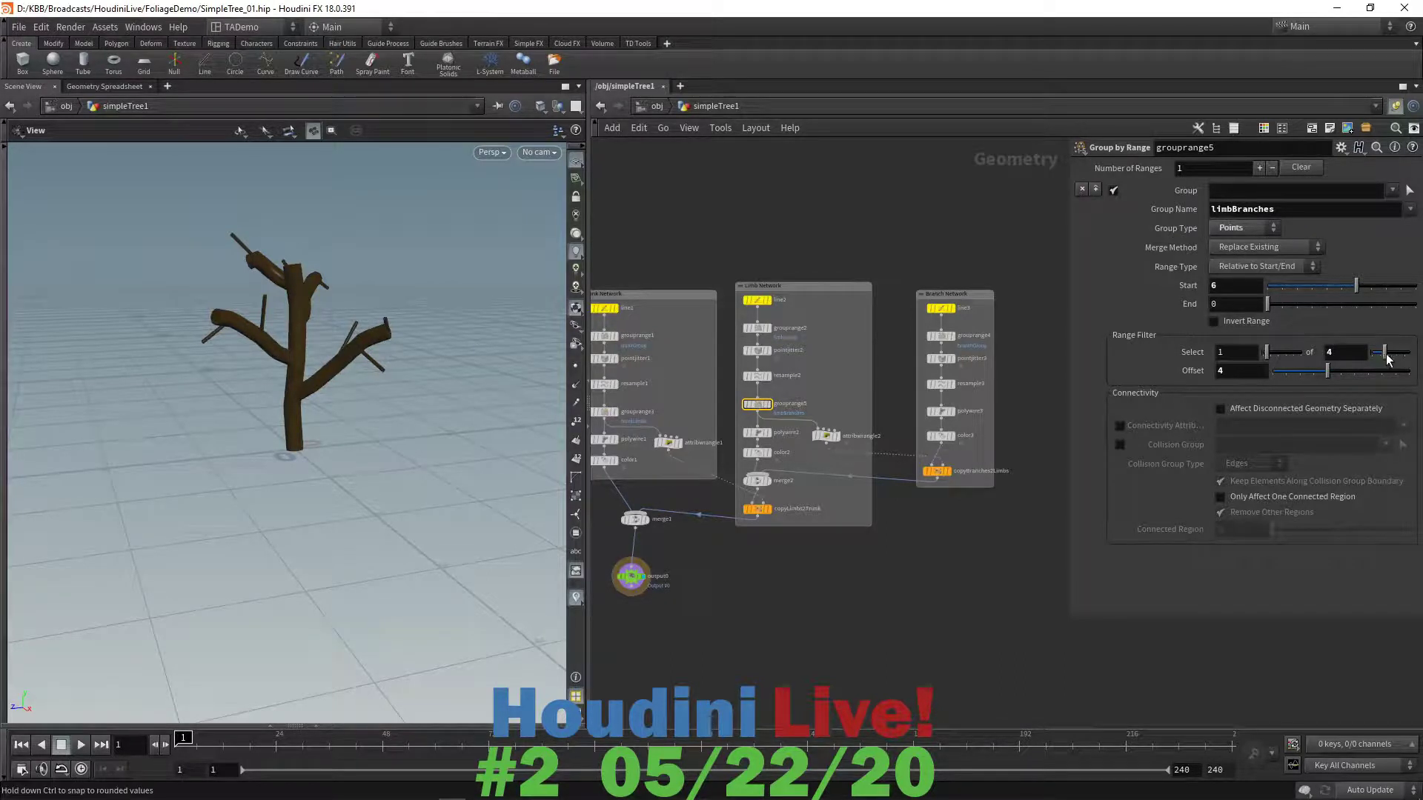
{"action": "left_click_drag", "start_coordinate": [1383, 358], "coordinate": [1380, 362]}
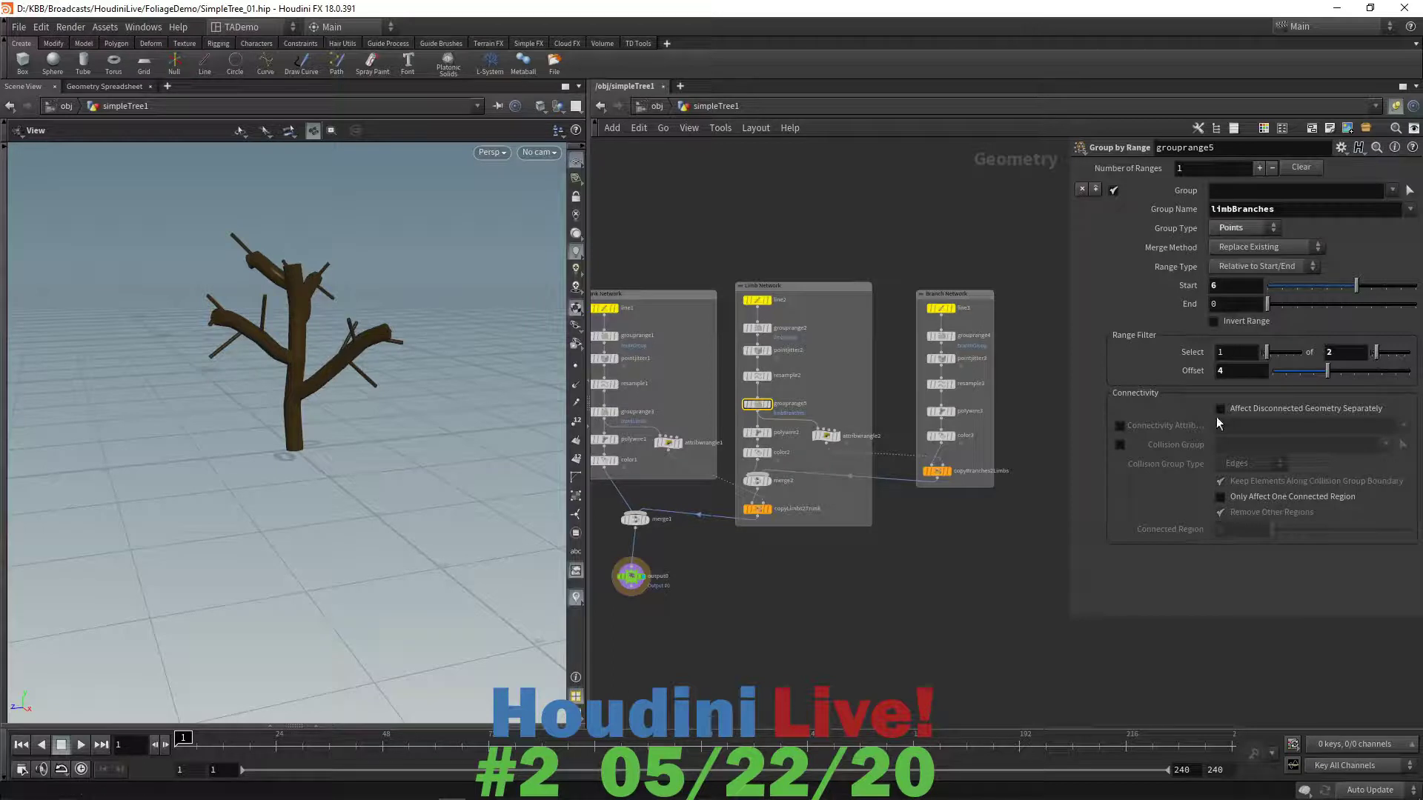
{"action": "left_click_drag", "start_coordinate": [343, 511], "coordinate": [308, 506]}
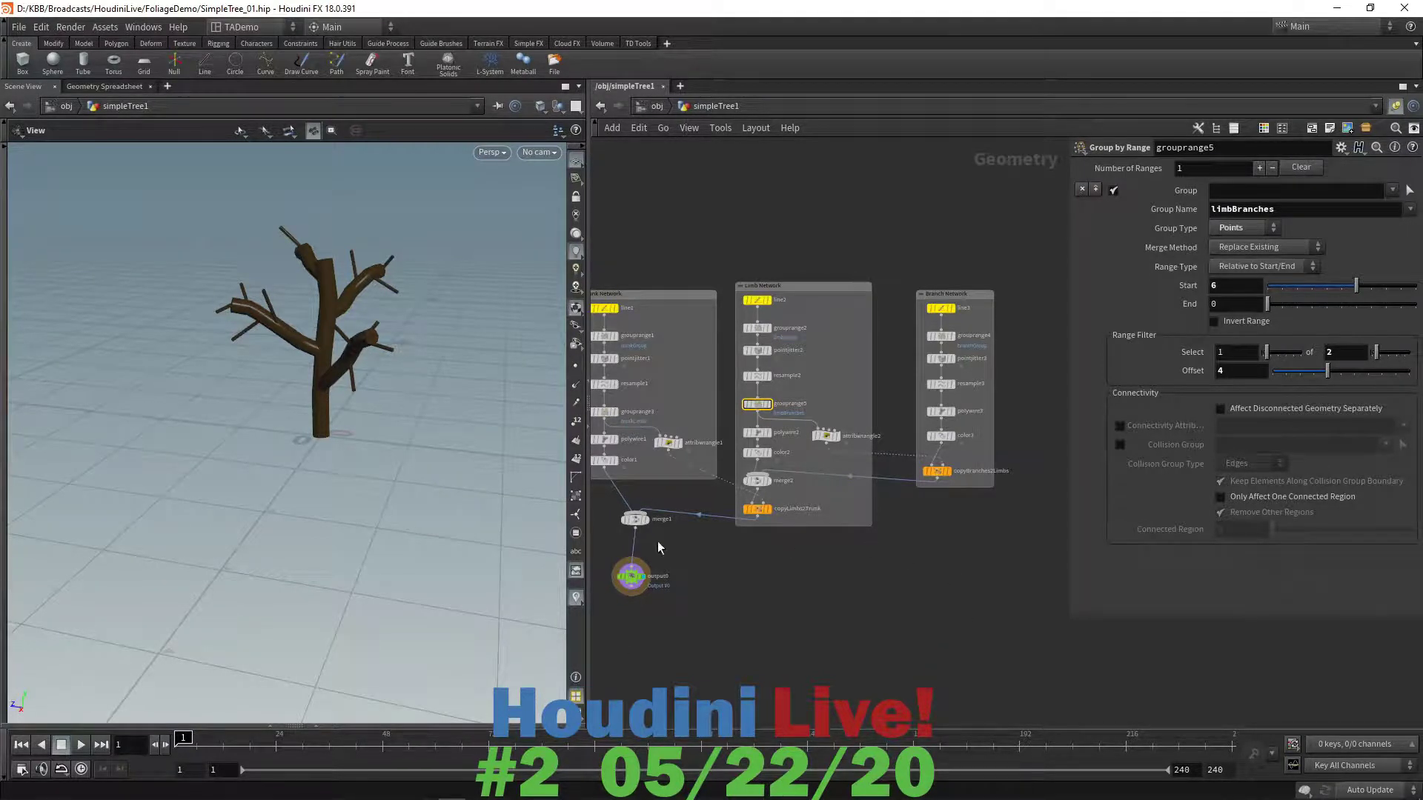
{"action": "left_click_drag", "start_coordinate": [356, 495], "coordinate": [401, 478]}
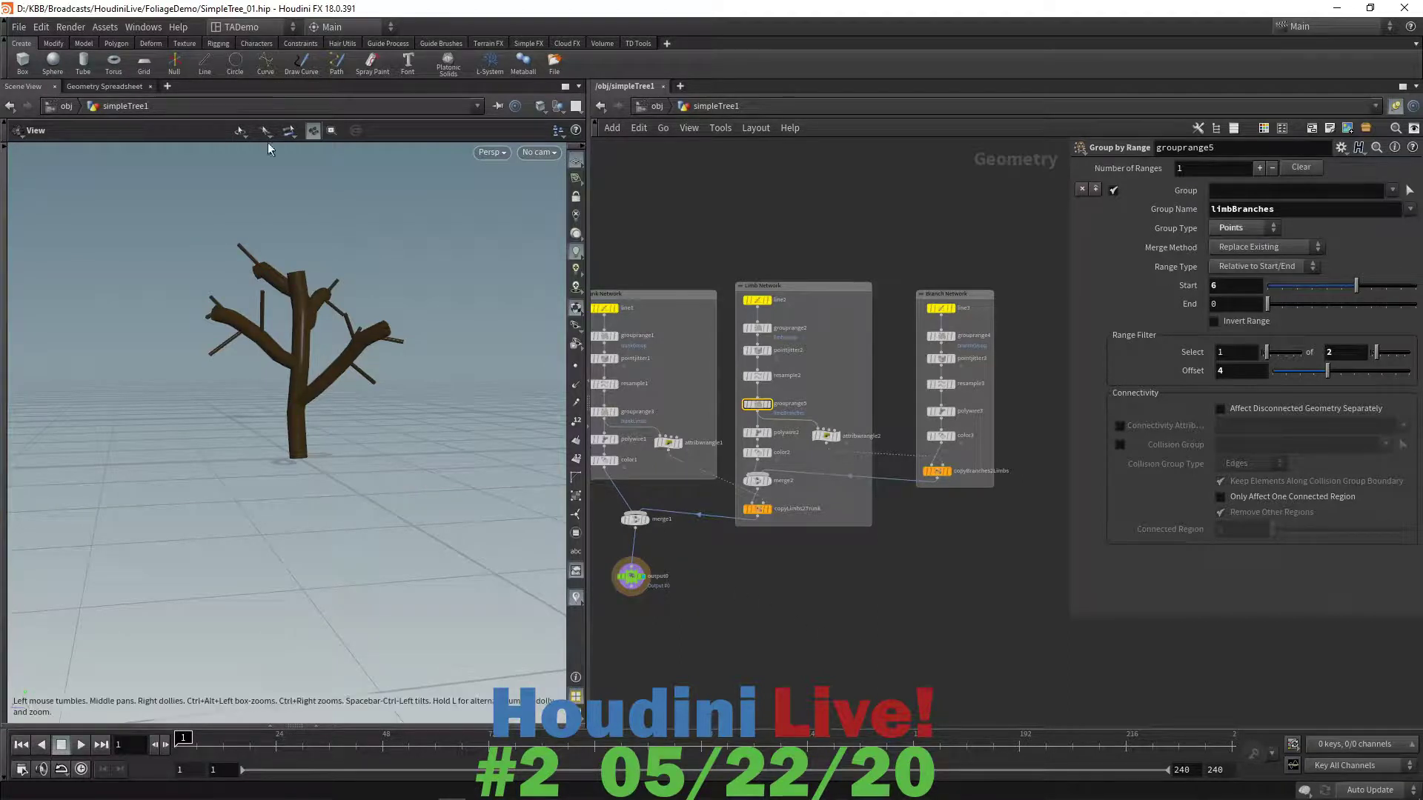
{"action": "left_click", "coordinate": [19, 28]}
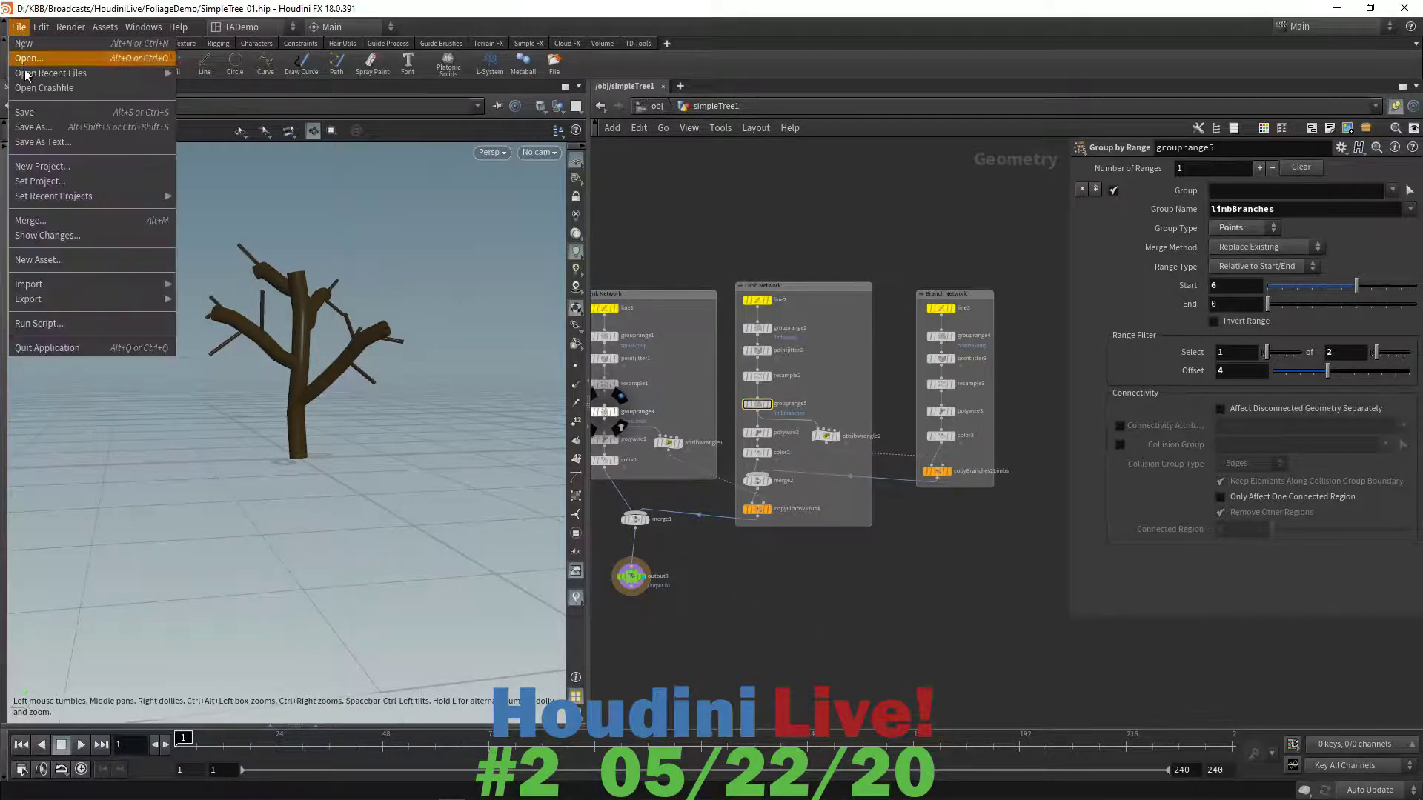
{"action": "left_click", "coordinate": [25, 113]}
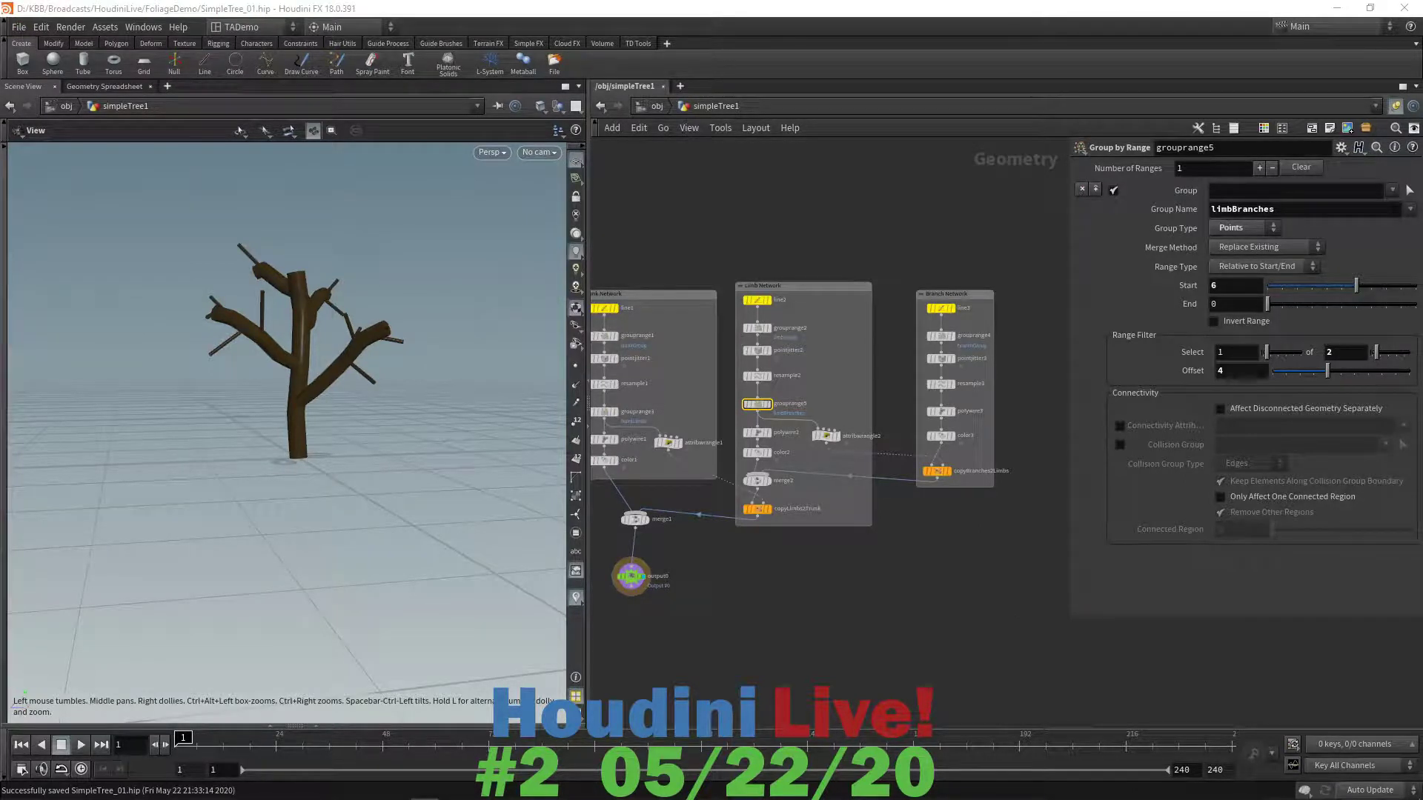
- At object level, set simpleTree1's Twisty Amount to 0.32 and its Branches Length to 1.1
{"action": "key", "text": "u"}
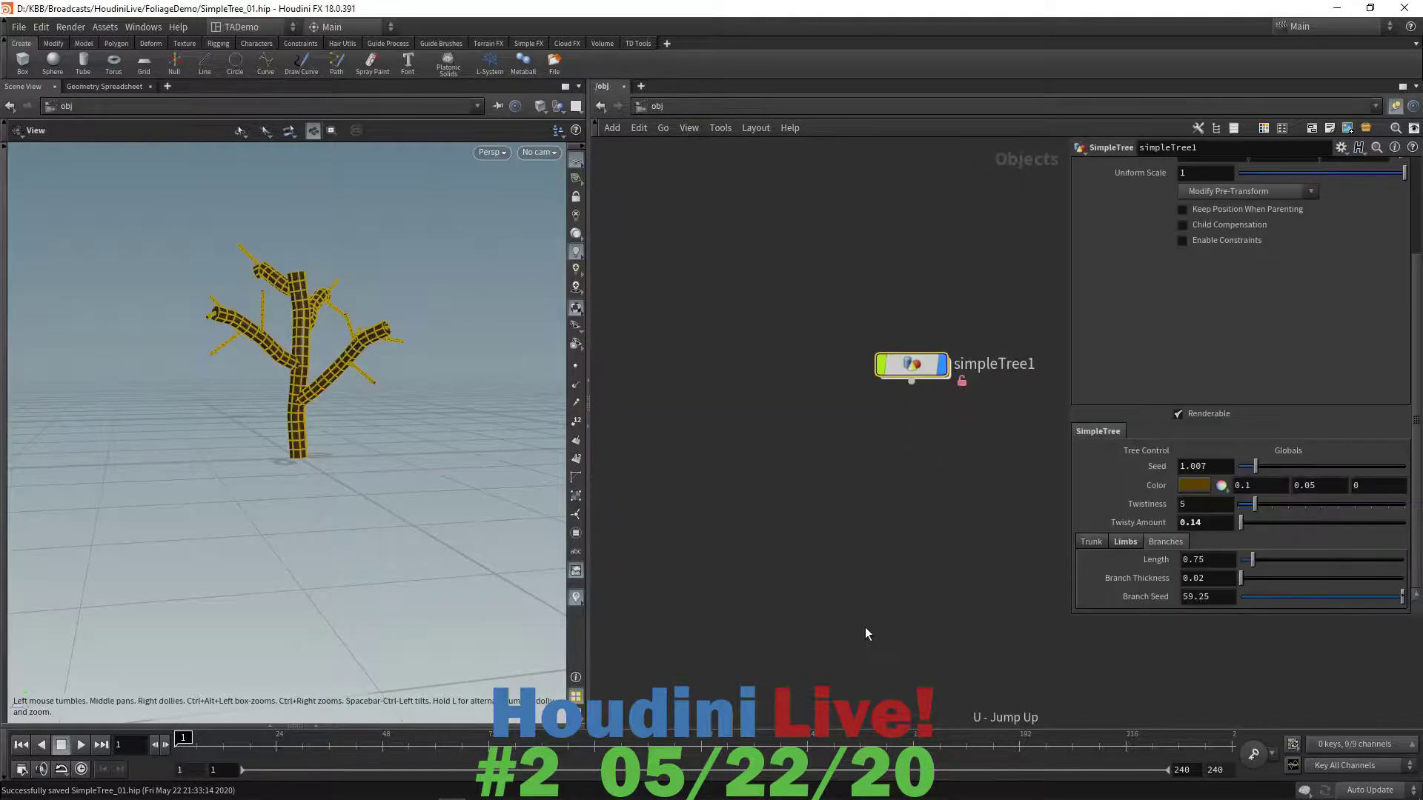
{"action": "left_click", "coordinate": [737, 550]}
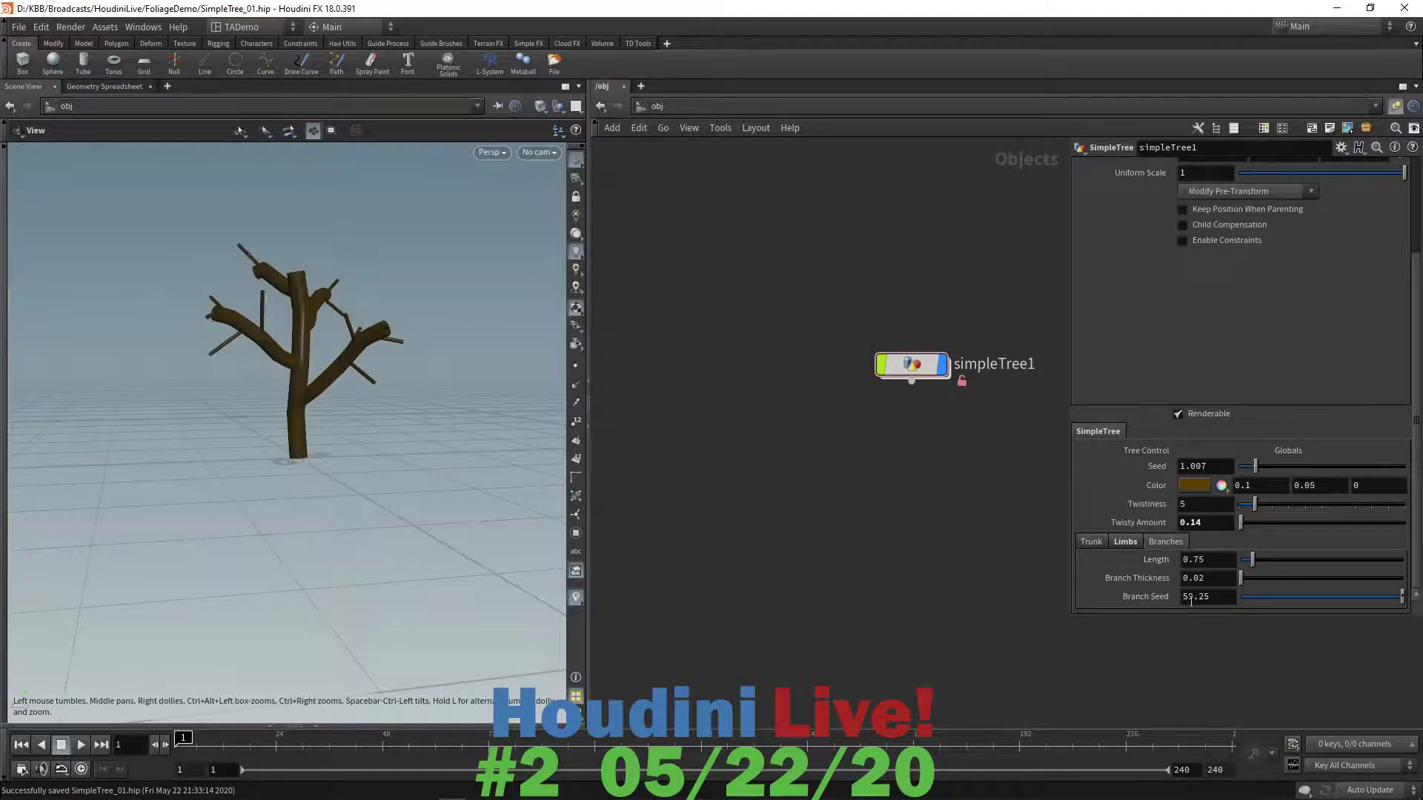
{"action": "mouse_move", "coordinate": [398, 530]}
{"action": "left_mouse_down"}
{"action": "mouse_move", "coordinate": [416, 549]}
{"action": "mouse_move", "coordinate": [399, 556]}
{"action": "left_mouse_up"}
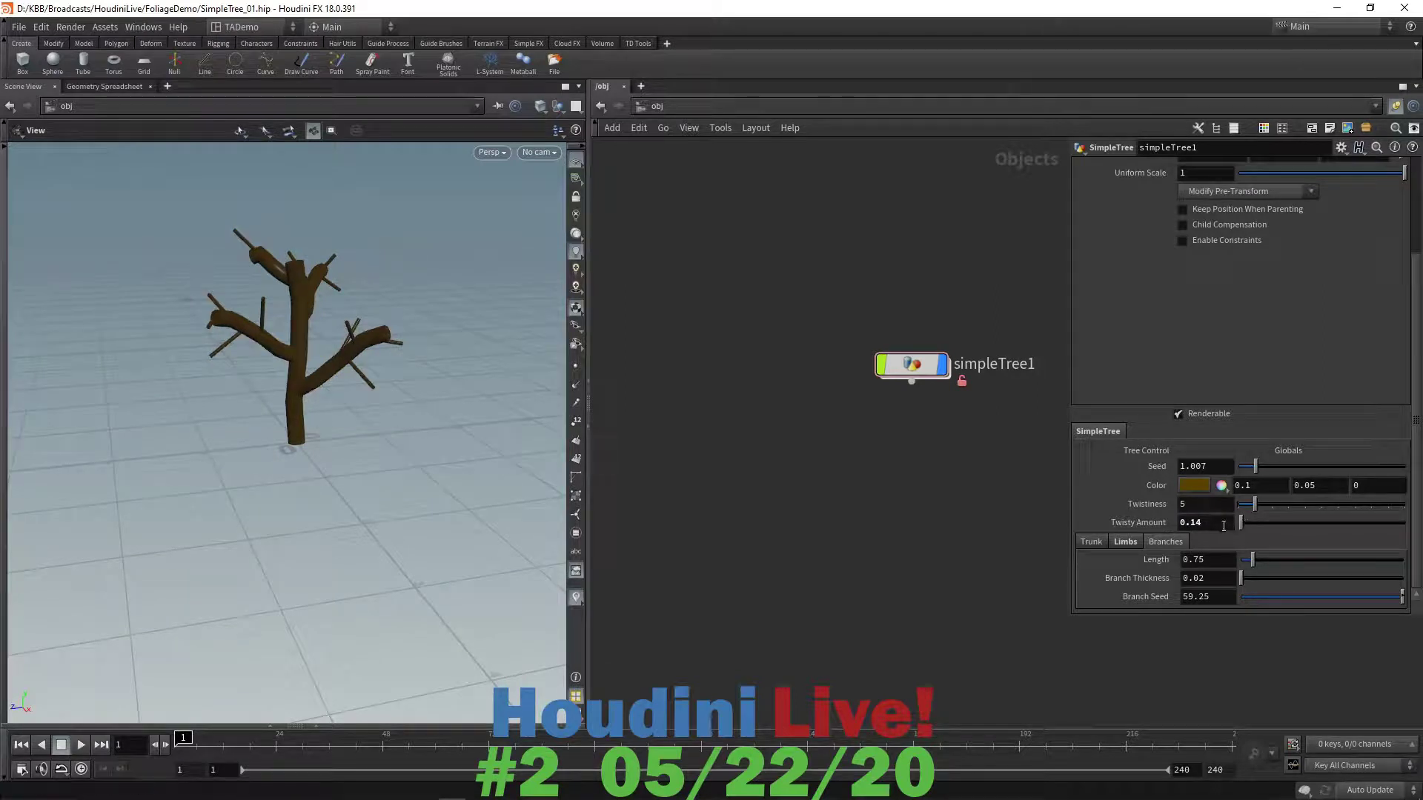
{"action": "mouse_move", "coordinate": [1215, 525]}
{"action": "middle_mouse_down"}
{"action": "mouse_move", "coordinate": [1203, 573]}
{"action": "mouse_move", "coordinate": [1304, 538]}
{"action": "mouse_move", "coordinate": [1250, 544]}
{"action": "mouse_move", "coordinate": [1244, 526]}
{"action": "middle_mouse_up"}
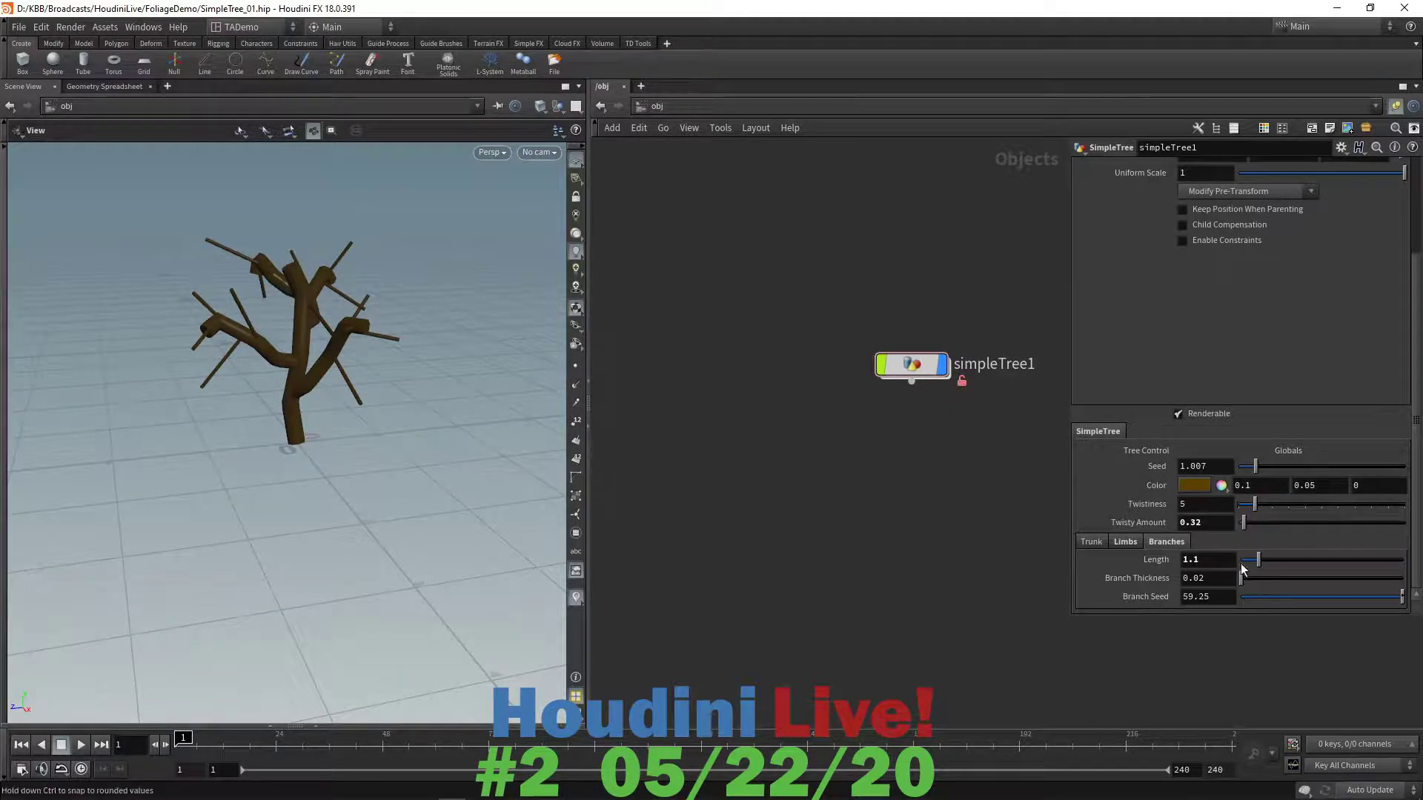
{"action": "mouse_move", "coordinate": [325, 551]}
{"action": "left_mouse_down"}
{"action": "mouse_move", "coordinate": [470, 552]}
{"action": "mouse_move", "coordinate": [368, 578]}
{"action": "mouse_move", "coordinate": [329, 548]}
{"action": "left_mouse_up"}
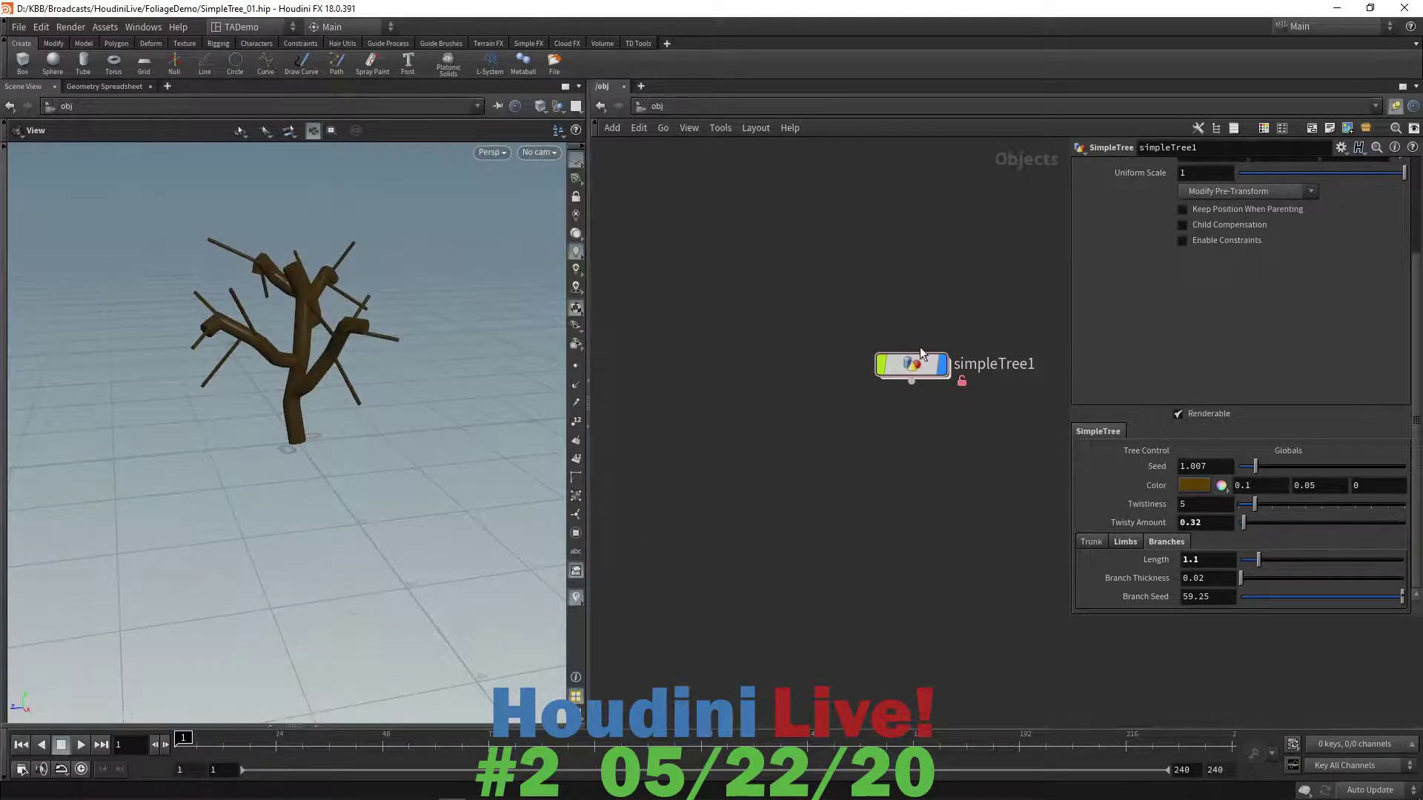
- Inside simpleTree1, align the Branch Network box with the Limb Network and move the final merge and output nodes lower
{"action": "double_click", "coordinate": [910, 363]}
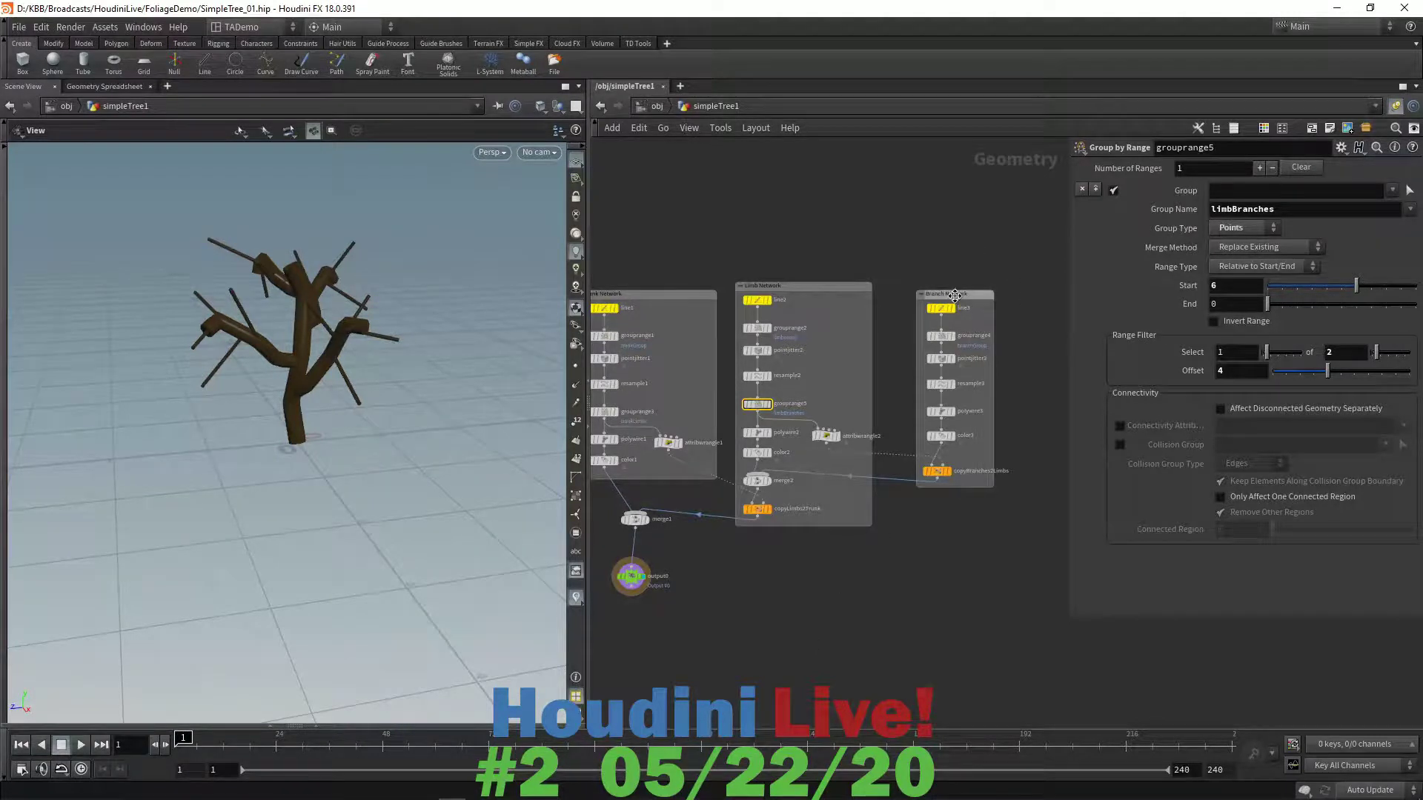
{"action": "left_click_drag", "start_coordinate": [955, 296], "coordinate": [939, 288]}
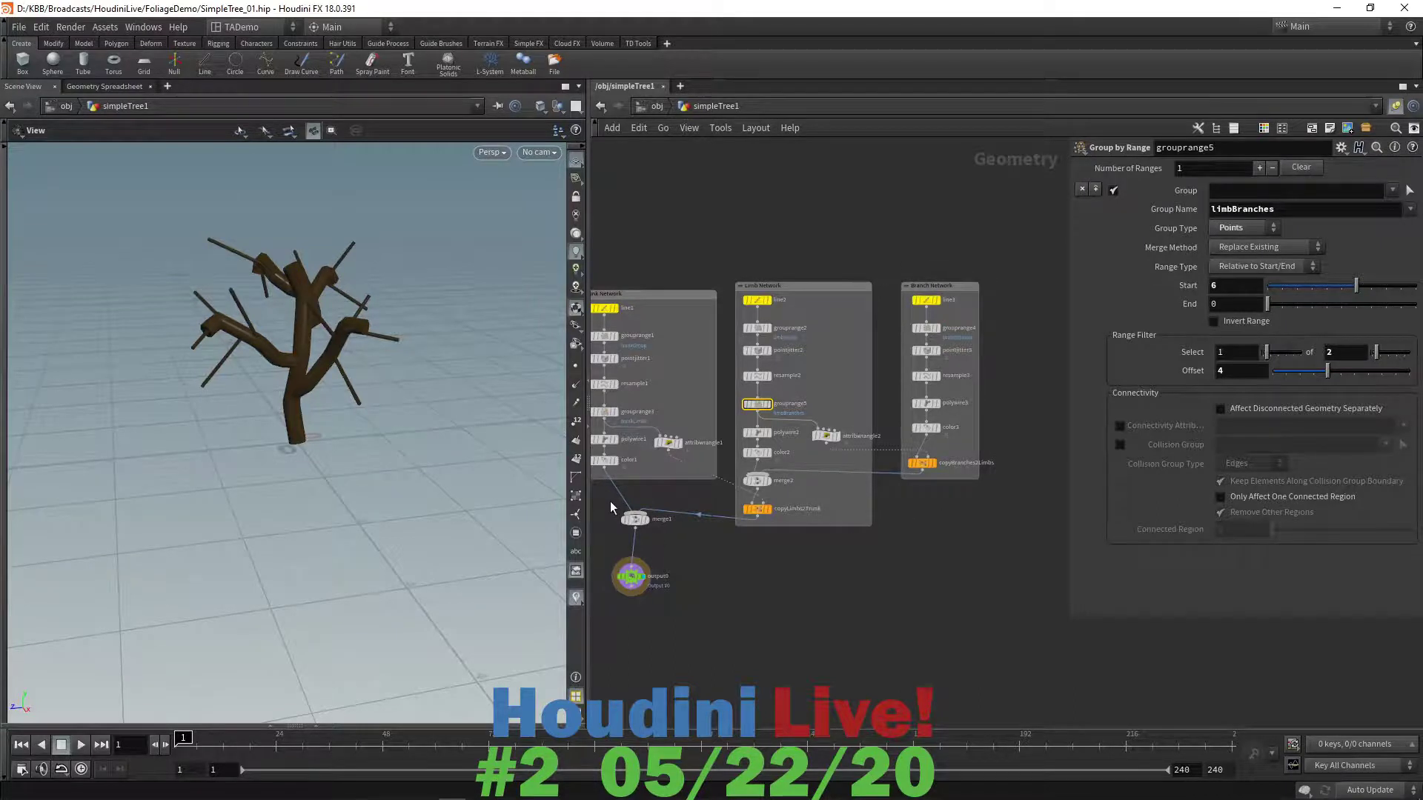
{"action": "left_click_drag", "start_coordinate": [611, 501], "coordinate": [647, 634]}
{"action": "left_click_drag", "start_coordinate": [633, 518], "coordinate": [641, 588]}
{"action": "left_click", "coordinate": [888, 584]}
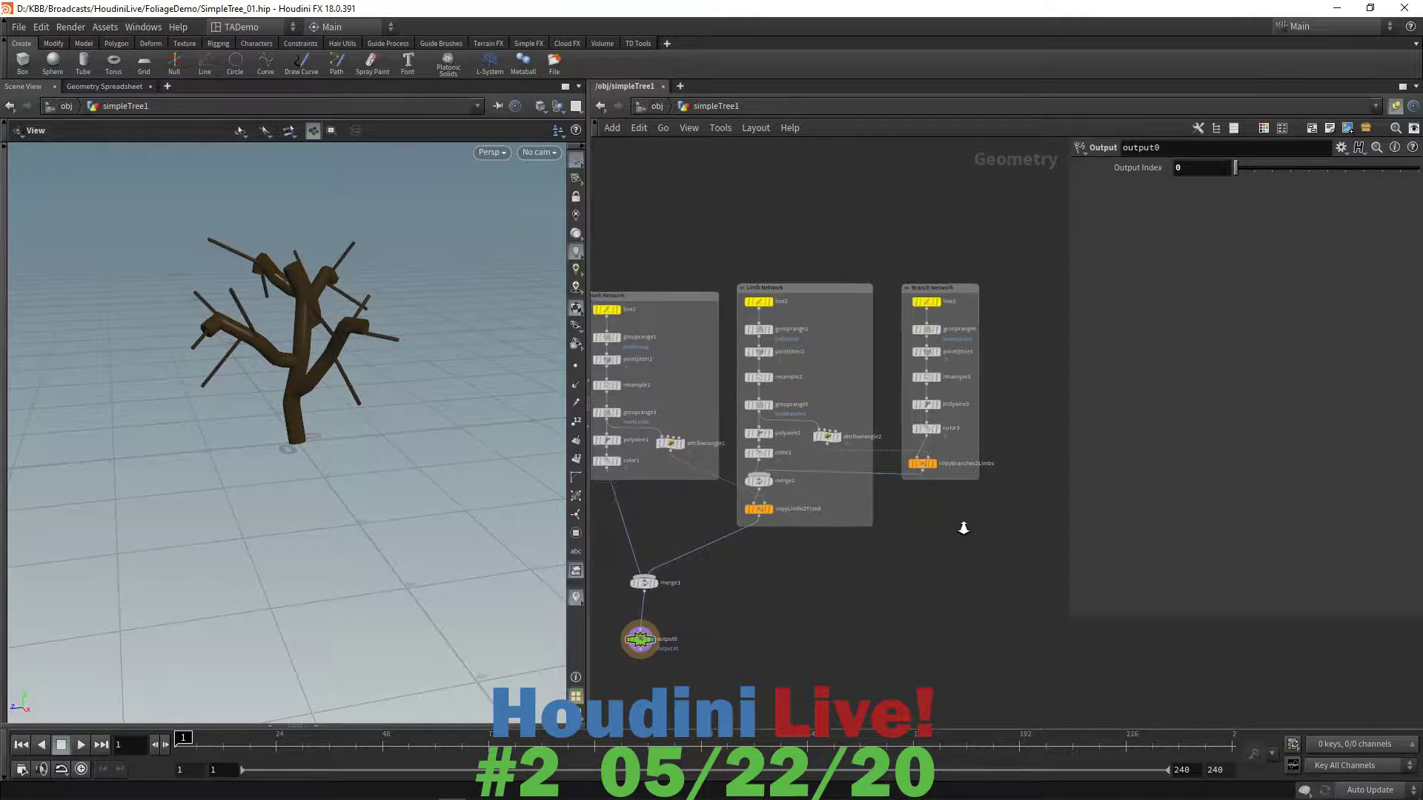
- Add a Grid node in the empty space beside the Branch Network and display it in the viewport
{"action": "mouse_move", "coordinate": [963, 527]}
{"action": "right_mouse_down"}
{"action": "mouse_move", "coordinate": [931, 542]}
{"action": "mouse_move", "coordinate": [954, 537]}
{"action": "right_mouse_up"}
{"action": "middle_click_drag", "start_coordinate": [954, 536], "coordinate": [843, 535]}
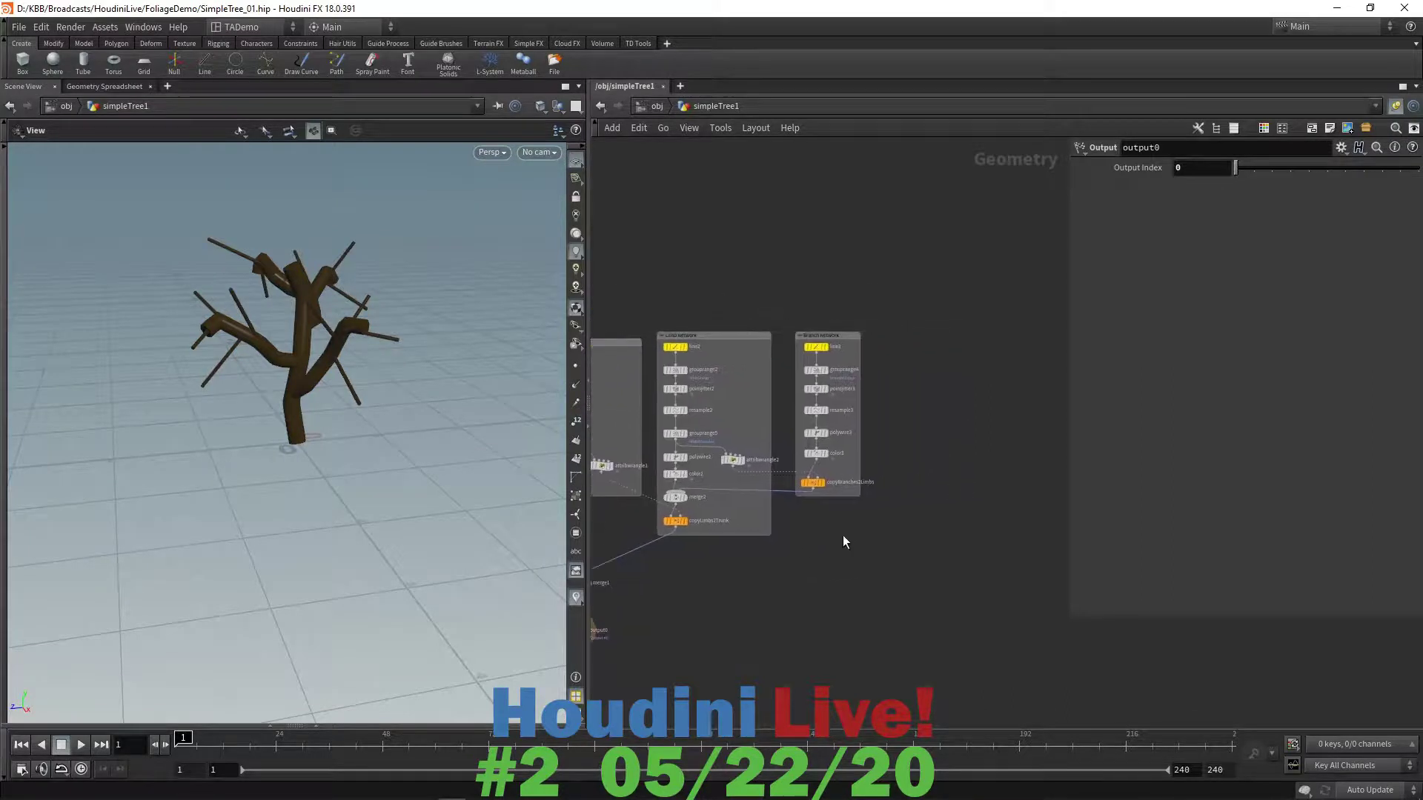
{"action": "key", "text": "Tab"}
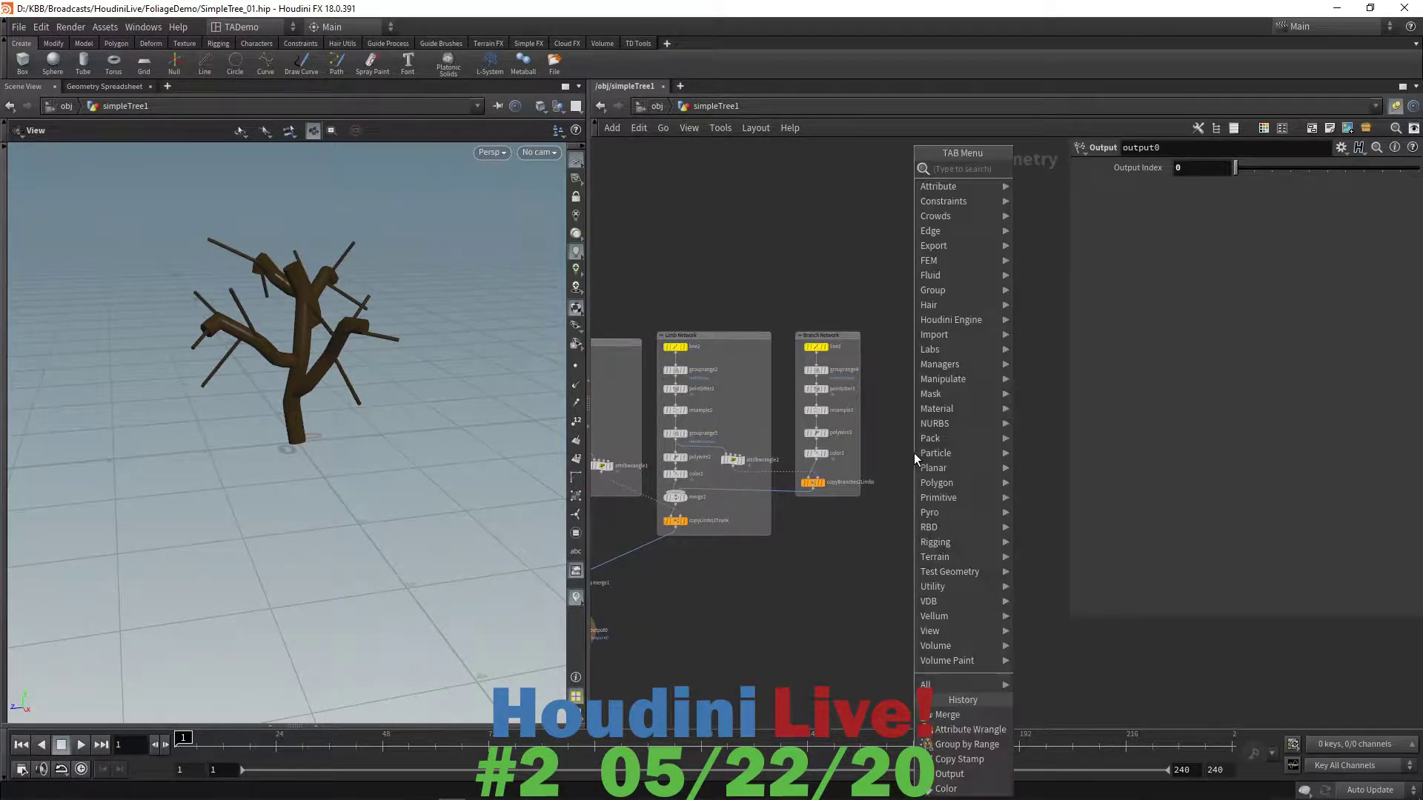
{"action": "mouse_move", "coordinate": [940, 470]}
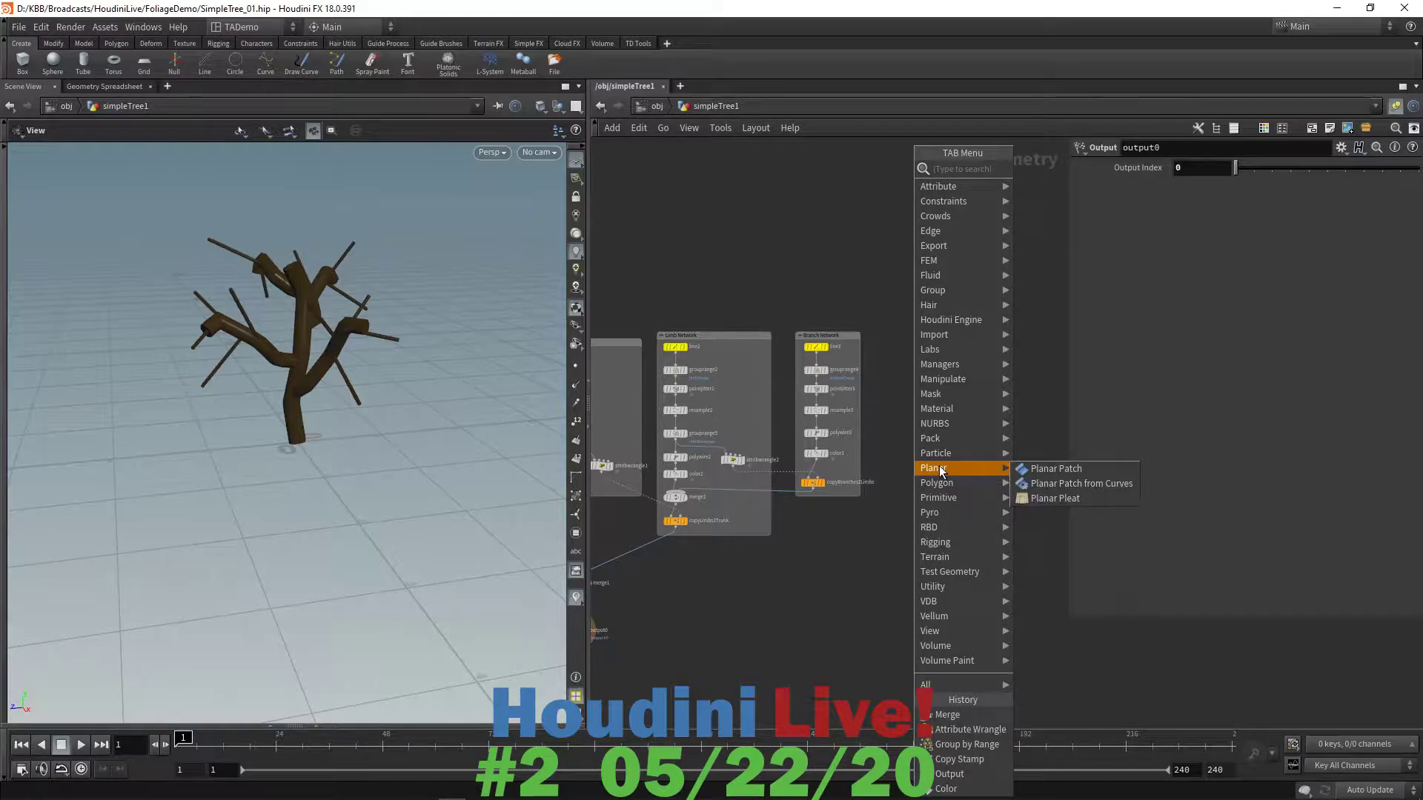
{"action": "type", "text": "grid"}
{"action": "key", "text": "Return"}
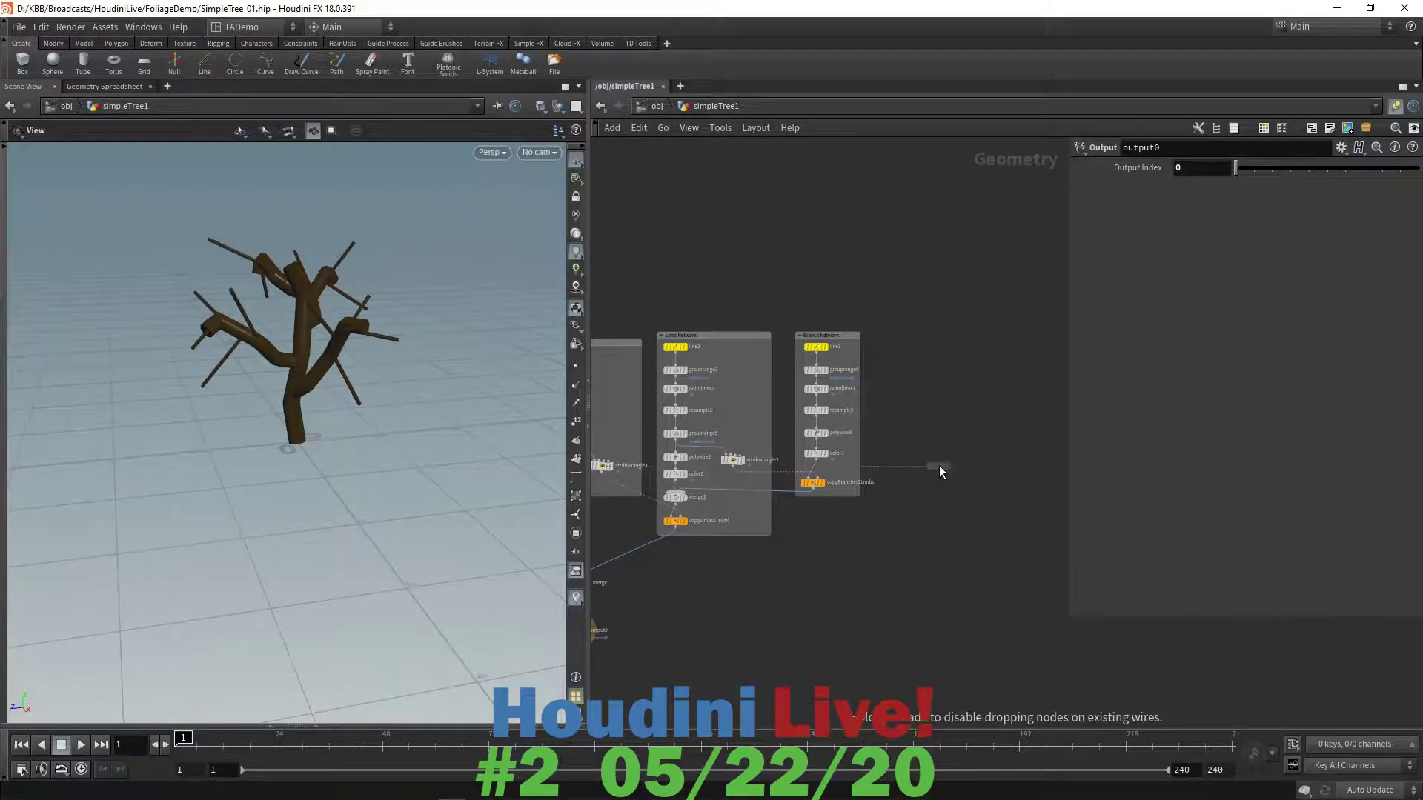
{"action": "left_click", "coordinate": [915, 462]}
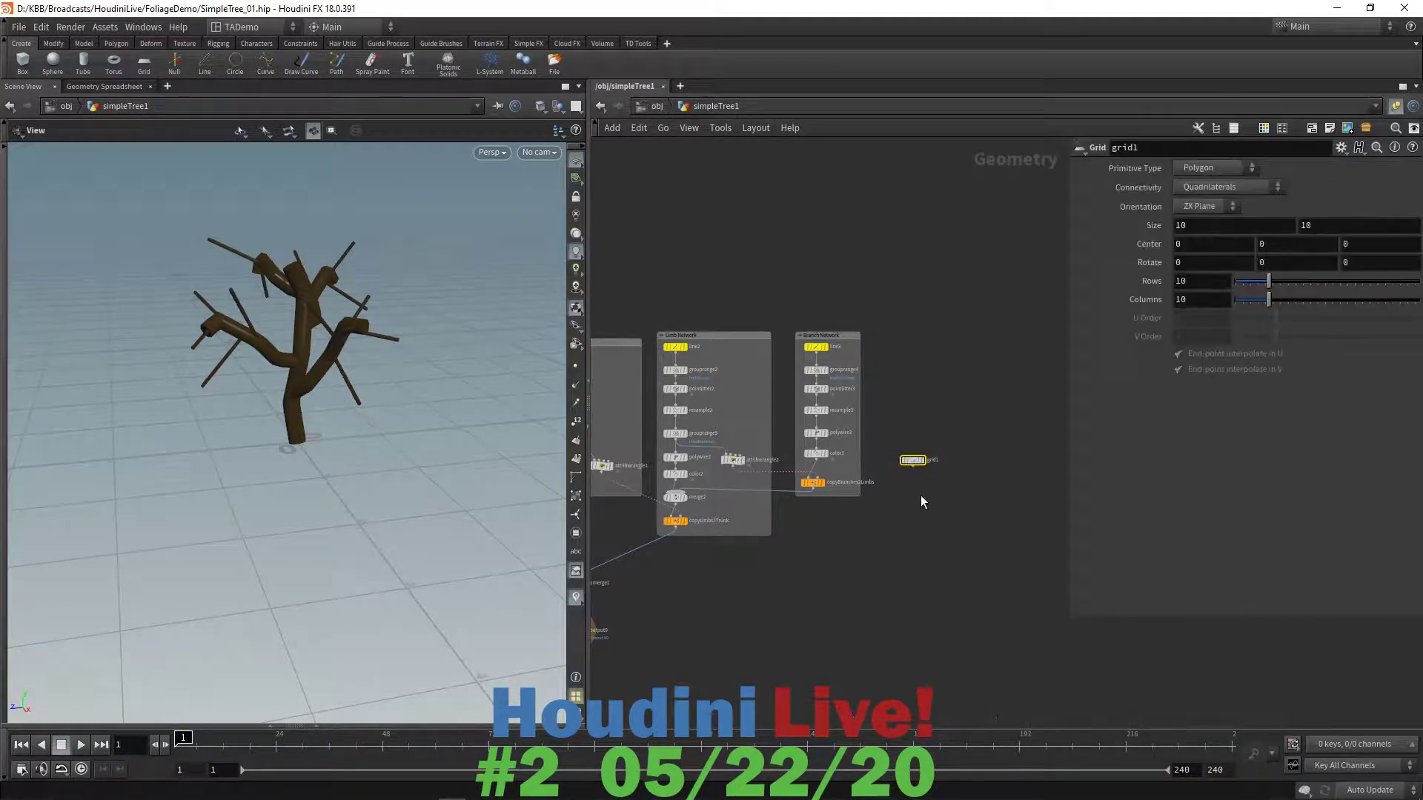
{"action": "scroll", "coordinate": [920, 495], "scroll_direction": "up", "scroll_amount": 2}
{"action": "scroll", "coordinate": [921, 495], "scroll_direction": "up", "scroll_amount": 2}
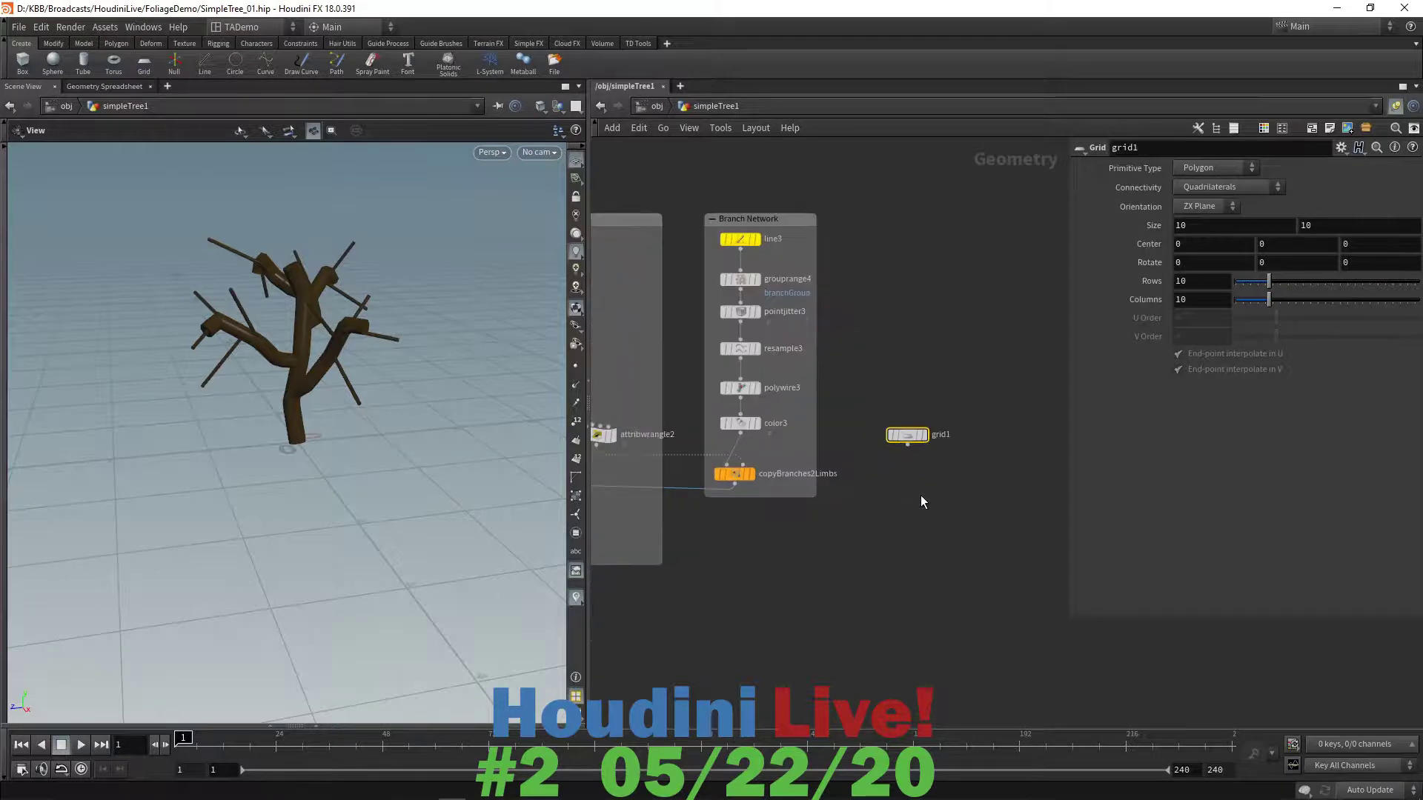
{"action": "left_click", "coordinate": [926, 443]}
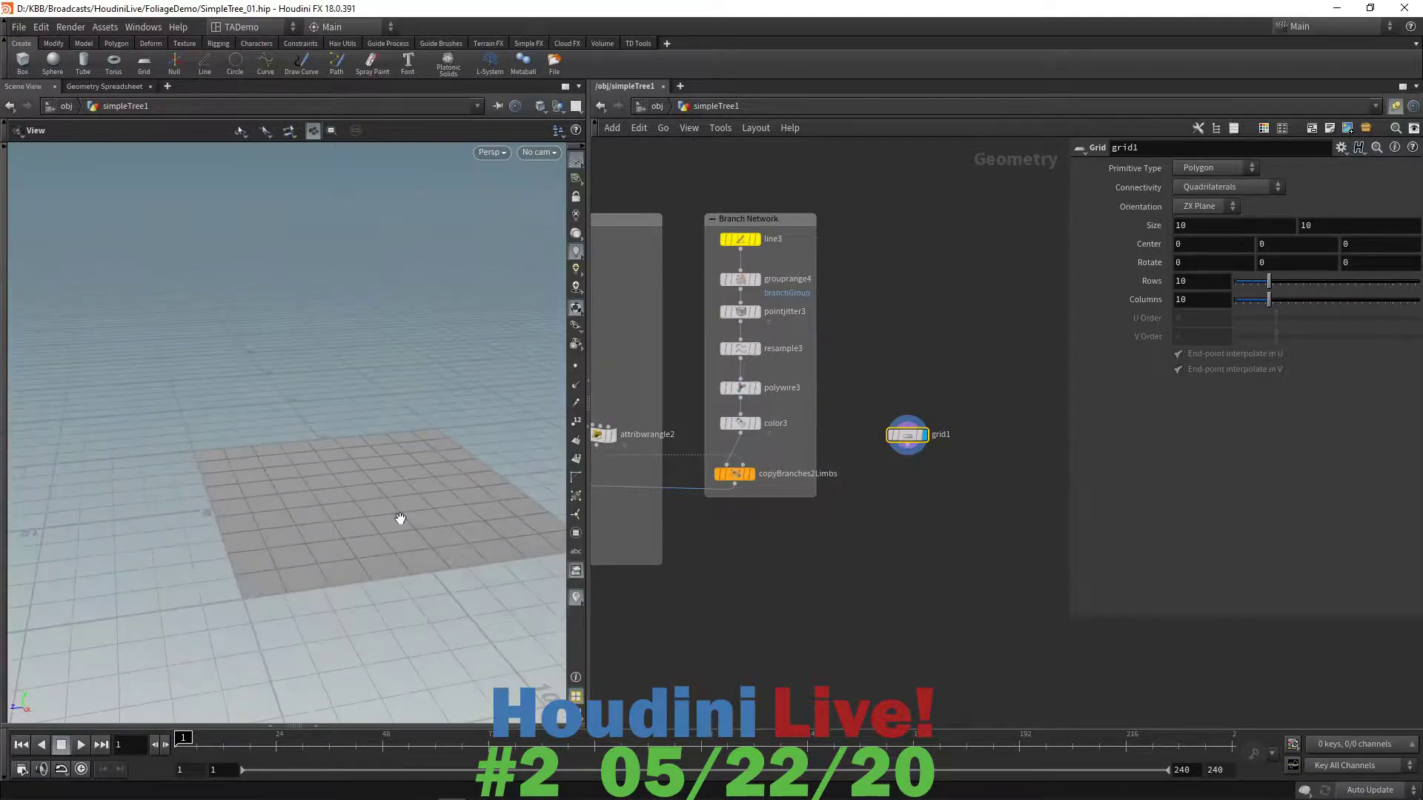
{"action": "left_click_drag", "start_coordinate": [375, 575], "coordinate": [612, 581]}
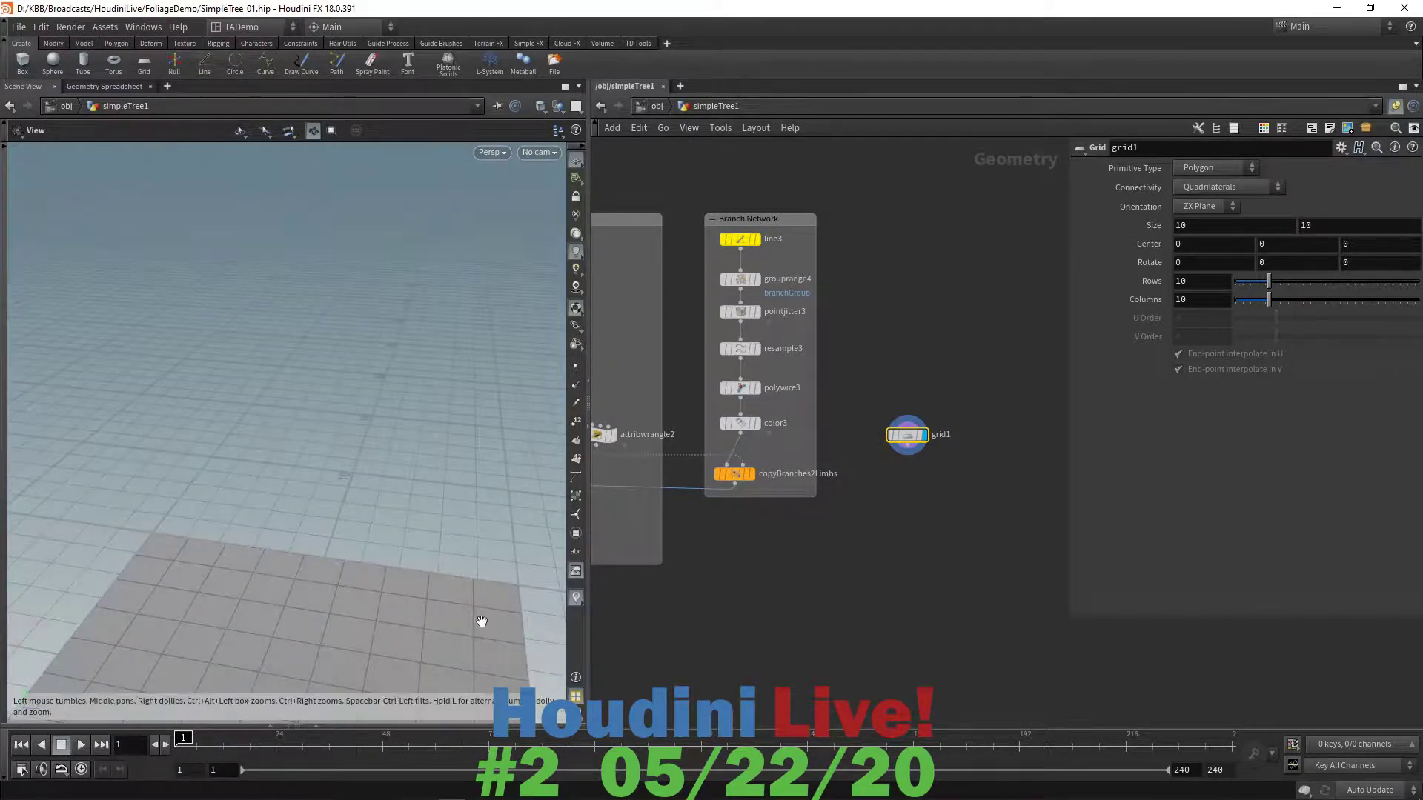
{"action": "left_click_drag", "start_coordinate": [482, 622], "coordinate": [419, 432]}
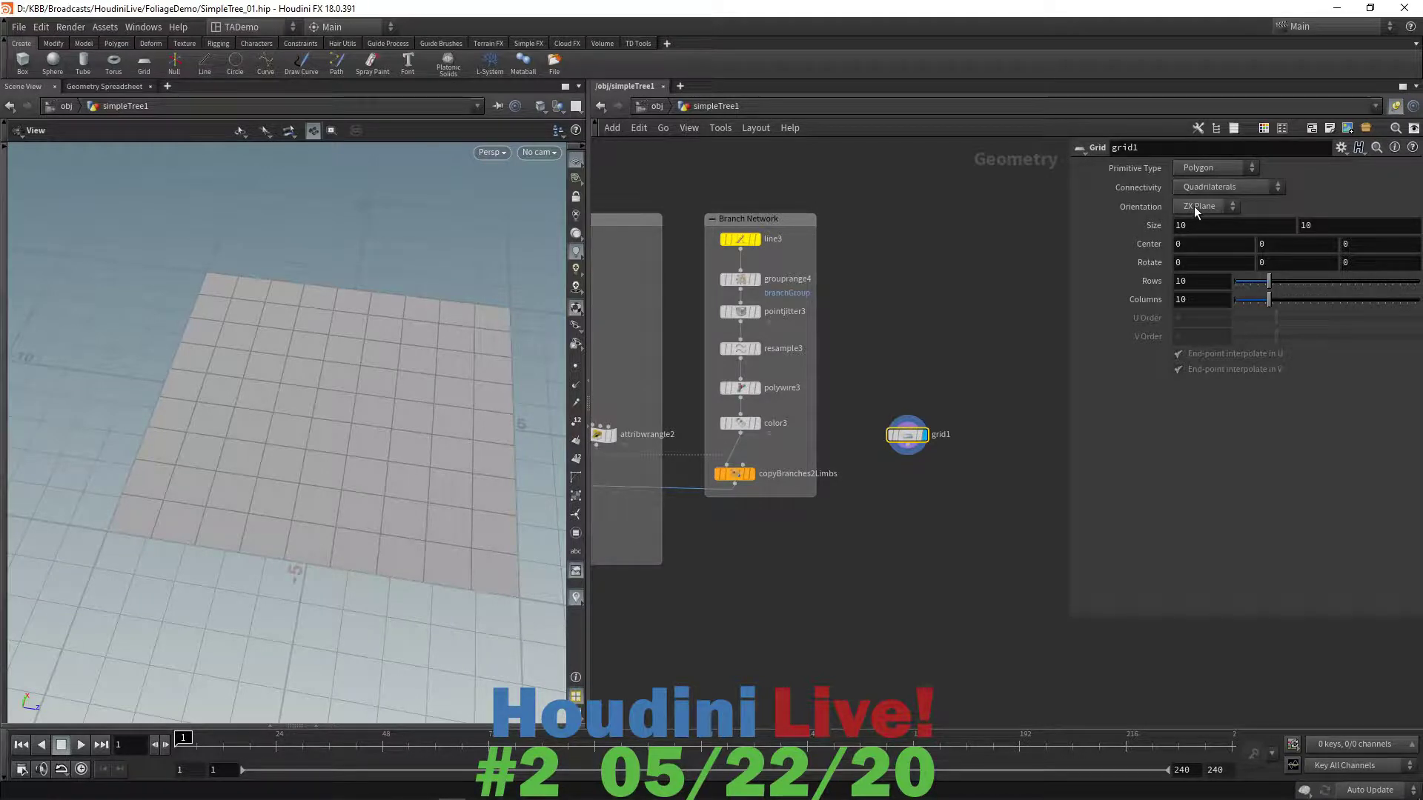
- Set the grid's size to 0.5 by 0.5 and frame it in the viewport
{"action": "left_click", "coordinate": [1220, 226]}
{"action": "type", "text": ".5"}
{"action": "key", "text": "Tab"}
{"action": "type", "text": ".5"}
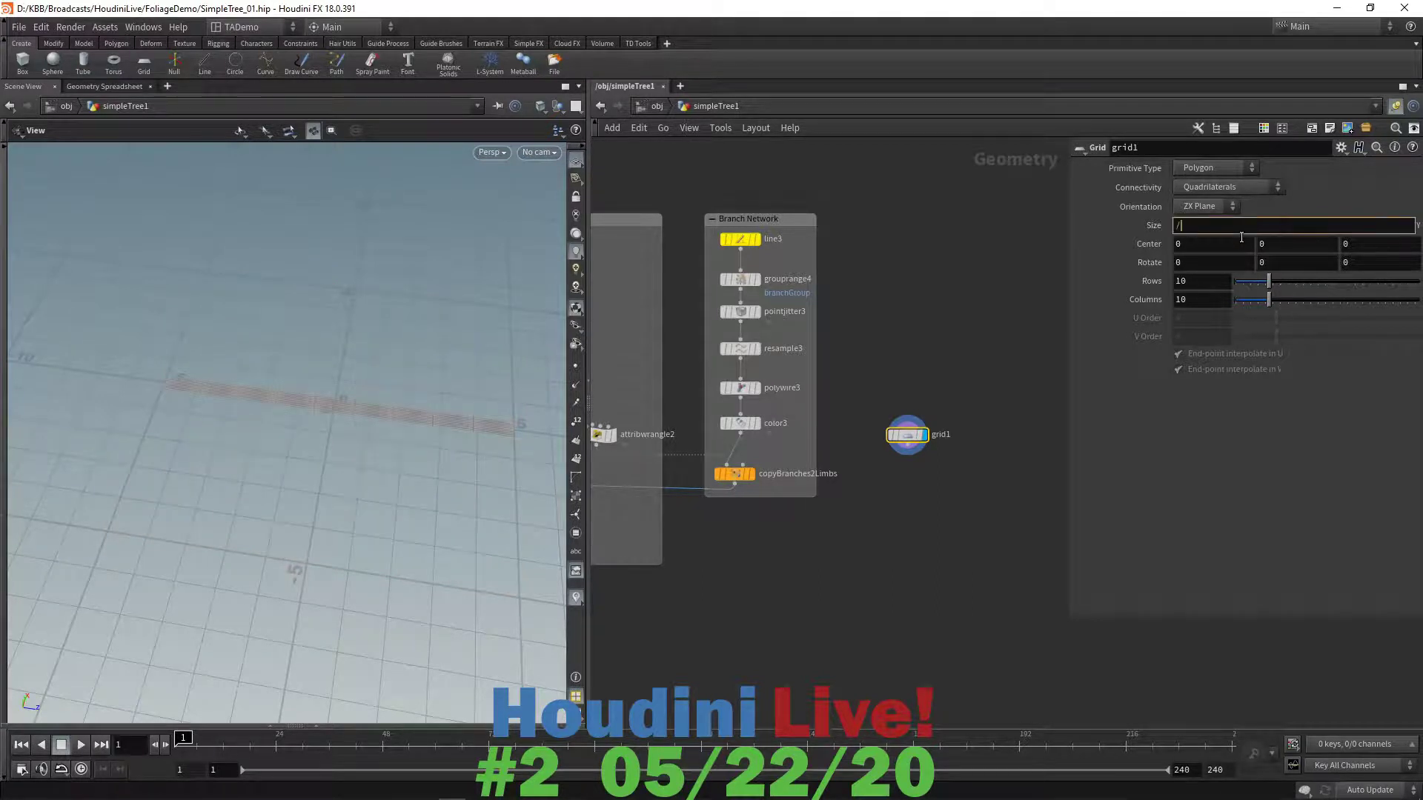
{"action": "key", "text": "Tab"}
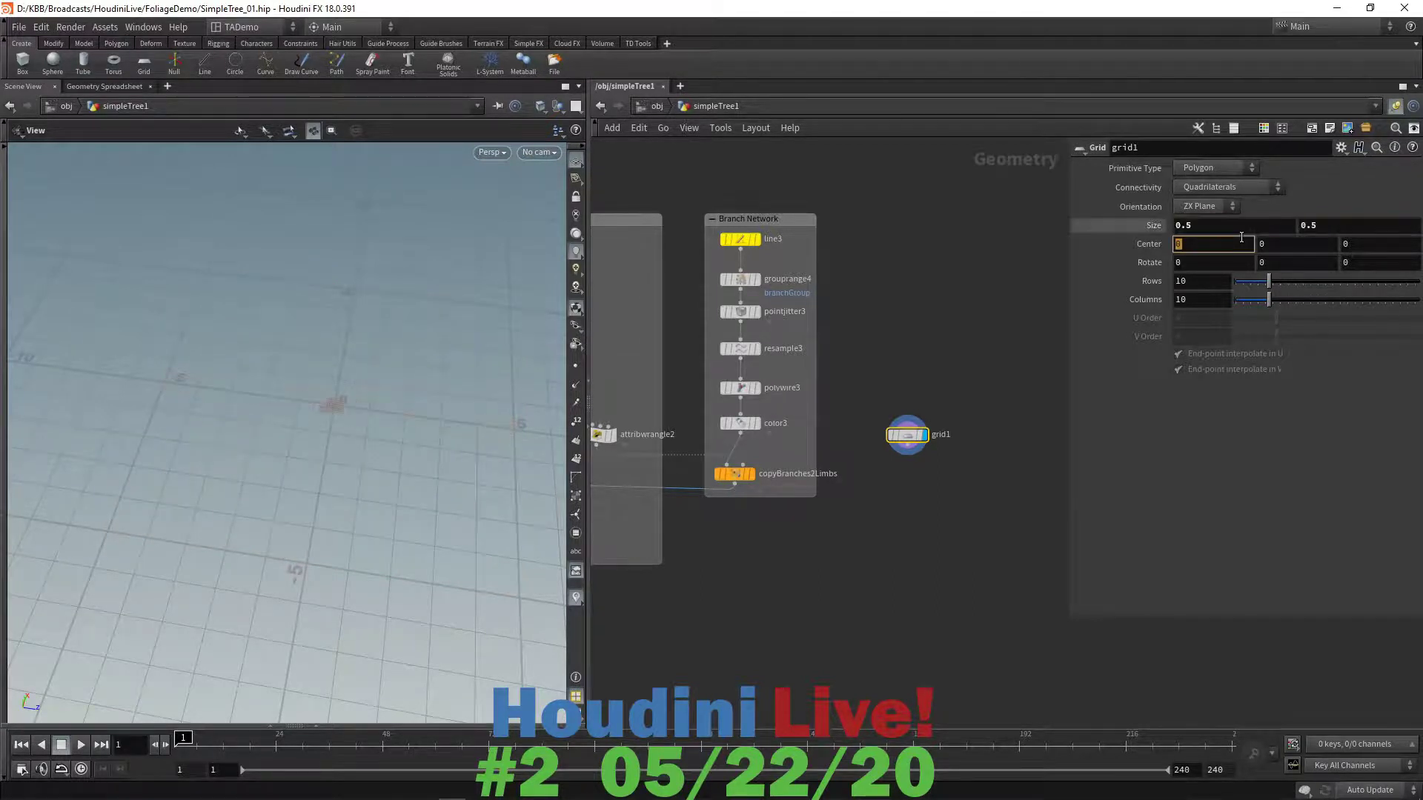
{"action": "left_click", "coordinate": [320, 430]}
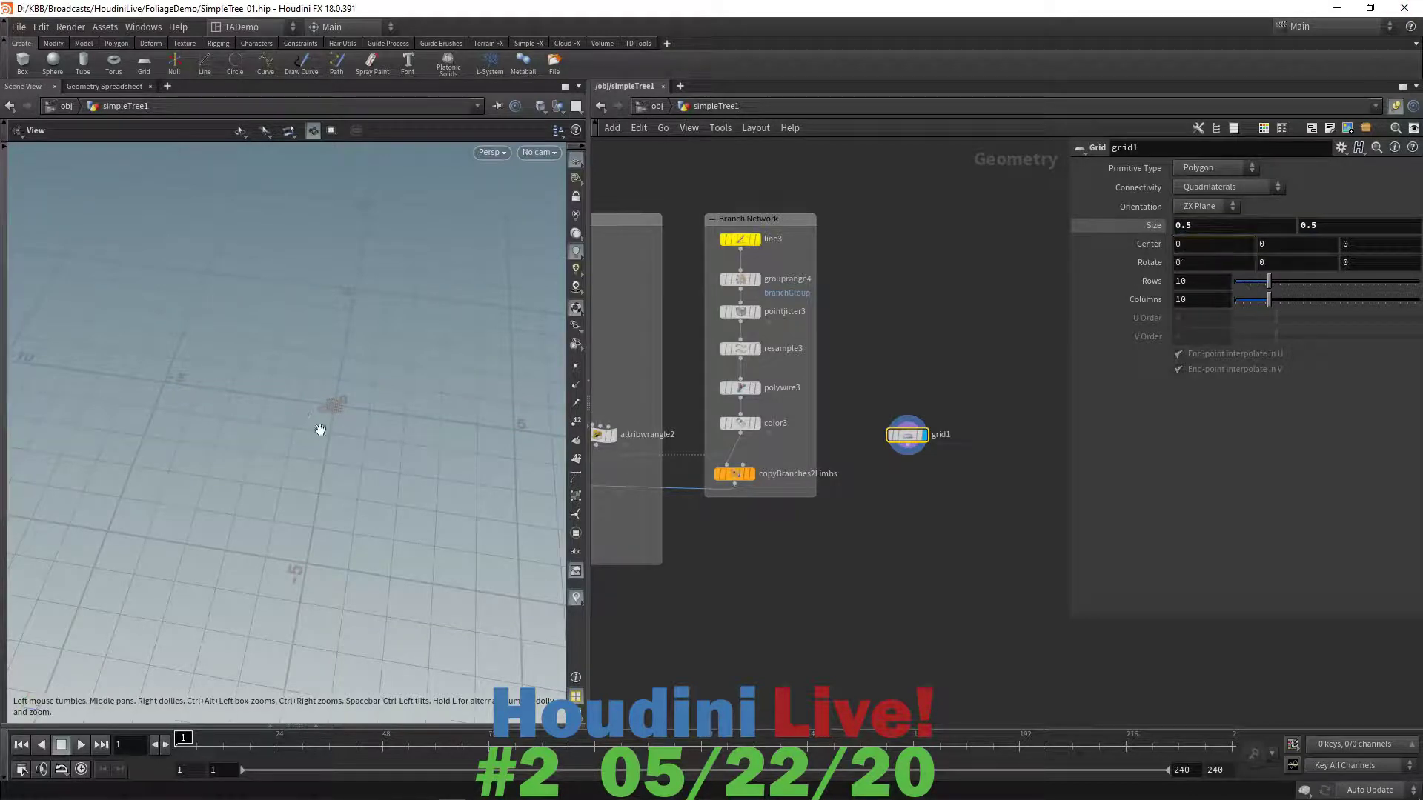
{"action": "key", "text": "h"}
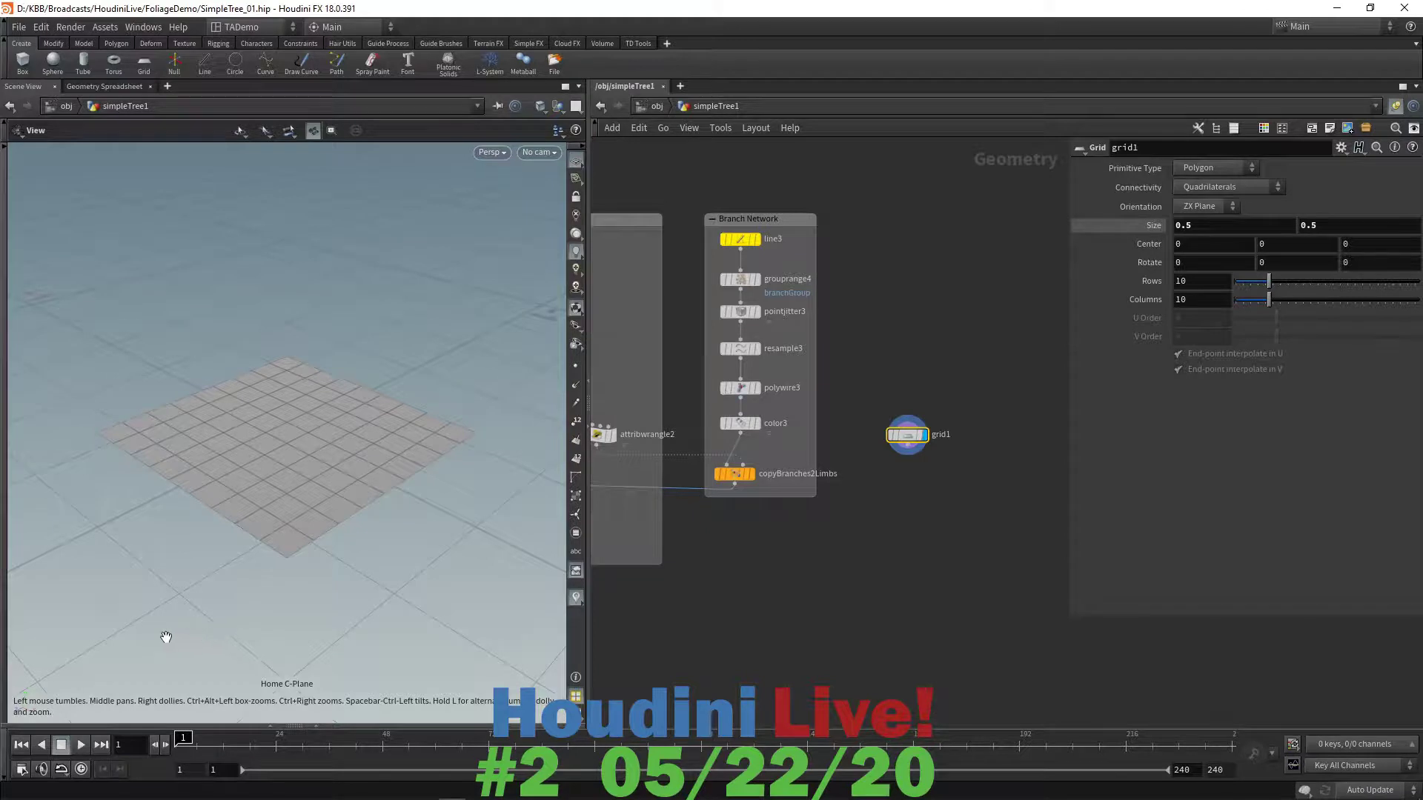
{"action": "left_click_drag", "start_coordinate": [167, 638], "coordinate": [243, 597]}
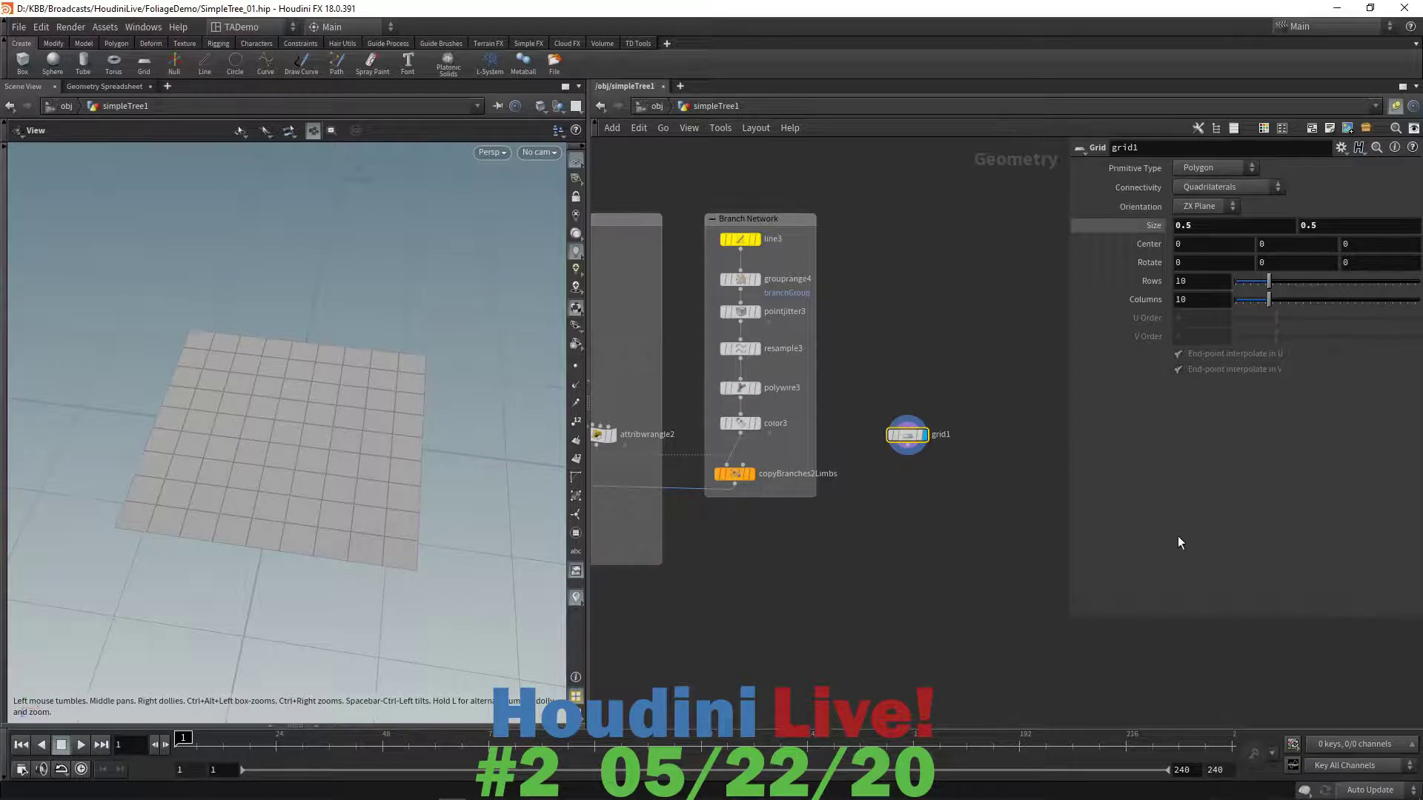
- Set the grid to 3 rows and 5 columns
{"action": "left_click", "coordinate": [1208, 281]}
{"action": "type", "text": "3"}
{"action": "key", "text": "Tab"}
{"action": "type", "text": "5"}
{"action": "key", "text": "Tab"}
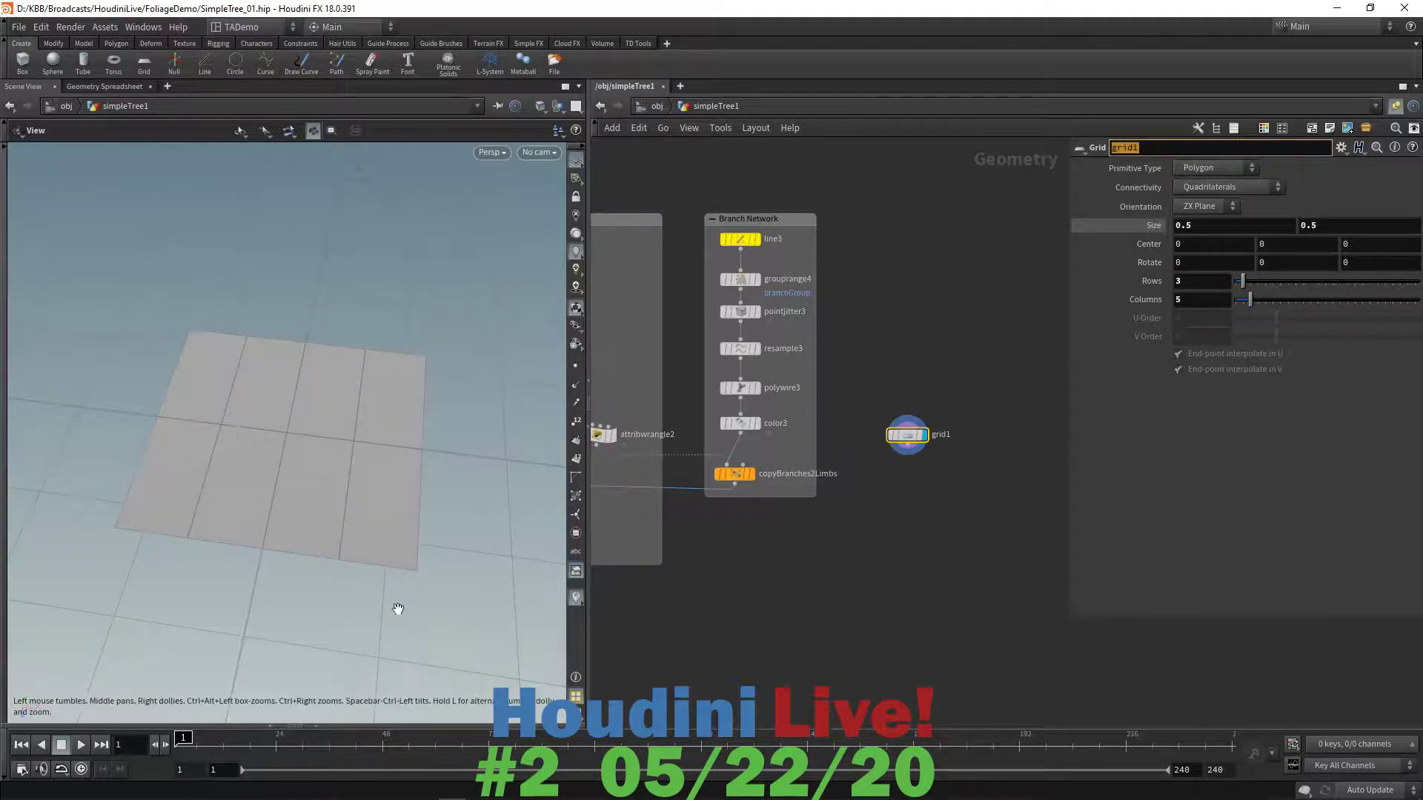
{"action": "left_click_drag", "start_coordinate": [398, 604], "coordinate": [398, 608]}
{"action": "middle_click_drag", "start_coordinate": [460, 603], "coordinate": [412, 607]}
{"action": "left_click_drag", "start_coordinate": [412, 607], "coordinate": [394, 626]}
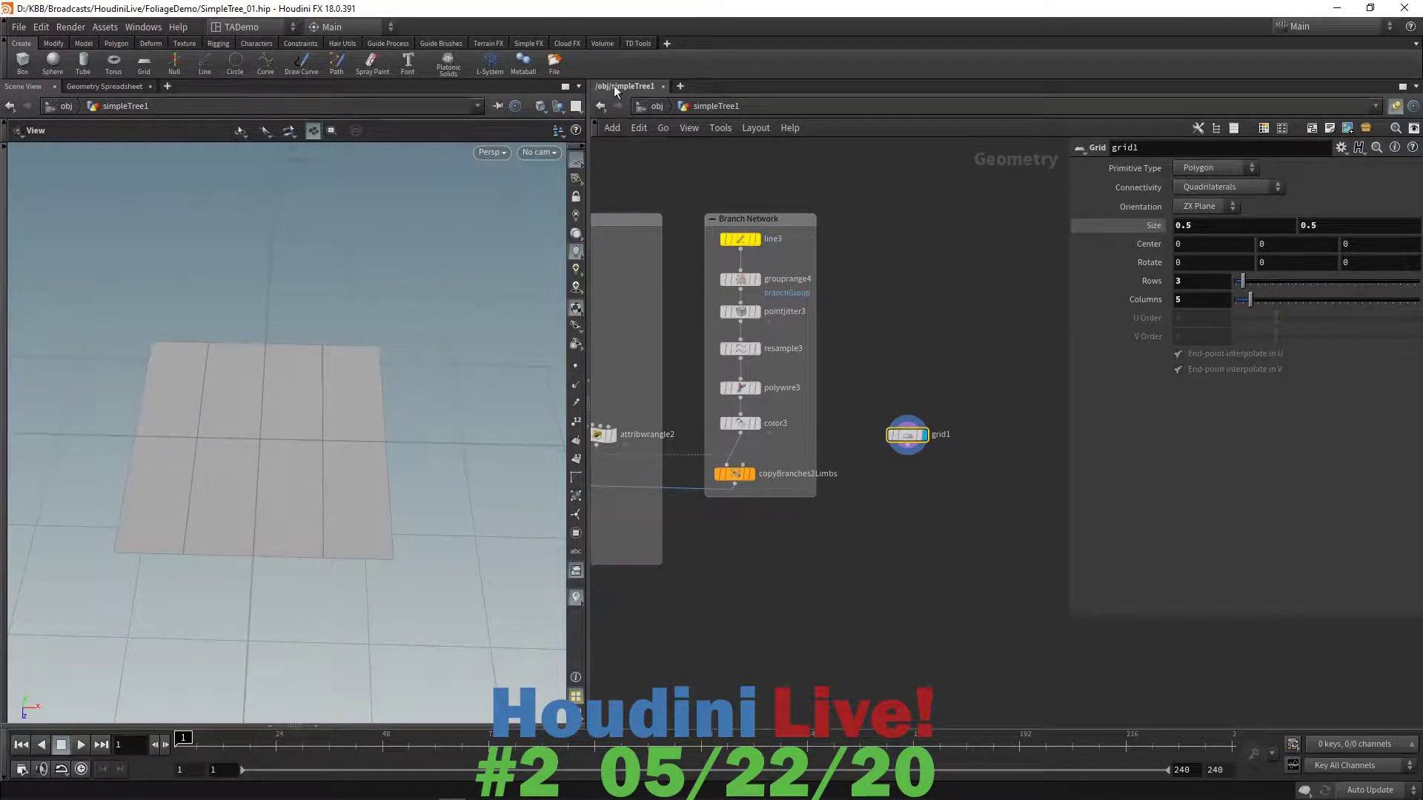
- Split the scene view into two stacked viewports
{"action": "left_click", "coordinate": [576, 105]}
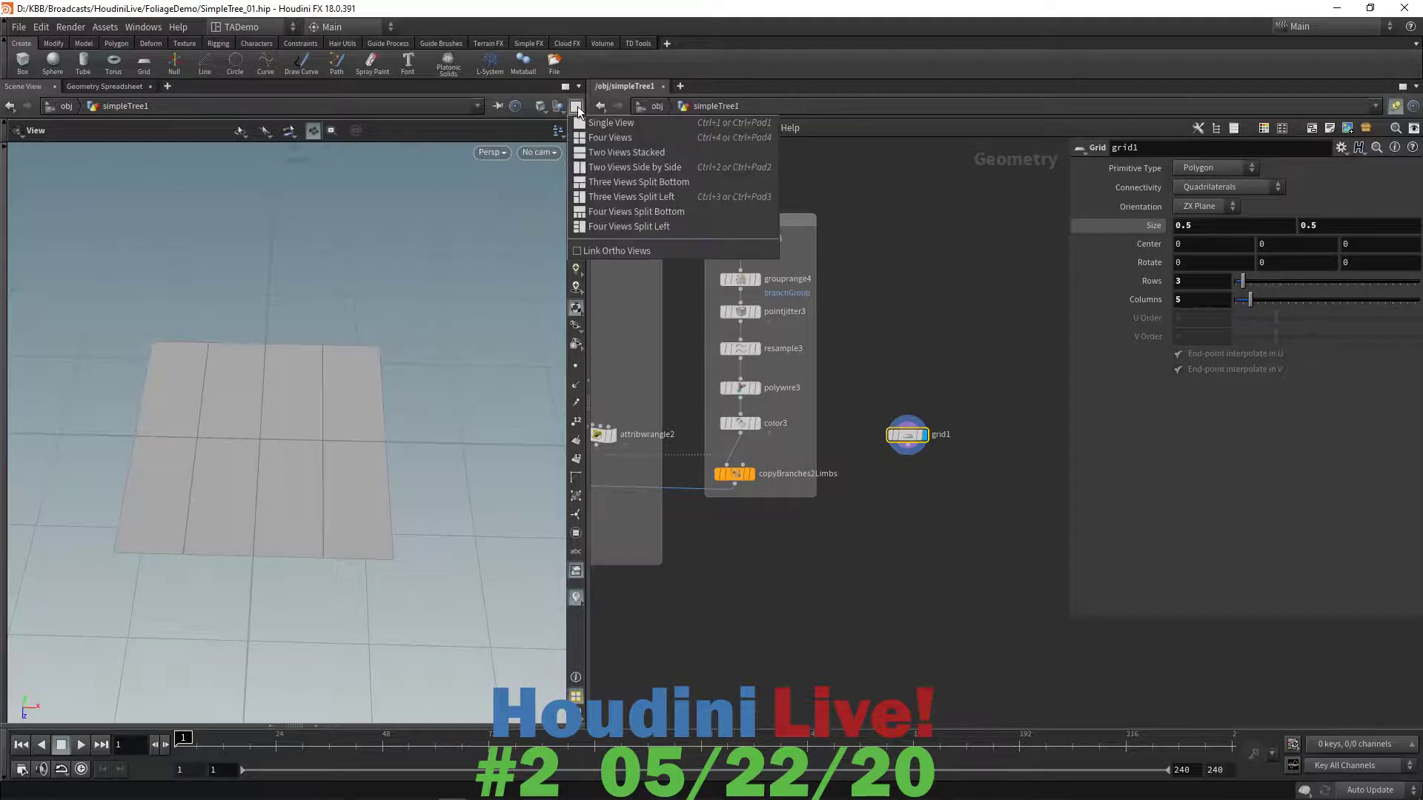
{"action": "left_click", "coordinate": [593, 153]}
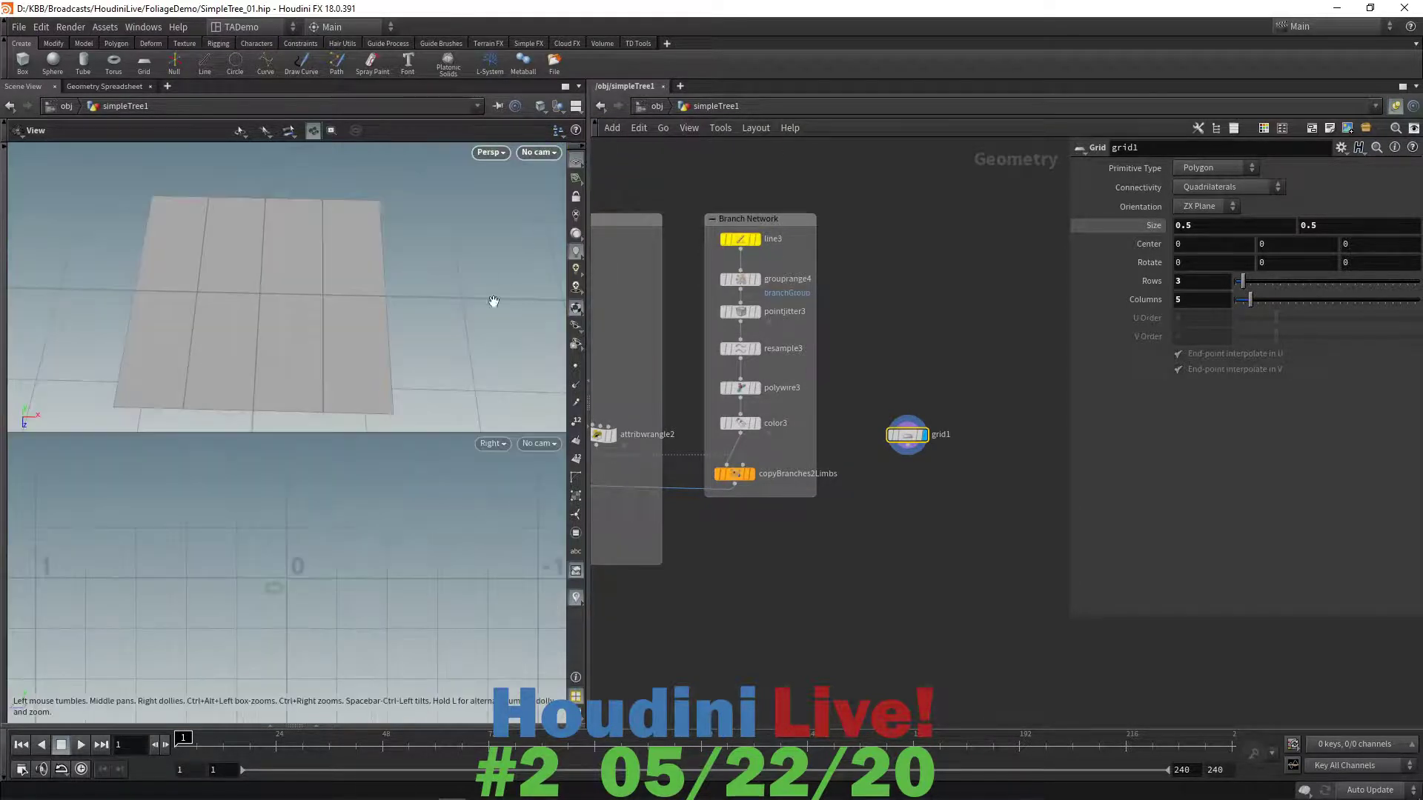
{"action": "scroll", "coordinate": [365, 597], "scroll_direction": "down", "scroll_amount": 3}
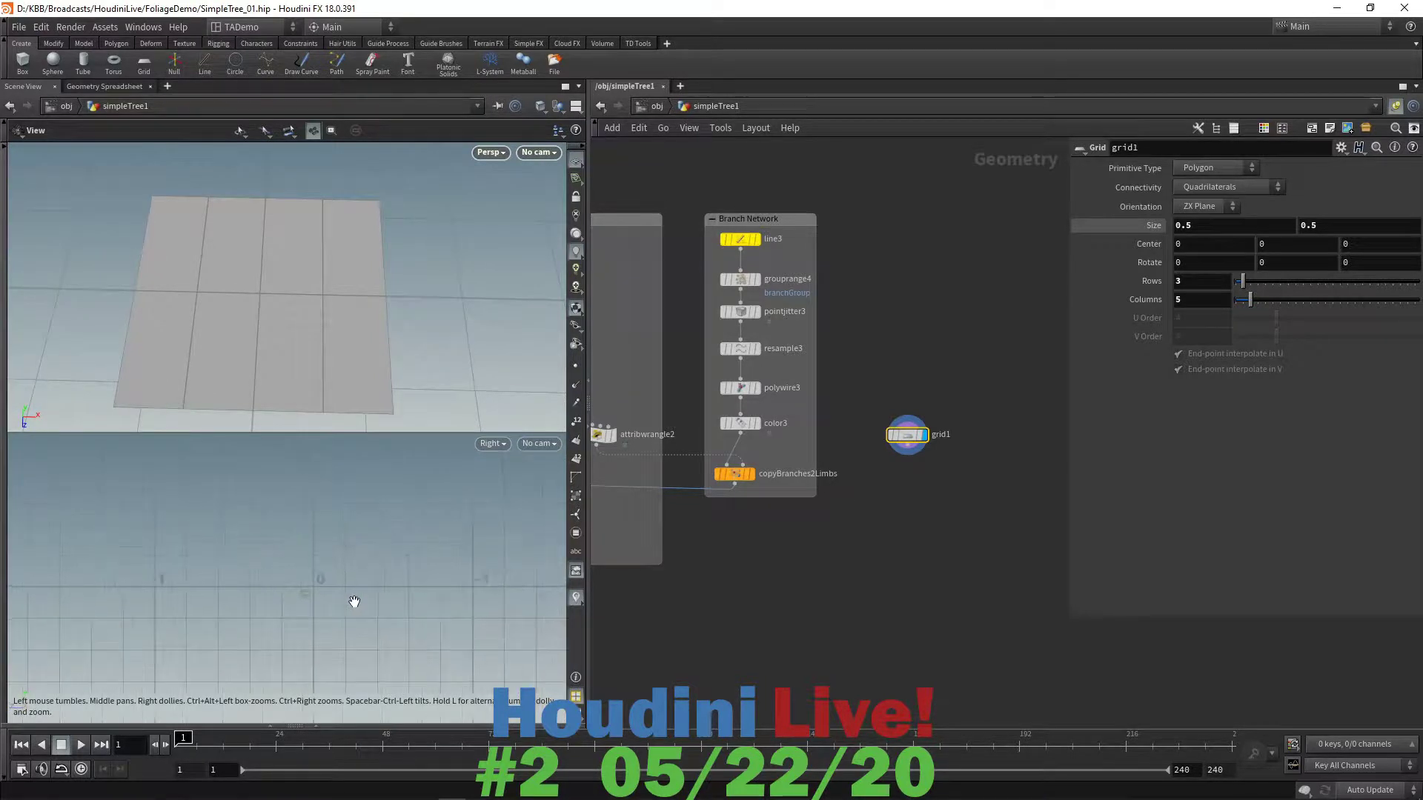
{"action": "scroll", "coordinate": [348, 599], "scroll_direction": "down", "scroll_amount": 3}
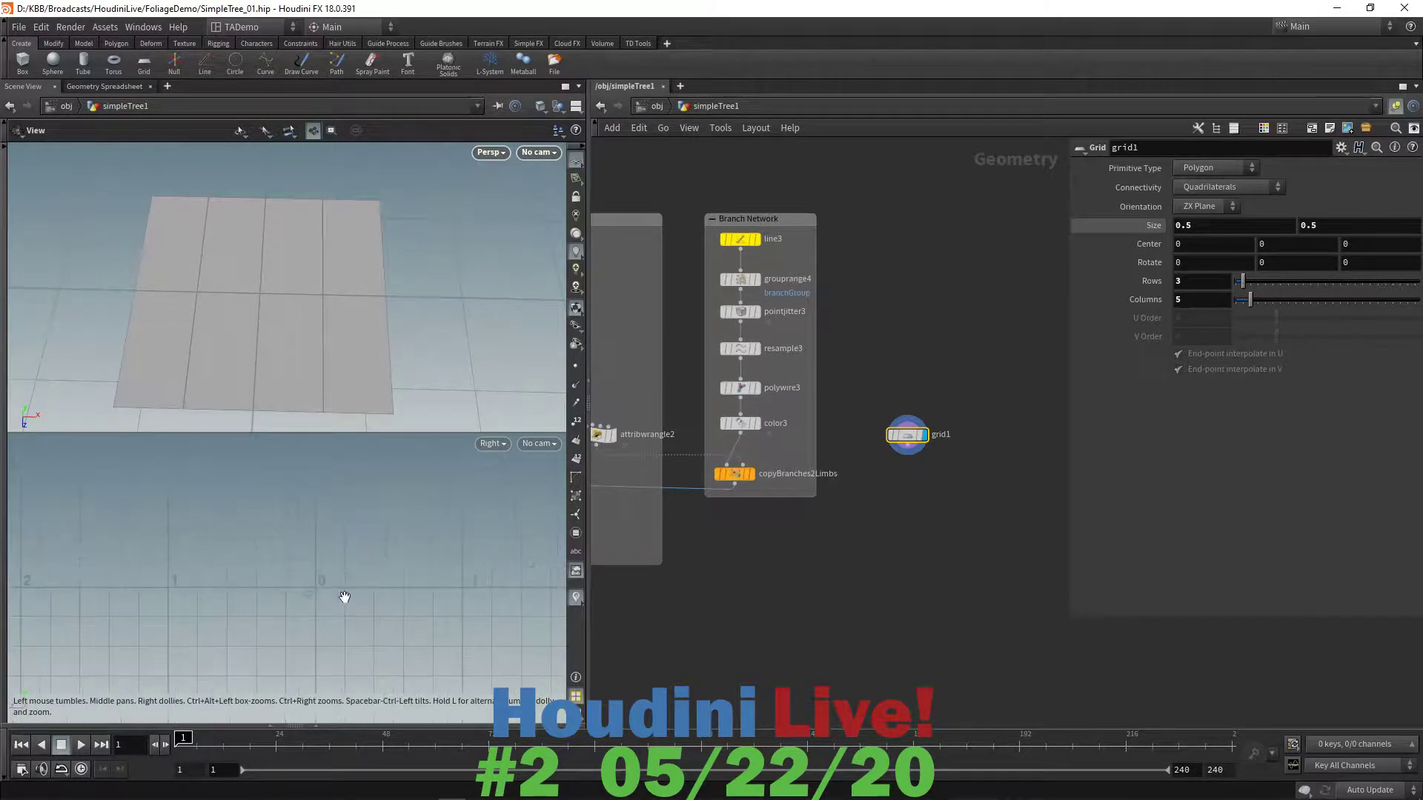
{"action": "scroll", "coordinate": [344, 597], "scroll_direction": "down", "scroll_amount": 1}
{"action": "scroll", "coordinate": [345, 597], "scroll_direction": "up", "scroll_amount": 1}
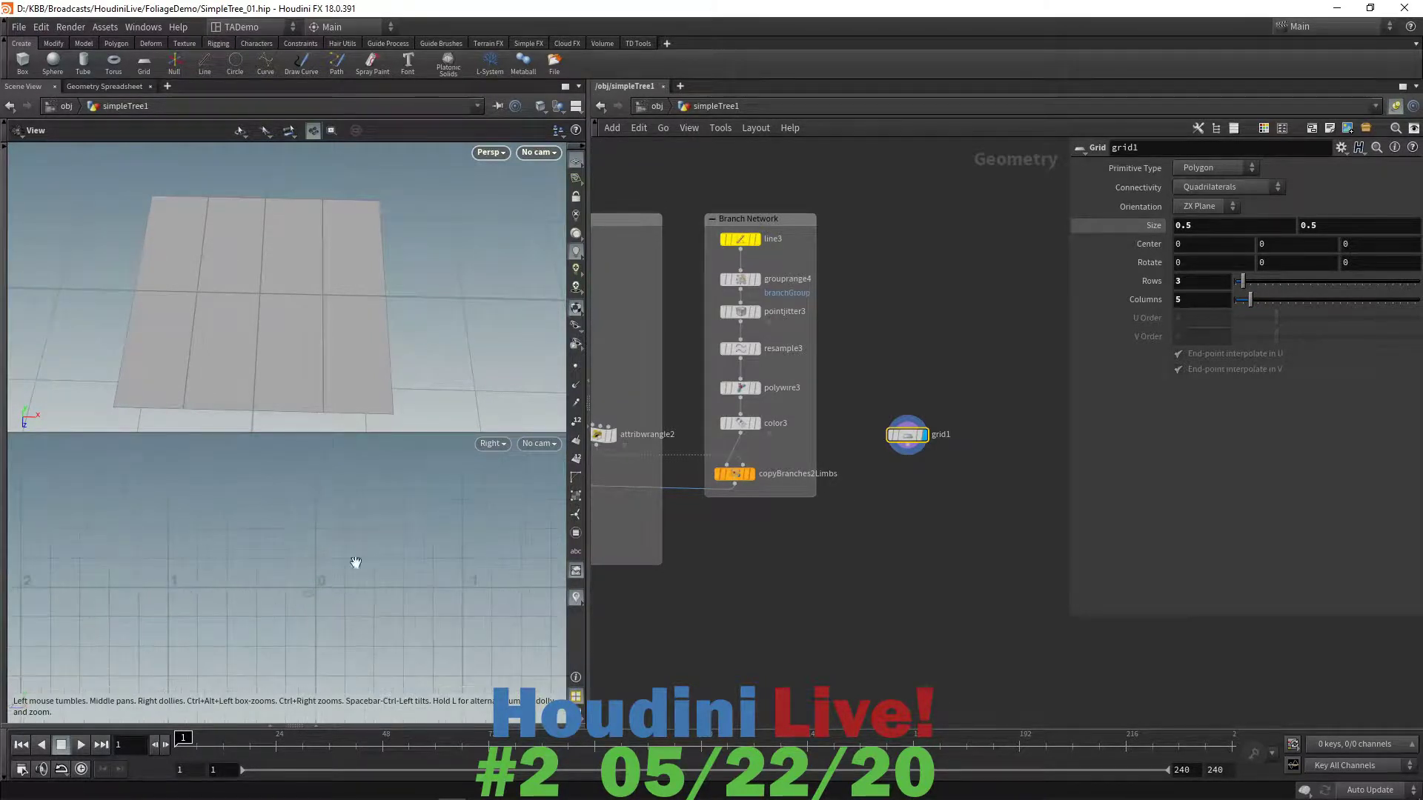
- Set the upper viewport to the Top view and the lower one to the Front view, with the grid framed
{"action": "left_click", "coordinate": [491, 151]}
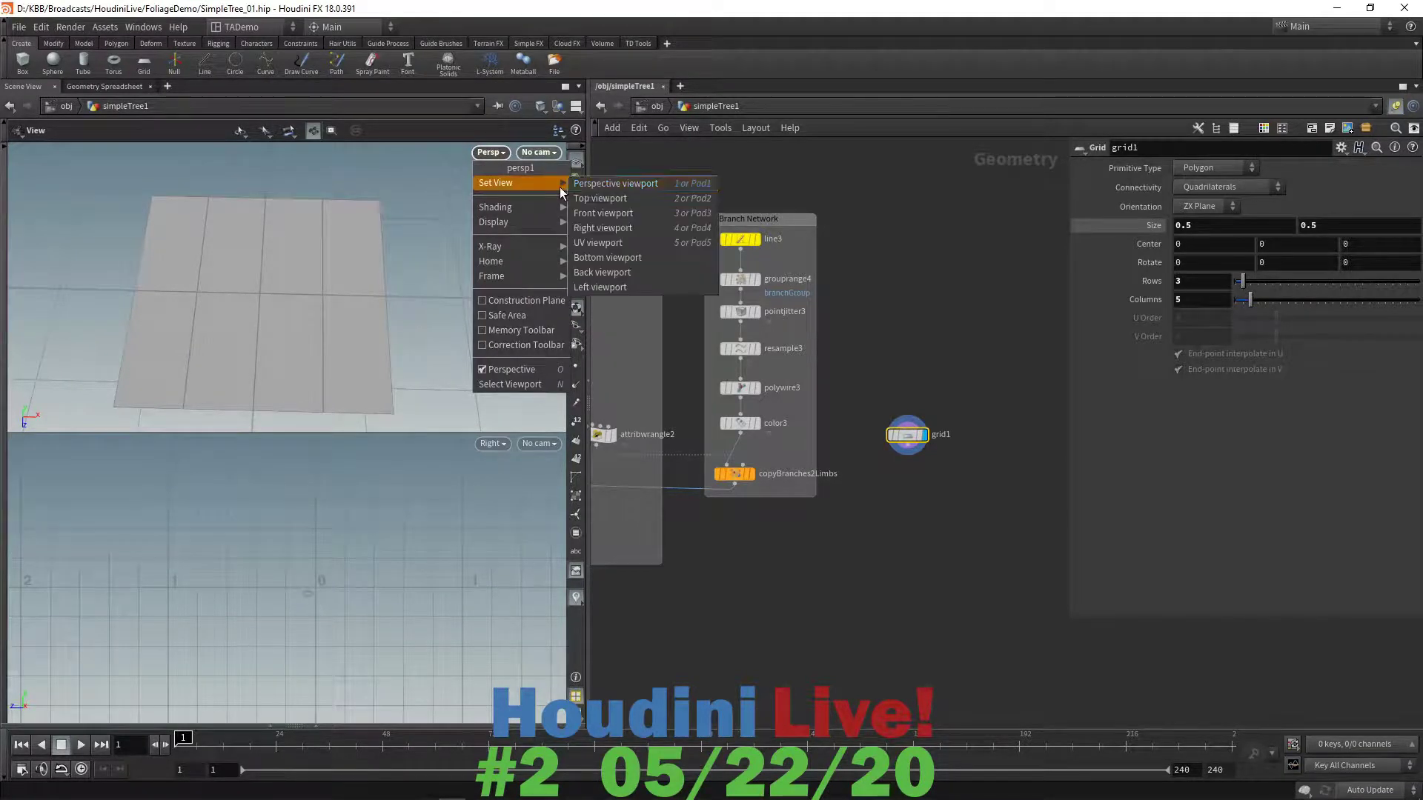
{"action": "left_click", "coordinate": [590, 198]}
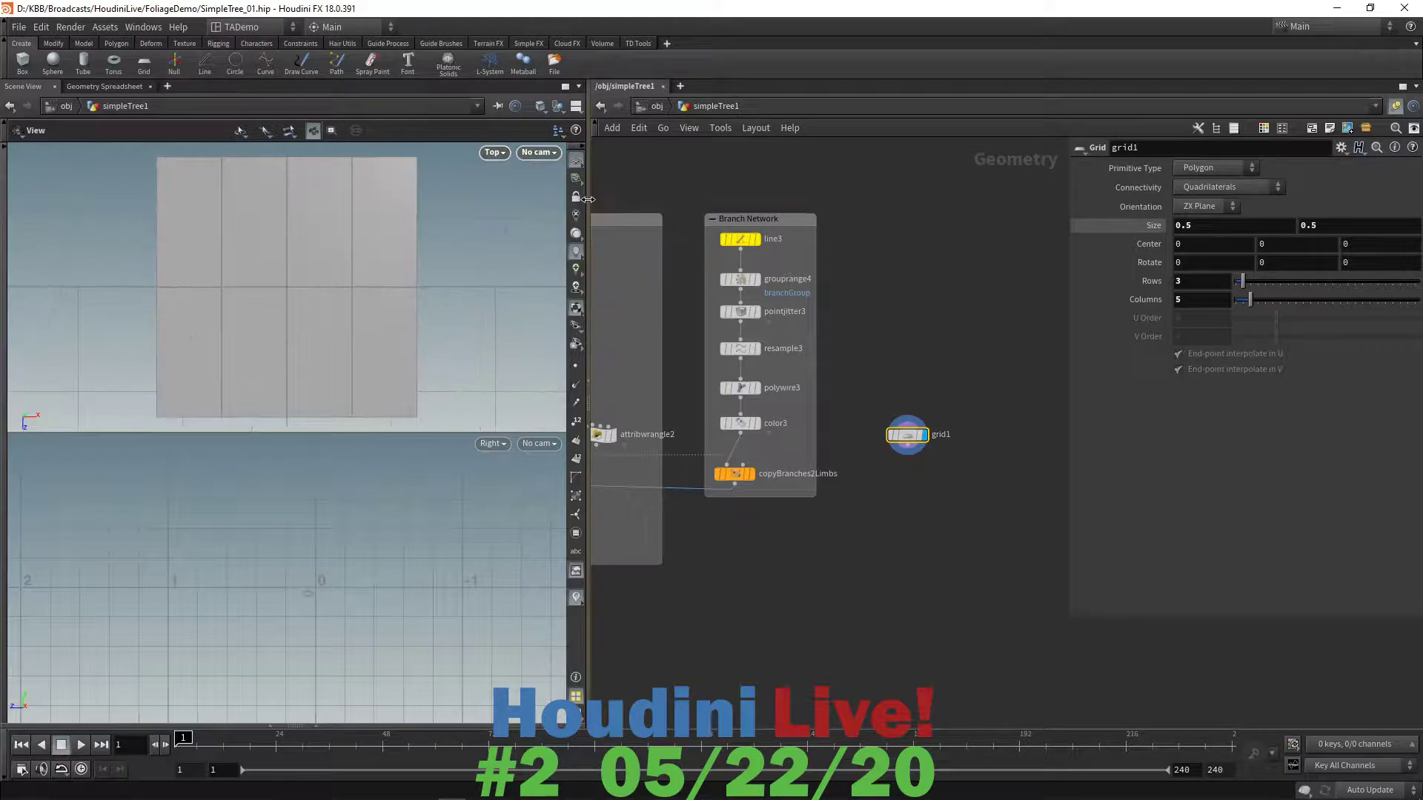
{"action": "left_click", "coordinate": [491, 443]}
{"action": "mouse_move", "coordinate": [497, 473]}
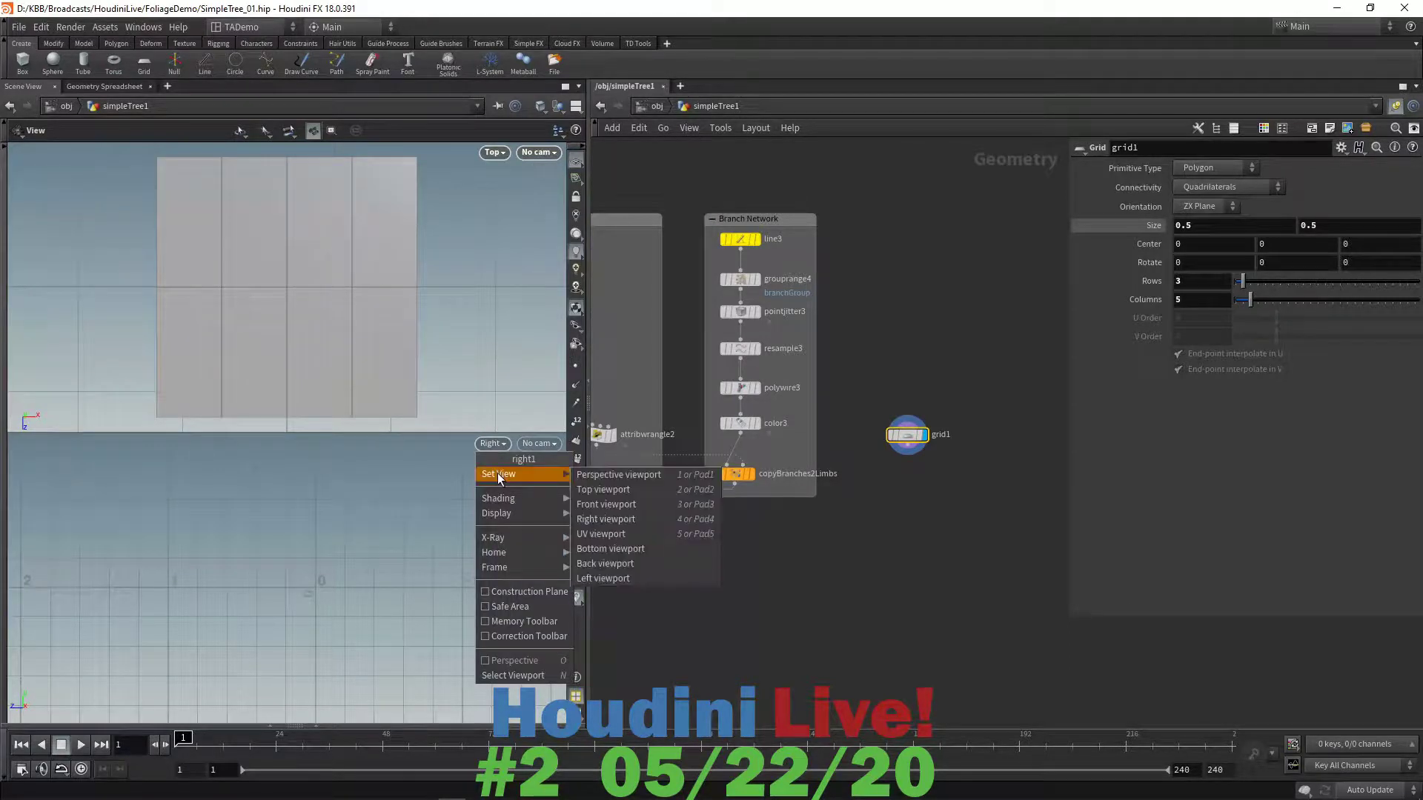
{"action": "left_click", "coordinate": [604, 504]}
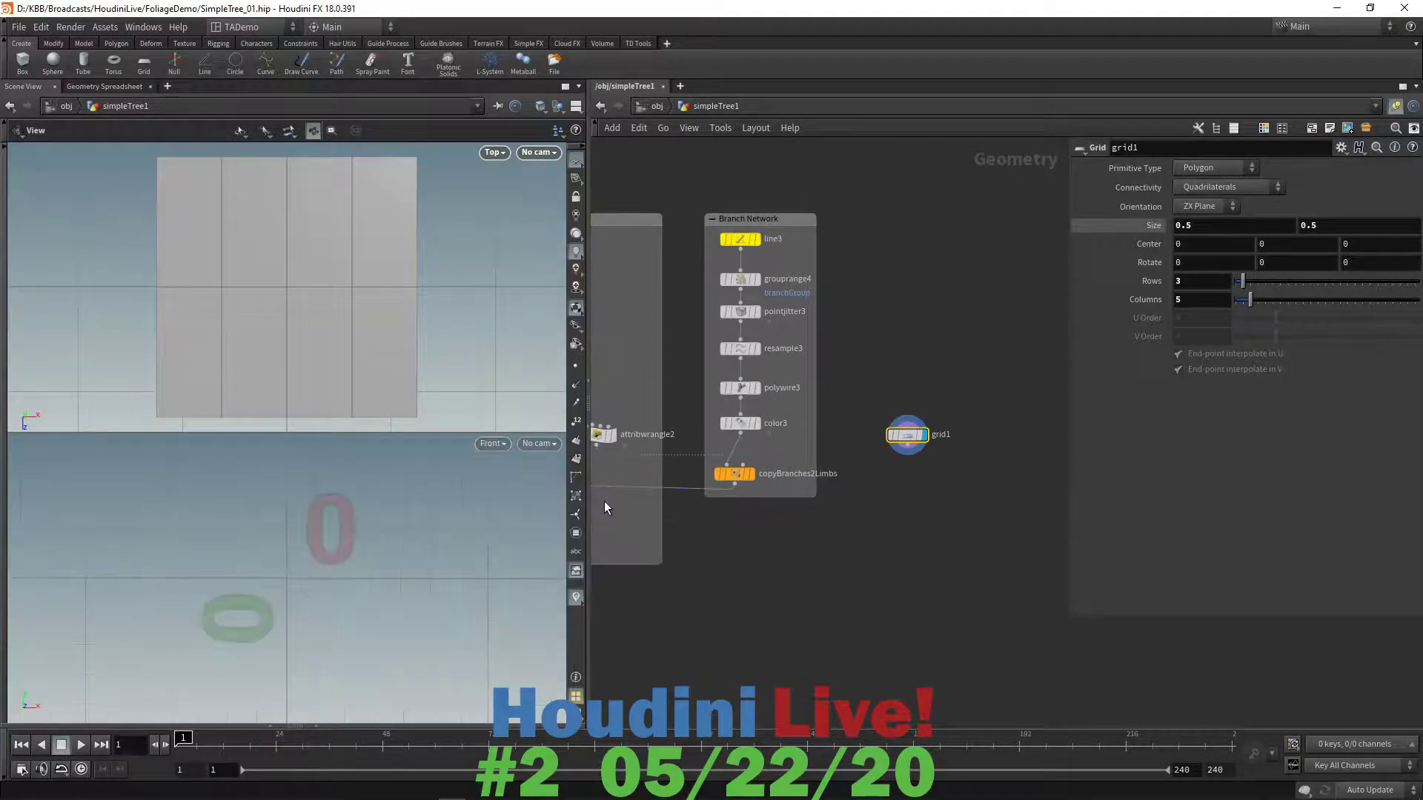
{"action": "scroll", "coordinate": [455, 566], "scroll_direction": "down", "scroll_amount": 6}
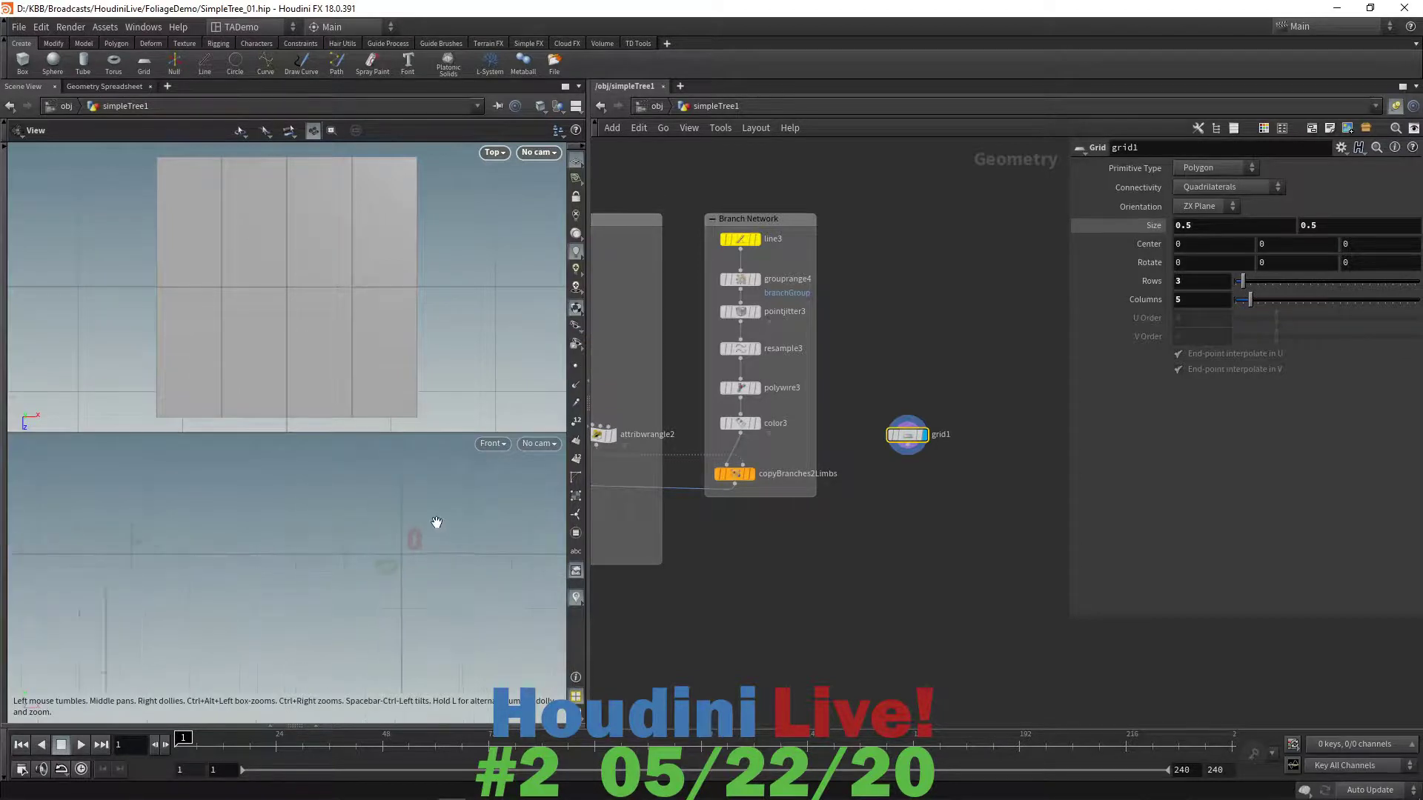
{"action": "scroll", "coordinate": [437, 520], "scroll_direction": "down", "scroll_amount": 2}
{"action": "middle_click_drag", "start_coordinate": [492, 565], "coordinate": [333, 594]}
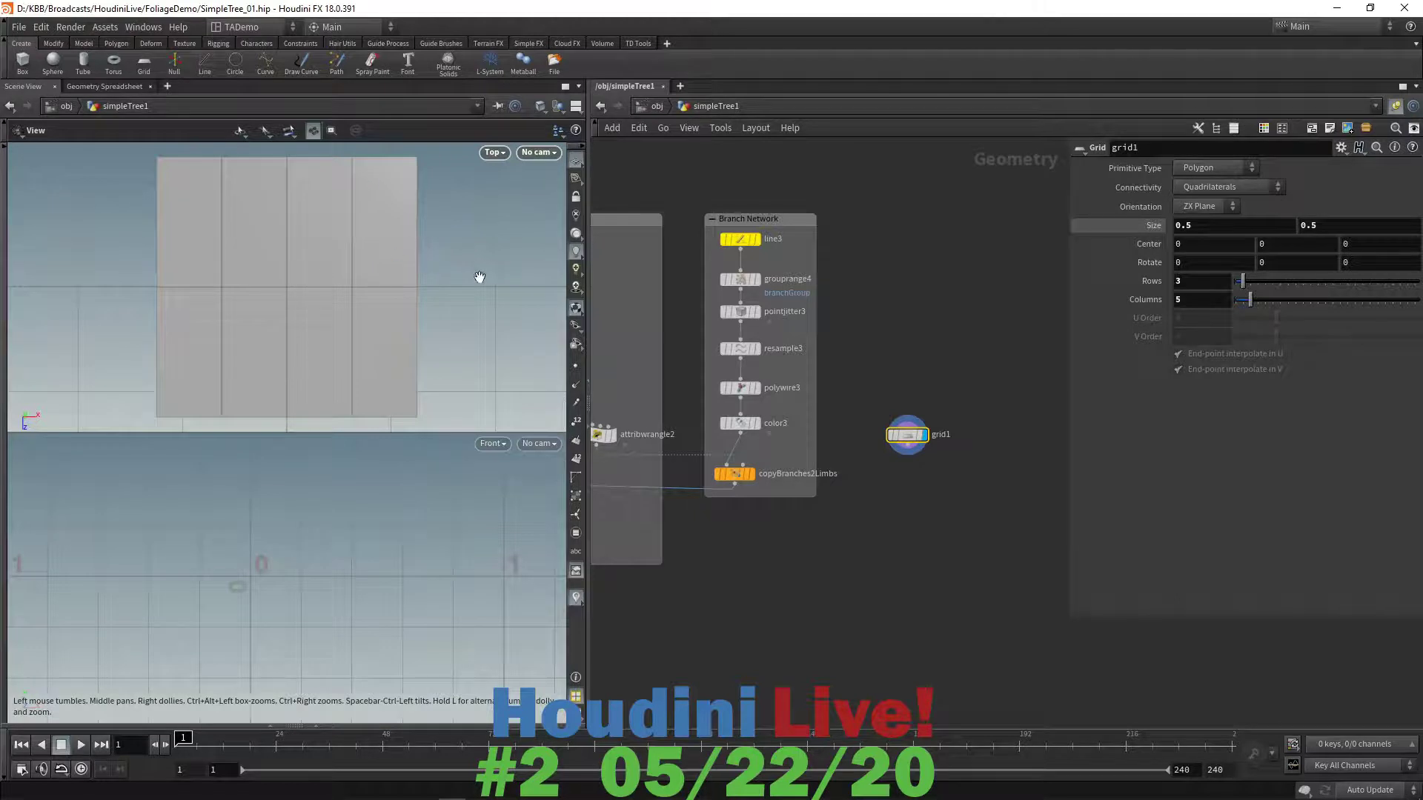
{"action": "scroll", "coordinate": [477, 282], "scroll_direction": "down", "scroll_amount": 1}
{"action": "middle_click_drag", "start_coordinate": [477, 289], "coordinate": [445, 314]}
{"action": "scroll", "coordinate": [445, 313], "scroll_direction": "up", "scroll_amount": 1}
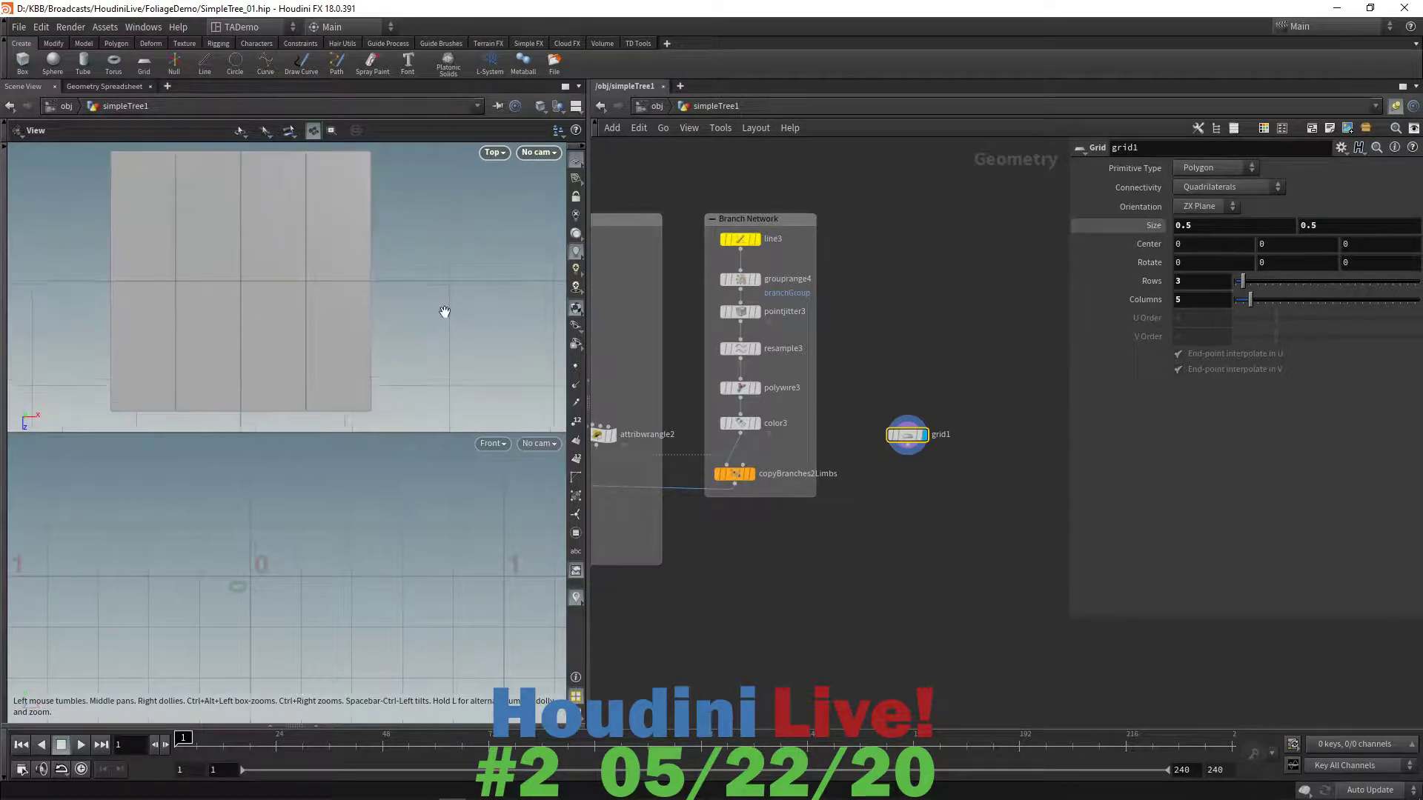
{"action": "scroll", "coordinate": [445, 312], "scroll_direction": "down", "scroll_amount": 2}
{"action": "scroll", "coordinate": [445, 312], "scroll_direction": "down", "scroll_amount": 1}
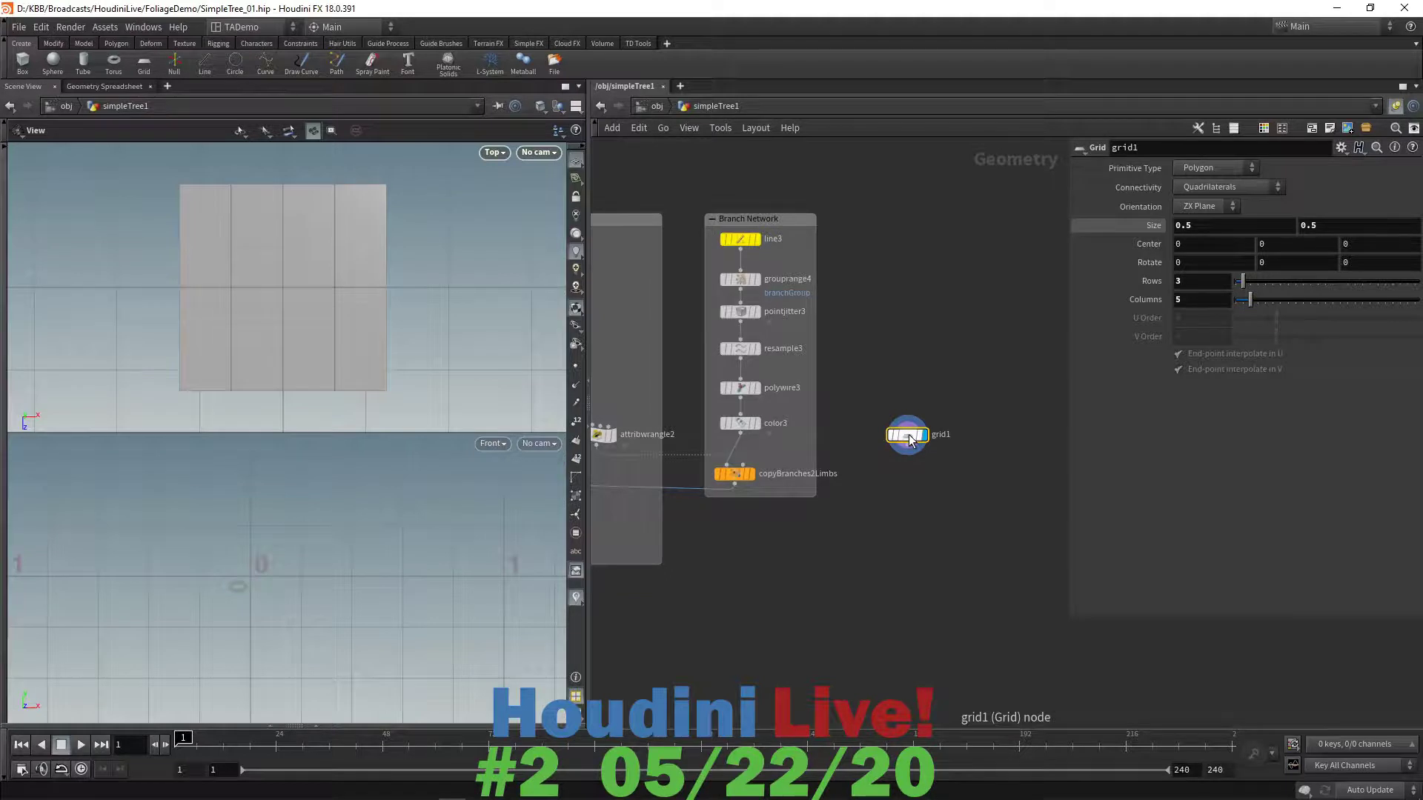
- Show the viewport's selection tools and set the geometry selection mode to Points
{"action": "left_click", "coordinate": [5, 154]}
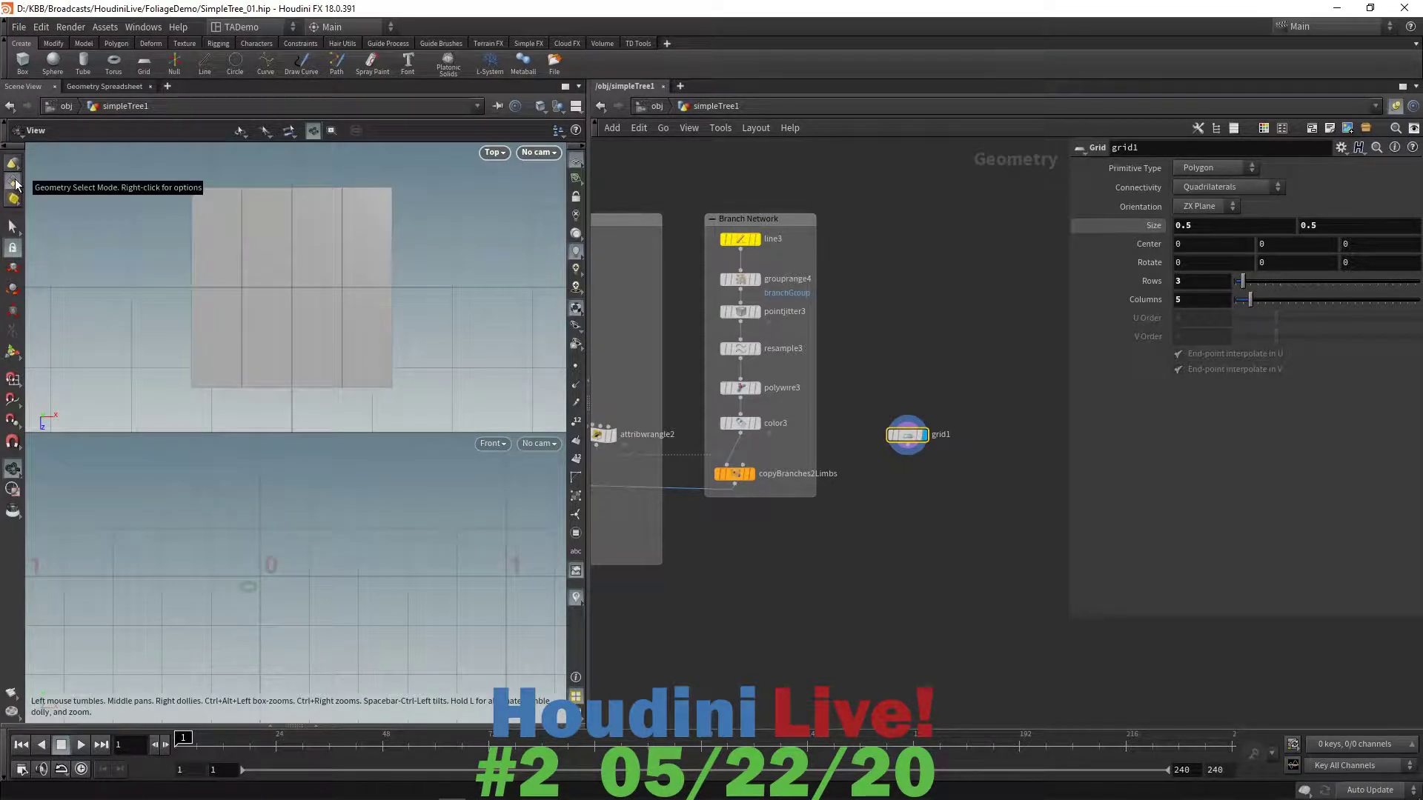
{"action": "right_click", "coordinate": [13, 182]}
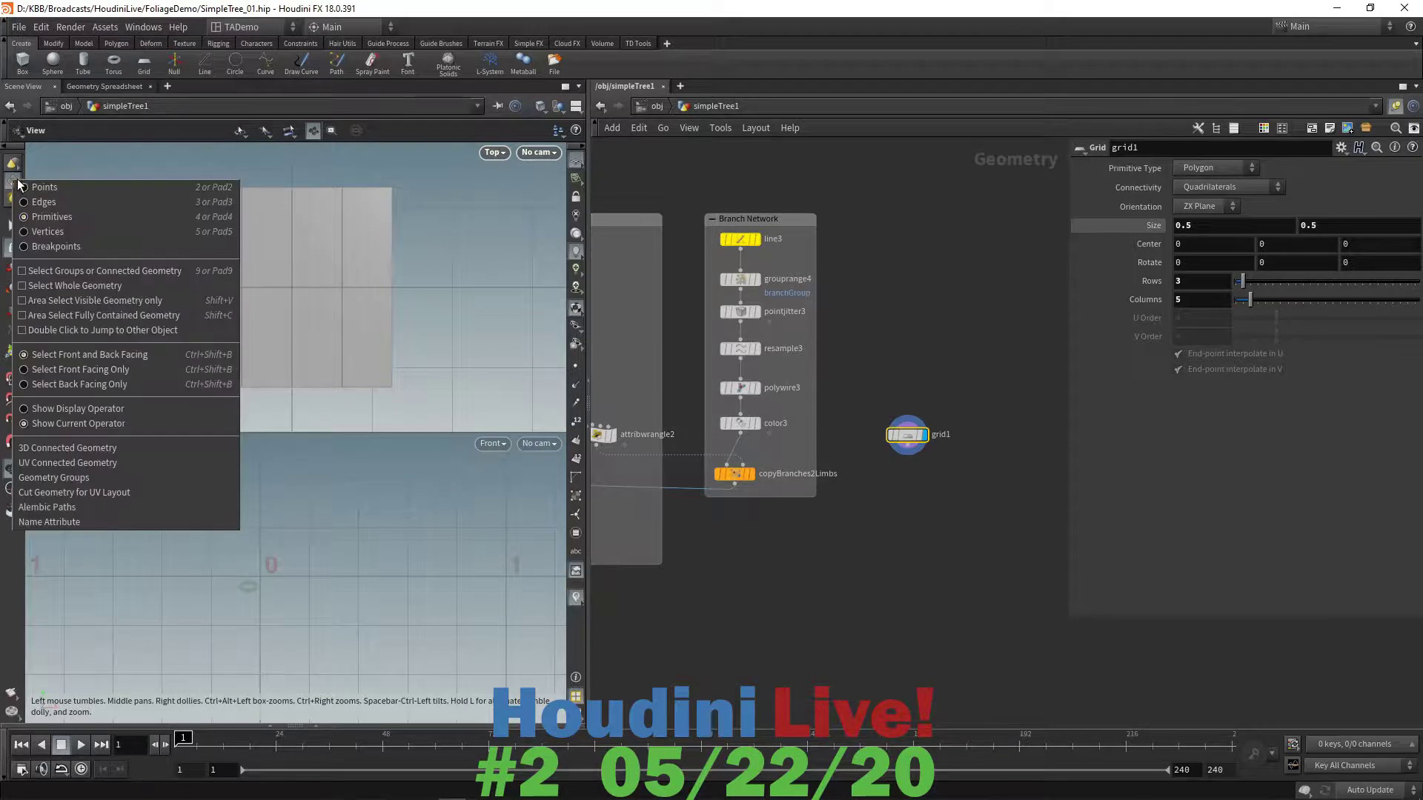
{"action": "left_click", "coordinate": [43, 193]}
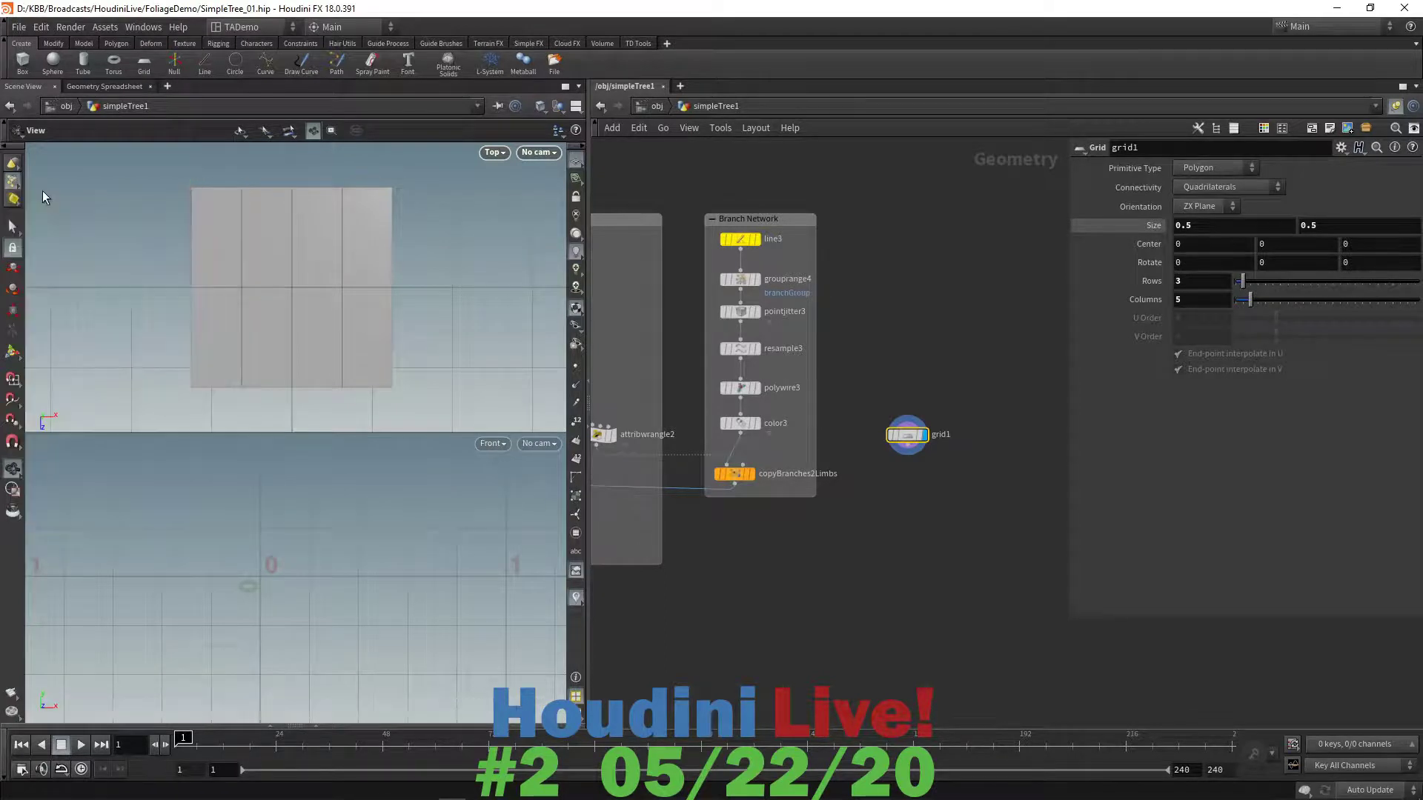
{"action": "key", "text": "Escape"}
{"action": "key", "text": "Return"}
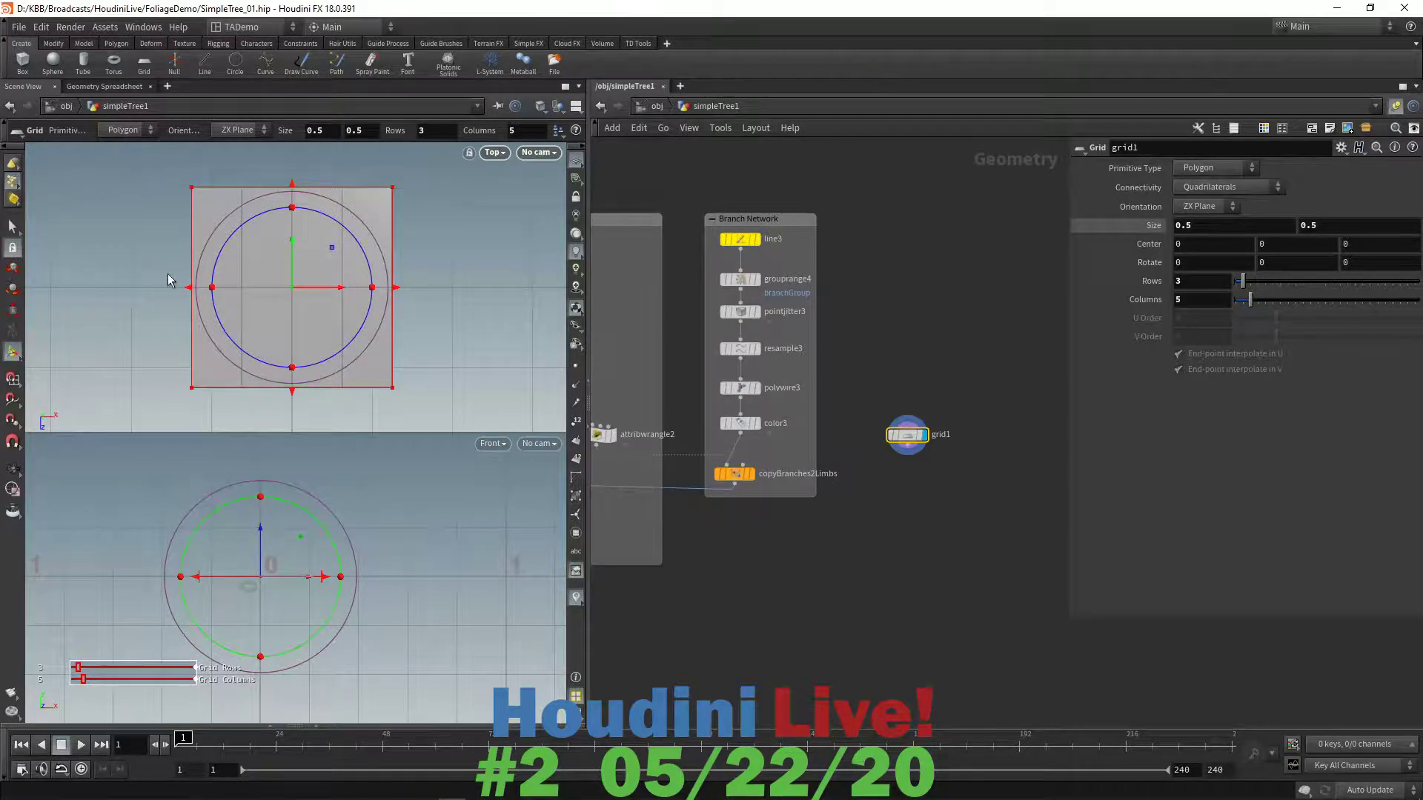
- Scale the grid's first two columns of points in depth to form a narrow stem at the negative X end
{"action": "left_click", "coordinate": [14, 227]}
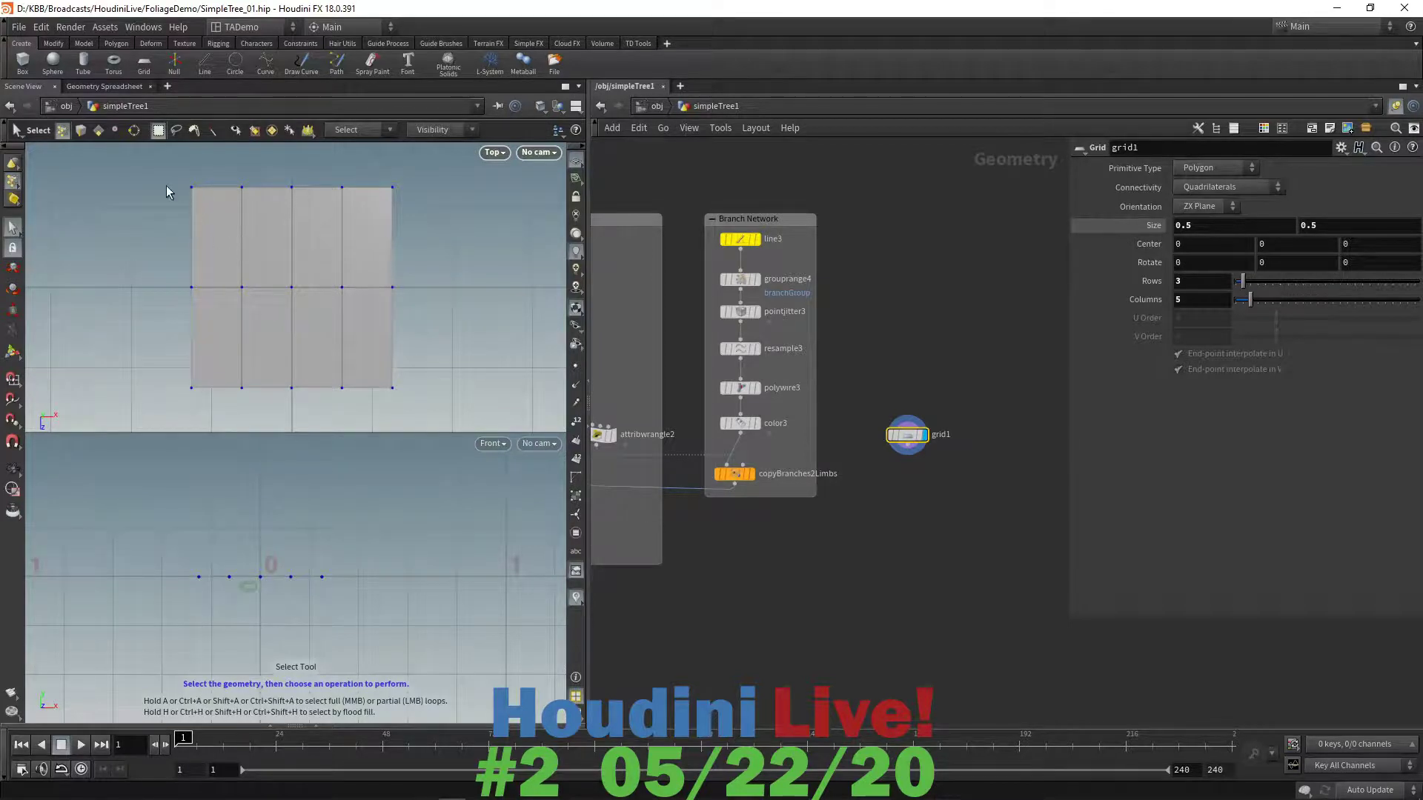
{"action": "left_click_drag", "start_coordinate": [154, 163], "coordinate": [272, 410]}
{"action": "left_click", "coordinate": [17, 317]}
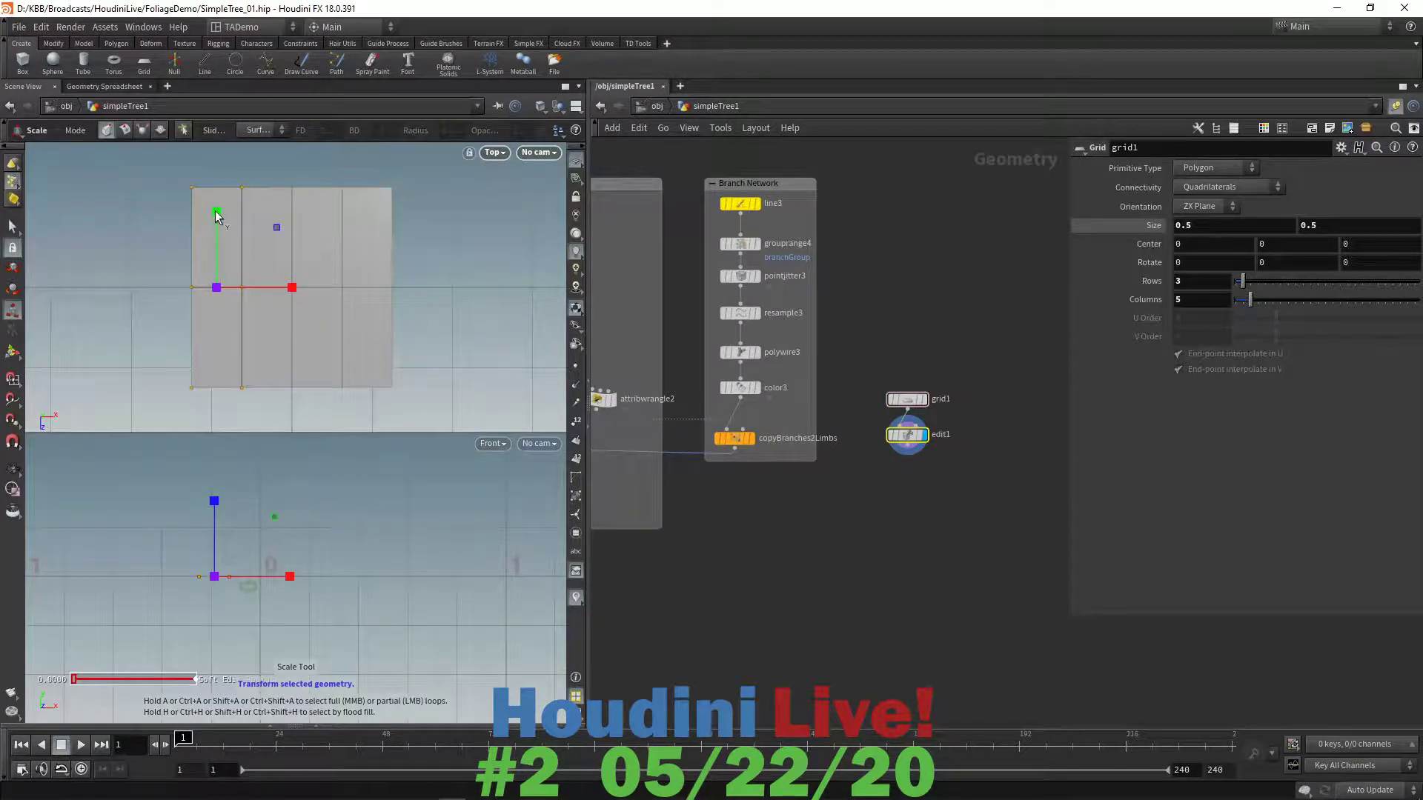
{"action": "left_click_drag", "start_coordinate": [215, 212], "coordinate": [239, 283]}
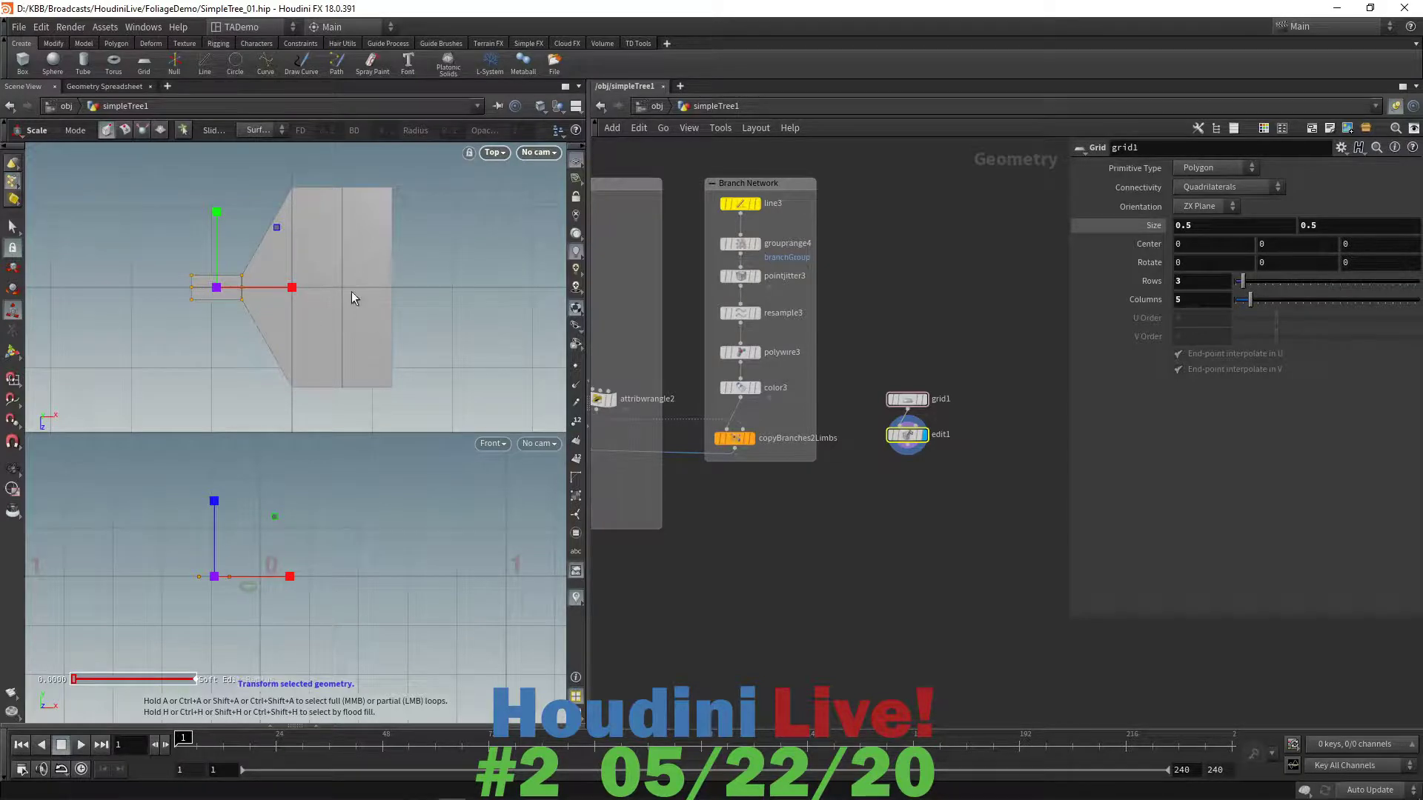
- Move all the grid's points along X so that the stem's outer end sits at the origin
{"action": "left_click", "coordinate": [14, 229]}
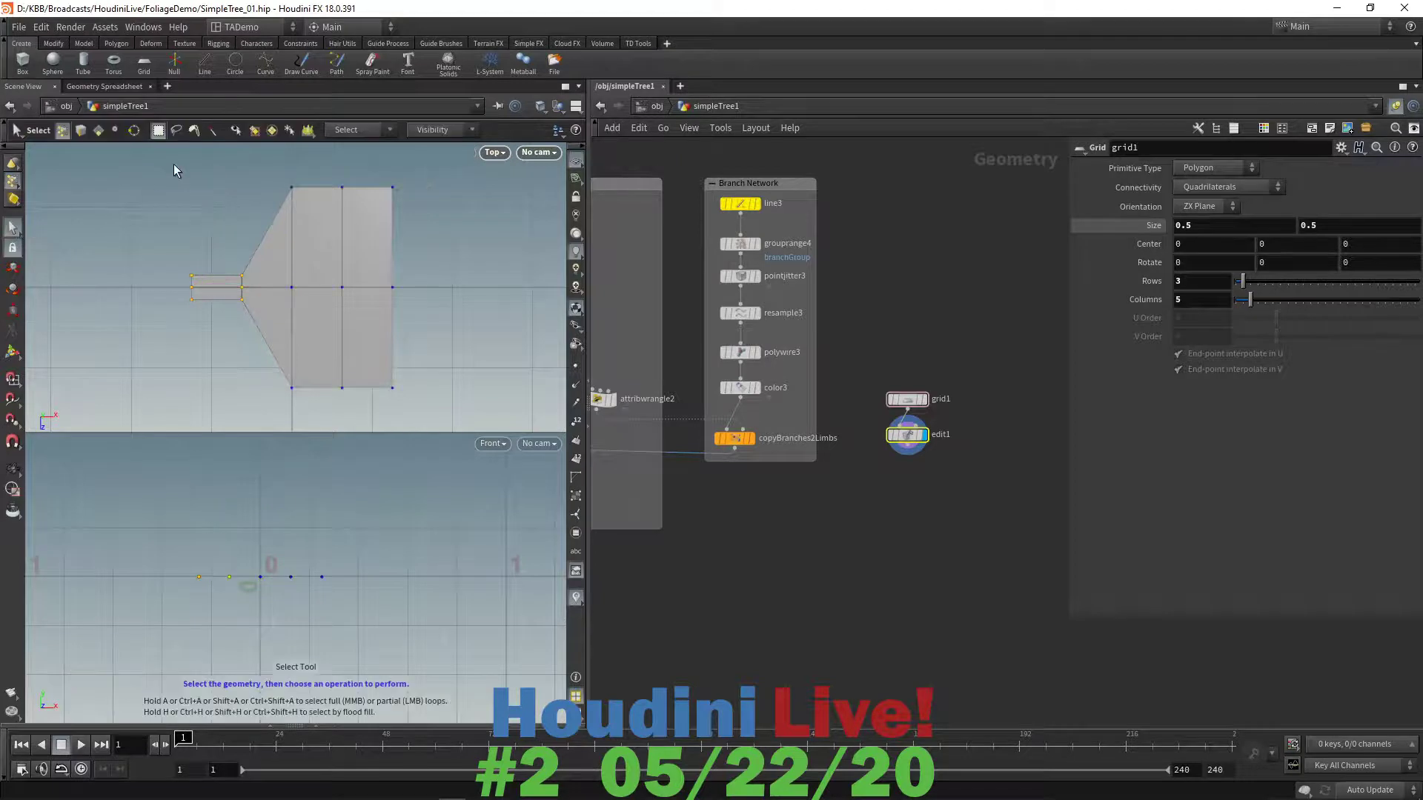
{"action": "left_click_drag", "start_coordinate": [173, 163], "coordinate": [440, 407]}
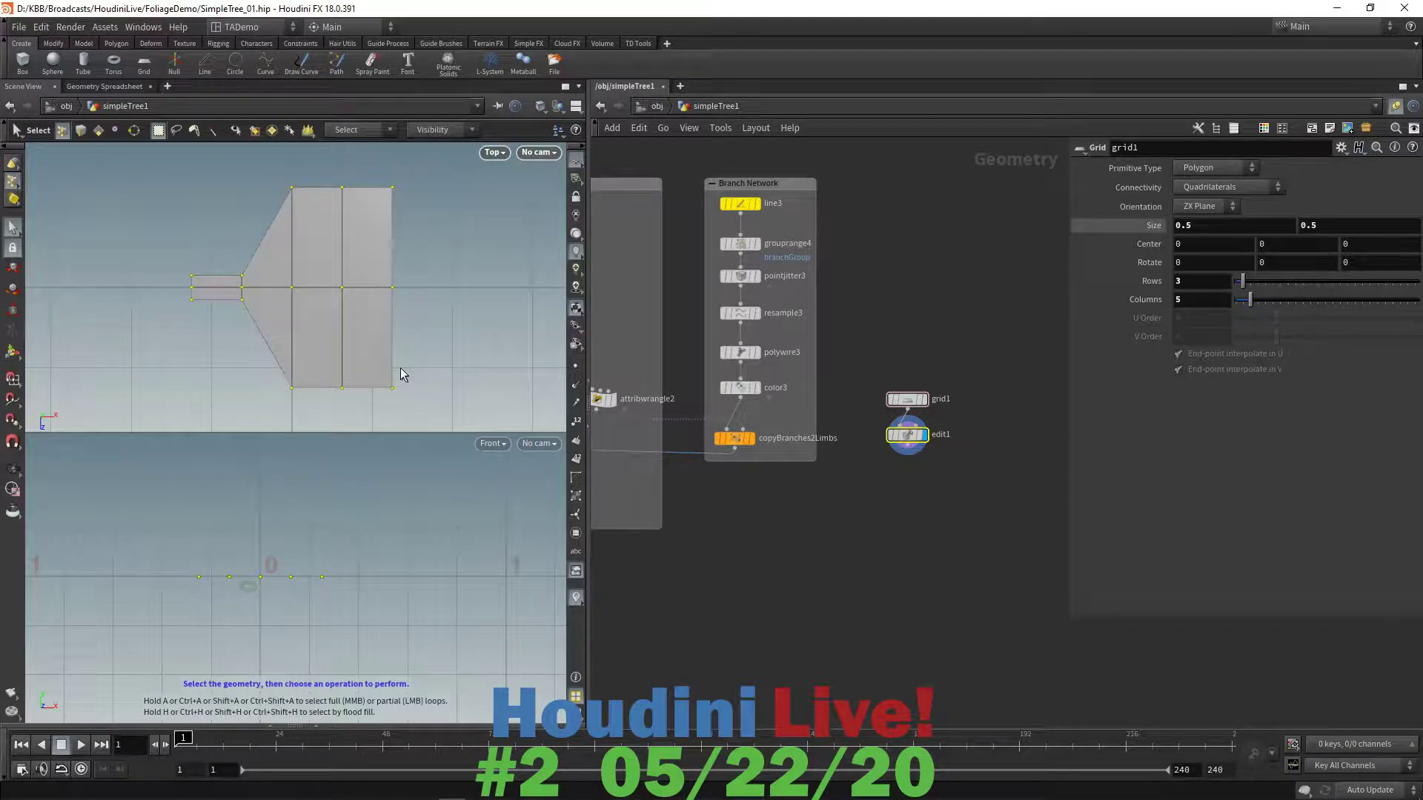
{"action": "key", "text": "t"}
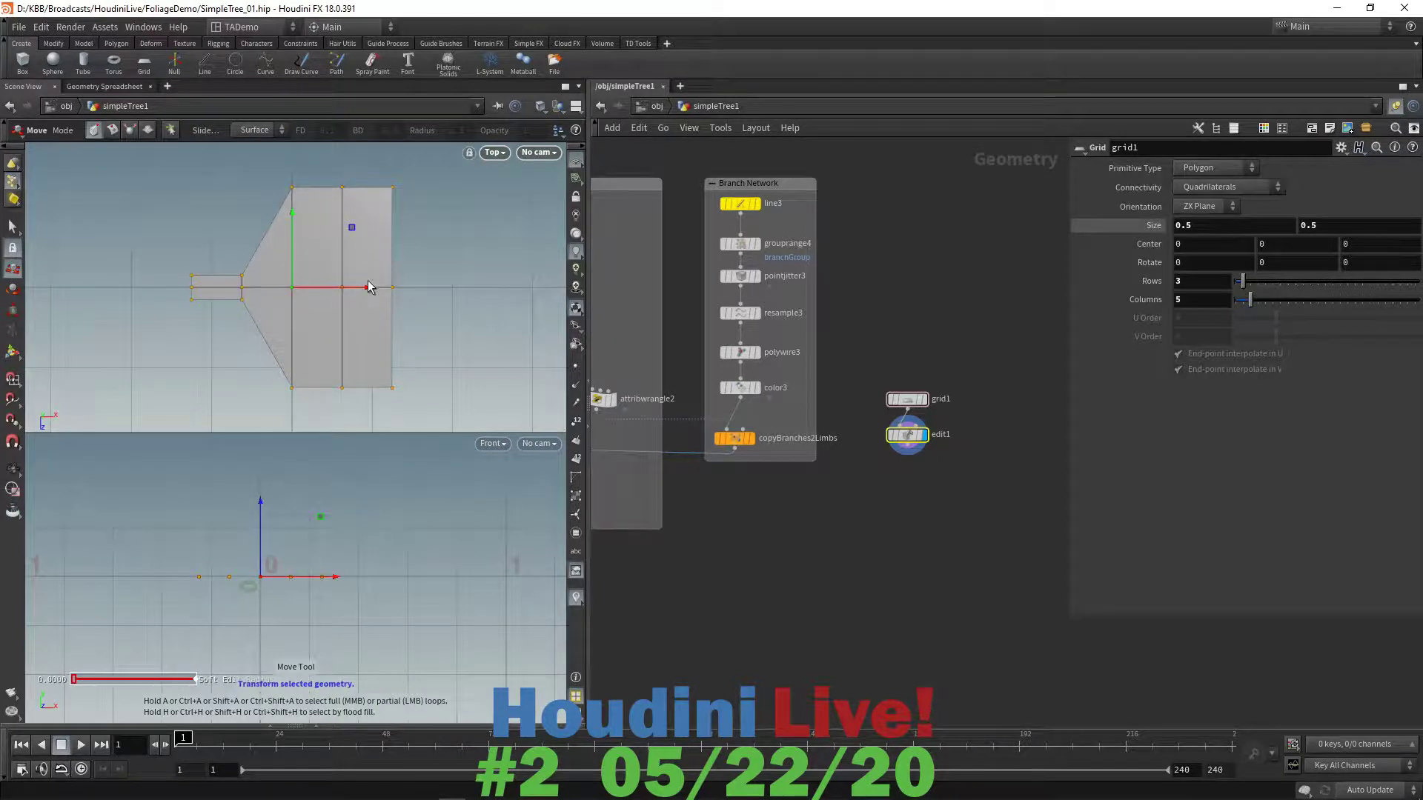
{"action": "left_click_drag", "start_coordinate": [372, 289], "coordinate": [363, 320]}
{"action": "key", "text": "Escape"}
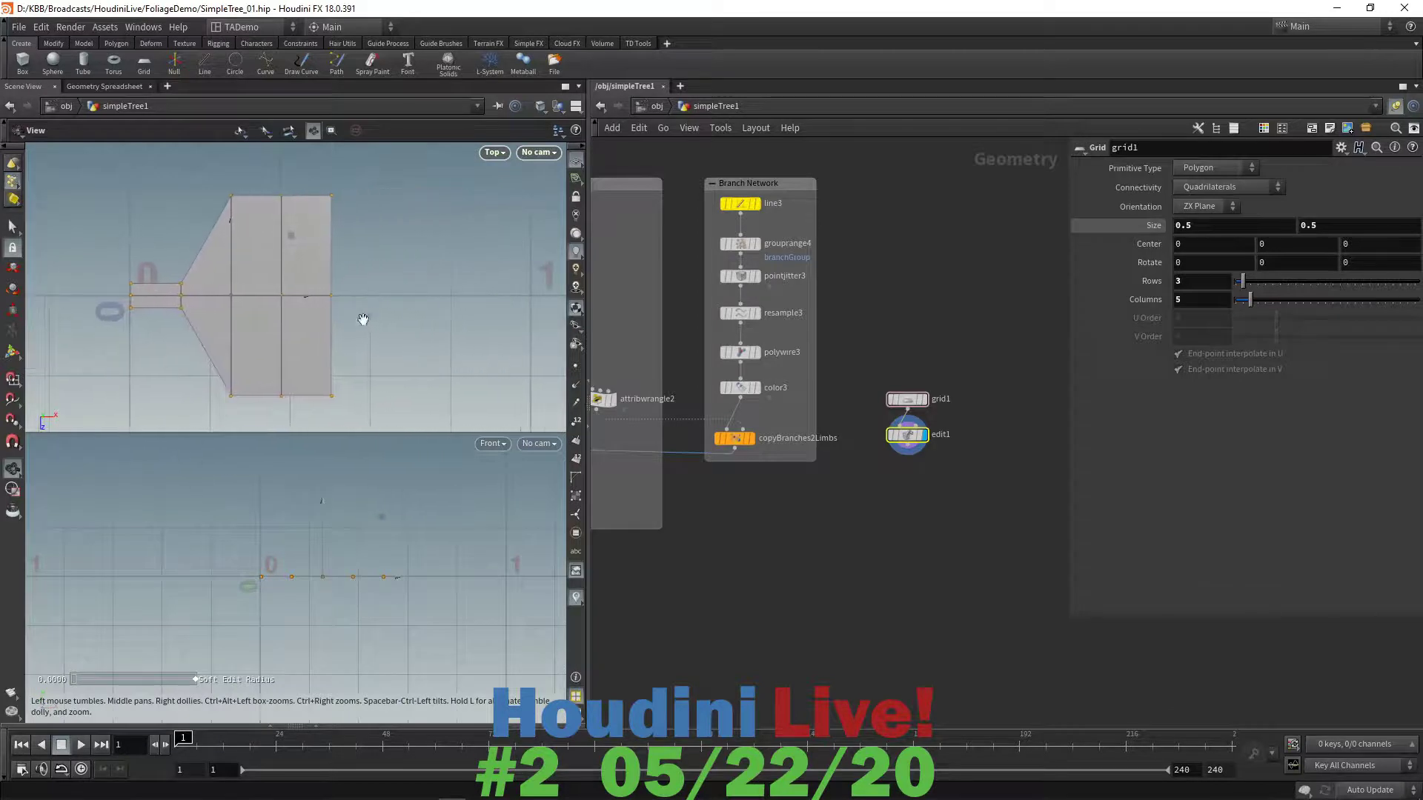
{"action": "key", "text": "Return"}
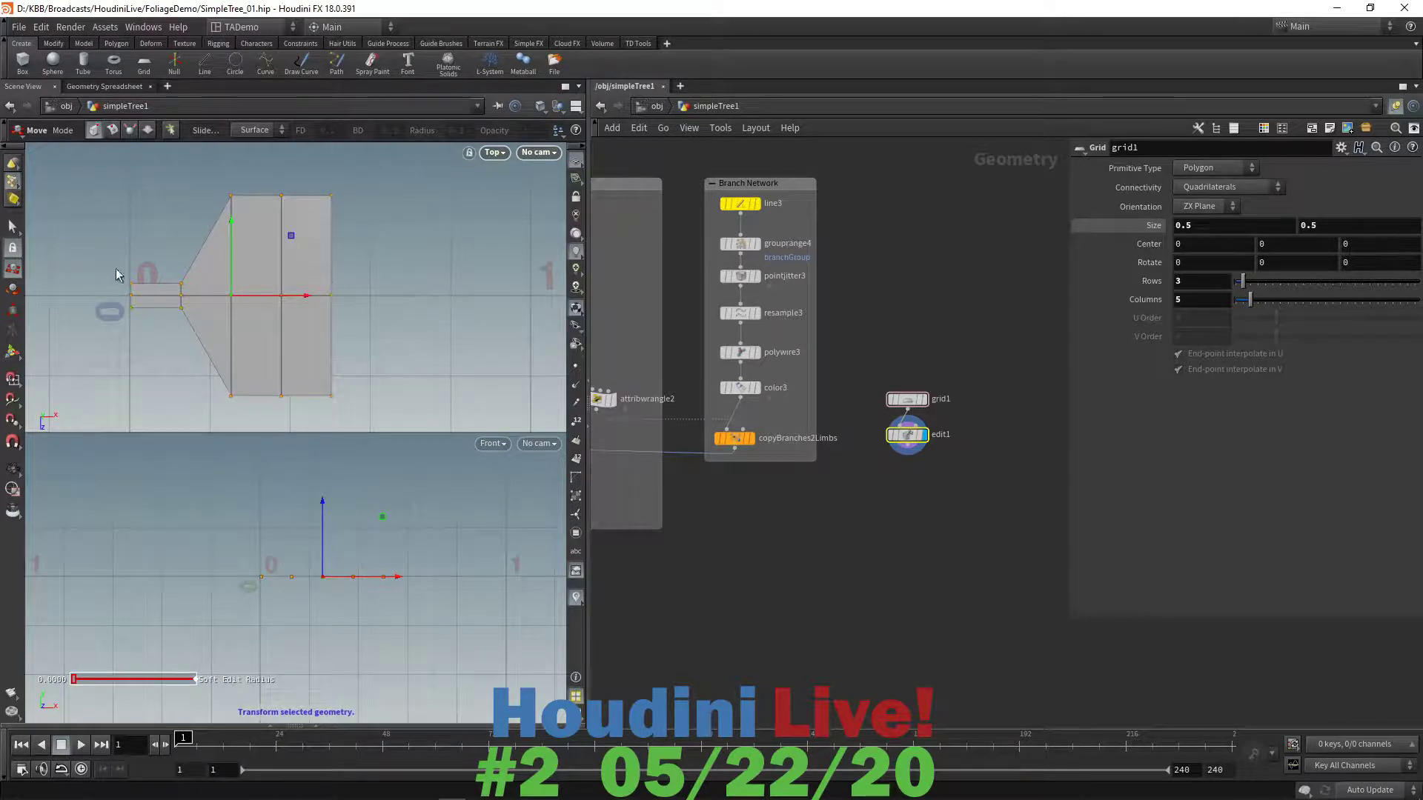
- Move the middle point of the edge opposite the stem outward along X to form a pointed tip
{"action": "left_click", "coordinate": [18, 227]}
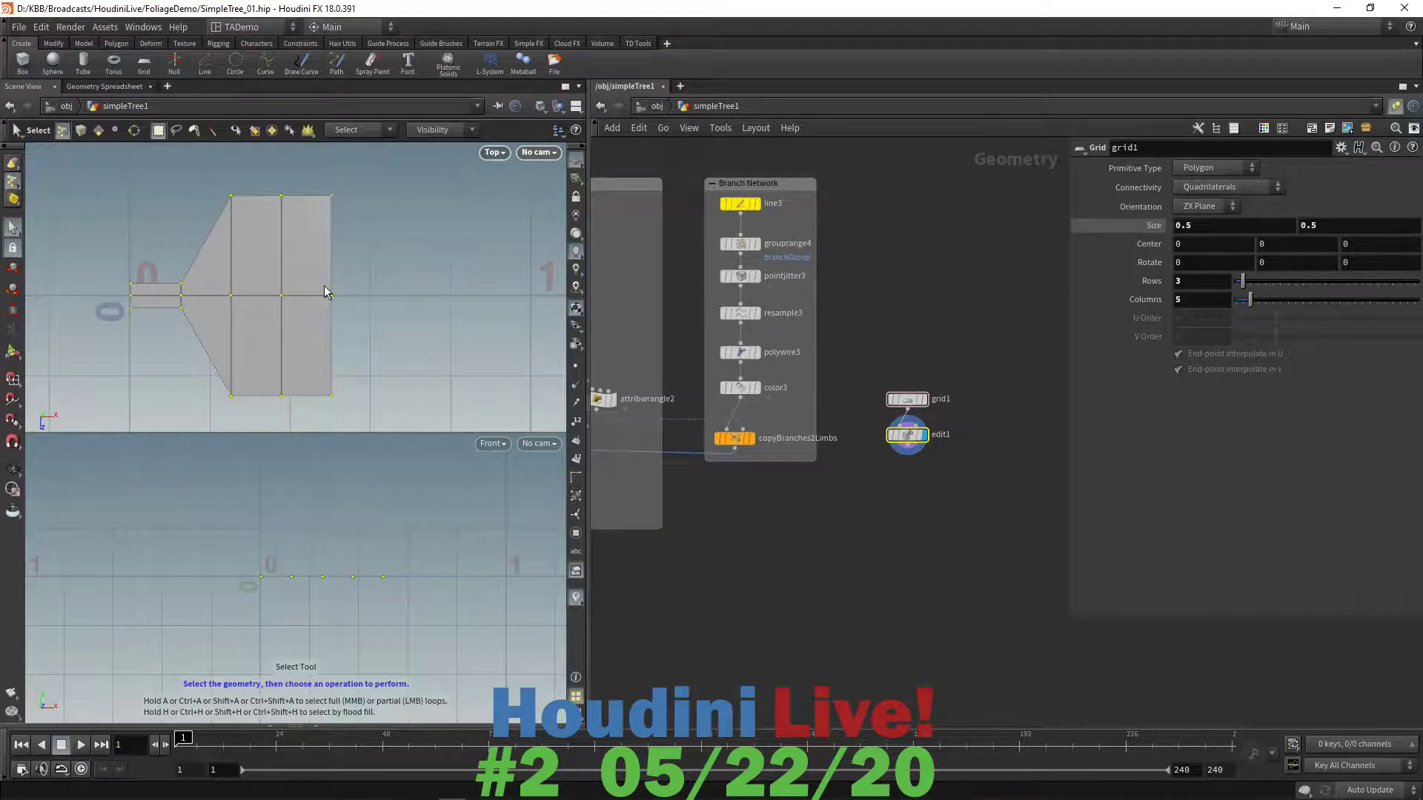
{"action": "left_click", "coordinate": [348, 314]}
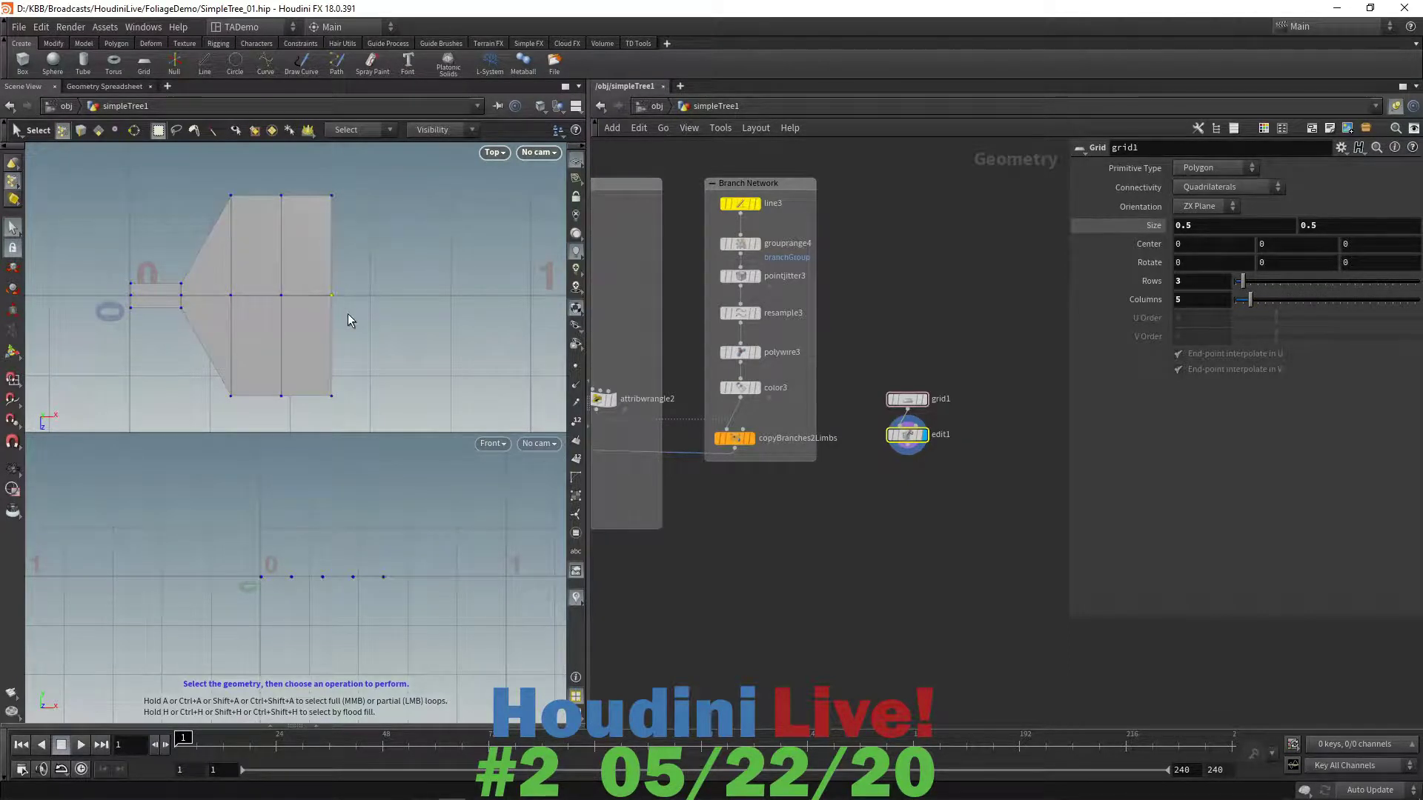
{"action": "key", "text": "t"}
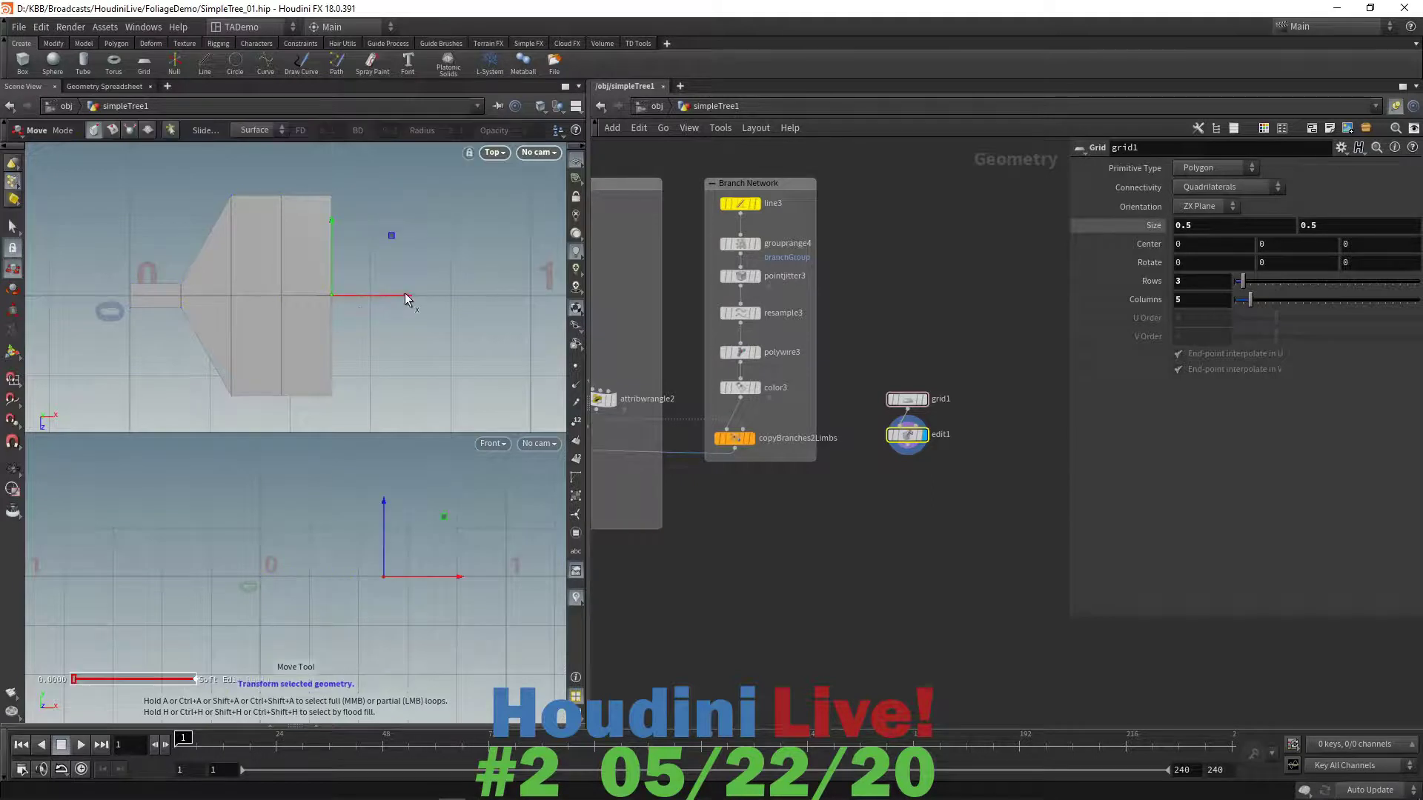
{"action": "left_click_drag", "start_coordinate": [406, 294], "coordinate": [536, 285]}
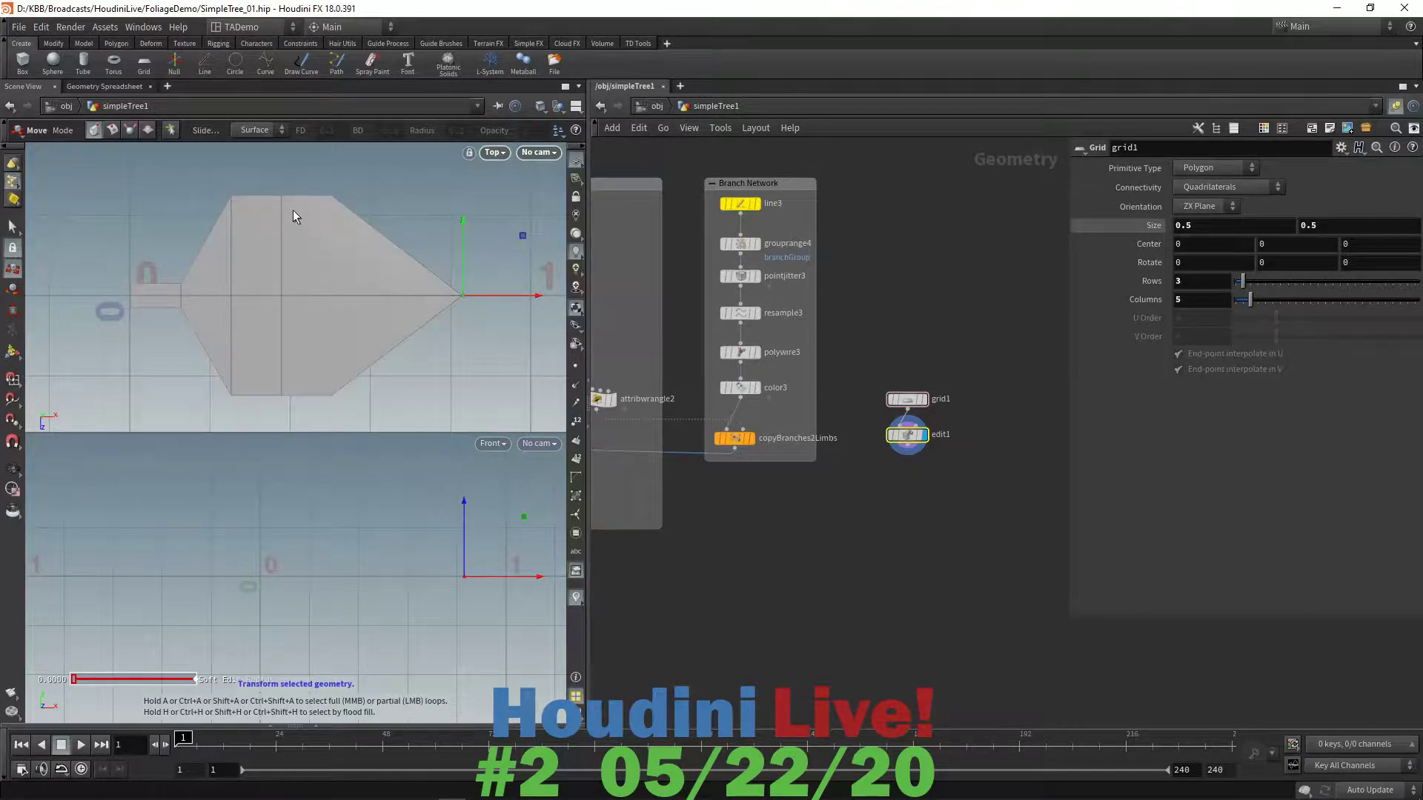
- Move the column of points next to the leaf tip outward along X and narrow it in depth to round the tip
{"action": "left_click", "coordinate": [13, 227]}
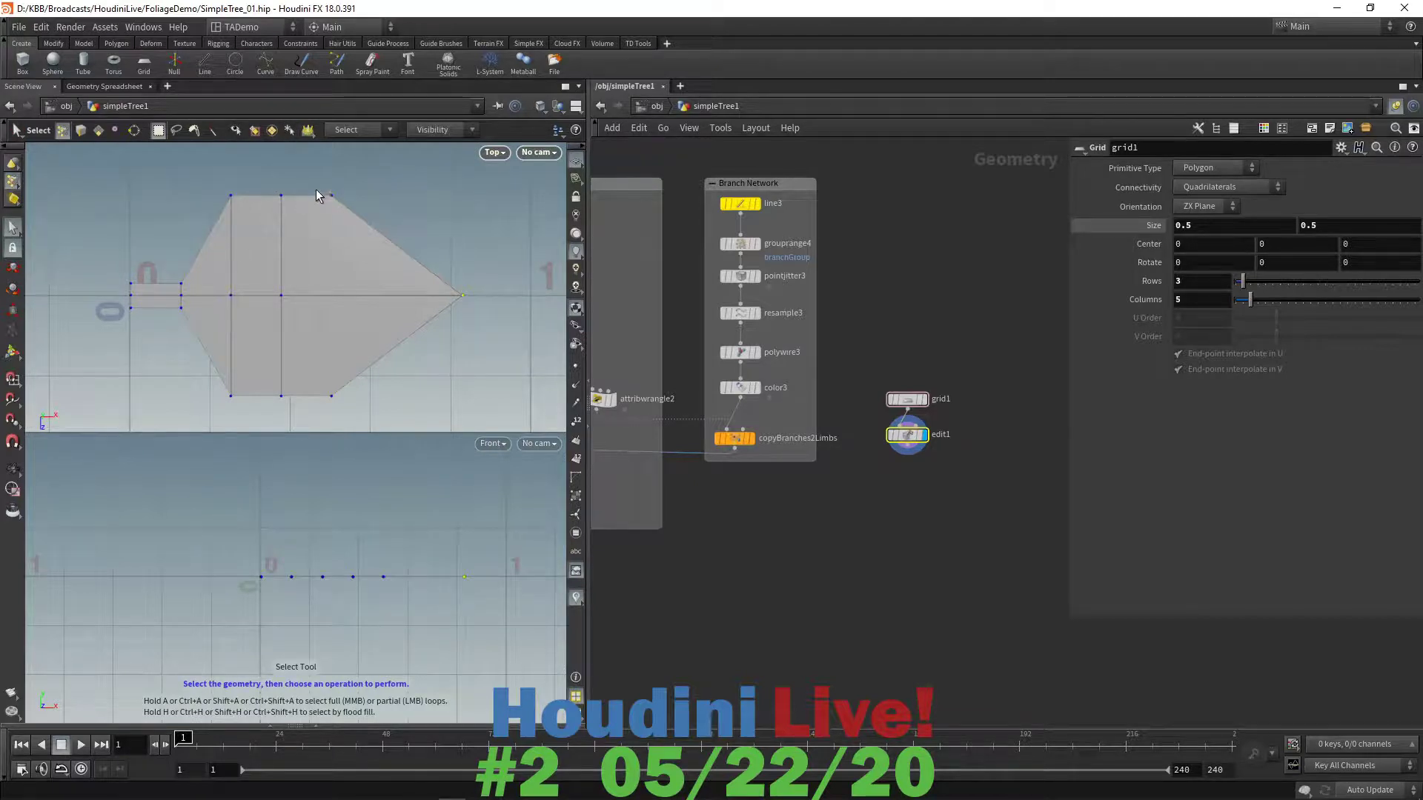
{"action": "left_click_drag", "start_coordinate": [314, 167], "coordinate": [367, 424]}
{"action": "key", "text": "t"}
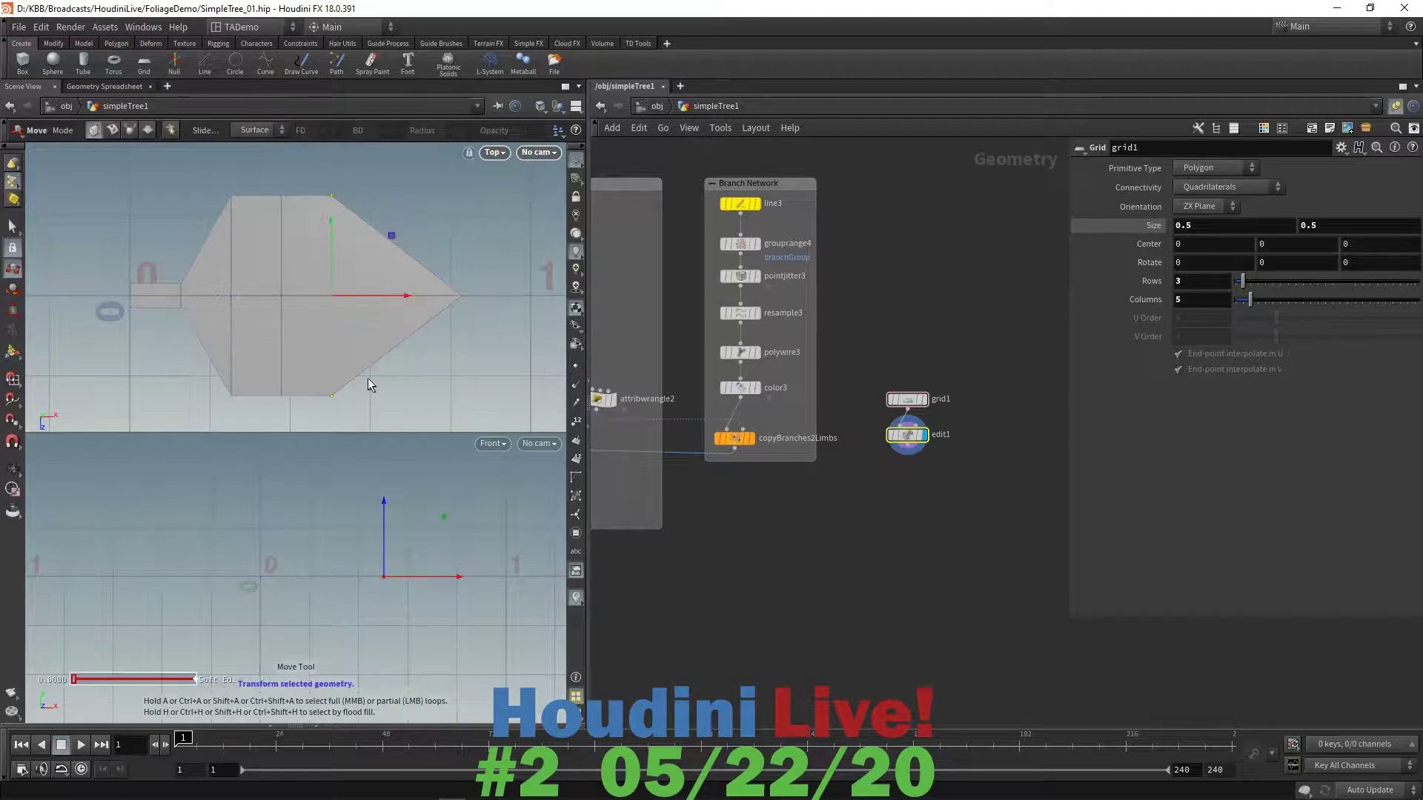
{"action": "left_click_drag", "start_coordinate": [400, 295], "coordinate": [458, 301]}
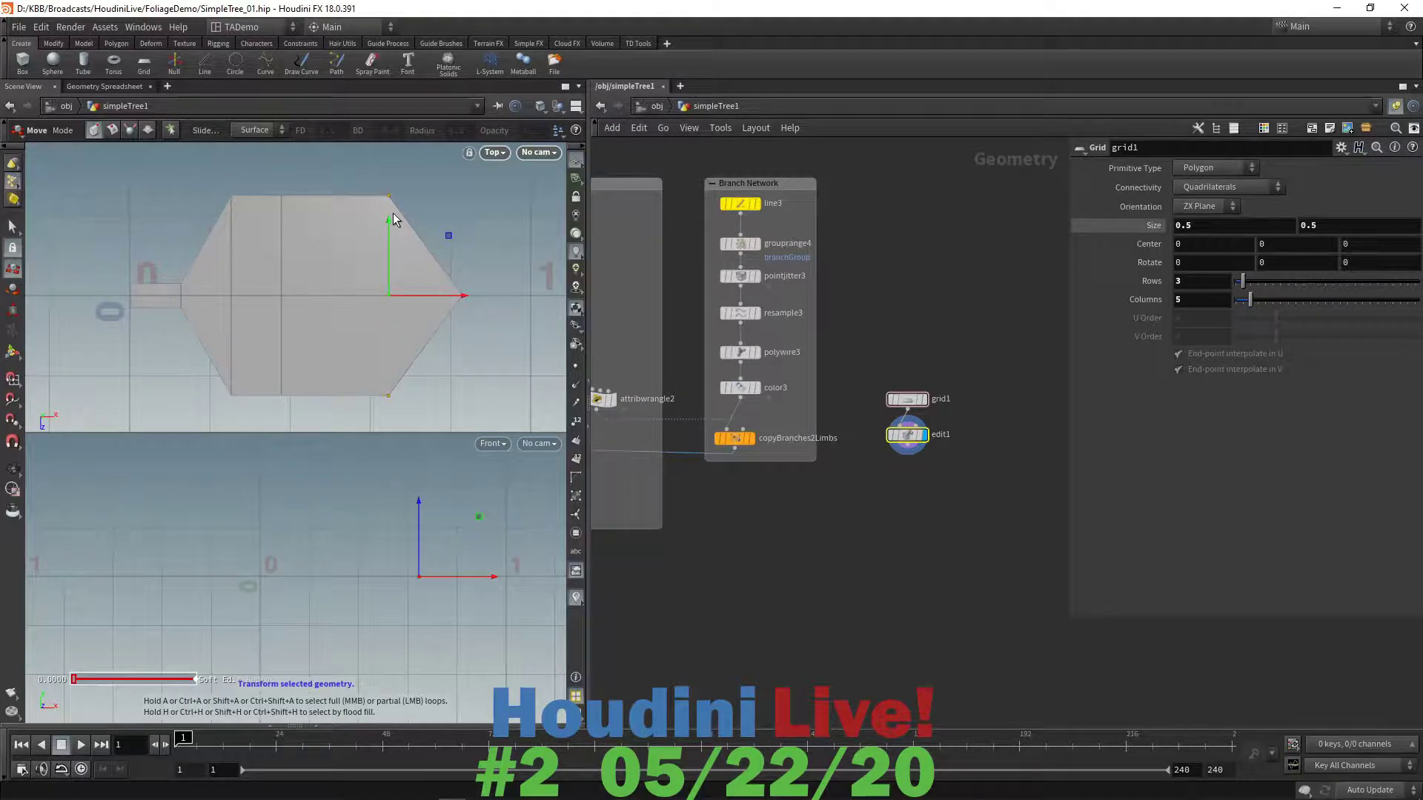
{"action": "key", "text": "e"}
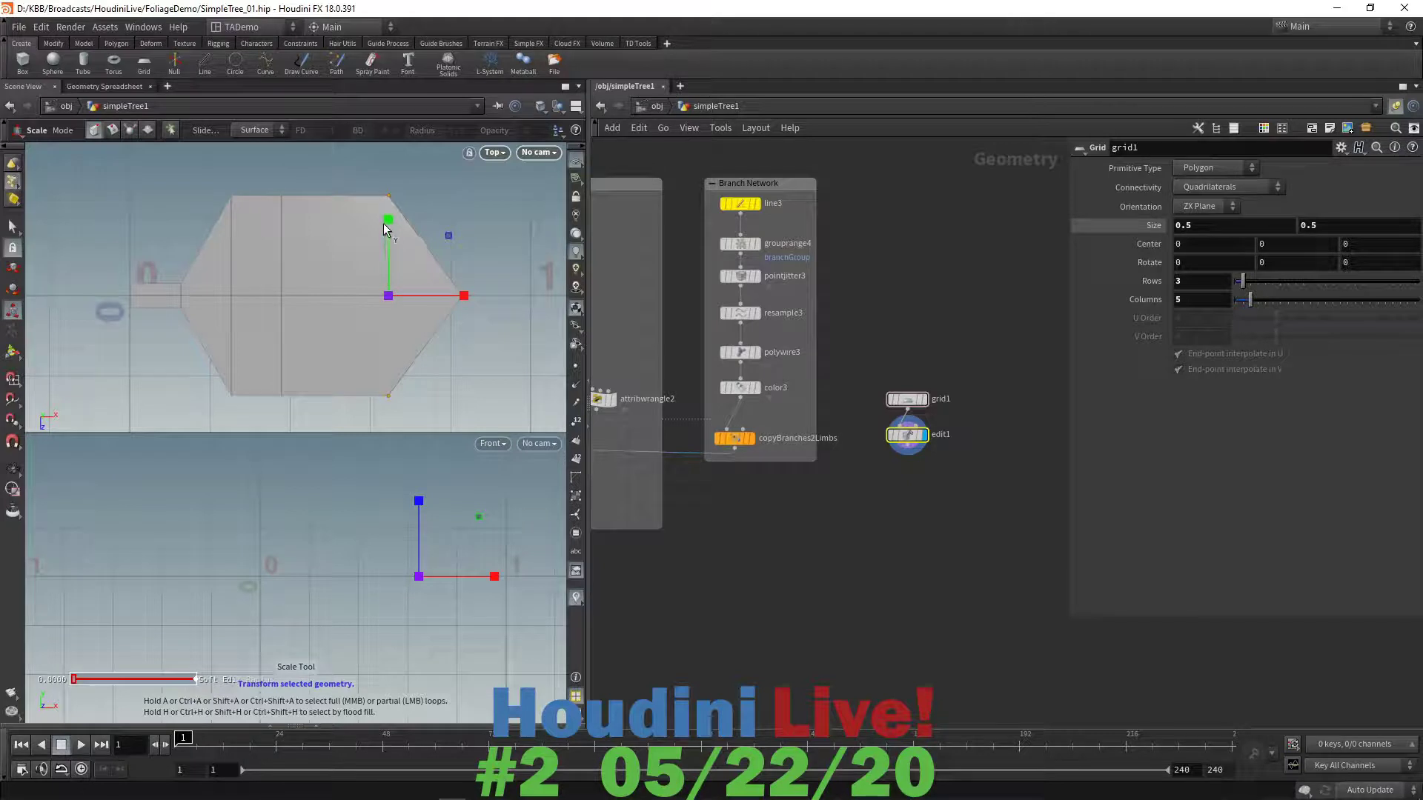
{"action": "left_click_drag", "start_coordinate": [390, 222], "coordinate": [396, 252]}
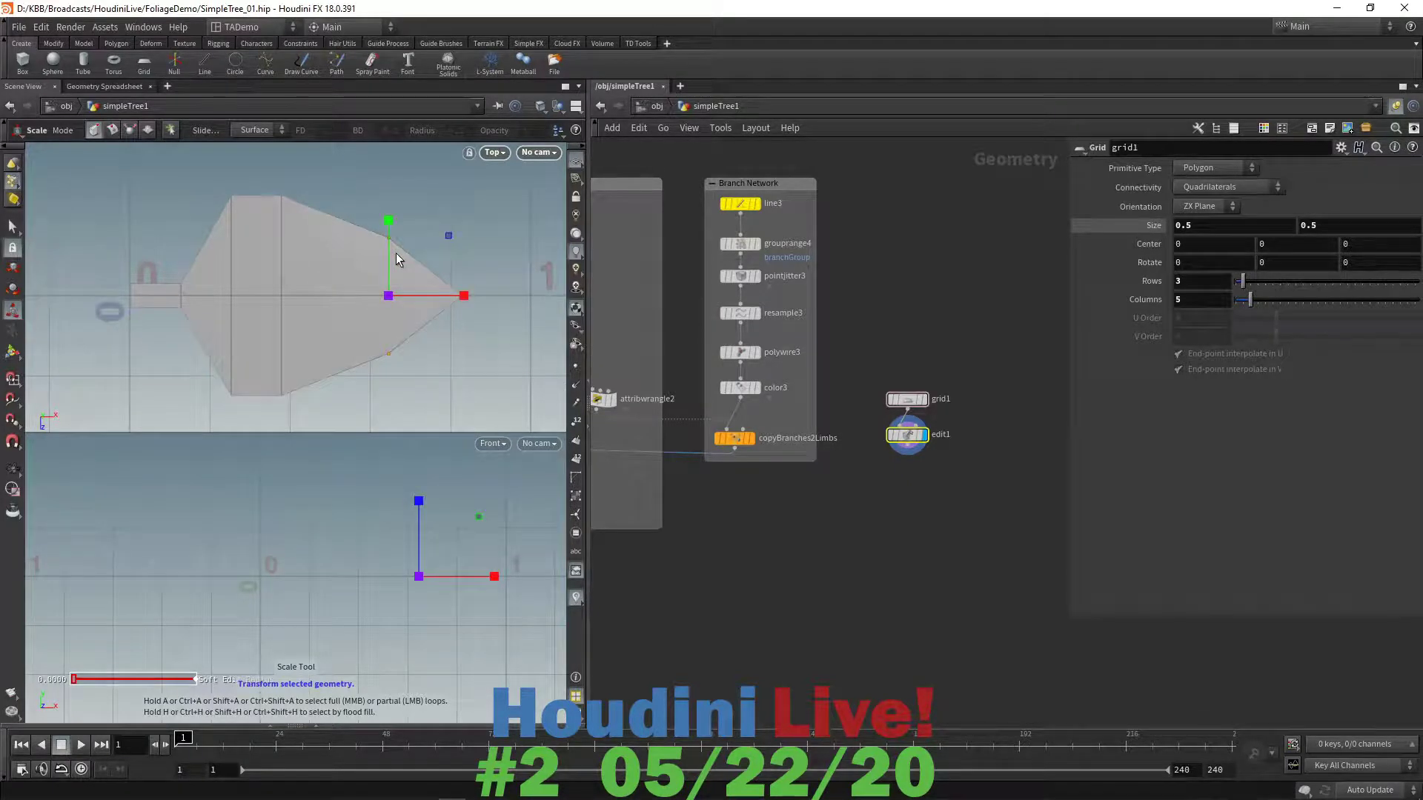
{"action": "key", "text": "t"}
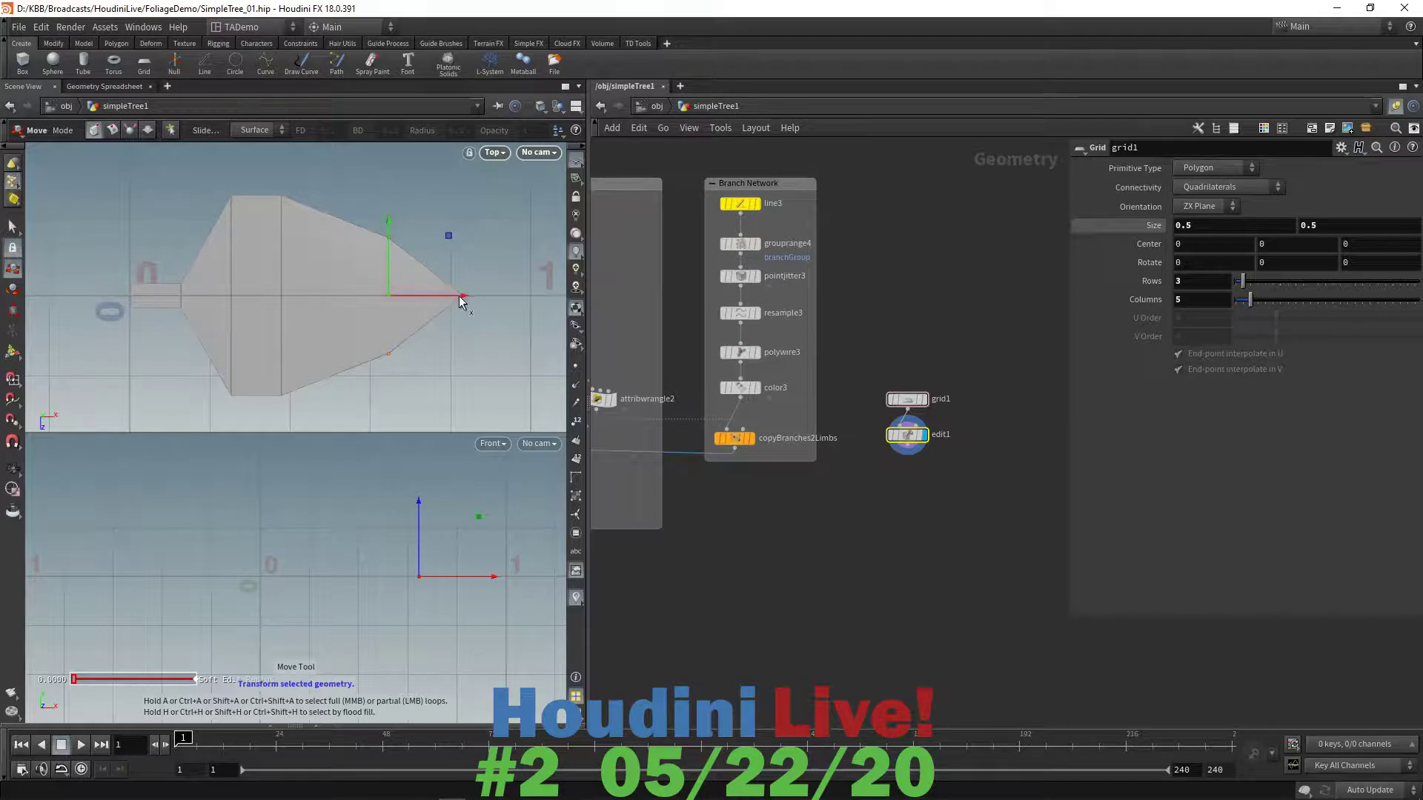
{"action": "left_click_drag", "start_coordinate": [459, 296], "coordinate": [484, 296]}
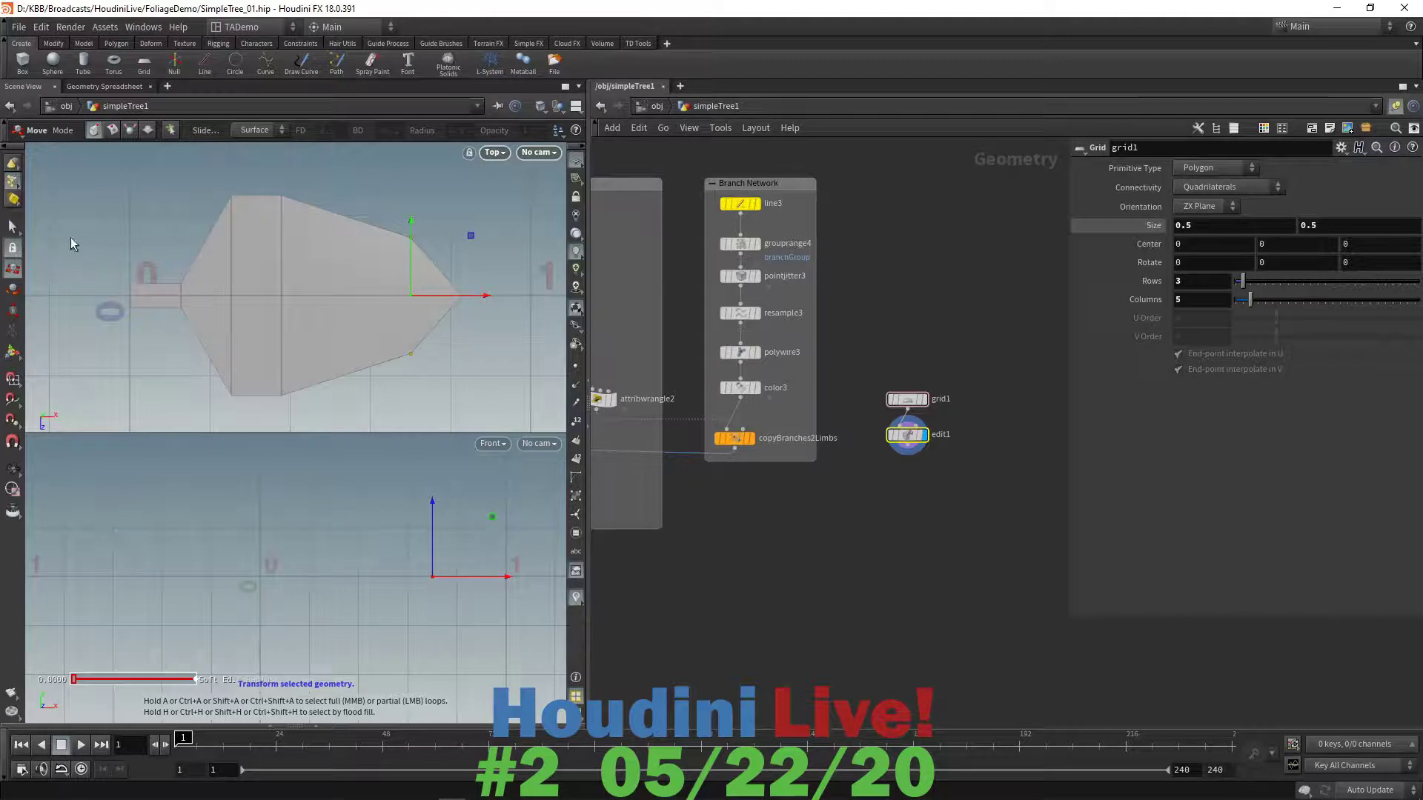
- Move the fourth column of points from the stem end slightly along X toward the leaf tip
{"action": "left_click", "coordinate": [13, 226]}
{"action": "left_click_drag", "start_coordinate": [257, 167], "coordinate": [322, 433]}
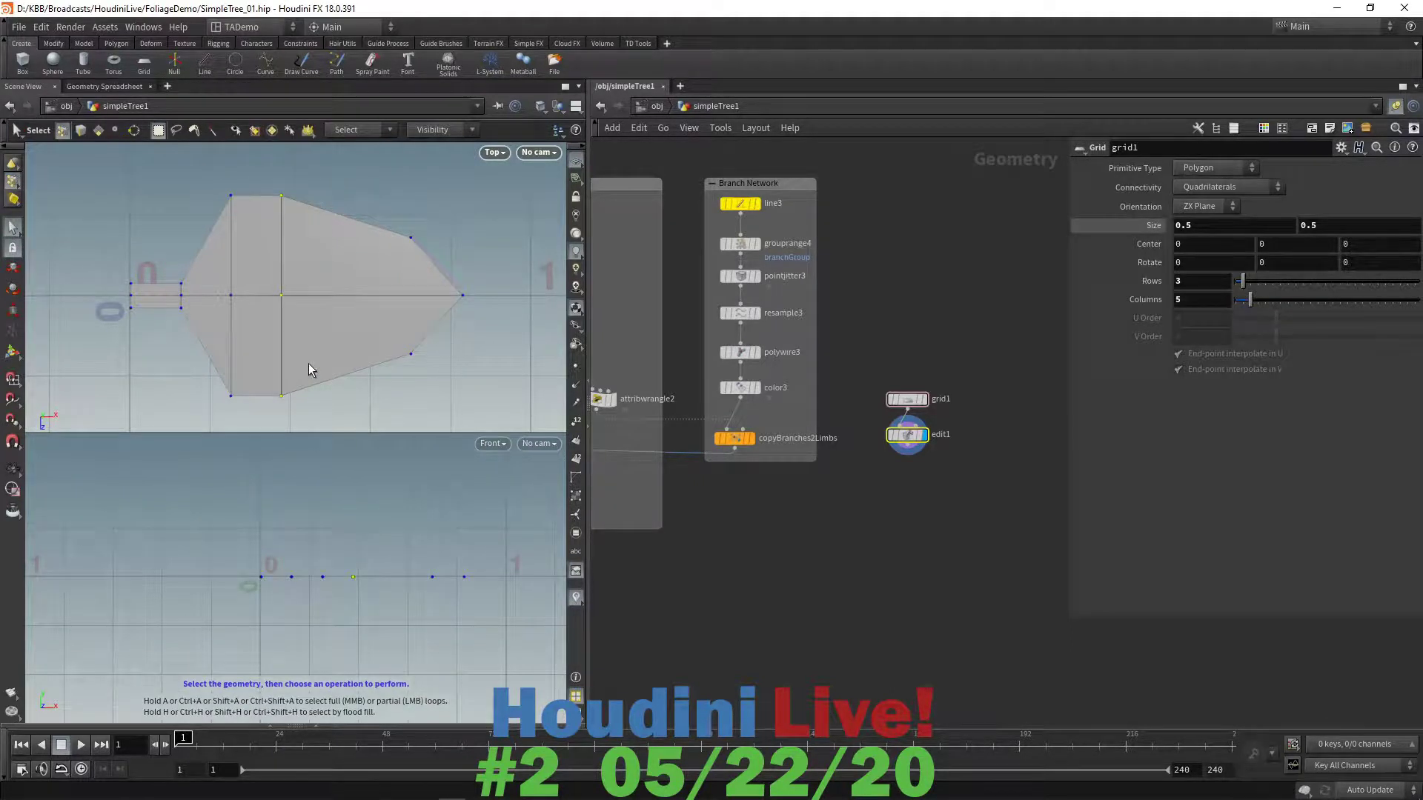
{"action": "key", "text": "t"}
{"action": "left_click_drag", "start_coordinate": [355, 296], "coordinate": [378, 297]}
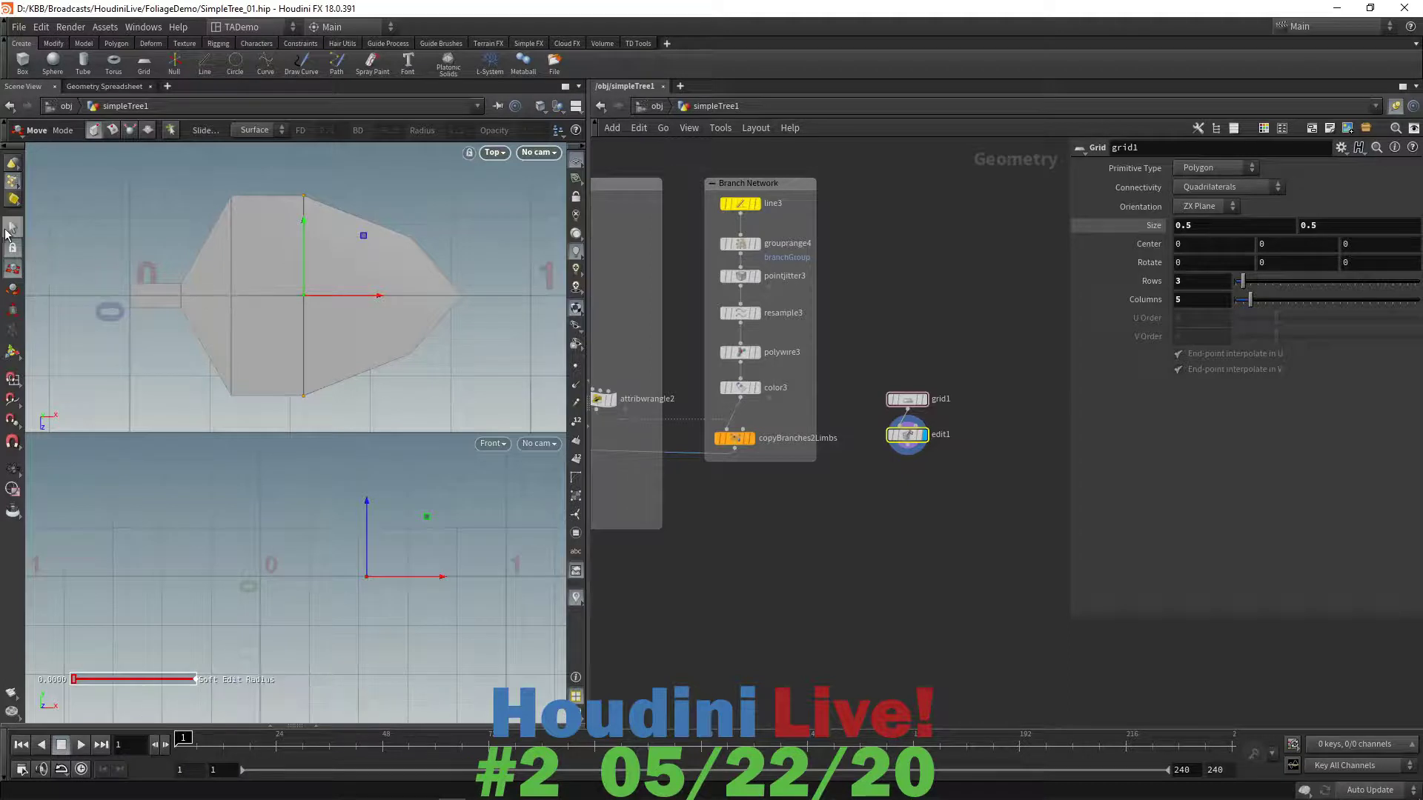
- Scale the first column of points beyond the stem in depth to taper the leaf's base
{"action": "key", "text": "s"}
{"action": "left_click_drag", "start_coordinate": [212, 182], "coordinate": [245, 424]}
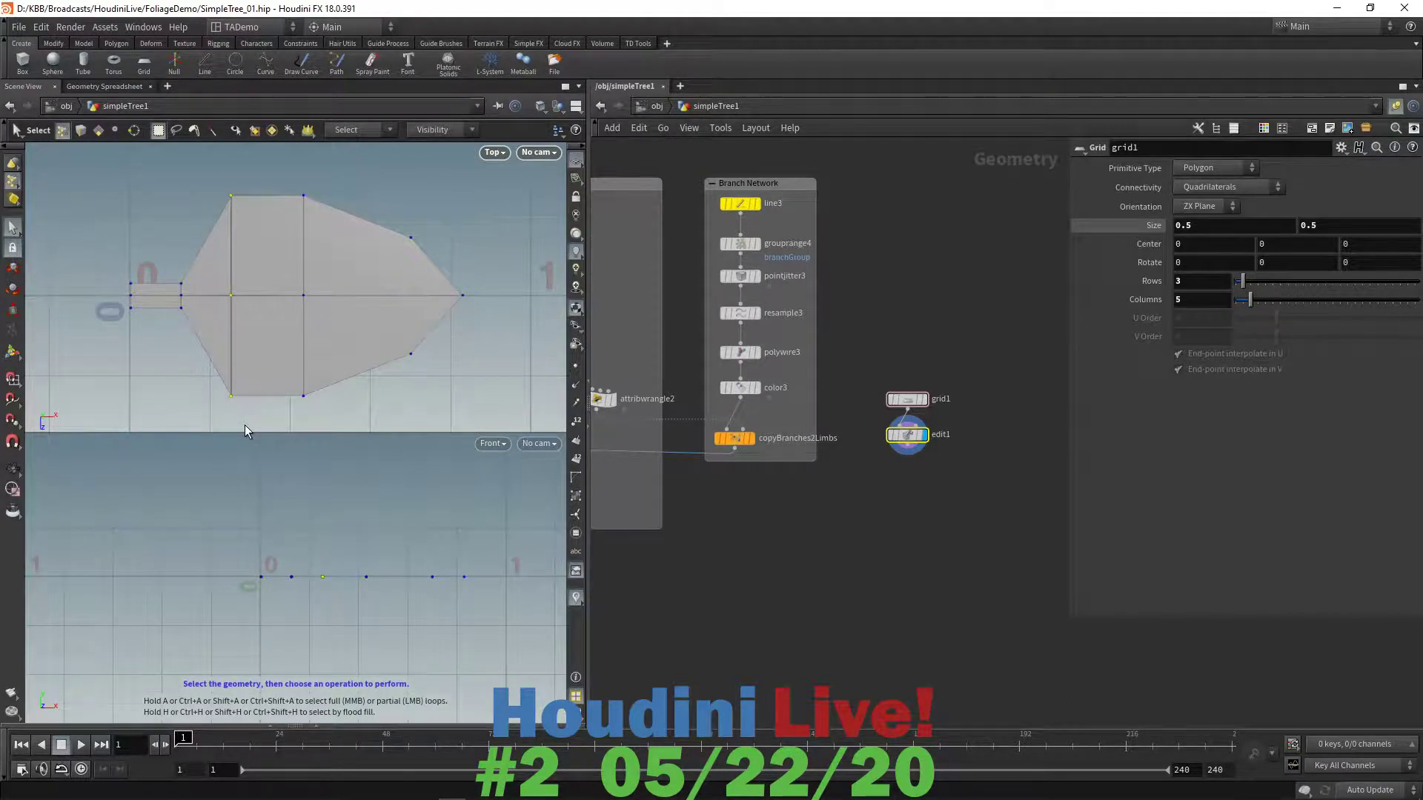
{"action": "key", "text": "e"}
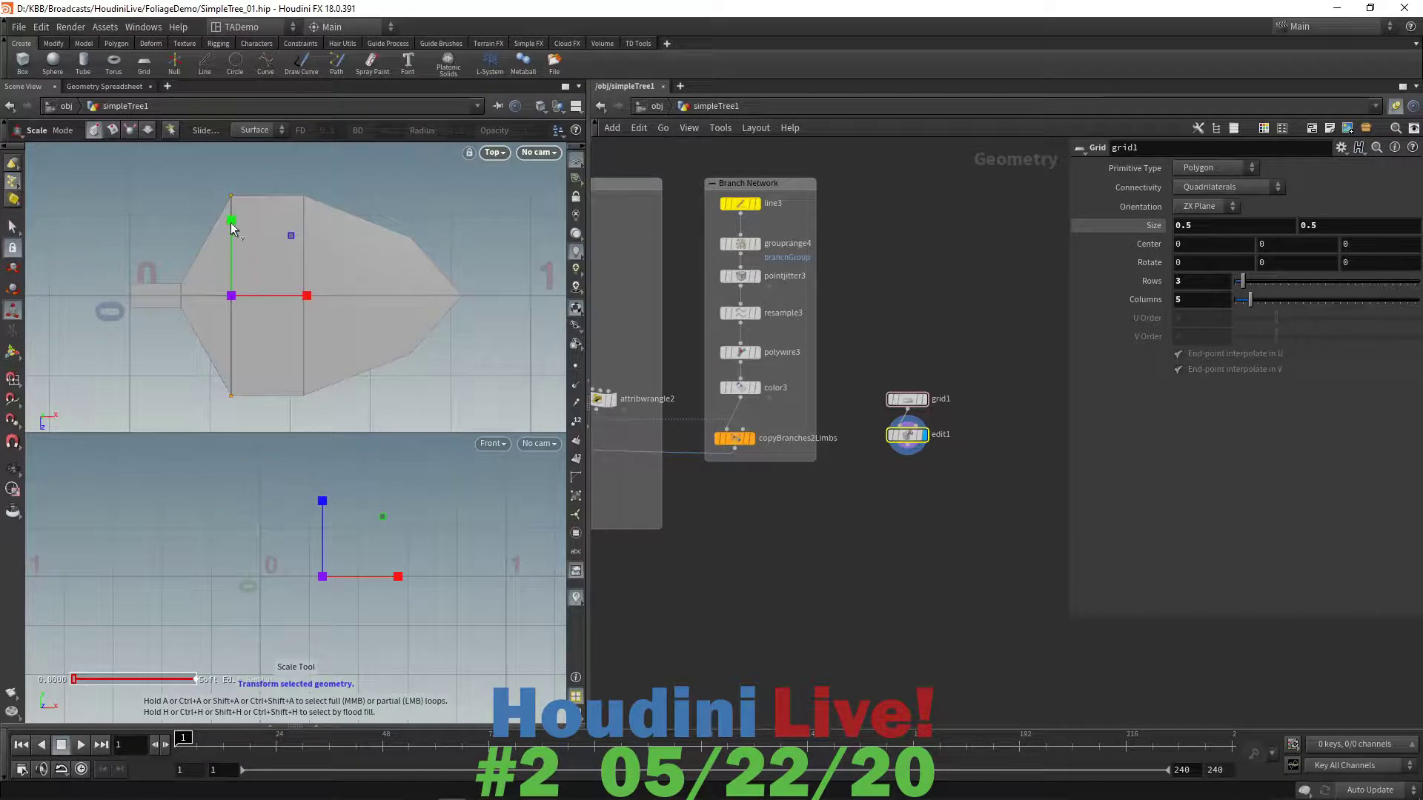
{"action": "left_click_drag", "start_coordinate": [229, 222], "coordinate": [238, 252]}
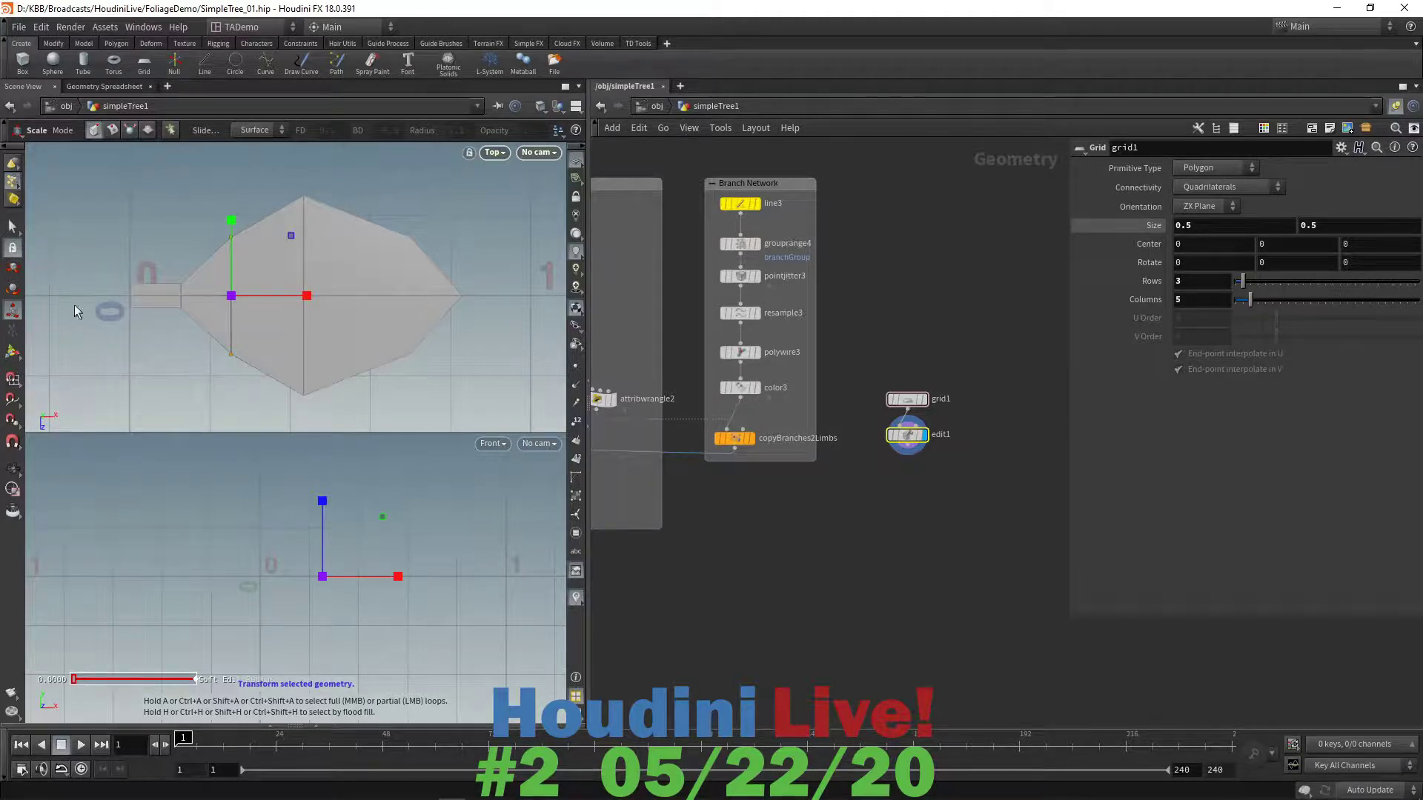
- Scale the leaf's widest column of points down slightly in depth and shift it a little along X toward the tip
{"action": "left_click", "coordinate": [12, 226]}
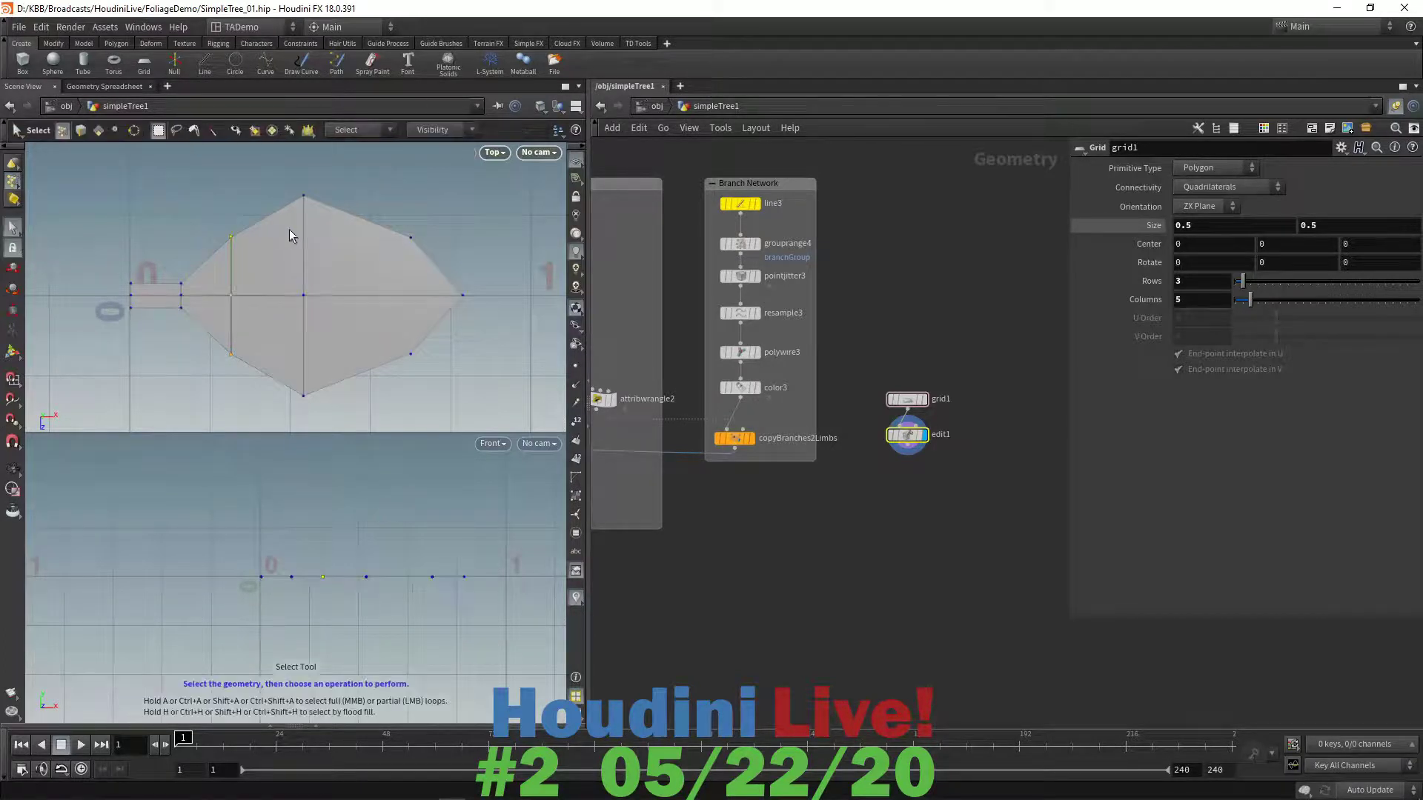
{"action": "left_click_drag", "start_coordinate": [285, 176], "coordinate": [321, 421]}
{"action": "key", "text": "e"}
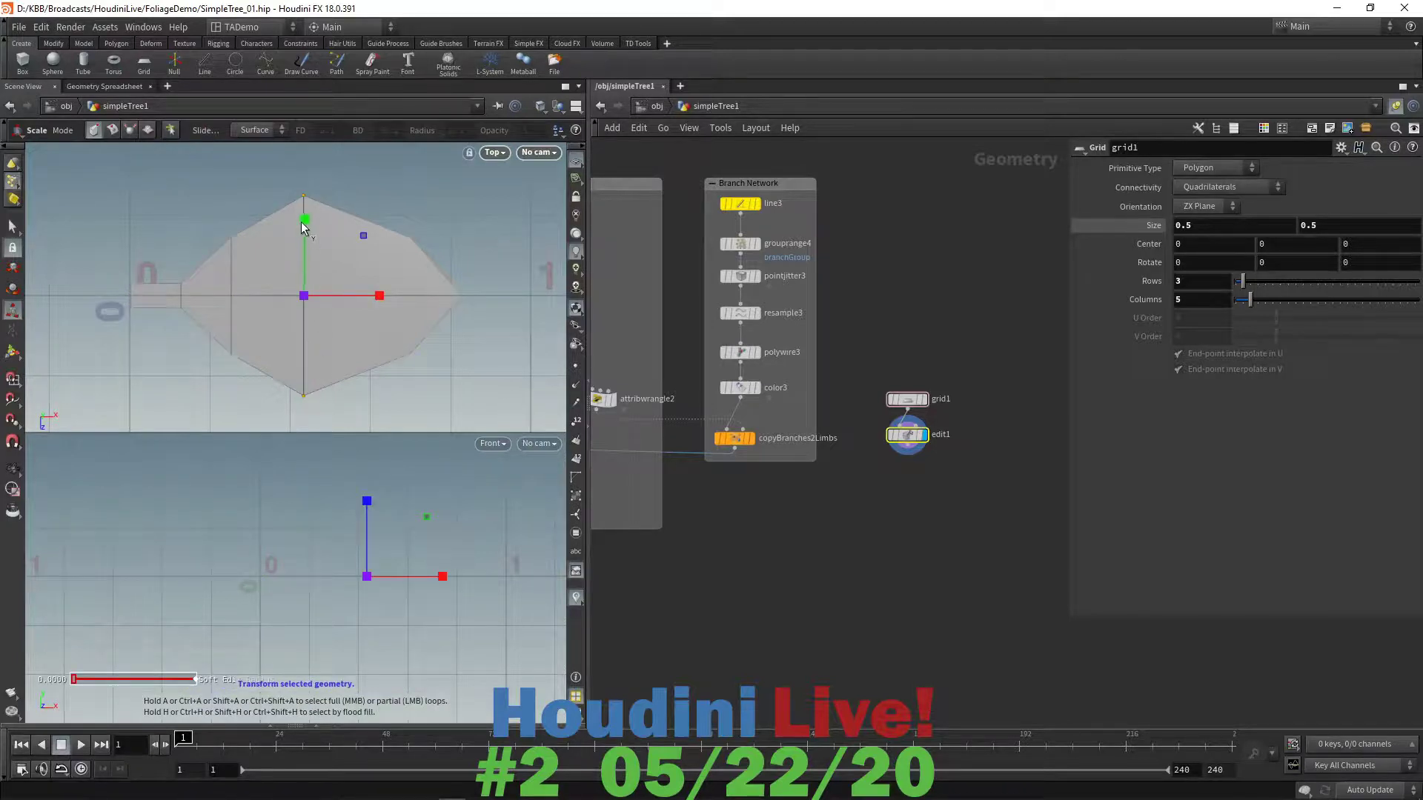
{"action": "left_click_drag", "start_coordinate": [302, 221], "coordinate": [304, 236]}
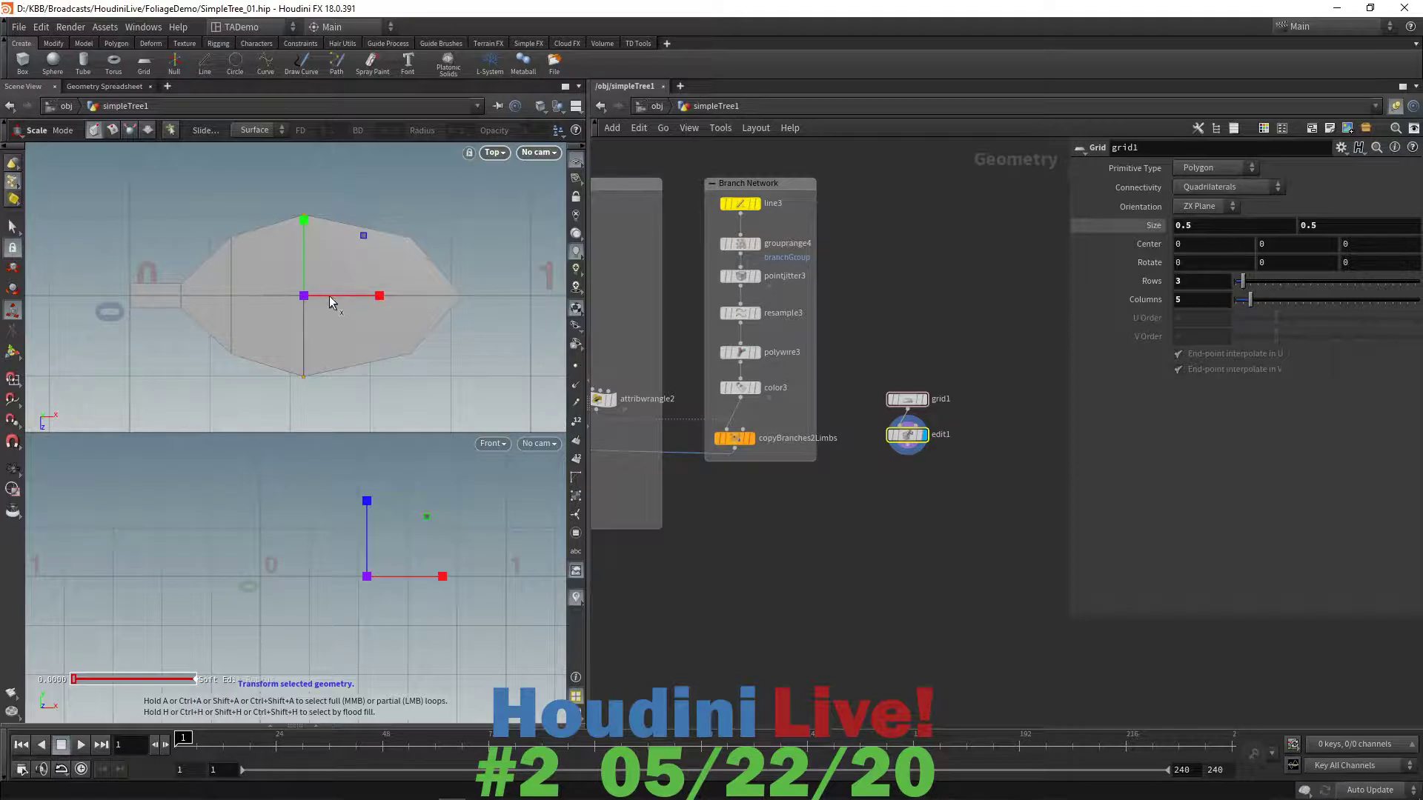
{"action": "key", "text": "t"}
{"action": "left_click_drag", "start_coordinate": [372, 292], "coordinate": [386, 293]}
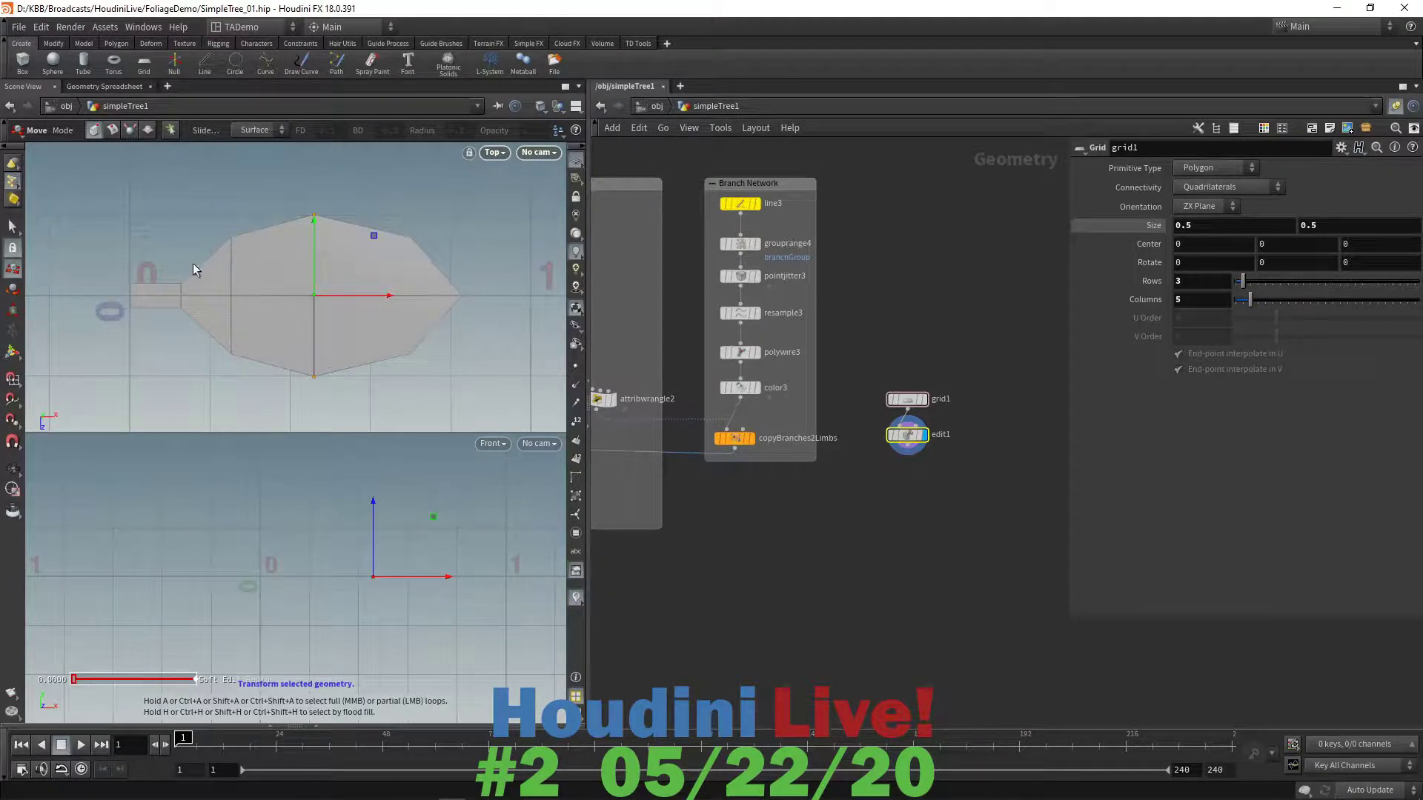
- Raise all the leaf blade's points slightly in Y, leaving the stem points at the origin's height
{"action": "left_click", "coordinate": [12, 226]}
{"action": "left_click_drag", "start_coordinate": [212, 165], "coordinate": [478, 388]}
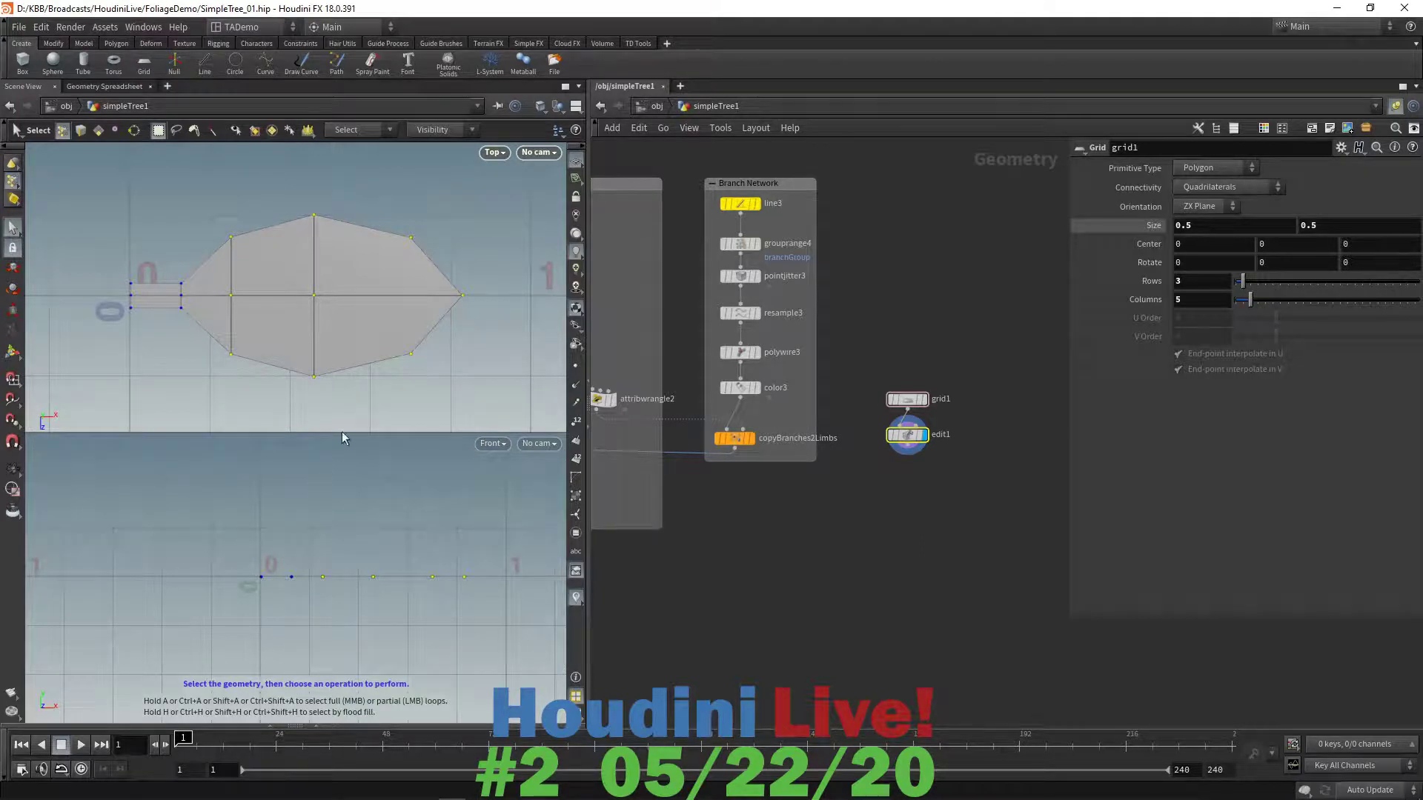
{"action": "key", "text": "t"}
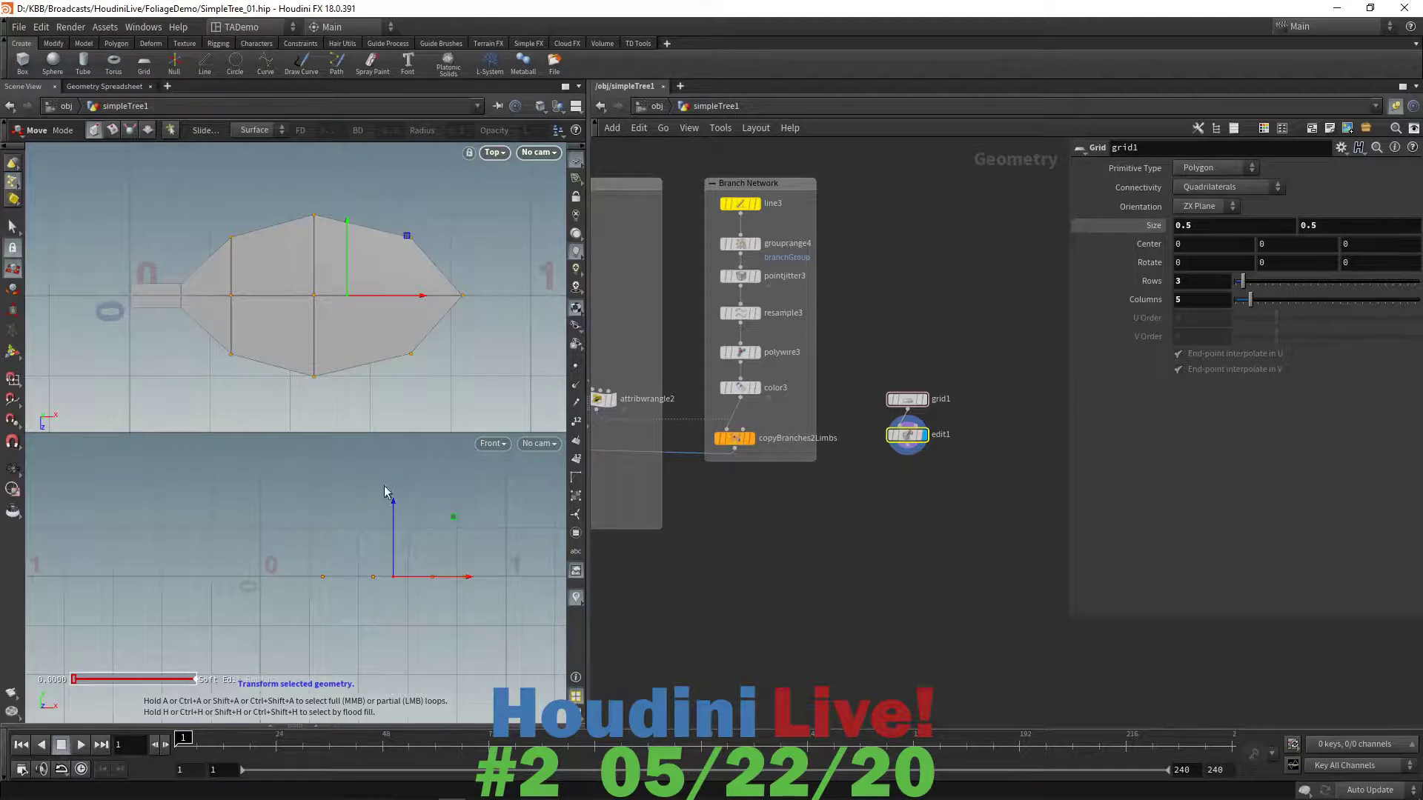
{"action": "left_click_drag", "start_coordinate": [393, 503], "coordinate": [393, 489]}
- Raise the points from the leaf's widest column to the tip a little further in Y
{"action": "left_click", "coordinate": [13, 226]}
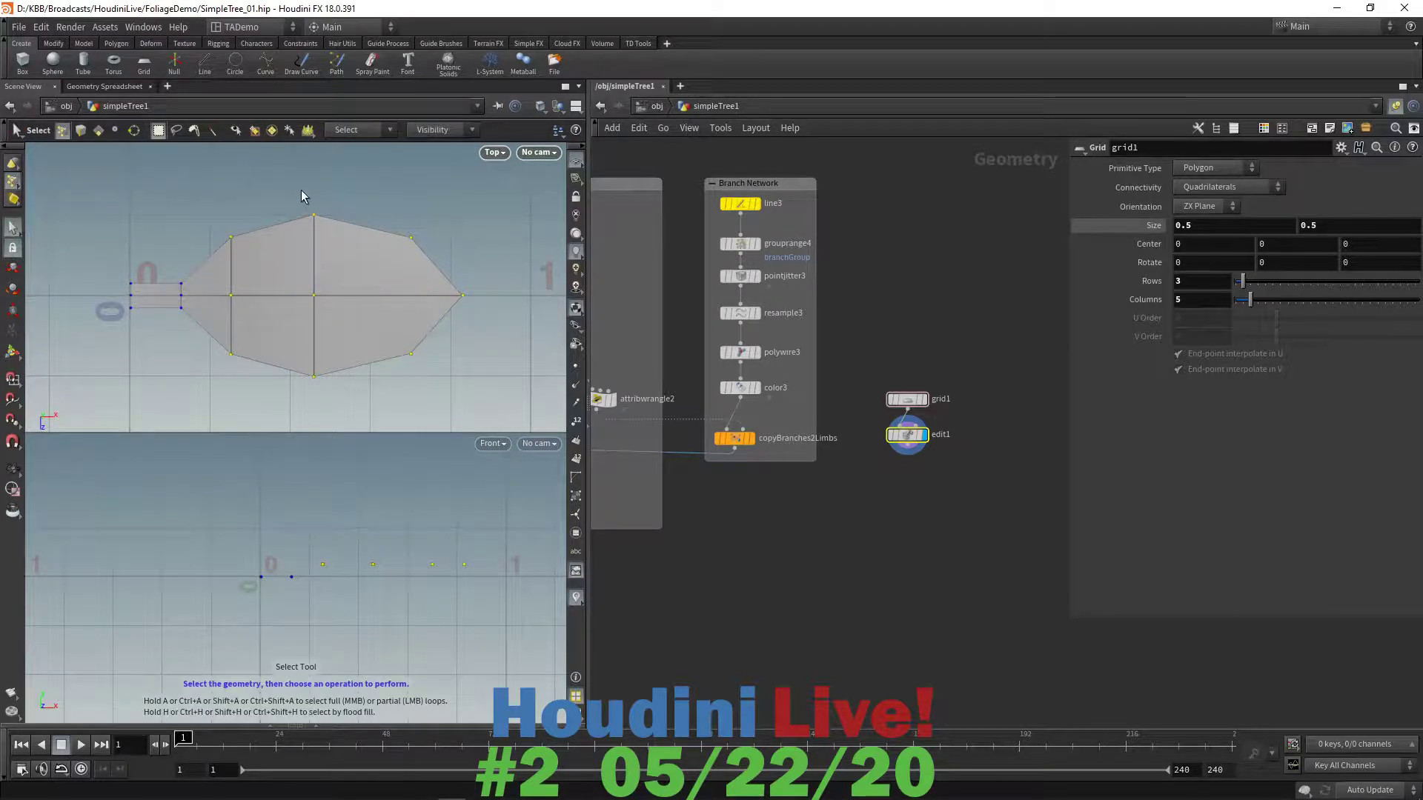
{"action": "left_click_drag", "start_coordinate": [298, 191], "coordinate": [482, 398]}
{"action": "key", "text": "t"}
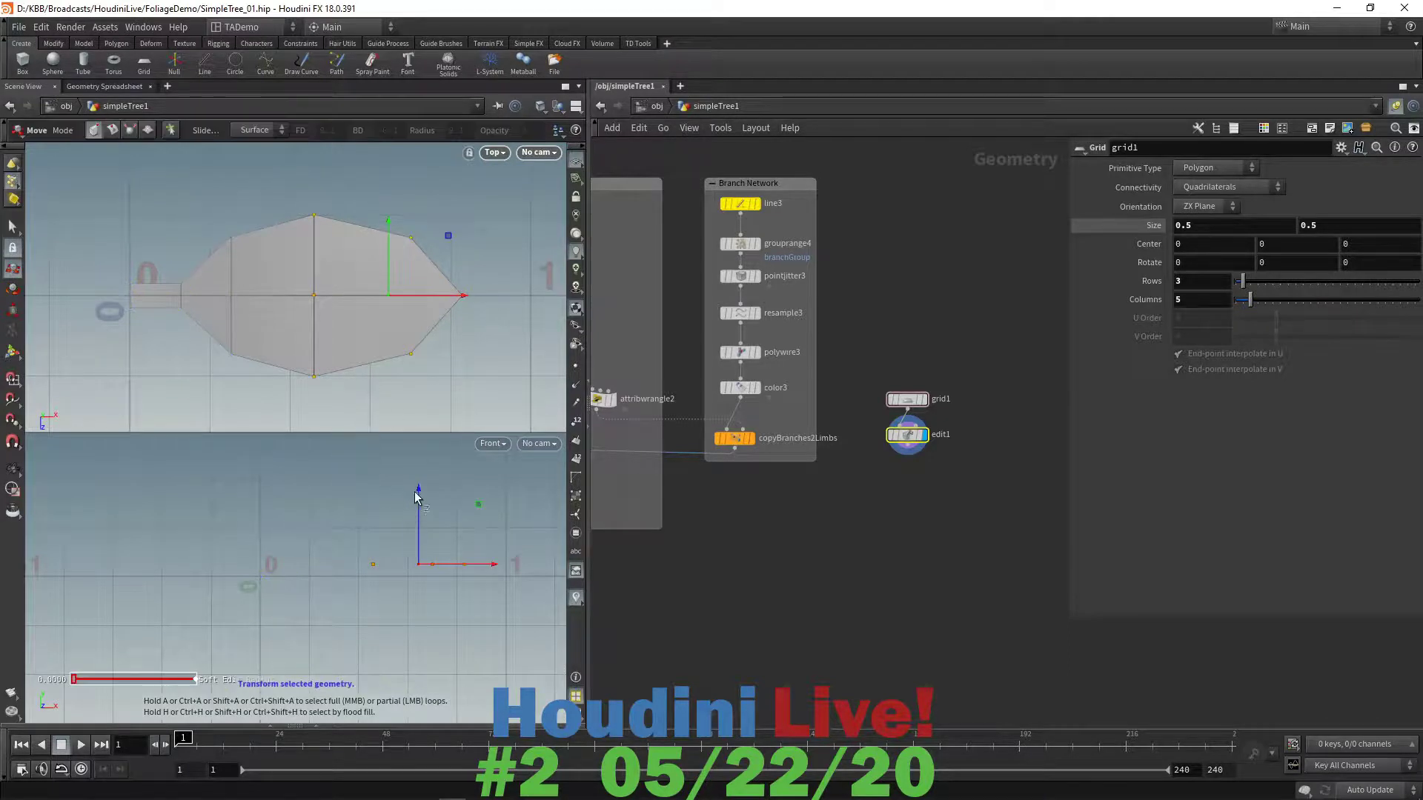
{"action": "left_click_drag", "start_coordinate": [416, 489], "coordinate": [411, 482]}
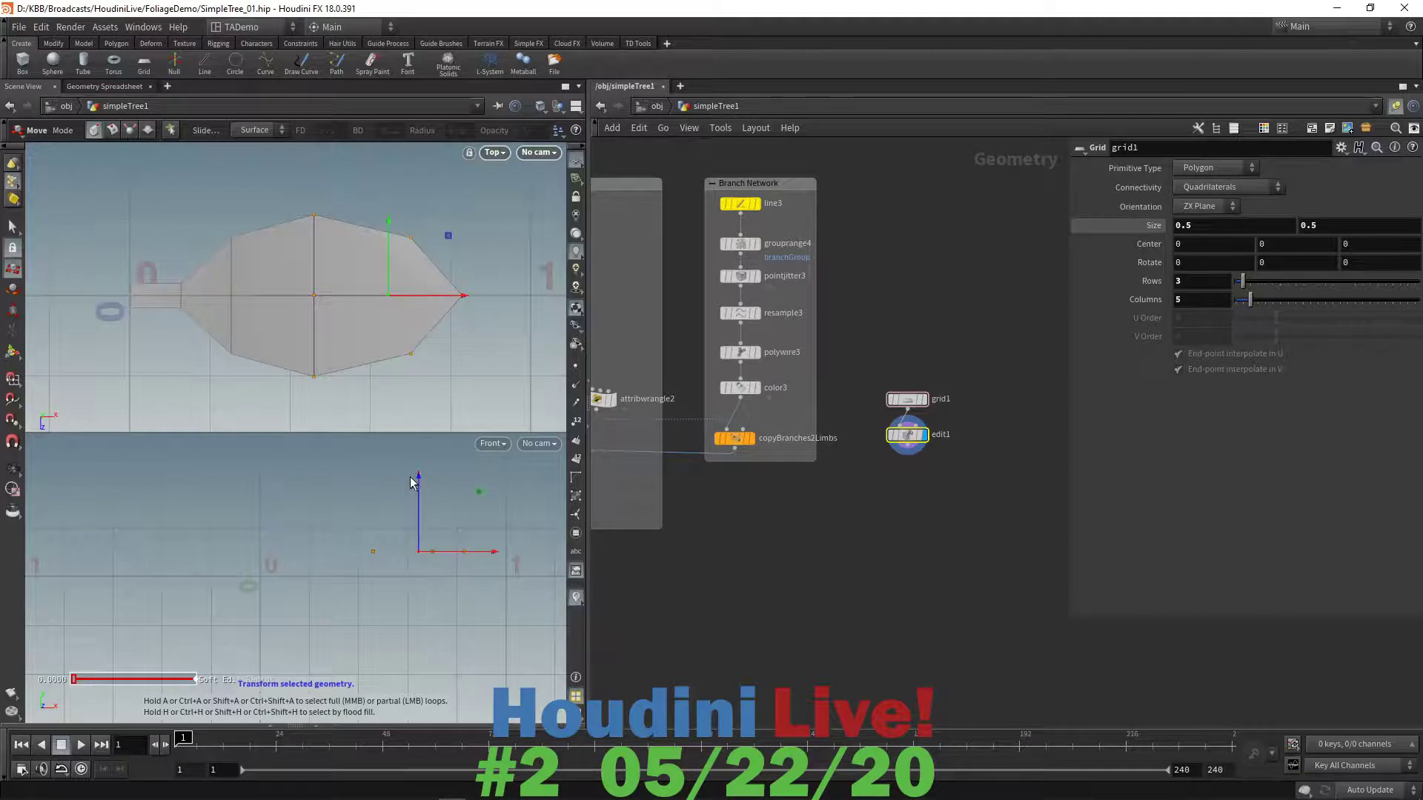
- Turn on point display and raise the tip point and its neighbouring column in Y to continue the upward curve
{"action": "left_click", "coordinate": [574, 367]}
{"action": "left_click", "coordinate": [13, 228]}
{"action": "left_click_drag", "start_coordinate": [371, 203], "coordinate": [484, 390]}
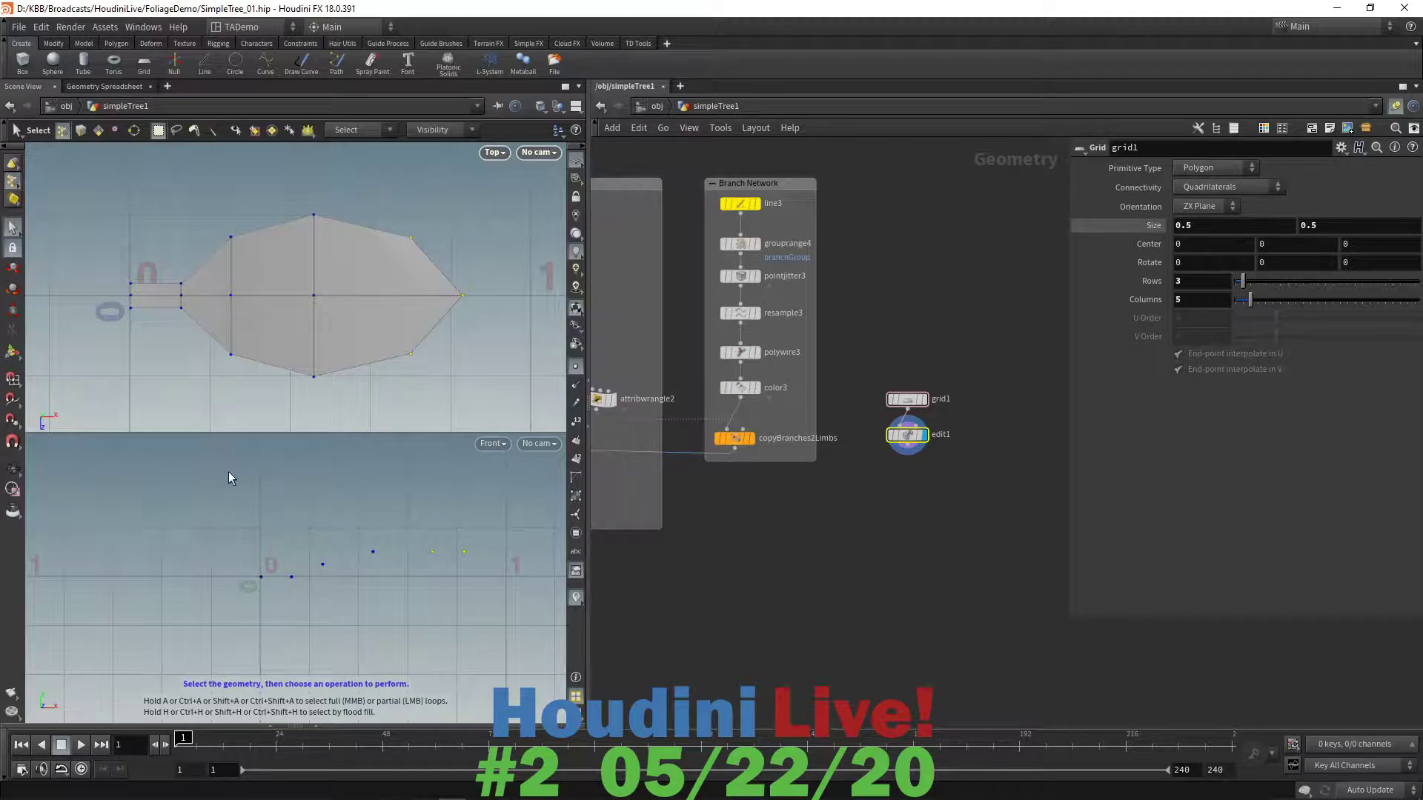
{"action": "key", "text": "t"}
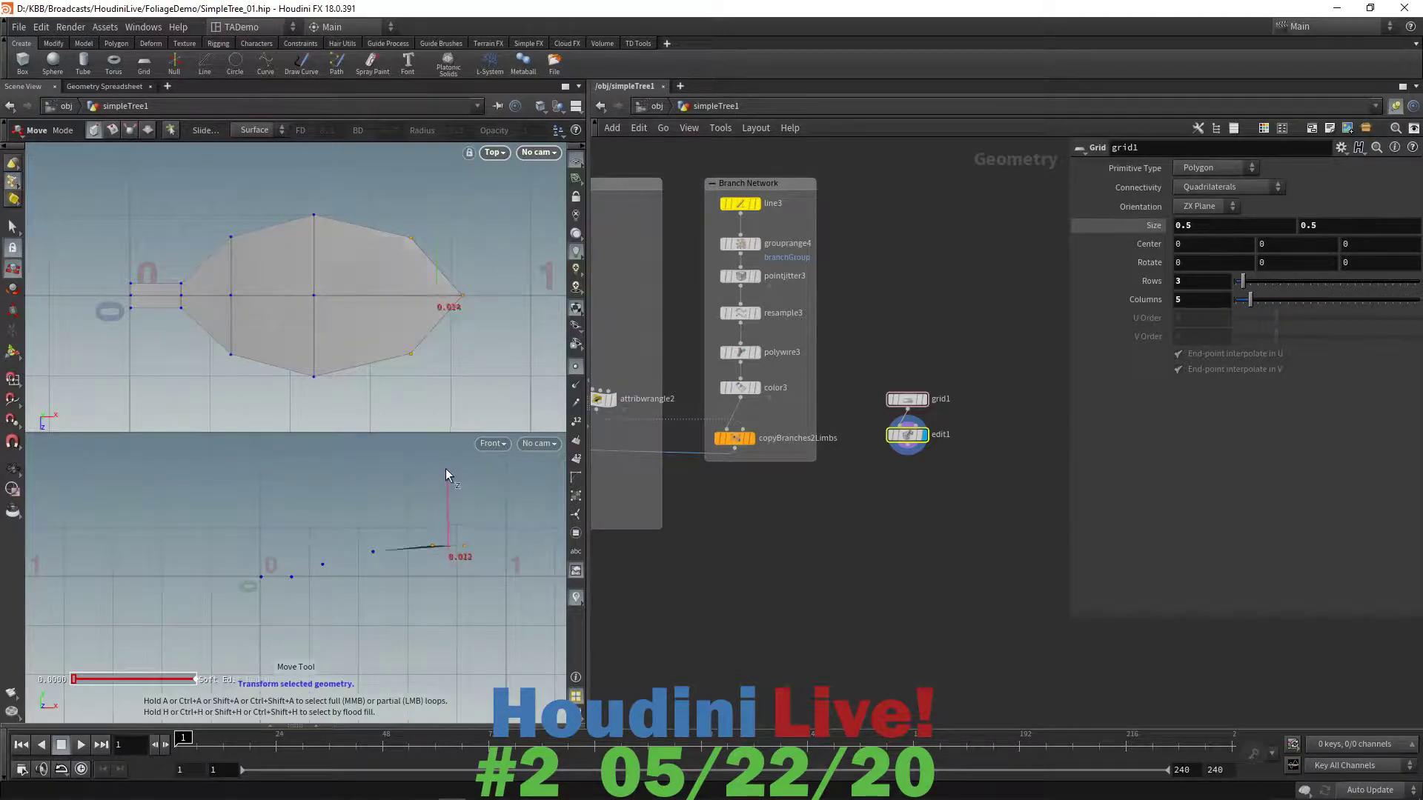
{"action": "left_click_drag", "start_coordinate": [446, 470], "coordinate": [443, 463]}
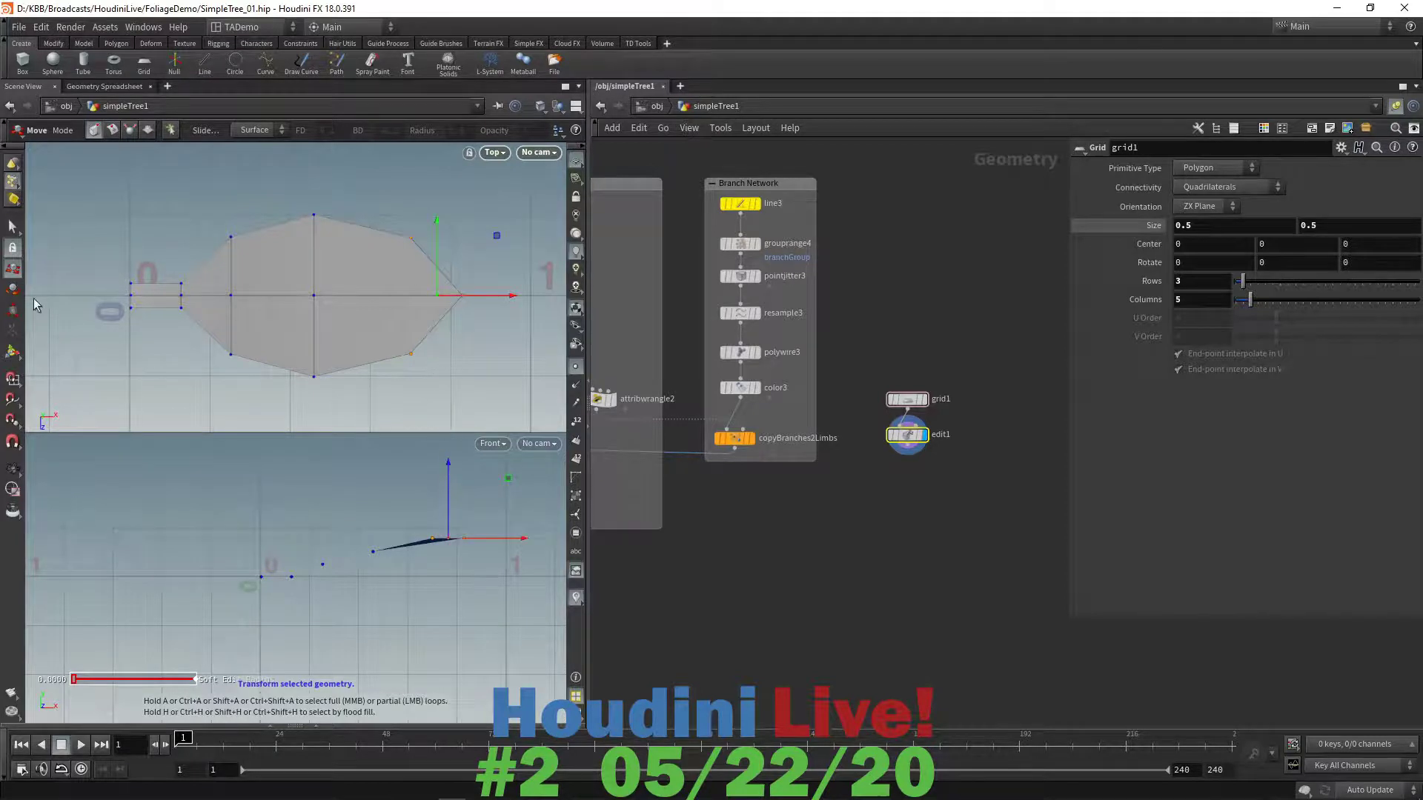
- Raise the leaf's tip point slightly with the Move tool and turn point display off
{"action": "left_click", "coordinate": [12, 226]}
{"action": "left_click_drag", "start_coordinate": [437, 256], "coordinate": [491, 327]}
{"action": "key", "text": "t"}
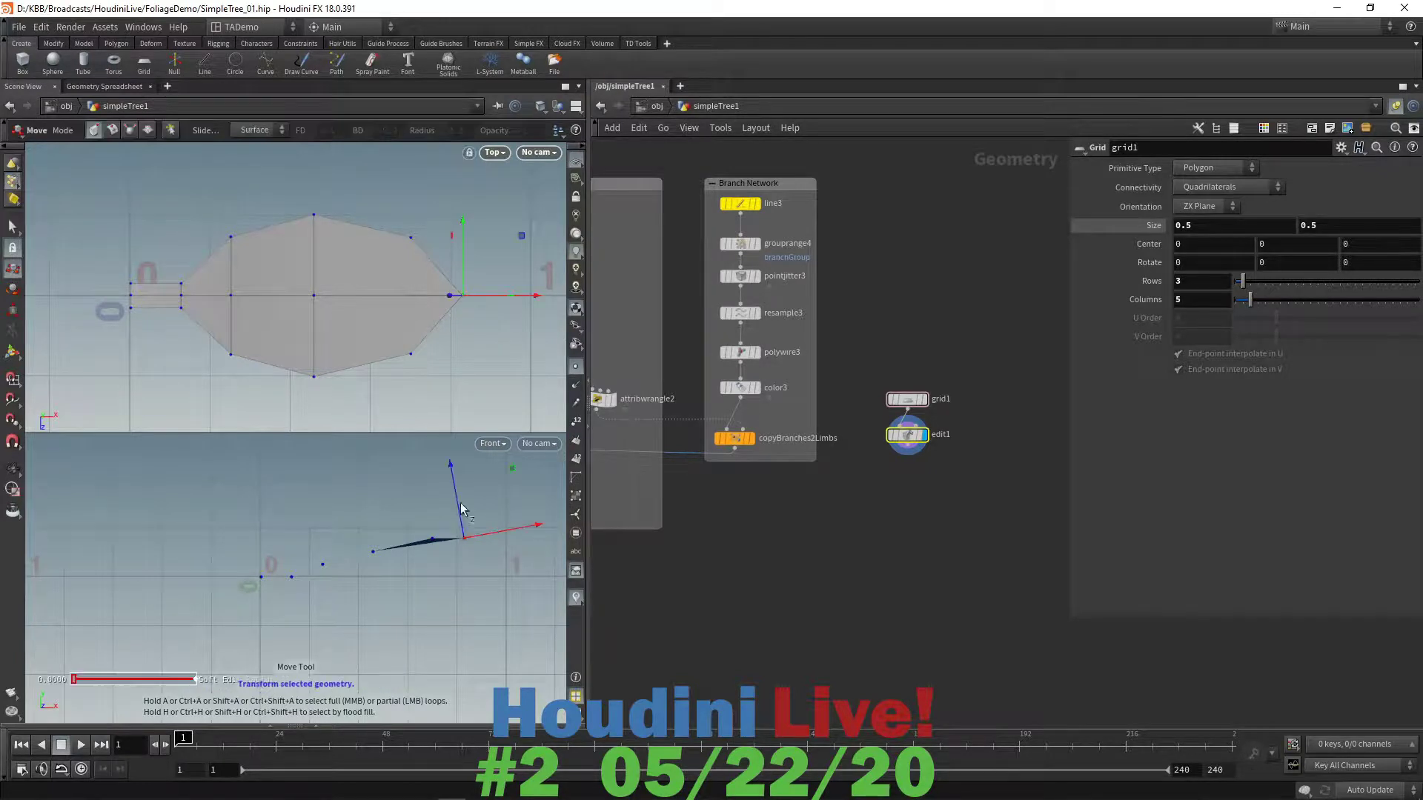
{"action": "left_click_drag", "start_coordinate": [453, 466], "coordinate": [443, 458]}
{"action": "left_click", "coordinate": [576, 367]}
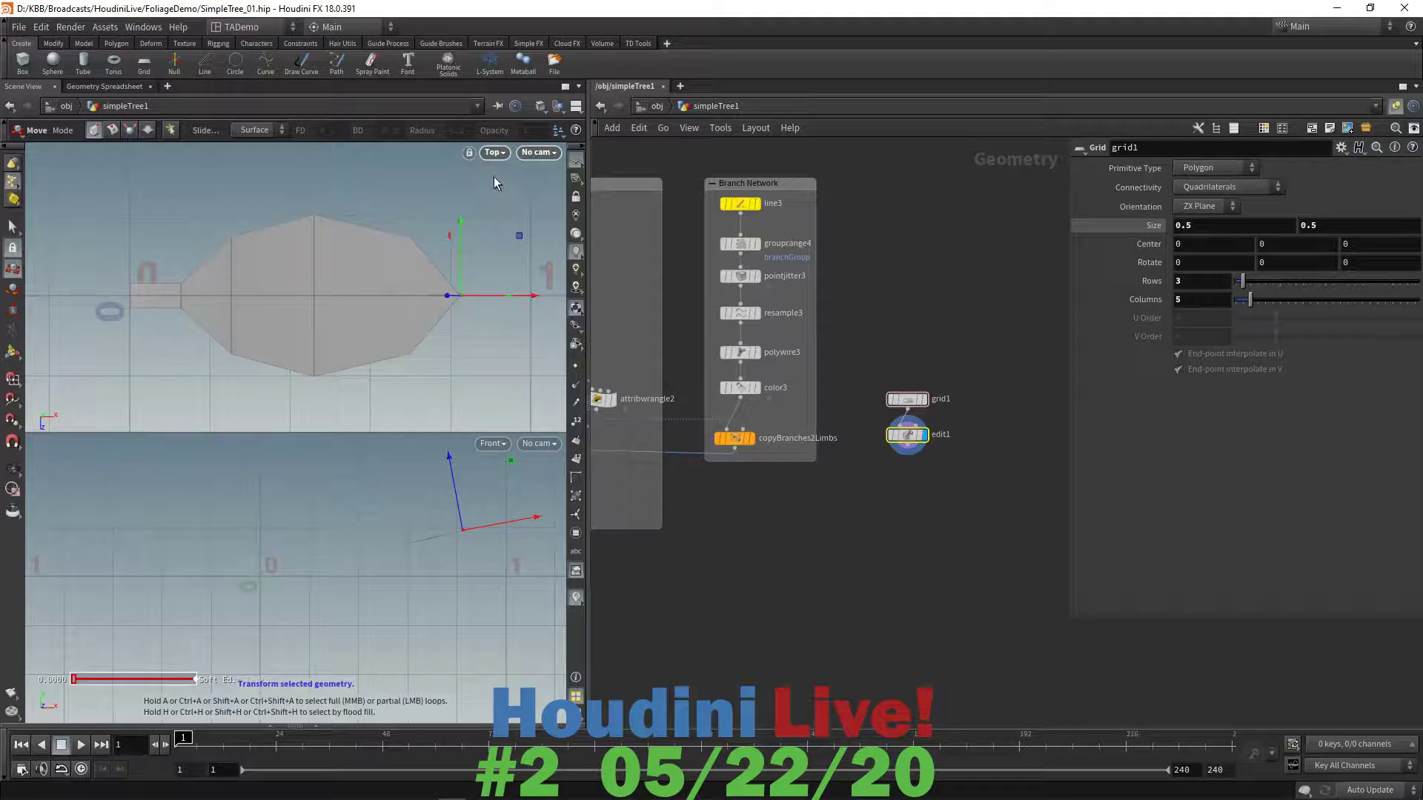
- Switch to a single perspective view and examine the leaf's upward curve from a low side angle
{"action": "left_click", "coordinate": [576, 107]}
{"action": "left_click", "coordinate": [607, 123]}
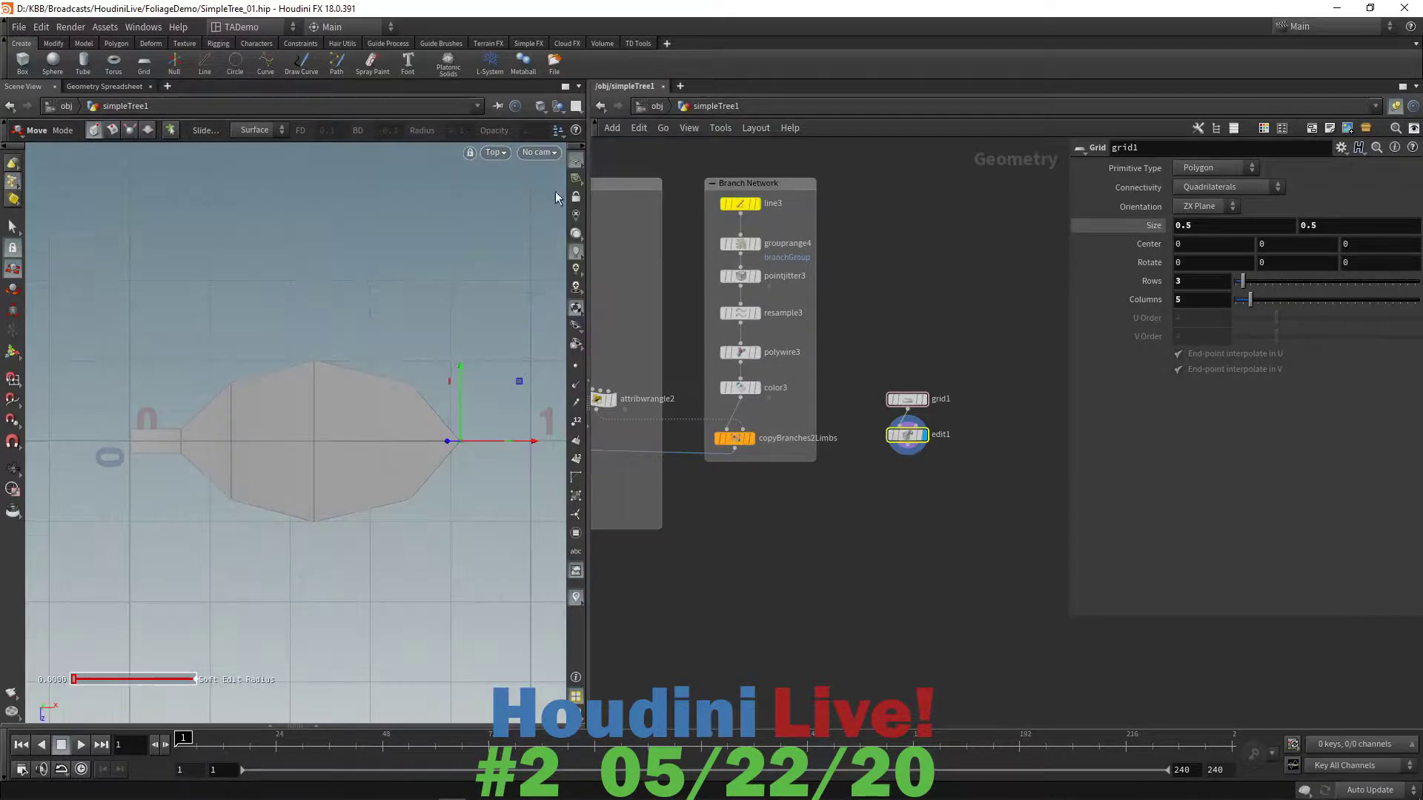
{"action": "left_click", "coordinate": [492, 152]}
{"action": "mouse_move", "coordinate": [563, 186]}
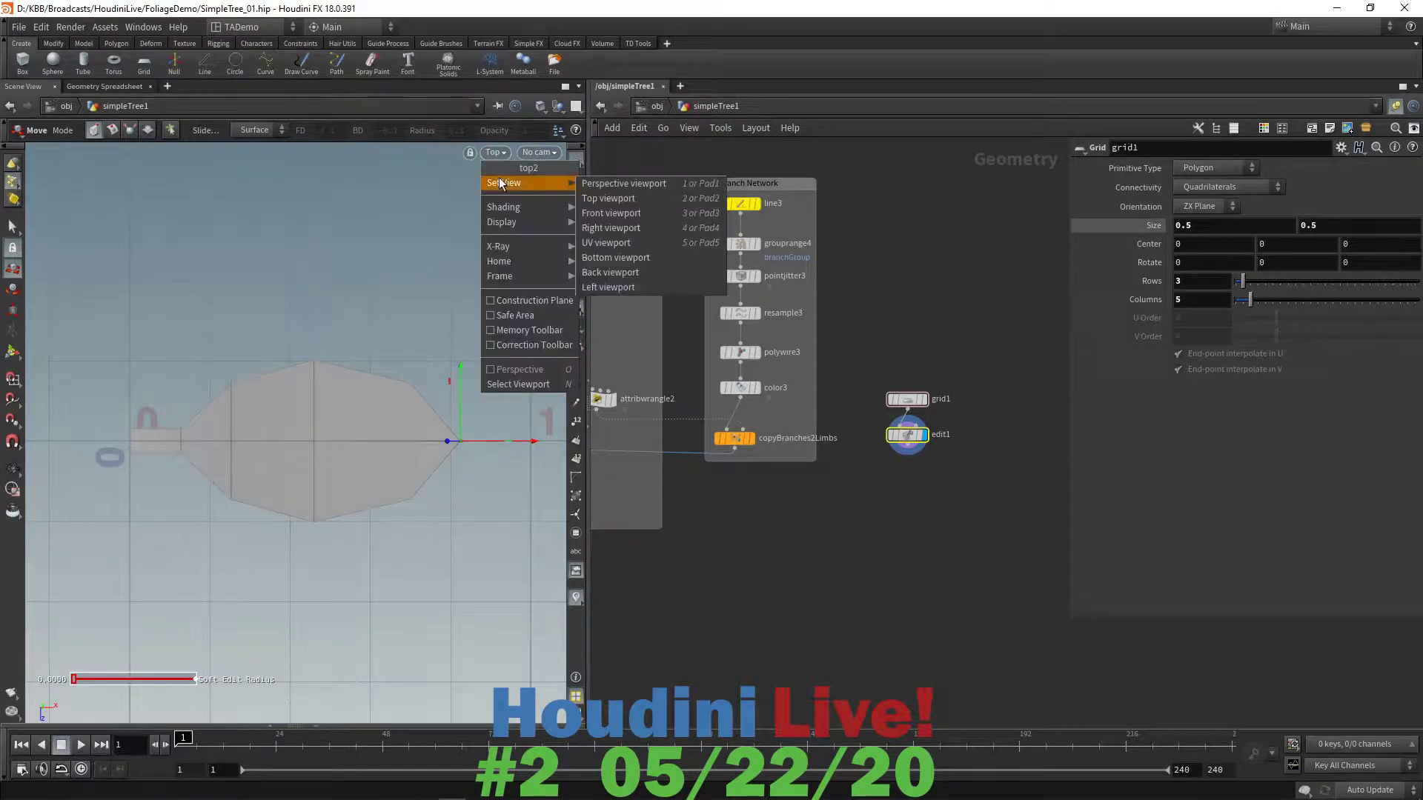
{"action": "left_click", "coordinate": [623, 183]}
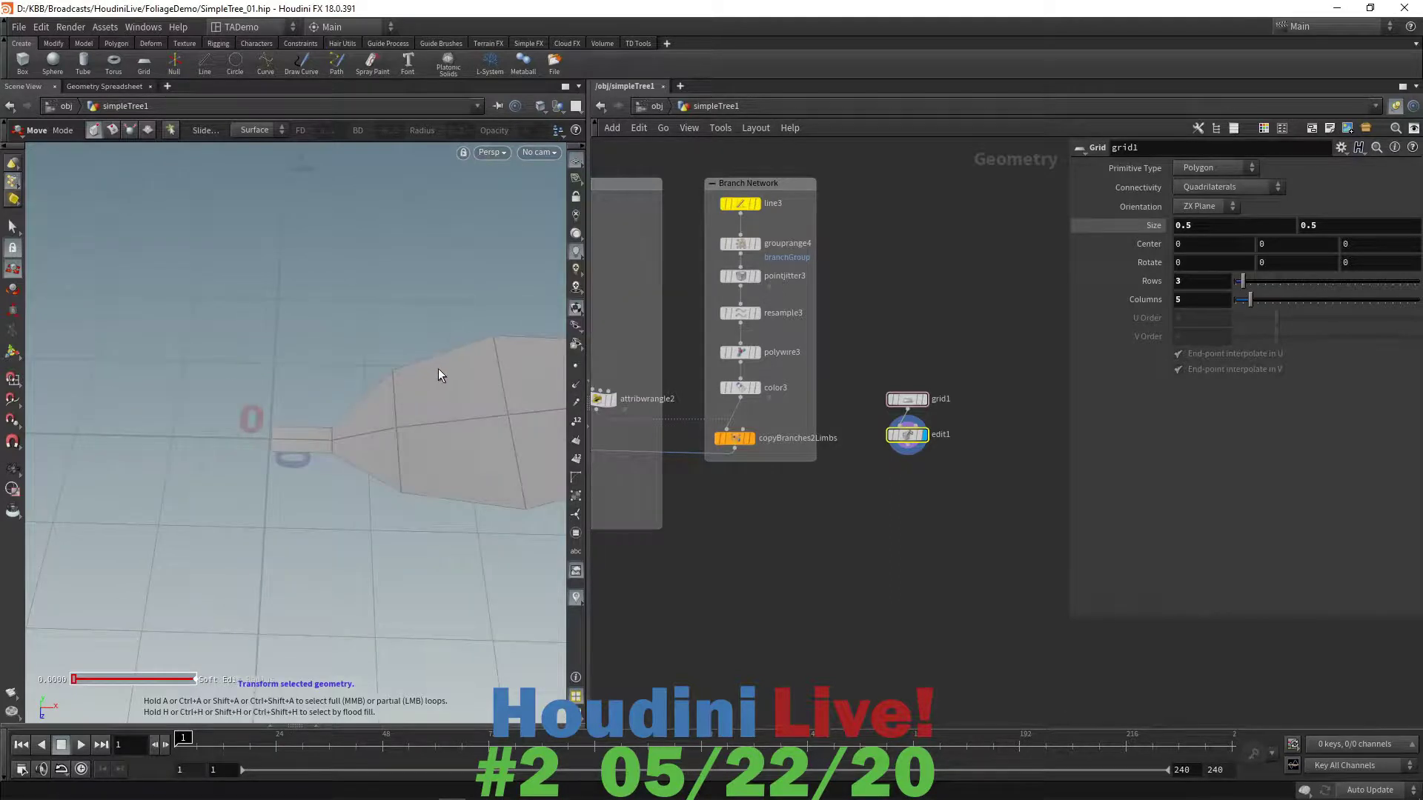
{"action": "left_click_drag", "start_coordinate": [438, 340], "coordinate": [448, 305]}
{"action": "key", "text": "Escape"}
- Restore the Two Views Stacked layout and set the perspective view back to the Top viewport
{"action": "left_click", "coordinate": [576, 106]}
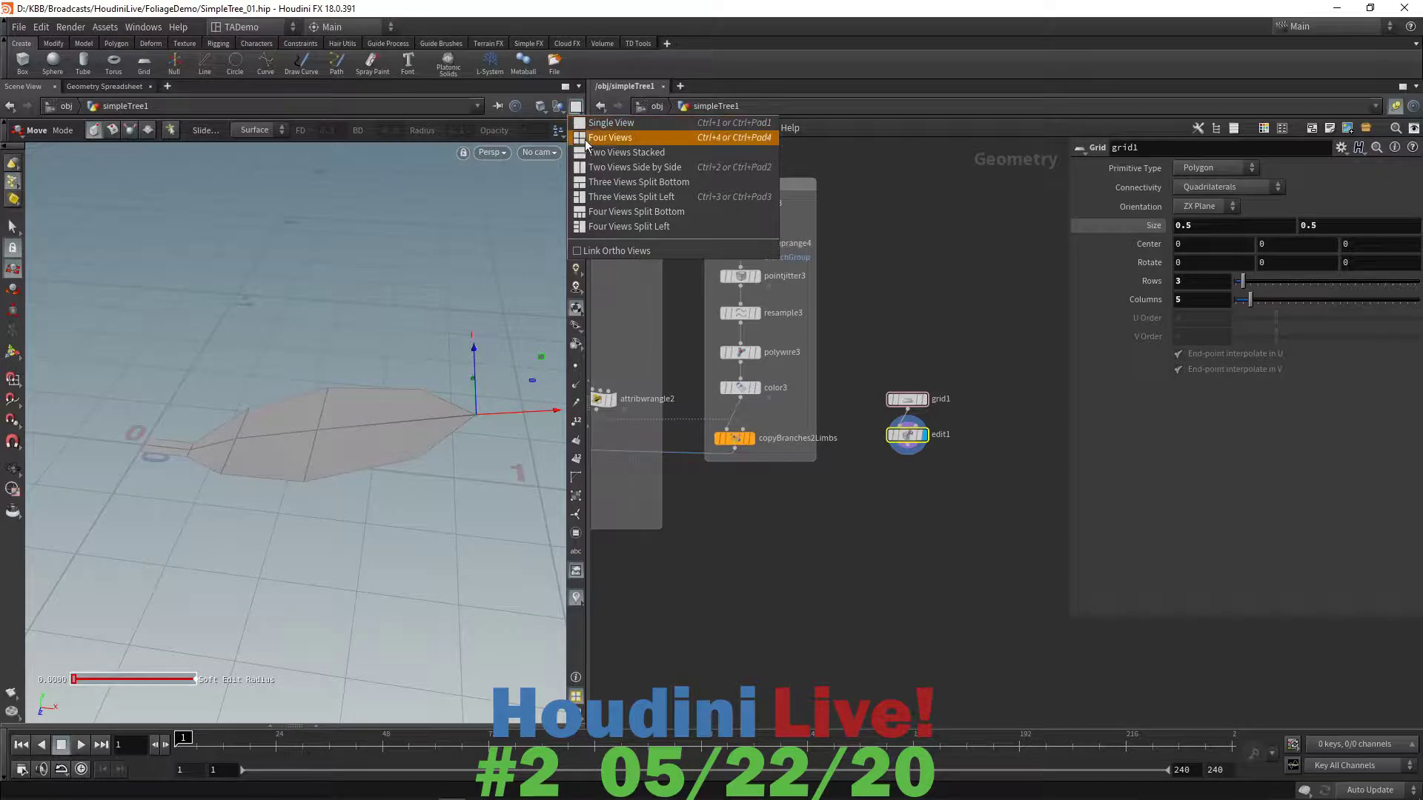
{"action": "left_click", "coordinate": [601, 153]}
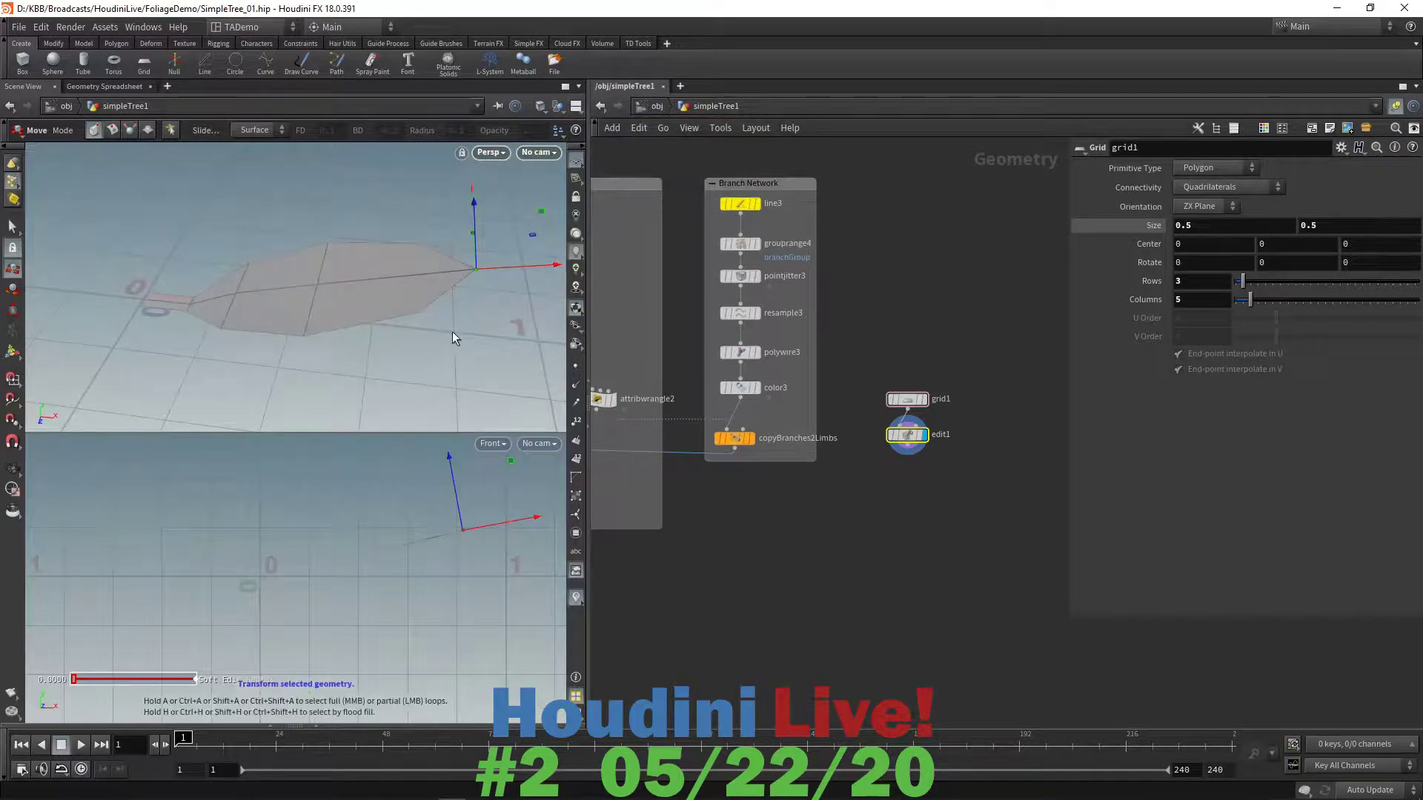
{"action": "left_click", "coordinate": [489, 152]}
{"action": "mouse_move", "coordinate": [496, 183]}
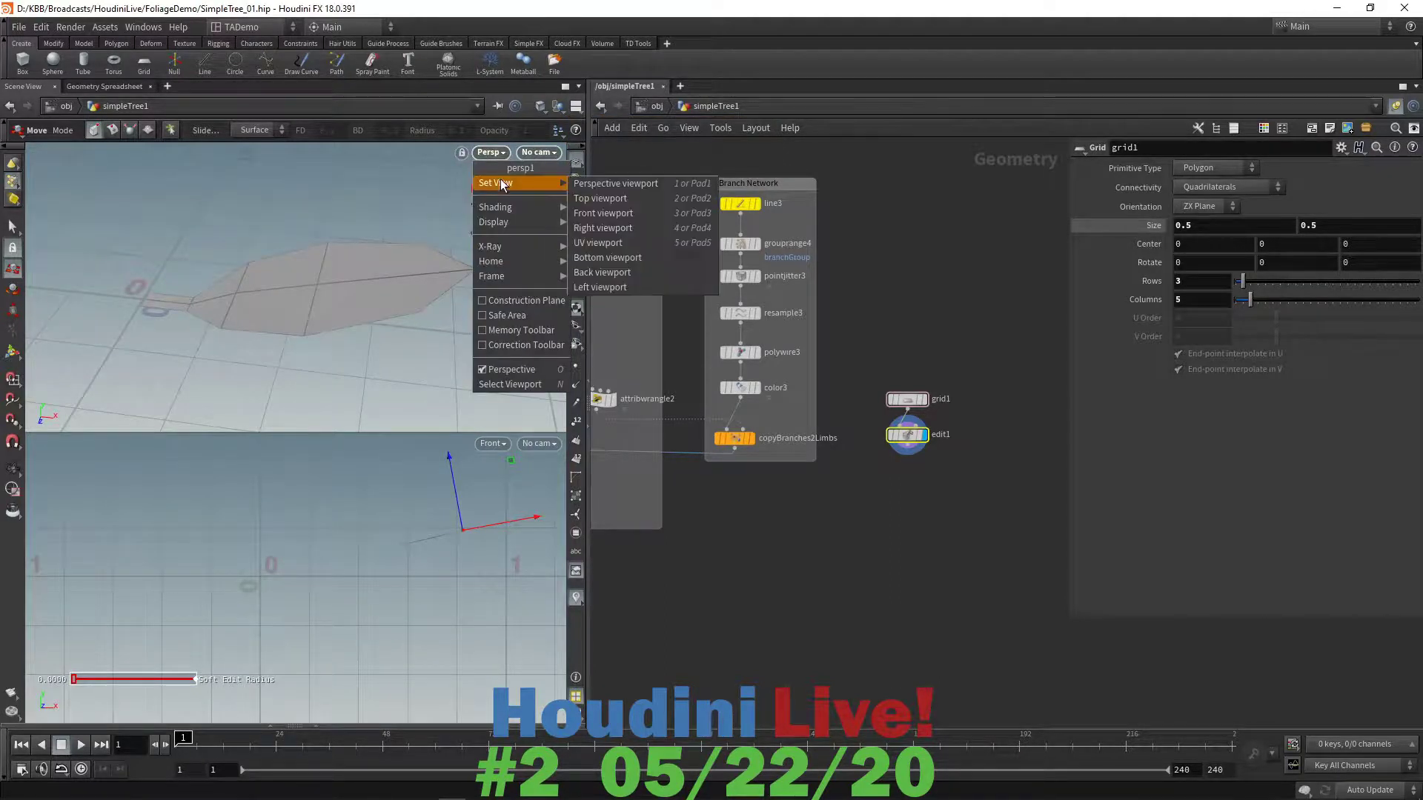
{"action": "left_click", "coordinate": [586, 199]}
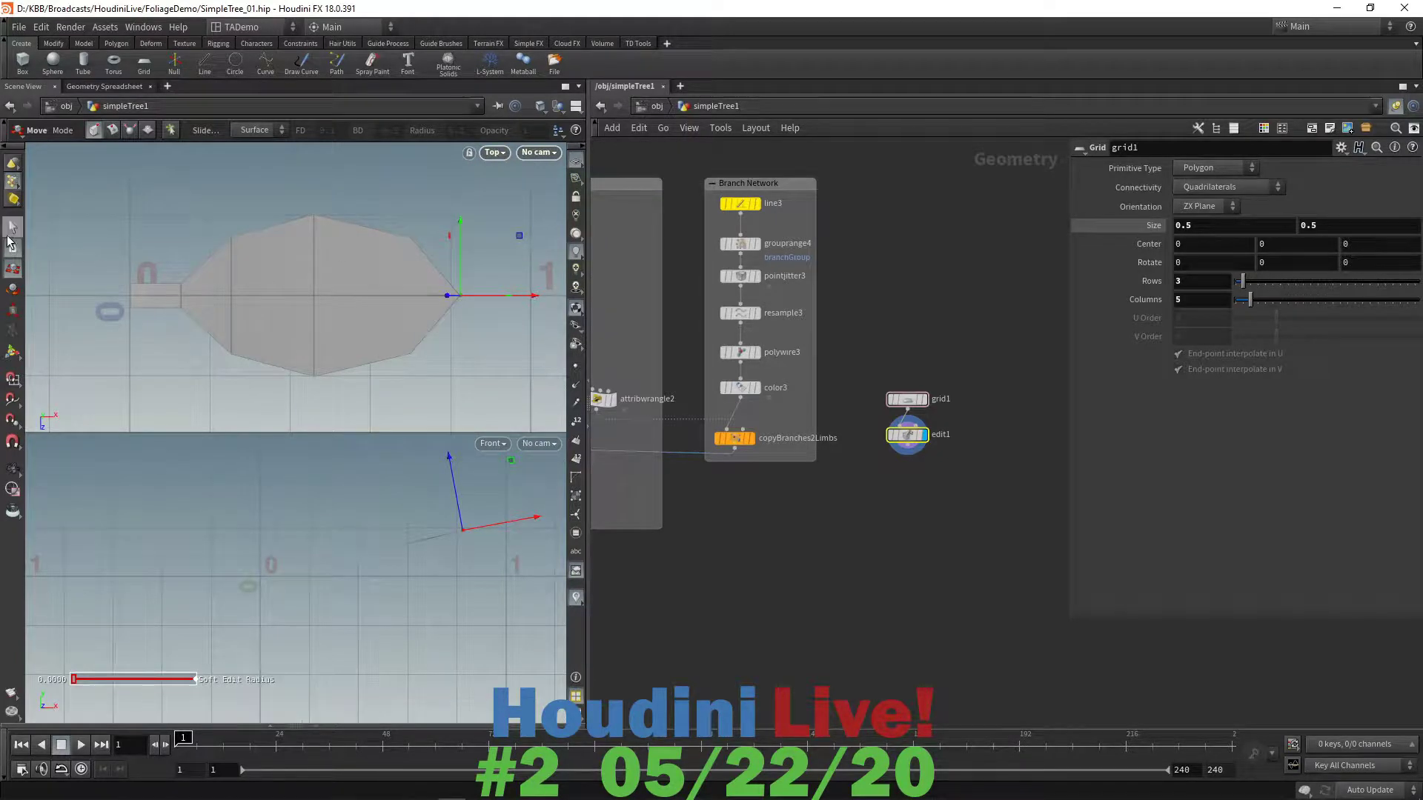
- Select the leaf's outer edge points on both sides and raise them in the Front view to cup the blade
{"action": "key", "text": "s"}
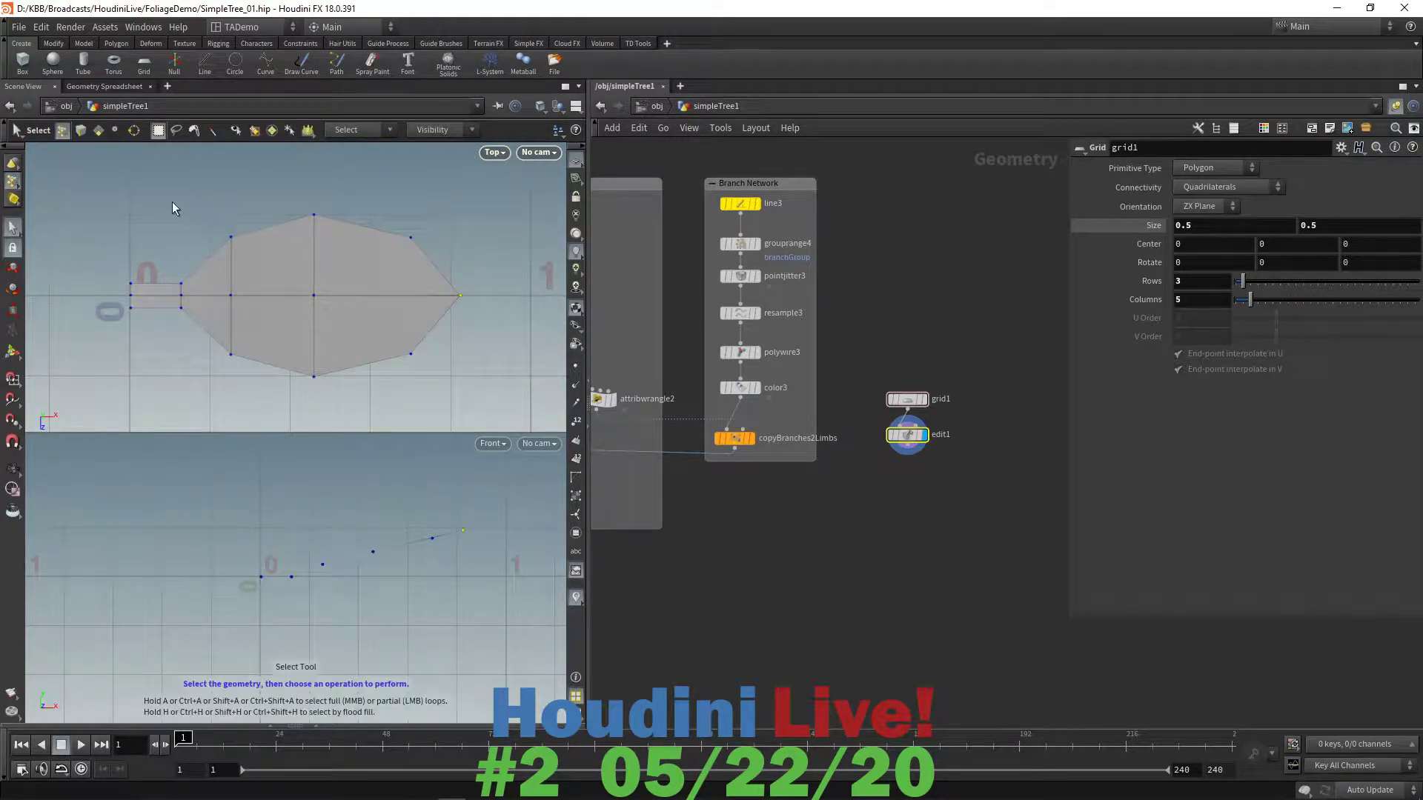
{"action": "left_click_drag", "start_coordinate": [172, 207], "coordinate": [448, 254]}
{"action": "left_click_drag", "start_coordinate": [183, 331], "coordinate": [468, 393]}
{"action": "key", "text": "t"}
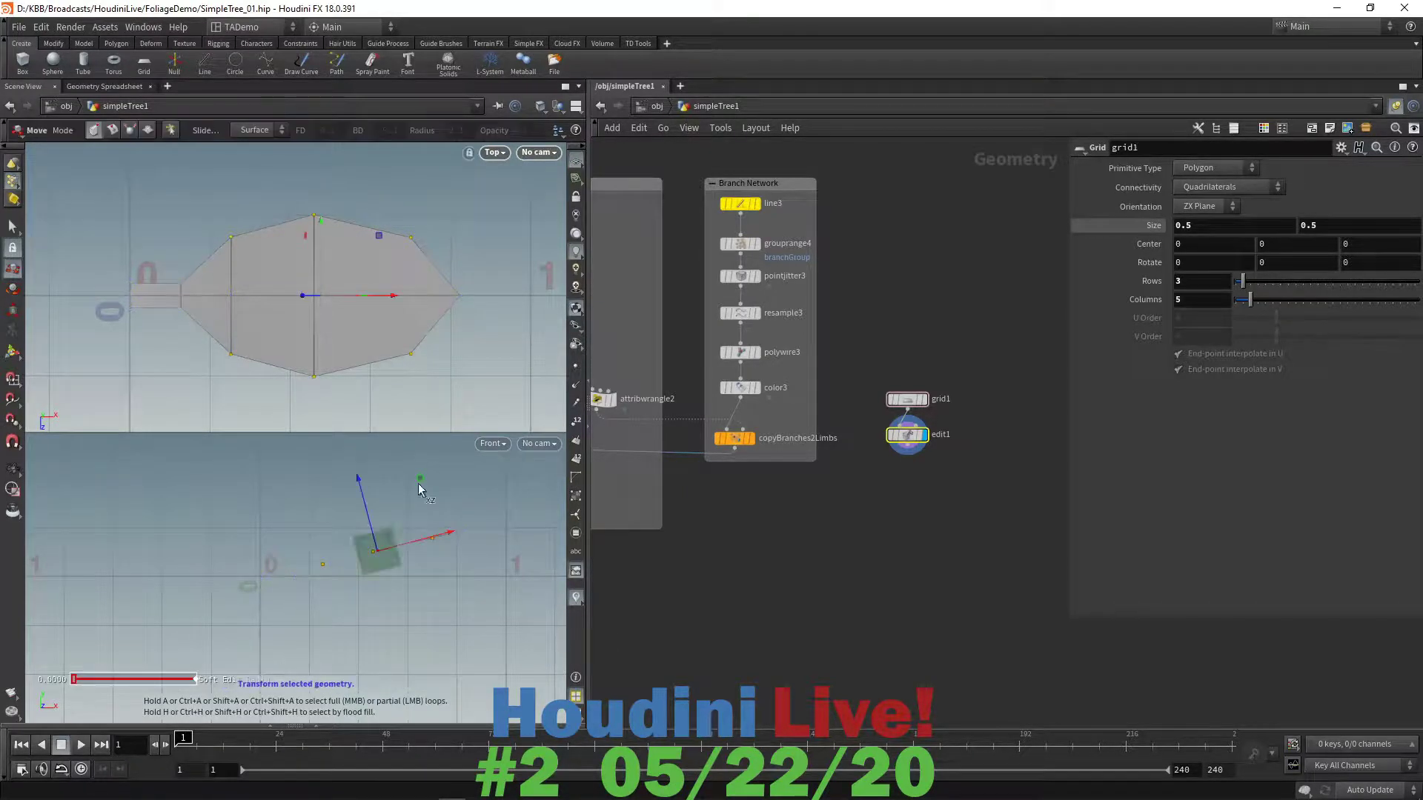
{"action": "left_click_drag", "start_coordinate": [355, 473], "coordinate": [351, 455]}
{"action": "left_click_drag", "start_coordinate": [447, 513], "coordinate": [450, 520]}
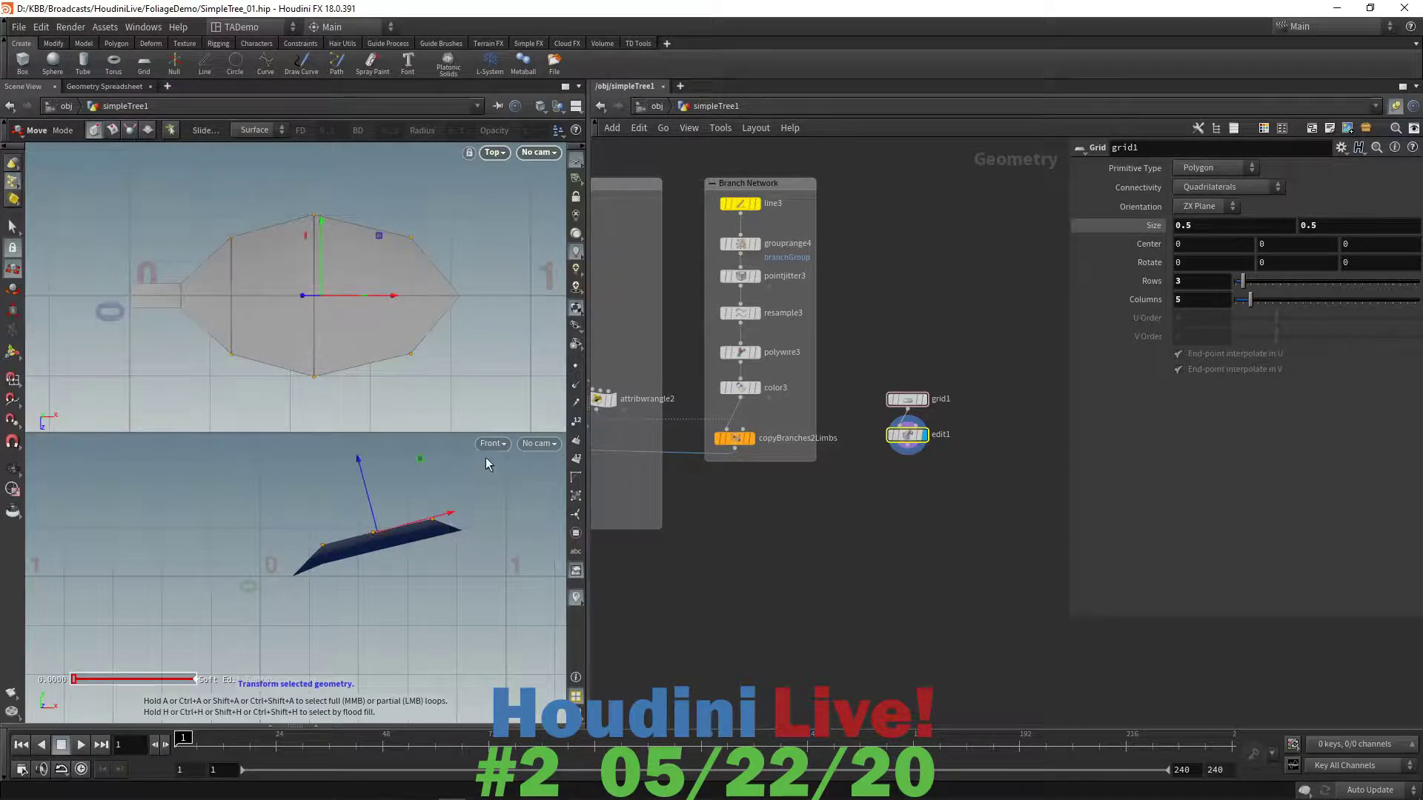
- Set the Top viewport to perspective and inspect the cupped leaf from a lower angle
{"action": "left_click", "coordinate": [492, 154]}
{"action": "mouse_move", "coordinate": [497, 193]}
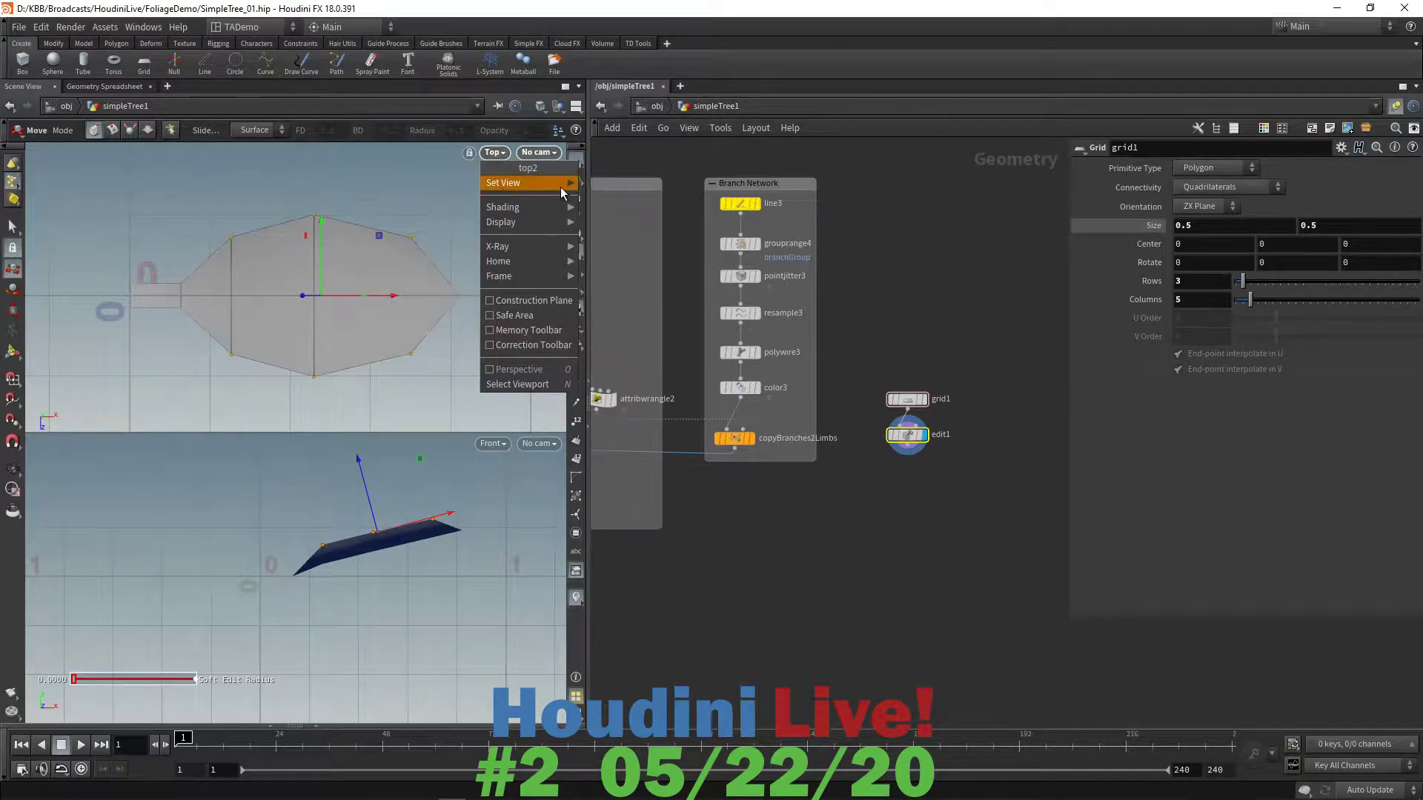
{"action": "left_click", "coordinate": [609, 185]}
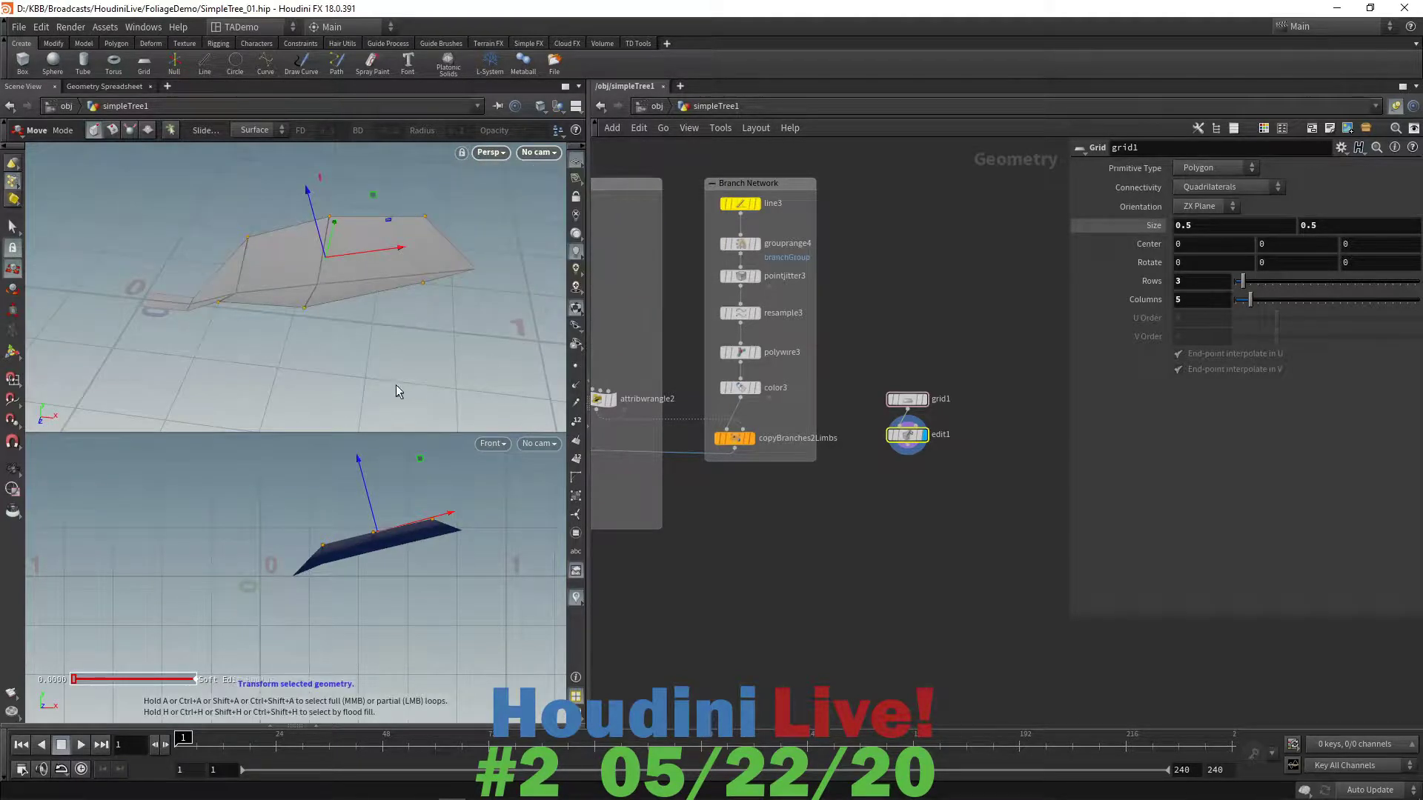
{"action": "key", "text": "Escape"}
{"action": "mouse_move", "coordinate": [395, 385]}
{"action": "left_mouse_down"}
{"action": "mouse_move", "coordinate": [445, 349]}
{"action": "mouse_move", "coordinate": [429, 343]}
{"action": "mouse_move", "coordinate": [460, 378]}
{"action": "mouse_move", "coordinate": [388, 349]}
{"action": "mouse_move", "coordinate": [443, 392]}
{"action": "mouse_move", "coordinate": [413, 400]}
{"action": "mouse_move", "coordinate": [460, 356]}
{"action": "mouse_move", "coordinate": [397, 366]}
{"action": "left_mouse_up"}
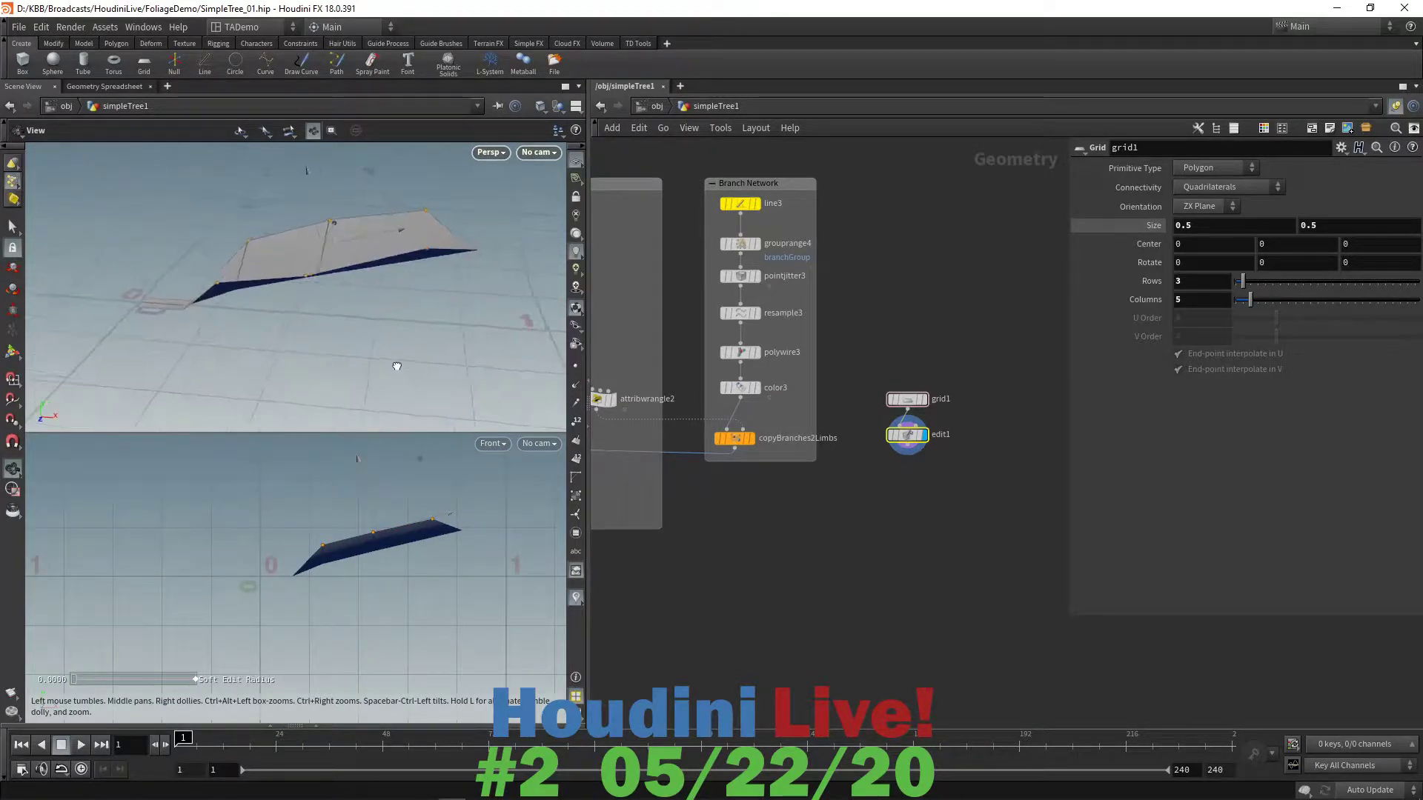
- Select the leaf's tip point and raise it slightly with the Move tool
{"action": "key", "text": "t"}
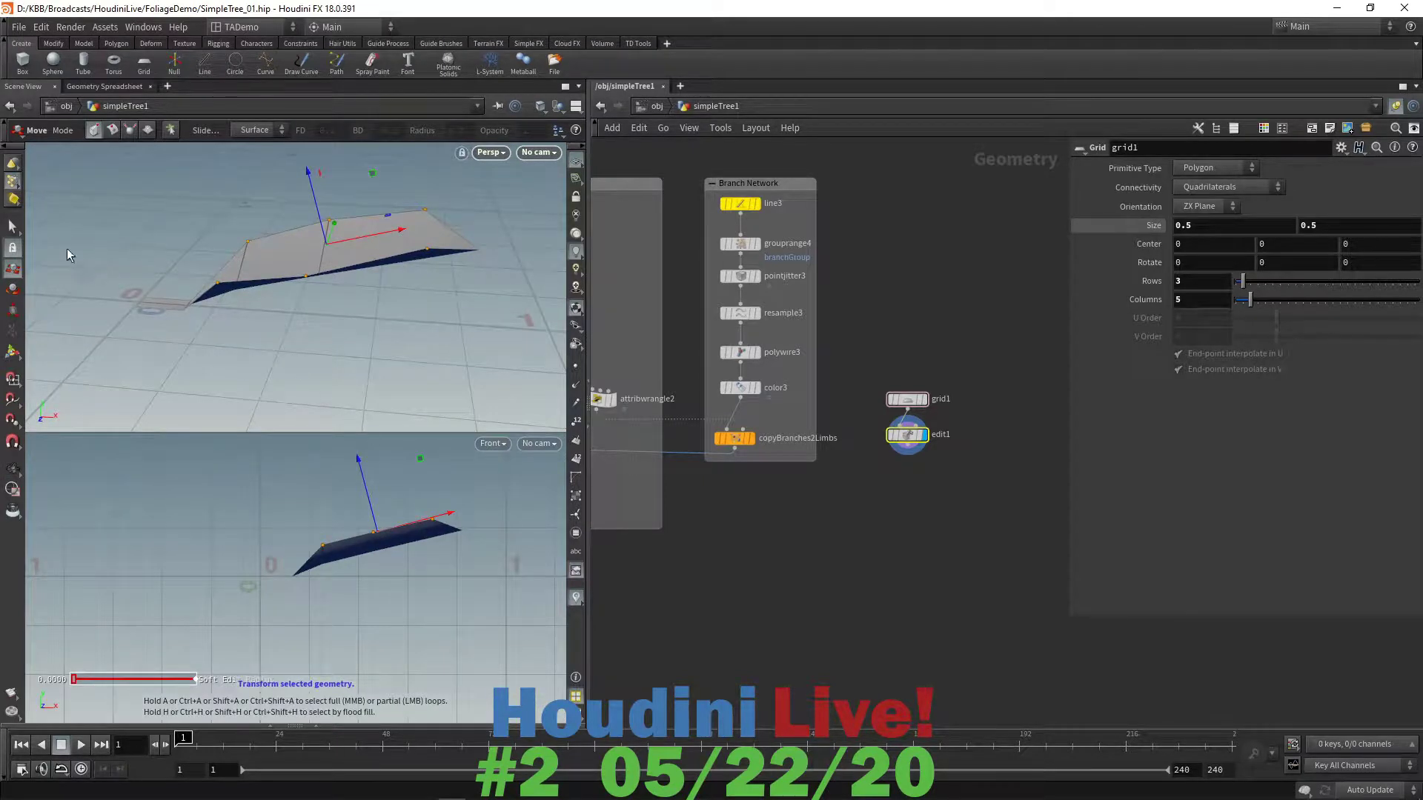
{"action": "left_click", "coordinate": [14, 233]}
{"action": "key", "text": "t"}
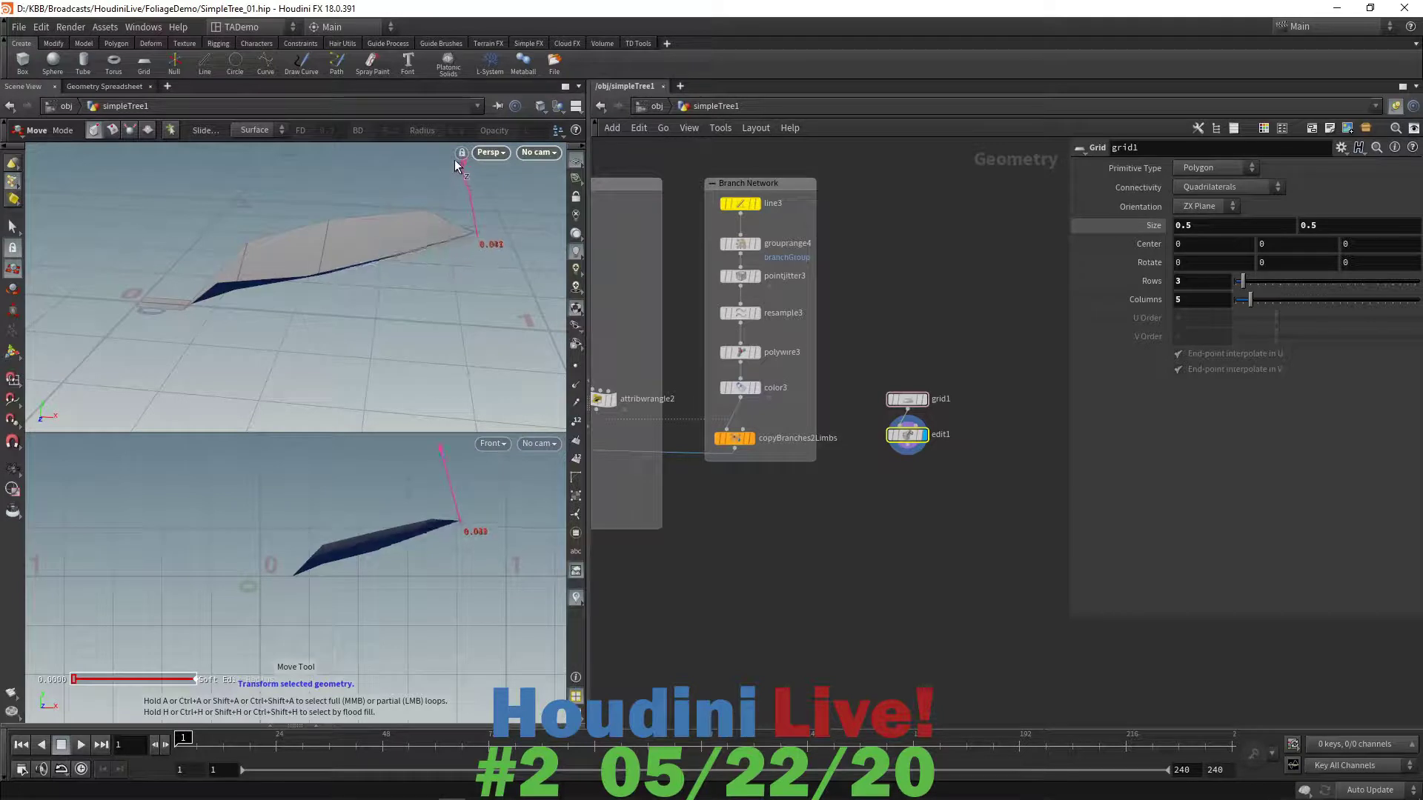
{"action": "left_click_drag", "start_coordinate": [455, 159], "coordinate": [455, 160]}
- Lower the two outer edge points nearest the stem and shift them slightly toward the stem
{"action": "key", "text": "Escape"}
{"action": "mouse_move", "coordinate": [366, 341]}
{"action": "left_mouse_down"}
{"action": "mouse_move", "coordinate": [428, 324]}
{"action": "mouse_move", "coordinate": [406, 319]}
{"action": "mouse_move", "coordinate": [375, 378]}
{"action": "mouse_move", "coordinate": [356, 371]}
{"action": "mouse_move", "coordinate": [348, 337]}
{"action": "mouse_move", "coordinate": [367, 319]}
{"action": "left_mouse_up"}
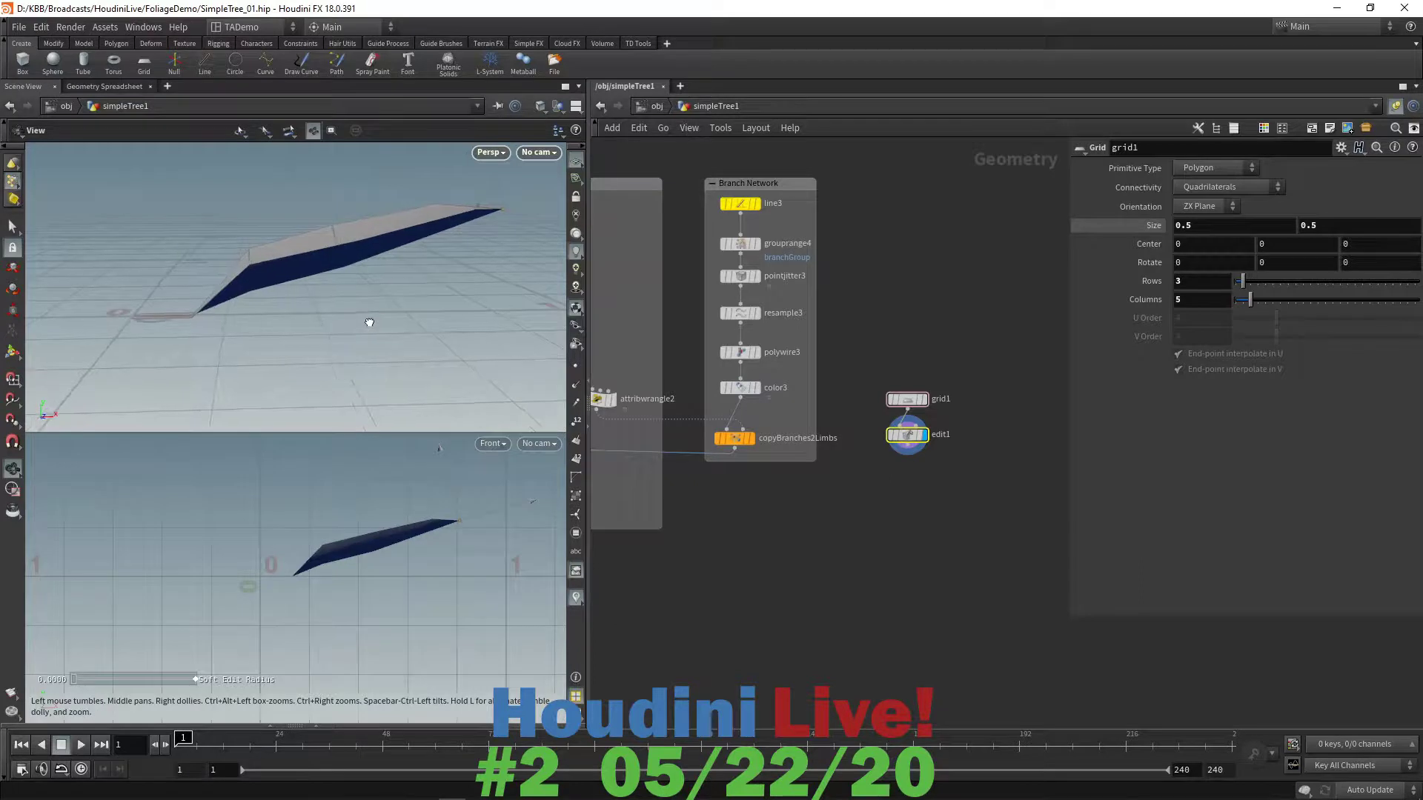
{"action": "key", "text": "t"}
{"action": "key", "text": "s"}
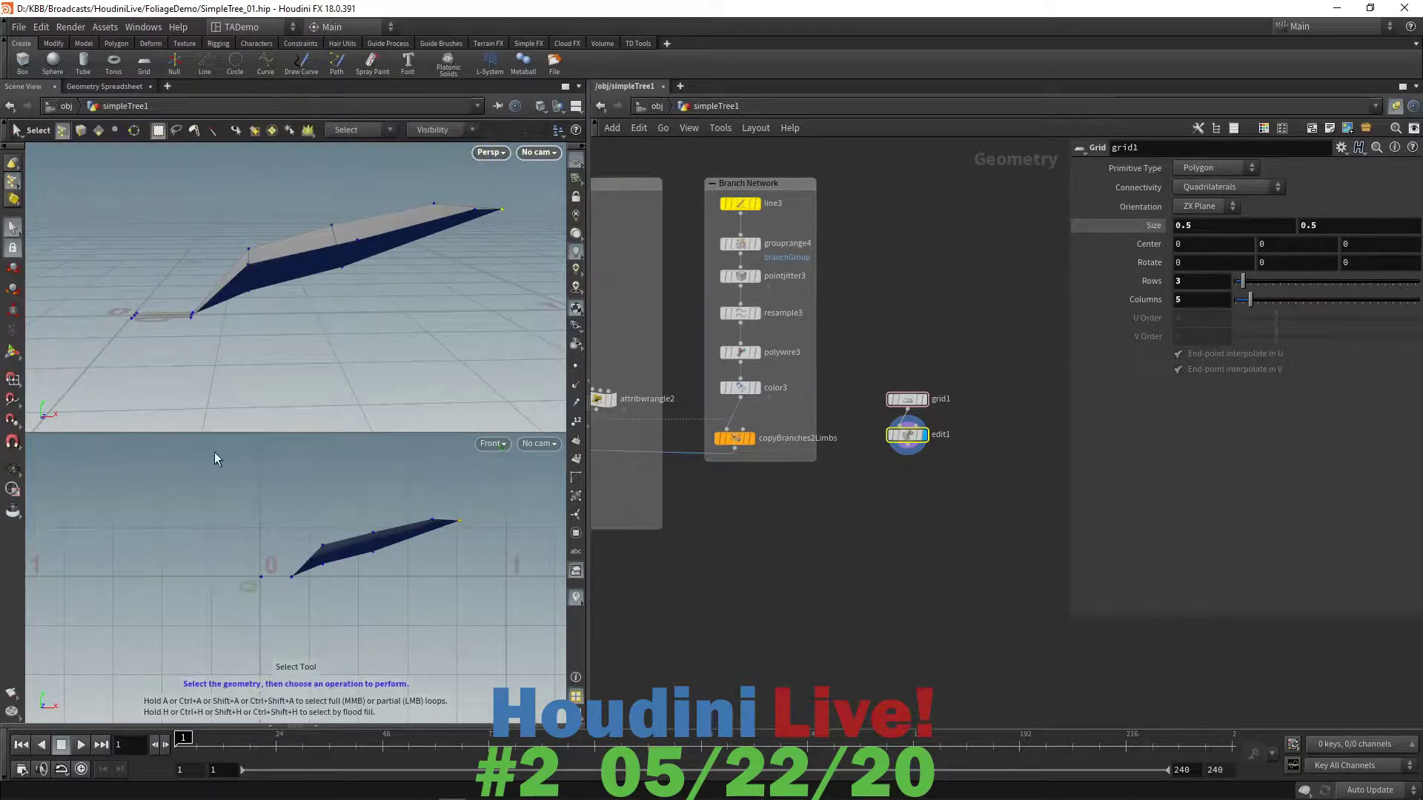
{"action": "left_click", "coordinate": [324, 548]}
{"action": "key", "text": "t"}
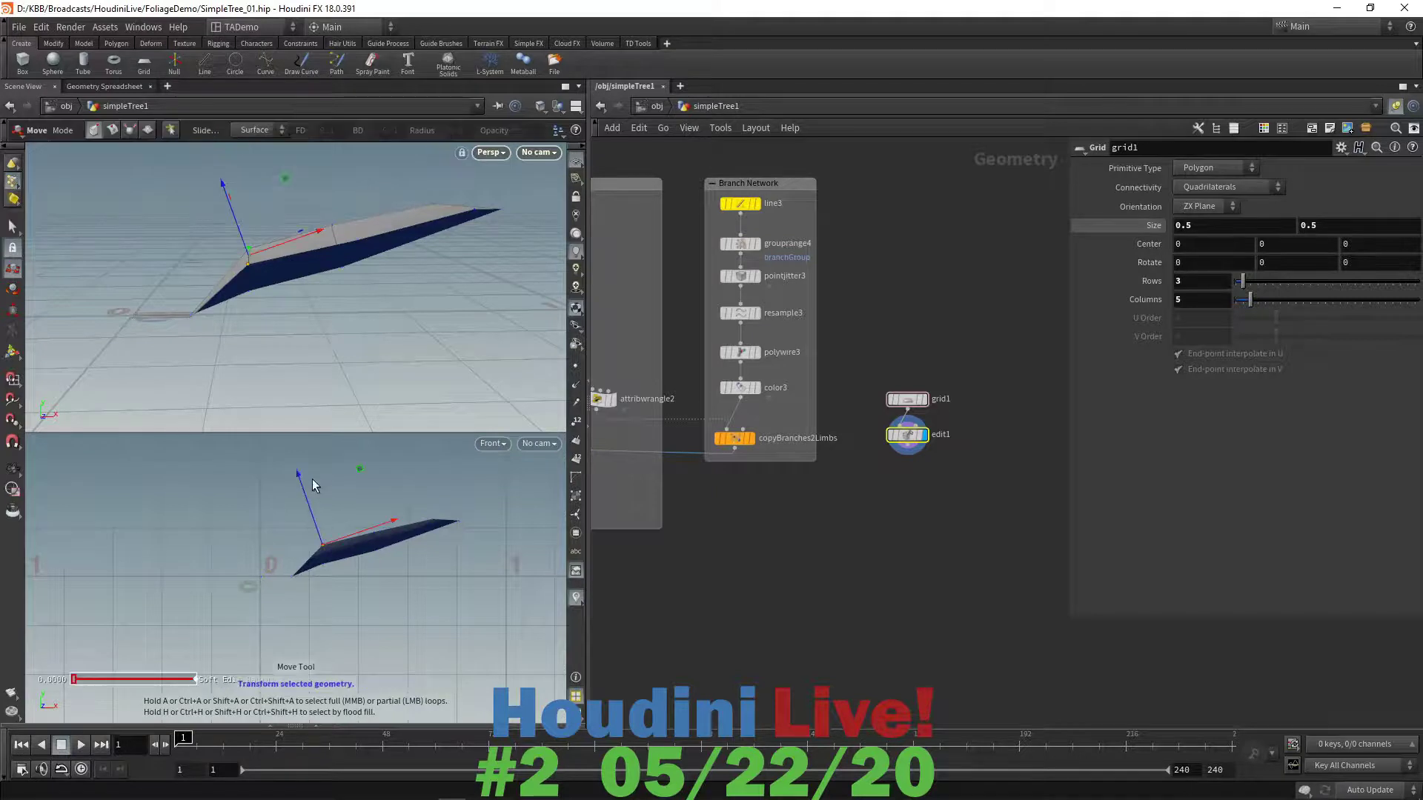
{"action": "left_click_drag", "start_coordinate": [295, 473], "coordinate": [296, 483]}
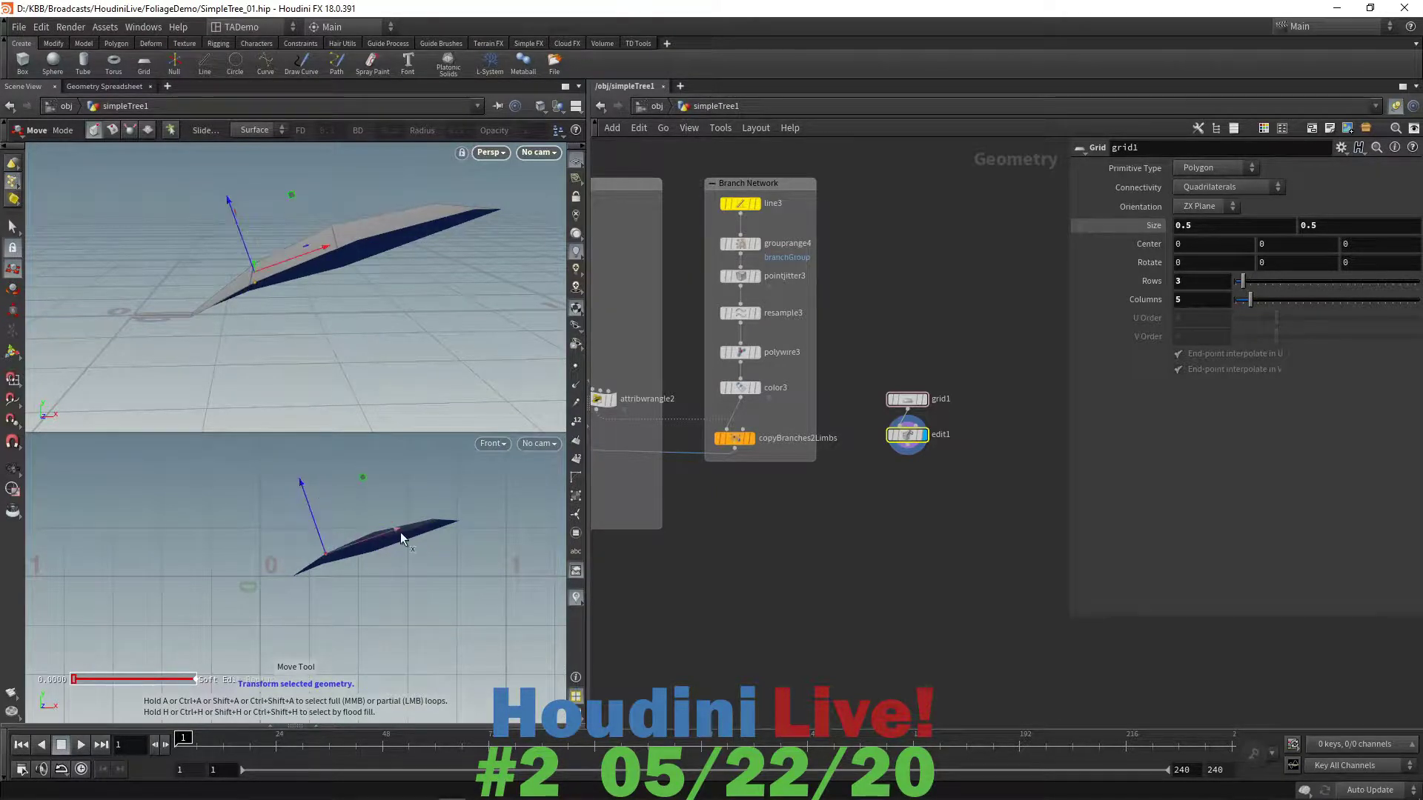
{"action": "left_click_drag", "start_coordinate": [395, 532], "coordinate": [387, 532]}
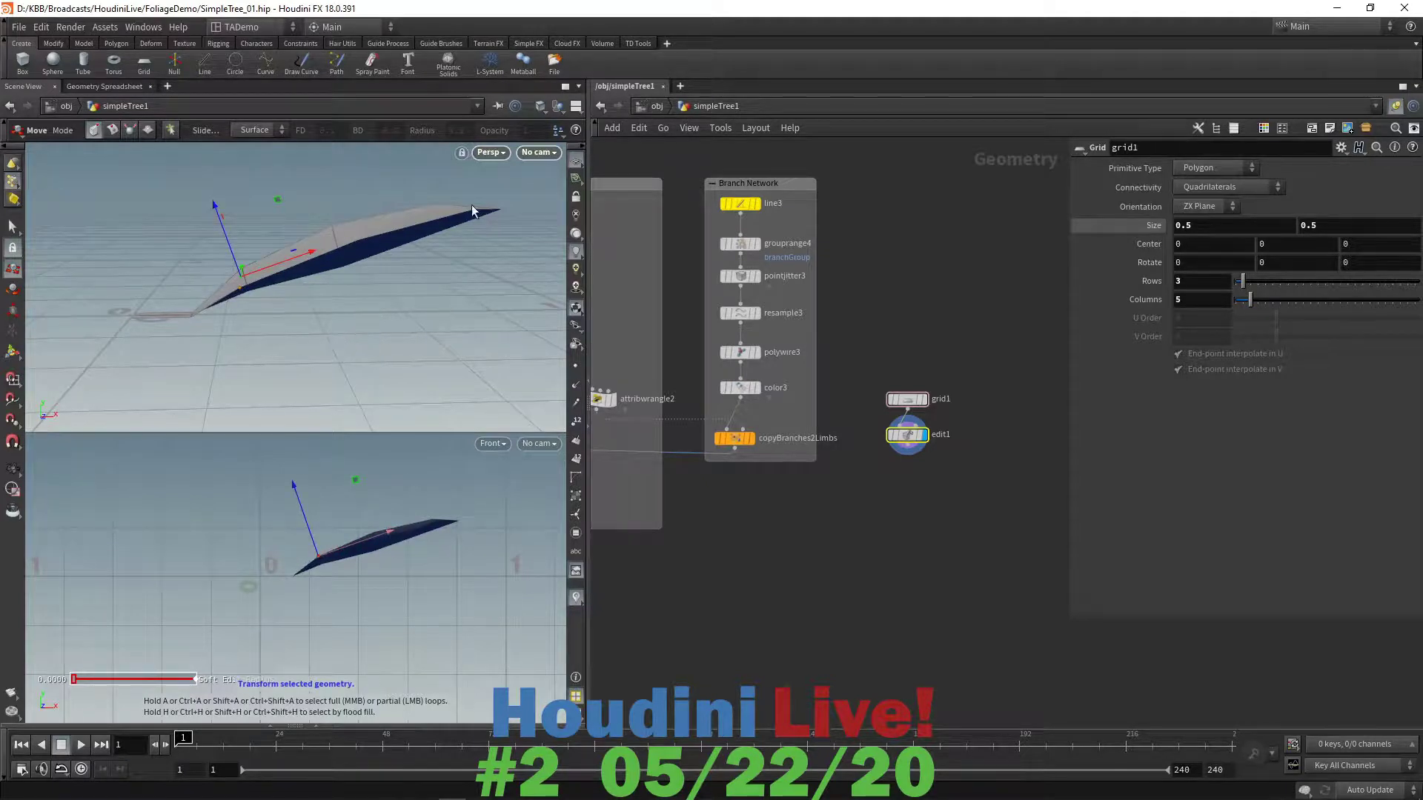
- Switch to a single perspective view and examine the leaf's cupped shape from above and from the side
{"action": "key", "text": "s"}
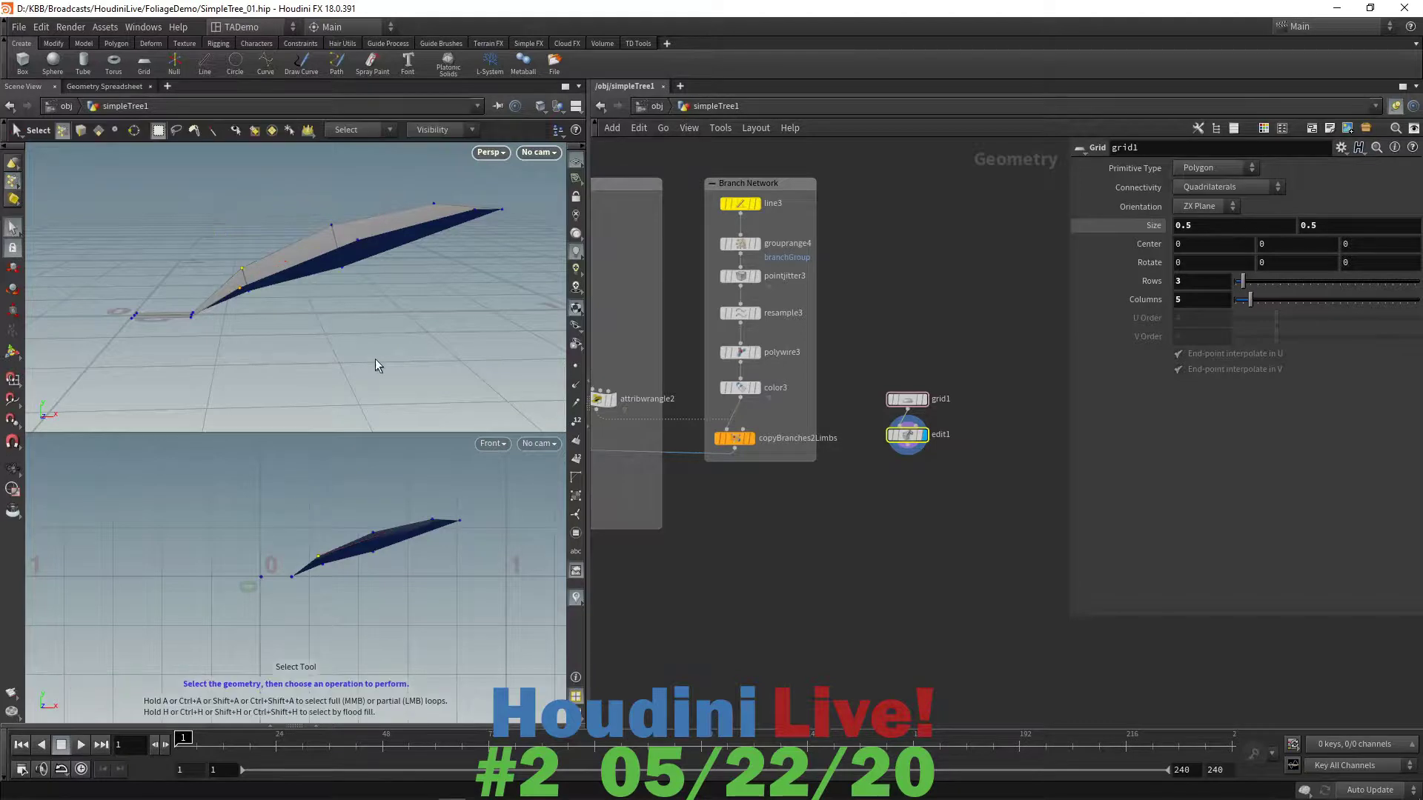
{"action": "left_click_drag", "start_coordinate": [375, 359], "coordinate": [366, 400], "text": "alt"}
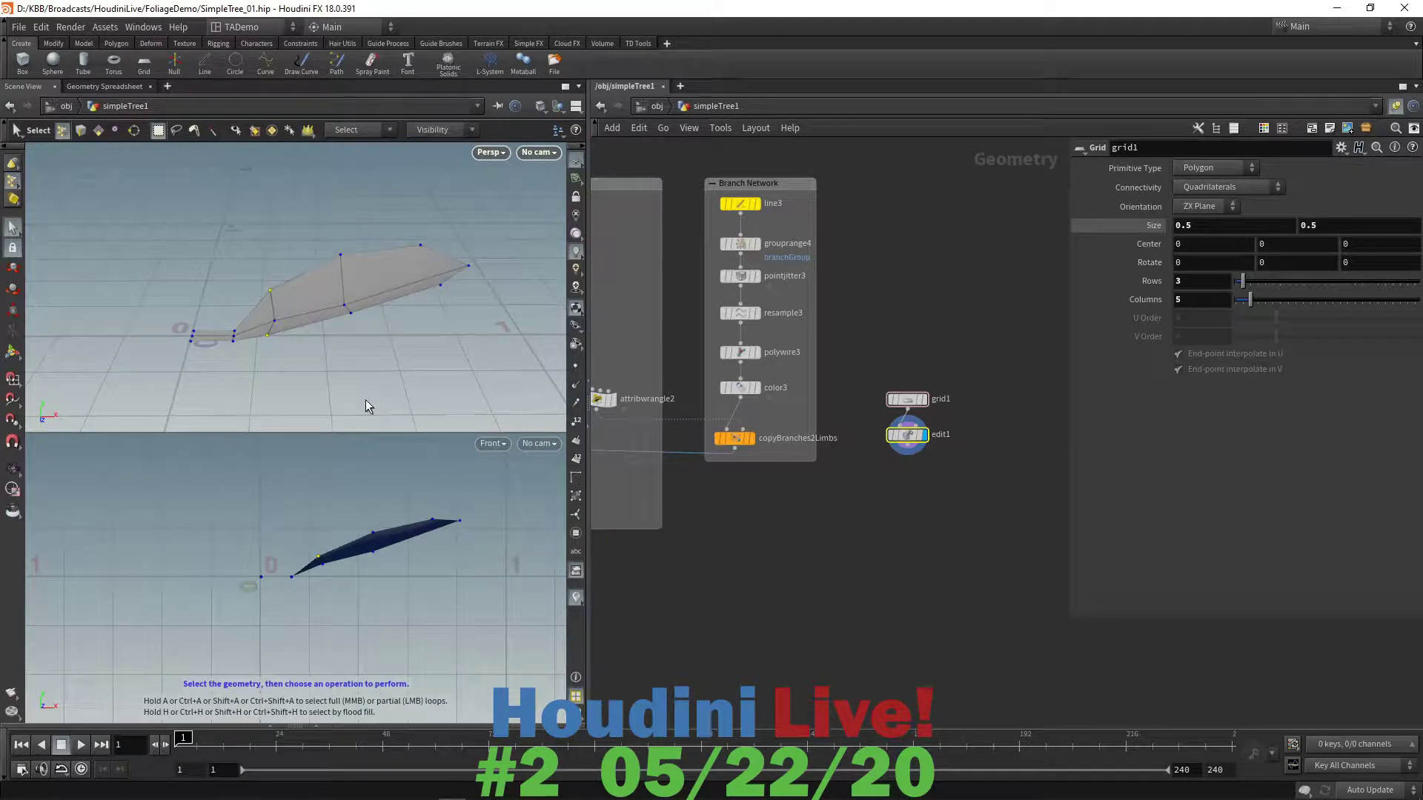
{"action": "left_click", "coordinate": [490, 152]}
{"action": "left_click", "coordinate": [584, 185]}
{"action": "left_click", "coordinate": [558, 131]}
{"action": "left_click", "coordinate": [596, 117]}
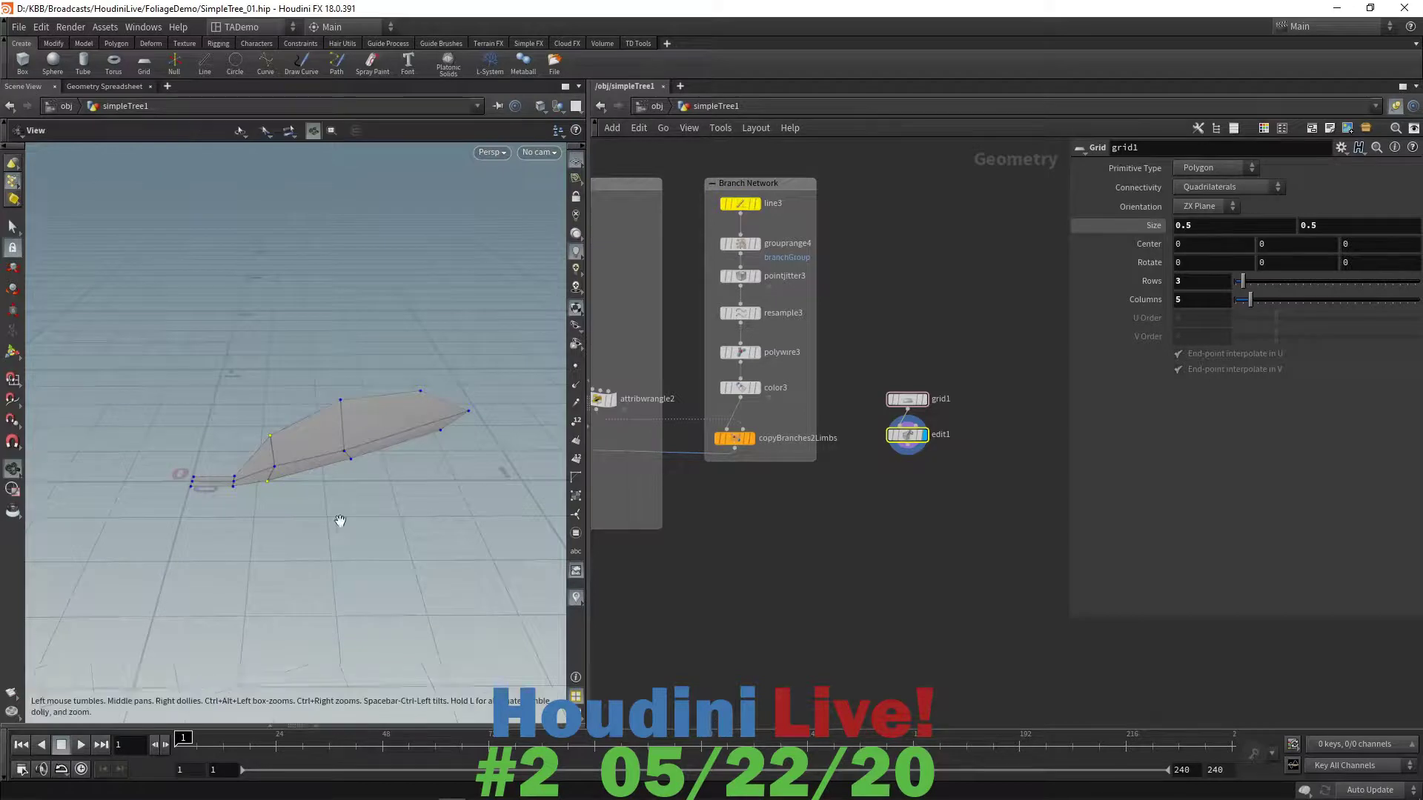
{"action": "left_click_drag", "start_coordinate": [340, 521], "coordinate": [335, 569], "text": "alt"}
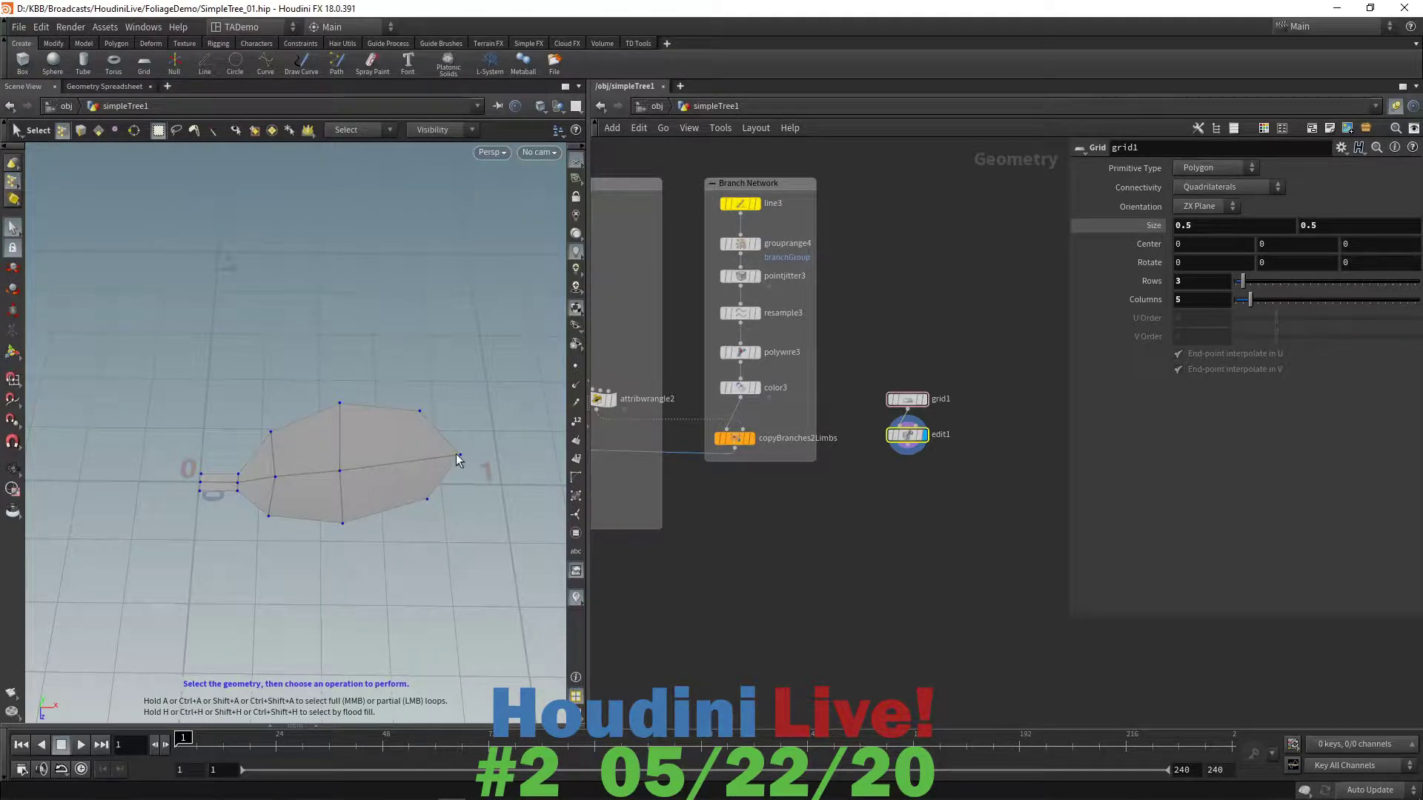
{"action": "key", "text": "Escape"}
{"action": "left_click_drag", "start_coordinate": [464, 455], "coordinate": [467, 498]}
{"action": "key", "text": "s"}
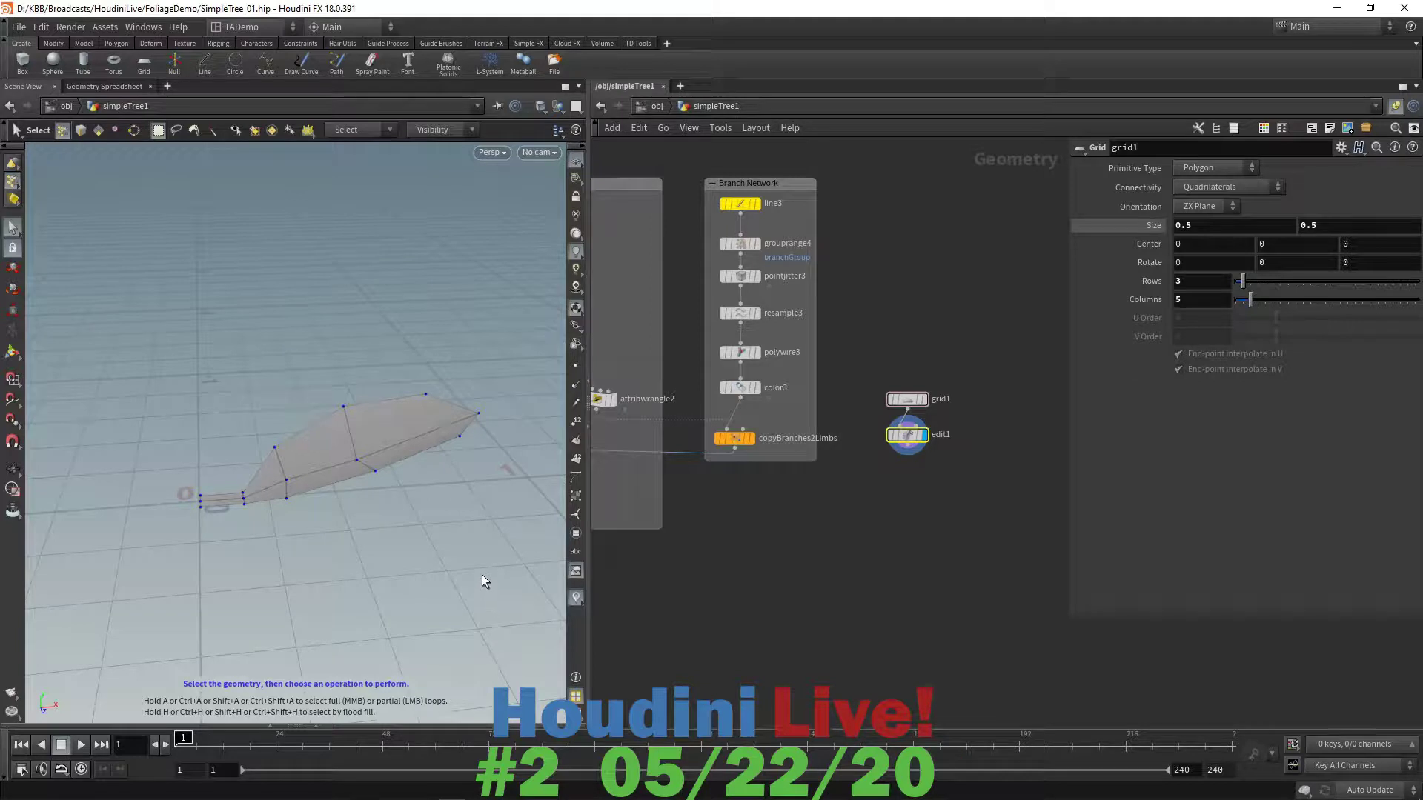
- Move grid1 and edit1 up, then add a Divide node after edit1 and display it
{"action": "left_click_drag", "start_coordinate": [877, 373], "coordinate": [906, 415]}
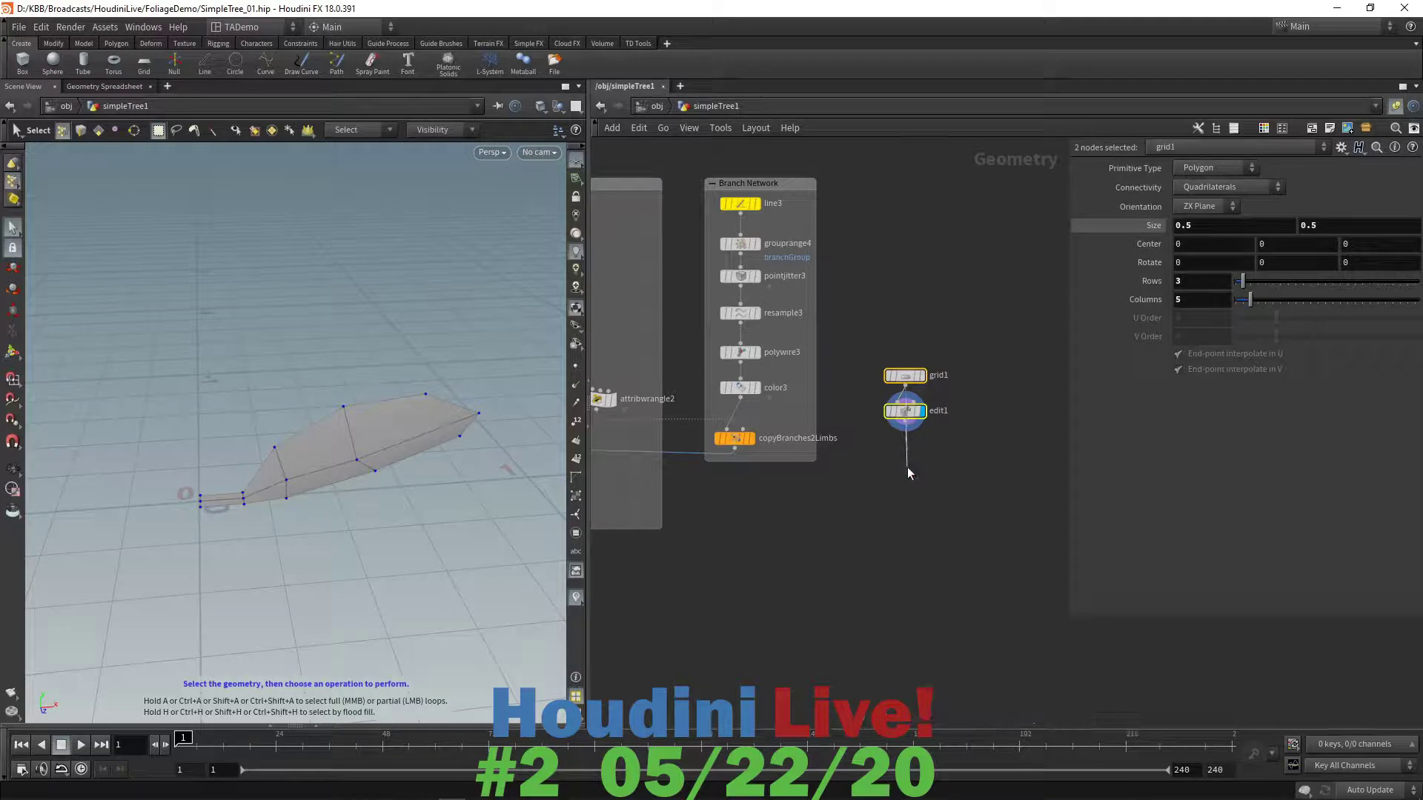
{"action": "left_click", "coordinate": [892, 438]}
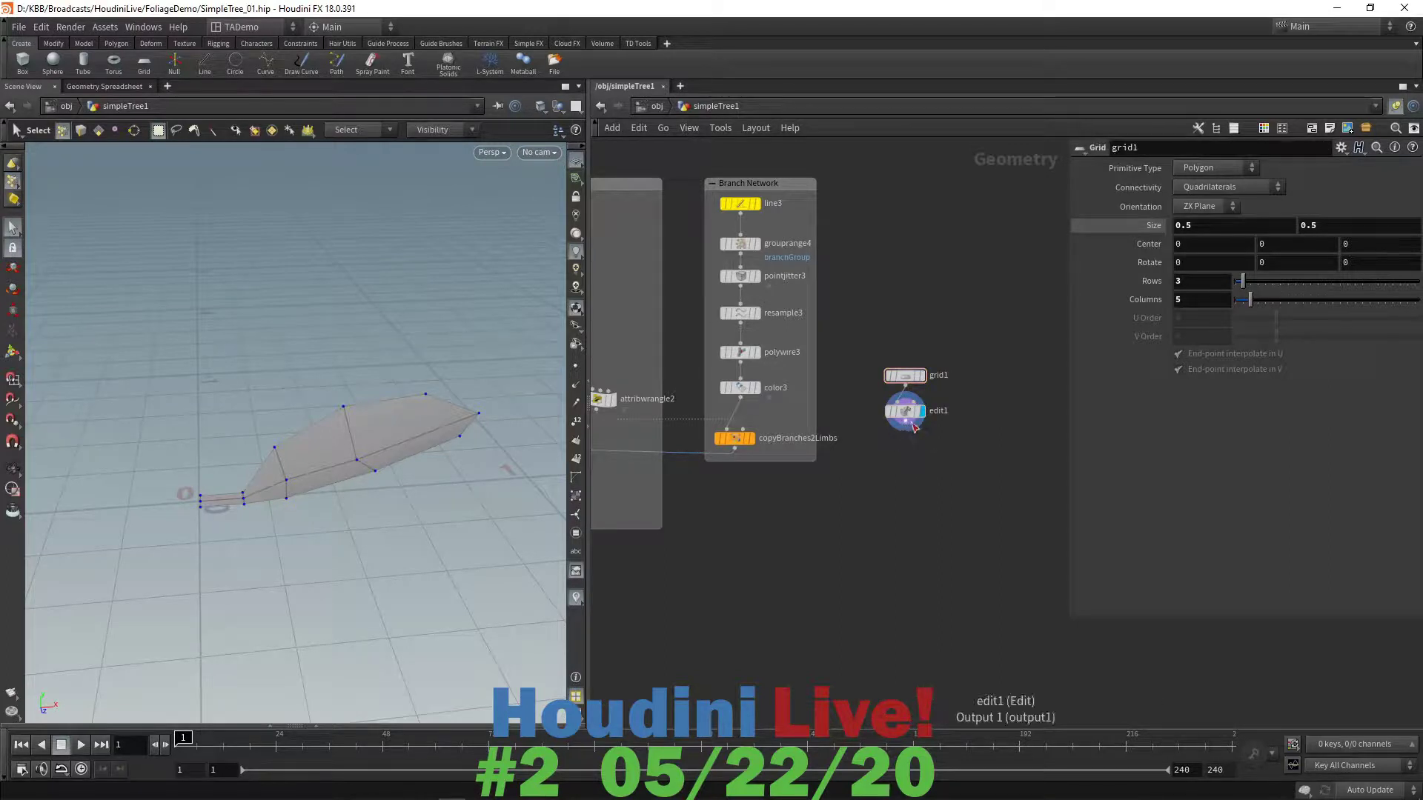
{"action": "left_click", "coordinate": [906, 429]}
{"action": "left_click", "coordinate": [878, 541]}
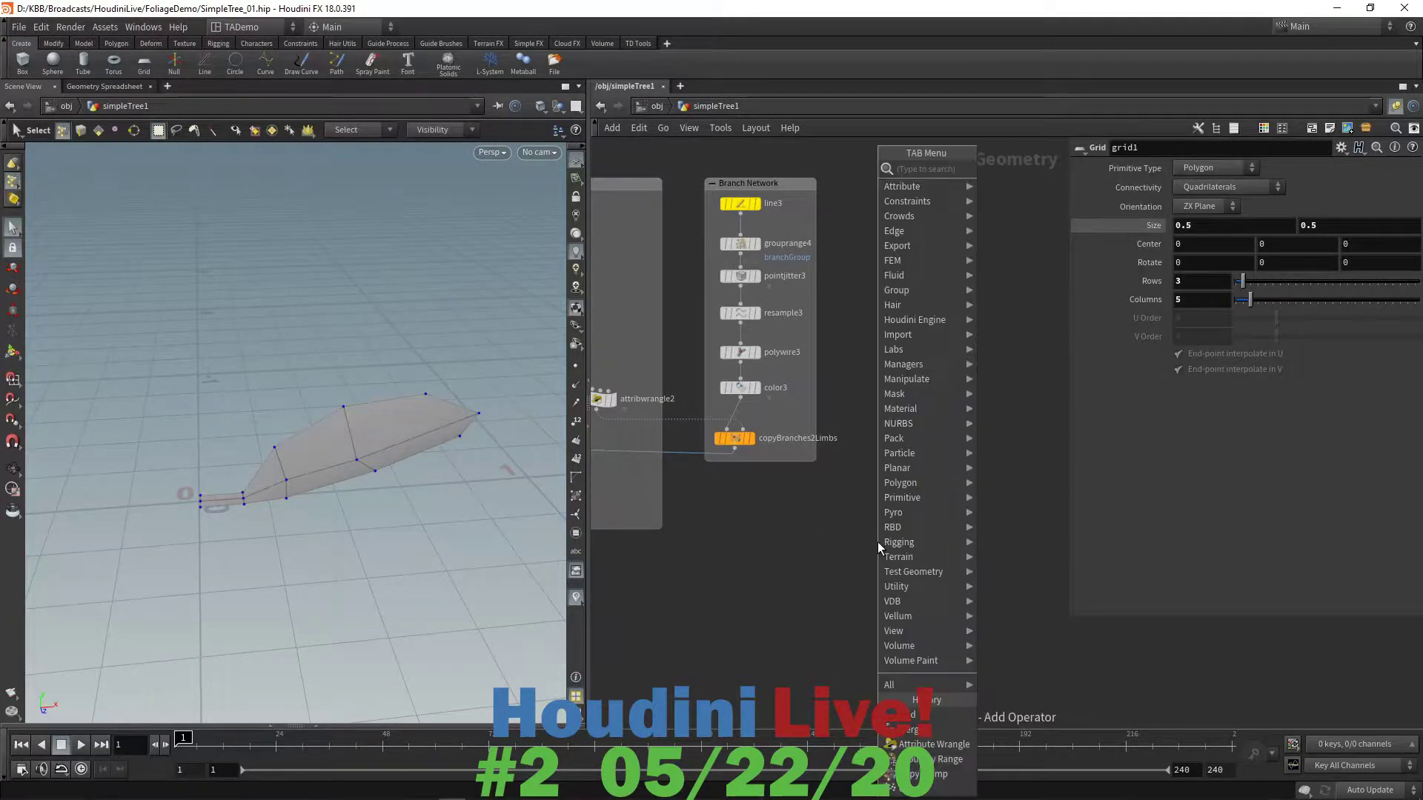
{"action": "type", "text": "divid"}
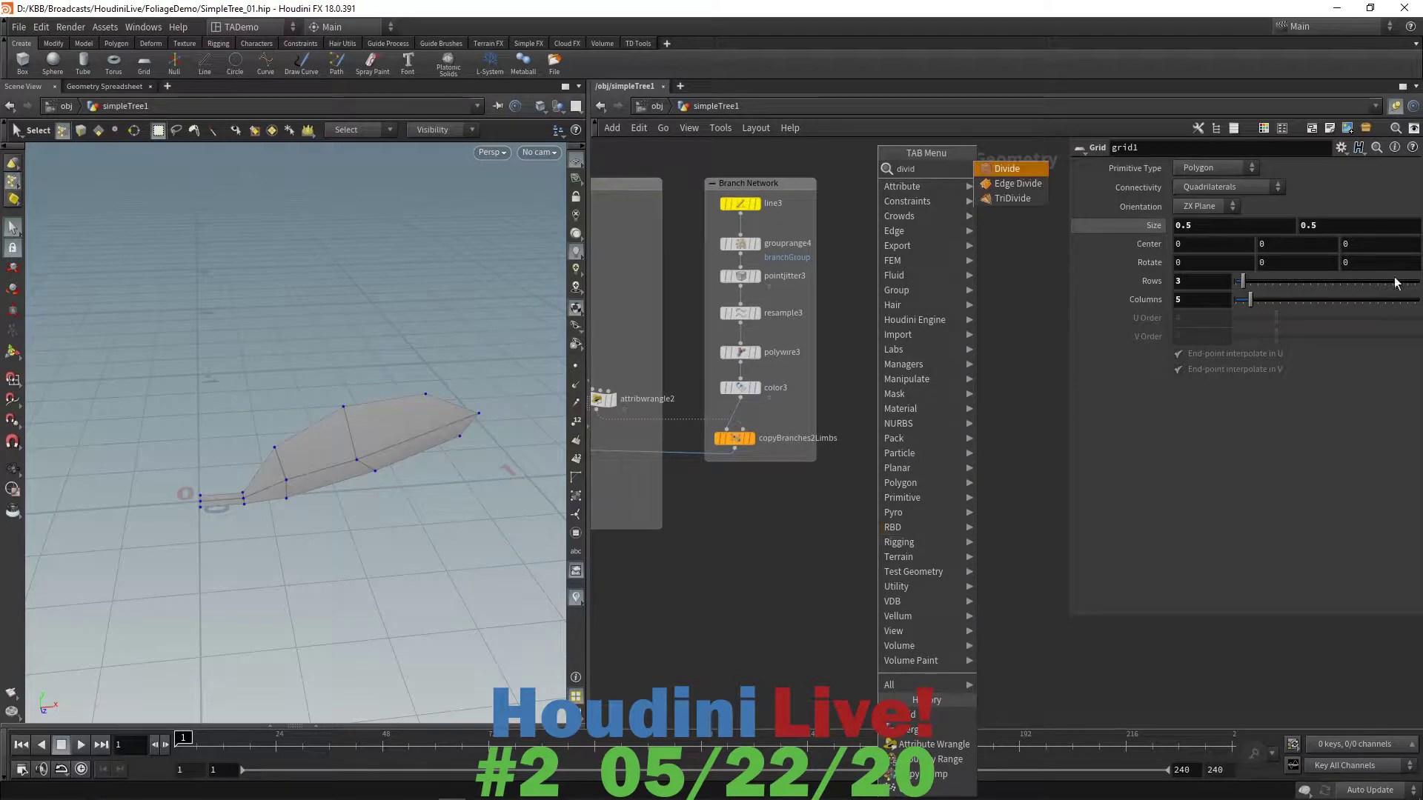
{"action": "left_click", "coordinate": [1006, 169]}
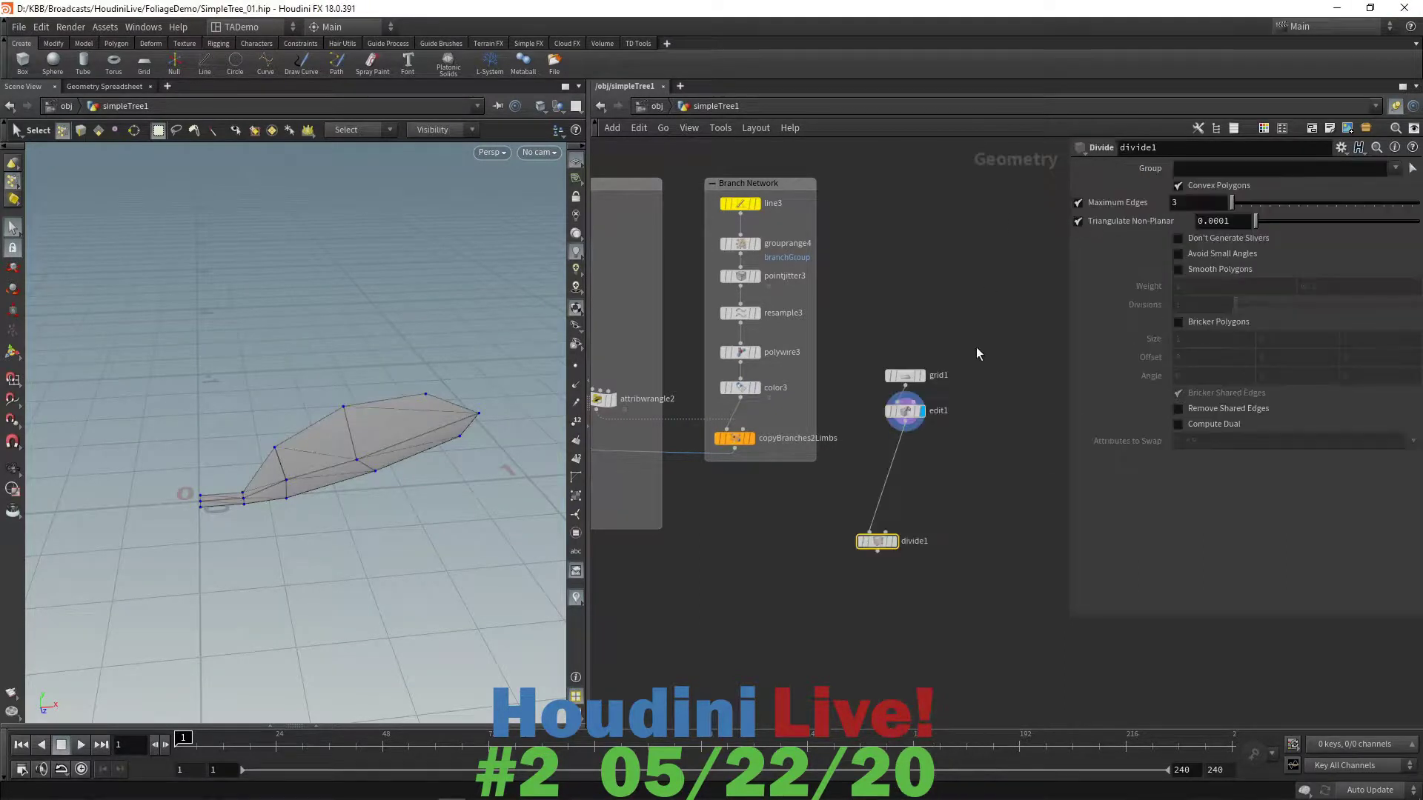
{"action": "left_click_drag", "start_coordinate": [879, 544], "coordinate": [906, 470]}
{"action": "left_click", "coordinate": [924, 467]}
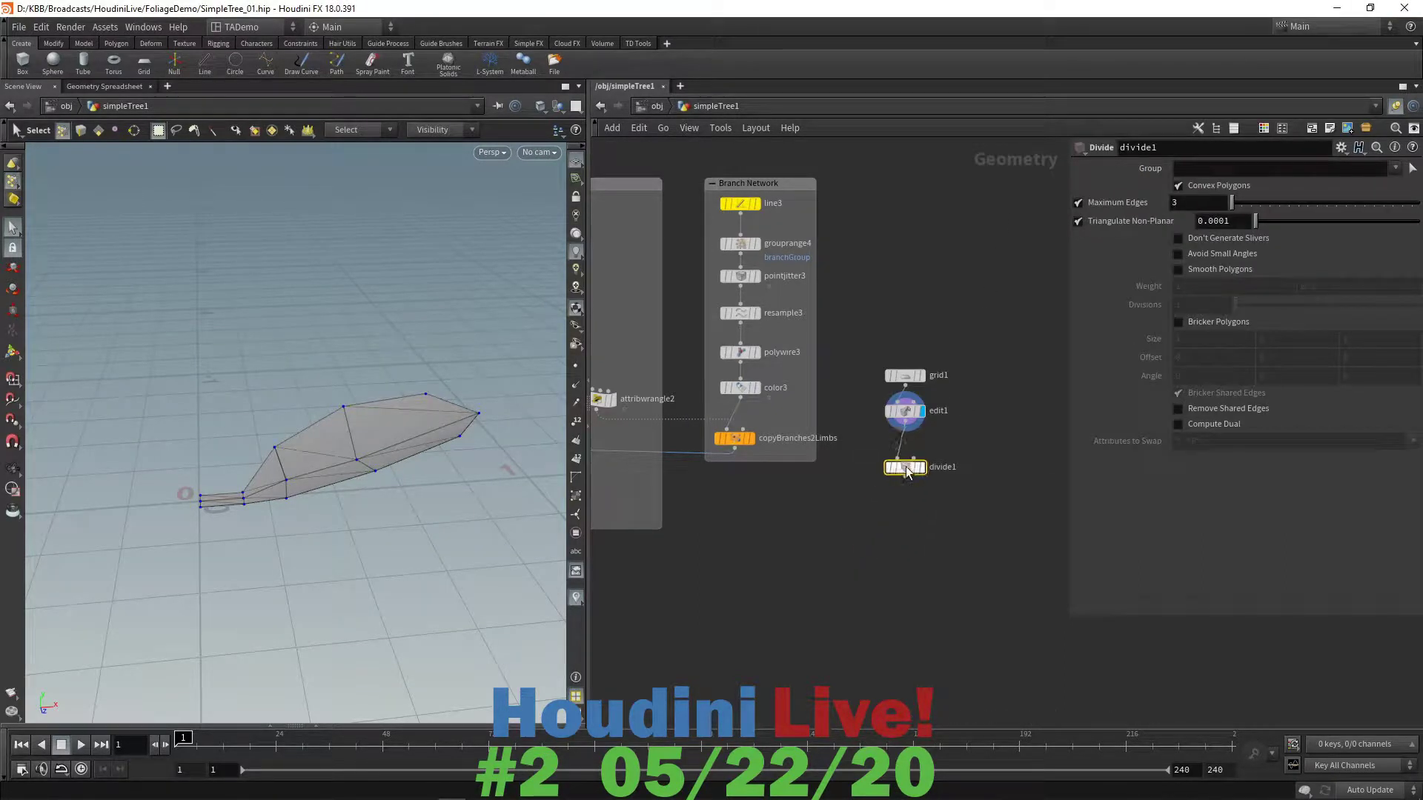
- Enable Avoid Small Angles on the Divide node, tuck it below edit1, and change the selection mode to Primitives
{"action": "left_click", "coordinate": [1178, 254]}
{"action": "left_click_drag", "start_coordinate": [470, 525], "coordinate": [441, 519]}
{"action": "left_click_drag", "start_coordinate": [906, 468], "coordinate": [906, 448]}
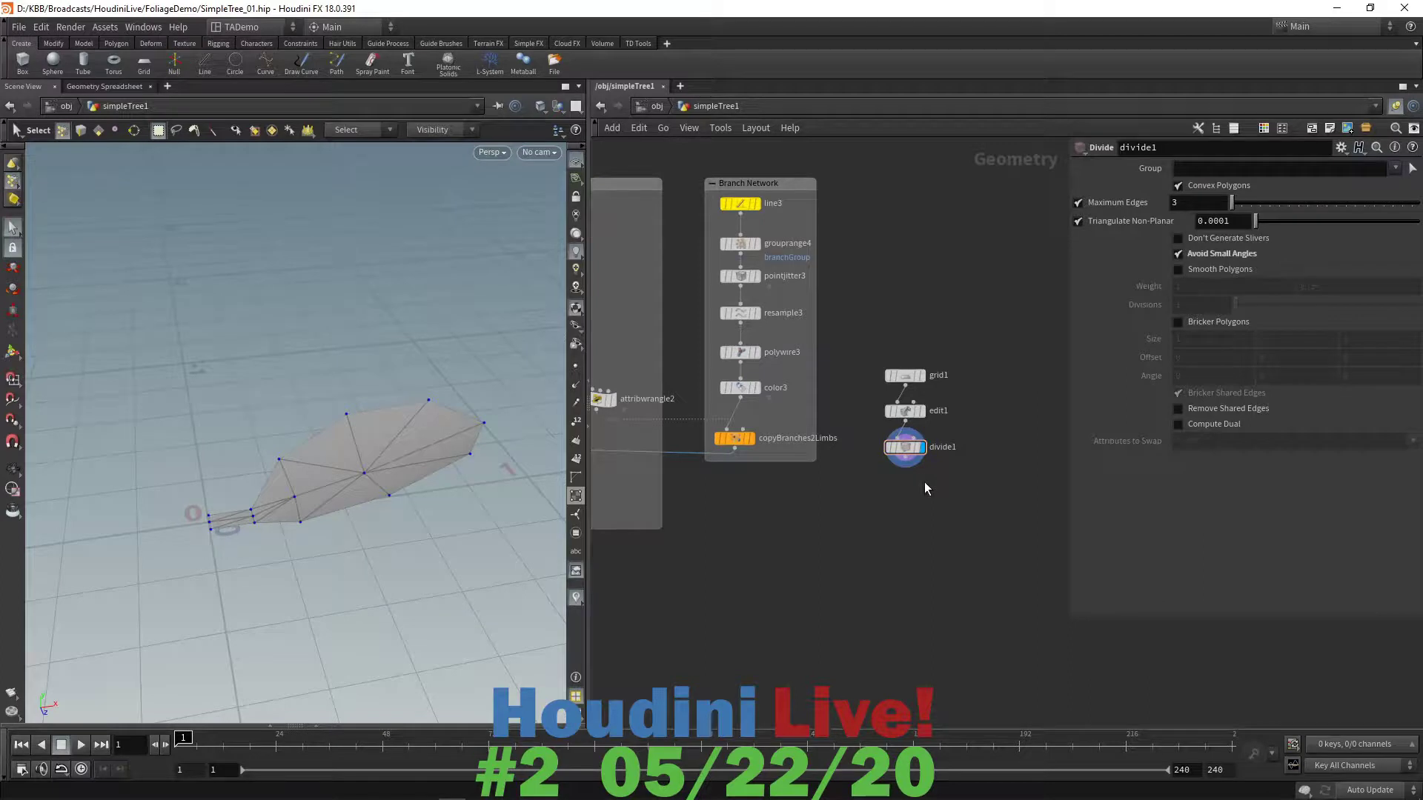
{"action": "right_click", "coordinate": [12, 185]}
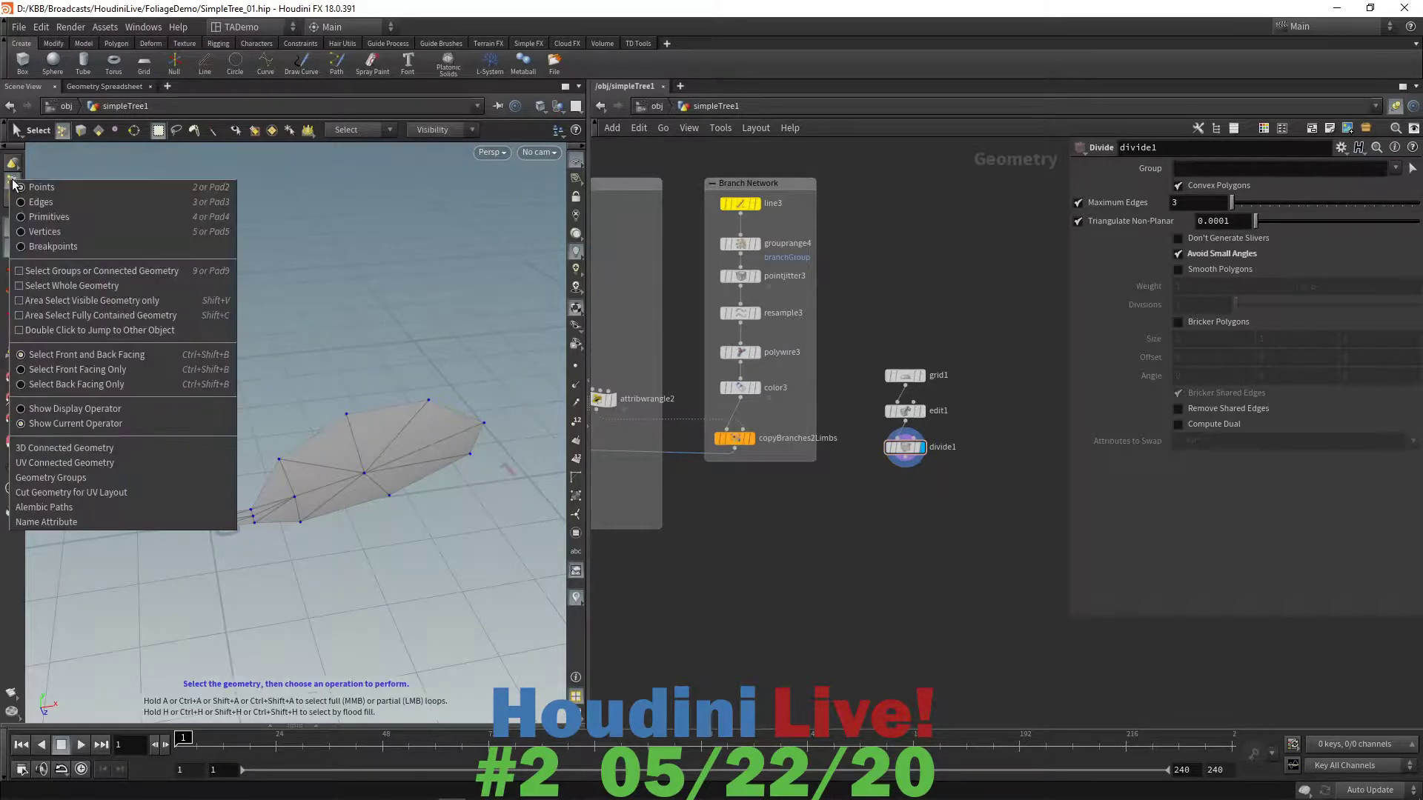
{"action": "left_click", "coordinate": [48, 217]}
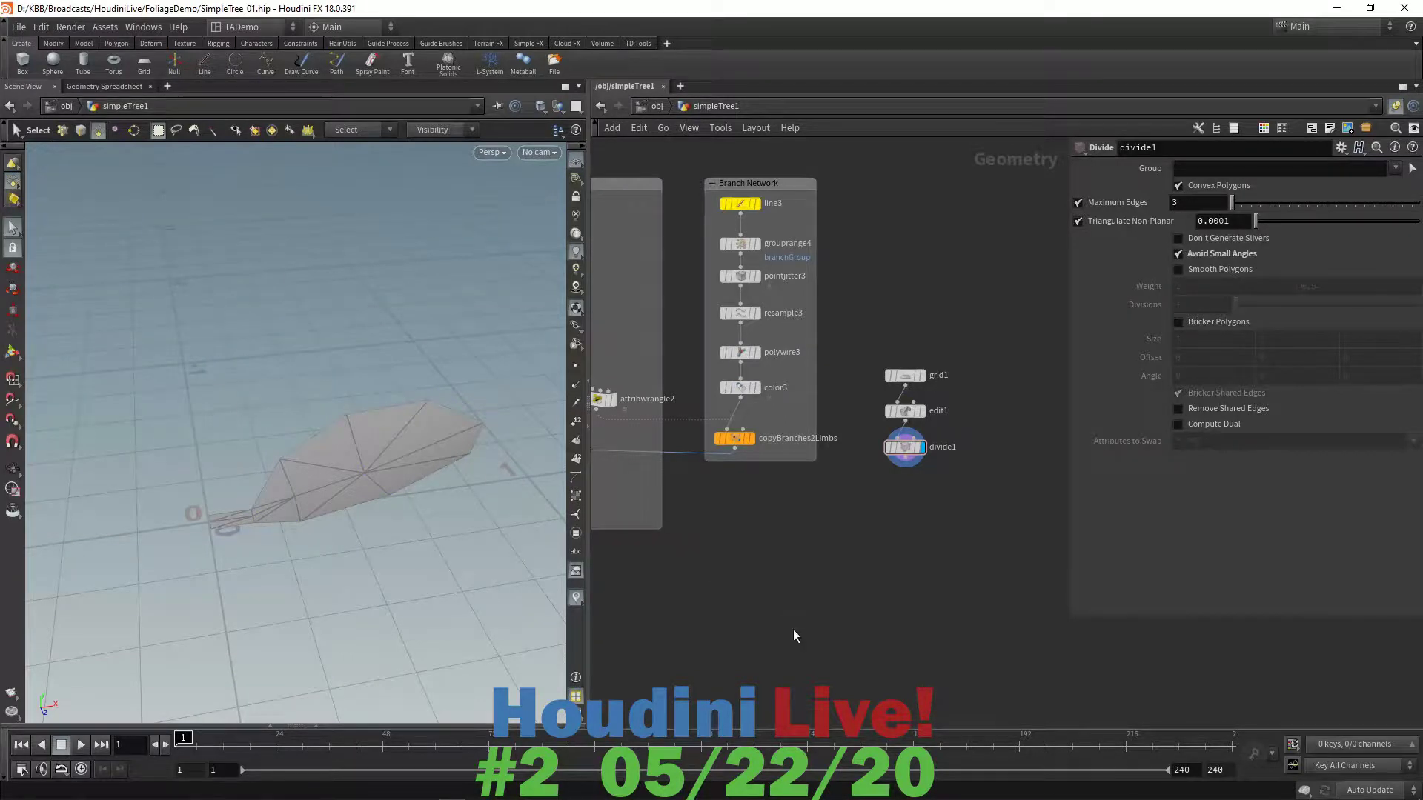
- Add a Color node after divide1, place it beneath, and display it
{"action": "left_click", "coordinate": [905, 466]}
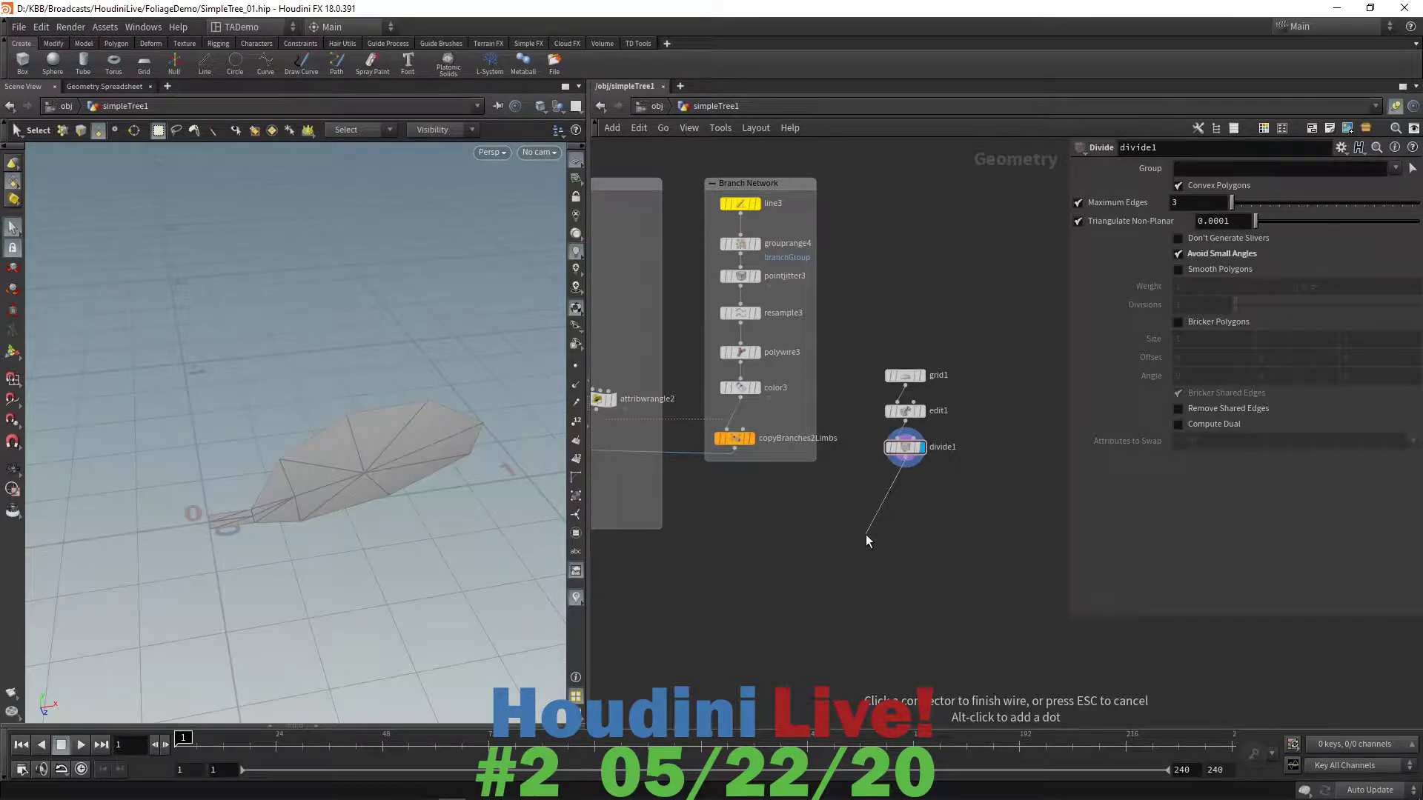
{"action": "key", "text": "Tab"}
{"action": "type", "text": "color"}
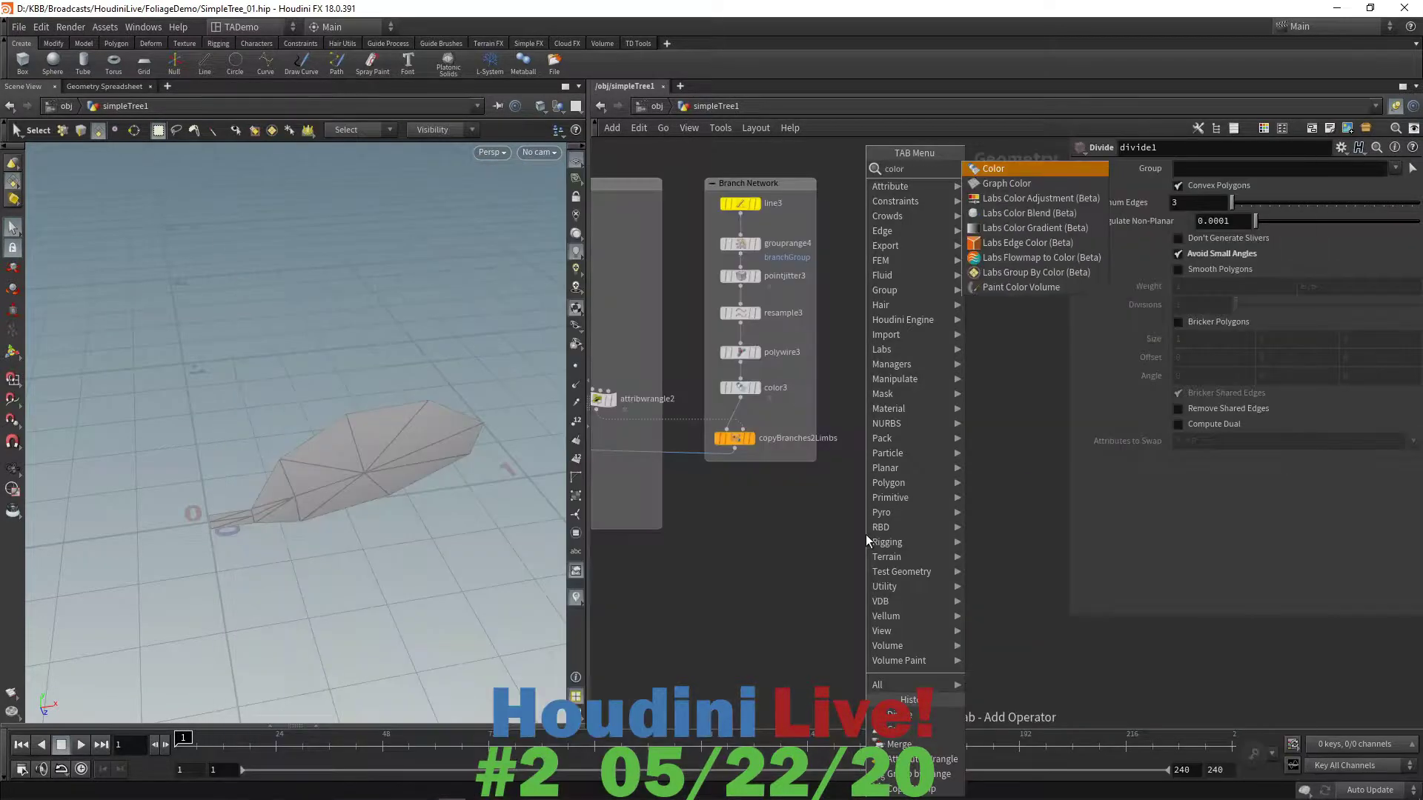
{"action": "left_click", "coordinate": [987, 175]}
{"action": "left_click_drag", "start_coordinate": [864, 533], "coordinate": [900, 494]}
{"action": "left_click", "coordinate": [918, 497]}
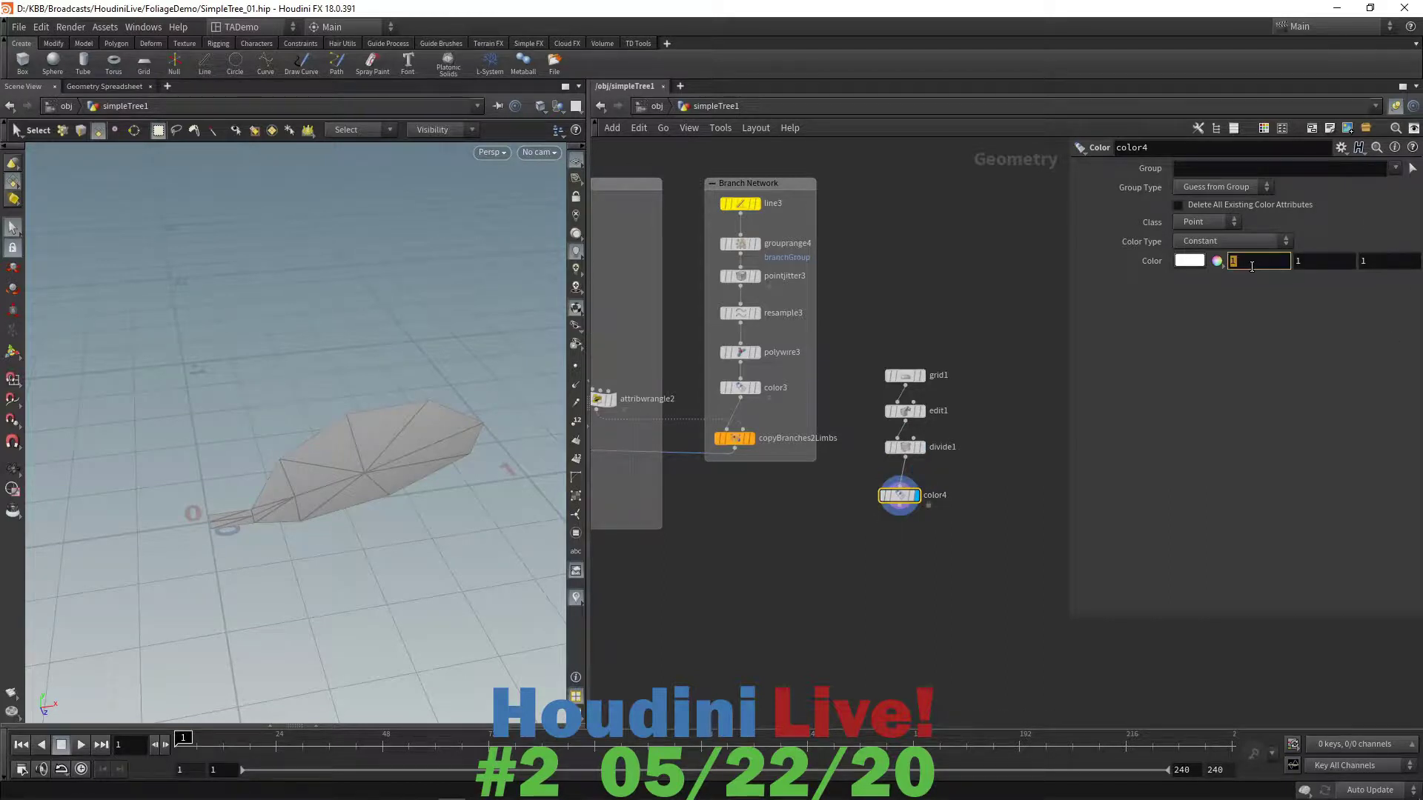
- Set the leaf's constant point colour to green with RGB 0.1152, 0.9, 0.1152 in the Color Editor
{"action": "left_click", "coordinate": [1219, 262]}
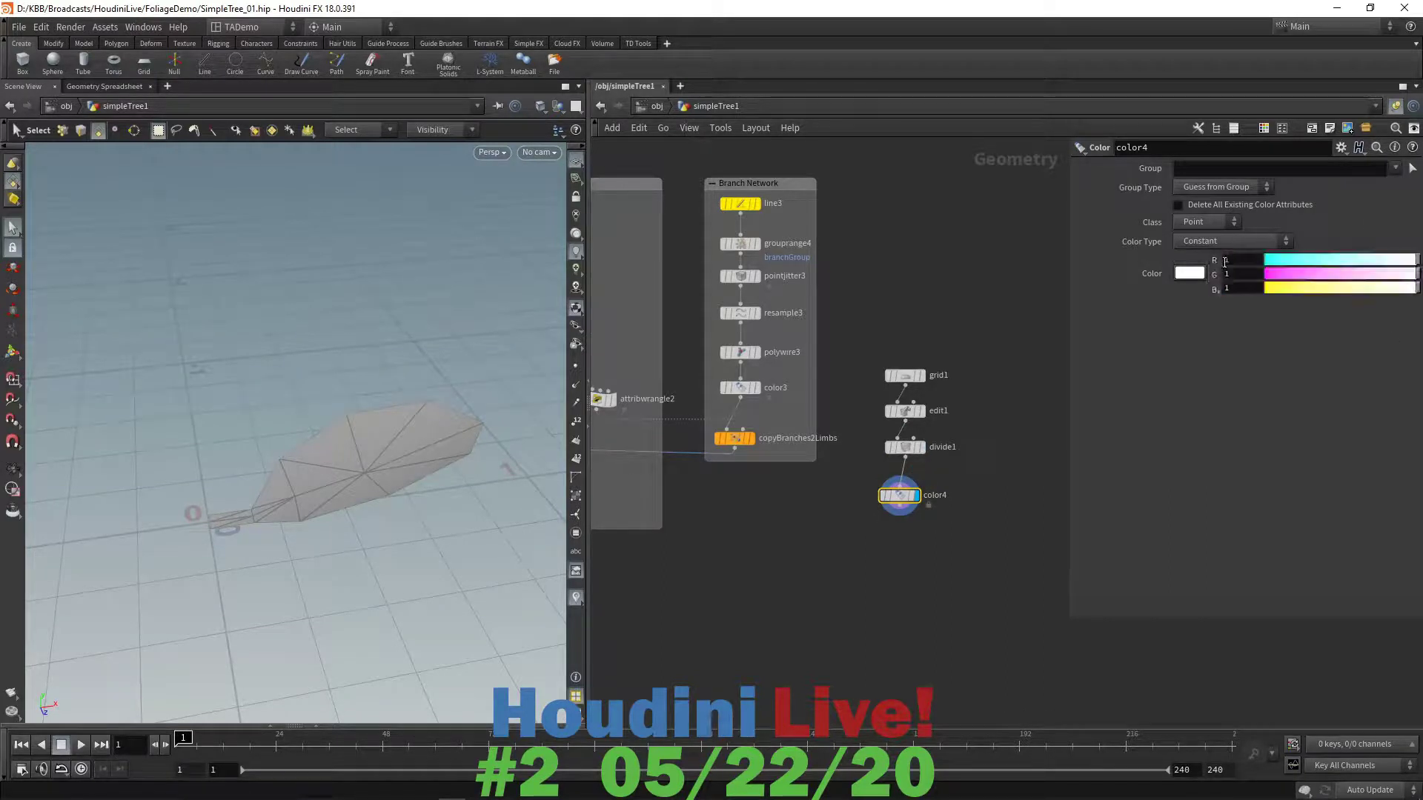
{"action": "left_click", "coordinate": [1189, 273]}
{"action": "left_click", "coordinate": [1234, 493]}
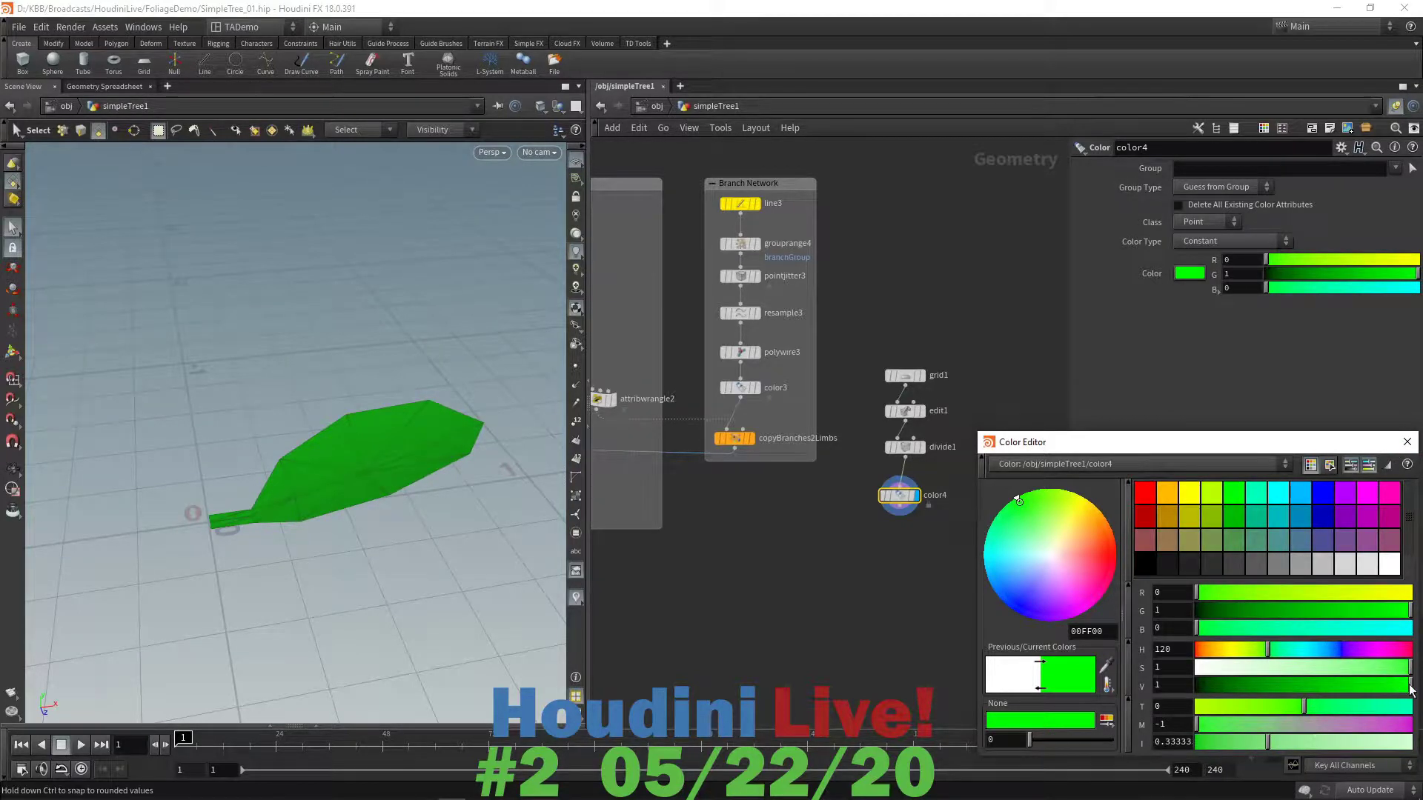
{"action": "left_click_drag", "start_coordinate": [1410, 685], "coordinate": [1336, 684]}
{"action": "left_click_drag", "start_coordinate": [1410, 668], "coordinate": [1390, 691]}
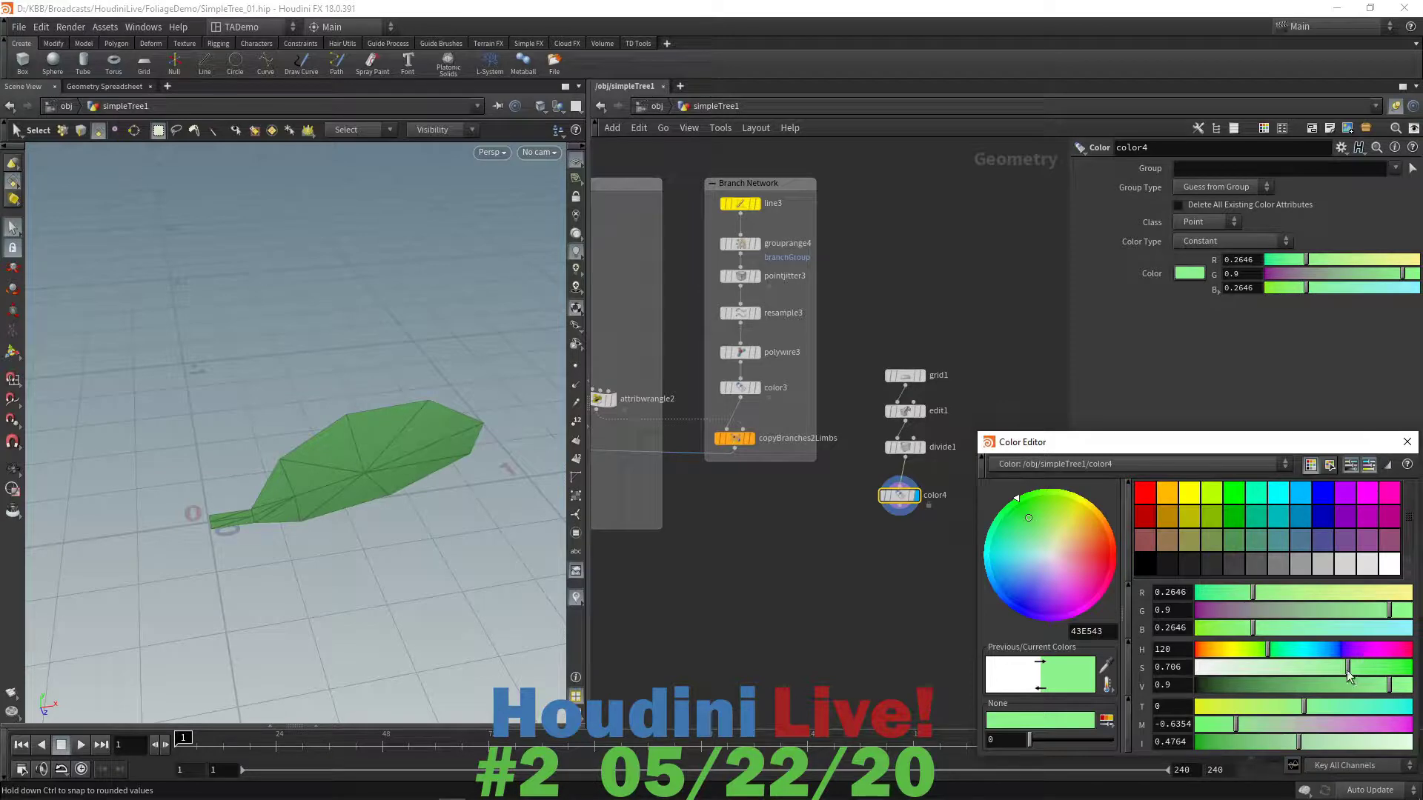
{"action": "left_click_drag", "start_coordinate": [1348, 668], "coordinate": [1384, 685]}
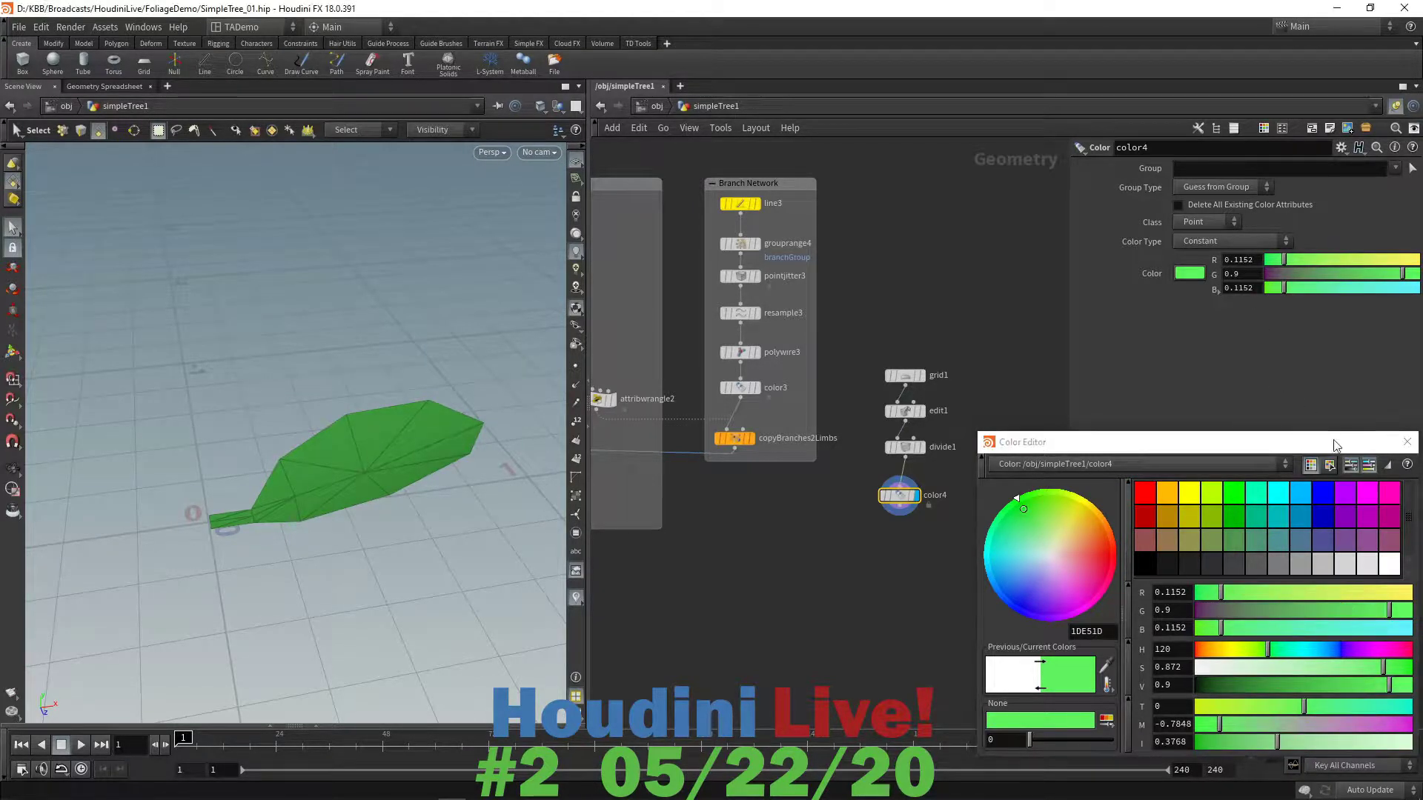
{"action": "left_click", "coordinate": [1407, 441]}
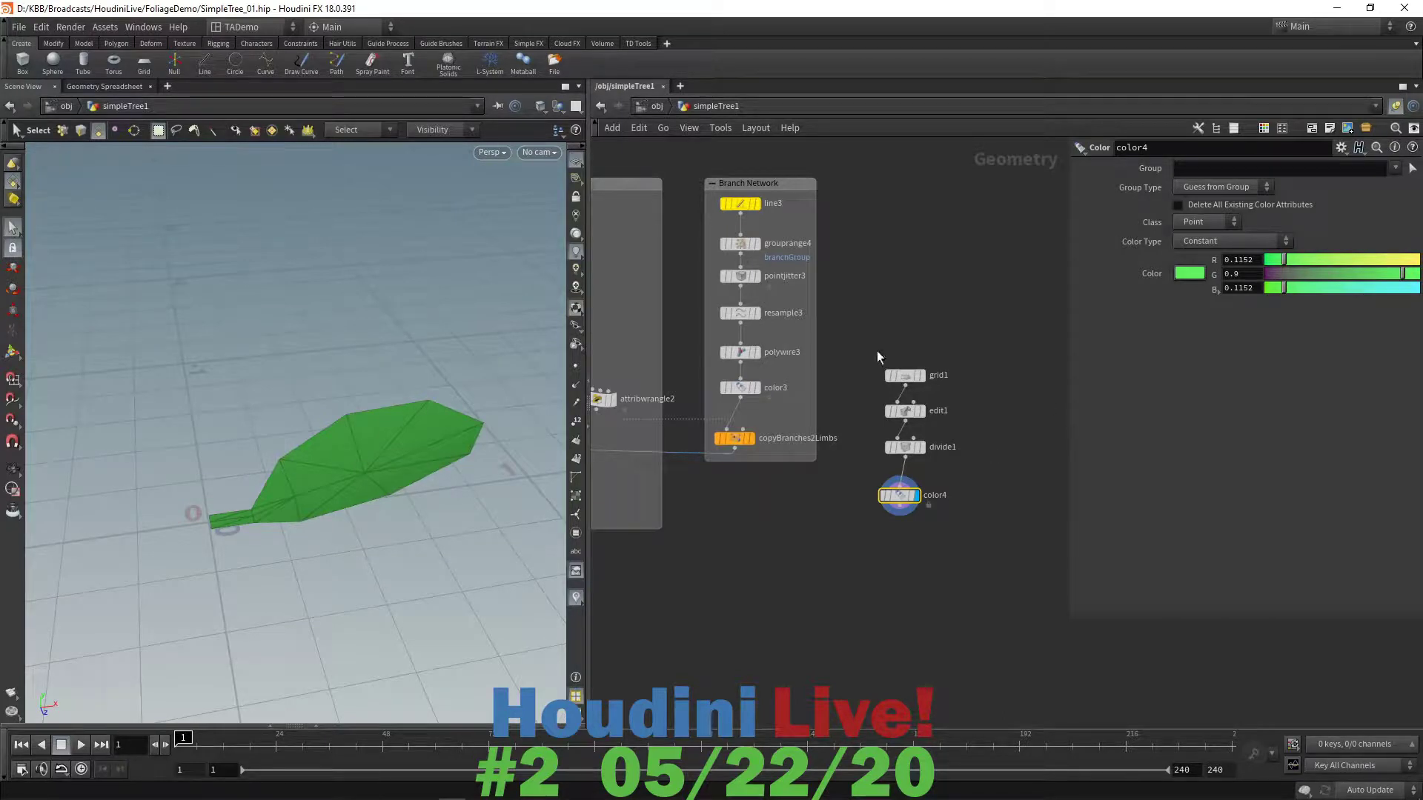
- Move the leaf node chain farther from the Branch Network, then display resample3 with its point markers visible
{"action": "left_click_drag", "start_coordinate": [864, 338], "coordinate": [949, 409]}
{"action": "mouse_move", "coordinate": [907, 496]}
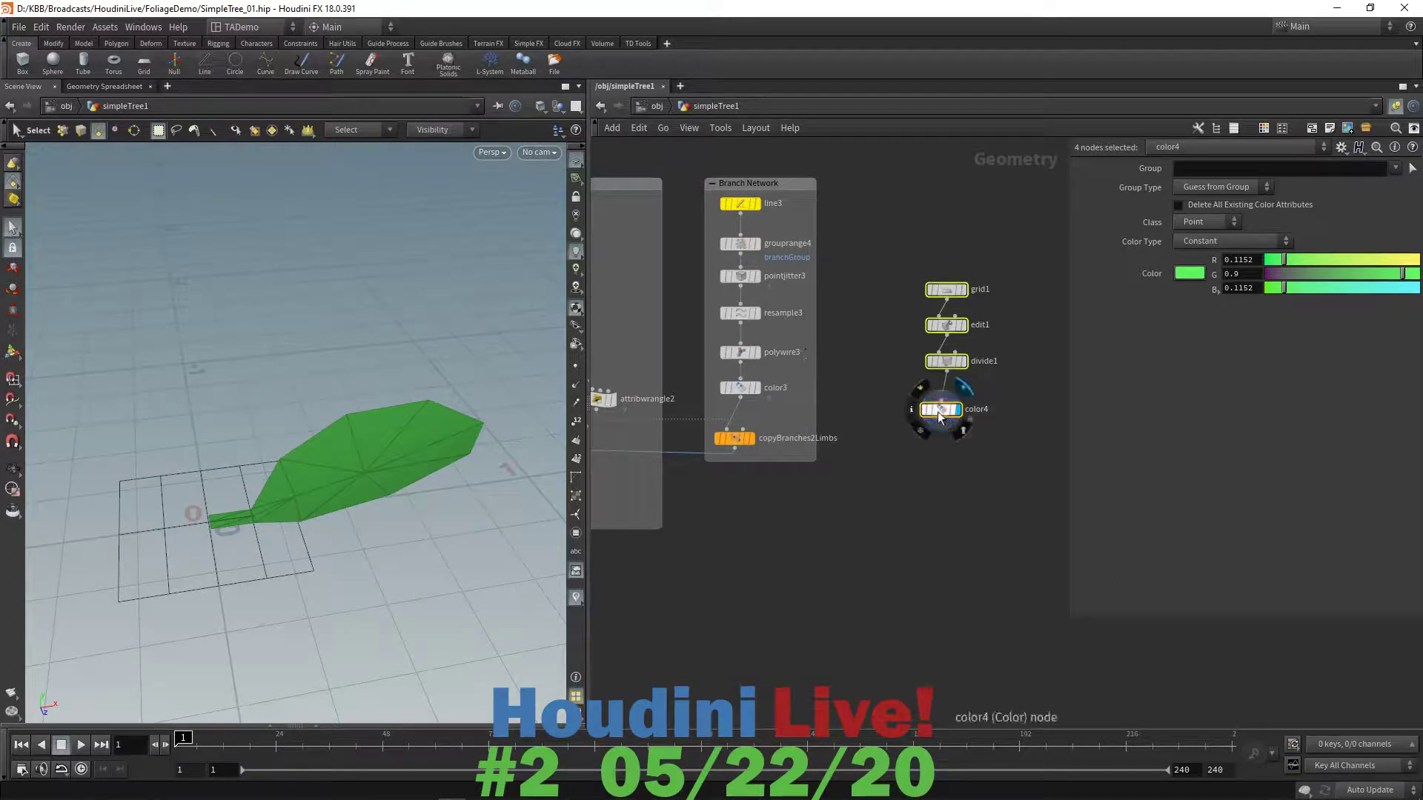
{"action": "left_click", "coordinate": [743, 314]}
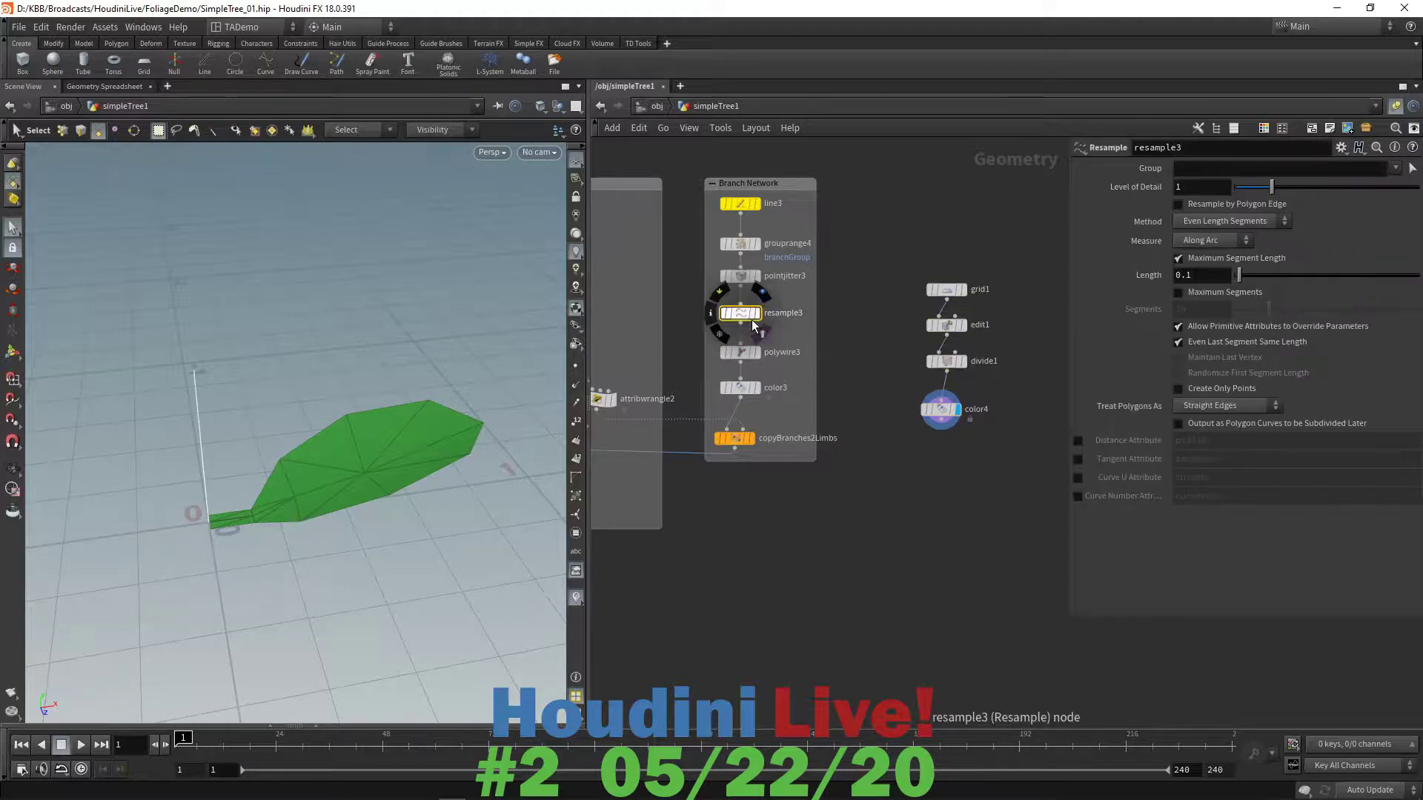
{"action": "left_click", "coordinate": [759, 313]}
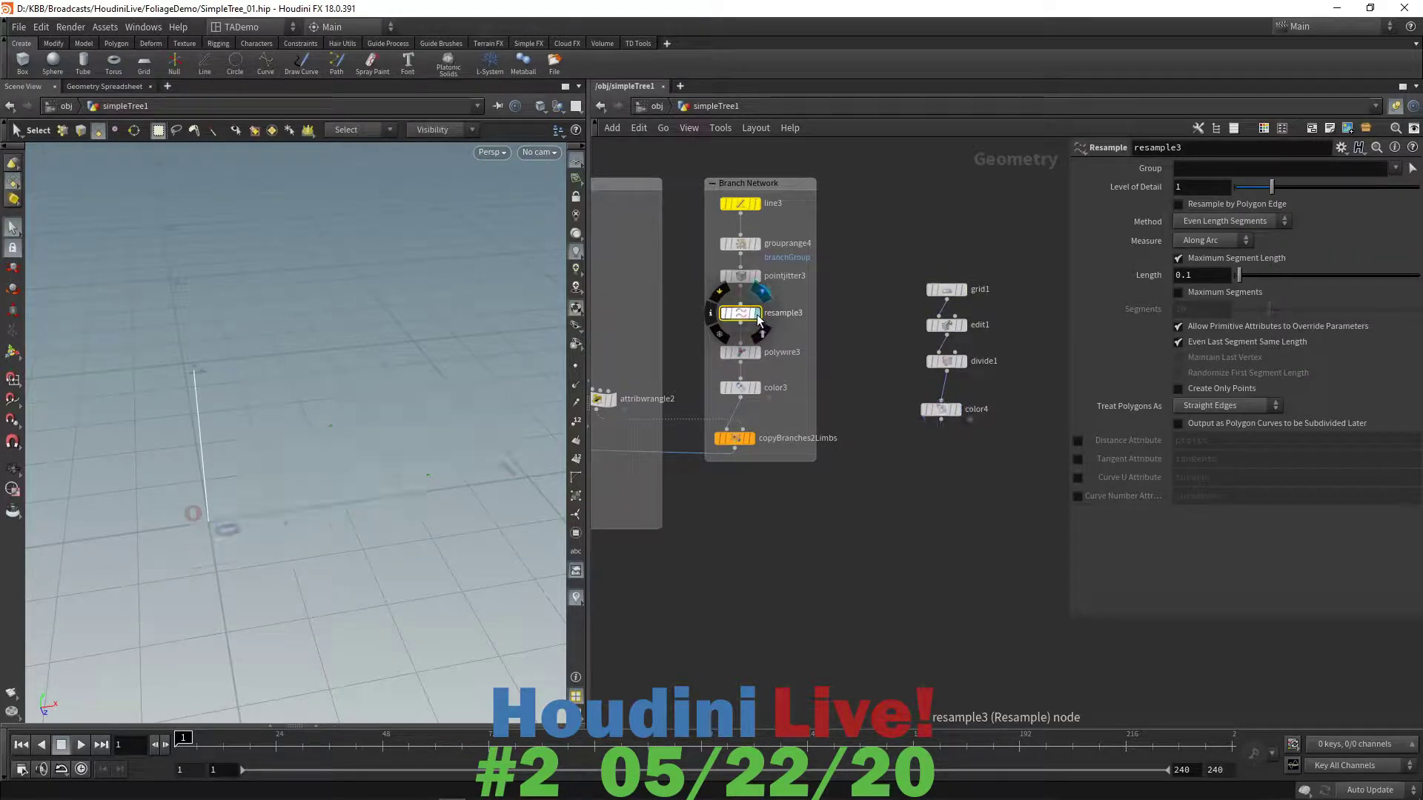
{"action": "left_click", "coordinate": [575, 366]}
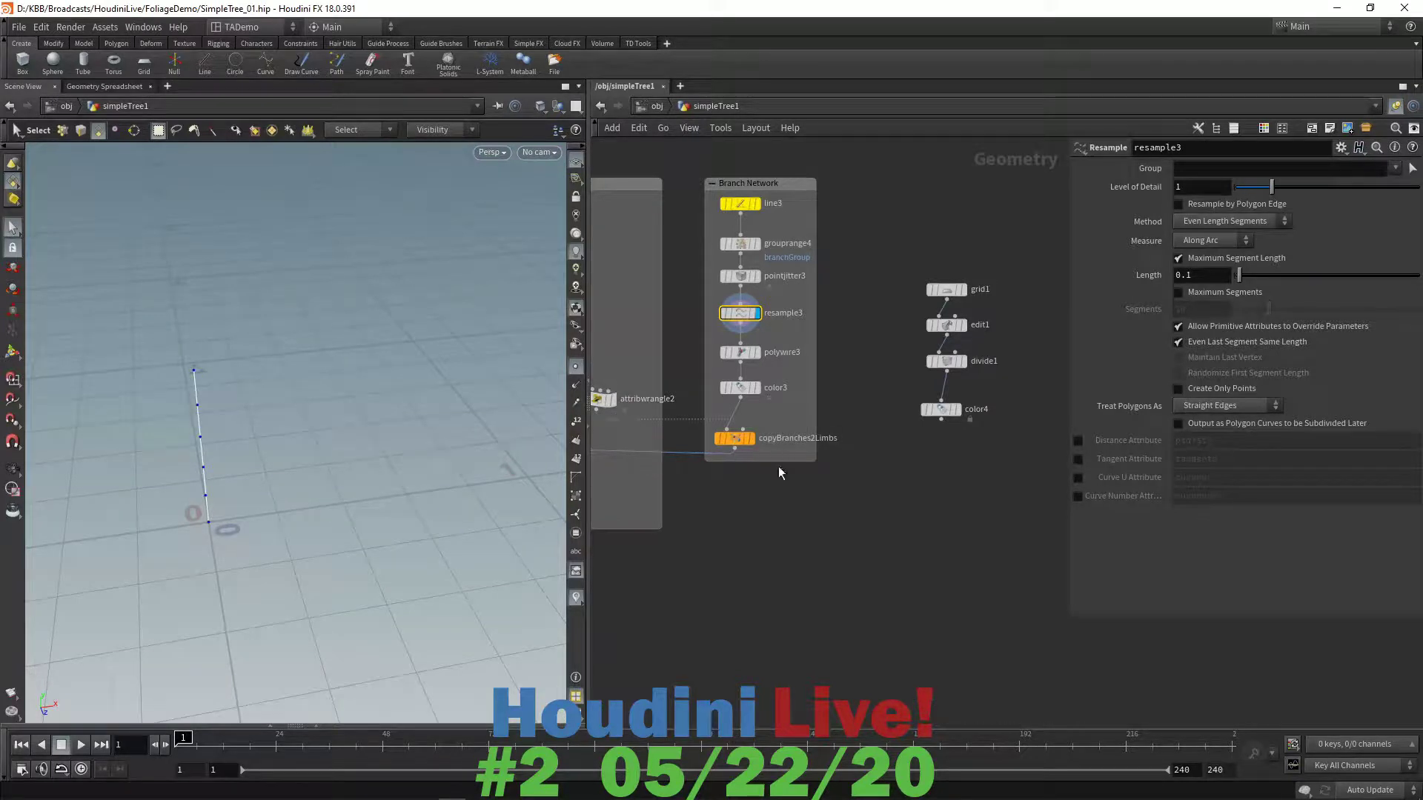
- Make room in the Branch Network, insert a displayed Group by Range after resample3, name its group branchLeaves, and set Start to 1
{"action": "left_click_drag", "start_coordinate": [765, 461], "coordinate": [762, 522]}
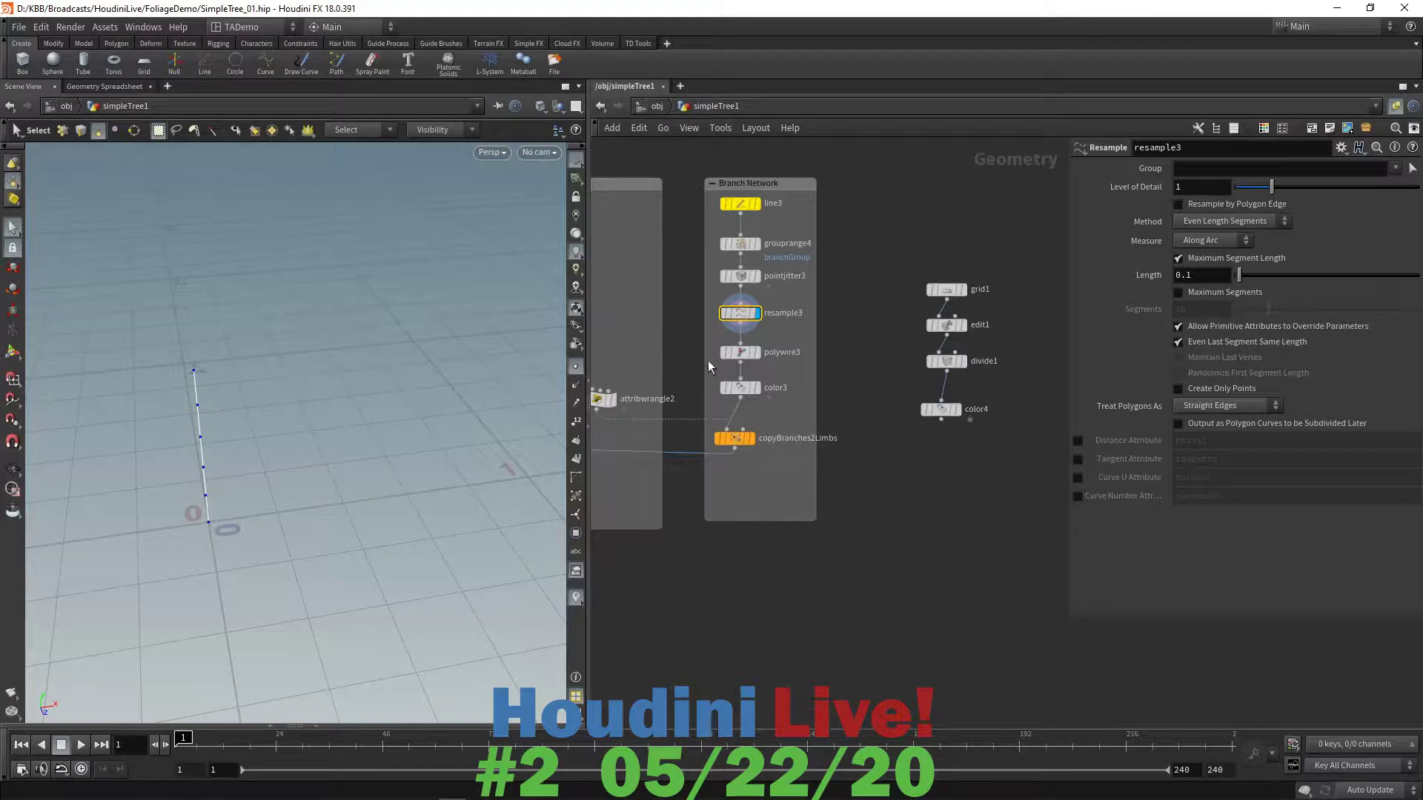
{"action": "left_click_drag", "start_coordinate": [728, 373], "coordinate": [742, 486]}
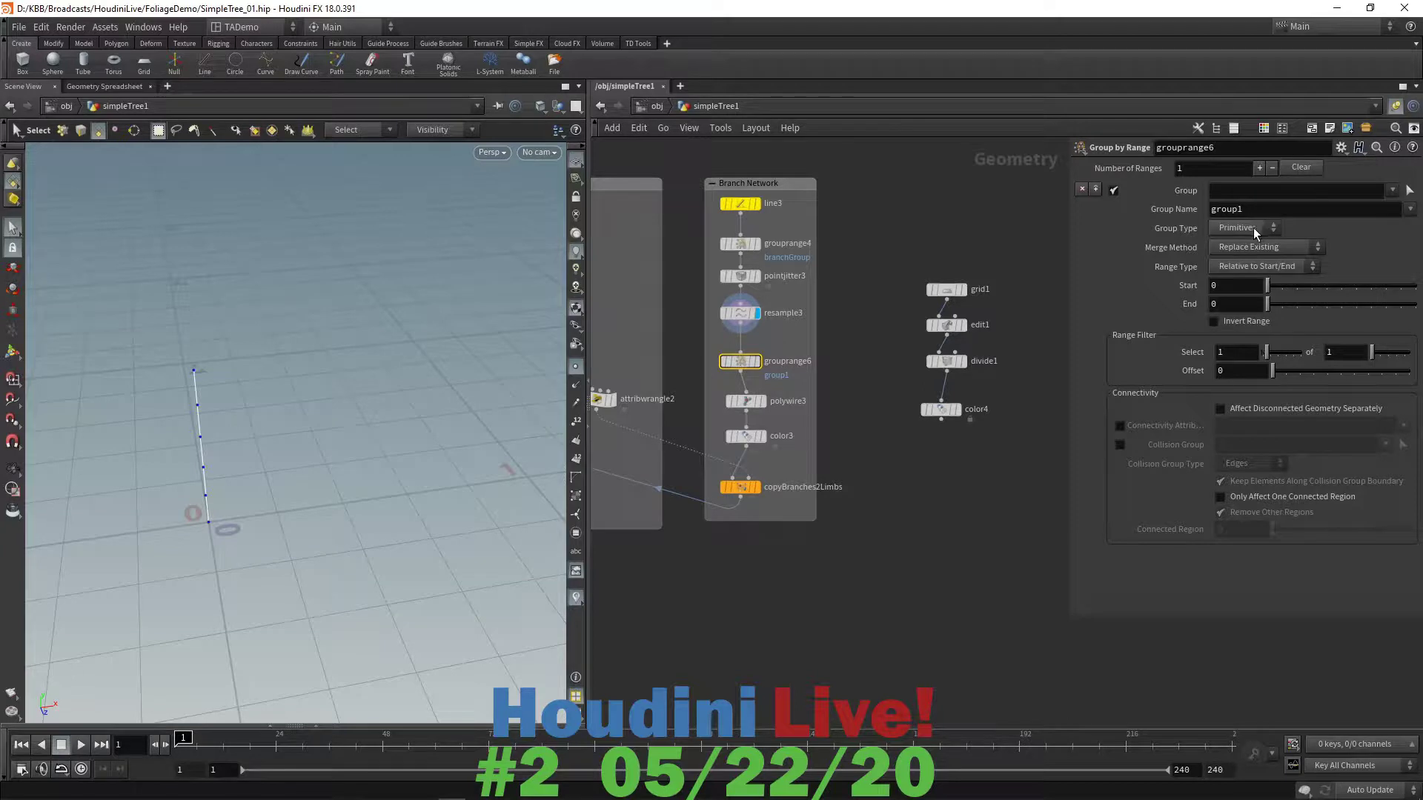
{"action": "left_click", "coordinate": [1249, 211]}
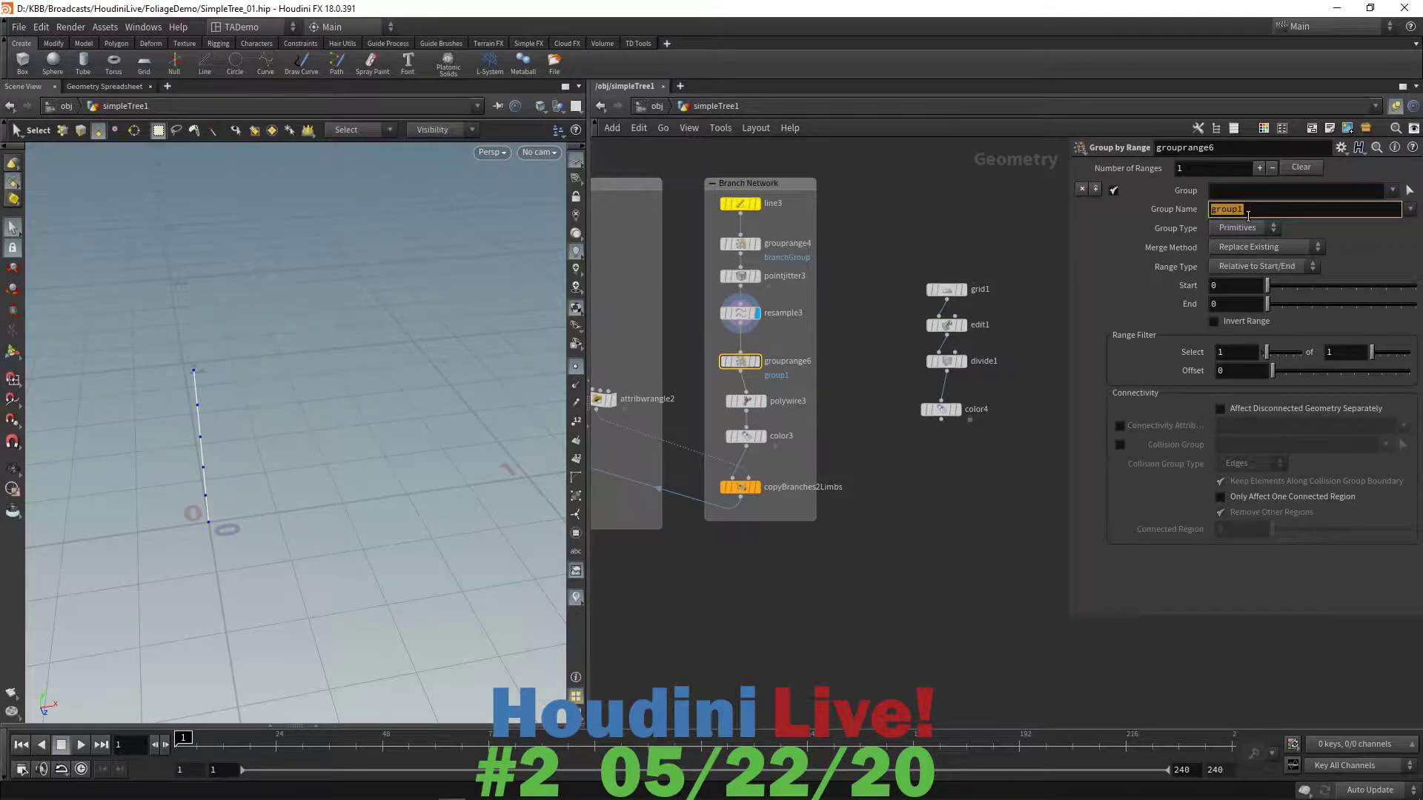
{"action": "type", "text": "branchLeaves"}
{"action": "key", "text": "Return"}
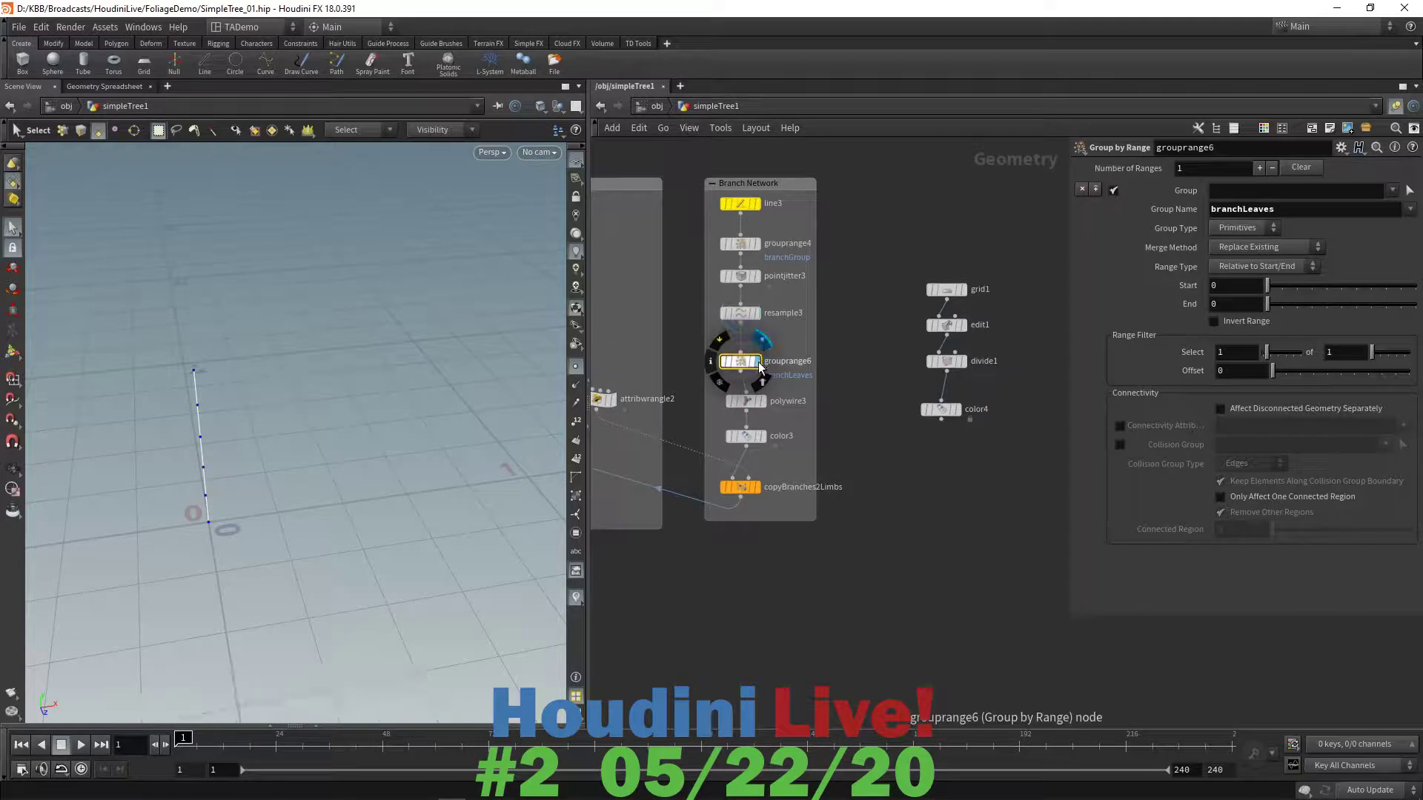
{"action": "left_click", "coordinate": [756, 360]}
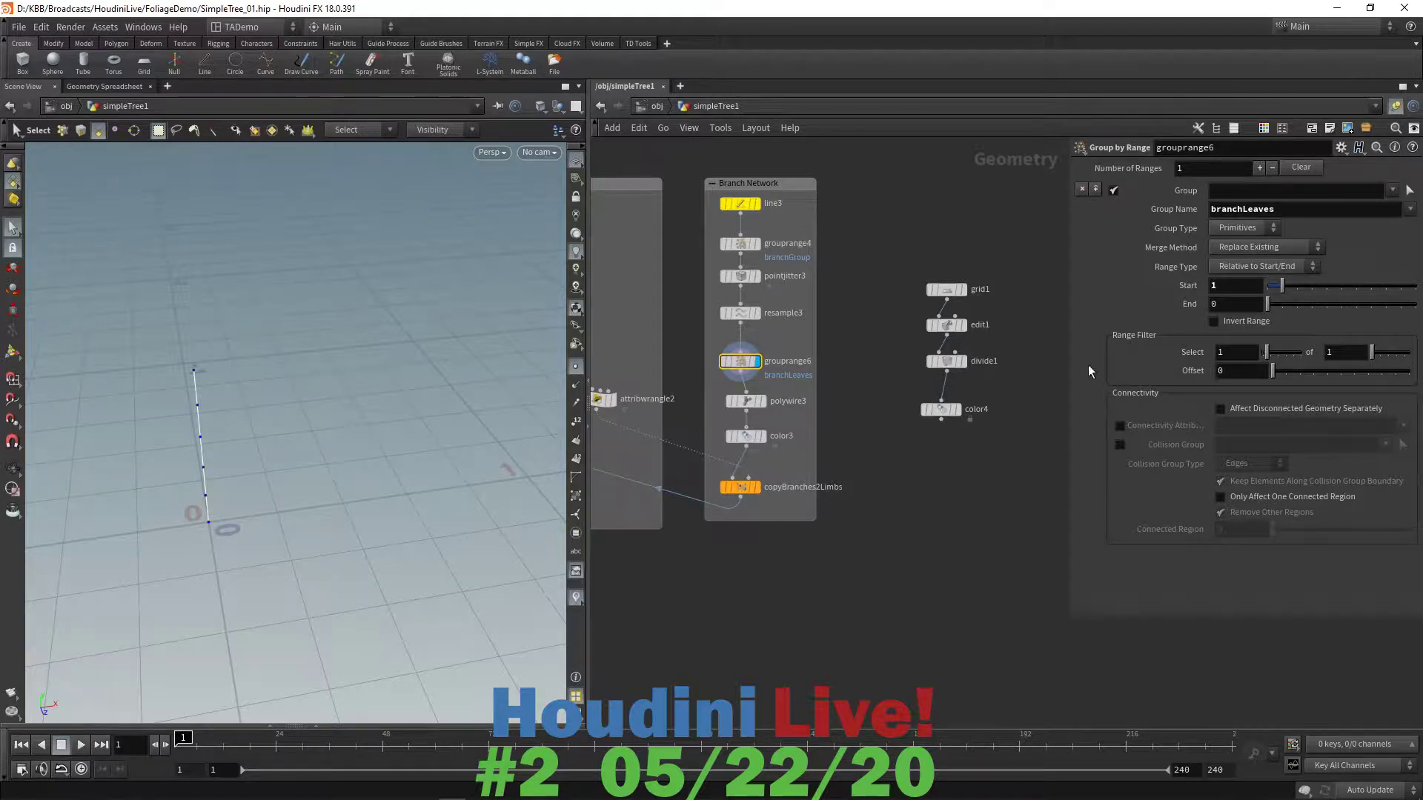
{"action": "left_click", "coordinate": [744, 355]}
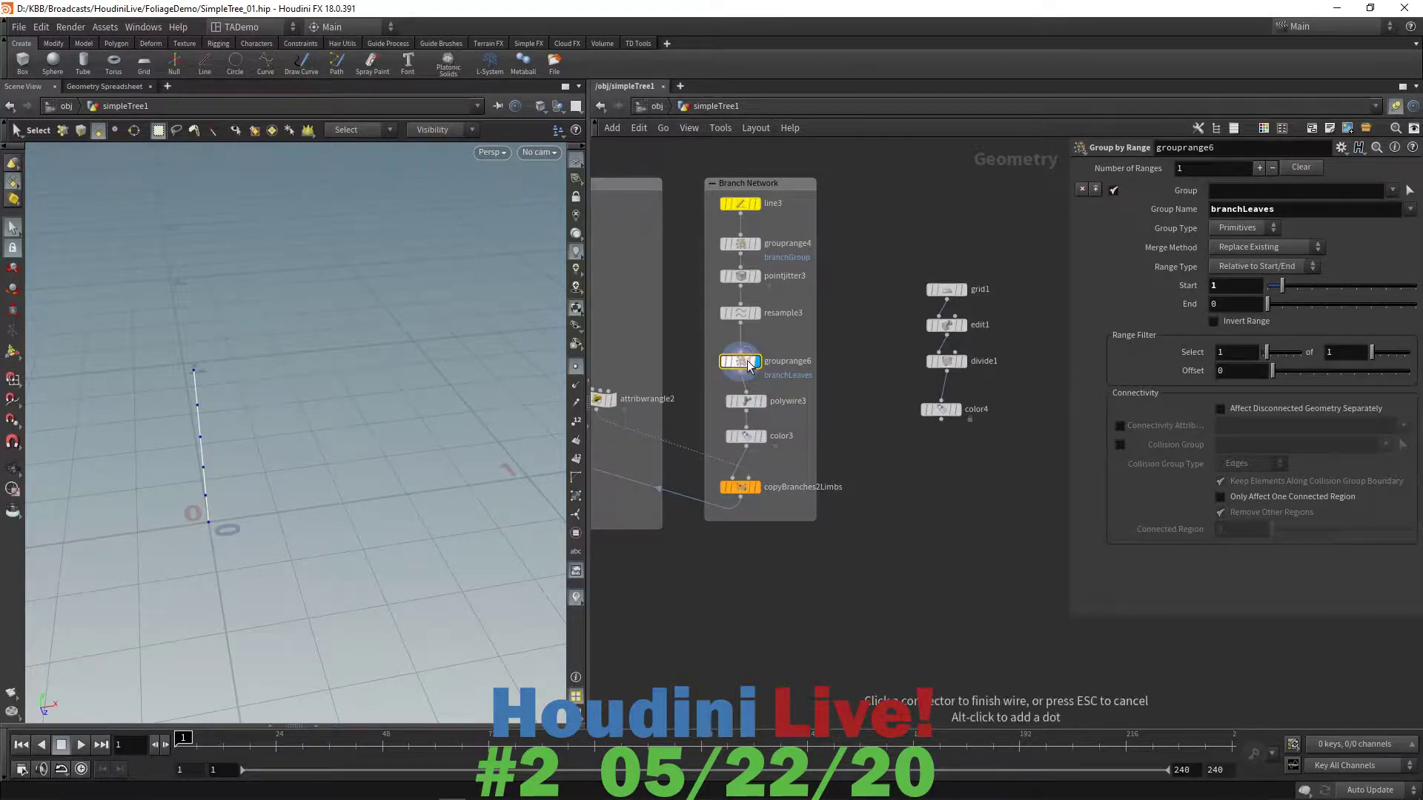
{"action": "left_click", "coordinate": [743, 357]}
{"action": "key", "text": "ctrl+z"}
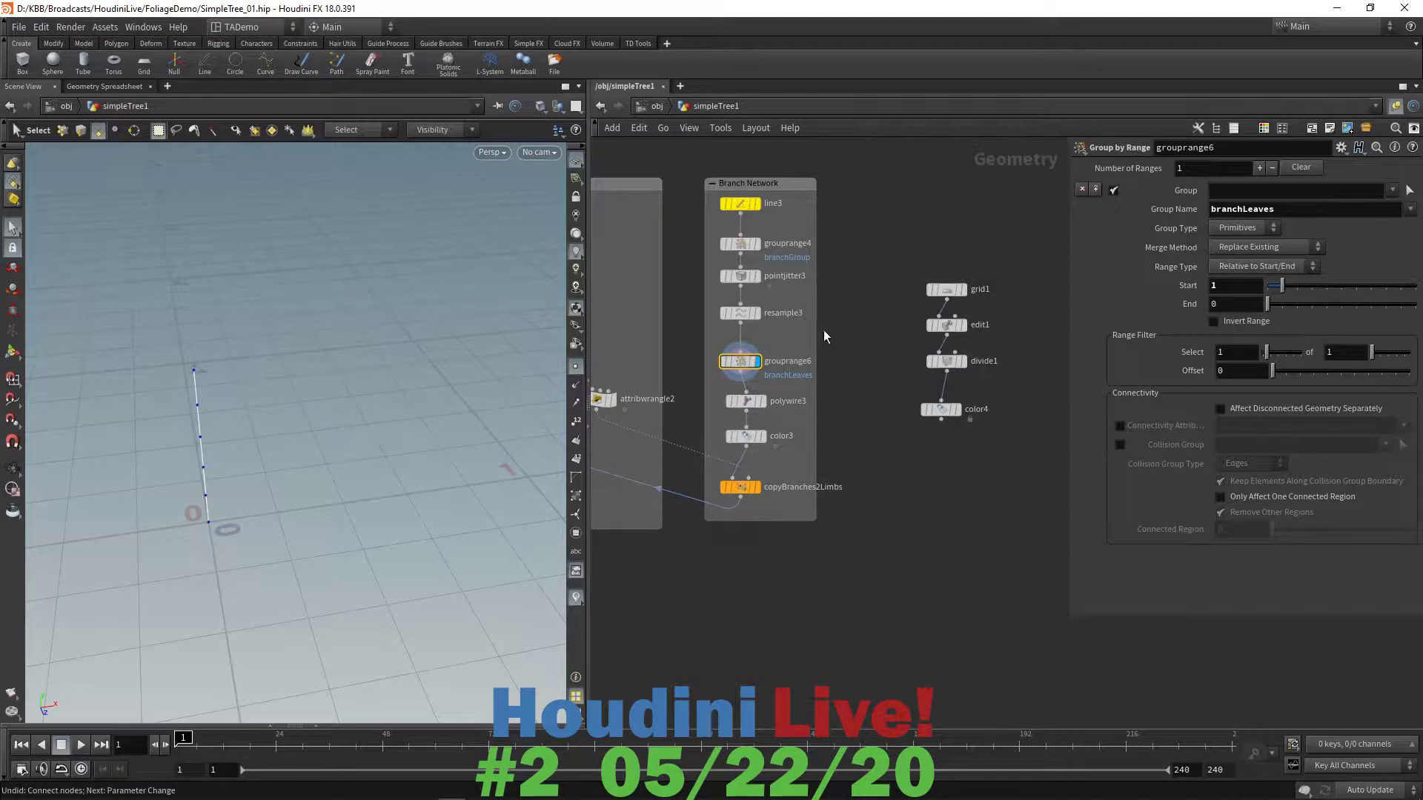
- Set grouprange6's Group Type to Points with Start at 1, and check the branchLeaves membership in the Geometry Spreadsheet
{"action": "left_click", "coordinate": [880, 334]}
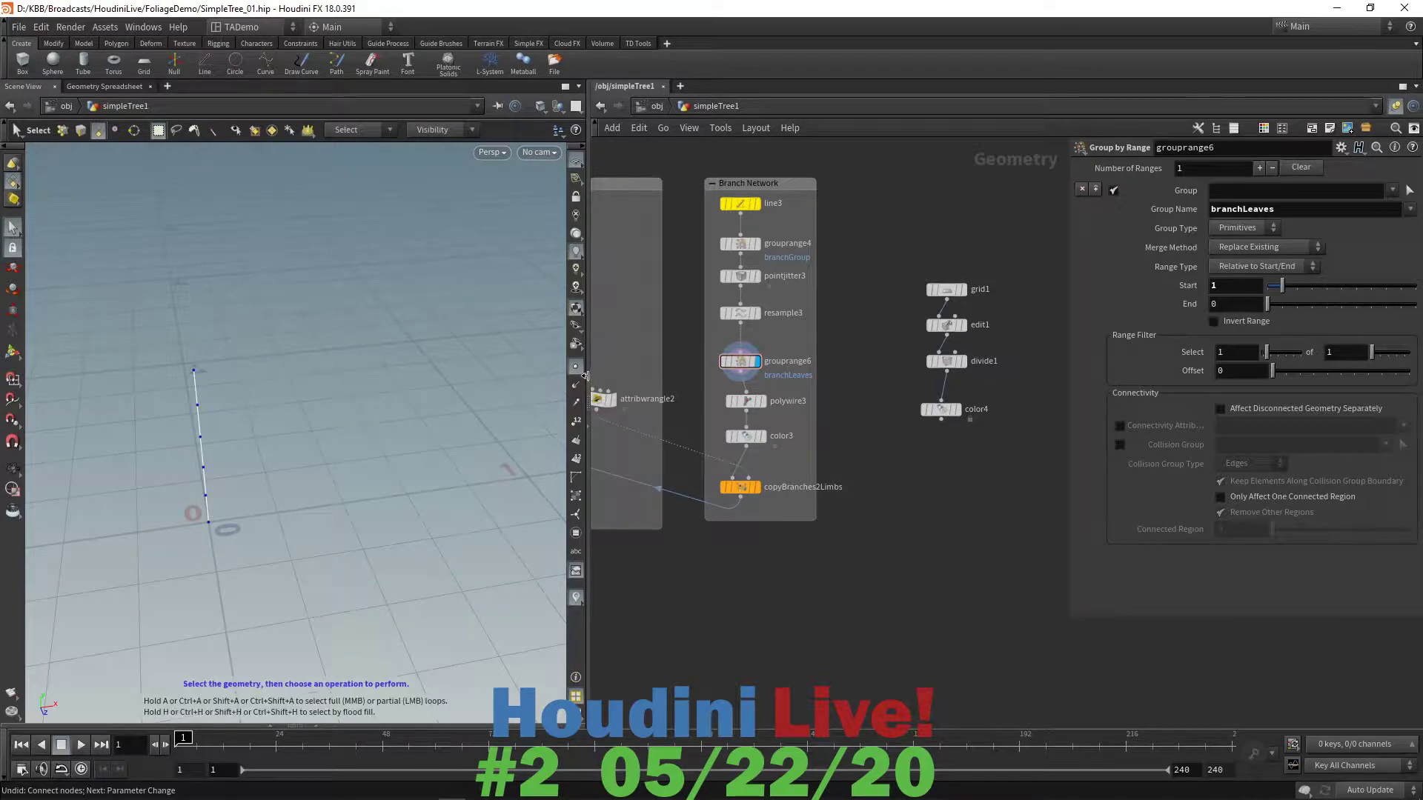
{"action": "left_click", "coordinate": [743, 362]}
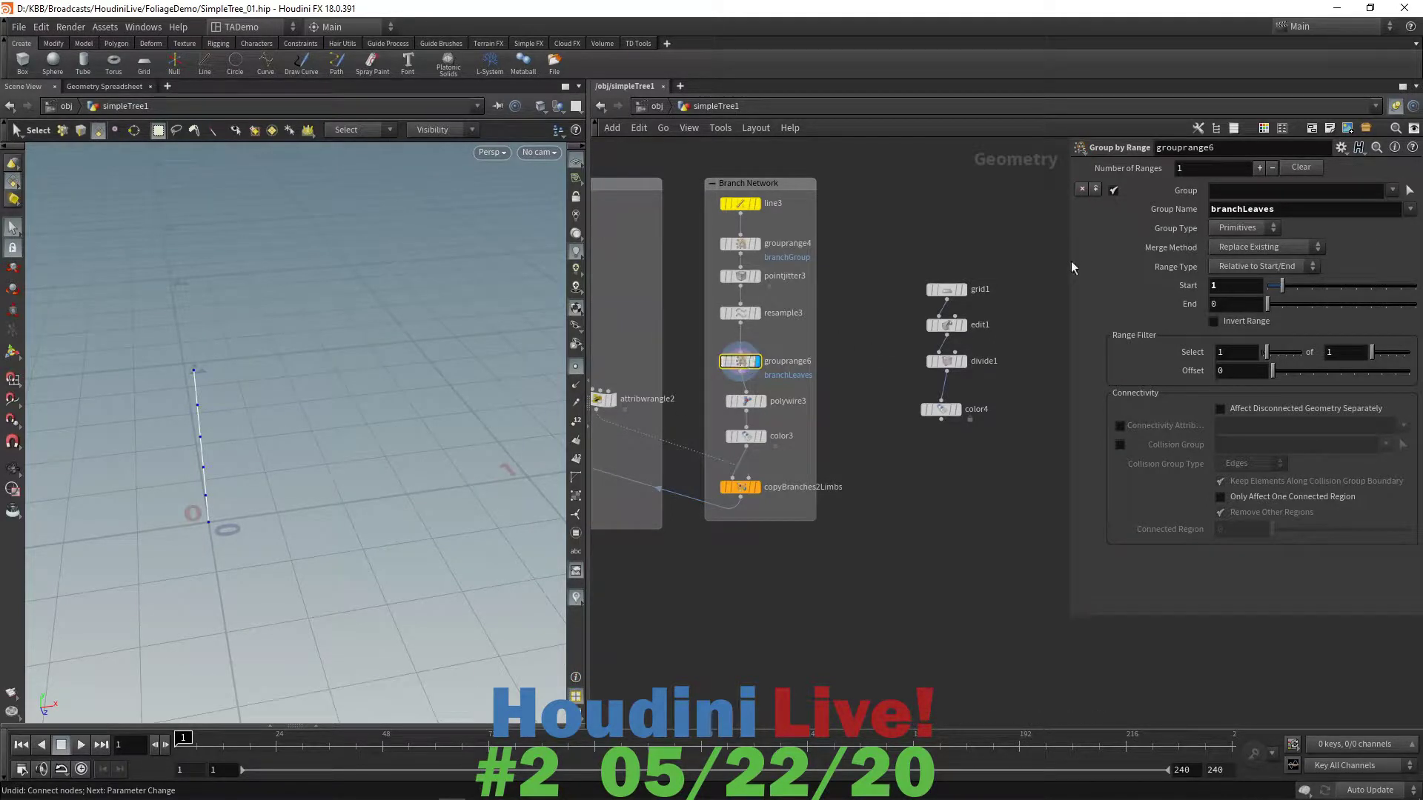
{"action": "left_click", "coordinate": [1271, 228]}
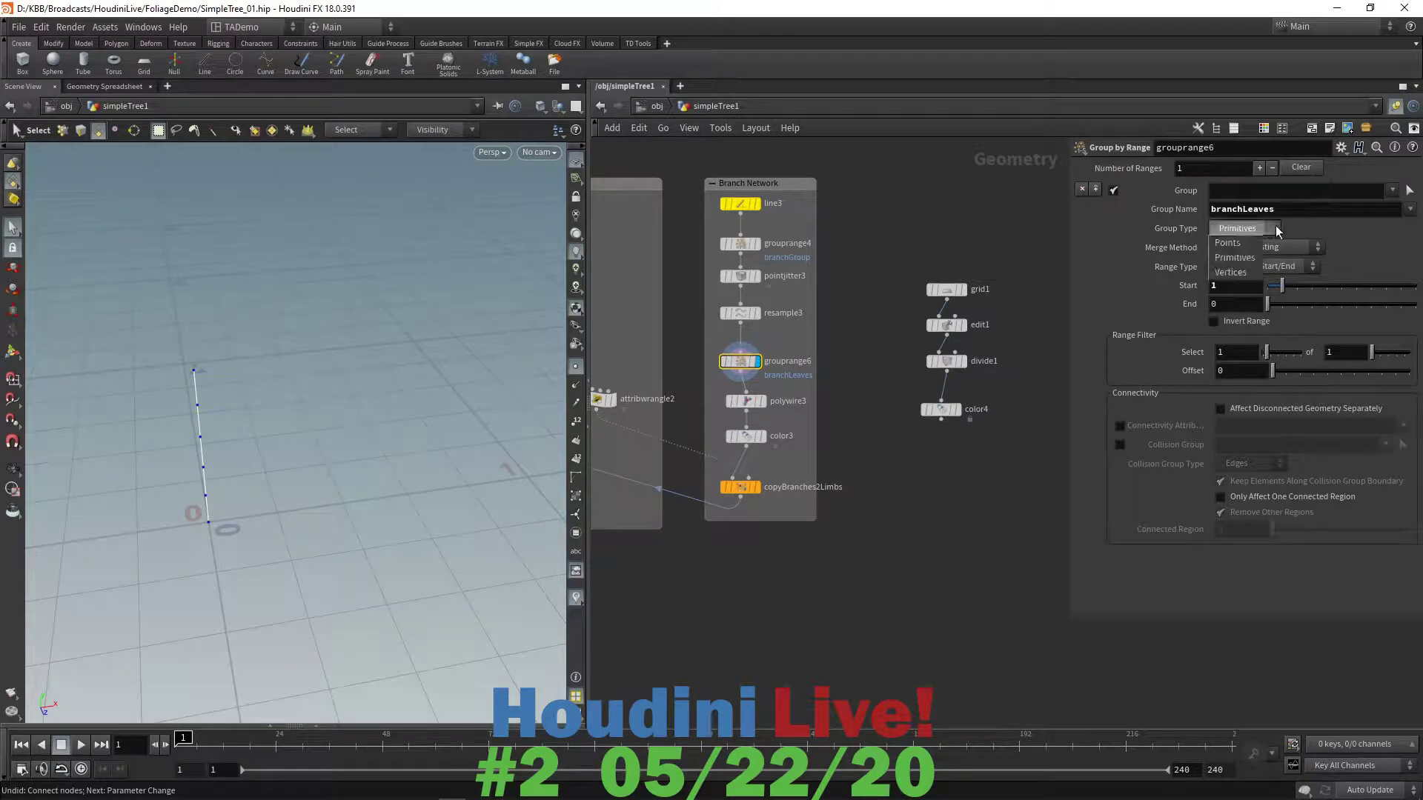
{"action": "left_click", "coordinate": [1243, 249]}
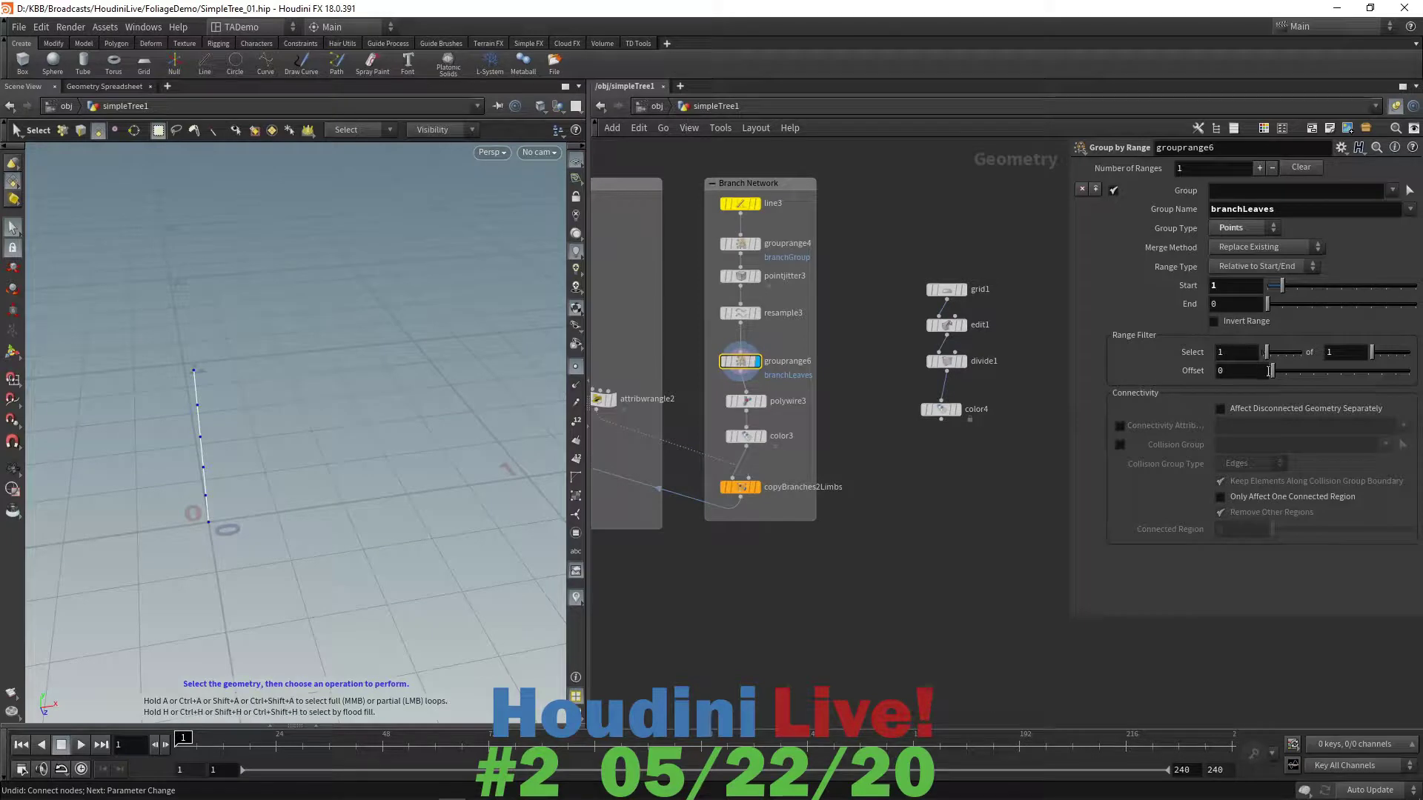
{"action": "mouse_move", "coordinate": [1285, 287]}
{"action": "left_mouse_down"}
{"action": "mouse_move", "coordinate": [1302, 286]}
{"action": "mouse_move", "coordinate": [1289, 287]}
{"action": "left_mouse_up"}
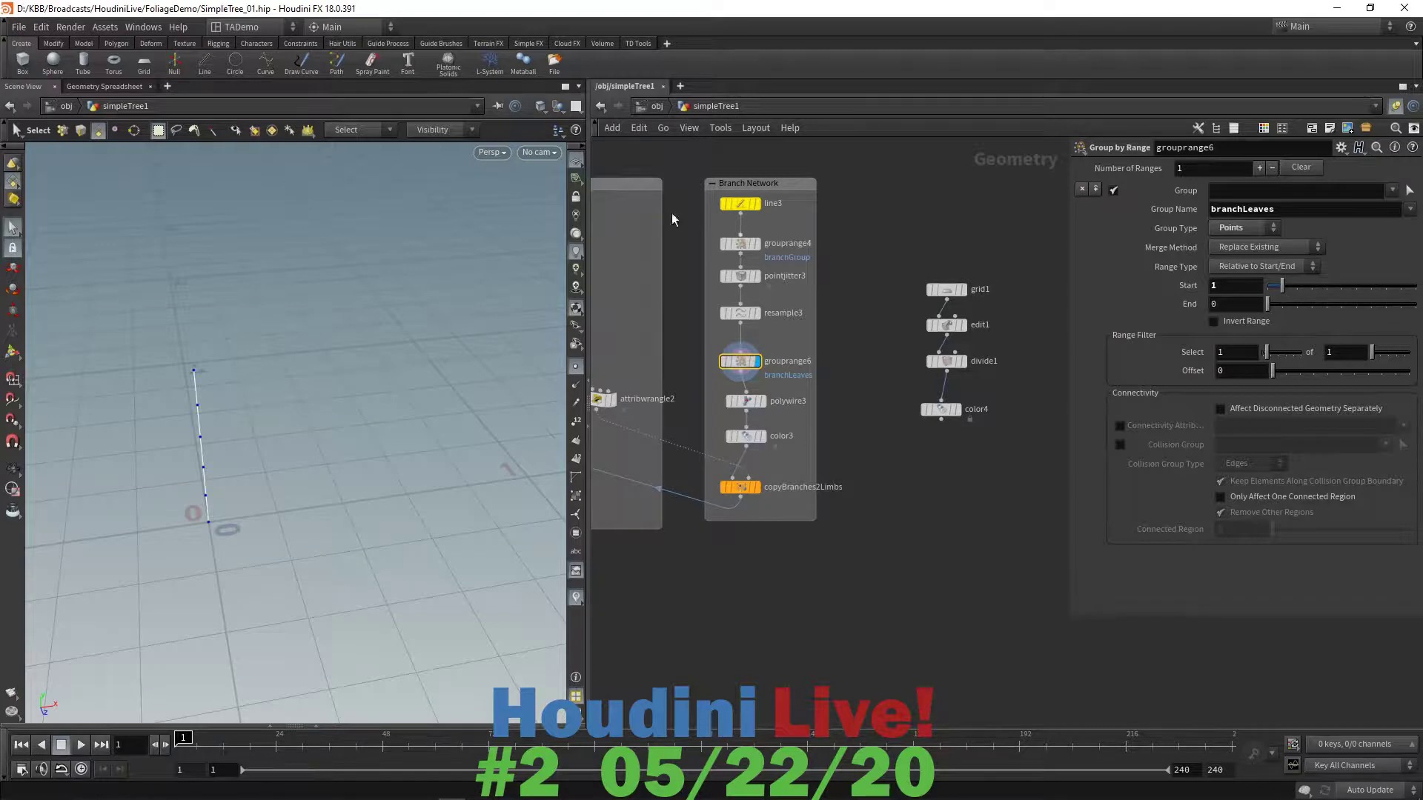
{"action": "mouse_move", "coordinate": [738, 363]}
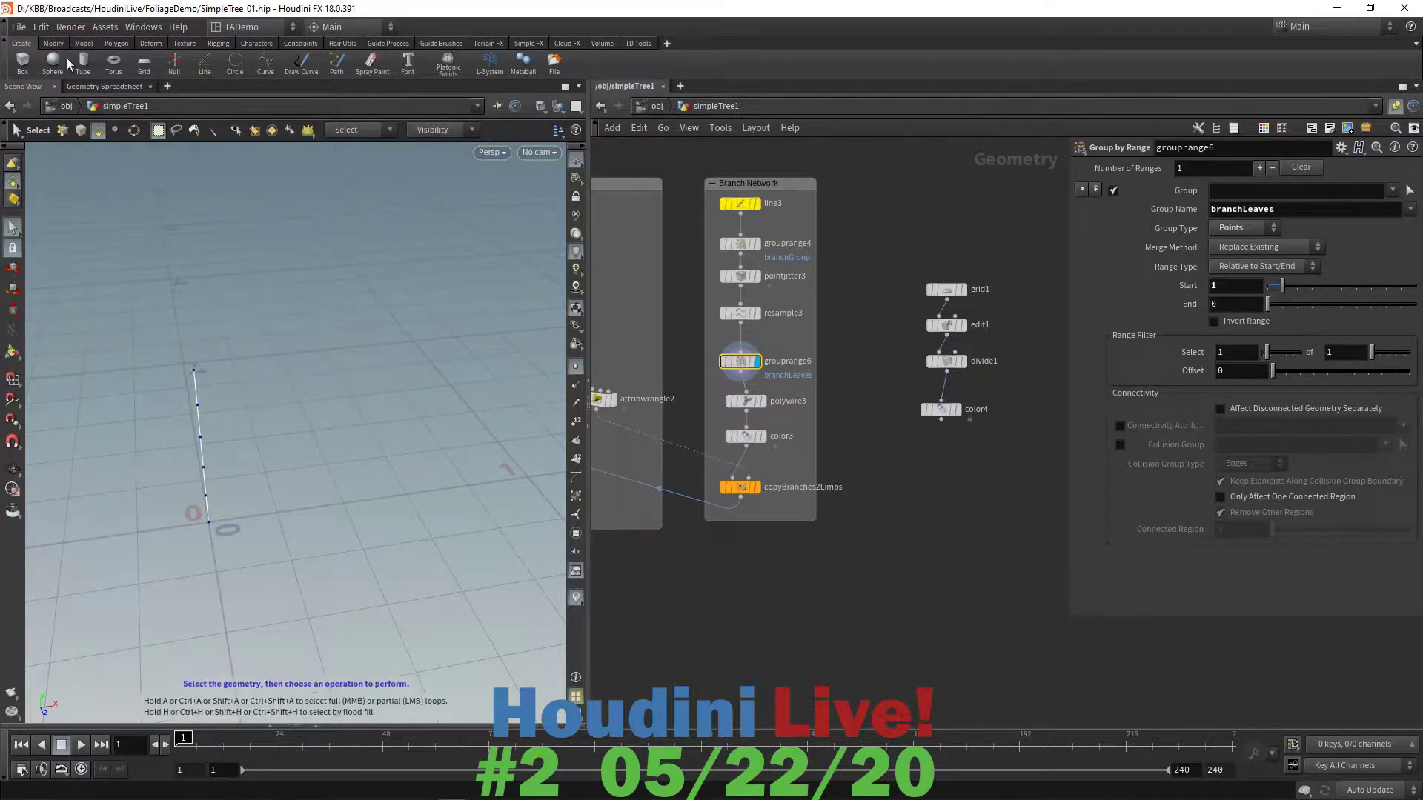
{"action": "left_click", "coordinate": [104, 87]}
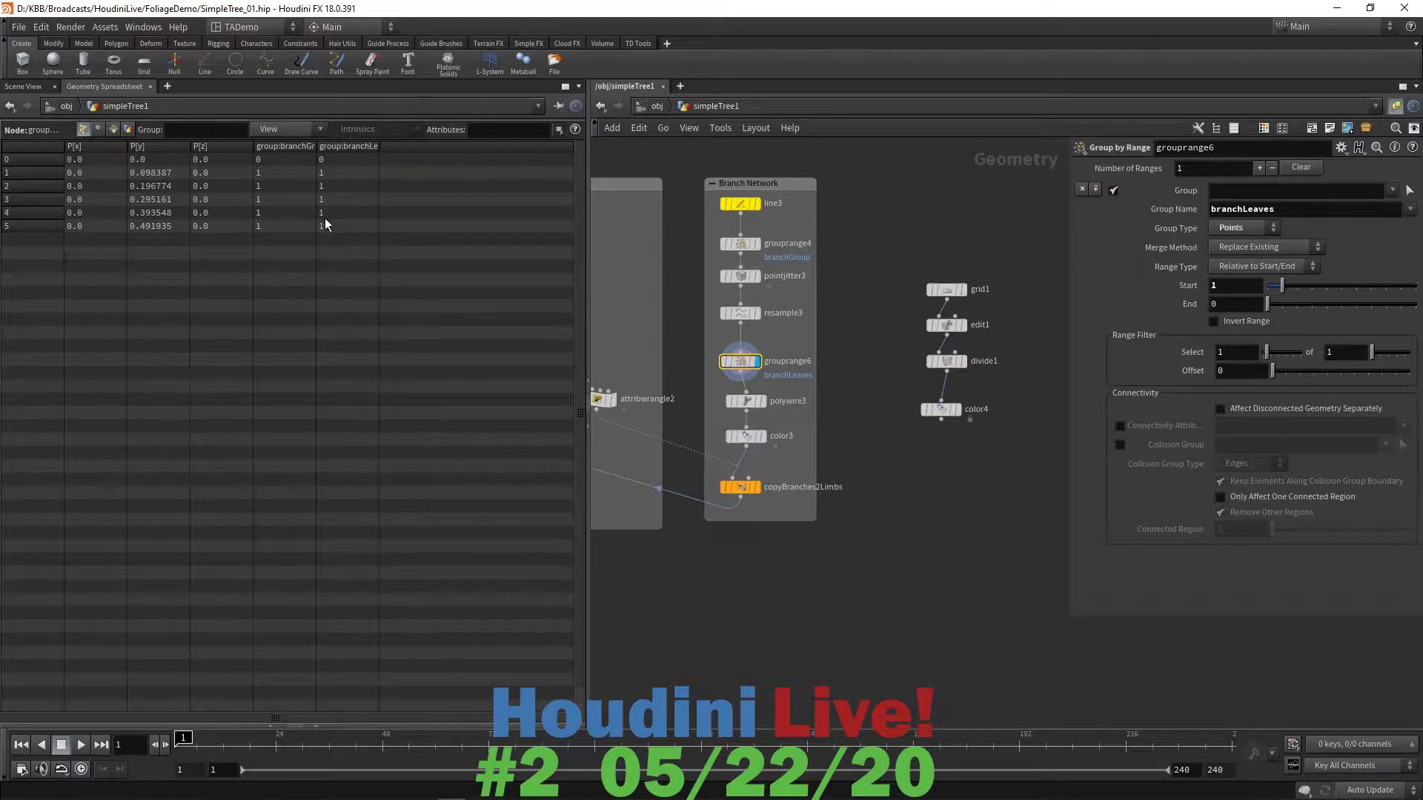
{"action": "left_click", "coordinate": [24, 87]}
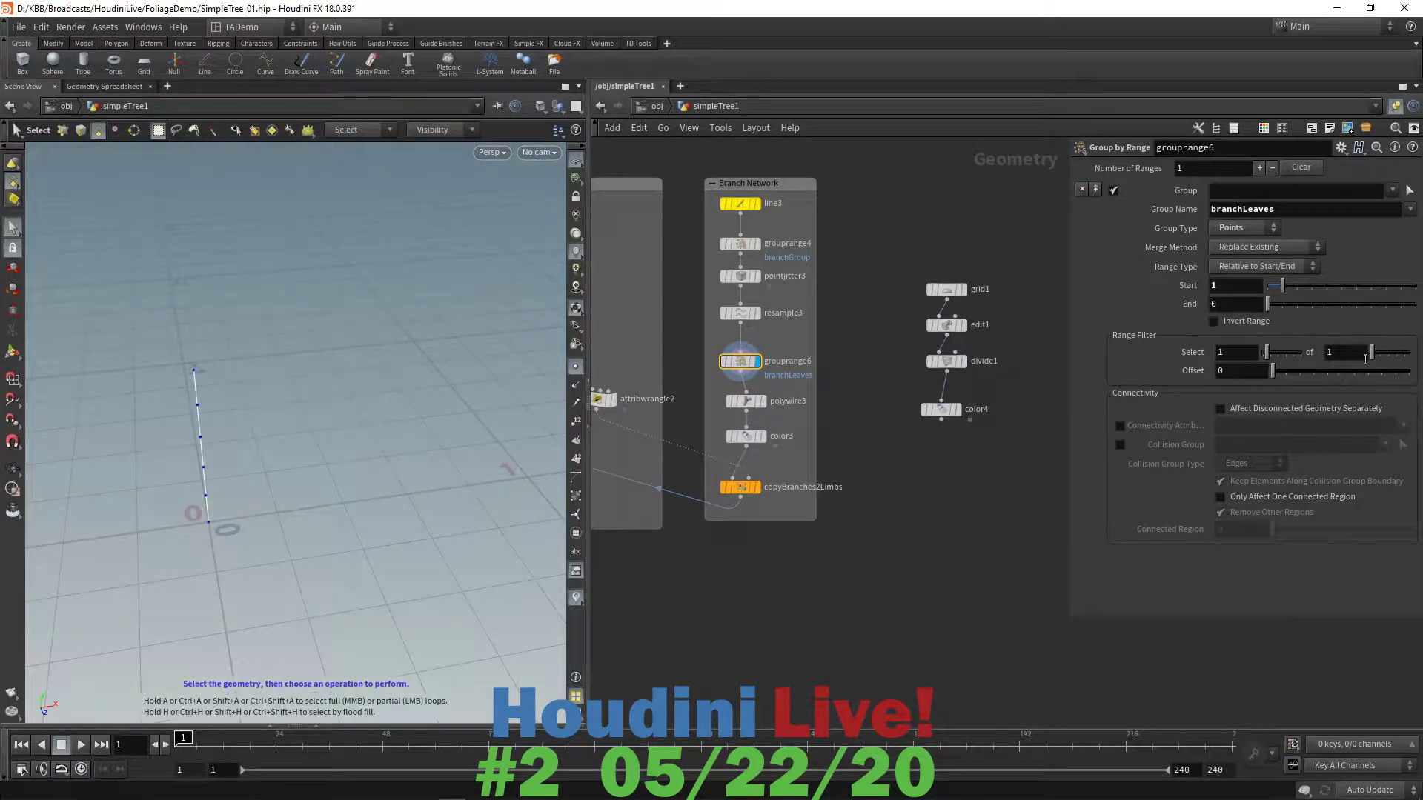
- Set grouprange6's Range Filter to select 1 of 2 and check the branchLeaves membership in the Geometry Spreadsheet
{"action": "left_click_drag", "start_coordinate": [1372, 351], "coordinate": [1376, 352]}
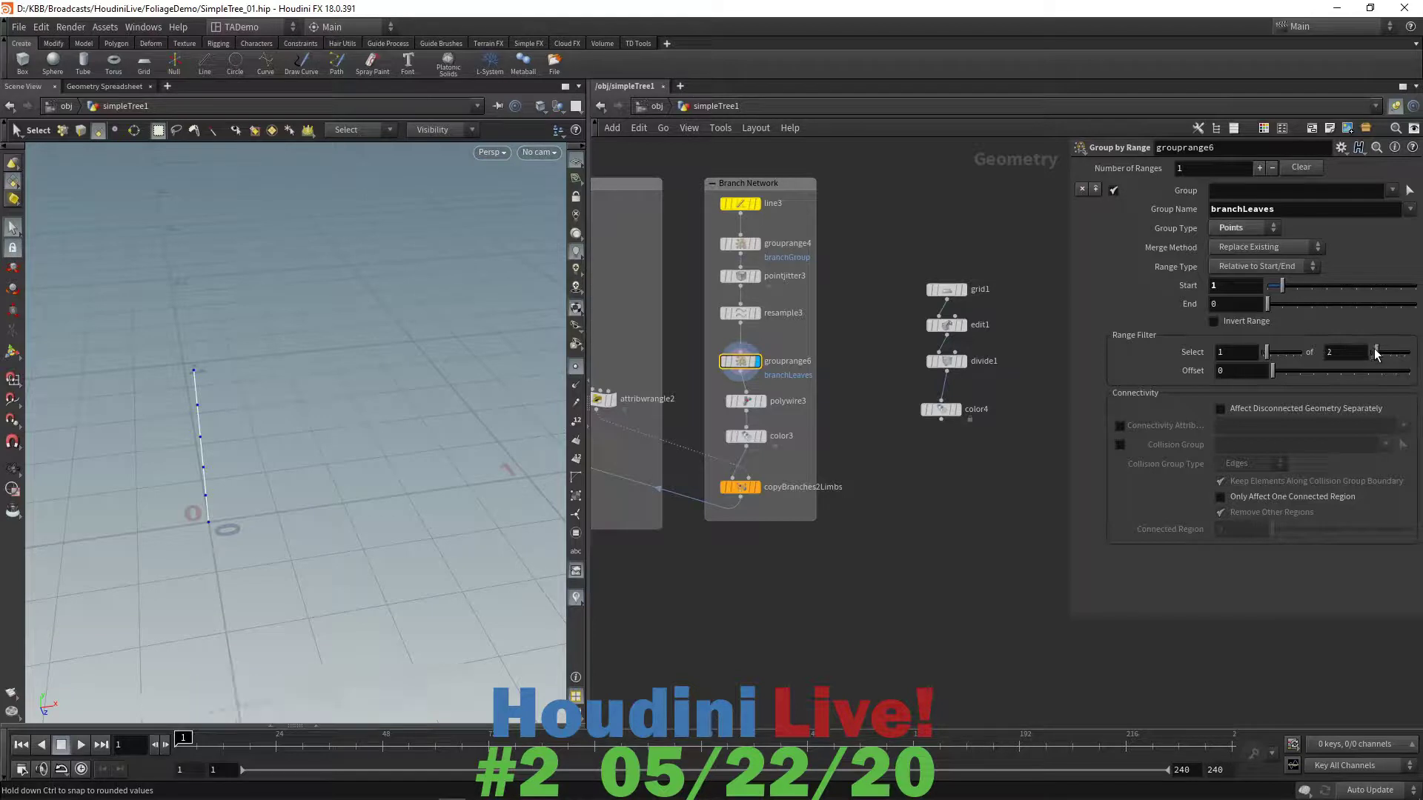
{"action": "left_click", "coordinate": [127, 86]}
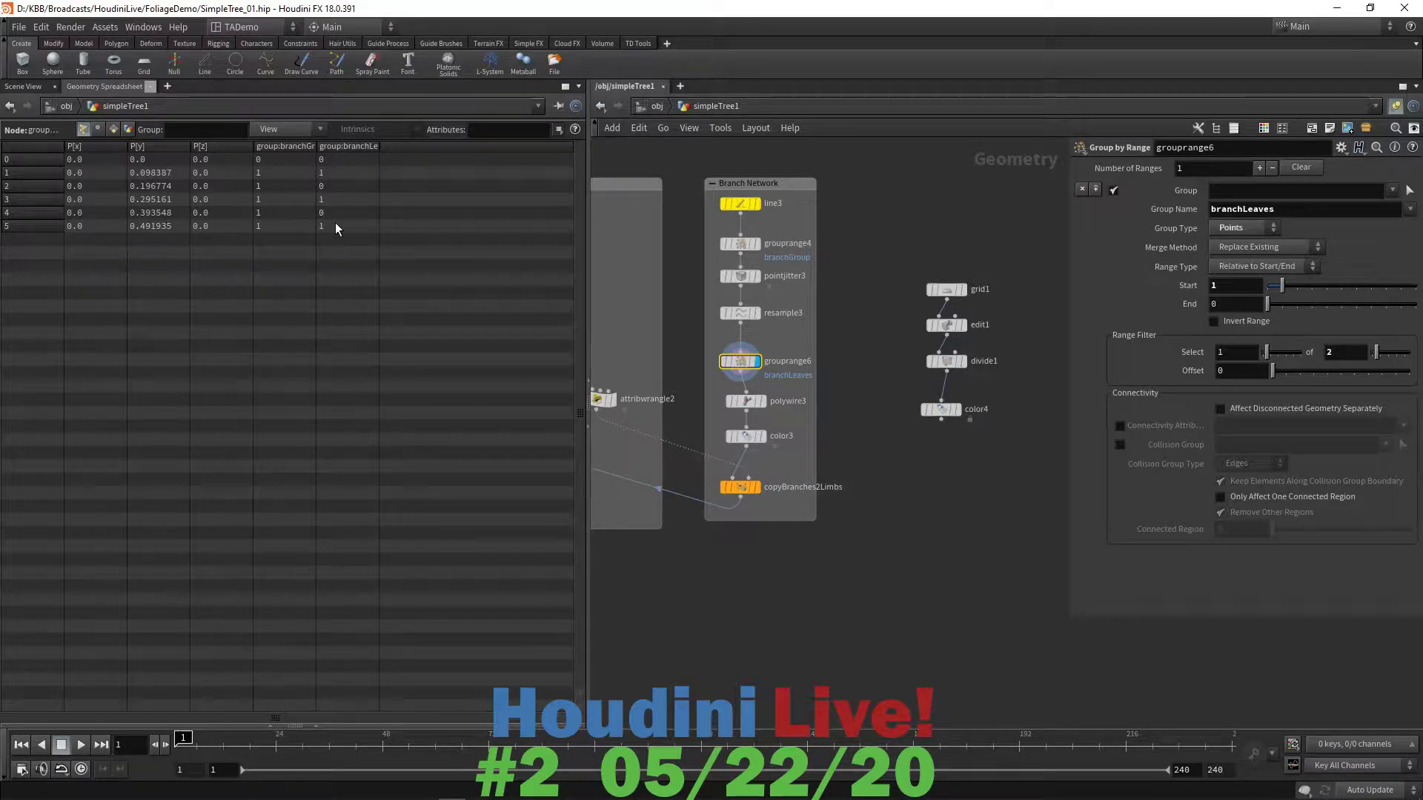
{"action": "left_click", "coordinate": [44, 86]}
- Set resample3's maximum segment length to 0.075, undoing the mistyped entry first
{"action": "left_click", "coordinate": [741, 313]}
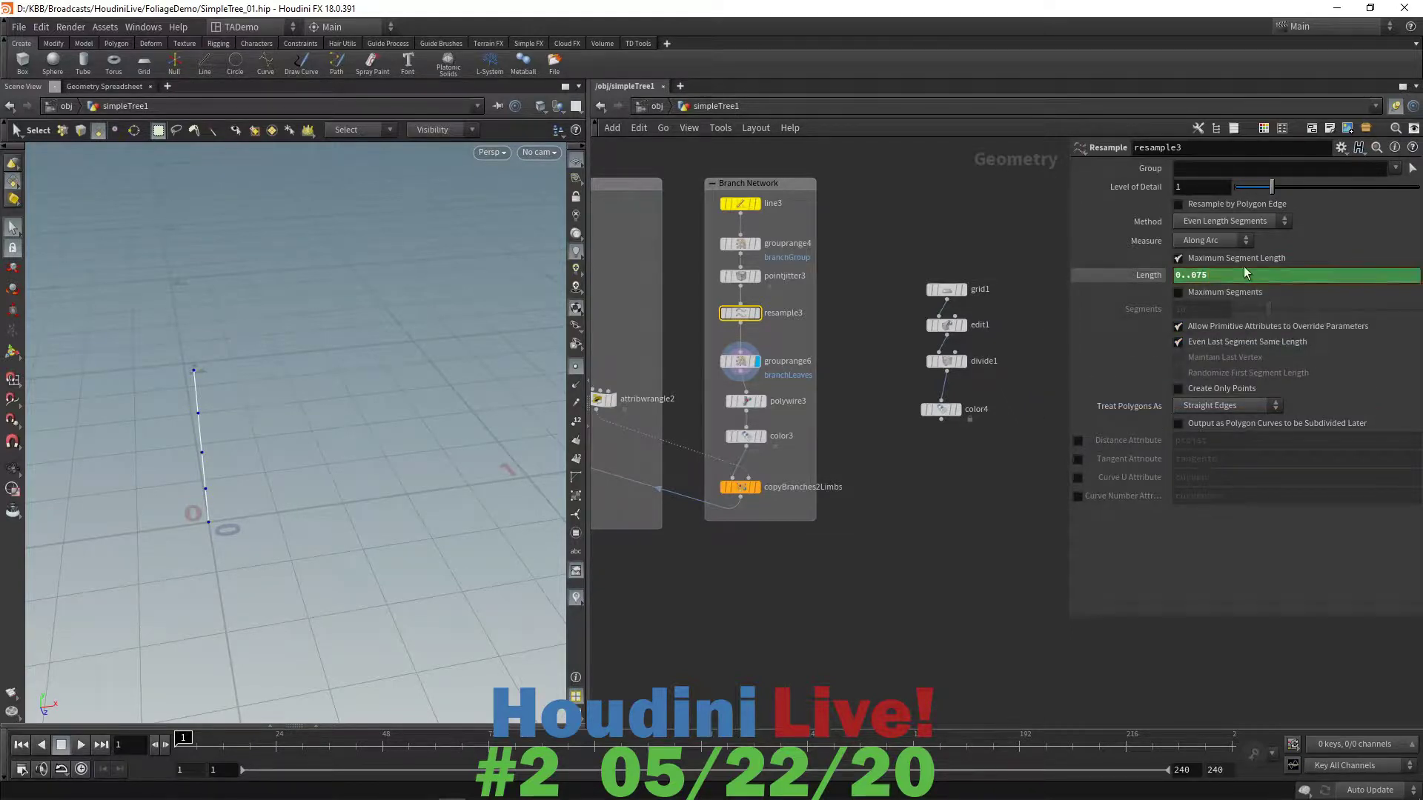
{"action": "key", "text": "ctrl+z"}
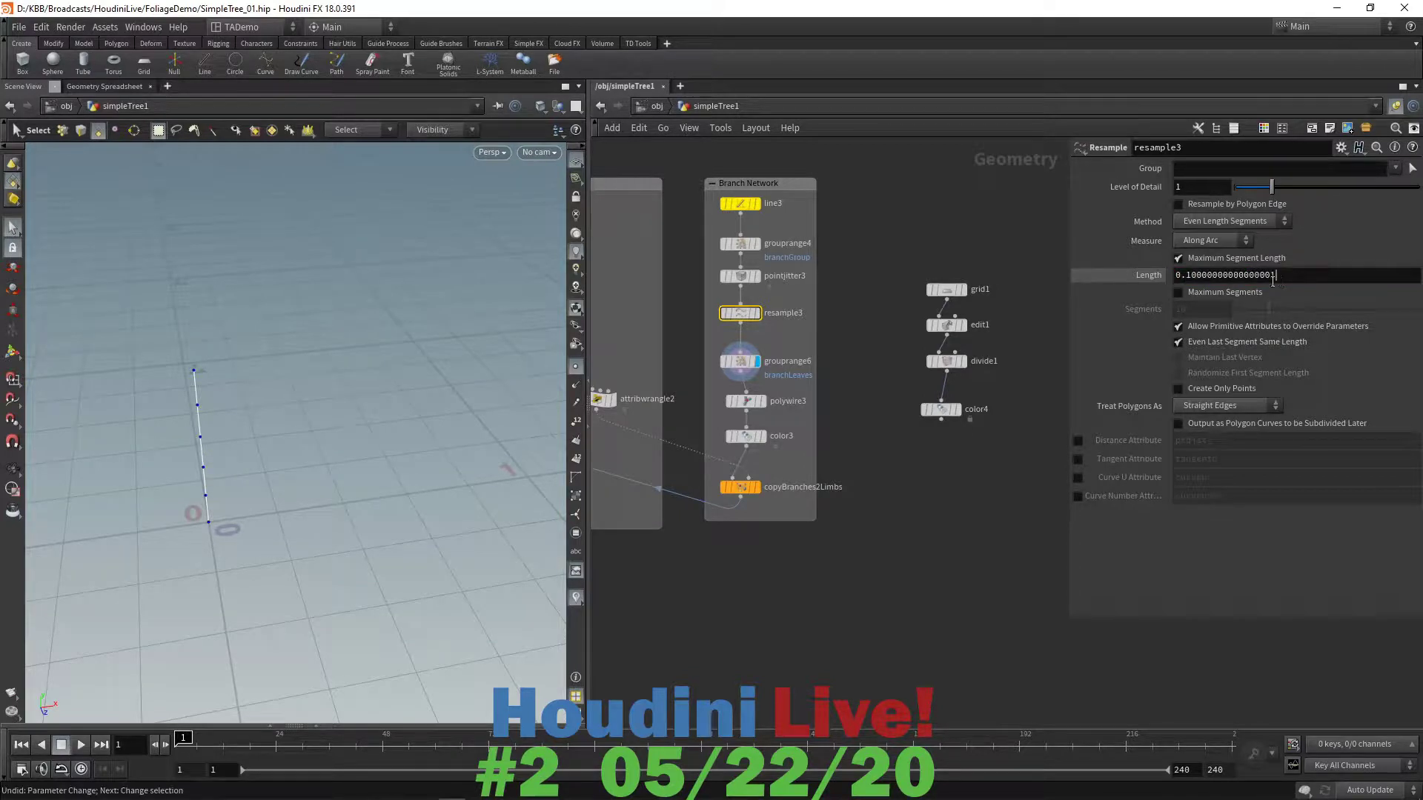
{"action": "left_click_drag", "start_coordinate": [1275, 275], "coordinate": [1184, 291]}
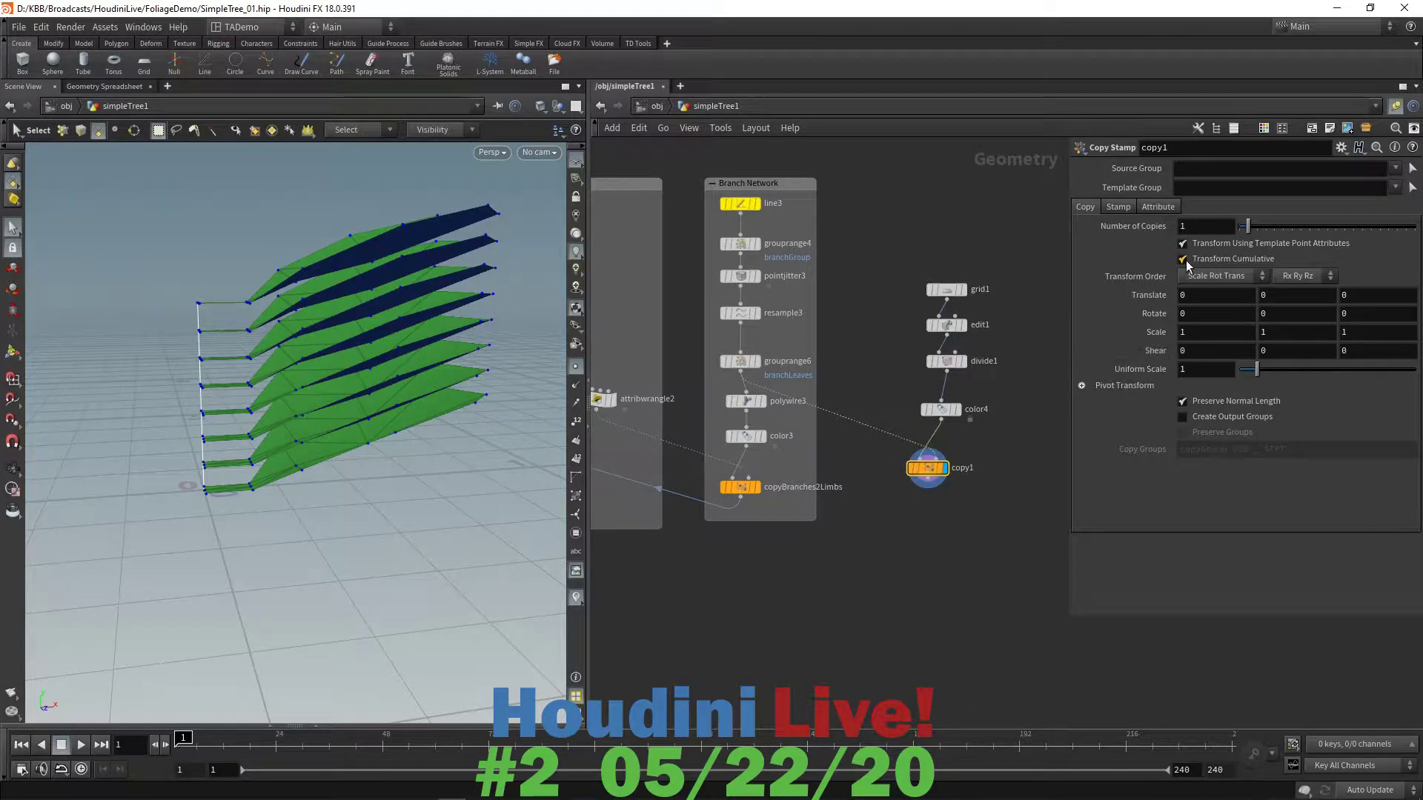
- Copy the leaf onto grouprange6's points with a Copy Stamp node, disabling Transform Cumulative and using branchLeaves as the Template Group
{"action": "left_click", "coordinate": [1184, 259]}
{"action": "left_click", "coordinate": [1396, 187]}
{"action": "left_click", "coordinate": [1371, 218]}
{"action": "mouse_move", "coordinate": [332, 477]}
{"action": "left_mouse_down", "text": "alt"}
{"action": "mouse_move", "coordinate": [353, 518]}
{"action": "mouse_move", "coordinate": [324, 461]}
{"action": "mouse_move", "coordinate": [325, 479]}
{"action": "left_mouse_up", "text": "alt"}
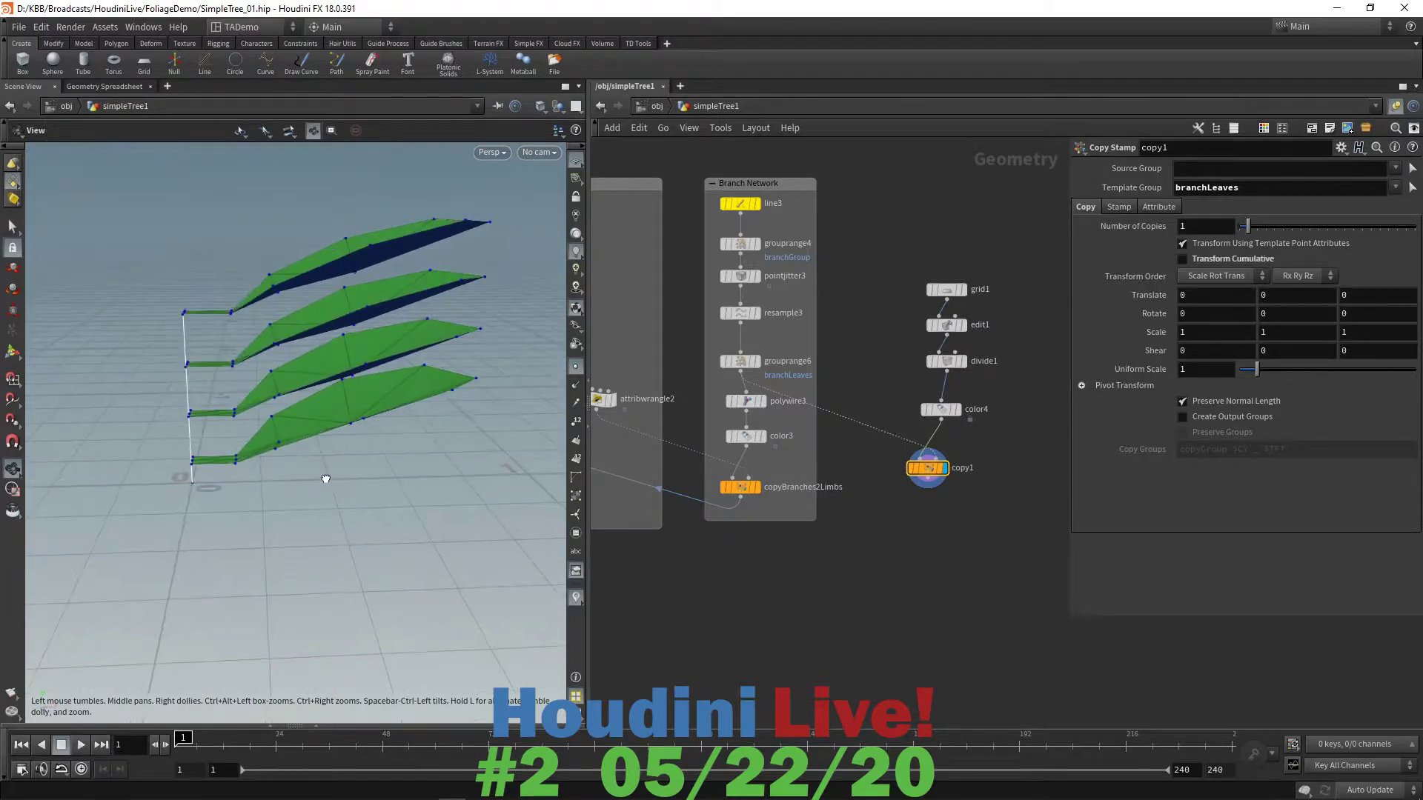
{"action": "key", "text": "s"}
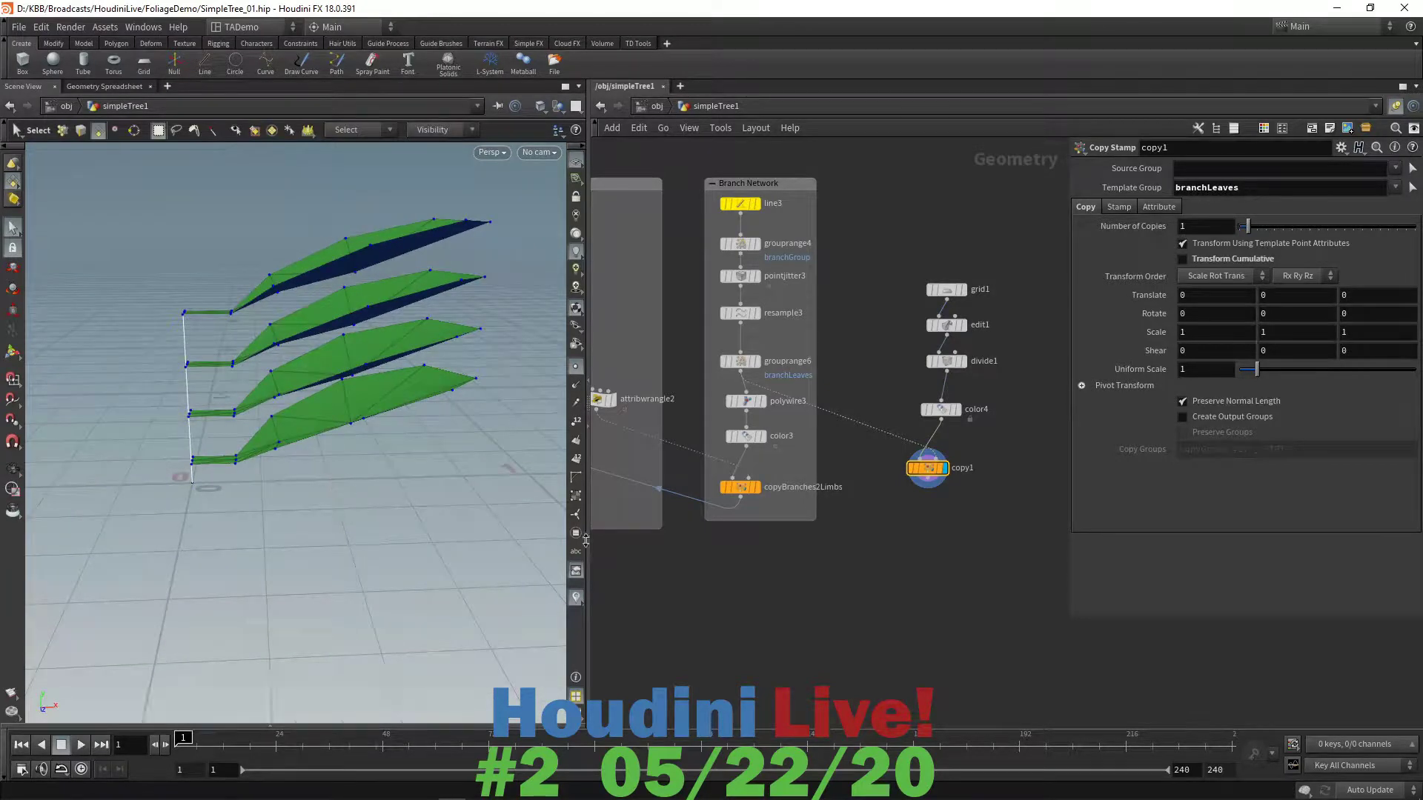
- Set the Copy Stamp node's Uniform Scale to 0.4
{"action": "left_click", "coordinate": [1204, 367]}
{"action": "key", "text": "BackSpace"}
{"action": "type", "text": ".4"}
{"action": "key", "text": "Return"}
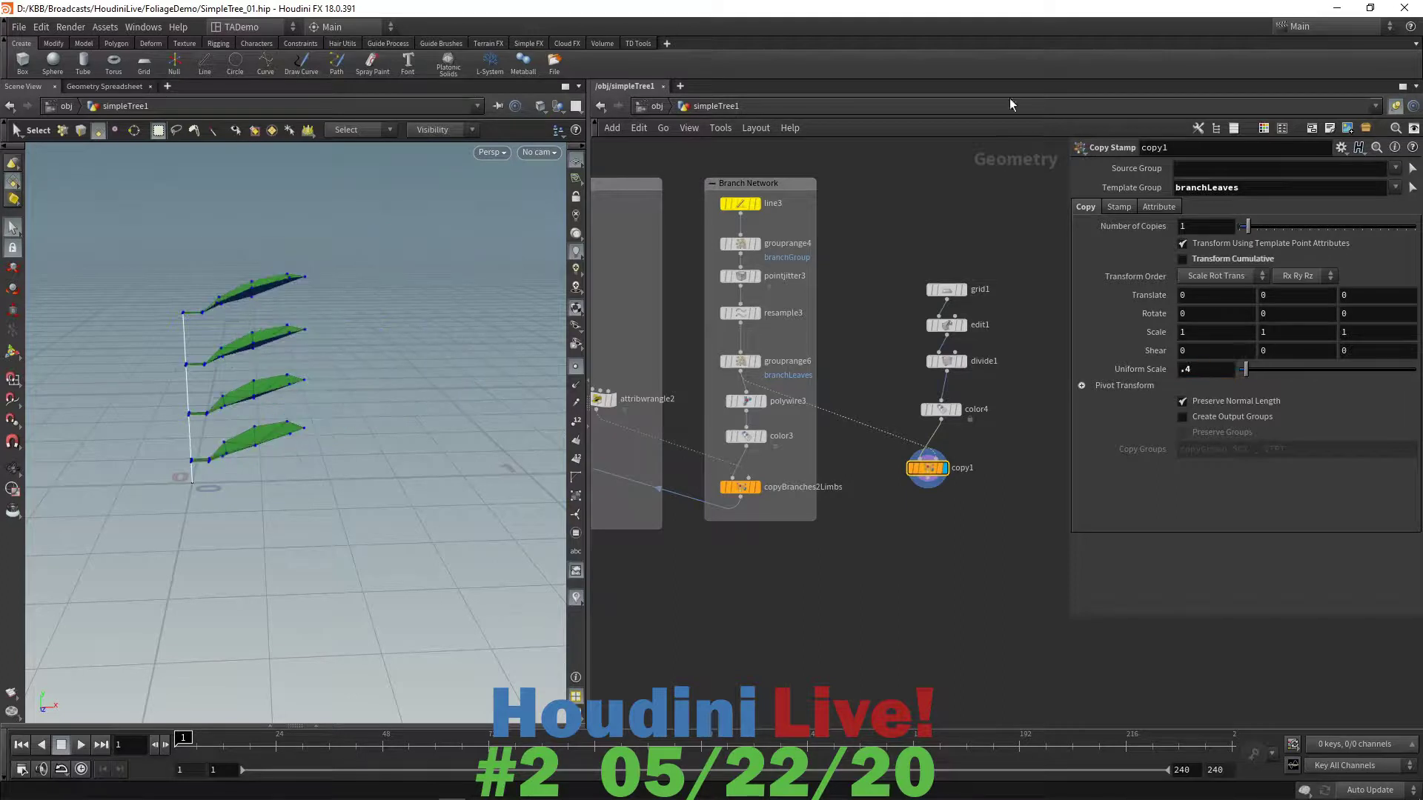
- Hide the viewport point markers and set the copied leaves' Z rotation to 0.6 in copy1
{"action": "key", "text": "Escape"}
{"action": "mouse_move", "coordinate": [413, 428]}
{"action": "left_mouse_down"}
{"action": "mouse_move", "coordinate": [432, 459]}
{"action": "mouse_move", "coordinate": [413, 444]}
{"action": "left_mouse_up"}
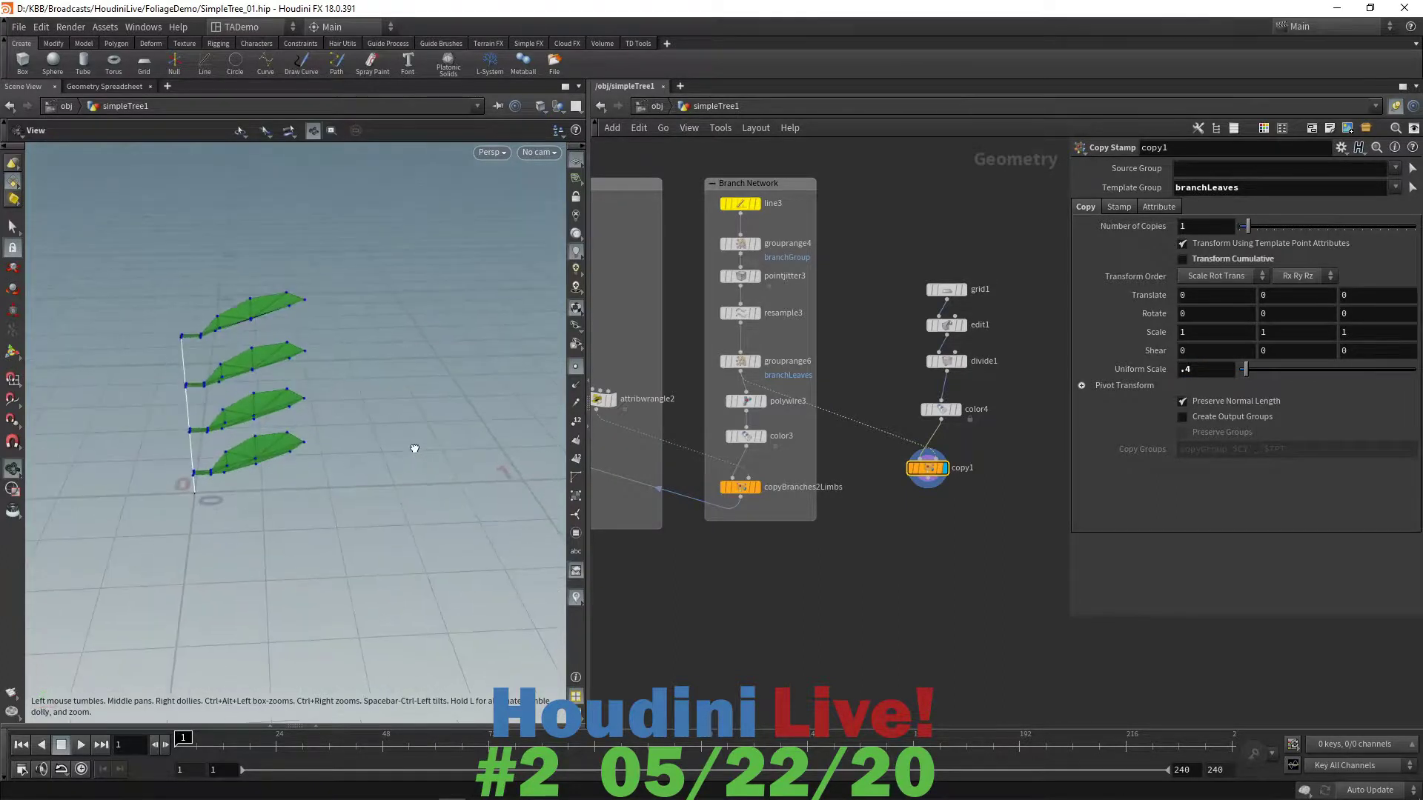
{"action": "key", "text": "s"}
{"action": "left_click_drag", "start_coordinate": [501, 412], "coordinate": [454, 435]}
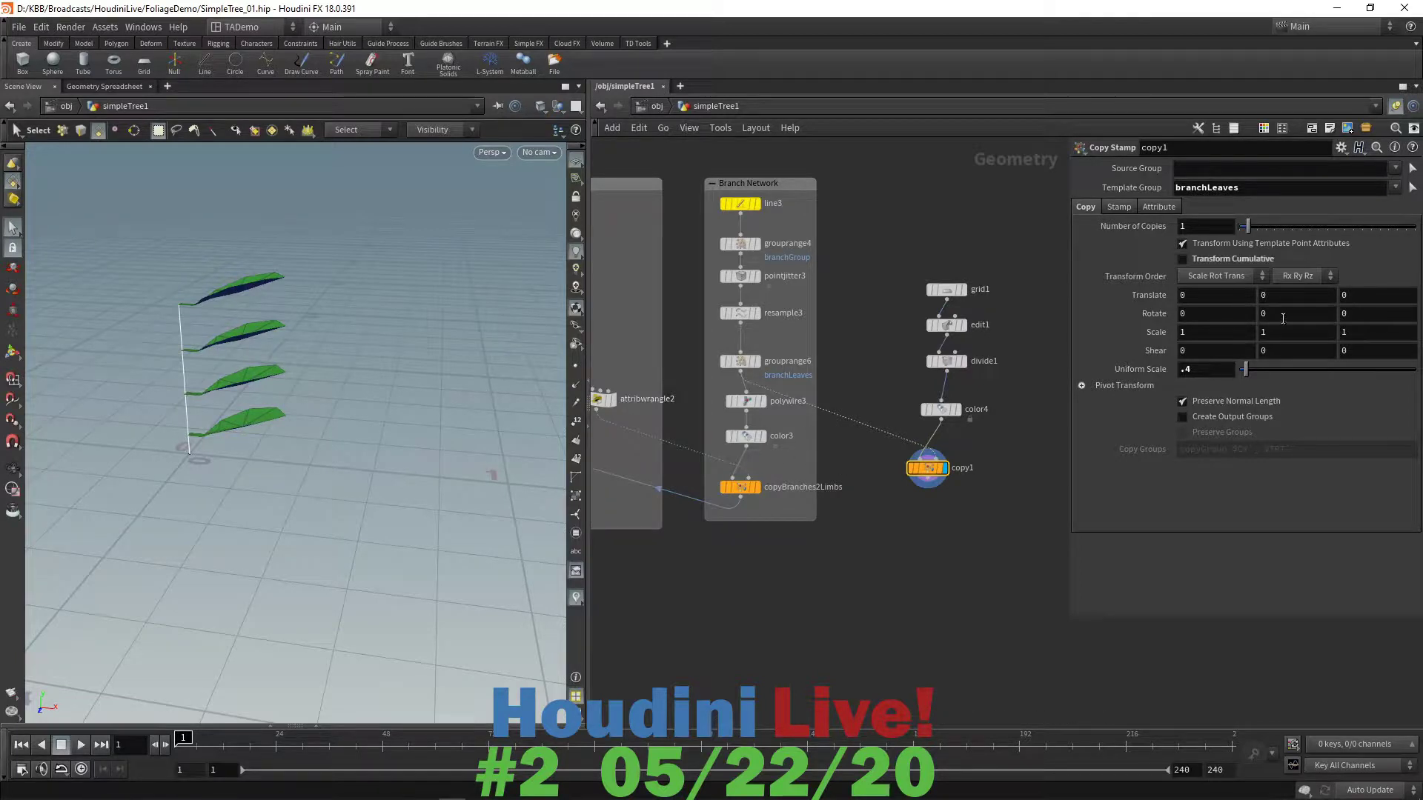
{"action": "middle_click_drag", "start_coordinate": [1283, 317], "coordinate": [1223, 316]}
{"action": "mouse_move", "coordinate": [1377, 313]}
{"action": "middle_mouse_down"}
{"action": "mouse_move", "coordinate": [1376, 290]}
{"action": "mouse_move", "coordinate": [1418, 291]}
{"action": "mouse_move", "coordinate": [1378, 315]}
{"action": "middle_mouse_up"}
- Display grouprange6 to examine the branch points against the leaf copies, then hide the point markers
{"action": "mouse_move", "coordinate": [932, 474]}
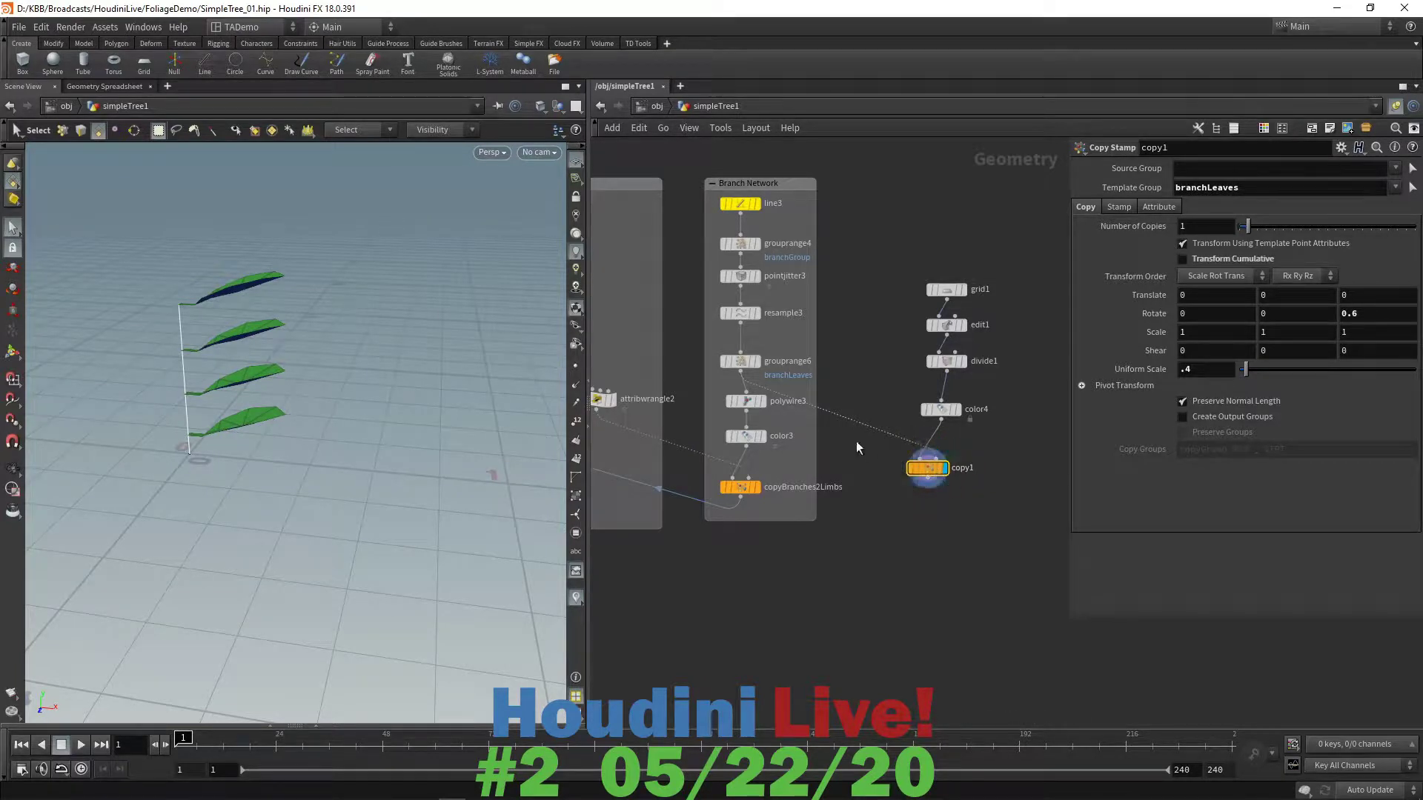
{"action": "mouse_move", "coordinate": [756, 362]}
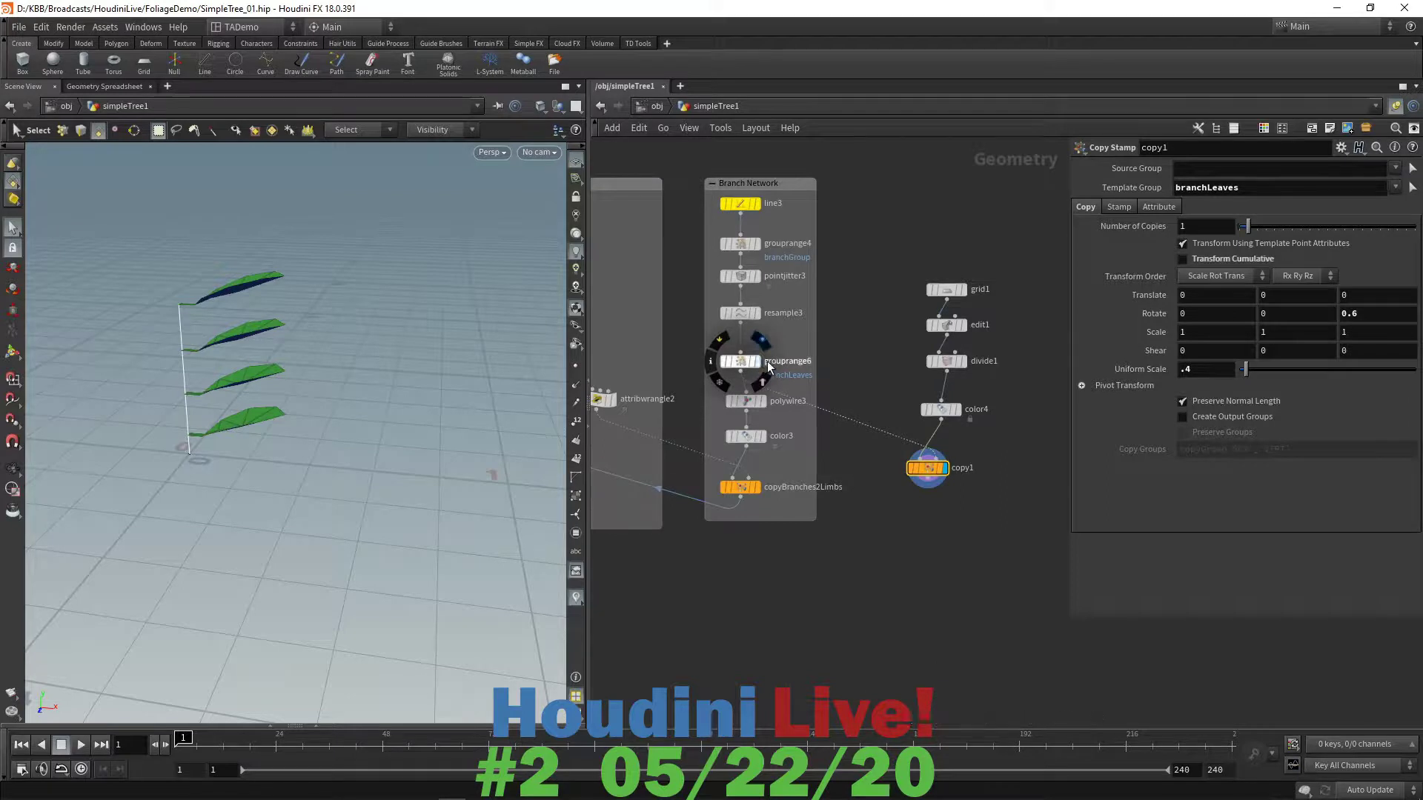
{"action": "left_click", "coordinate": [758, 363]}
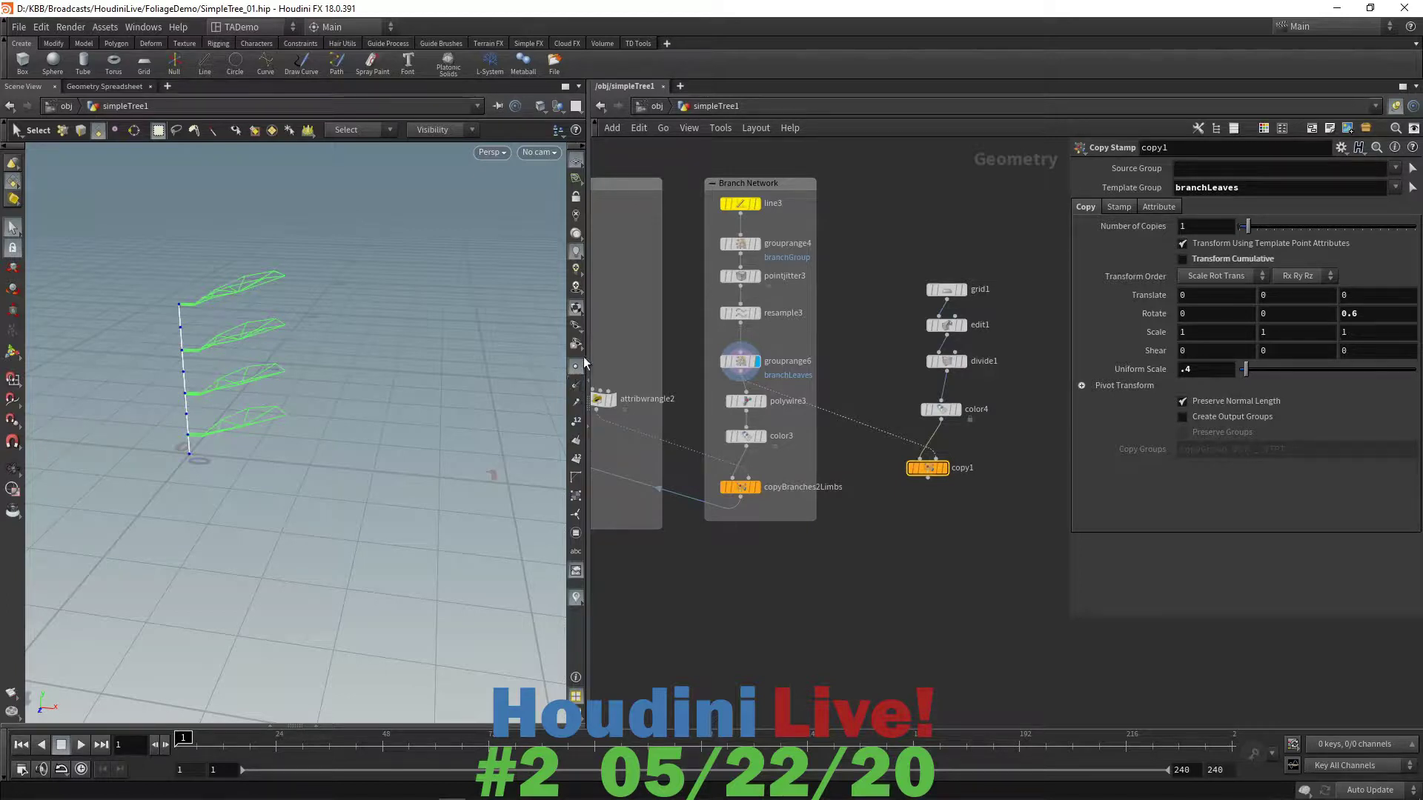
{"action": "left_click", "coordinate": [577, 365]}
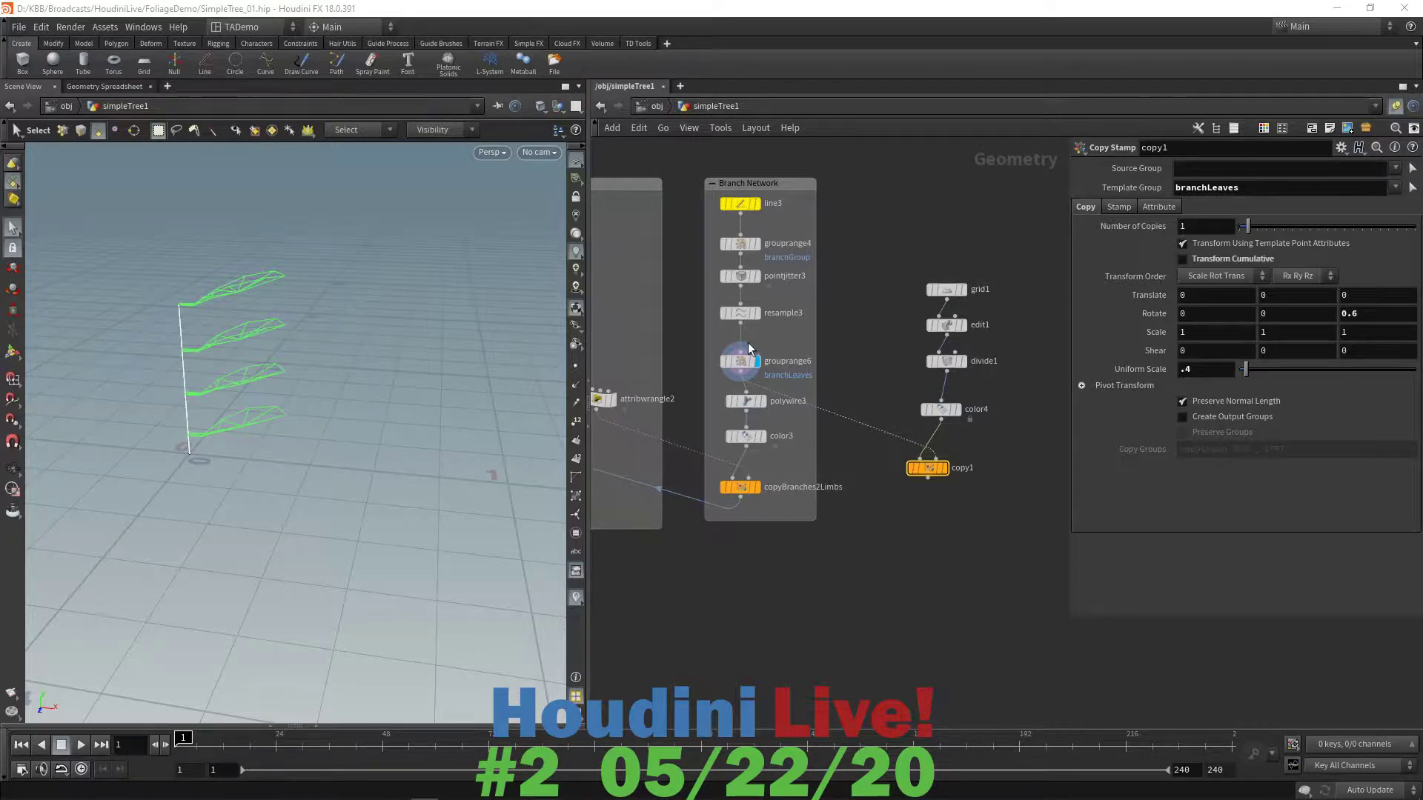
- Insert a PolyFrame node between resample3 and grouprange6 in the Branch Network and display it
{"action": "left_click_drag", "start_coordinate": [746, 317], "coordinate": [753, 306]}
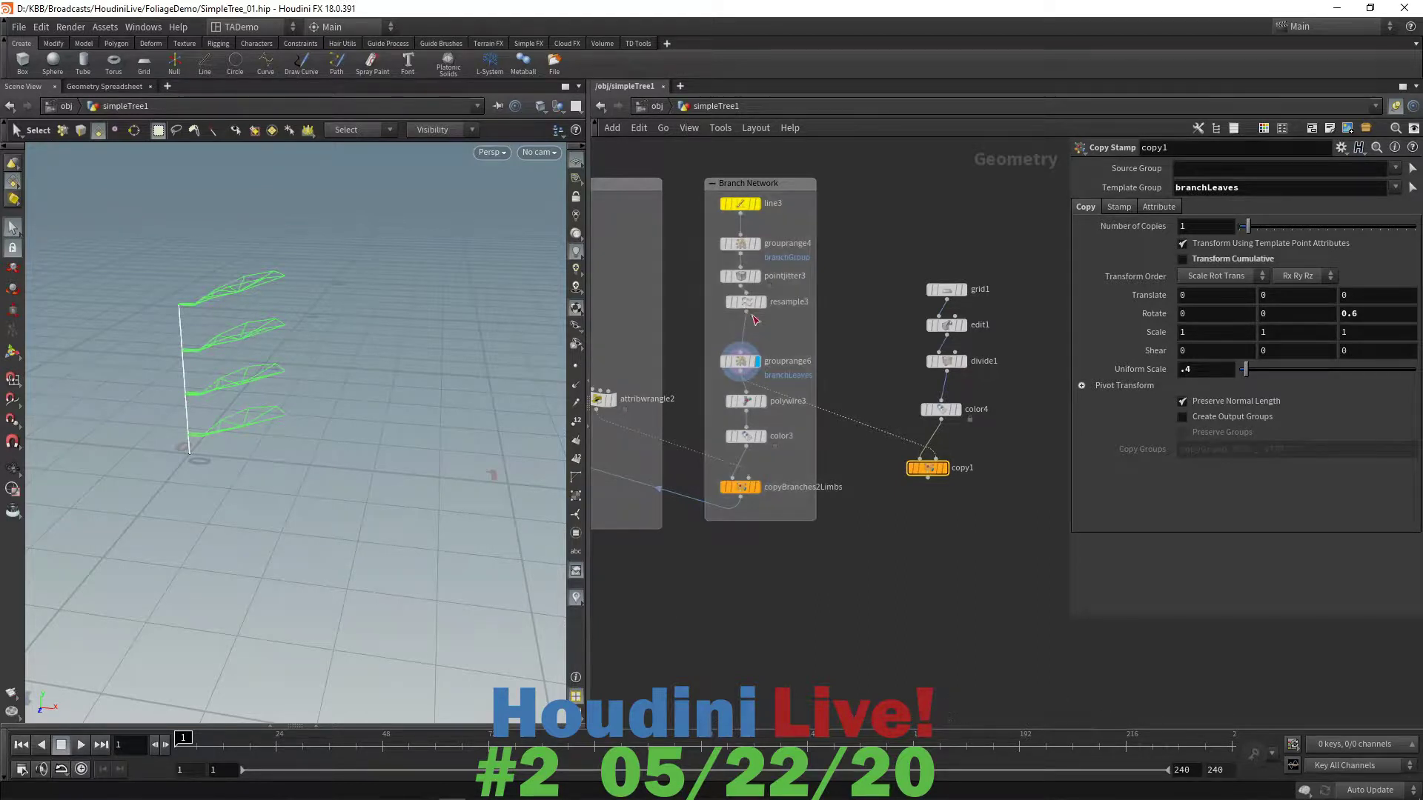
{"action": "left_click", "coordinate": [747, 316]}
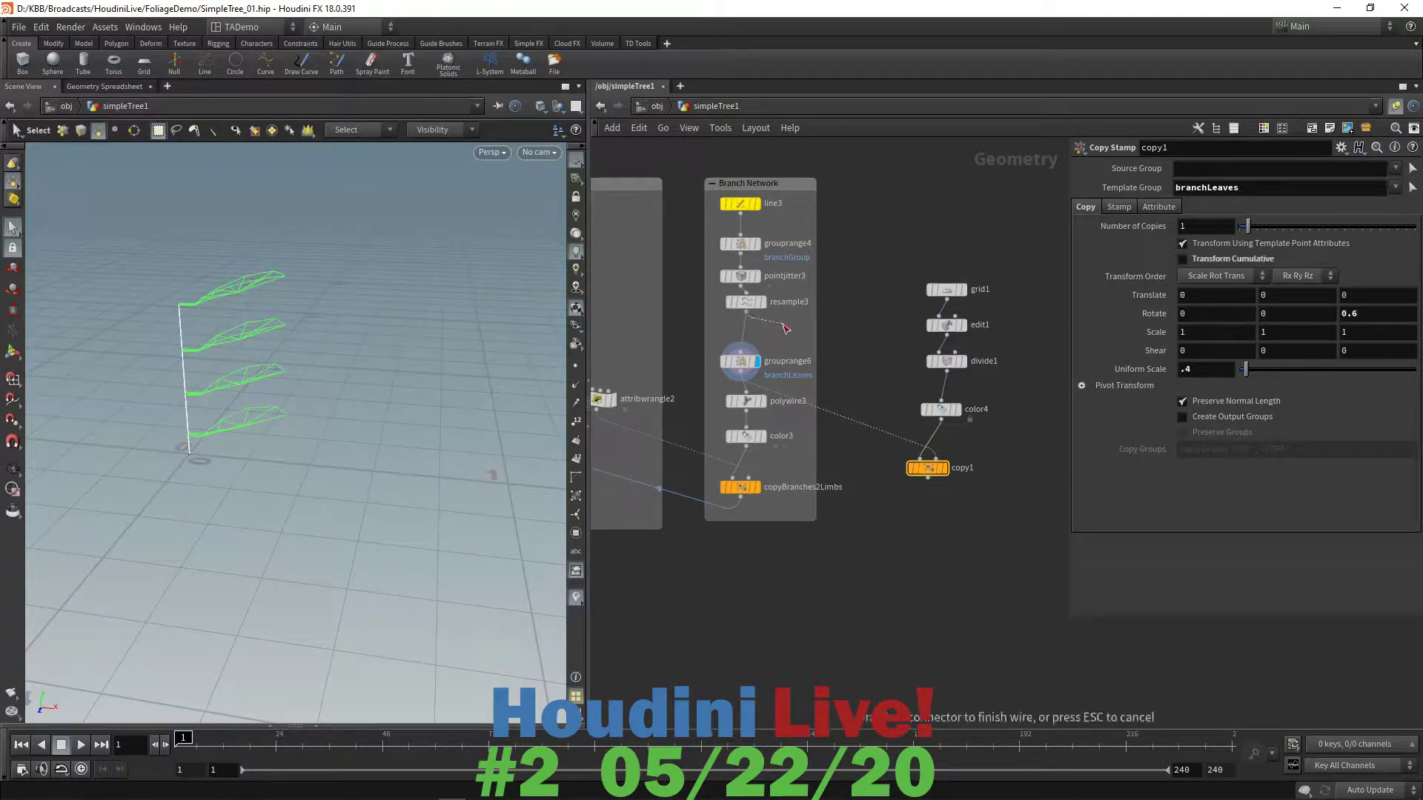
{"action": "key", "text": "Tab"}
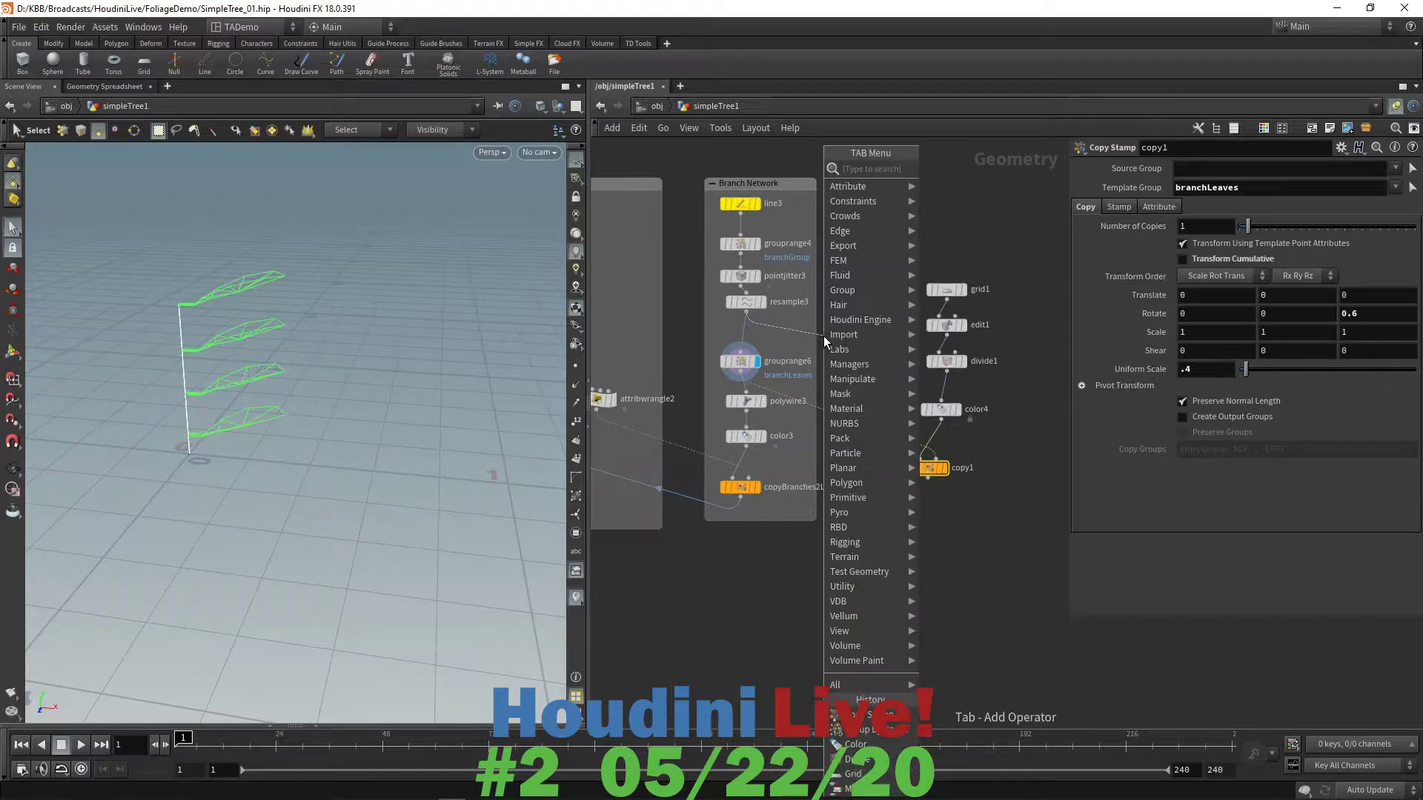
{"action": "type", "text": "polyfr"}
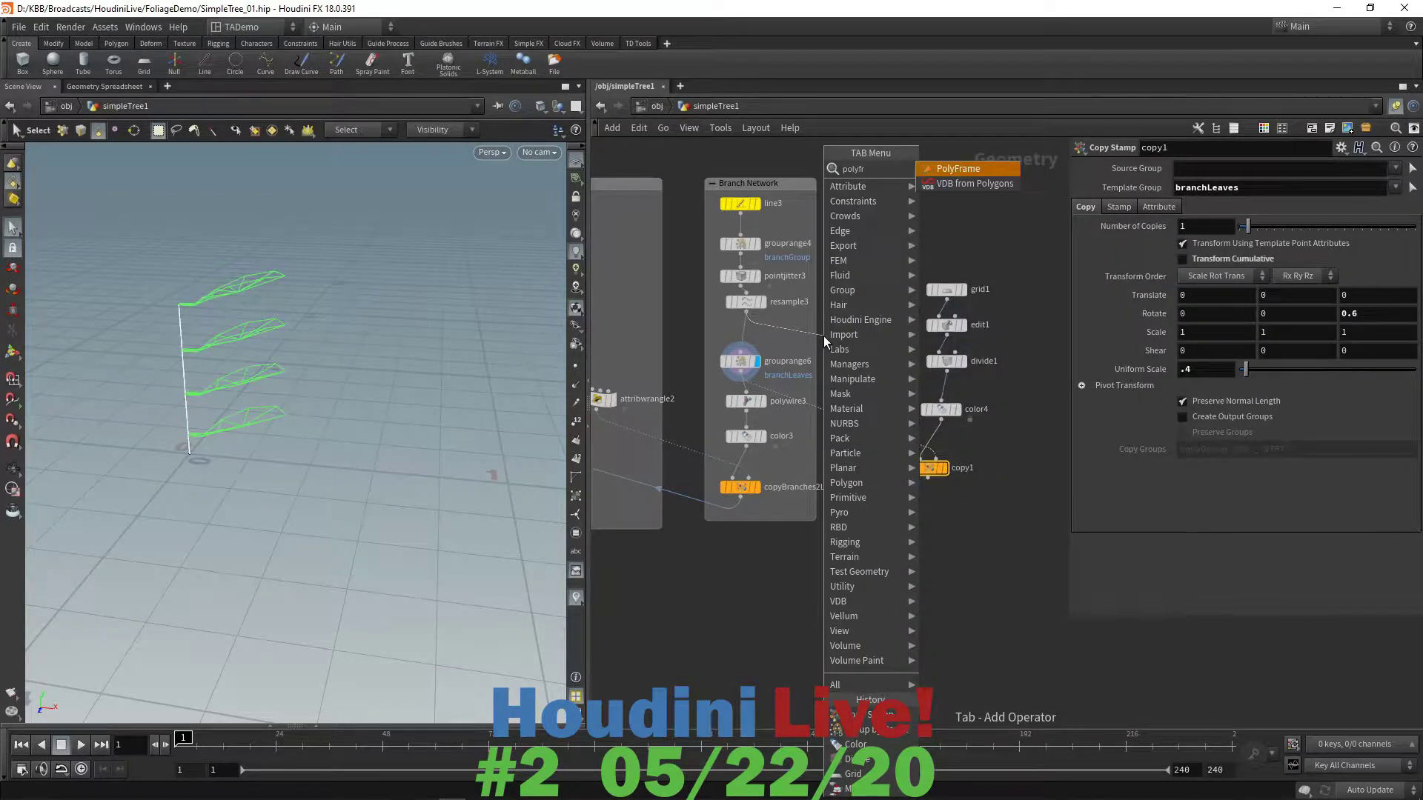
{"action": "left_click", "coordinate": [958, 172]}
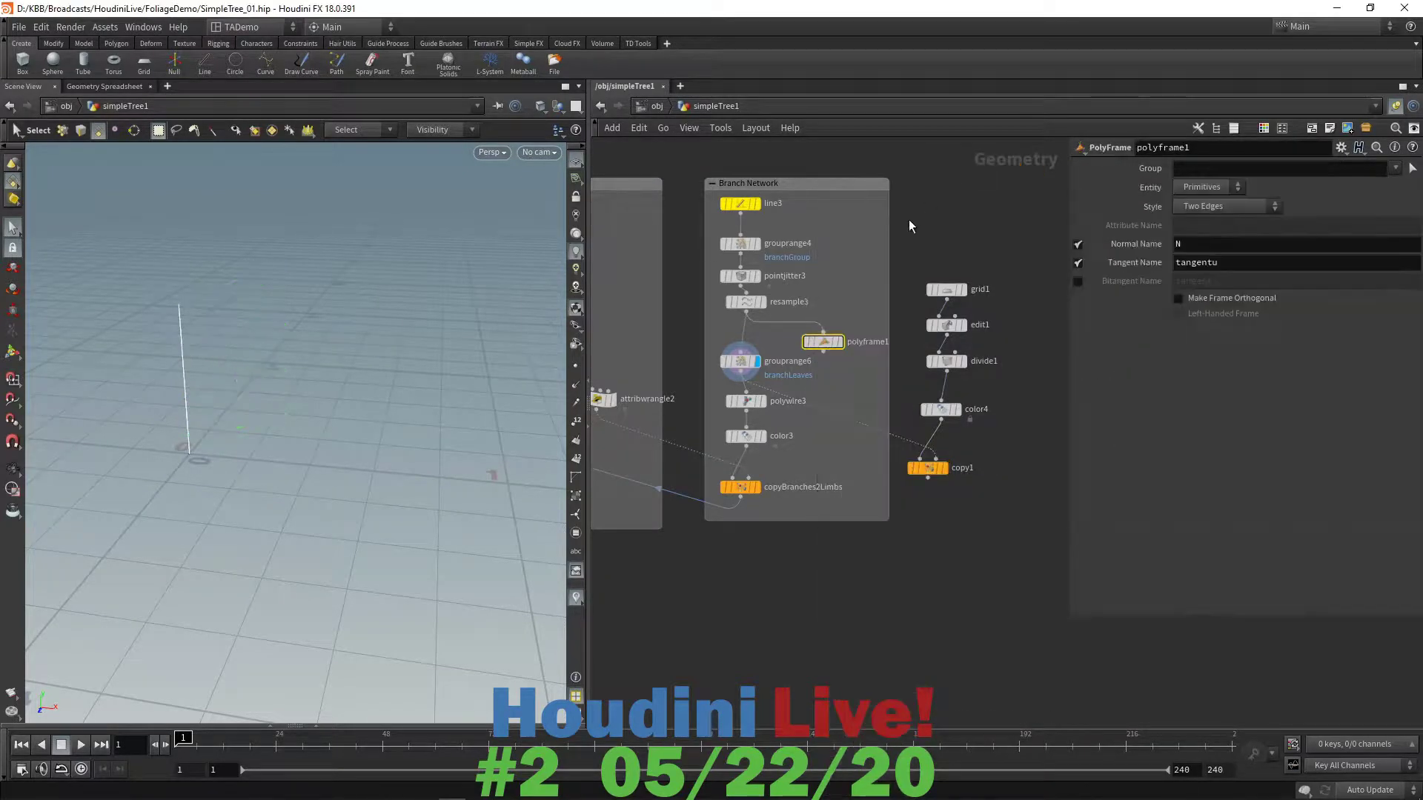
{"action": "left_click_drag", "start_coordinate": [822, 346], "coordinate": [742, 341]}
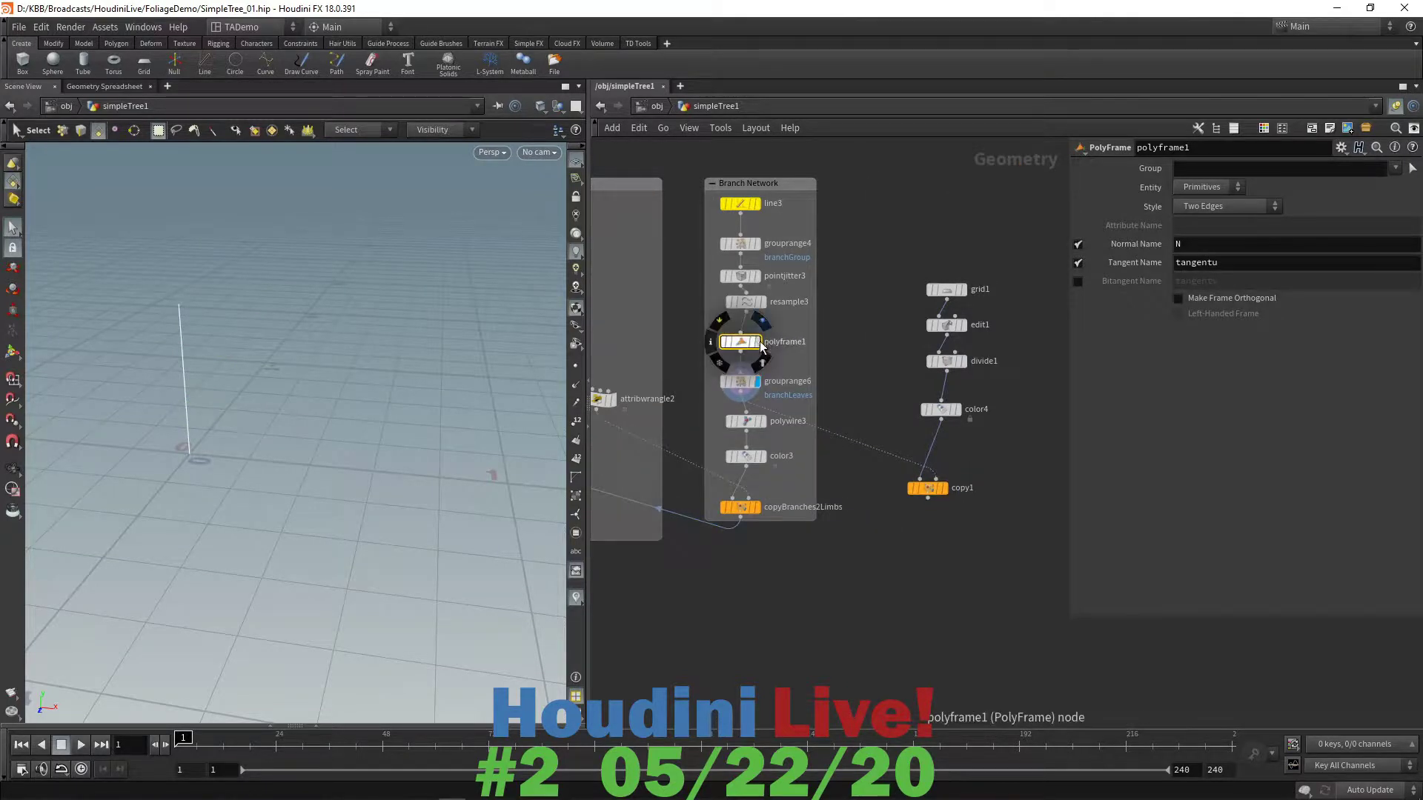
{"action": "left_click", "coordinate": [758, 343]}
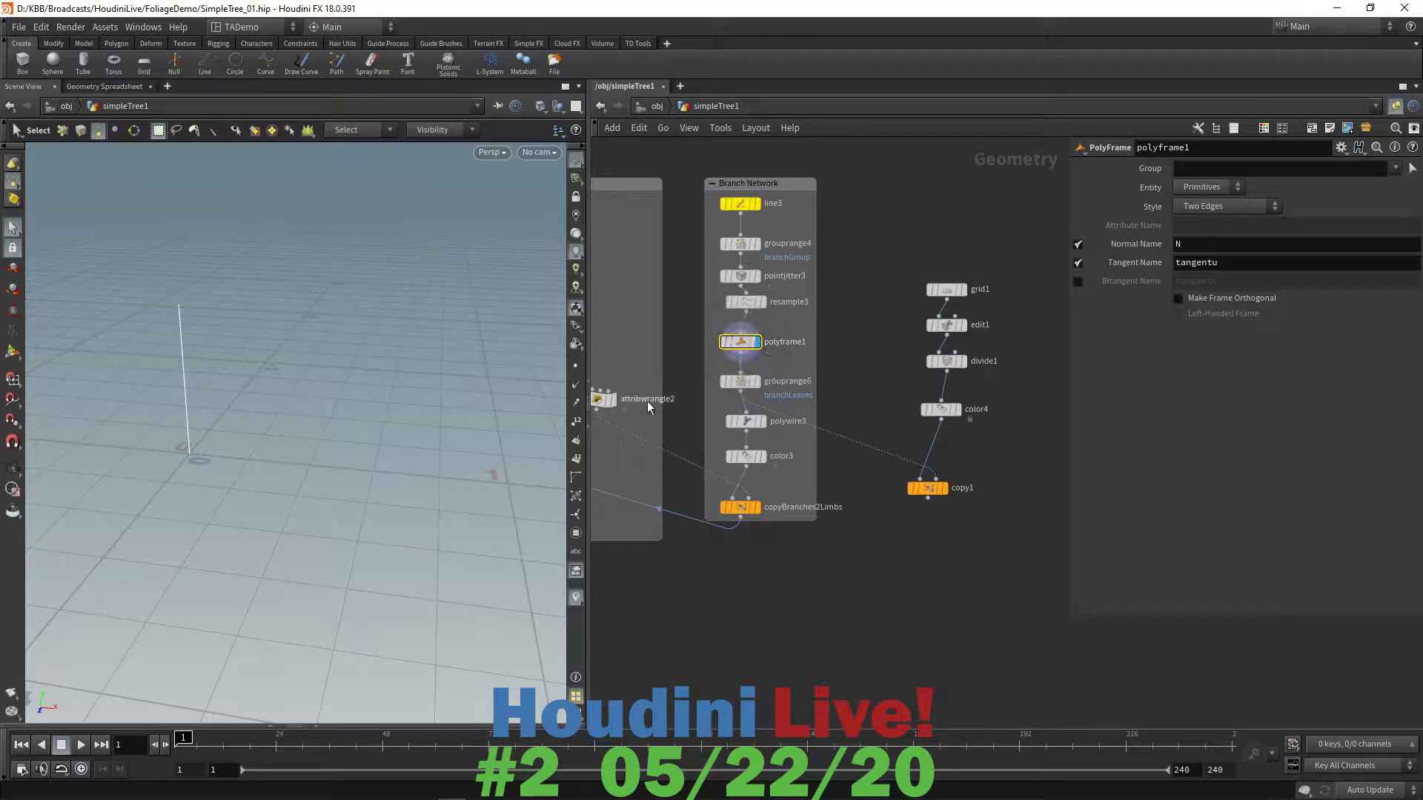
- With point markers shown, set polyframe1's Entity to Points, disable Tangent Name, and enable Bitangent Name with the value up
{"action": "left_click", "coordinate": [575, 367]}
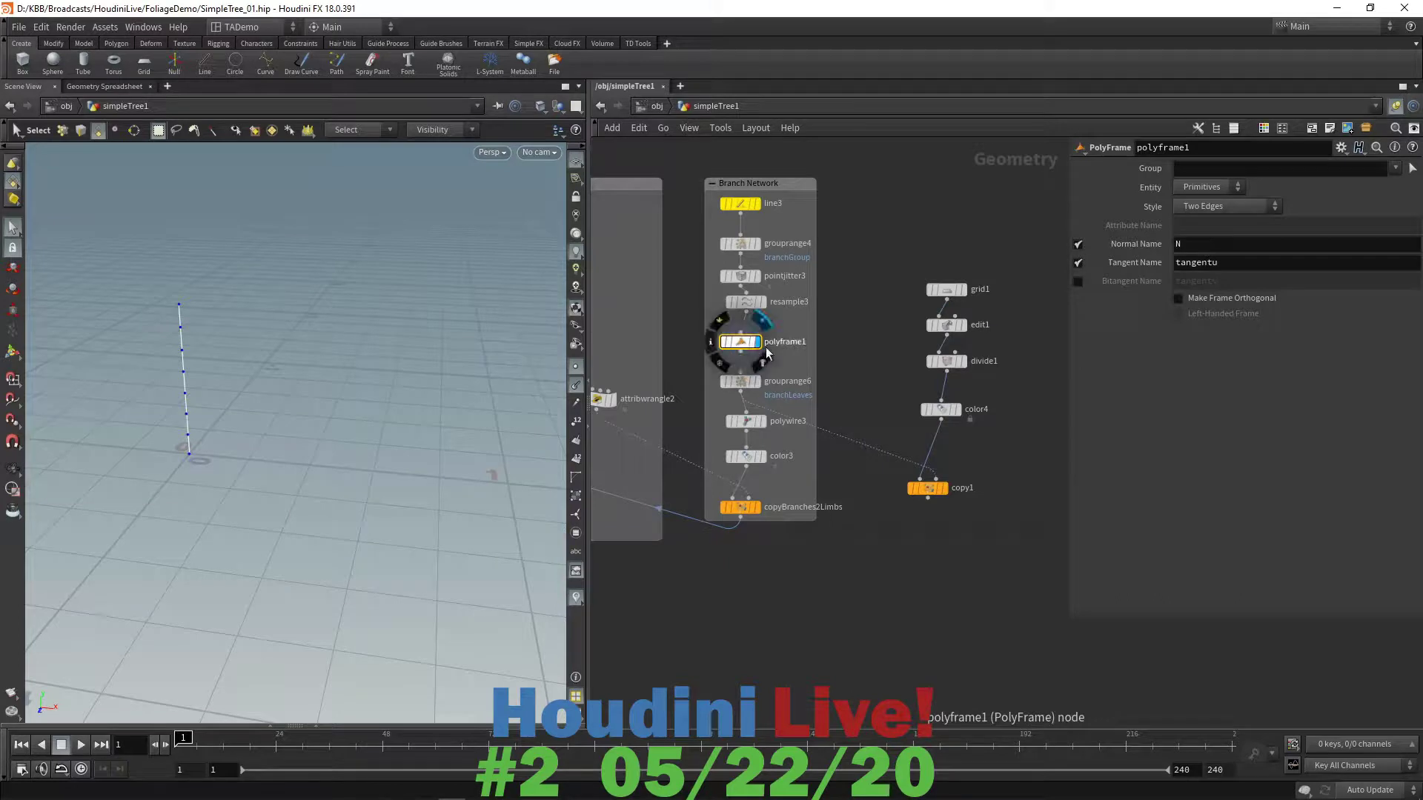
{"action": "left_click", "coordinate": [1236, 190]}
{"action": "left_click", "coordinate": [1210, 215]}
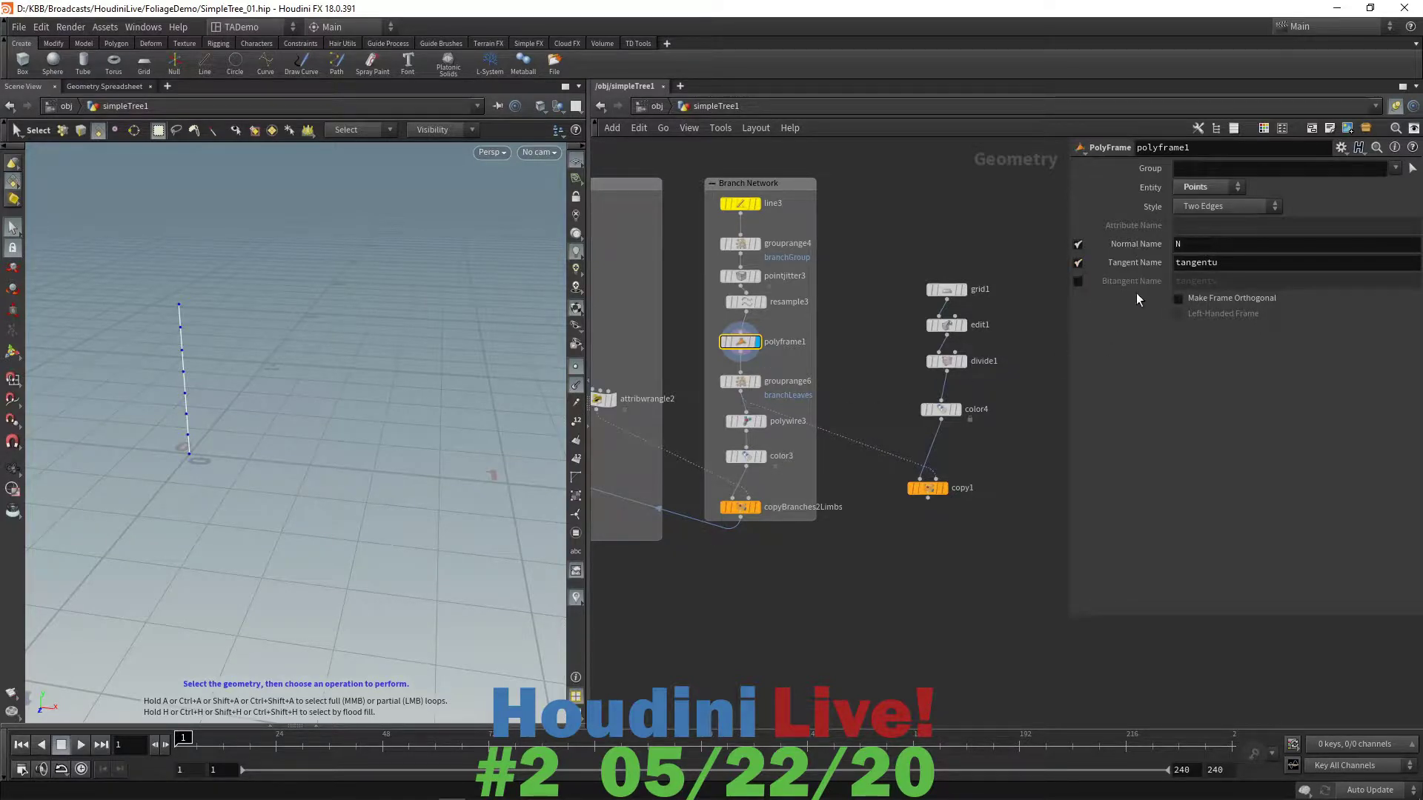
{"action": "left_click", "coordinate": [1078, 263]}
{"action": "left_click", "coordinate": [1078, 283]}
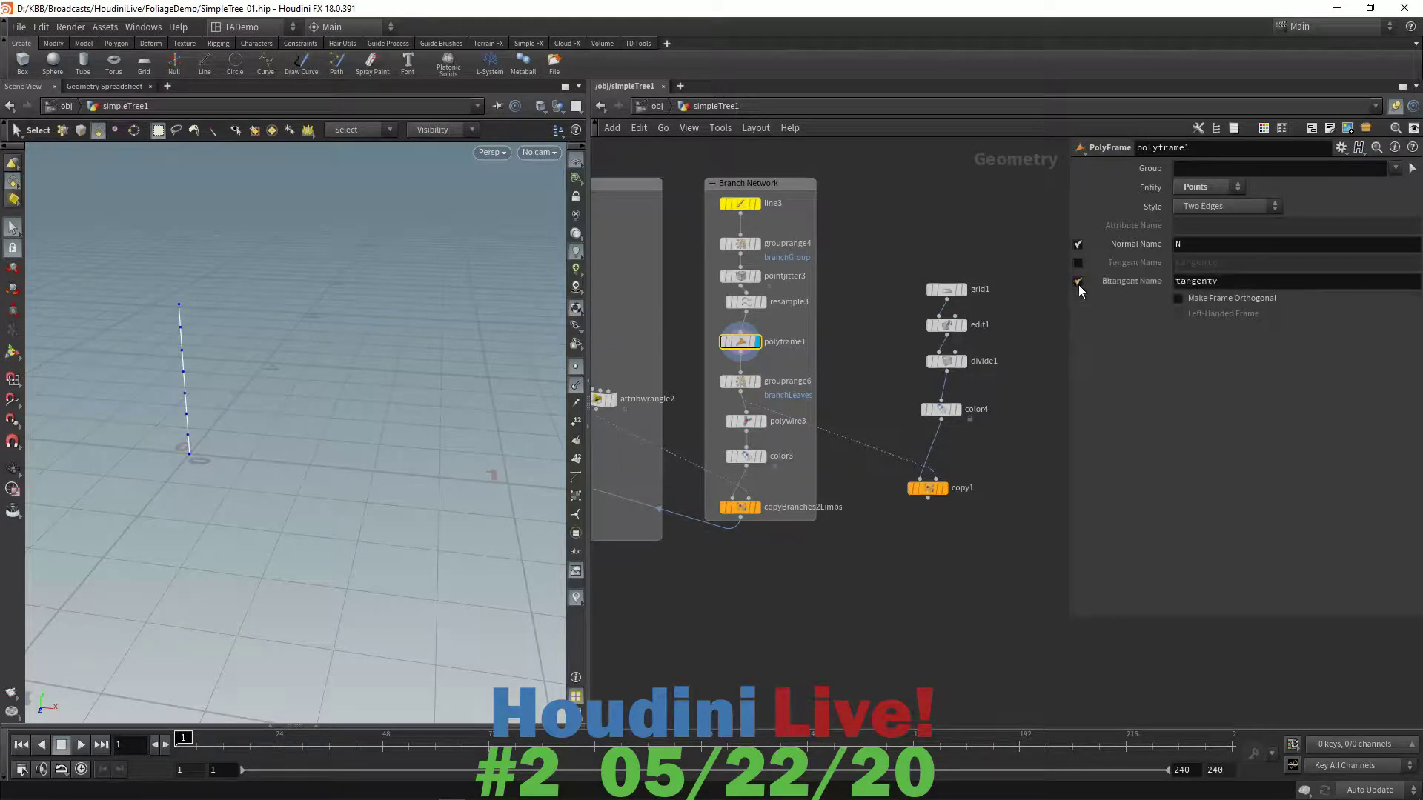
{"action": "double_click", "coordinate": [1216, 285]}
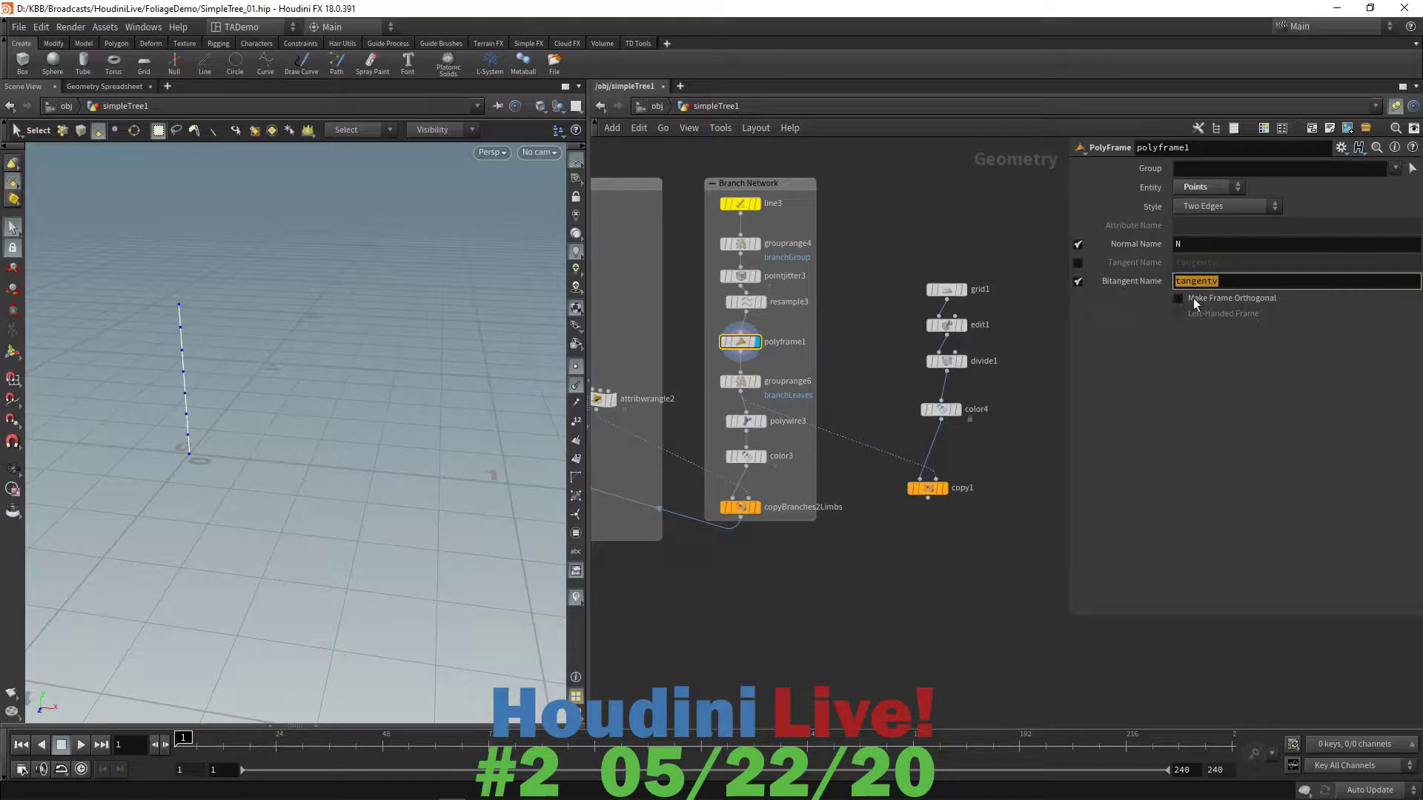
{"action": "type", "text": "u"}
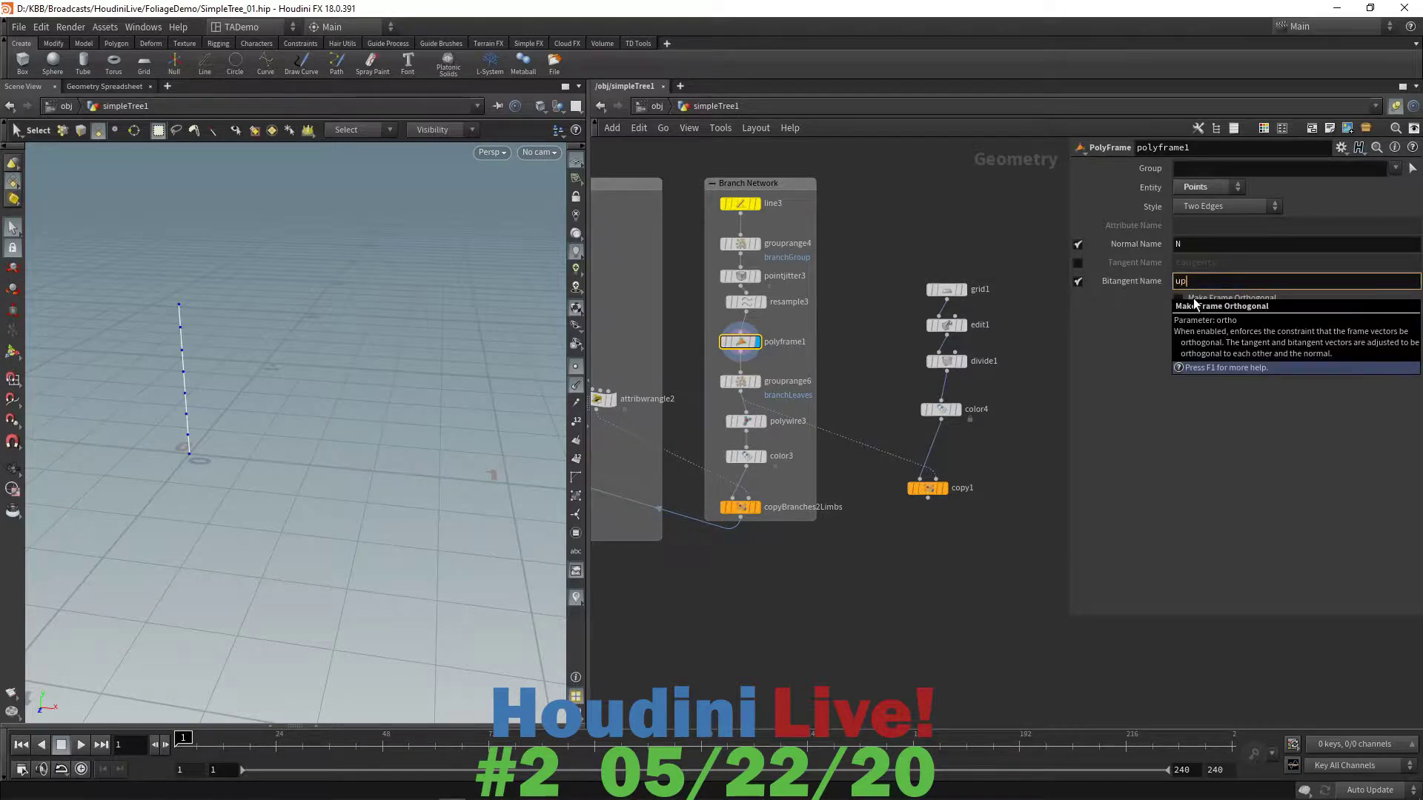
{"action": "type", "text": "p"}
{"action": "key", "text": "Return"}
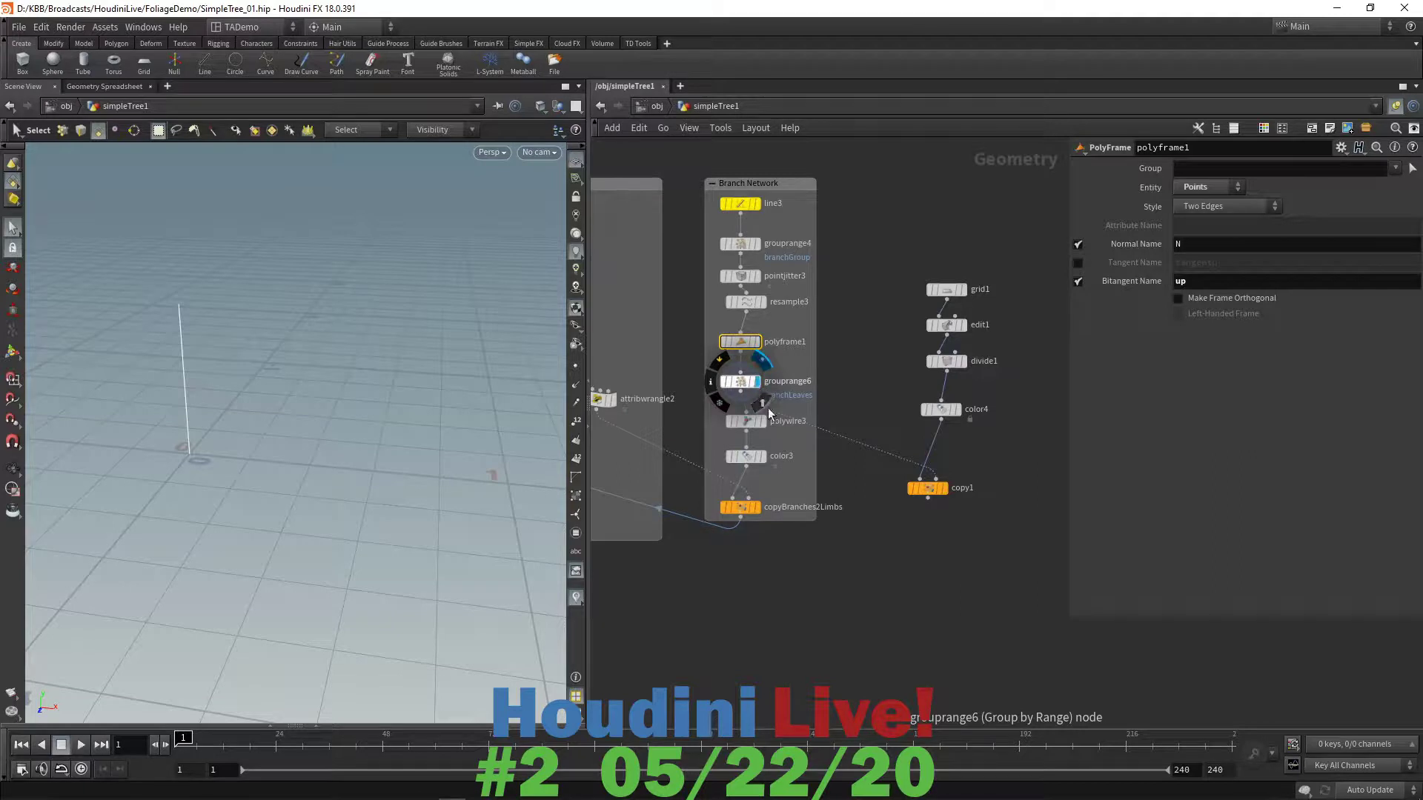
- Display the copy1 leaf copies and set their Z rotation to 13.6
{"action": "left_click", "coordinate": [939, 493]}
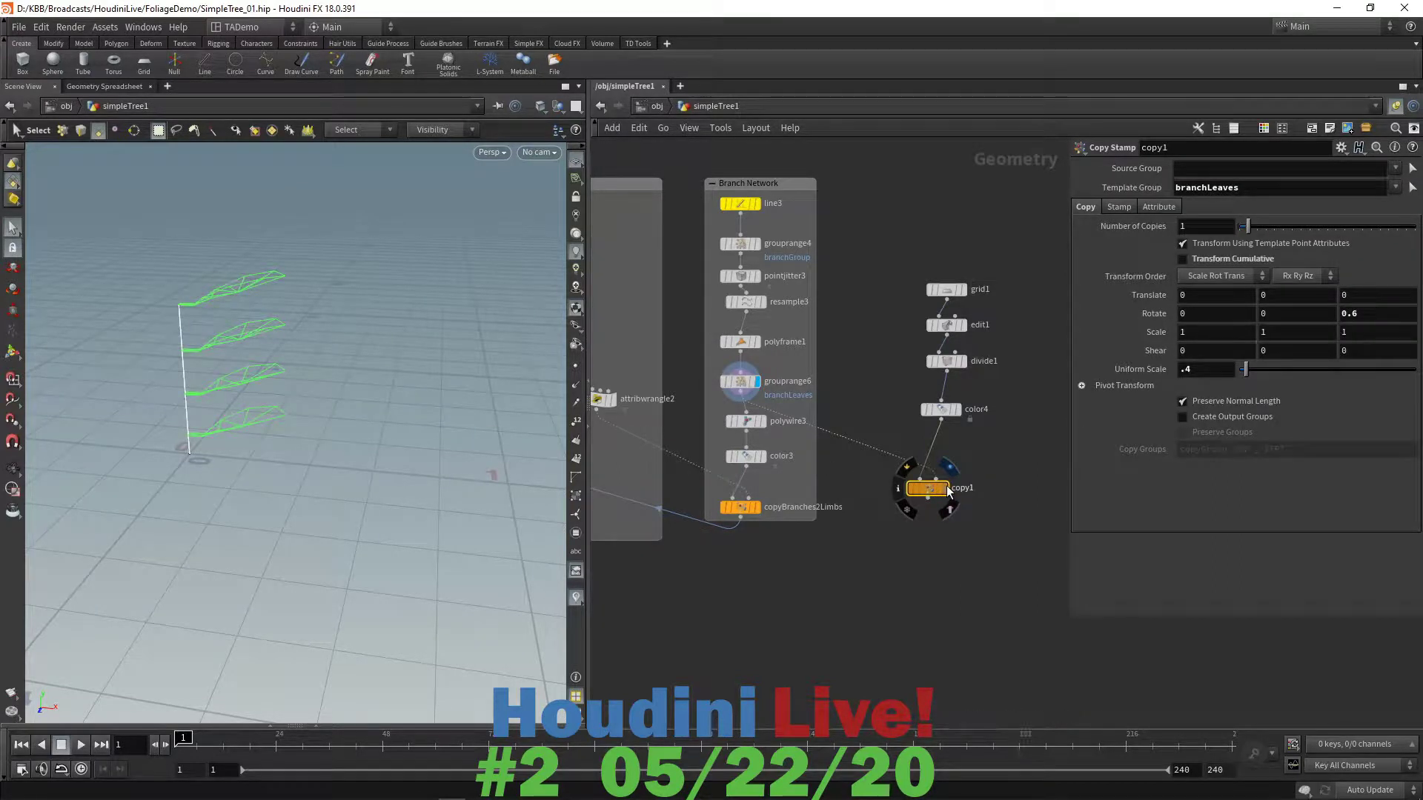
{"action": "left_click", "coordinate": [946, 487]}
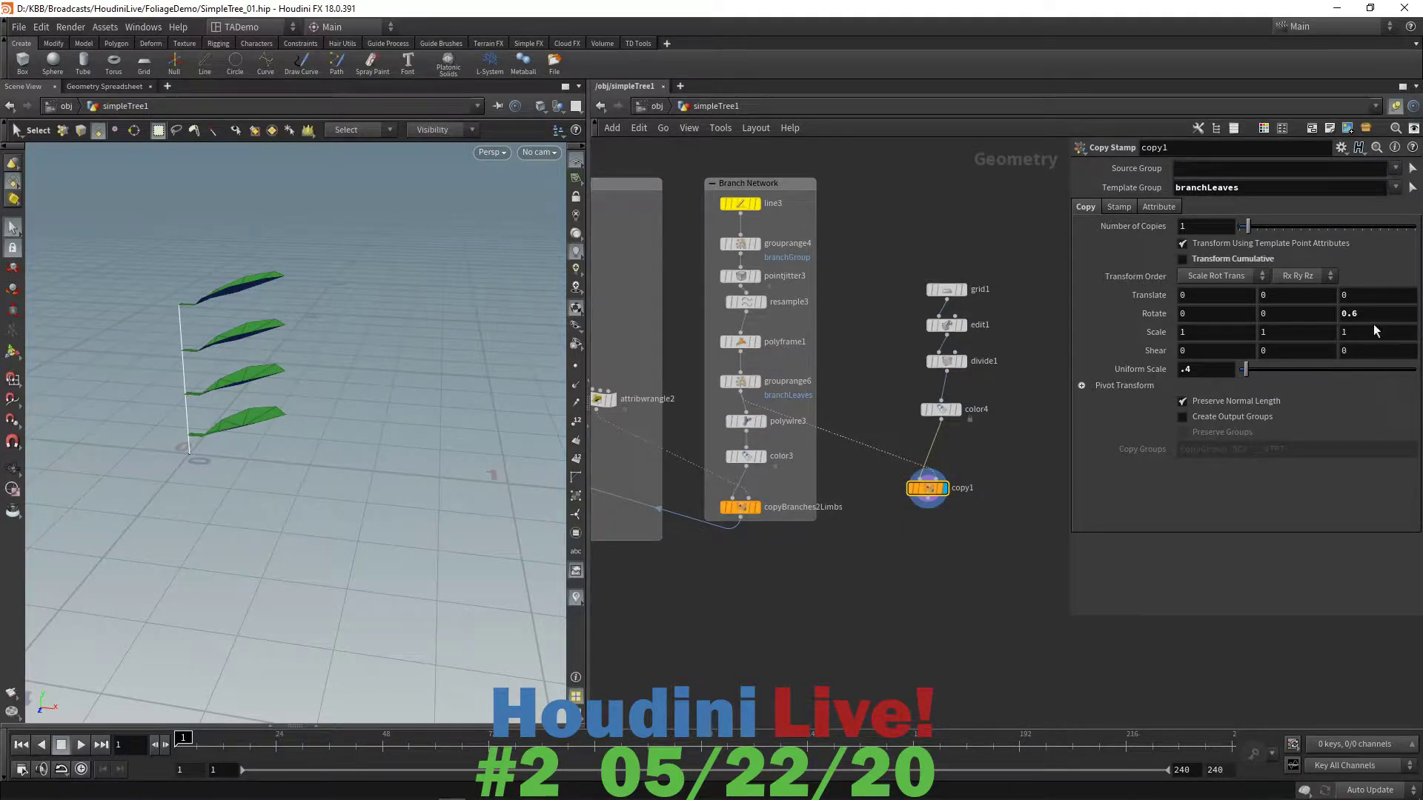
{"action": "middle_click_drag", "start_coordinate": [1371, 316], "coordinate": [1292, 314]}
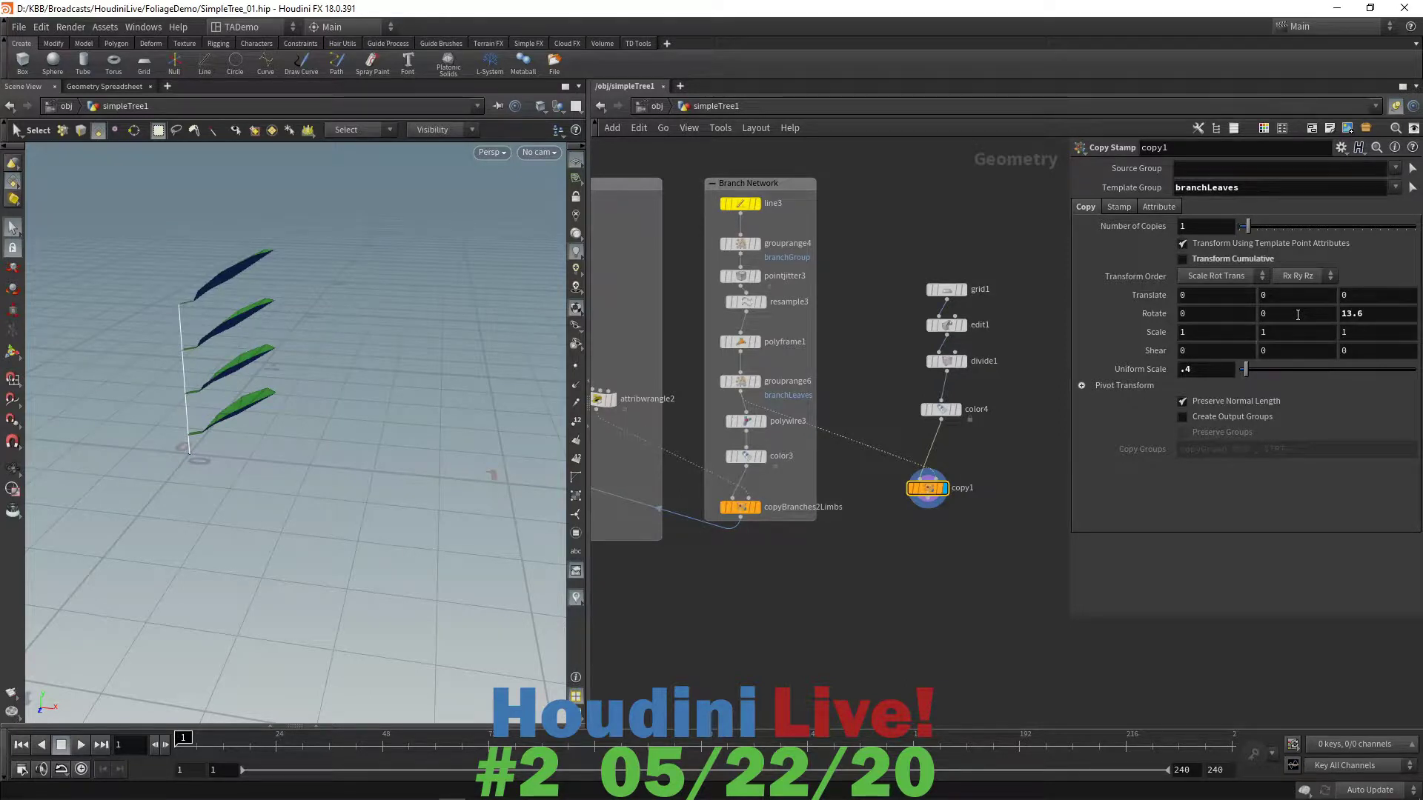
- Randomize the leaf copies' Y rotation in copy1 with the expression rand($PT*58.12)*360
{"action": "left_click", "coordinate": [1298, 315]}
{"action": "key", "text": "alt+e"}
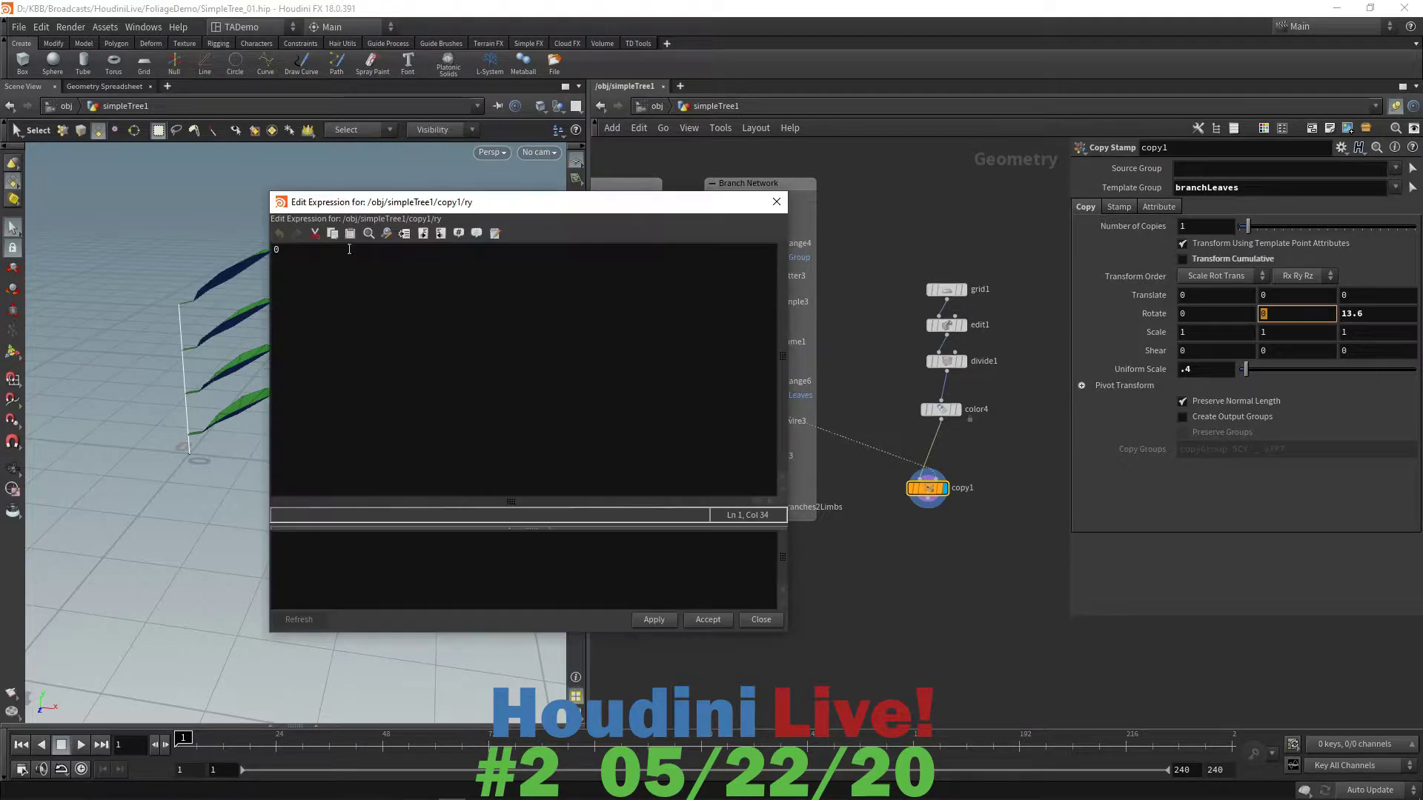
{"action": "left_click", "coordinate": [350, 250]}
{"action": "key", "text": "BackSpace"}
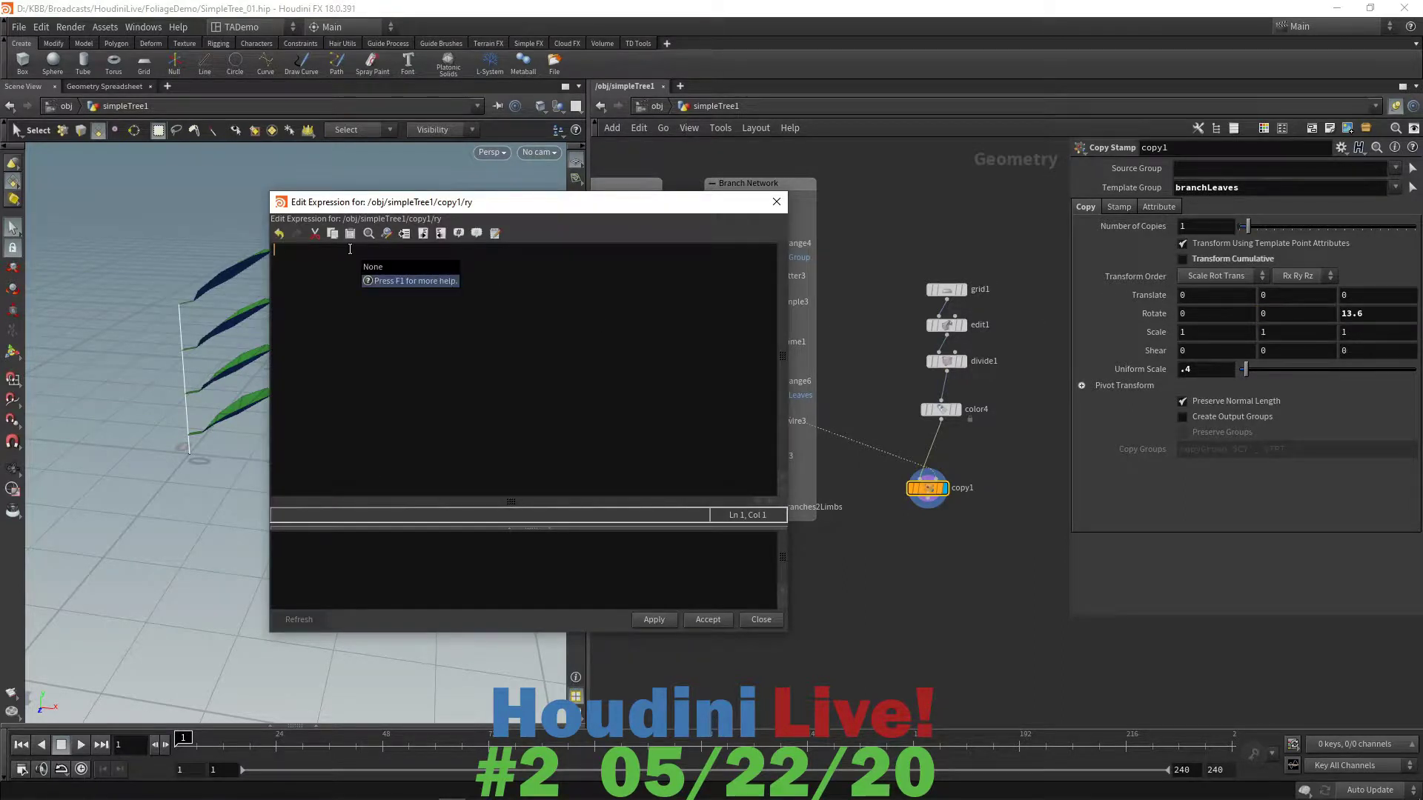
{"action": "type", "text": "rand("}
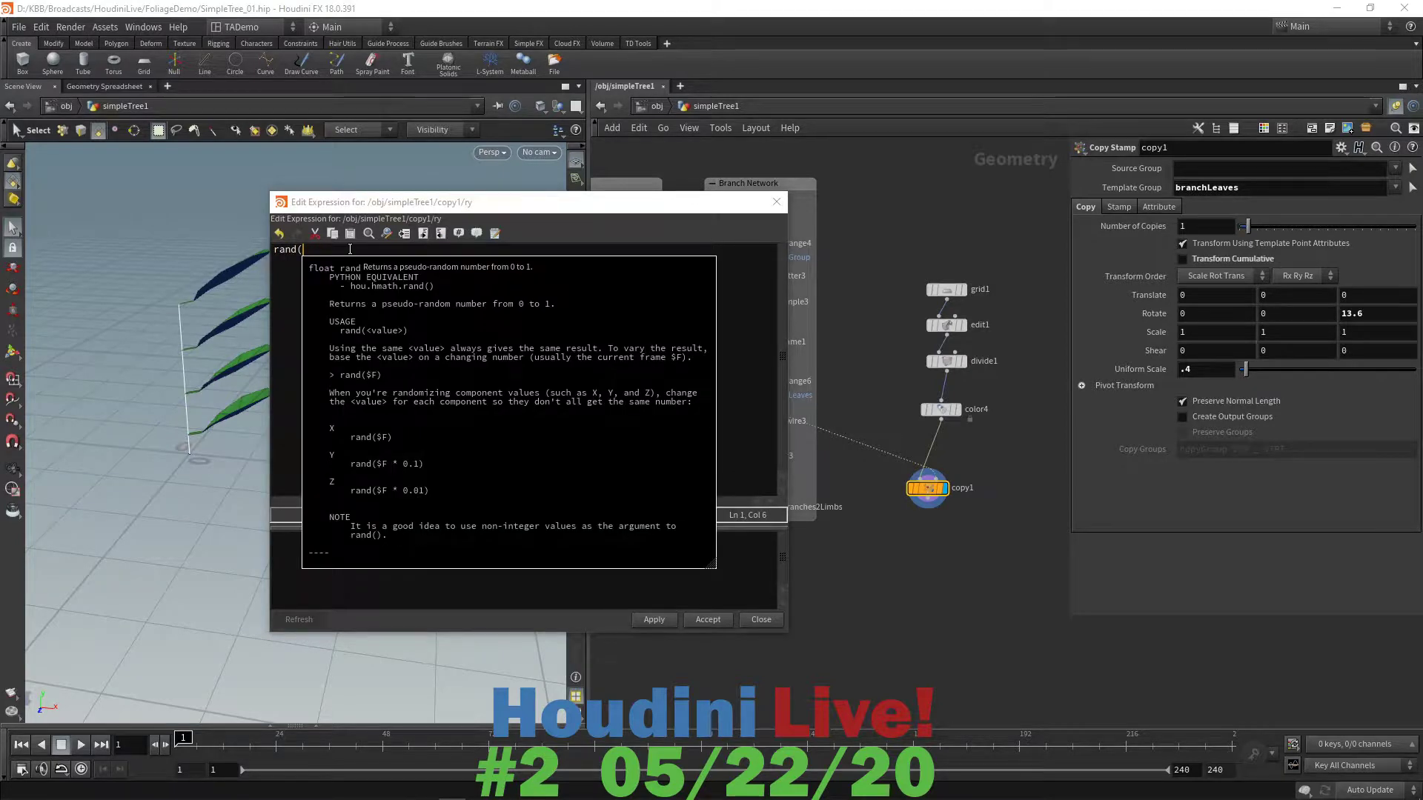
{"action": "type", "text": "$PT"}
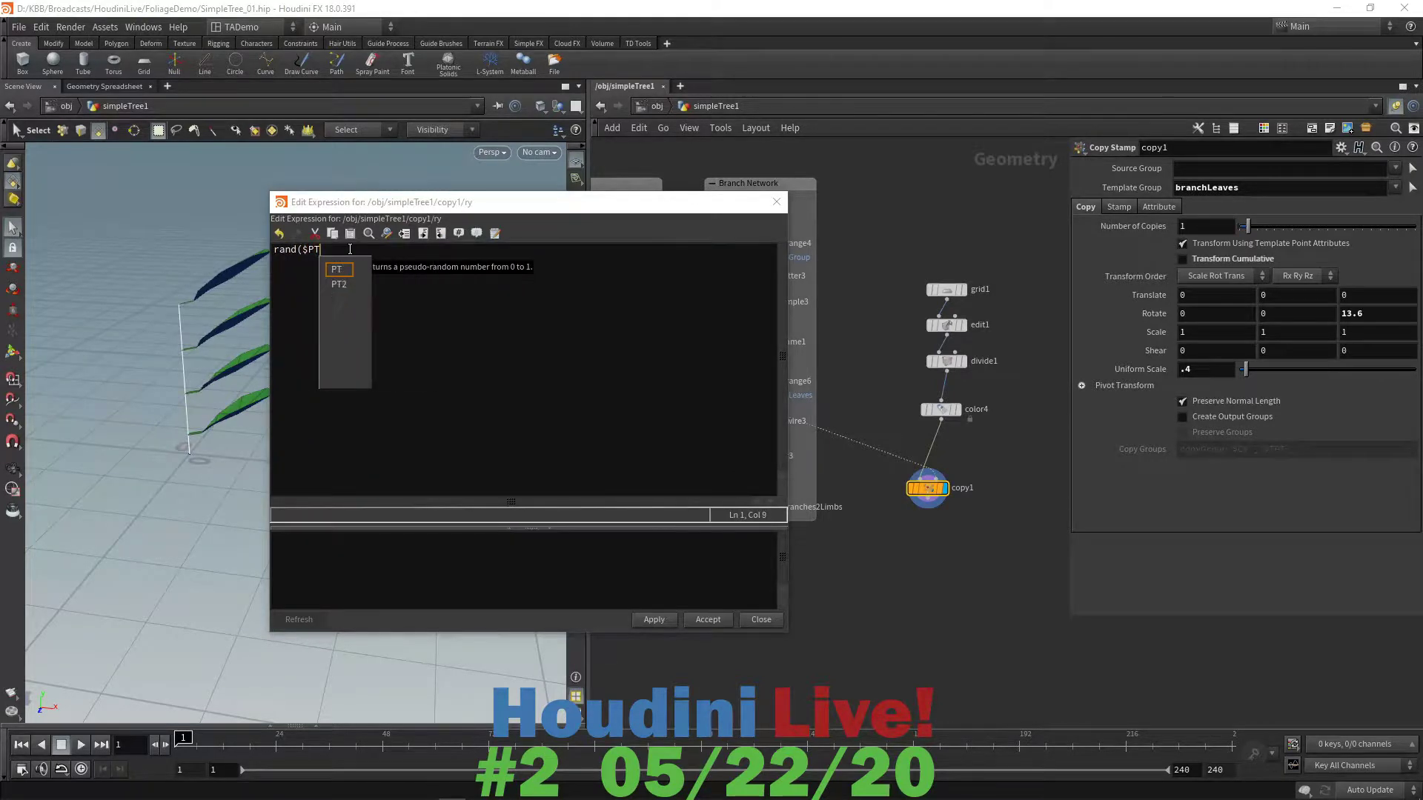
{"action": "type", "text": "*"}
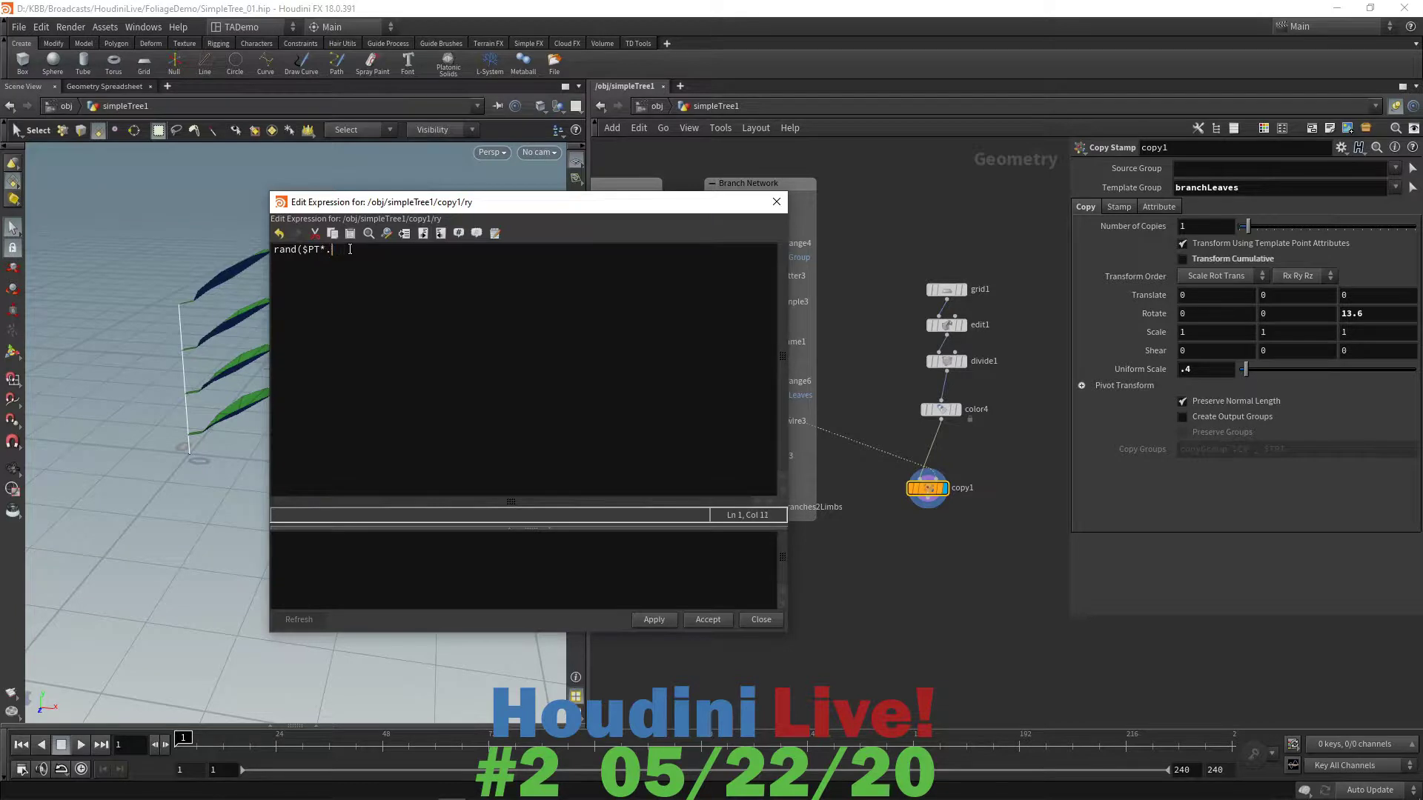
{"action": "type", "text": "58."}
{"action": "type", "text": "11"}
{"action": "type", "text": ")"}
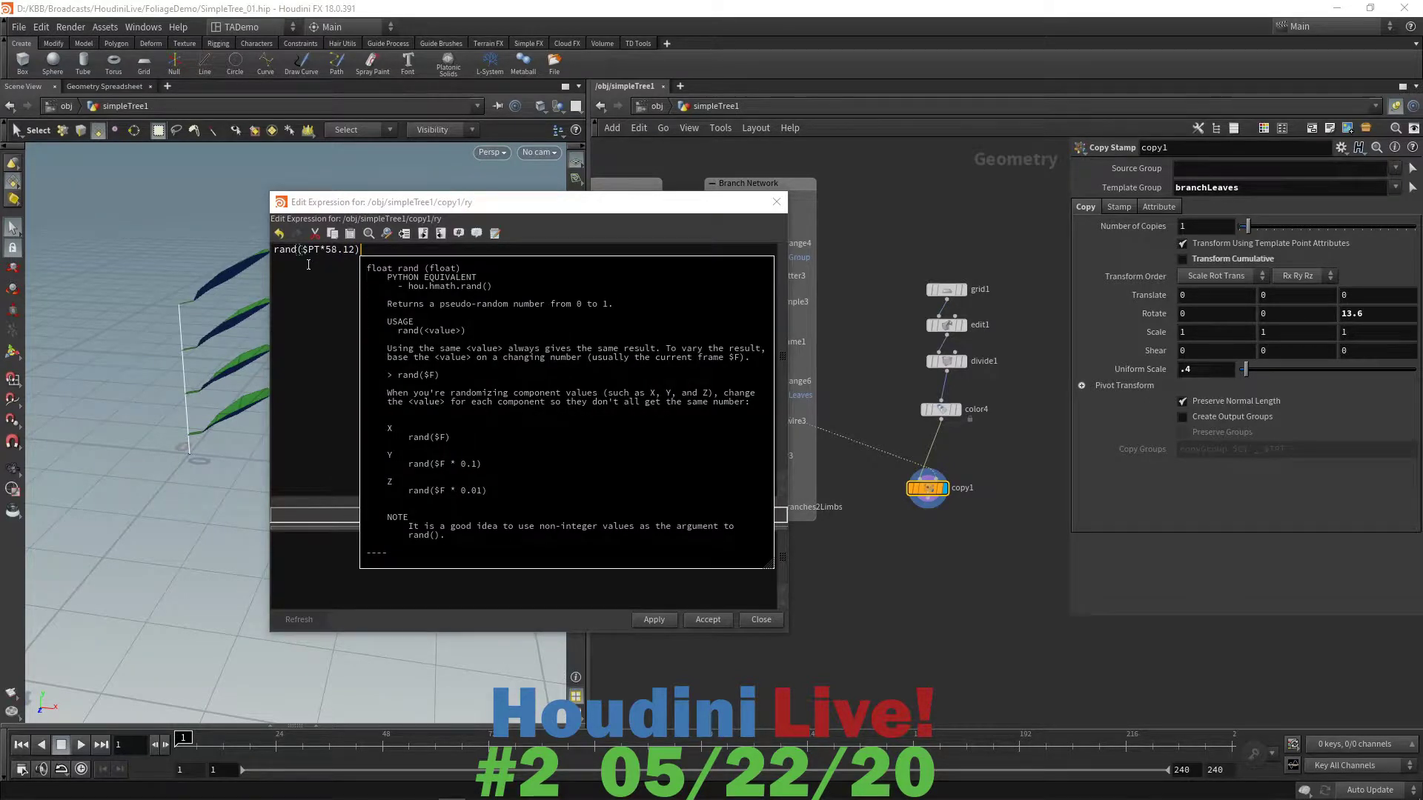
{"action": "type", "text": "*360"}
{"action": "left_click", "coordinate": [667, 619]}
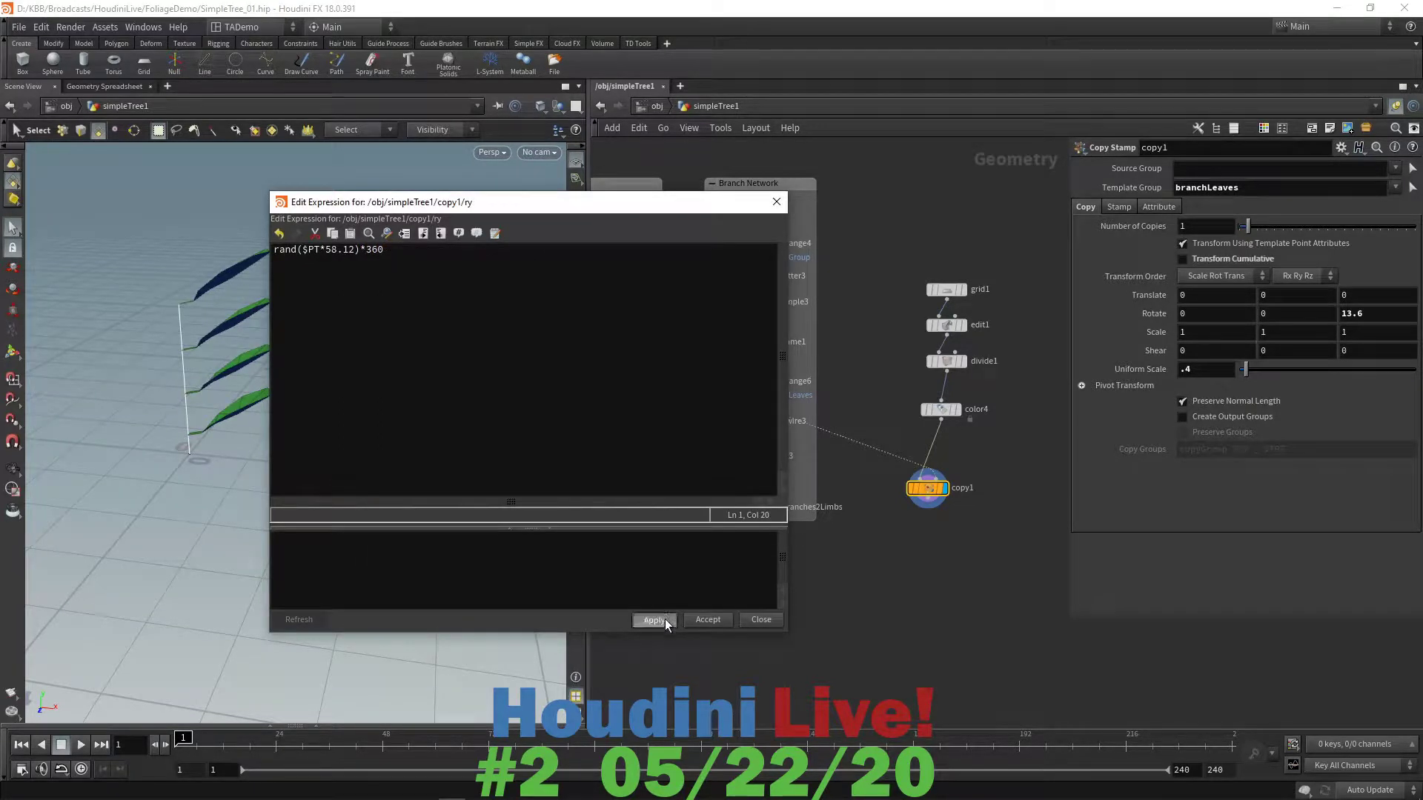
{"action": "left_click", "coordinate": [706, 619]}
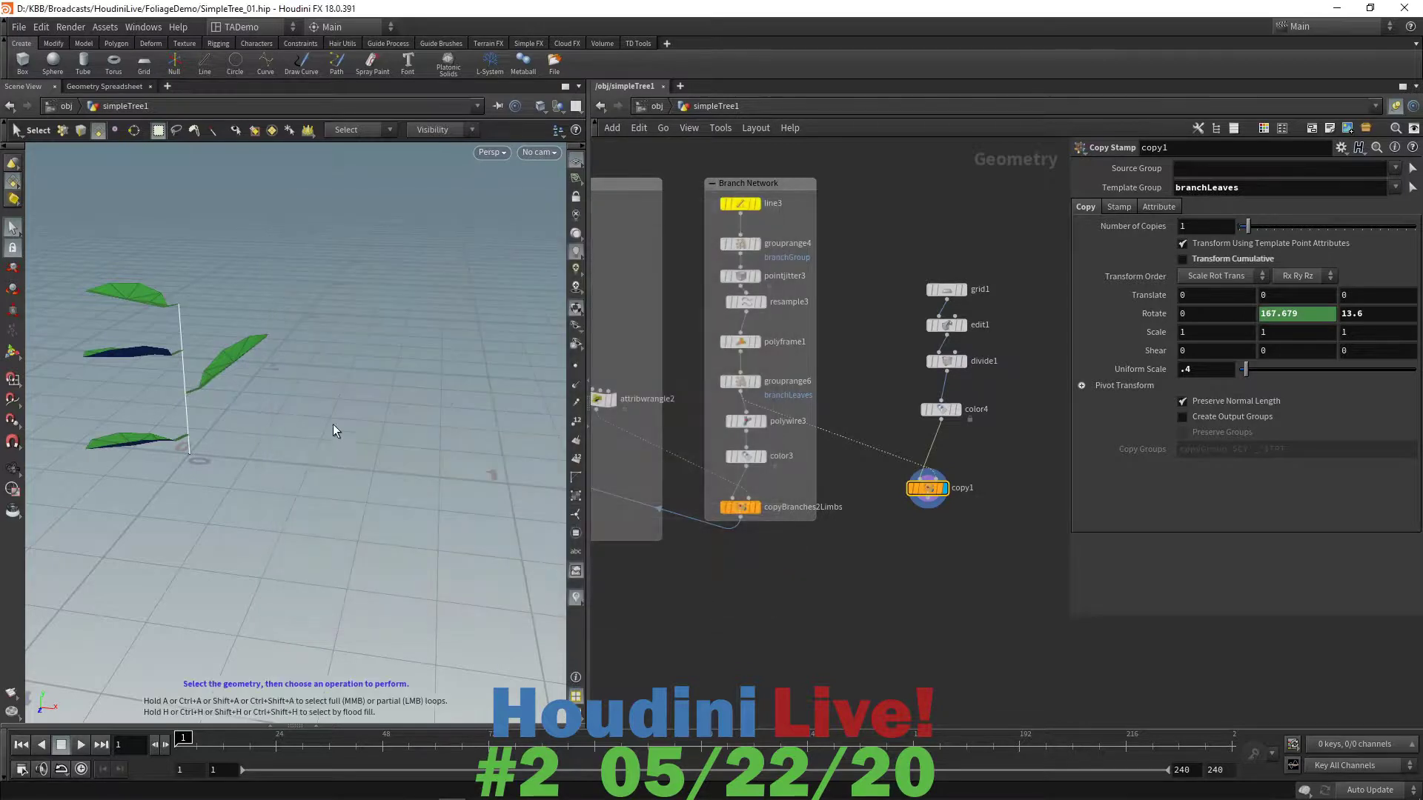
- Write the expression rand($PT*84.84)*180 for the leaf copies' X rotation in copy1
{"action": "left_click_drag", "start_coordinate": [334, 390], "coordinate": [311, 479]}
{"action": "left_click_drag", "start_coordinate": [253, 442], "coordinate": [321, 394]}
{"action": "key", "text": "s"}
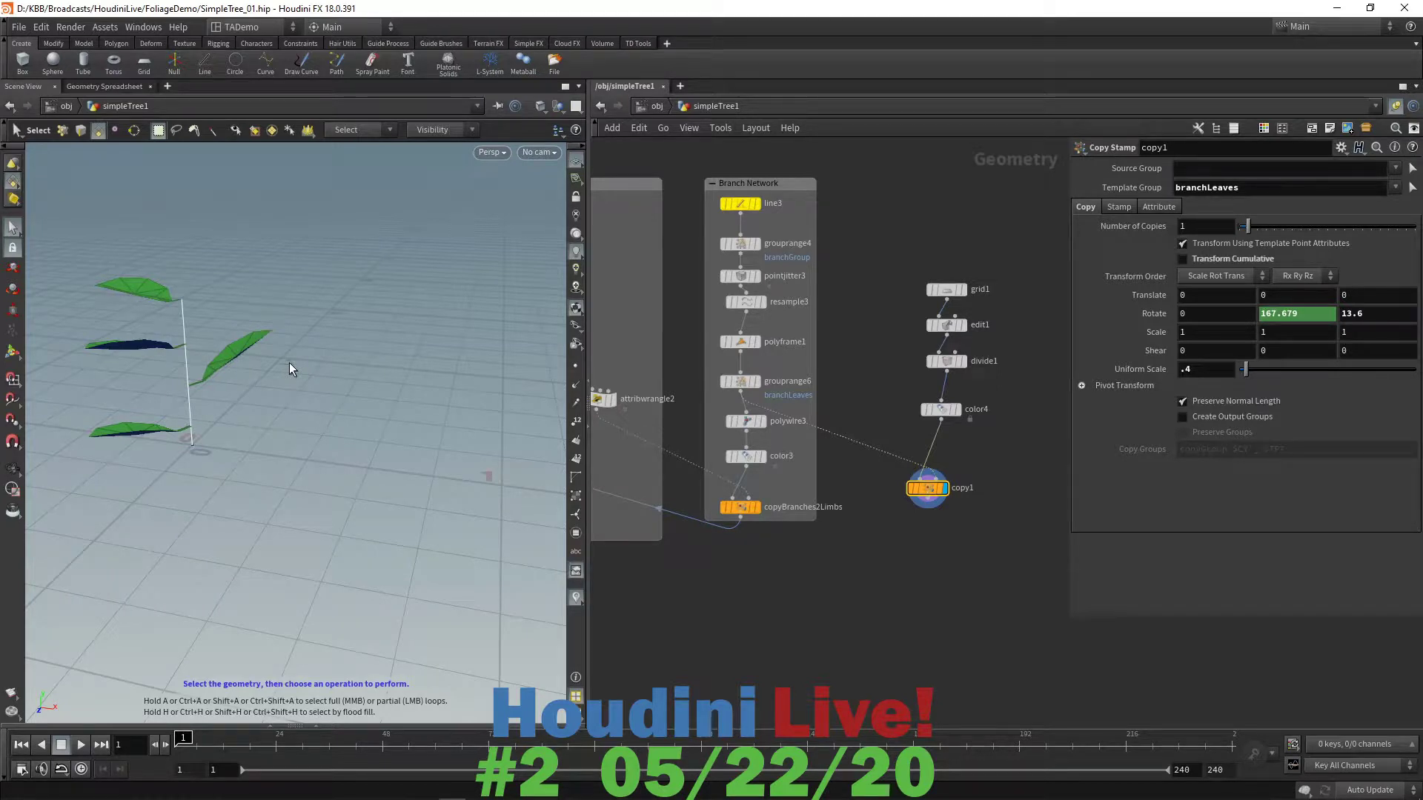
{"action": "mouse_move", "coordinate": [1213, 290]}
{"action": "middle_mouse_down"}
{"action": "mouse_move", "coordinate": [1218, 246]}
{"action": "mouse_move", "coordinate": [1234, 245]}
{"action": "mouse_move", "coordinate": [1219, 244]}
{"action": "mouse_move", "coordinate": [1241, 244]}
{"action": "mouse_move", "coordinate": [1218, 312]}
{"action": "middle_mouse_up"}
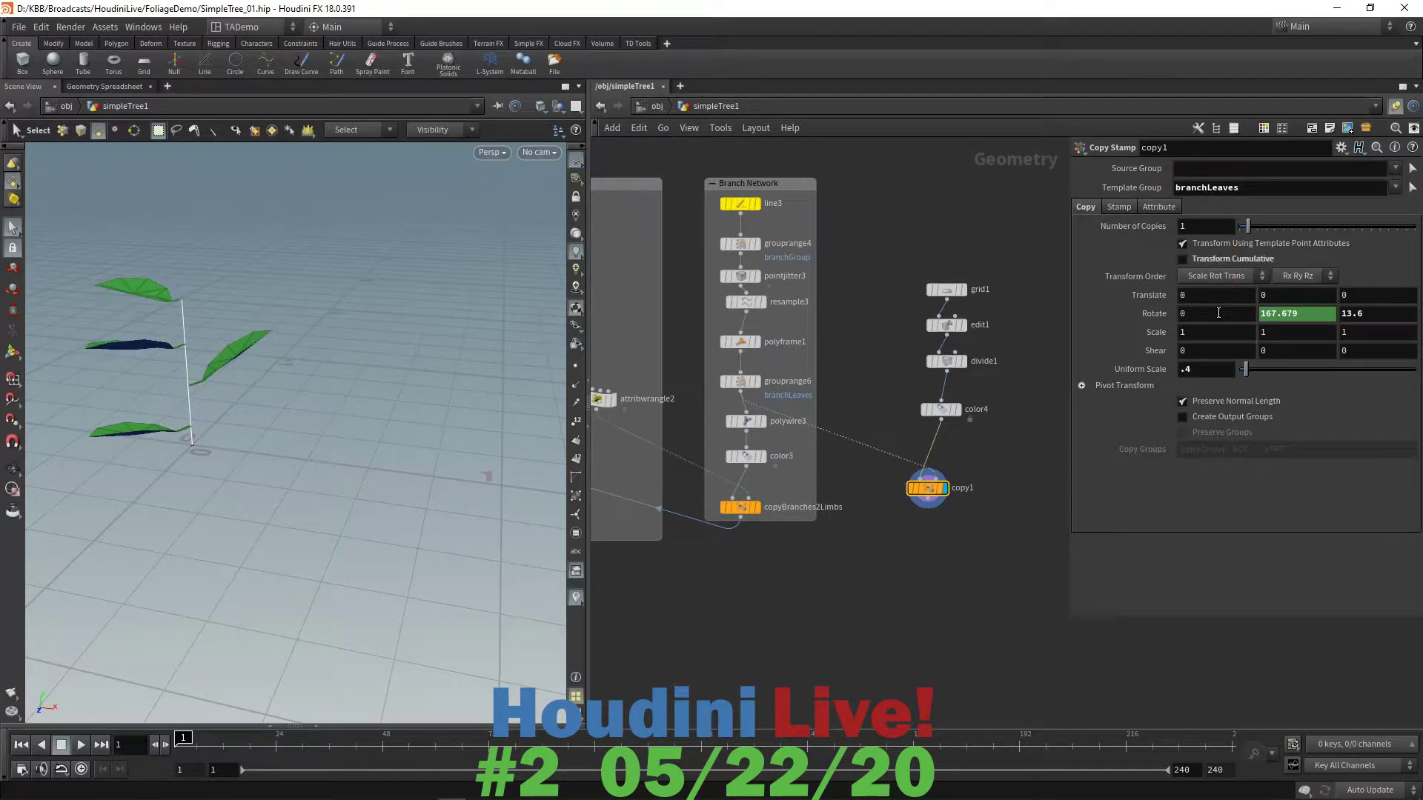
{"action": "left_click", "coordinate": [1219, 313]}
{"action": "key", "text": "alt+e"}
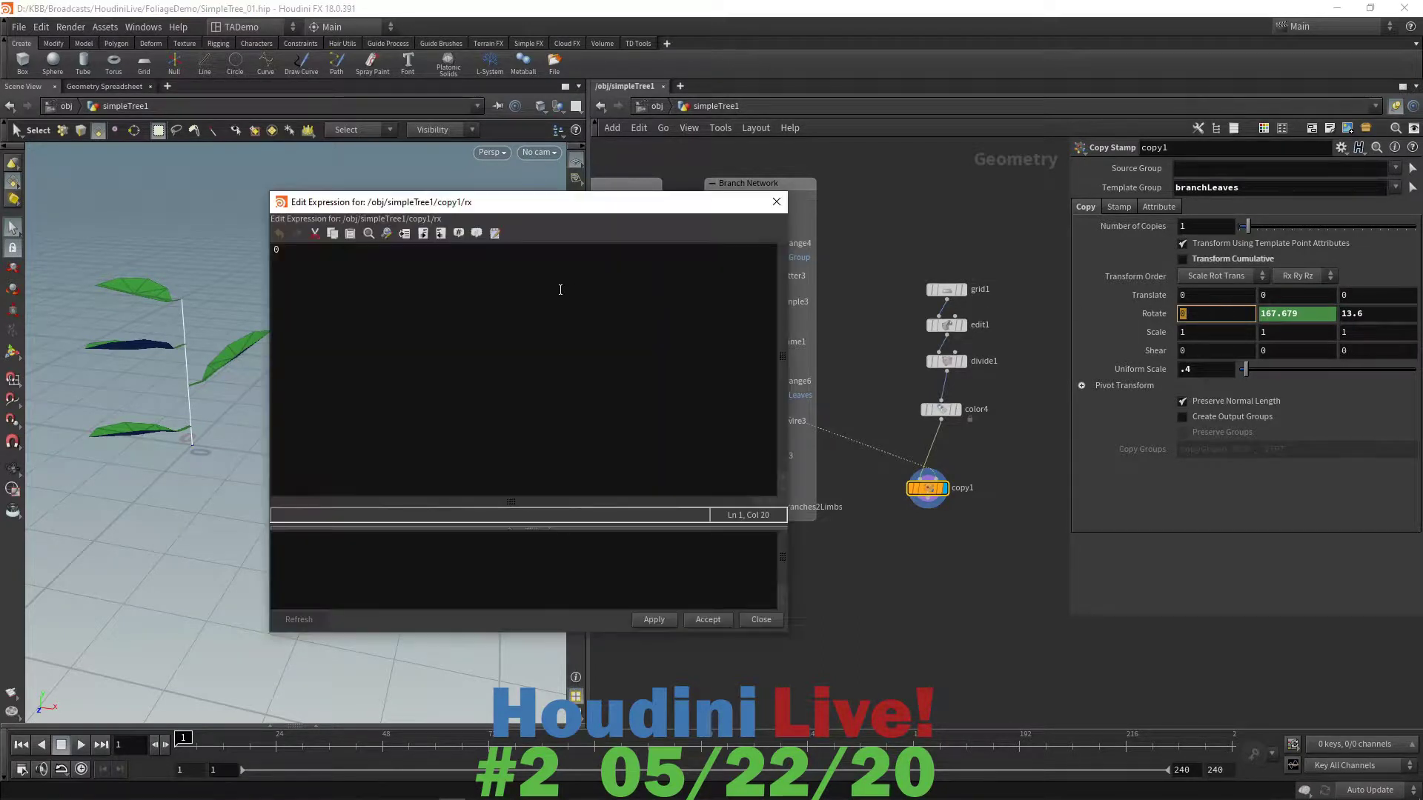
{"action": "left_click", "coordinate": [408, 265]}
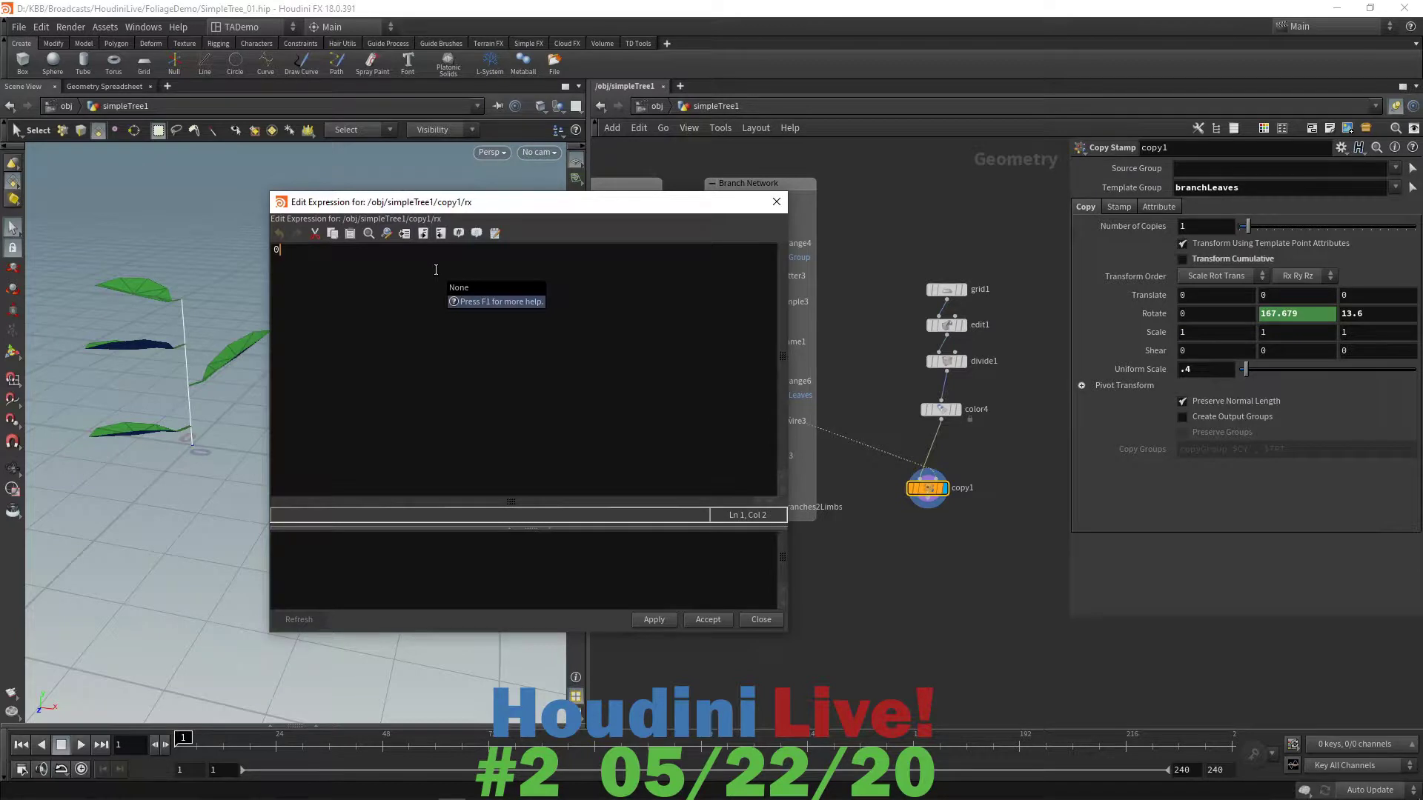
{"action": "key", "text": "BackSpace"}
{"action": "type", "text": "ran"}
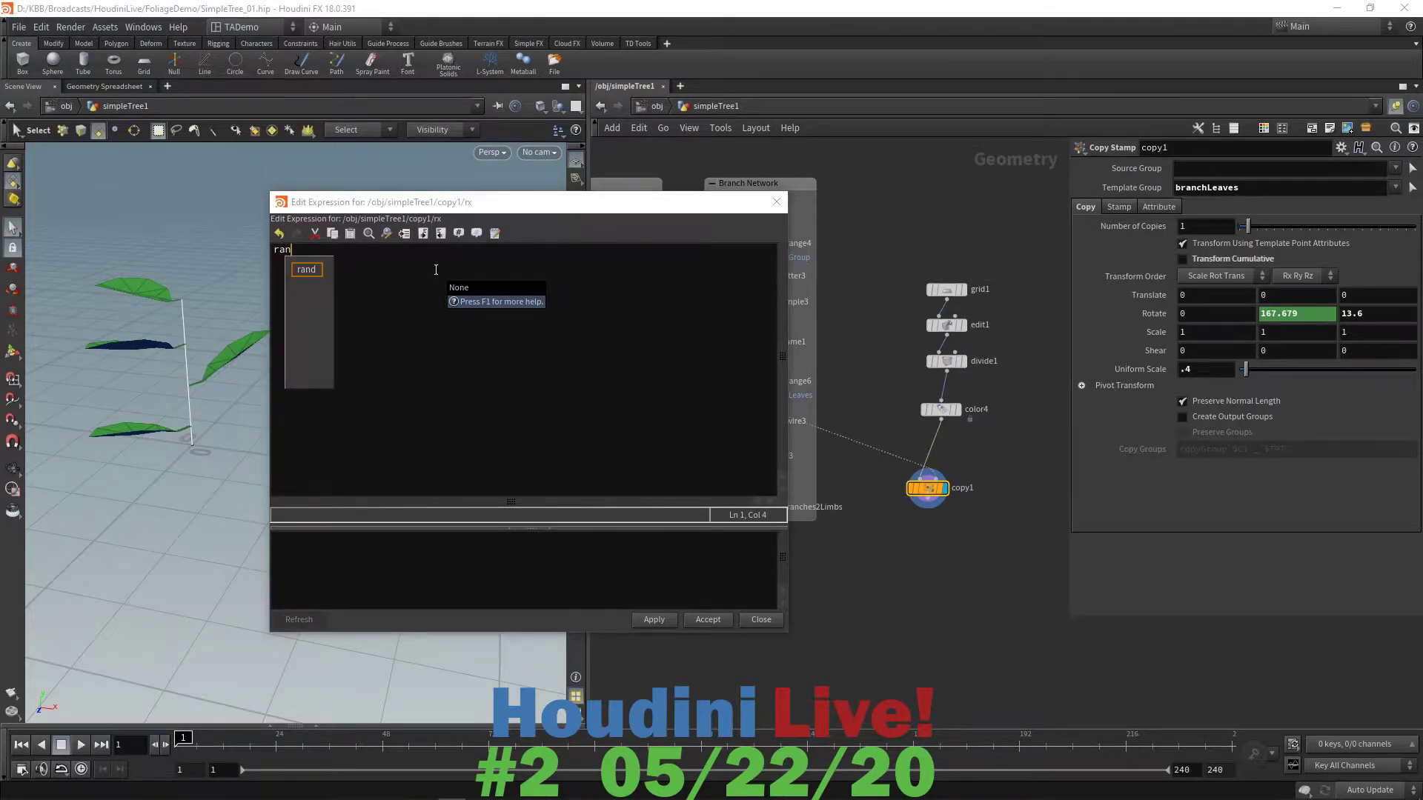
{"action": "type", "text": "d("}
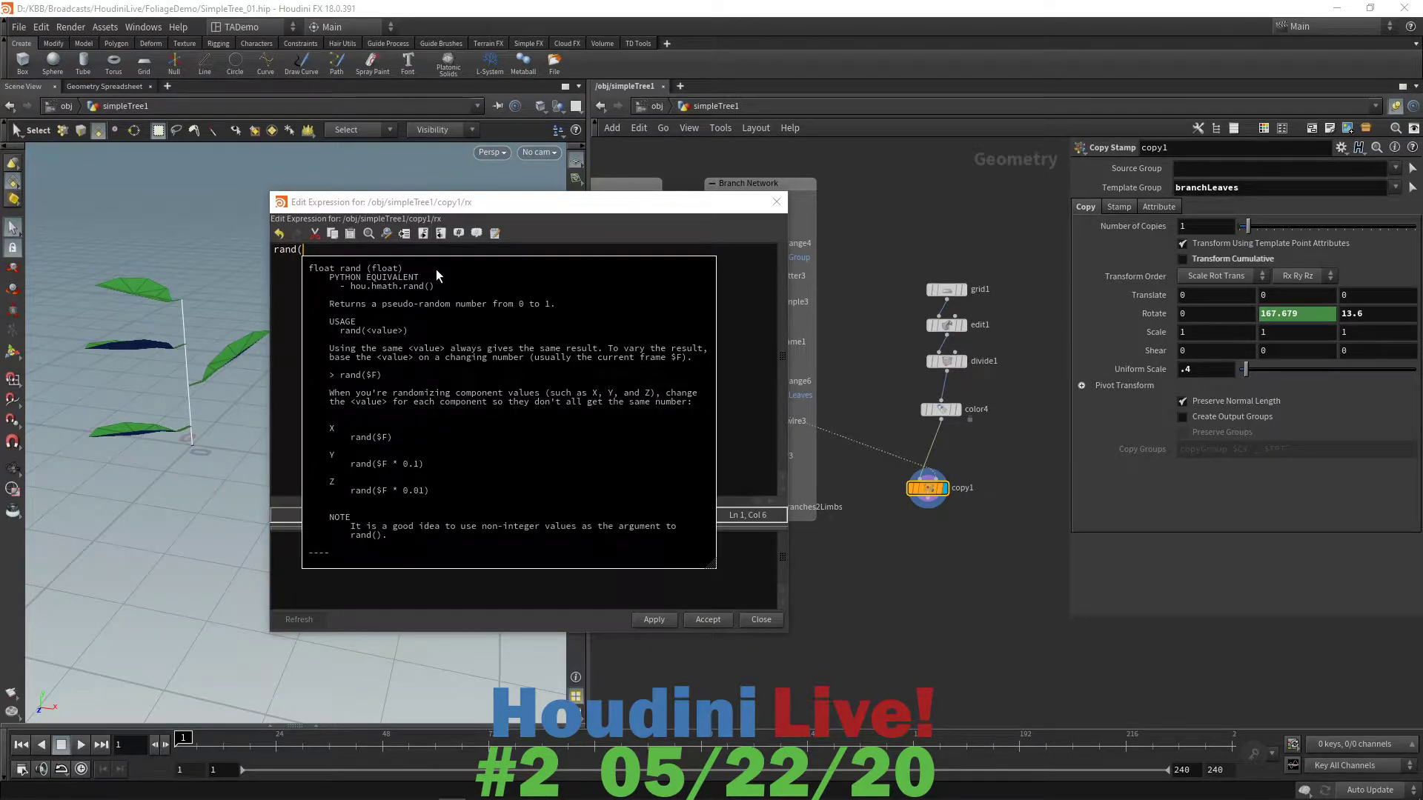
{"action": "type", "text": "$PT"}
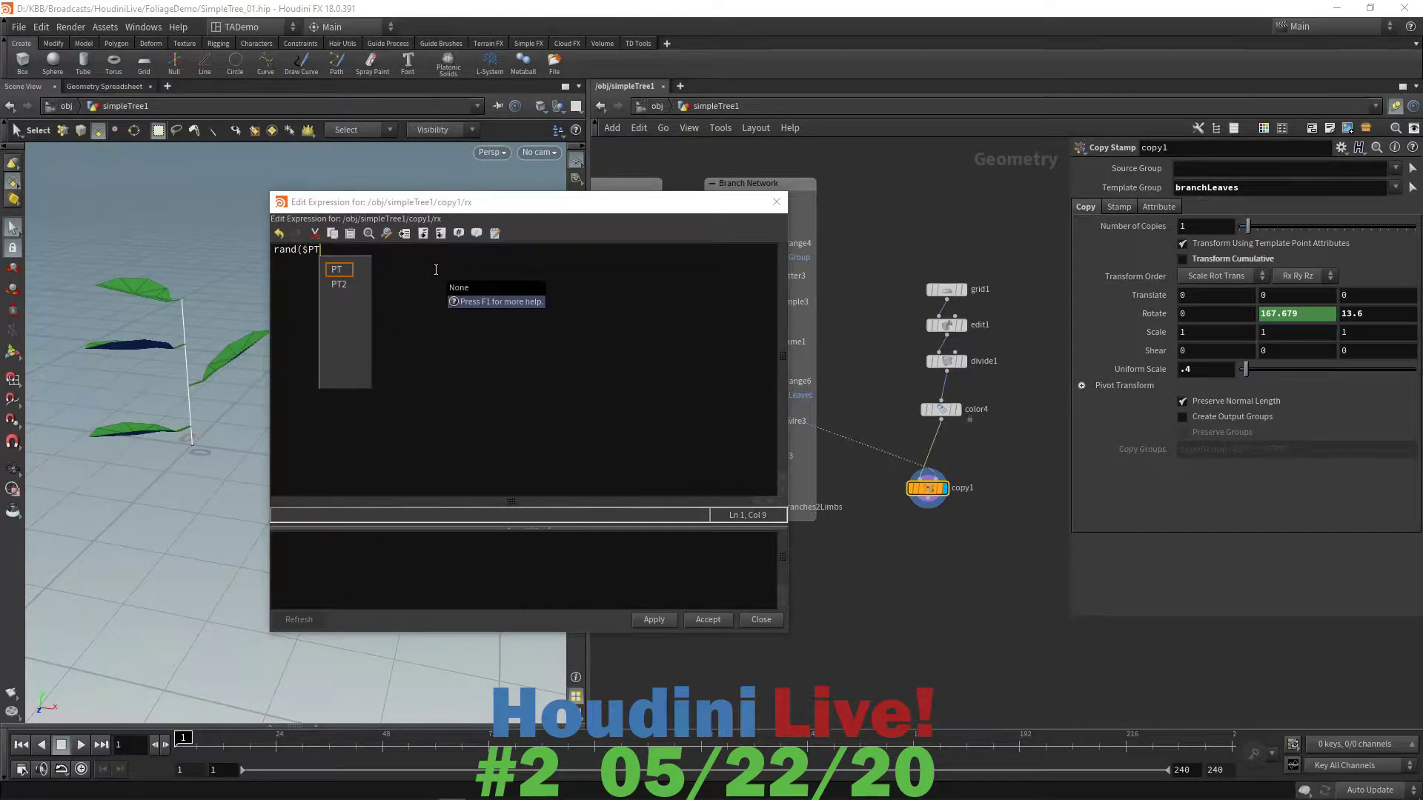
{"action": "type", "text": "*84.84"}
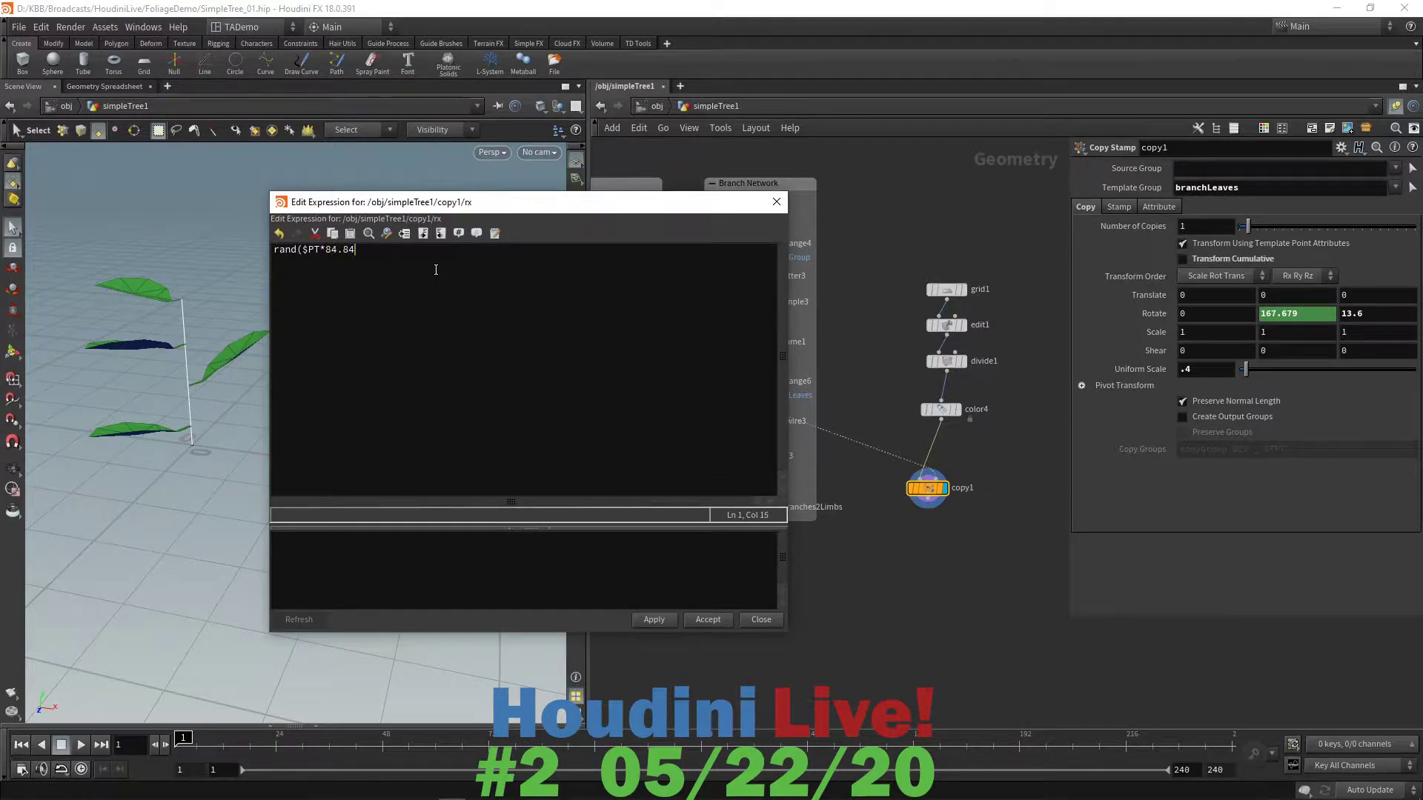
{"action": "type", "text": ")"}
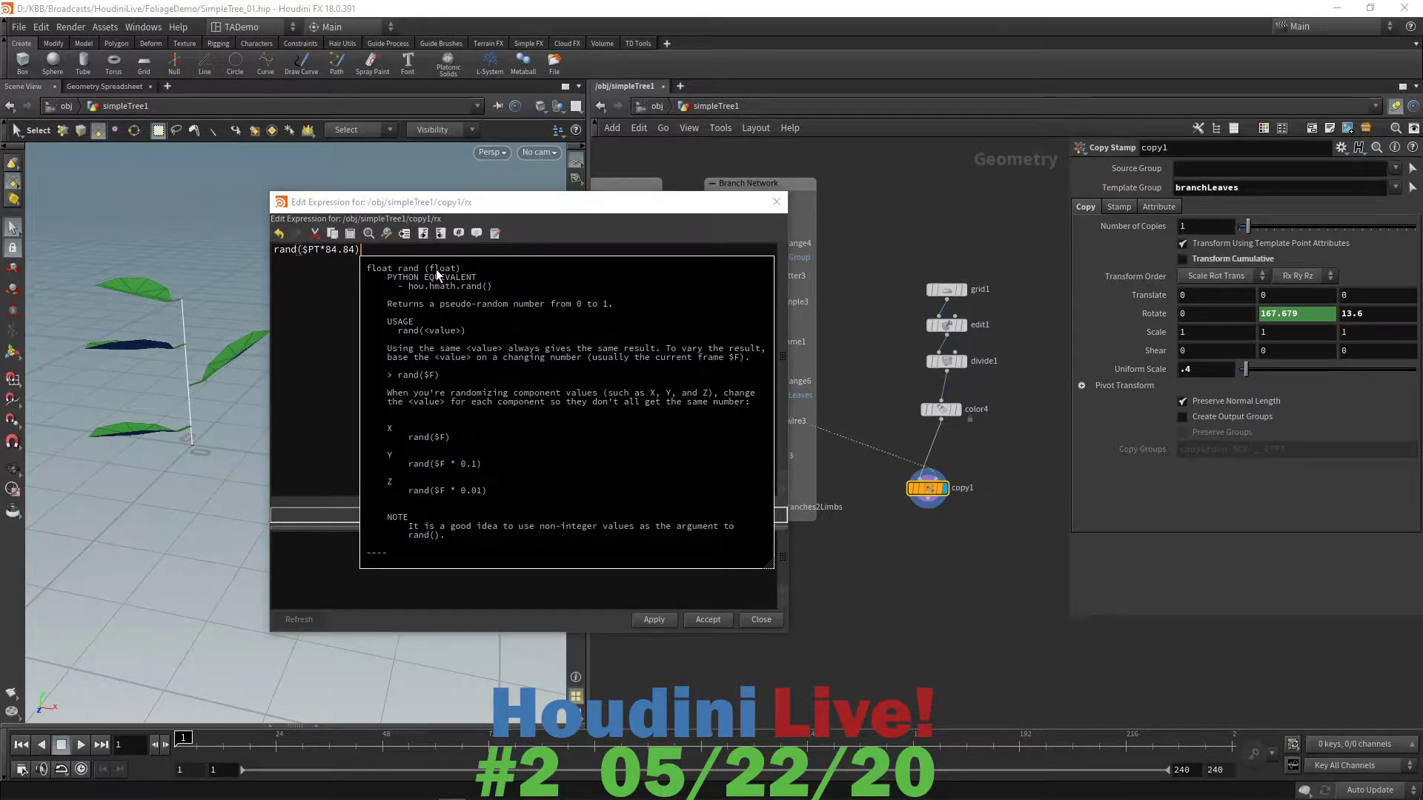
{"action": "type", "text": "*180"}
- Change copy1's X rotation expression to 90-rand($PT*84.84)*180 and view the leaf copies from a lower angle
{"action": "left_click", "coordinate": [328, 294]}
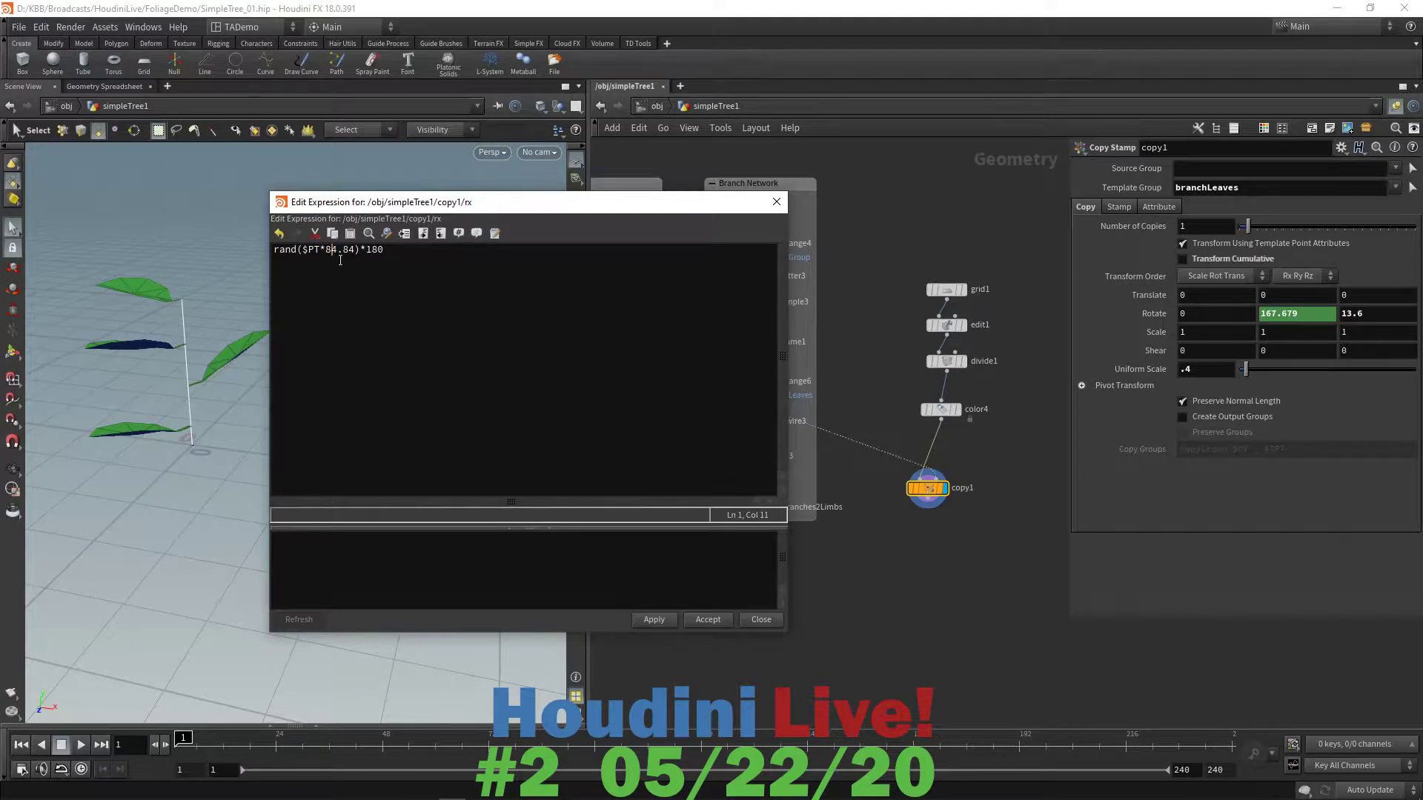
{"action": "left_click", "coordinate": [278, 250]}
{"action": "left_click", "coordinate": [274, 250]}
{"action": "type", "text": "90"}
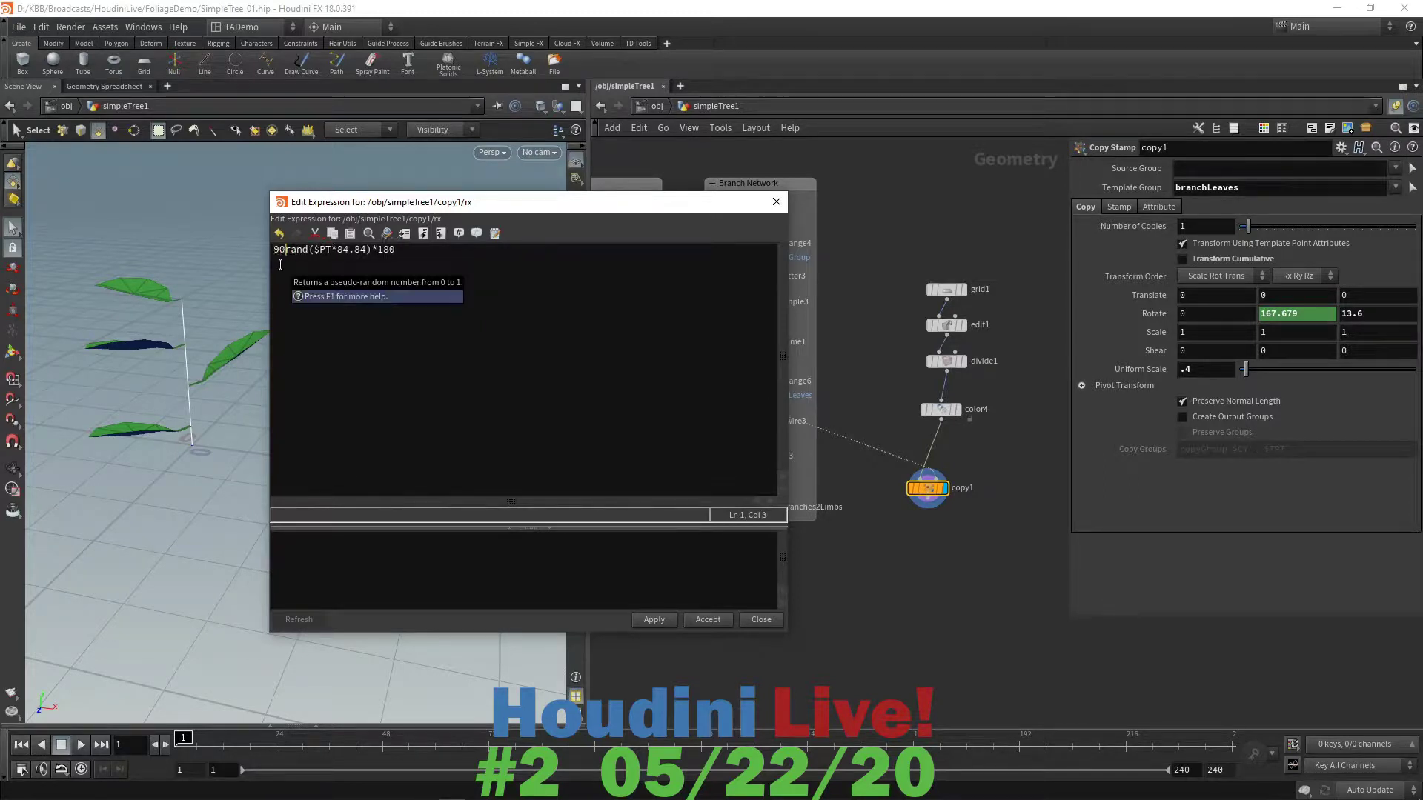
{"action": "type", "text": "-"}
{"action": "left_click", "coordinate": [655, 621]}
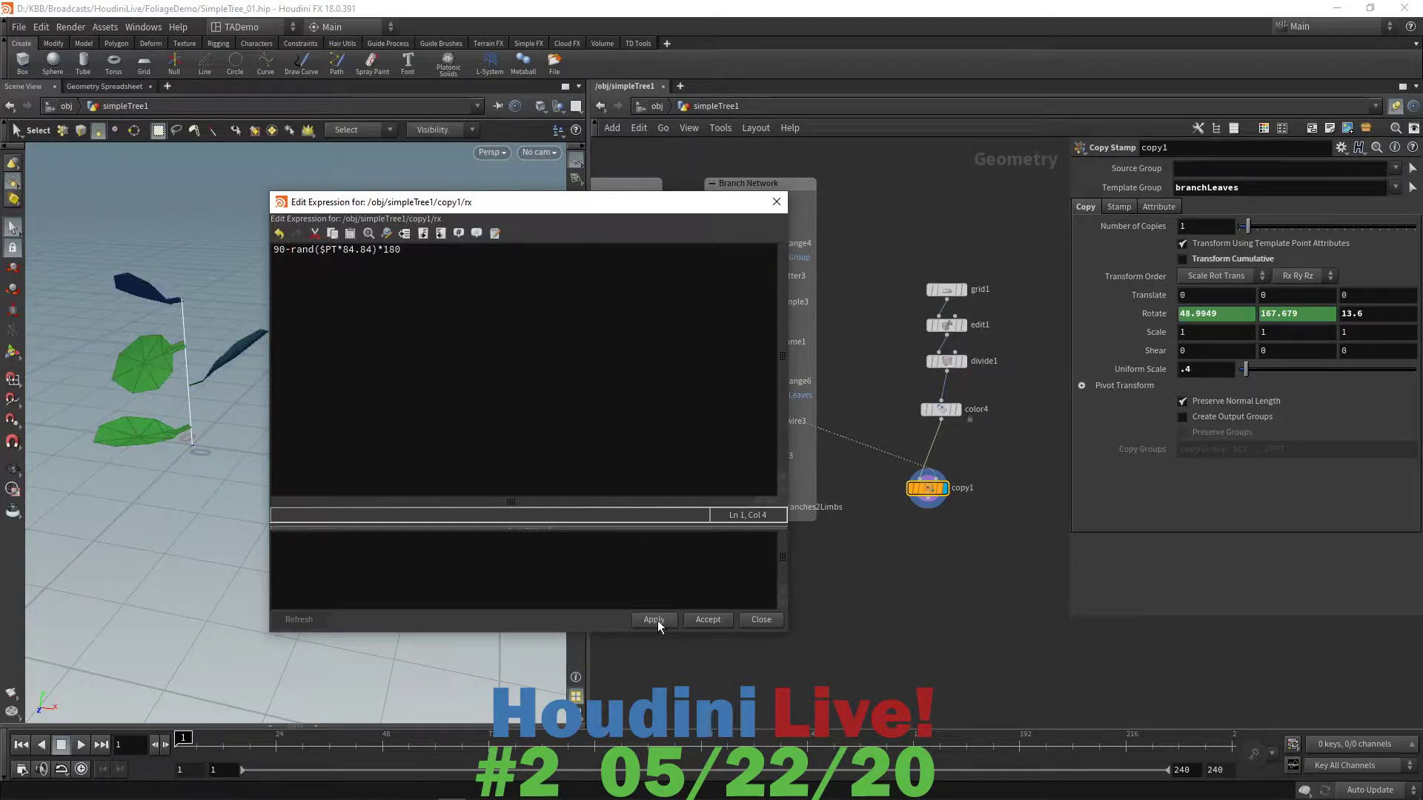
{"action": "left_click", "coordinate": [708, 619]}
{"action": "key", "text": "Escape"}
{"action": "left_click_drag", "start_coordinate": [255, 429], "coordinate": [297, 412]}
{"action": "key", "text": "s"}
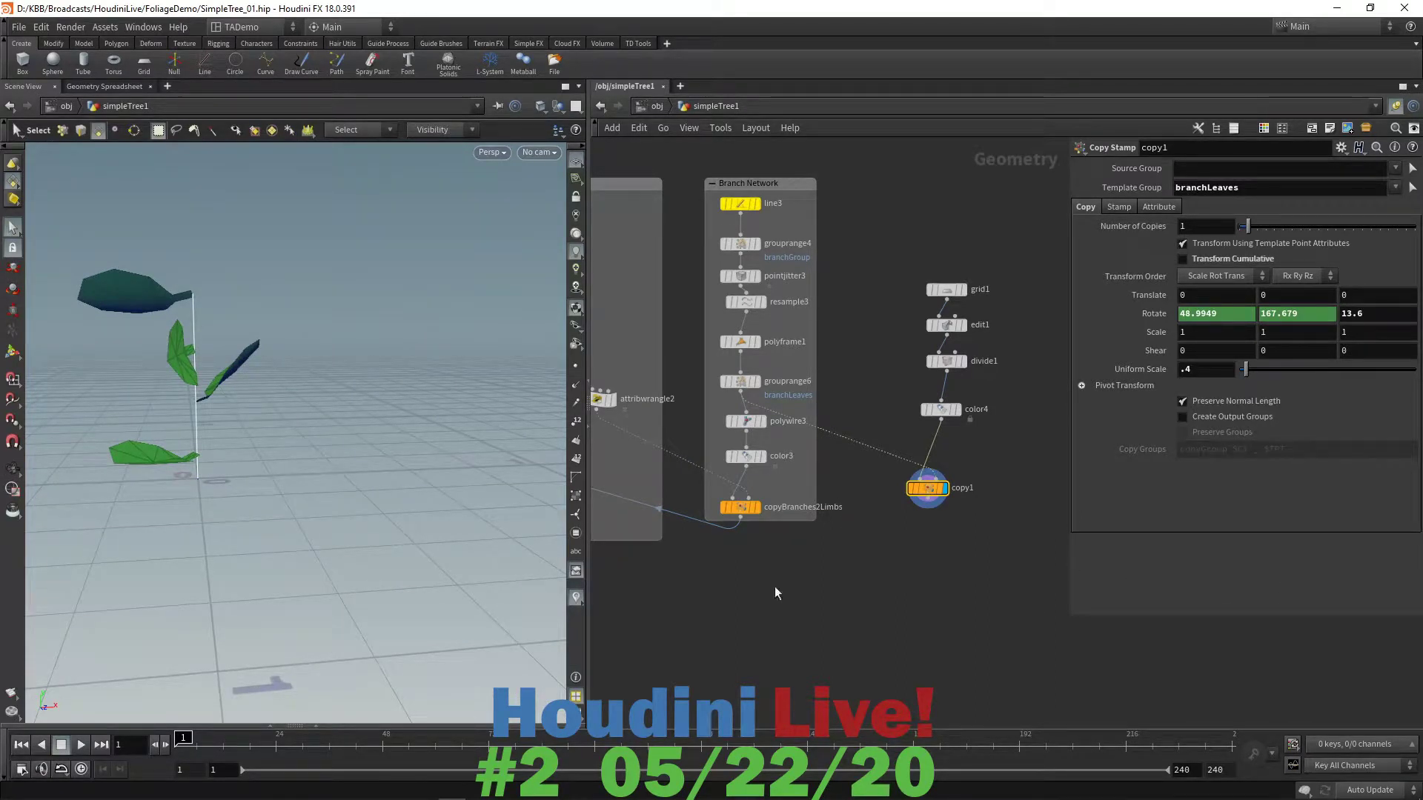
- Move copyBranches2Limbs lower in the Branch Network to make room beneath color3
{"action": "middle_click_drag", "start_coordinate": [740, 599], "coordinate": [870, 532]}
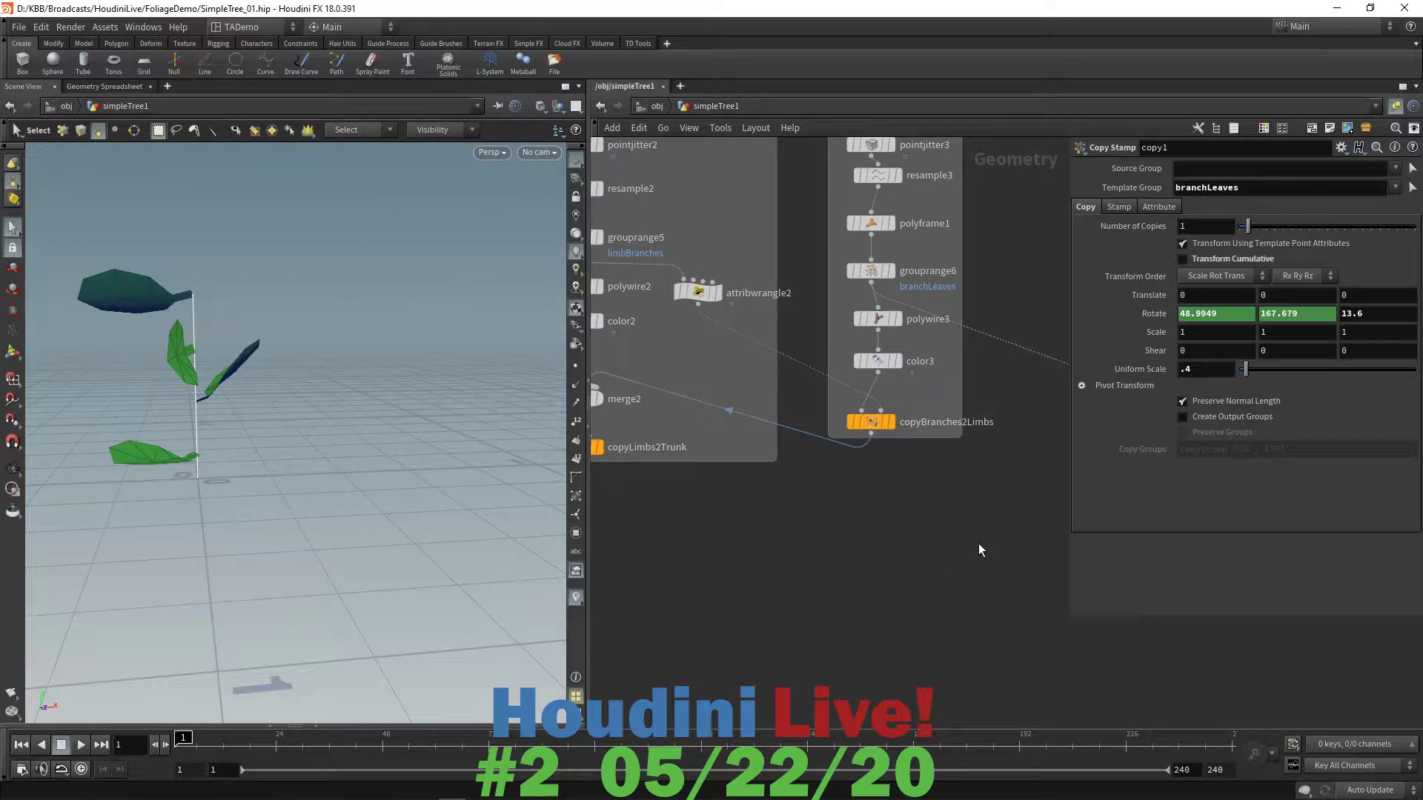
{"action": "scroll", "coordinate": [978, 550], "scroll_direction": "down", "scroll_amount": 2}
{"action": "middle_click_drag", "start_coordinate": [978, 550], "coordinate": [855, 602]}
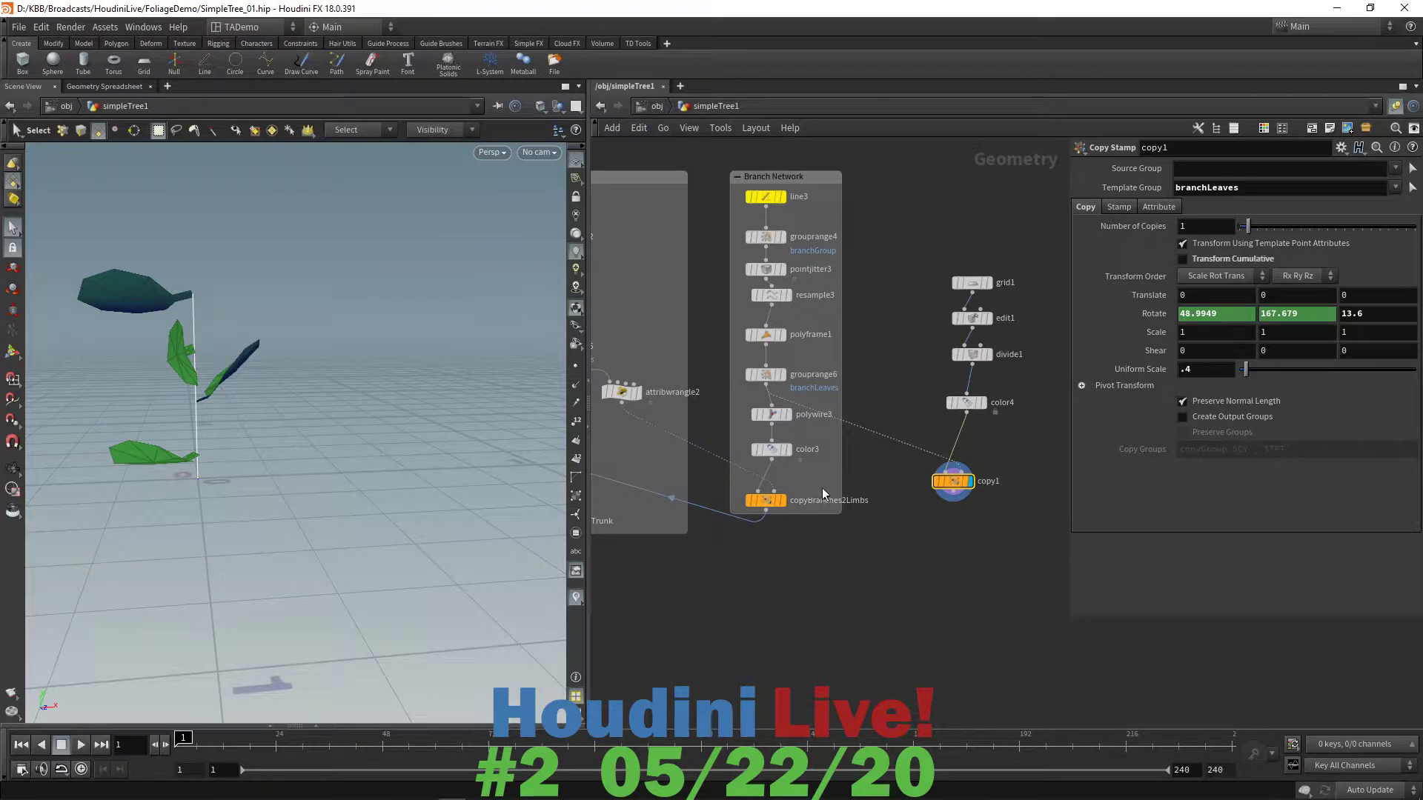
{"action": "left_click_drag", "start_coordinate": [829, 511], "coordinate": [815, 570]}
{"action": "left_click_drag", "start_coordinate": [770, 502], "coordinate": [776, 545]}
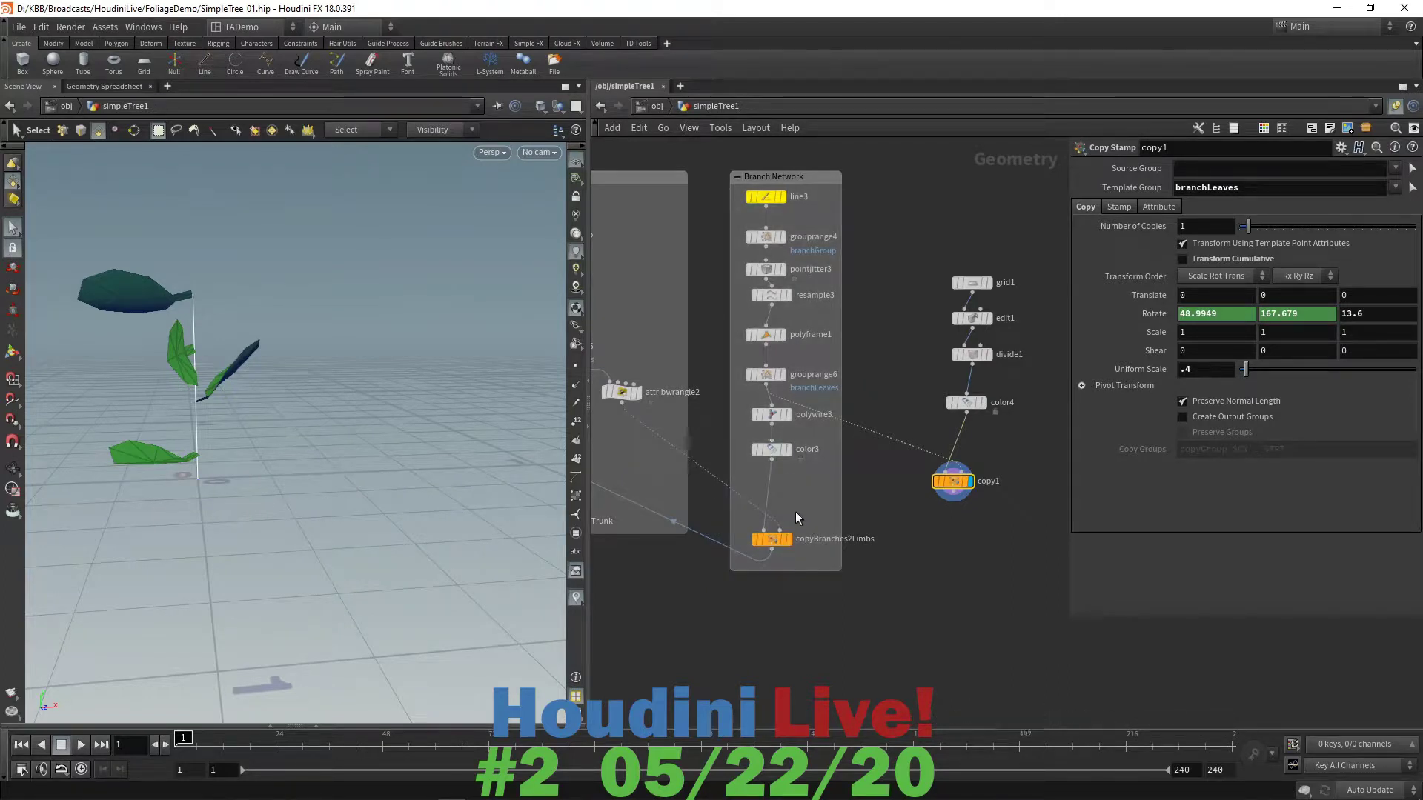
- Add a Merge node between color3 and copyBranches2Limbs, and wire the copy1 leaves into it
{"action": "left_click", "coordinate": [772, 461]}
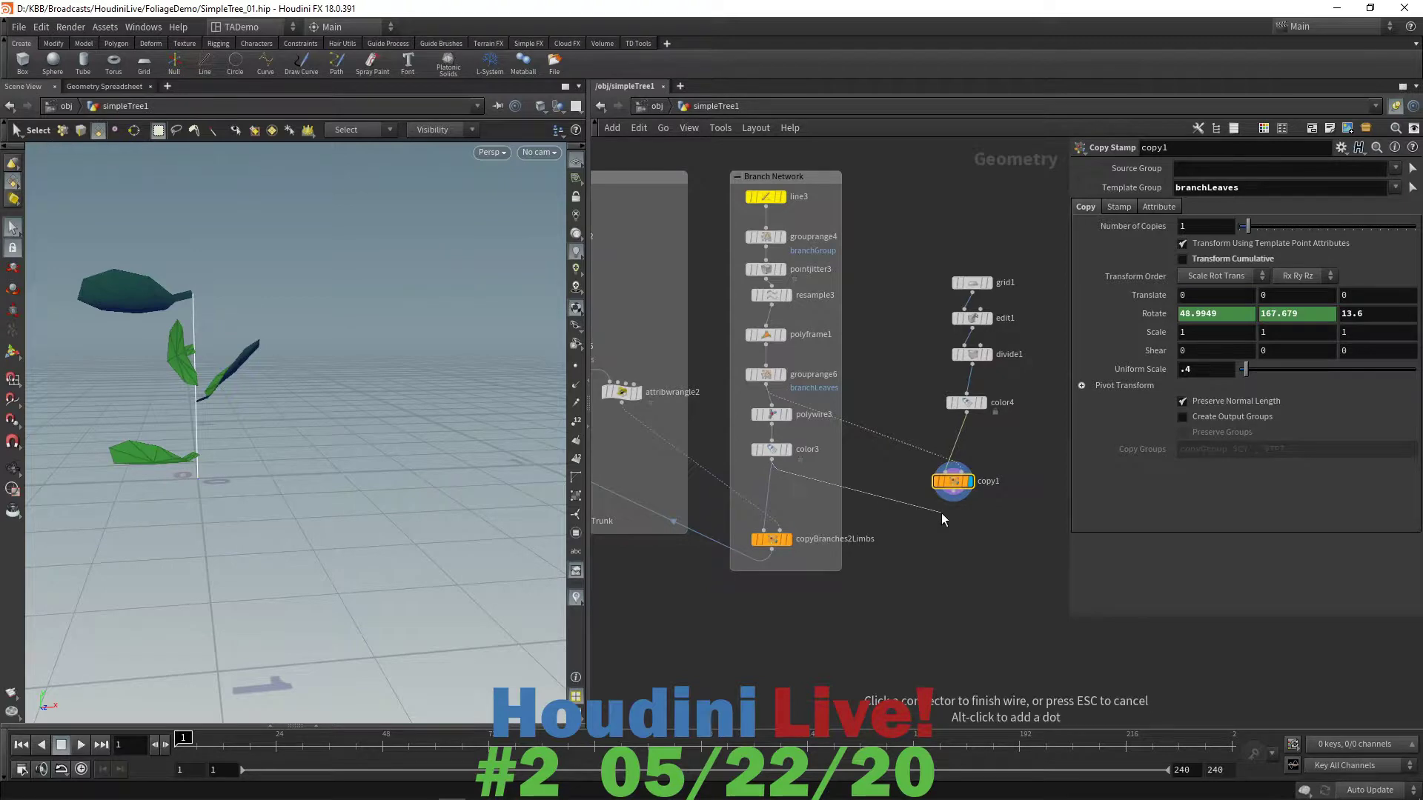
{"action": "key", "text": "Tab"}
{"action": "type", "text": "merge"}
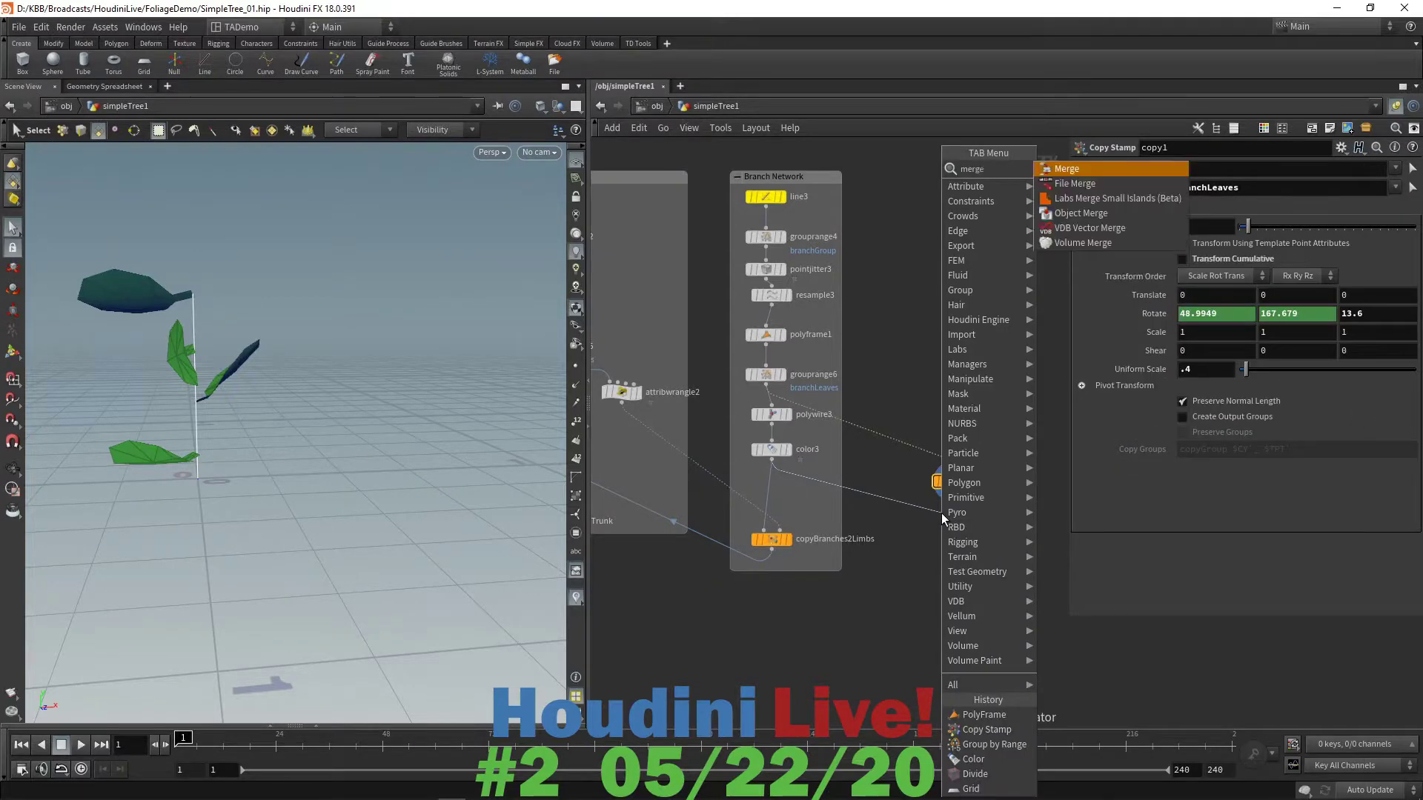
{"action": "left_click", "coordinate": [1067, 169]}
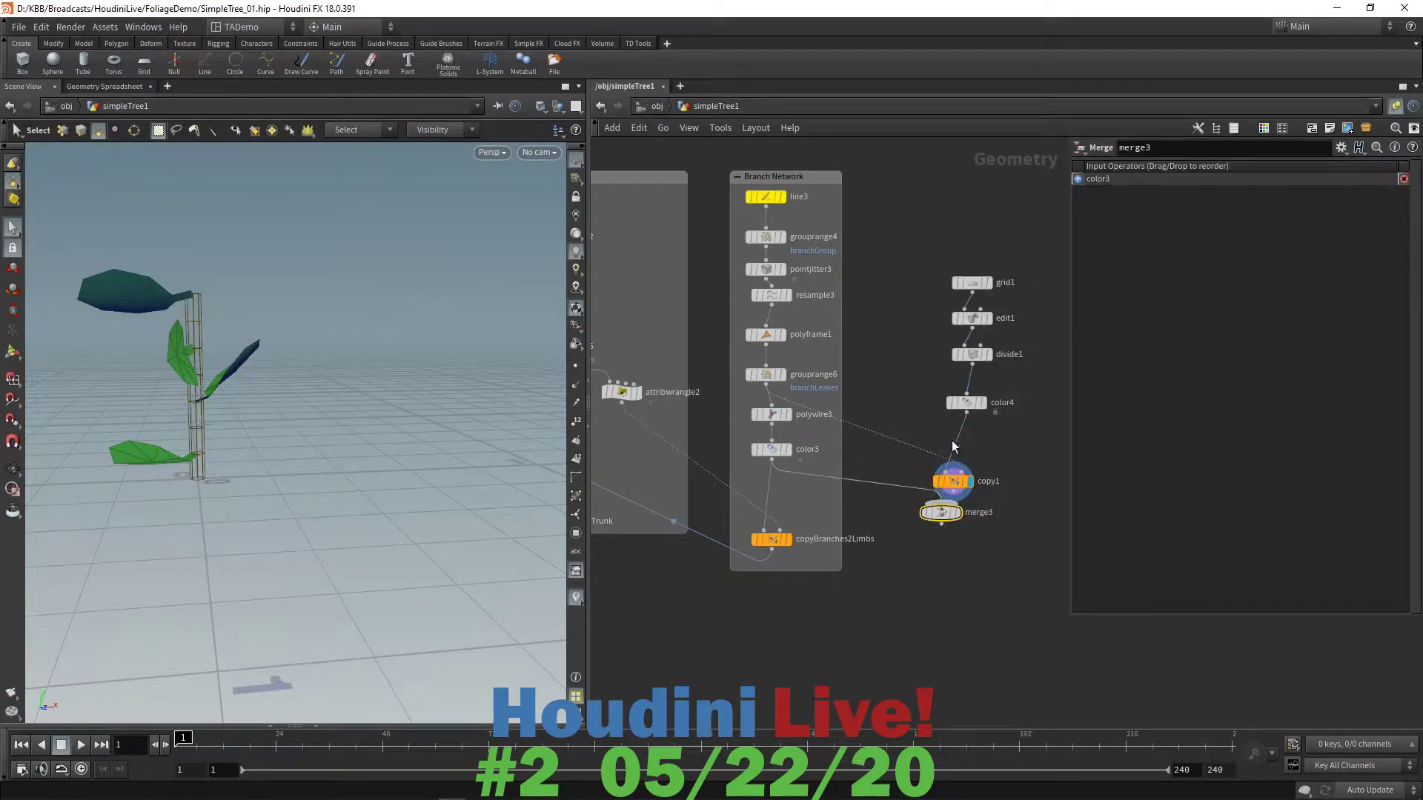
{"action": "left_click_drag", "start_coordinate": [941, 519], "coordinate": [800, 512]}
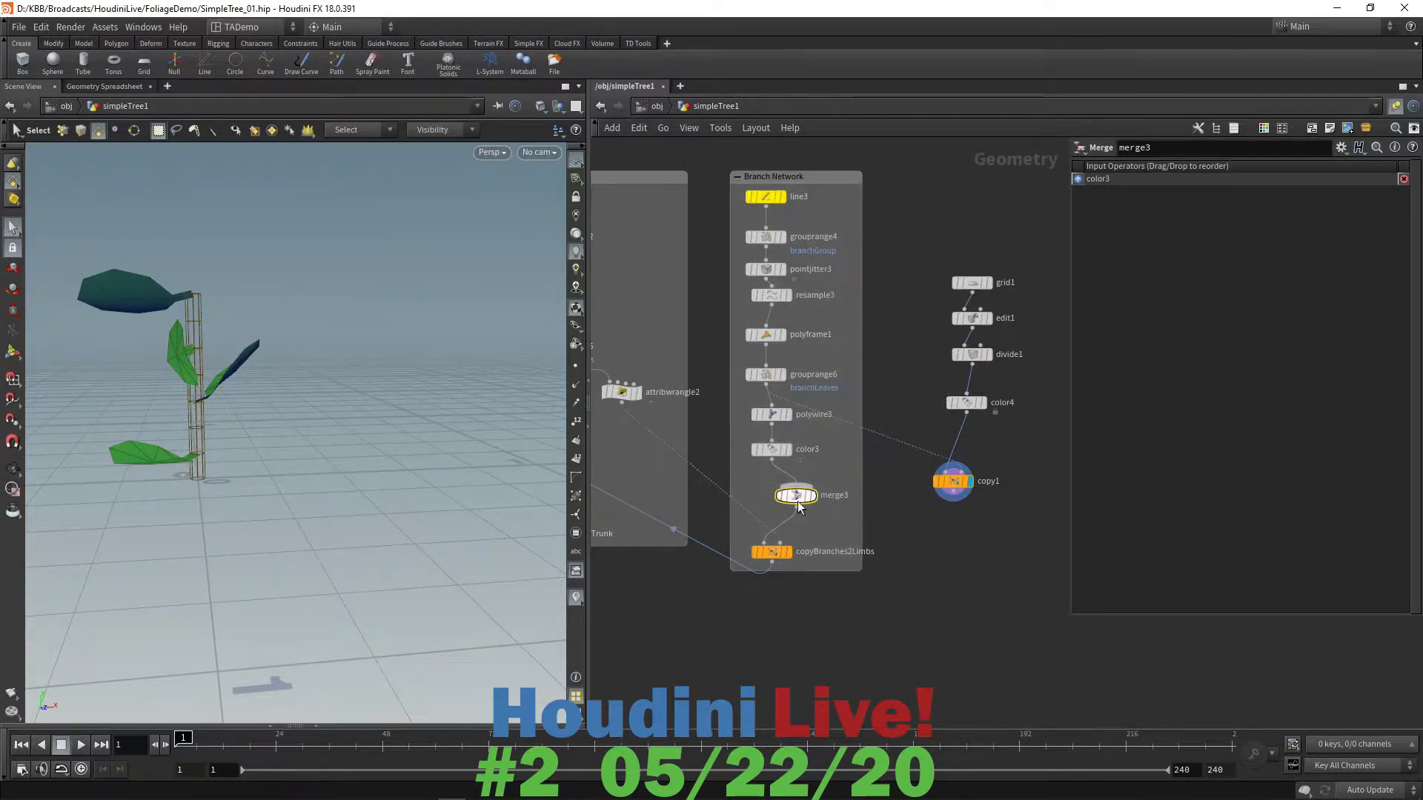
{"action": "left_click", "coordinate": [815, 490]}
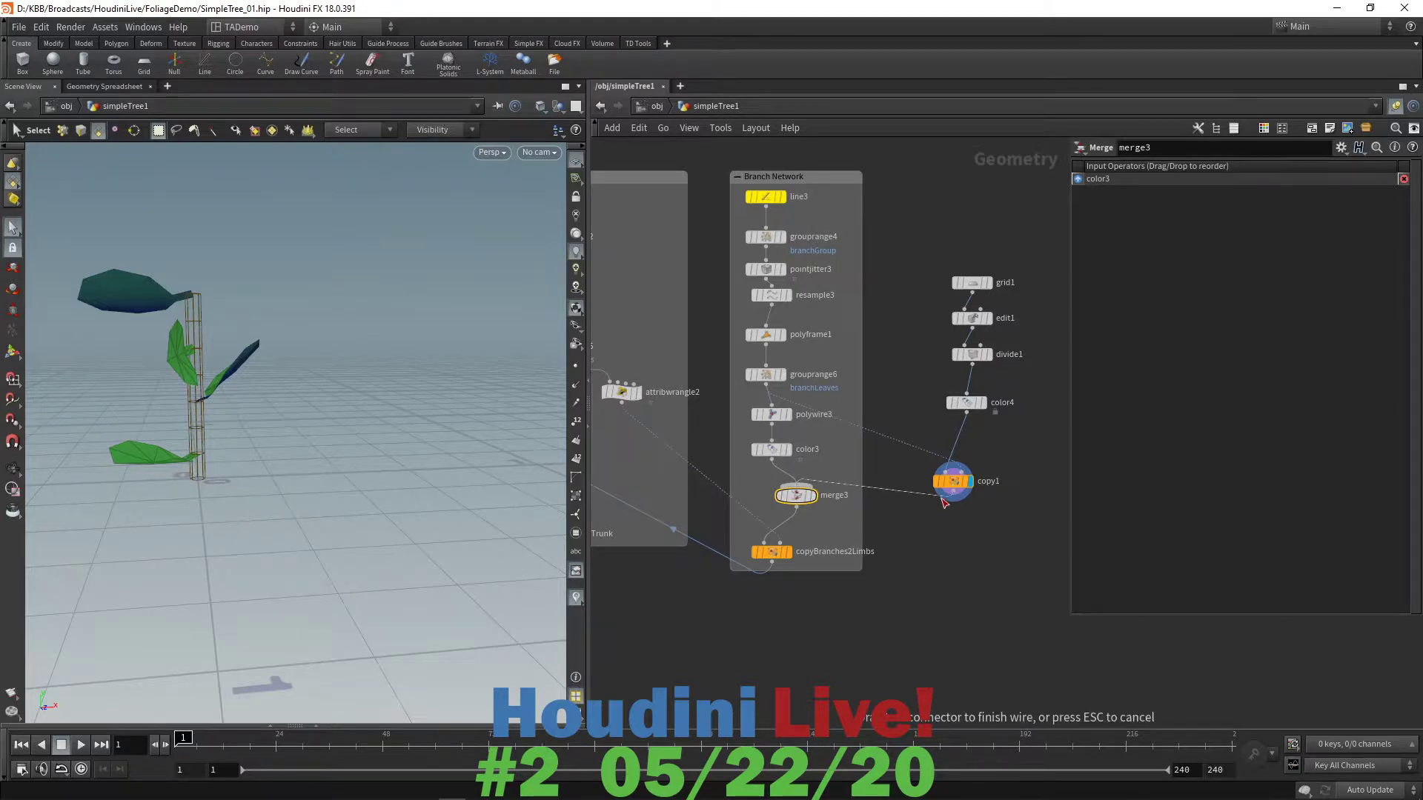
{"action": "left_click", "coordinate": [945, 503]}
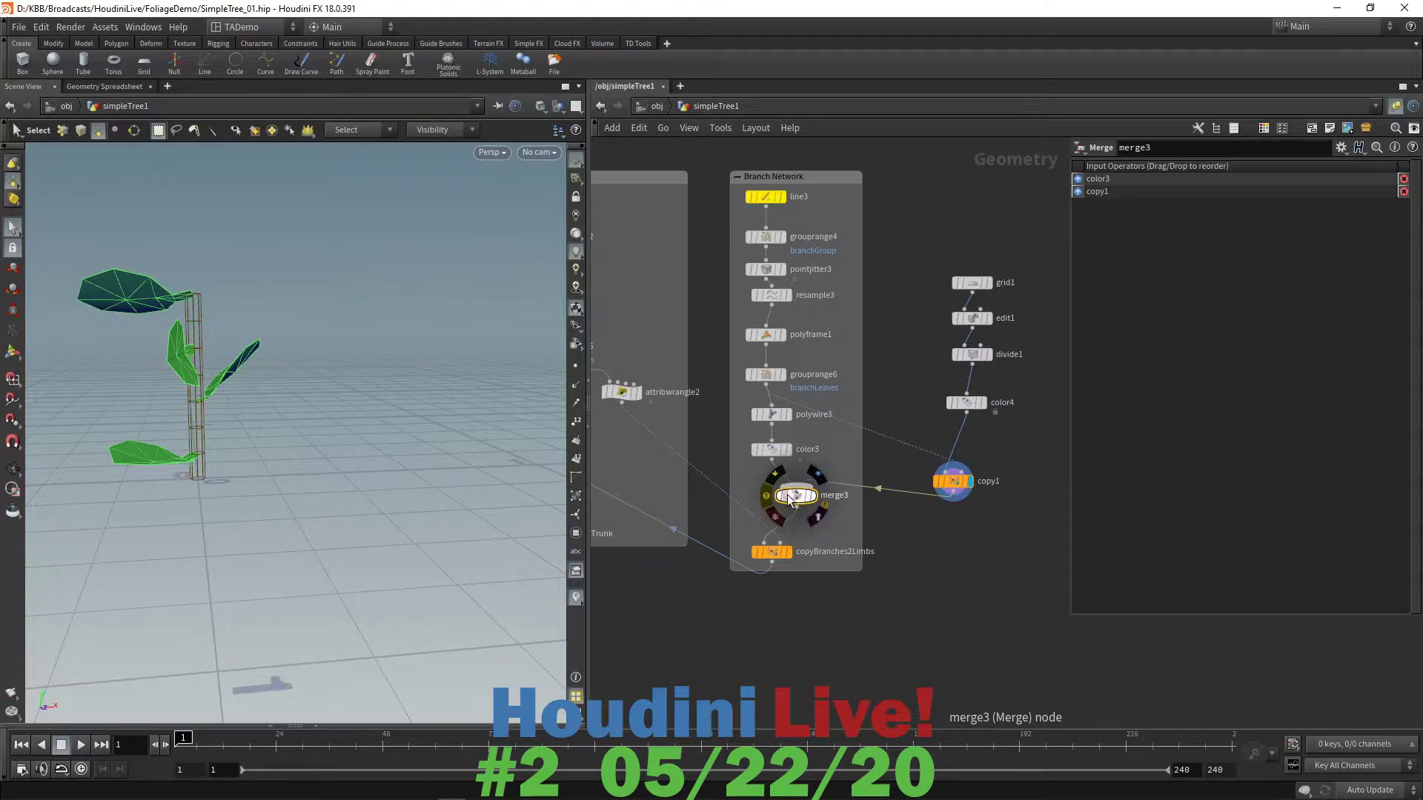
- Examine the node information of merge3 and copy1 for their geometry attributes
{"action": "left_click", "coordinate": [768, 495]}
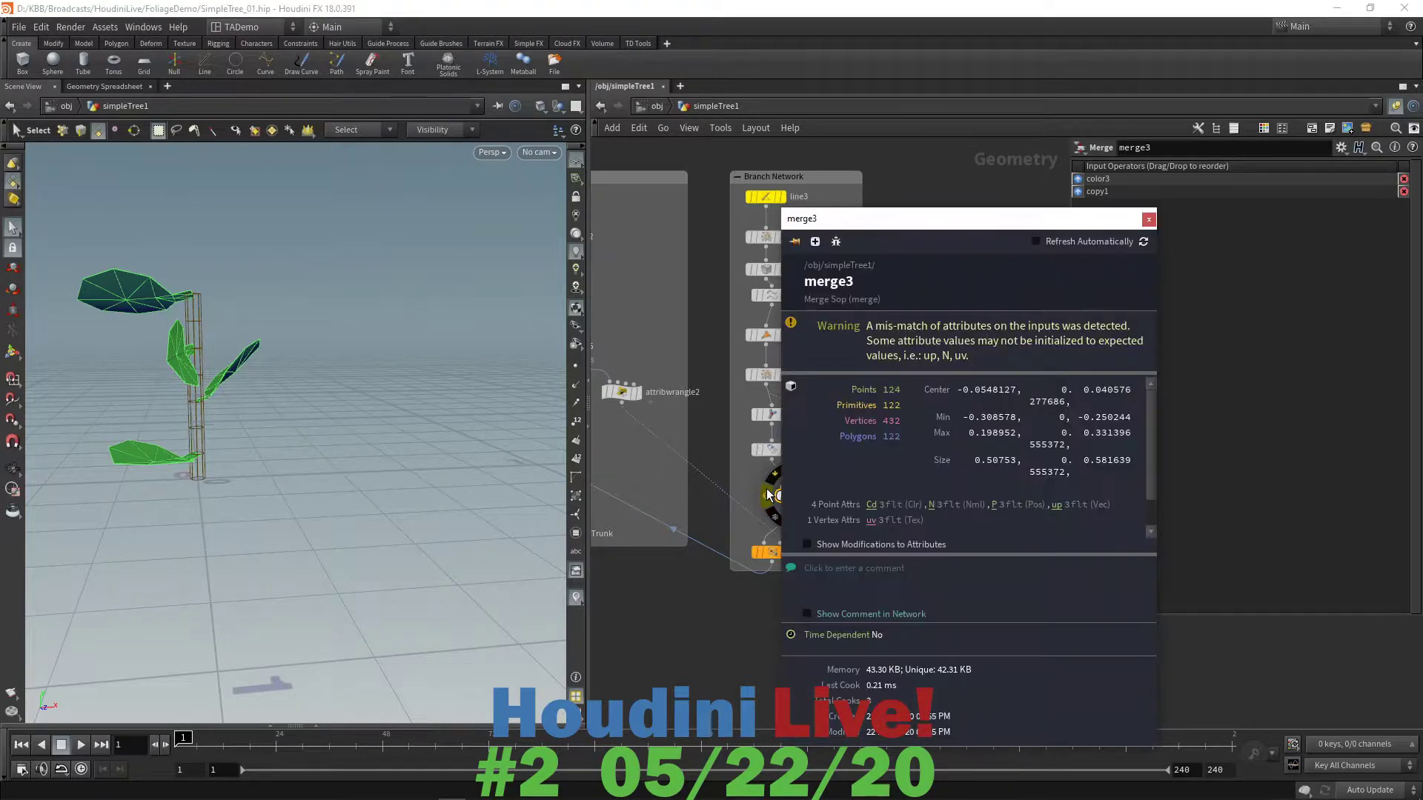
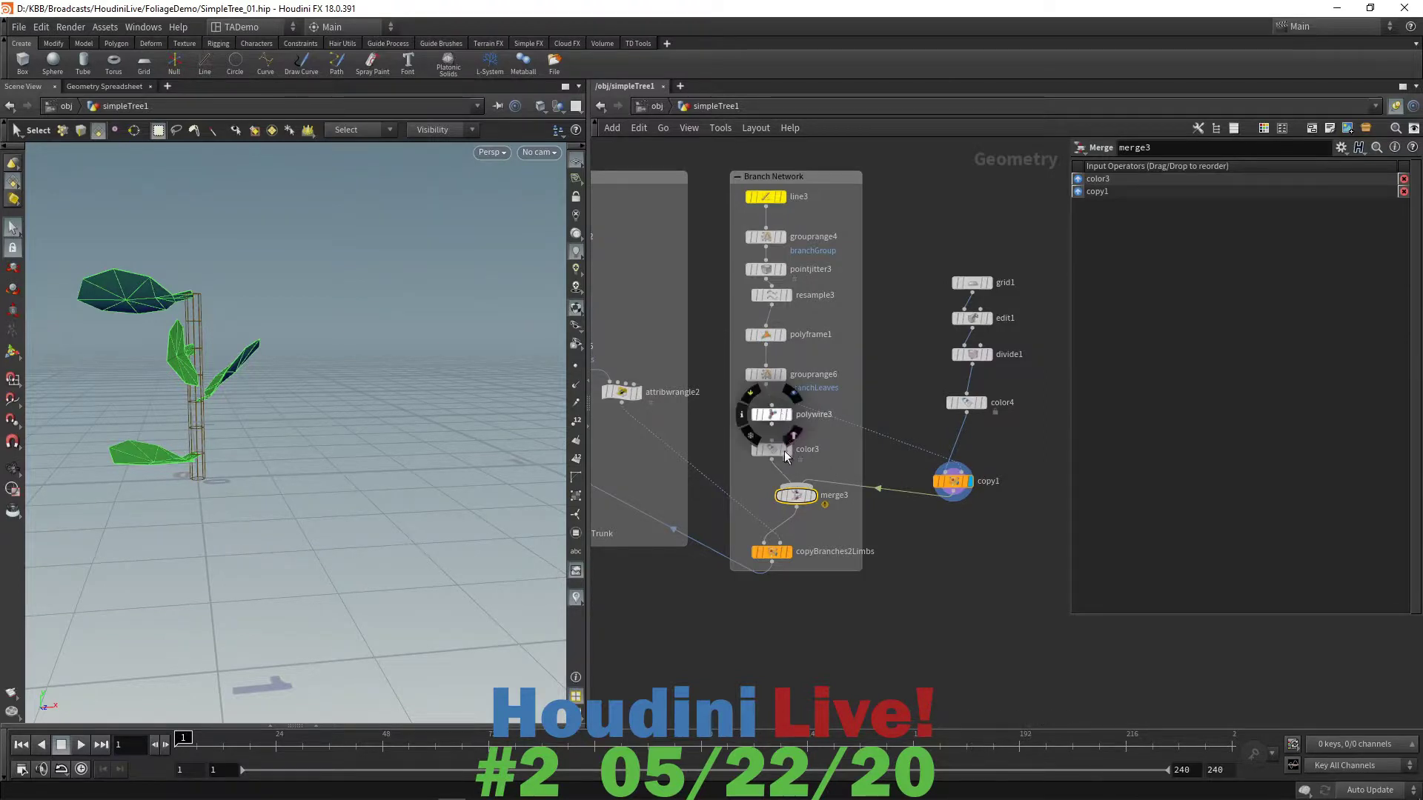
{"action": "left_click", "coordinate": [954, 482]}
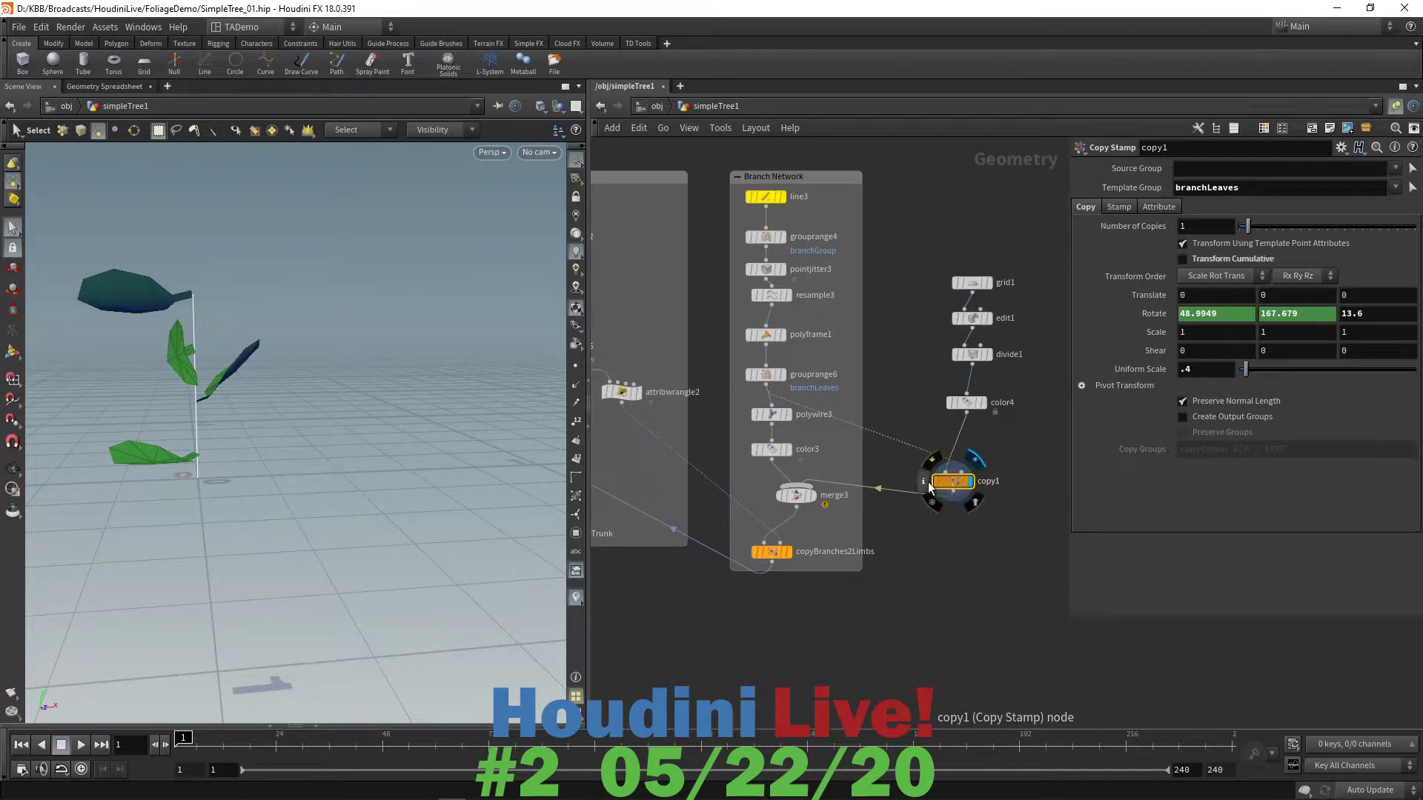
{"action": "left_click", "coordinate": [925, 482]}
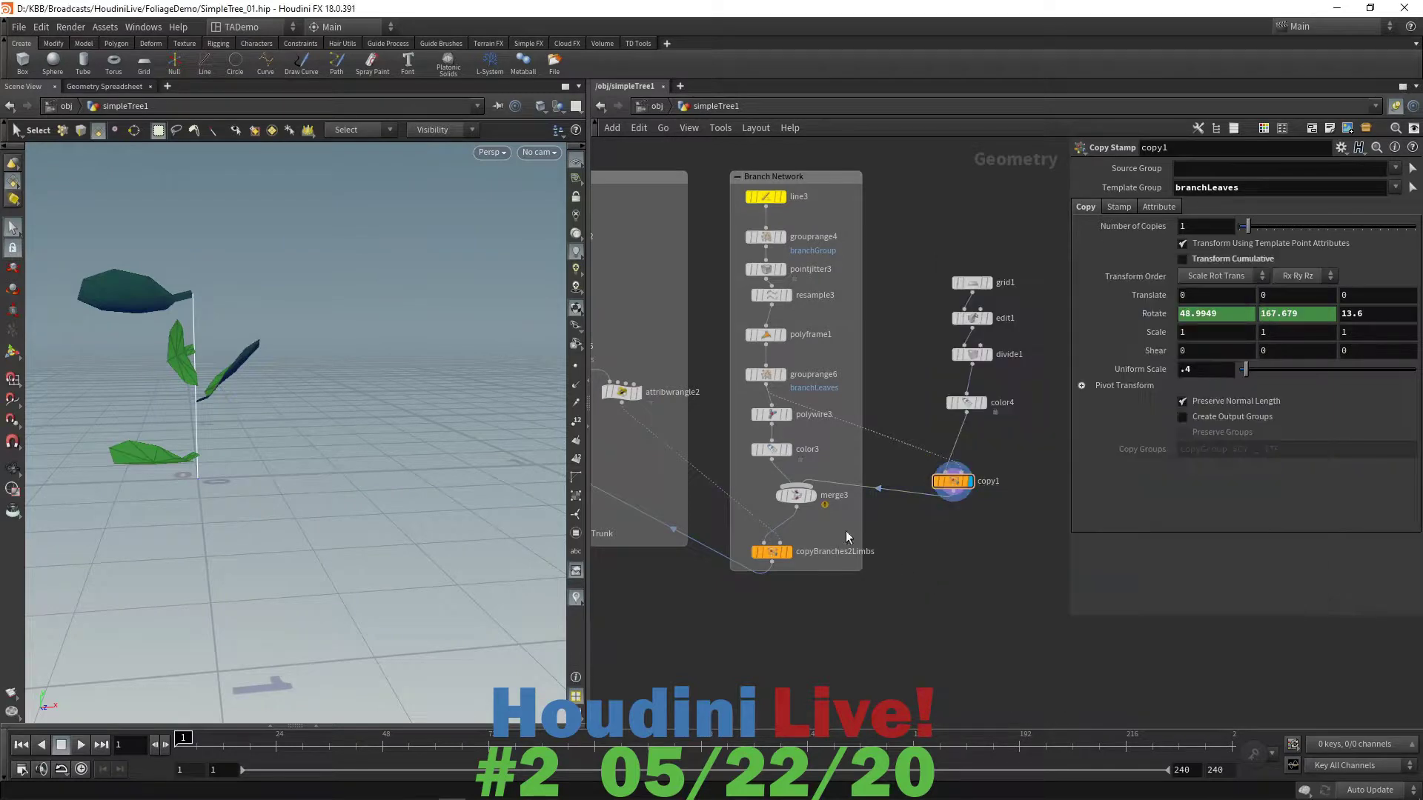
- Move merge3 closer to copyBranches2Limbs and undo the accidental extra connection
{"action": "mouse_move", "coordinate": [797, 489]}
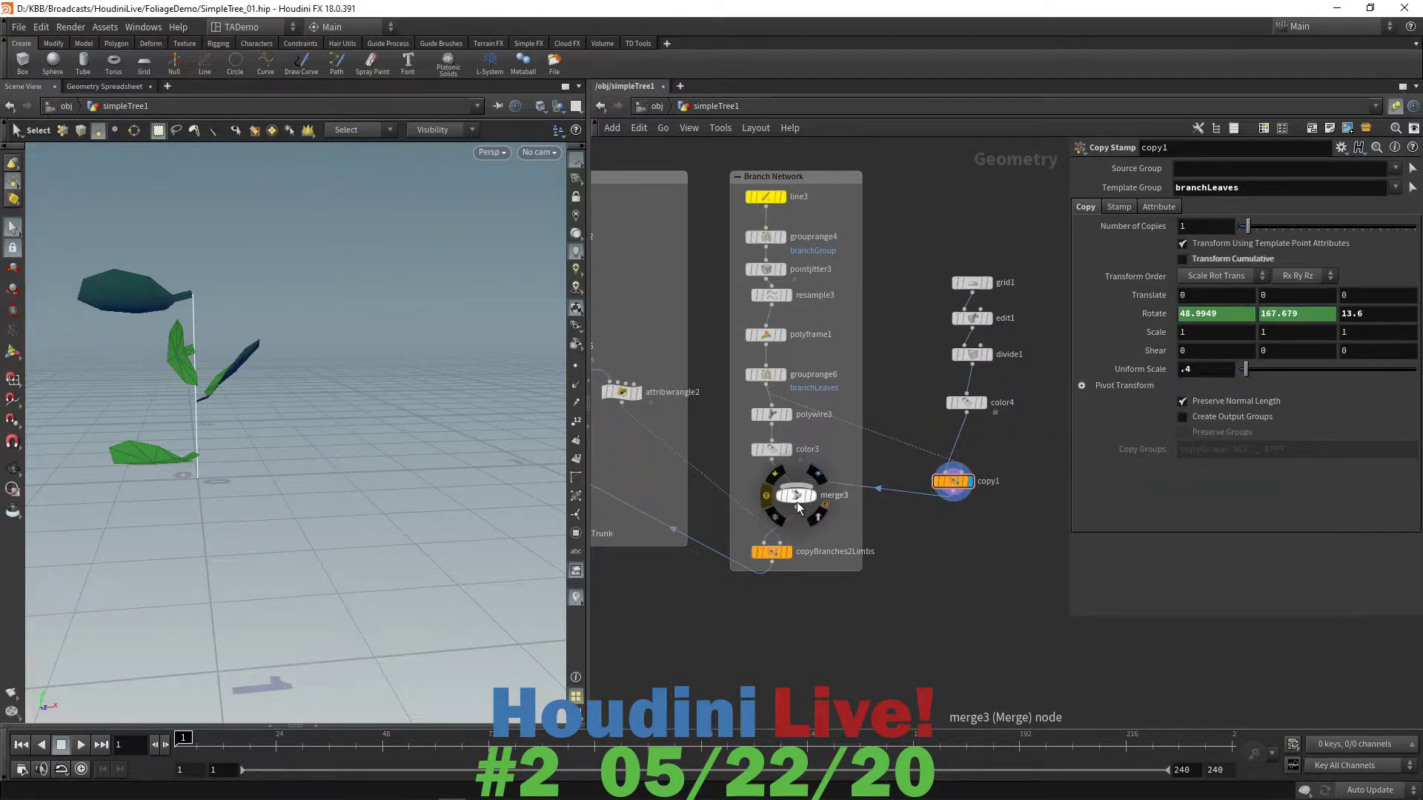
{"action": "left_click_drag", "start_coordinate": [799, 495], "coordinate": [793, 519]}
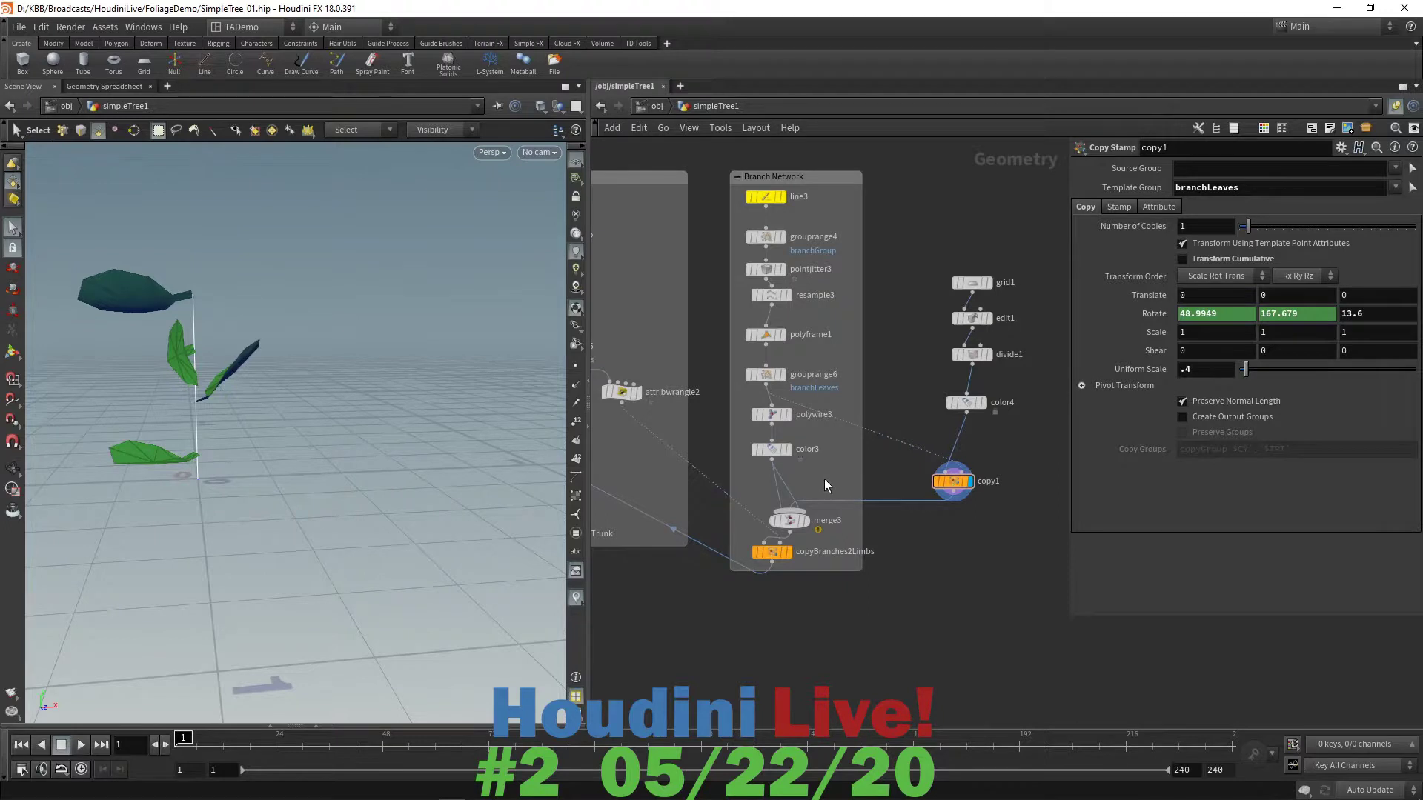
{"action": "key", "text": "ctrl+z"}
- Display output0 and frame the whole tree with its leaves in the viewport
{"action": "middle_click_drag", "start_coordinate": [793, 658], "coordinate": [945, 579]}
{"action": "scroll", "coordinate": [938, 579], "scroll_direction": "up", "scroll_amount": 2}
{"action": "scroll", "coordinate": [836, 601], "scroll_direction": "down", "scroll_amount": 2}
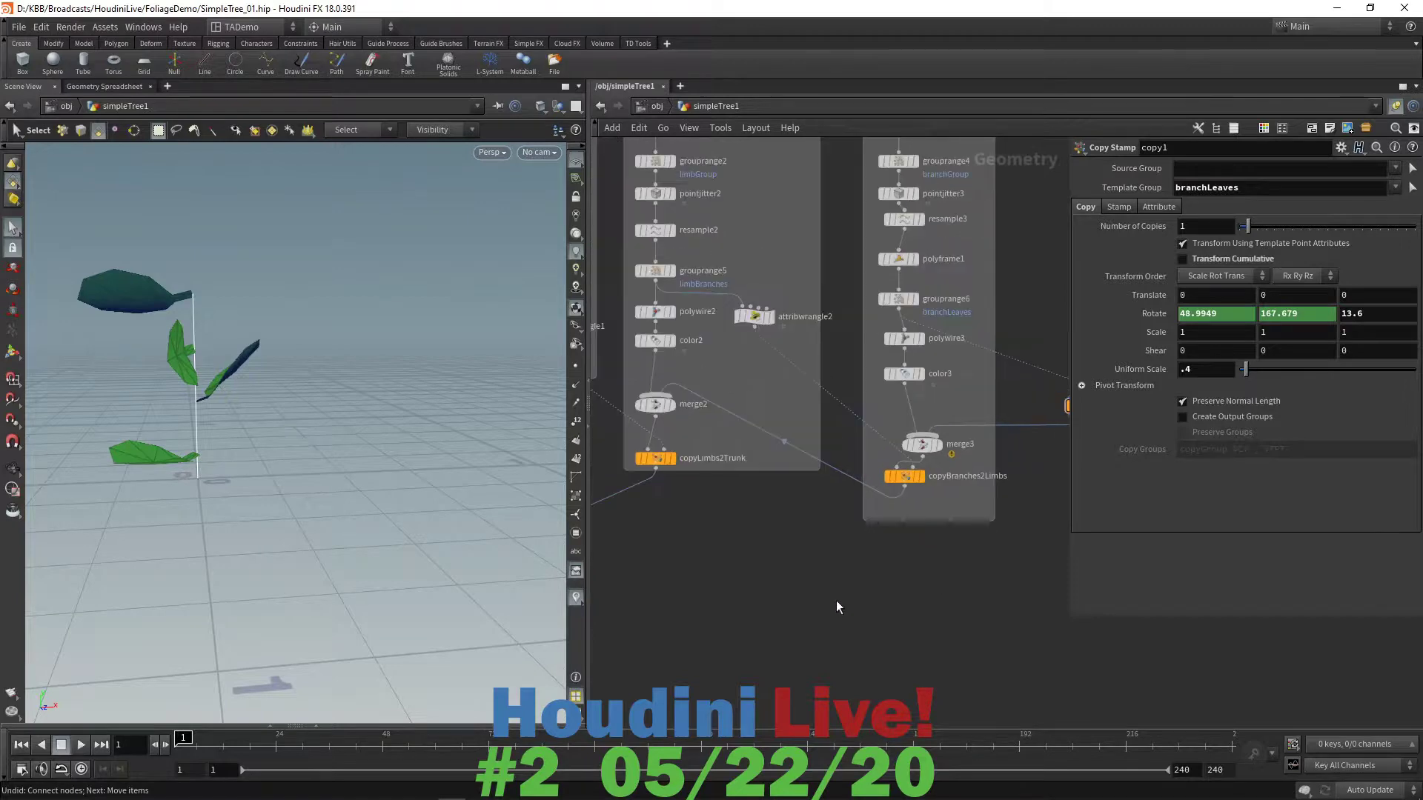
{"action": "middle_click_drag", "start_coordinate": [775, 629], "coordinate": [854, 487]}
{"action": "scroll", "coordinate": [759, 525], "scroll_direction": "up", "scroll_amount": 1}
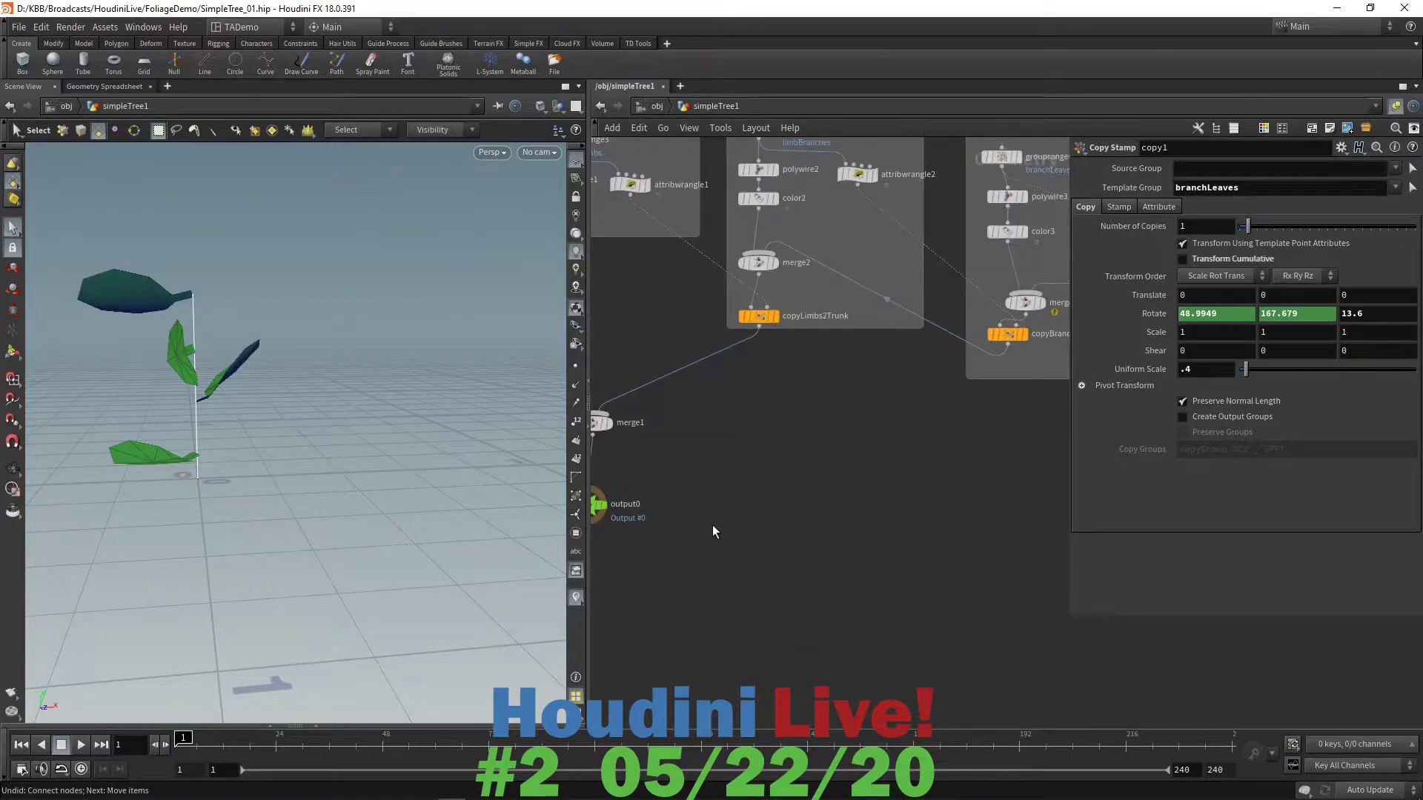
{"action": "scroll", "coordinate": [712, 525], "scroll_direction": "down", "scroll_amount": 1}
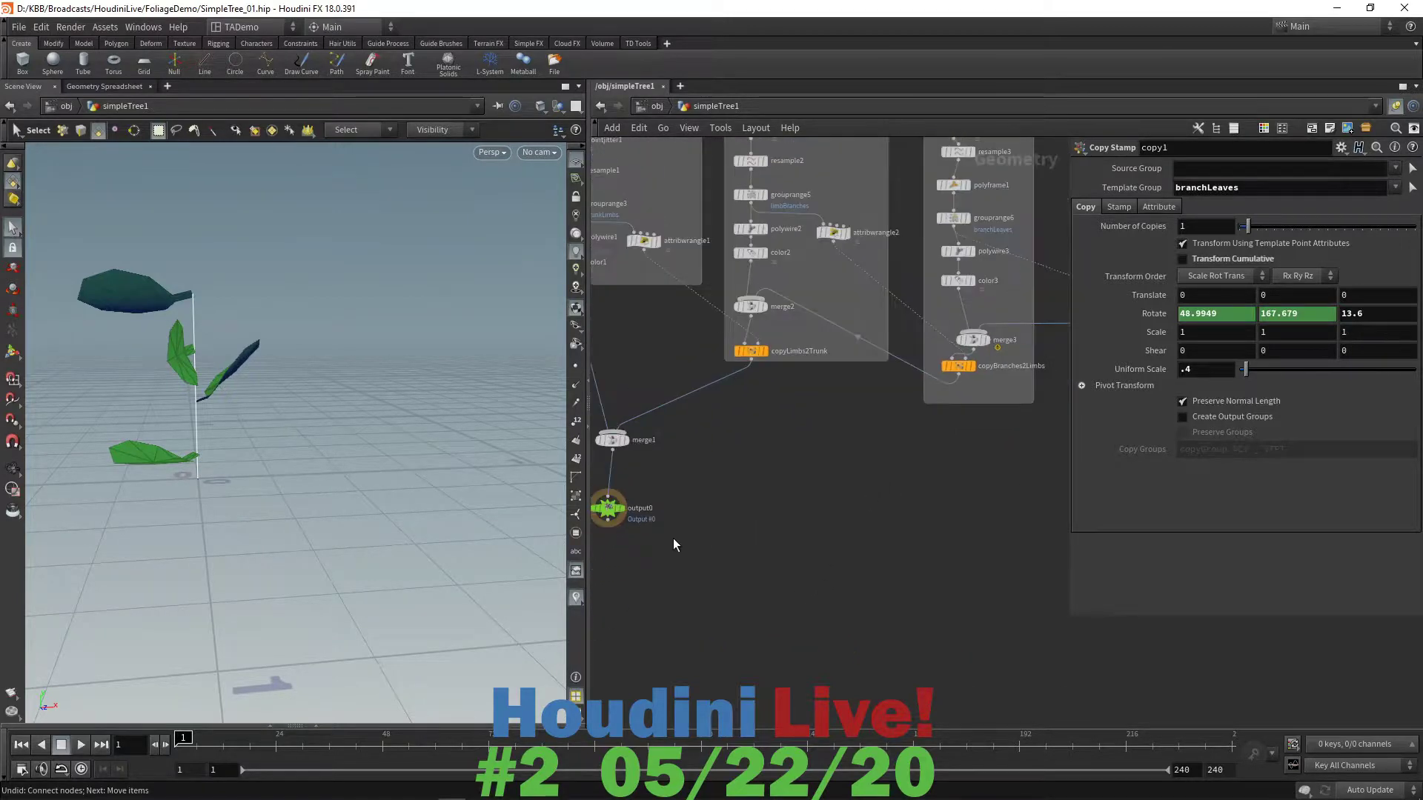
{"action": "left_click", "coordinate": [621, 509]}
{"action": "right_click_drag", "start_coordinate": [362, 448], "coordinate": [333, 486], "text": "alt"}
{"action": "left_click_drag", "start_coordinate": [383, 394], "coordinate": [331, 398]}
{"action": "key", "text": "s"}
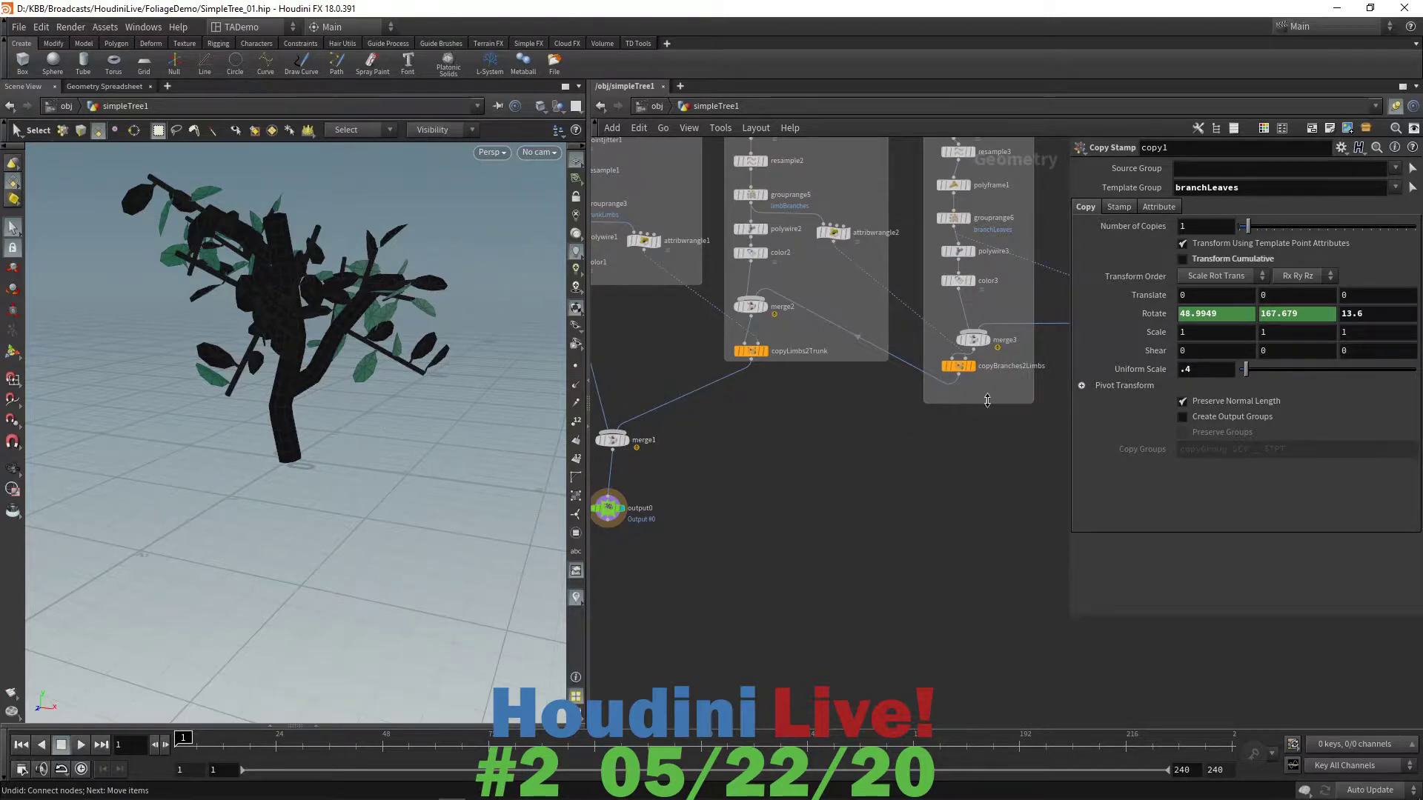
- Space out merge3 and copyBranches2Limbs below color3, undoing the accidental node insertion along the way
{"action": "mouse_move", "coordinate": [956, 368]}
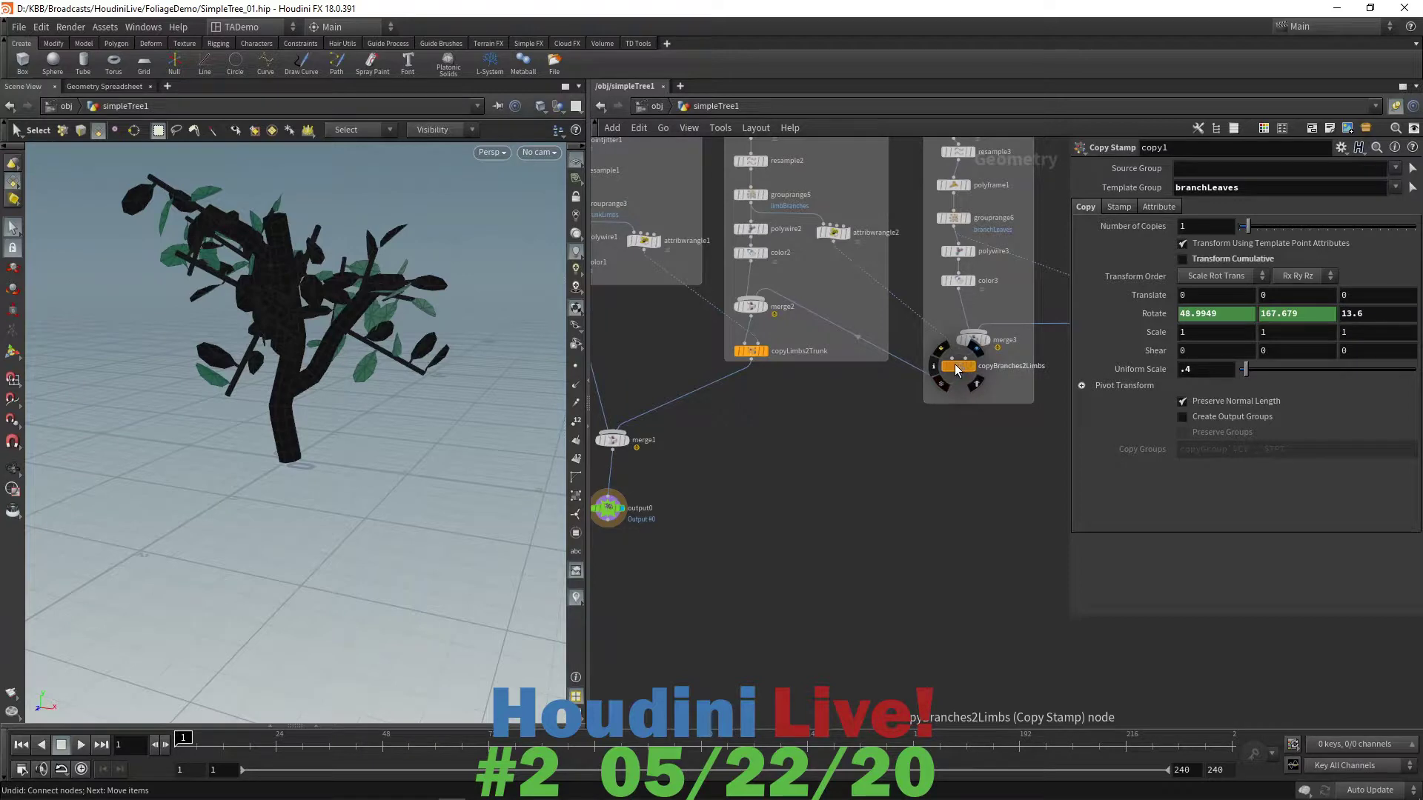
{"action": "mouse_move", "coordinate": [956, 366]}
{"action": "left_mouse_down"}
{"action": "mouse_move", "coordinate": [957, 383]}
{"action": "mouse_move", "coordinate": [962, 355]}
{"action": "left_mouse_up"}
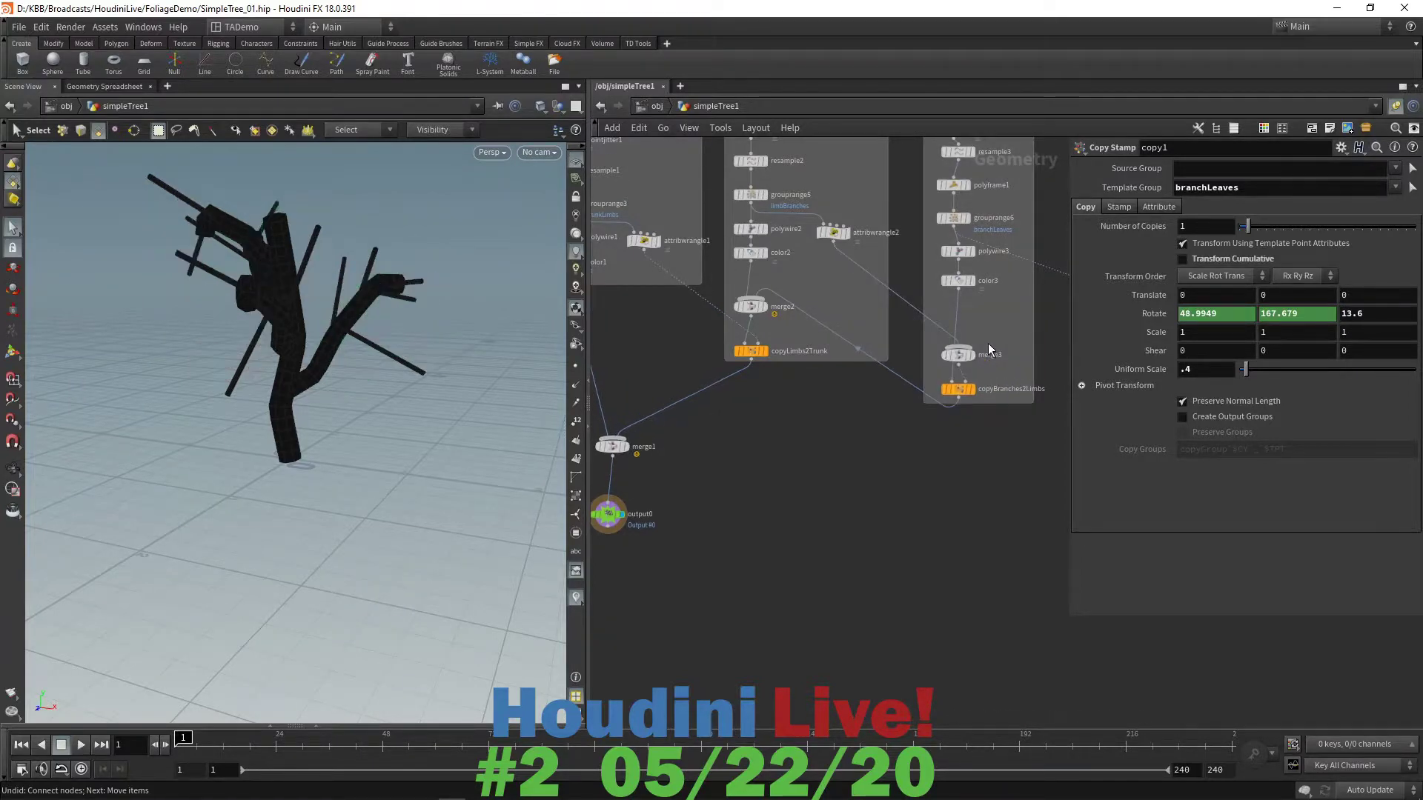
{"action": "key", "text": "ctrl+z"}
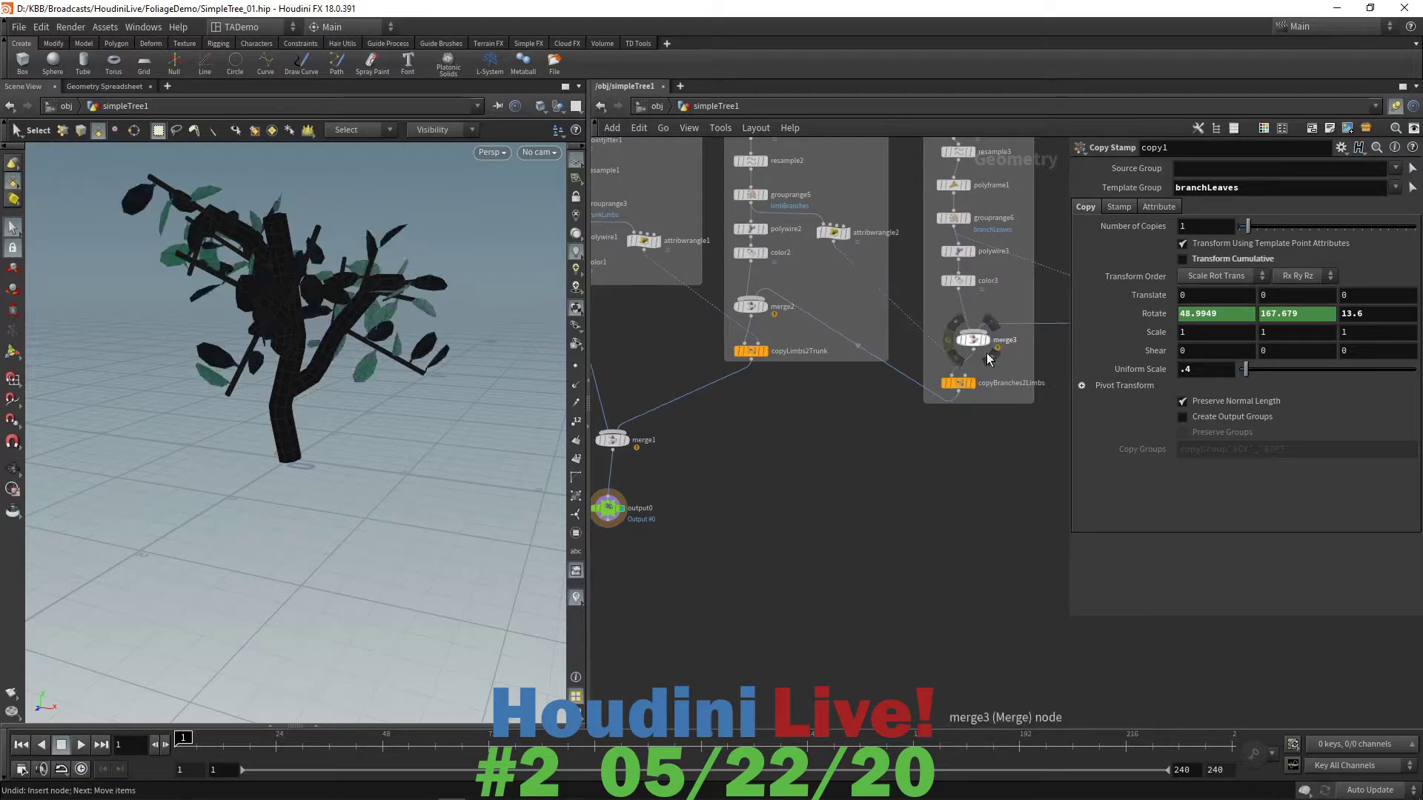
{"action": "left_click_drag", "start_coordinate": [963, 384], "coordinate": [965, 400]}
{"action": "mouse_move", "coordinate": [972, 347]}
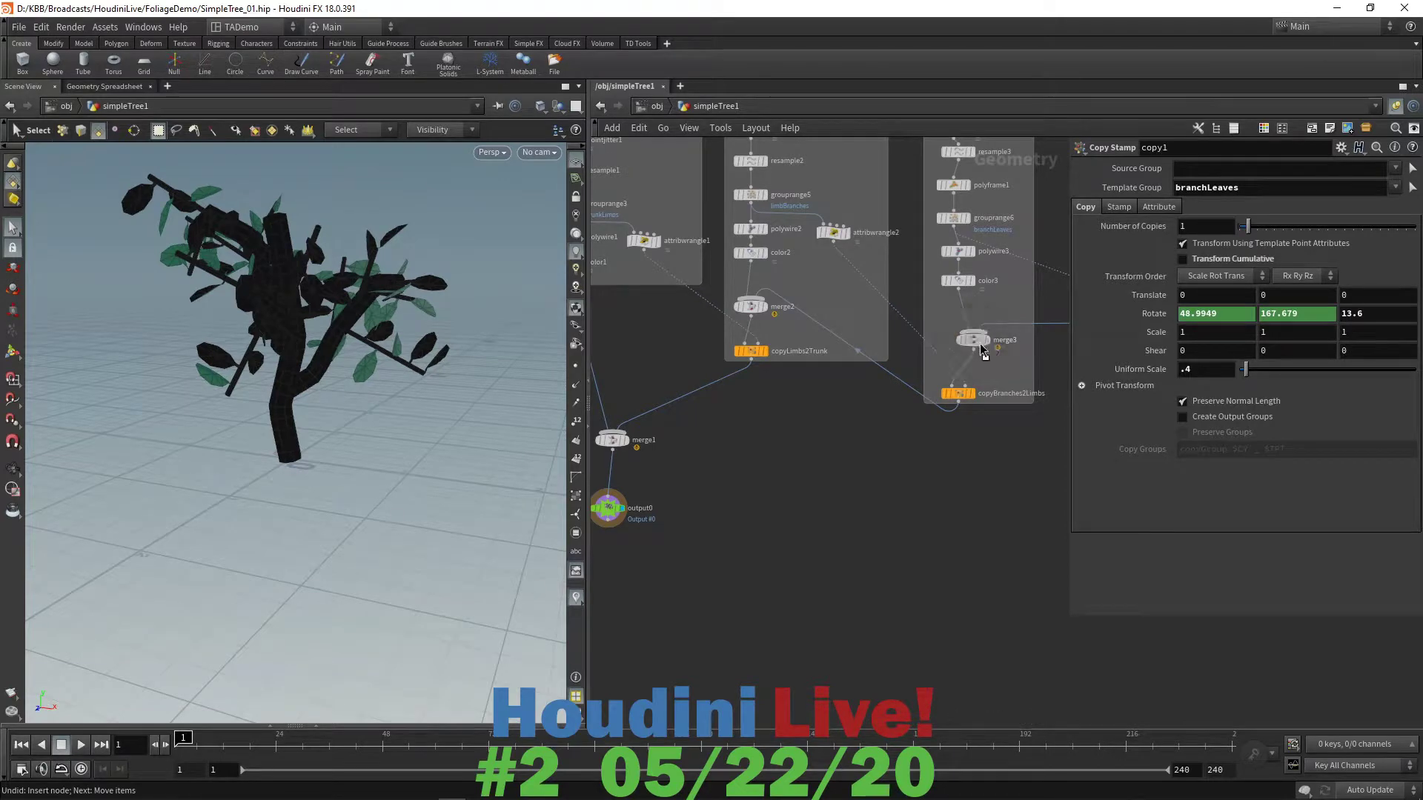
{"action": "left_click_drag", "start_coordinate": [979, 340], "coordinate": [984, 353]}
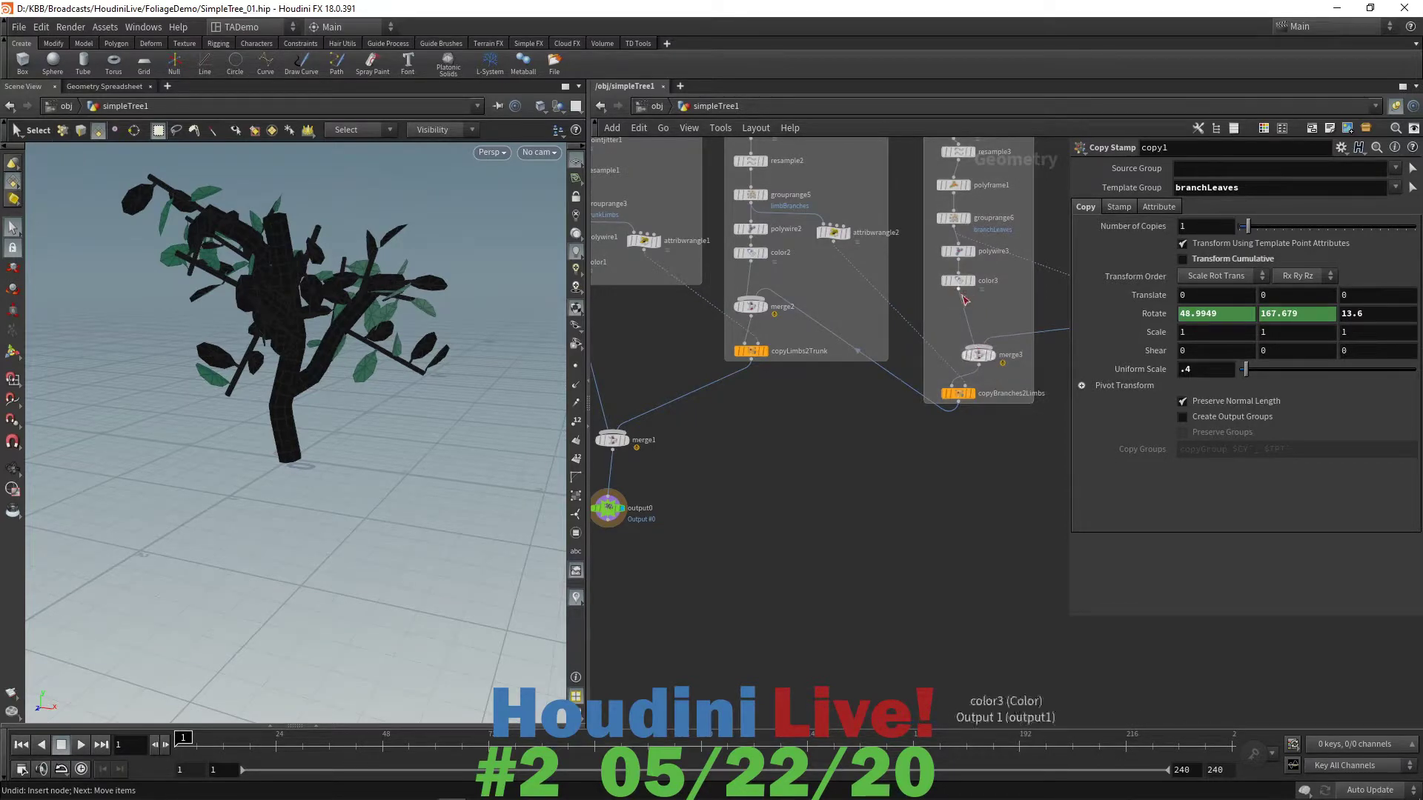
- Insert an Attribute Delete node between color3 and merge3, and set its Point Attributes to the normal, N
{"action": "left_click", "coordinate": [960, 290]}
{"action": "key", "text": "Tab"}
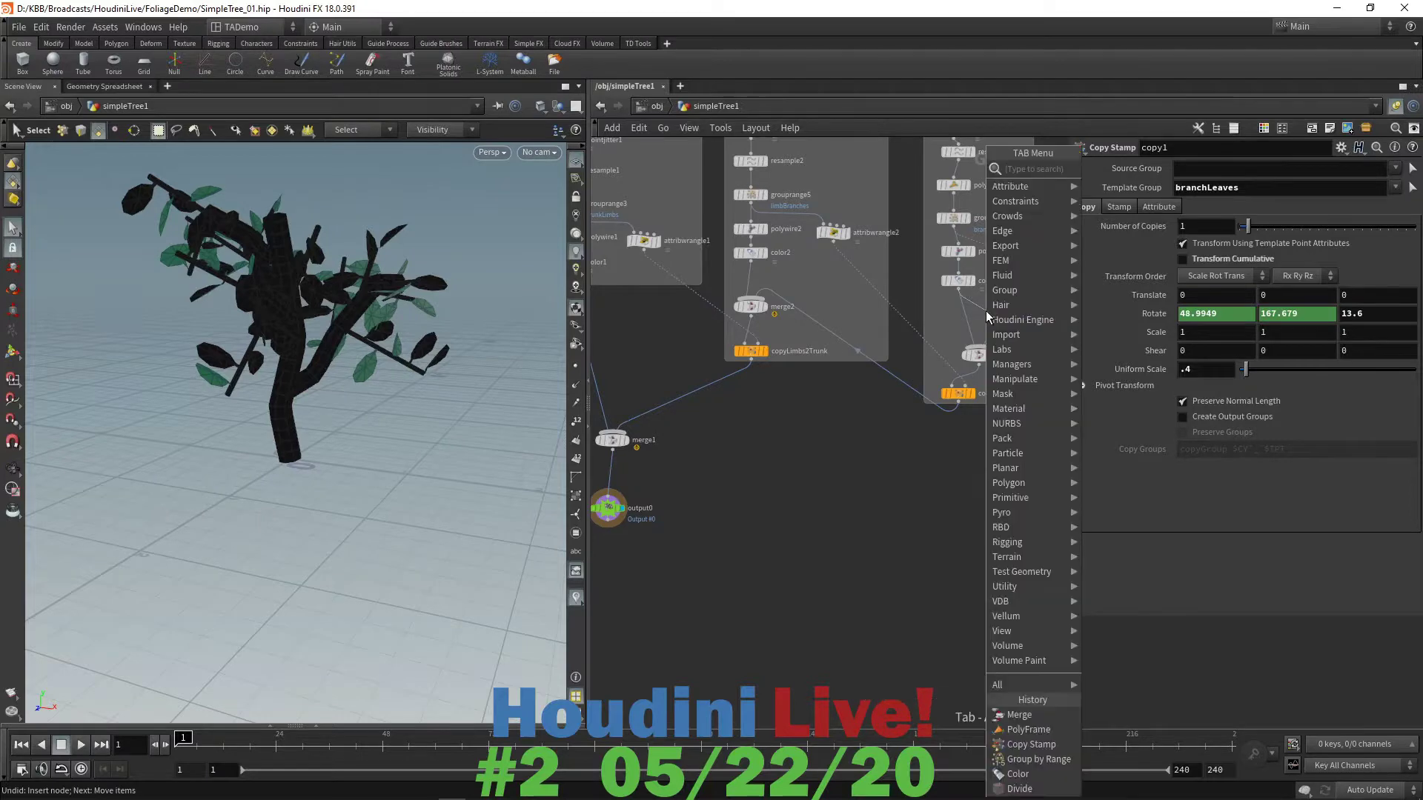
{"action": "type", "text": "attr"}
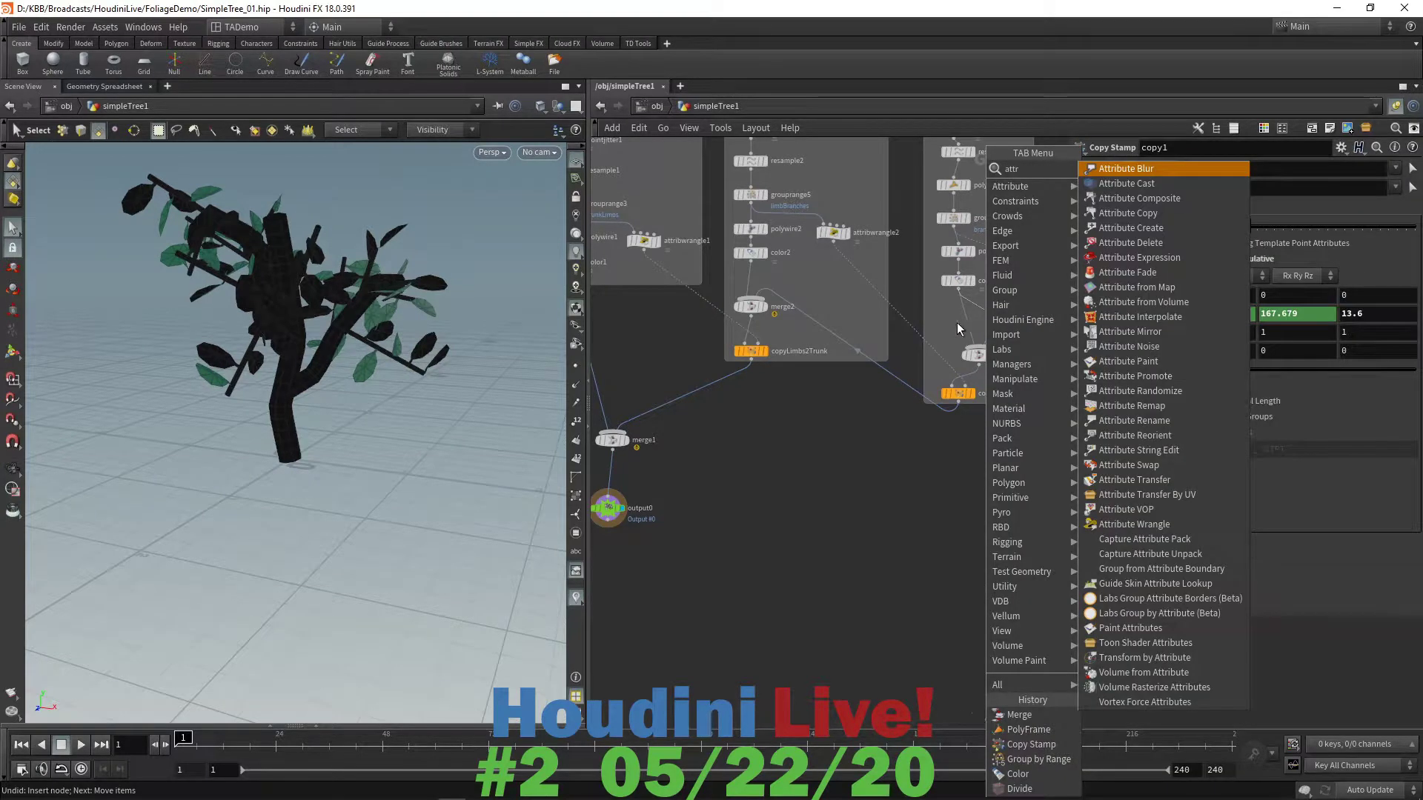
{"action": "left_click", "coordinate": [1119, 246]}
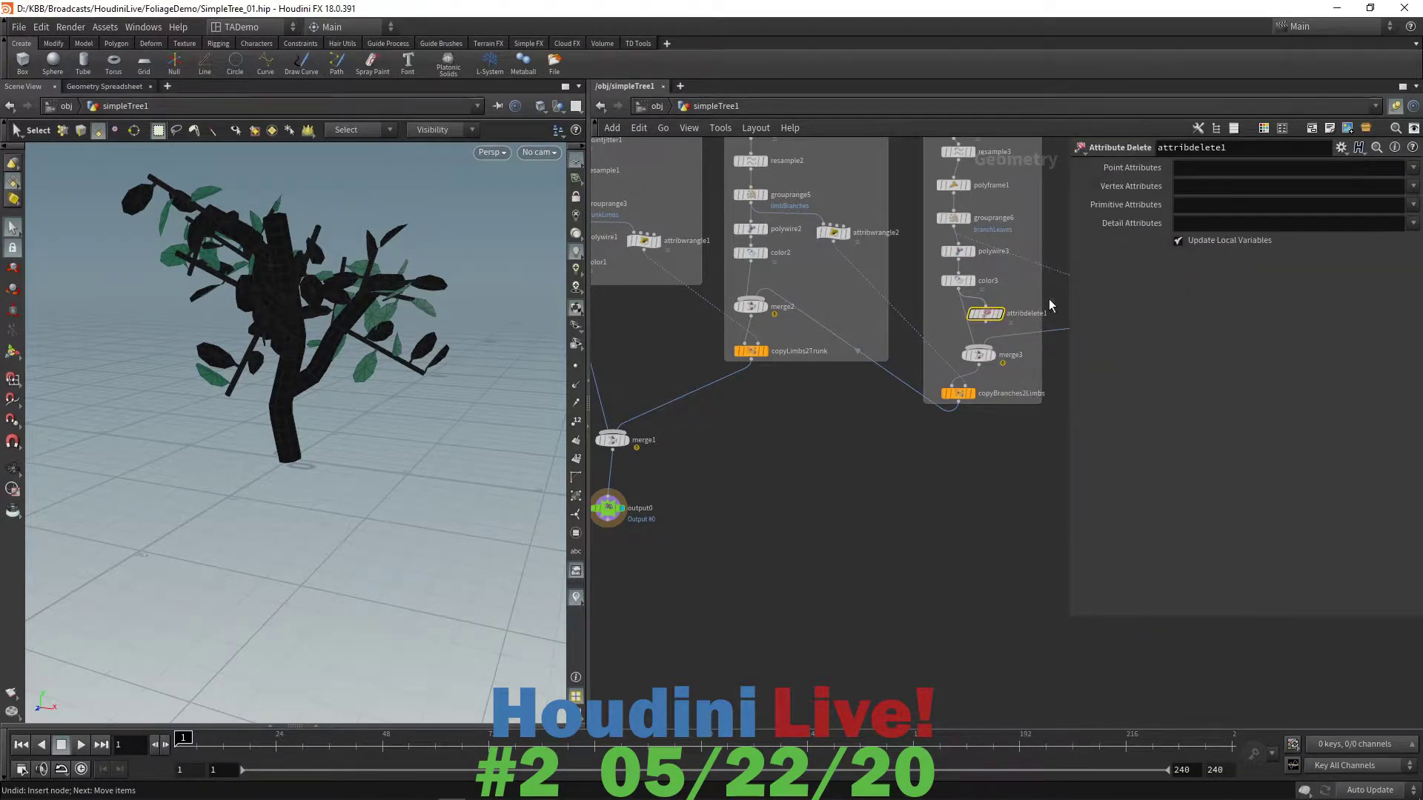
{"action": "mouse_move", "coordinate": [997, 317]}
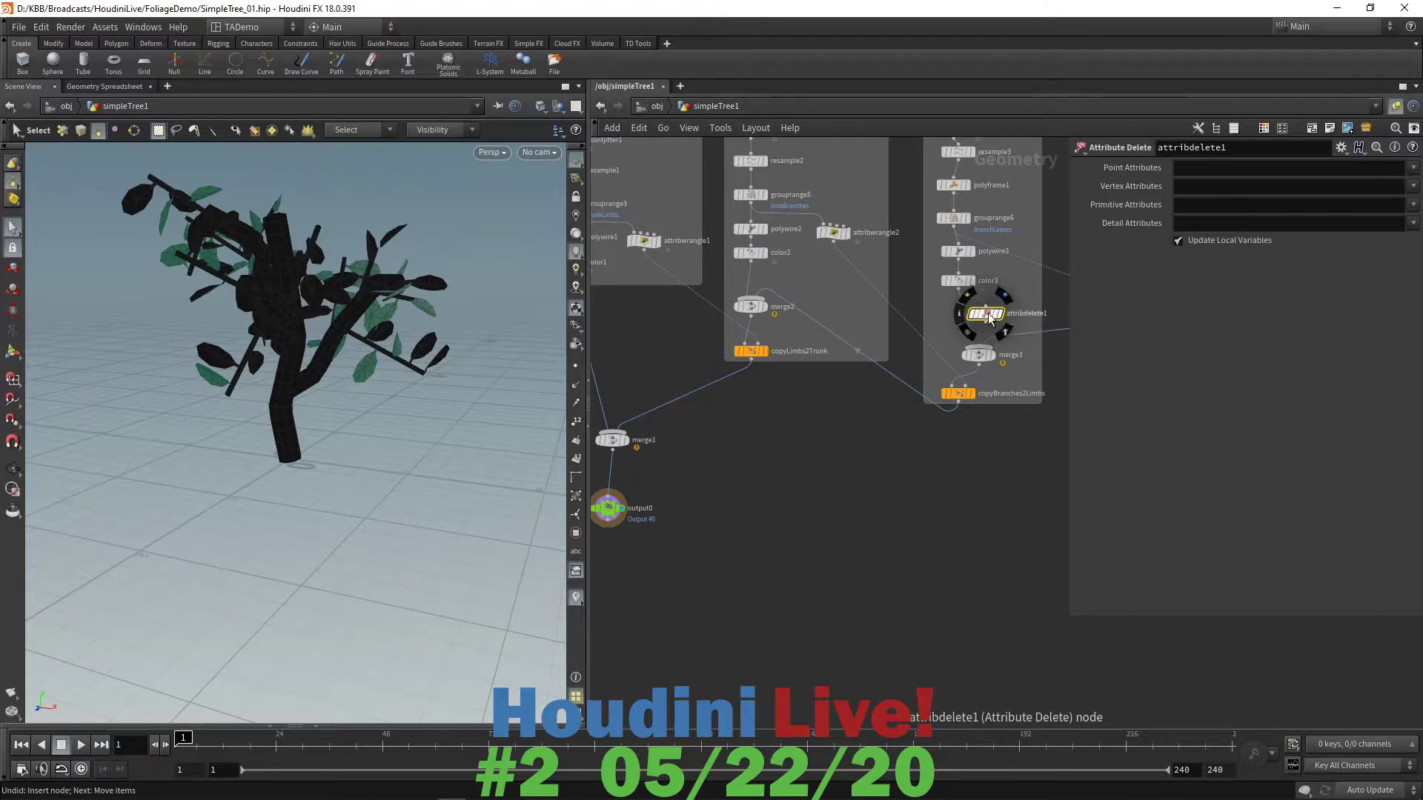
{"action": "left_click_drag", "start_coordinate": [989, 313], "coordinate": [973, 316]}
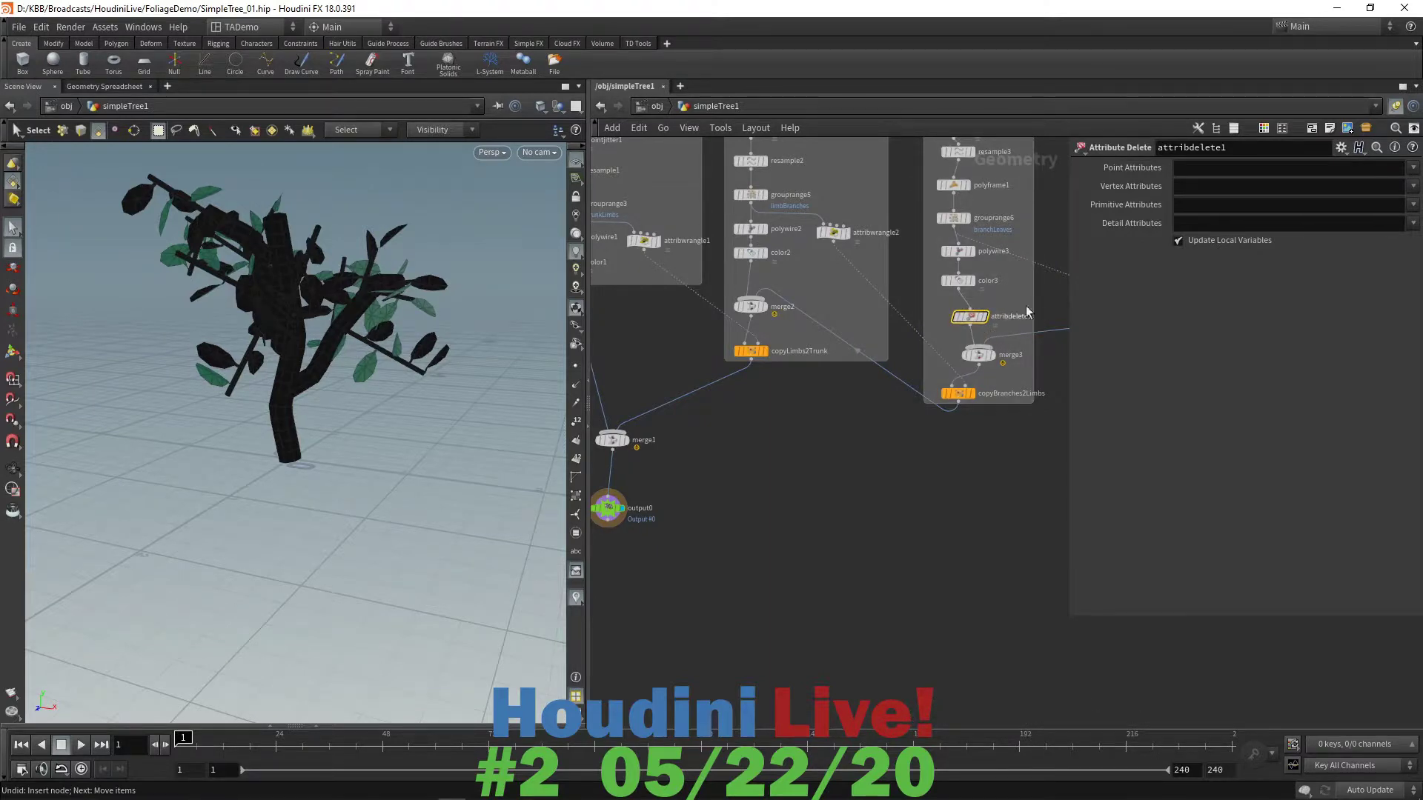
{"action": "left_click", "coordinate": [1413, 167]}
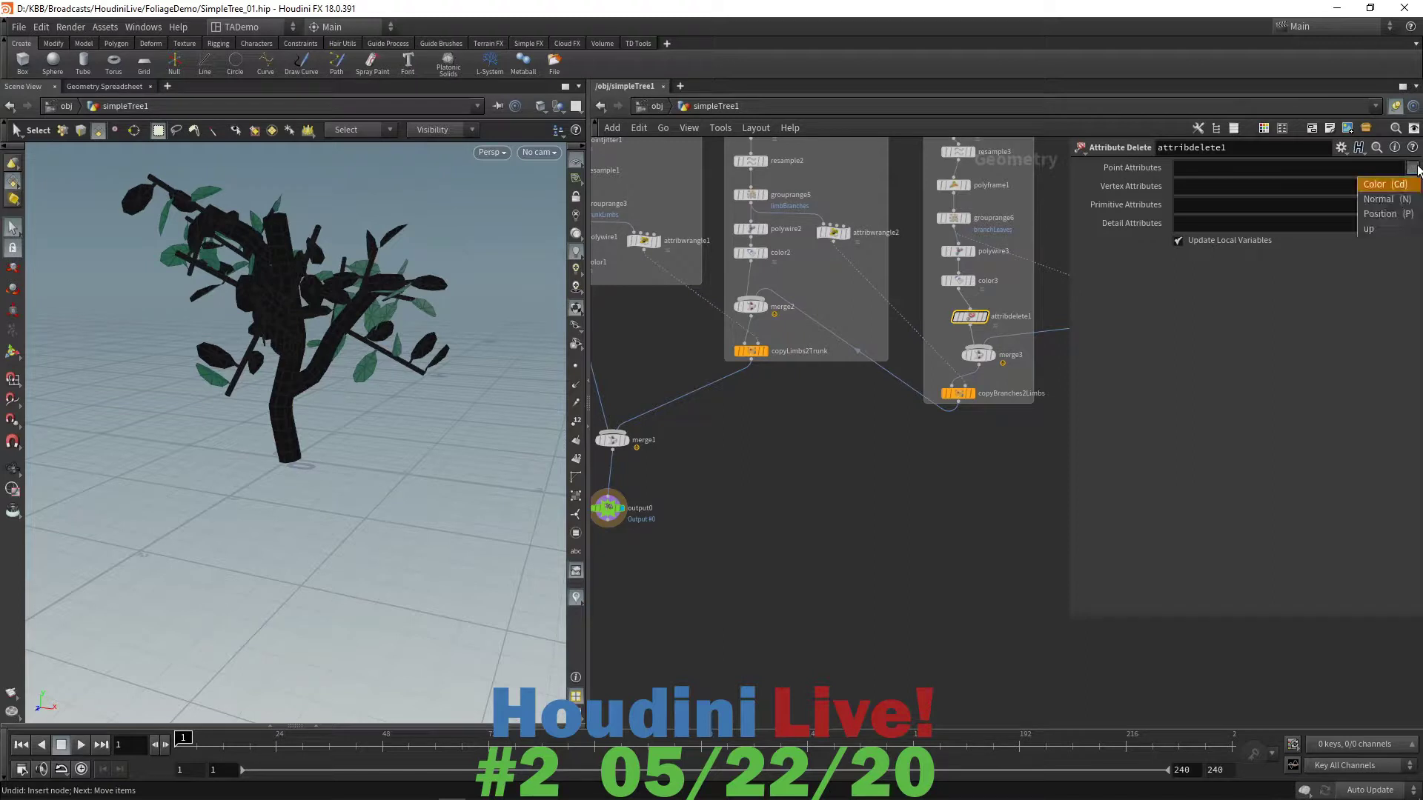
{"action": "left_click", "coordinate": [1380, 199]}
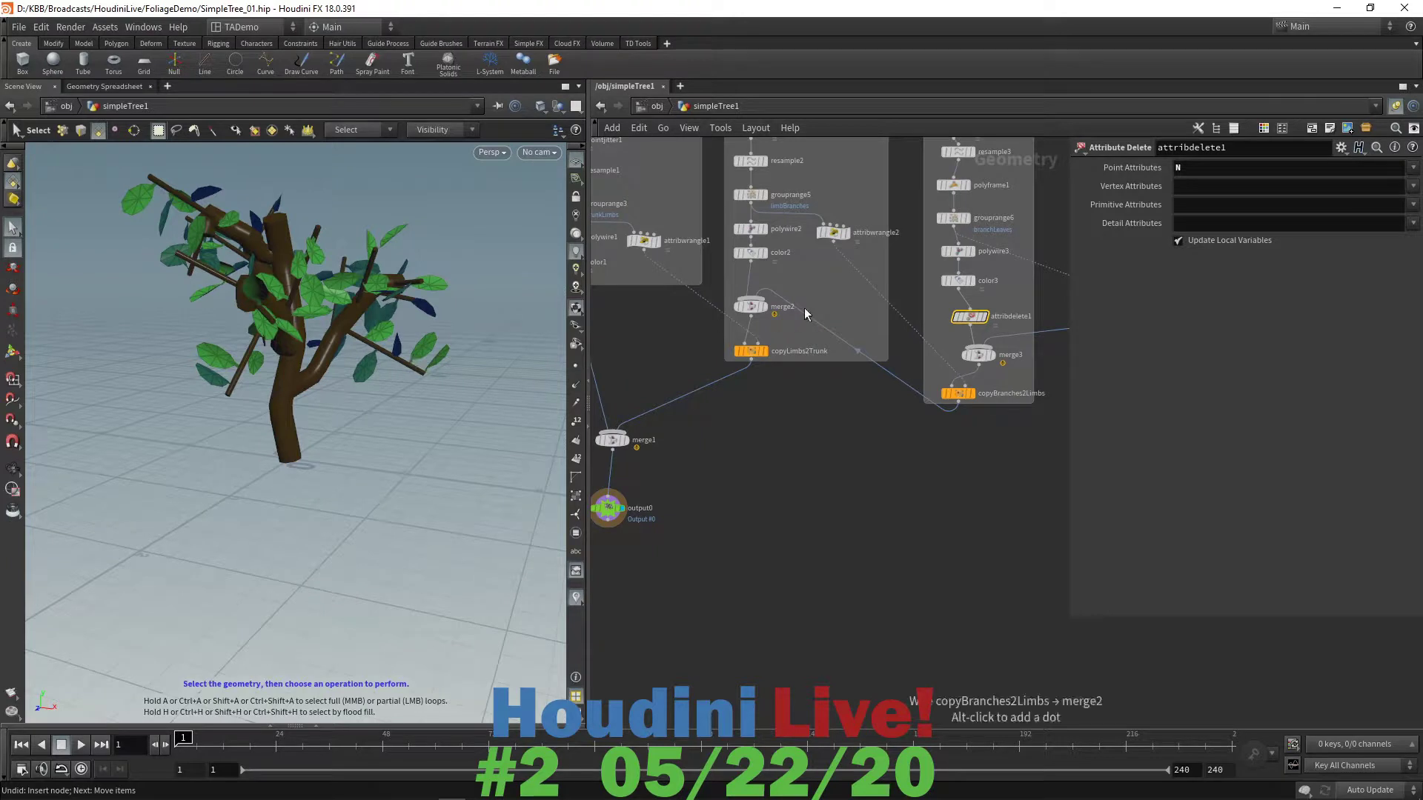
- Add up to attribdelete1's Point Attributes and set its Vertex Attributes to the texture attribute, uv
{"action": "left_click", "coordinate": [1412, 168]}
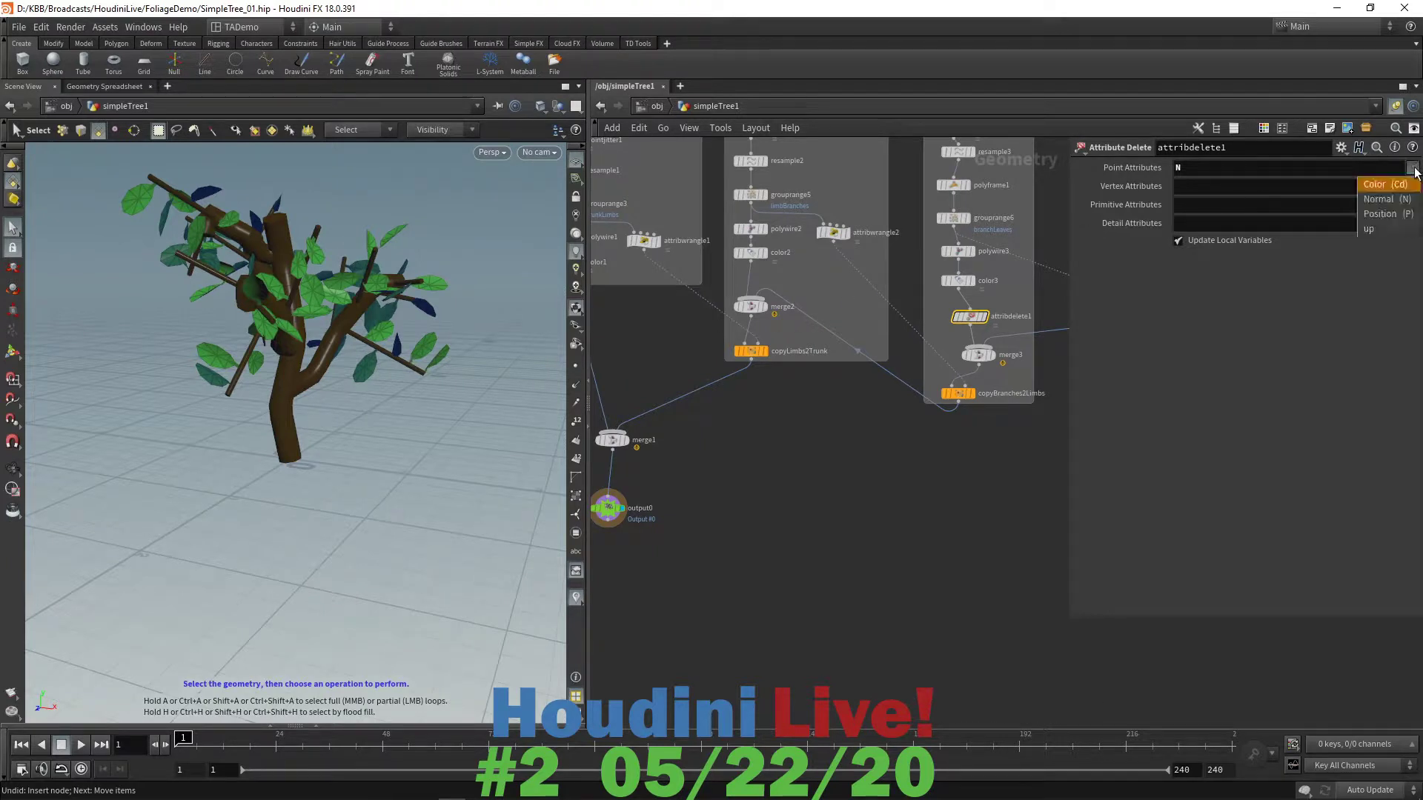
{"action": "left_click", "coordinate": [1373, 229]}
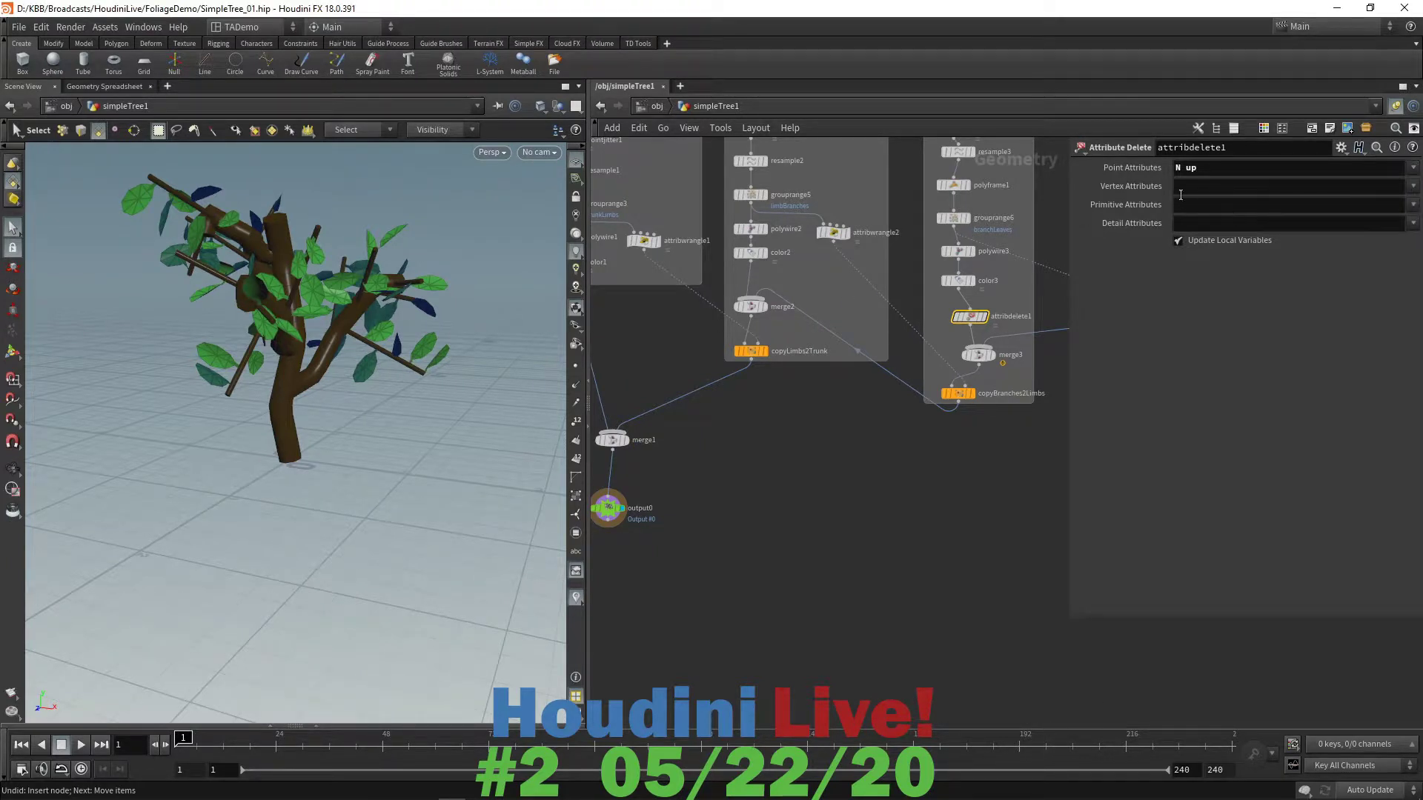
{"action": "left_click", "coordinate": [1412, 186]}
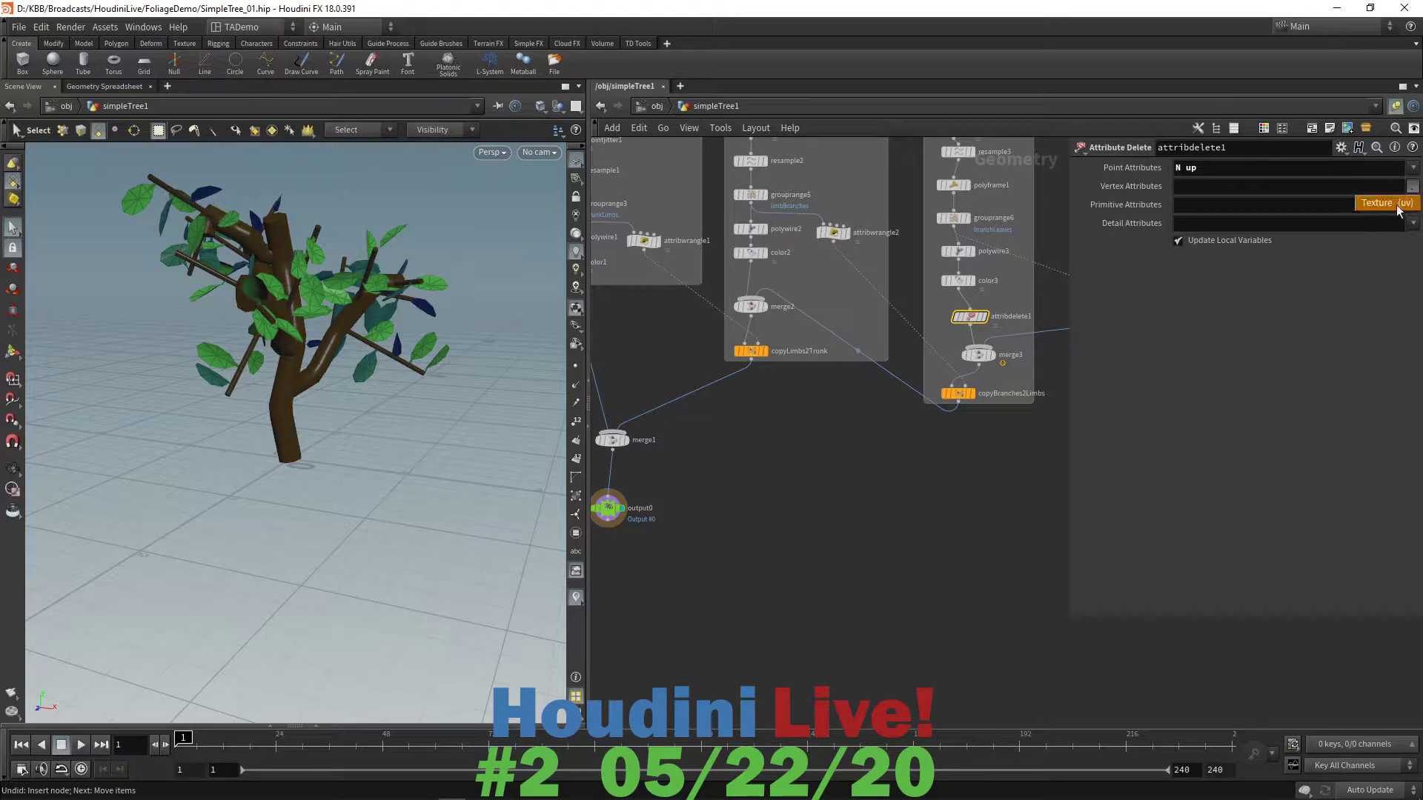
{"action": "left_click", "coordinate": [1394, 206]}
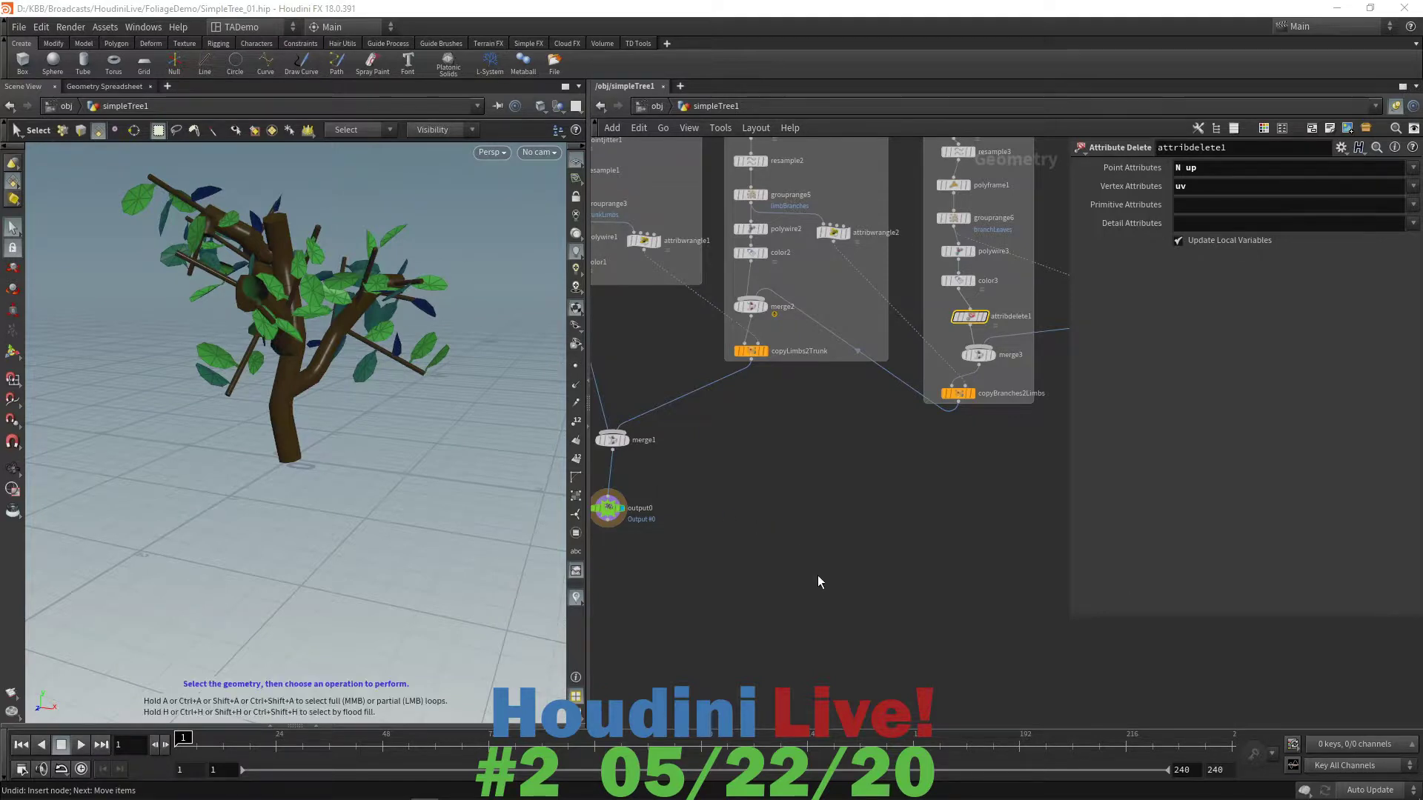
{"action": "left_click_drag", "start_coordinate": [724, 575], "coordinate": [776, 529]}
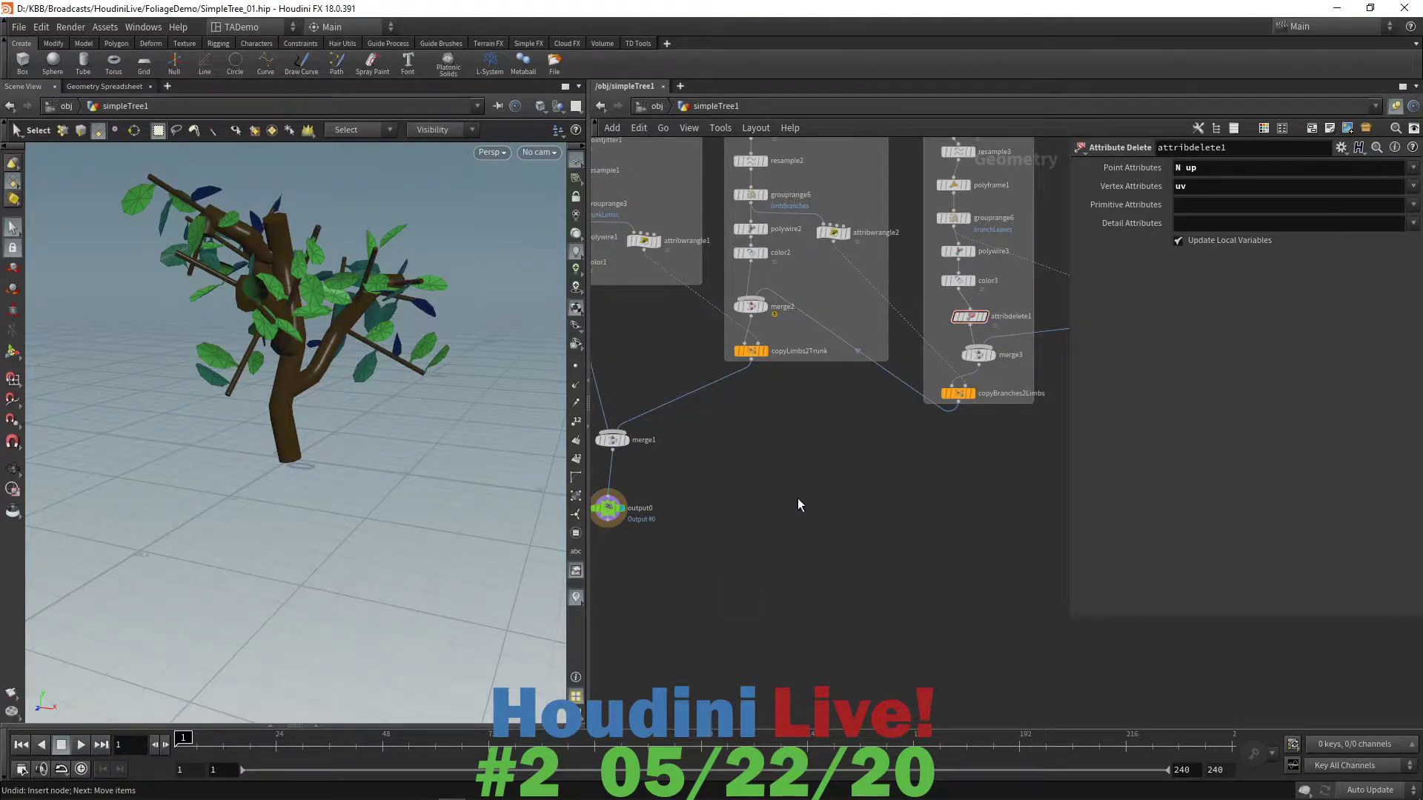
- Group the grid1, edit1, divide1, color4 and copy1 nodes in a network box titled Leaf Network
{"action": "middle_click_drag", "start_coordinate": [784, 499], "coordinate": [580, 621]}
{"action": "scroll", "coordinate": [775, 603], "scroll_direction": "up", "scroll_amount": 2}
{"action": "scroll", "coordinate": [776, 604], "scroll_direction": "down", "scroll_amount": 2}
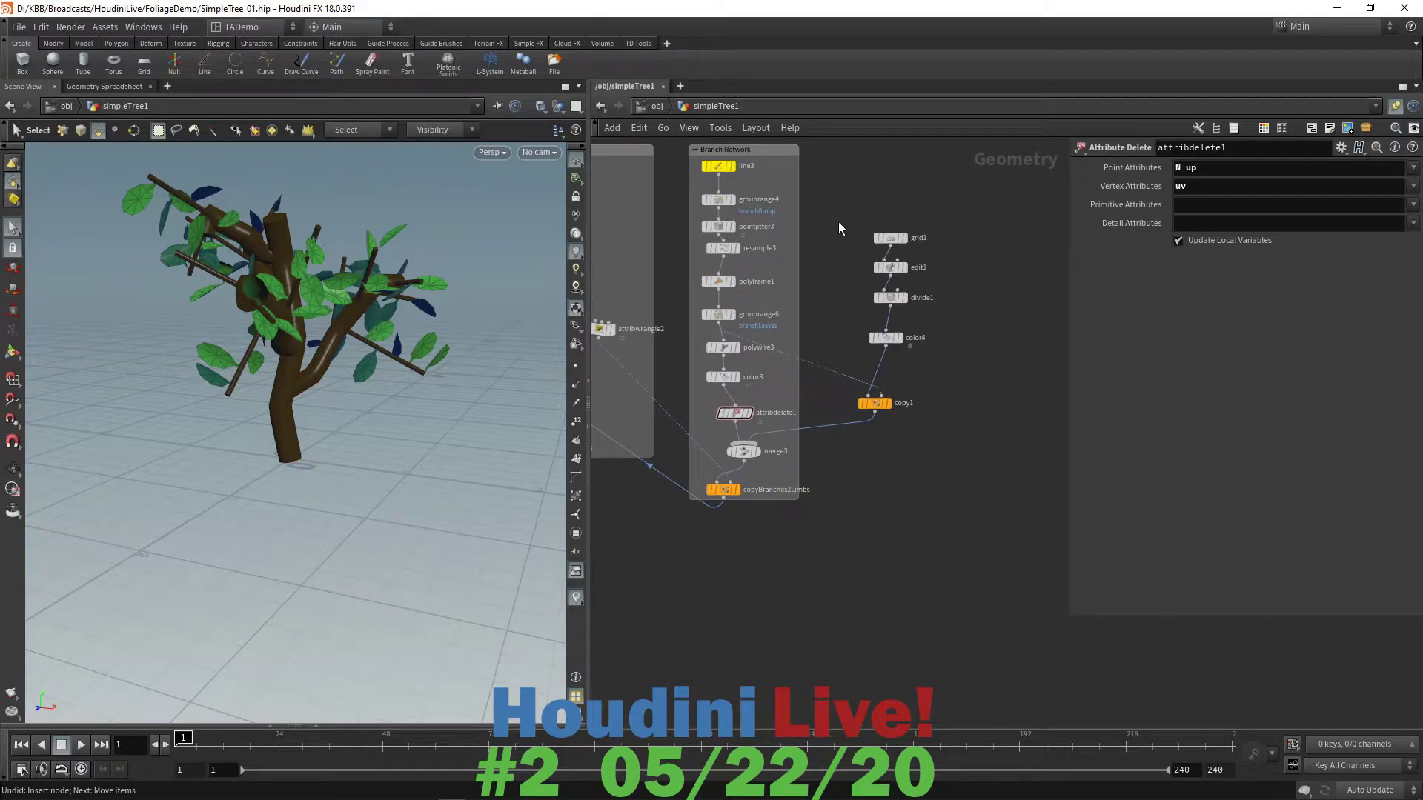
{"action": "left_click_drag", "start_coordinate": [817, 209], "coordinate": [957, 445]}
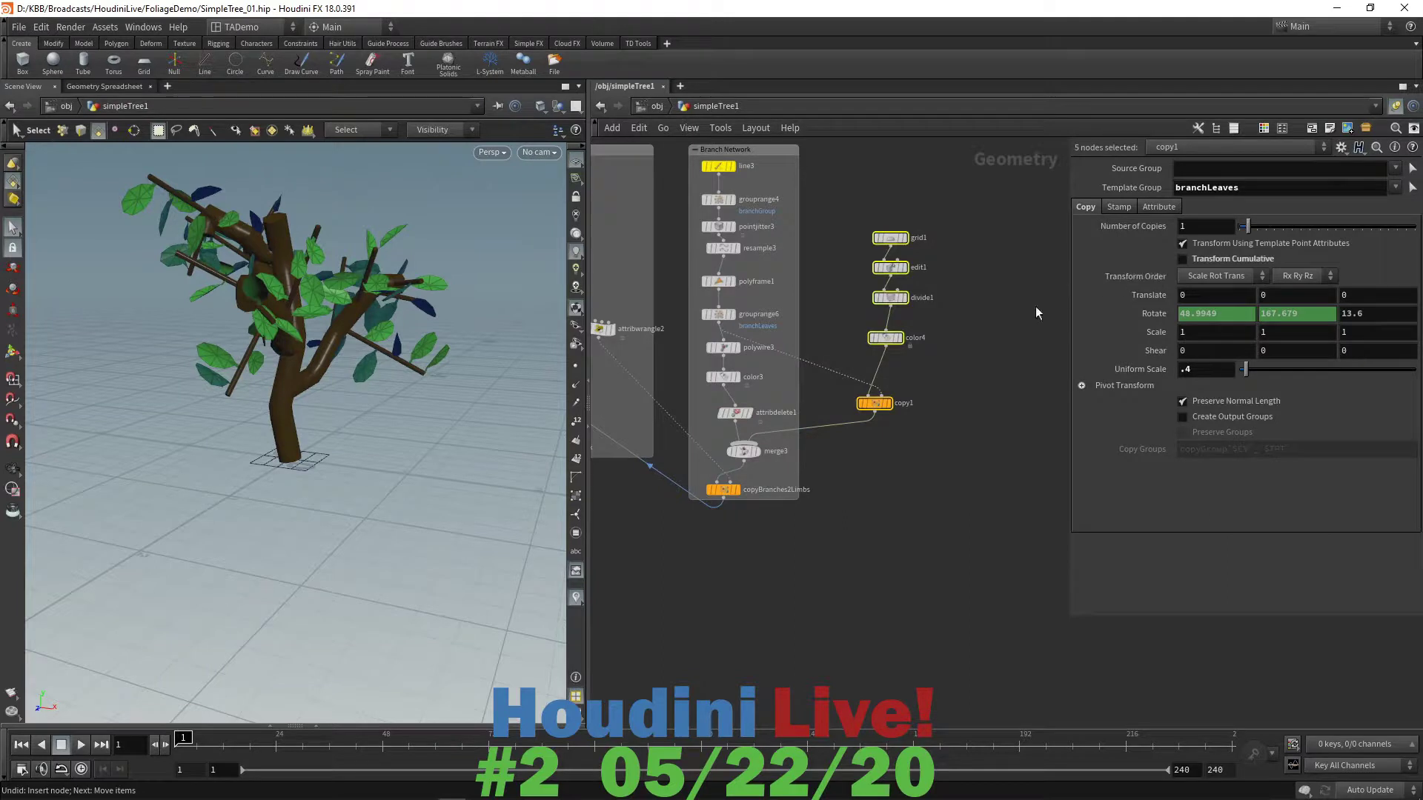
{"action": "key", "text": "shift+o"}
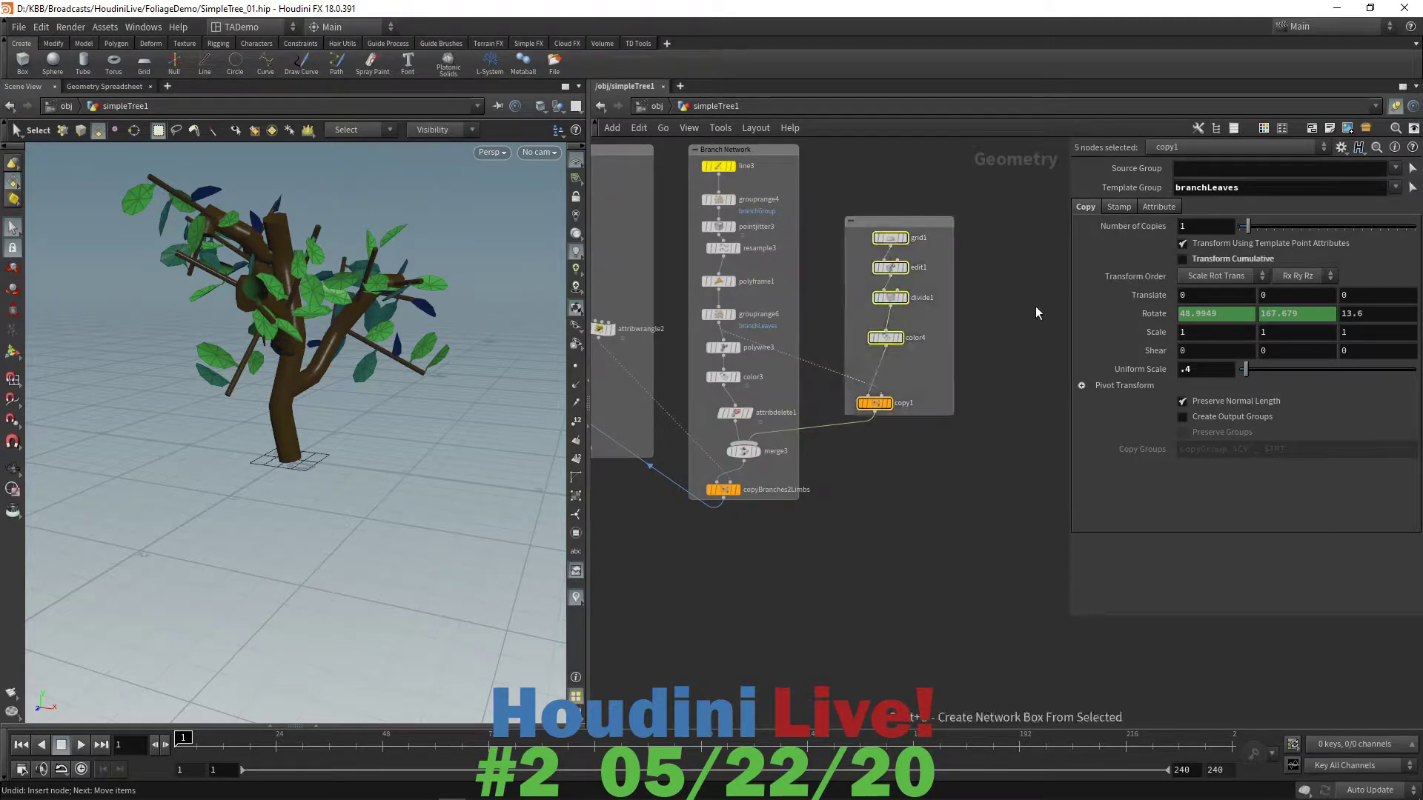
{"action": "double_click", "coordinate": [879, 219]}
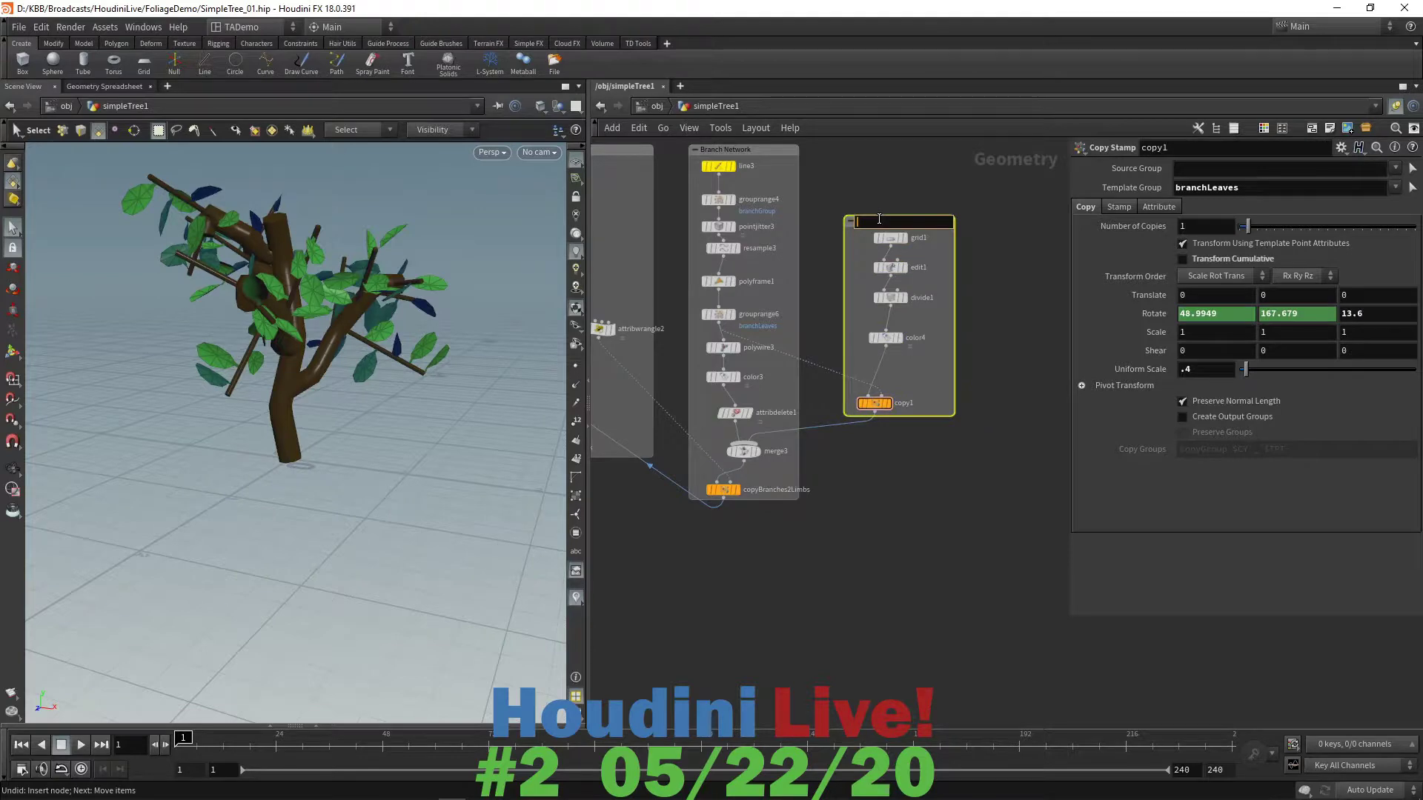
{"action": "type", "text": "Leaf Network"}
{"action": "key", "text": "Return"}
{"action": "left_click", "coordinate": [904, 462]}
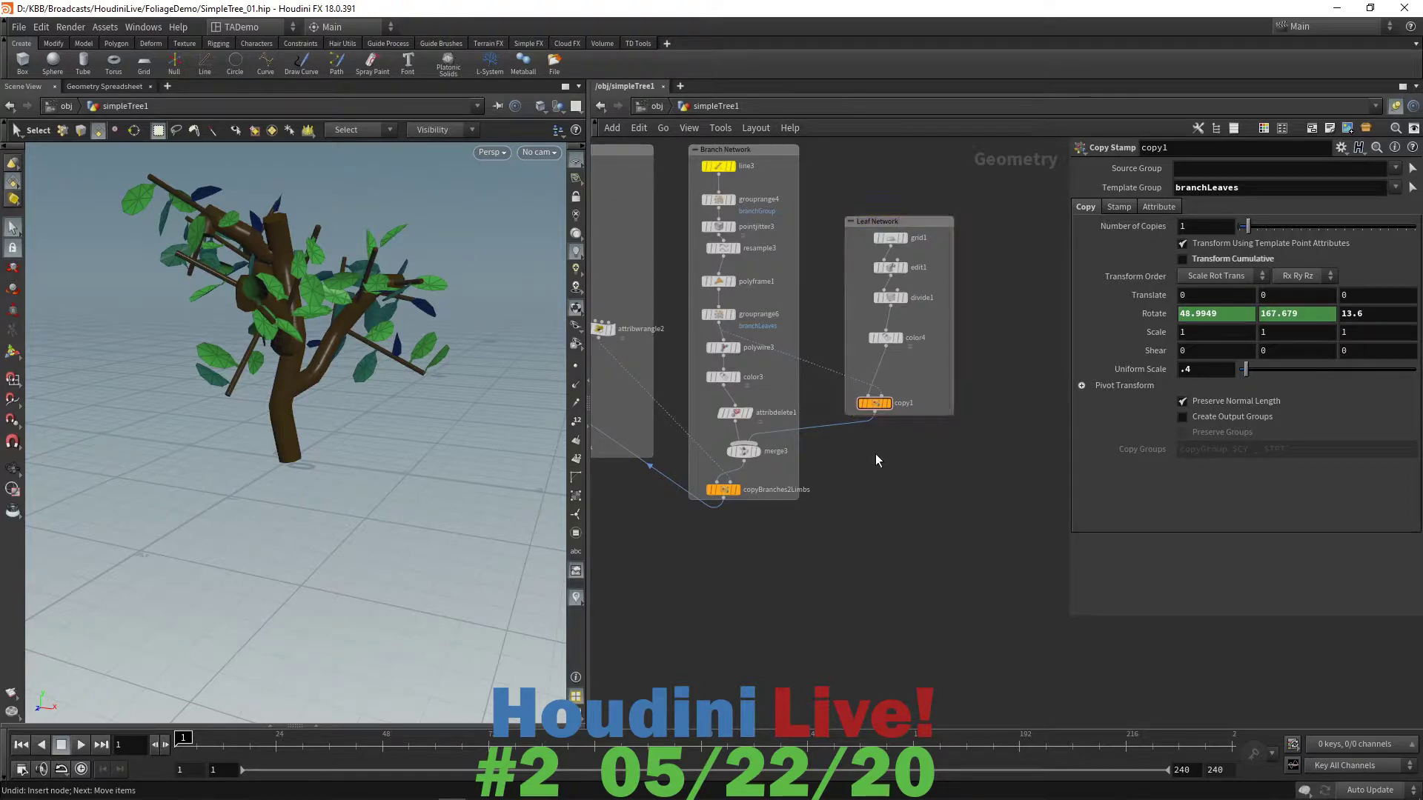
- Open the simpleTree1 asset's type properties and add a folder labelled Leaves after the Branches folder's parameters
{"action": "key", "text": "u"}
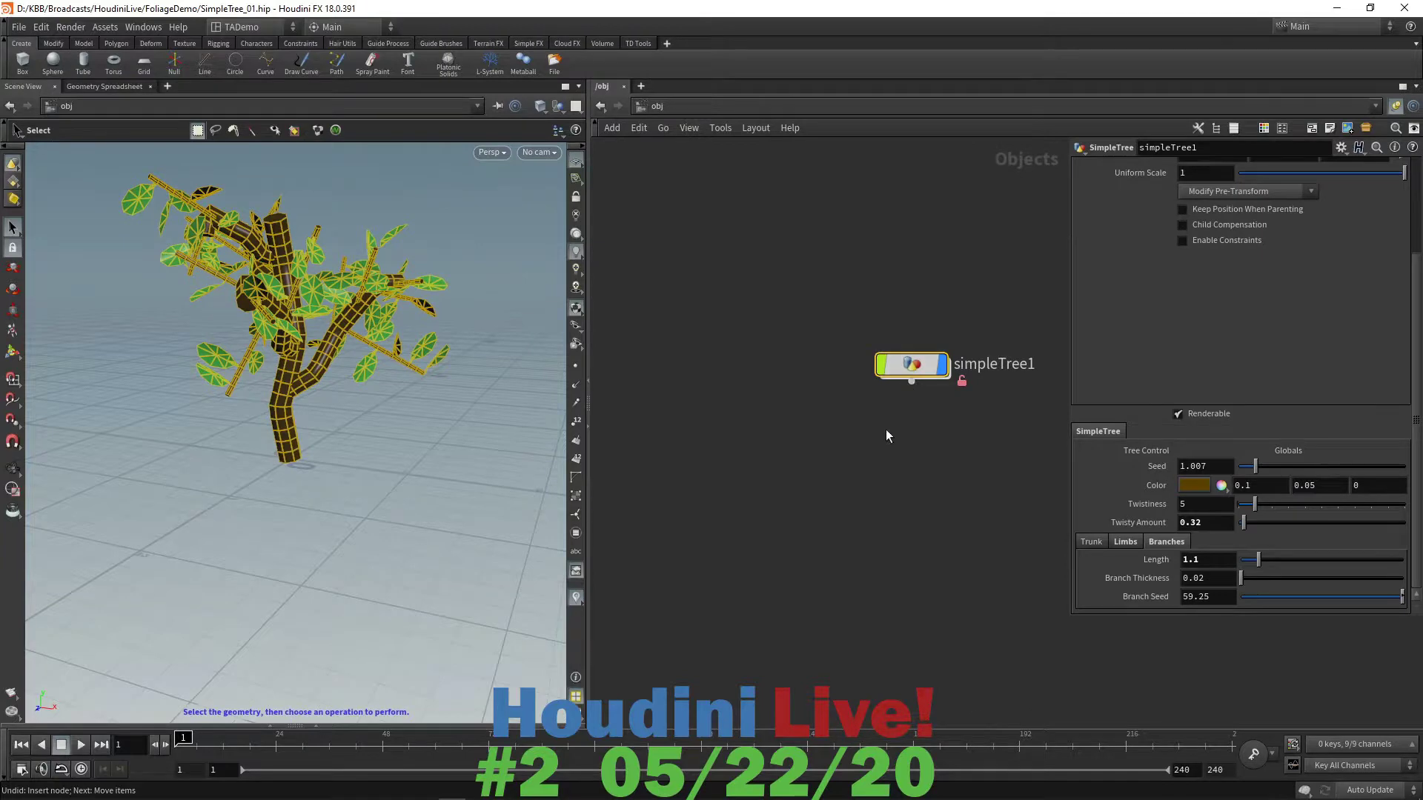
{"action": "left_click", "coordinate": [813, 447]}
{"action": "left_click_drag", "start_coordinate": [914, 365], "coordinate": [818, 353]}
{"action": "right_click", "coordinate": [818, 354]}
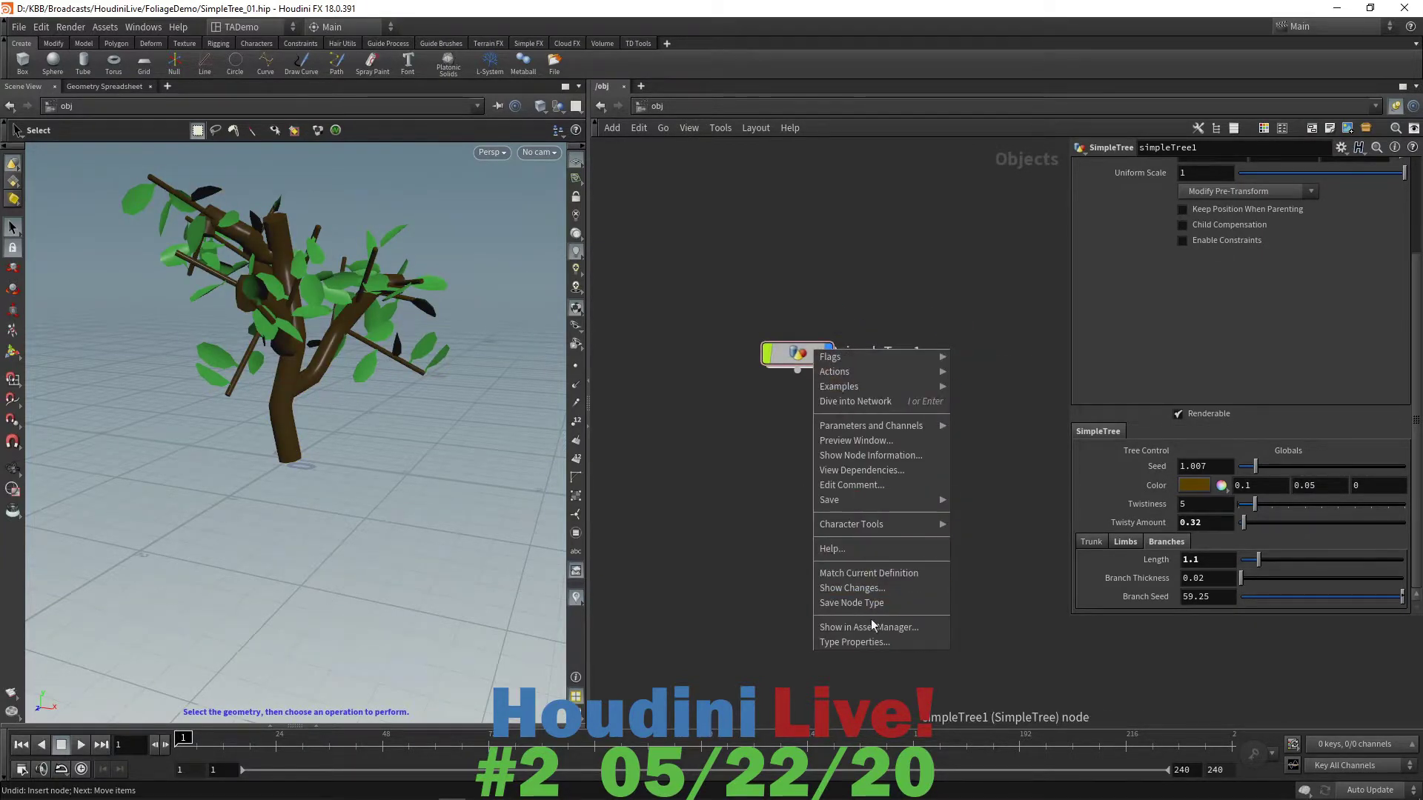
{"action": "left_click", "coordinate": [870, 639]}
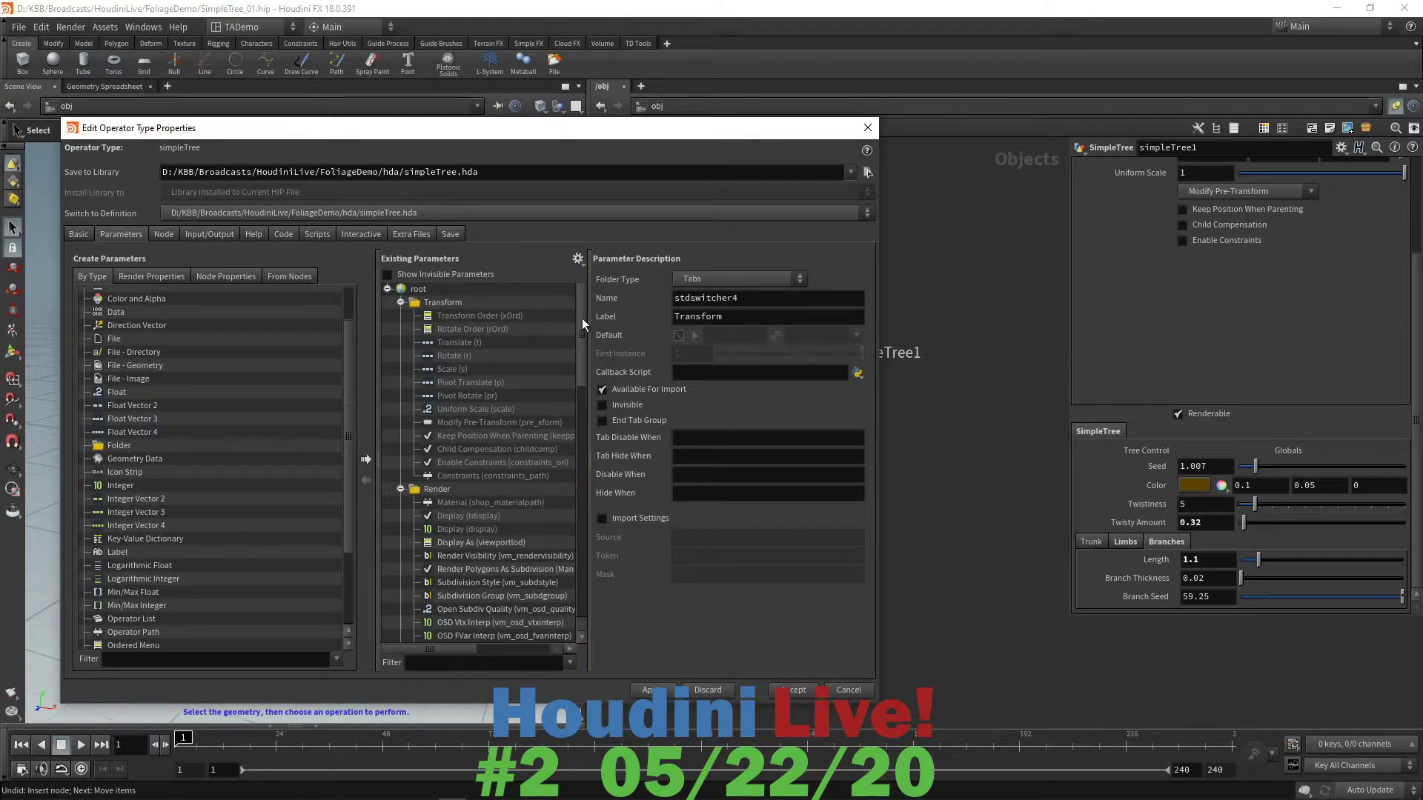
{"action": "left_click_drag", "start_coordinate": [581, 318], "coordinate": [589, 599]}
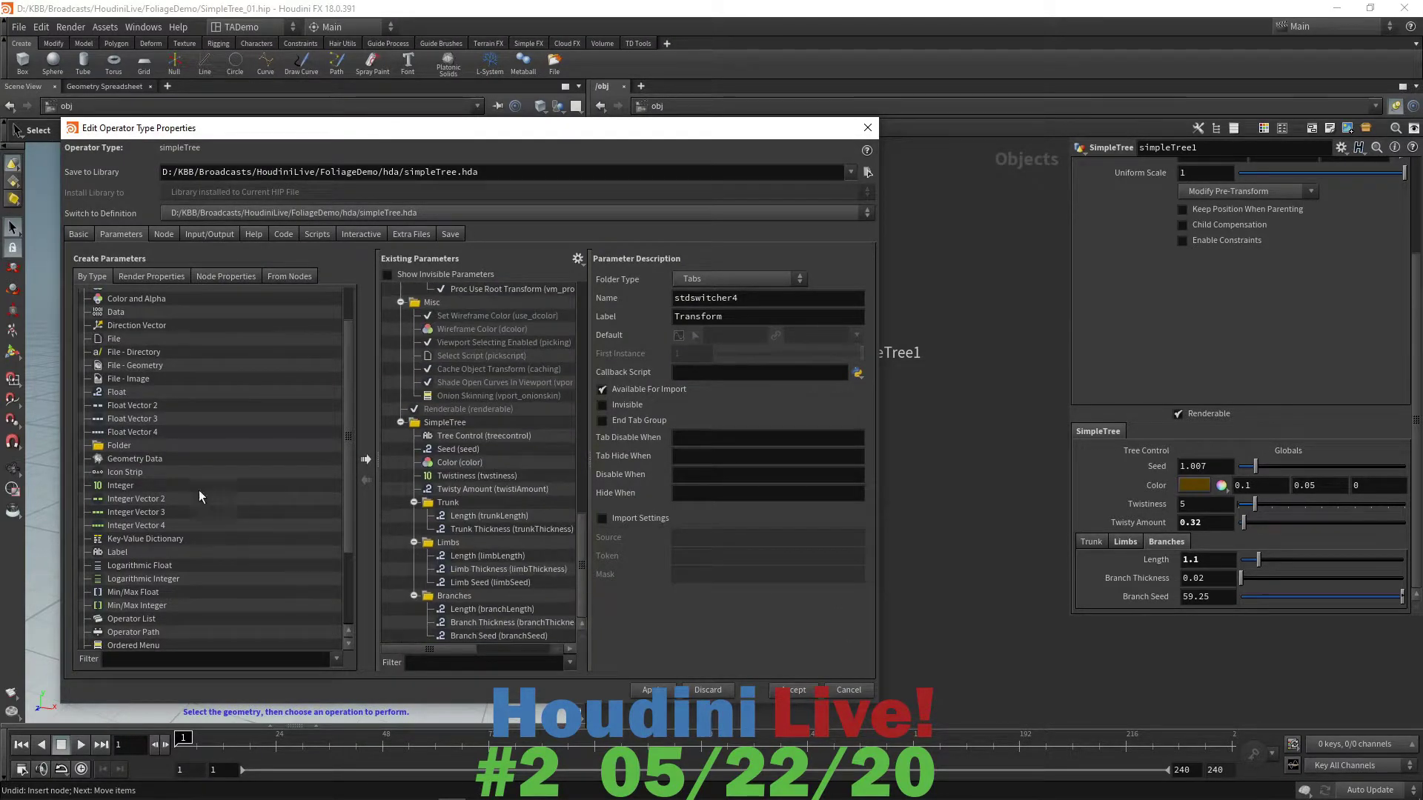
{"action": "left_click_drag", "start_coordinate": [115, 445], "coordinate": [434, 423]}
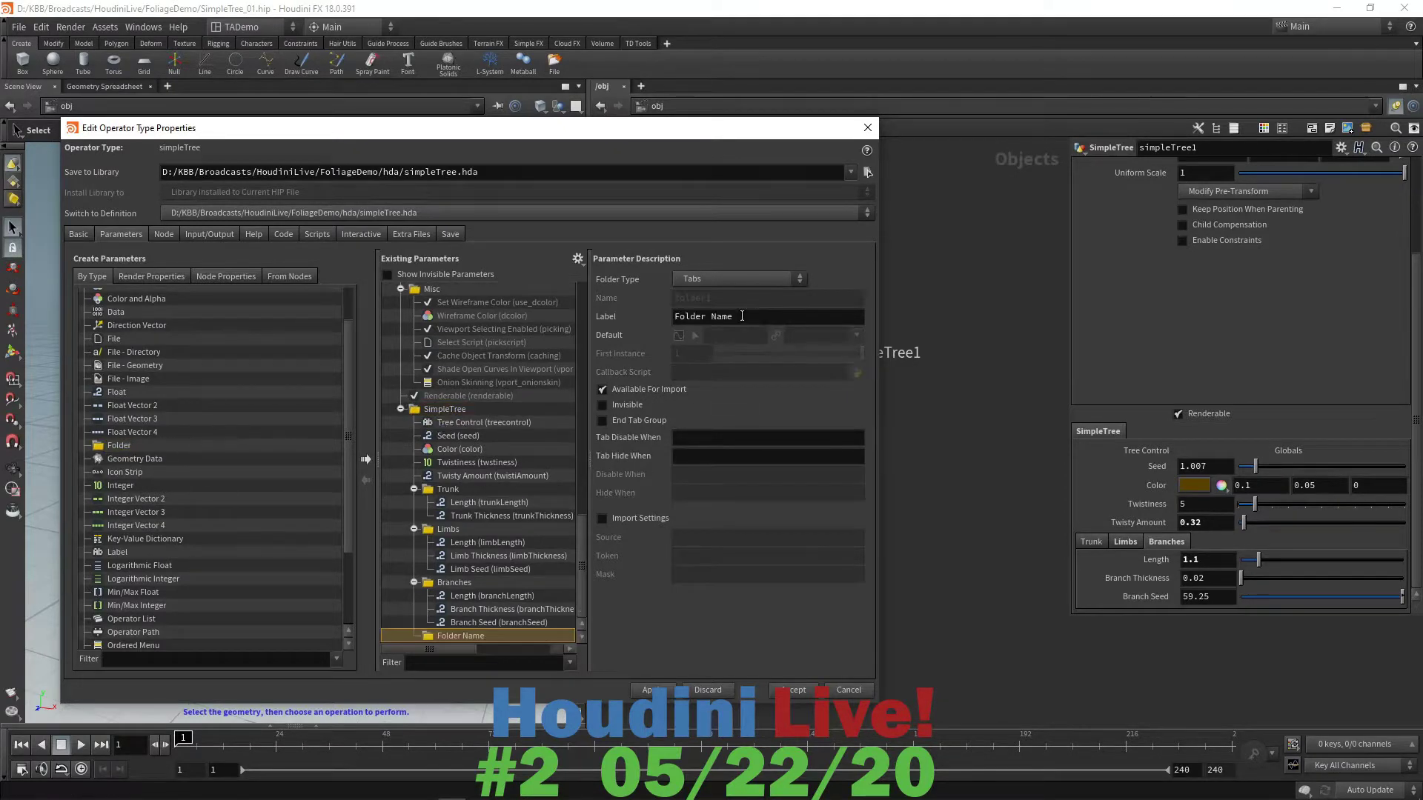
{"action": "type", "text": "Leaves"}
{"action": "key", "text": "Return"}
- Promote copy1's Uniform Scale into the asset's Leaves folder and label the parameter LeafScale
{"action": "left_click_drag", "start_coordinate": [883, 566], "coordinate": [712, 574]}
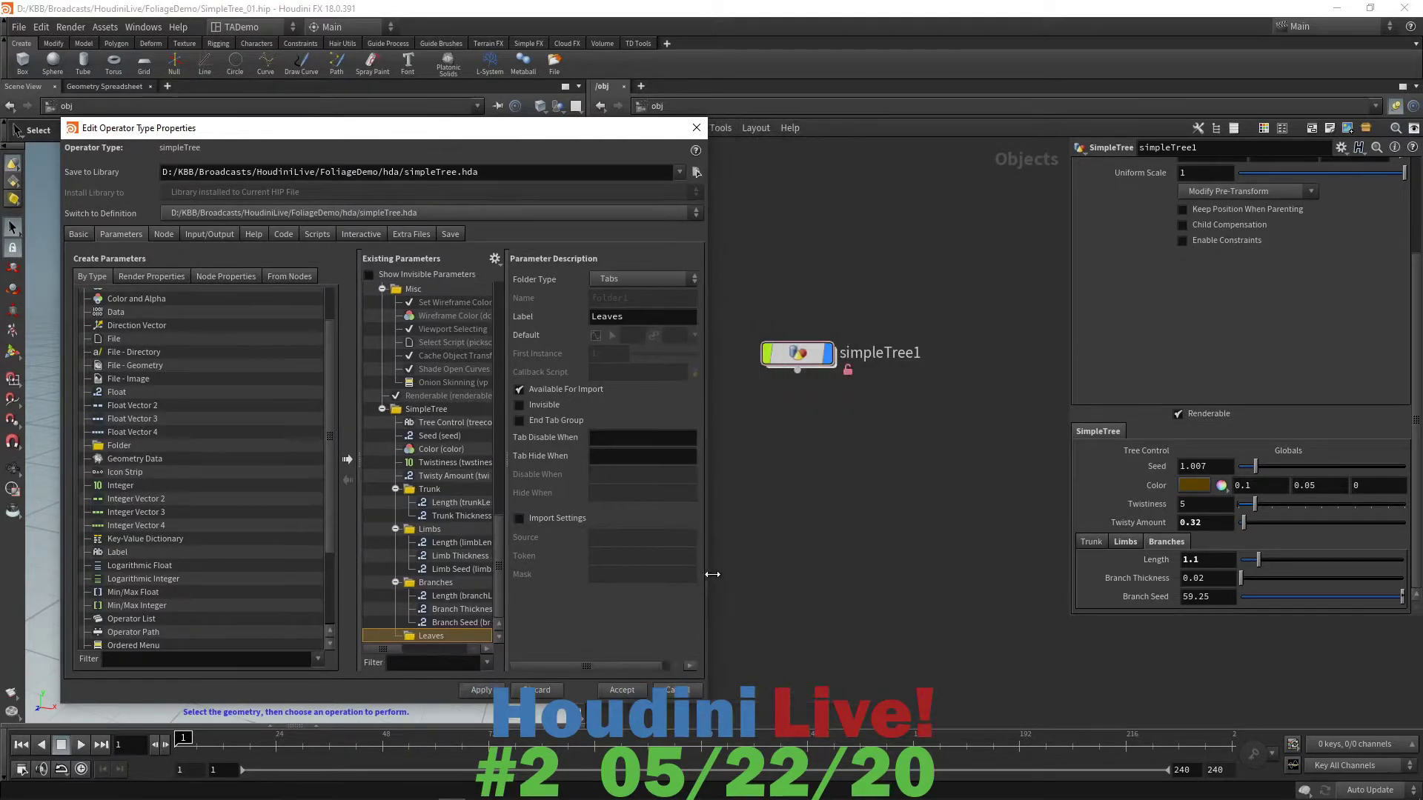
{"action": "left_click_drag", "start_coordinate": [504, 621], "coordinate": [568, 621]}
{"action": "double_click", "coordinate": [797, 353]}
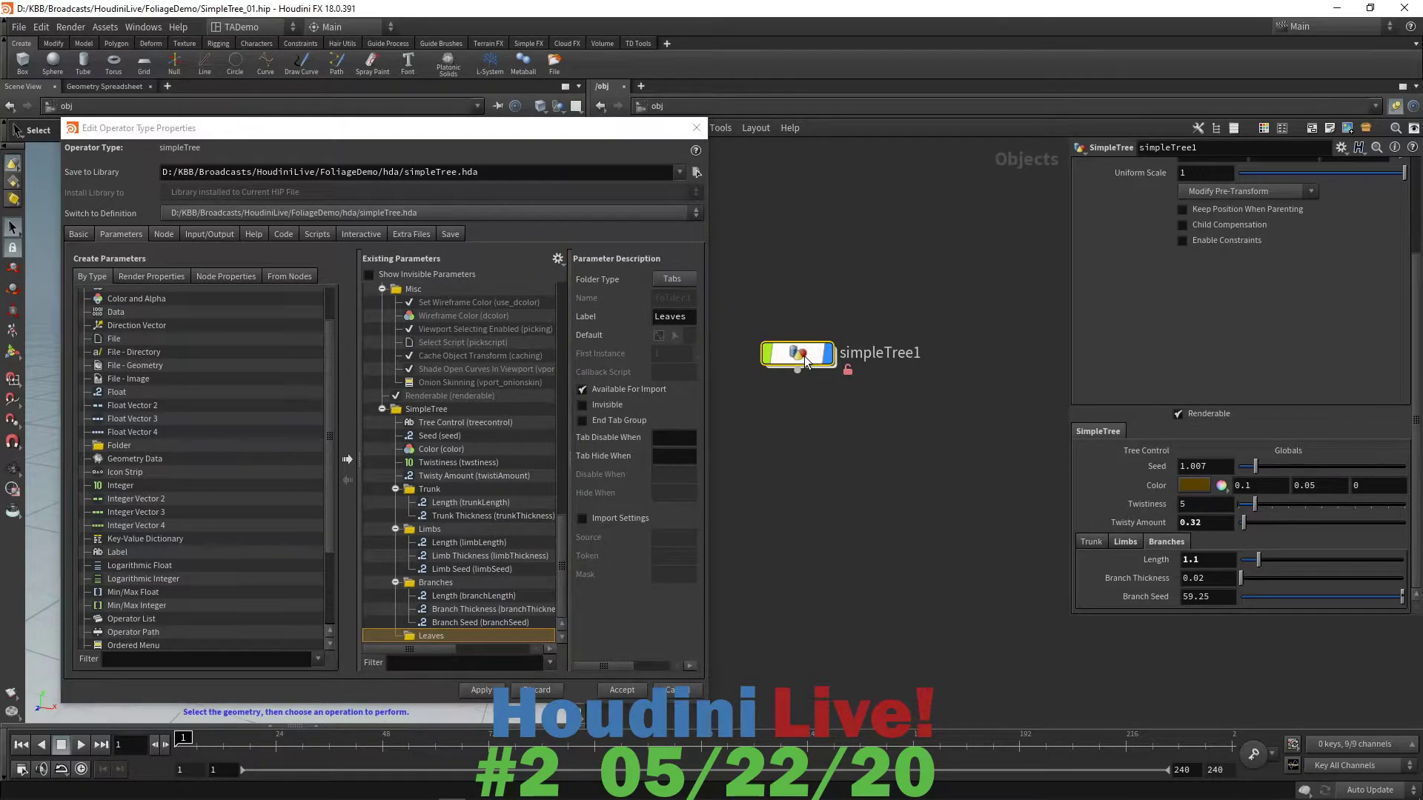
{"action": "middle_click_drag", "start_coordinate": [902, 483], "coordinate": [968, 556]}
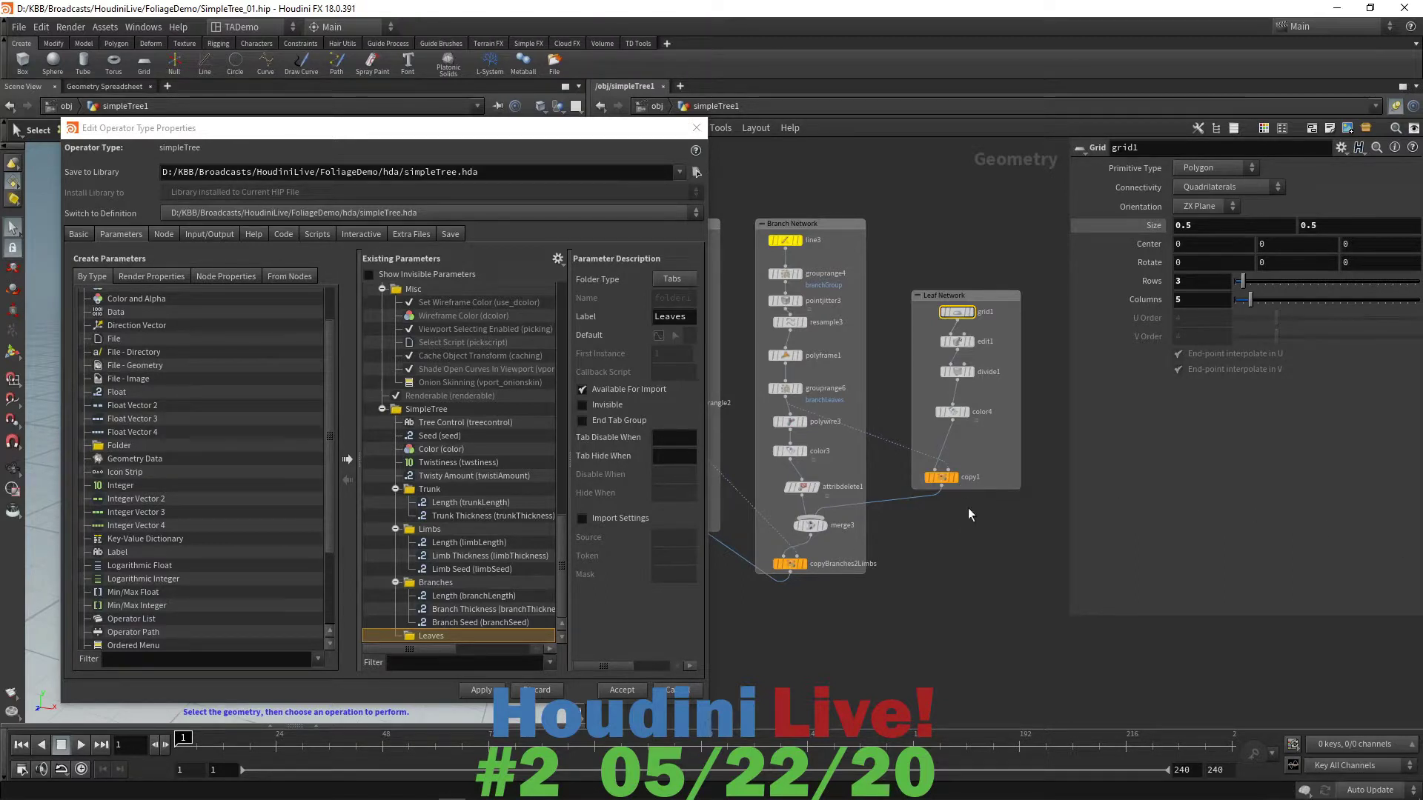
{"action": "left_click", "coordinate": [940, 478]}
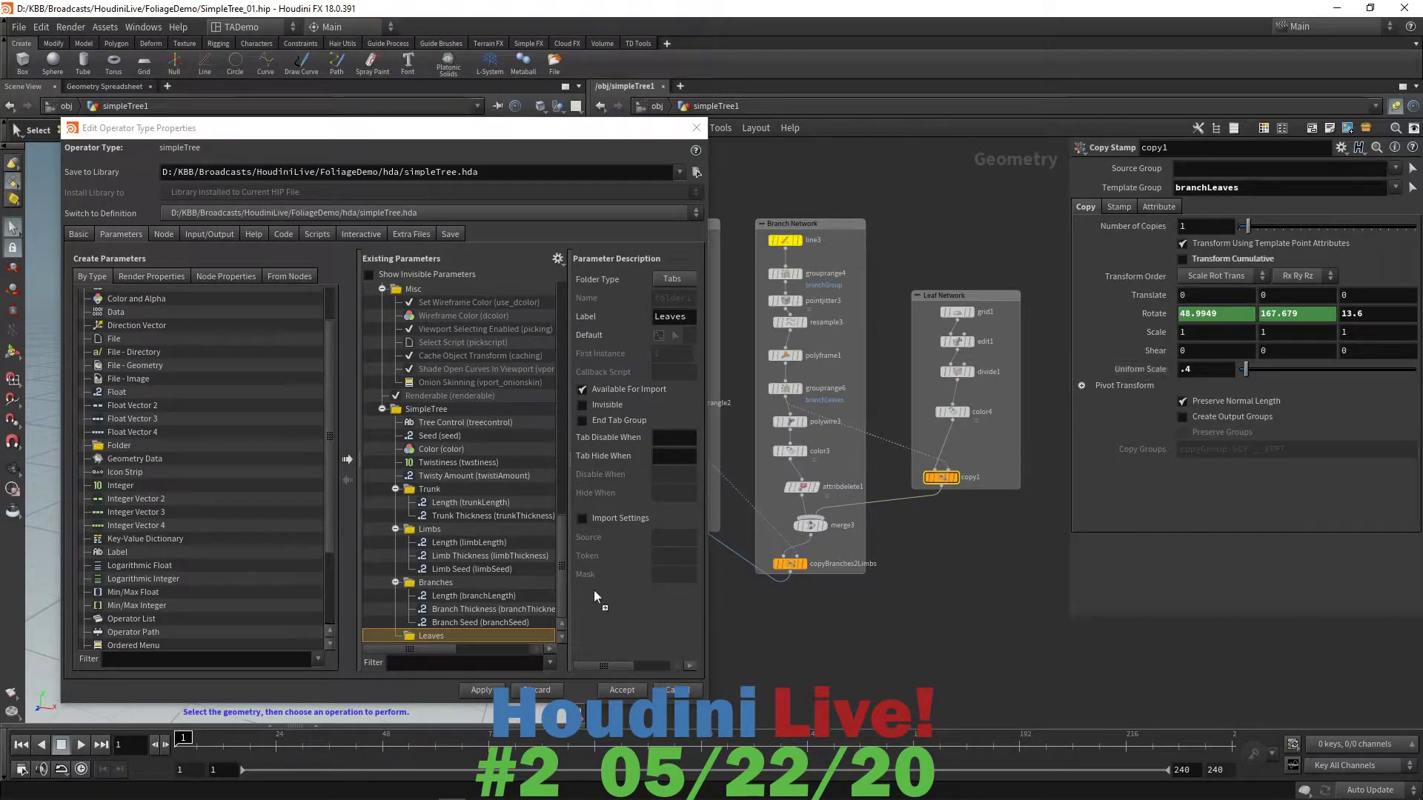
{"action": "left_click_drag", "start_coordinate": [593, 590], "coordinate": [439, 639]}
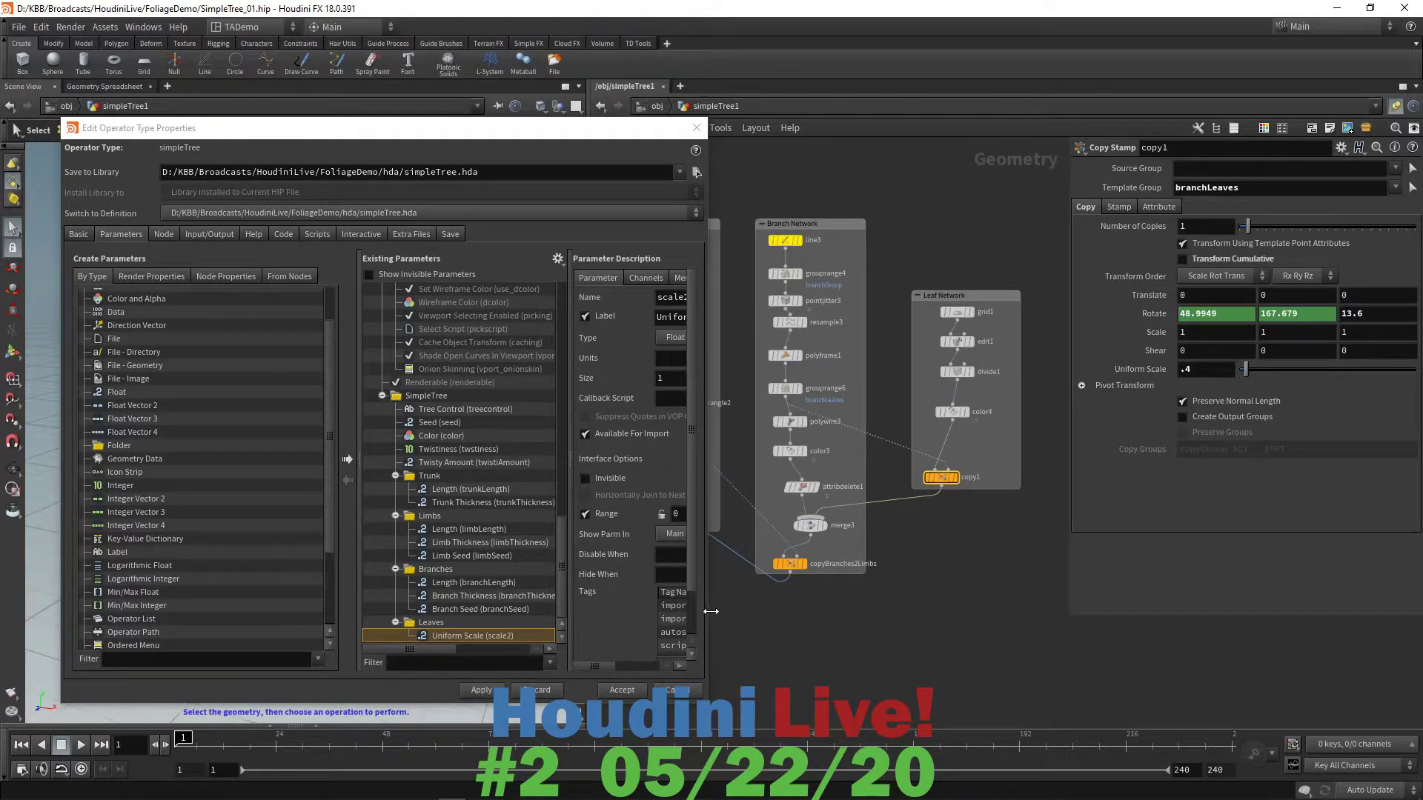
{"action": "left_click_drag", "start_coordinate": [705, 611], "coordinate": [850, 629]}
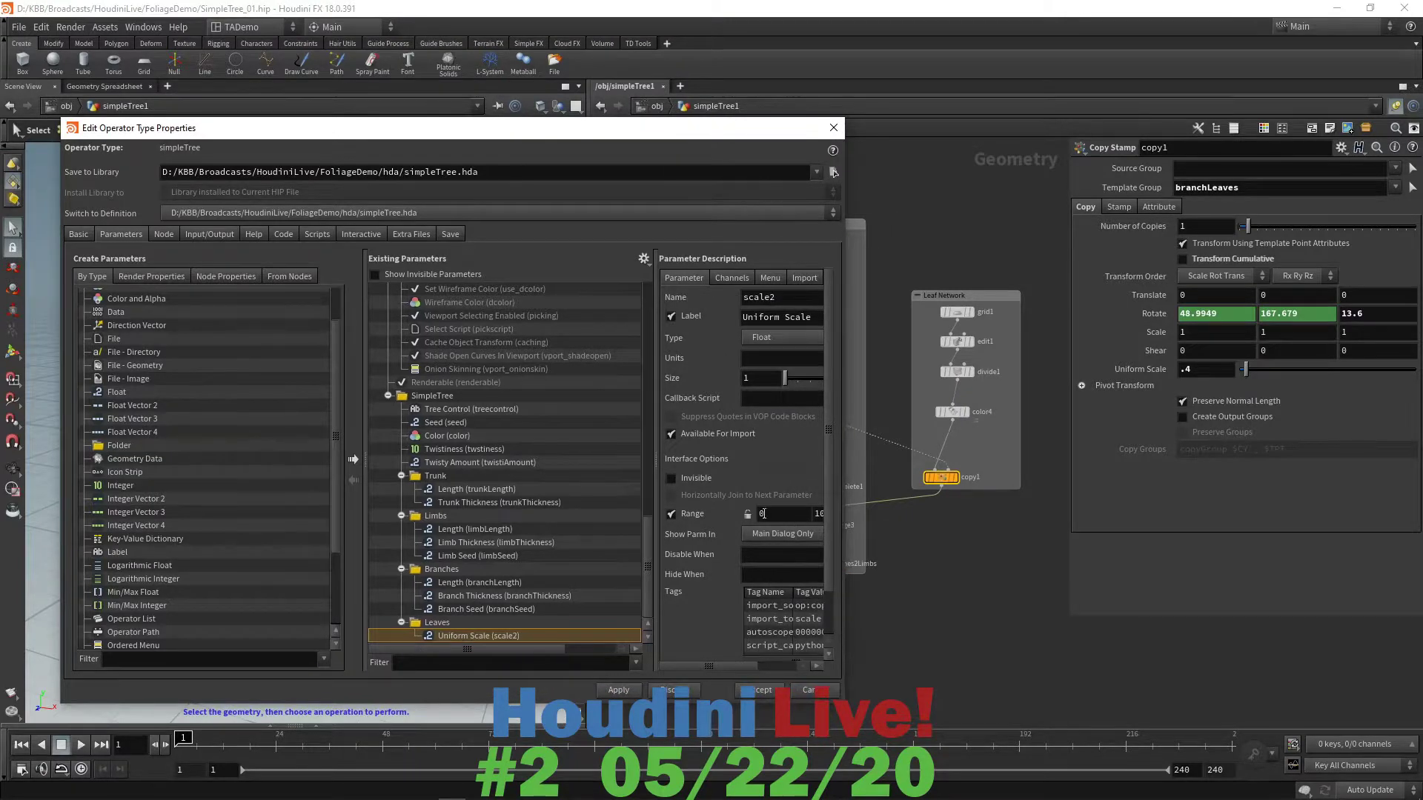
{"action": "triple_click", "coordinate": [812, 321]}
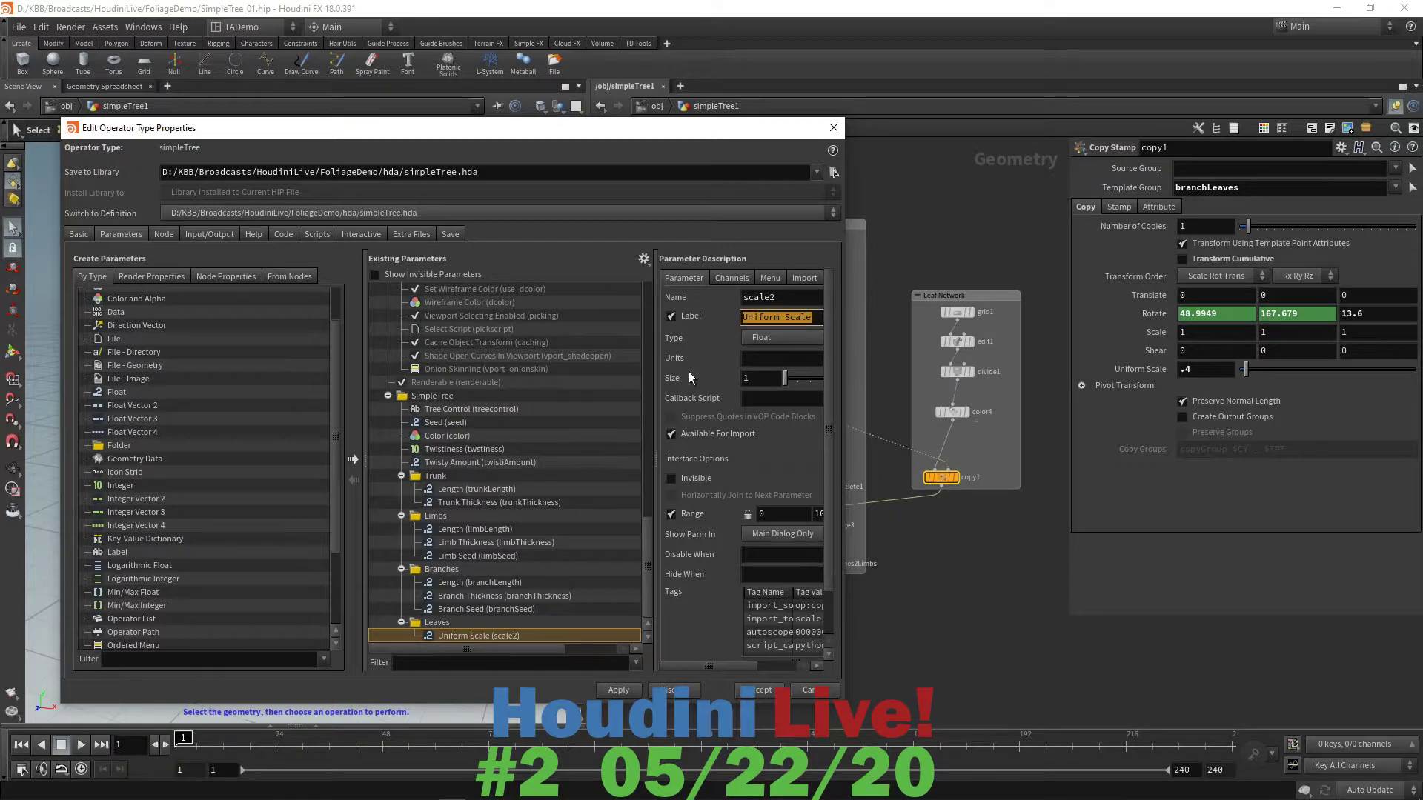
{"action": "type", "text": "LeafScale"}
{"action": "key", "text": "Return"}
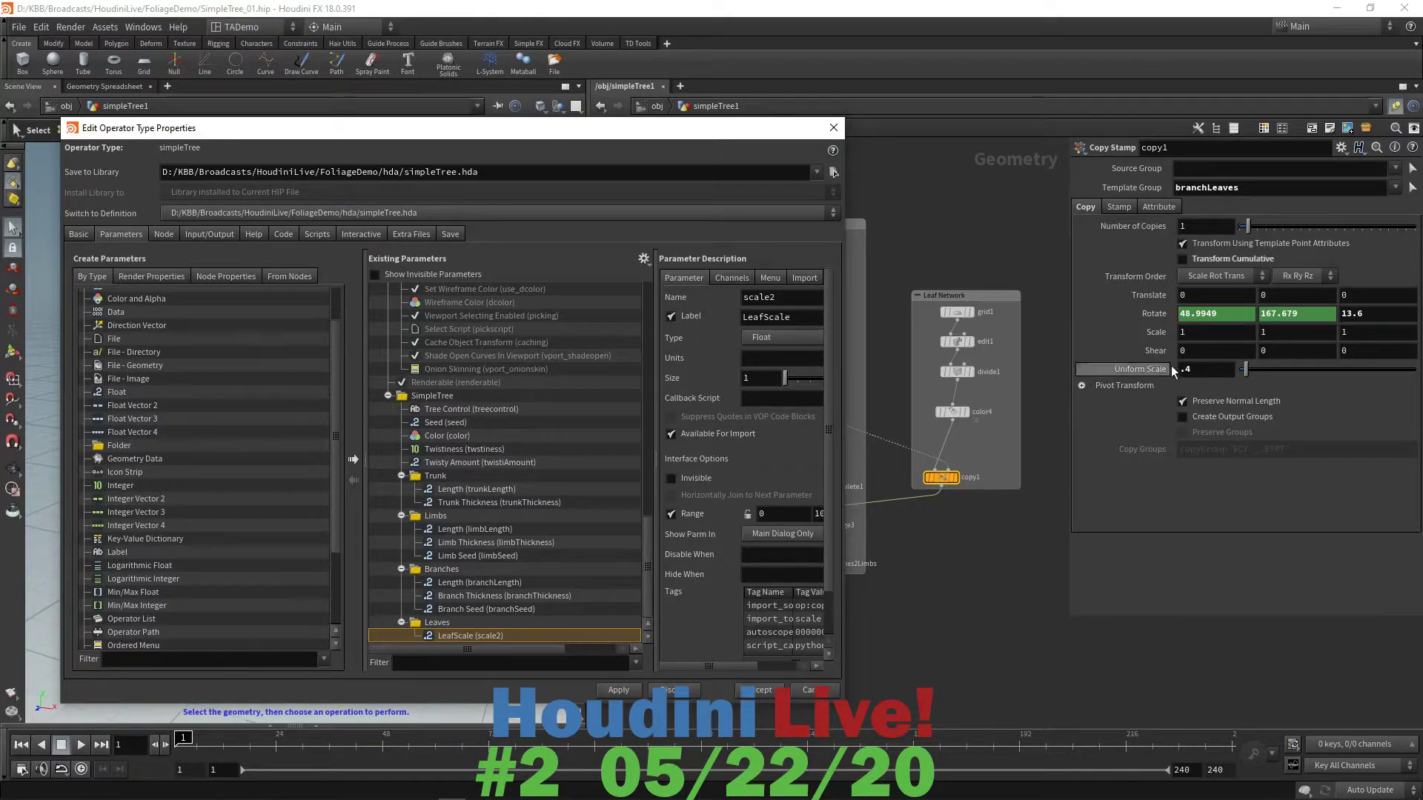
- Promote color4's Color parameter into the Leaves folder and accept the asset's type property changes
{"action": "left_click", "coordinate": [953, 412]}
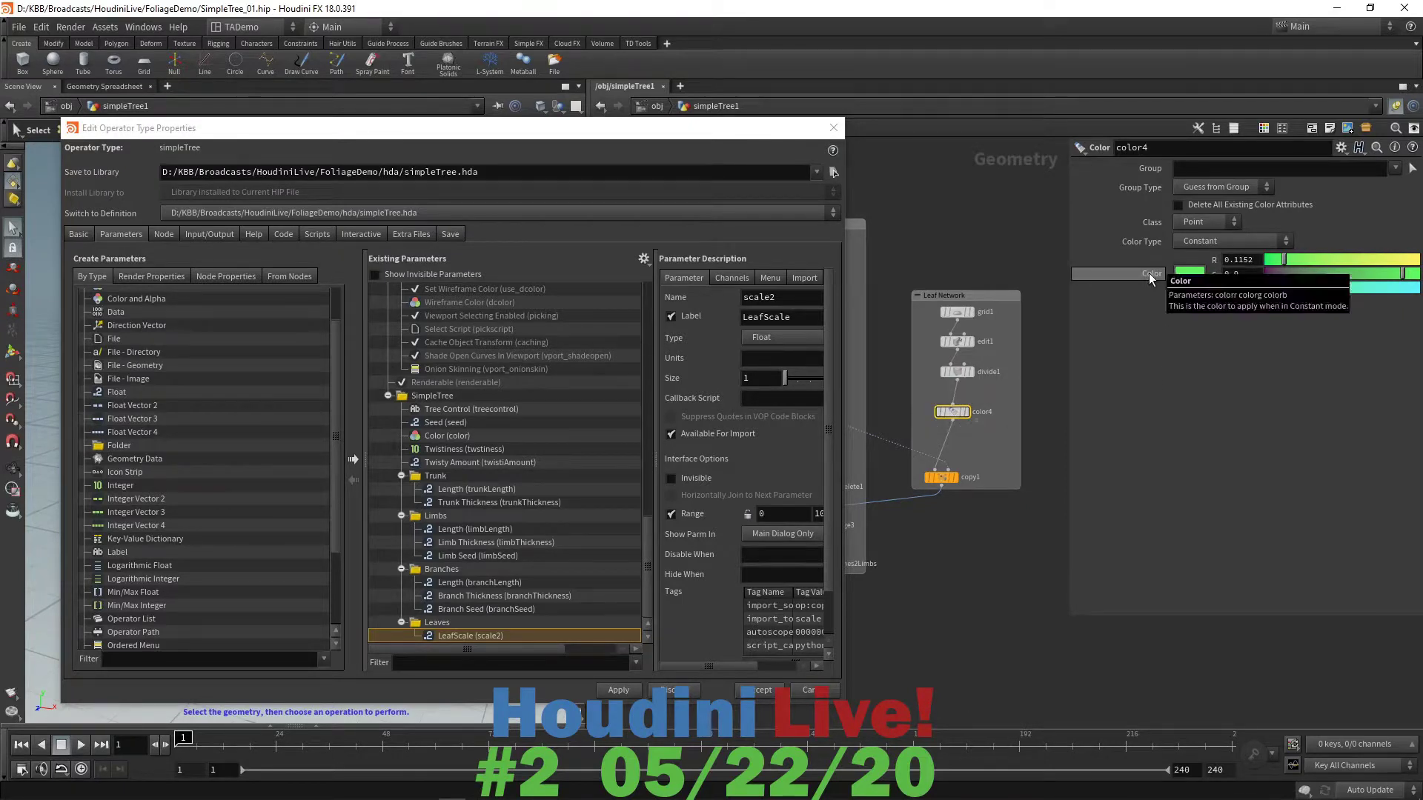
{"action": "left_click_drag", "start_coordinate": [463, 635], "coordinate": [455, 621]}
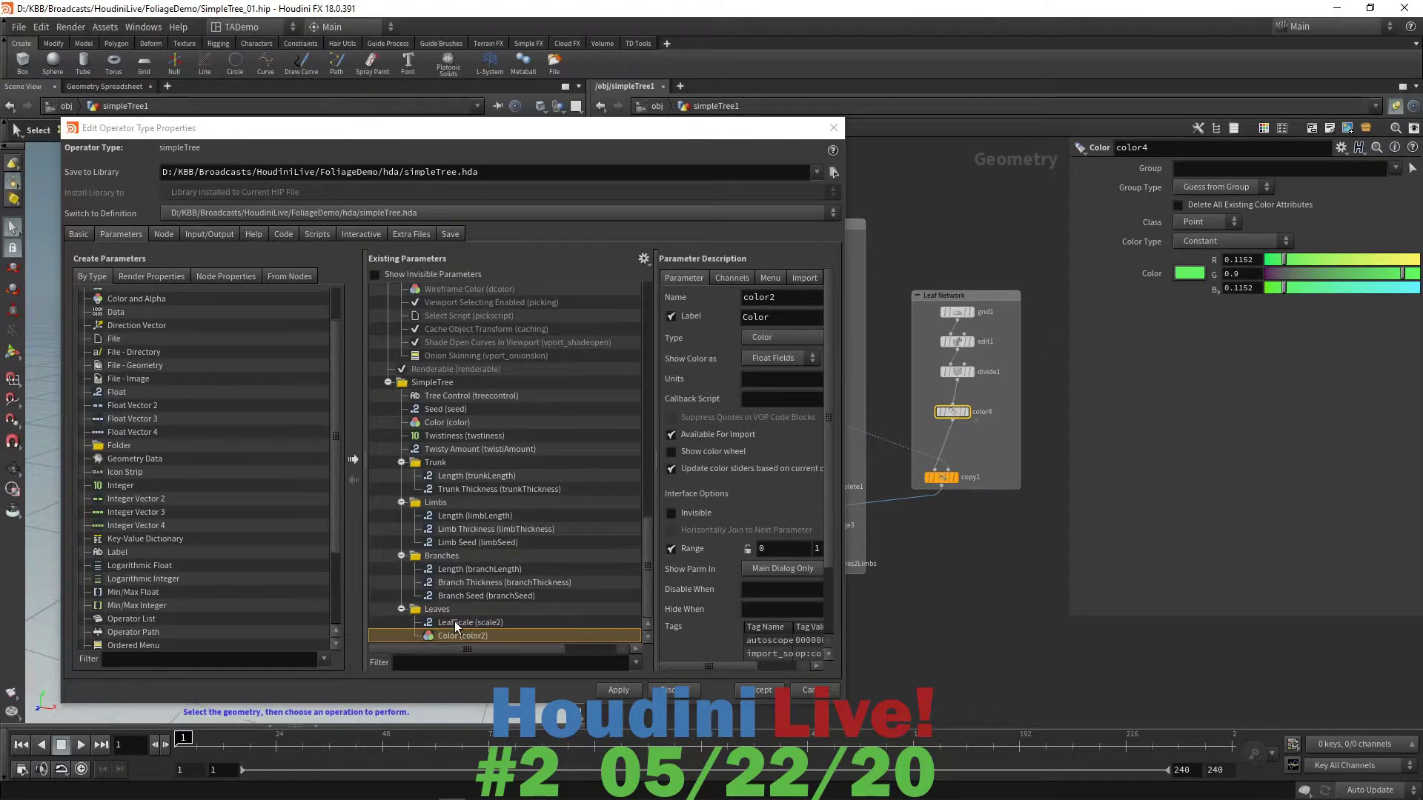
{"action": "left_click", "coordinate": [783, 315]}
{"action": "left_click_drag", "start_coordinate": [775, 318], "coordinate": [735, 326]}
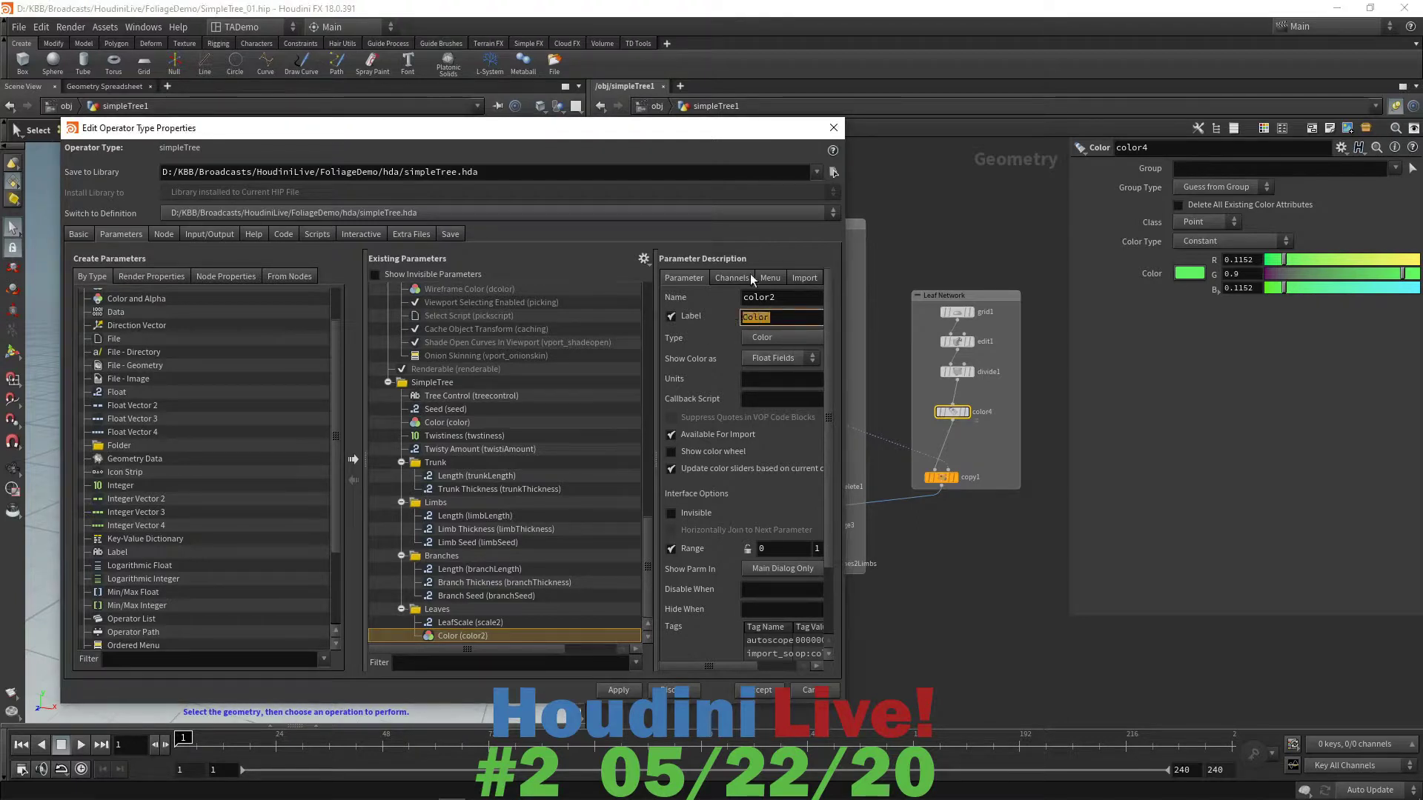
{"action": "left_click", "coordinate": [931, 571]}
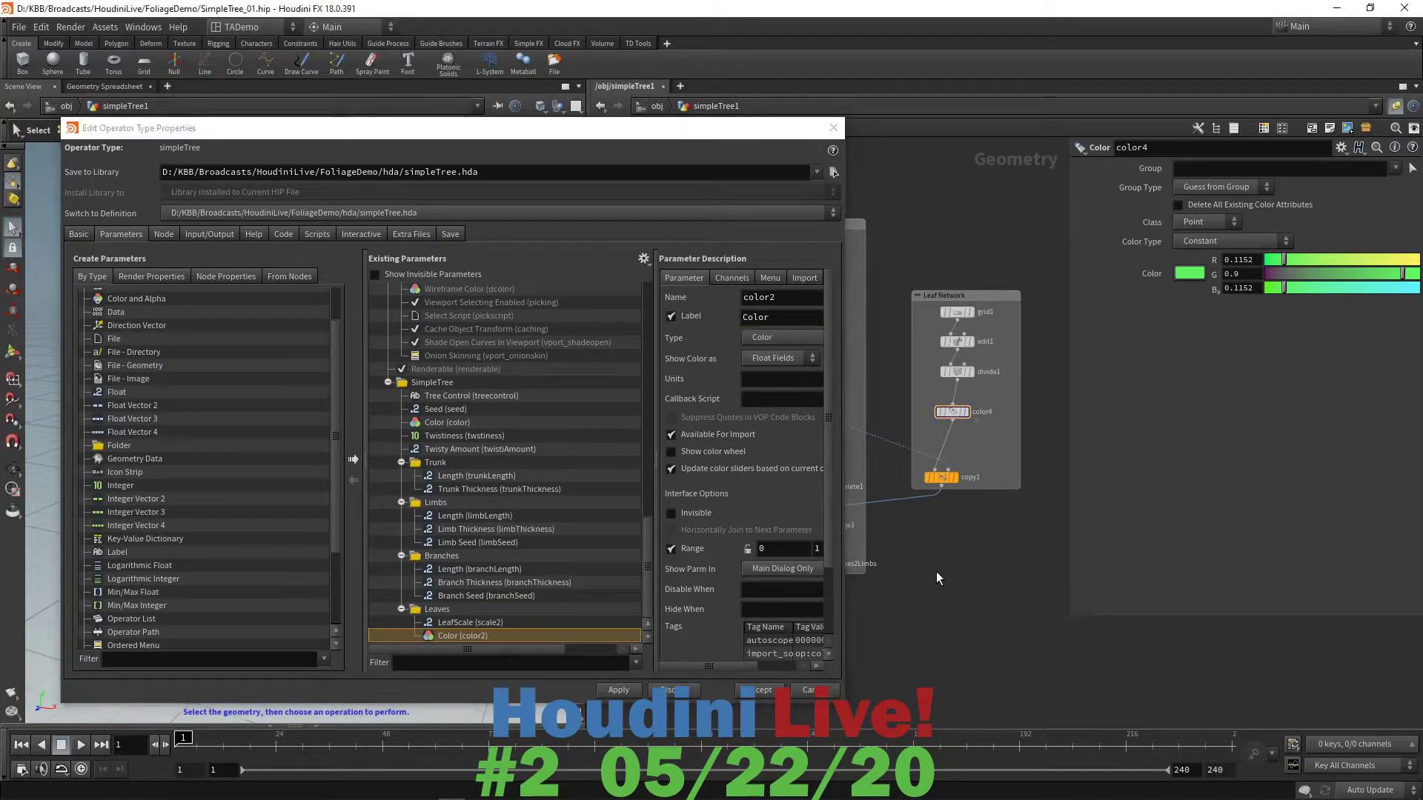
{"action": "middle_click_drag", "start_coordinate": [932, 557], "coordinate": [1032, 567]}
{"action": "scroll", "coordinate": [1033, 570], "scroll_direction": "up", "scroll_amount": 2}
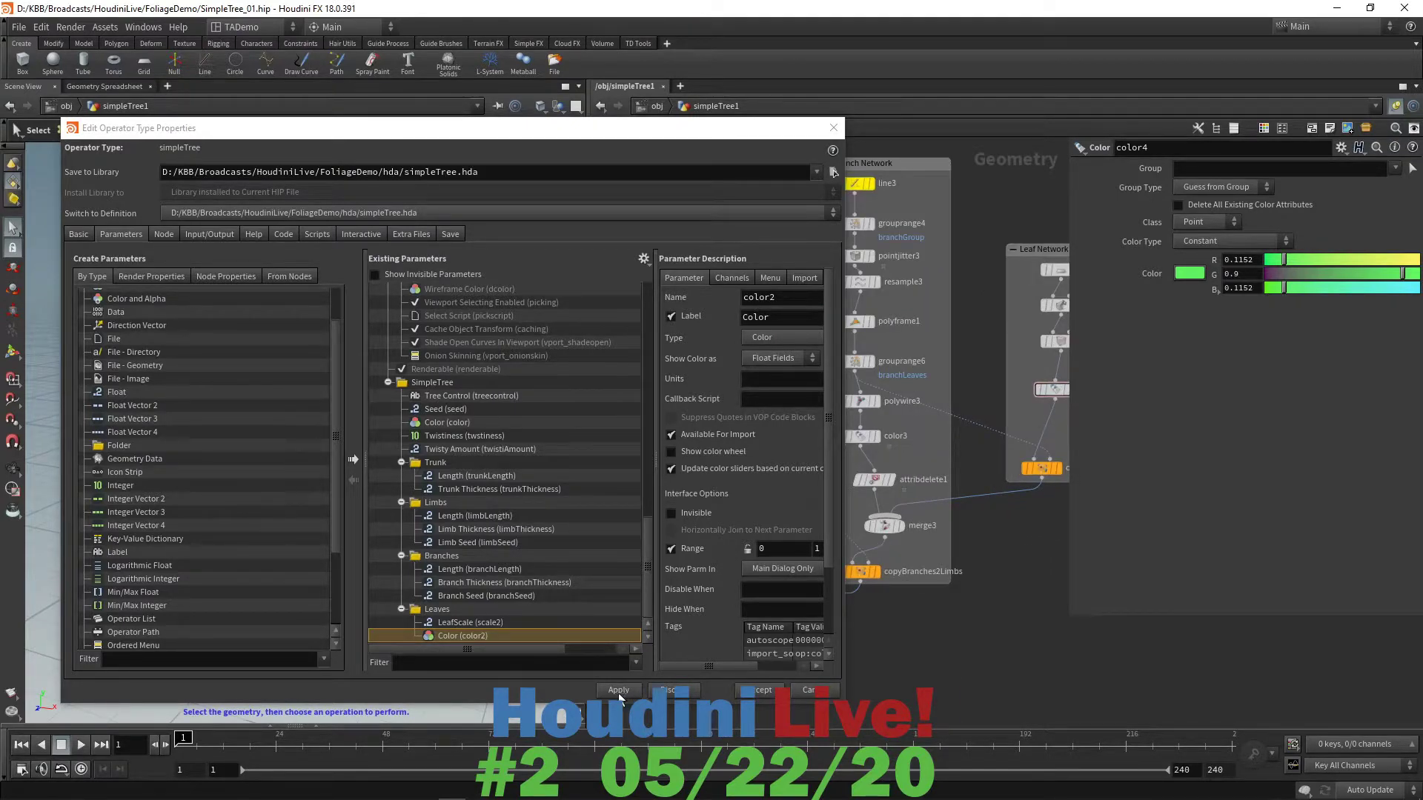
{"action": "left_click", "coordinate": [760, 692]}
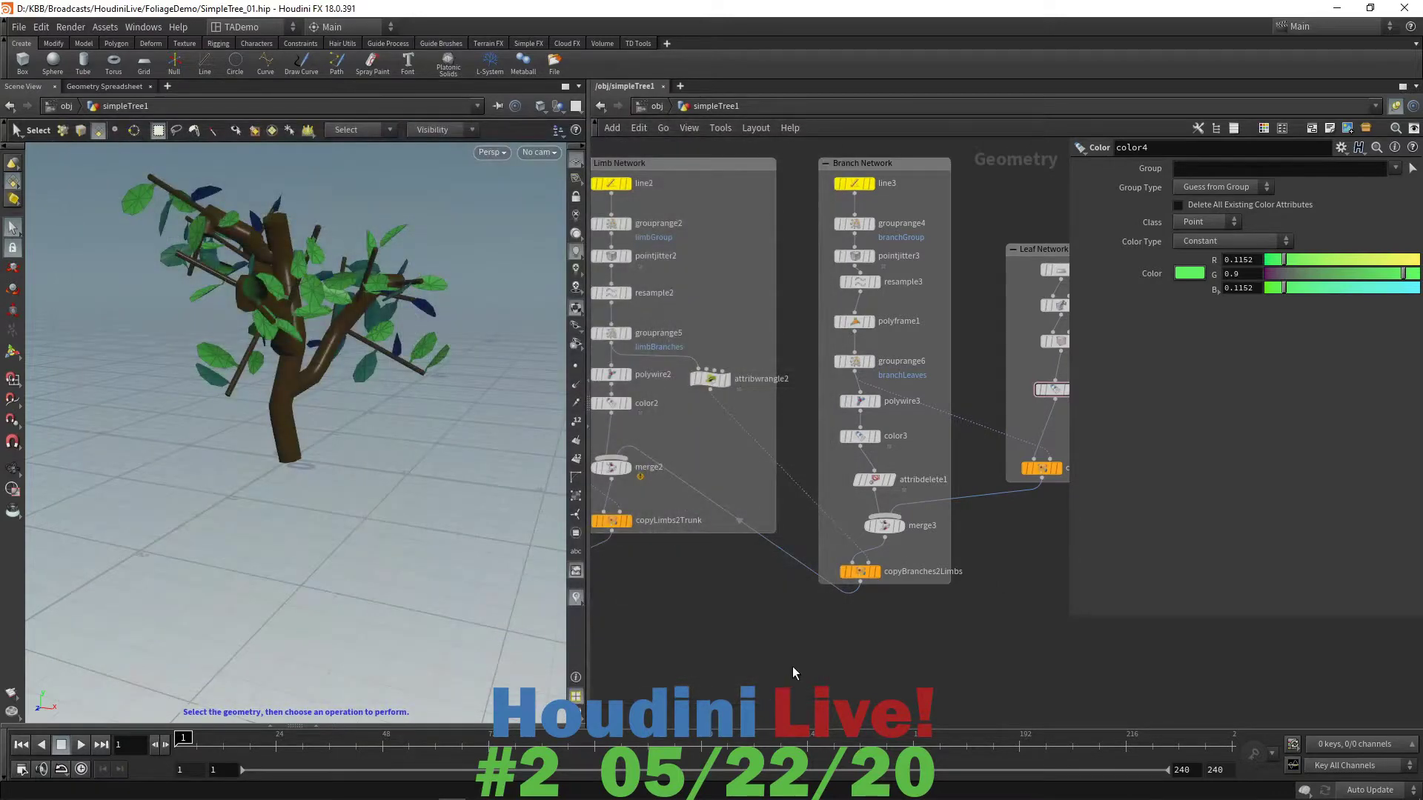
- Inspect the tree from another side, then set grouprange6's range filter for branchLeaves to select 1 of 1
{"action": "key", "text": "u"}
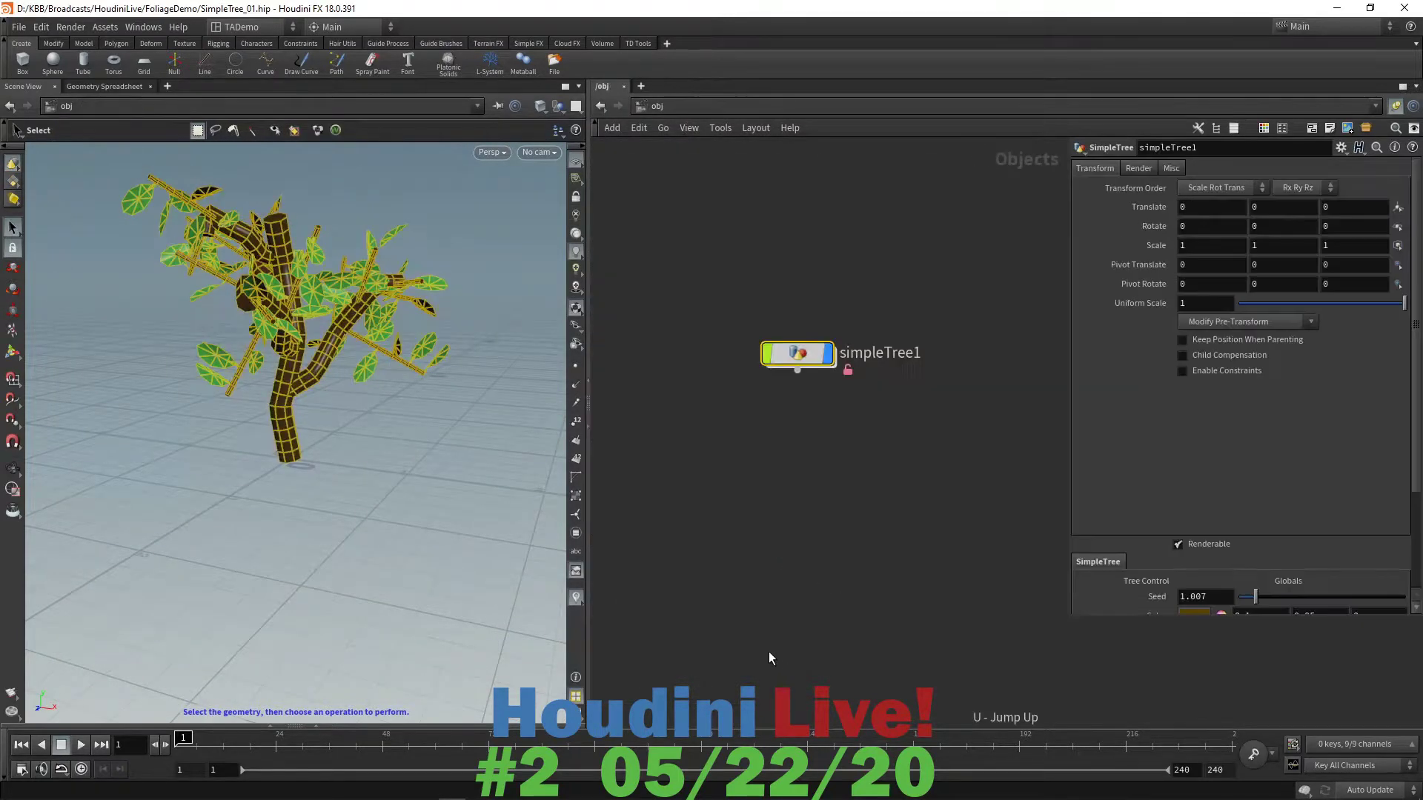
{"action": "key", "text": "Escape"}
{"action": "left_click_drag", "start_coordinate": [483, 529], "coordinate": [292, 544]}
{"action": "left_click", "coordinate": [460, 540]}
{"action": "key", "text": "s"}
{"action": "double_click", "coordinate": [802, 359]}
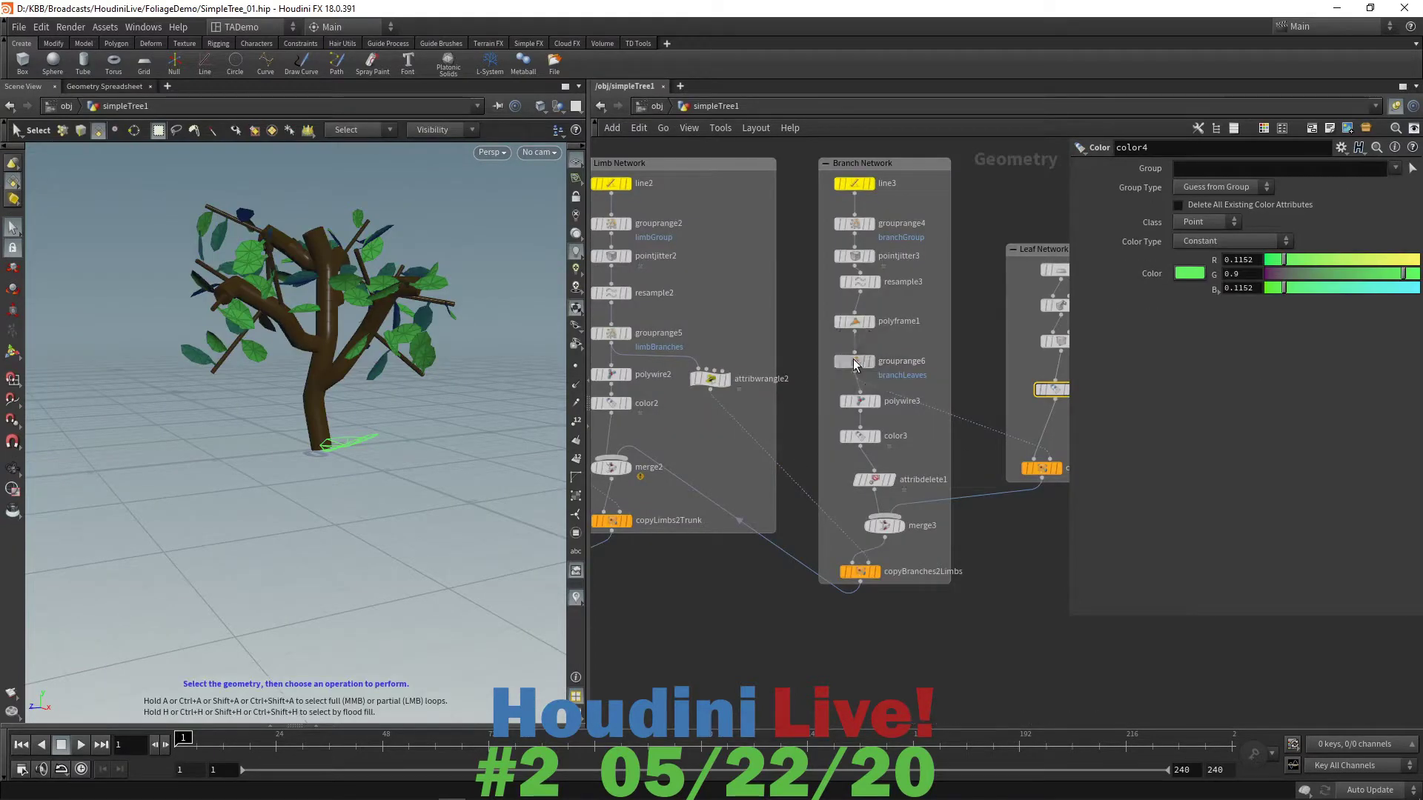
{"action": "left_click", "coordinate": [854, 361]}
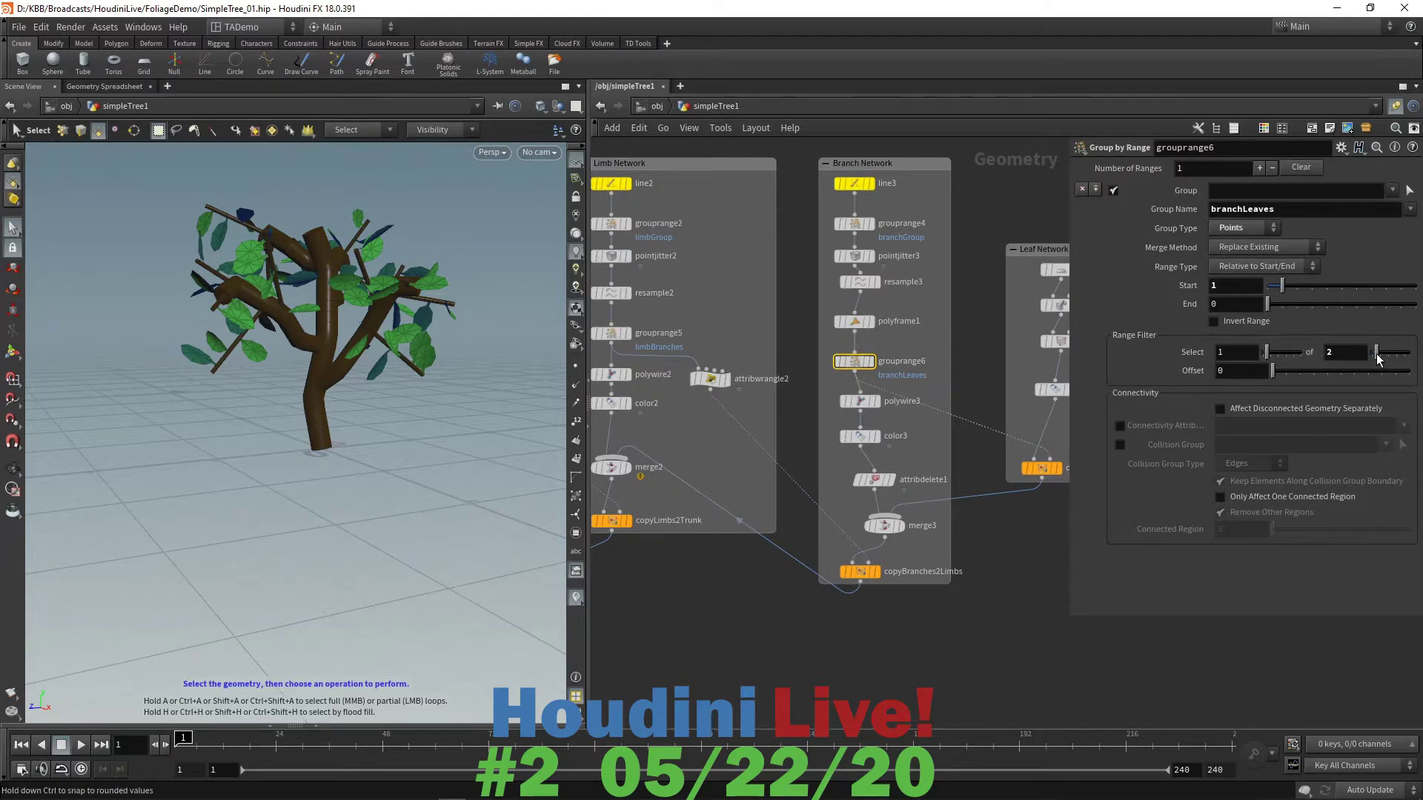
{"action": "left_click_drag", "start_coordinate": [1376, 358], "coordinate": [1367, 358]}
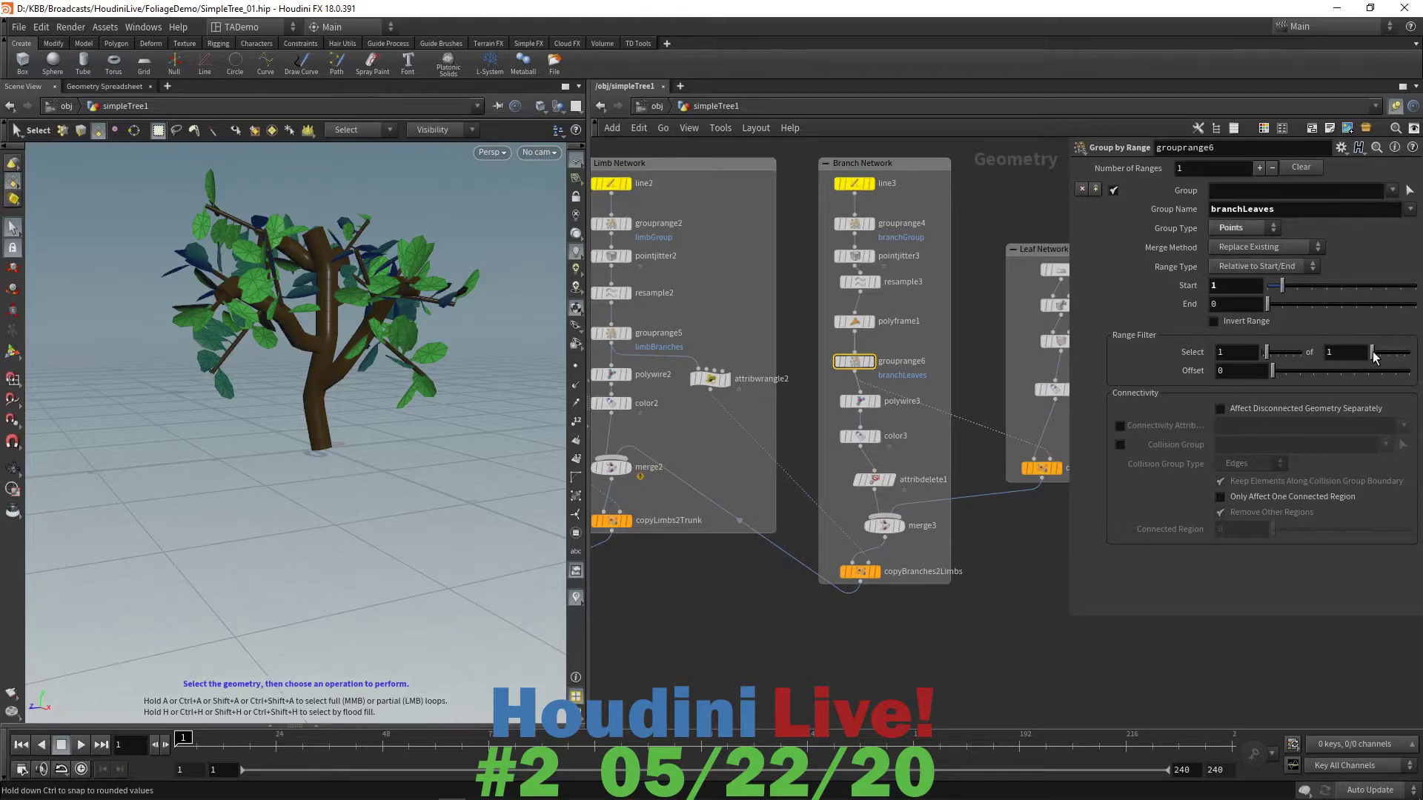
{"action": "key", "text": "Escape"}
{"action": "left_click_drag", "start_coordinate": [381, 453], "coordinate": [443, 475]}
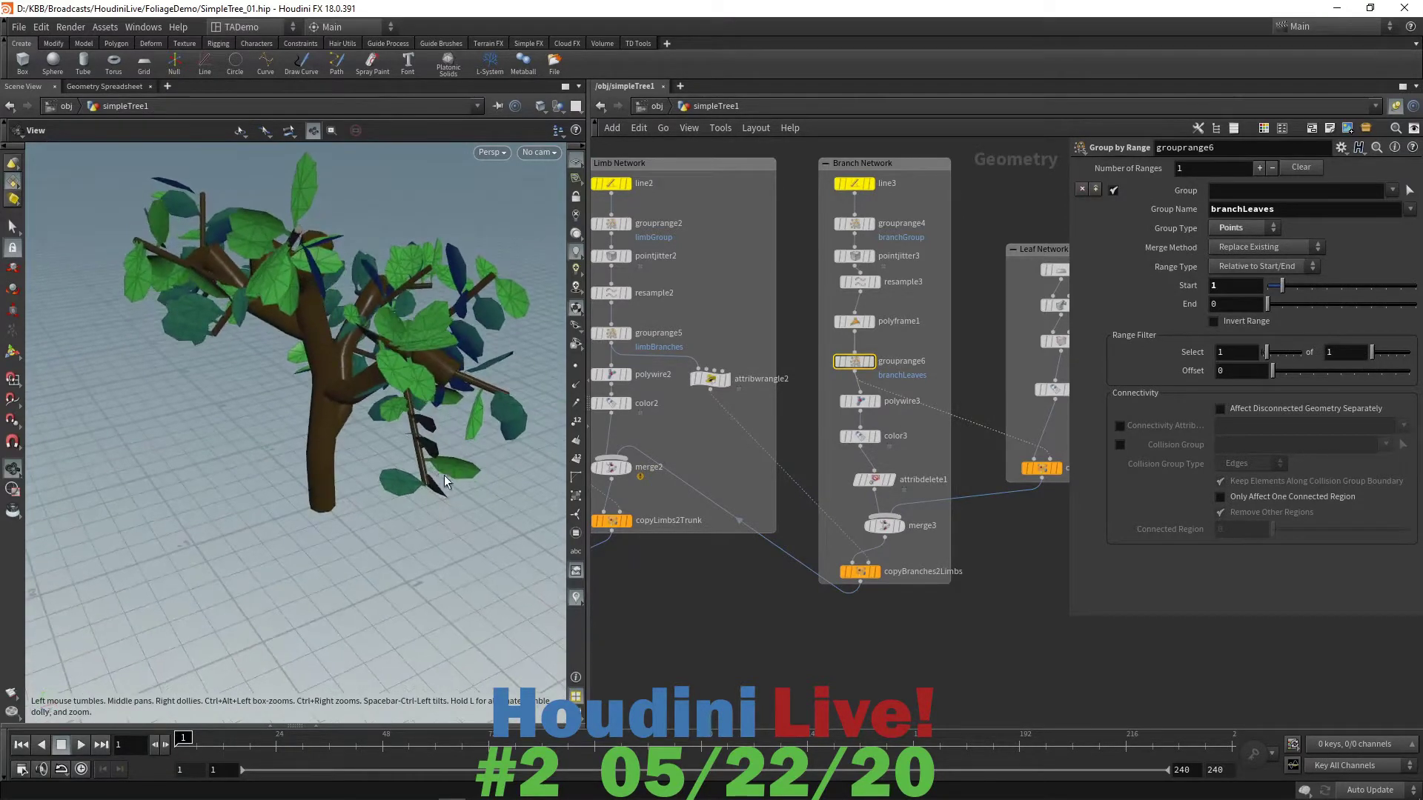
{"action": "key", "text": "s"}
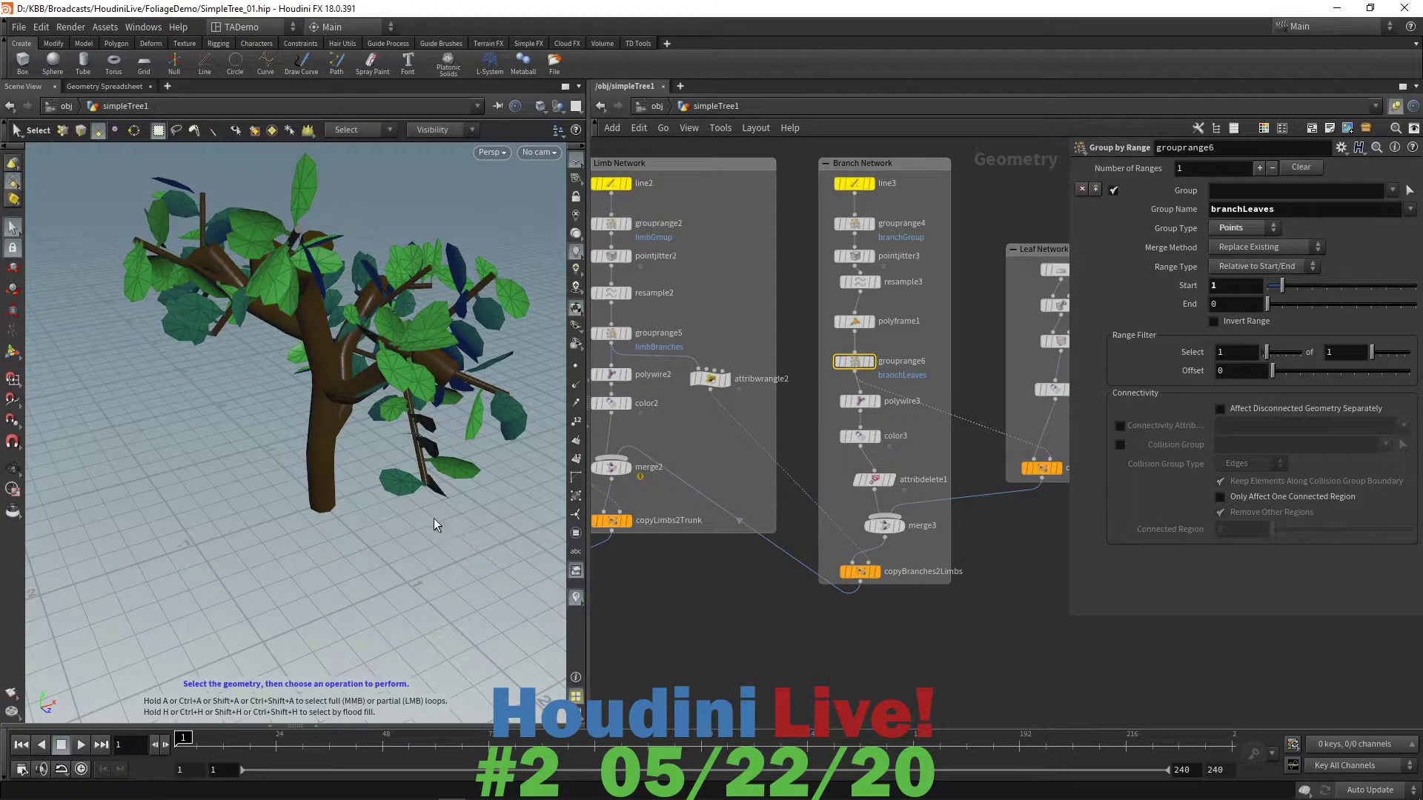
- Return to the object level and set LeafScale to 0.46 in simpleTree1's Leaves folder, checking the tree
{"action": "key", "text": "1"}
{"action": "left_click", "coordinate": [741, 657]}
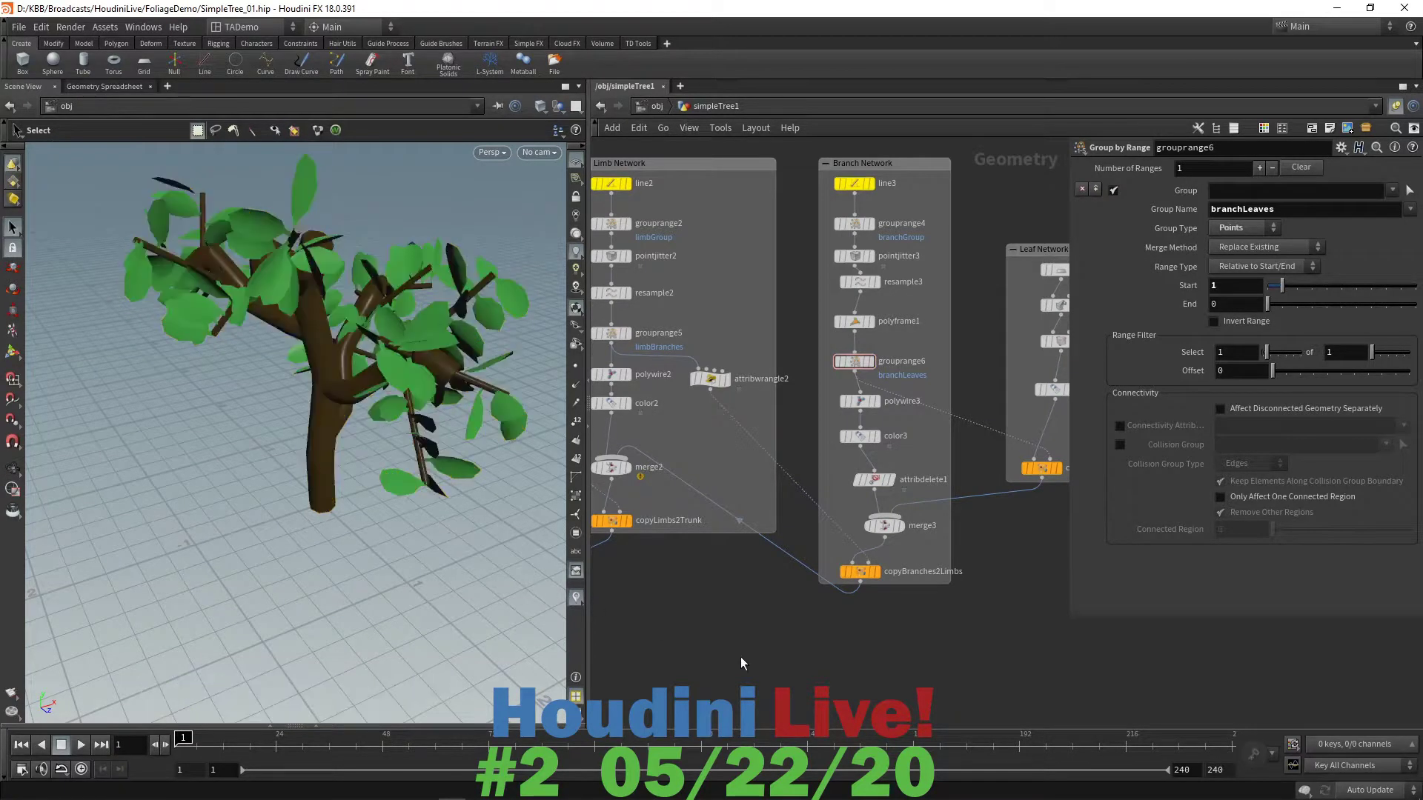
{"action": "key", "text": "u"}
{"action": "left_click", "coordinate": [918, 630]}
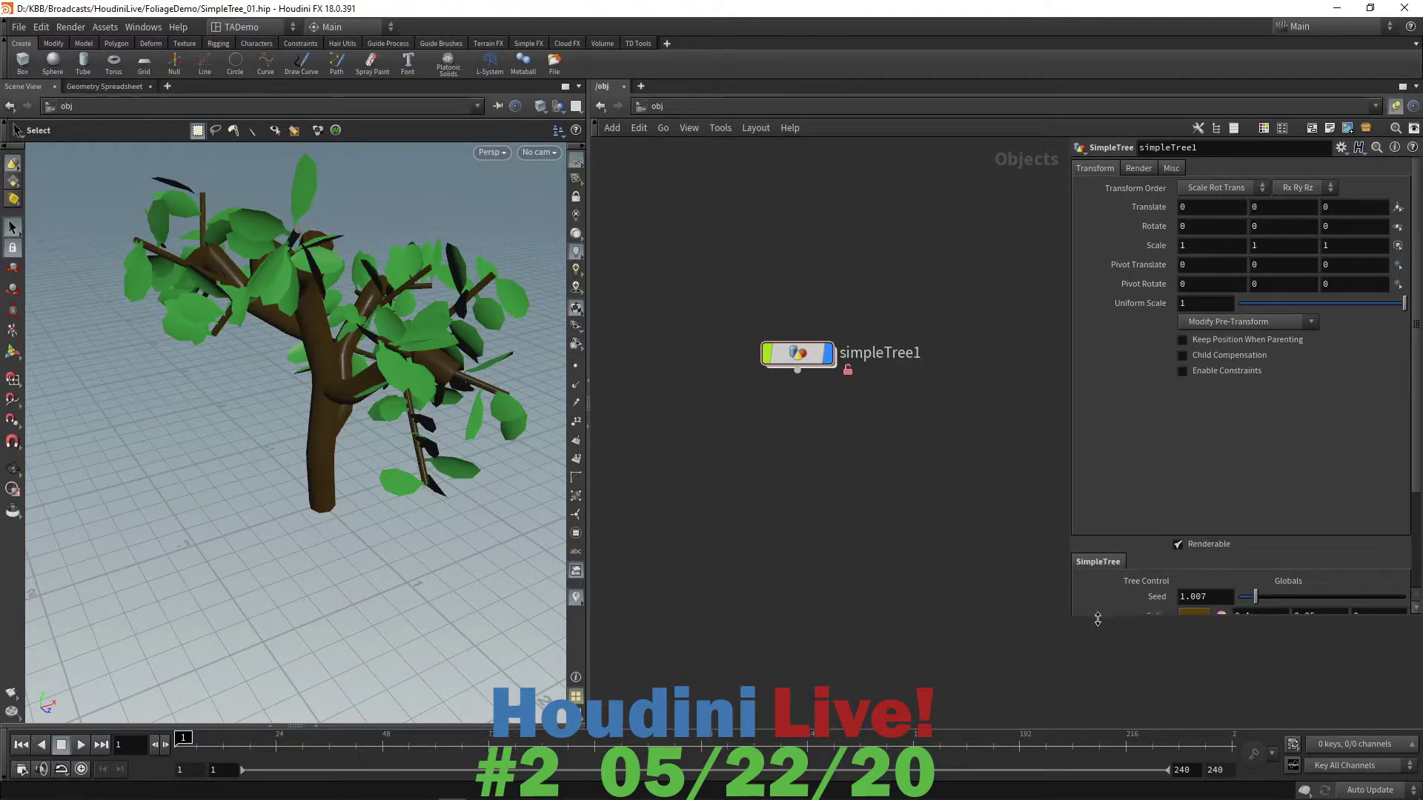
{"action": "left_click_drag", "start_coordinate": [1099, 619], "coordinate": [1084, 734]}
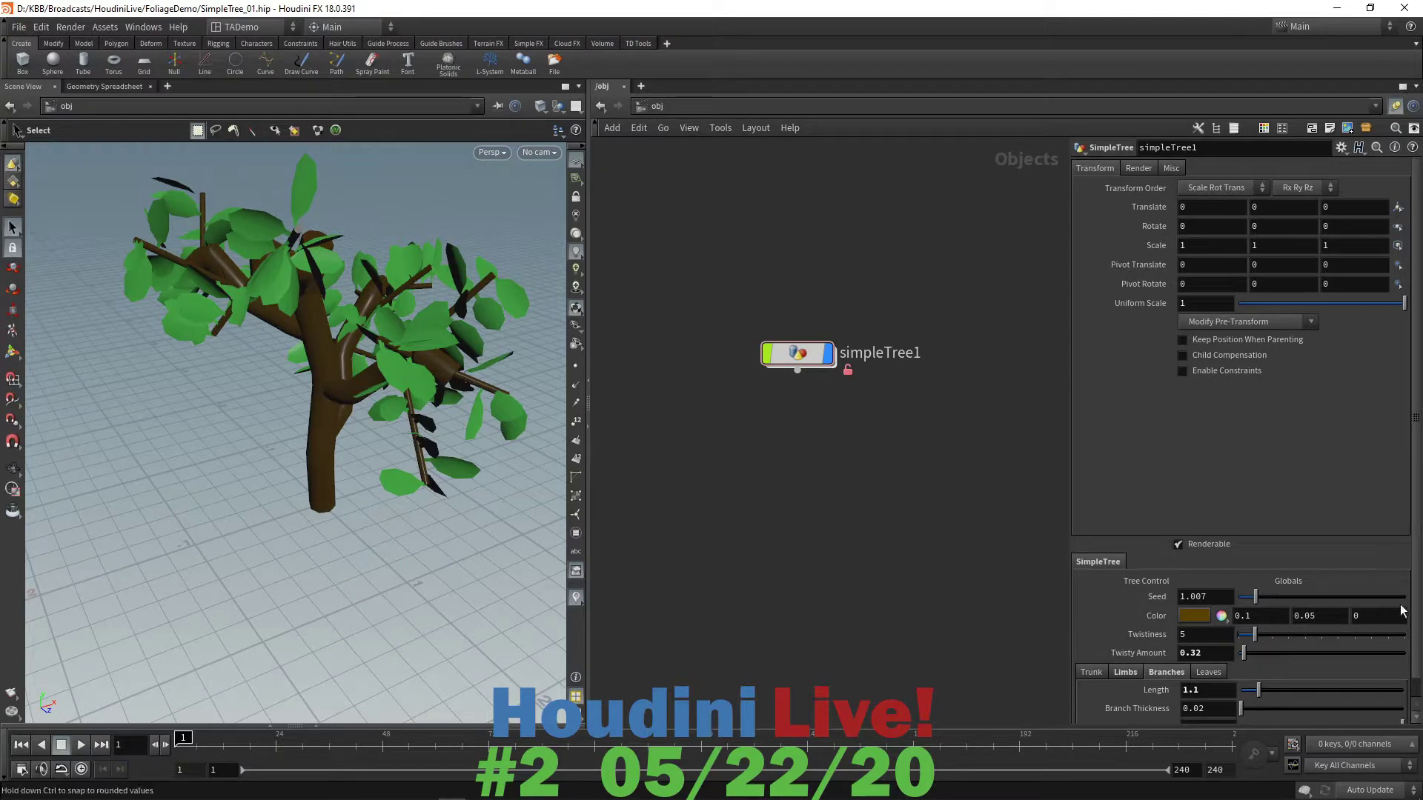
{"action": "scroll", "coordinate": [1350, 689], "scroll_direction": "down", "scroll_amount": 1}
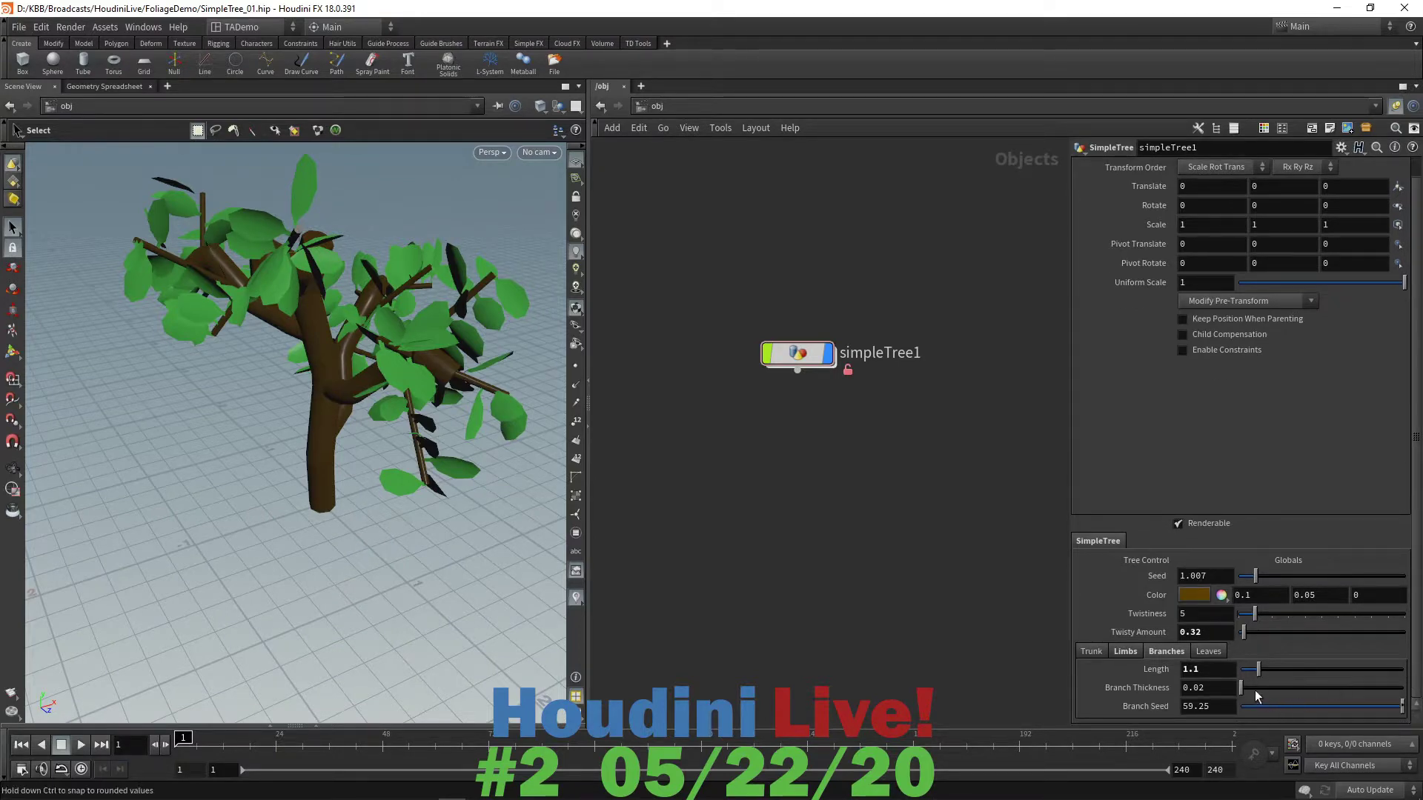
{"action": "left_click", "coordinate": [1208, 651]}
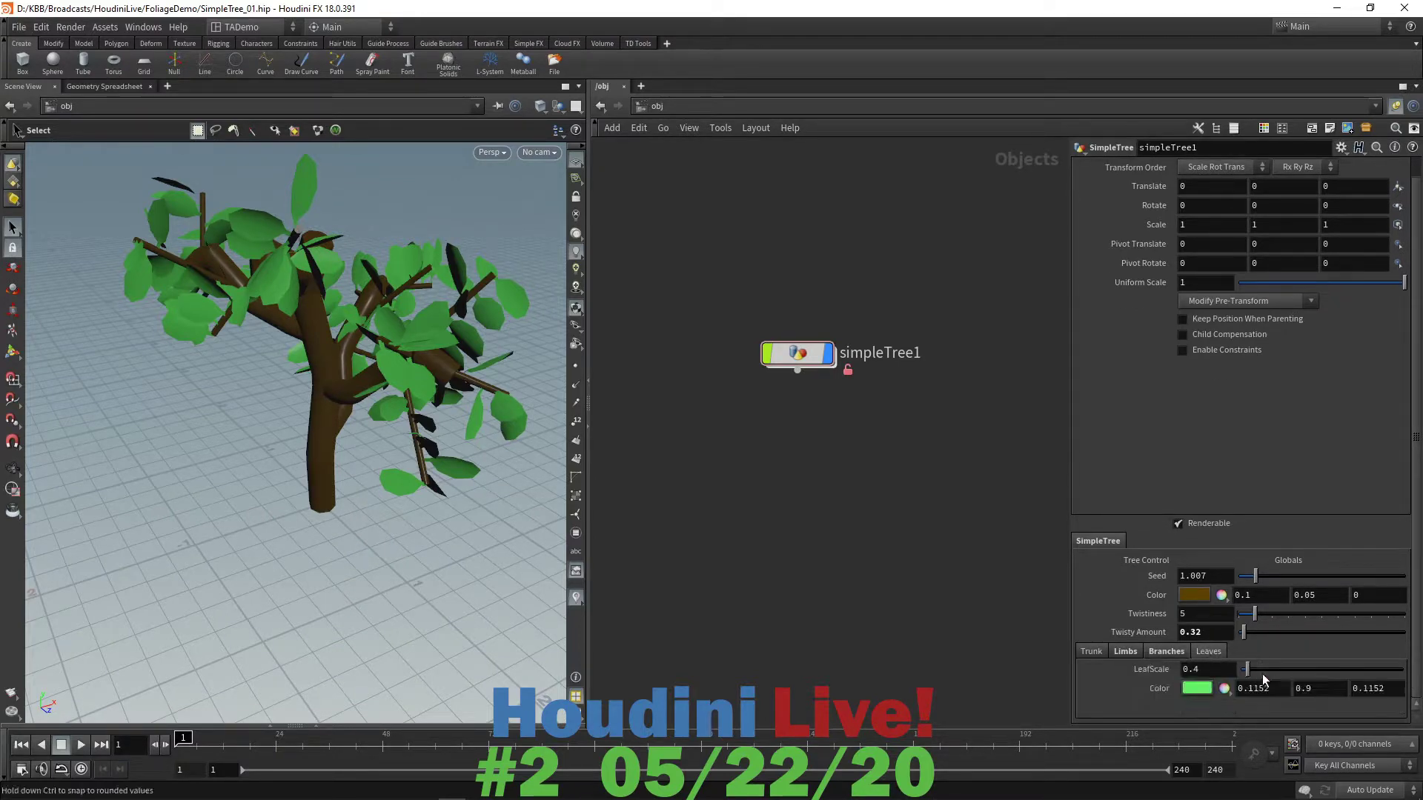
{"action": "left_click_drag", "start_coordinate": [1250, 672], "coordinate": [1249, 672]}
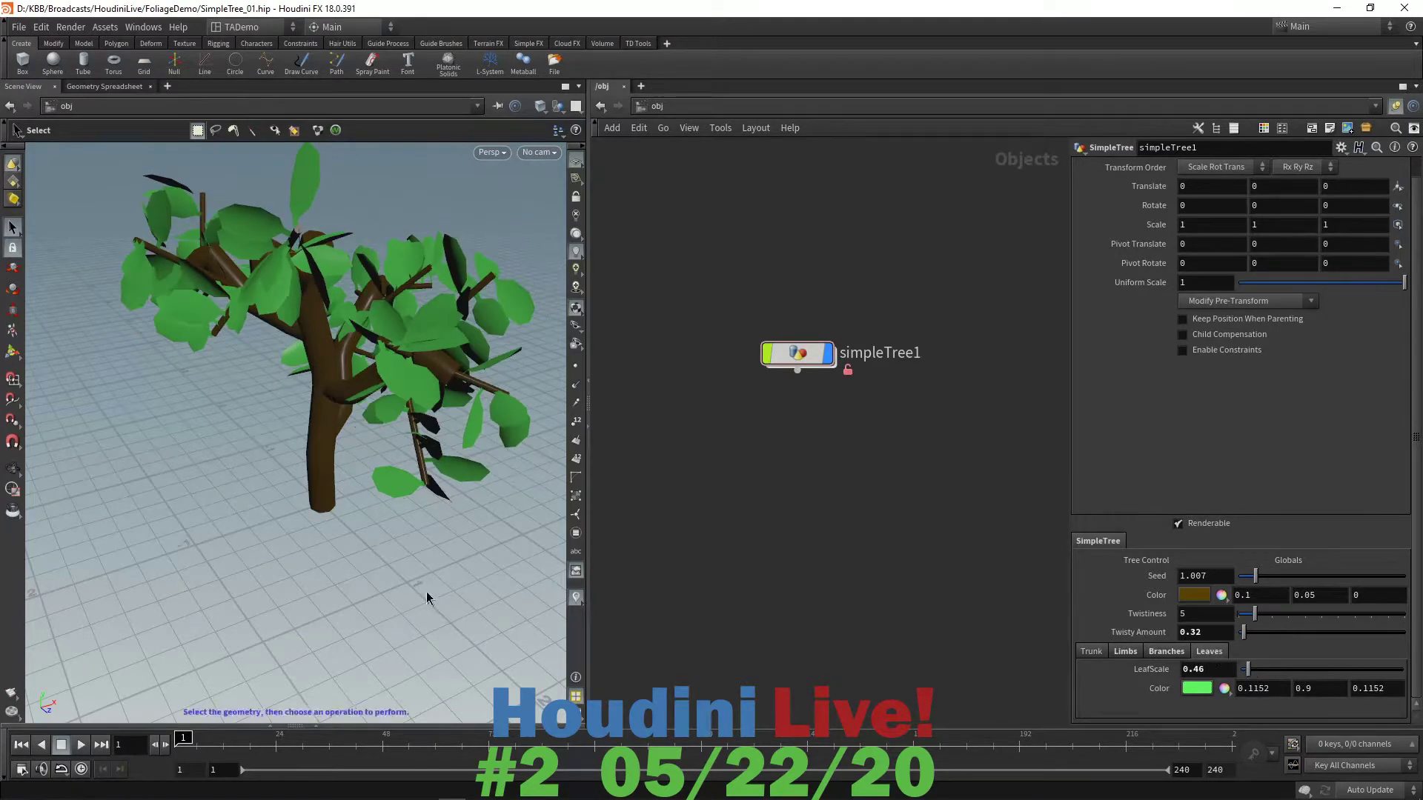
{"action": "key", "text": "Escape"}
{"action": "mouse_move", "coordinate": [448, 545]}
{"action": "left_mouse_down"}
{"action": "mouse_move", "coordinate": [406, 528]}
{"action": "mouse_move", "coordinate": [425, 519]}
{"action": "mouse_move", "coordinate": [444, 550]}
{"action": "mouse_move", "coordinate": [460, 515]}
{"action": "mouse_move", "coordinate": [446, 545]}
{"action": "left_mouse_up"}
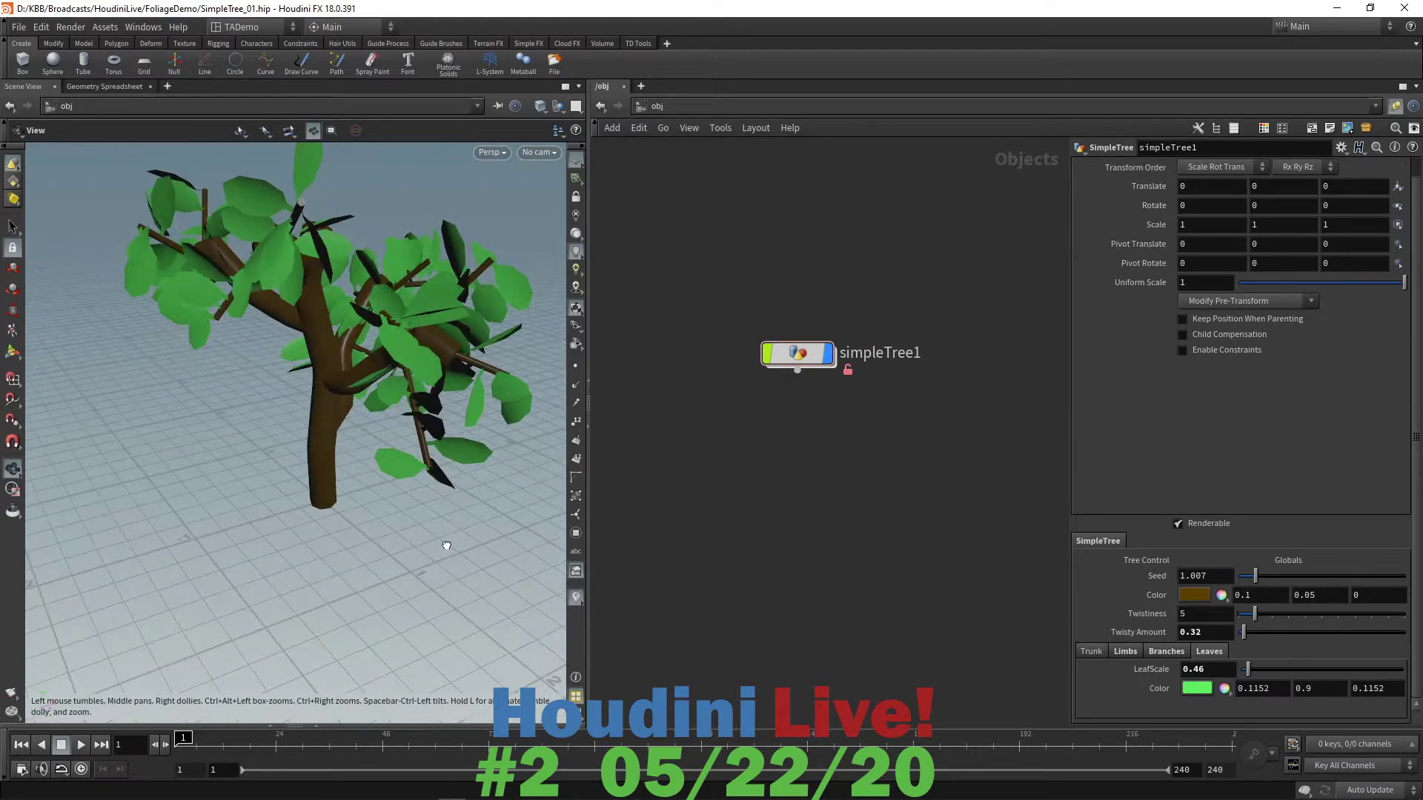
{"action": "key", "text": "s"}
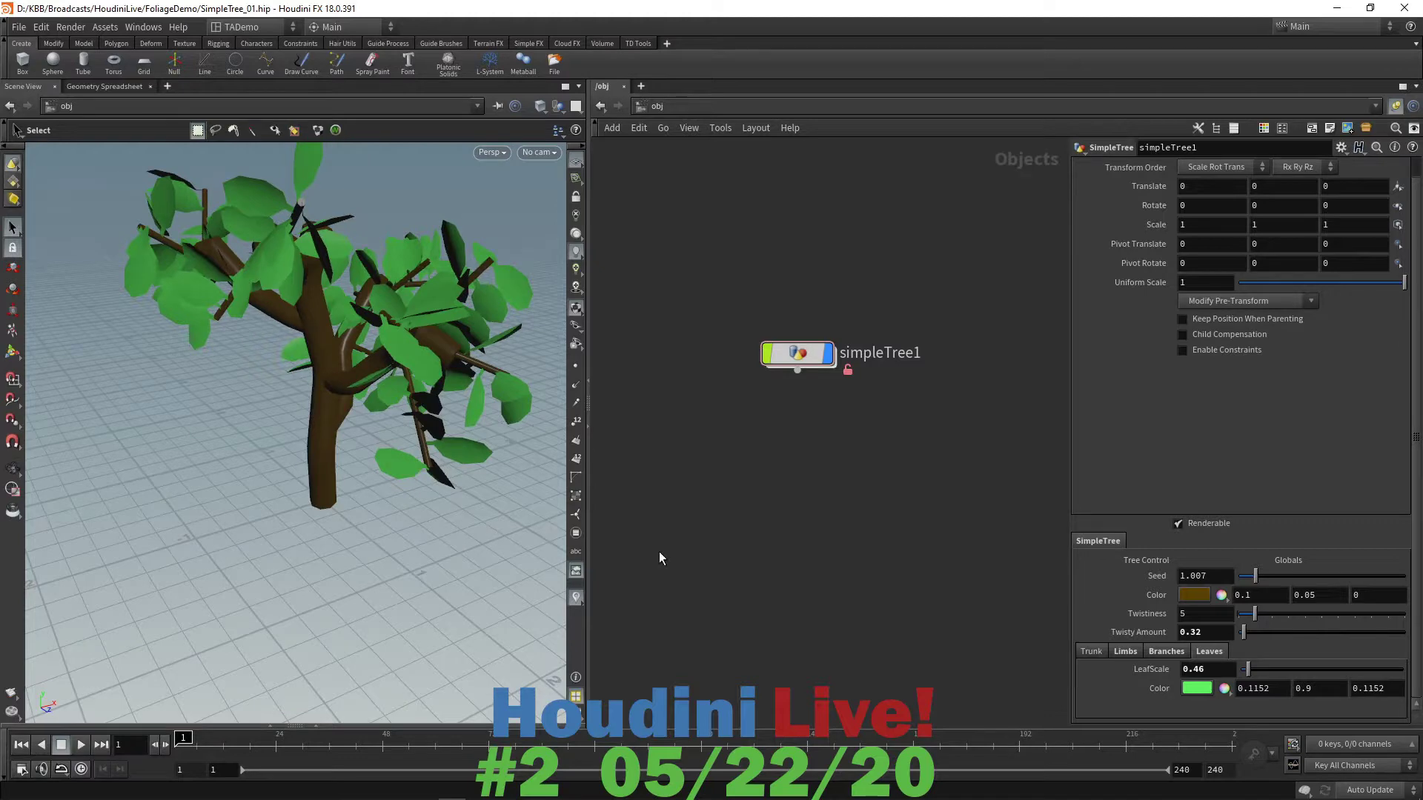
- Set resample3's segment Length to 0.025 in simpleTree1's Branch Network and inspect the tree from the object level
{"action": "double_click", "coordinate": [801, 353]}
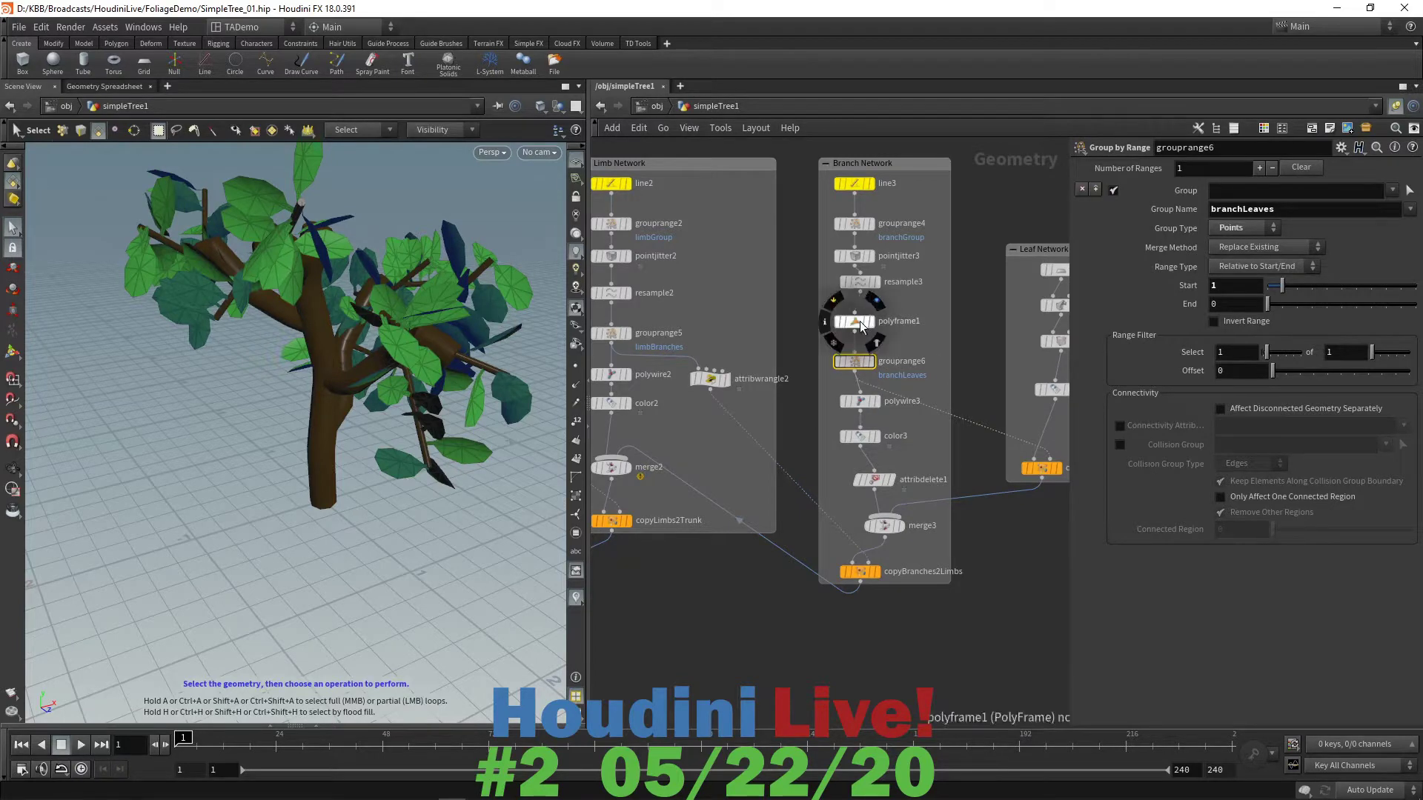
{"action": "left_click", "coordinate": [858, 282]}
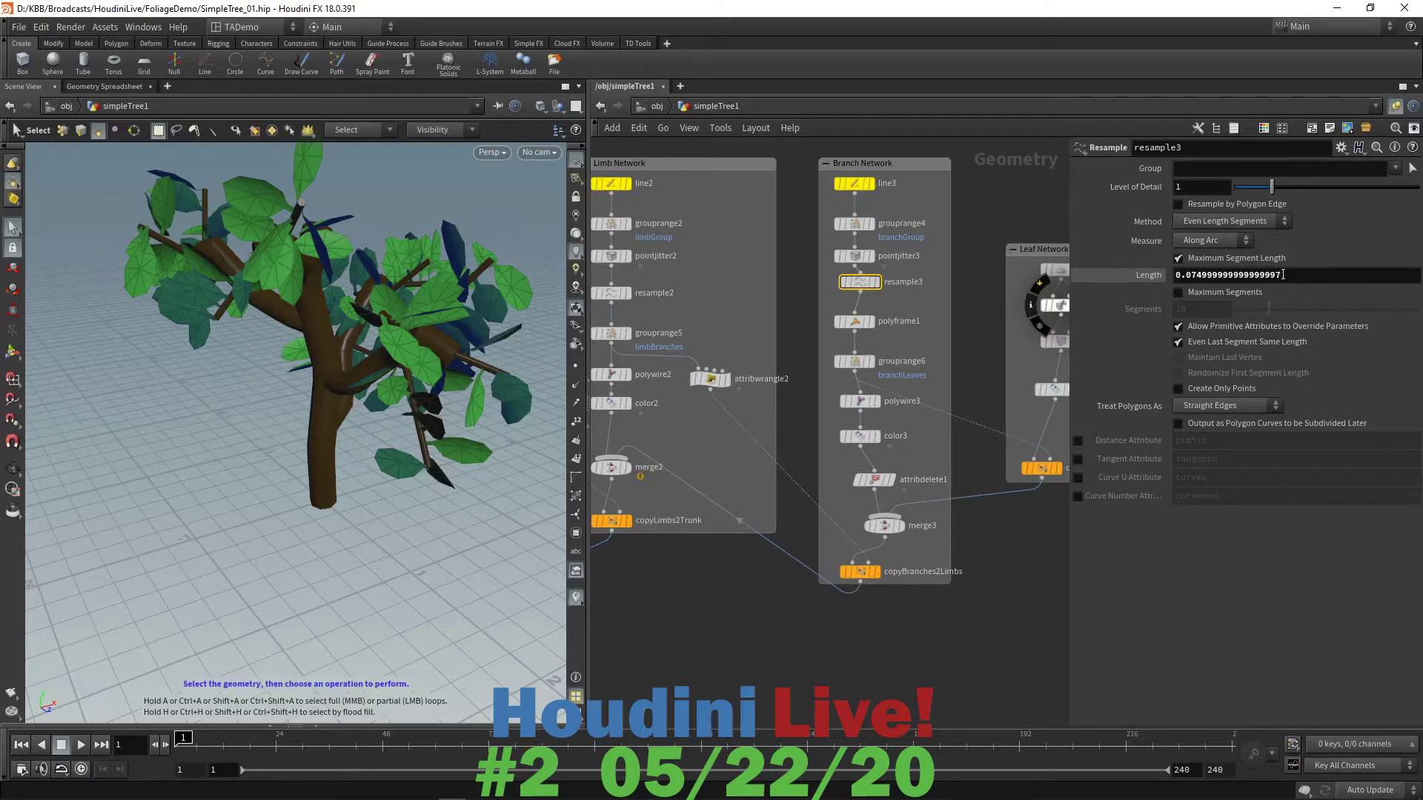
{"action": "middle_click_drag", "start_coordinate": [1295, 282], "coordinate": [1252, 312]}
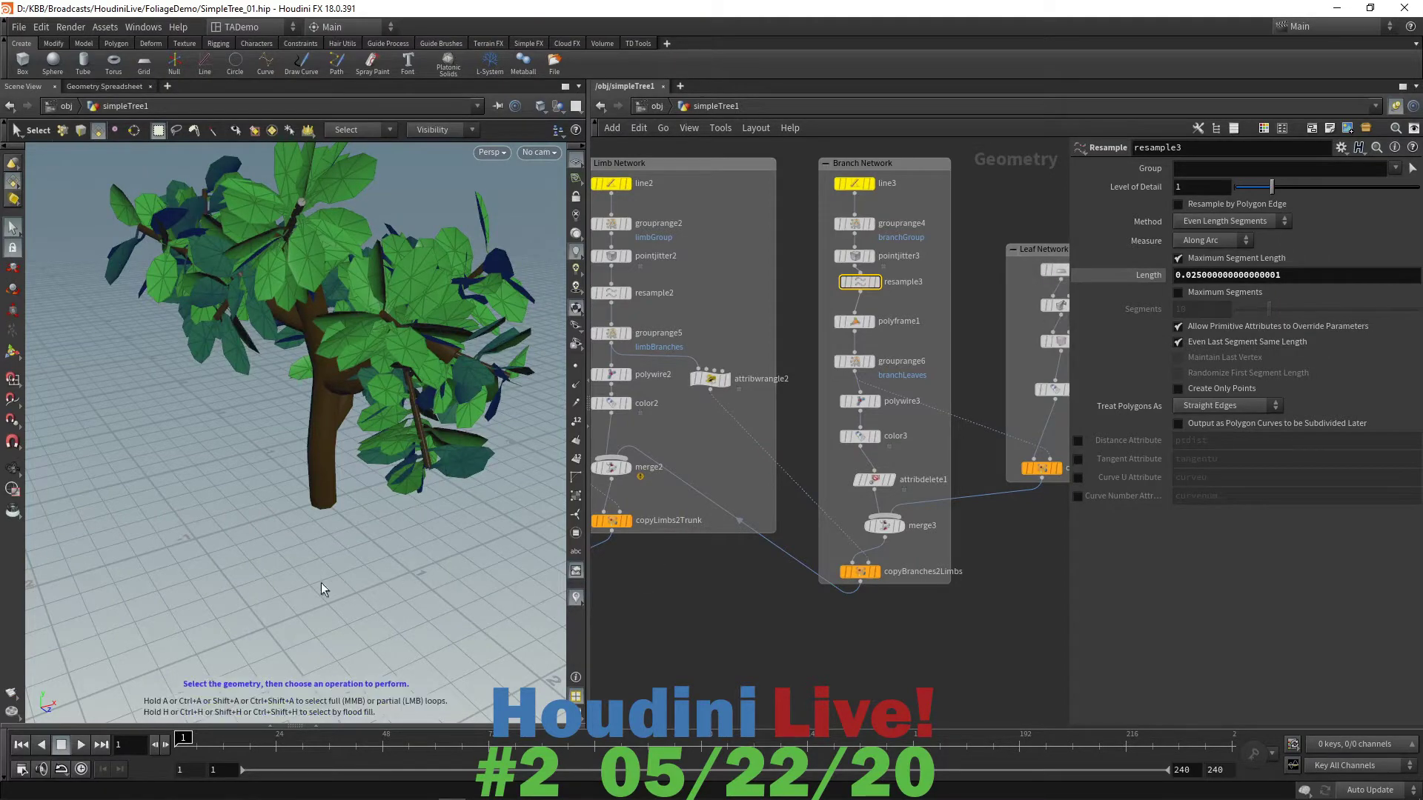
{"action": "left_click_drag", "start_coordinate": [270, 591], "coordinate": [213, 575], "text": "alt"}
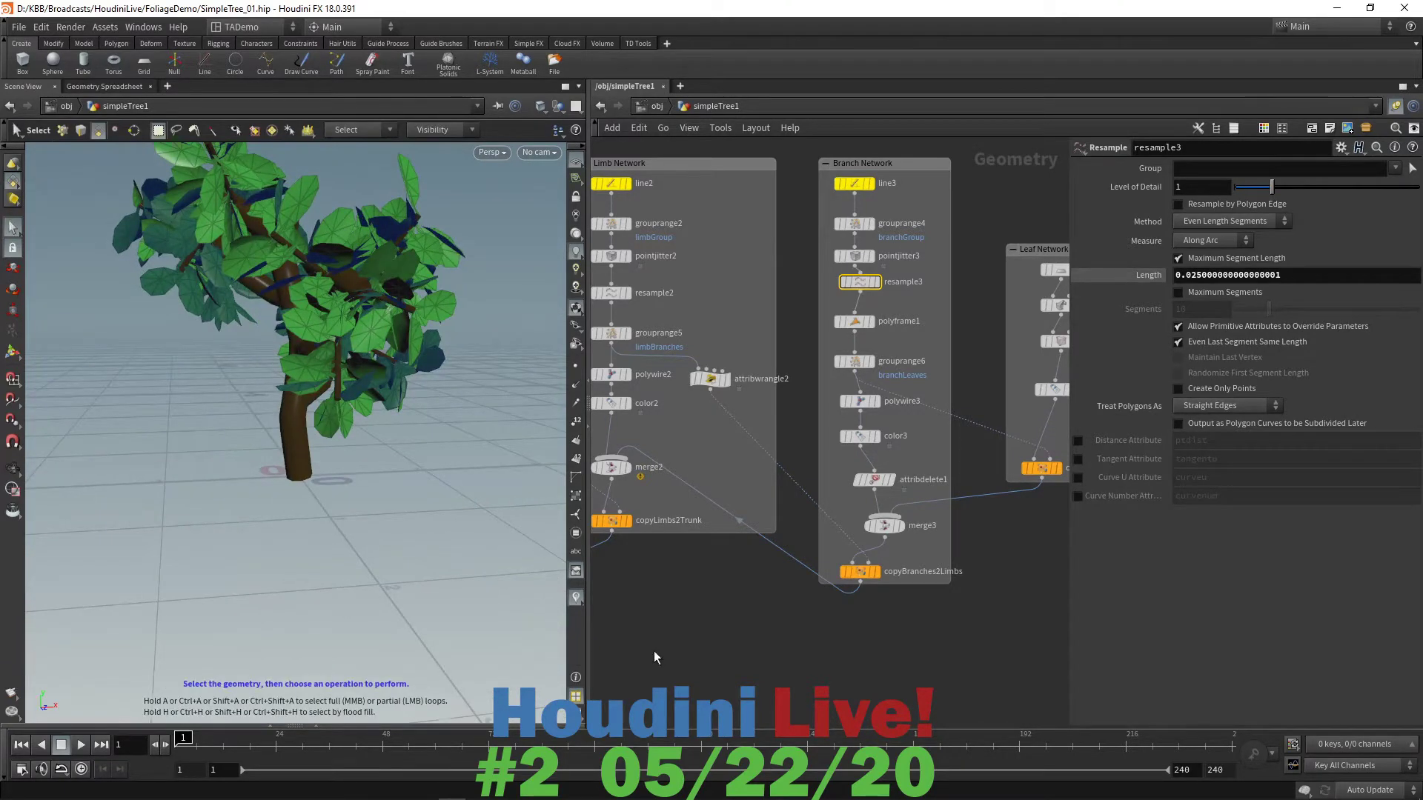
{"action": "key", "text": "u"}
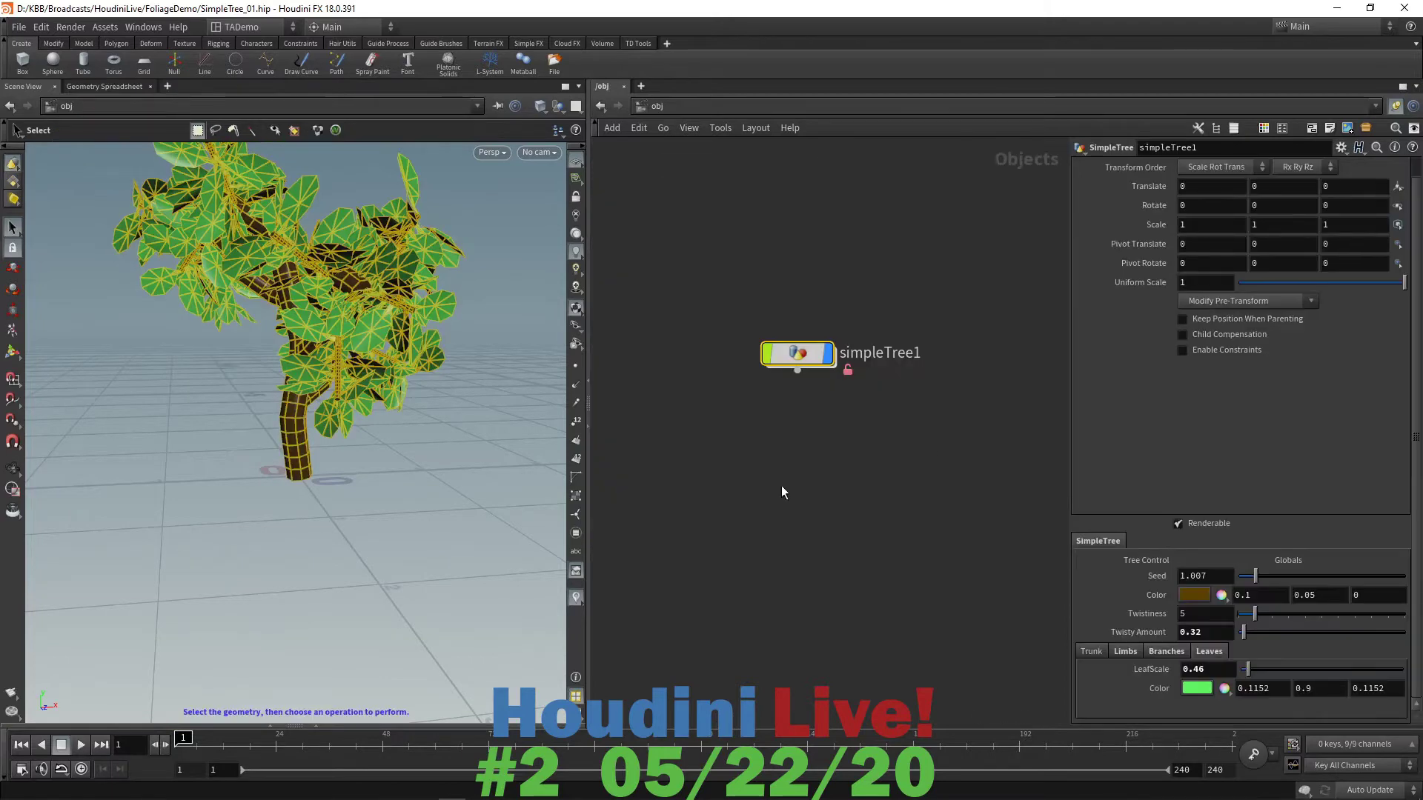
{"action": "key", "text": "Escape"}
{"action": "left_click_drag", "start_coordinate": [386, 556], "coordinate": [413, 607]}
{"action": "key", "text": "s"}
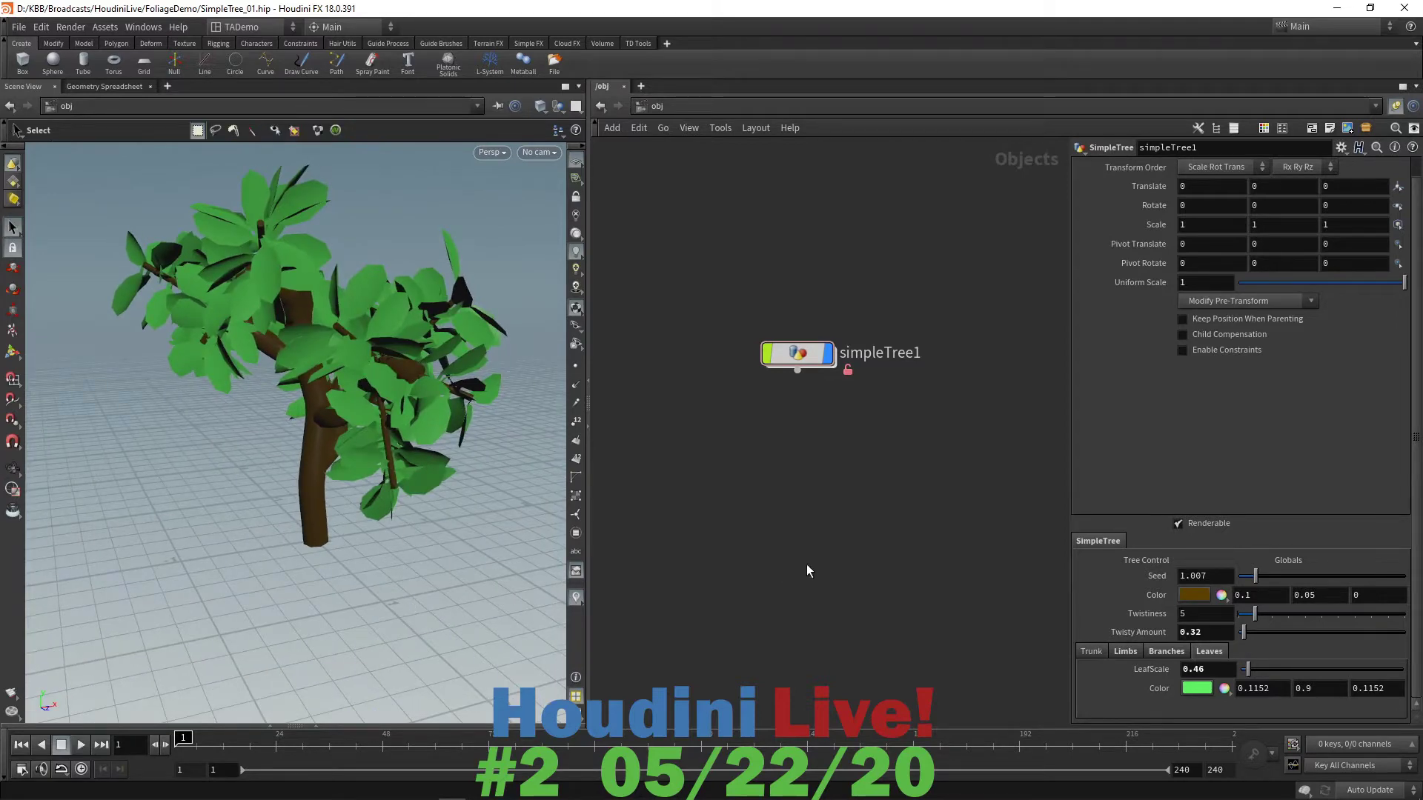
- Save the simpleTree1 node type and match the asset to its current definition
{"action": "right_click", "coordinate": [806, 359]}
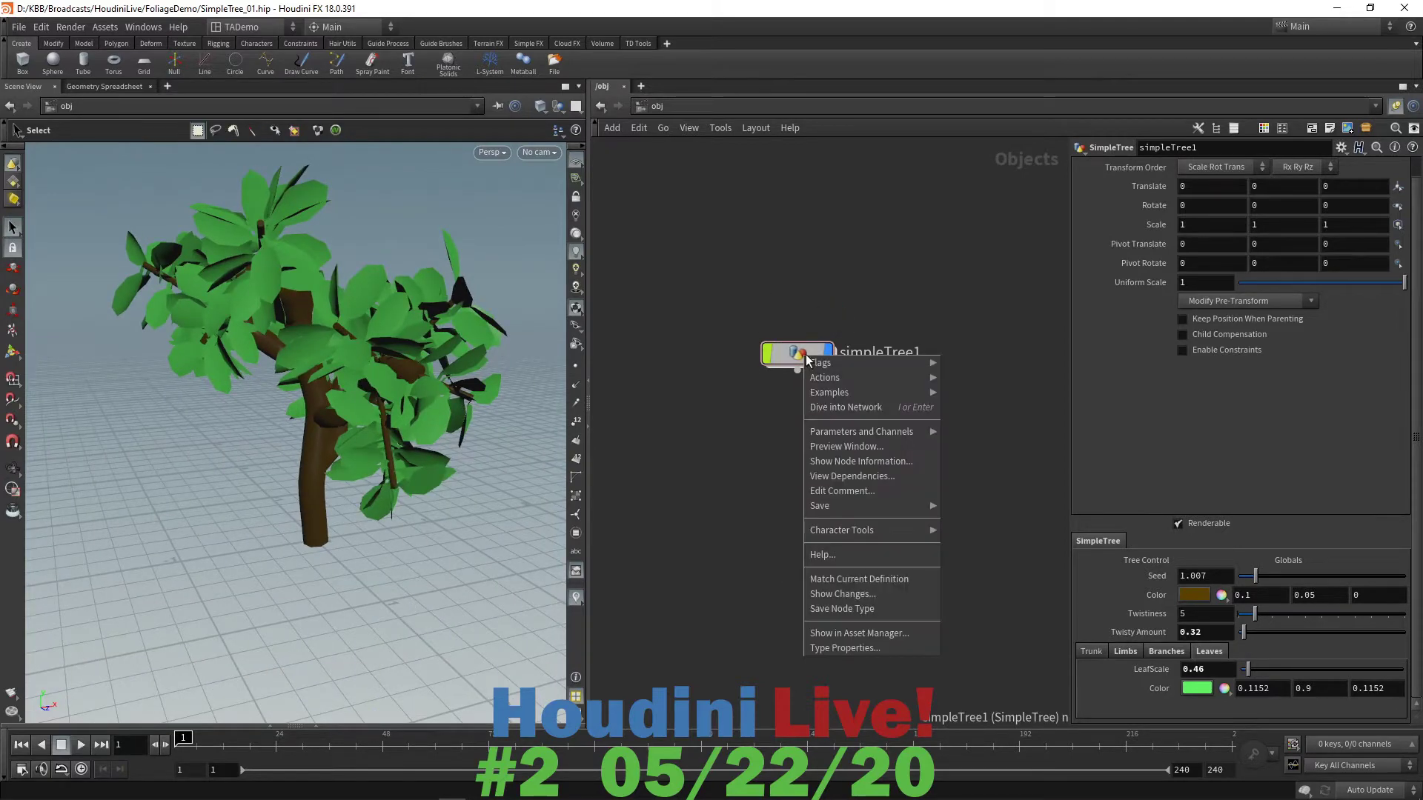
{"action": "left_click", "coordinate": [824, 609]}
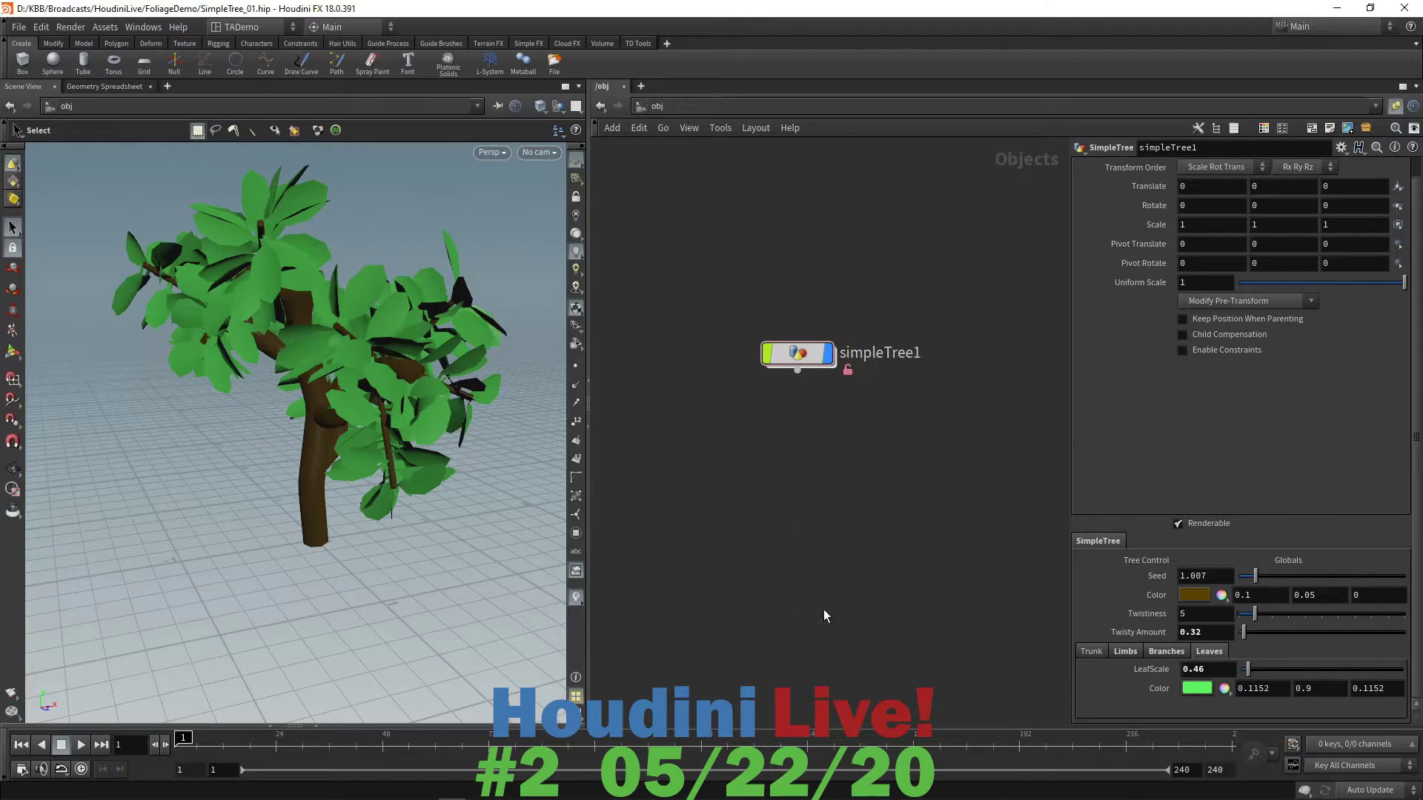
{"action": "right_click", "coordinate": [795, 354]}
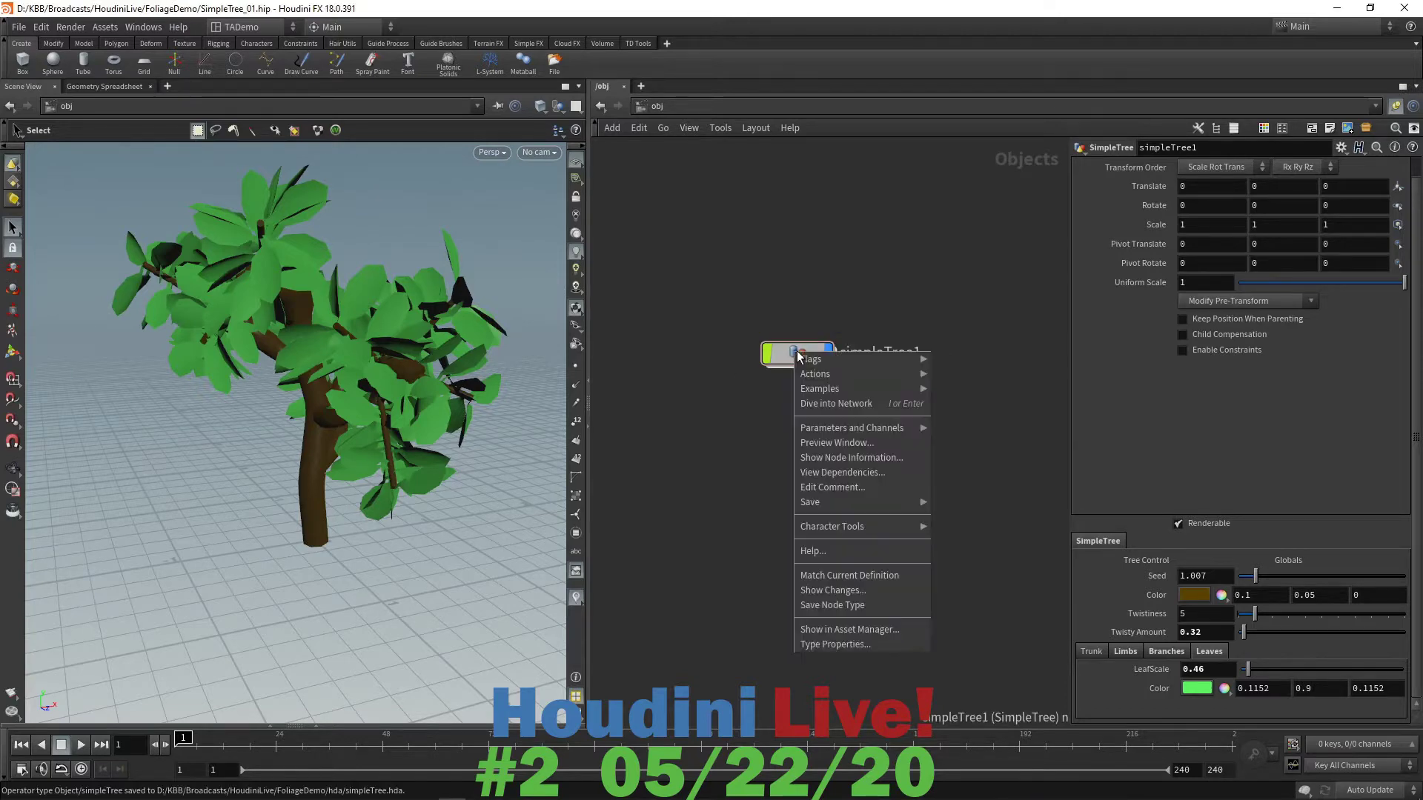
{"action": "left_click", "coordinate": [821, 576]}
- Save the scene file after updating the asset definition
{"action": "left_click", "coordinate": [19, 27]}
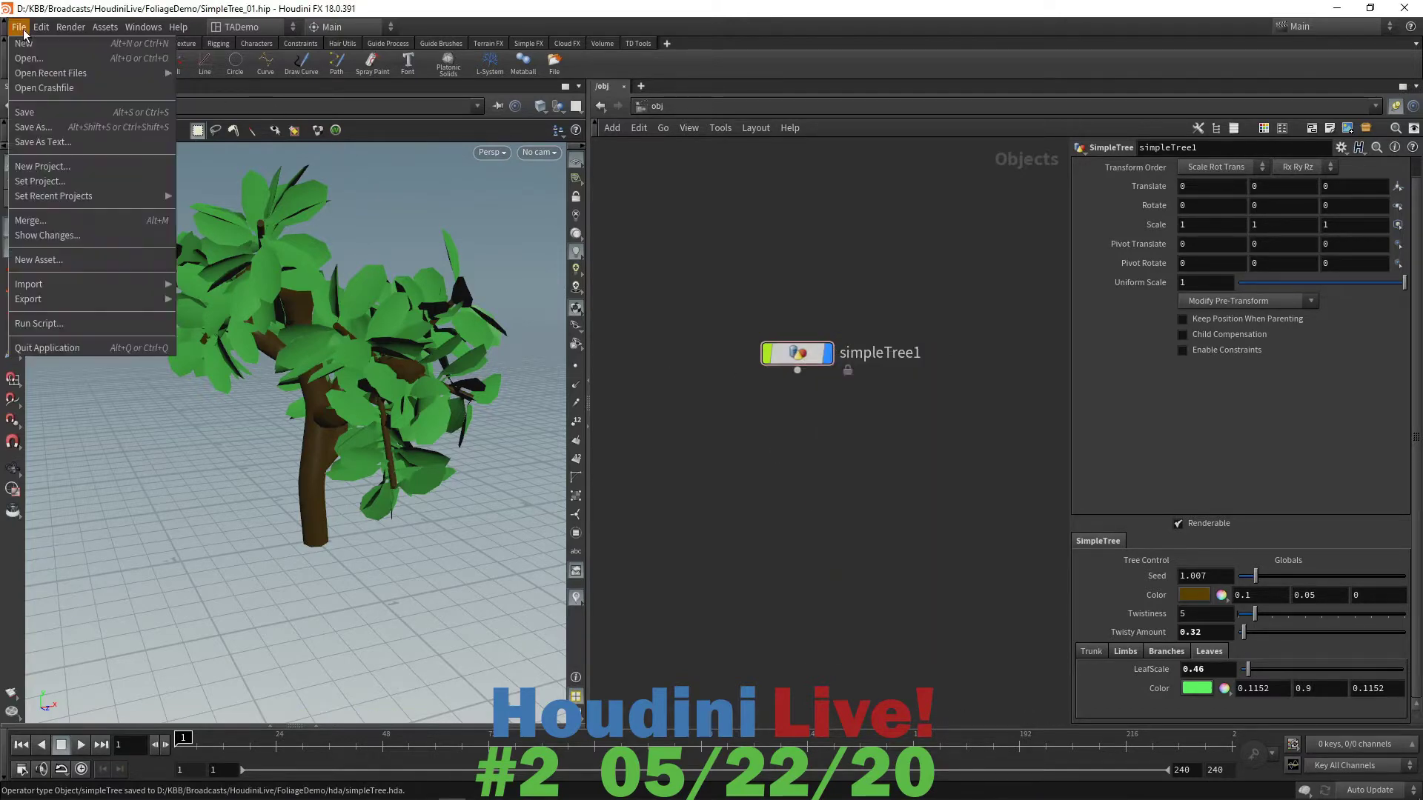
{"action": "left_click", "coordinate": [65, 114]}
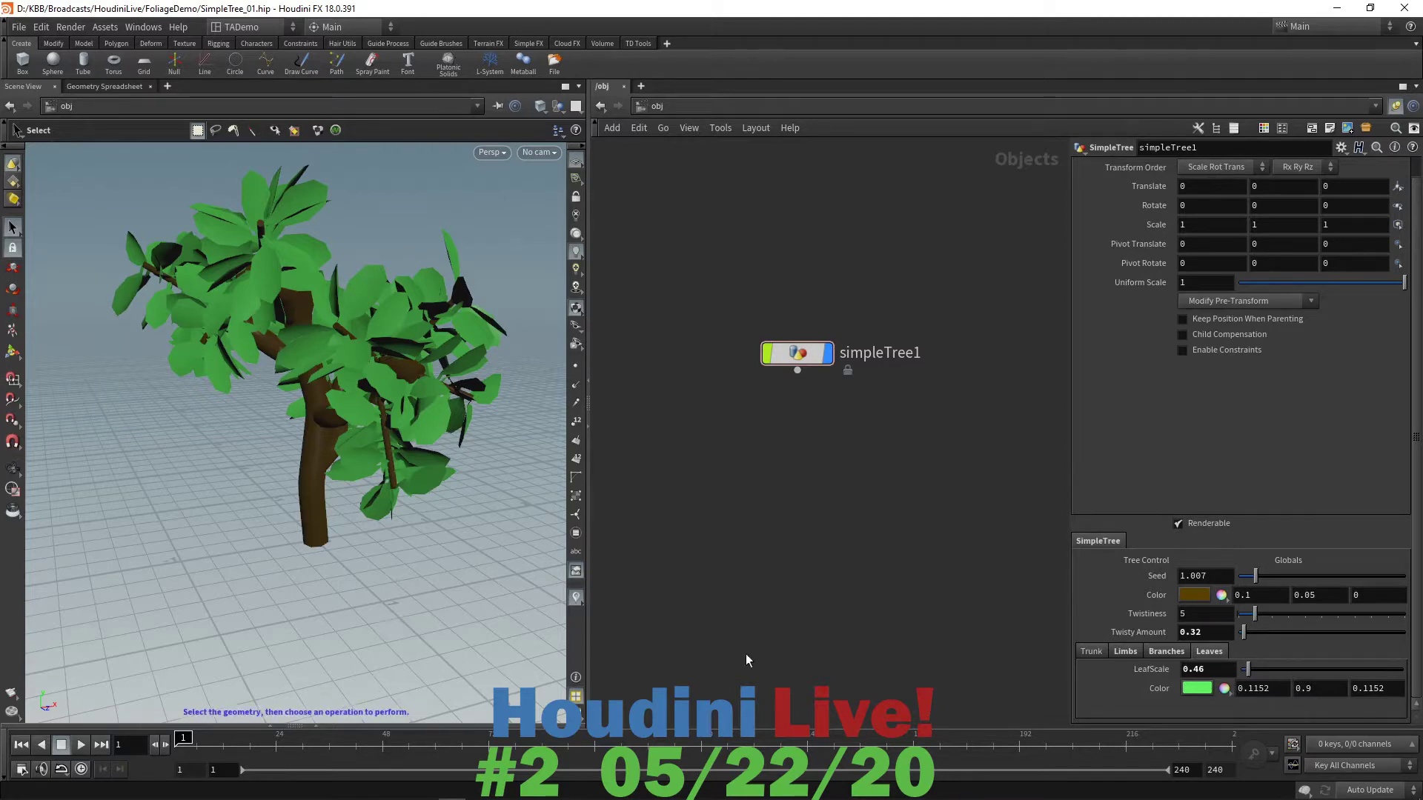
- Test the asset's controls by setting the global Seed to 3.04 and the Trunk Length to 6.24, and frame the whole tree
{"action": "left_click_drag", "start_coordinate": [1255, 577], "coordinate": [1288, 588]}
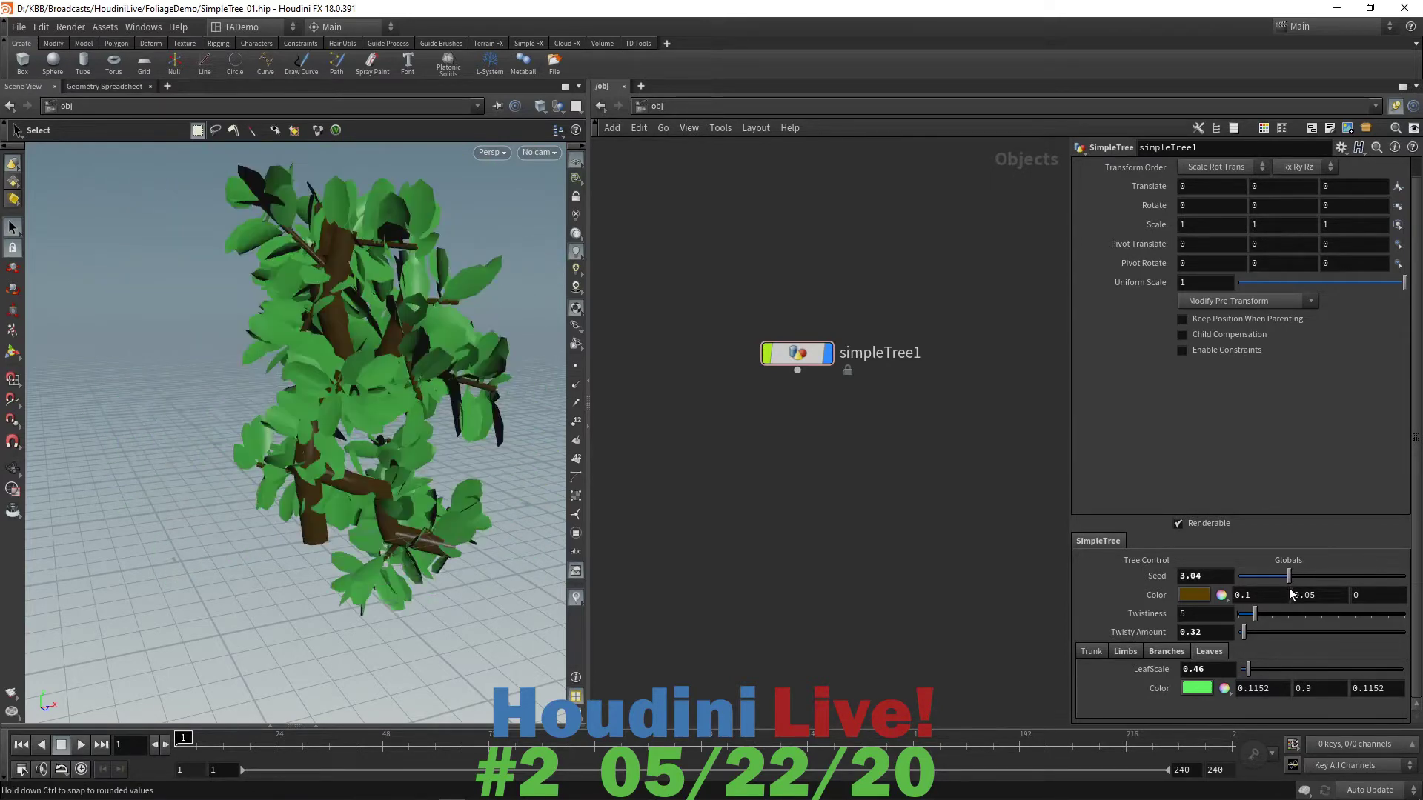
{"action": "left_click", "coordinate": [1129, 648]}
{"action": "left_click", "coordinate": [1083, 648]}
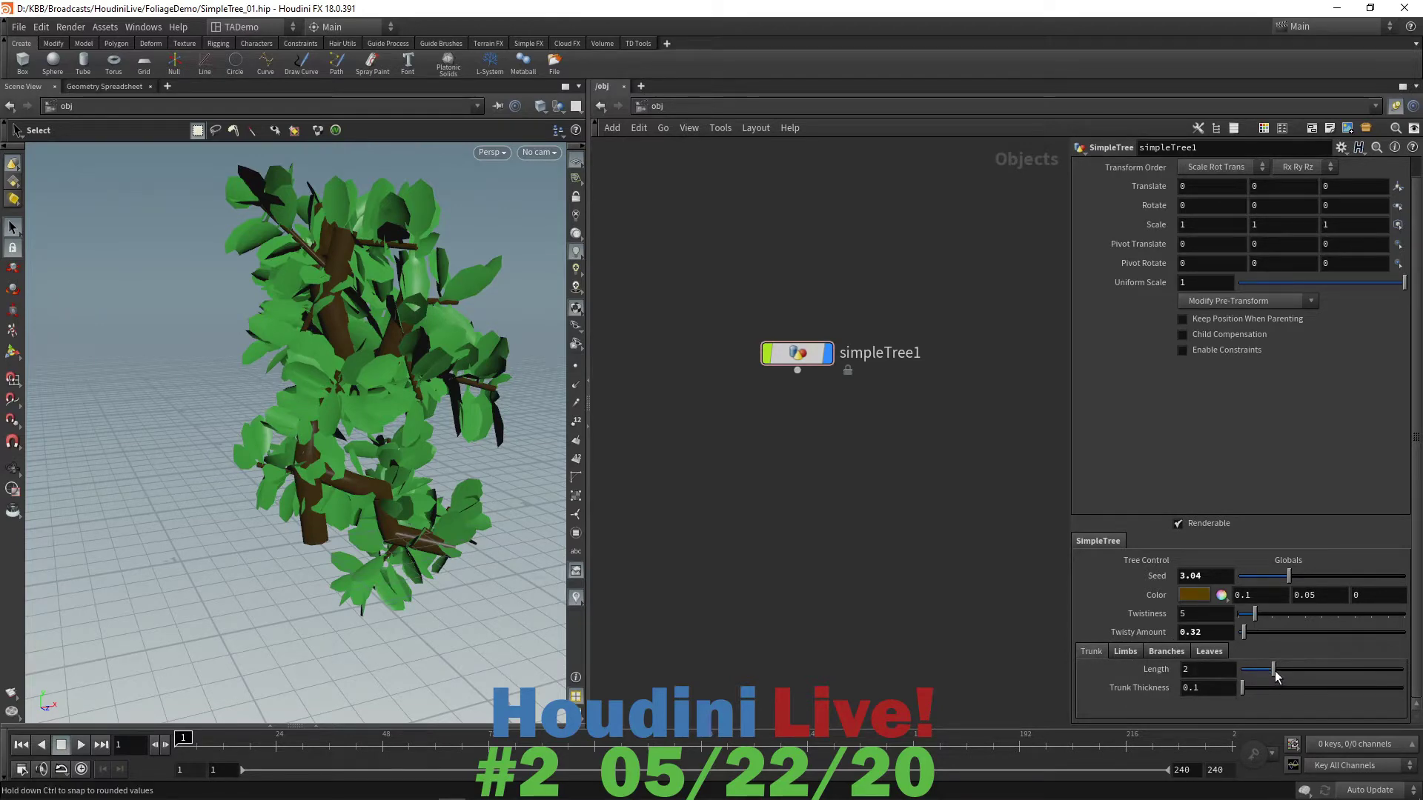
{"action": "left_click_drag", "start_coordinate": [1274, 670], "coordinate": [1351, 670]}
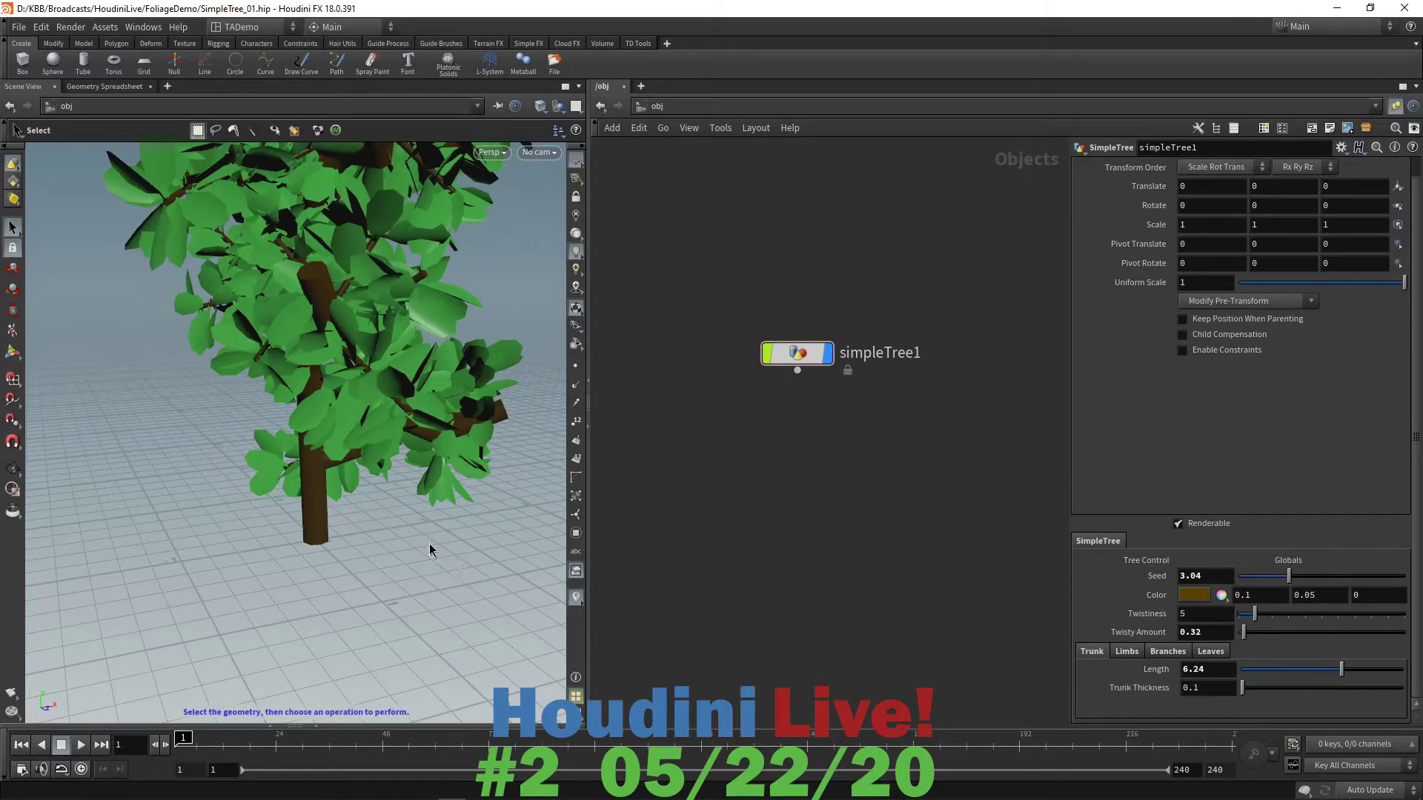
{"action": "key", "text": "super"}
{"action": "key", "text": "super"}
{"action": "key", "text": "super"}
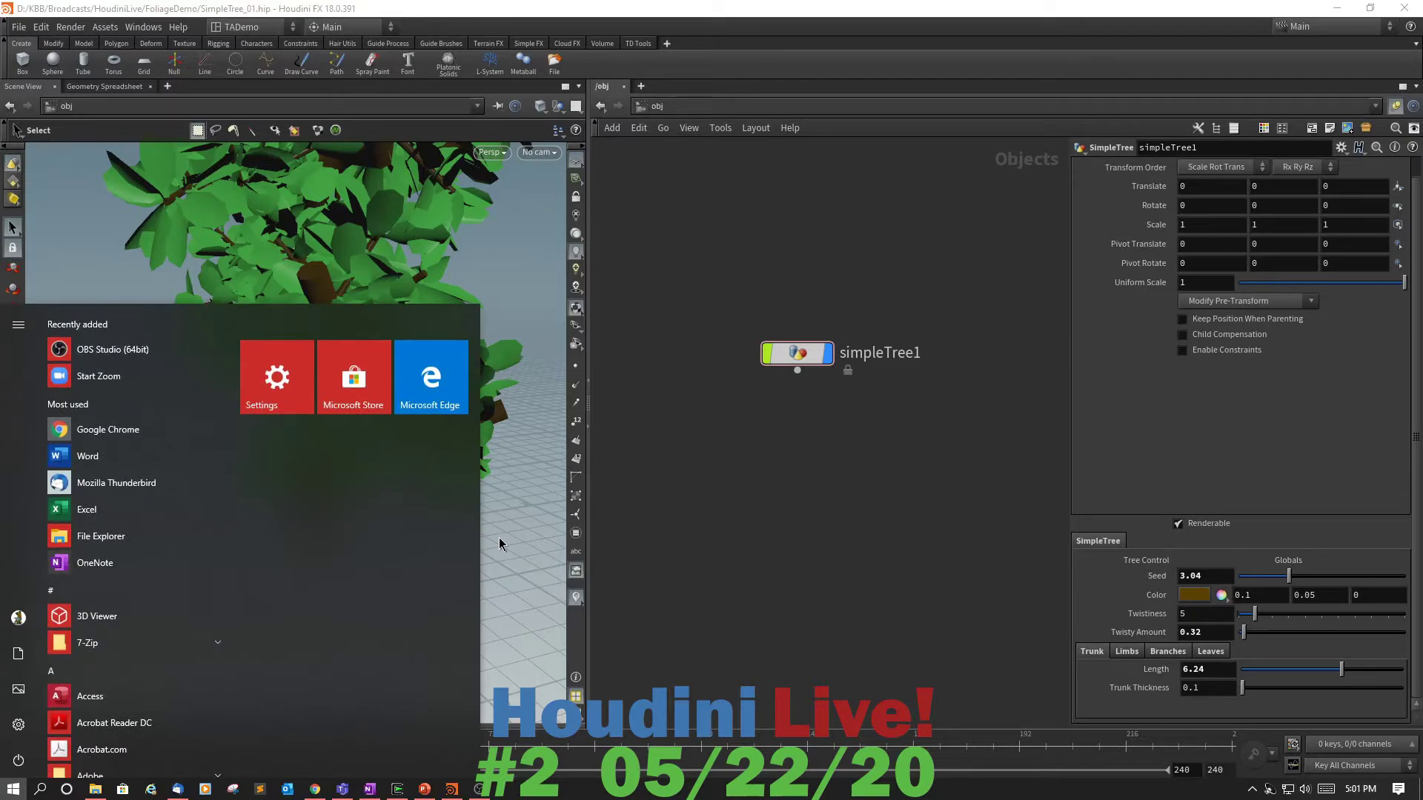
{"action": "key", "text": "super"}
{"action": "left_click_drag", "start_coordinate": [499, 545], "coordinate": [478, 549], "text": "alt"}
{"action": "left_click_drag", "start_coordinate": [405, 615], "coordinate": [453, 594], "text": "alt"}
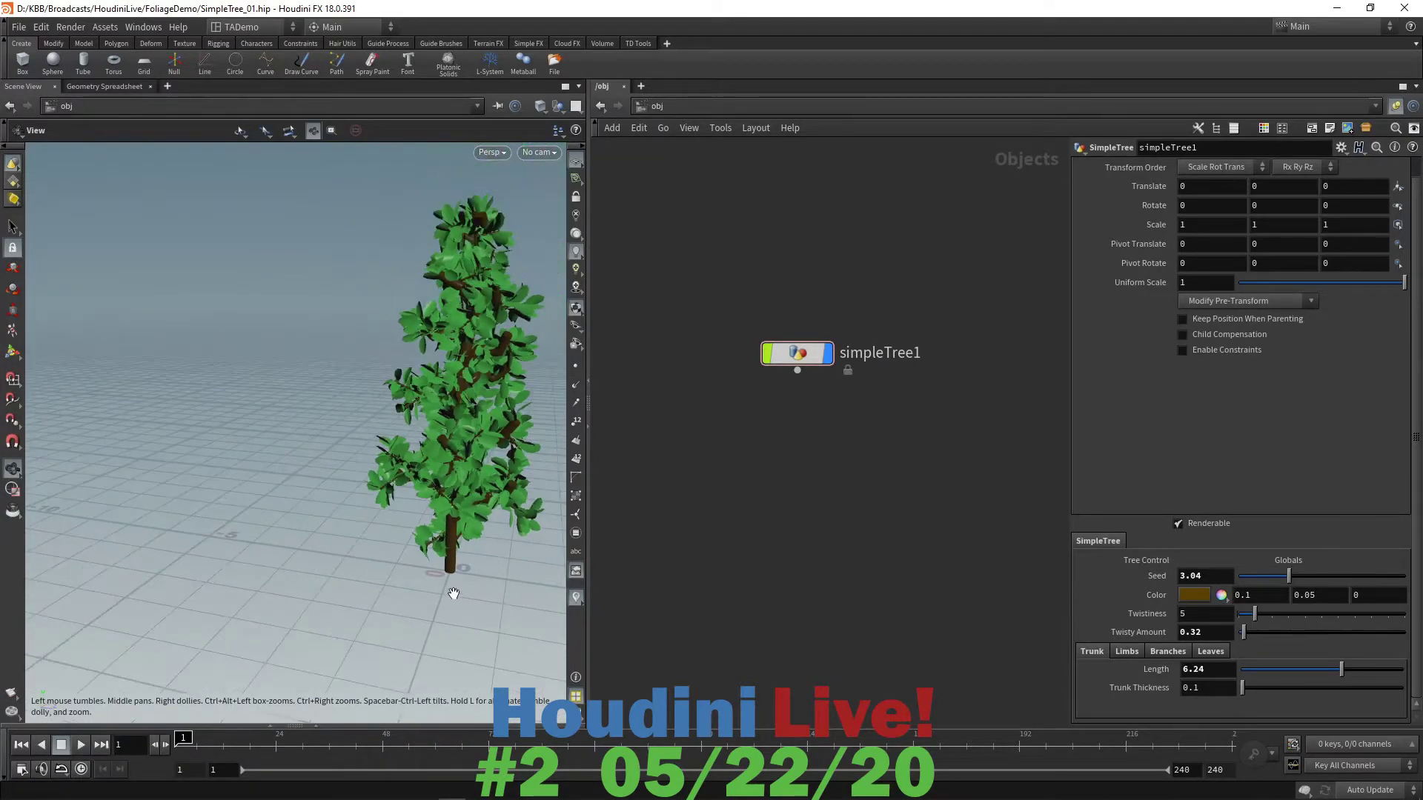
{"action": "right_click_drag", "start_coordinate": [454, 594], "coordinate": [456, 574], "text": "alt"}
{"action": "middle_click_drag", "start_coordinate": [457, 574], "coordinate": [371, 579], "text": "alt"}
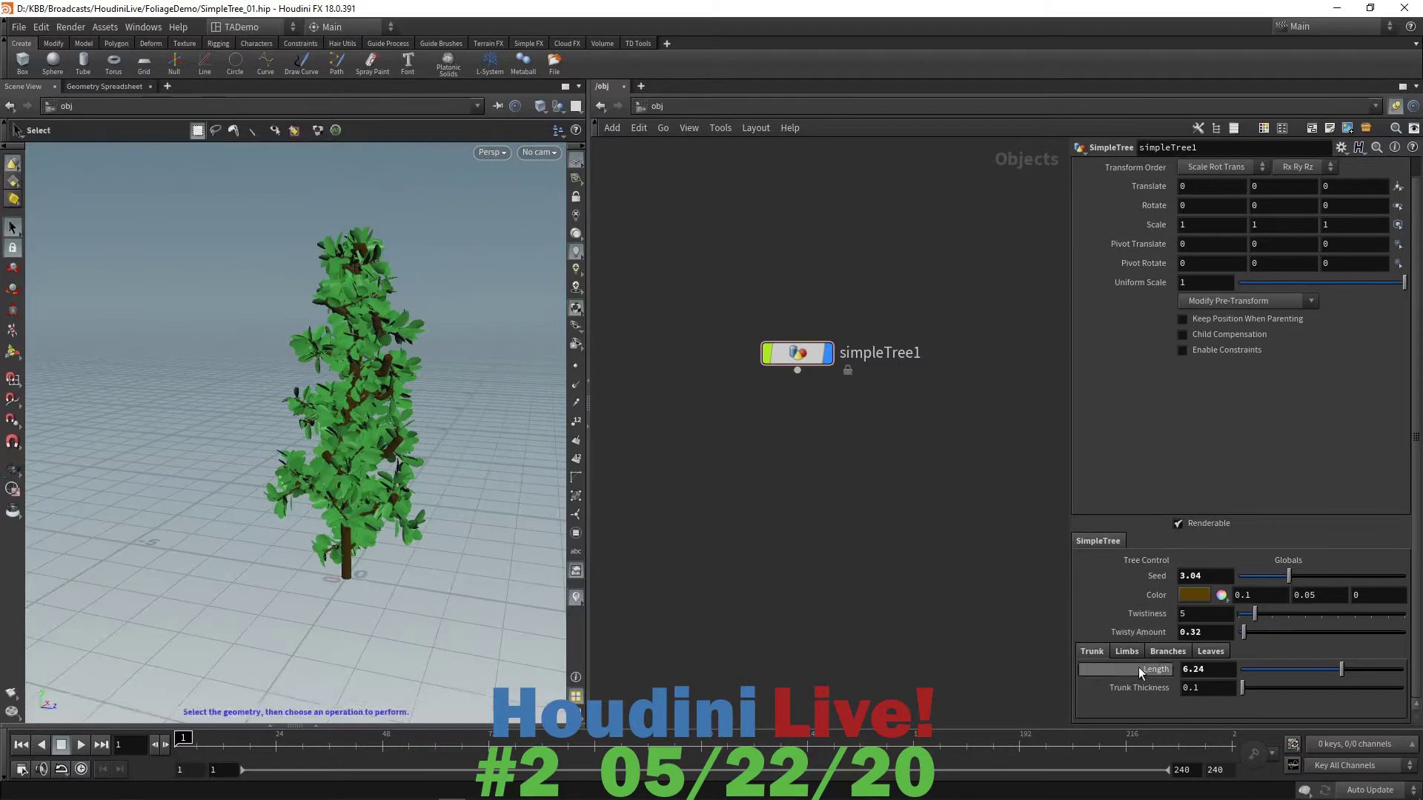
- Set the Limbs Length to 6.33 and the Branches Length to 1.65, checking the tree's fuller shape
{"action": "left_click", "coordinate": [1125, 651]}
{"action": "left_click_drag", "start_coordinate": [1266, 674], "coordinate": [1328, 674]}
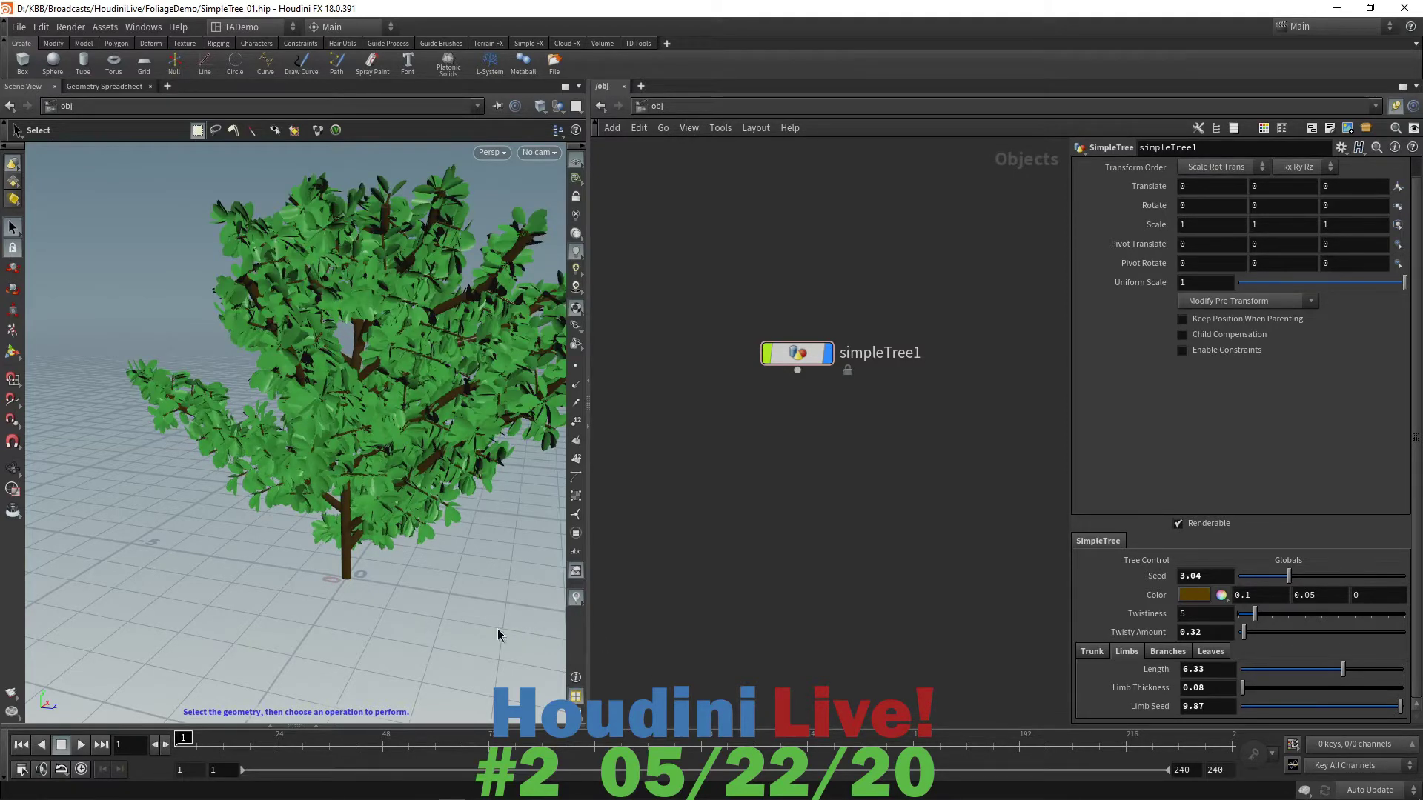
{"action": "left_click_drag", "start_coordinate": [497, 628], "coordinate": [427, 587], "text": "alt"}
{"action": "left_click", "coordinate": [1167, 652]}
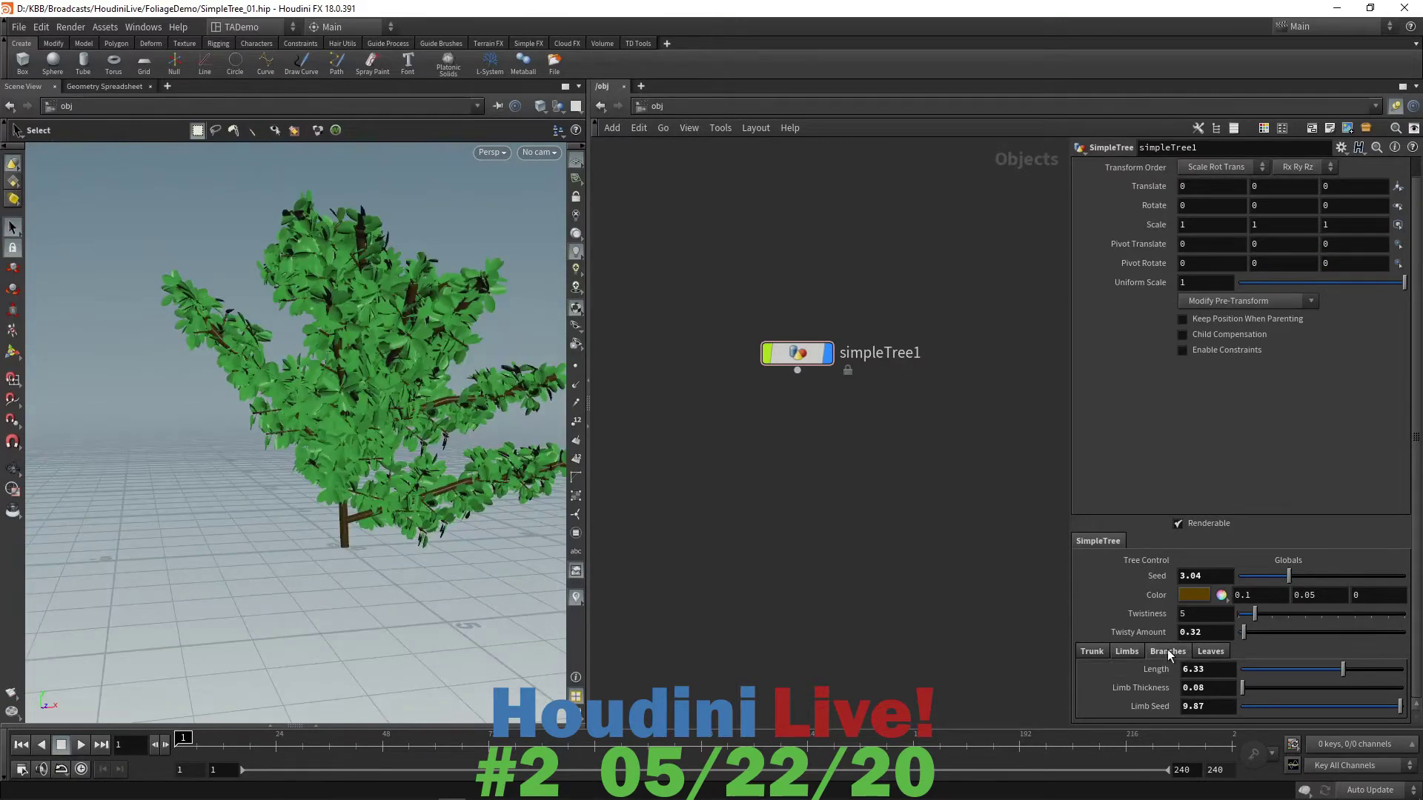
{"action": "left_click_drag", "start_coordinate": [1258, 669], "coordinate": [1279, 672]}
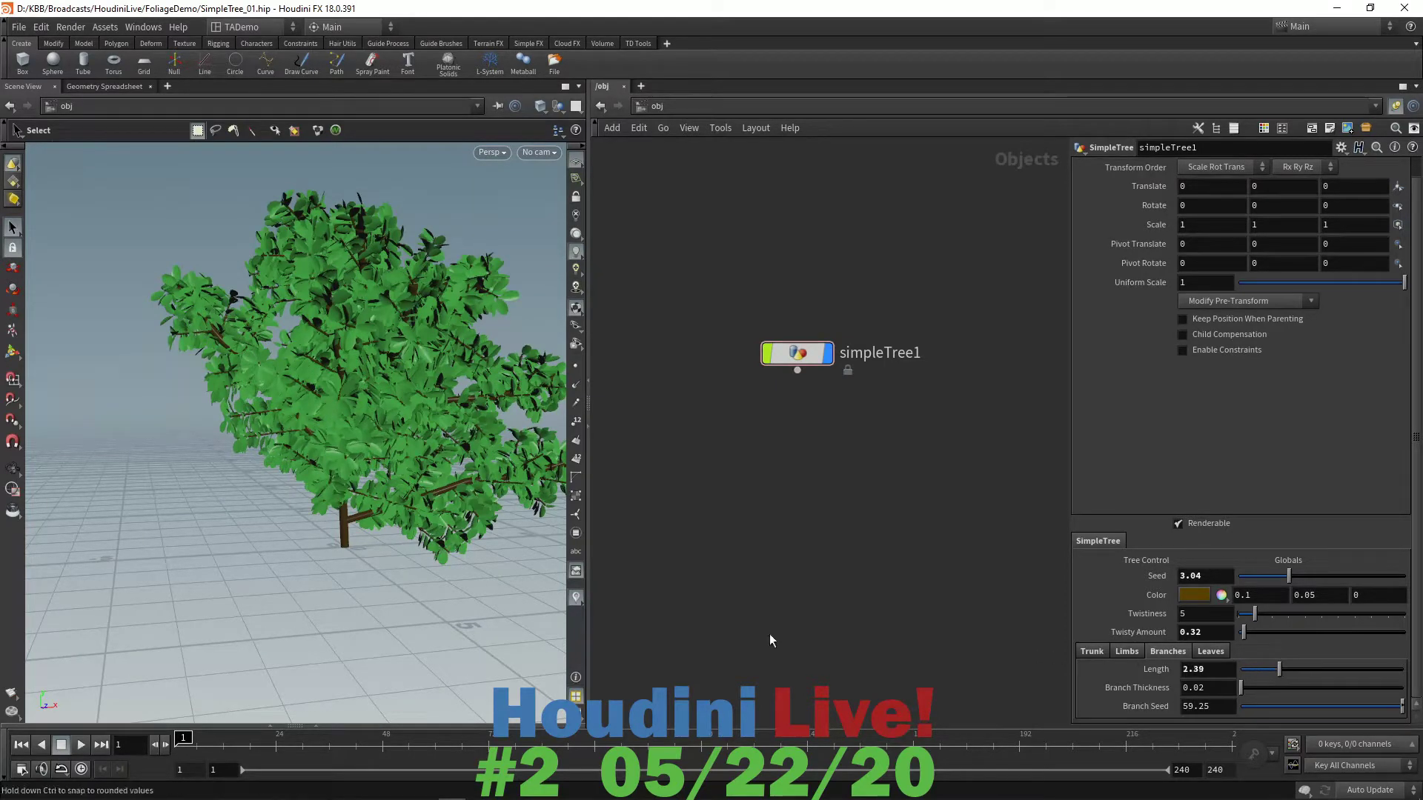
{"action": "key", "text": "ctrl+z"}
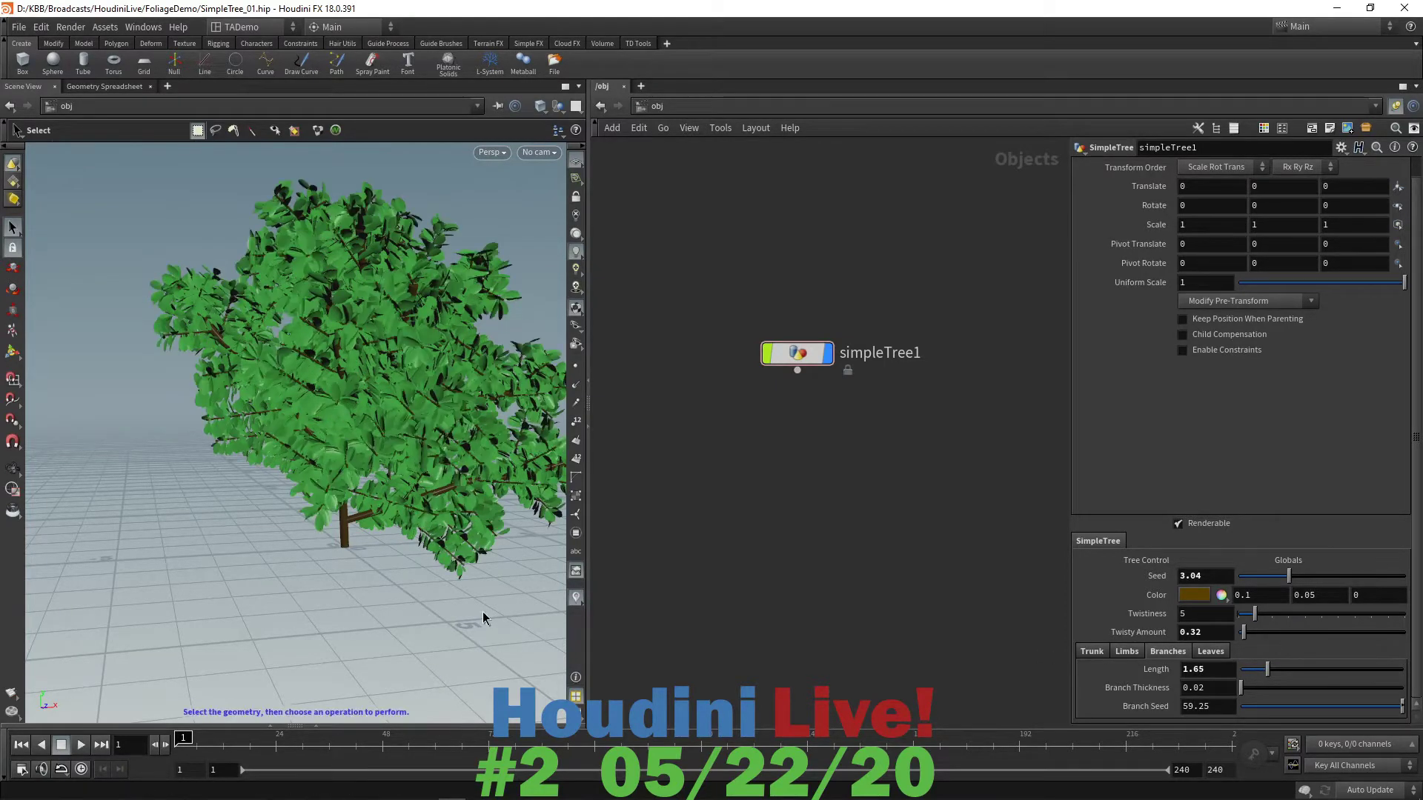
{"action": "mouse_move", "coordinate": [498, 596]}
{"action": "left_mouse_down", "text": "alt"}
{"action": "mouse_move", "coordinate": [355, 585]}
{"action": "mouse_move", "coordinate": [520, 585]}
{"action": "left_mouse_up", "text": "alt"}
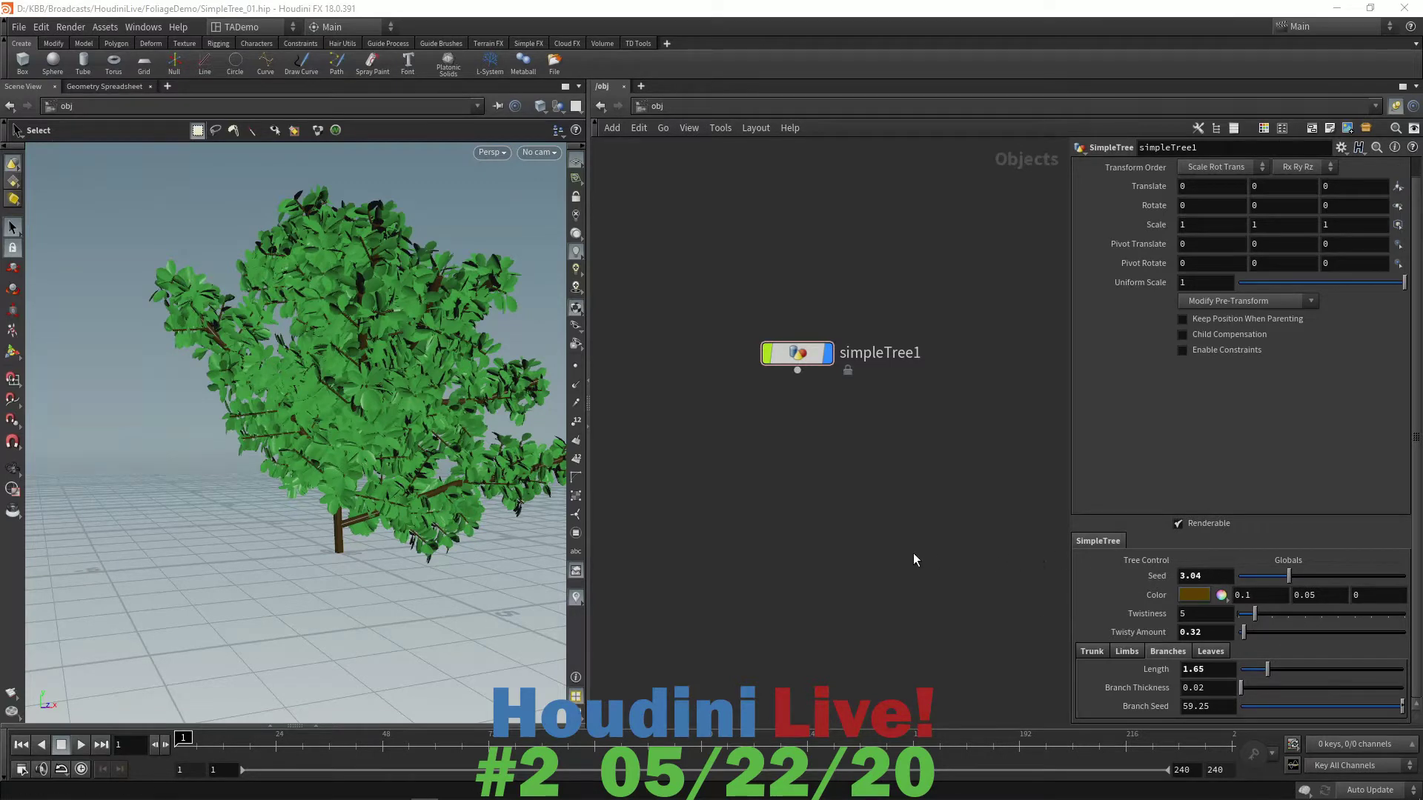
- Save the scene with the adjusted tree parameters and minimise the Houdini window
{"action": "left_click", "coordinate": [18, 27]}
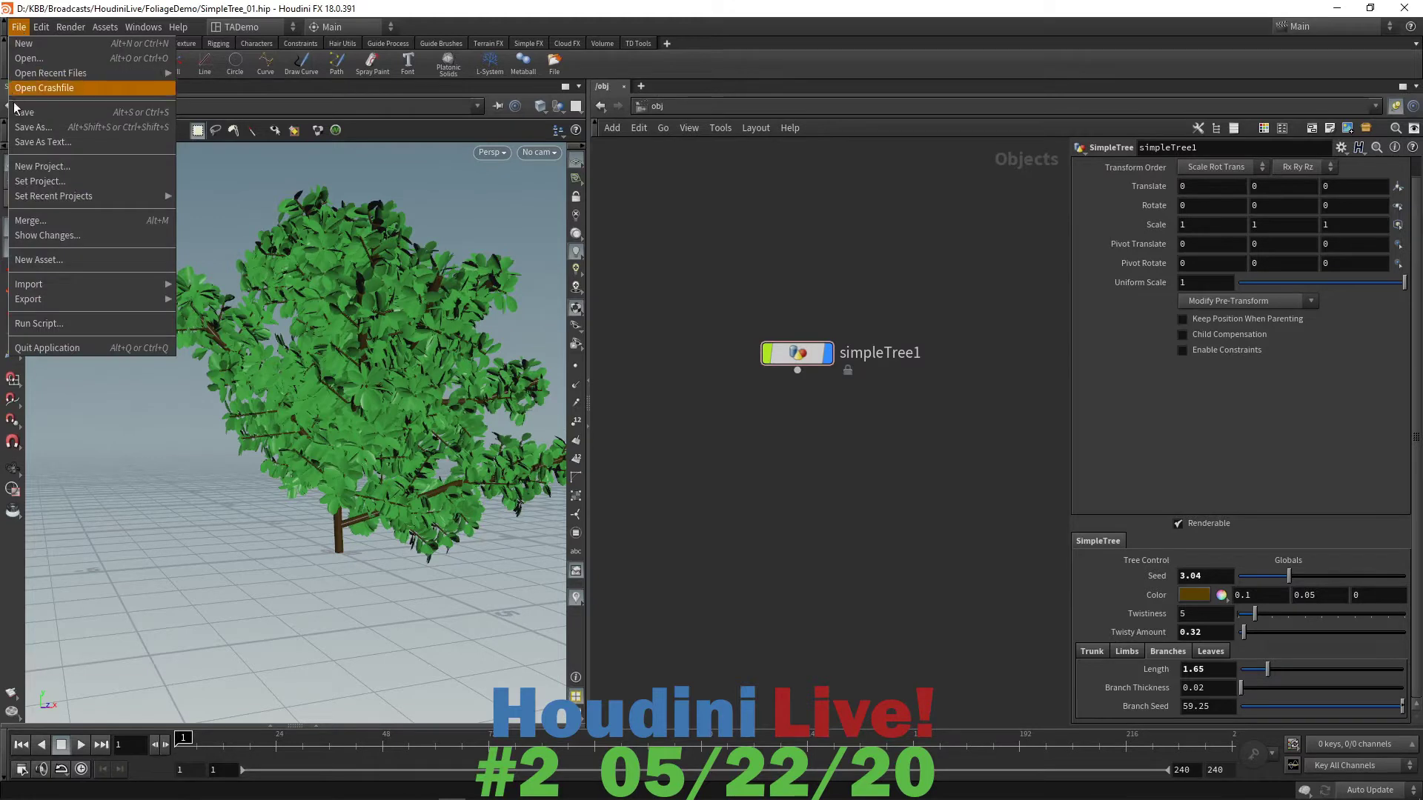
{"action": "left_click", "coordinate": [67, 117]}
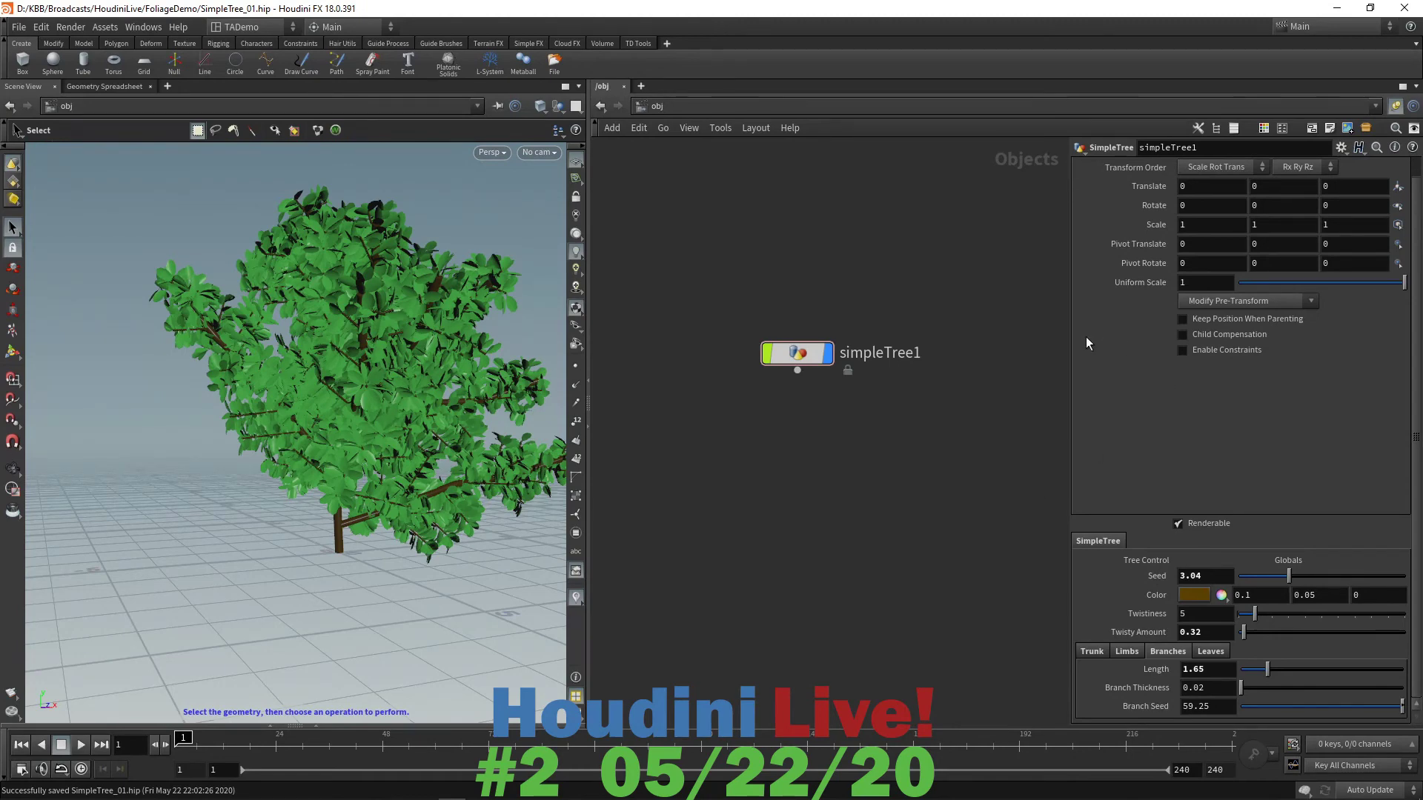
{"action": "left_click", "coordinate": [1337, 10]}
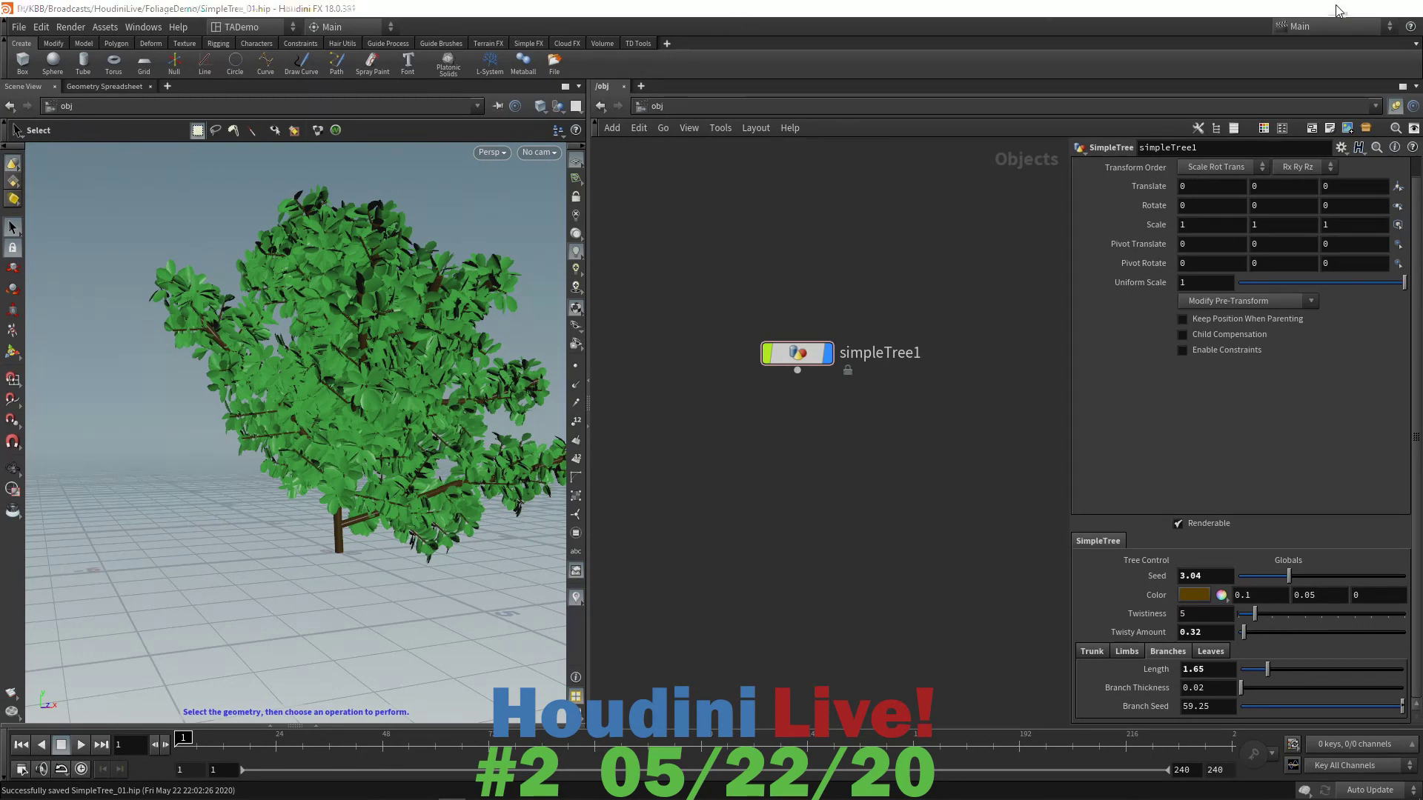